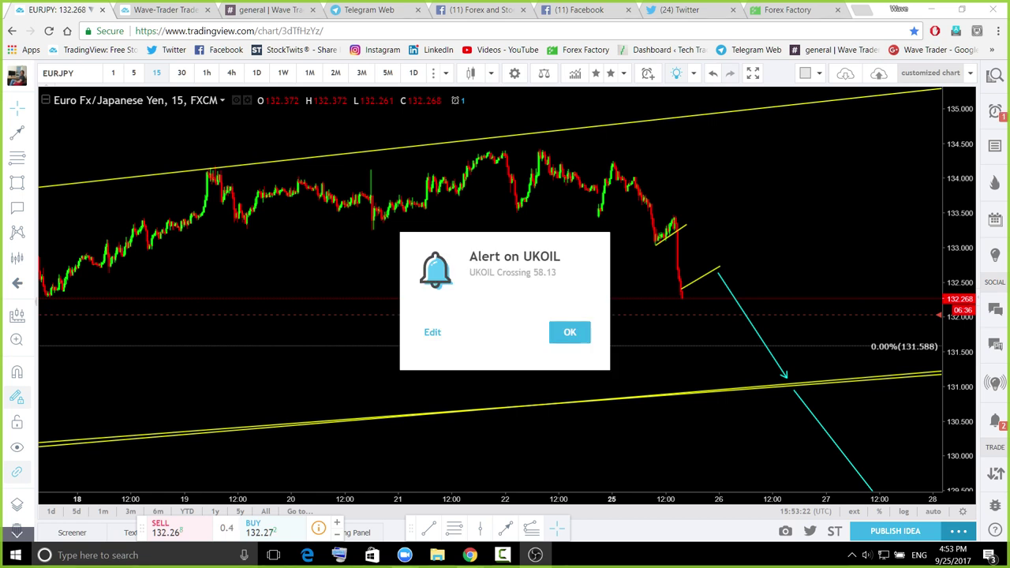
Dismiss the UKOIL alert, then check the YouTube live stream preview in full screen and move its dashboard window out of the way
{"action": "left_click", "coordinate": [567, 333]}
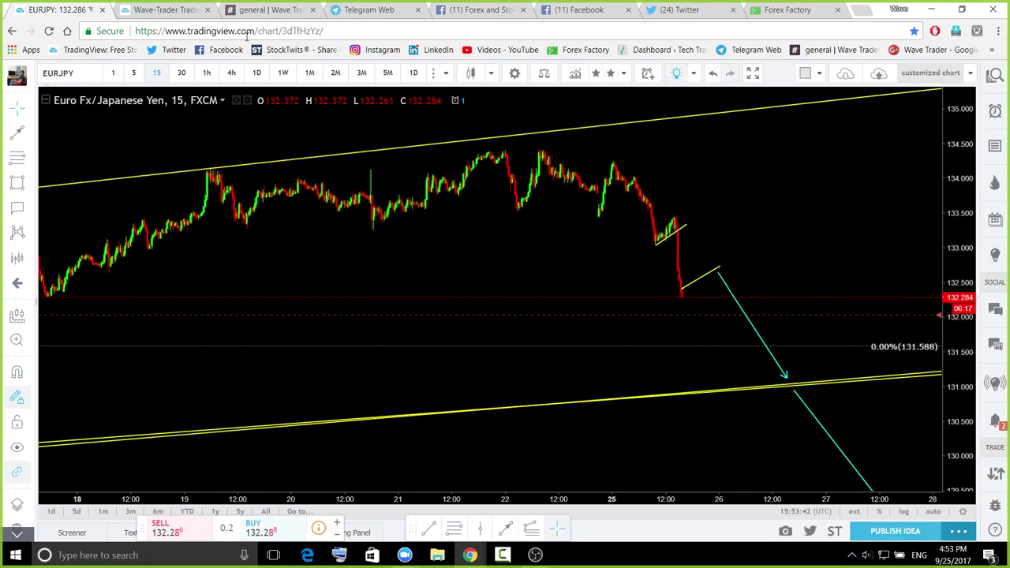
{"action": "left_click_drag", "start_coordinate": [327, 10], "coordinate": [229, 71]}
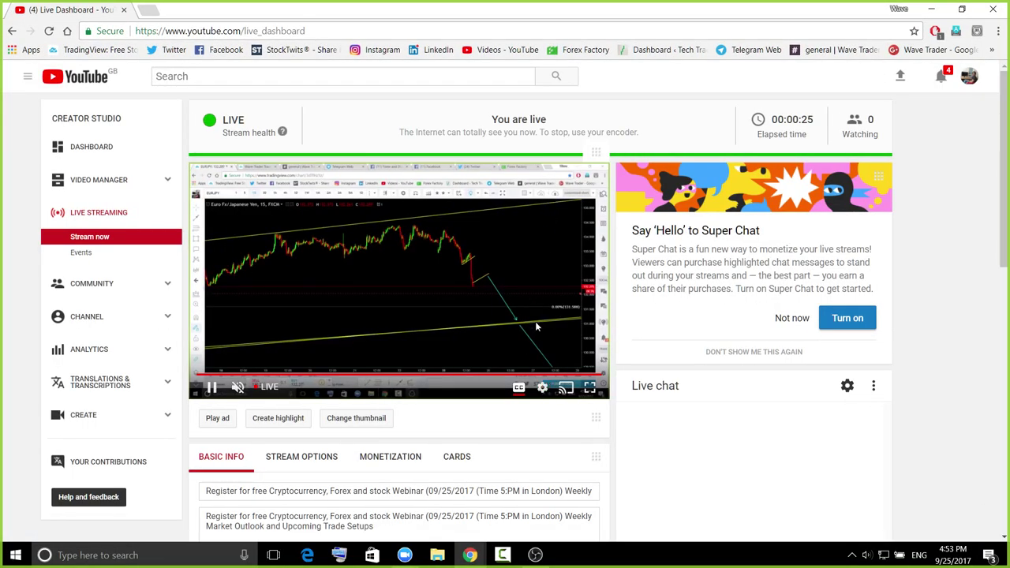
{"action": "left_click", "coordinate": [589, 391]}
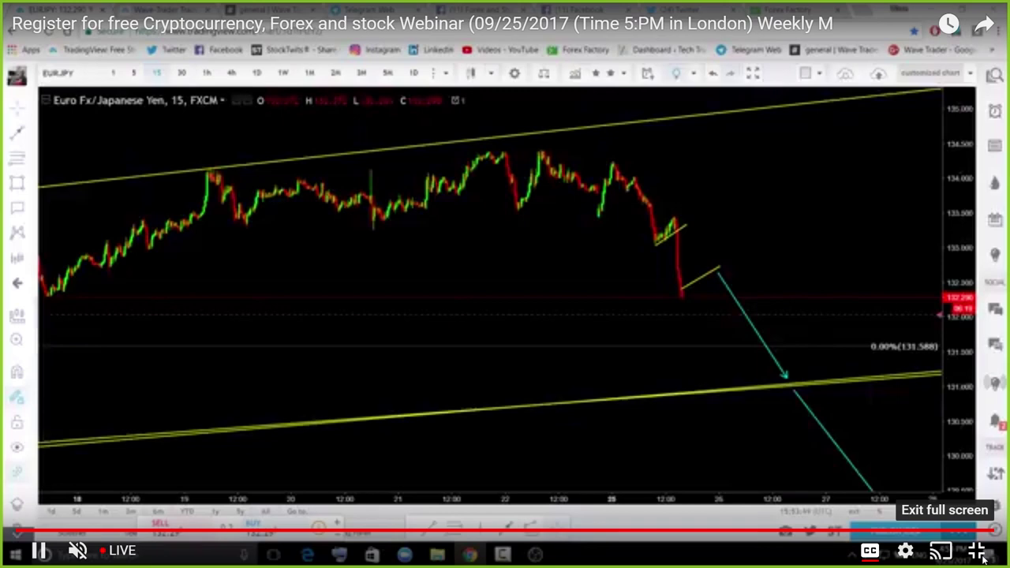
{"action": "left_click", "coordinate": [978, 552]}
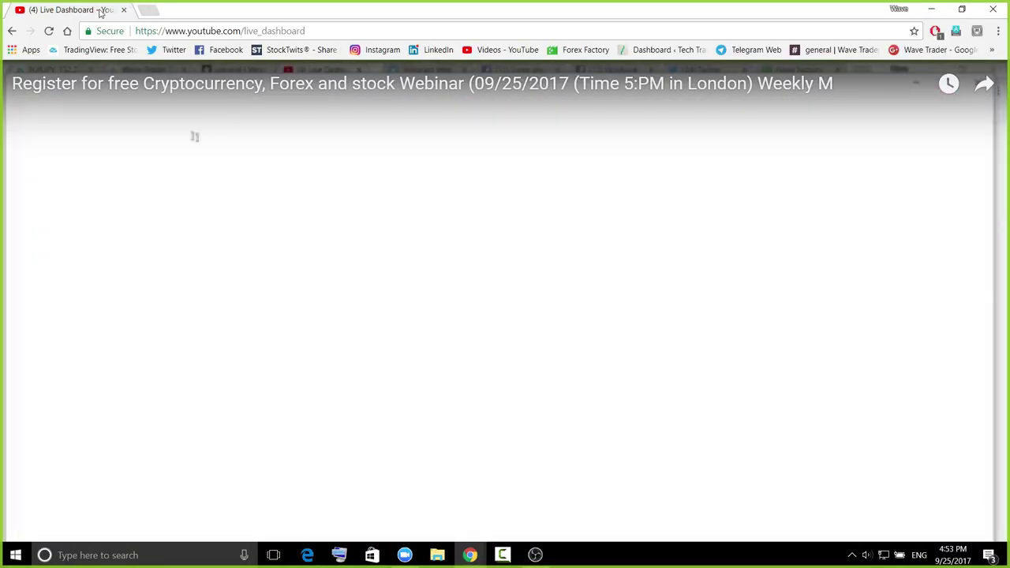
{"action": "left_click_drag", "start_coordinate": [101, 13], "coordinate": [1009, 201]}
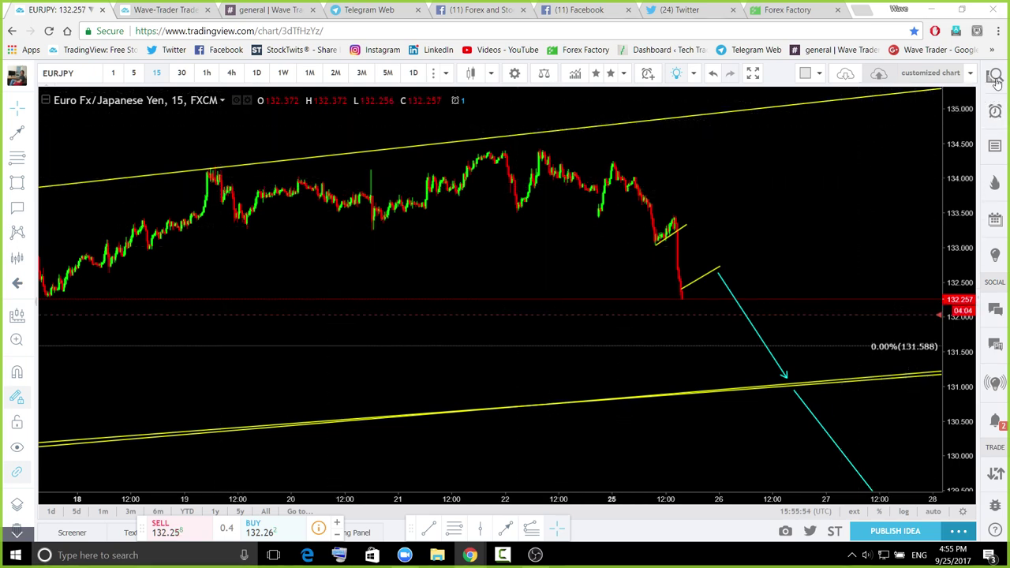
Load the US Dollar Currency Index (DXY) from the watchlist on the 4-hour timeframe and reset the chart view
{"action": "left_click", "coordinate": [996, 145]}
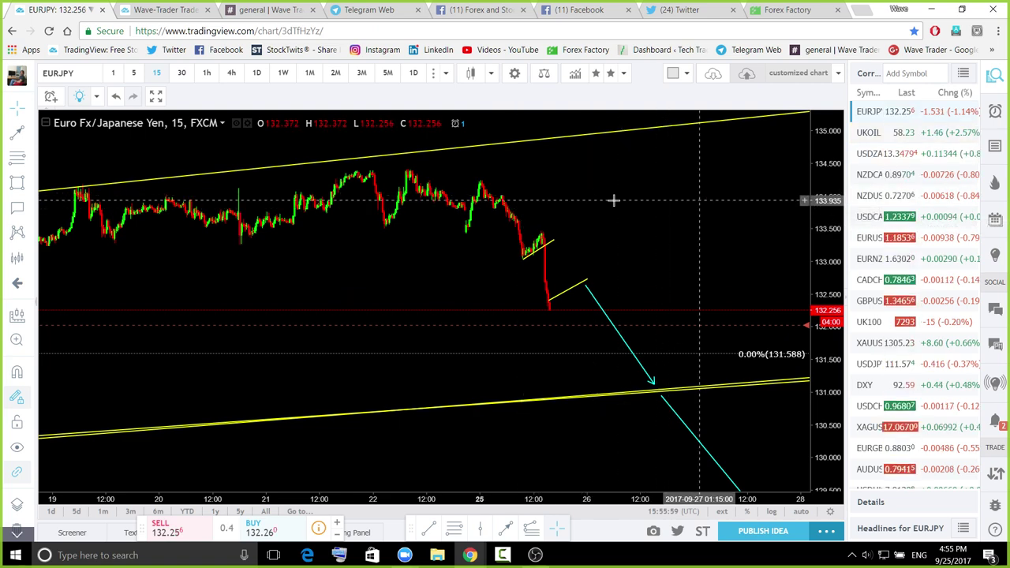
{"action": "left_click", "coordinate": [871, 390]}
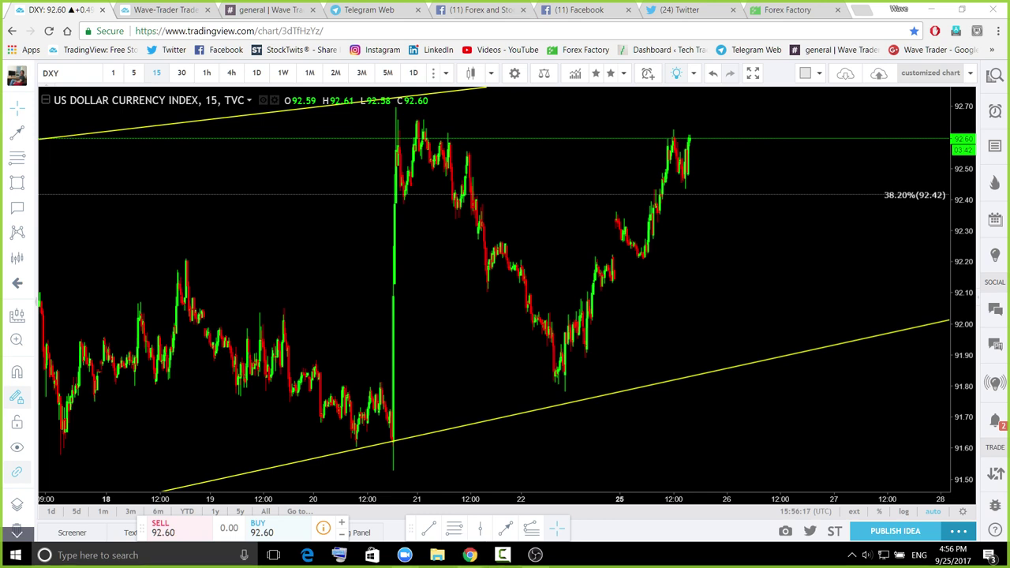
{"action": "left_click", "coordinate": [234, 73]}
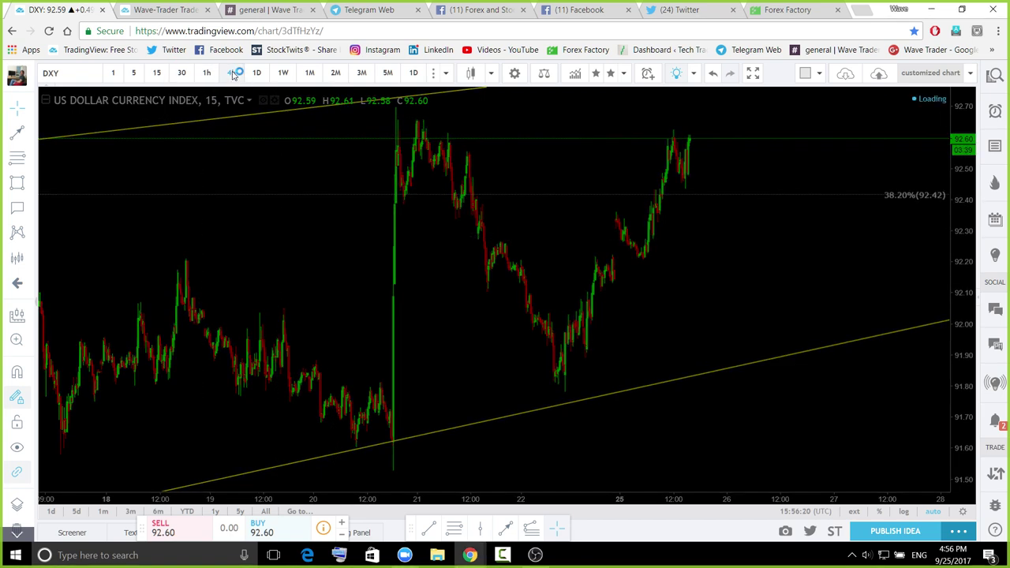
{"action": "scroll", "coordinate": [518, 435], "scroll_direction": "down", "scroll_amount": 3}
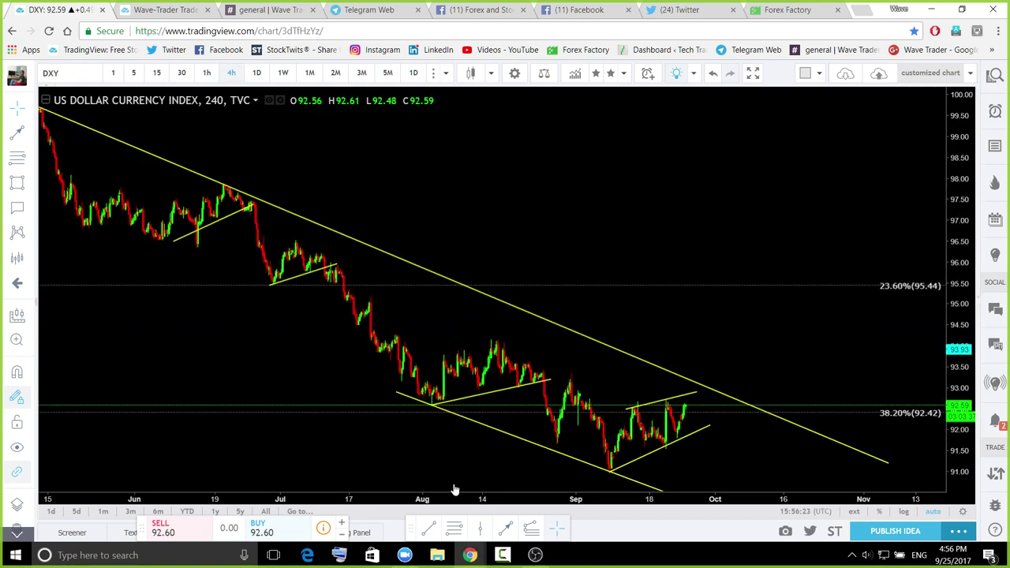
{"action": "mouse_move", "coordinate": [451, 480]}
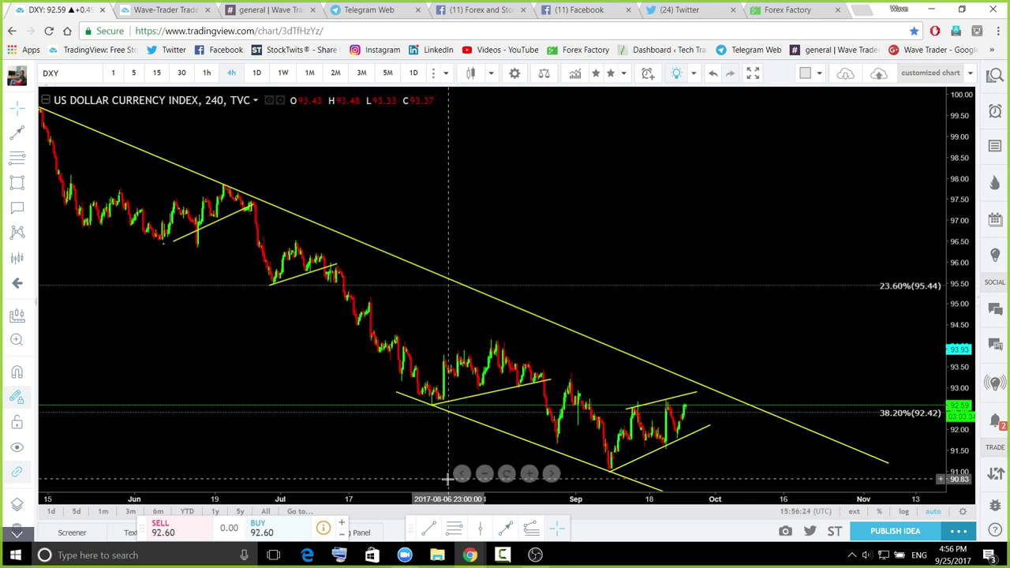
{"action": "left_click", "coordinate": [506, 473]}
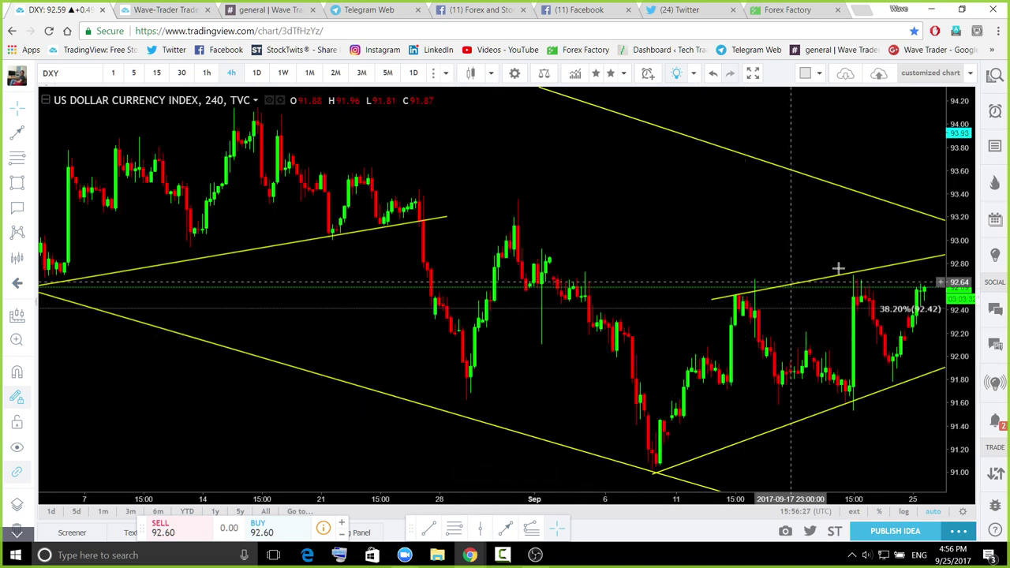
Sketch blue freehand moves down to about 90.5 and up to the upper trendline from the wedge's lower line, and clear them
{"action": "scroll", "coordinate": [921, 287], "scroll_direction": "down", "scroll_amount": 3}
{"action": "left_click_drag", "start_coordinate": [956, 287], "coordinate": [925, 296]}
{"action": "left_click_drag", "start_coordinate": [828, 253], "coordinate": [666, 189]}
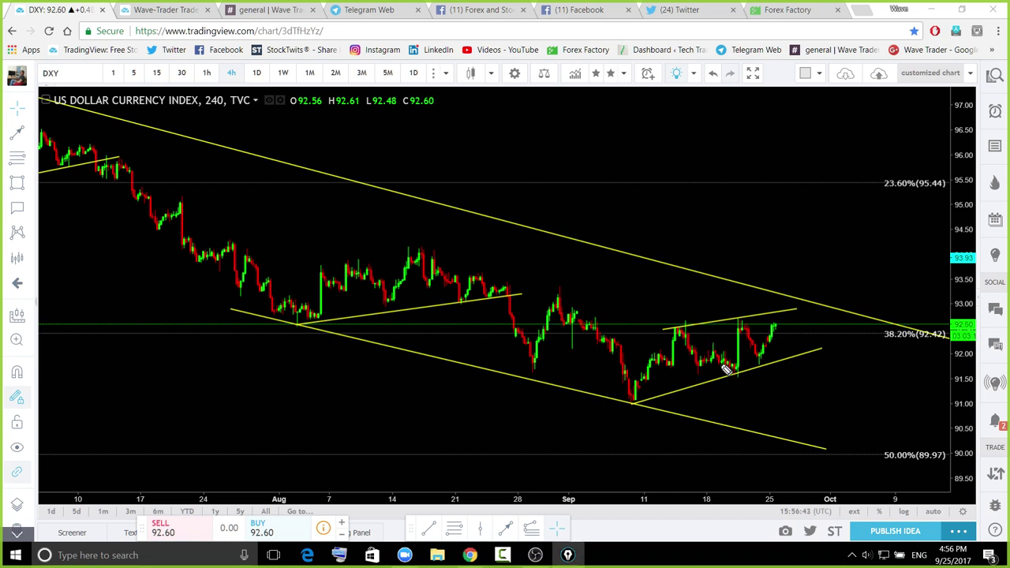
{"action": "left_click_drag", "start_coordinate": [734, 366], "coordinate": [767, 422]}
{"action": "left_click_drag", "start_coordinate": [631, 403], "coordinate": [656, 398]}
{"action": "left_click_drag", "start_coordinate": [746, 405], "coordinate": [772, 431]}
{"action": "left_click_drag", "start_coordinate": [738, 376], "coordinate": [784, 293]}
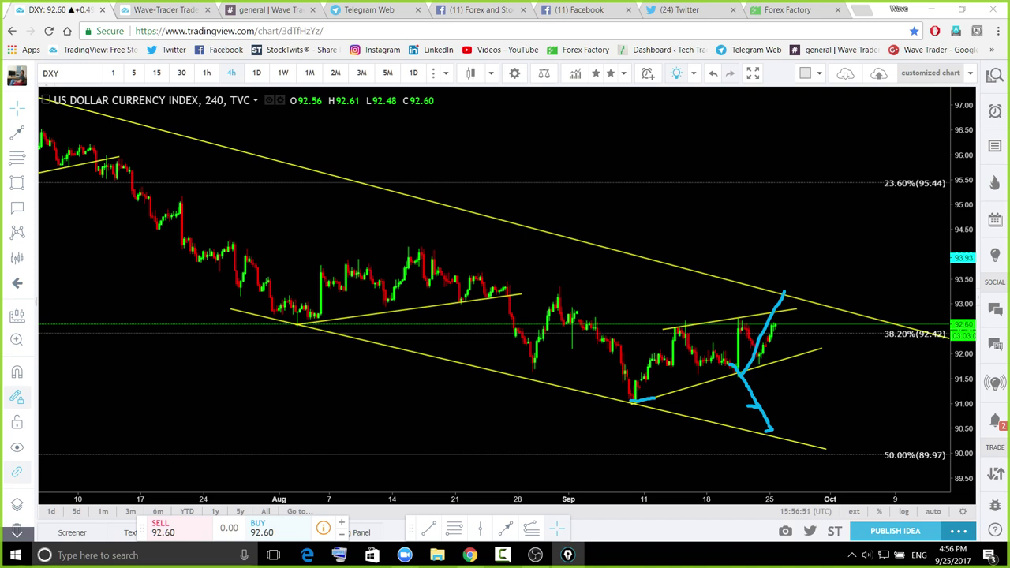
{"action": "key", "text": "ctrl+shift+7"}
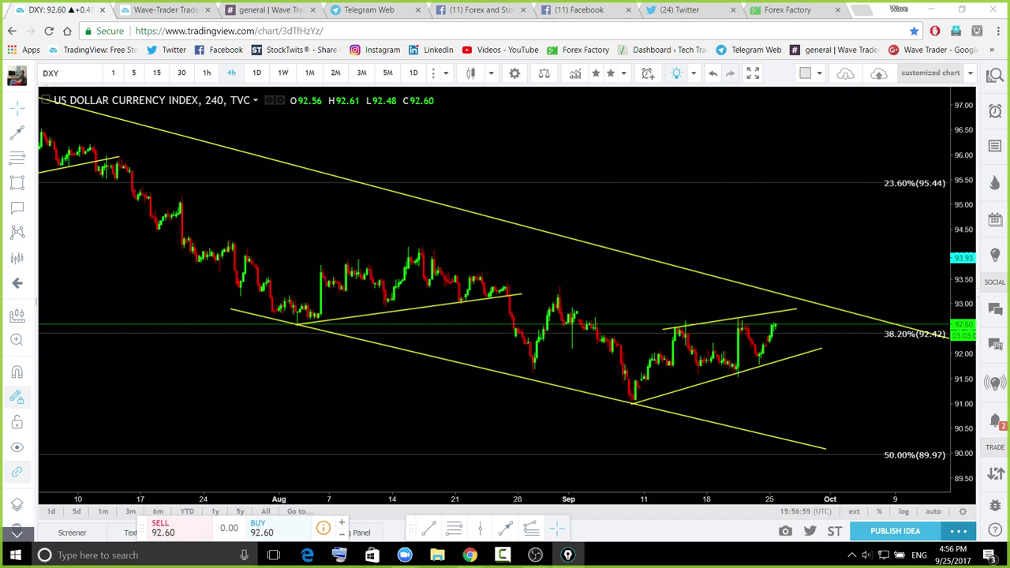
Mark the recent lows and upswings inside the small September wedge with freehand strokes, and clear the markings
{"action": "mouse_move", "coordinate": [713, 348]}
{"action": "left_mouse_down"}
{"action": "mouse_move", "coordinate": [733, 362]}
{"action": "mouse_move", "coordinate": [717, 367]}
{"action": "mouse_move", "coordinate": [770, 355]}
{"action": "mouse_move", "coordinate": [759, 358]}
{"action": "mouse_move", "coordinate": [783, 317]}
{"action": "left_mouse_up"}
{"action": "left_click_drag", "start_coordinate": [734, 367], "coordinate": [747, 321]}
{"action": "left_click_drag", "start_coordinate": [737, 362], "coordinate": [751, 365]}
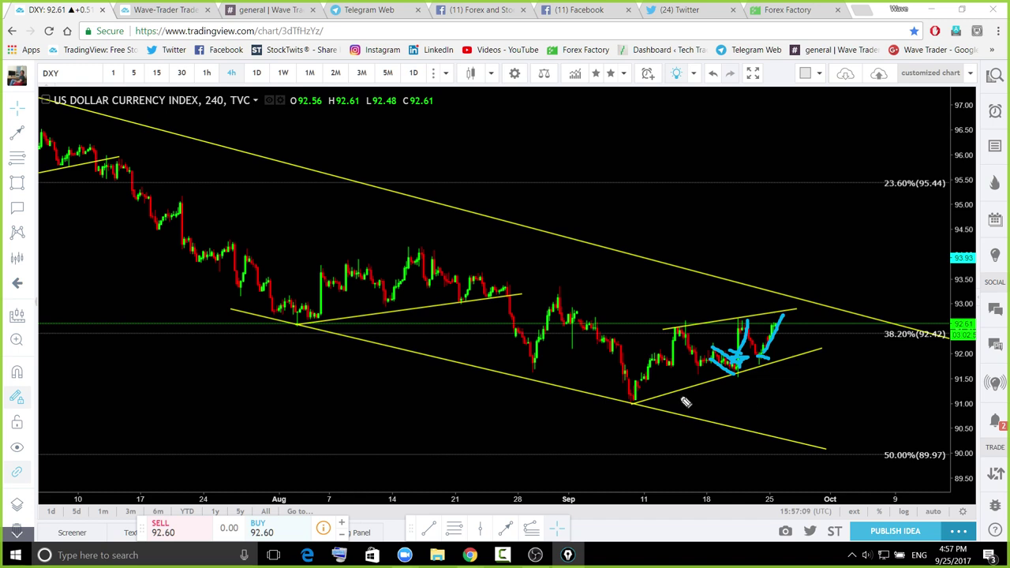
{"action": "key", "text": "Escape"}
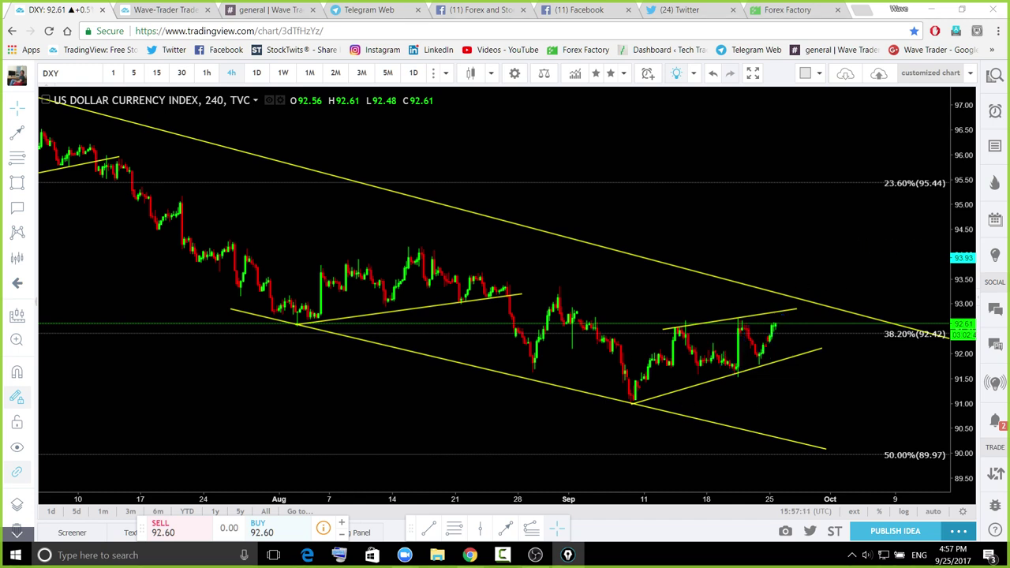
Circle the September wedge, trace the June and August corrections with their declines, sketch a similar projected drop, and clear the markings
{"action": "scroll", "coordinate": [895, 253], "scroll_direction": "down", "scroll_amount": 3}
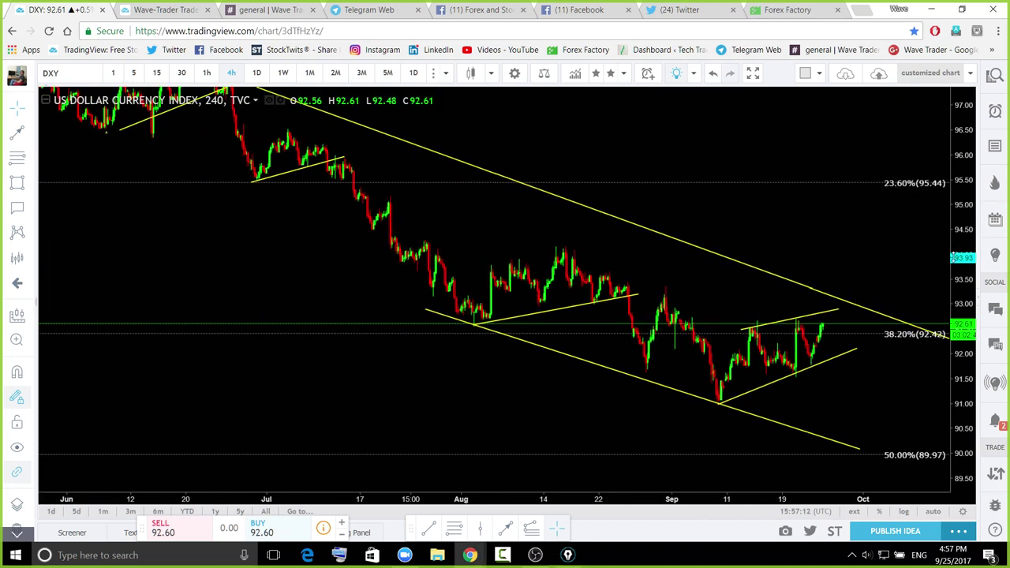
{"action": "left_click_drag", "start_coordinate": [810, 266], "coordinate": [673, 291]}
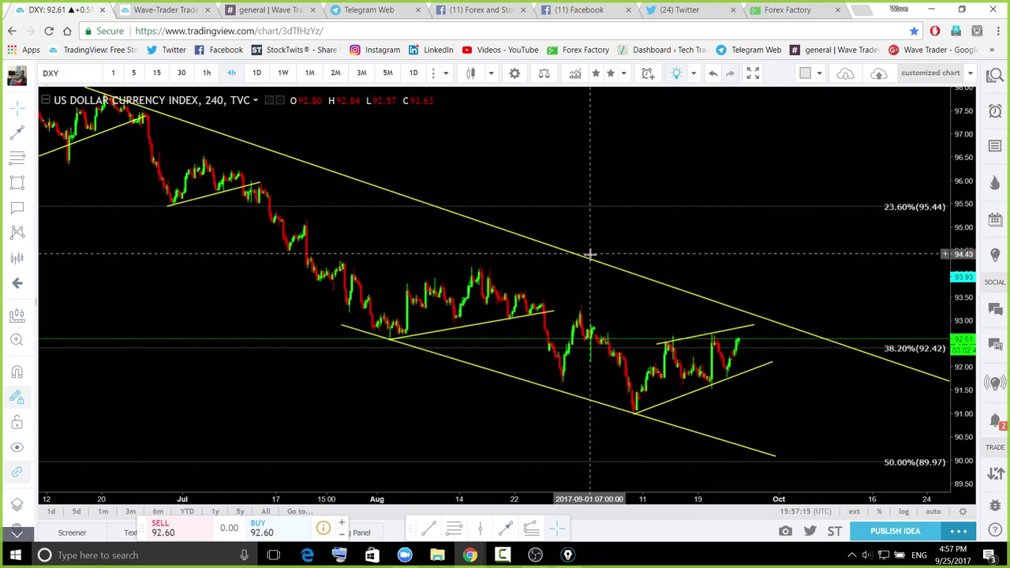
{"action": "scroll", "coordinate": [885, 268], "scroll_direction": "down", "scroll_amount": 3}
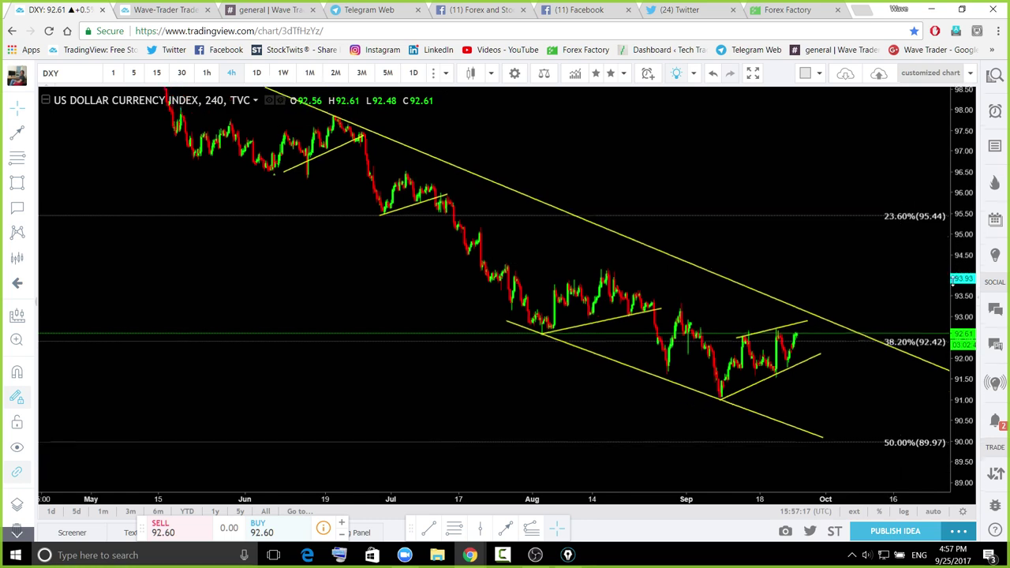
{"action": "left_click_drag", "start_coordinate": [855, 294], "coordinate": [734, 328]}
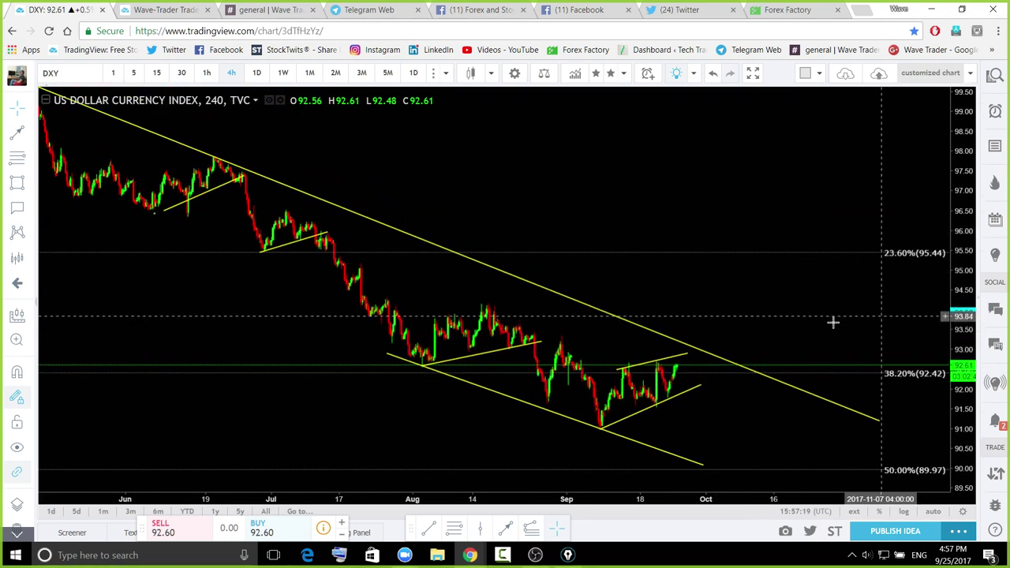
{"action": "left_click", "coordinate": [567, 555]}
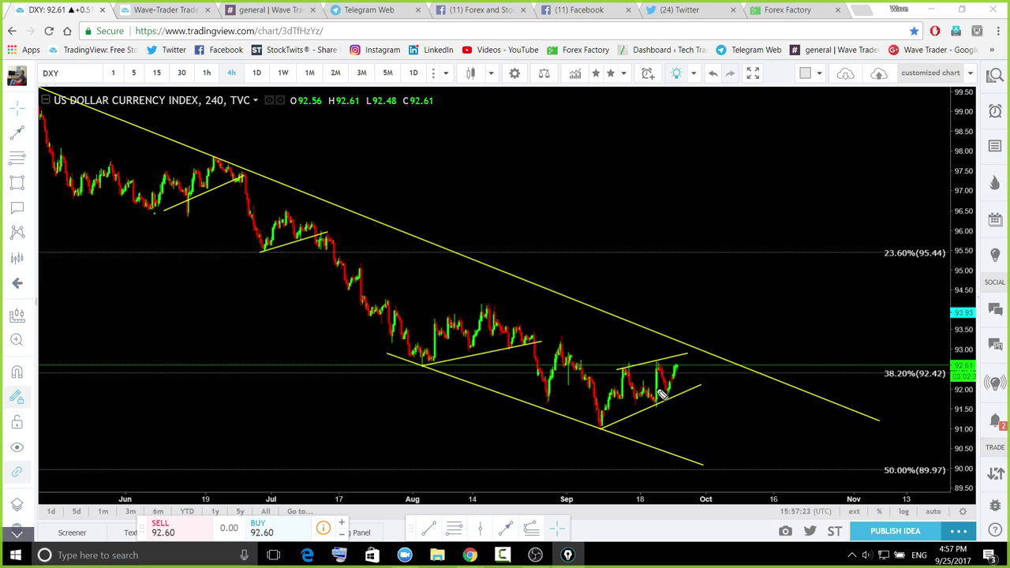
{"action": "mouse_move", "coordinate": [598, 407]}
{"action": "left_mouse_down"}
{"action": "mouse_move", "coordinate": [711, 341]}
{"action": "mouse_move", "coordinate": [762, 330]}
{"action": "mouse_move", "coordinate": [754, 374]}
{"action": "mouse_move", "coordinate": [682, 429]}
{"action": "mouse_move", "coordinate": [594, 442]}
{"action": "mouse_move", "coordinate": [597, 384]}
{"action": "mouse_move", "coordinate": [754, 320]}
{"action": "left_mouse_up"}
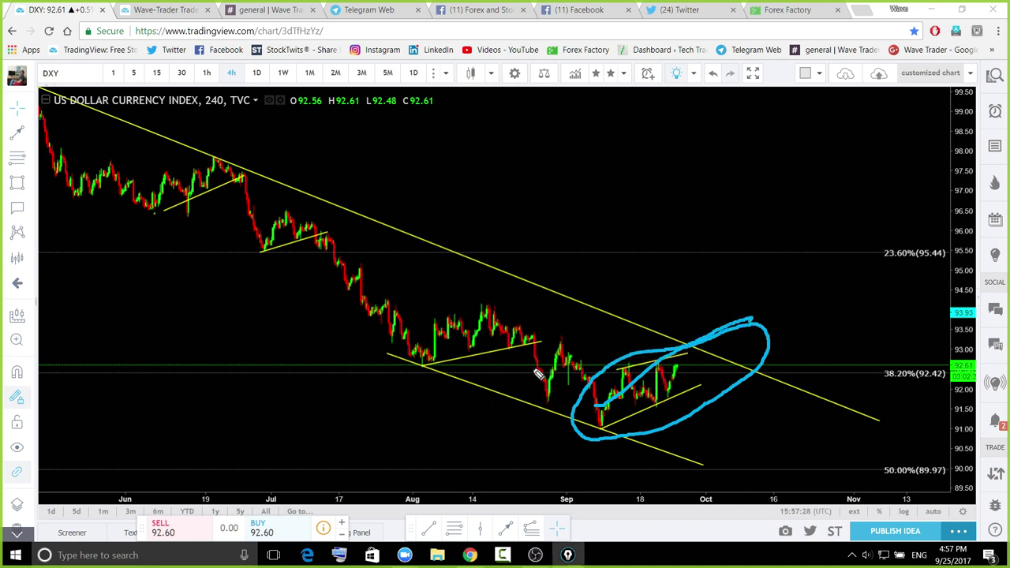
{"action": "left_click_drag", "start_coordinate": [420, 325], "coordinate": [509, 300]}
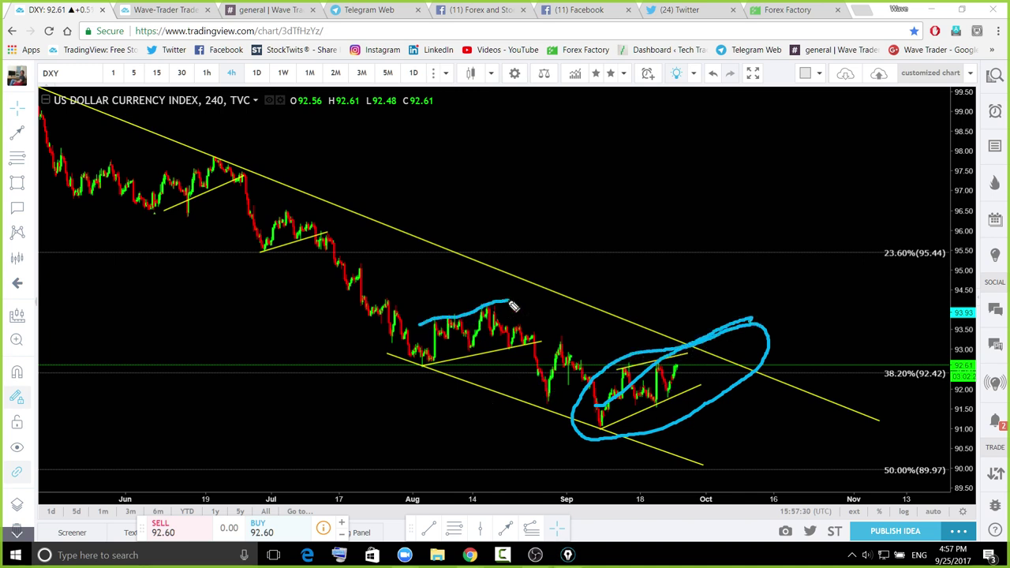
{"action": "mouse_move", "coordinate": [139, 188]}
{"action": "left_mouse_down"}
{"action": "mouse_move", "coordinate": [229, 152]}
{"action": "mouse_move", "coordinate": [276, 242]}
{"action": "left_mouse_up"}
{"action": "left_click_drag", "start_coordinate": [498, 322], "coordinate": [577, 398]}
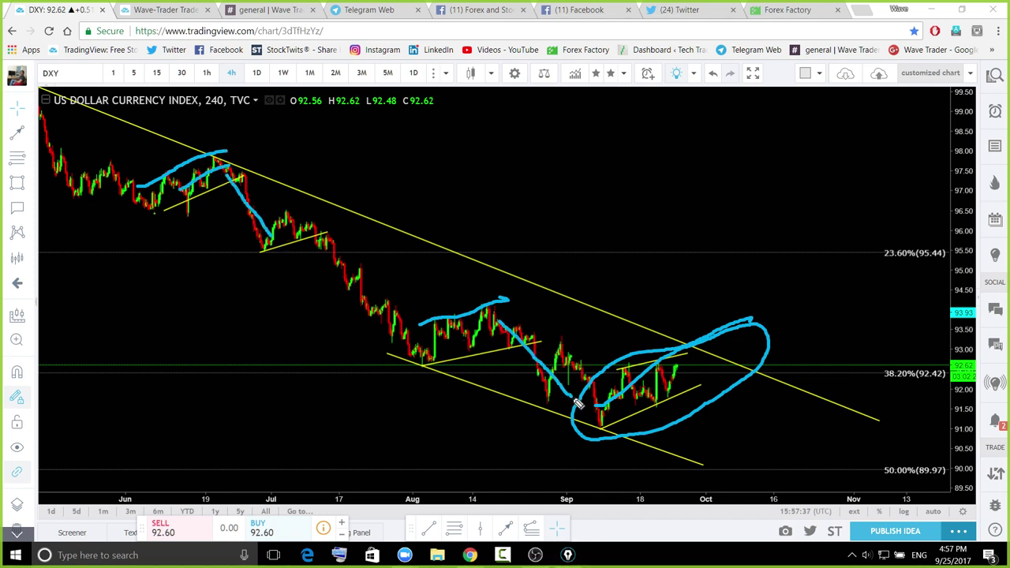
{"action": "mouse_move", "coordinate": [677, 366]}
{"action": "left_mouse_down"}
{"action": "mouse_move", "coordinate": [694, 349]}
{"action": "mouse_move", "coordinate": [756, 449]}
{"action": "left_mouse_up"}
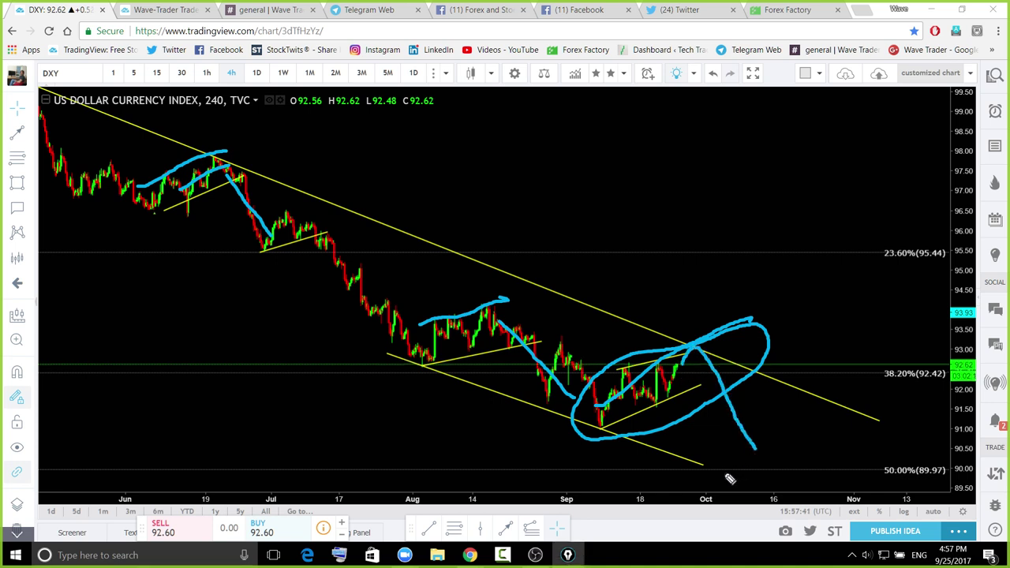
{"action": "key", "text": "ctrl+shift+7"}
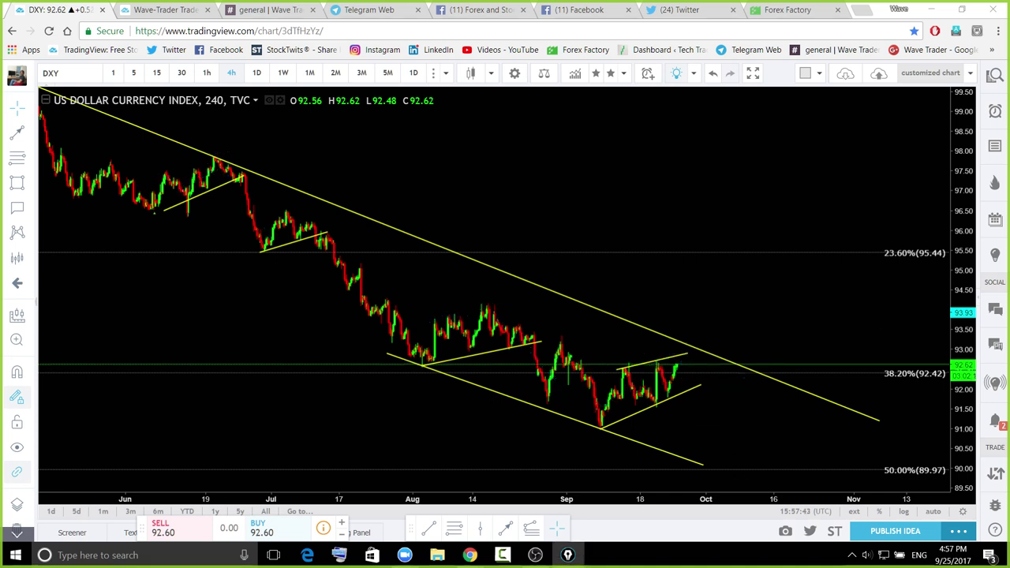
Sketch a projected rise to the descending trendline near 93.00 and a drop to about 90.30, and clear the sketch
{"action": "mouse_move", "coordinate": [678, 366]}
{"action": "left_mouse_down"}
{"action": "mouse_move", "coordinate": [685, 353]}
{"action": "mouse_move", "coordinate": [695, 357]}
{"action": "left_mouse_up"}
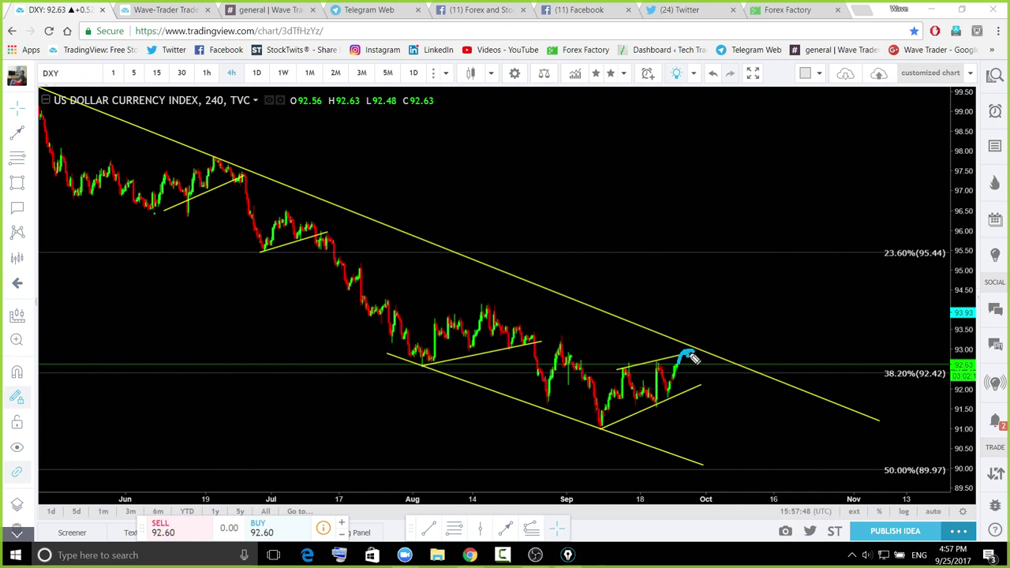
{"action": "left_click_drag", "start_coordinate": [696, 358], "coordinate": [730, 455]}
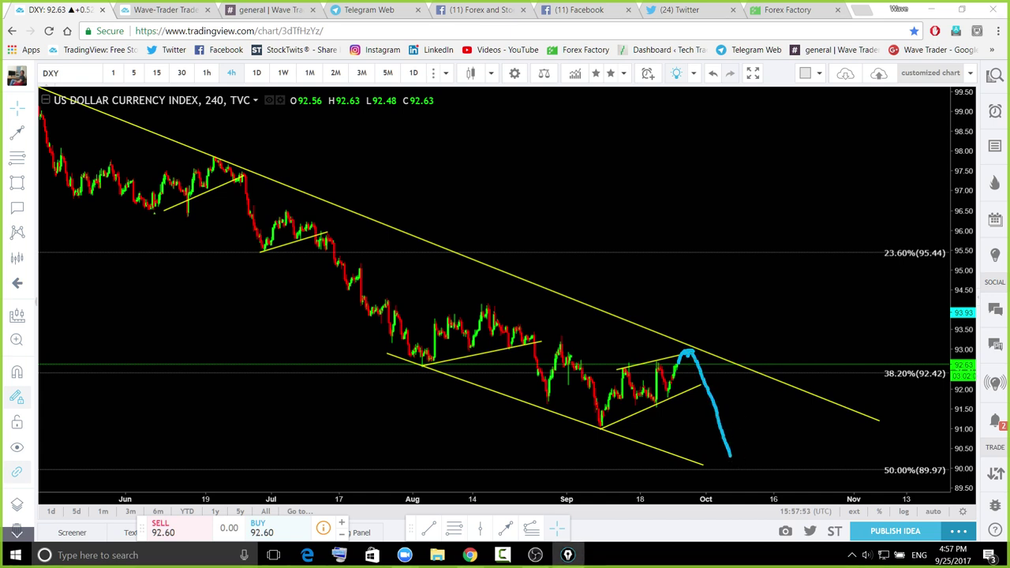
{"action": "key", "text": "ctrl+z"}
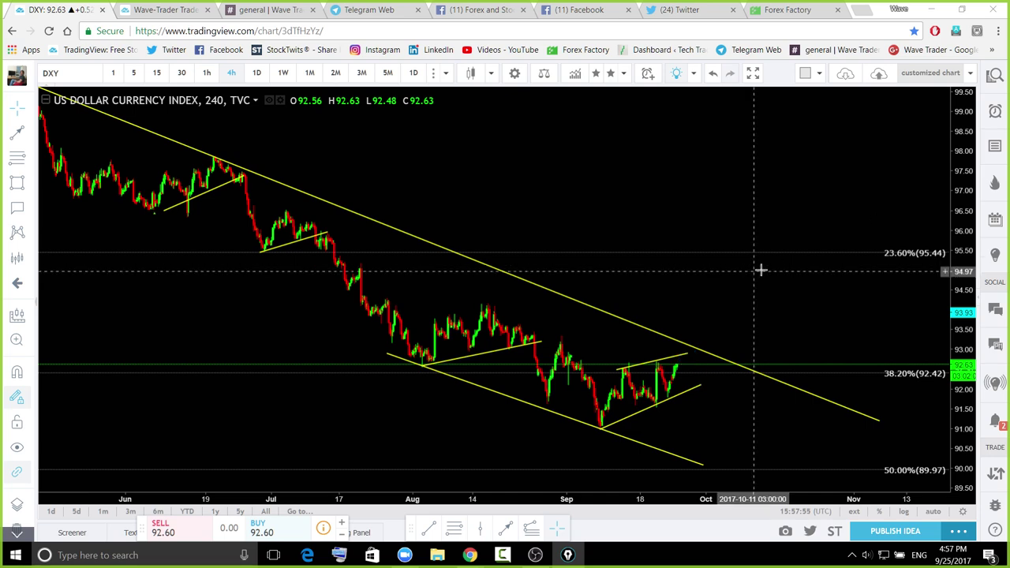
Load EURUSD from the watchlist on the daily timeframe and reset the chart view
{"action": "scroll", "coordinate": [789, 264], "scroll_direction": "down", "scroll_amount": 2}
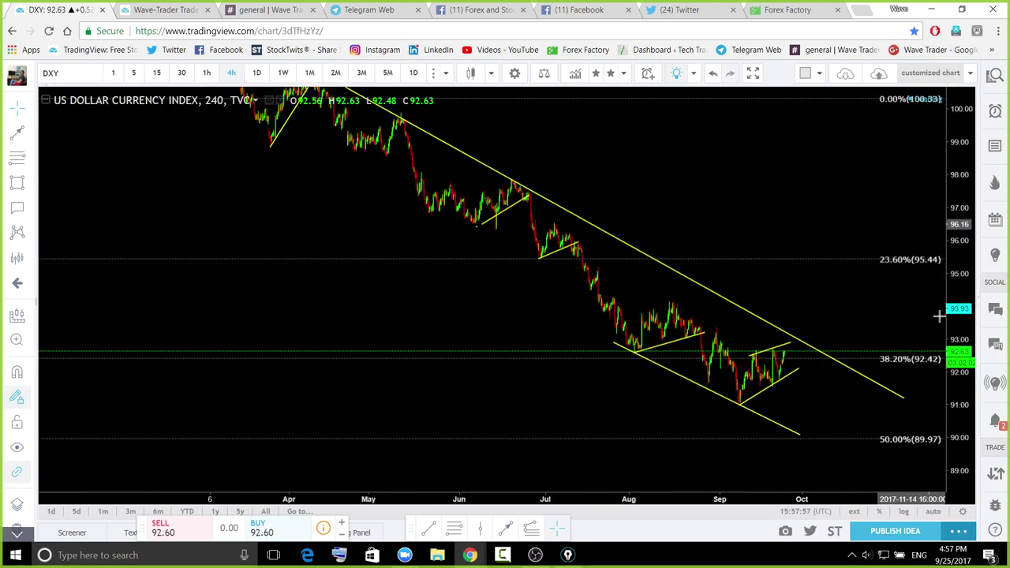
{"action": "scroll", "coordinate": [866, 289], "scroll_direction": "down", "scroll_amount": 3}
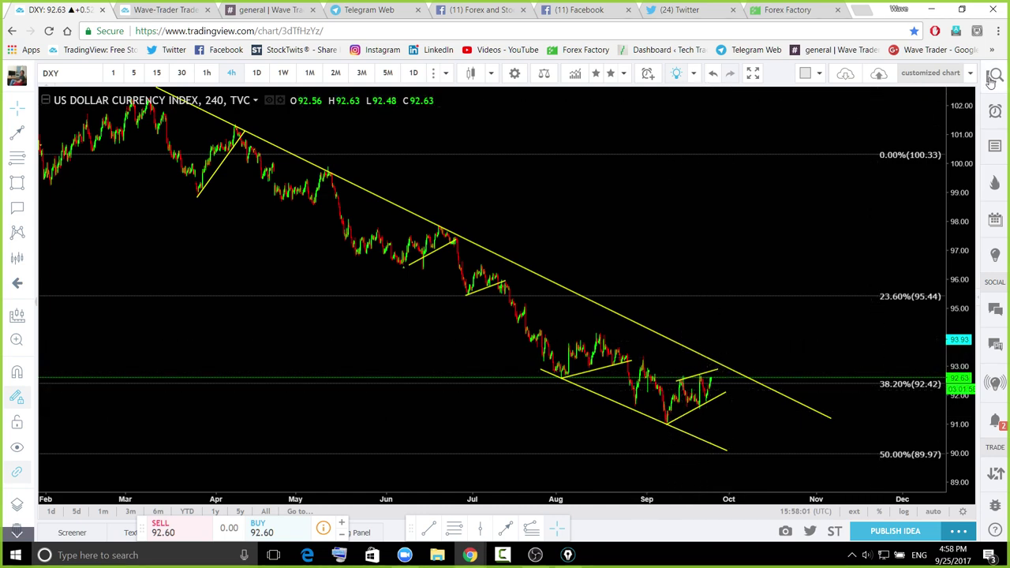
{"action": "left_click", "coordinate": [992, 149]}
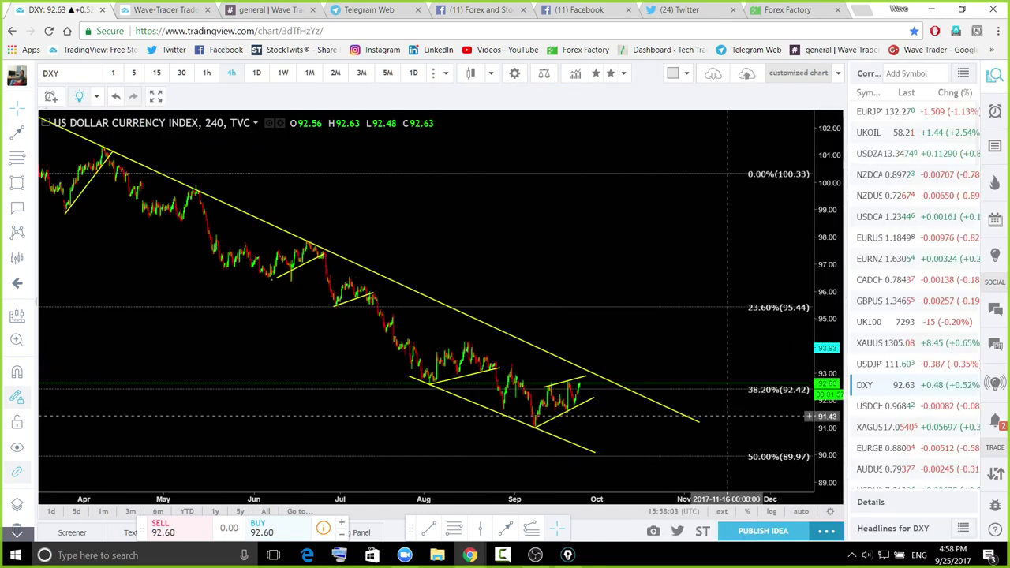
{"action": "left_click", "coordinate": [884, 236]}
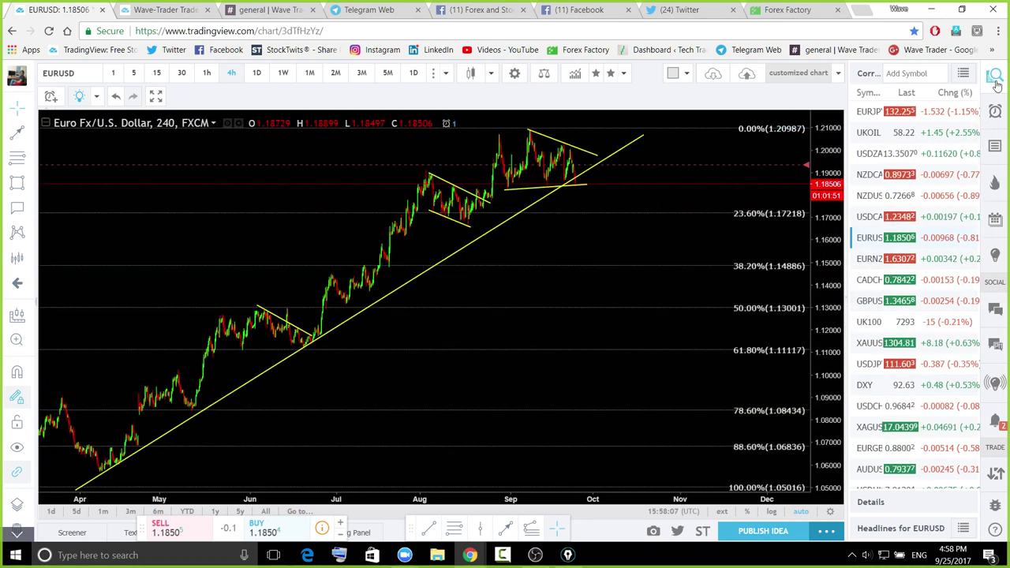
{"action": "left_click", "coordinate": [257, 76]}
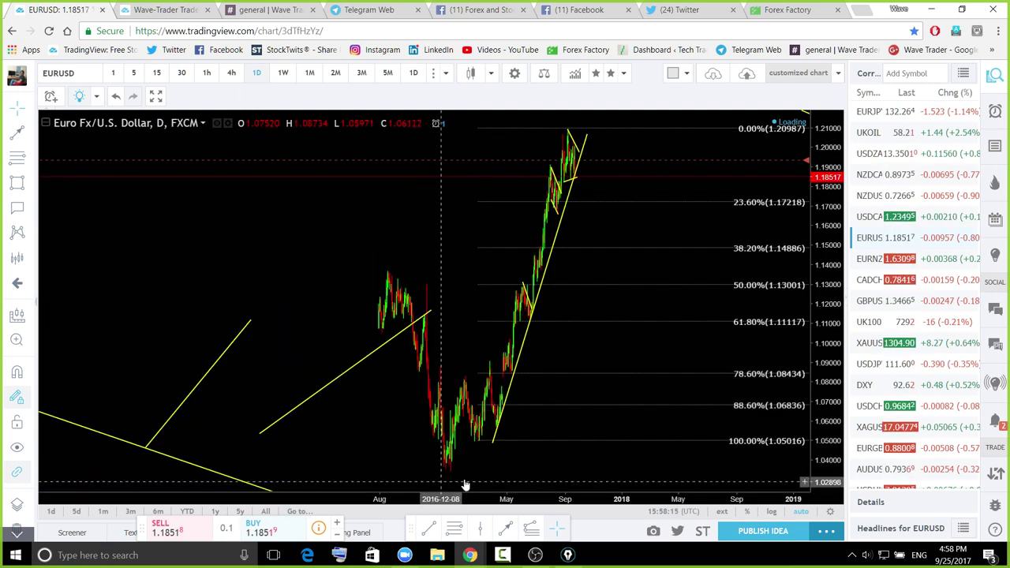
{"action": "left_click", "coordinate": [441, 475]}
{"action": "left_click", "coordinate": [441, 475]}
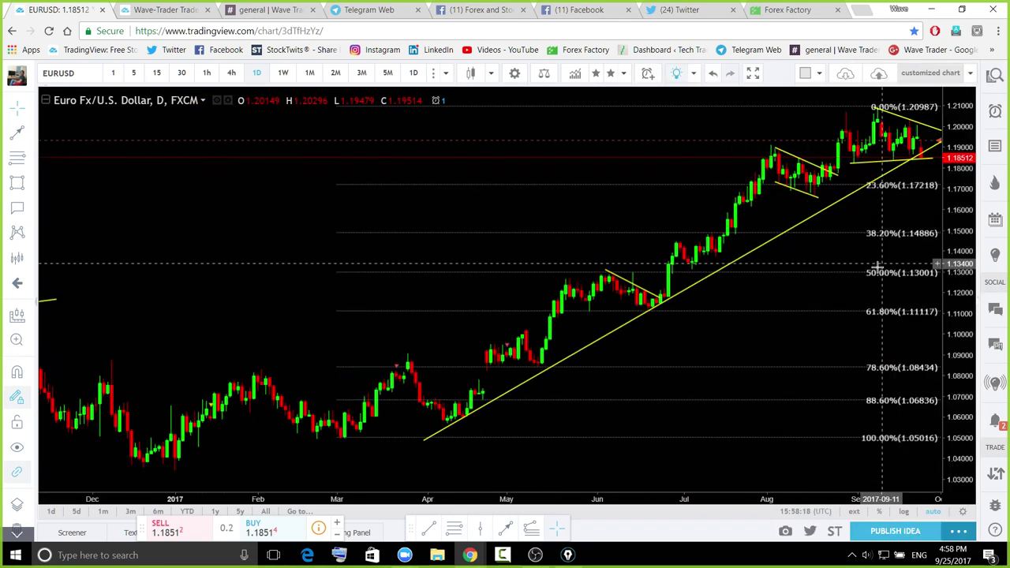
Mark the latest September low and the April and June touches of the rising trendline with freehand strokes
{"action": "left_click_drag", "start_coordinate": [957, 276], "coordinate": [940, 303]}
{"action": "left_click_drag", "start_coordinate": [807, 341], "coordinate": [645, 338]}
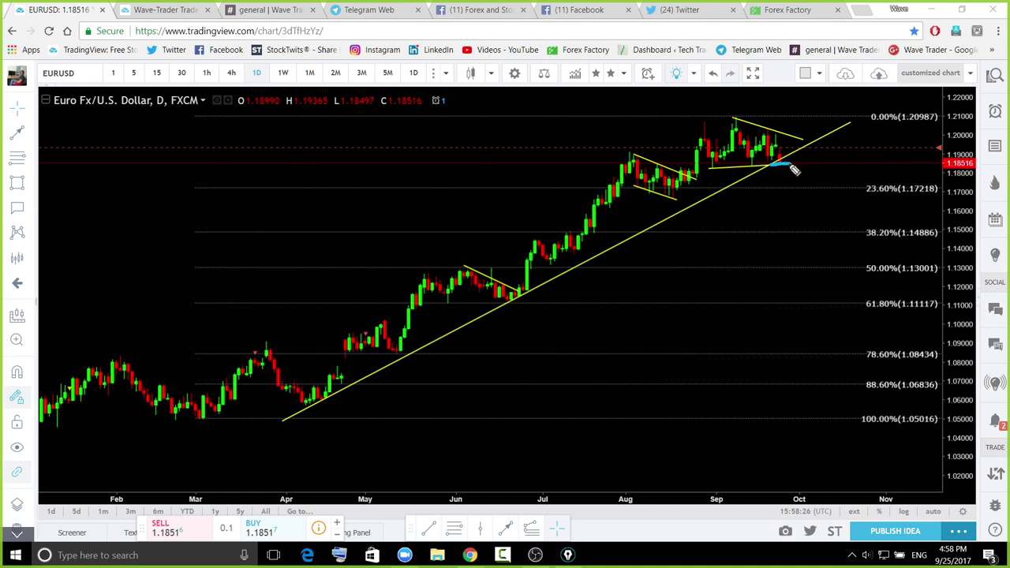
{"action": "left_click_drag", "start_coordinate": [318, 401], "coordinate": [375, 371]}
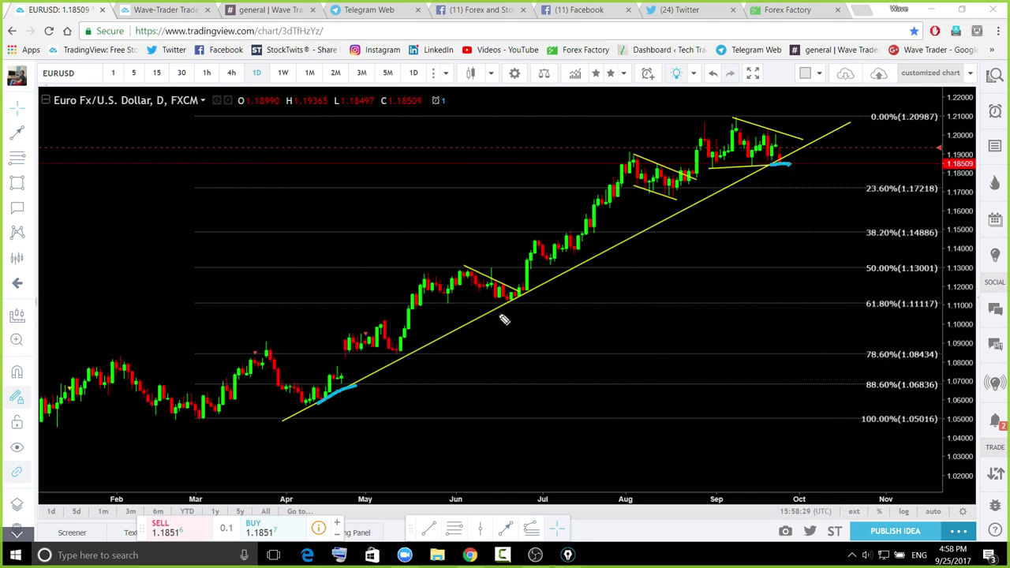
{"action": "left_click_drag", "start_coordinate": [510, 305], "coordinate": [545, 281]}
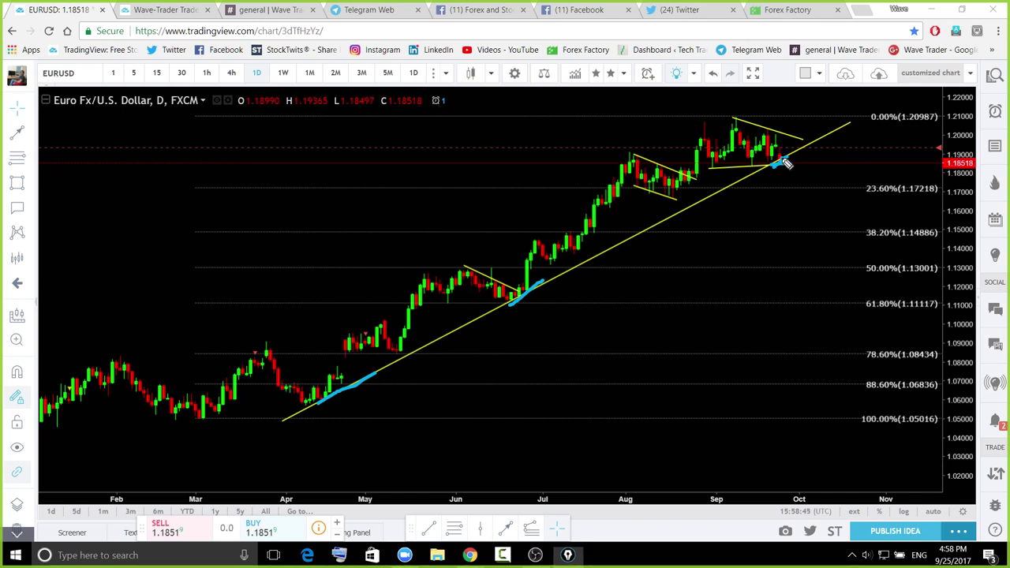
Sketch a projected fall to about 1.1580, a rebound and a drop to about 1.0900, trace the July-to-September swings, and clear the markings
{"action": "left_click_drag", "start_coordinate": [784, 161], "coordinate": [786, 214]}
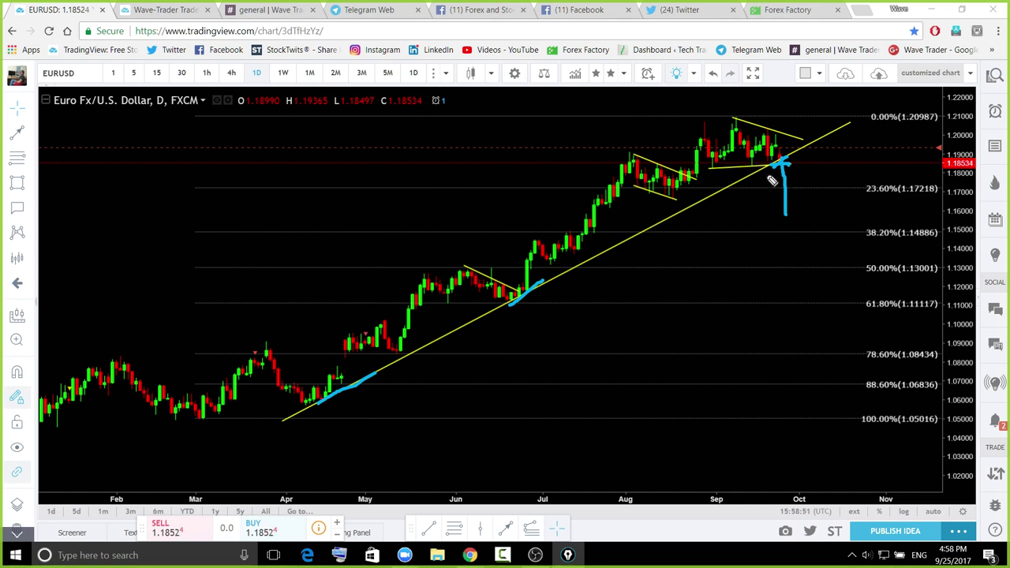
{"action": "left_click_drag", "start_coordinate": [785, 212], "coordinate": [788, 221]}
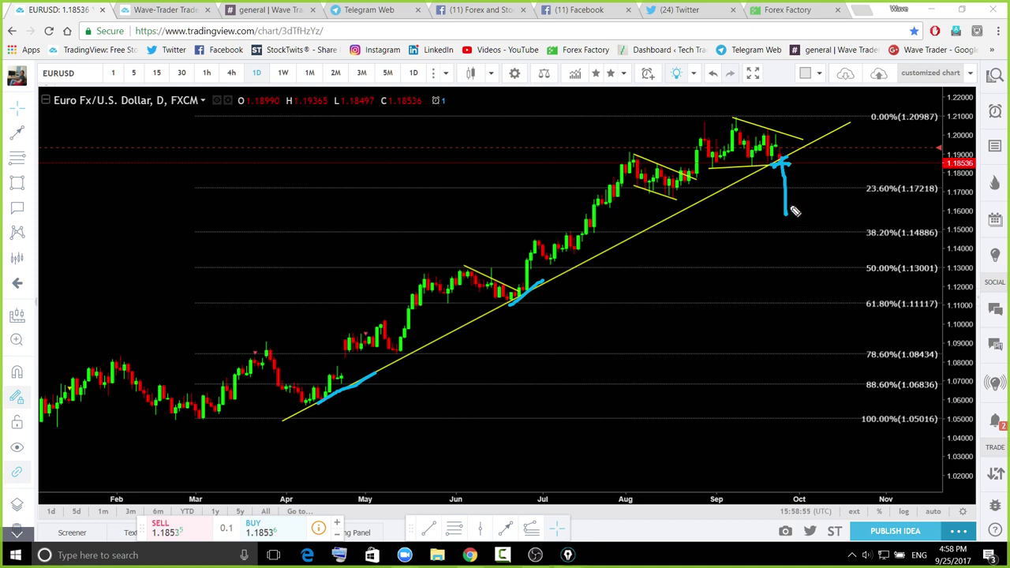
{"action": "left_click_drag", "start_coordinate": [787, 212], "coordinate": [837, 169]}
{"action": "left_click_drag", "start_coordinate": [790, 223], "coordinate": [839, 167]}
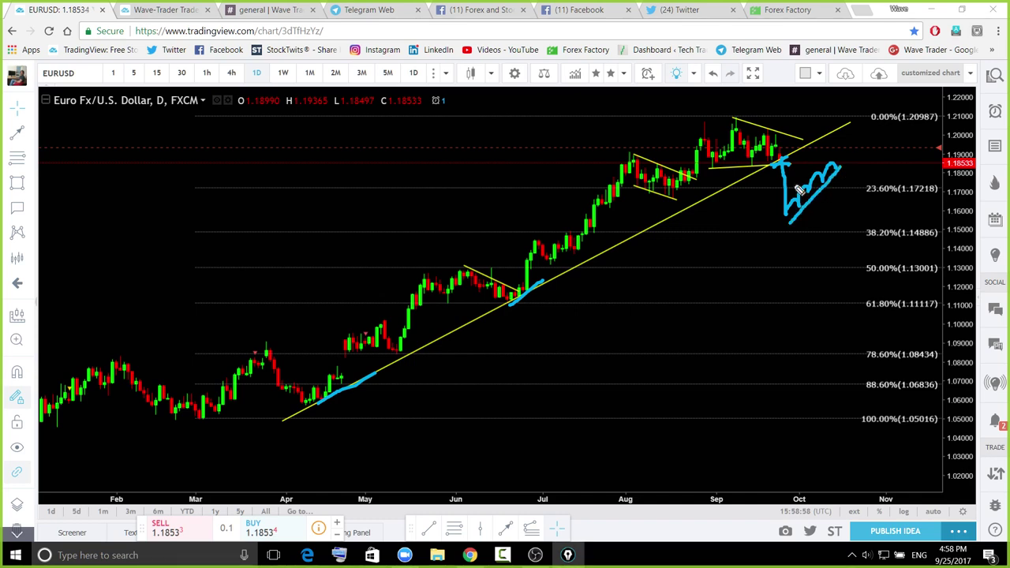
{"action": "mouse_move", "coordinate": [557, 252]}
{"action": "left_mouse_down"}
{"action": "mouse_move", "coordinate": [620, 162]}
{"action": "mouse_move", "coordinate": [687, 197]}
{"action": "mouse_move", "coordinate": [770, 146]}
{"action": "mouse_move", "coordinate": [785, 201]}
{"action": "left_mouse_up"}
{"action": "mouse_move", "coordinate": [835, 167]}
{"action": "left_mouse_down"}
{"action": "mouse_move", "coordinate": [961, 339]}
{"action": "mouse_move", "coordinate": [955, 332]}
{"action": "mouse_move", "coordinate": [939, 341]}
{"action": "left_mouse_up"}
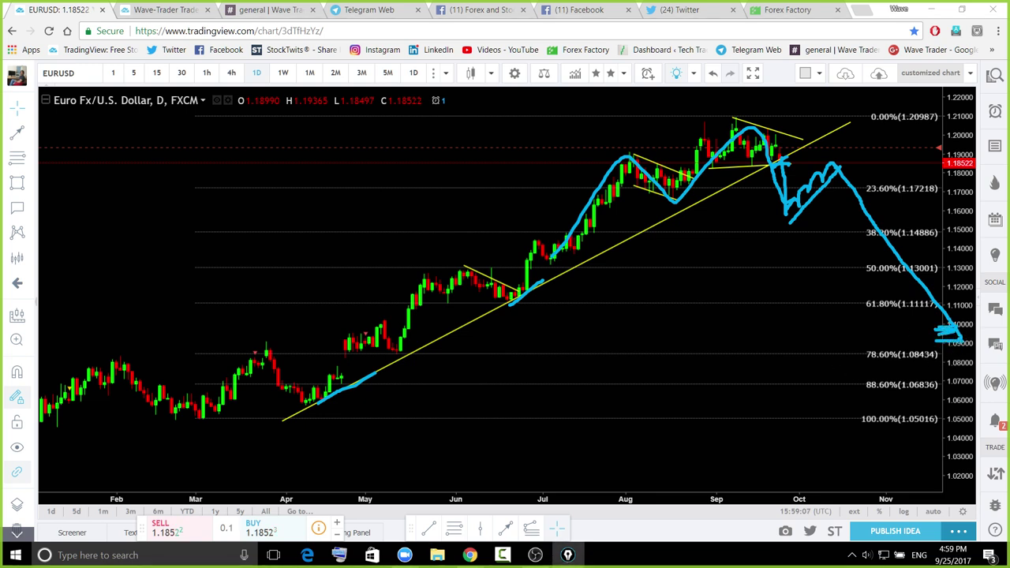
{"action": "key", "text": "ctrl+shift+7"}
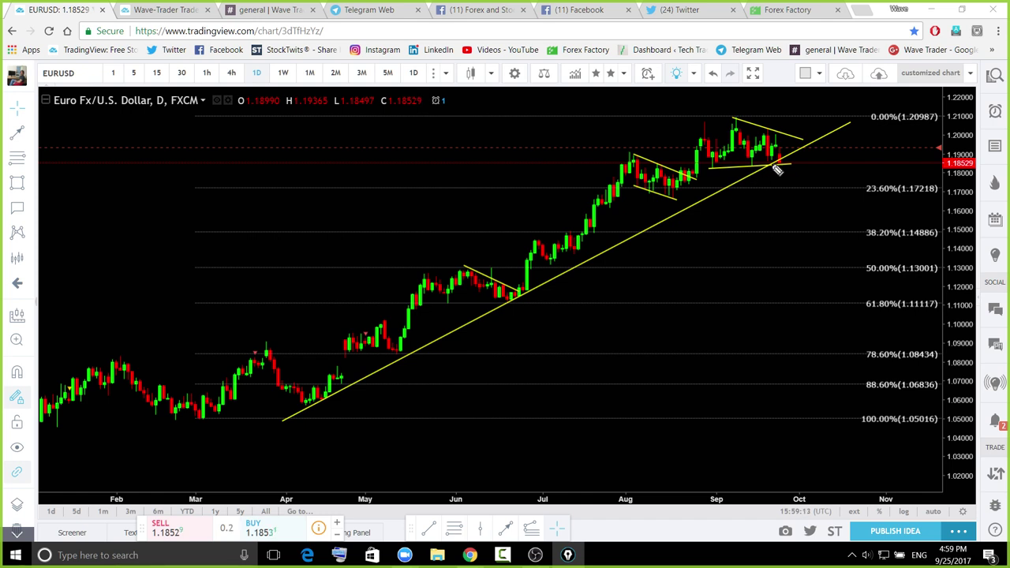
Mark the September lows, sketch a circled break below support with a retest and fall to about 1.1040, and clear the sketch
{"action": "left_click_drag", "start_coordinate": [713, 167], "coordinate": [782, 161]}
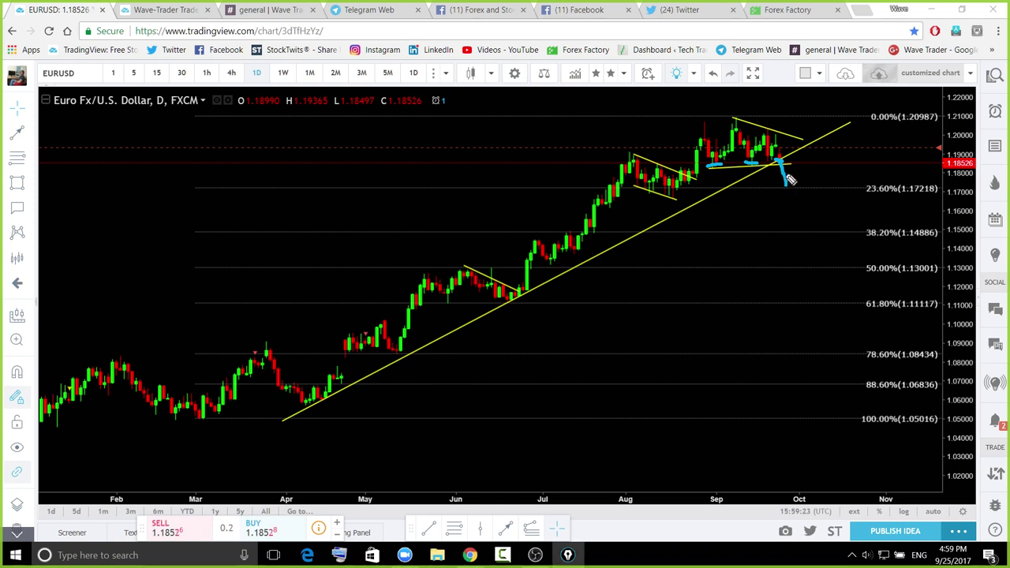
{"action": "mouse_move", "coordinate": [784, 168]}
{"action": "left_mouse_down"}
{"action": "mouse_move", "coordinate": [778, 191]}
{"action": "mouse_move", "coordinate": [815, 160]}
{"action": "mouse_move", "coordinate": [903, 318]}
{"action": "left_mouse_up"}
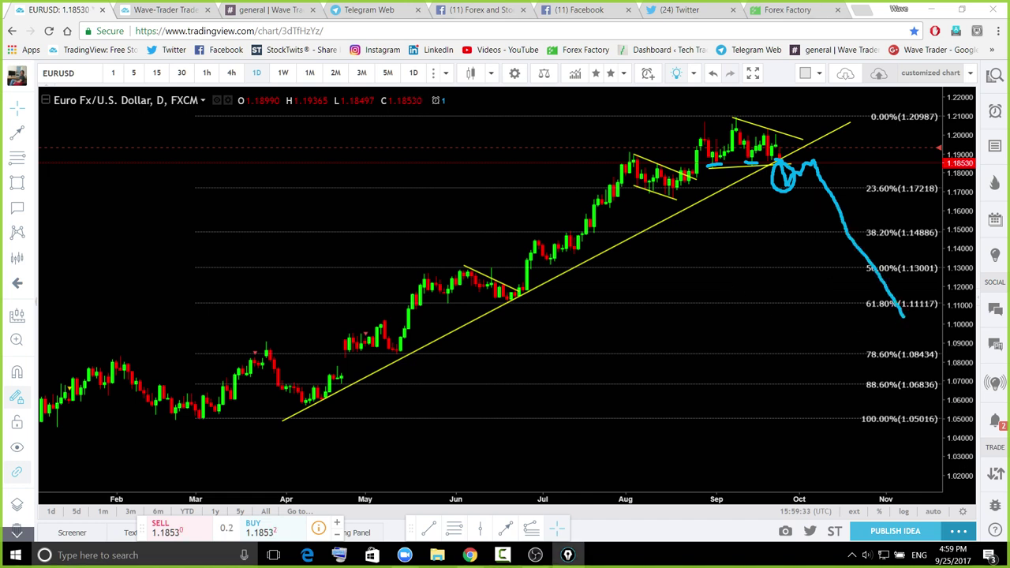
{"action": "key", "text": "Escape"}
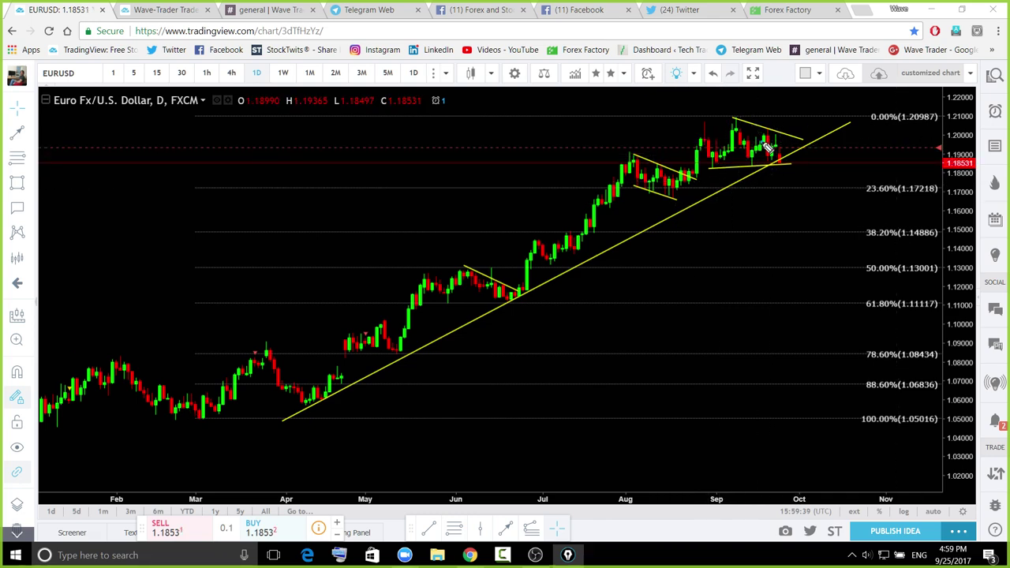
Mark a recent high and the support lows of the September wedge, dismiss the GBPJPY alert, and clear the markings
{"action": "left_click_drag", "start_coordinate": [761, 143], "coordinate": [774, 138]}
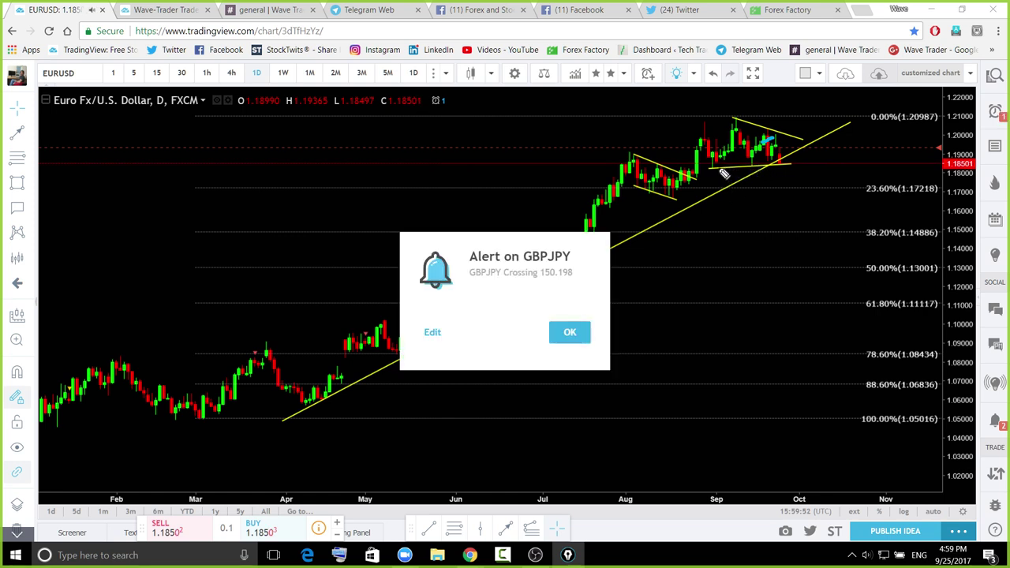
{"action": "left_click_drag", "start_coordinate": [705, 164], "coordinate": [784, 164]}
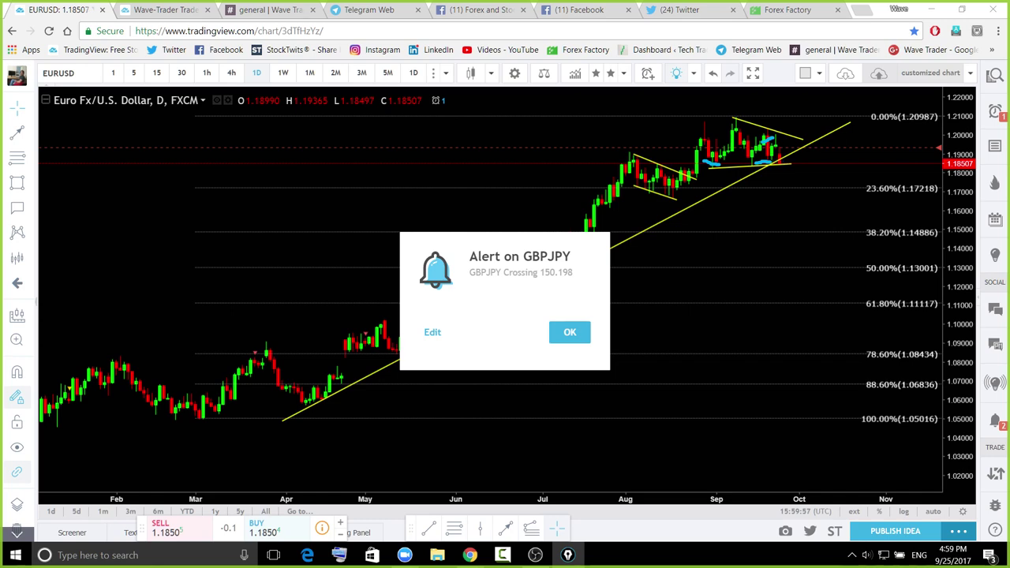
{"action": "left_click", "coordinate": [570, 334]}
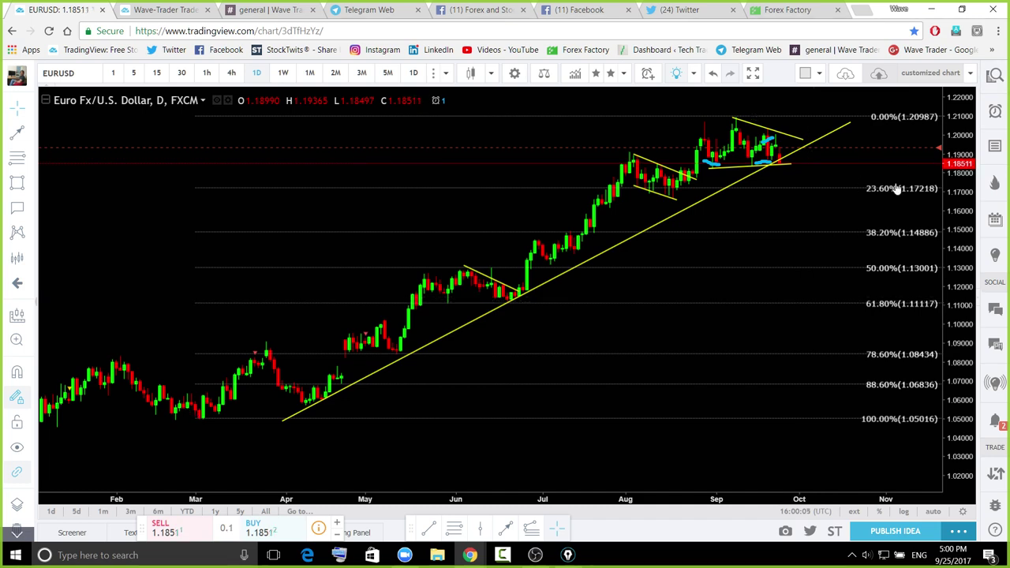
{"action": "key", "text": "ctrl+shift+6"}
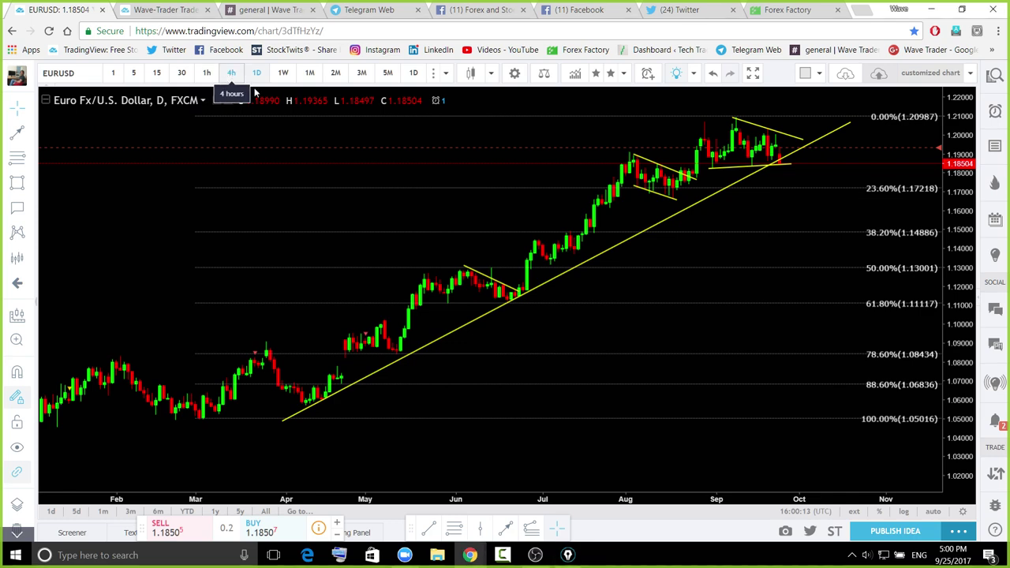
Switch EURUSD to the 4-hour timeframe and rescale the chart to frame the September wedge with room for projections
{"action": "left_click", "coordinate": [231, 72]}
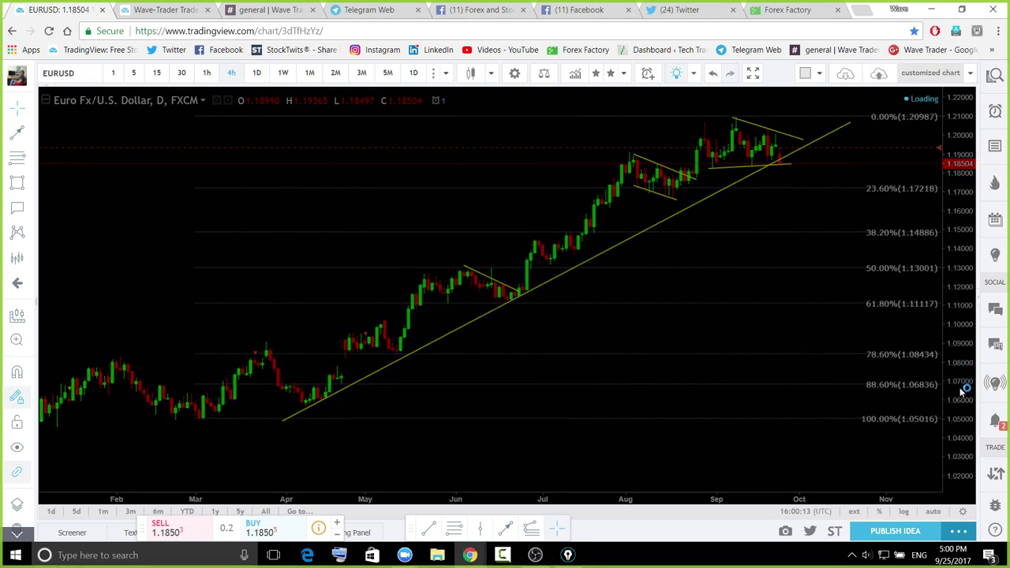
{"action": "left_click_drag", "start_coordinate": [957, 392], "coordinate": [949, 158]}
{"action": "left_click_drag", "start_coordinate": [819, 375], "coordinate": [810, 484]}
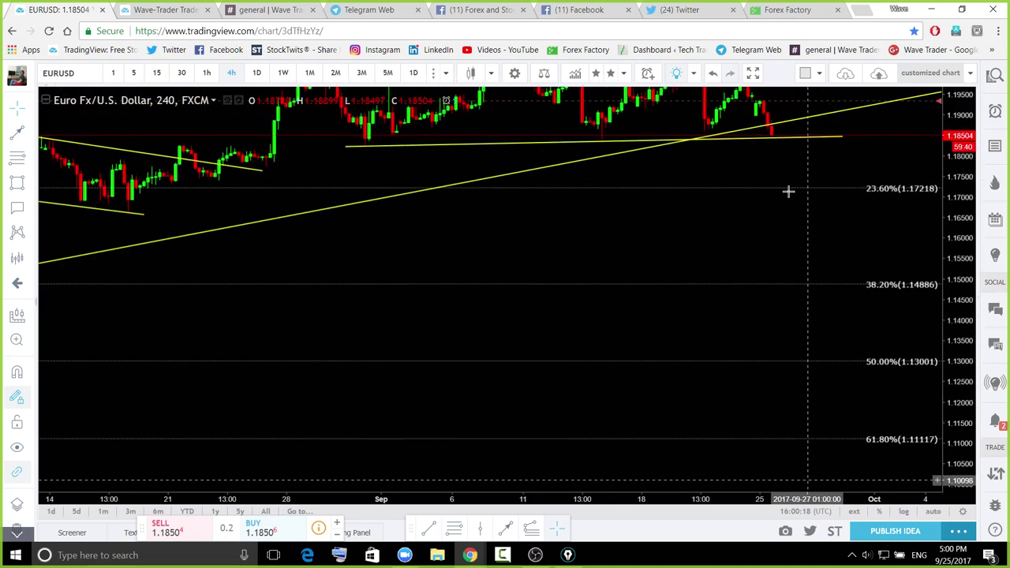
{"action": "left_click_drag", "start_coordinate": [788, 189], "coordinate": [790, 380]}
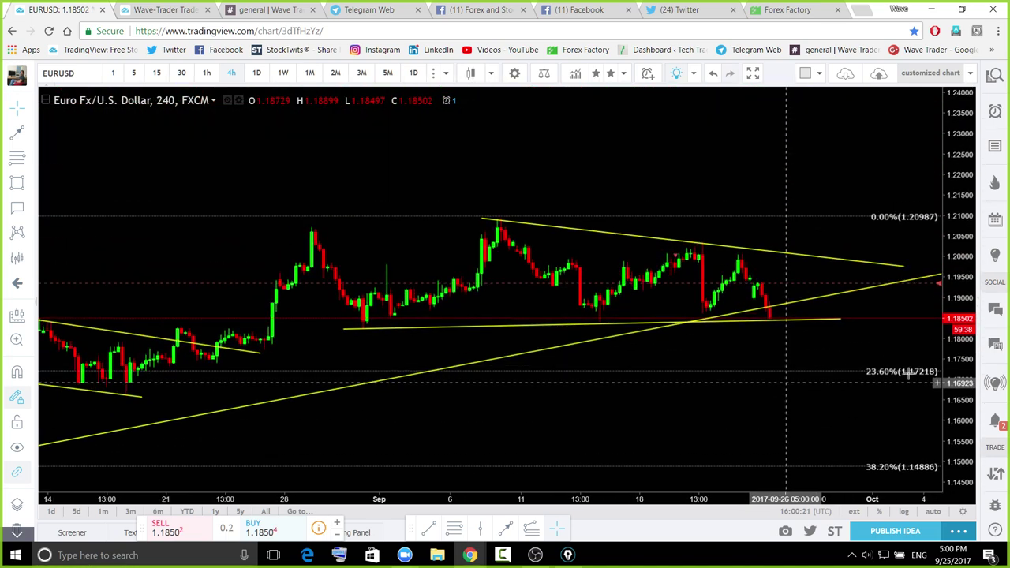
{"action": "left_click_drag", "start_coordinate": [958, 419], "coordinate": [904, 311]}
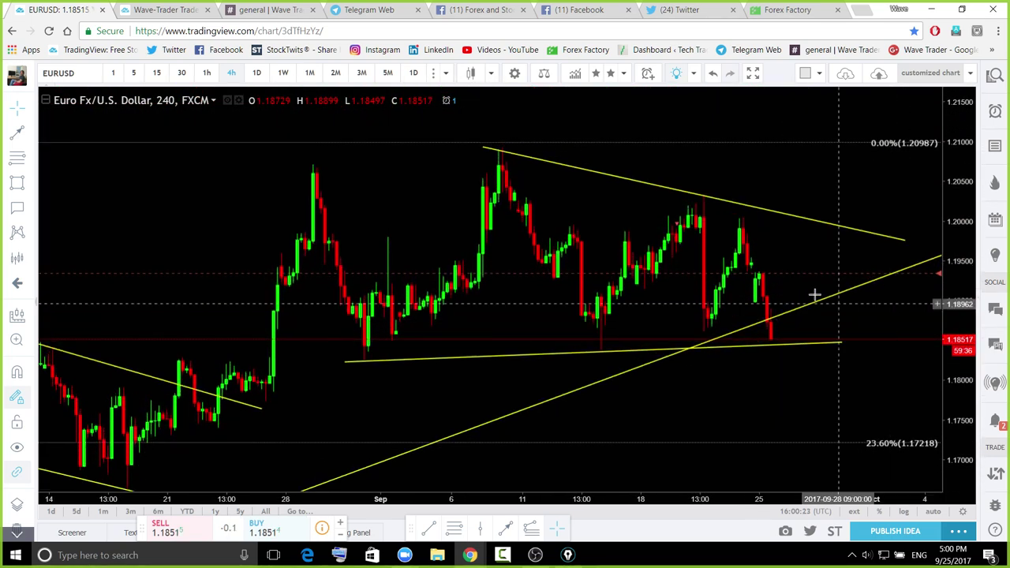
{"action": "left_click_drag", "start_coordinate": [814, 293], "coordinate": [681, 291]}
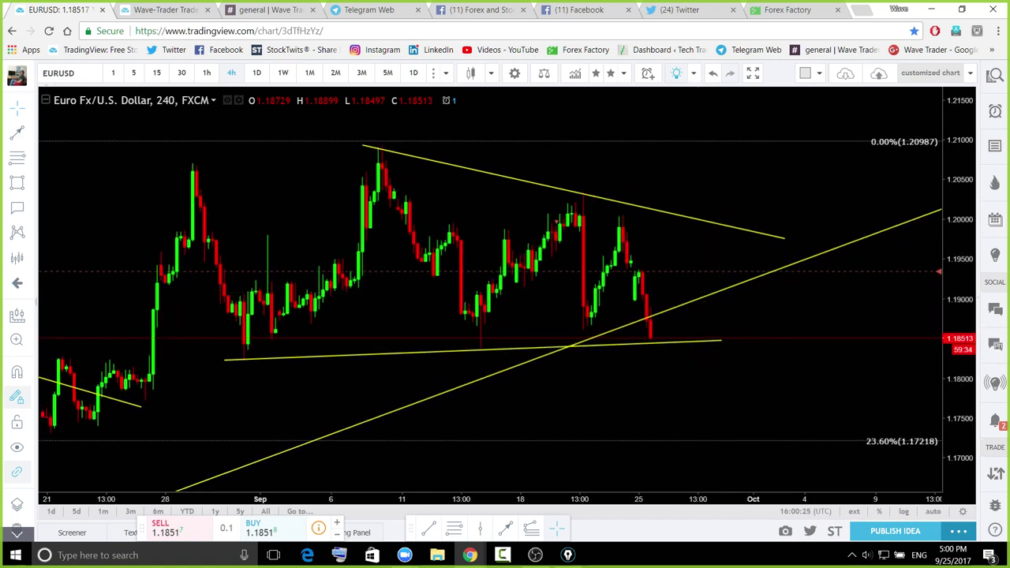
Circle the latest low at wedge support and sketch a circled drop to about 1.1740 with a rebound to about 1.1870
{"action": "mouse_move", "coordinate": [641, 340]}
{"action": "left_mouse_down"}
{"action": "mouse_move", "coordinate": [652, 340]}
{"action": "mouse_move", "coordinate": [701, 426]}
{"action": "mouse_move", "coordinate": [672, 346]}
{"action": "mouse_move", "coordinate": [631, 349]}
{"action": "mouse_move", "coordinate": [654, 323]}
{"action": "mouse_move", "coordinate": [657, 362]}
{"action": "mouse_move", "coordinate": [645, 353]}
{"action": "left_mouse_up"}
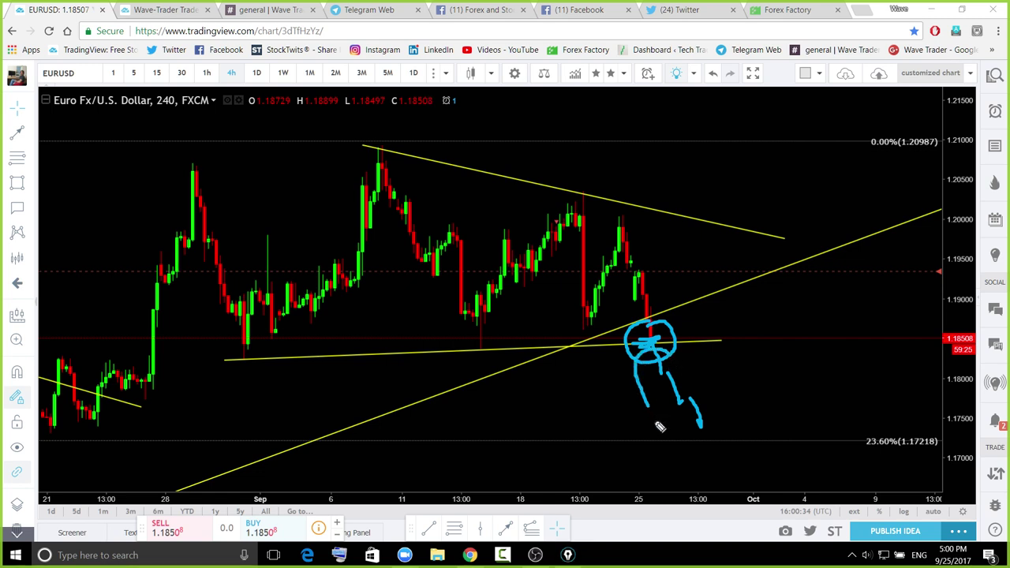
{"action": "mouse_move", "coordinate": [709, 424]}
{"action": "left_mouse_down"}
{"action": "mouse_move", "coordinate": [687, 363]}
{"action": "mouse_move", "coordinate": [667, 351]}
{"action": "left_mouse_up"}
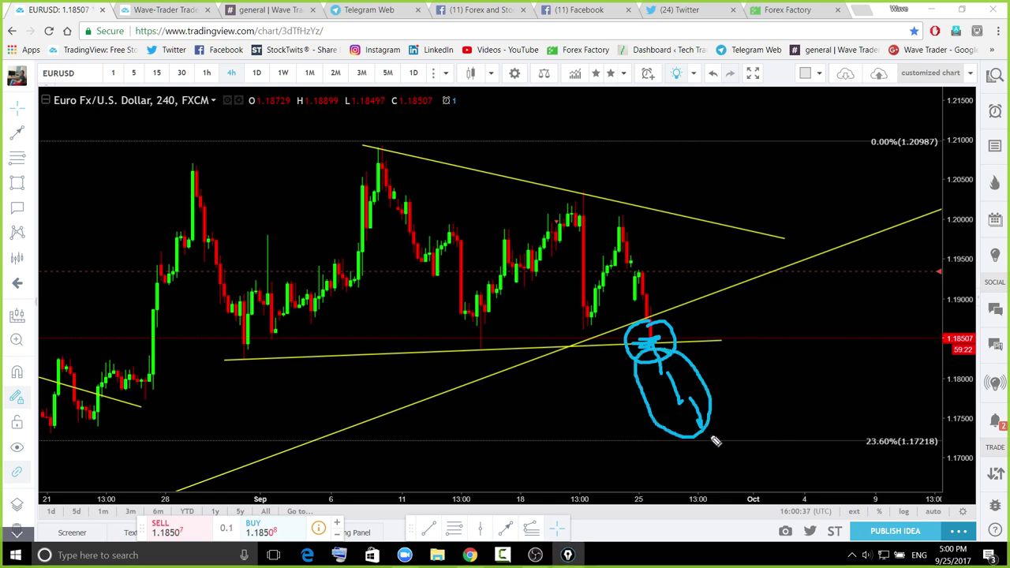
{"action": "left_click_drag", "start_coordinate": [711, 434], "coordinate": [835, 328]}
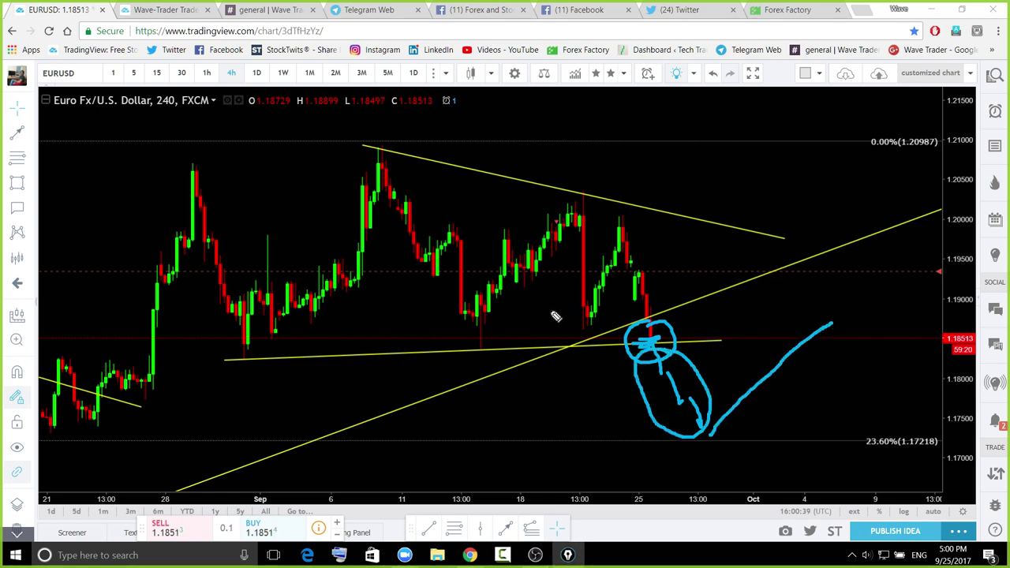
Trace the two latest upswings inside the wedge and the decline from the last one, and clear all markings
{"action": "left_click_drag", "start_coordinate": [476, 311], "coordinate": [574, 210]}
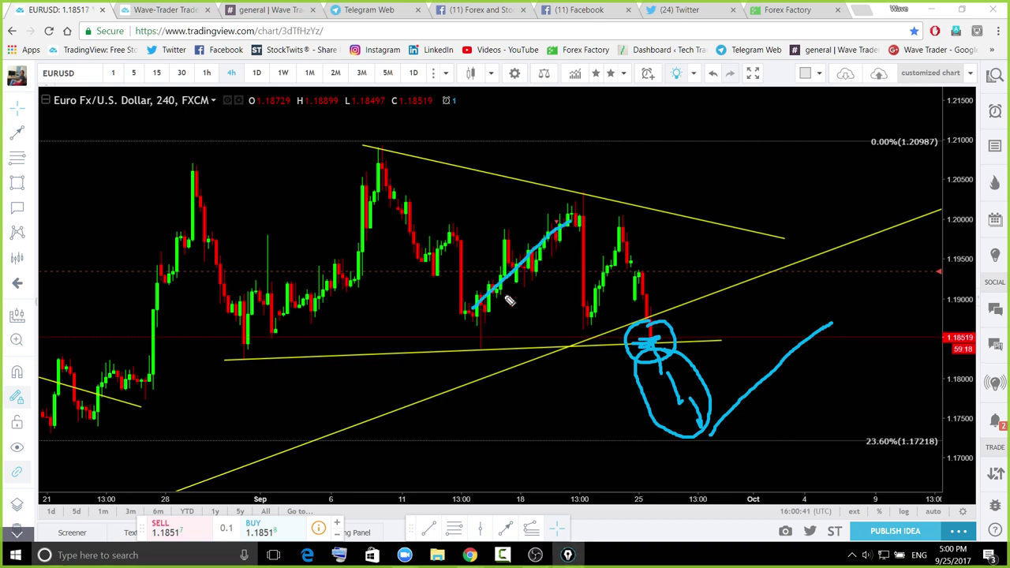
{"action": "mouse_move", "coordinate": [486, 314]}
{"action": "left_mouse_down"}
{"action": "mouse_move", "coordinate": [583, 229]}
{"action": "mouse_move", "coordinate": [585, 251]}
{"action": "left_mouse_up"}
{"action": "mouse_move", "coordinate": [590, 322]}
{"action": "left_mouse_down"}
{"action": "mouse_move", "coordinate": [636, 247]}
{"action": "mouse_move", "coordinate": [626, 236]}
{"action": "mouse_move", "coordinate": [656, 328]}
{"action": "left_mouse_up"}
{"action": "left_click_drag", "start_coordinate": [636, 265], "coordinate": [668, 389]}
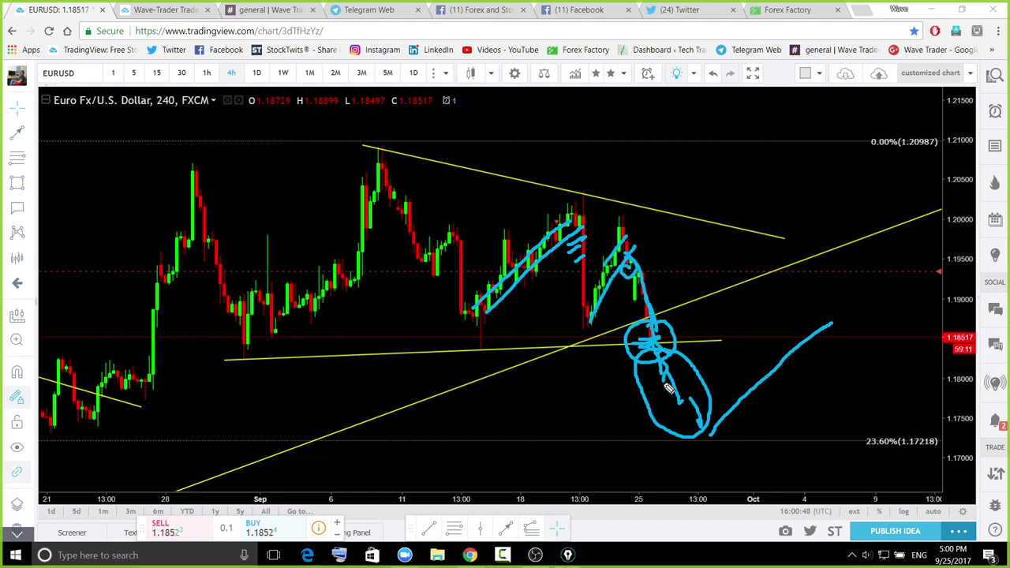
{"action": "key", "text": "ctrl+shift+7"}
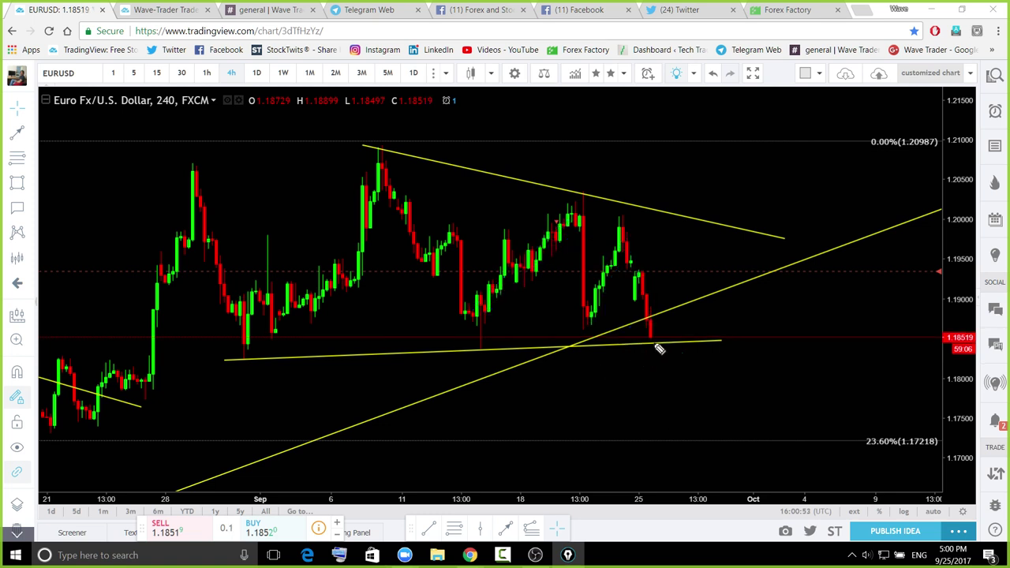
Sketch a projected rally from wedge support to above 1.2150, circle the support low and the rally's first leg, and clear the markings
{"action": "mouse_move", "coordinate": [651, 341]}
{"action": "left_mouse_down"}
{"action": "mouse_move", "coordinate": [678, 336]}
{"action": "mouse_move", "coordinate": [700, 234]}
{"action": "mouse_move", "coordinate": [758, 77]}
{"action": "left_mouse_up"}
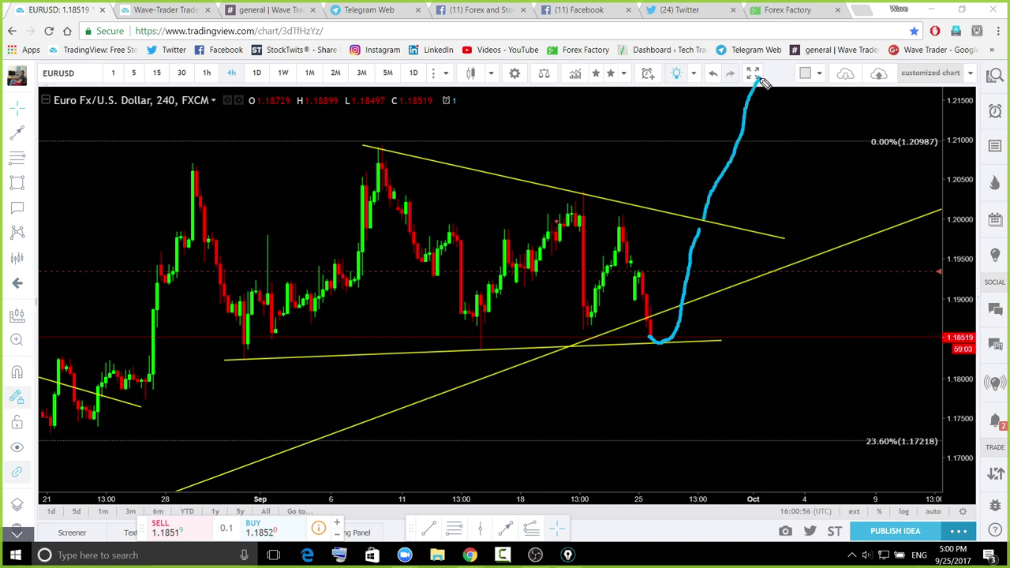
{"action": "left_click_drag", "start_coordinate": [639, 332], "coordinate": [685, 342]}
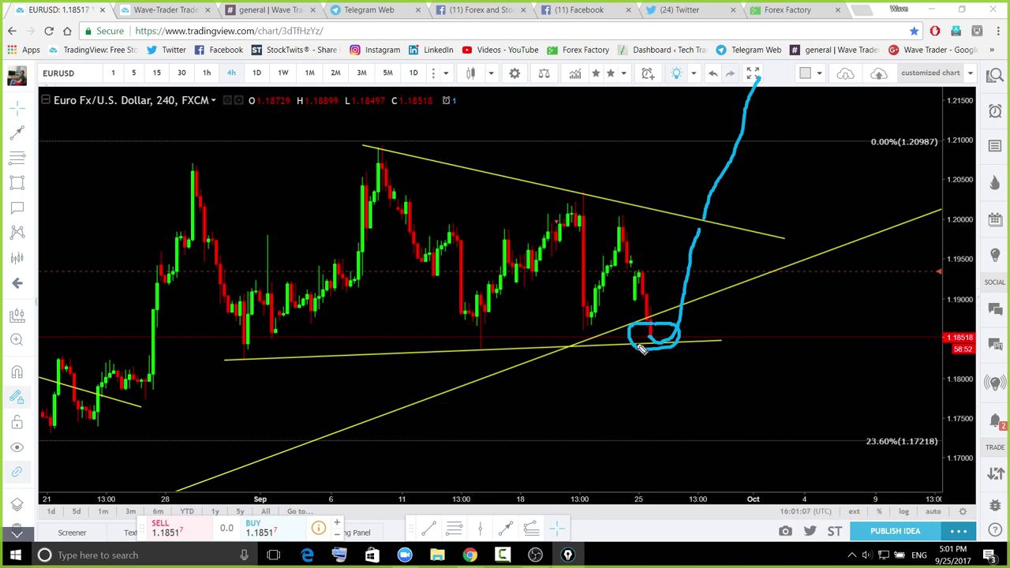
{"action": "left_click_drag", "start_coordinate": [638, 345], "coordinate": [648, 349]}
{"action": "mouse_move", "coordinate": [690, 215]}
{"action": "left_mouse_down"}
{"action": "mouse_move", "coordinate": [713, 226]}
{"action": "mouse_move", "coordinate": [706, 319]}
{"action": "left_mouse_up"}
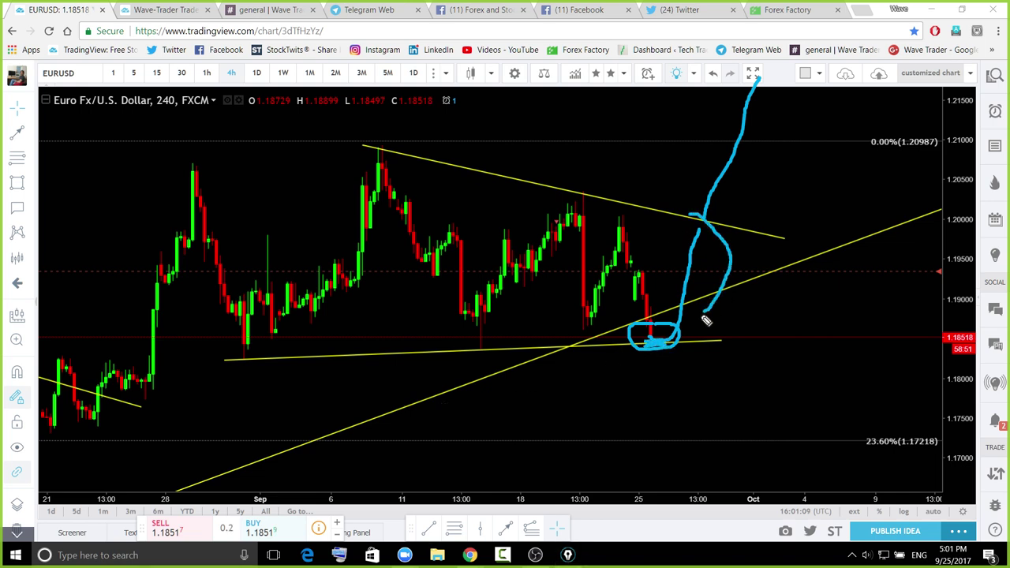
{"action": "left_click_drag", "start_coordinate": [646, 318], "coordinate": [695, 210]}
{"action": "left_click_drag", "start_coordinate": [668, 271], "coordinate": [681, 267]}
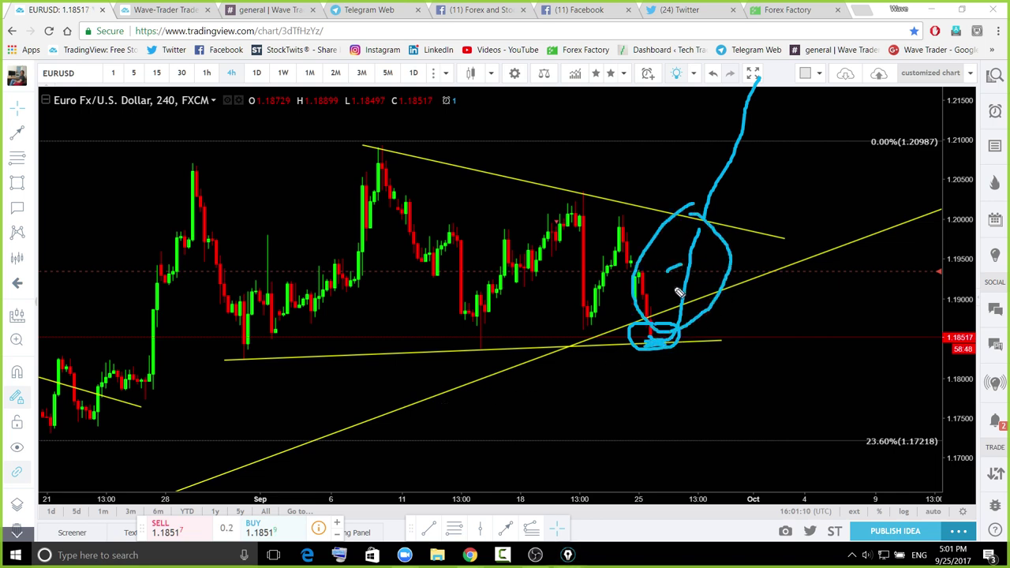
{"action": "mouse_move", "coordinate": [658, 311]}
{"action": "left_mouse_down"}
{"action": "mouse_move", "coordinate": [685, 319]}
{"action": "mouse_move", "coordinate": [692, 335]}
{"action": "left_mouse_up"}
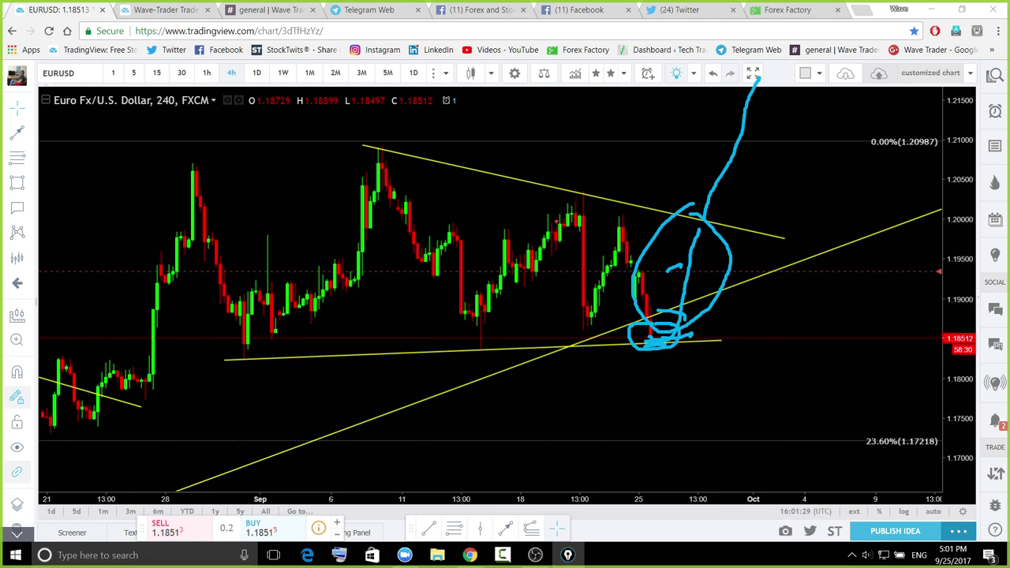
{"action": "key", "text": "ctrl+shift+7"}
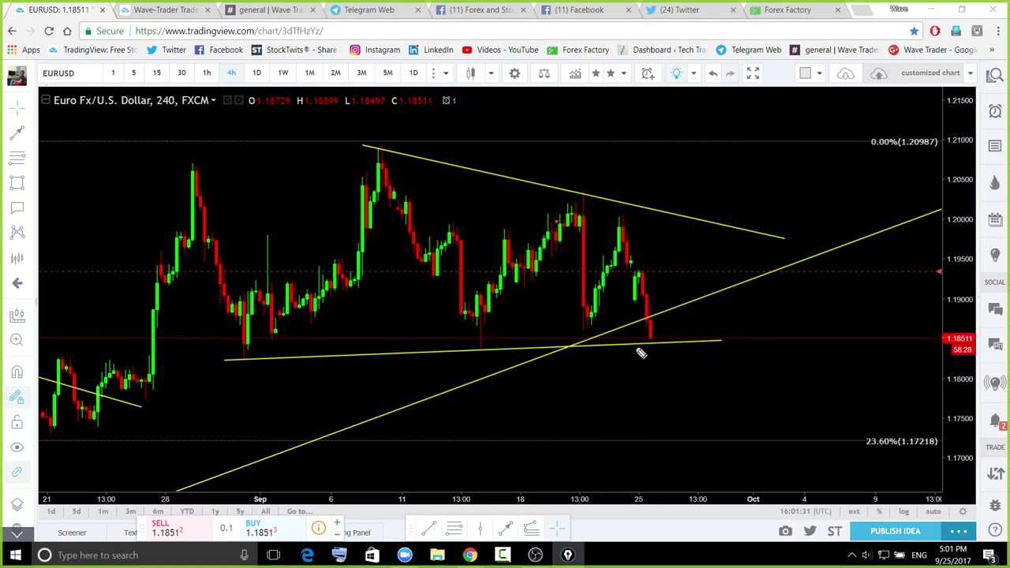
Mark the wedge's support lows, trace its zigzag swings and the preceding August rise, and sketch a circled breakout above 1.2150
{"action": "left_click_drag", "start_coordinate": [235, 362], "coordinate": [258, 359]}
{"action": "left_click", "coordinate": [471, 348]}
{"action": "left_click_drag", "start_coordinate": [470, 348], "coordinate": [477, 341]}
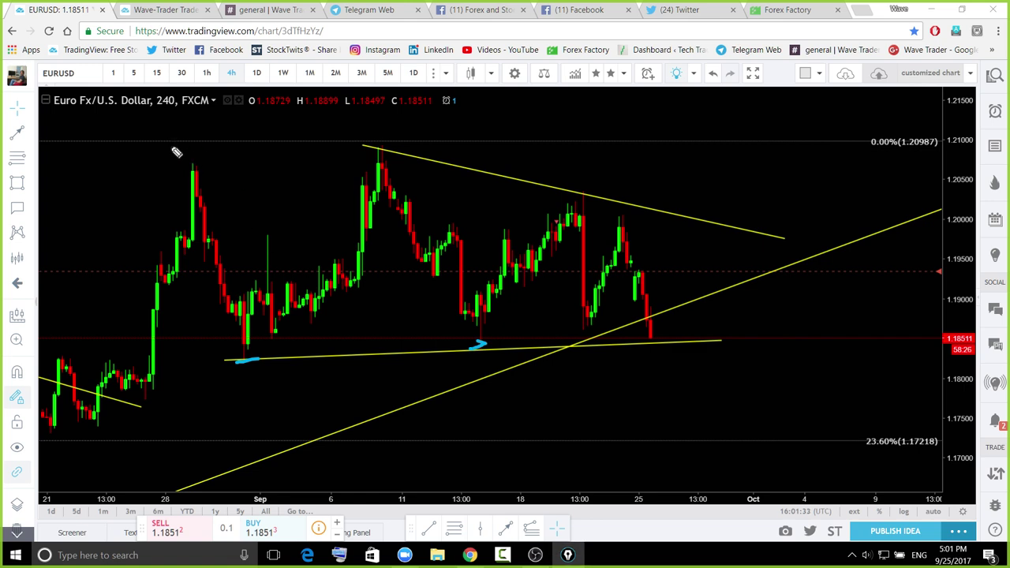
{"action": "mouse_move", "coordinate": [172, 147]}
{"action": "left_mouse_down"}
{"action": "mouse_move", "coordinate": [271, 338]}
{"action": "mouse_move", "coordinate": [385, 149]}
{"action": "mouse_move", "coordinate": [432, 217]}
{"action": "mouse_move", "coordinate": [546, 292]}
{"action": "mouse_move", "coordinate": [582, 204]}
{"action": "mouse_move", "coordinate": [666, 360]}
{"action": "mouse_move", "coordinate": [698, 240]}
{"action": "mouse_move", "coordinate": [753, 113]}
{"action": "left_mouse_up"}
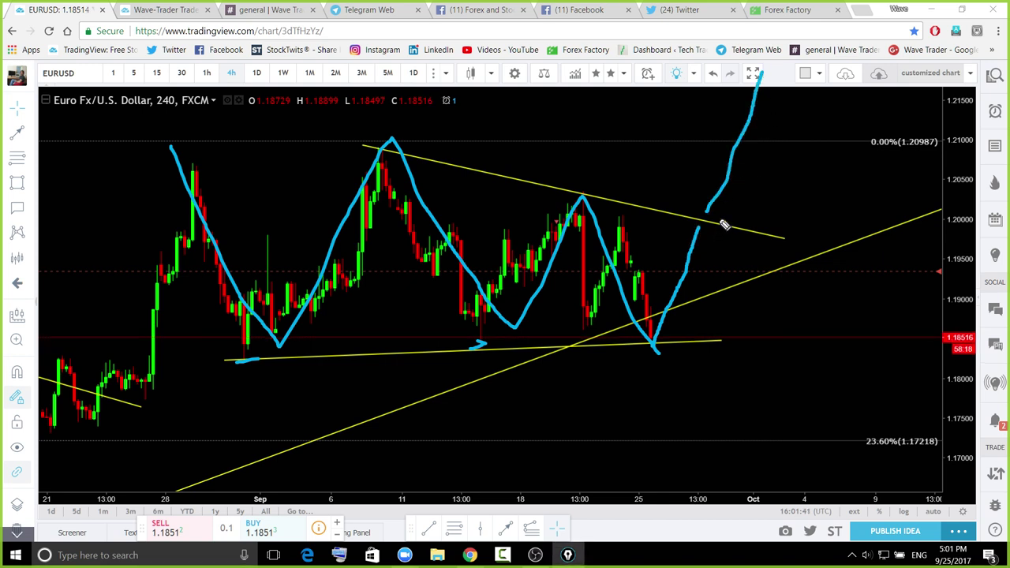
{"action": "mouse_move", "coordinate": [771, 75]}
{"action": "left_mouse_down"}
{"action": "mouse_move", "coordinate": [778, 271]}
{"action": "mouse_move", "coordinate": [681, 343]}
{"action": "mouse_move", "coordinate": [686, 135]}
{"action": "mouse_move", "coordinate": [758, 66]}
{"action": "left_mouse_up"}
{"action": "left_click_drag", "start_coordinate": [41, 426], "coordinate": [224, 199]}
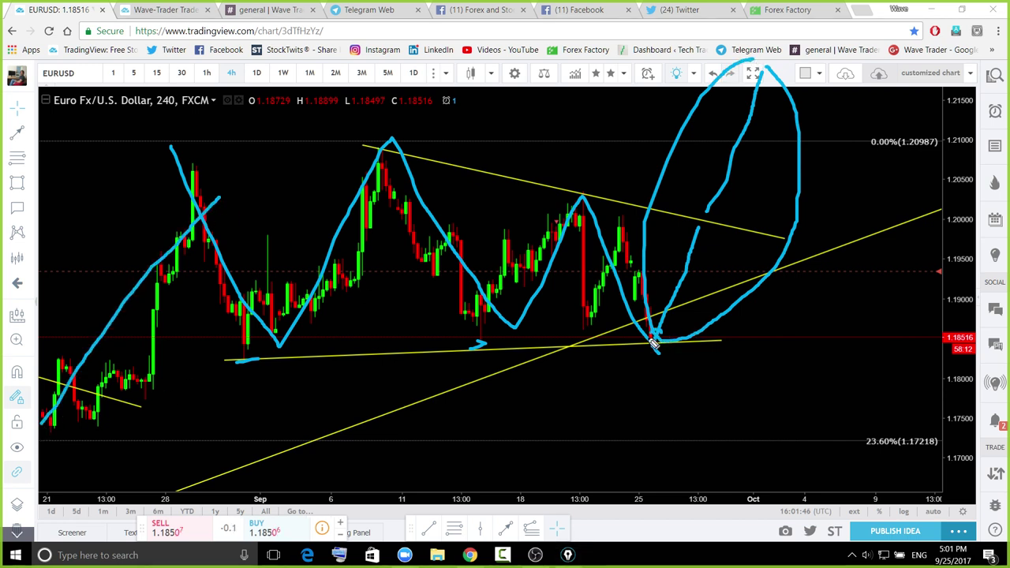
Circle the latest low at wedge support again and clear all the markings
{"action": "mouse_move", "coordinate": [664, 341]}
{"action": "left_mouse_down"}
{"action": "mouse_move", "coordinate": [652, 338]}
{"action": "mouse_move", "coordinate": [668, 349]}
{"action": "left_mouse_up"}
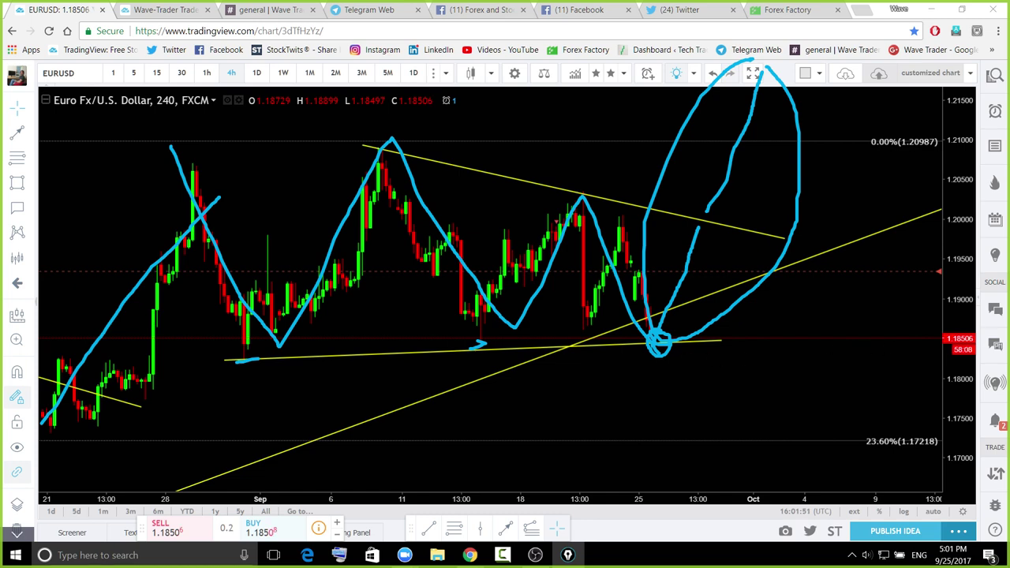
{"action": "key", "text": "ctrl+shift+7"}
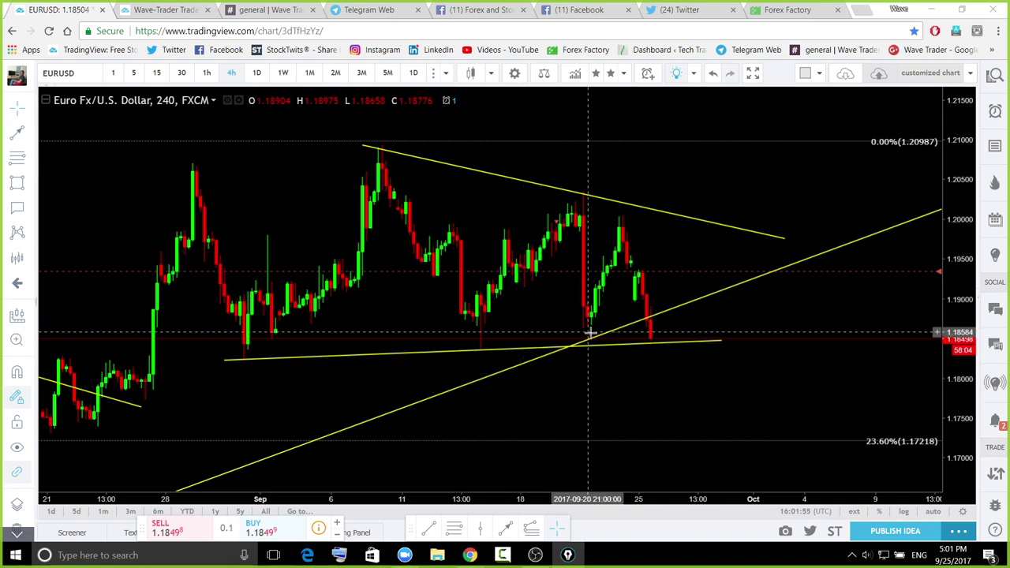
On the one-hour chart, trace the rise from 14 to 20 September, add short dashes beneath its end, and clear the markings
{"action": "left_click", "coordinate": [206, 73]}
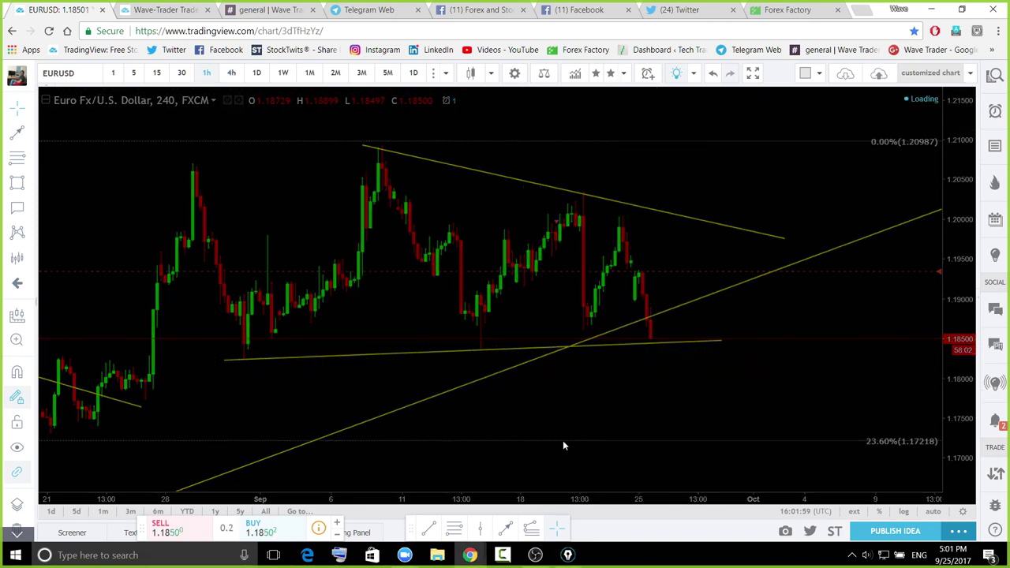
{"action": "scroll", "coordinate": [813, 390], "scroll_direction": "down", "scroll_amount": 4}
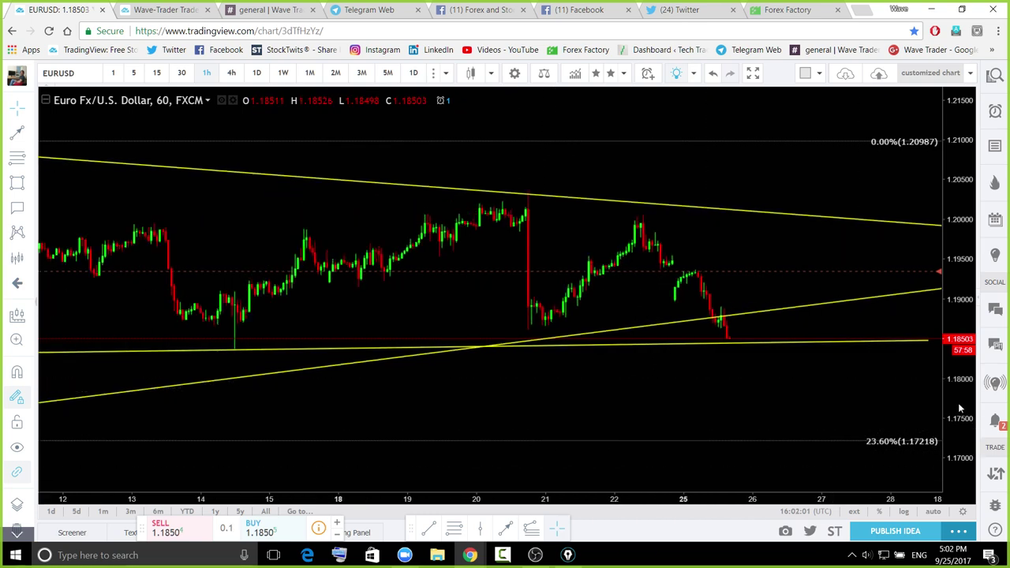
{"action": "left_click_drag", "start_coordinate": [958, 402], "coordinate": [945, 316]}
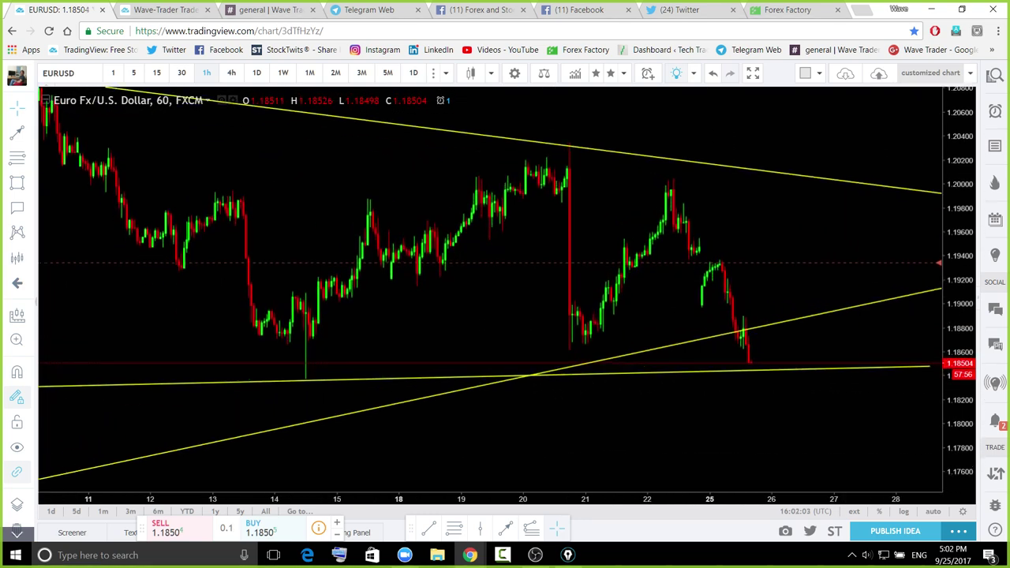
{"action": "key", "text": "ctrl+shift+3"}
{"action": "left_click_drag", "start_coordinate": [313, 347], "coordinate": [576, 171]}
{"action": "left_click", "coordinate": [555, 209]}
{"action": "mouse_move", "coordinate": [555, 193]}
{"action": "left_mouse_down"}
{"action": "mouse_move", "coordinate": [576, 195]}
{"action": "mouse_move", "coordinate": [574, 208]}
{"action": "left_mouse_up"}
{"action": "left_click_drag", "start_coordinate": [552, 222], "coordinate": [577, 217]}
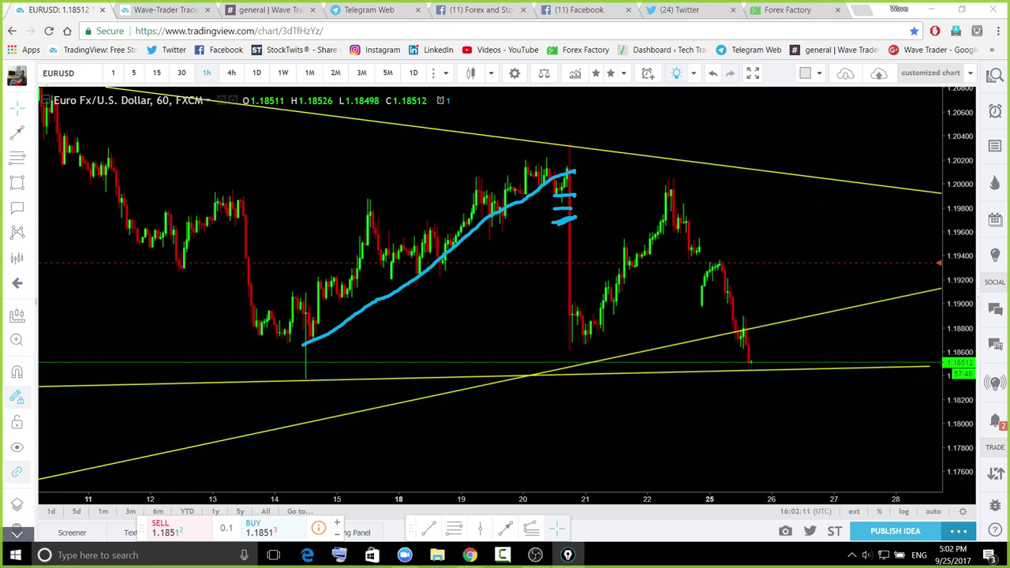
{"action": "key", "text": "Escape"}
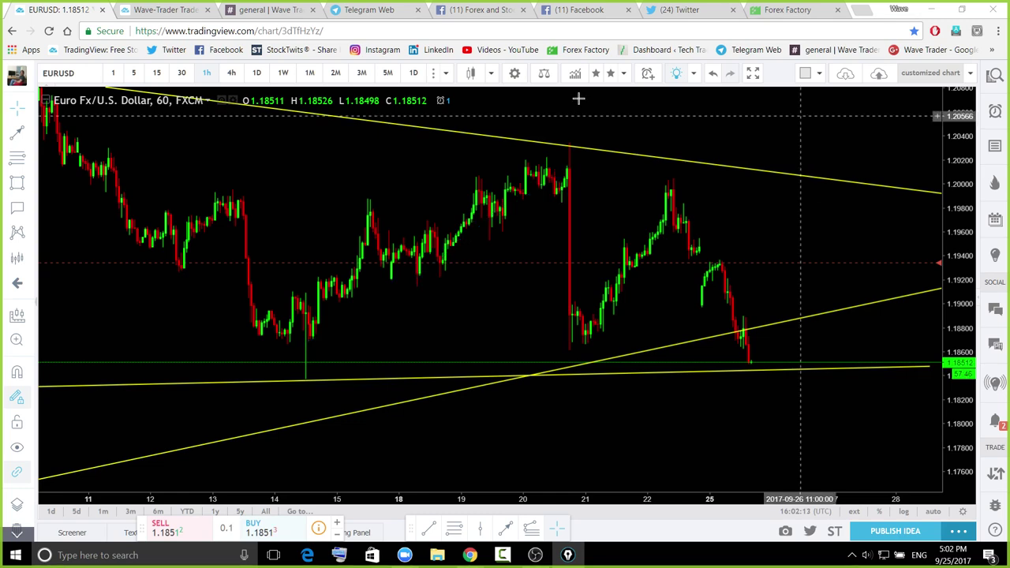
Switch to Telegram Web and open the six-chart image posted in the Wave Trader channel on 20 September 2017
{"action": "left_click", "coordinate": [371, 9]}
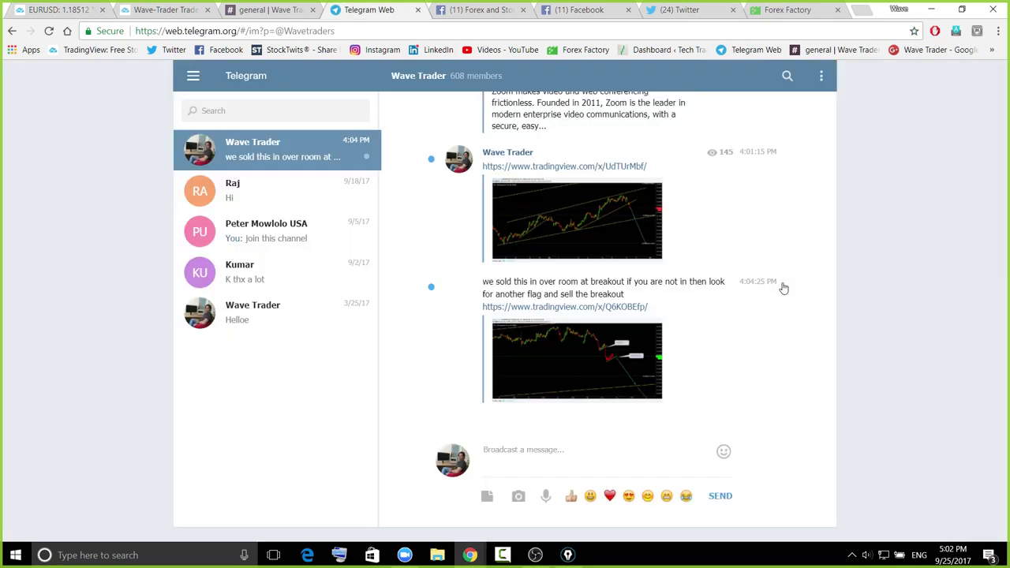
{"action": "scroll", "coordinate": [662, 334], "scroll_direction": "up", "scroll_amount": 5}
{"action": "scroll", "coordinate": [661, 335], "scroll_direction": "up", "scroll_amount": 10}
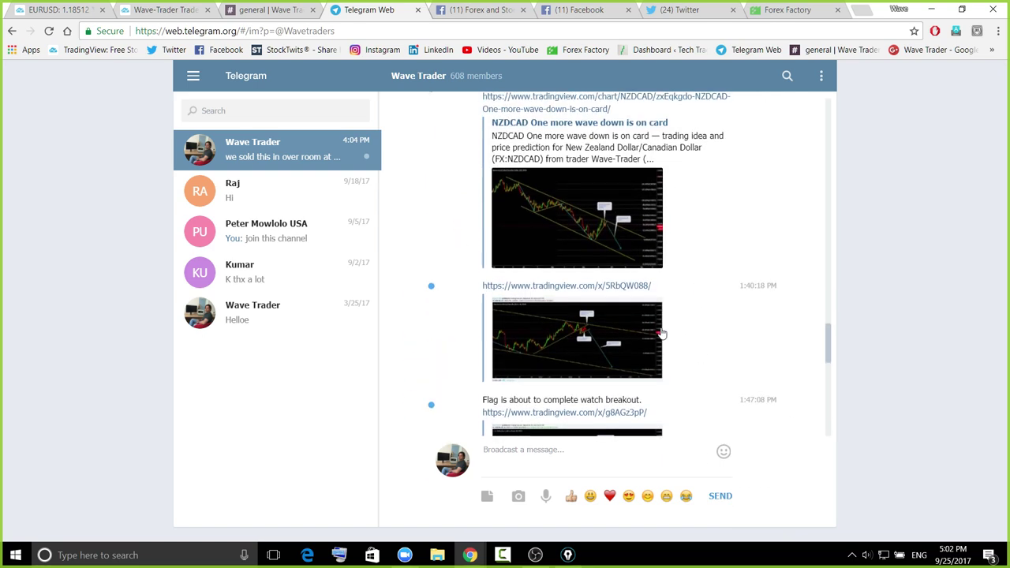
{"action": "scroll", "coordinate": [596, 327], "scroll_direction": "up", "scroll_amount": 10}
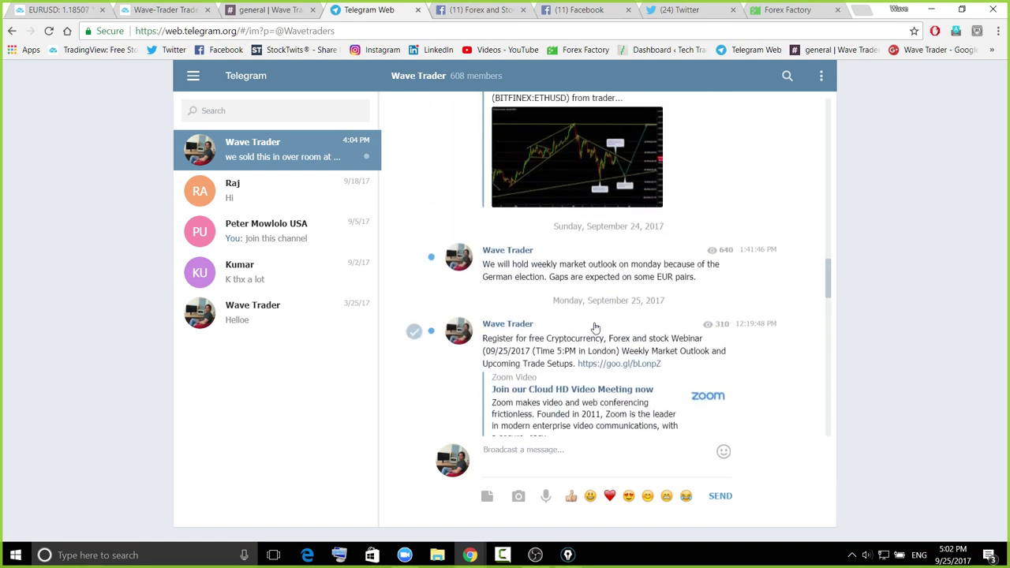
{"action": "scroll", "coordinate": [596, 328], "scroll_direction": "up", "scroll_amount": 10}
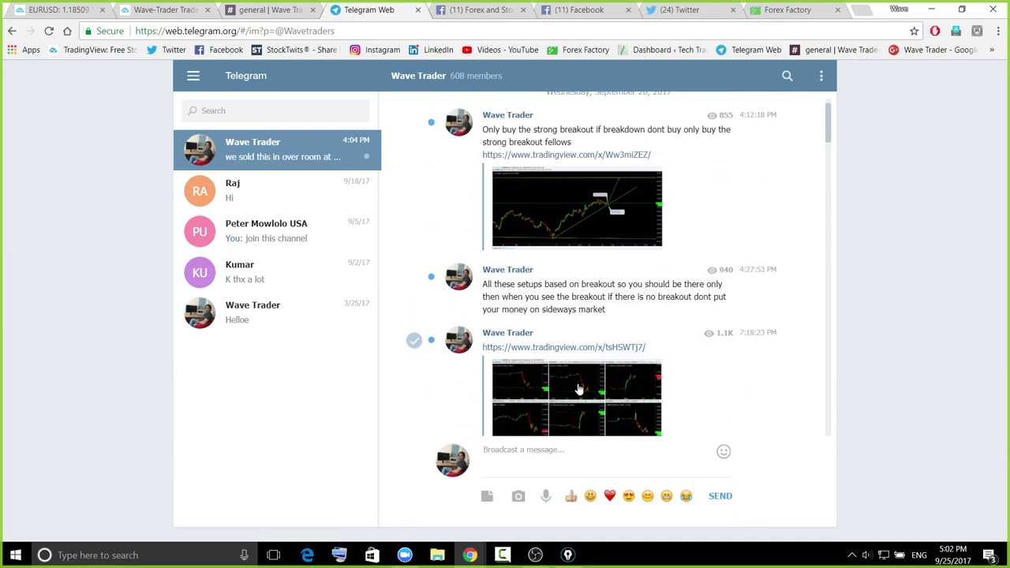
{"action": "scroll", "coordinate": [579, 389], "scroll_direction": "down", "scroll_amount": 1}
{"action": "left_click", "coordinate": [580, 387]}
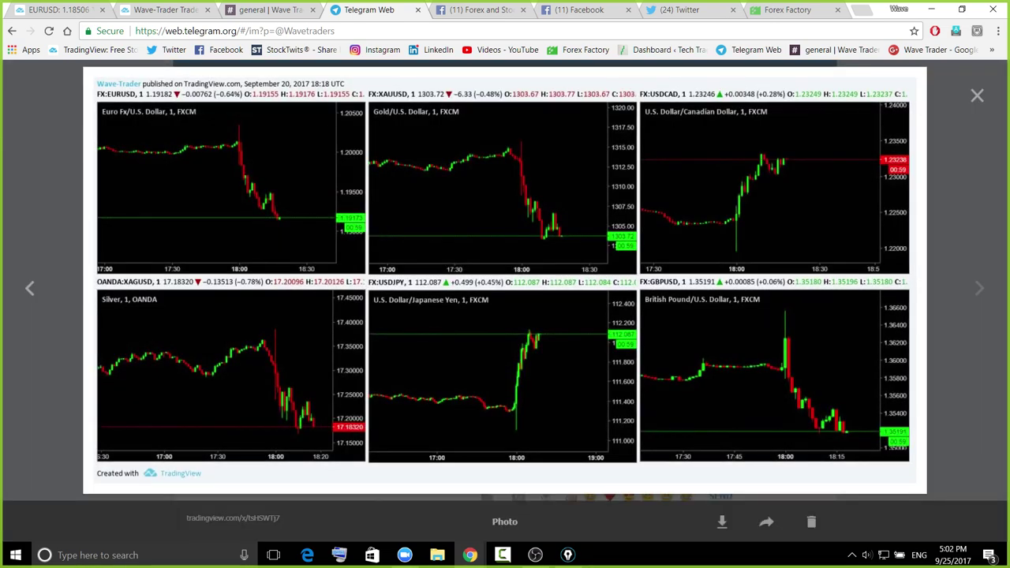
Circle the sharp drop on the EURUSD chart and underline its title, then clear the markings and close the image
{"action": "key", "text": "ctrl+shift+2"}
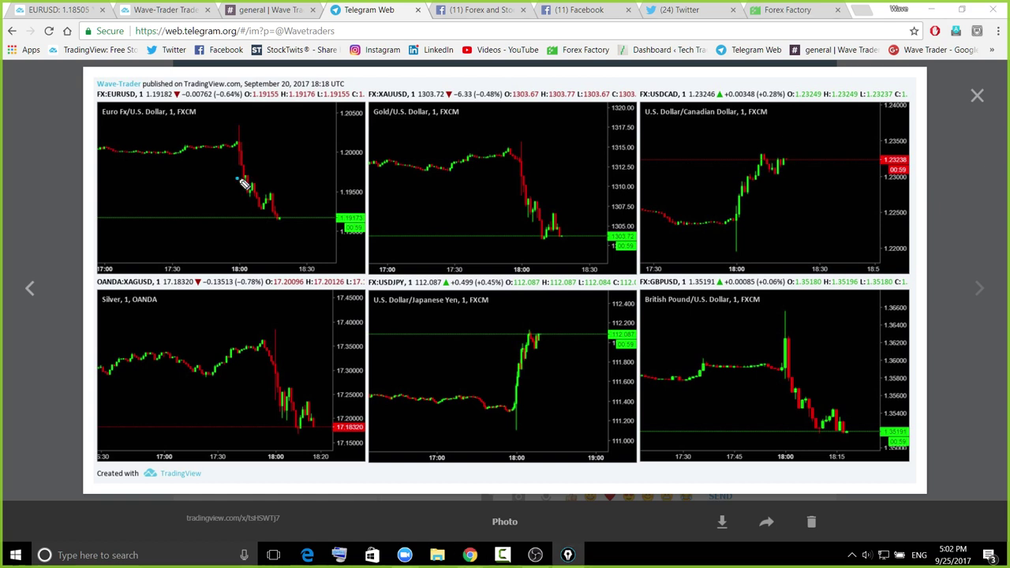
{"action": "left_click_drag", "start_coordinate": [238, 179], "coordinate": [256, 163]}
{"action": "left_click_drag", "start_coordinate": [94, 122], "coordinate": [201, 114]}
{"action": "mouse_move", "coordinate": [272, 157]}
{"action": "left_mouse_down"}
{"action": "mouse_move", "coordinate": [274, 226]}
{"action": "mouse_move", "coordinate": [288, 138]}
{"action": "mouse_move", "coordinate": [282, 221]}
{"action": "left_mouse_up"}
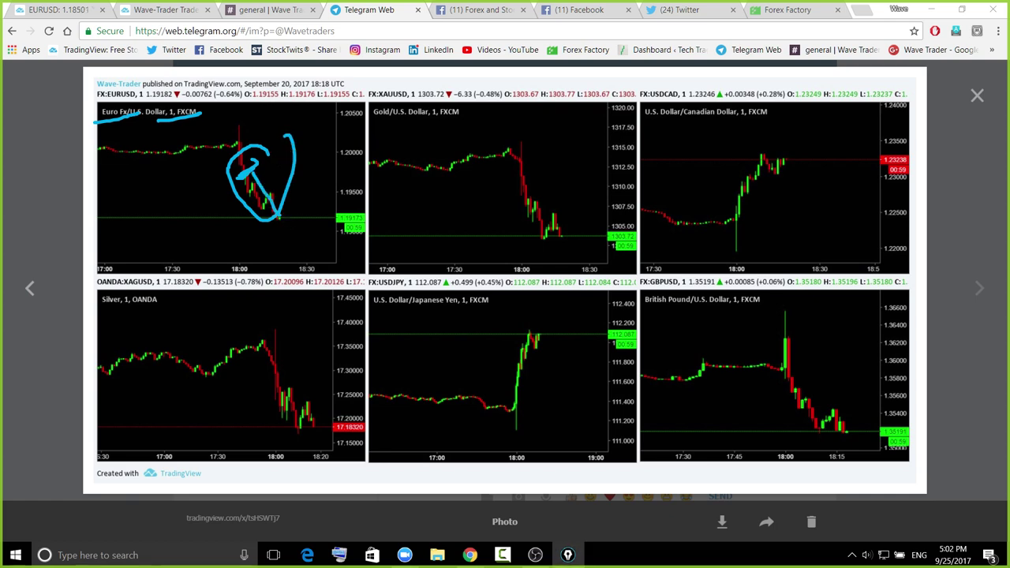
{"action": "key", "text": "Escape"}
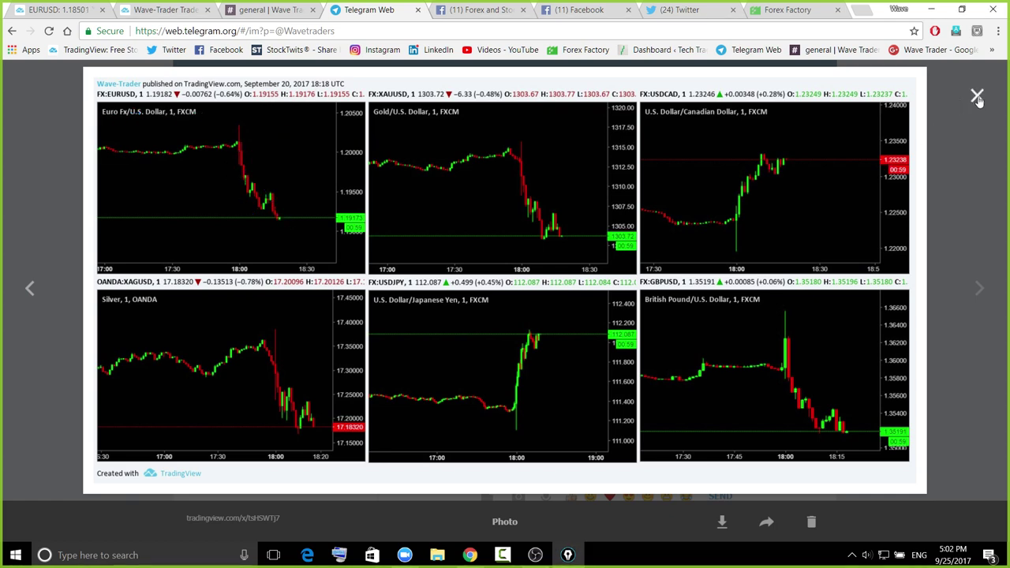
{"action": "left_click", "coordinate": [978, 96]}
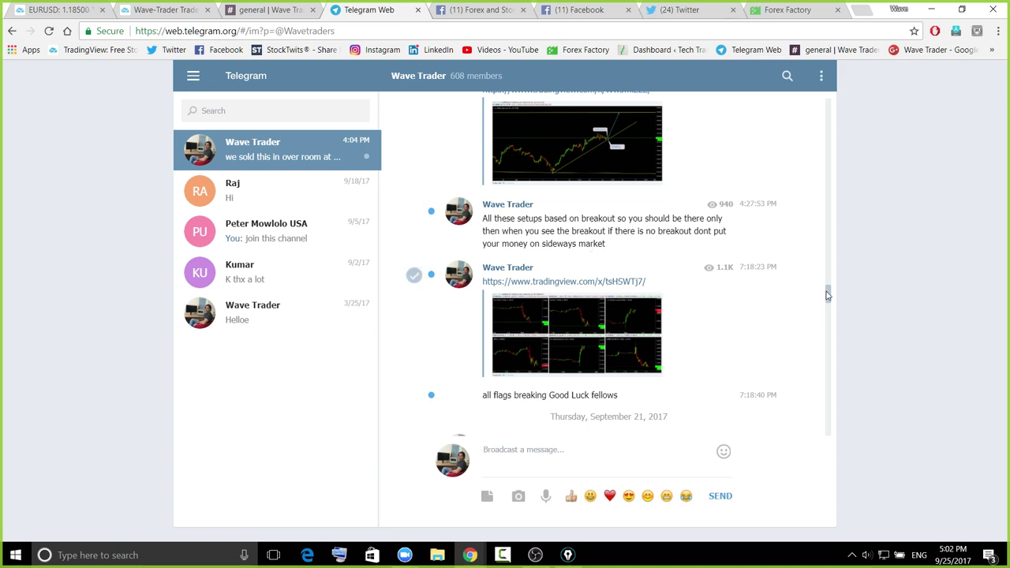
Open the channel's latest EURJPY chart image, mark its two small flags, then clear the markings and close the image
{"action": "left_click_drag", "start_coordinate": [827, 295], "coordinate": [819, 462]}
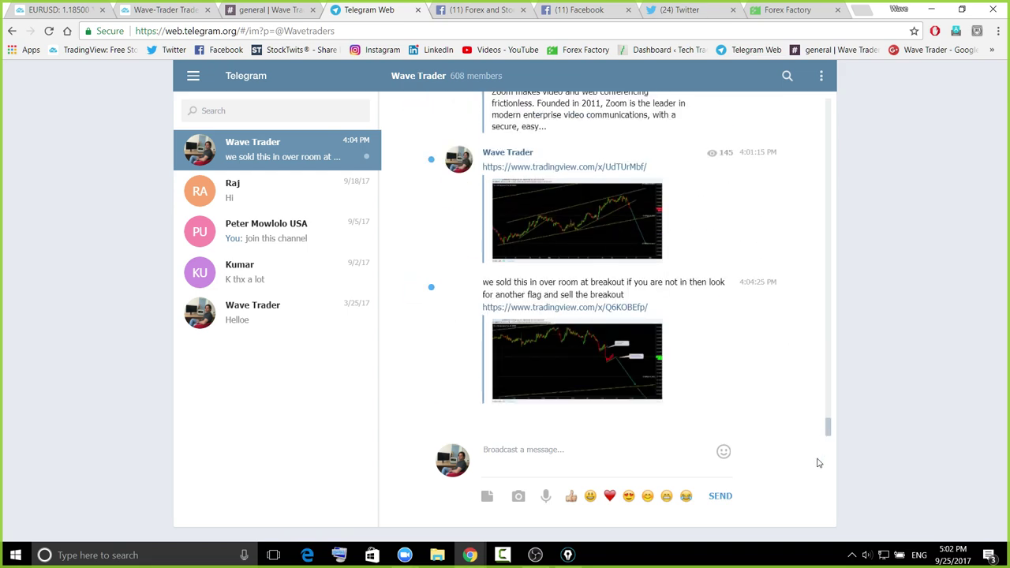
{"action": "left_click", "coordinate": [602, 373]}
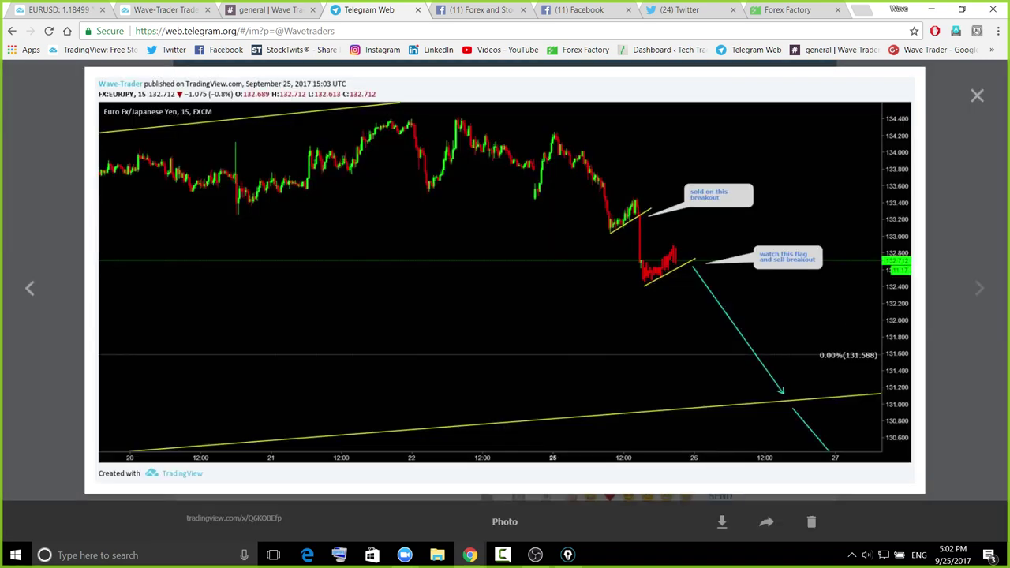
{"action": "key", "text": "ctrl+shift+3"}
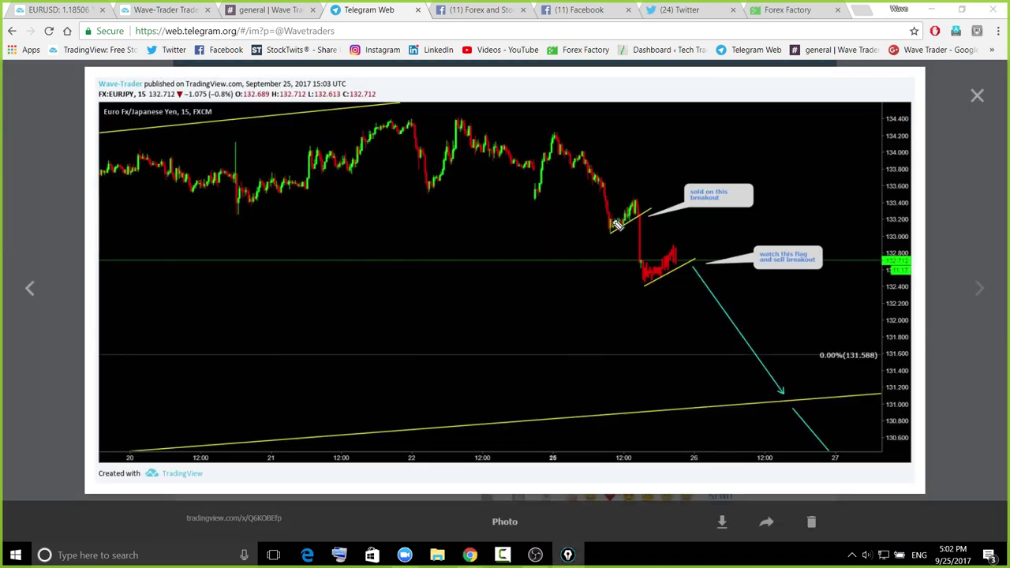
{"action": "mouse_move", "coordinate": [612, 221]}
{"action": "left_mouse_down"}
{"action": "mouse_move", "coordinate": [635, 207]}
{"action": "mouse_move", "coordinate": [625, 227]}
{"action": "left_mouse_up"}
{"action": "left_click_drag", "start_coordinate": [650, 250], "coordinate": [675, 238]}
{"action": "left_click_drag", "start_coordinate": [645, 284], "coordinate": [671, 266]}
{"action": "key", "text": "ctrl+shift+7"}
{"action": "left_click", "coordinate": [978, 97]}
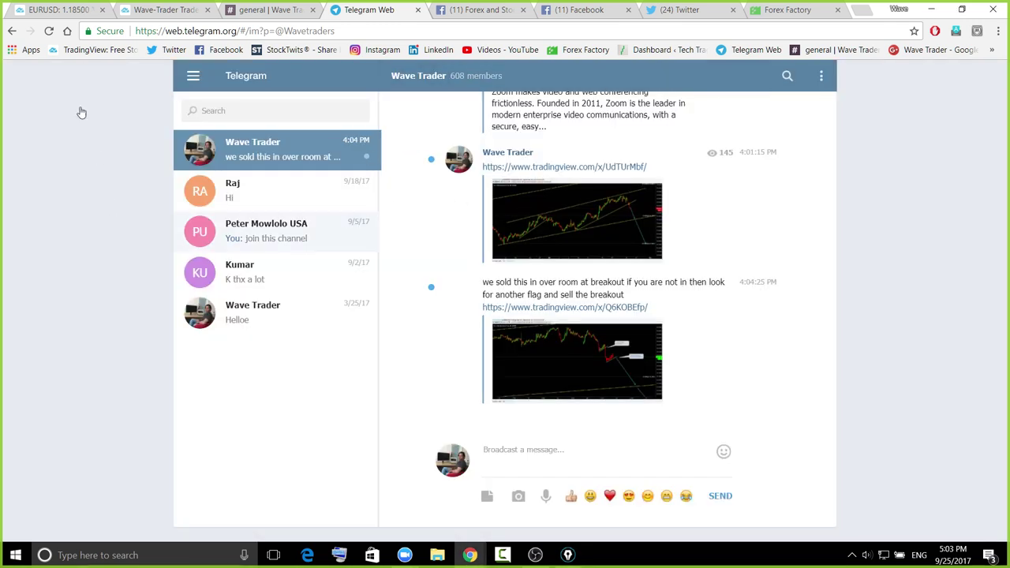
Return to the EURUSD chart and sketch a drop from wedge support to about 1.1750 with a stepped rebound to about 1.1830
{"action": "left_click", "coordinate": [60, 9]}
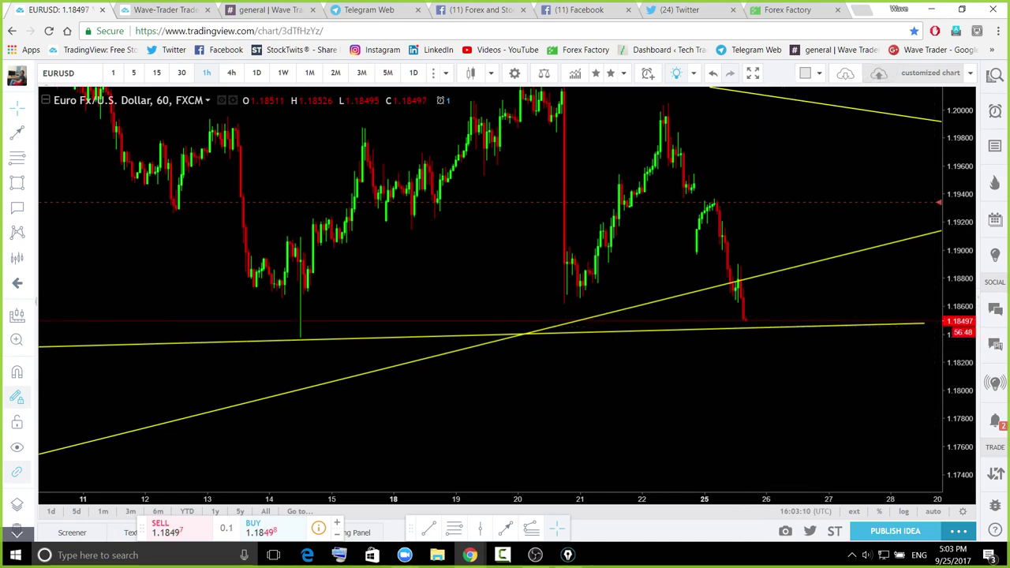
{"action": "left_click", "coordinate": [568, 555]}
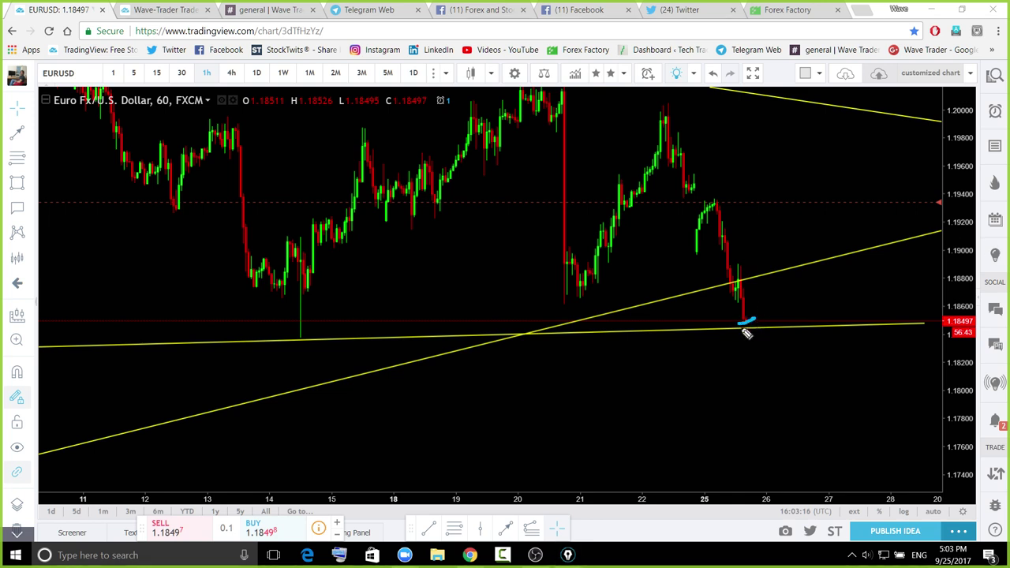
{"action": "left_click_drag", "start_coordinate": [747, 333], "coordinate": [799, 454]}
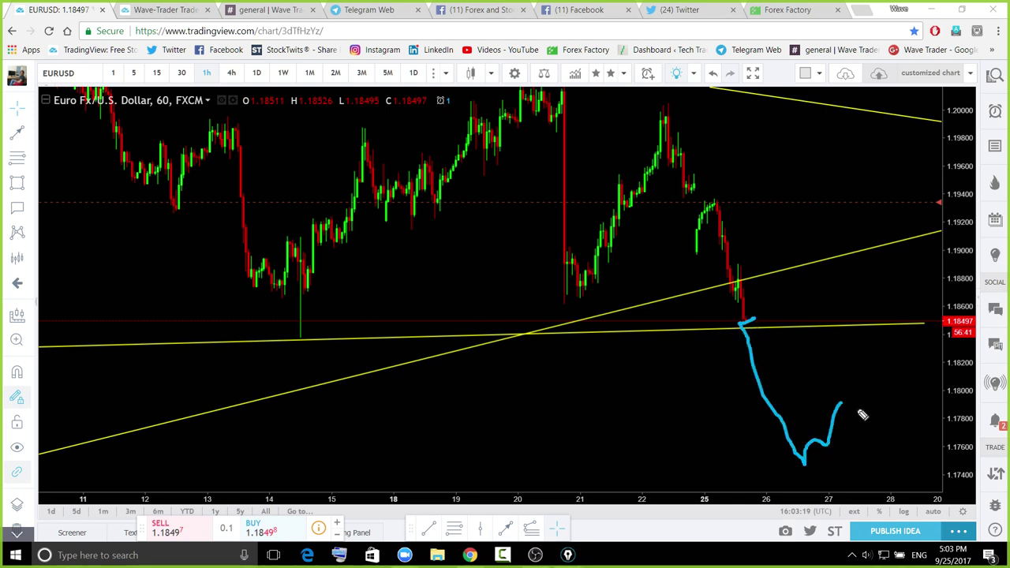
{"action": "left_click_drag", "start_coordinate": [922, 356], "coordinate": [921, 347]}
Trace the two earlier upswings, sketch a further decline from the projected rebound's peak, and clear all markings
{"action": "left_click_drag", "start_coordinate": [571, 289], "coordinate": [586, 269]}
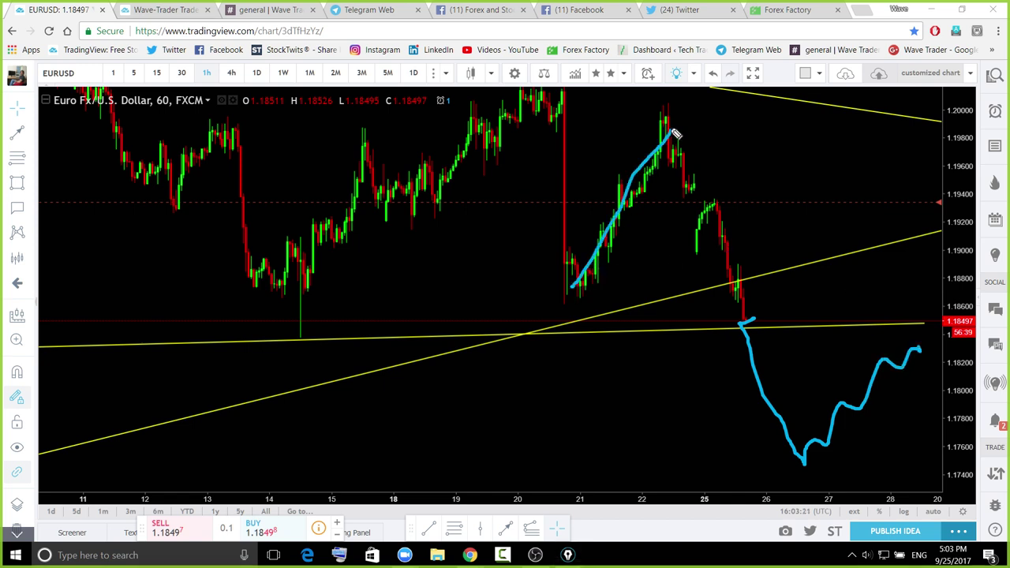
{"action": "mouse_move", "coordinate": [255, 286]}
{"action": "left_mouse_down"}
{"action": "mouse_move", "coordinate": [545, 100]}
{"action": "mouse_move", "coordinate": [562, 101]}
{"action": "left_mouse_up"}
{"action": "left_click_drag", "start_coordinate": [914, 351], "coordinate": [950, 409]}
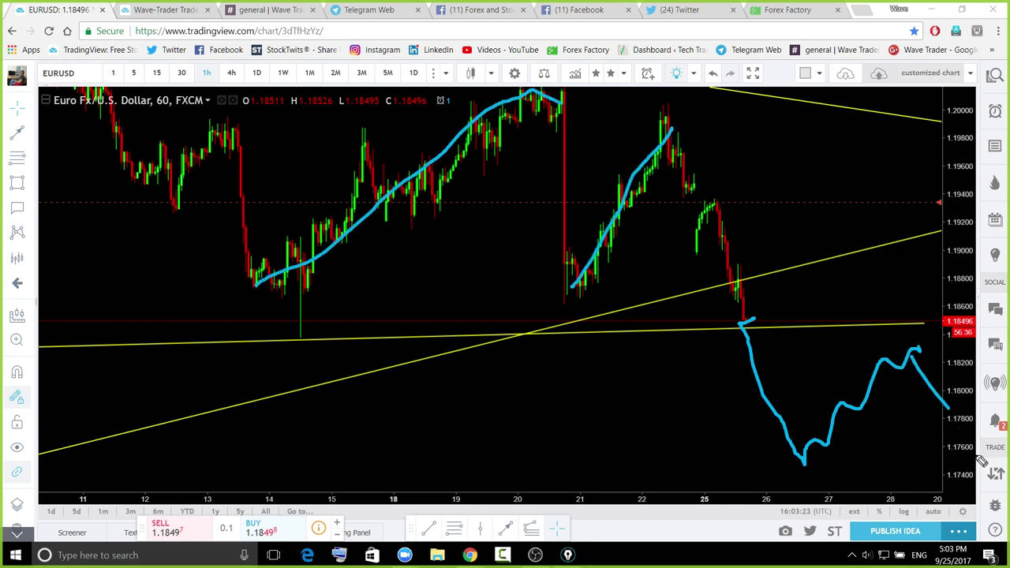
{"action": "left_click_drag", "start_coordinate": [981, 461], "coordinate": [992, 489]}
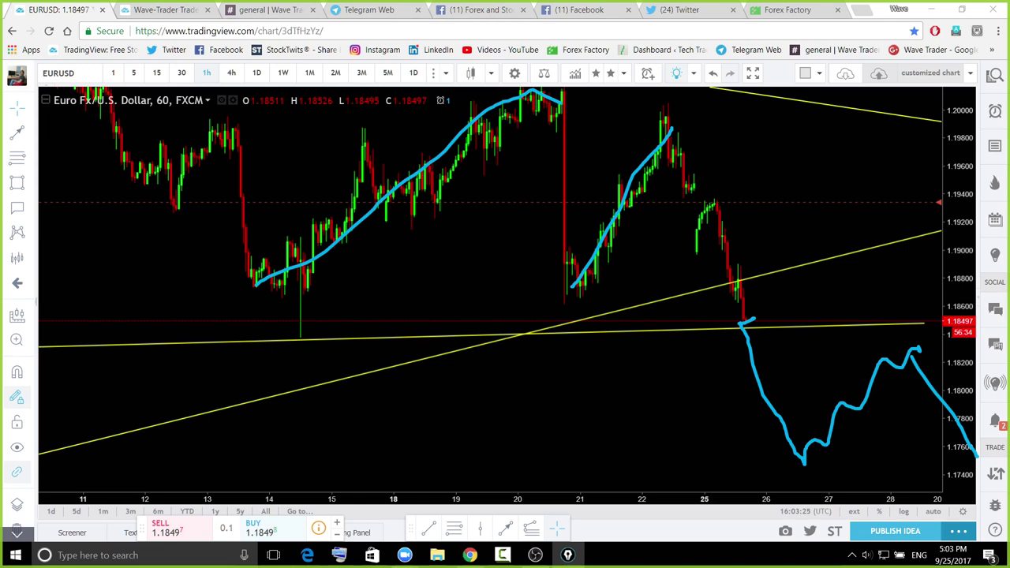
{"action": "key", "text": "ctrl+shift+7"}
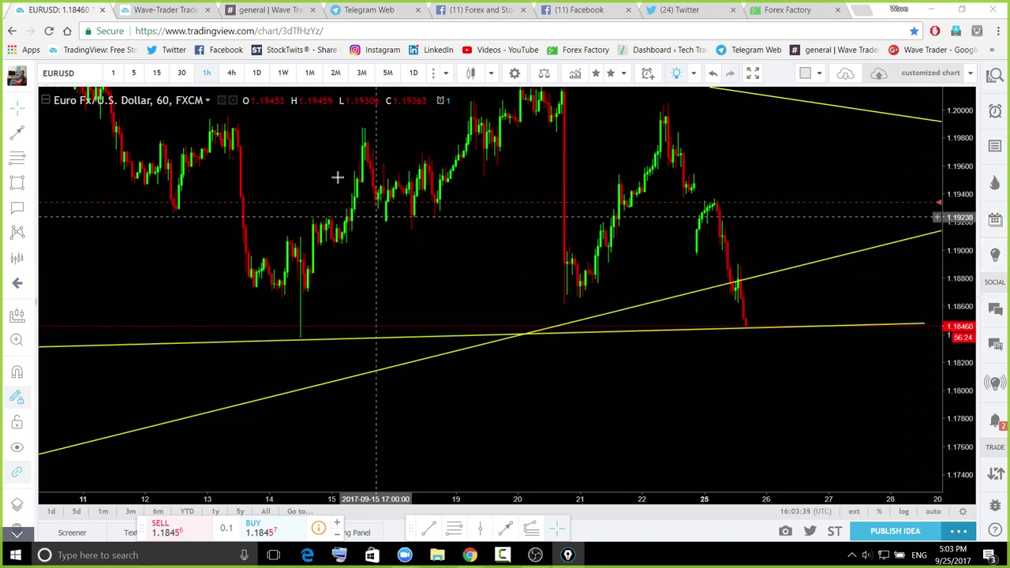
On the four-hour chart, draw an arrow from the 17 August low at about 1.1687 to the 29 August high at about 1.2071
{"action": "left_click", "coordinate": [232, 73]}
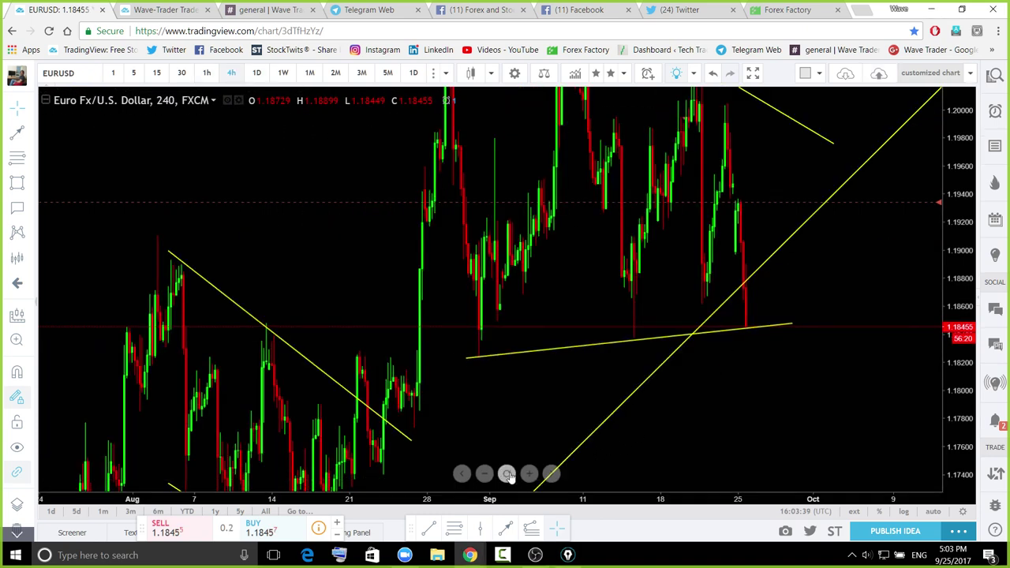
{"action": "left_click", "coordinate": [510, 475]}
{"action": "scroll", "coordinate": [861, 300], "scroll_direction": "down", "scroll_amount": 3}
{"action": "left_click_drag", "start_coordinate": [951, 314], "coordinate": [952, 346]}
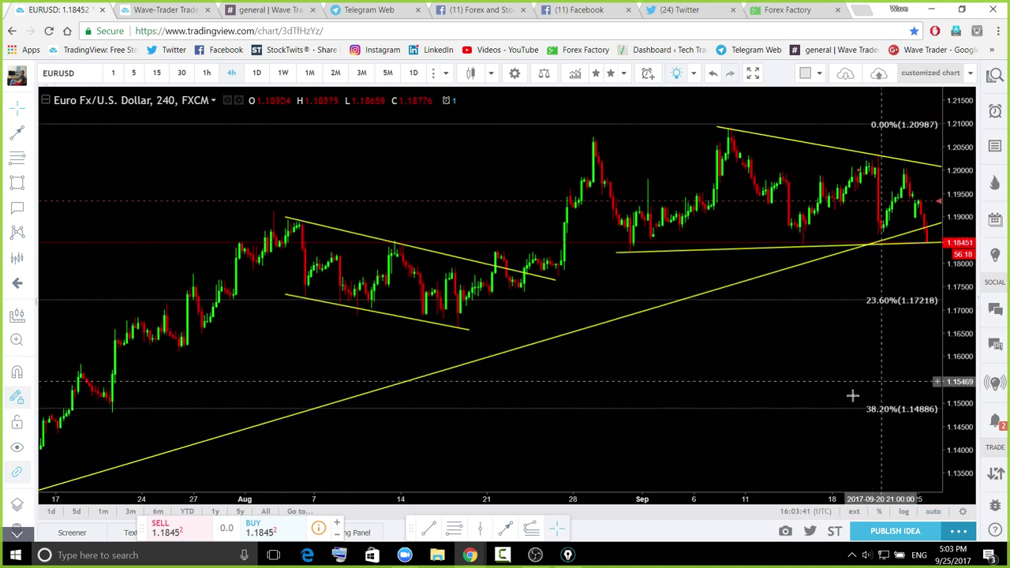
{"action": "scroll", "coordinate": [948, 325], "scroll_direction": "up", "scroll_amount": 2}
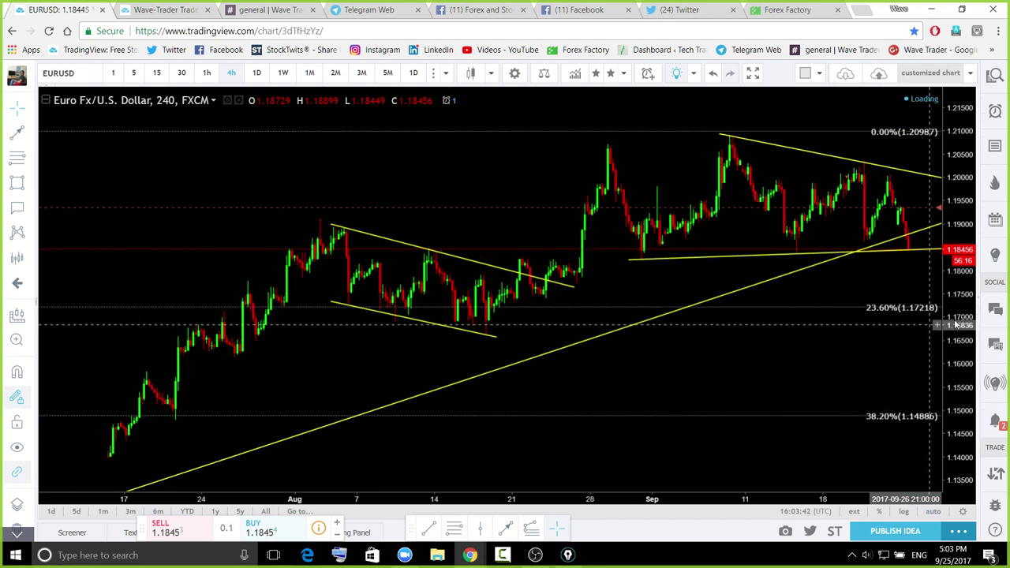
{"action": "scroll", "coordinate": [866, 356], "scroll_direction": "down", "scroll_amount": 2}
{"action": "left_click_drag", "start_coordinate": [688, 384], "coordinate": [496, 408]}
{"action": "left_click", "coordinate": [450, 343]}
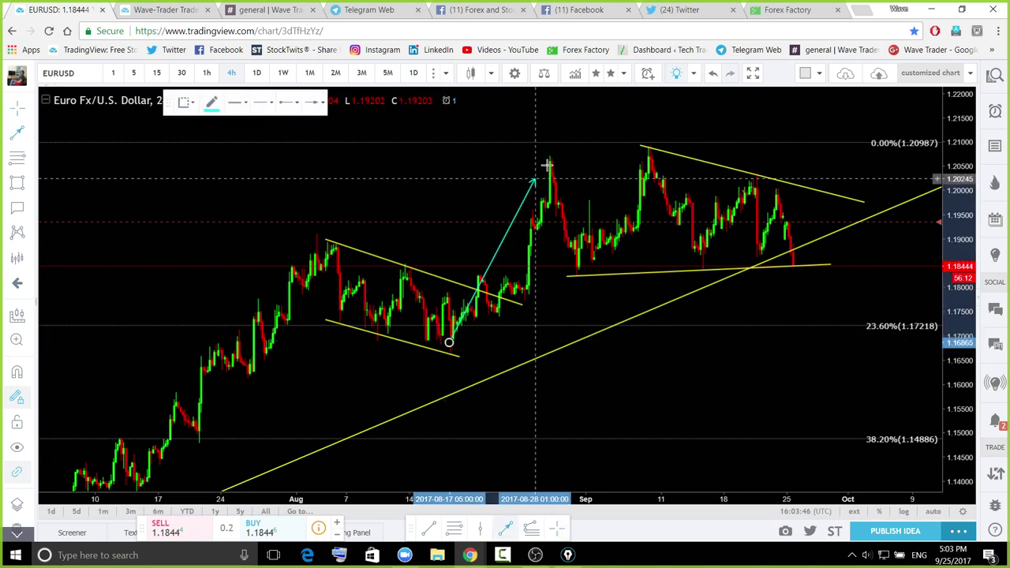
{"action": "left_click", "coordinate": [551, 157]}
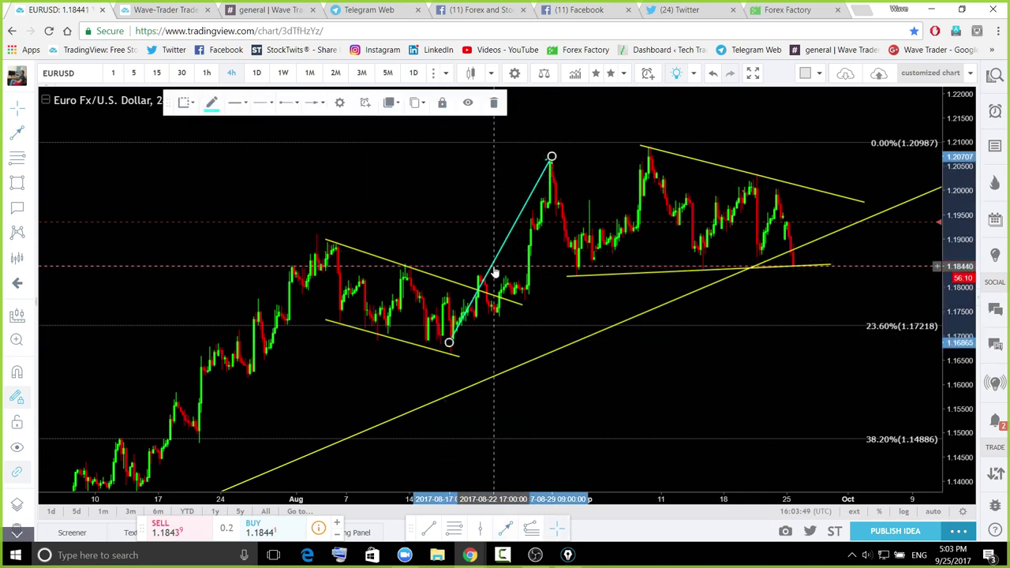
Project a copy of the rally arrow from the latest support low to about 1.2244, and delete that copy
{"action": "left_click_drag", "start_coordinate": [808, 210], "coordinate": [840, 184]}
{"action": "left_click_drag", "start_coordinate": [876, 246], "coordinate": [762, 338]}
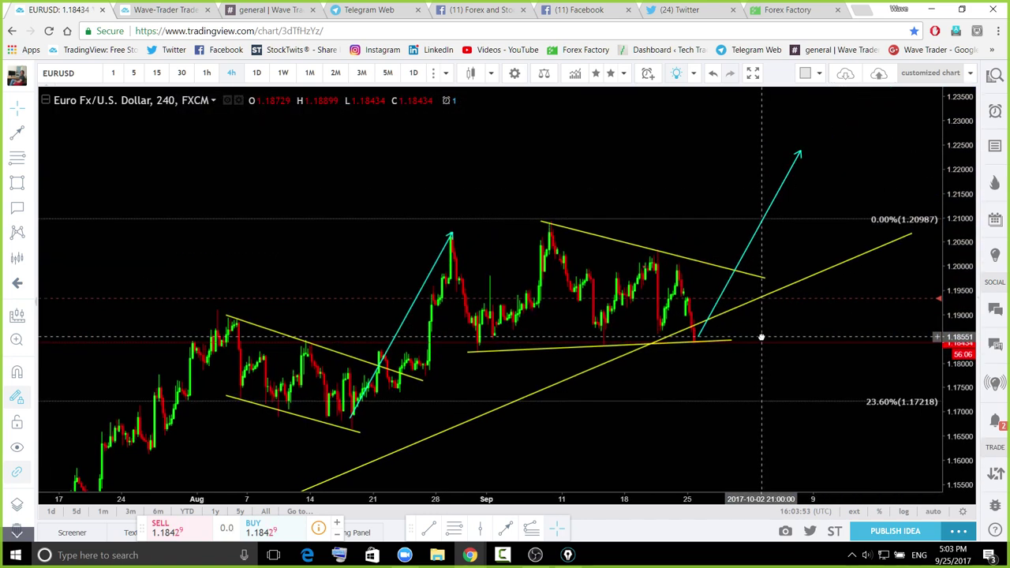
{"action": "left_click", "coordinate": [746, 246]}
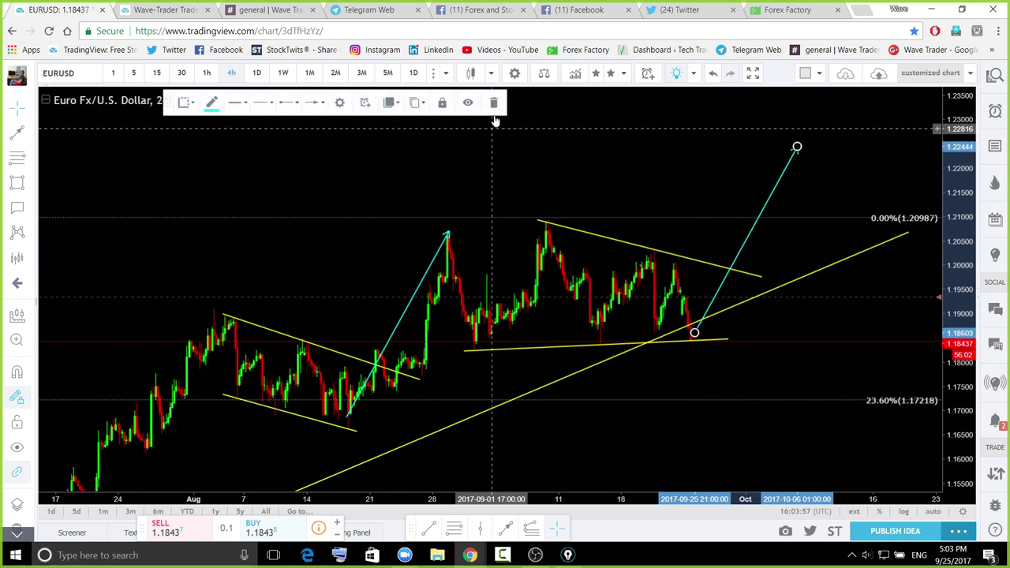
Load the USDCHF chart from the watchlist and show its recent price action and projection arrows on the daily timeframe
{"action": "left_click", "coordinate": [991, 79]}
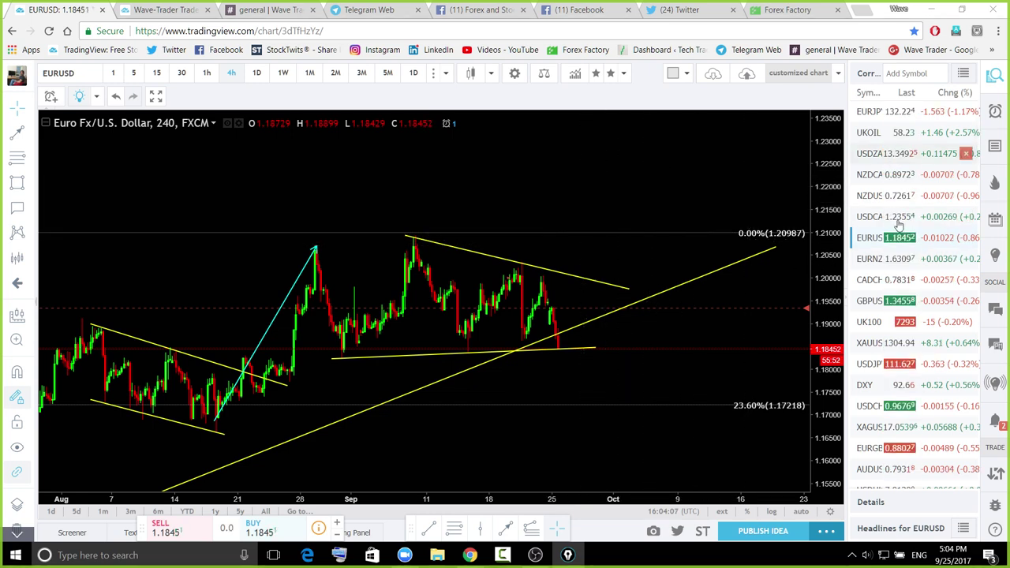
{"action": "left_click", "coordinate": [878, 408]}
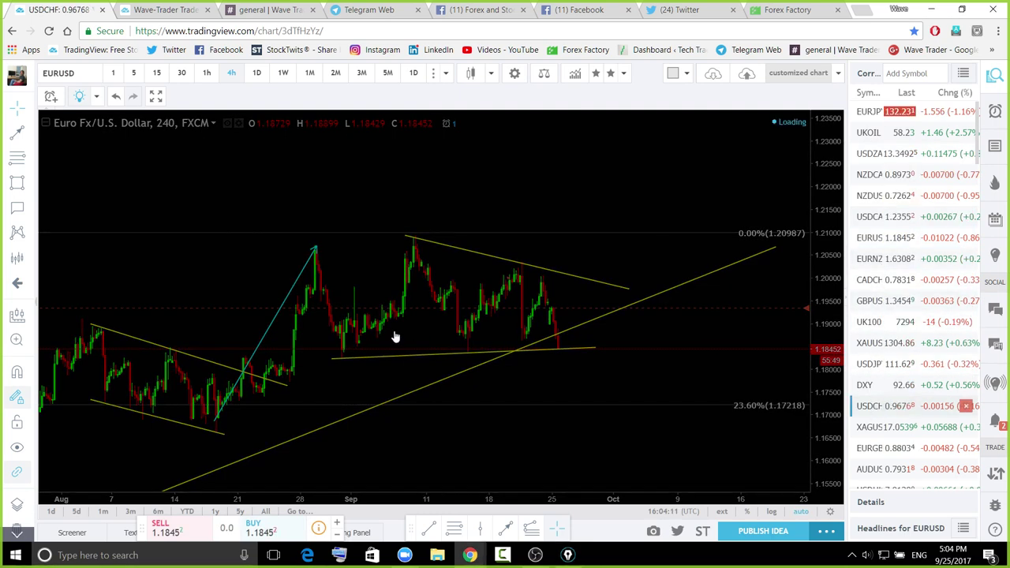
{"action": "left_click", "coordinate": [995, 74]}
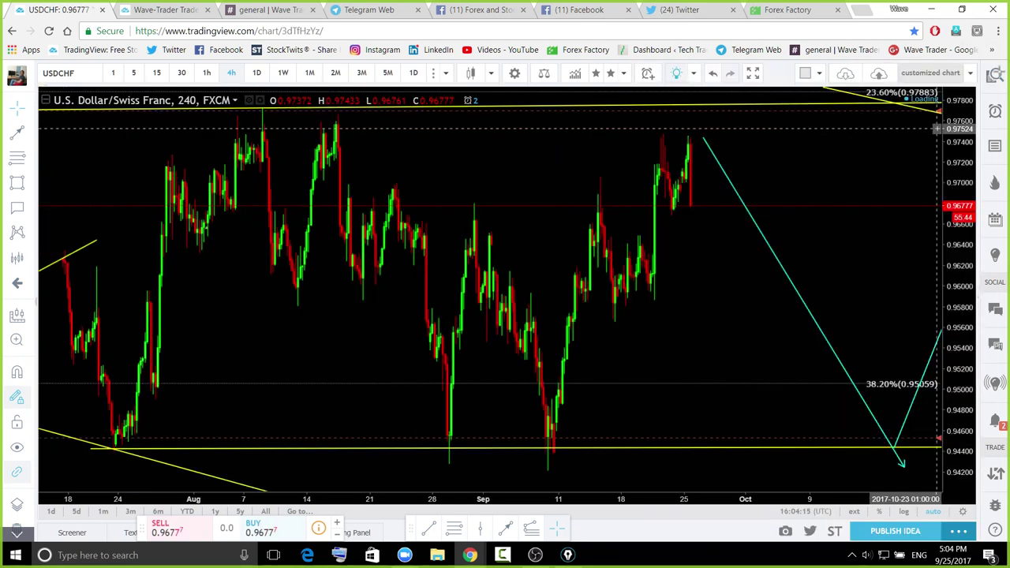
{"action": "left_click", "coordinate": [995, 74]}
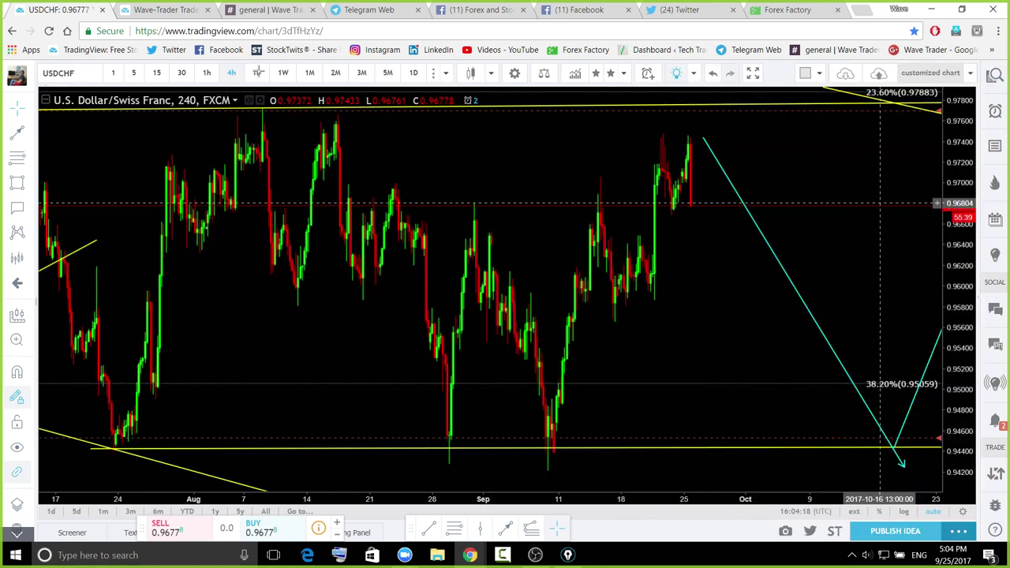
{"action": "left_click", "coordinate": [259, 74]}
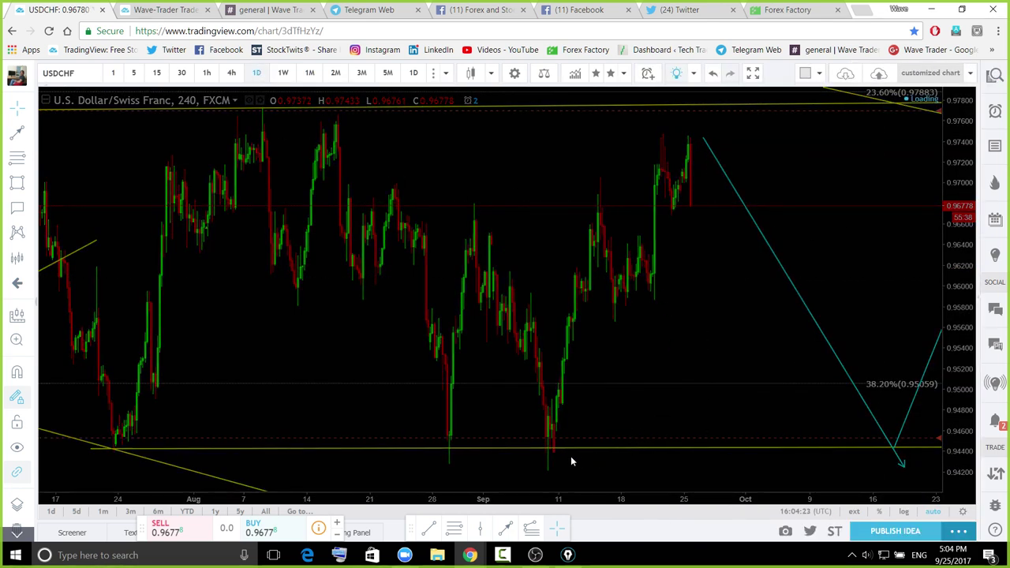
{"action": "left_click", "coordinate": [507, 476]}
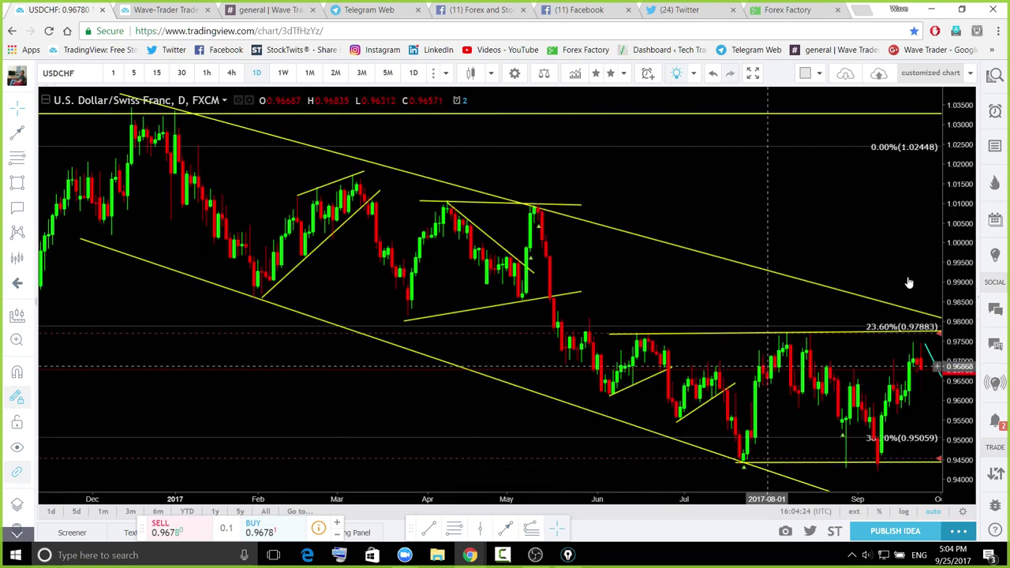
{"action": "scroll", "coordinate": [918, 276], "scroll_direction": "up", "scroll_amount": 4}
{"action": "left_click_drag", "start_coordinate": [819, 221], "coordinate": [608, 142]}
{"action": "scroll", "coordinate": [778, 228], "scroll_direction": "down", "scroll_amount": 2}
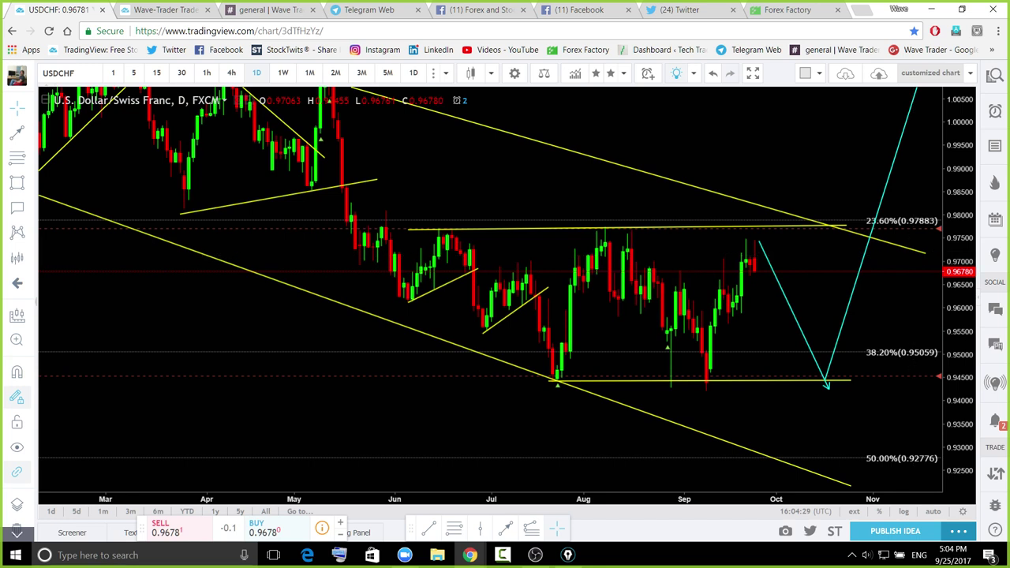
Trace the projected decline arrow freehand from about 0.9740 to 0.9450 and loop around its path
{"action": "left_click_drag", "start_coordinate": [763, 256], "coordinate": [811, 334]}
{"action": "left_click_drag", "start_coordinate": [833, 378], "coordinate": [833, 380]}
{"action": "mouse_move", "coordinate": [780, 245]}
{"action": "left_mouse_down"}
{"action": "mouse_move", "coordinate": [747, 265]}
{"action": "mouse_move", "coordinate": [828, 378]}
{"action": "left_mouse_up"}
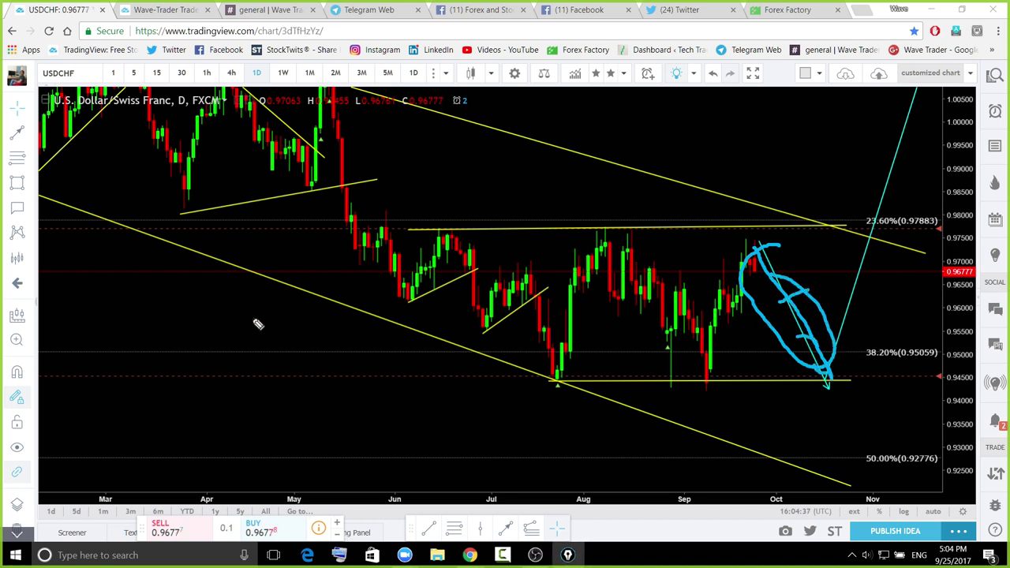
Sketch a rise to about 0.9950 with a pullback and a separate drop to about 0.9520, and clear all markings
{"action": "mouse_move", "coordinate": [227, 379]}
{"action": "left_mouse_down"}
{"action": "mouse_move", "coordinate": [251, 378]}
{"action": "mouse_move", "coordinate": [362, 150]}
{"action": "mouse_move", "coordinate": [457, 265]}
{"action": "left_mouse_up"}
{"action": "left_click_drag", "start_coordinate": [489, 150], "coordinate": [492, 163]}
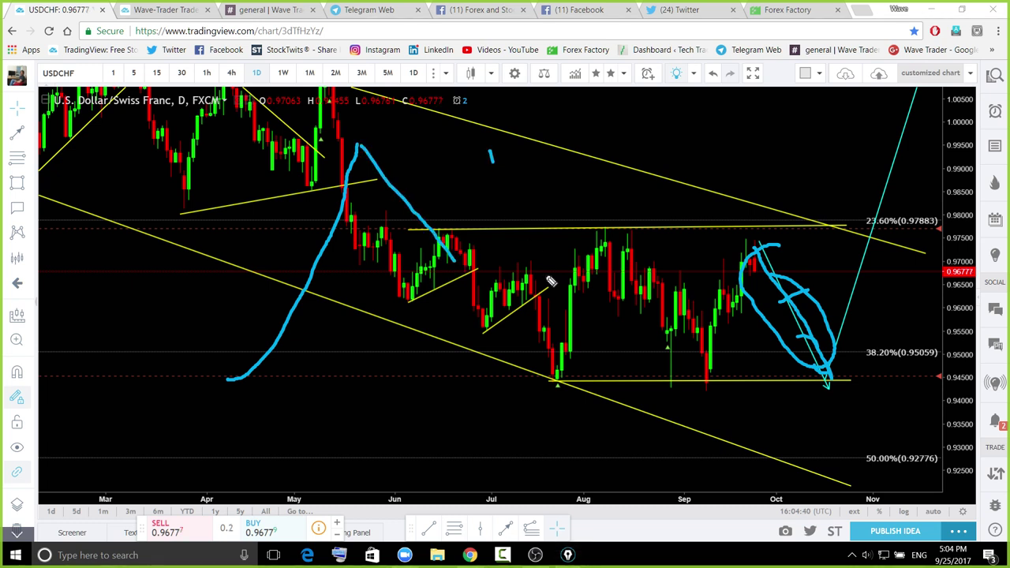
{"action": "left_click_drag", "start_coordinate": [551, 282], "coordinate": [573, 359]}
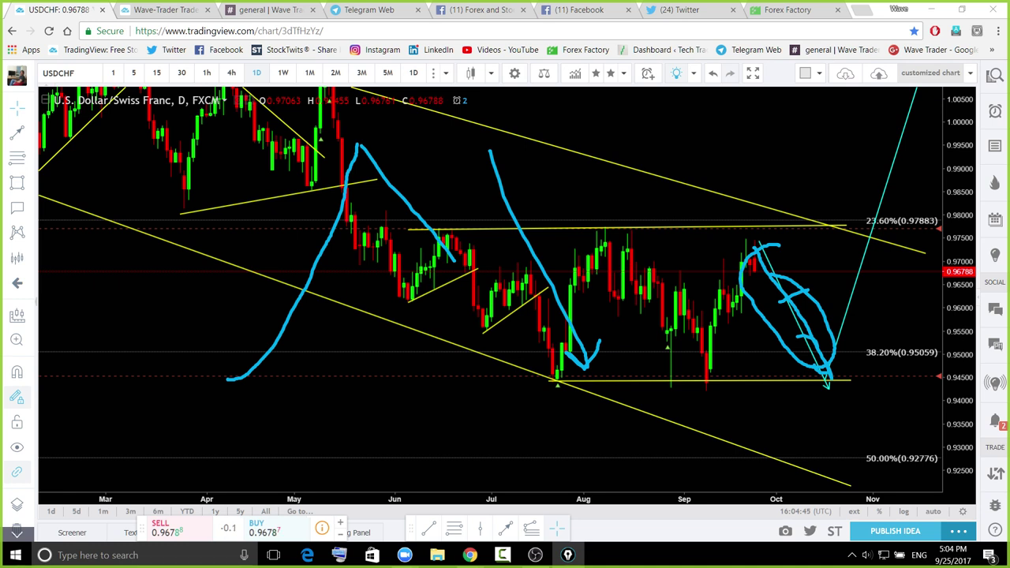
{"action": "key", "text": "Escape"}
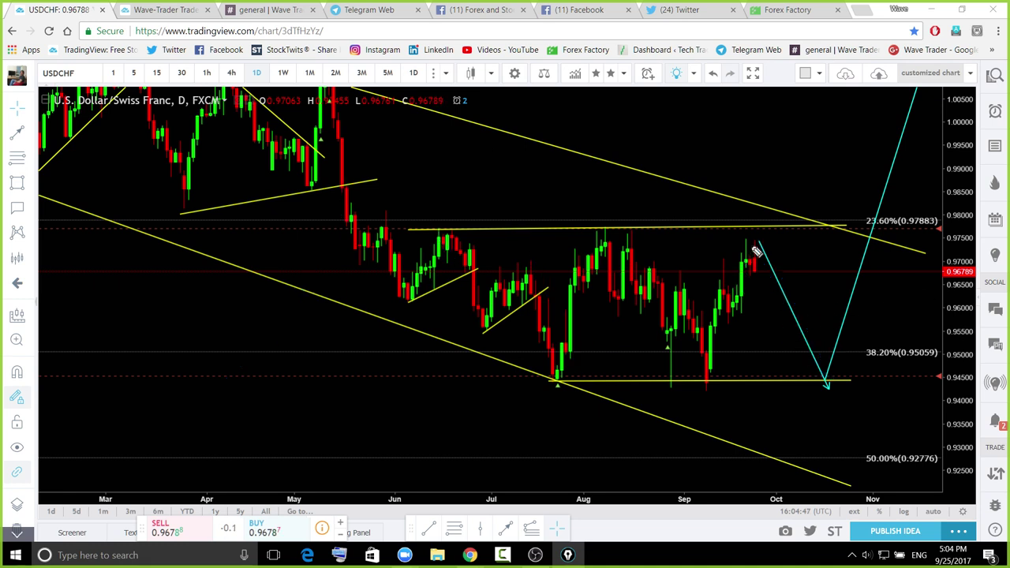
Mark the latest high at about 0.9745, circle the projected decline, and undo the circle
{"action": "mouse_move", "coordinate": [757, 251]}
{"action": "left_mouse_down"}
{"action": "mouse_move", "coordinate": [746, 320]}
{"action": "mouse_move", "coordinate": [813, 382]}
{"action": "left_mouse_up"}
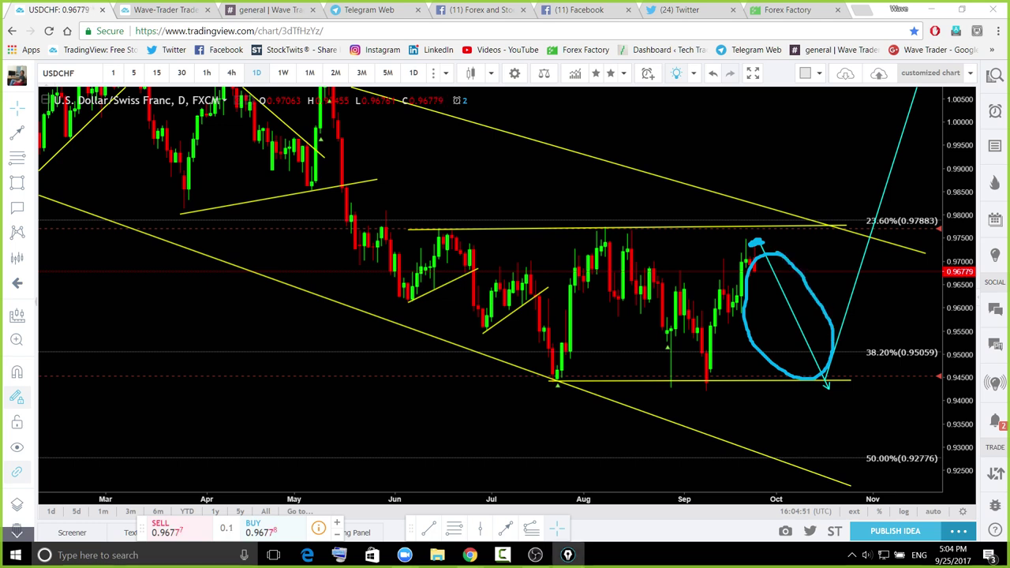
{"action": "key", "text": "ctrl+z"}
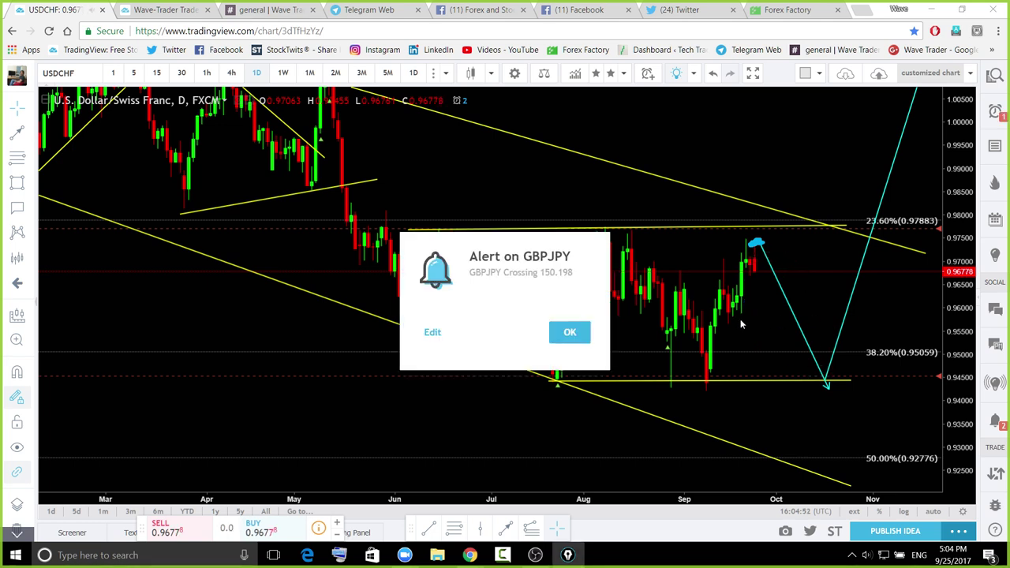
Delete the triggered GBPJPY alert for crossing 150.198
{"action": "left_click", "coordinate": [434, 338]}
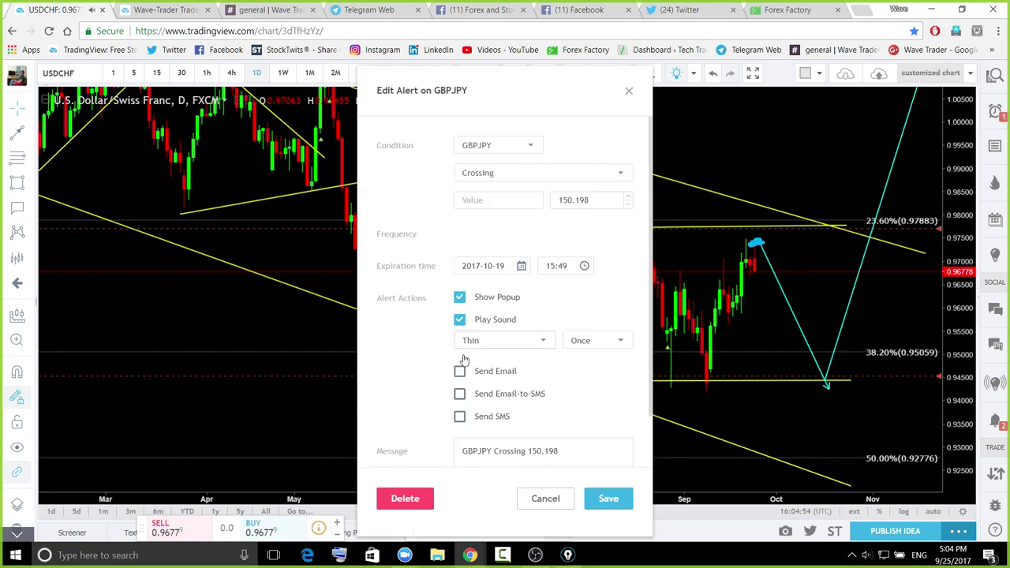
{"action": "left_click", "coordinate": [594, 347]}
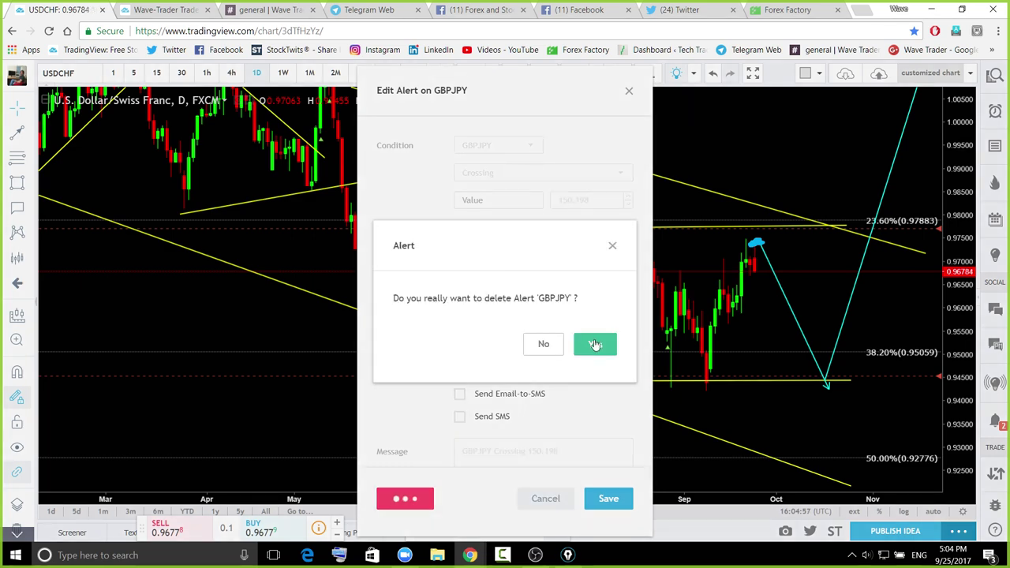
Review USDCHF on the weekly timeframe, and return to the daily timeframe with the whole falling channel and projection in view
{"action": "left_click", "coordinate": [283, 73]}
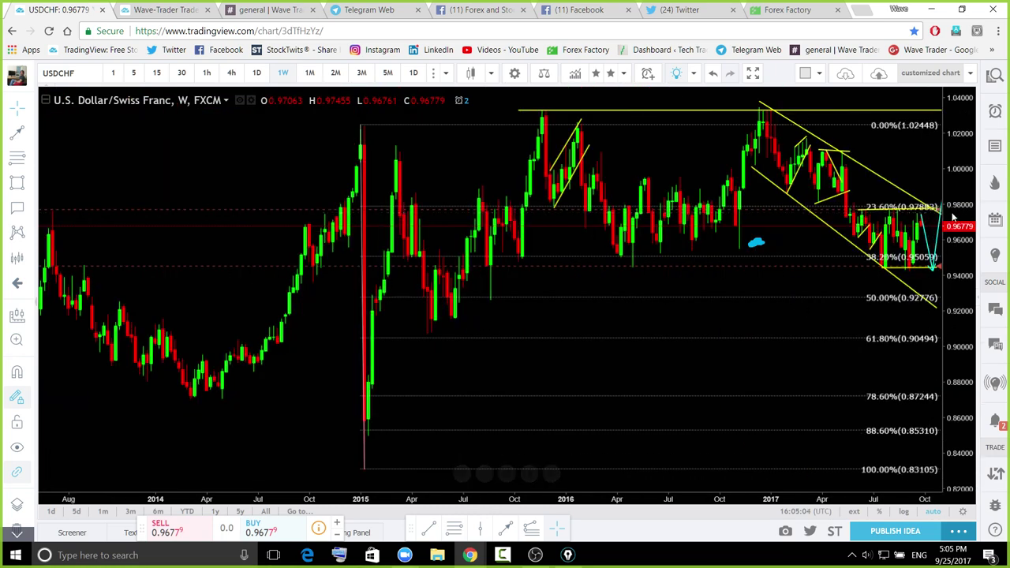
{"action": "left_click_drag", "start_coordinate": [963, 217], "coordinate": [963, 237]}
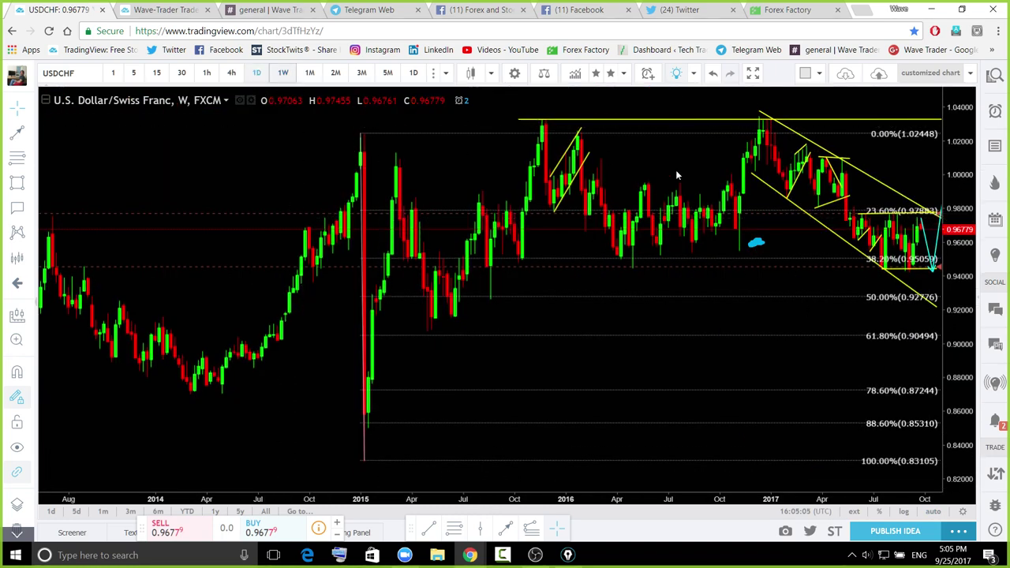
{"action": "left_click", "coordinate": [257, 72]}
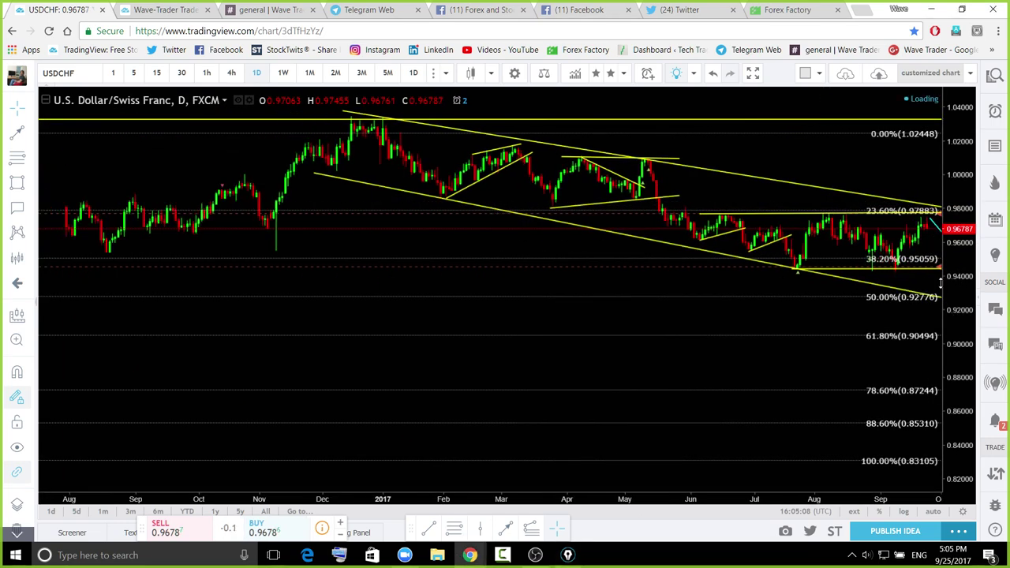
{"action": "left_click_drag", "start_coordinate": [942, 283], "coordinate": [937, 188]}
{"action": "left_click_drag", "start_coordinate": [874, 140], "coordinate": [664, 285]}
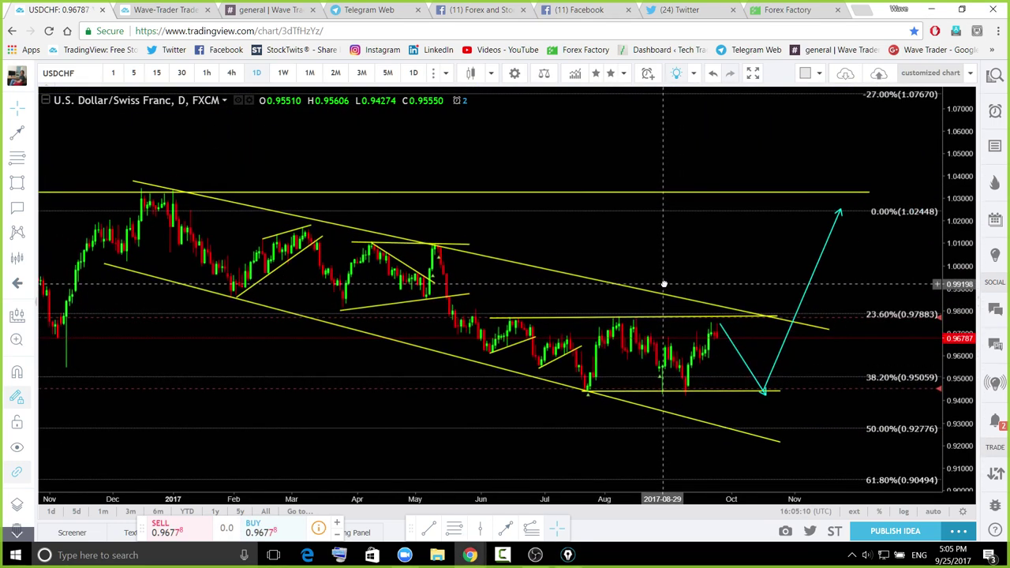
{"action": "scroll", "coordinate": [837, 312], "scroll_direction": "down", "scroll_amount": 1}
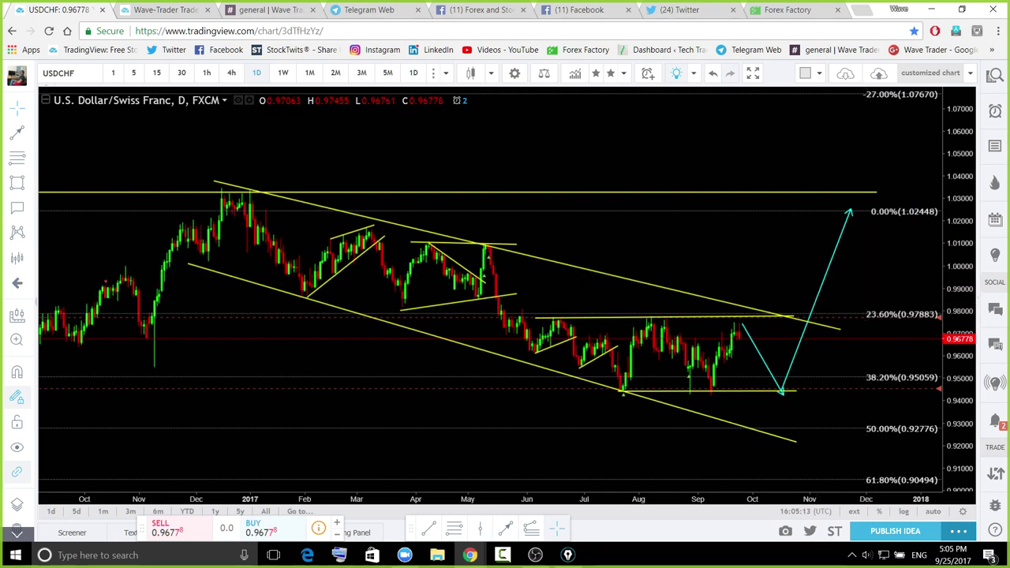
Sketch a breakout rally from the latest USDCHF high to about 1.0400 and circle that high
{"action": "key", "text": "ctrl+shift+3"}
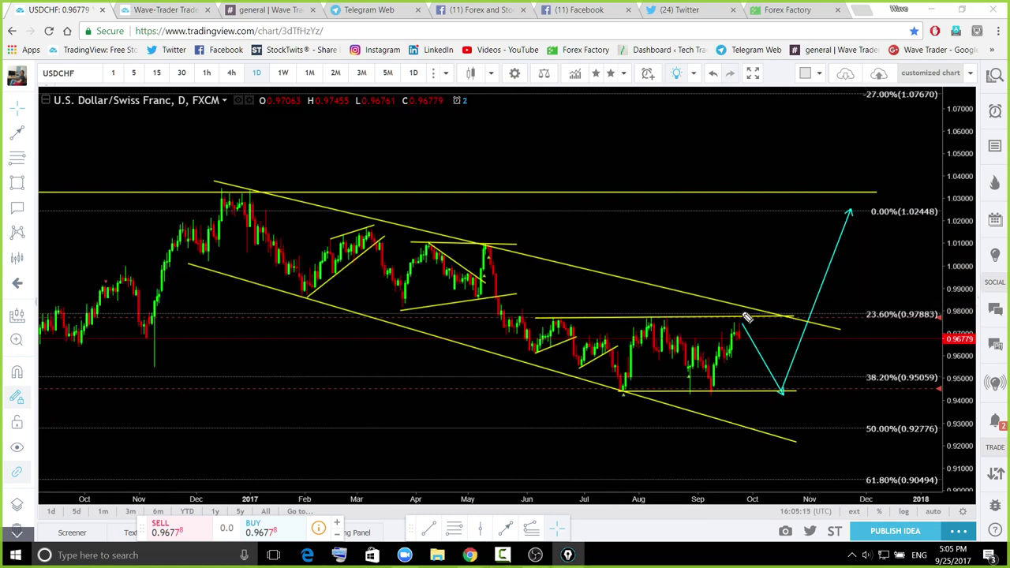
{"action": "left_click_drag", "start_coordinate": [741, 327], "coordinate": [785, 226]}
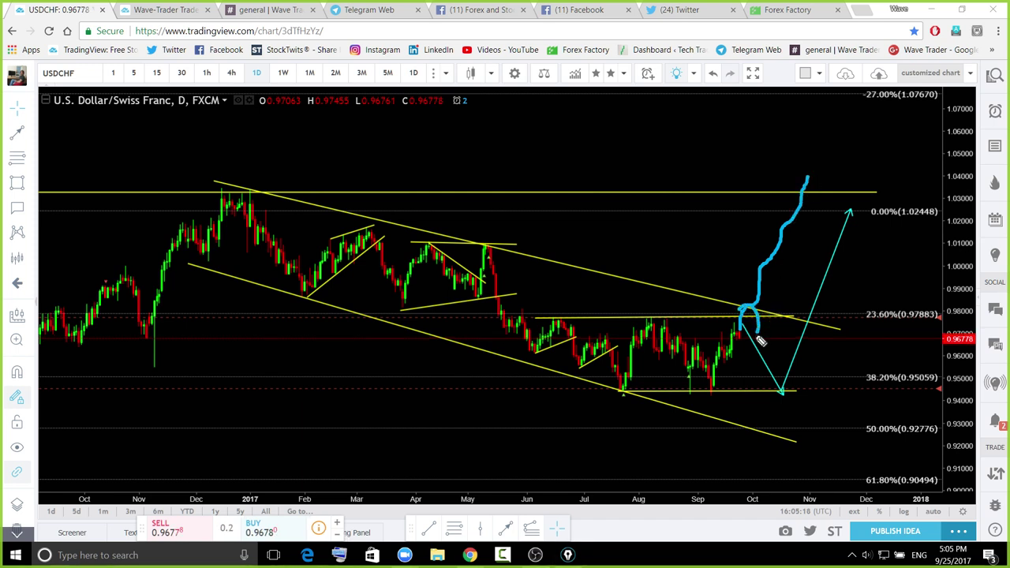
{"action": "mouse_move", "coordinate": [759, 342]}
{"action": "left_mouse_down"}
{"action": "mouse_move", "coordinate": [720, 335]}
{"action": "mouse_move", "coordinate": [745, 306]}
{"action": "left_mouse_up"}
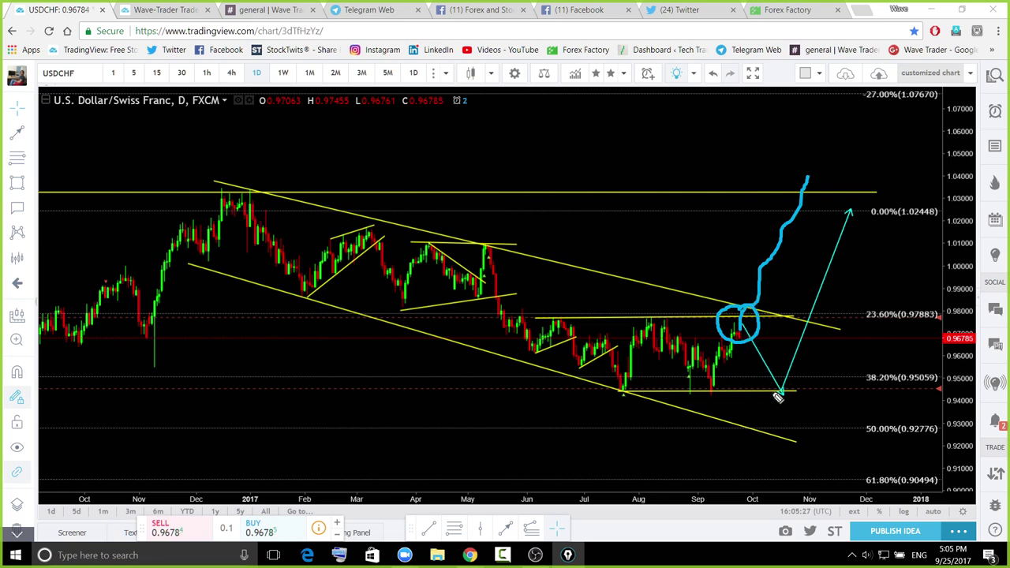
Loop around the projected decline, trace the August to September downswing, and clear all markings
{"action": "left_click_drag", "start_coordinate": [760, 334], "coordinate": [756, 395]}
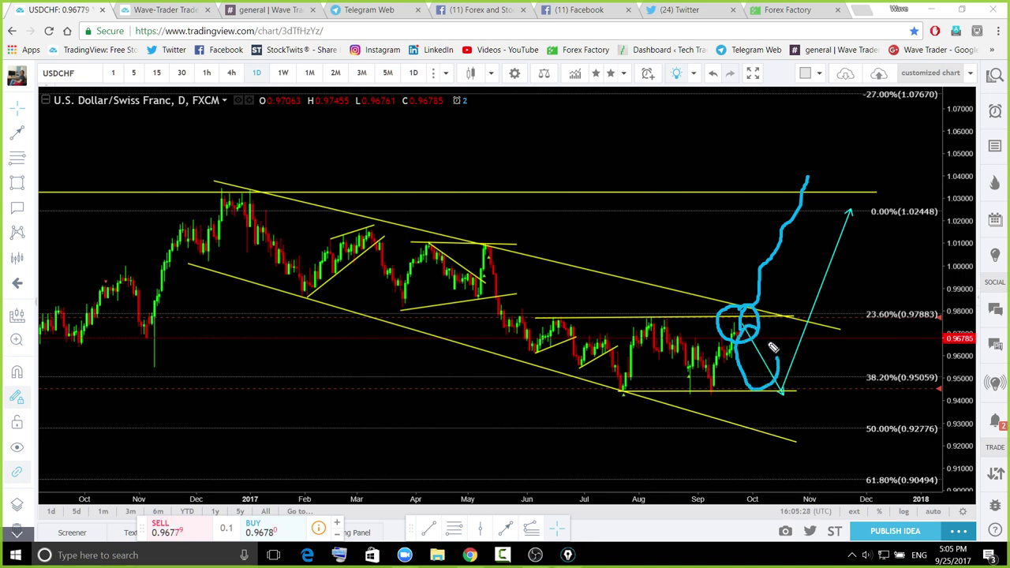
{"action": "left_click_drag", "start_coordinate": [657, 325], "coordinate": [717, 388]}
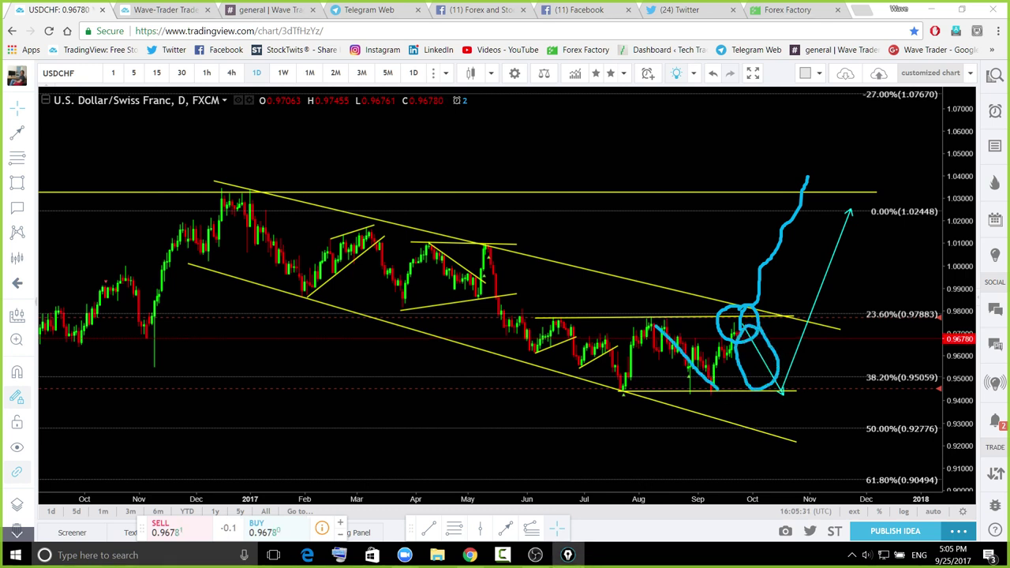
{"action": "key", "text": "Escape"}
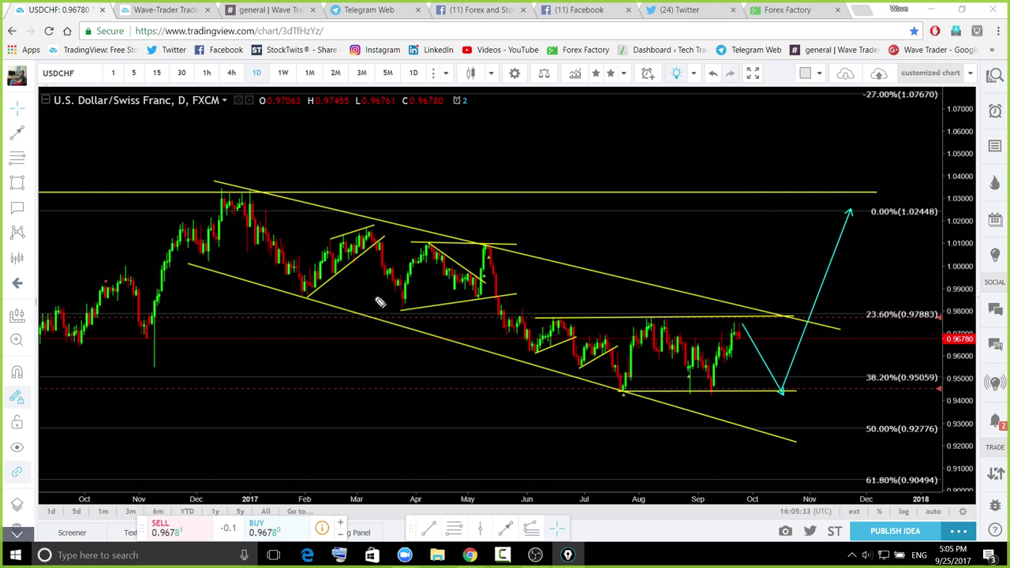
Trace the matching spring and summer swing patterns with the declines from their final peaks, and clear all markings
{"action": "left_click_drag", "start_coordinate": [399, 307], "coordinate": [429, 251]}
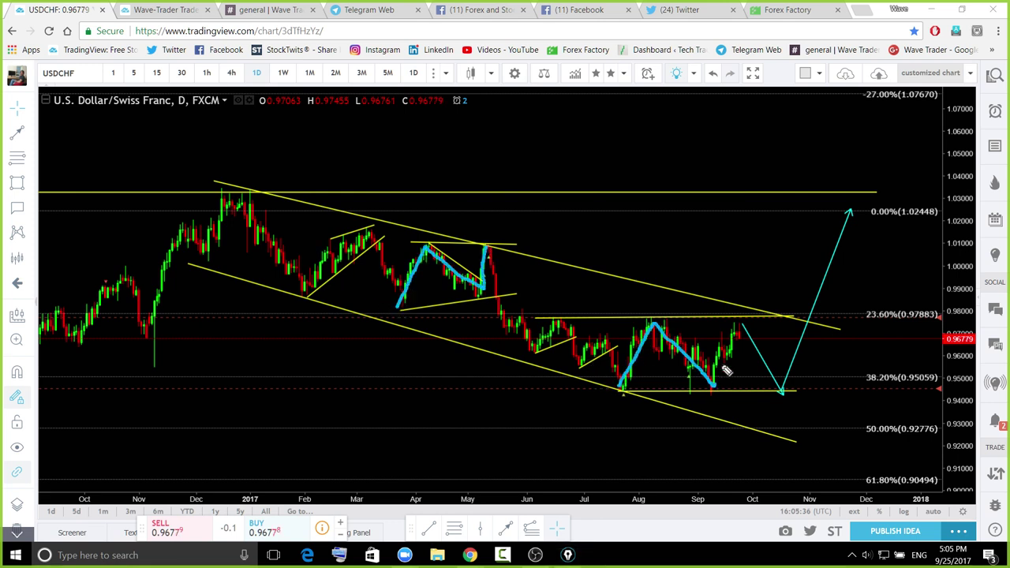
{"action": "mouse_move", "coordinate": [486, 248]}
{"action": "left_mouse_down"}
{"action": "mouse_move", "coordinate": [509, 256]}
{"action": "mouse_move", "coordinate": [554, 356]}
{"action": "left_mouse_up"}
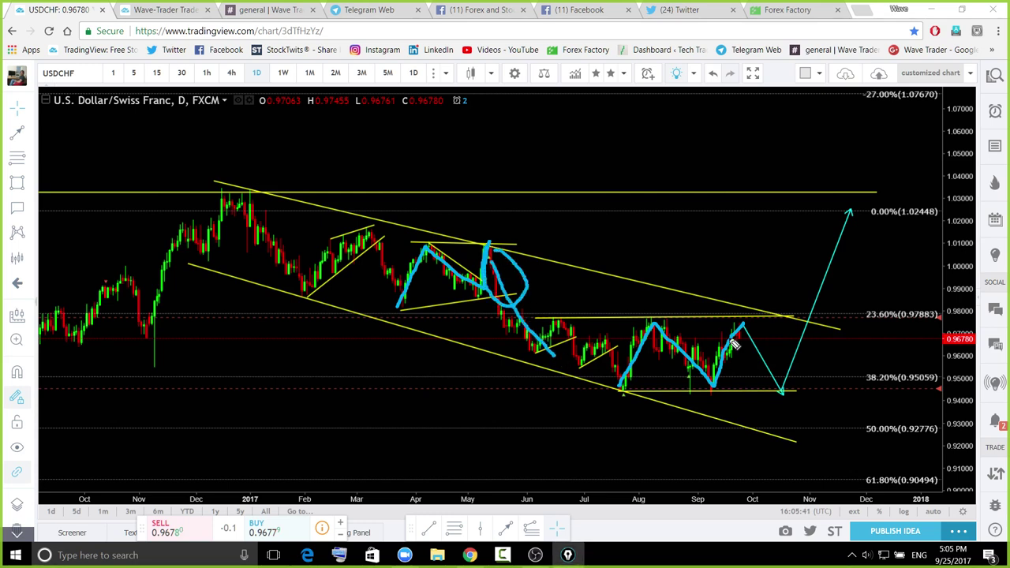
{"action": "mouse_move", "coordinate": [763, 332]}
{"action": "left_mouse_down"}
{"action": "mouse_move", "coordinate": [740, 338]}
{"action": "mouse_move", "coordinate": [763, 332]}
{"action": "left_mouse_up"}
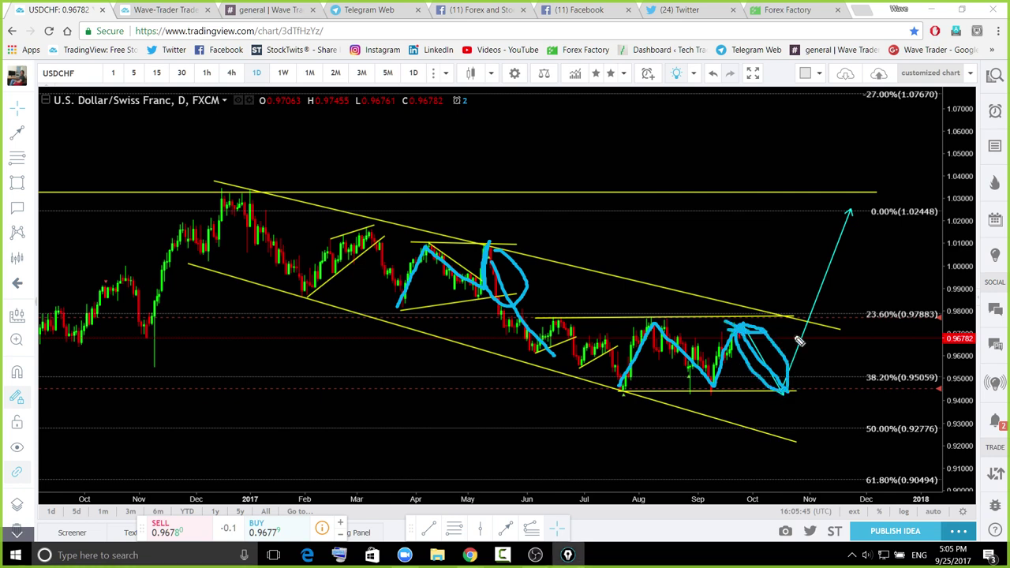
{"action": "key", "text": "Escape"}
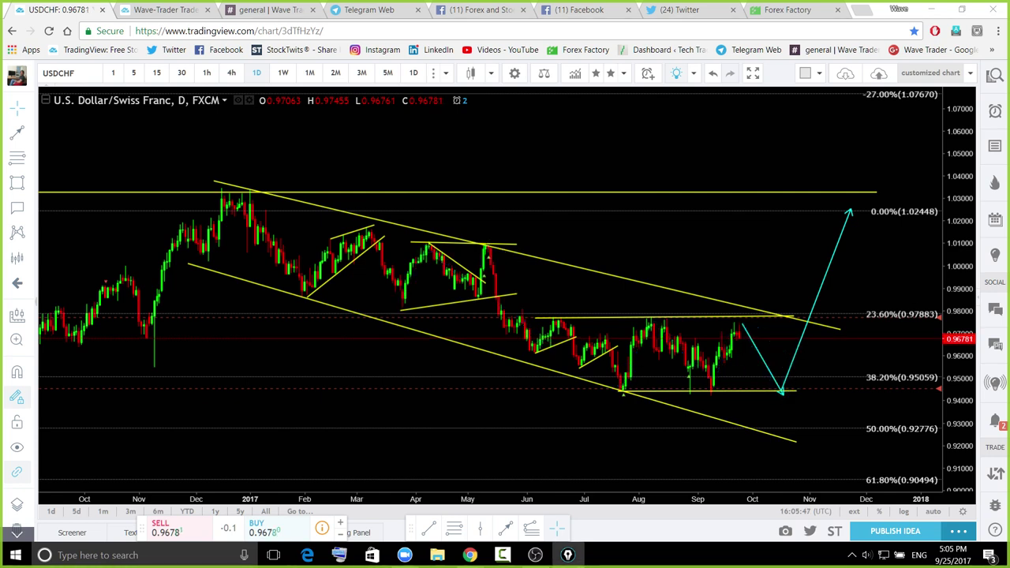
On the 15-minute chart, sketch a stepped rebound from the latest low at about 0.9678 to about 0.9714
{"action": "left_click", "coordinate": [156, 72]}
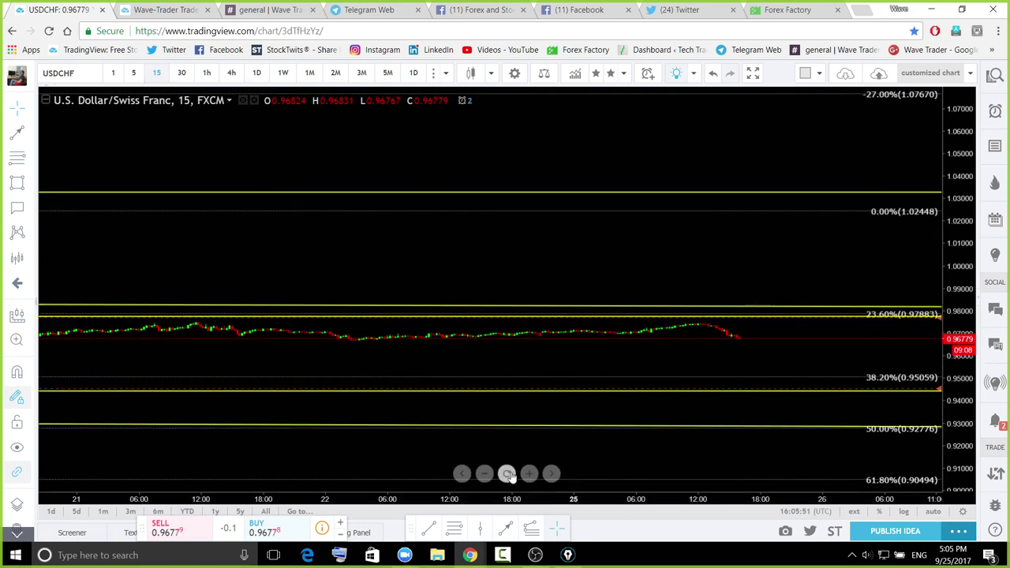
{"action": "left_click", "coordinate": [507, 473]}
{"action": "scroll", "coordinate": [884, 316], "scroll_direction": "down", "scroll_amount": 5}
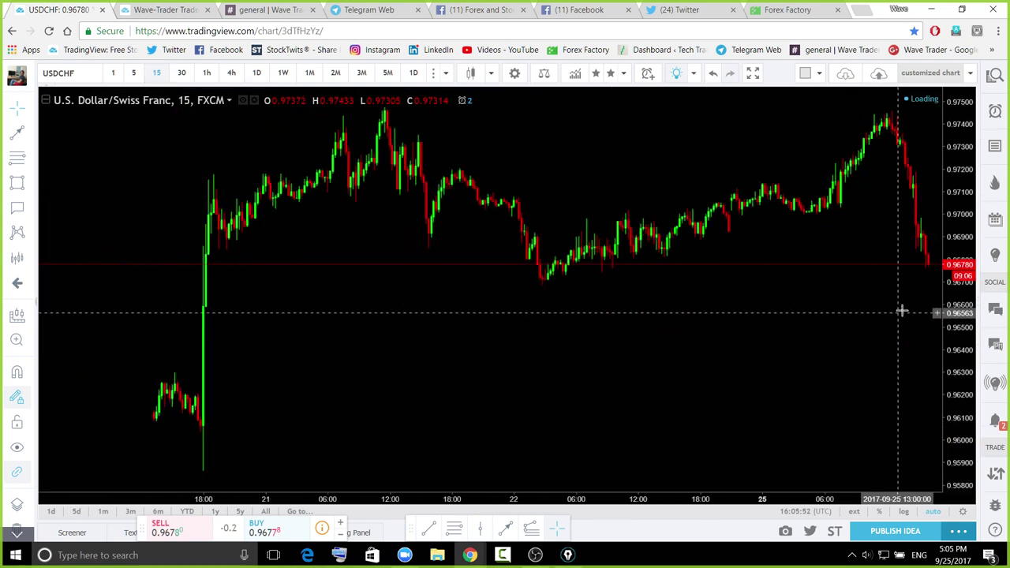
{"action": "scroll", "coordinate": [951, 302], "scroll_direction": "down", "scroll_amount": 2}
{"action": "left_click_drag", "start_coordinate": [708, 310], "coordinate": [564, 298]}
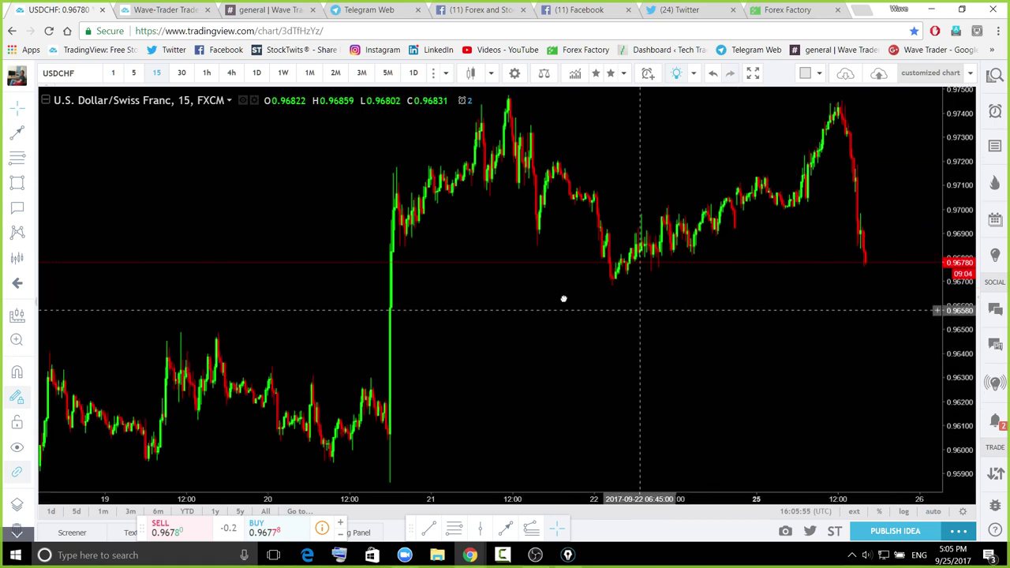
{"action": "left_click_drag", "start_coordinate": [375, 318], "coordinate": [300, 408]}
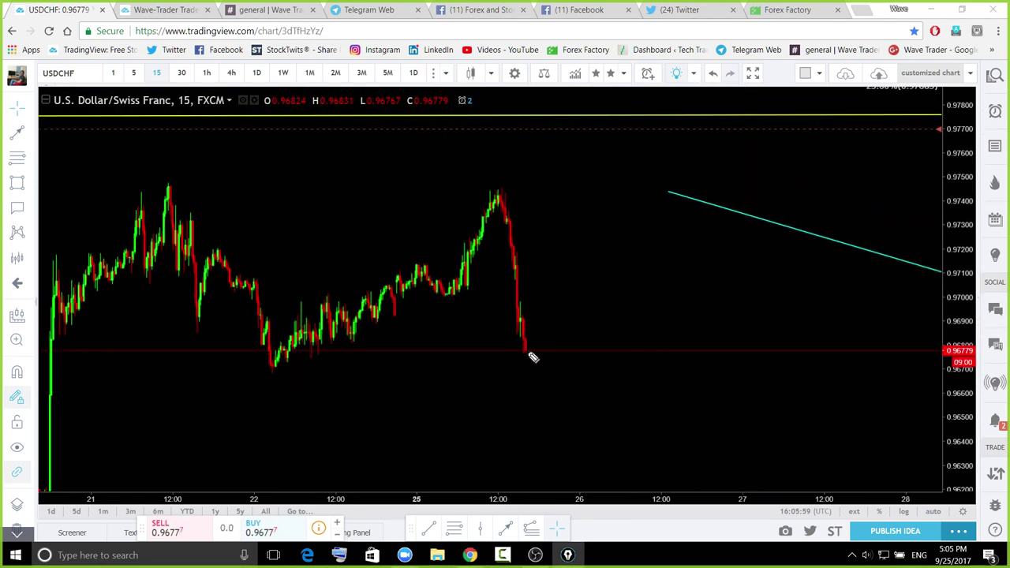
{"action": "left_click_drag", "start_coordinate": [527, 351], "coordinate": [533, 341]}
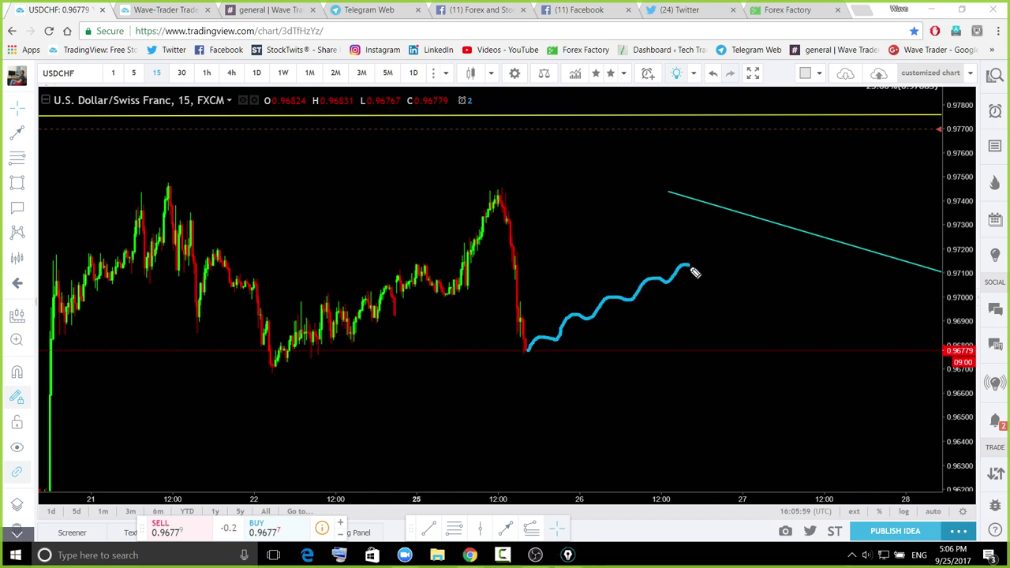
Trace the rising support under the September 22 to 25 rebound, sketch a decline from about 0.9714 to 0.9623, and clear all markings
{"action": "left_click_drag", "start_coordinate": [268, 369], "coordinate": [499, 270]}
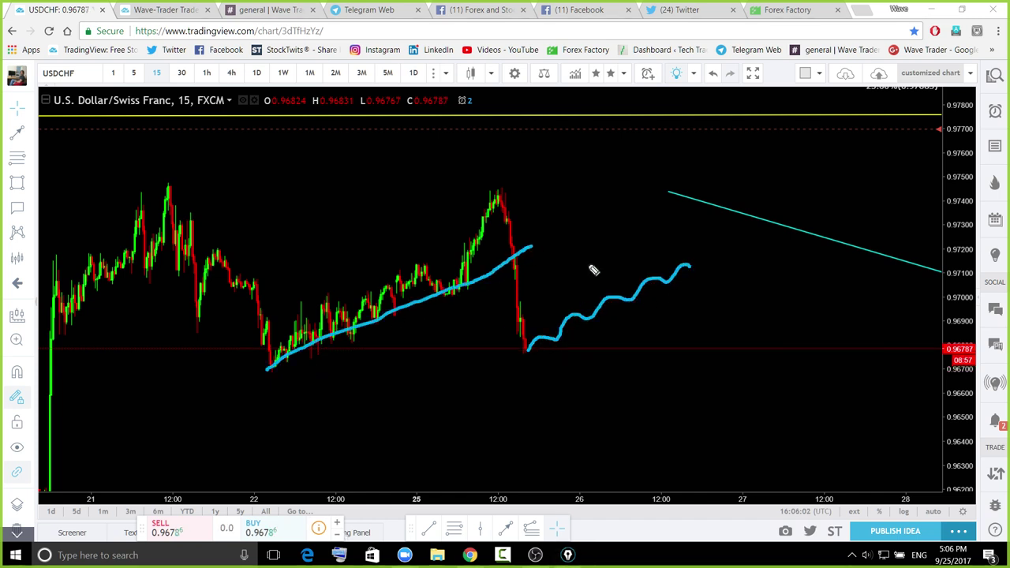
{"action": "left_click_drag", "start_coordinate": [689, 267], "coordinate": [758, 362]}
{"action": "left_click_drag", "start_coordinate": [861, 486], "coordinate": [859, 484]}
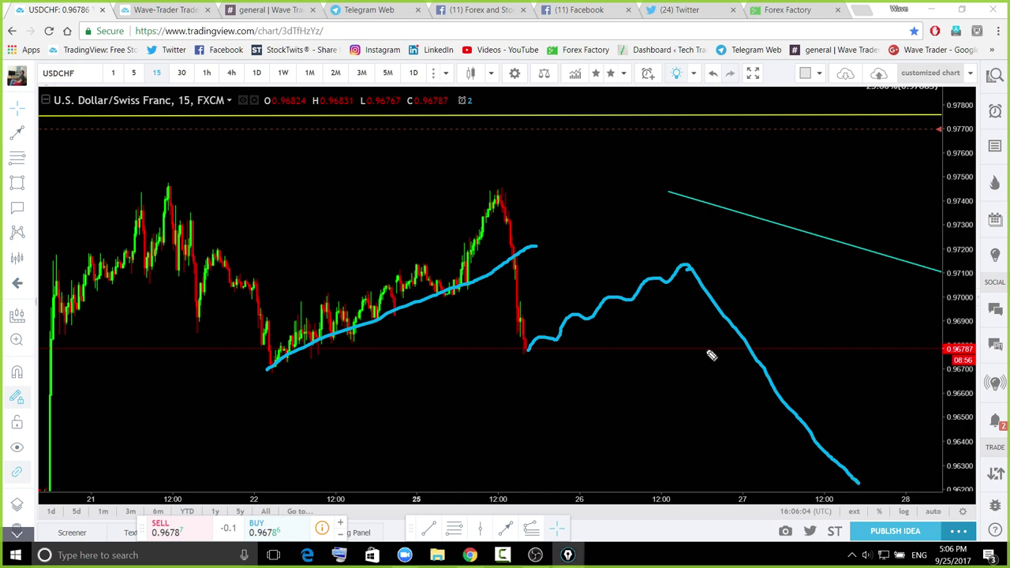
{"action": "left_click_drag", "start_coordinate": [690, 331], "coordinate": [718, 310]}
{"action": "key", "text": "ctrl+shift+7"}
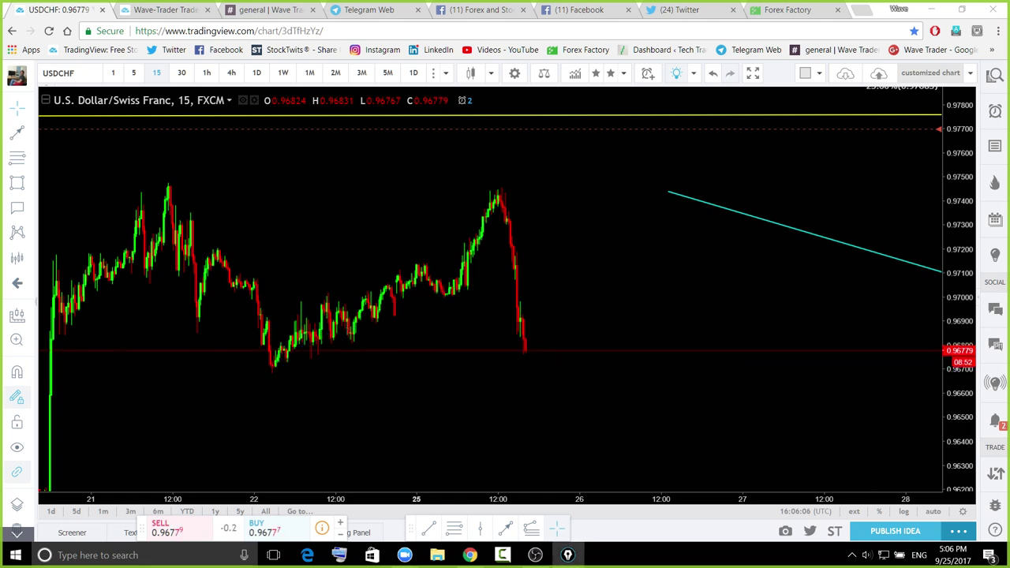
Switch the USDCHF chart to the 4-hour timeframe, showing the July to September price range
{"action": "left_click", "coordinate": [232, 72]}
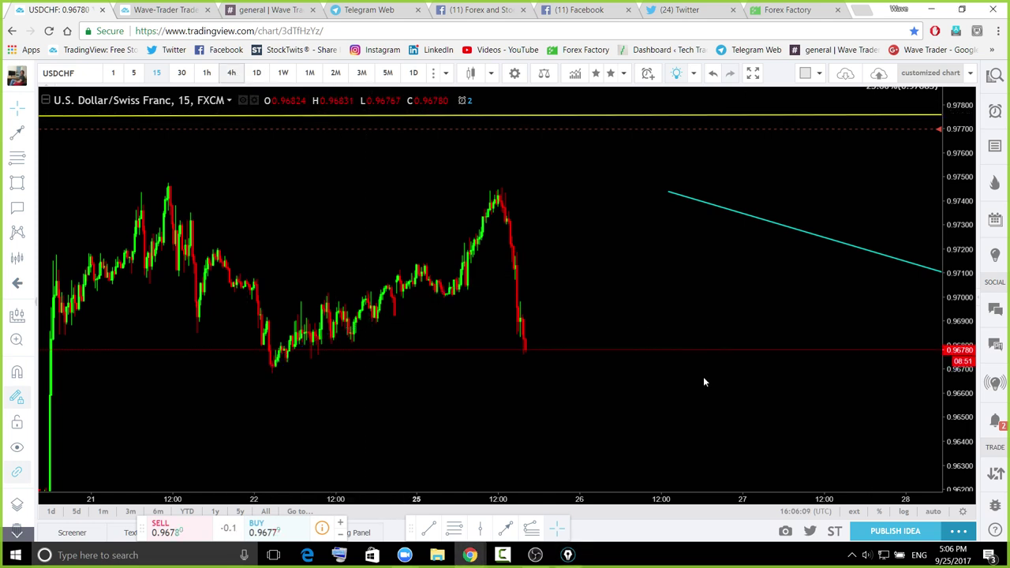
{"action": "left_click", "coordinate": [505, 478]}
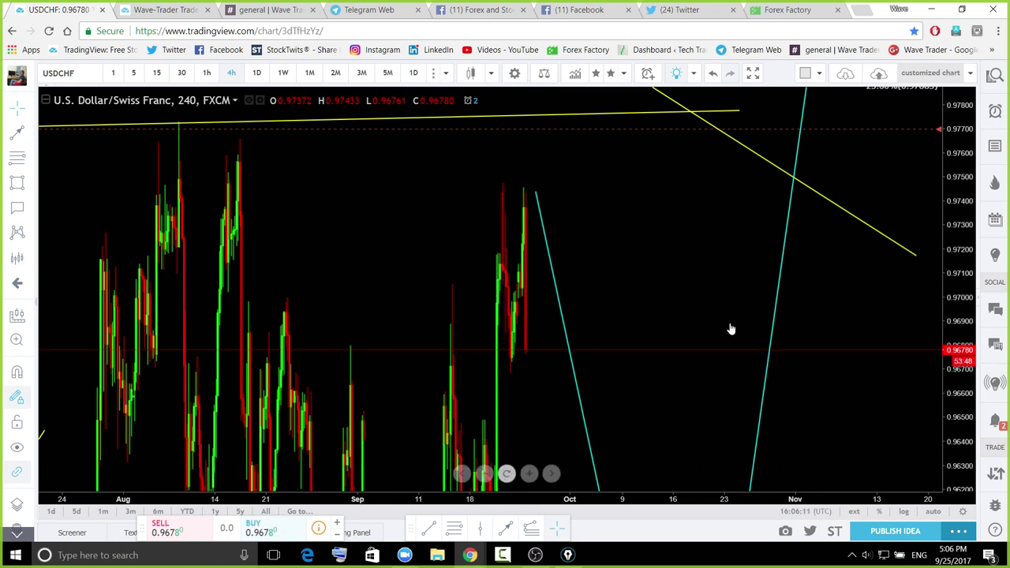
{"action": "scroll", "coordinate": [942, 245], "scroll_direction": "down", "scroll_amount": 5}
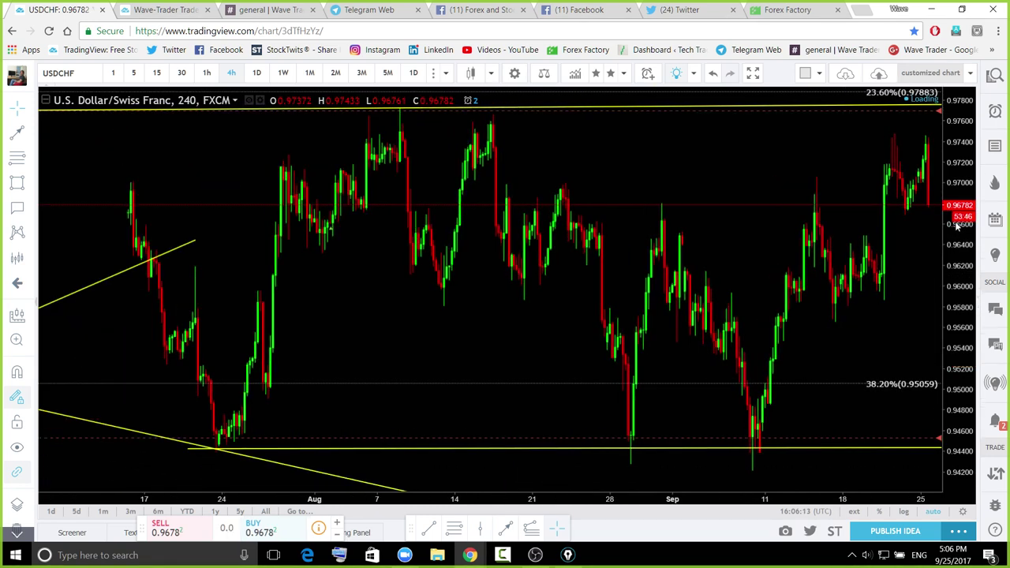
{"action": "left_click_drag", "start_coordinate": [962, 238], "coordinate": [956, 322]}
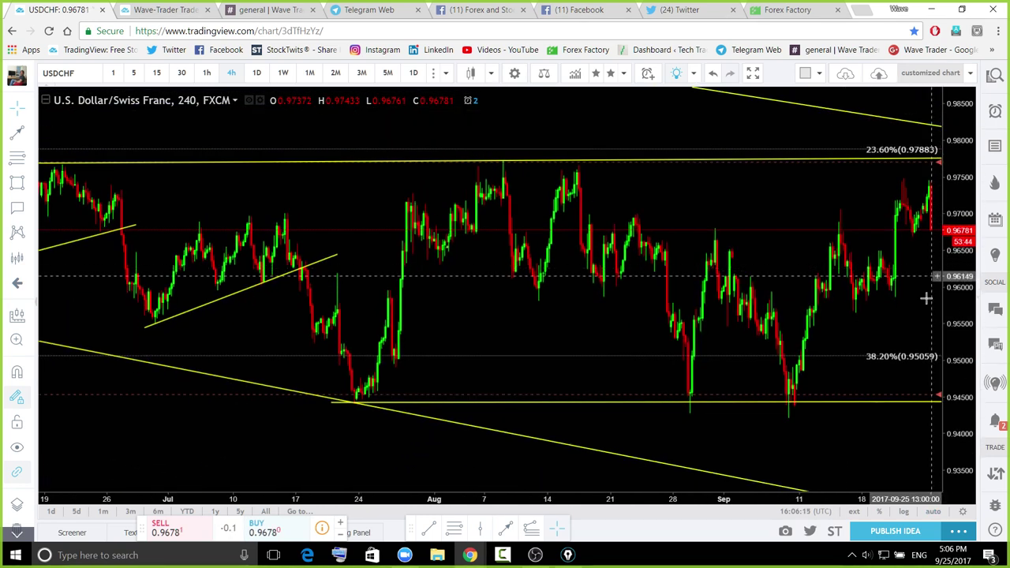
{"action": "left_click_drag", "start_coordinate": [900, 303], "coordinate": [845, 312]}
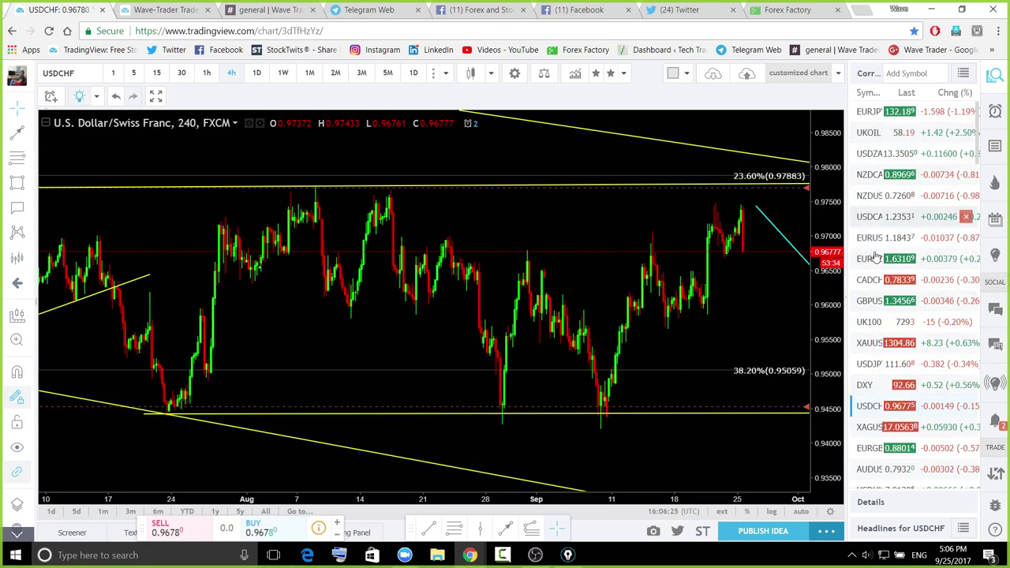
Open the EURJPY chart, mark the latest drop with short strokes at about 133.4 and 132.5, and remove the strokes
{"action": "left_click", "coordinate": [872, 113]}
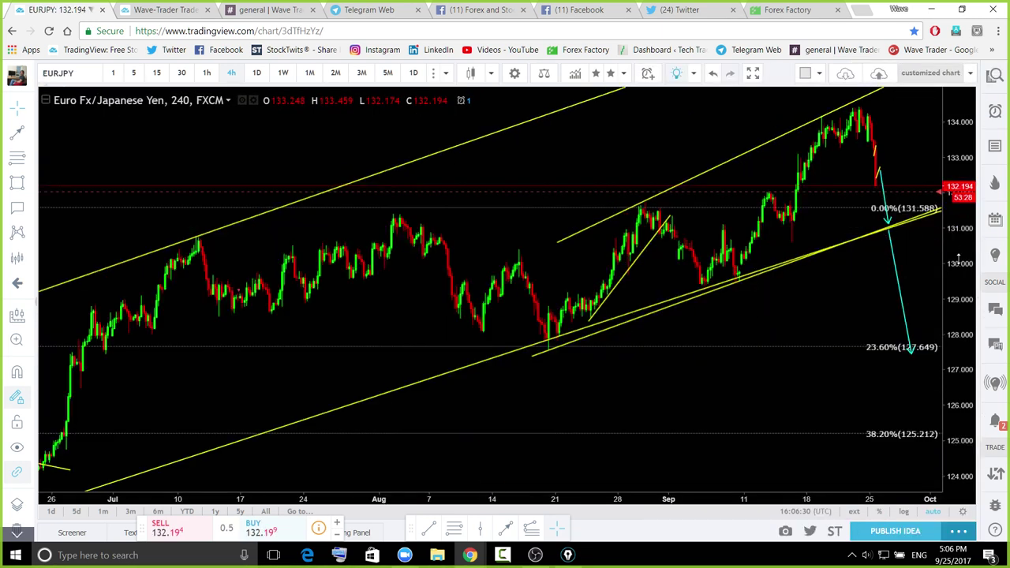
{"action": "left_click_drag", "start_coordinate": [953, 237], "coordinate": [948, 304]}
{"action": "left_click_drag", "start_coordinate": [807, 277], "coordinate": [750, 262]}
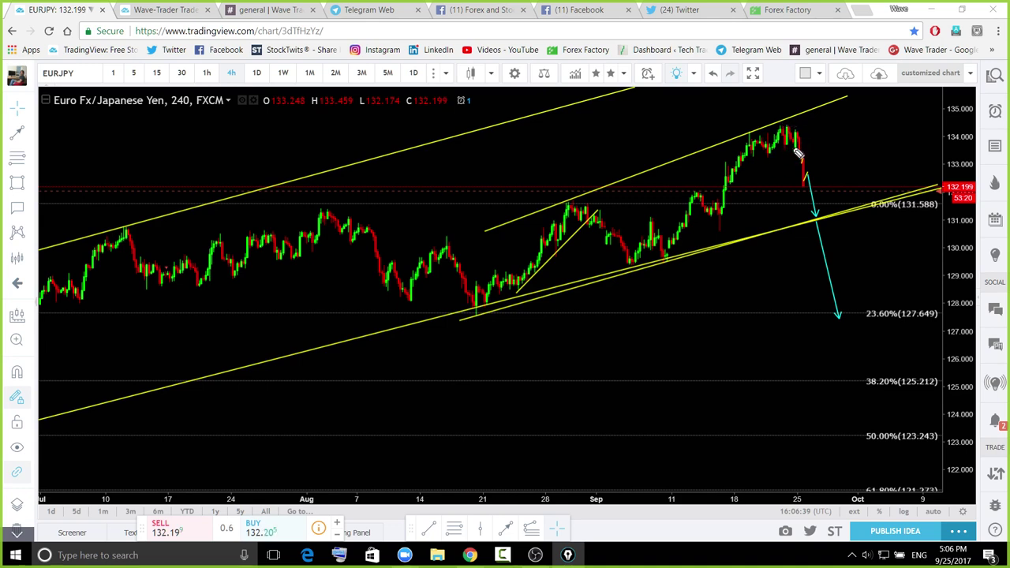
{"action": "left_click_drag", "start_coordinate": [795, 150], "coordinate": [811, 153]}
{"action": "left_click_drag", "start_coordinate": [808, 187], "coordinate": [813, 177]}
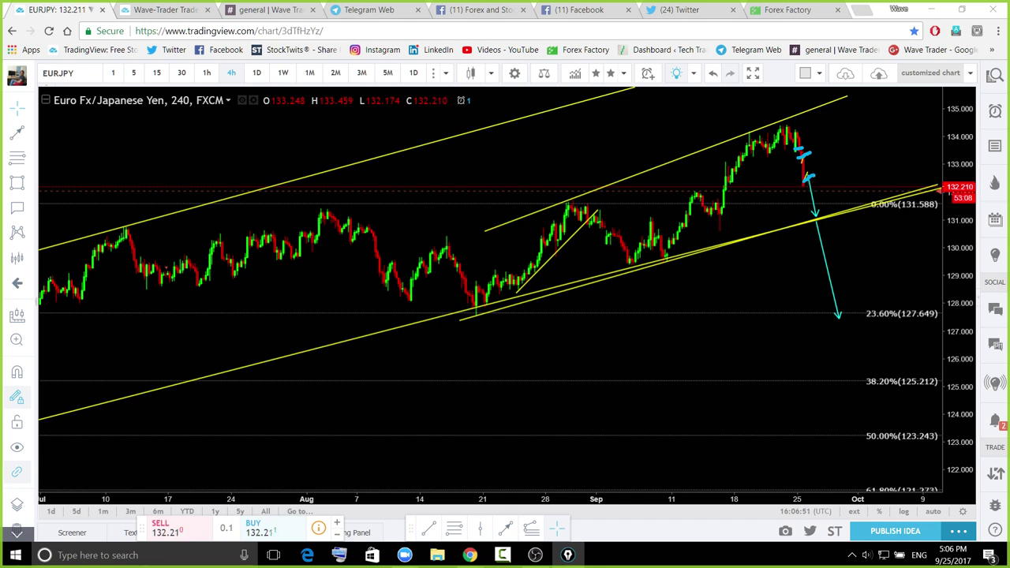
{"action": "mouse_move", "coordinate": [799, 183]}
{"action": "left_mouse_down"}
{"action": "mouse_move", "coordinate": [810, 169]}
{"action": "mouse_move", "coordinate": [821, 195]}
{"action": "left_mouse_up"}
{"action": "key", "text": "ctrl+z"}
{"action": "key", "text": "ctrl+z"}
On the daily EURJPY chart, trace the two rising peaks from the August low and the drop back to channel support
{"action": "left_click", "coordinate": [257, 72]}
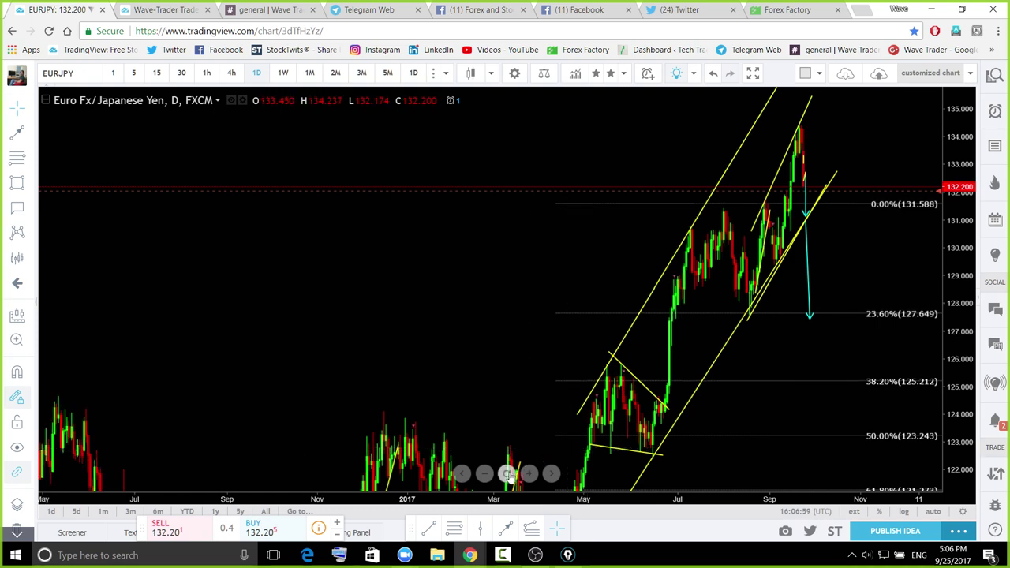
{"action": "scroll", "coordinate": [913, 172], "scroll_direction": "up", "scroll_amount": 3}
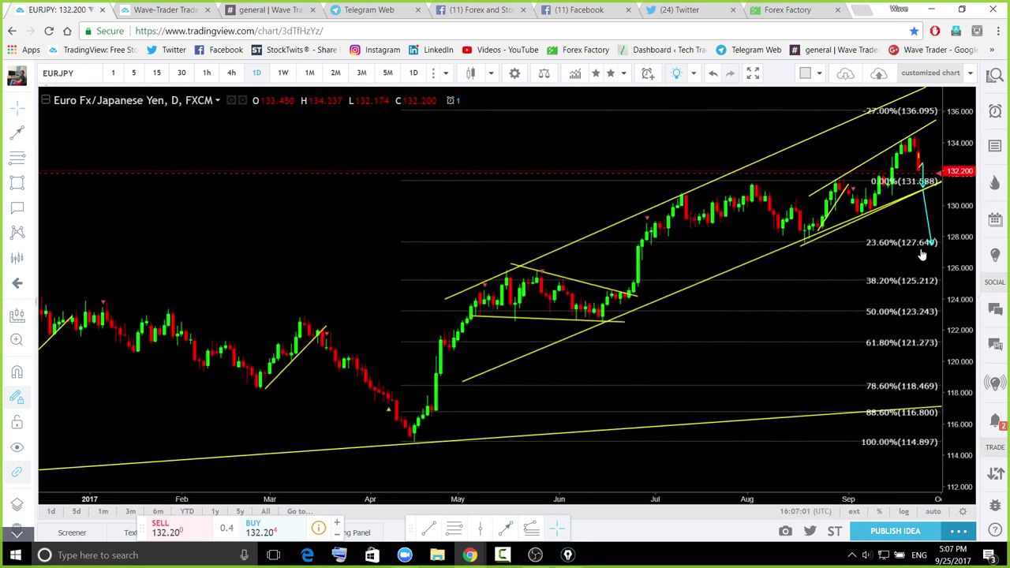
{"action": "left_click_drag", "start_coordinate": [885, 229], "coordinate": [772, 243]}
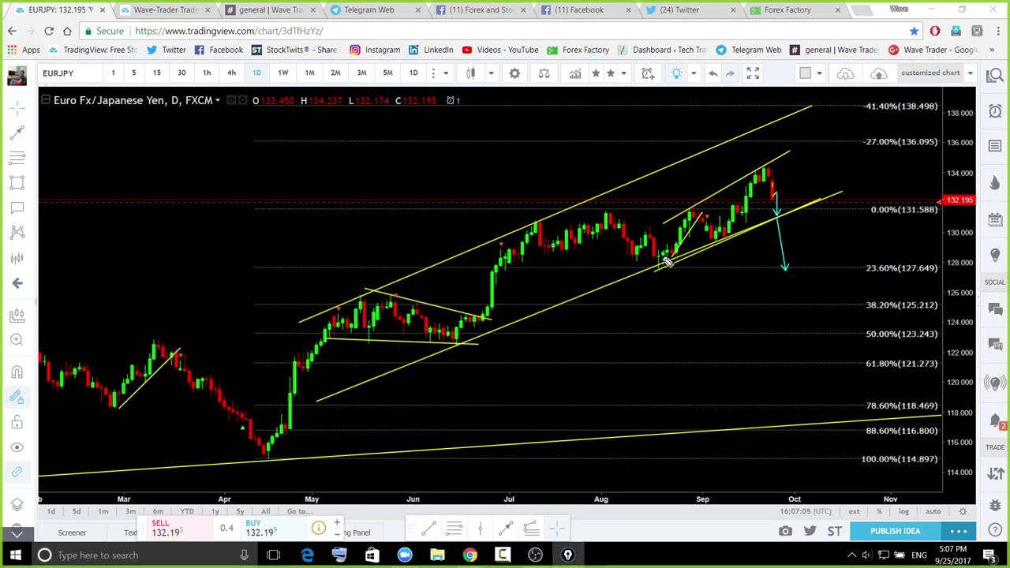
{"action": "mouse_move", "coordinate": [666, 259]}
{"action": "left_mouse_down"}
{"action": "mouse_move", "coordinate": [687, 214]}
{"action": "mouse_move", "coordinate": [731, 207]}
{"action": "mouse_move", "coordinate": [760, 172]}
{"action": "mouse_move", "coordinate": [787, 221]}
{"action": "left_mouse_up"}
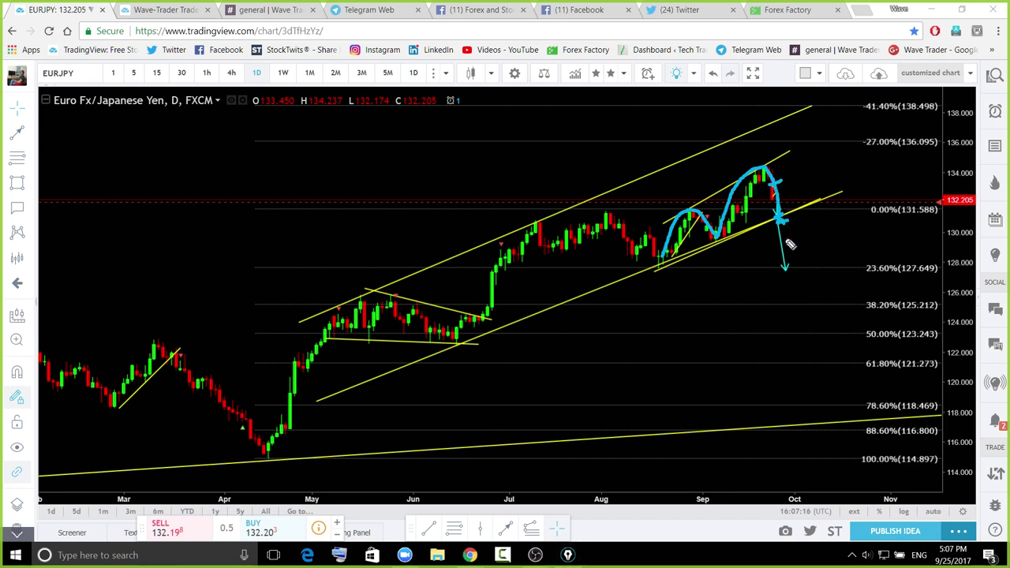
Sketch a decline from channel support to about 117.1, loop around it and the two-peak pattern, and clear all markings
{"action": "left_click_drag", "start_coordinate": [784, 223], "coordinate": [890, 426]}
{"action": "mouse_move", "coordinate": [842, 230]}
{"action": "left_mouse_down"}
{"action": "mouse_move", "coordinate": [759, 257]}
{"action": "mouse_move", "coordinate": [859, 447]}
{"action": "mouse_move", "coordinate": [860, 225]}
{"action": "mouse_move", "coordinate": [830, 217]}
{"action": "left_mouse_up"}
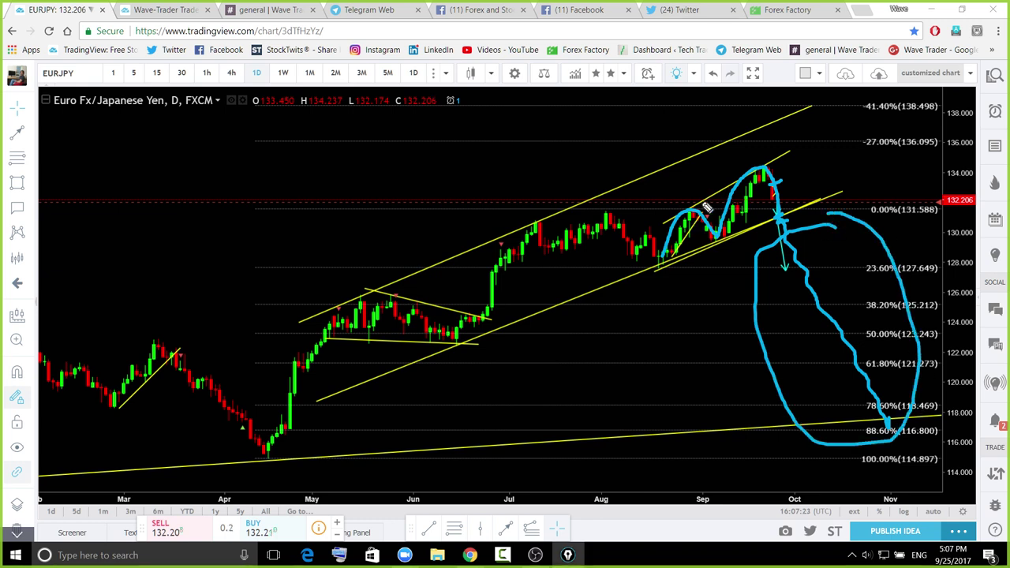
{"action": "mouse_move", "coordinate": [738, 167]}
{"action": "left_mouse_down"}
{"action": "mouse_move", "coordinate": [794, 207]}
{"action": "mouse_move", "coordinate": [781, 225]}
{"action": "left_mouse_up"}
{"action": "mouse_move", "coordinate": [742, 259]}
{"action": "left_mouse_down"}
{"action": "mouse_move", "coordinate": [659, 273]}
{"action": "mouse_move", "coordinate": [687, 199]}
{"action": "mouse_move", "coordinate": [736, 165]}
{"action": "mouse_move", "coordinate": [811, 215]}
{"action": "left_mouse_up"}
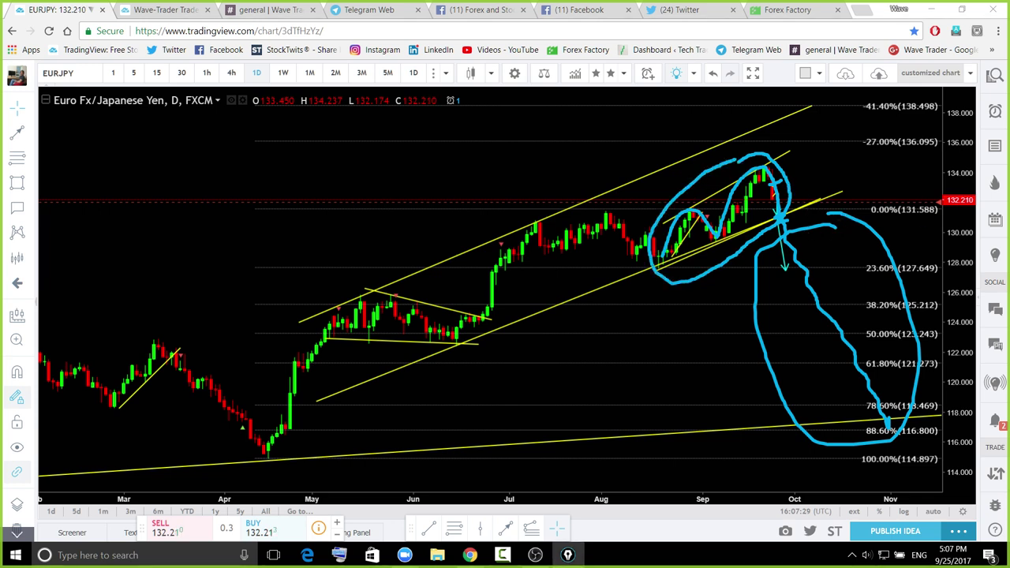
{"action": "key", "text": "ctrl+shift+6"}
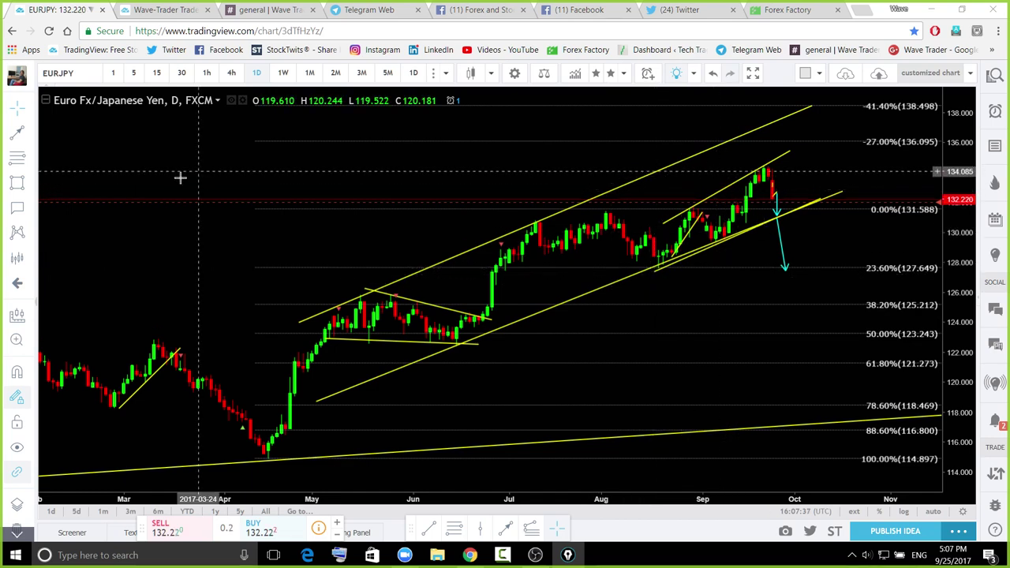
On the 15-minute EURJPY chart, mark the breakdown at about 133.2 and trace the small rebound preceding it up to about 133.5
{"action": "left_click", "coordinate": [156, 73]}
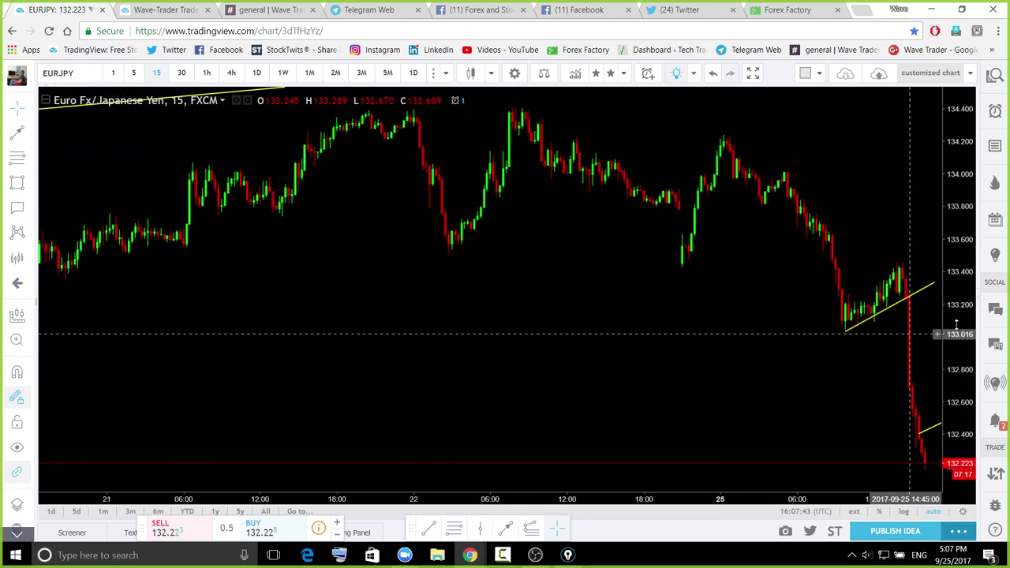
{"action": "scroll", "coordinate": [849, 367], "scroll_direction": "down", "scroll_amount": 3}
{"action": "left_click_drag", "start_coordinate": [611, 300], "coordinate": [368, 224]}
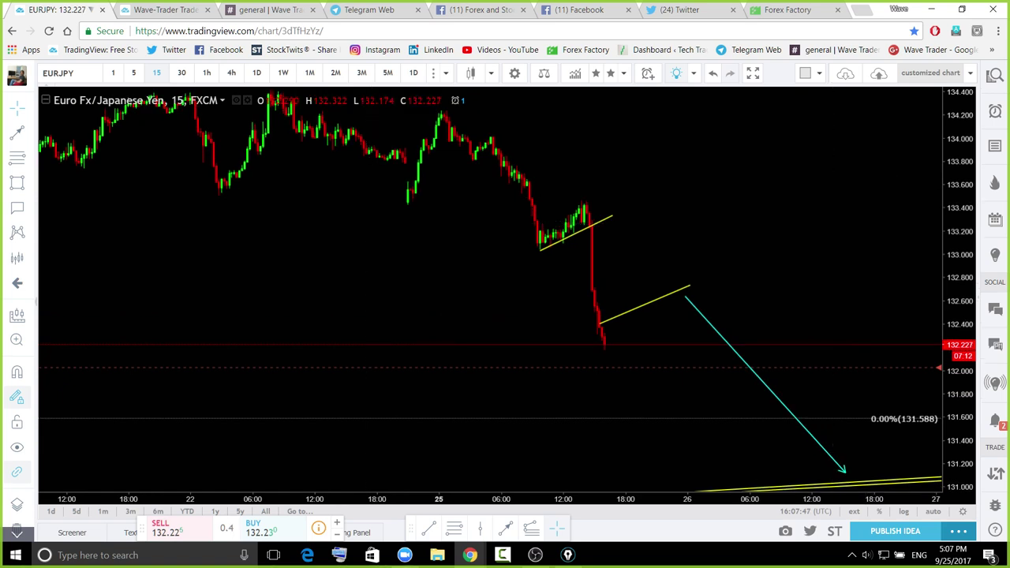
{"action": "left_click_drag", "start_coordinate": [587, 240], "coordinate": [607, 235]}
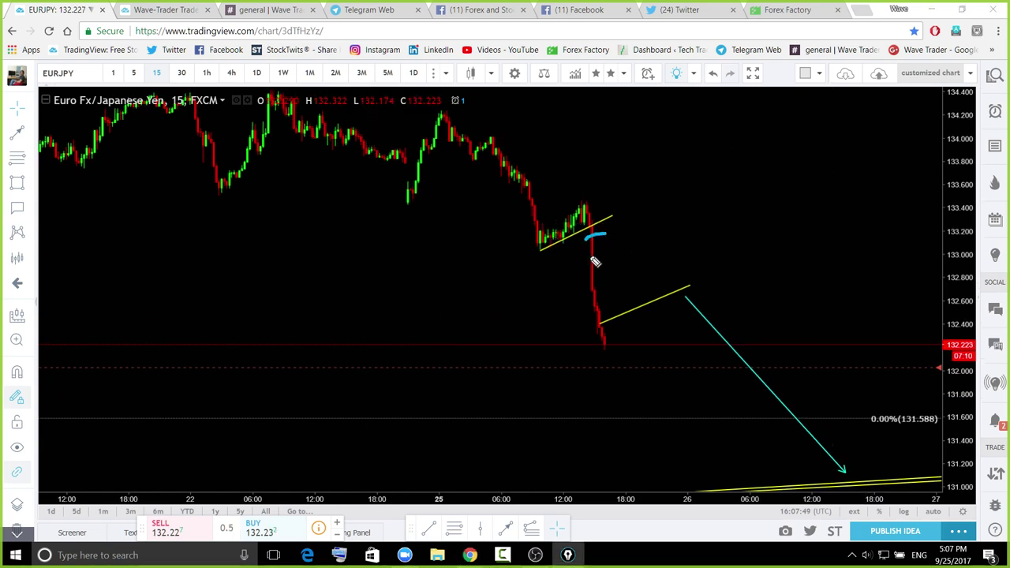
{"action": "mouse_move", "coordinate": [526, 222]}
{"action": "left_mouse_down"}
{"action": "mouse_move", "coordinate": [576, 213]}
{"action": "mouse_move", "coordinate": [584, 200]}
{"action": "left_mouse_up"}
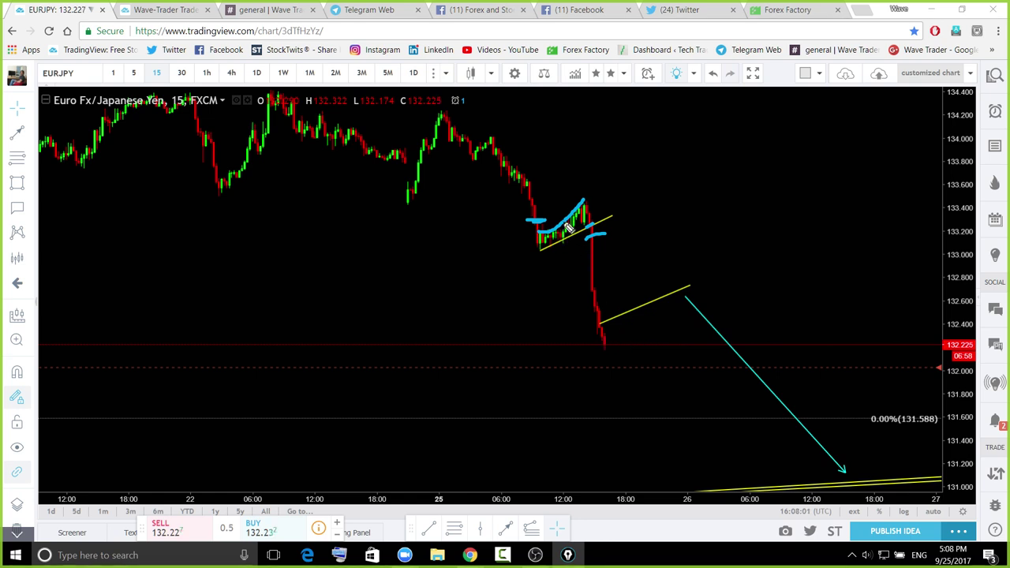
Link that rebound to a sketched choppy one reaching about 132.6, loop around the projected decline, mark its end, and clear all markings
{"action": "mouse_move", "coordinate": [590, 190]}
{"action": "left_mouse_down"}
{"action": "mouse_move", "coordinate": [645, 177]}
{"action": "mouse_move", "coordinate": [760, 239]}
{"action": "mouse_move", "coordinate": [726, 311]}
{"action": "mouse_move", "coordinate": [650, 315]}
{"action": "mouse_move", "coordinate": [654, 328]}
{"action": "mouse_move", "coordinate": [611, 335]}
{"action": "mouse_move", "coordinate": [700, 303]}
{"action": "left_mouse_up"}
{"action": "mouse_move", "coordinate": [764, 332]}
{"action": "left_mouse_down"}
{"action": "mouse_move", "coordinate": [728, 326]}
{"action": "mouse_move", "coordinate": [751, 440]}
{"action": "mouse_move", "coordinate": [849, 474]}
{"action": "mouse_move", "coordinate": [750, 324]}
{"action": "left_mouse_up"}
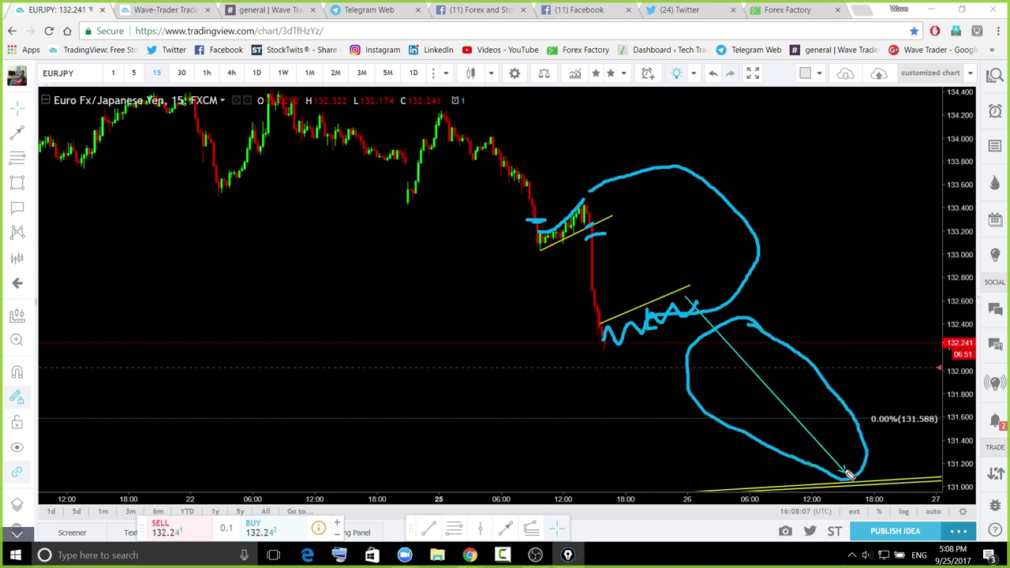
{"action": "mouse_move", "coordinate": [838, 479]}
{"action": "left_mouse_down"}
{"action": "mouse_move", "coordinate": [863, 484]}
{"action": "mouse_move", "coordinate": [856, 474]}
{"action": "mouse_move", "coordinate": [858, 490]}
{"action": "left_mouse_up"}
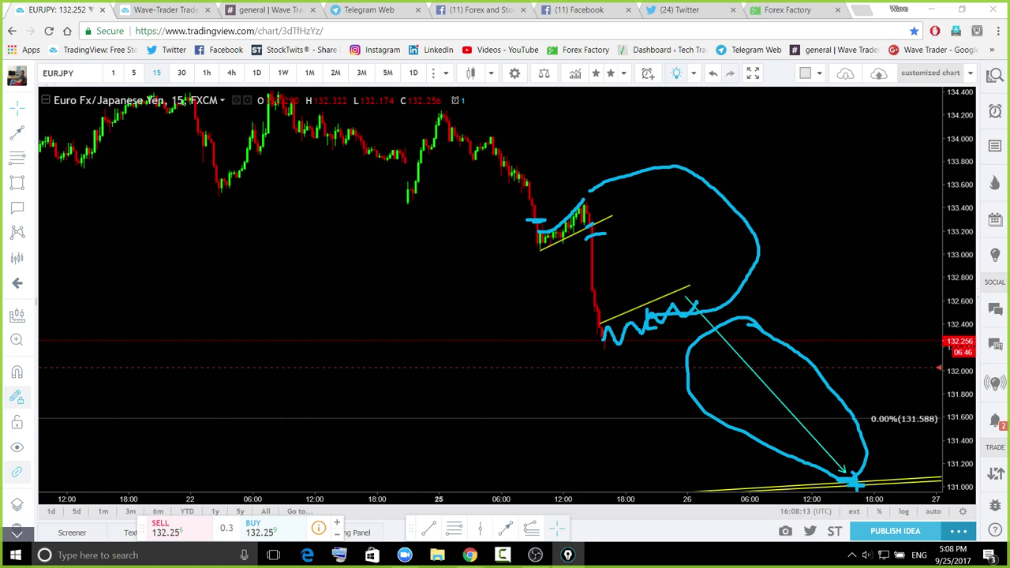
{"action": "key", "text": "ctrl+shift+7"}
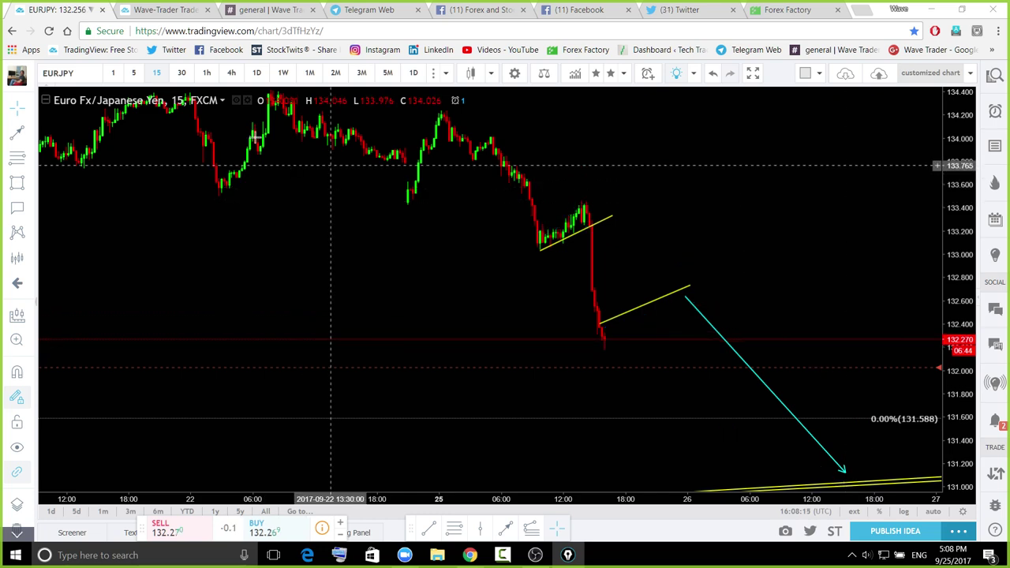
Switch the EURJPY chart to the 4-hour timeframe, showing the rising channel and both projected decline arrows
{"action": "left_click", "coordinate": [208, 73]}
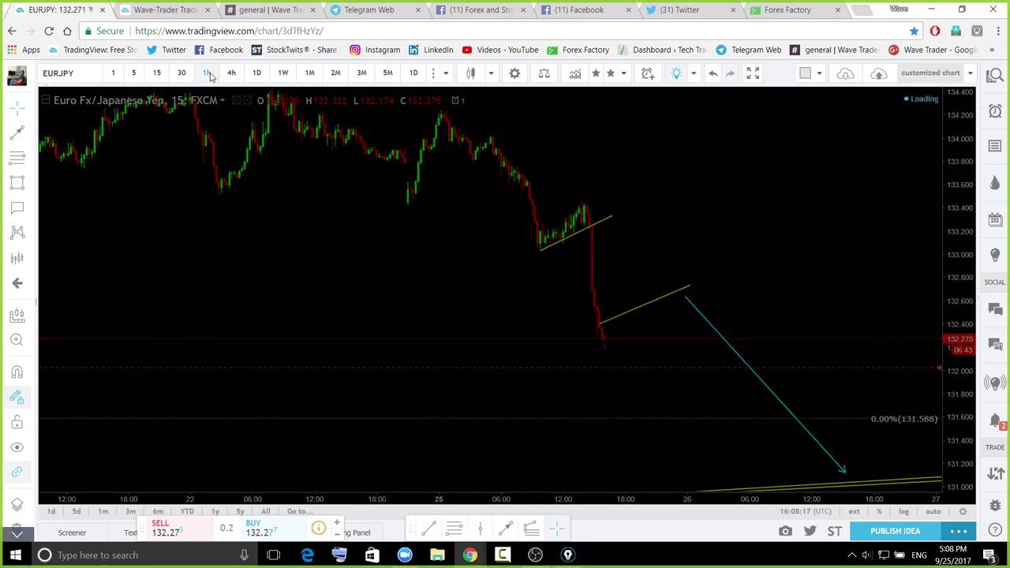
{"action": "left_click", "coordinate": [232, 74]}
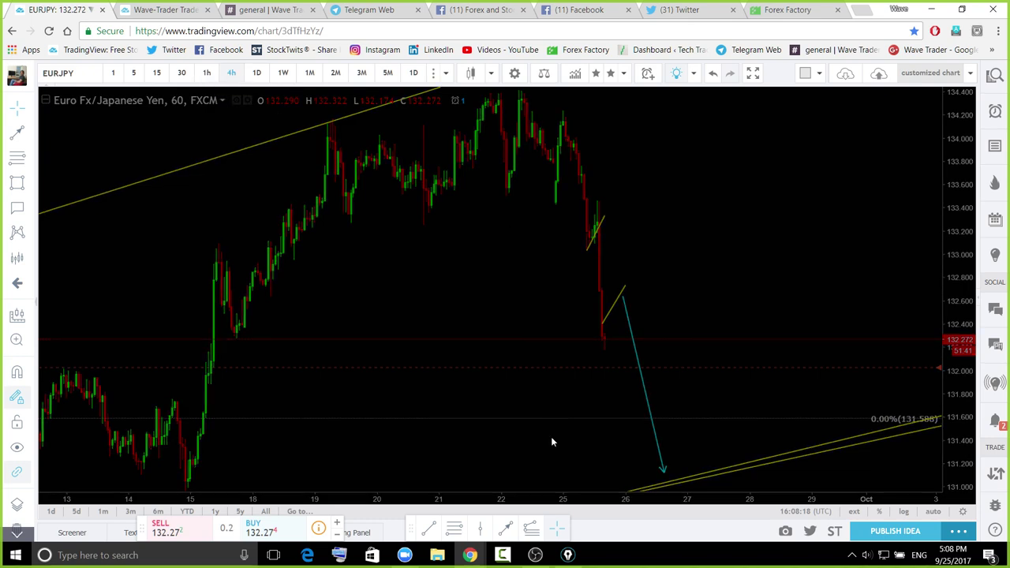
{"action": "left_click", "coordinate": [508, 476]}
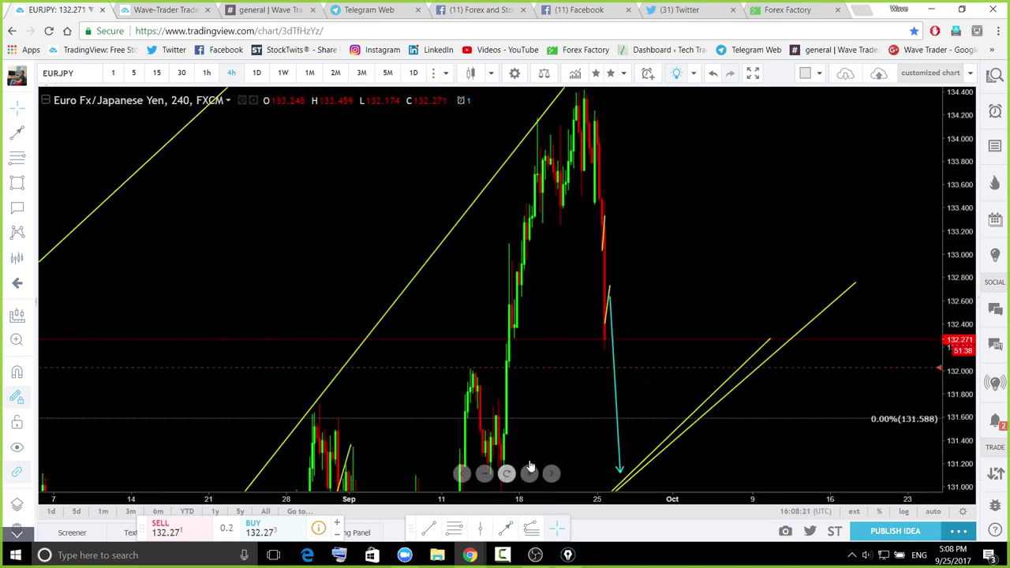
{"action": "scroll", "coordinate": [884, 276], "scroll_direction": "down", "scroll_amount": 2}
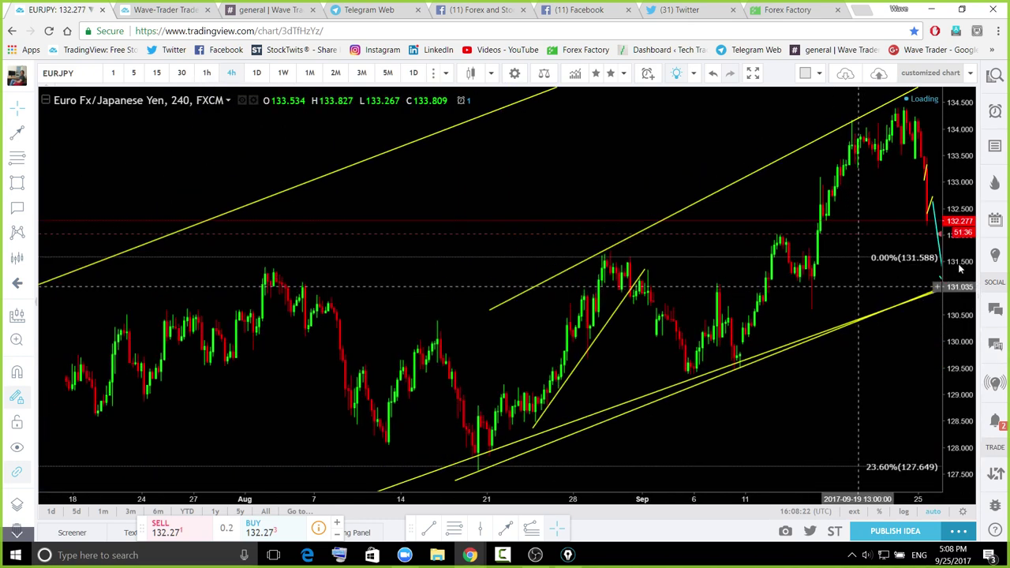
{"action": "scroll", "coordinate": [885, 276], "scroll_direction": "down", "scroll_amount": 2}
{"action": "left_click_drag", "start_coordinate": [927, 419], "coordinate": [915, 434]}
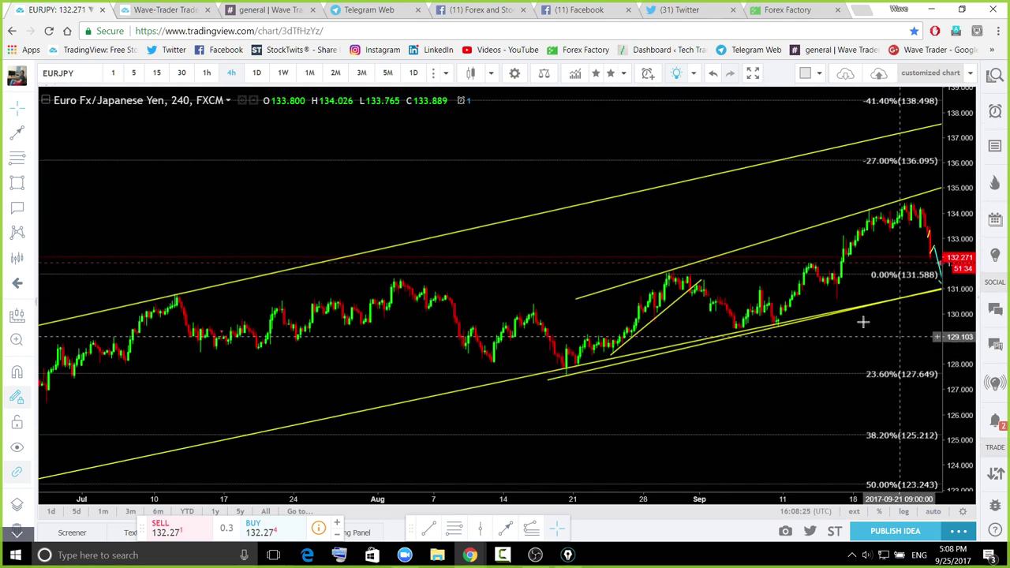
{"action": "left_click_drag", "start_coordinate": [817, 322], "coordinate": [653, 319]}
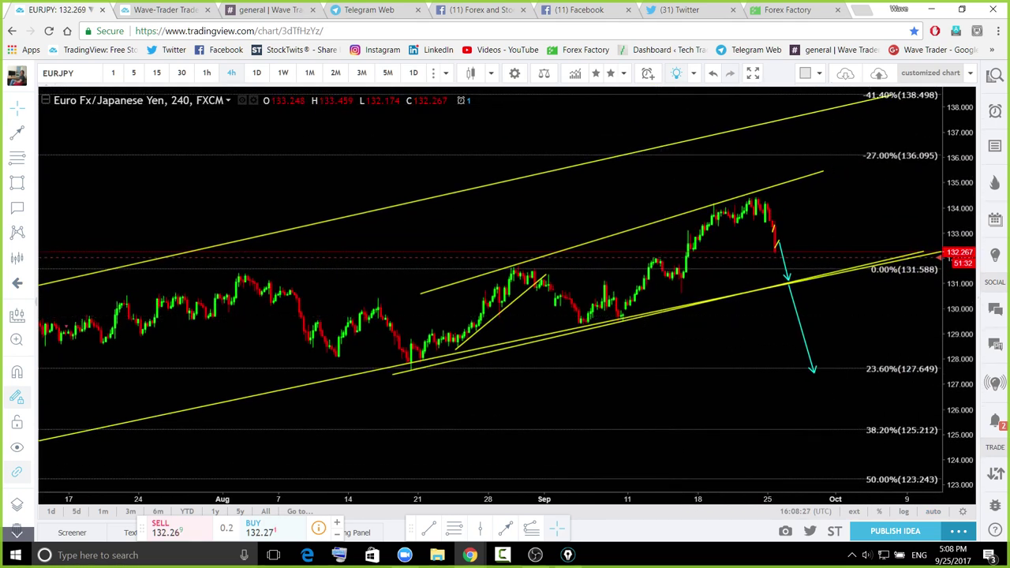
Sketch a bounce from channel support at about 131.0 to 135.3, trace the two earlier rallies, mark the support touch, and clear all markings
{"action": "key", "text": "ctrl+shift+3"}
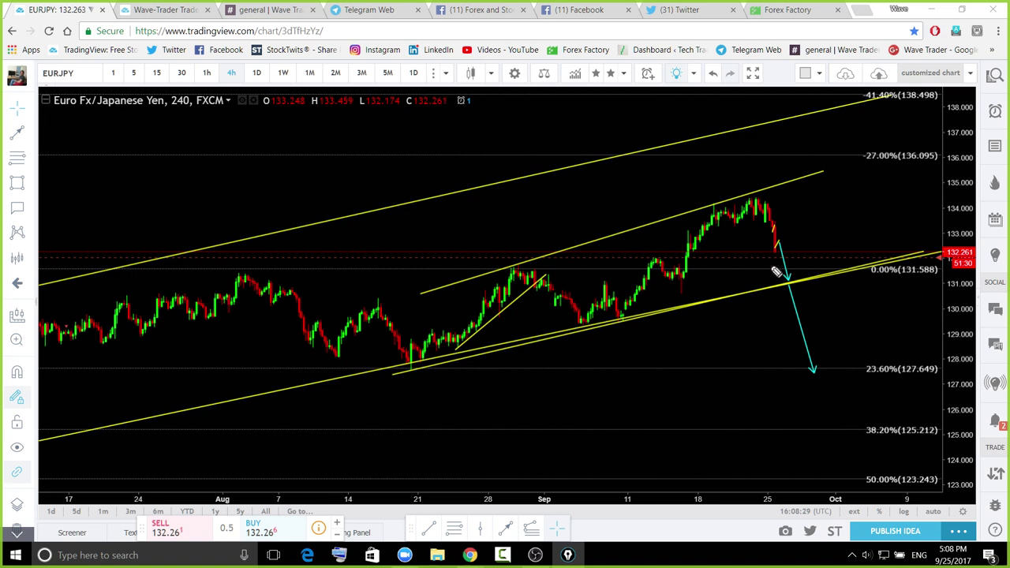
{"action": "mouse_move", "coordinate": [781, 259]}
{"action": "left_mouse_down"}
{"action": "mouse_move", "coordinate": [792, 281]}
{"action": "mouse_move", "coordinate": [813, 266]}
{"action": "mouse_move", "coordinate": [859, 180]}
{"action": "left_mouse_up"}
{"action": "mouse_move", "coordinate": [613, 323]}
{"action": "left_mouse_down"}
{"action": "mouse_move", "coordinate": [712, 248]}
{"action": "mouse_move", "coordinate": [752, 197]}
{"action": "left_mouse_up"}
{"action": "left_click_drag", "start_coordinate": [440, 360], "coordinate": [530, 265]}
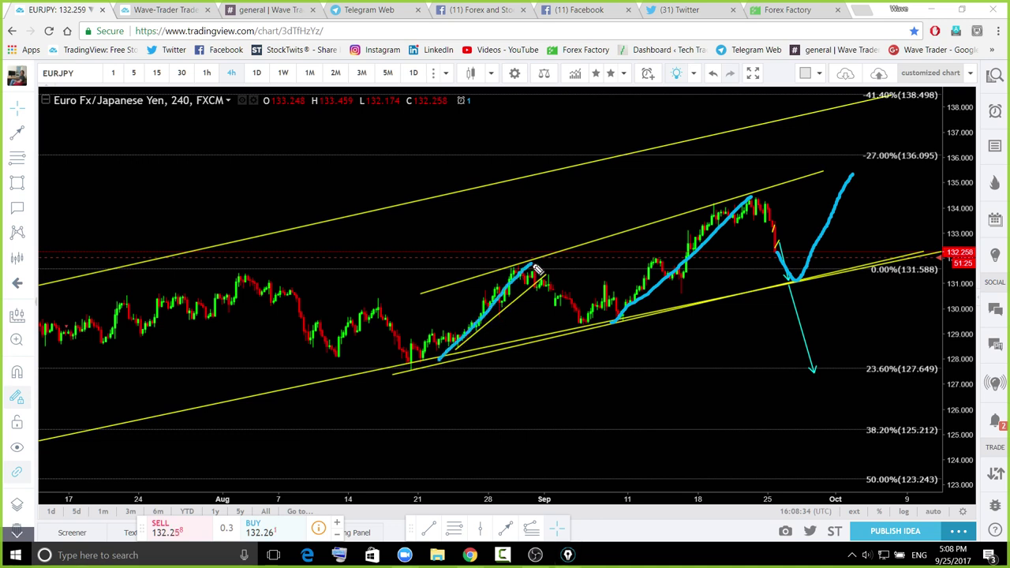
{"action": "left_click_drag", "start_coordinate": [788, 280], "coordinate": [792, 282]}
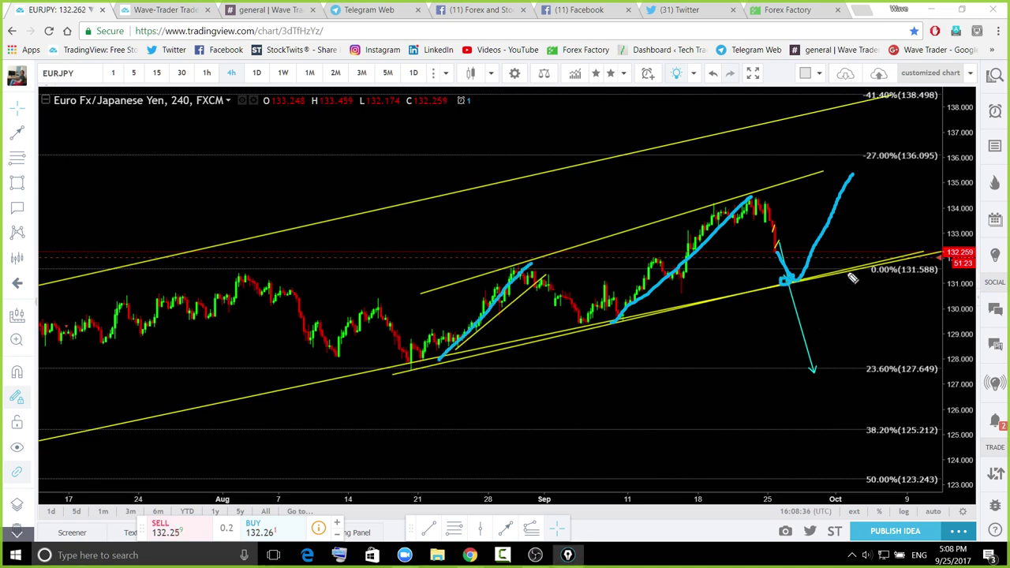
{"action": "key", "text": "ctrl+shift+7"}
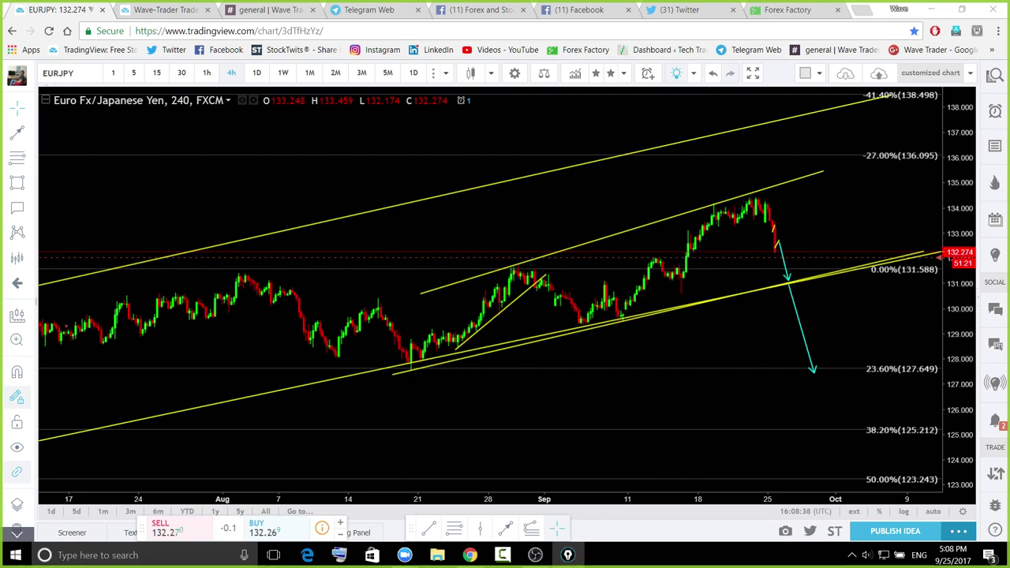
Load the UKOIL chart from the watchlist on the weekly timeframe, framing the rising channel from the 2016 low
{"action": "left_click", "coordinate": [995, 76]}
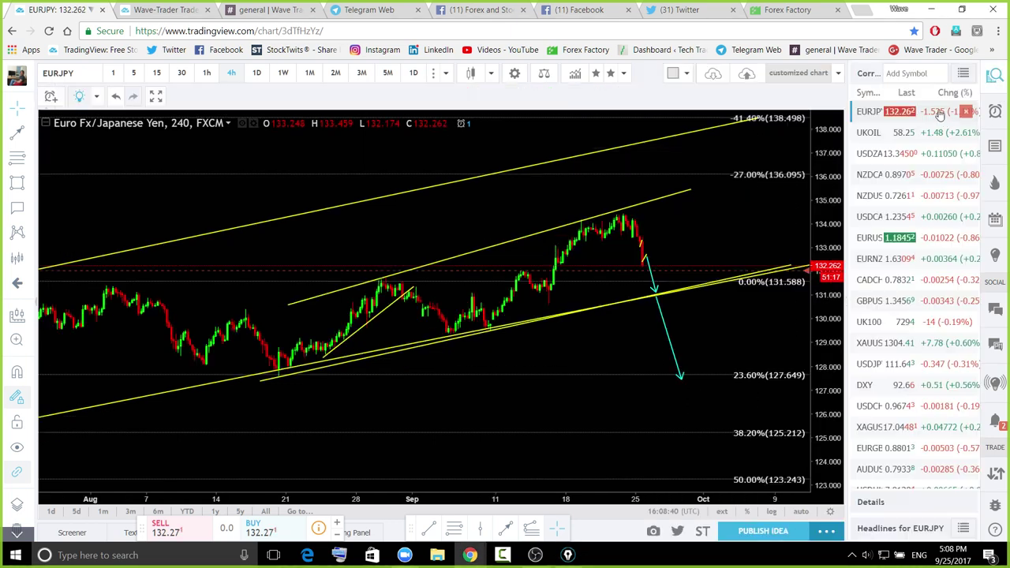
{"action": "left_click", "coordinate": [881, 137]}
{"action": "left_click", "coordinate": [992, 80]}
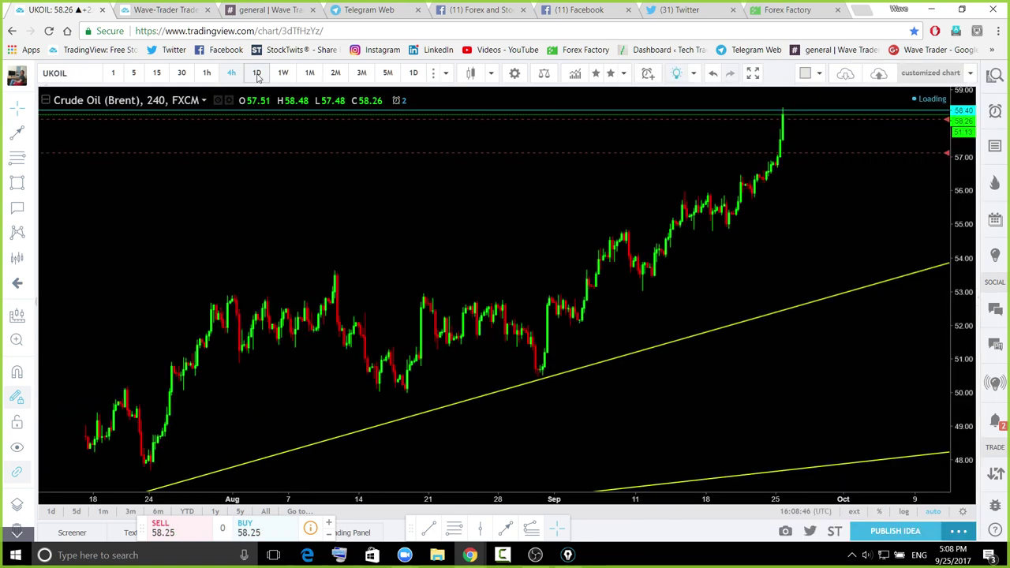
{"action": "left_click", "coordinate": [283, 73]}
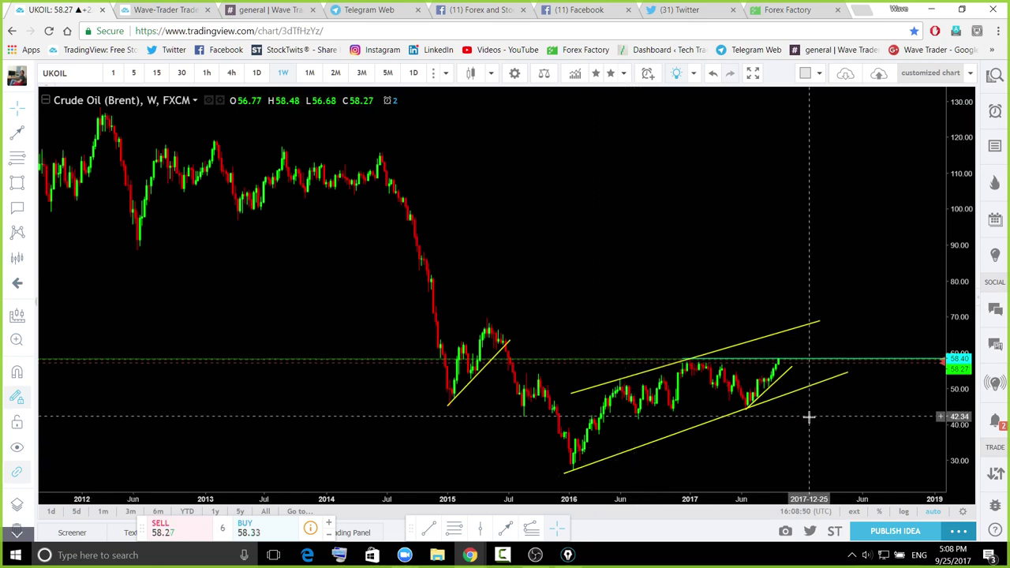
{"action": "scroll", "coordinate": [813, 406], "scroll_direction": "up", "scroll_amount": 3}
{"action": "left_click_drag", "start_coordinate": [953, 432], "coordinate": [953, 394]}
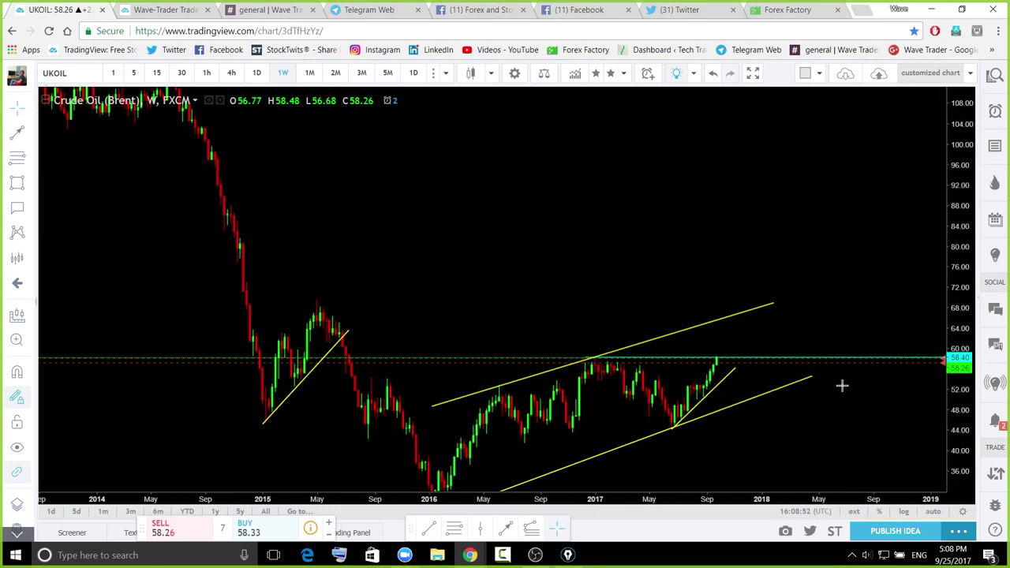
{"action": "left_click_drag", "start_coordinate": [819, 317], "coordinate": [812, 240]}
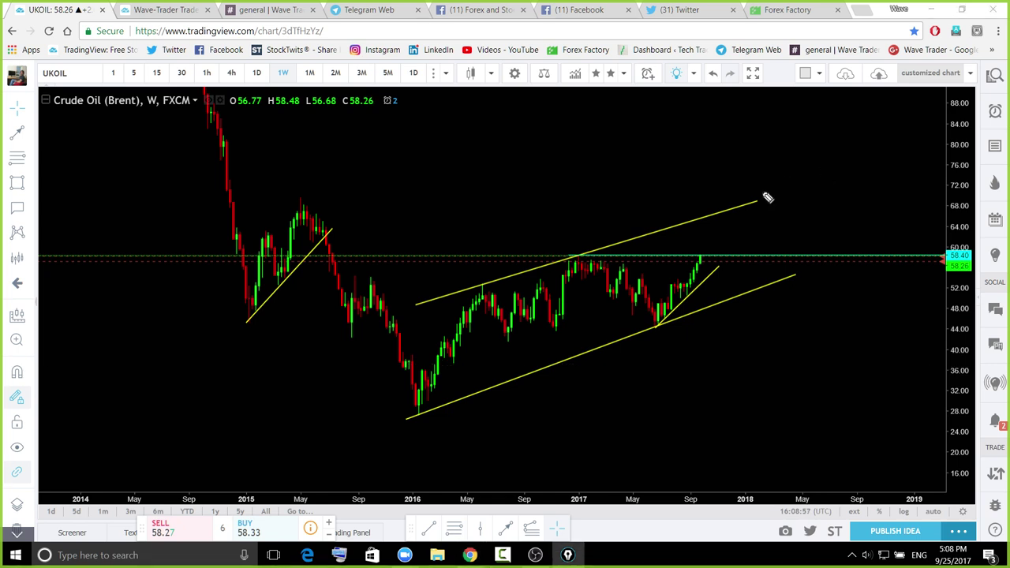
Sketch a rally to the upper channel line near 67, replace it with a decline through channel support to about 41, and clear it
{"action": "left_click_drag", "start_coordinate": [701, 256], "coordinate": [717, 235]}
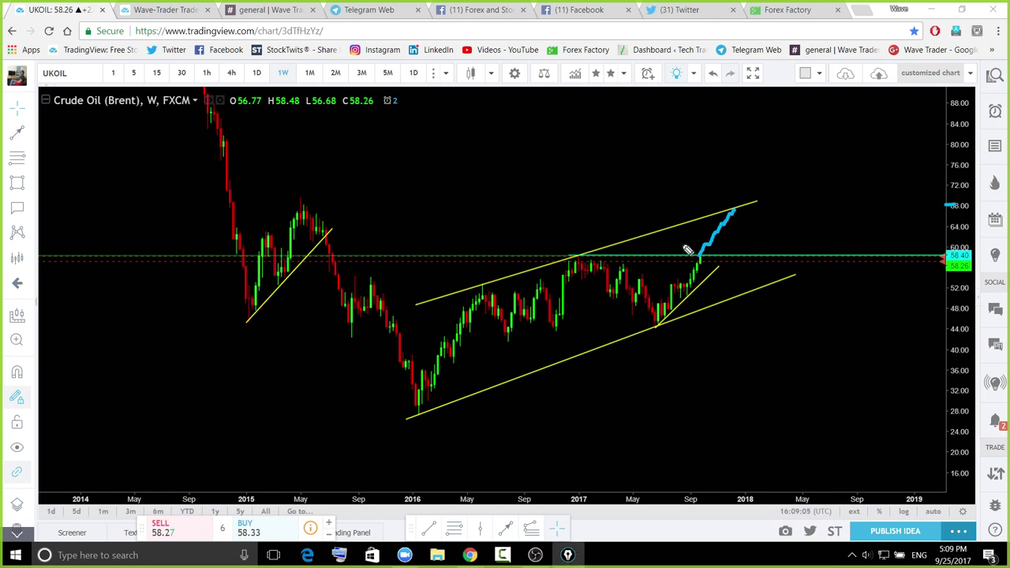
{"action": "mouse_move", "coordinate": [697, 251]}
{"action": "left_mouse_down"}
{"action": "mouse_move", "coordinate": [705, 255]}
{"action": "mouse_move", "coordinate": [695, 272]}
{"action": "mouse_move", "coordinate": [692, 237]}
{"action": "mouse_move", "coordinate": [724, 282]}
{"action": "left_mouse_up"}
{"action": "key", "text": "ctrl+shift+7"}
{"action": "mouse_move", "coordinate": [699, 259]}
{"action": "left_mouse_down"}
{"action": "mouse_move", "coordinate": [726, 272]}
{"action": "mouse_move", "coordinate": [752, 324]}
{"action": "left_mouse_up"}
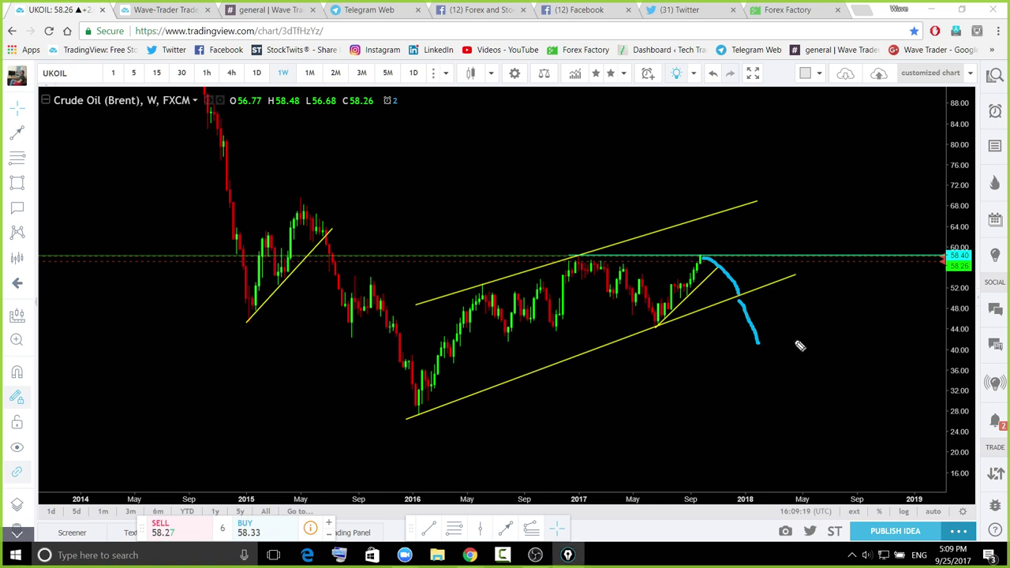
{"action": "key", "text": "ctrl+z"}
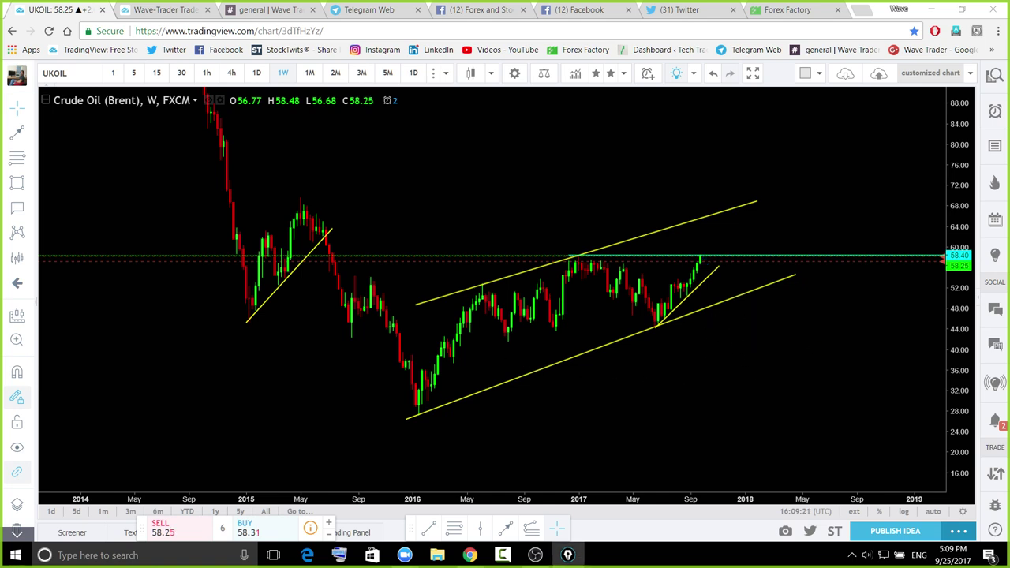
Circle the latest high at about 58.4 and trace the move from the 2016 low through the channel to its upper line near 67
{"action": "left_click", "coordinate": [701, 250]}
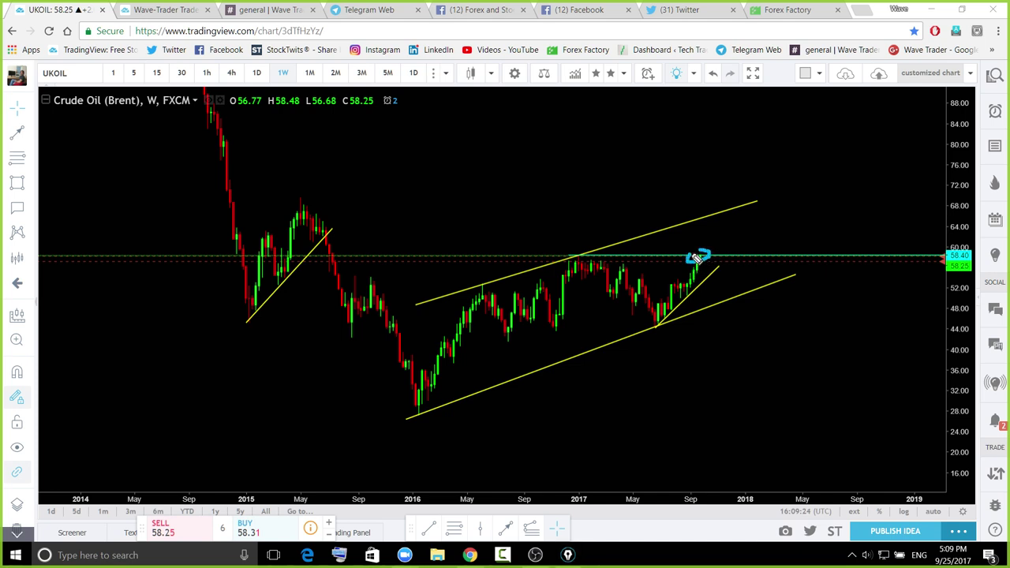
{"action": "left_click_drag", "start_coordinate": [698, 258], "coordinate": [708, 254]}
{"action": "mouse_move", "coordinate": [421, 421]}
{"action": "left_mouse_down"}
{"action": "mouse_move", "coordinate": [535, 298]}
{"action": "mouse_move", "coordinate": [594, 284]}
{"action": "mouse_move", "coordinate": [655, 315]}
{"action": "mouse_move", "coordinate": [723, 250]}
{"action": "mouse_move", "coordinate": [736, 208]}
{"action": "left_mouse_up"}
Trace the two-peaked 2015 rebound, mark its top and the latest high, and clear all markings
{"action": "mouse_move", "coordinate": [242, 311]}
{"action": "left_mouse_down"}
{"action": "mouse_move", "coordinate": [265, 236]}
{"action": "mouse_move", "coordinate": [285, 278]}
{"action": "mouse_move", "coordinate": [299, 223]}
{"action": "mouse_move", "coordinate": [315, 218]}
{"action": "mouse_move", "coordinate": [332, 242]}
{"action": "left_mouse_up"}
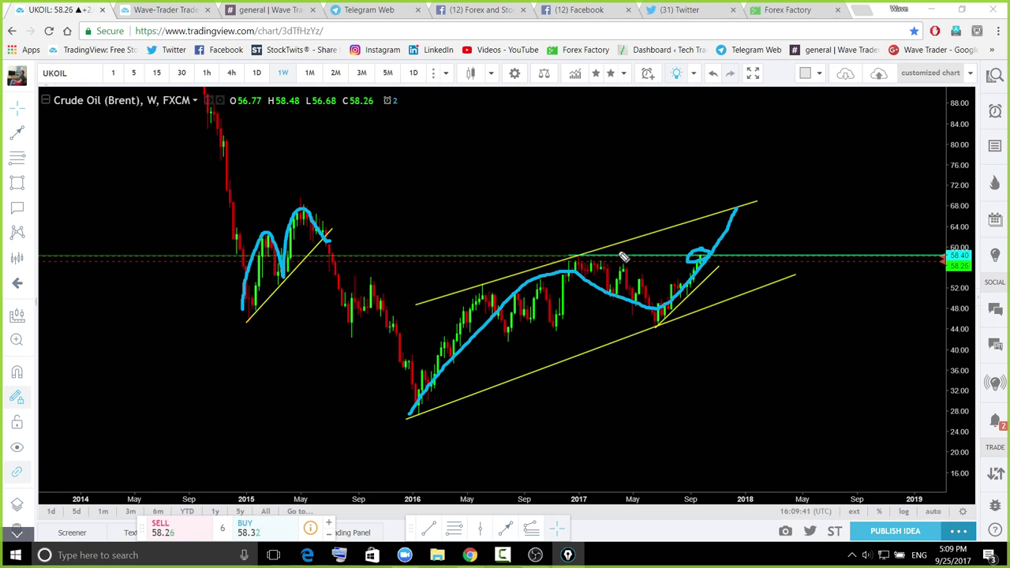
{"action": "left_click_drag", "start_coordinate": [290, 200], "coordinate": [307, 200]}
{"action": "mouse_move", "coordinate": [701, 249]}
{"action": "left_mouse_down"}
{"action": "mouse_move", "coordinate": [713, 250]}
{"action": "mouse_move", "coordinate": [696, 262]}
{"action": "mouse_move", "coordinate": [707, 254]}
{"action": "left_mouse_up"}
{"action": "key", "text": "ctrl+shift+7"}
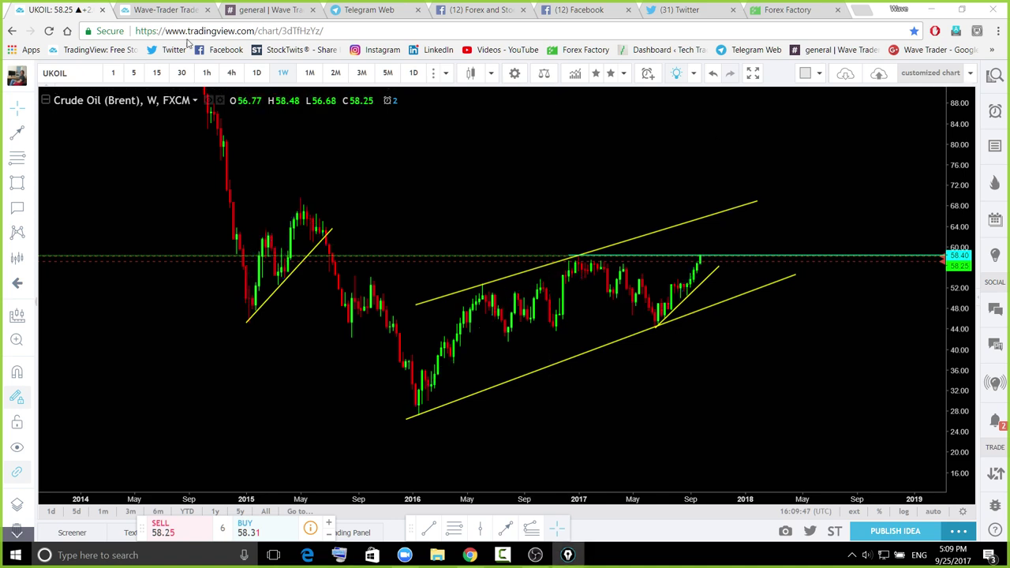
Switch UKOIL to the 1-hour timeframe and reset its scaling, leaving empty space beyond the latest rally
{"action": "left_click", "coordinate": [207, 74]}
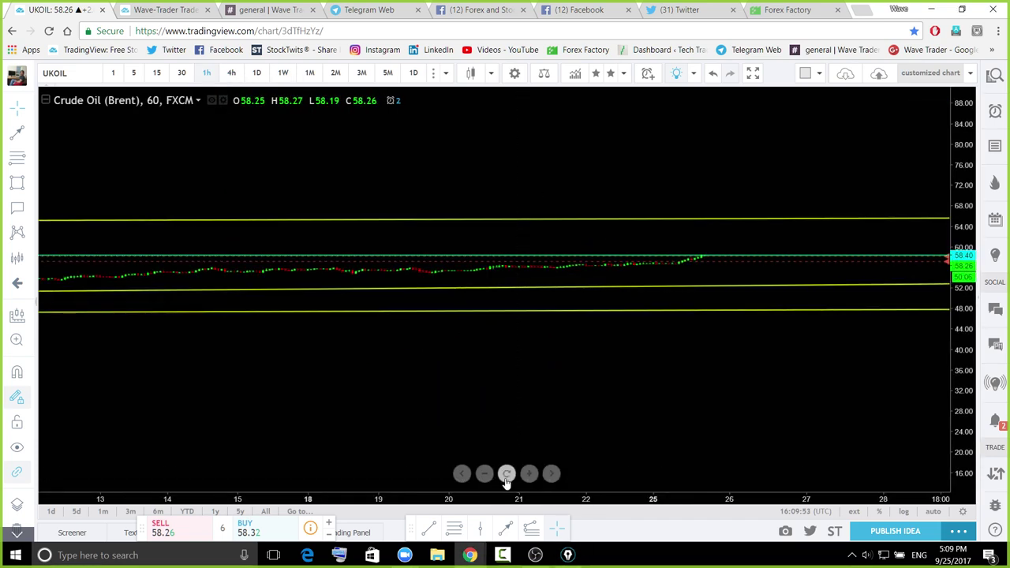
{"action": "left_click", "coordinate": [507, 478]}
{"action": "scroll", "coordinate": [893, 248], "scroll_direction": "down", "scroll_amount": 3}
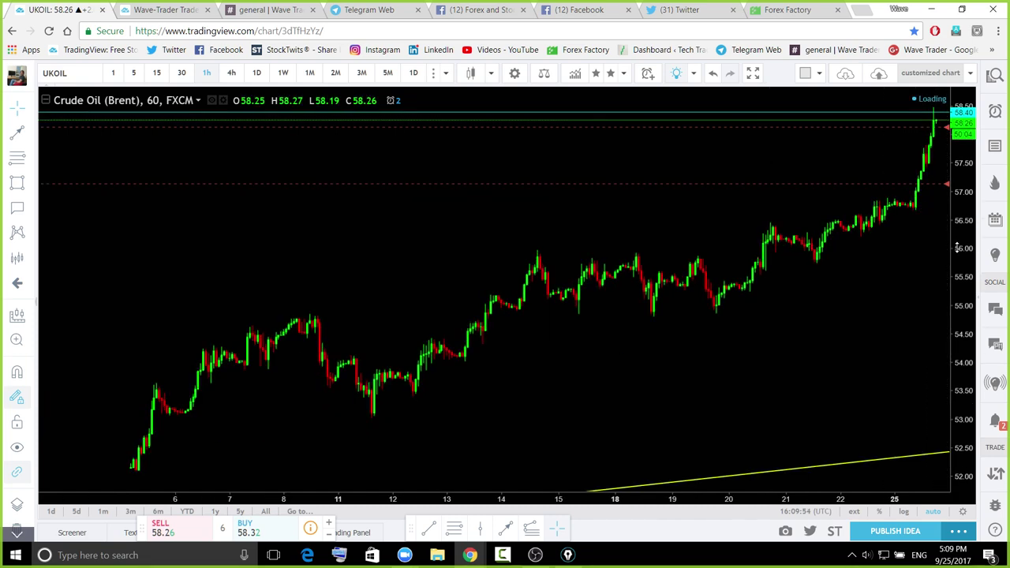
{"action": "scroll", "coordinate": [780, 340], "scroll_direction": "down", "scroll_amount": 1}
{"action": "left_click_drag", "start_coordinate": [548, 446], "coordinate": [548, 443]}
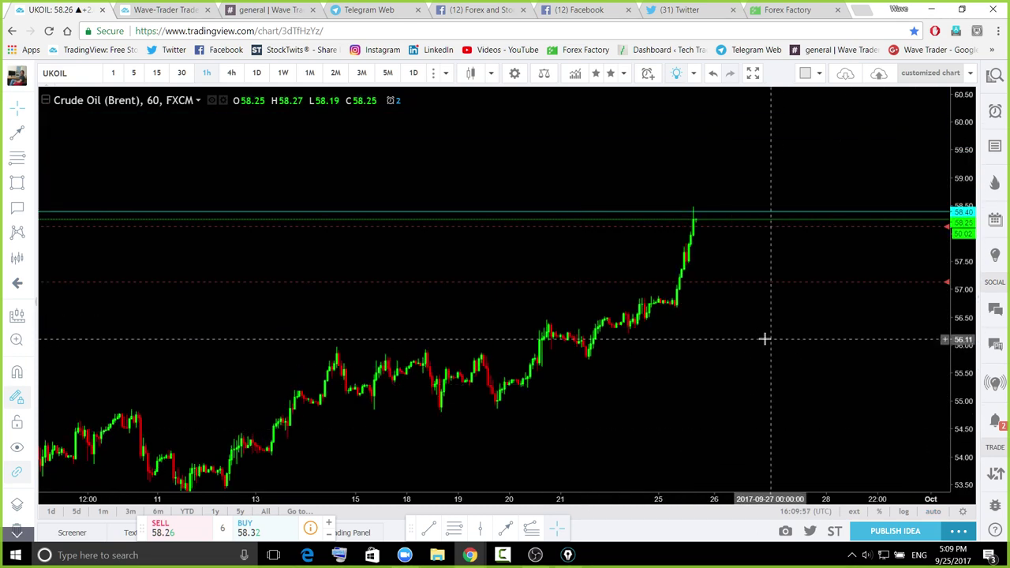
{"action": "left_click_drag", "start_coordinate": [721, 349], "coordinate": [614, 377]}
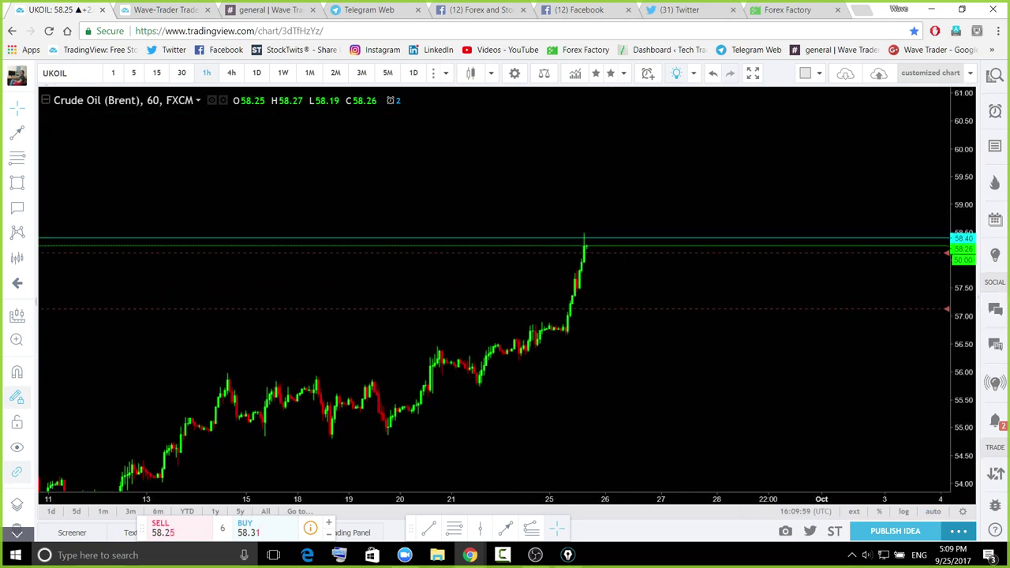
Sketch a choppy continued rally from about 58.3 to 60.4 and remove the sketch
{"action": "left_click_drag", "start_coordinate": [586, 246], "coordinate": [596, 232]}
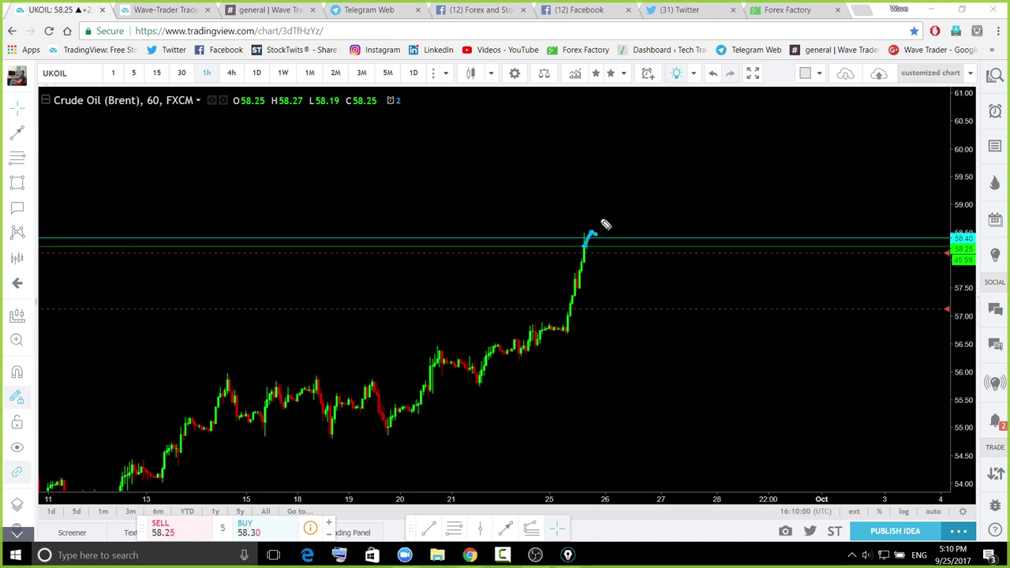
{"action": "left_click_drag", "start_coordinate": [670, 143], "coordinate": [681, 128]}
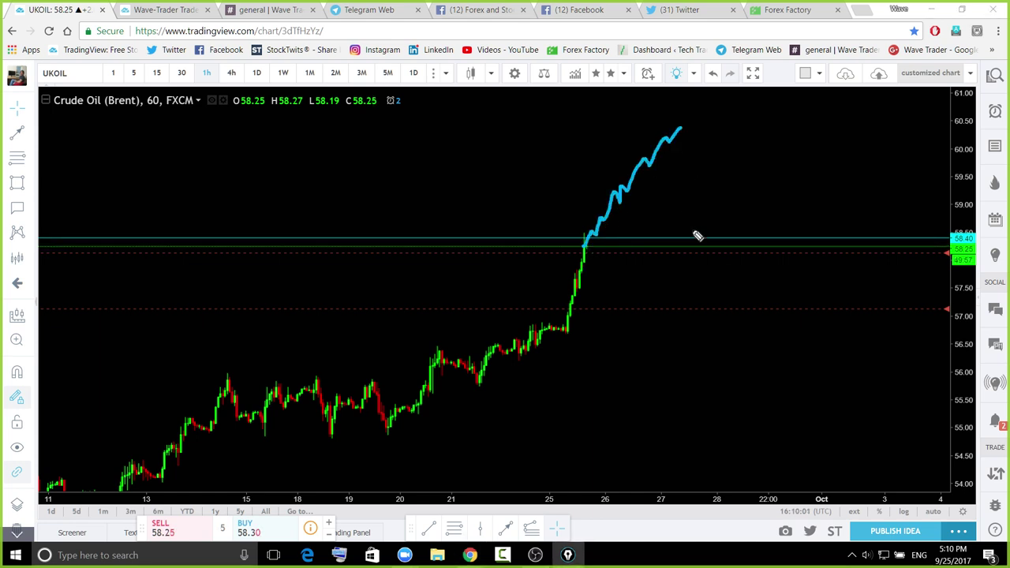
{"action": "key", "text": "ctrl+z"}
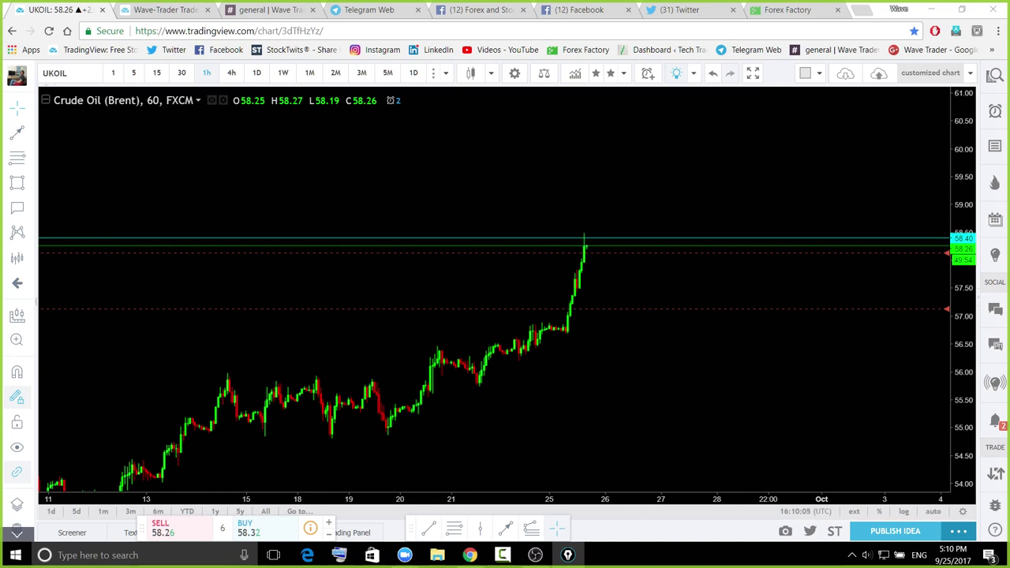
Sketch a choppy pullback to about 57.4 followed by a rally to about 59.9, and outline the pullback with two falling channel lines
{"action": "left_click_drag", "start_coordinate": [585, 244], "coordinate": [593, 259]}
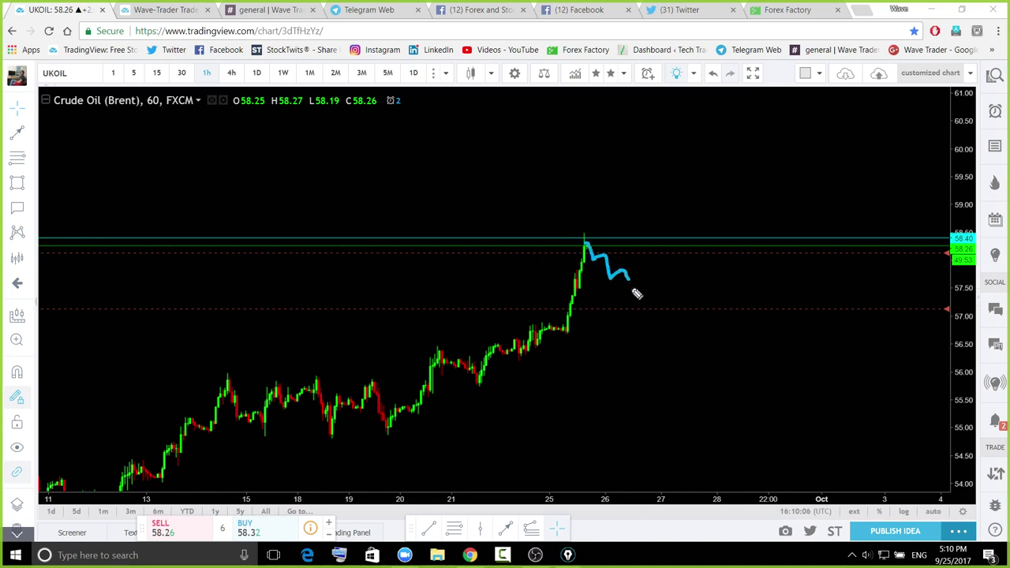
{"action": "left_click_drag", "start_coordinate": [667, 290], "coordinate": [718, 157]}
{"action": "left_click_drag", "start_coordinate": [606, 243], "coordinate": [669, 292]}
{"action": "left_click_drag", "start_coordinate": [584, 262], "coordinate": [662, 294]}
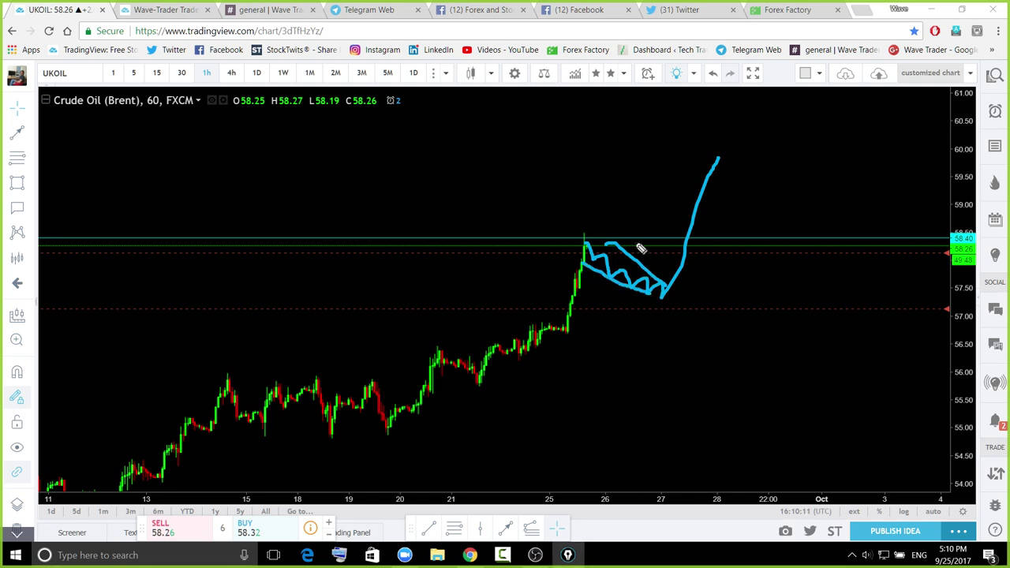
Circle the sketched pullback channel and clear all markings
{"action": "left_click_drag", "start_coordinate": [620, 230], "coordinate": [663, 248]}
{"action": "left_click_drag", "start_coordinate": [682, 281], "coordinate": [588, 270]}
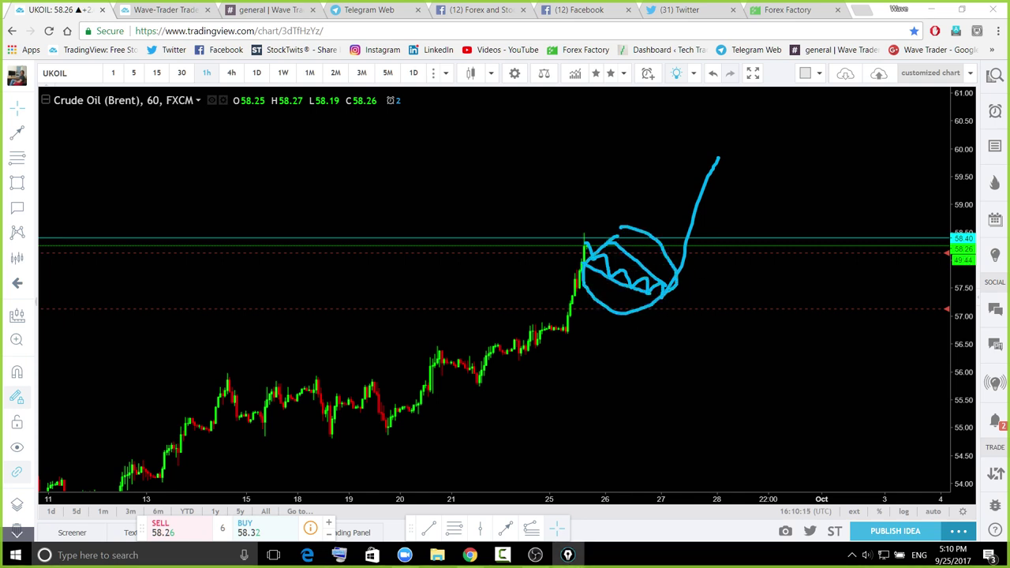
{"action": "key", "text": "ctrl+shift+6"}
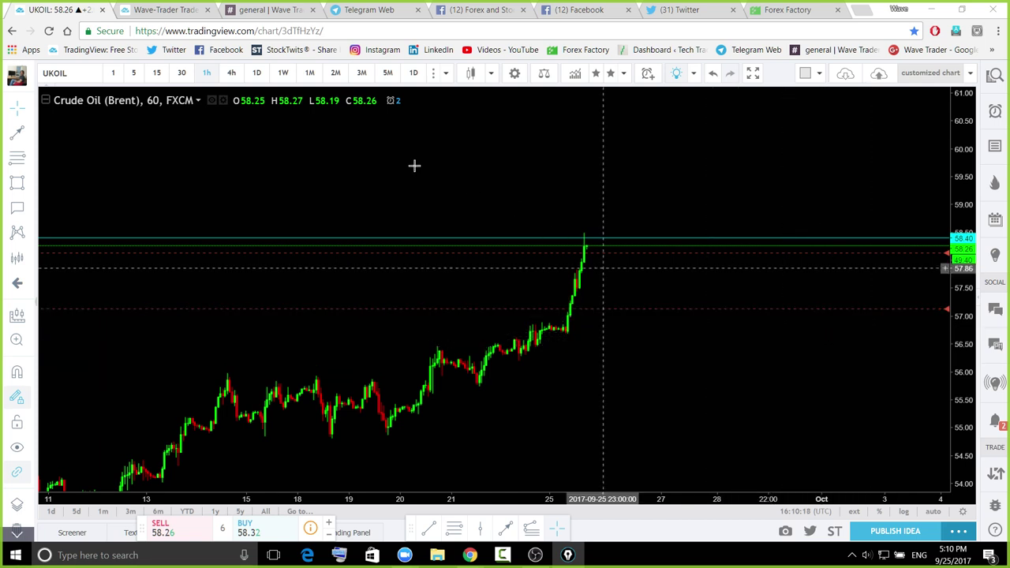
Review UKOIL on the 4-hour timeframe back to early 2017, and switch the chart to daily with its view reset
{"action": "left_click", "coordinate": [233, 73]}
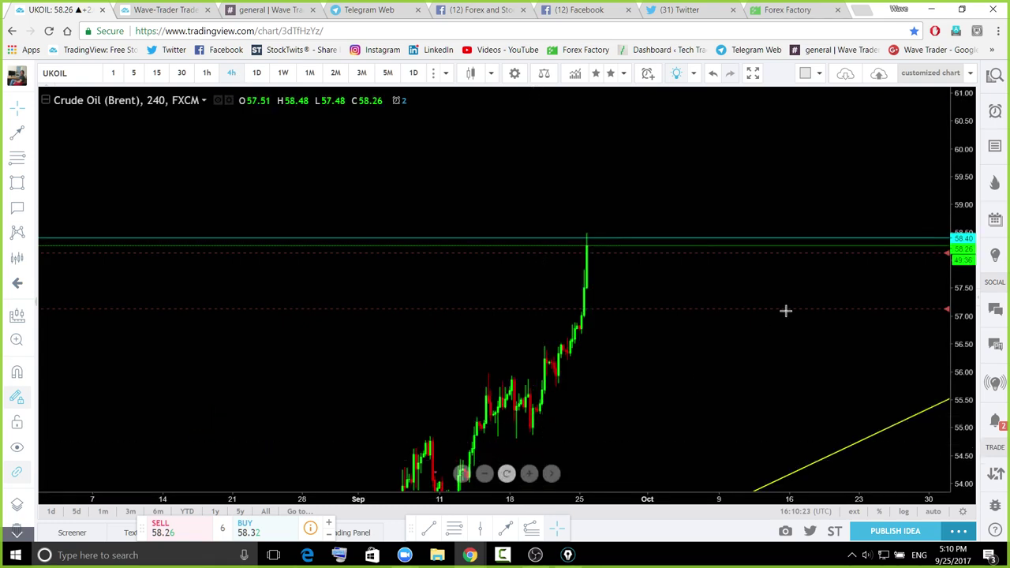
{"action": "scroll", "coordinate": [829, 269], "scroll_direction": "down", "scroll_amount": 5}
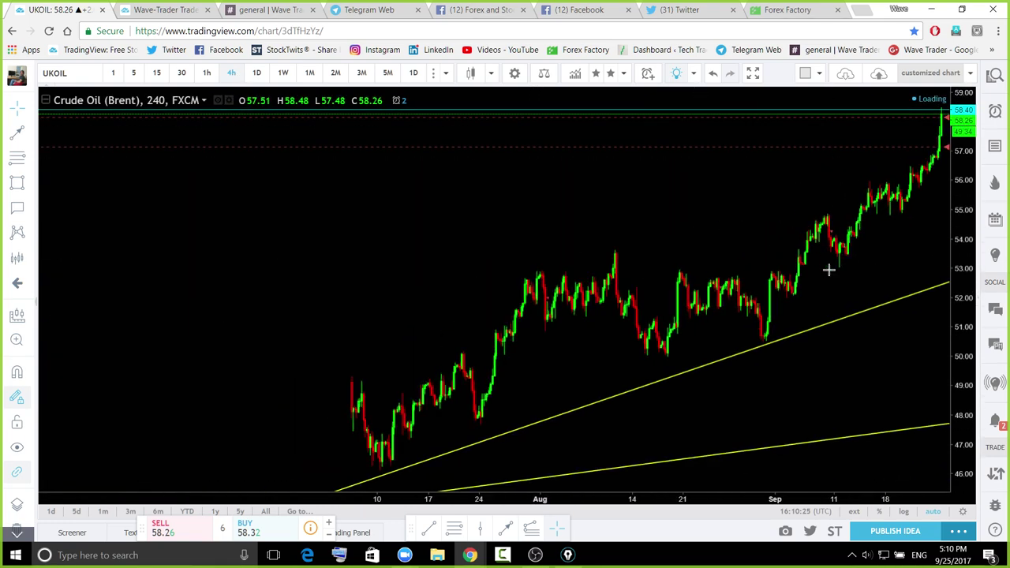
{"action": "scroll", "coordinate": [829, 269], "scroll_direction": "down", "scroll_amount": 5}
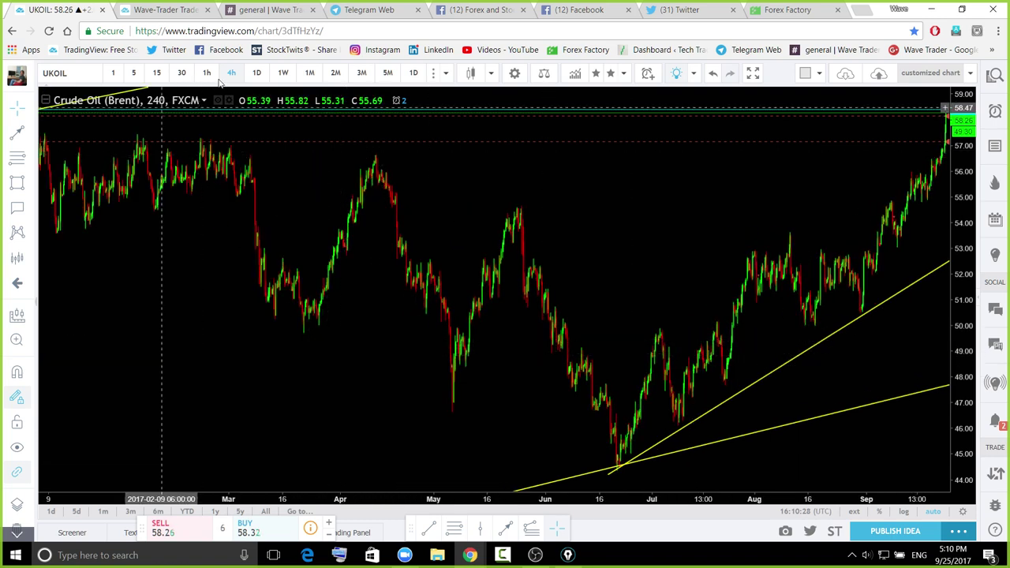
{"action": "left_click", "coordinate": [257, 73]}
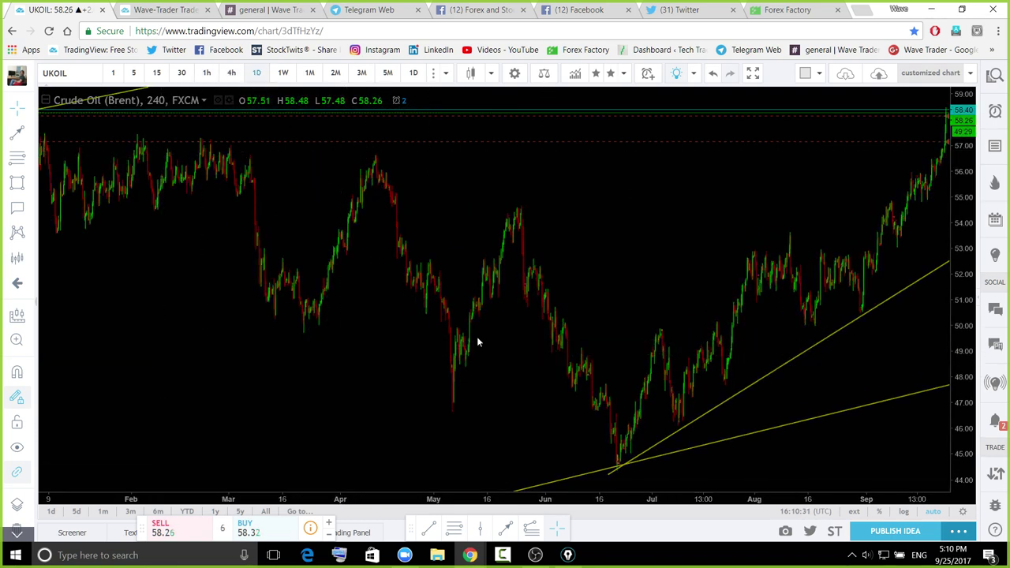
{"action": "left_click", "coordinate": [508, 477]}
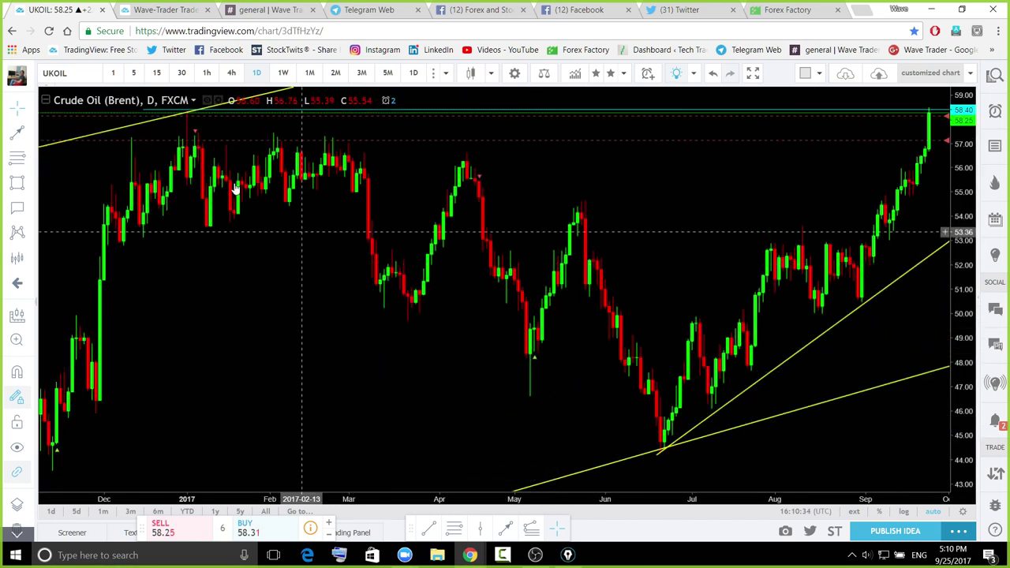
Open the published short idea marked at the January 2017 high and read its January comments and update
{"action": "left_click", "coordinate": [198, 133]}
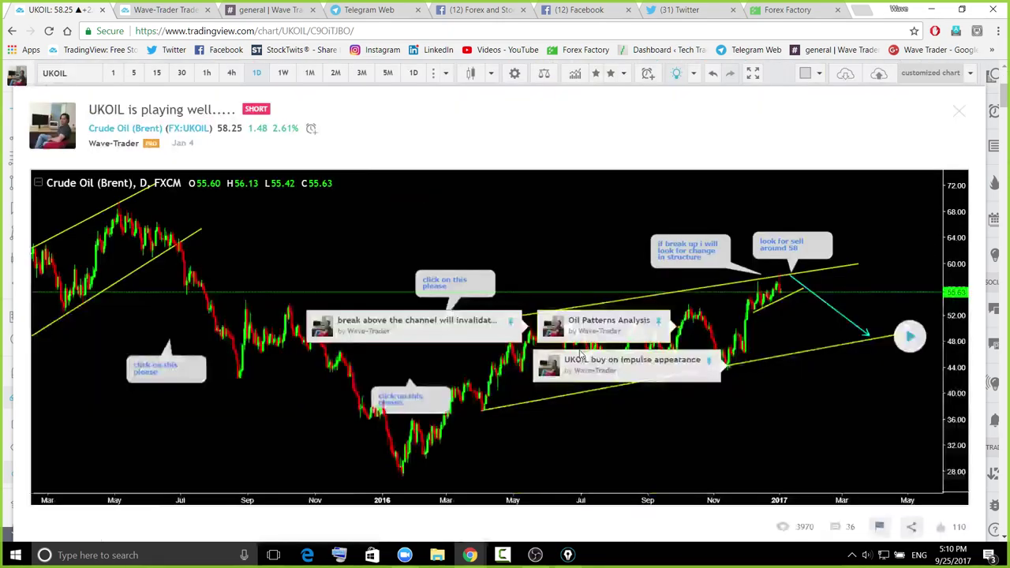
{"action": "scroll", "coordinate": [580, 353], "scroll_direction": "down", "scroll_amount": 5}
{"action": "scroll", "coordinate": [577, 355], "scroll_direction": "up", "scroll_amount": 2}
{"action": "scroll", "coordinate": [578, 349], "scroll_direction": "down", "scroll_amount": 3}
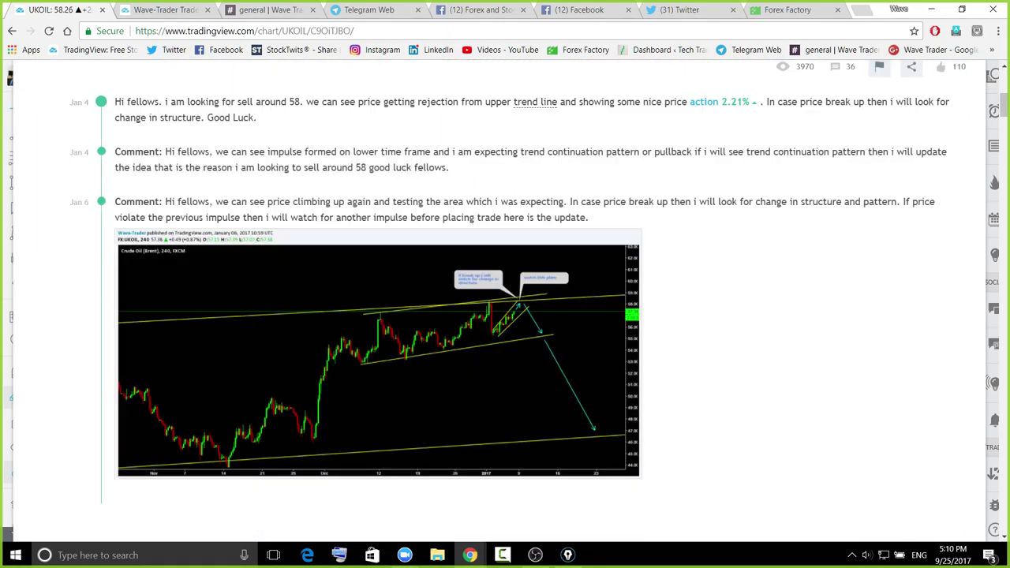
Open the January 6 update's snapshot, mark the sharp drop from the upper trend line to about 56, and close the snapshot
{"action": "left_click", "coordinate": [491, 325]}
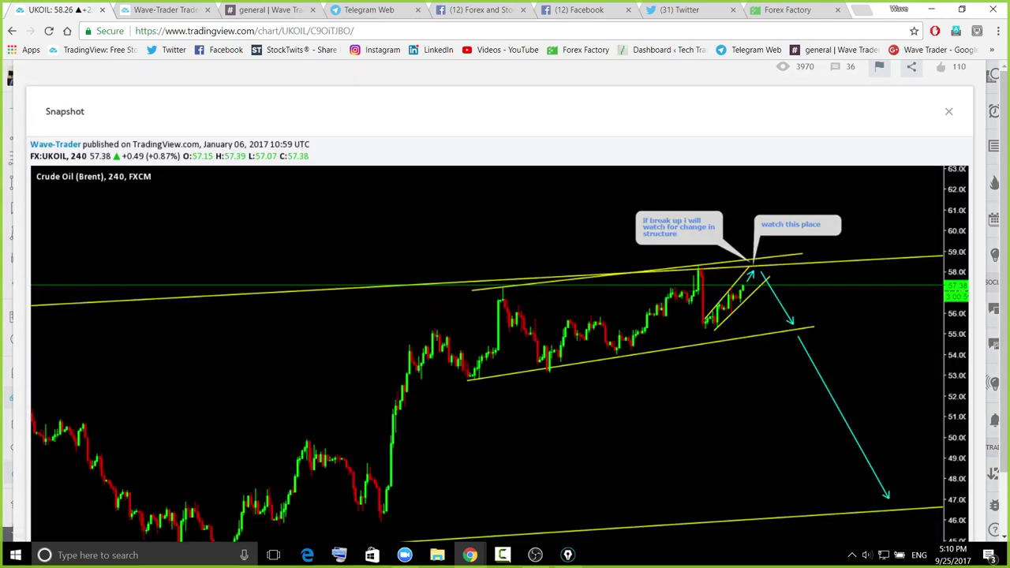
{"action": "key", "text": "ctrl+shift+3"}
{"action": "mouse_move", "coordinate": [697, 278]}
{"action": "left_mouse_down"}
{"action": "mouse_move", "coordinate": [709, 277]}
{"action": "mouse_move", "coordinate": [712, 316]}
{"action": "left_mouse_up"}
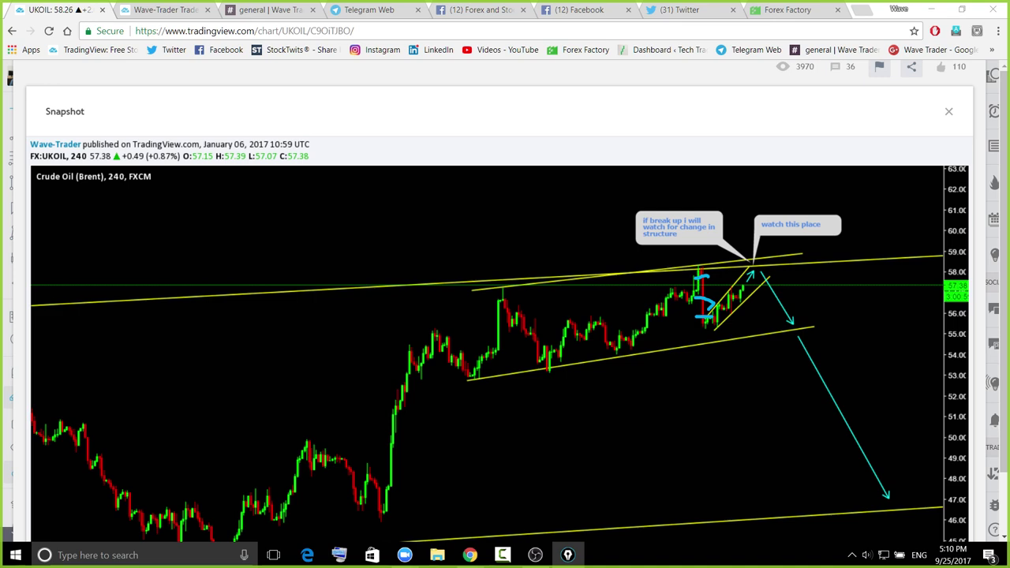
{"action": "left_click", "coordinate": [950, 113]}
Play the idea's chart forward past January 2017 to compare price with the projected decline, and close the idea
{"action": "scroll", "coordinate": [869, 300], "scroll_direction": "up", "scroll_amount": 5}
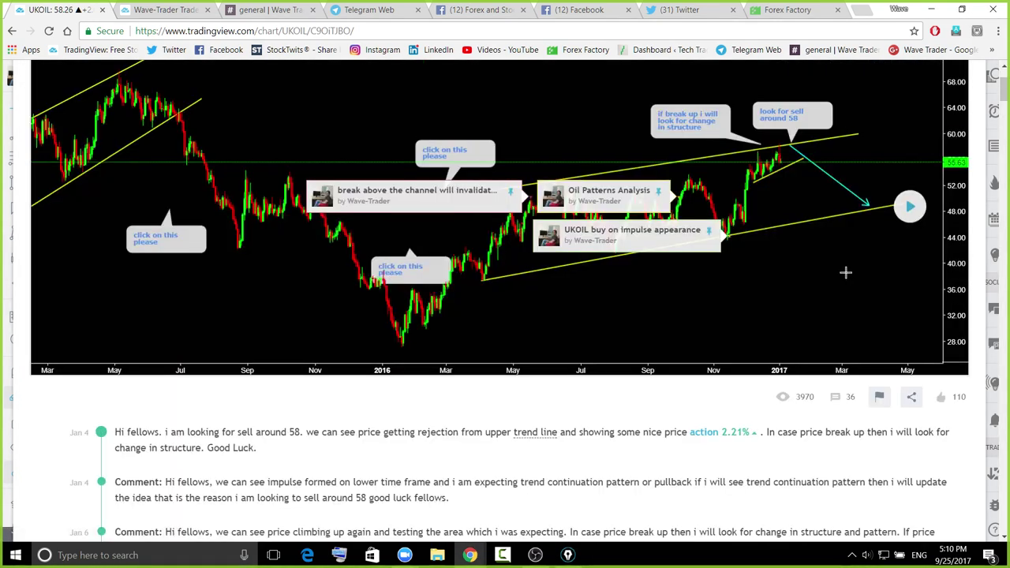
{"action": "left_click", "coordinate": [913, 276]}
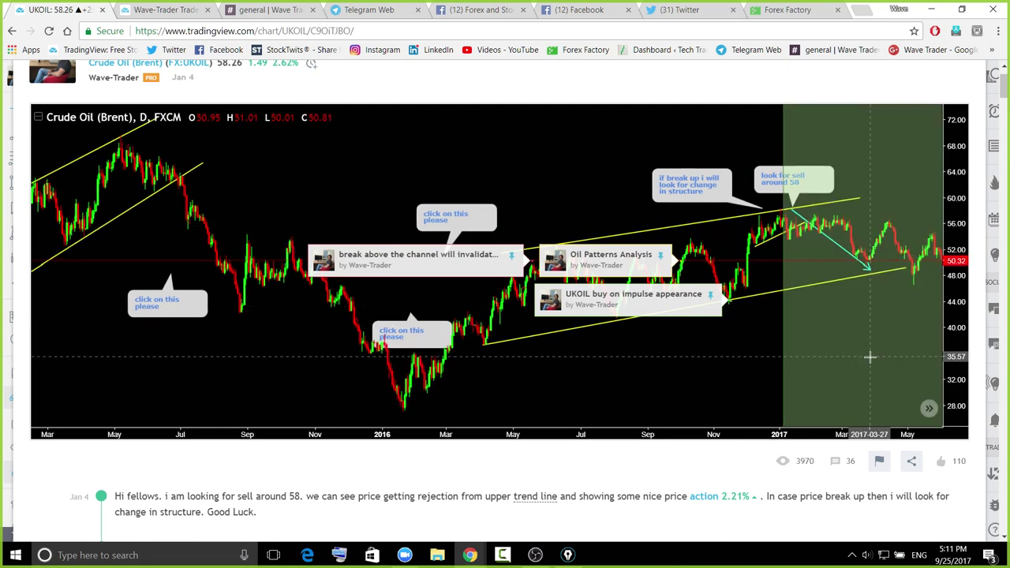
{"action": "scroll", "coordinate": [936, 158], "scroll_direction": "up", "scroll_amount": 1}
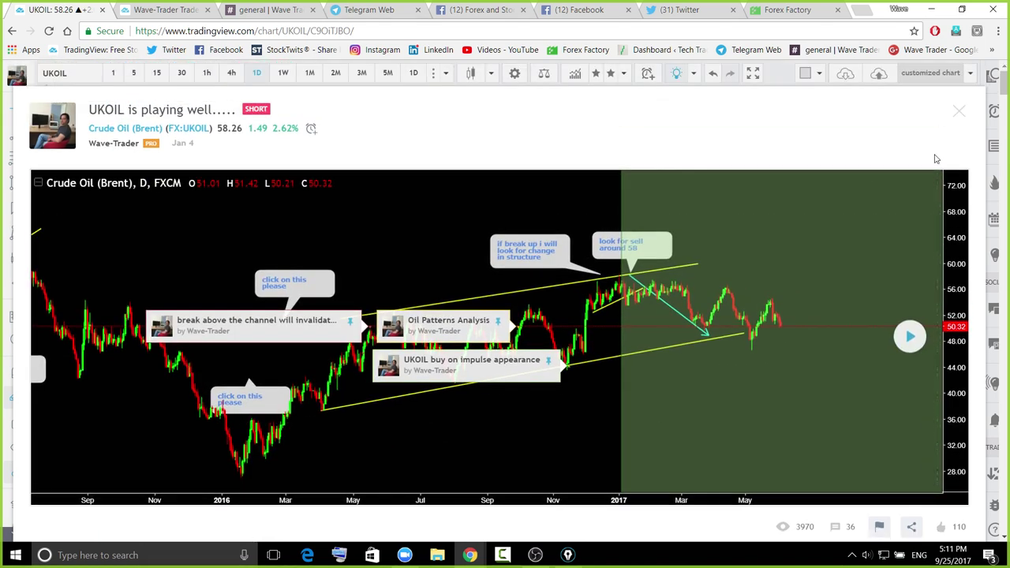
{"action": "left_click", "coordinate": [960, 113]}
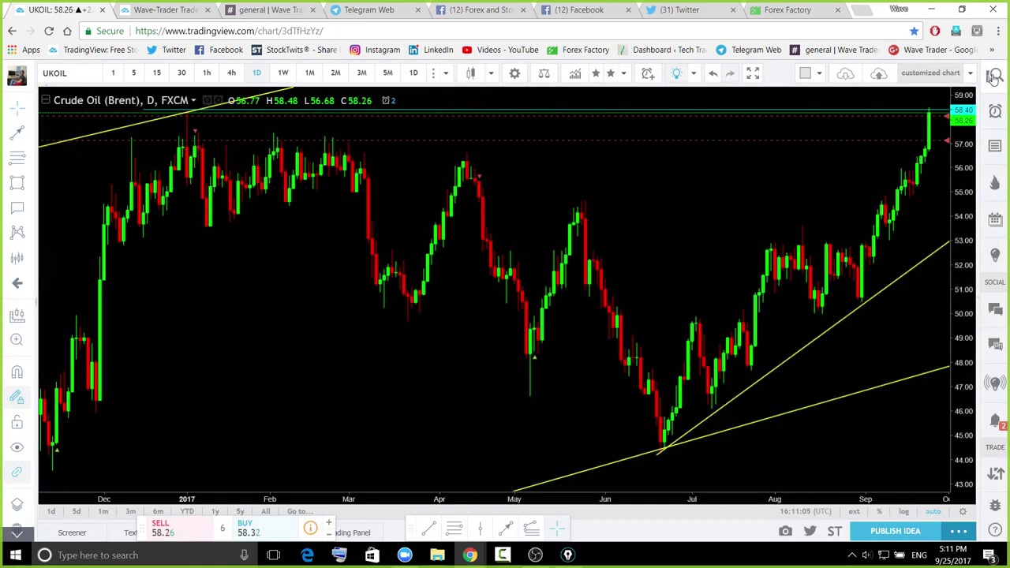
Open the USDZAR chart on the 4-hour timeframe and bring the projected drop to the lower channel line into view
{"action": "left_click", "coordinate": [873, 157]}
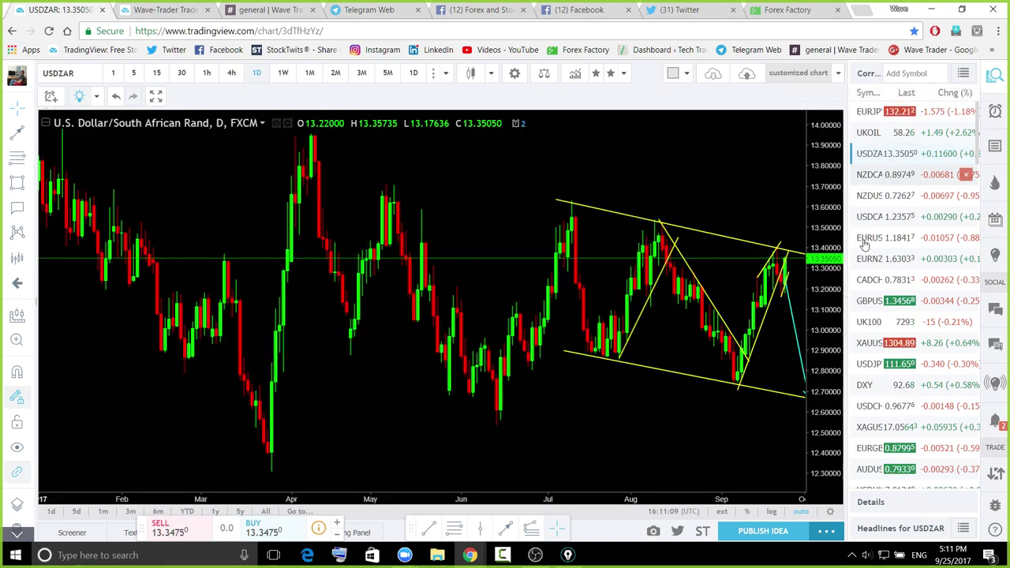
{"action": "left_click", "coordinate": [233, 73]}
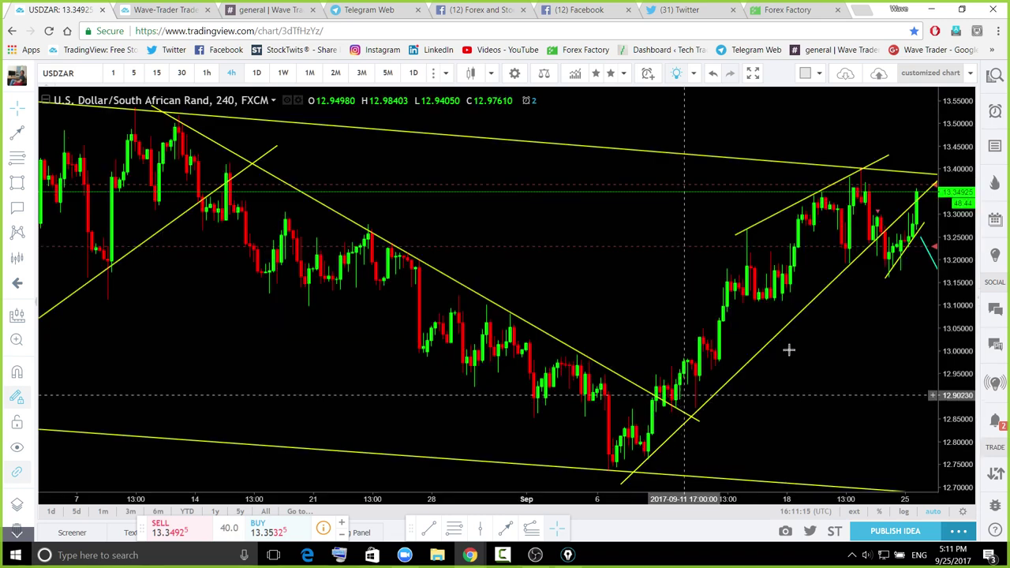
{"action": "scroll", "coordinate": [810, 337], "scroll_direction": "down", "scroll_amount": 1}
{"action": "left_click_drag", "start_coordinate": [946, 260], "coordinate": [940, 317]}
{"action": "left_click_drag", "start_coordinate": [738, 360], "coordinate": [506, 325]}
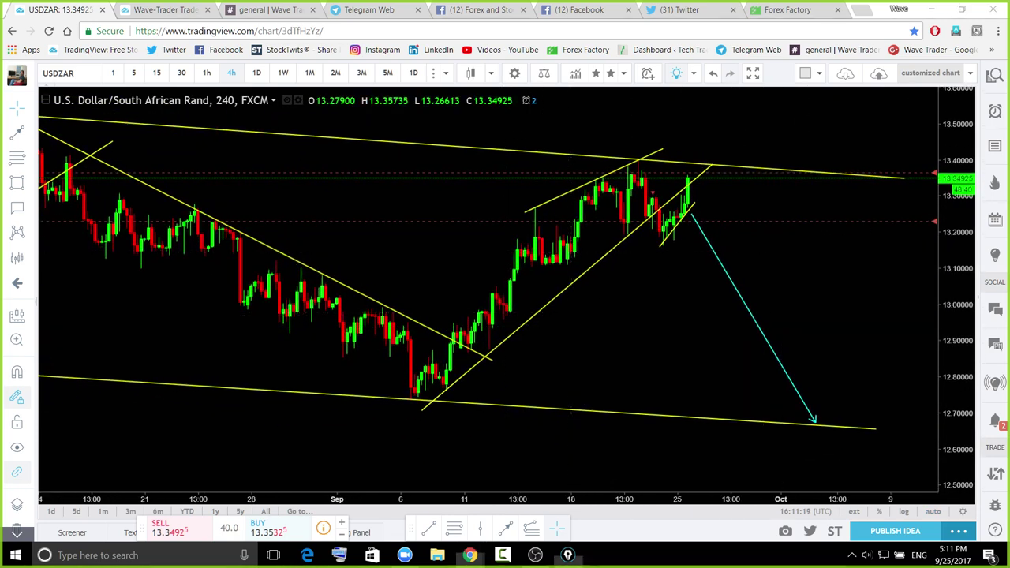
Sketch the fall to the lower channel line and circle the projected arrow, clear it, and draw a possible break above the upper line
{"action": "mouse_move", "coordinate": [687, 173]}
{"action": "left_mouse_down"}
{"action": "mouse_move", "coordinate": [790, 279]}
{"action": "mouse_move", "coordinate": [841, 430]}
{"action": "left_mouse_up"}
{"action": "mouse_move", "coordinate": [774, 188]}
{"action": "left_mouse_down"}
{"action": "mouse_move", "coordinate": [698, 198]}
{"action": "mouse_move", "coordinate": [851, 423]}
{"action": "mouse_move", "coordinate": [782, 174]}
{"action": "mouse_move", "coordinate": [763, 170]}
{"action": "left_mouse_up"}
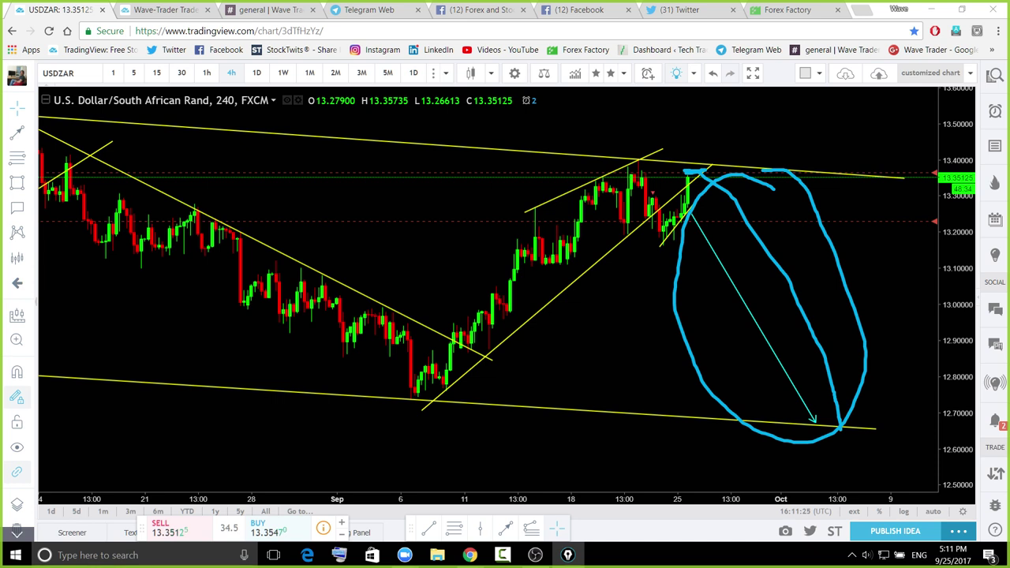
{"action": "key", "text": "ctrl+shift+7"}
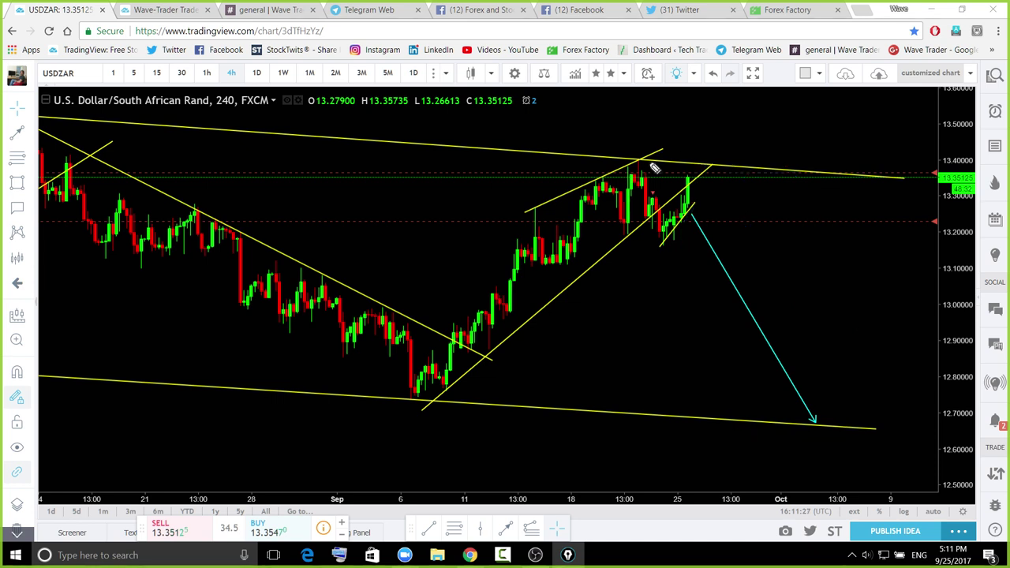
{"action": "left_click_drag", "start_coordinate": [629, 168], "coordinate": [701, 154]}
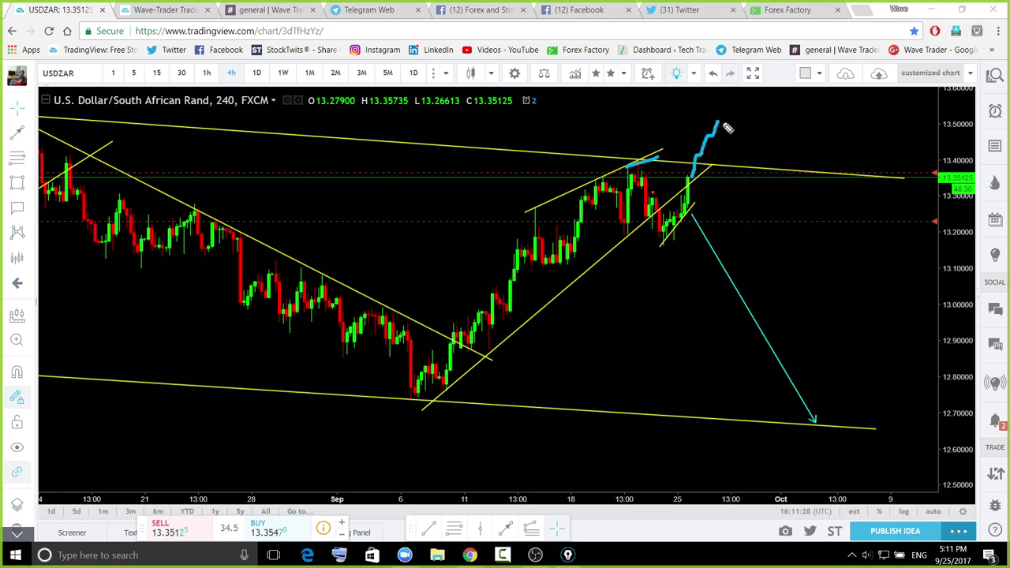
{"action": "left_click_drag", "start_coordinate": [739, 113], "coordinate": [736, 108]}
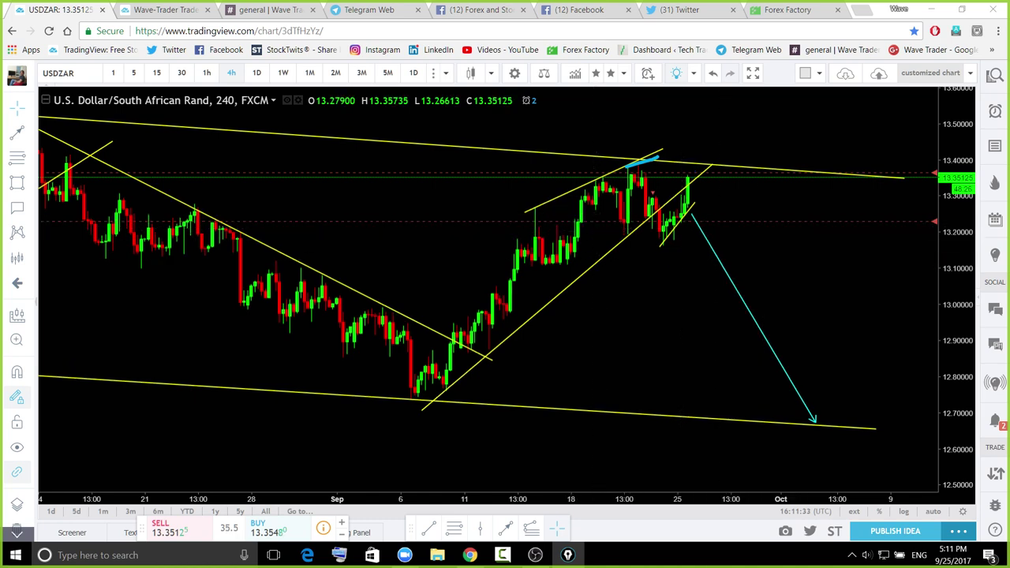
Show the whole USDZAR channel, mark the August highs and current peak, sketch the drop to the lower line, and clear the marks
{"action": "scroll", "coordinate": [708, 266], "scroll_direction": "down", "scroll_amount": 5}
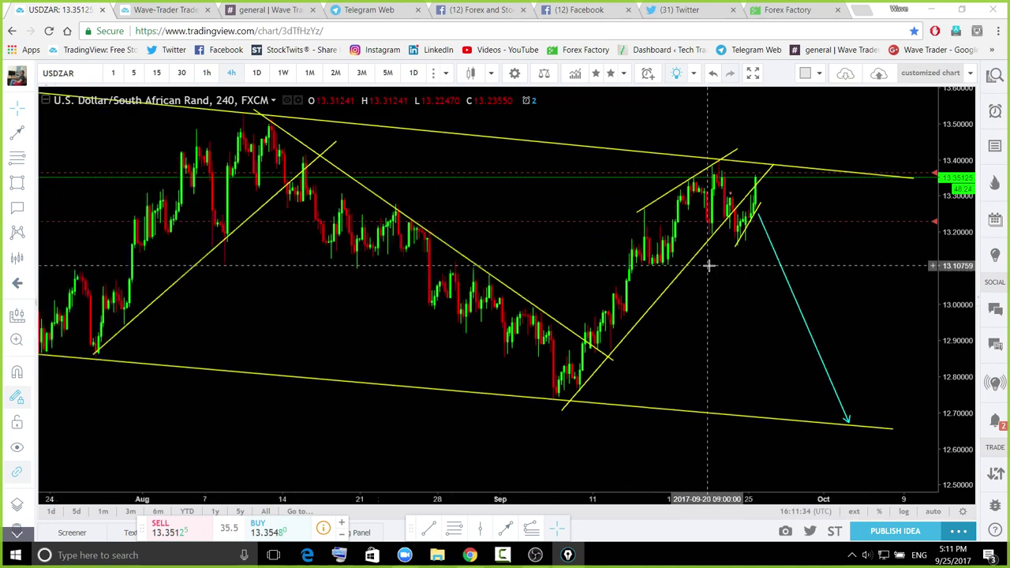
{"action": "left_click_drag", "start_coordinate": [955, 236], "coordinate": [891, 400]}
{"action": "left_click_drag", "start_coordinate": [751, 445], "coordinate": [732, 449]}
{"action": "key", "text": "ctrl+shift+3"}
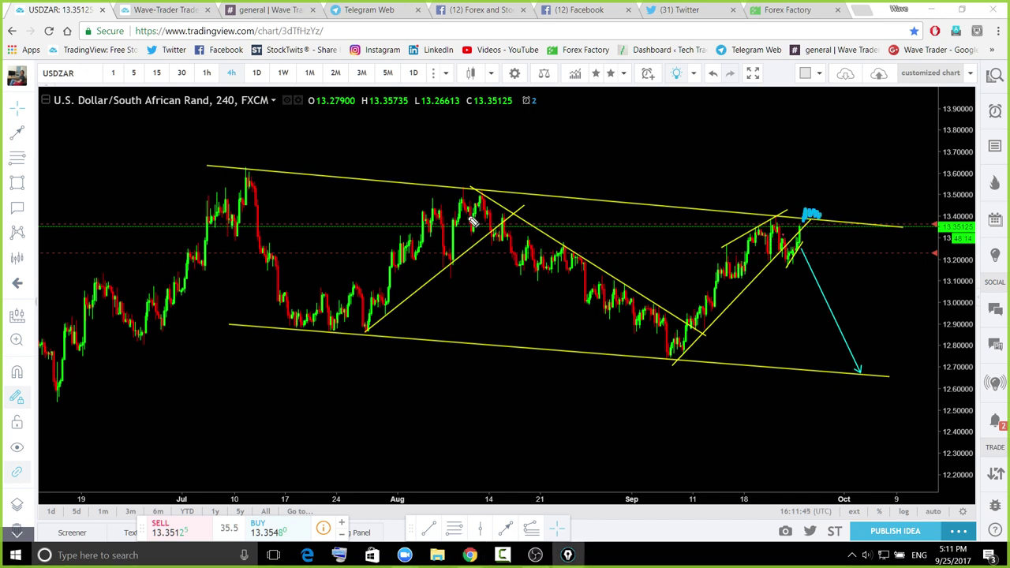
{"action": "mouse_move", "coordinate": [447, 202]}
{"action": "left_mouse_down"}
{"action": "mouse_move", "coordinate": [478, 194]}
{"action": "mouse_move", "coordinate": [467, 206]}
{"action": "mouse_move", "coordinate": [493, 188]}
{"action": "left_mouse_up"}
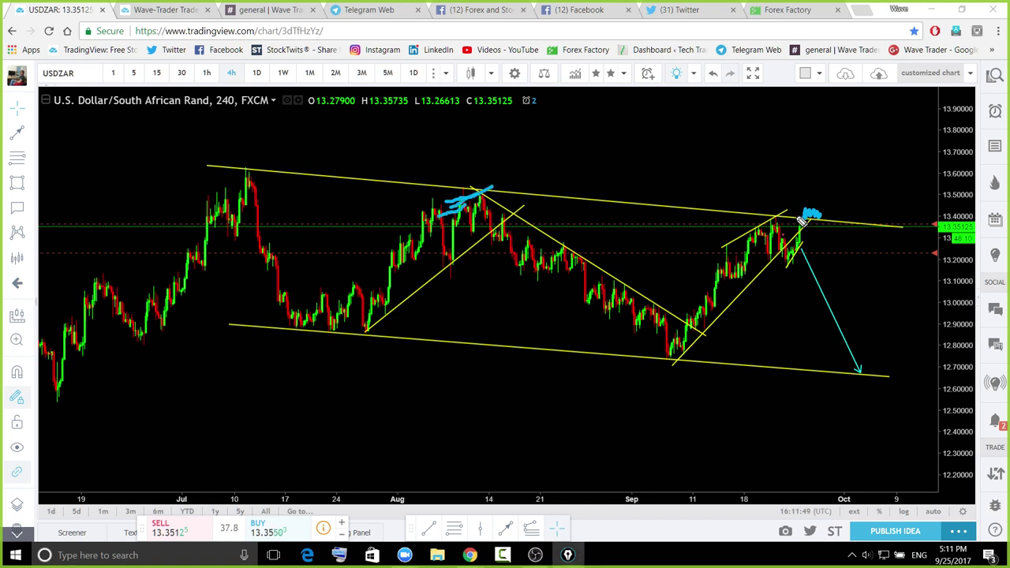
{"action": "mouse_move", "coordinate": [801, 221]}
{"action": "left_mouse_down"}
{"action": "mouse_move", "coordinate": [814, 209]}
{"action": "mouse_move", "coordinate": [799, 222]}
{"action": "mouse_move", "coordinate": [848, 276]}
{"action": "mouse_move", "coordinate": [893, 371]}
{"action": "left_mouse_up"}
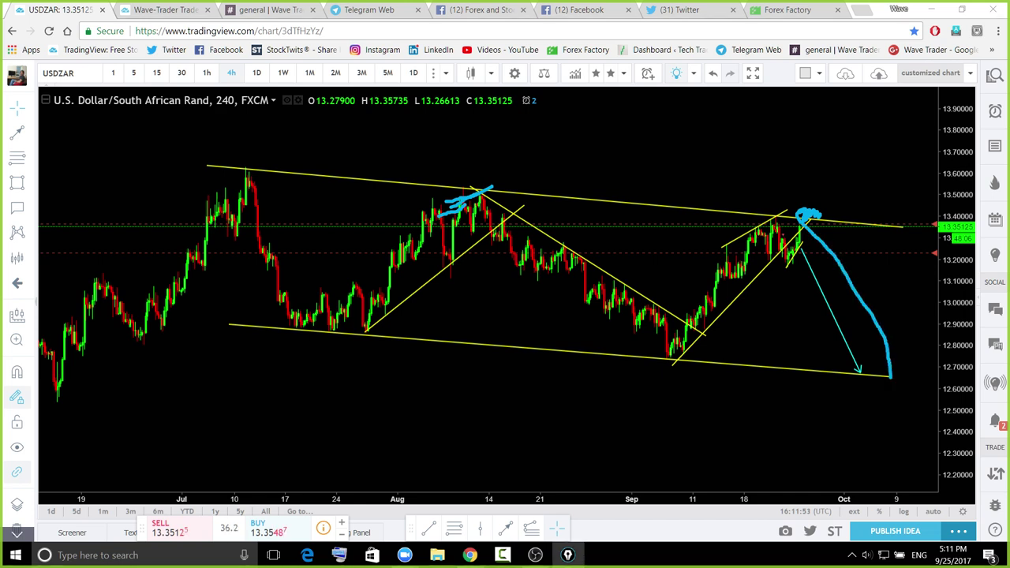
{"action": "key", "text": "ctrl+shift+7"}
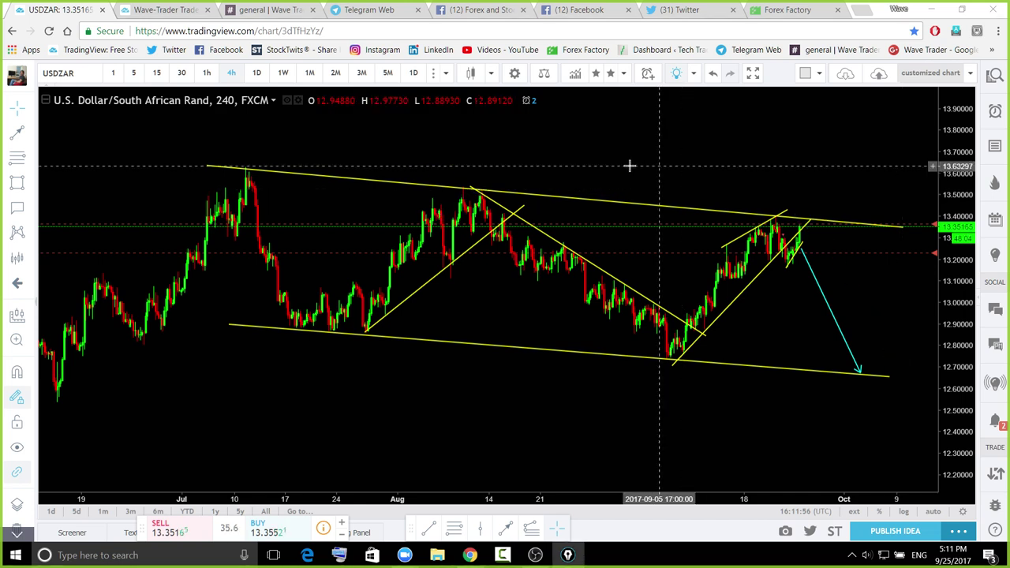
Switch to Telegram Web and open the September 21 USDZAR snapshot posted in the Wave Trader channel
{"action": "left_click", "coordinate": [376, 15]}
{"action": "left_click", "coordinate": [376, 11]}
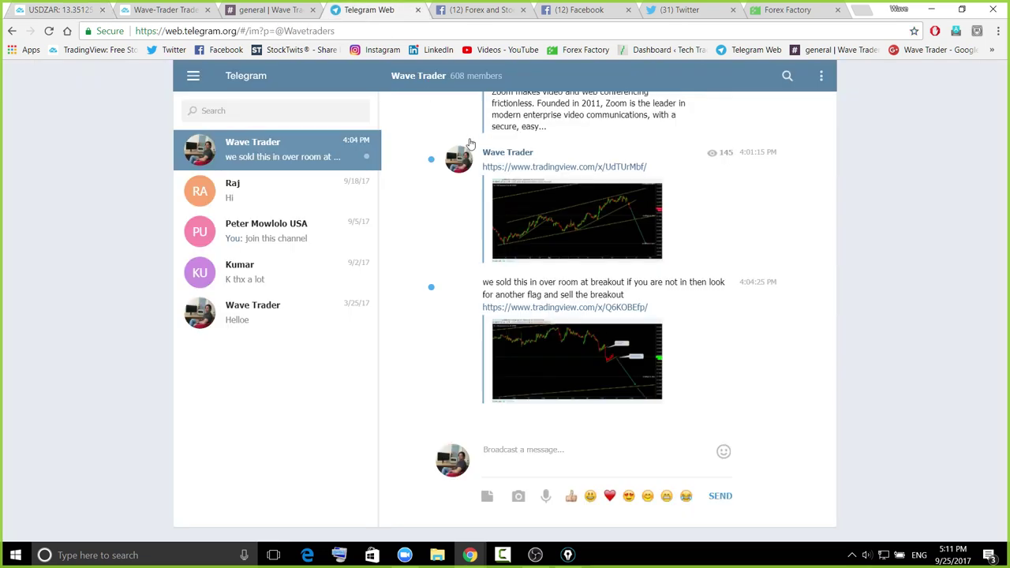
{"action": "scroll", "coordinate": [632, 307], "scroll_direction": "up", "scroll_amount": 10}
{"action": "scroll", "coordinate": [631, 306], "scroll_direction": "up", "scroll_amount": 15}
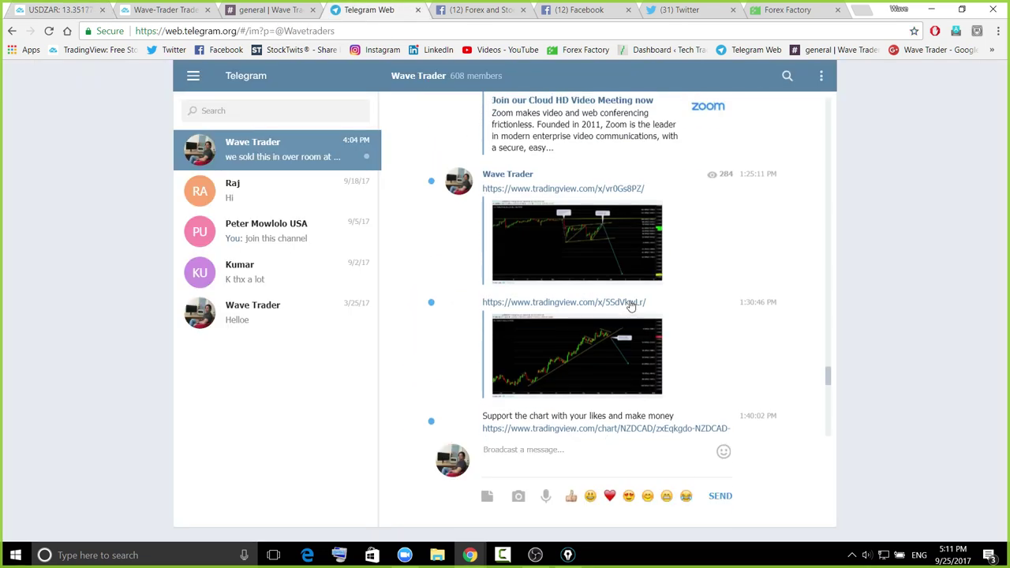
{"action": "scroll", "coordinate": [631, 307], "scroll_direction": "up", "scroll_amount": 10}
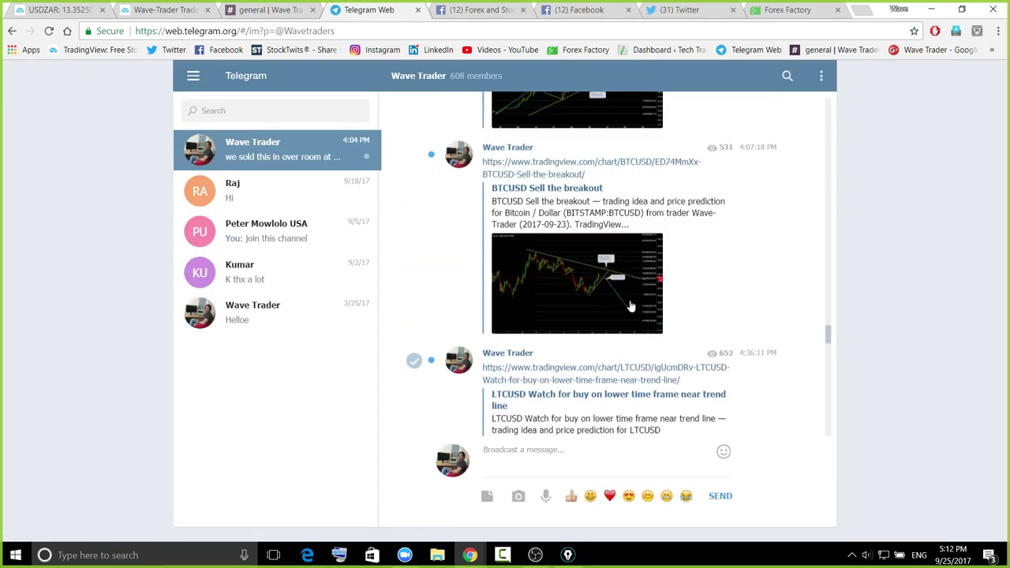
{"action": "left_click", "coordinate": [620, 324]}
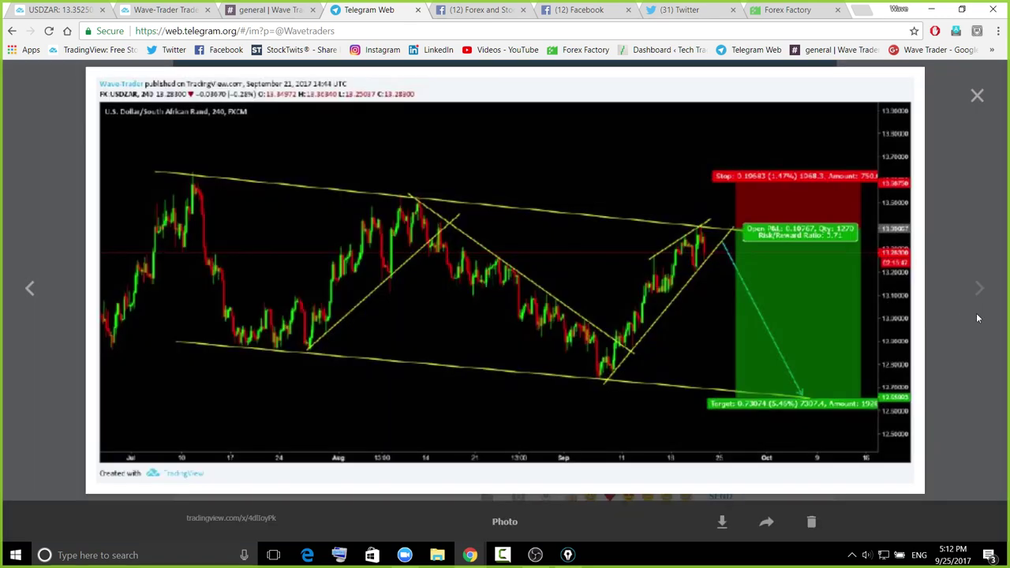
Mark the short entry zone and August high on the snapshot, circle the projected drop, and close the snapshot
{"action": "left_click", "coordinate": [568, 555]}
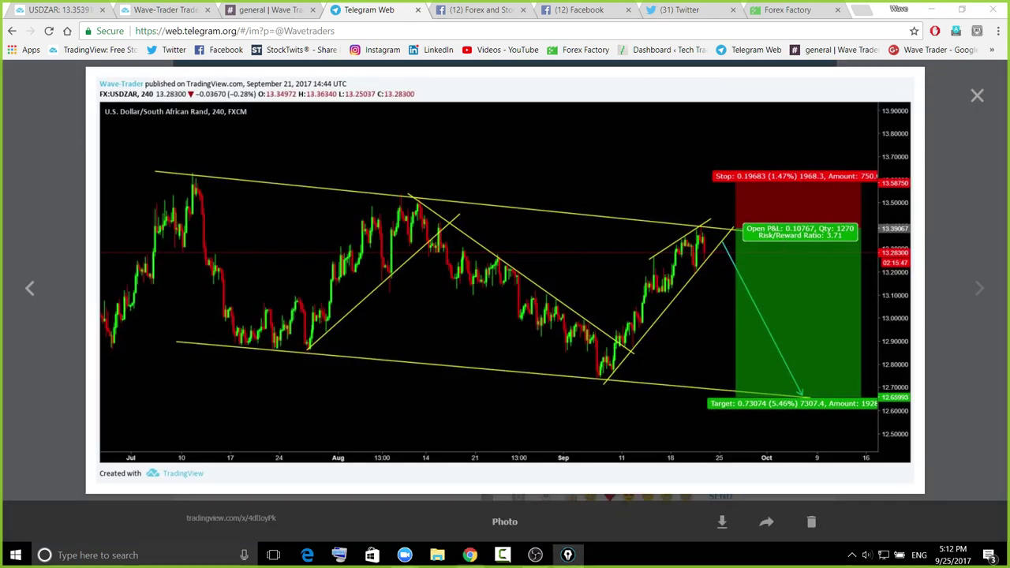
{"action": "mouse_move", "coordinate": [722, 232]}
{"action": "left_mouse_down"}
{"action": "mouse_move", "coordinate": [714, 256]}
{"action": "mouse_move", "coordinate": [731, 248]}
{"action": "left_mouse_up"}
{"action": "mouse_move", "coordinate": [710, 249]}
{"action": "left_mouse_down"}
{"action": "mouse_move", "coordinate": [728, 216]}
{"action": "mouse_move", "coordinate": [725, 229]}
{"action": "mouse_move", "coordinate": [749, 230]}
{"action": "left_mouse_up"}
{"action": "left_click_drag", "start_coordinate": [431, 194], "coordinate": [416, 197]}
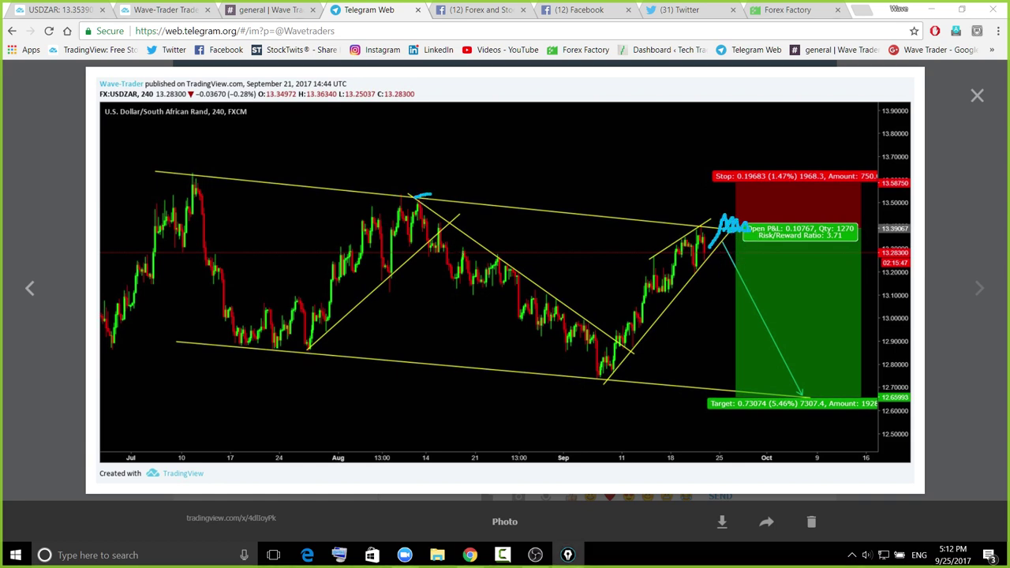
{"action": "mouse_move", "coordinate": [790, 246]}
{"action": "left_mouse_down"}
{"action": "mouse_move", "coordinate": [711, 296]}
{"action": "mouse_move", "coordinate": [813, 316]}
{"action": "mouse_move", "coordinate": [766, 263]}
{"action": "left_mouse_up"}
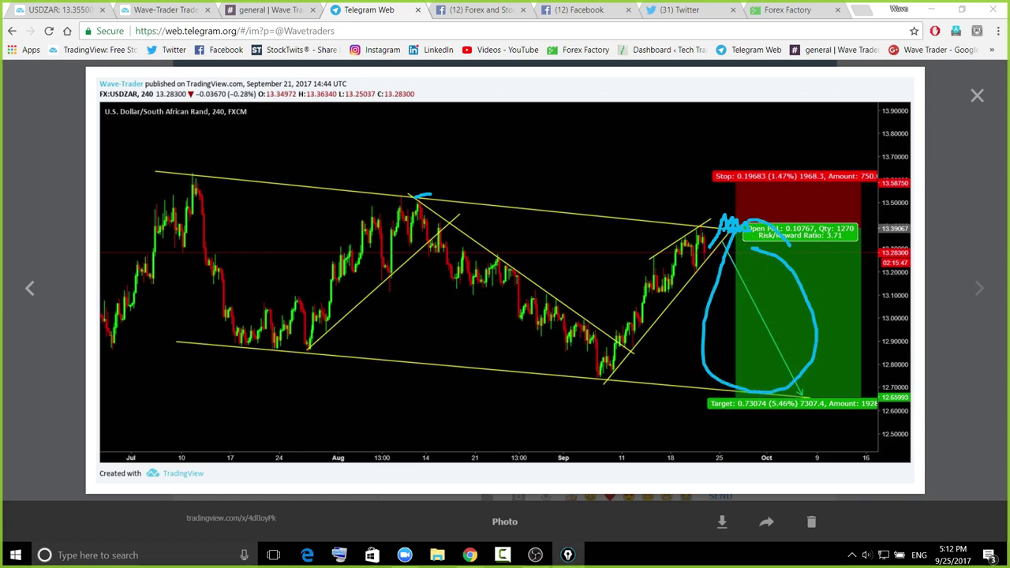
{"action": "key", "text": "ctrl+shift+7"}
{"action": "left_click", "coordinate": [972, 96]}
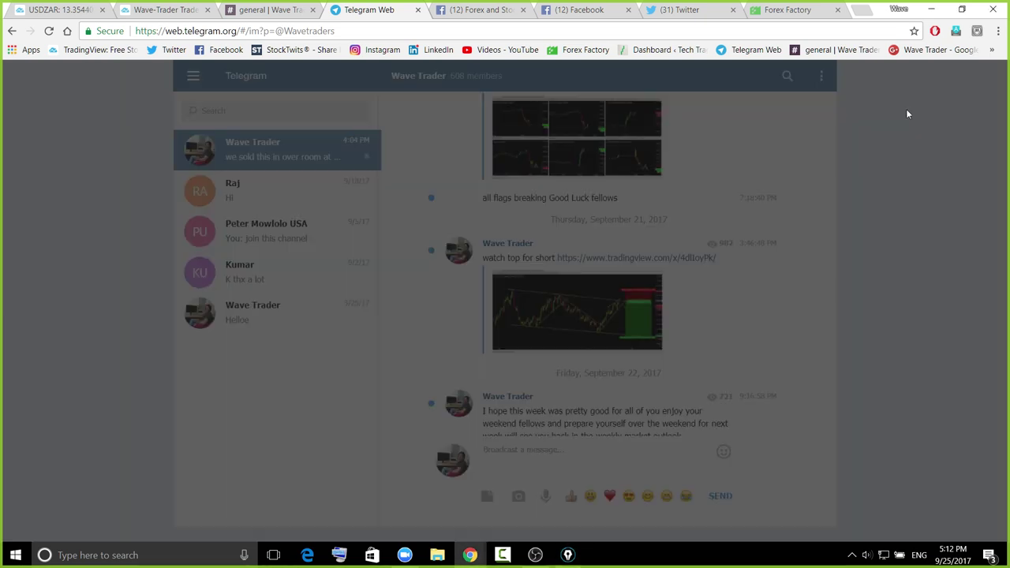
Return to the TradingView chart and open NZDCAD on the 4-hour timeframe with its full descending channel in view
{"action": "key", "text": "ctrl+1"}
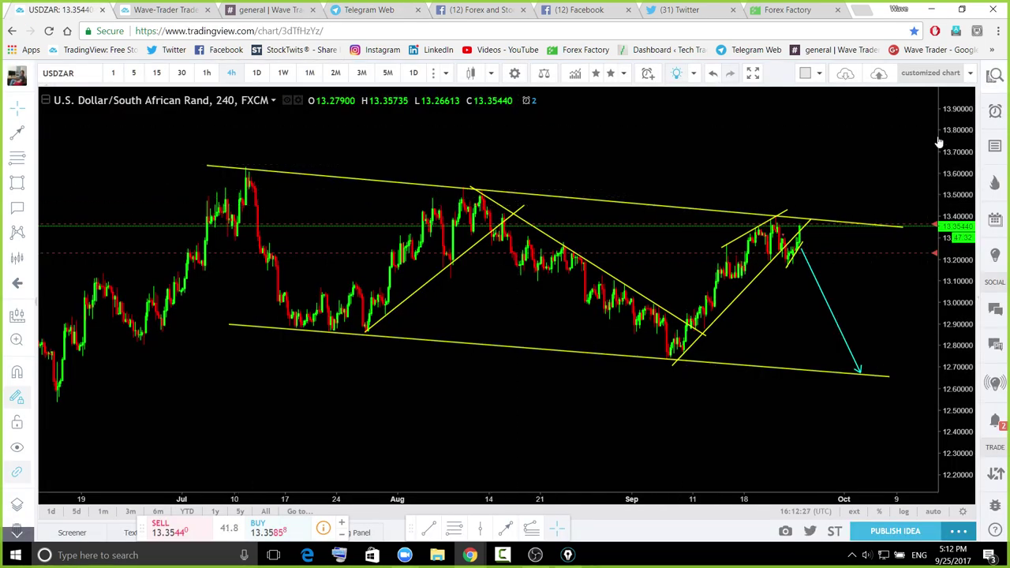
{"action": "left_click", "coordinate": [877, 182]}
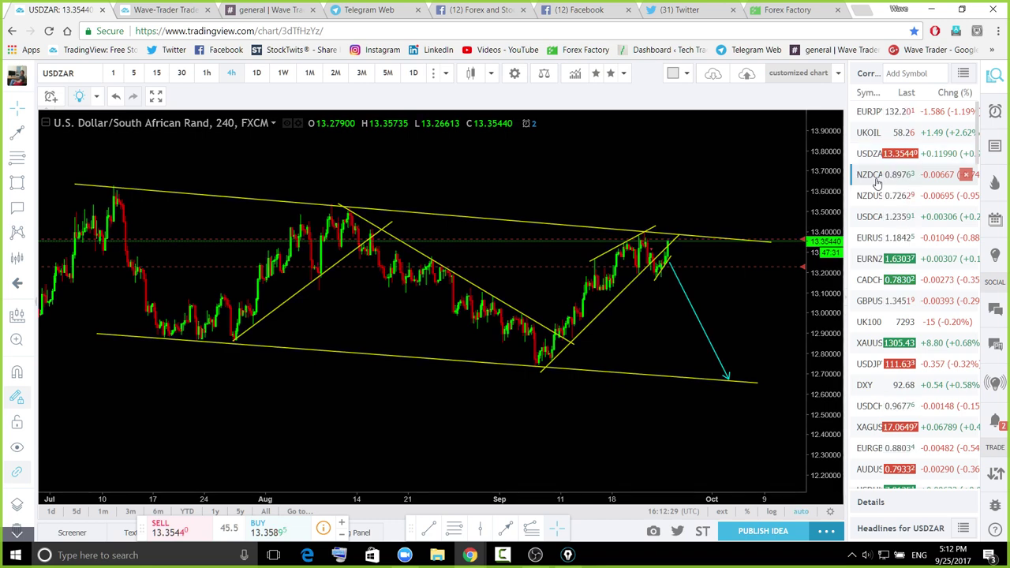
{"action": "left_click", "coordinate": [876, 181]}
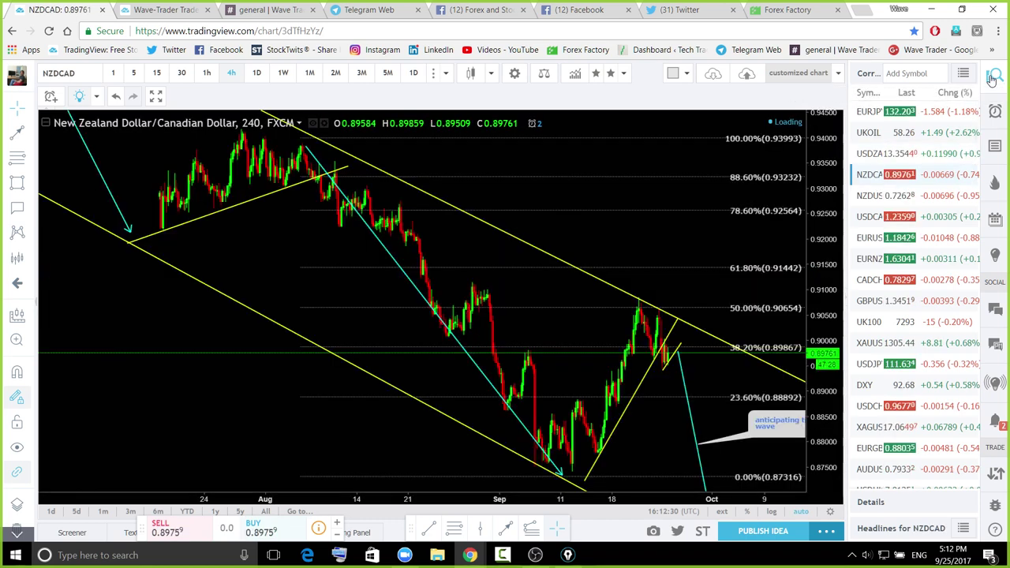
{"action": "left_click", "coordinate": [843, 285]}
{"action": "scroll", "coordinate": [844, 283], "scroll_direction": "down", "scroll_amount": 2}
{"action": "left_click_drag", "start_coordinate": [965, 265], "coordinate": [958, 359]}
{"action": "left_click_drag", "start_coordinate": [799, 406], "coordinate": [673, 385]}
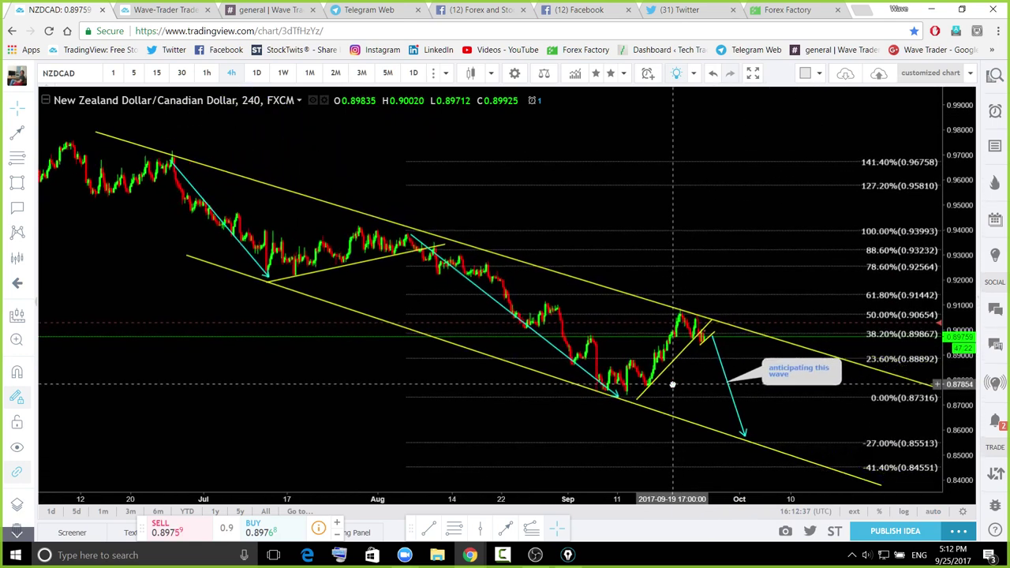
Mark the September rally up to the 50% retracement near the upper channel line, and clear the marks
{"action": "left_click", "coordinate": [568, 555]}
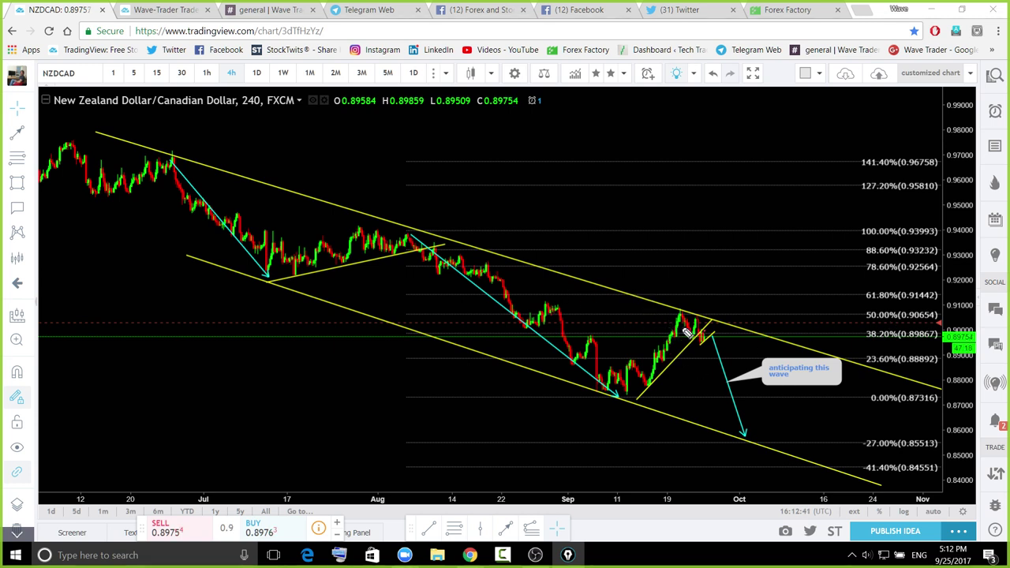
{"action": "left_click_drag", "start_coordinate": [679, 323], "coordinate": [693, 320]}
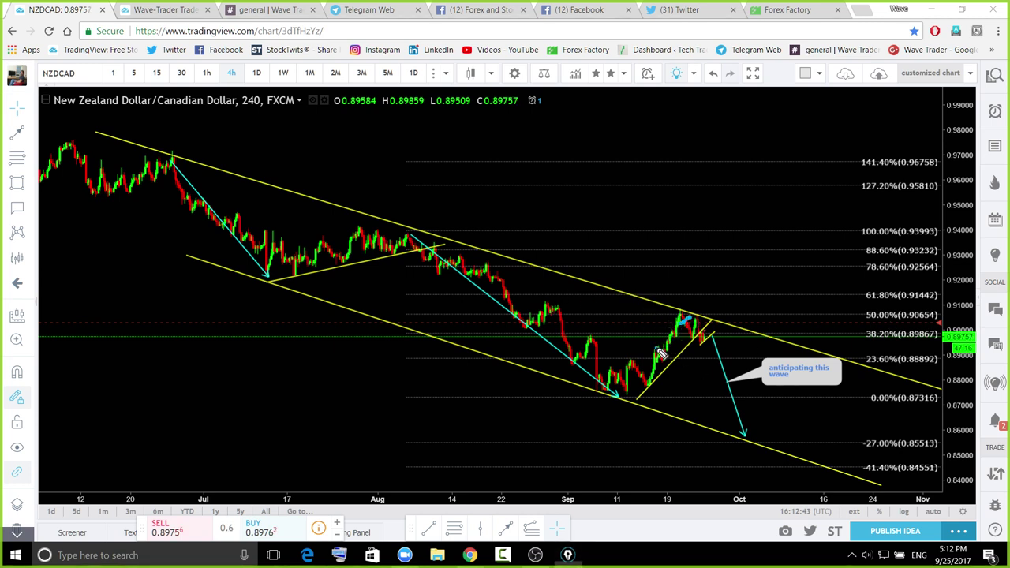
{"action": "mouse_move", "coordinate": [657, 349]}
{"action": "left_mouse_down"}
{"action": "mouse_move", "coordinate": [668, 363]}
{"action": "mouse_move", "coordinate": [683, 321]}
{"action": "left_mouse_up"}
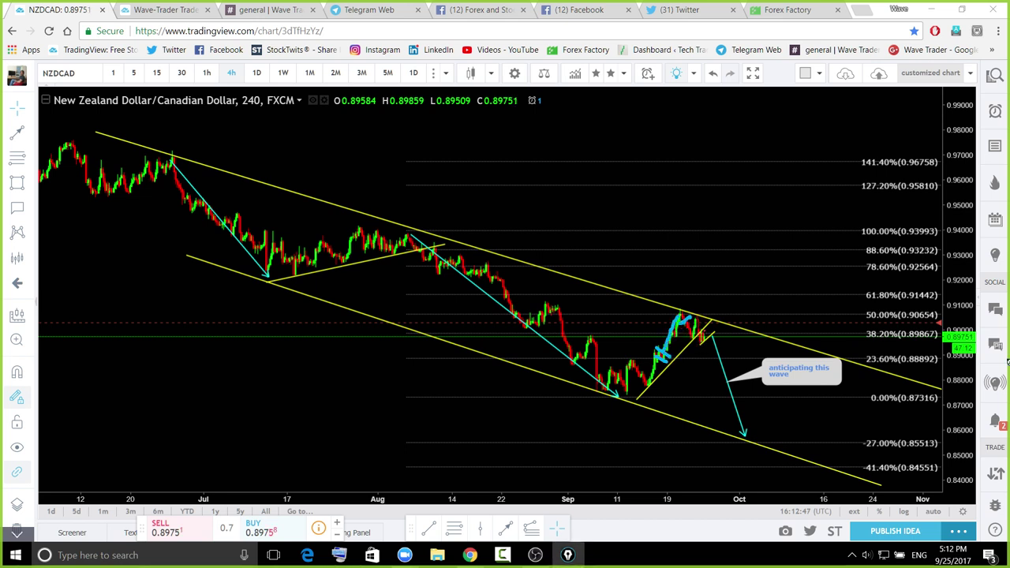
{"action": "key", "text": "ctrl+shift+6"}
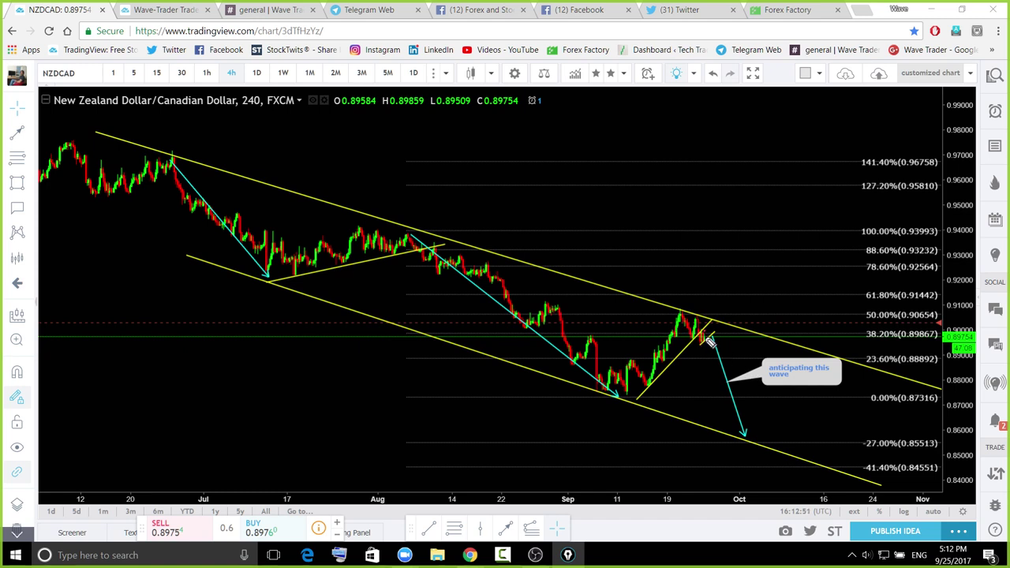
Sketch NZDCAD's drop to the lower channel line, replace it with marks on the small flag, September low and anticipated wave, and clear them
{"action": "left_click_drag", "start_coordinate": [711, 340], "coordinate": [739, 366]}
{"action": "left_click_drag", "start_coordinate": [790, 447], "coordinate": [788, 447]}
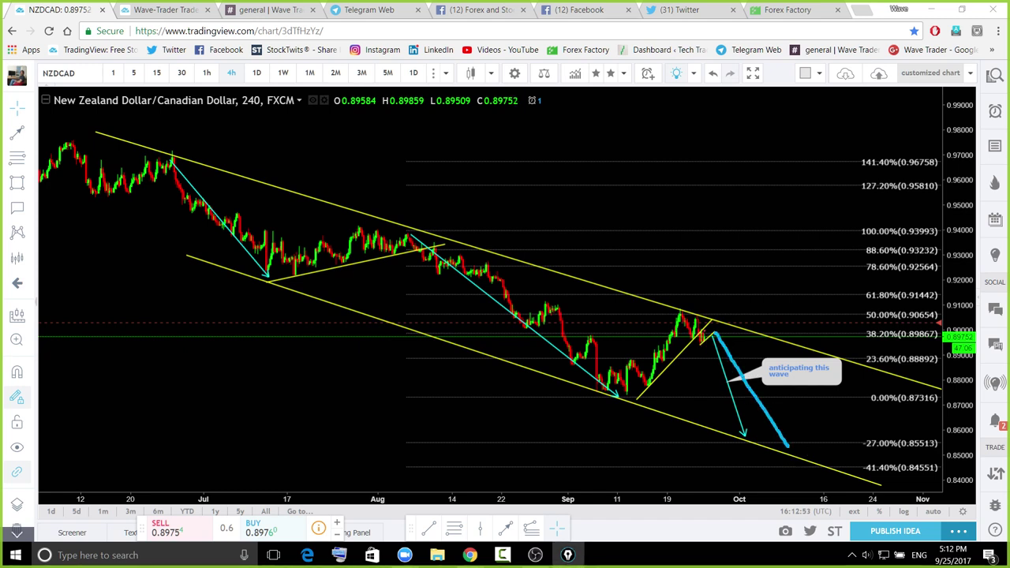
{"action": "key", "text": "ctrl+z"}
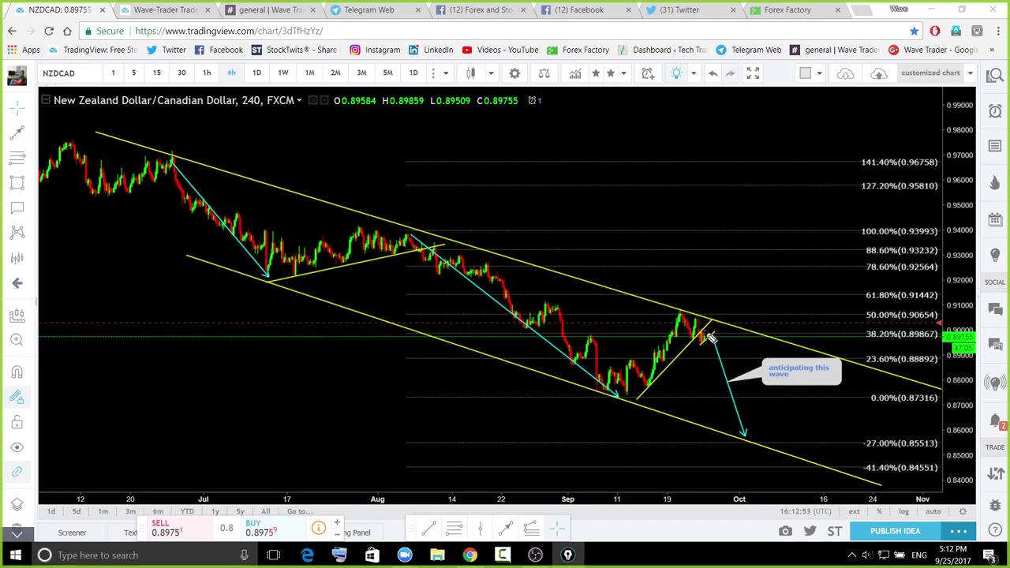
{"action": "mouse_move", "coordinate": [700, 339]}
{"action": "left_mouse_down"}
{"action": "mouse_move", "coordinate": [719, 332]}
{"action": "mouse_move", "coordinate": [723, 342]}
{"action": "left_mouse_up"}
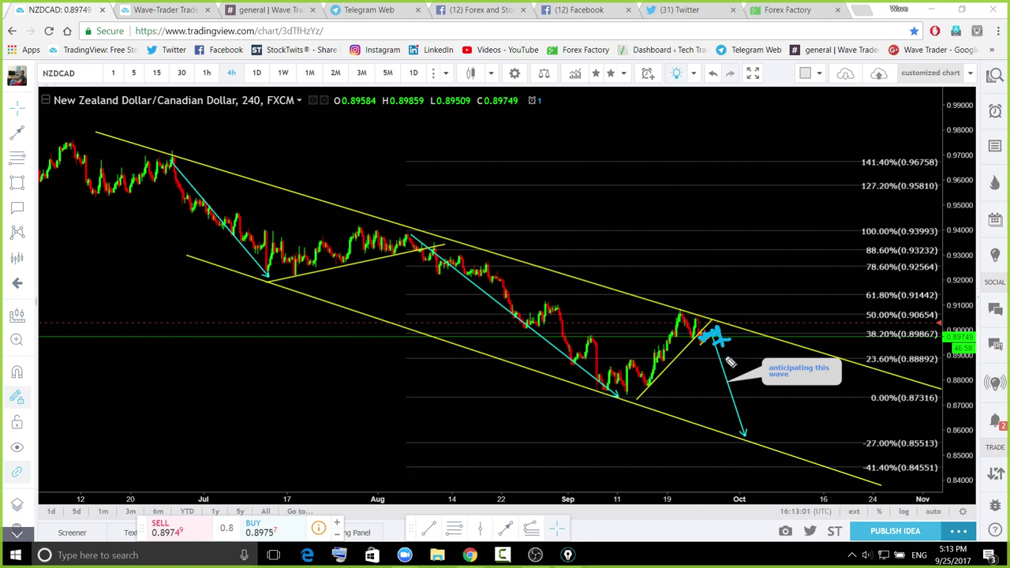
{"action": "left_click_drag", "start_coordinate": [774, 389], "coordinate": [734, 347]}
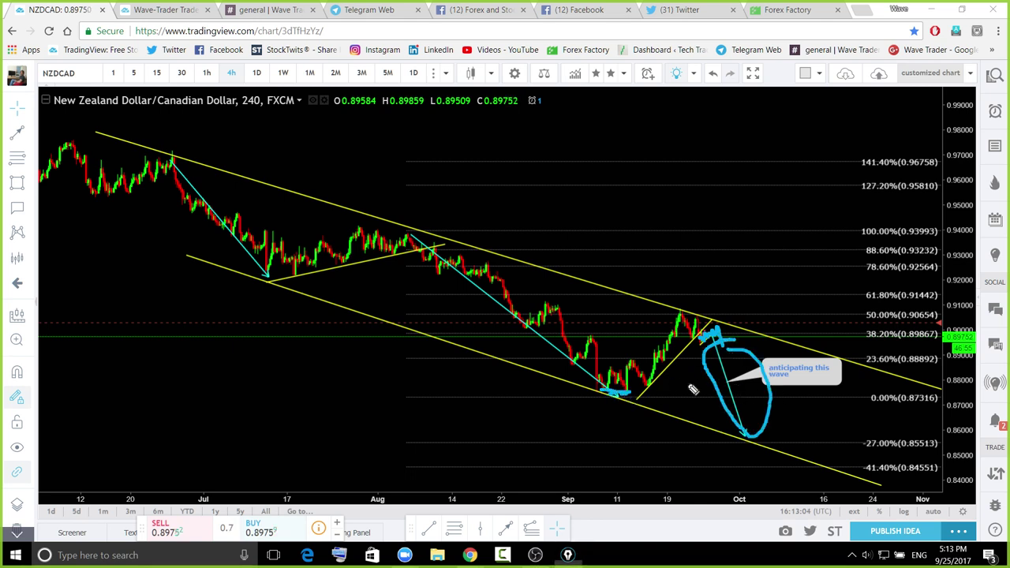
{"action": "key", "text": "Escape"}
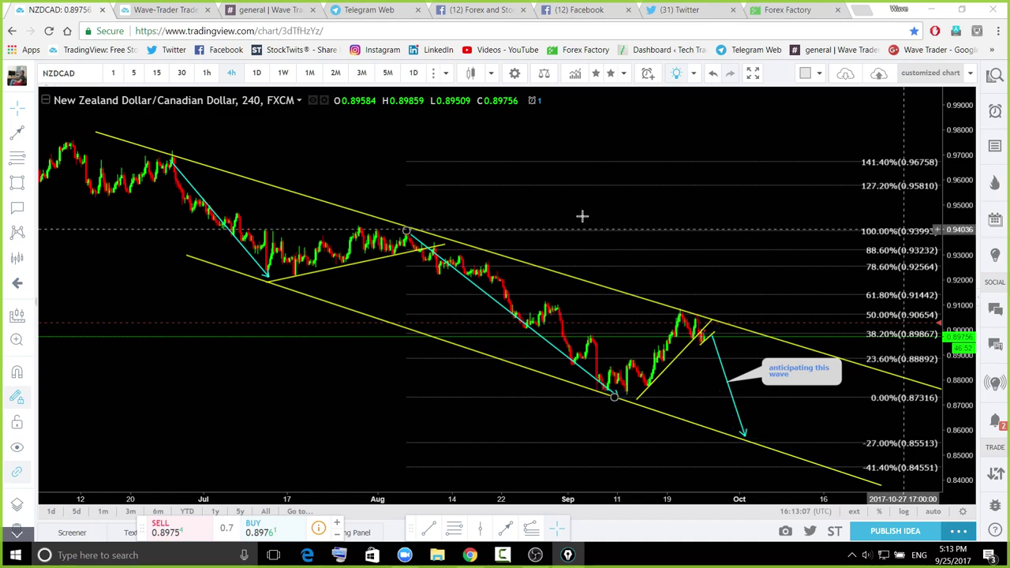
Switch NZDCAD to the 1-hour timeframe and reset the chart view to the recent price action
{"action": "left_click", "coordinate": [207, 73]}
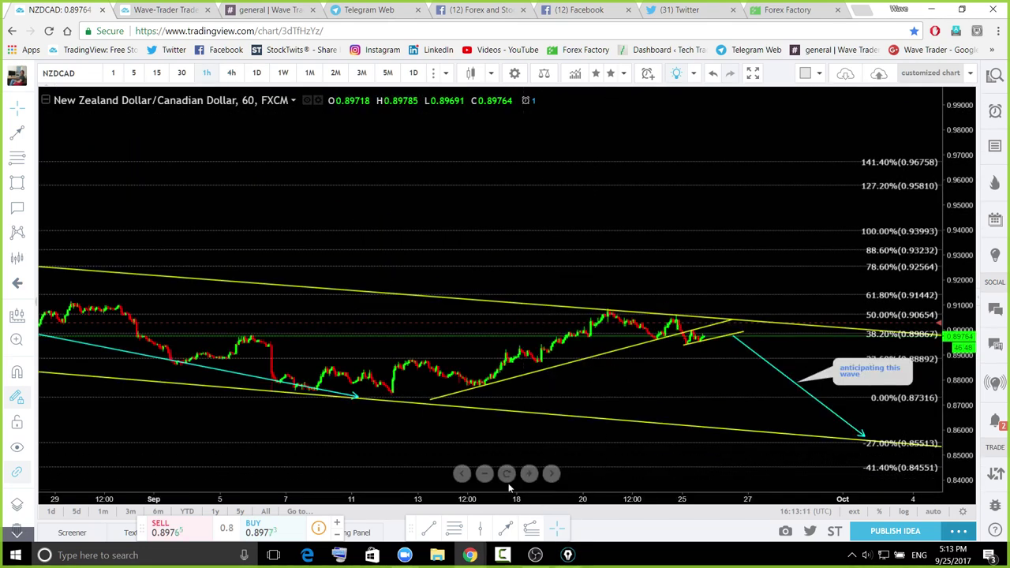
{"action": "left_click", "coordinate": [507, 478]}
{"action": "scroll", "coordinate": [914, 270], "scroll_direction": "down", "scroll_amount": 5}
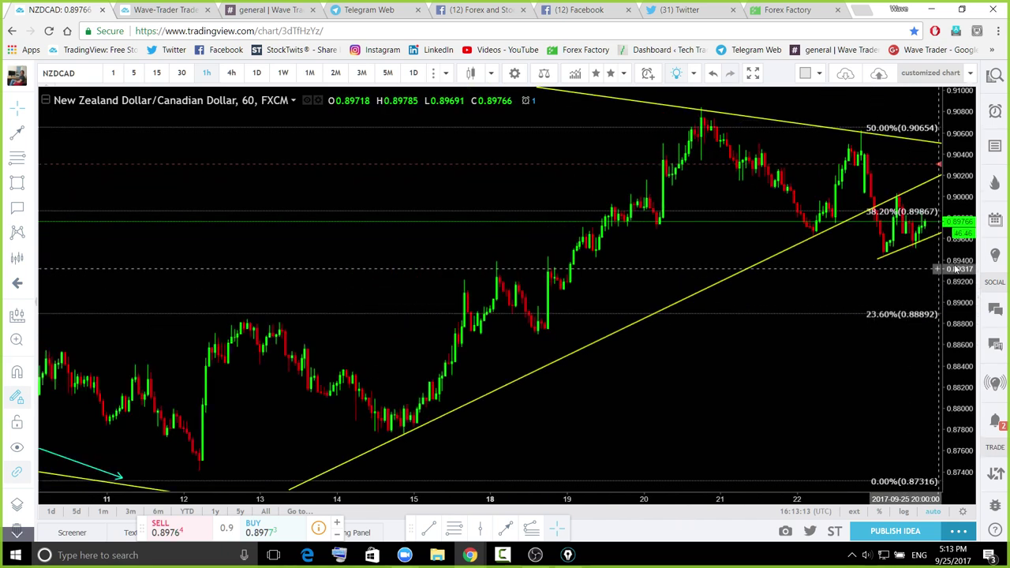
Sketch NZDCAD's zigzag rise between the two short rising lines of the small flag toward the upper channel line on the 1-hour chart
{"action": "scroll", "coordinate": [960, 264], "scroll_direction": "down", "scroll_amount": 5}
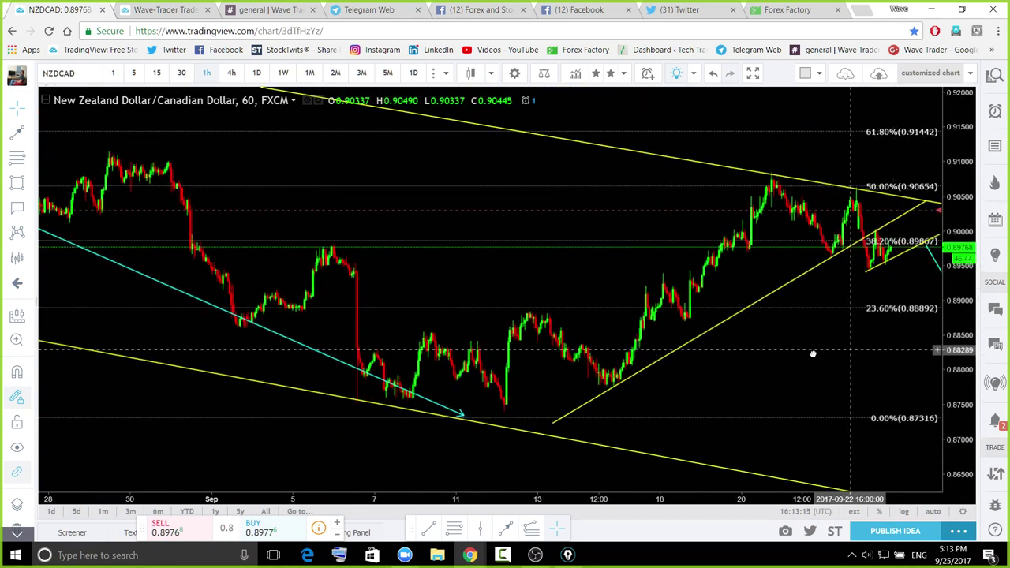
{"action": "left_click_drag", "start_coordinate": [630, 346], "coordinate": [751, 337]}
{"action": "key", "text": "ctrl+shift+3"}
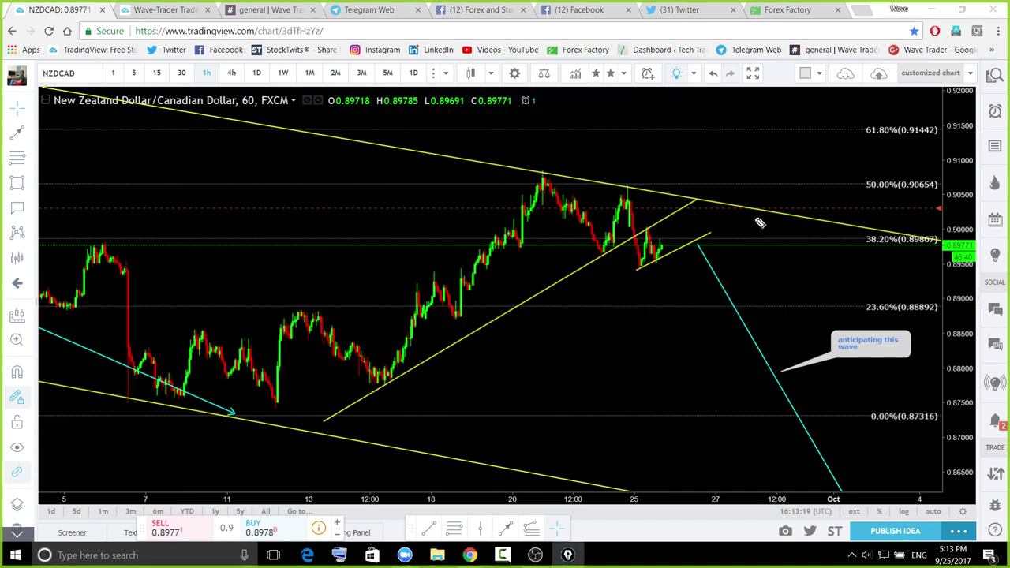
{"action": "left_click_drag", "start_coordinate": [658, 262], "coordinate": [665, 217]}
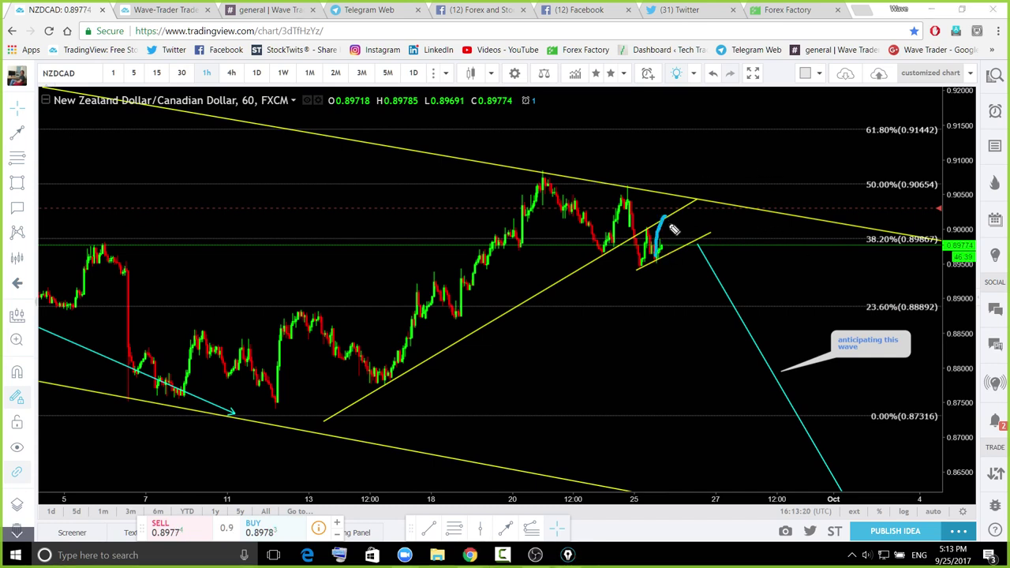
{"action": "mouse_move", "coordinate": [680, 251]}
{"action": "left_mouse_down"}
{"action": "mouse_move", "coordinate": [683, 210]}
{"action": "mouse_move", "coordinate": [692, 238]}
{"action": "mouse_move", "coordinate": [685, 207]}
{"action": "mouse_move", "coordinate": [649, 266]}
{"action": "mouse_move", "coordinate": [695, 210]}
{"action": "left_mouse_up"}
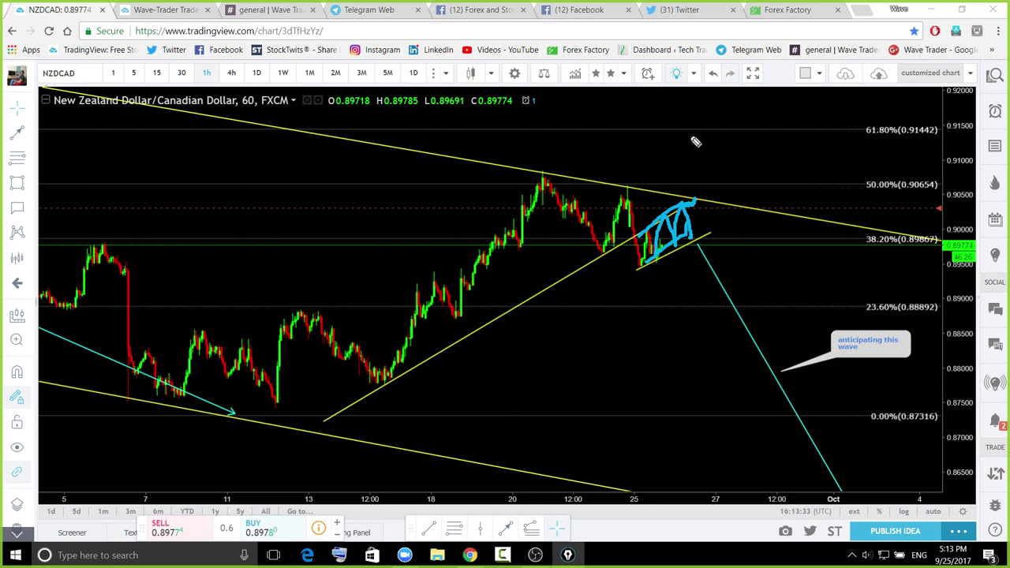
Mark the 61.8% level, circle the flag's top at the upper channel line, sketch the drop through the flag's lower line, and clear all marks
{"action": "left_click_drag", "start_coordinate": [692, 137], "coordinate": [708, 136]}
{"action": "mouse_move", "coordinate": [698, 192]}
{"action": "left_mouse_down"}
{"action": "mouse_move", "coordinate": [699, 208]}
{"action": "mouse_move", "coordinate": [695, 192]}
{"action": "left_mouse_up"}
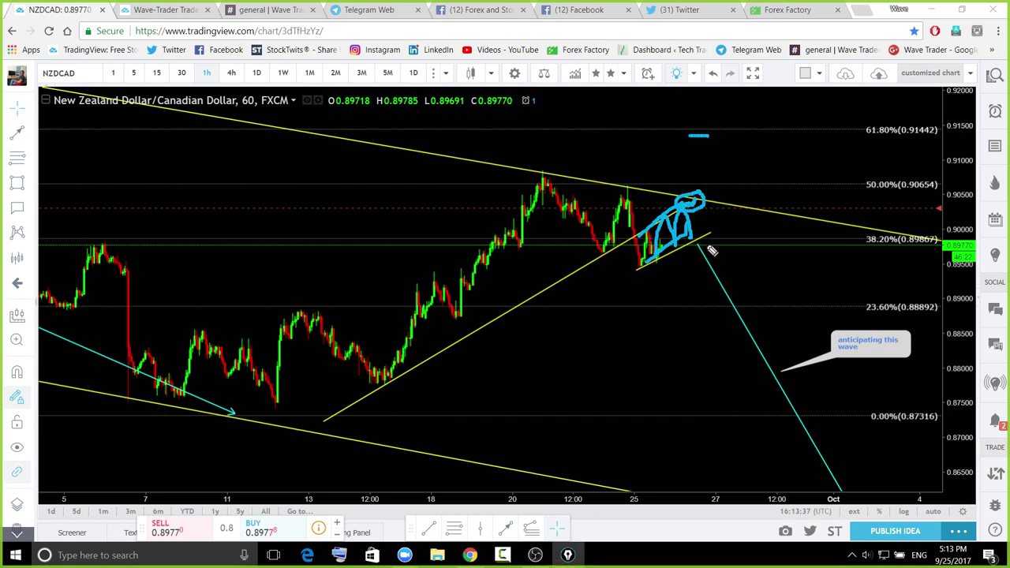
{"action": "mouse_move", "coordinate": [701, 207]}
{"action": "left_mouse_down"}
{"action": "mouse_move", "coordinate": [716, 237]}
{"action": "mouse_move", "coordinate": [733, 214]}
{"action": "mouse_move", "coordinate": [717, 254]}
{"action": "left_mouse_up"}
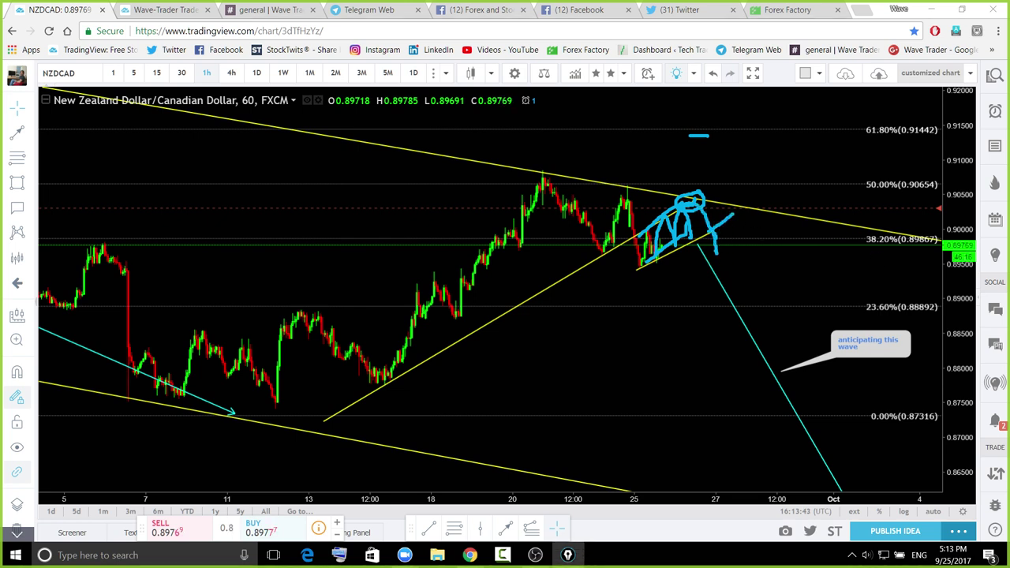
{"action": "key", "text": "ctrl+shift+7"}
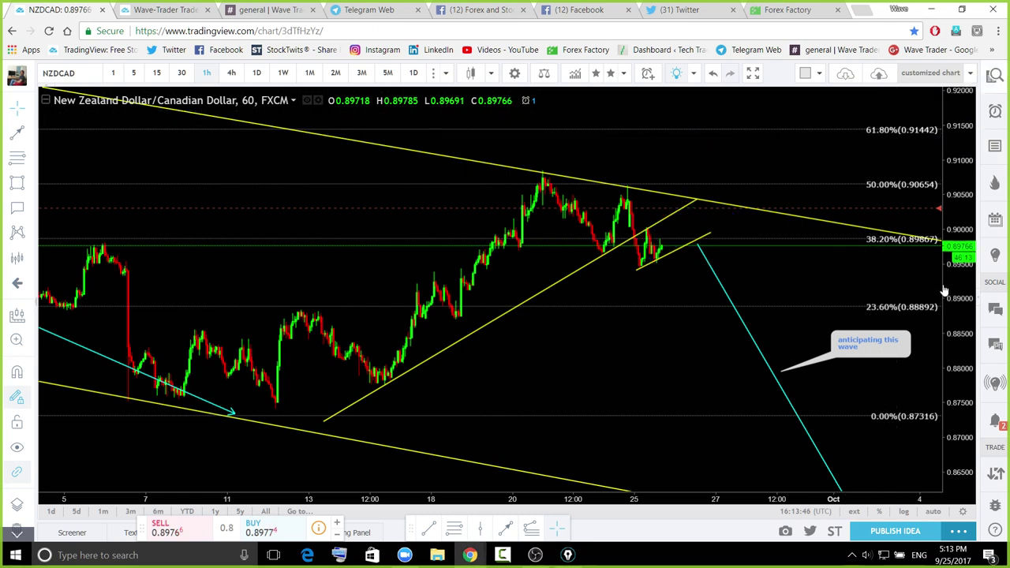
Open NZDUSD from the watchlist on the daily timeframe and reset the chart view
{"action": "left_click", "coordinate": [994, 75]}
{"action": "left_click", "coordinate": [875, 196]}
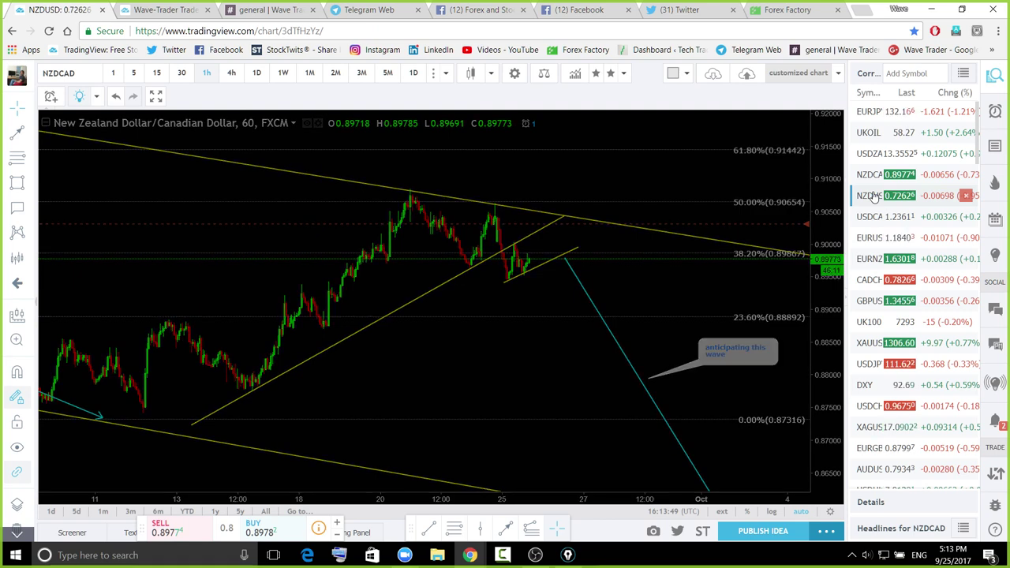
{"action": "left_click", "coordinate": [991, 84]}
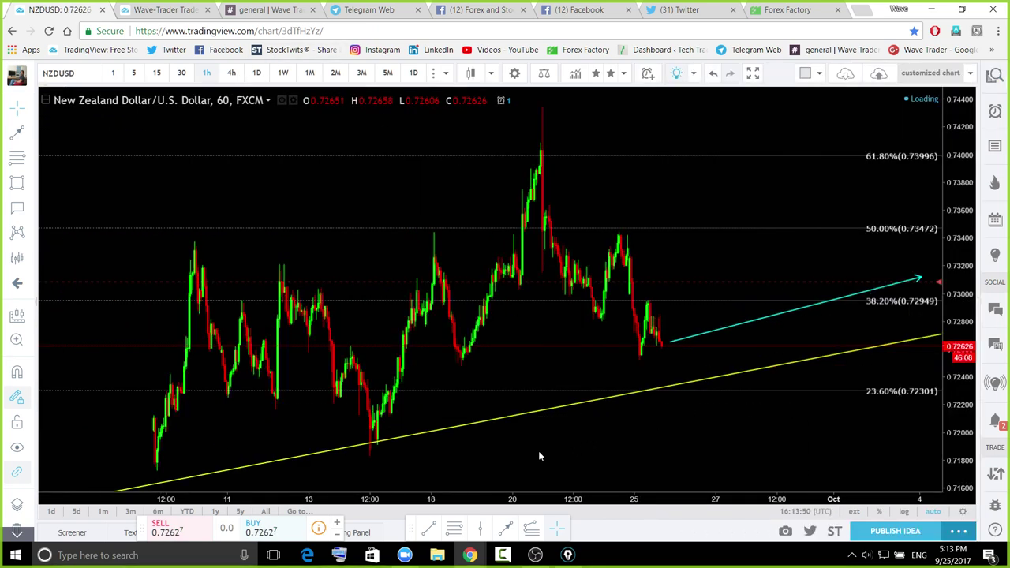
{"action": "type", "text": "1D"}
{"action": "key", "text": "Return"}
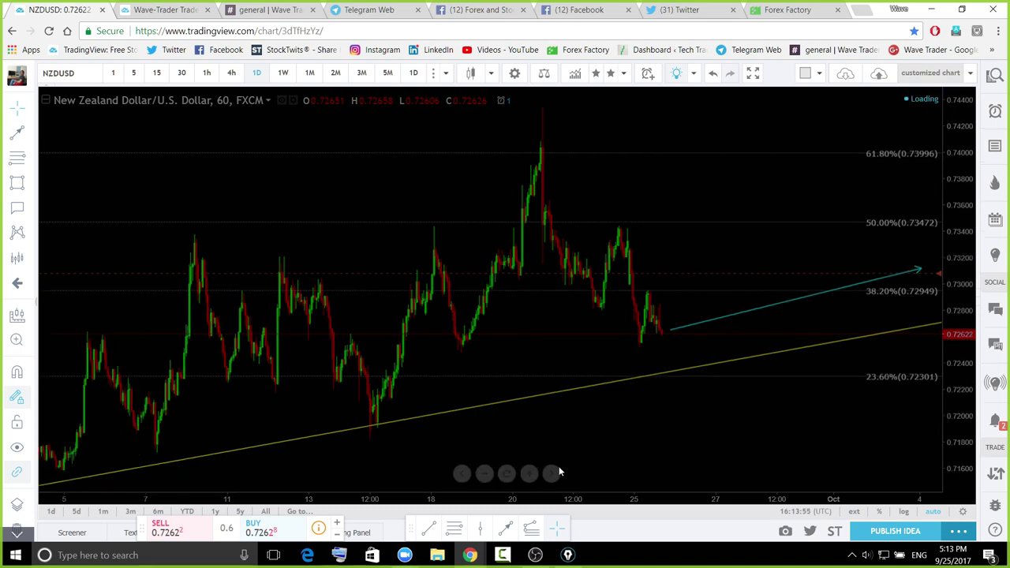
{"action": "left_click", "coordinate": [508, 474]}
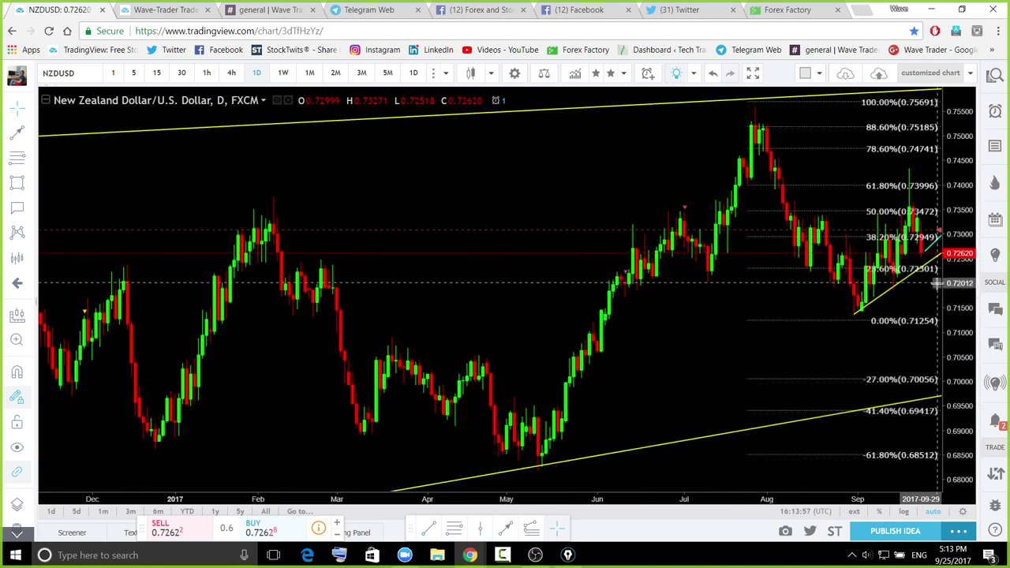
Mark NZDUSD's 50% retracement, trace the rising line from the September low, sketch a break below it, and clear the marks
{"action": "scroll", "coordinate": [937, 282], "scroll_direction": "up", "scroll_amount": 3}
{"action": "left_click_drag", "start_coordinate": [813, 365], "coordinate": [615, 365]}
{"action": "scroll", "coordinate": [932, 312], "scroll_direction": "down", "scroll_amount": 2}
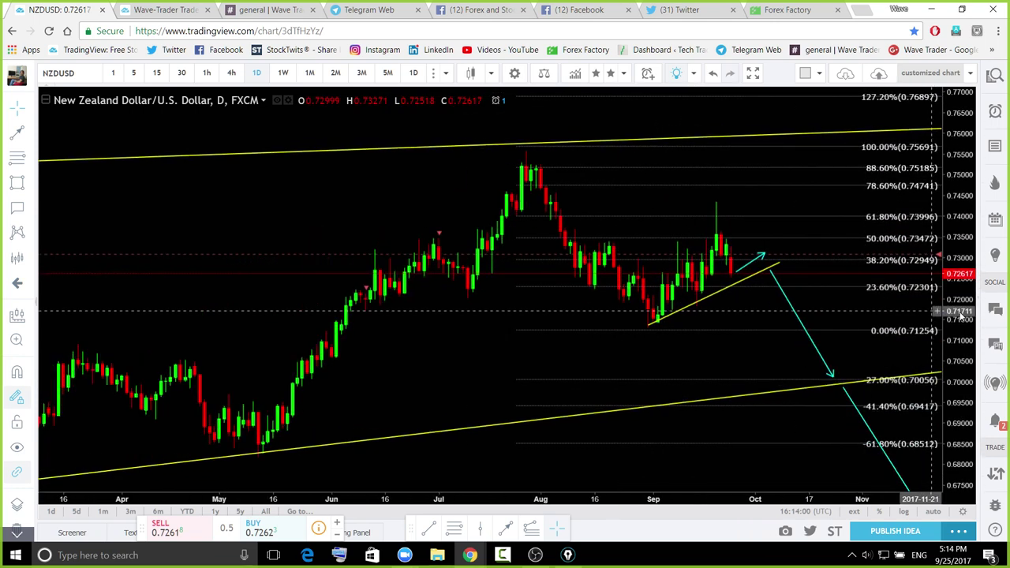
{"action": "scroll", "coordinate": [938, 312], "scroll_direction": "down", "scroll_amount": 4}
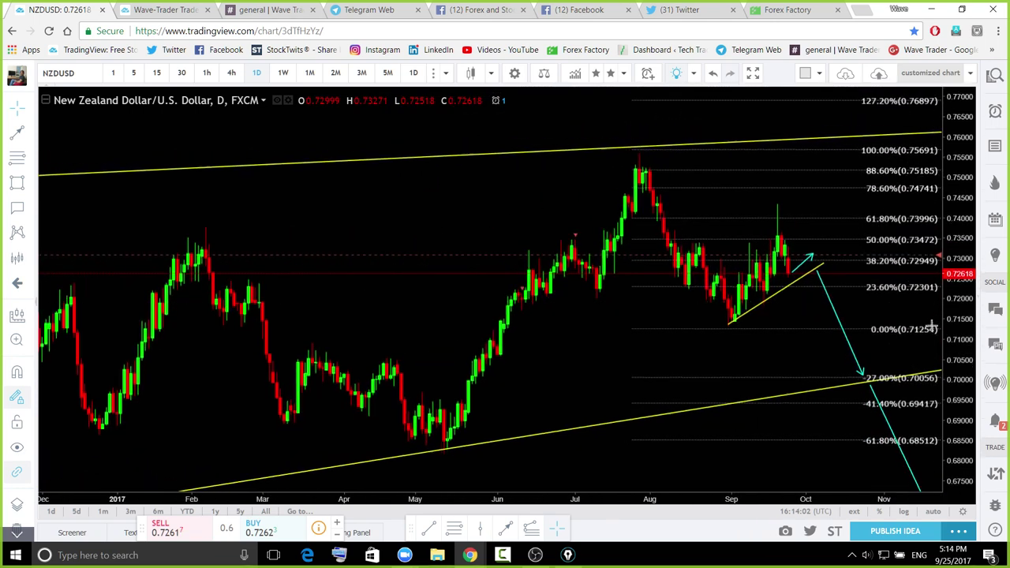
{"action": "left_click_drag", "start_coordinate": [957, 325], "coordinate": [957, 343]}
{"action": "left_click", "coordinate": [568, 555]}
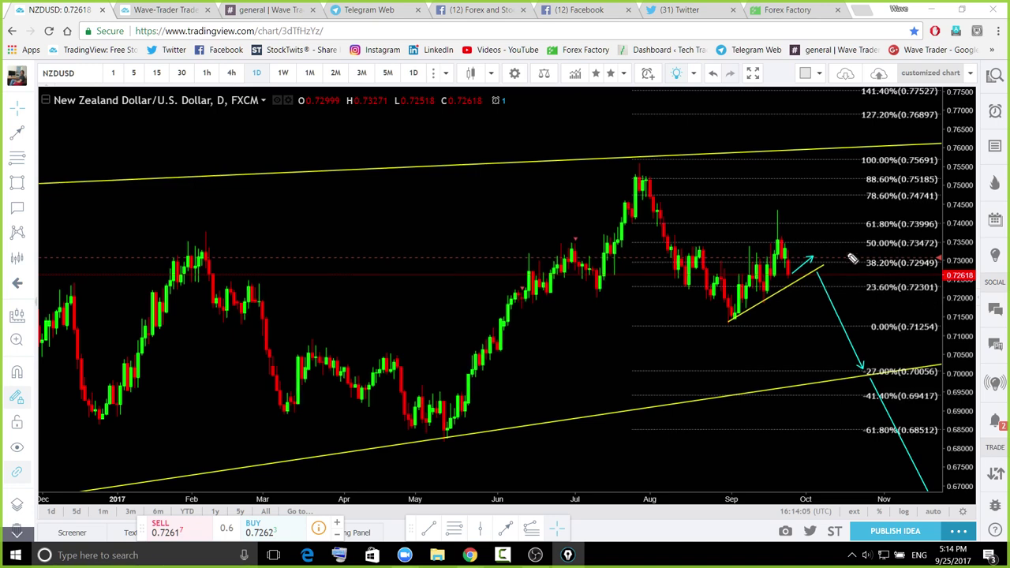
{"action": "left_click_drag", "start_coordinate": [775, 243], "coordinate": [788, 240]}
{"action": "left_click_drag", "start_coordinate": [735, 320], "coordinate": [811, 257]}
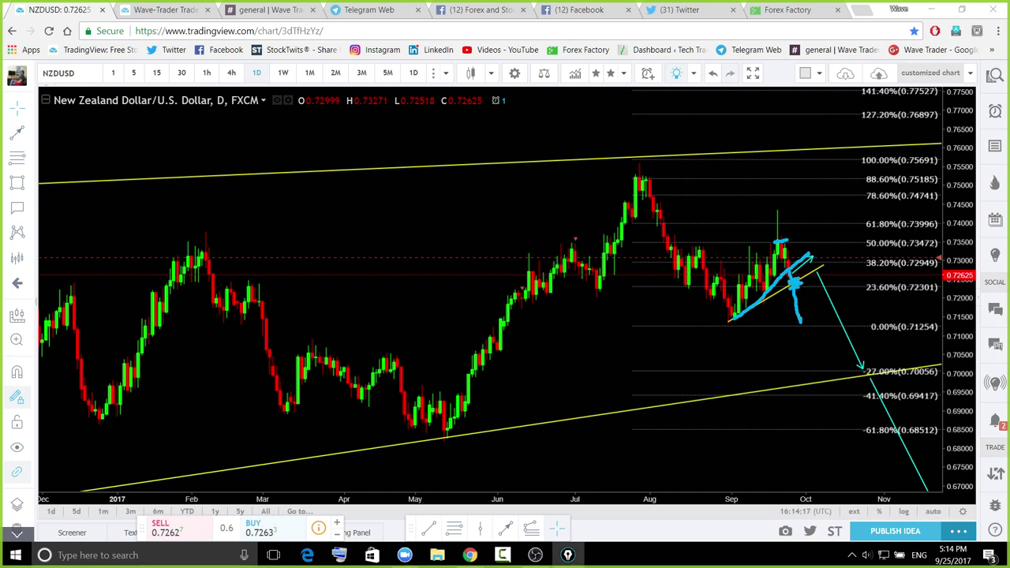
{"action": "key", "text": "ctrl+shift+7"}
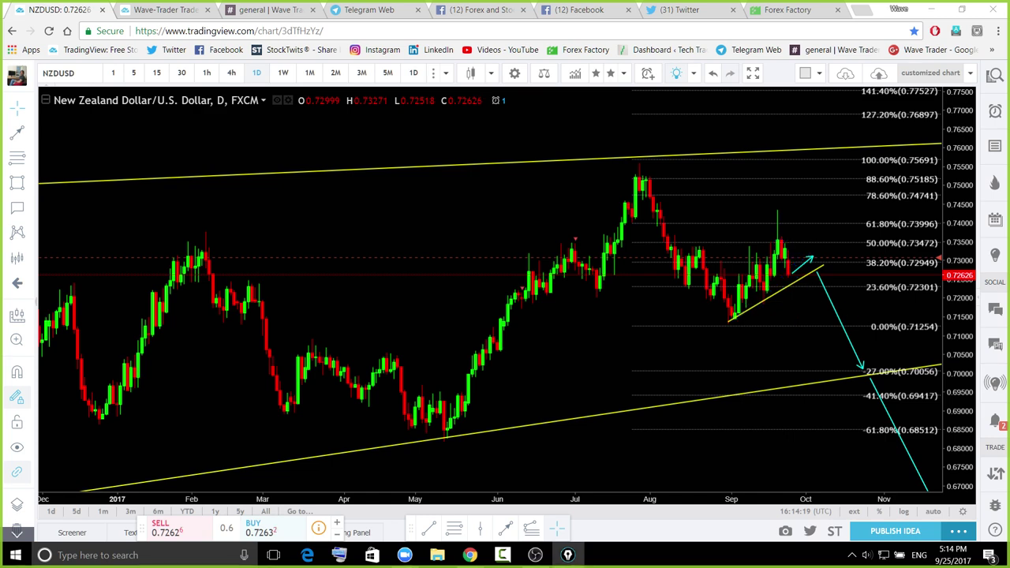
Mark the 50% retracement on NZDUSD, sketch a small rise, and circle the anticipated drop to the lower channel line near the -27% level
{"action": "scroll", "coordinate": [931, 371], "scroll_direction": "down", "scroll_amount": 5}
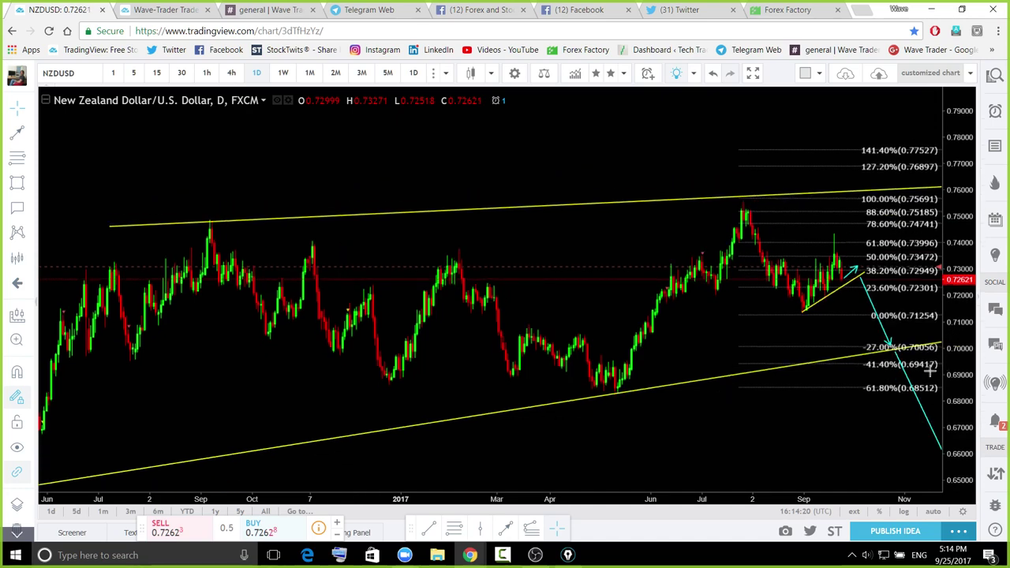
{"action": "left_click_drag", "start_coordinate": [767, 424], "coordinate": [706, 418]}
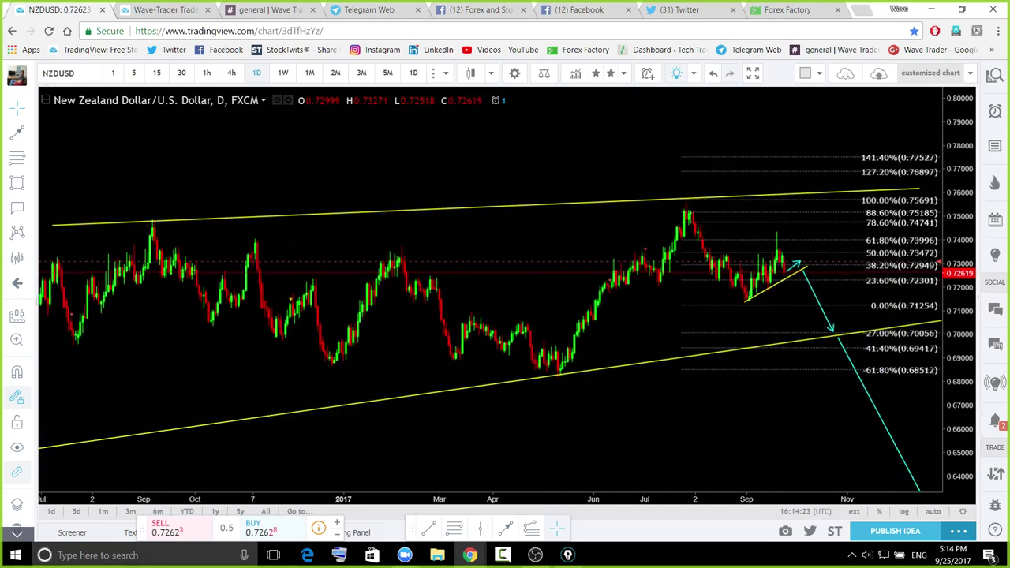
{"action": "key", "text": "ctrl+shift+3"}
{"action": "left_click_drag", "start_coordinate": [787, 257], "coordinate": [872, 253]}
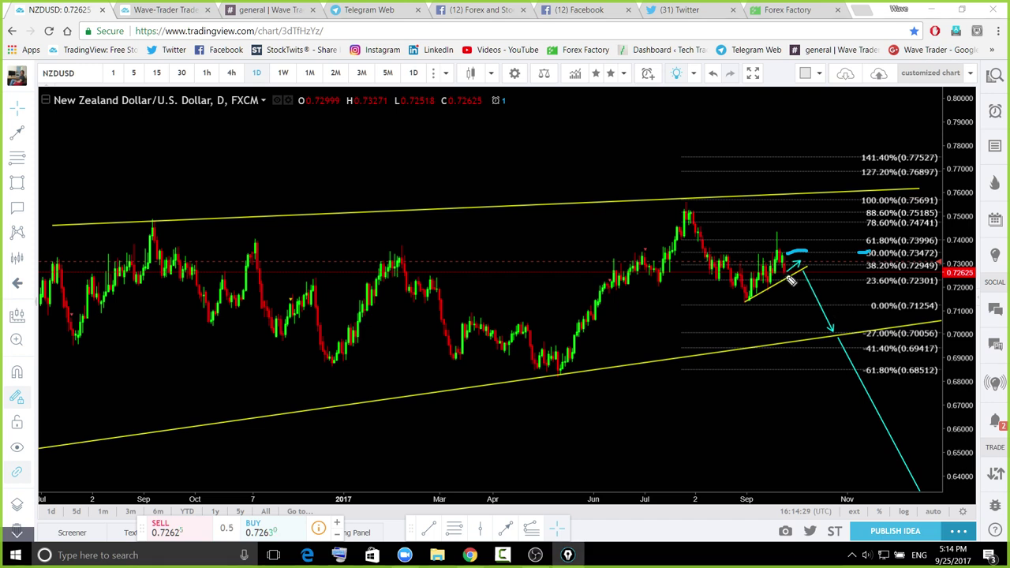
{"action": "mouse_move", "coordinate": [803, 267]}
{"action": "left_mouse_down"}
{"action": "mouse_move", "coordinate": [812, 251]}
{"action": "mouse_move", "coordinate": [816, 332]}
{"action": "mouse_move", "coordinate": [840, 273]}
{"action": "mouse_move", "coordinate": [818, 270]}
{"action": "left_mouse_up"}
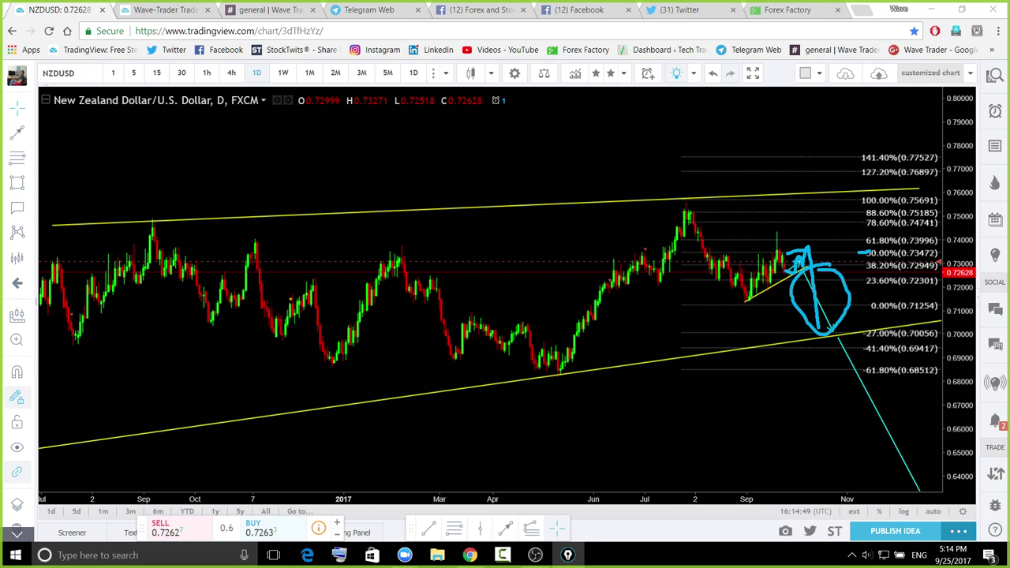
Open the published idea "NZDCAD One more wave down is on card" from the profile page and go through it to the training course links
{"action": "left_click", "coordinate": [170, 10]}
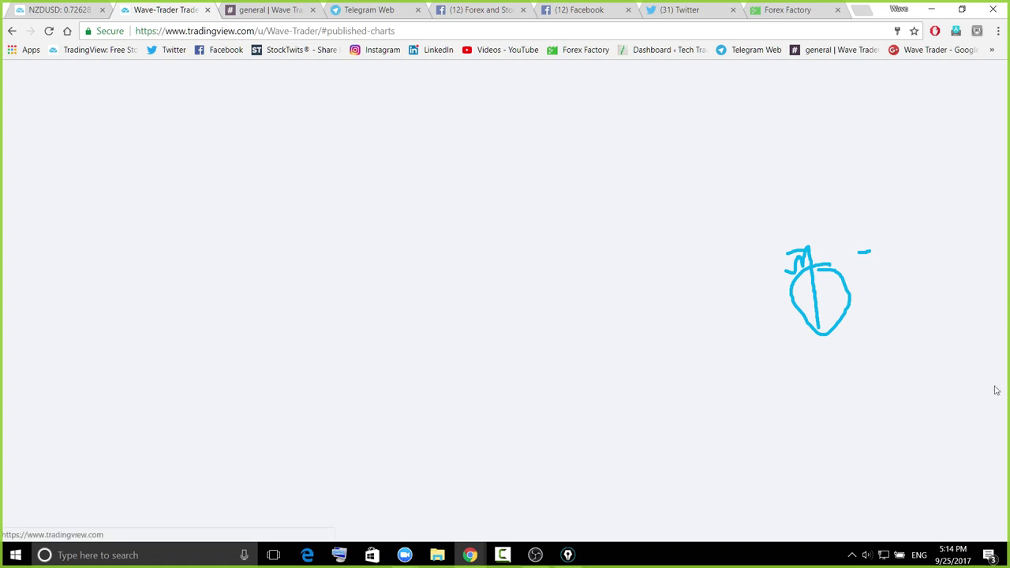
{"action": "scroll", "coordinate": [528, 387], "scroll_direction": "down", "scroll_amount": 3}
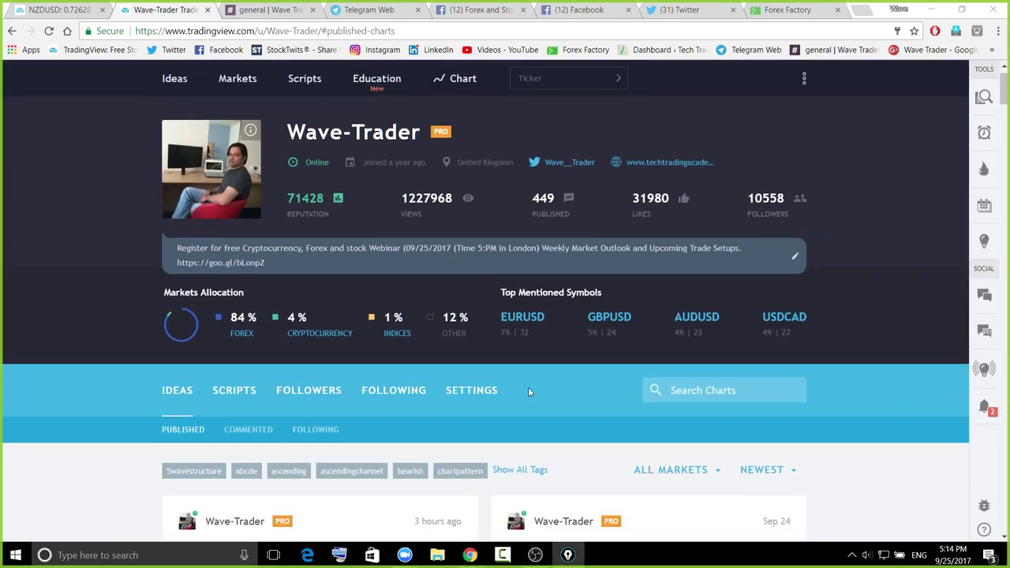
{"action": "scroll", "coordinate": [399, 387], "scroll_direction": "down", "scroll_amount": 3}
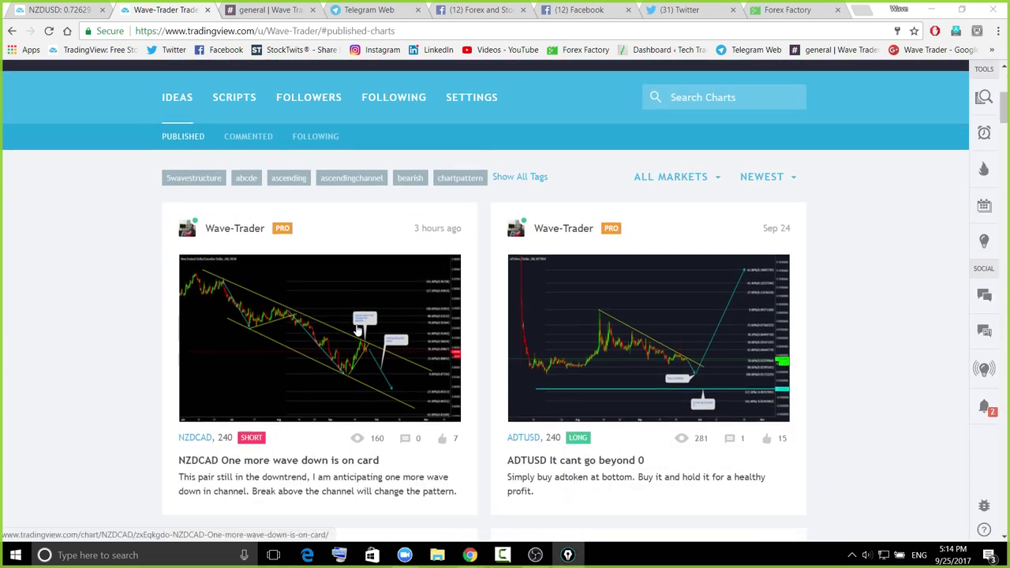
{"action": "left_click", "coordinate": [355, 321]}
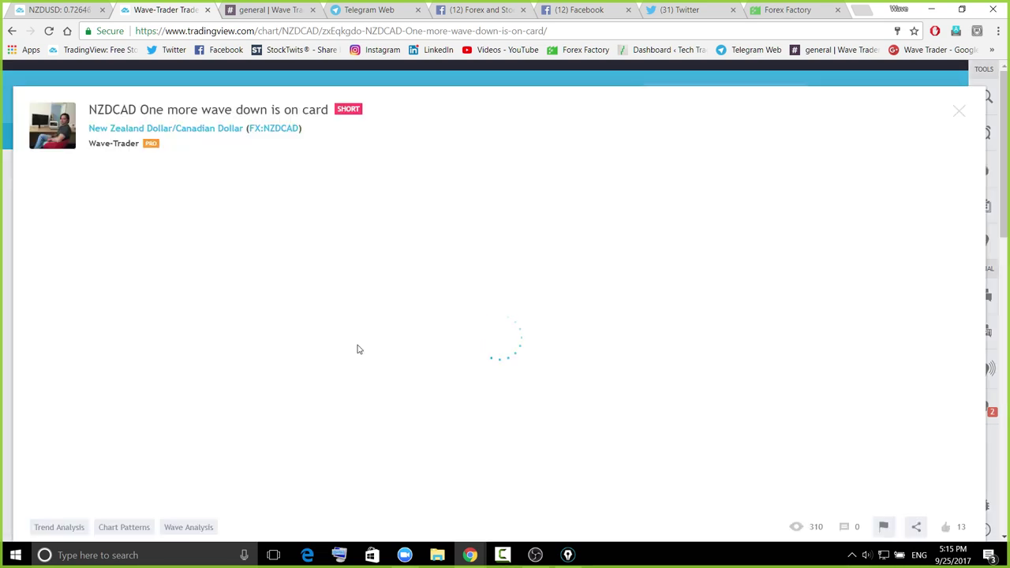
{"action": "scroll", "coordinate": [357, 350], "scroll_direction": "down", "scroll_amount": 3}
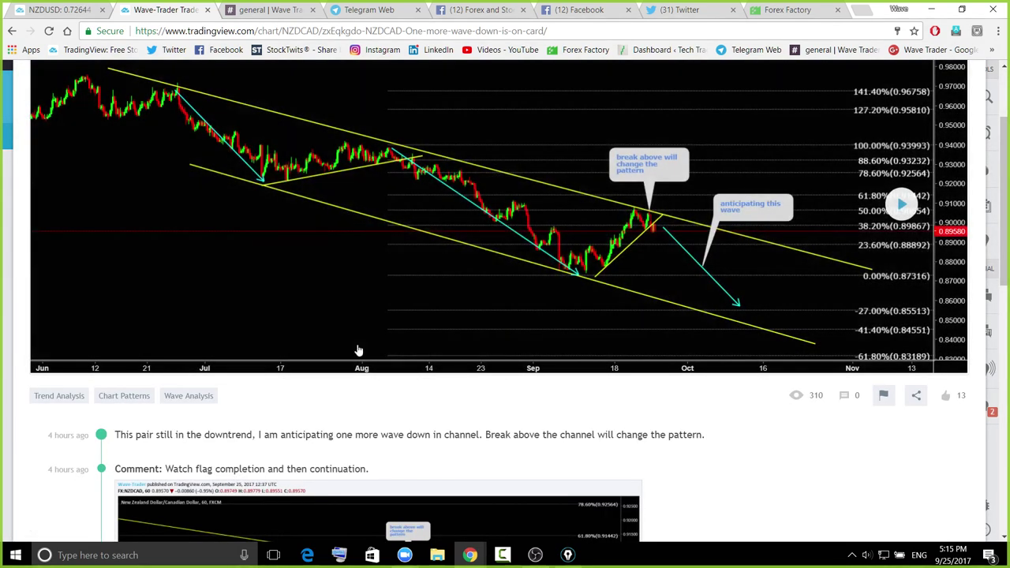
{"action": "scroll", "coordinate": [357, 350], "scroll_direction": "down", "scroll_amount": 5}
{"action": "scroll", "coordinate": [357, 349], "scroll_direction": "down", "scroll_amount": 10}
{"action": "scroll", "coordinate": [356, 349], "scroll_direction": "up", "scroll_amount": 1}
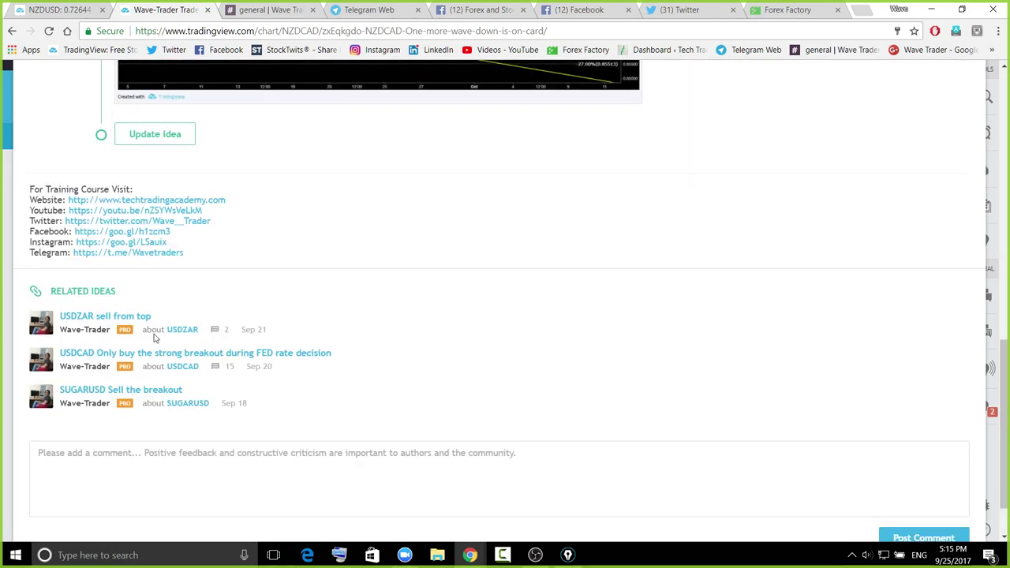
Underline the Telegram link, circle the whole block of training course and social links, and clear the marks
{"action": "key", "text": "alt+Tab"}
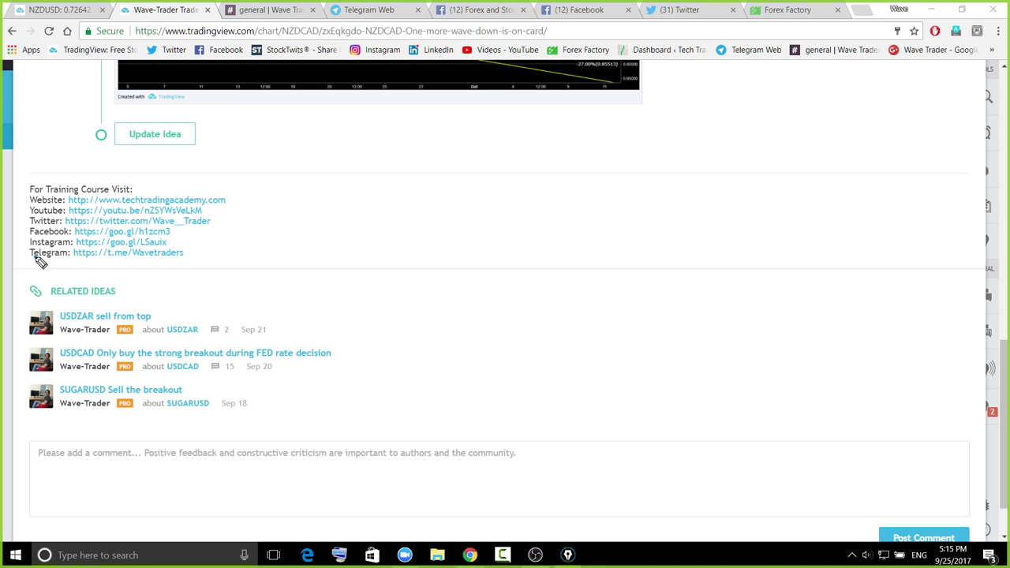
{"action": "left_click_drag", "start_coordinate": [59, 266], "coordinate": [163, 262]}
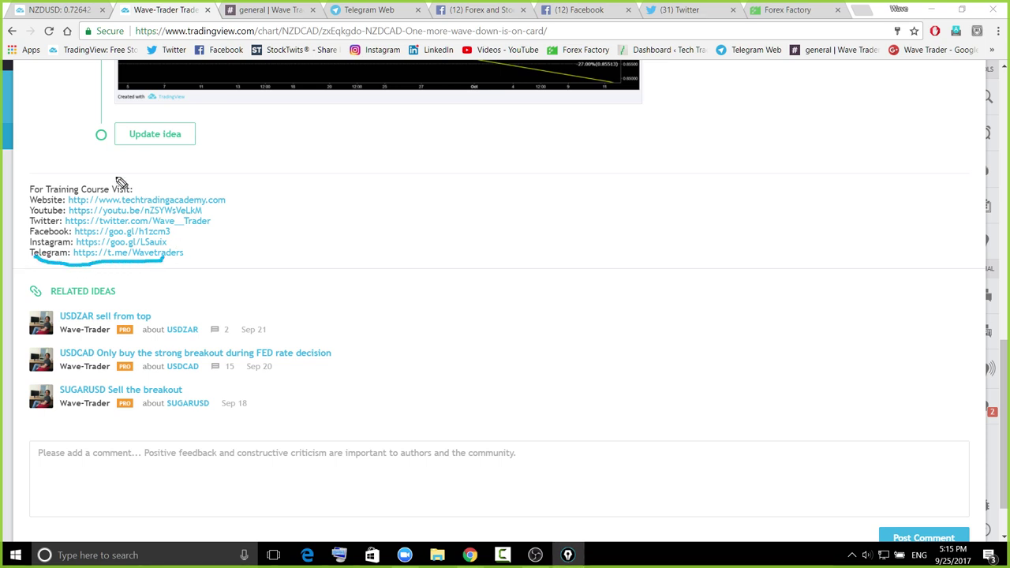
{"action": "mouse_move", "coordinate": [90, 167]}
{"action": "left_mouse_down"}
{"action": "mouse_move", "coordinate": [57, 167]}
{"action": "mouse_move", "coordinate": [34, 265]}
{"action": "mouse_move", "coordinate": [147, 281]}
{"action": "mouse_move", "coordinate": [217, 197]}
{"action": "mouse_move", "coordinate": [86, 160]}
{"action": "left_mouse_up"}
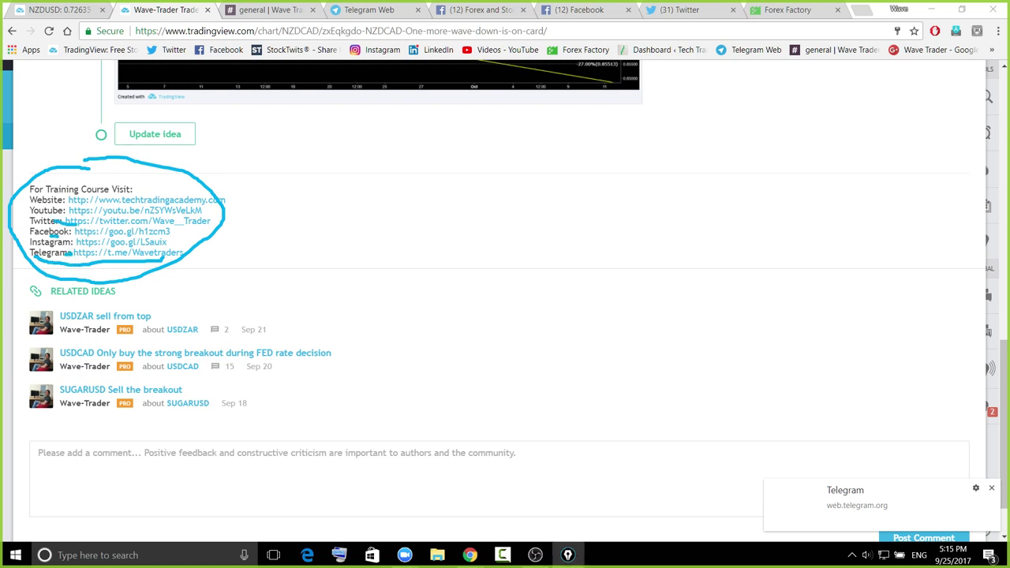
{"action": "key", "text": "ctrl+shift+7"}
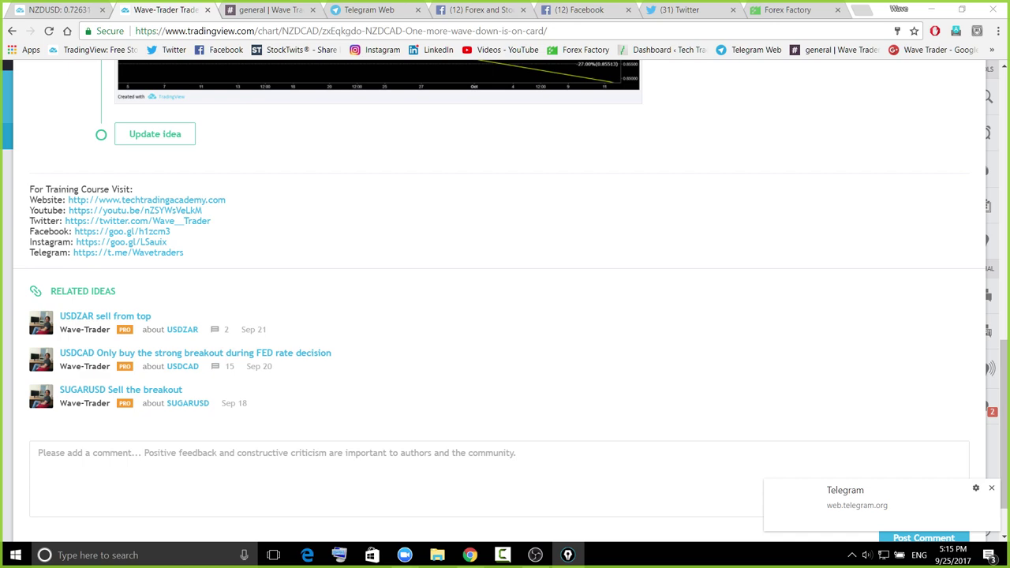
Close the NZDCAD idea and return to the NZDUSD daily chart with the full rising channel and the projected drop in view
{"action": "scroll", "coordinate": [929, 133], "scroll_direction": "up", "scroll_amount": 15}
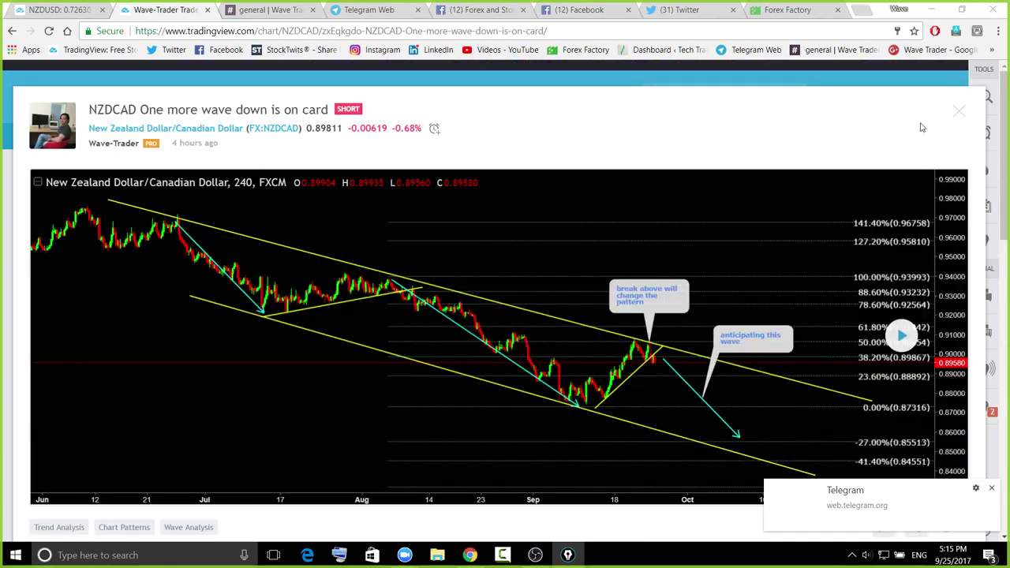
{"action": "left_click", "coordinate": [959, 113]}
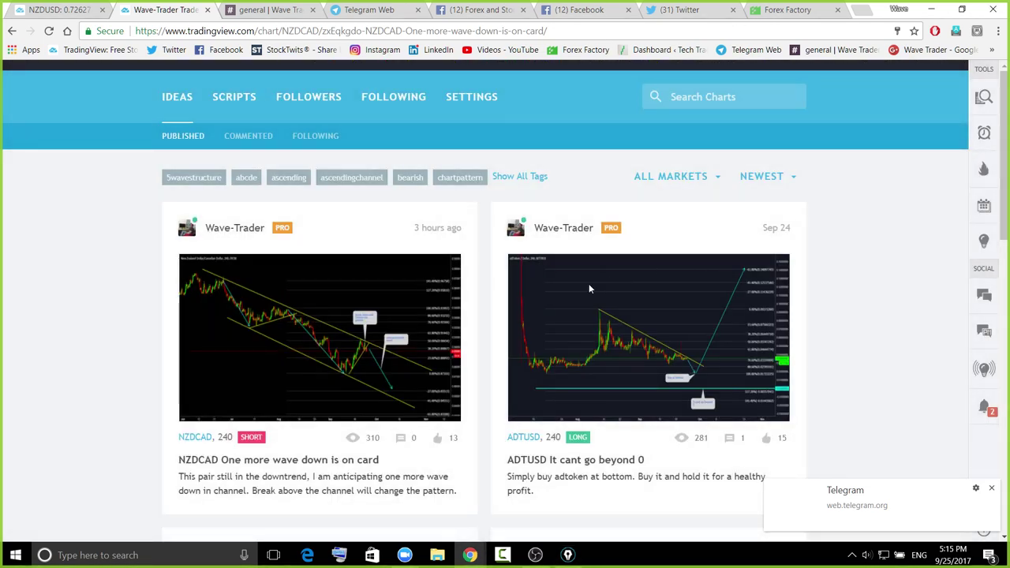
{"action": "left_click", "coordinate": [58, 12]}
{"action": "left_click_drag", "start_coordinate": [732, 410], "coordinate": [670, 422]}
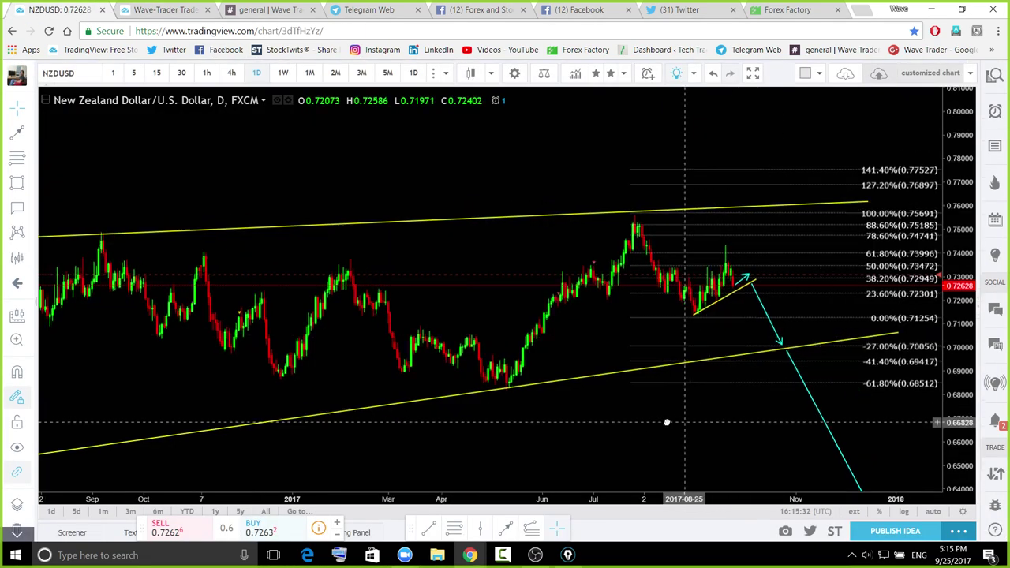
{"action": "scroll", "coordinate": [731, 304], "scroll_direction": "down", "scroll_amount": 3}
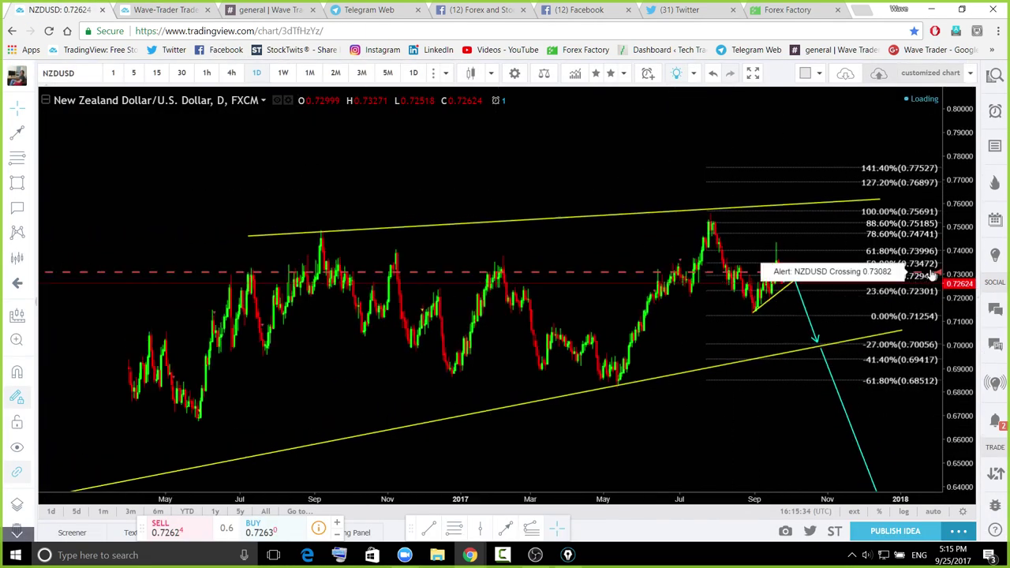
{"action": "scroll", "coordinate": [965, 274], "scroll_direction": "down", "scroll_amount": 5}
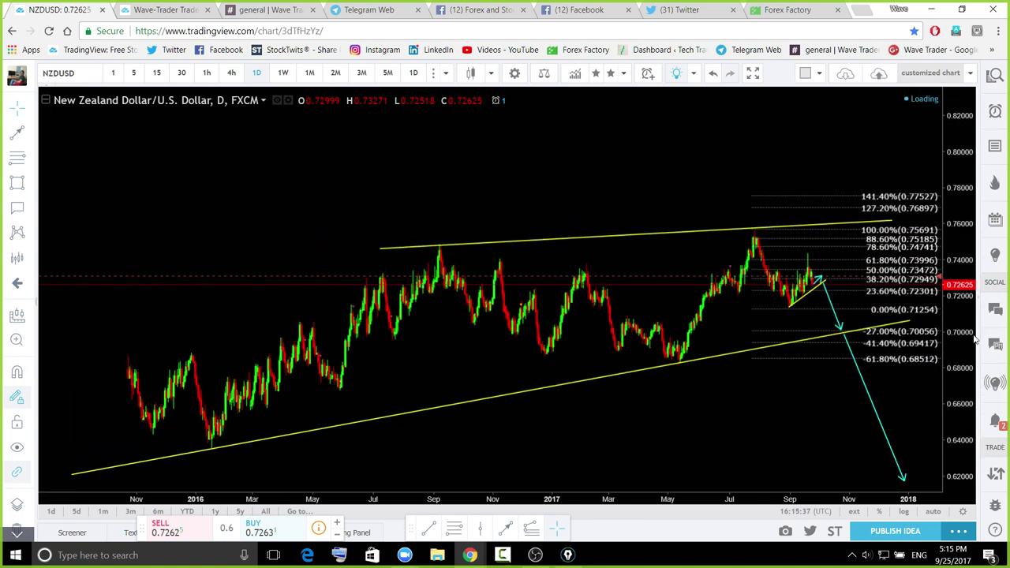
Circle the projected touch of the lower channel line near the -27% level on NZDUSD and sketch a rebound to the upper channel line
{"action": "scroll", "coordinate": [964, 336], "scroll_direction": "down", "scroll_amount": 3}
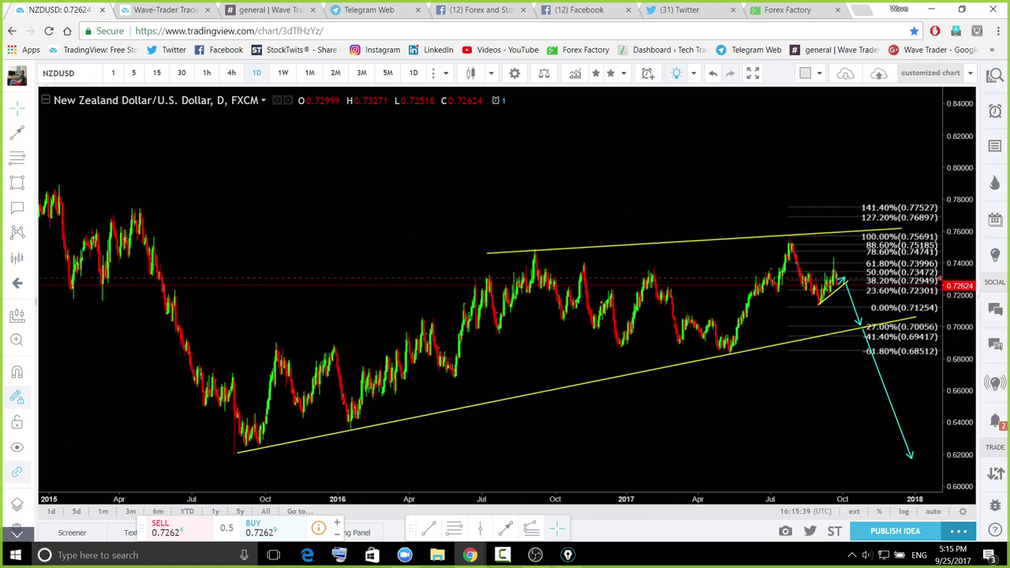
{"action": "key", "text": "ctrl+shift+3"}
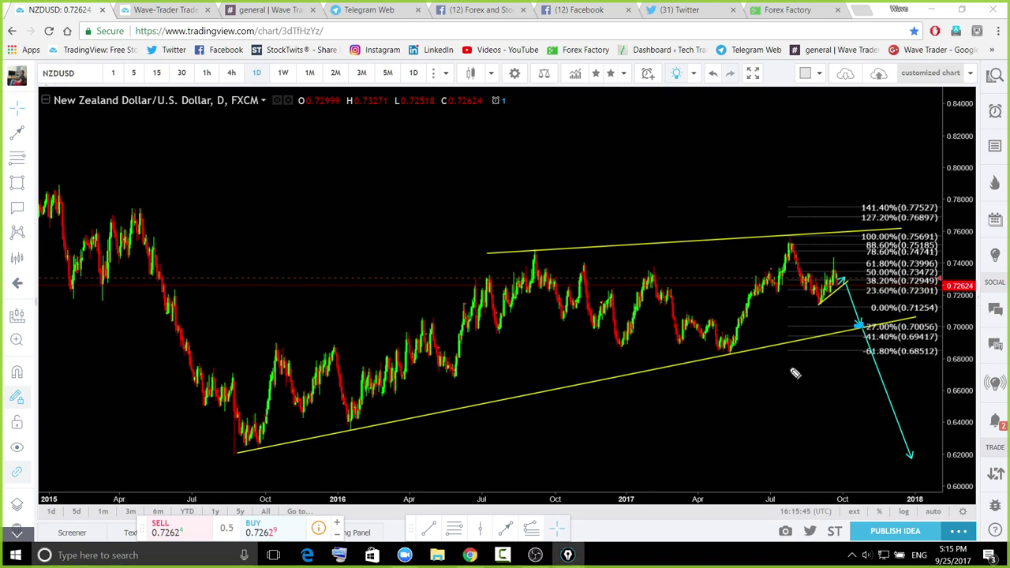
{"action": "left_click", "coordinate": [865, 327]}
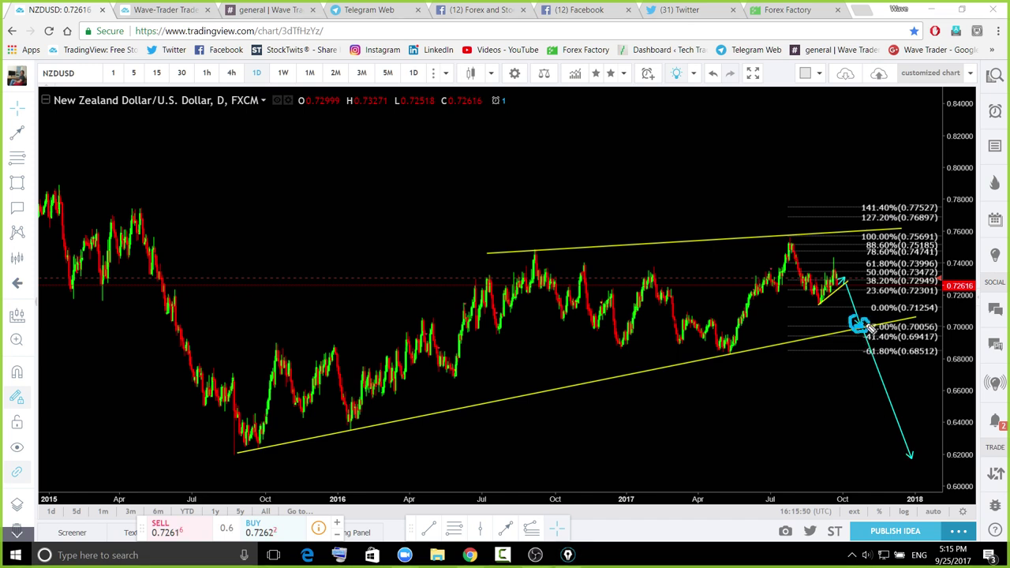
{"action": "left_click_drag", "start_coordinate": [864, 325], "coordinate": [931, 229]}
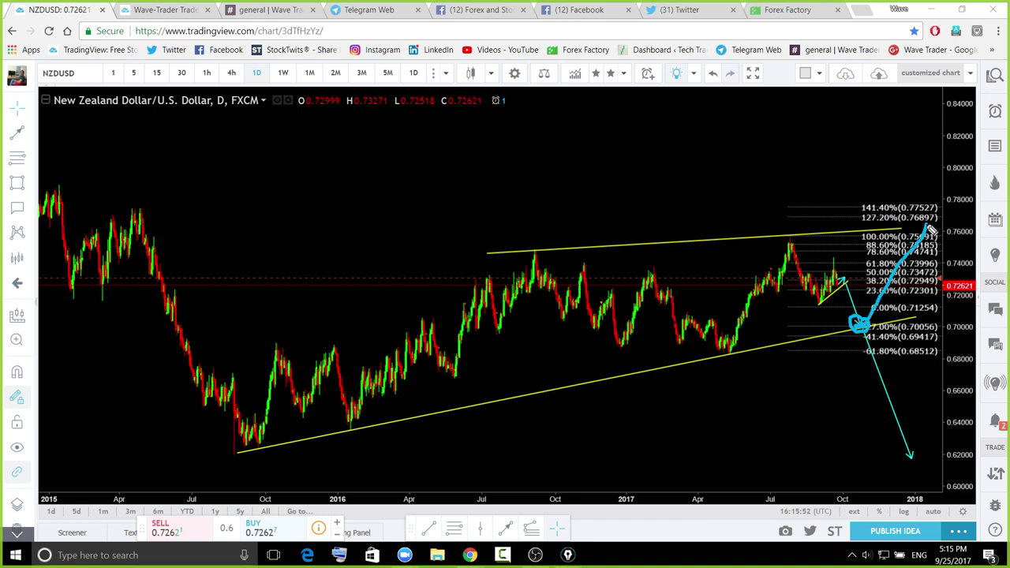
Circle the first projected drop on NZDUSD, trace the further fall to about 0.62, underline the 2015 low, and clear the marks
{"action": "mouse_move", "coordinate": [859, 283]}
{"action": "left_mouse_down"}
{"action": "mouse_move", "coordinate": [838, 311]}
{"action": "mouse_move", "coordinate": [863, 335]}
{"action": "mouse_move", "coordinate": [861, 289]}
{"action": "left_mouse_up"}
{"action": "mouse_move", "coordinate": [862, 329]}
{"action": "left_mouse_down"}
{"action": "mouse_move", "coordinate": [901, 400]}
{"action": "mouse_move", "coordinate": [921, 472]}
{"action": "mouse_move", "coordinate": [912, 470]}
{"action": "left_mouse_up"}
{"action": "left_click_drag", "start_coordinate": [245, 452], "coordinate": [260, 448]}
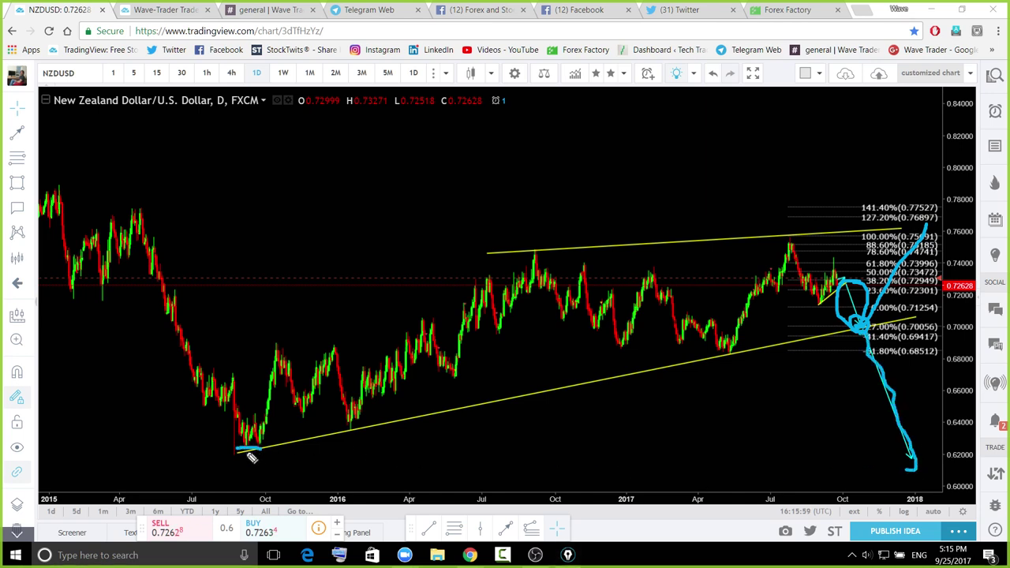
{"action": "key", "text": "Escape"}
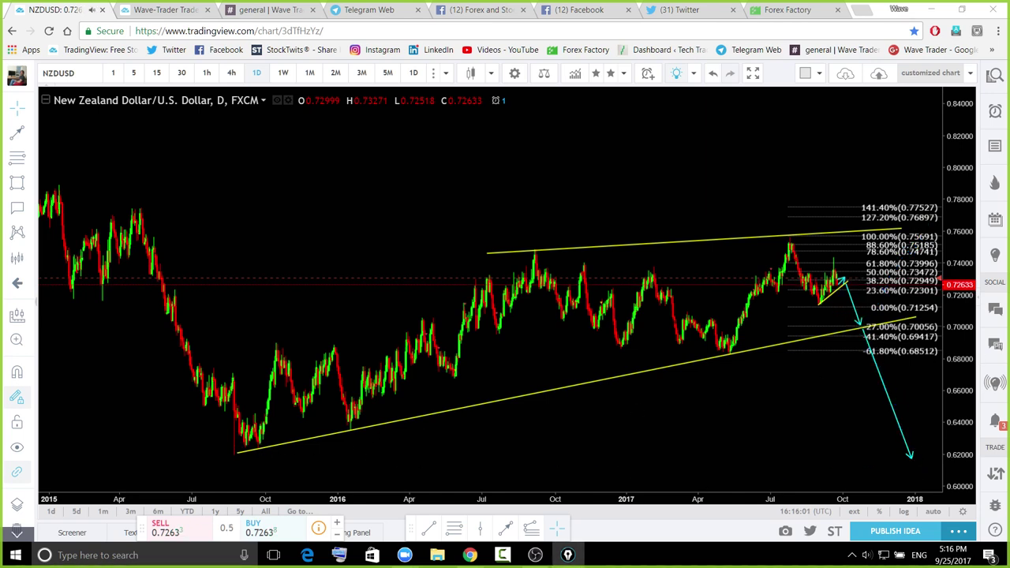
{"action": "left_click_drag", "start_coordinate": [235, 442], "coordinate": [251, 442]}
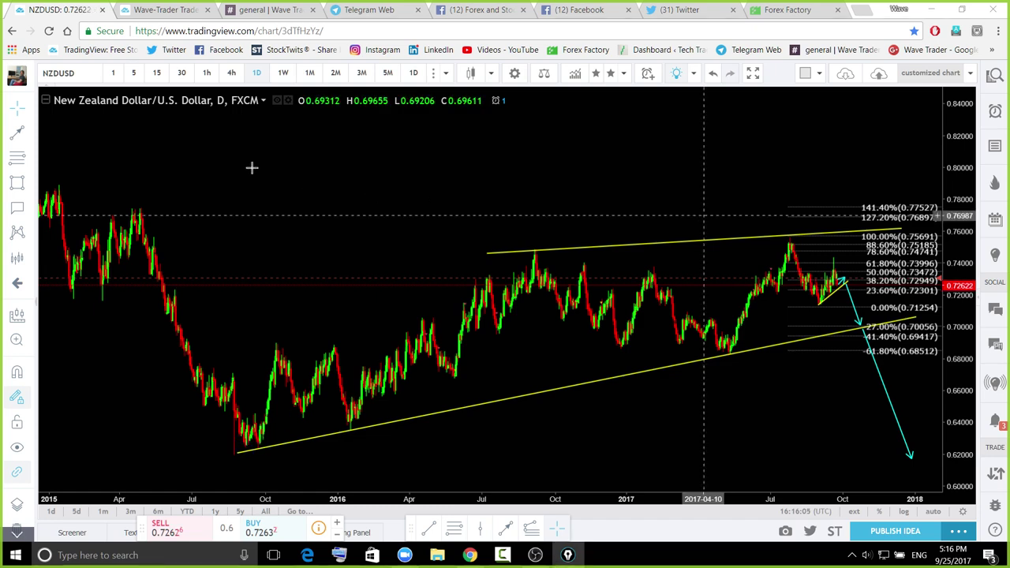
Switch NZDUSD to the 1-hour timeframe and frame the price action from 13 to 25 September with free space after it
{"action": "left_click", "coordinate": [207, 73]}
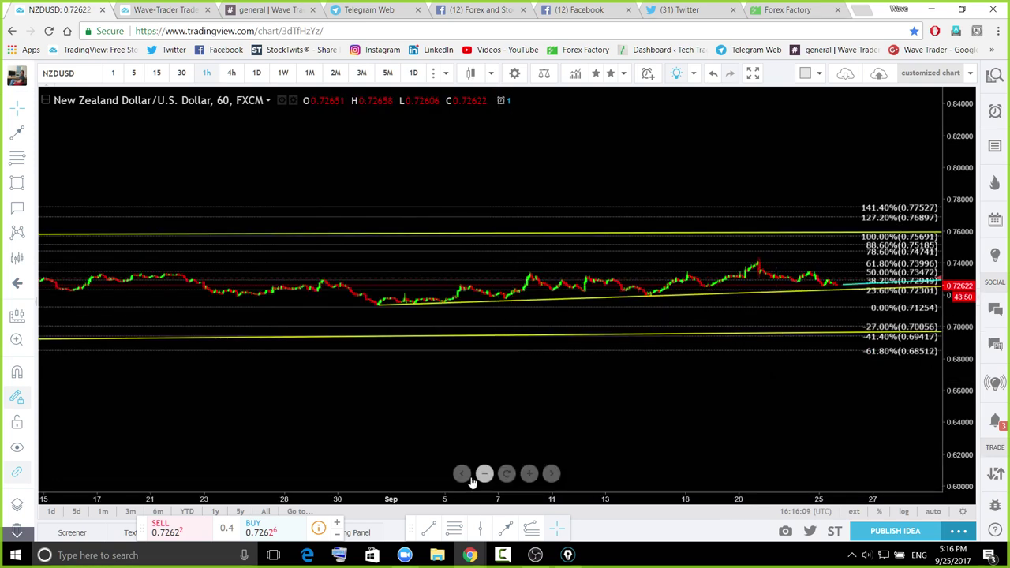
{"action": "left_click", "coordinate": [508, 474]}
{"action": "scroll", "coordinate": [888, 345], "scroll_direction": "down", "scroll_amount": 5}
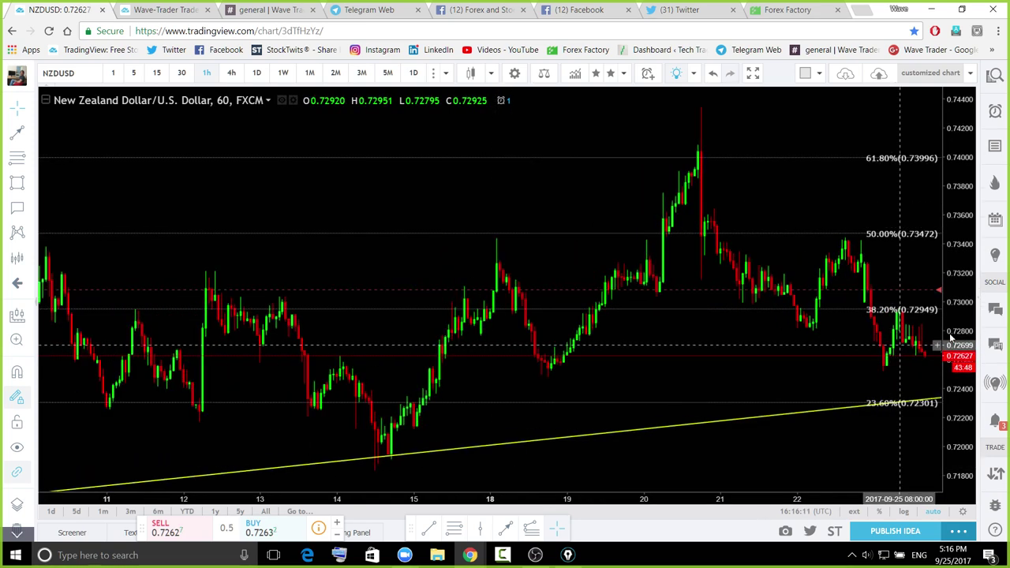
{"action": "left_click_drag", "start_coordinate": [609, 305], "coordinate": [476, 336]}
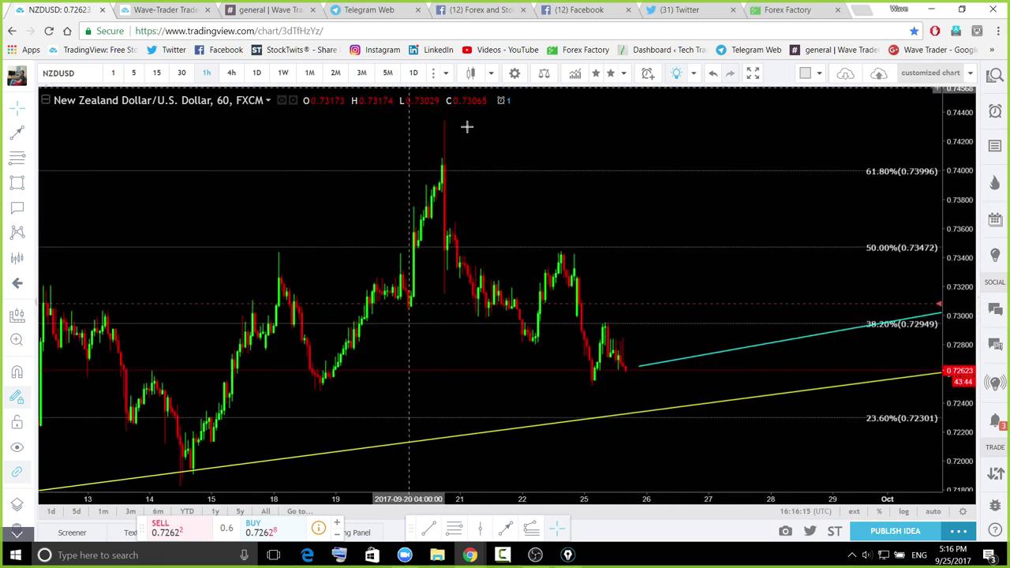
Place a Fib Retracement on NZDUSD from the 20 September high at 0.74342 to the 25 September low at 0.72530
{"action": "left_click", "coordinate": [14, 159]}
{"action": "left_click", "coordinate": [16, 159]}
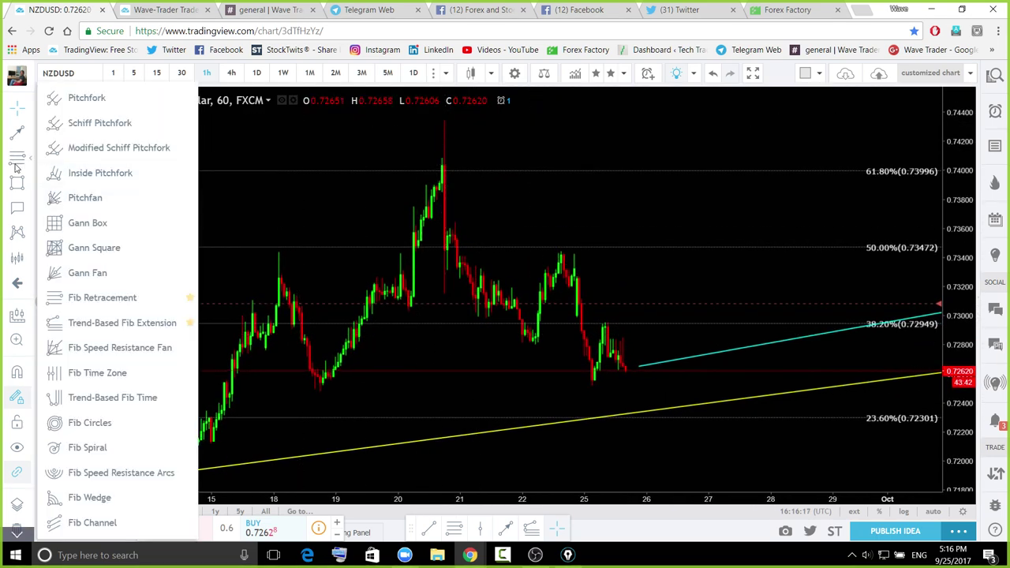
{"action": "left_click", "coordinate": [442, 121]}
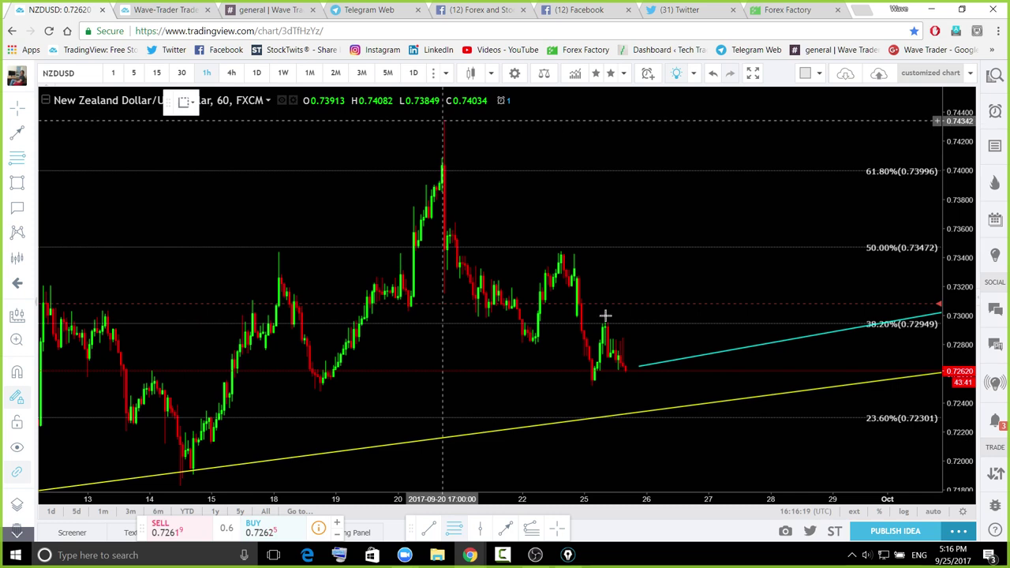
{"action": "left_click", "coordinate": [597, 385]}
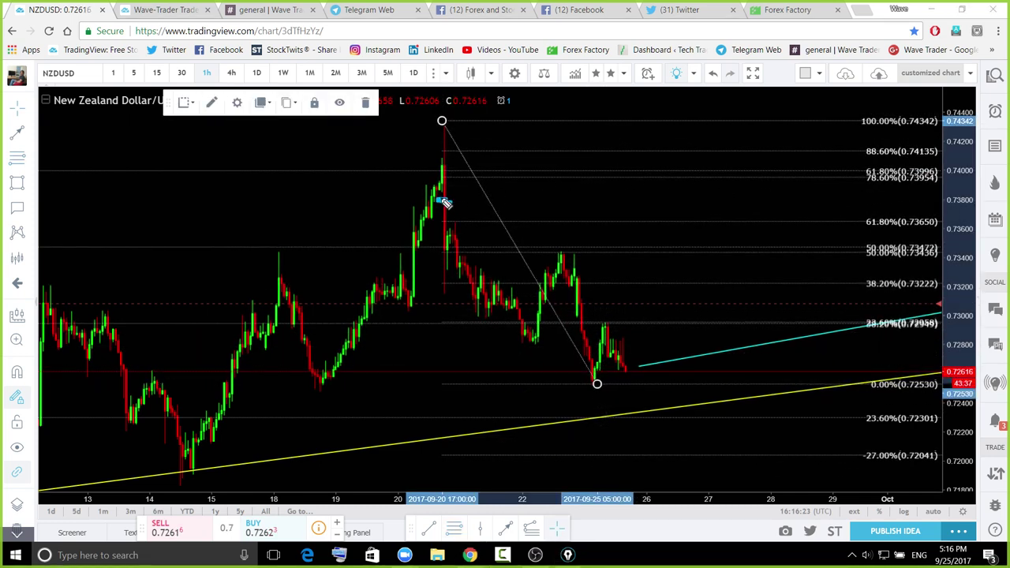
Circle the 50% retracement level, sketch the fall, a rebound and a new drop below the -27% level, and clear the marks
{"action": "left_click_drag", "start_coordinate": [447, 203], "coordinate": [440, 200]}
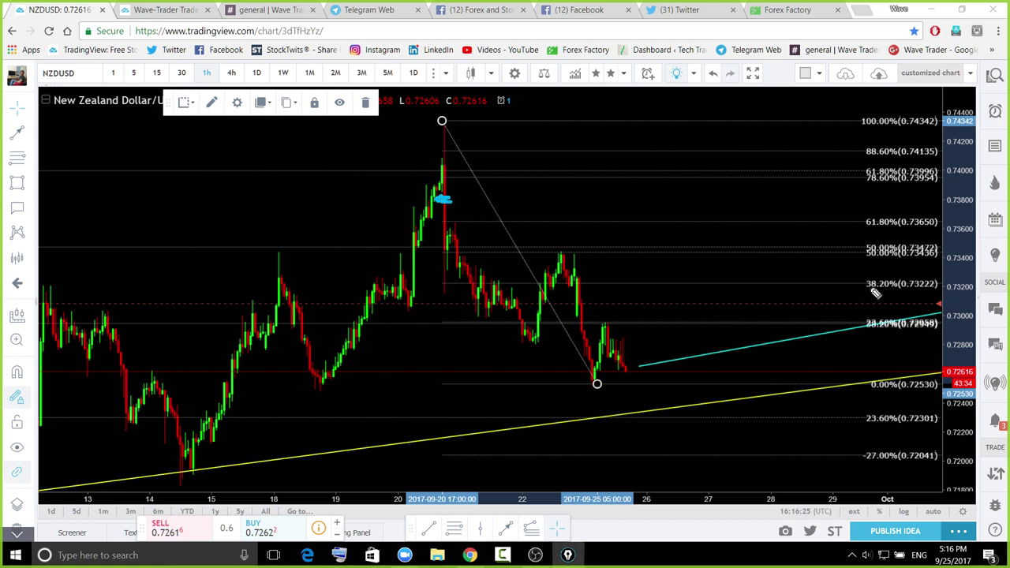
{"action": "left_click_drag", "start_coordinate": [868, 249], "coordinate": [891, 251]}
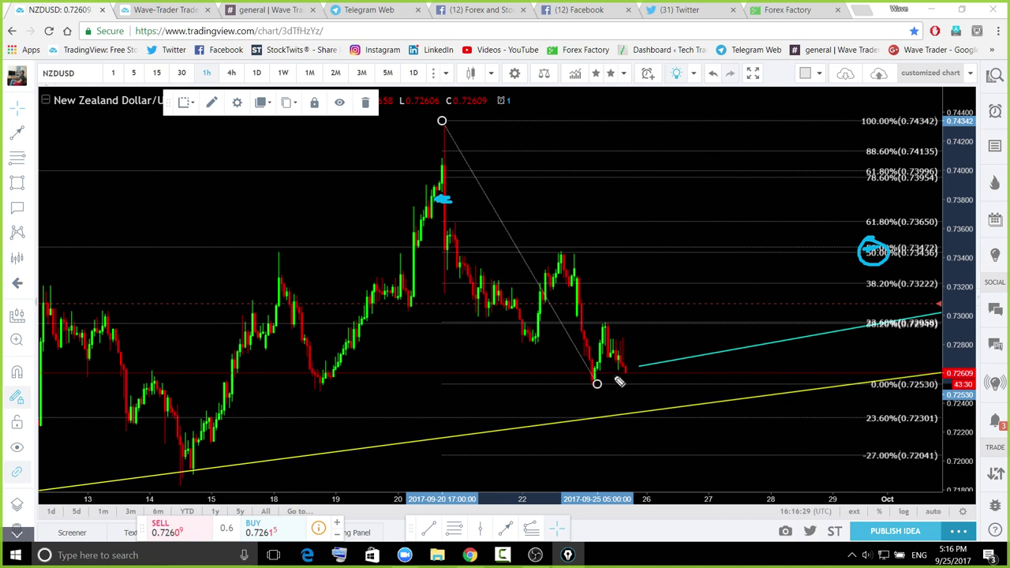
{"action": "mouse_move", "coordinate": [620, 382]}
{"action": "left_mouse_down"}
{"action": "mouse_move", "coordinate": [672, 374]}
{"action": "mouse_move", "coordinate": [614, 367]}
{"action": "mouse_move", "coordinate": [637, 373]}
{"action": "left_mouse_up"}
{"action": "mouse_move", "coordinate": [425, 173]}
{"action": "left_mouse_down"}
{"action": "mouse_move", "coordinate": [627, 375]}
{"action": "mouse_move", "coordinate": [710, 320]}
{"action": "mouse_move", "coordinate": [821, 202]}
{"action": "mouse_move", "coordinate": [816, 194]}
{"action": "mouse_move", "coordinate": [965, 513]}
{"action": "left_mouse_up"}
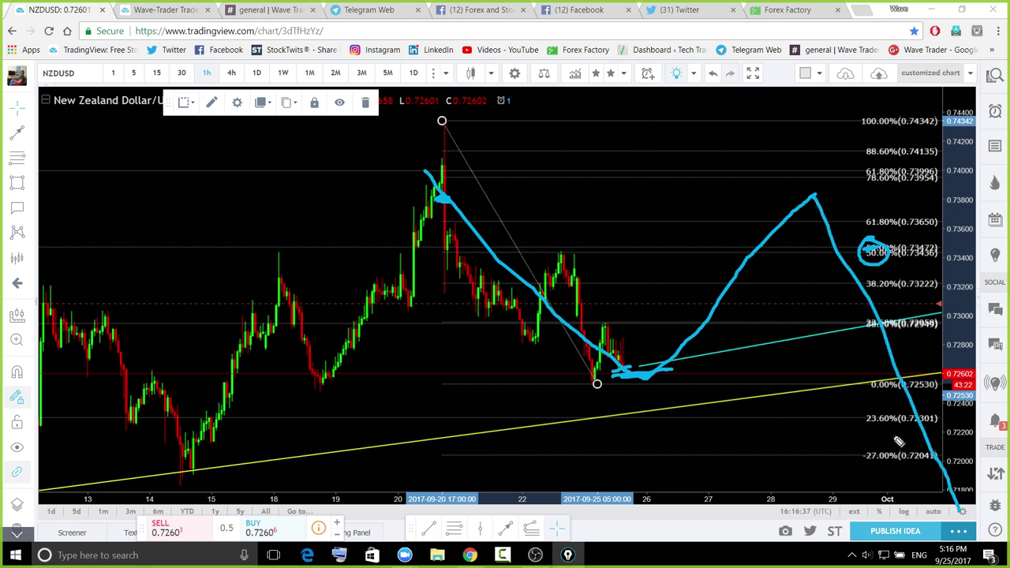
{"action": "key", "text": "Escape"}
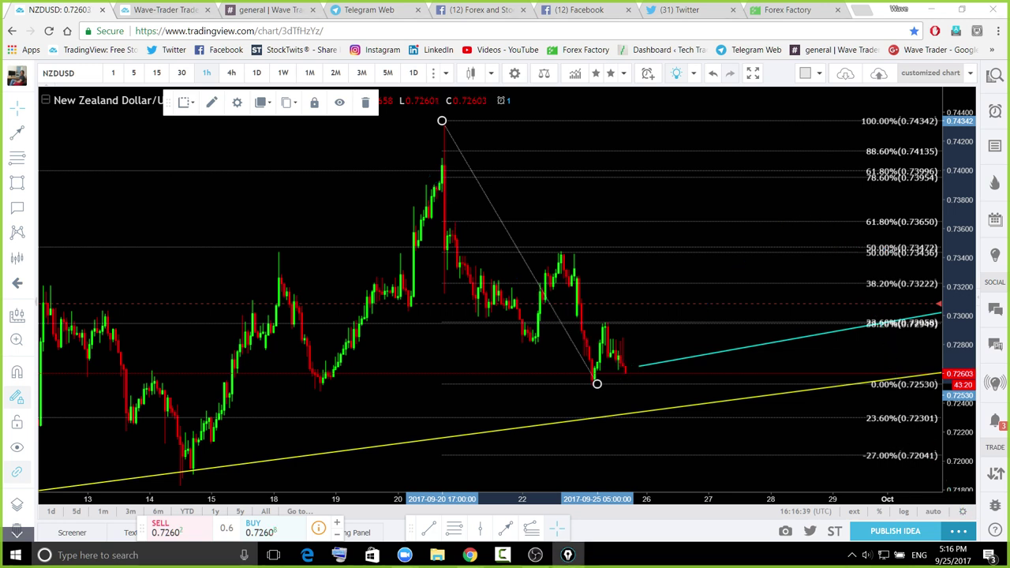
Return NZDUSD to the daily timeframe with the channel and the projected arrows in view
{"action": "left_click", "coordinate": [256, 73]}
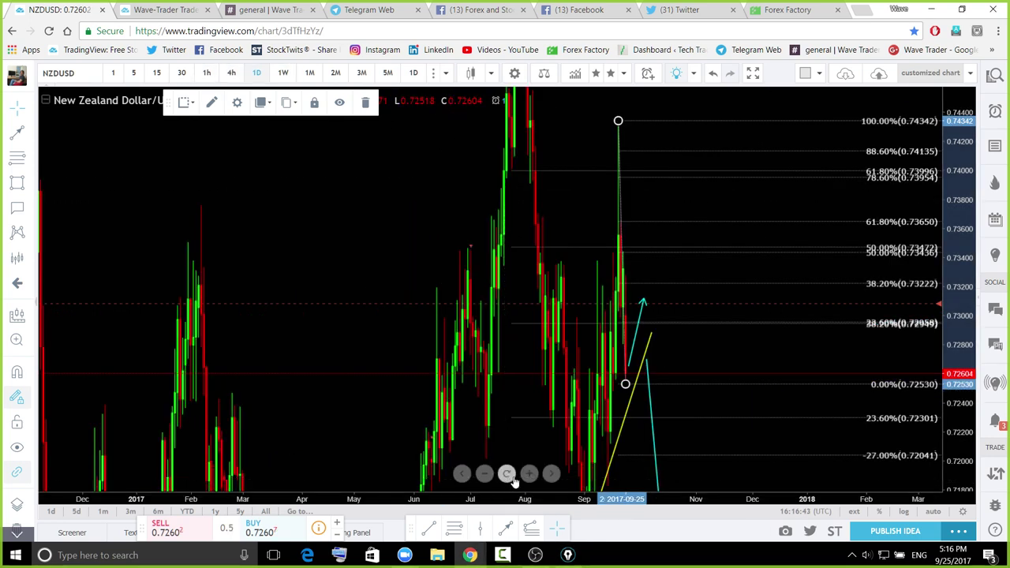
{"action": "left_click", "coordinate": [509, 476]}
{"action": "left_click_drag", "start_coordinate": [953, 250], "coordinate": [960, 339]}
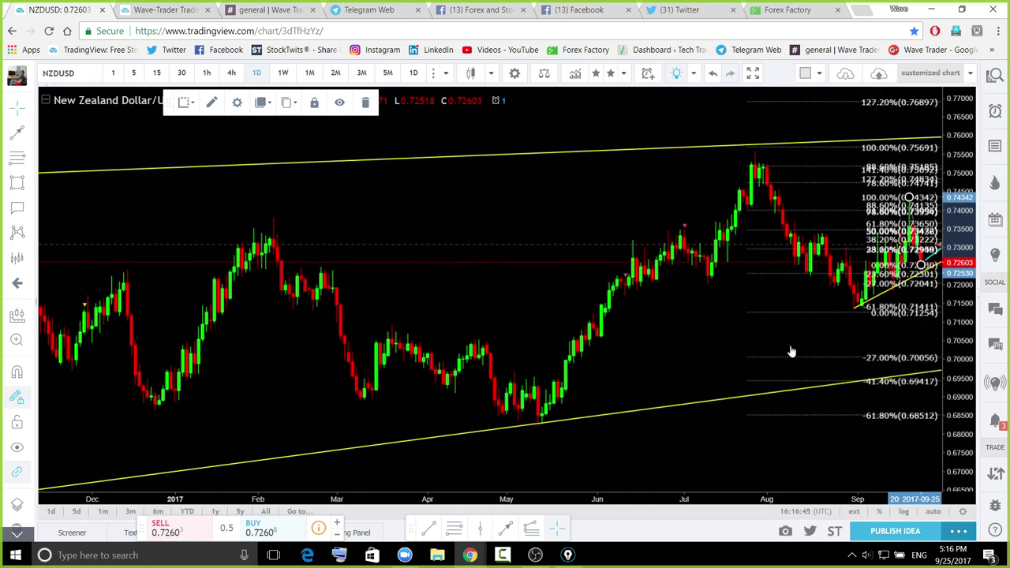
{"action": "left_click_drag", "start_coordinate": [699, 348], "coordinate": [529, 319]}
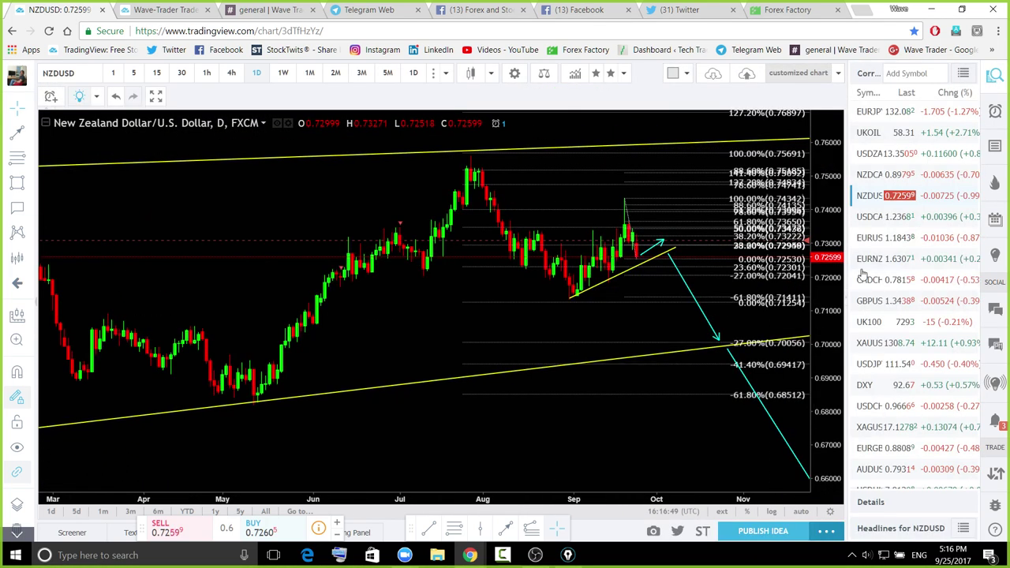
Open USDCAD from the watchlist and frame its daily falling wedge with both projected upward arrows fully in view
{"action": "left_click", "coordinate": [869, 217]}
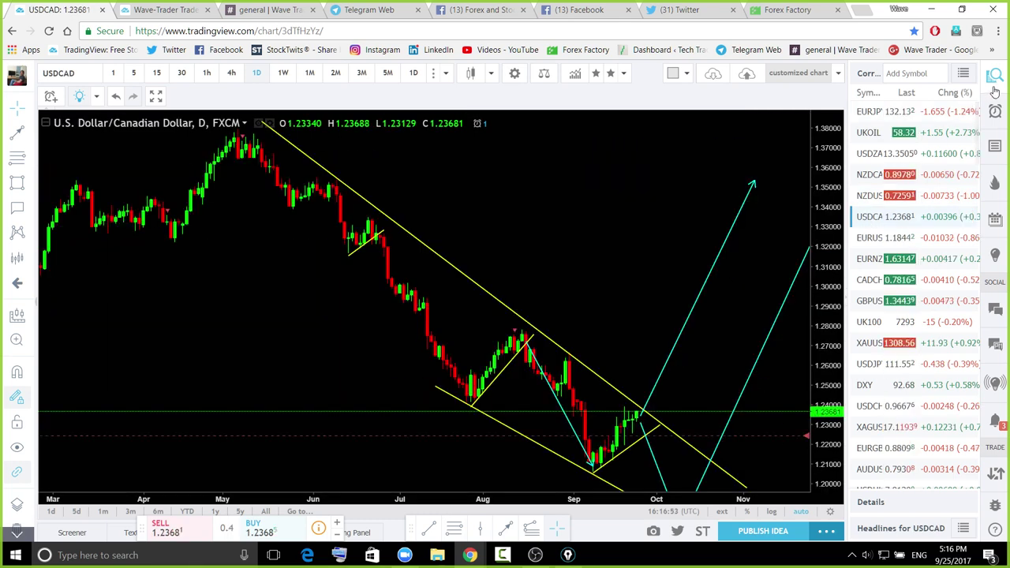
{"action": "left_click", "coordinate": [848, 338]}
{"action": "left_click_drag", "start_coordinate": [962, 307], "coordinate": [912, 426]}
{"action": "left_click_drag", "start_coordinate": [864, 456], "coordinate": [778, 436]}
{"action": "scroll", "coordinate": [933, 416], "scroll_direction": "up", "scroll_amount": 1}
{"action": "left_click_drag", "start_coordinate": [953, 440], "coordinate": [938, 398]}
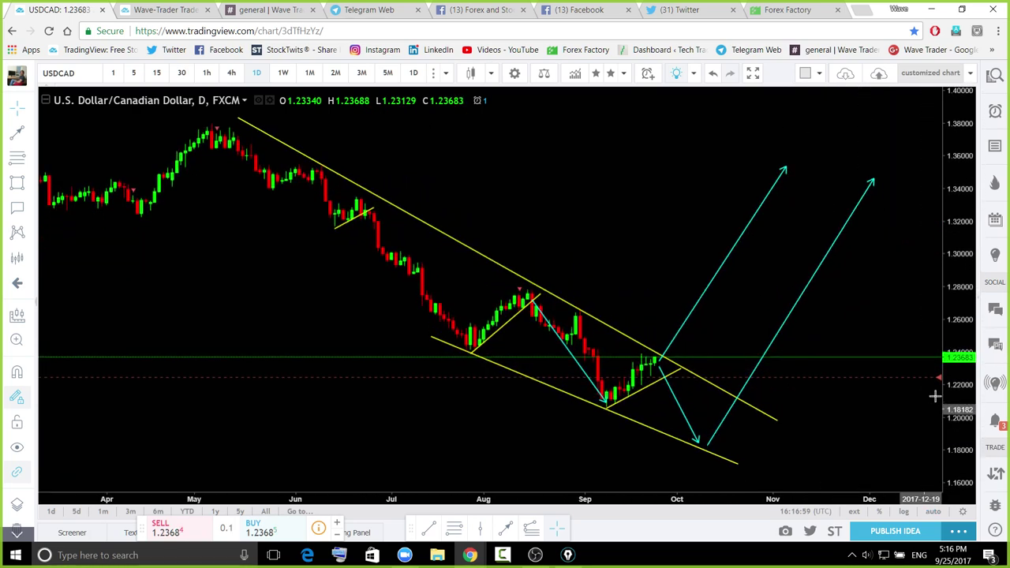
{"action": "left_click_drag", "start_coordinate": [808, 410], "coordinate": [765, 410]}
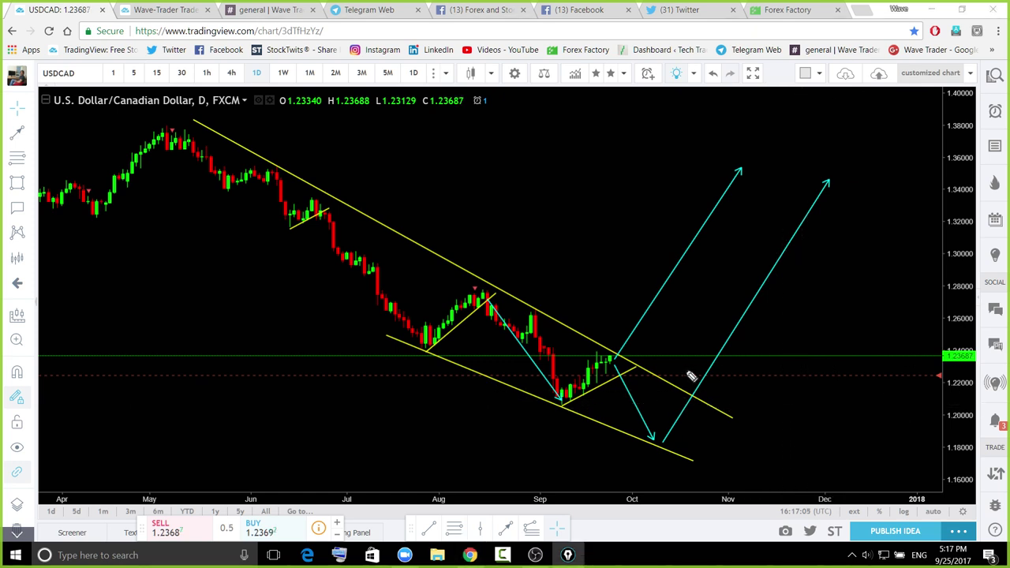
Circle the falling wedge on the USDCAD daily chart and clear the marks
{"action": "mouse_move", "coordinate": [236, 164]}
{"action": "left_mouse_down"}
{"action": "mouse_move", "coordinate": [605, 342]}
{"action": "mouse_move", "coordinate": [557, 427]}
{"action": "mouse_move", "coordinate": [276, 310]}
{"action": "left_mouse_up"}
{"action": "mouse_move", "coordinate": [256, 259]}
{"action": "left_mouse_down"}
{"action": "mouse_move", "coordinate": [479, 199]}
{"action": "mouse_move", "coordinate": [668, 426]}
{"action": "mouse_move", "coordinate": [388, 336]}
{"action": "mouse_move", "coordinate": [489, 213]}
{"action": "left_mouse_up"}
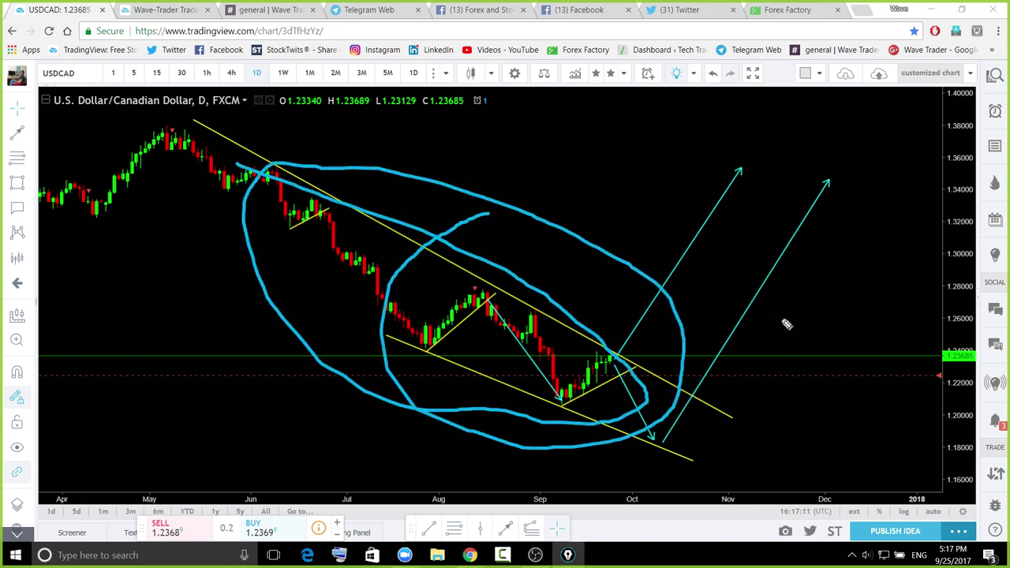
{"action": "key", "text": "ctrl+shift+6"}
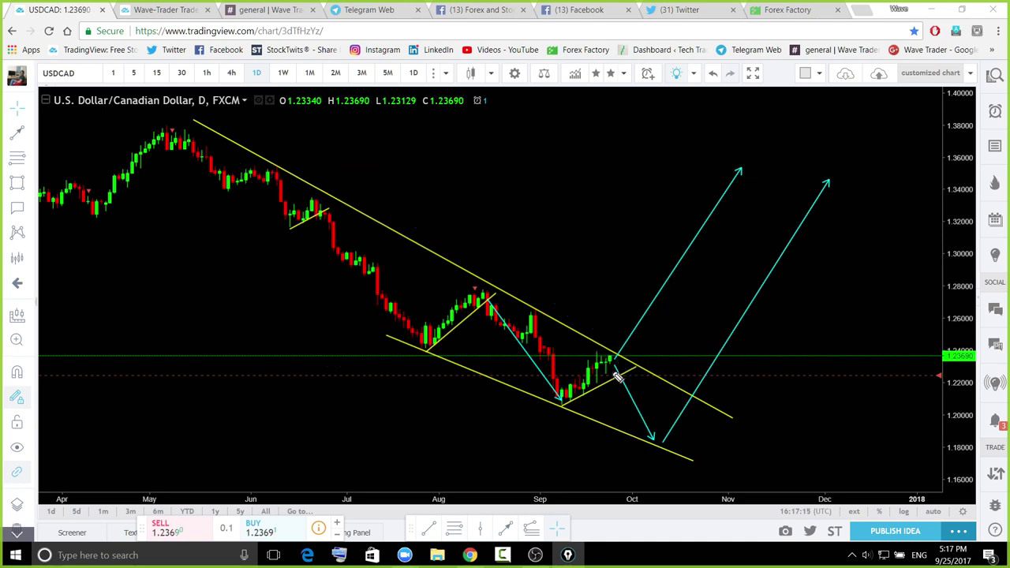
Mark the breakout arrow's tip on USDCAD, trace the alternative drop to the lower wedge line and the rise to about 1.34, and clear the marks
{"action": "mouse_move", "coordinate": [725, 166]}
{"action": "left_mouse_down"}
{"action": "mouse_move", "coordinate": [828, 144]}
{"action": "mouse_move", "coordinate": [864, 215]}
{"action": "mouse_move", "coordinate": [609, 376]}
{"action": "mouse_move", "coordinate": [673, 183]}
{"action": "mouse_move", "coordinate": [725, 156]}
{"action": "left_mouse_up"}
{"action": "key", "text": "ctrl+shift+6"}
{"action": "mouse_move", "coordinate": [613, 355]}
{"action": "left_mouse_down"}
{"action": "mouse_move", "coordinate": [637, 400]}
{"action": "mouse_move", "coordinate": [754, 292]}
{"action": "mouse_move", "coordinate": [822, 209]}
{"action": "left_mouse_up"}
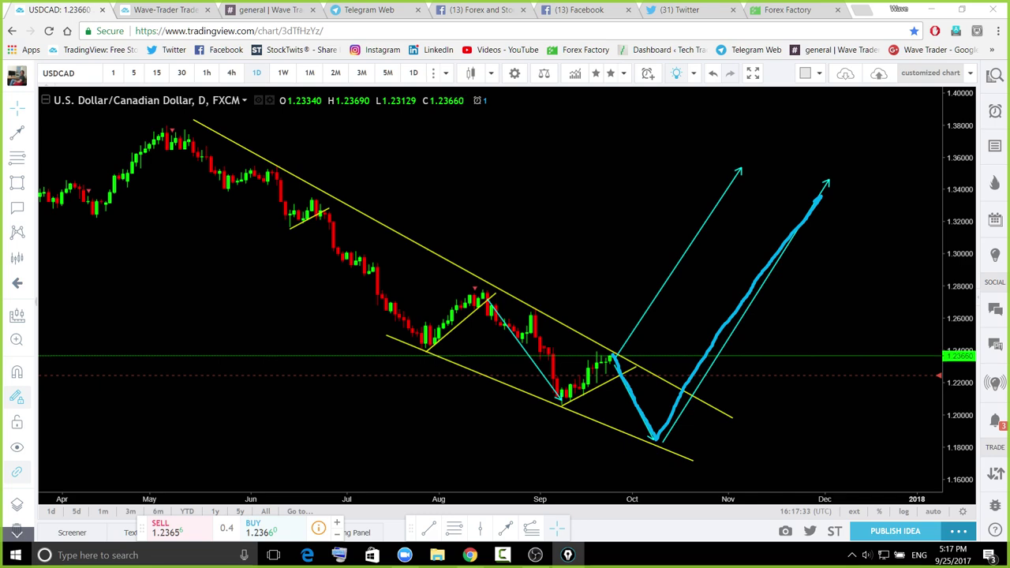
{"action": "key", "text": "ctrl+z"}
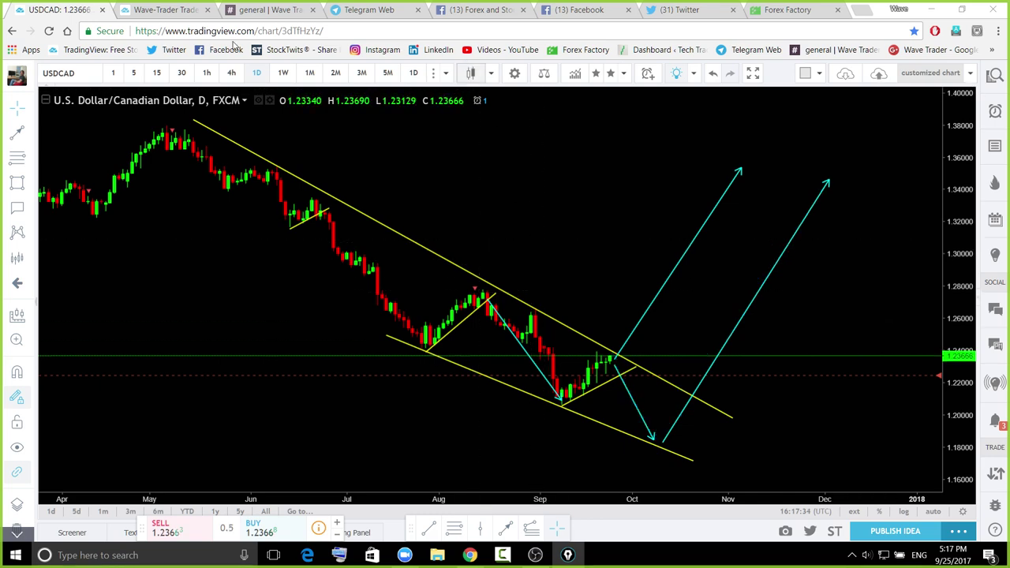
Switch to the Wave-Trader profile page listing the published ideas
{"action": "left_click", "coordinate": [175, 11]}
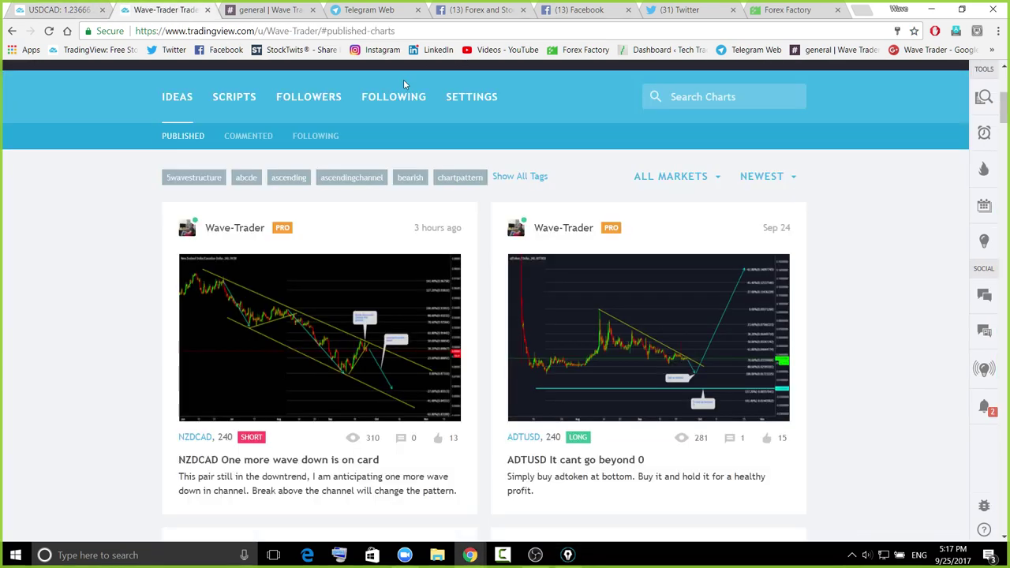
Search the published ideas for NZDJPY and open the idea "NZDJPY Watch strong breakout"
{"action": "left_click", "coordinate": [739, 96]}
{"action": "type", "text": "NZ"}
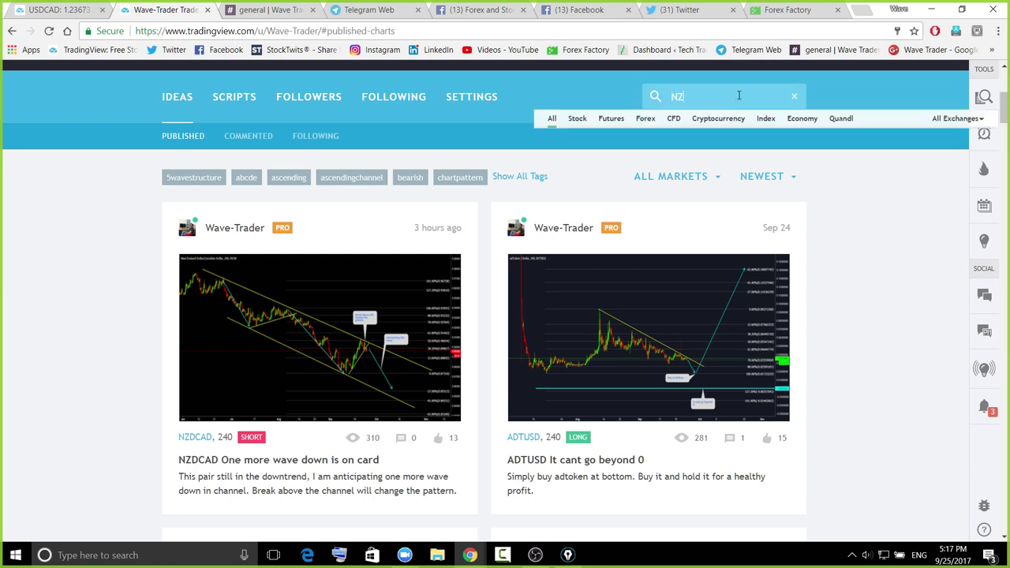
{"action": "type", "text": "DJPY"}
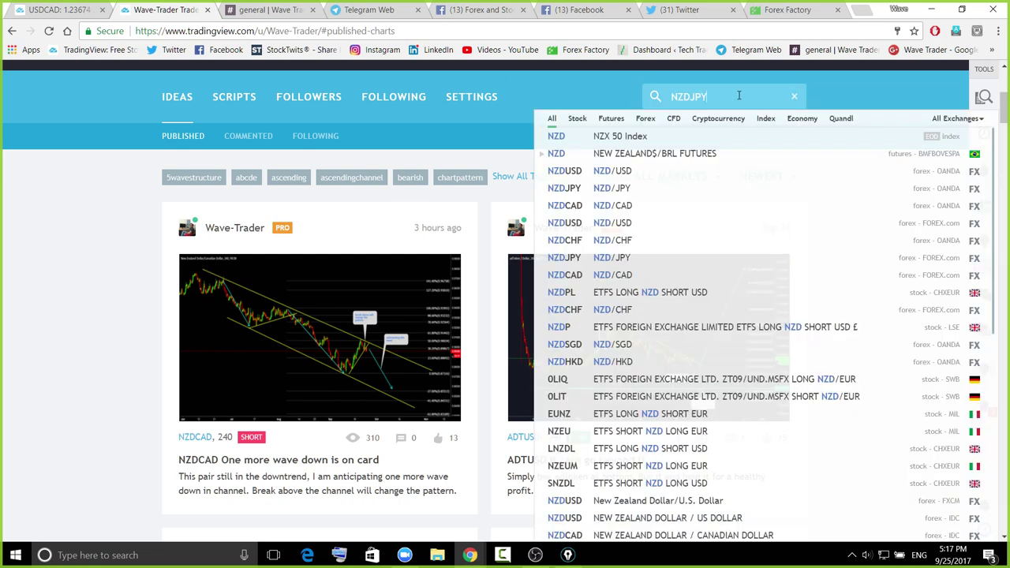
{"action": "key", "text": "Return"}
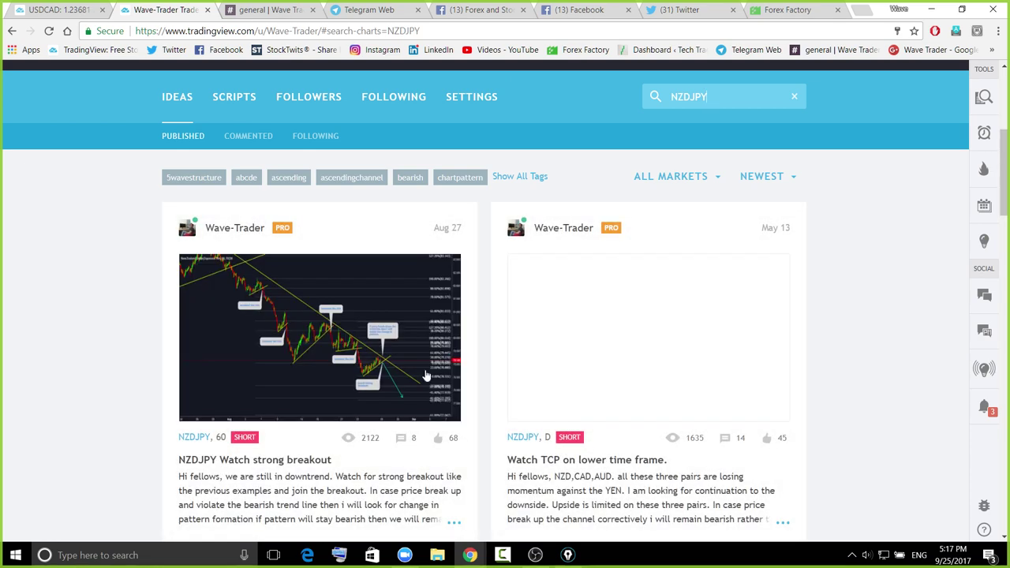
{"action": "left_click", "coordinate": [376, 373]}
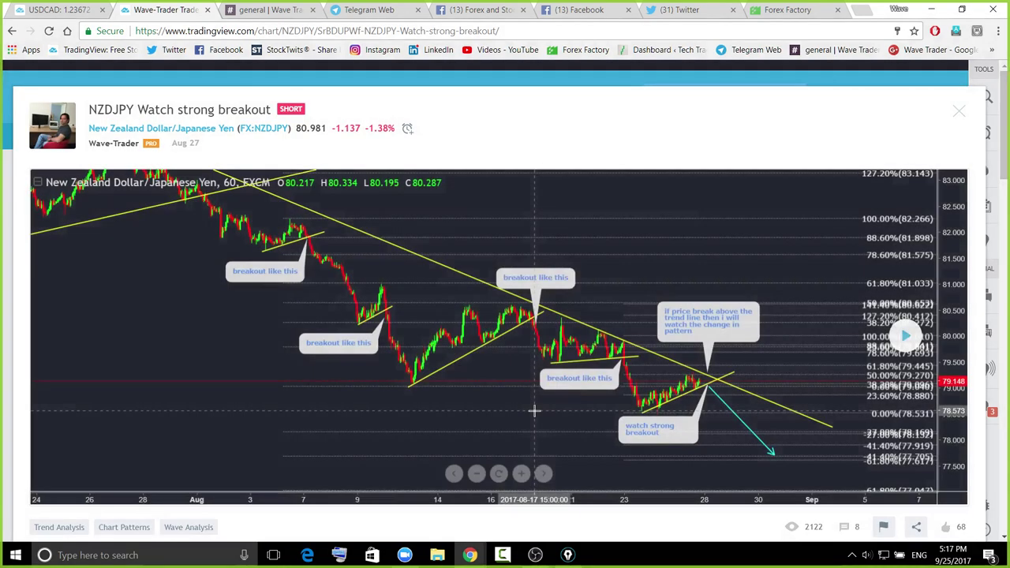
Open the enlarged chart snapshot from the Aug 30 comment "clear break up will change the pattern"
{"action": "scroll", "coordinate": [534, 410], "scroll_direction": "down", "scroll_amount": 6}
{"action": "scroll", "coordinate": [534, 411], "scroll_direction": "down", "scroll_amount": 2}
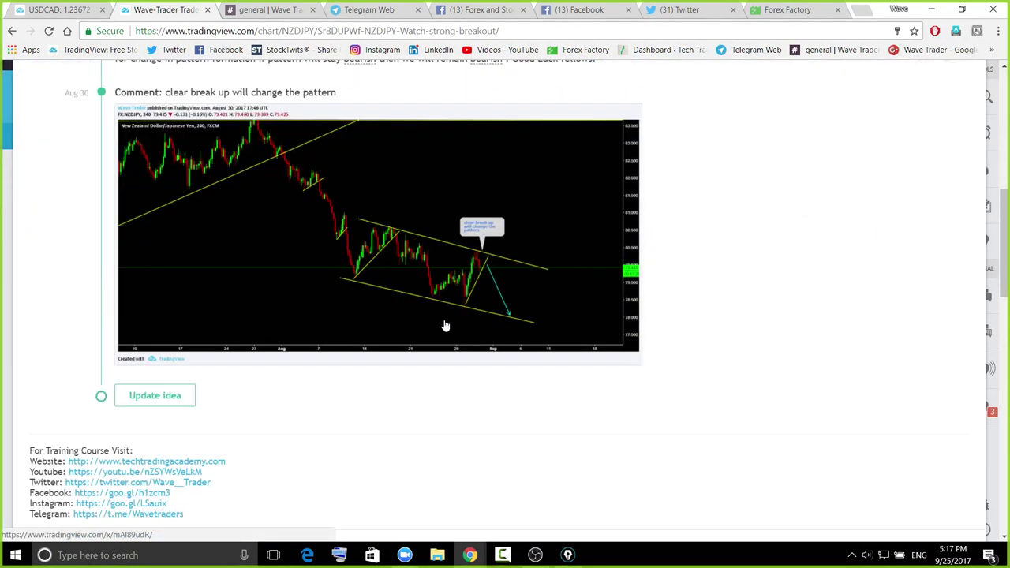
{"action": "left_click", "coordinate": [453, 261]}
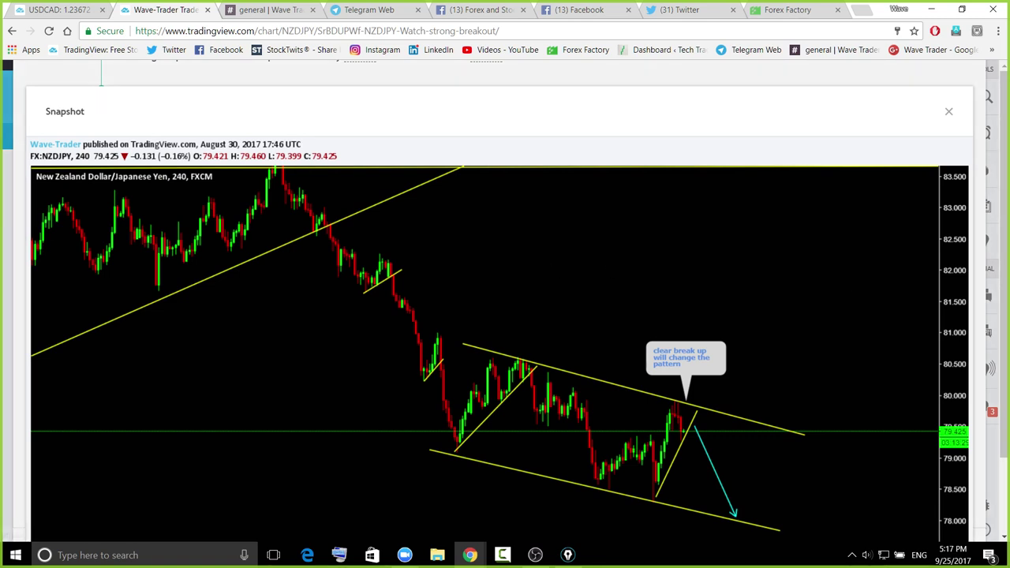
Sketch the wave inside the NZDJPY channel, a drop to its lower line and a rally above it in freehand ink, and clear the ink
{"action": "mouse_move", "coordinate": [457, 448]}
{"action": "left_mouse_down"}
{"action": "mouse_move", "coordinate": [523, 376]}
{"action": "mouse_move", "coordinate": [637, 476]}
{"action": "mouse_move", "coordinate": [648, 474]}
{"action": "left_mouse_up"}
{"action": "mouse_move", "coordinate": [683, 415]}
{"action": "left_mouse_down"}
{"action": "mouse_move", "coordinate": [754, 525]}
{"action": "mouse_move", "coordinate": [922, 200]}
{"action": "left_mouse_up"}
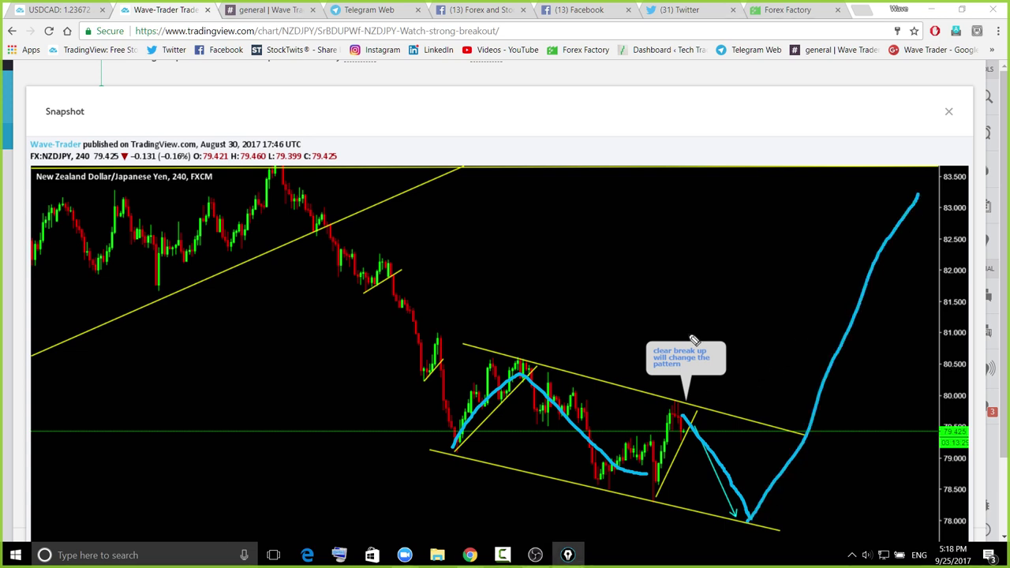
{"action": "mouse_move", "coordinate": [882, 175]}
{"action": "left_mouse_down"}
{"action": "mouse_move", "coordinate": [932, 237]}
{"action": "mouse_move", "coordinate": [768, 432]}
{"action": "mouse_move", "coordinate": [836, 176]}
{"action": "mouse_move", "coordinate": [891, 184]}
{"action": "left_mouse_up"}
{"action": "key", "text": "ctrl+shift+7"}
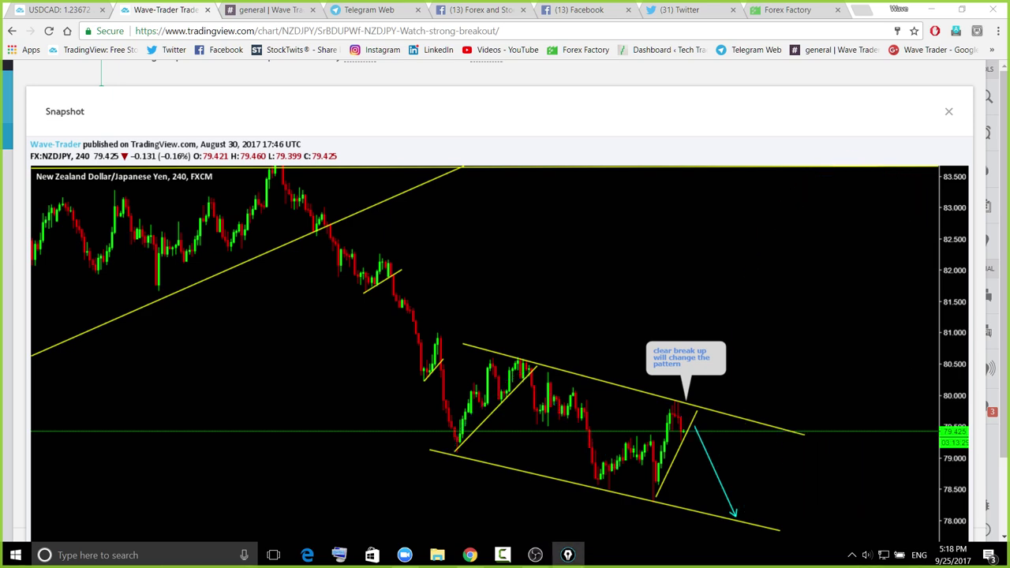
Close the snapshot and the NZDJPY idea and return to the USDCAD daily chart
{"action": "left_click", "coordinate": [949, 111]}
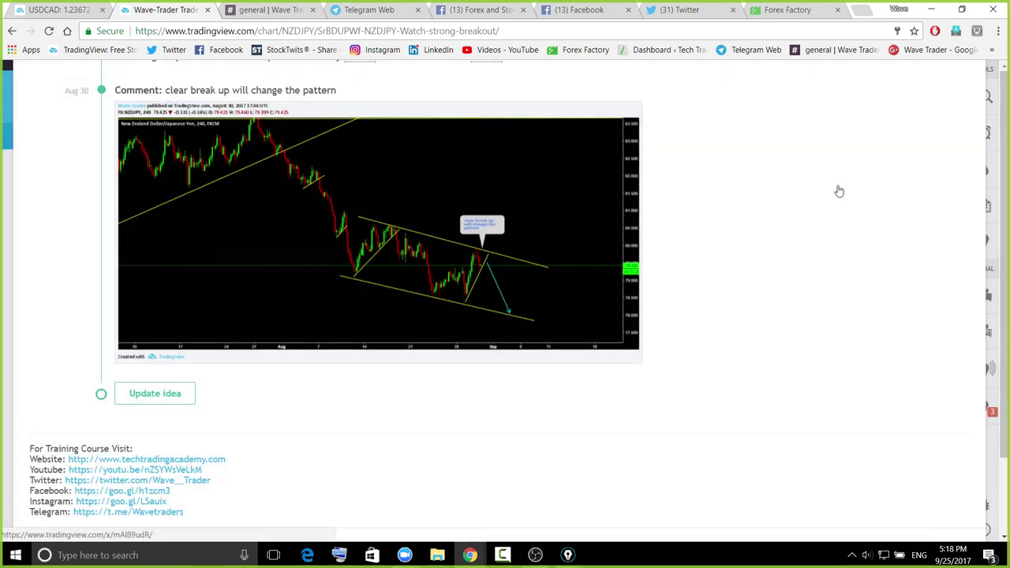
{"action": "scroll", "coordinate": [839, 189], "scroll_direction": "up", "scroll_amount": 10}
{"action": "left_click", "coordinate": [960, 113]}
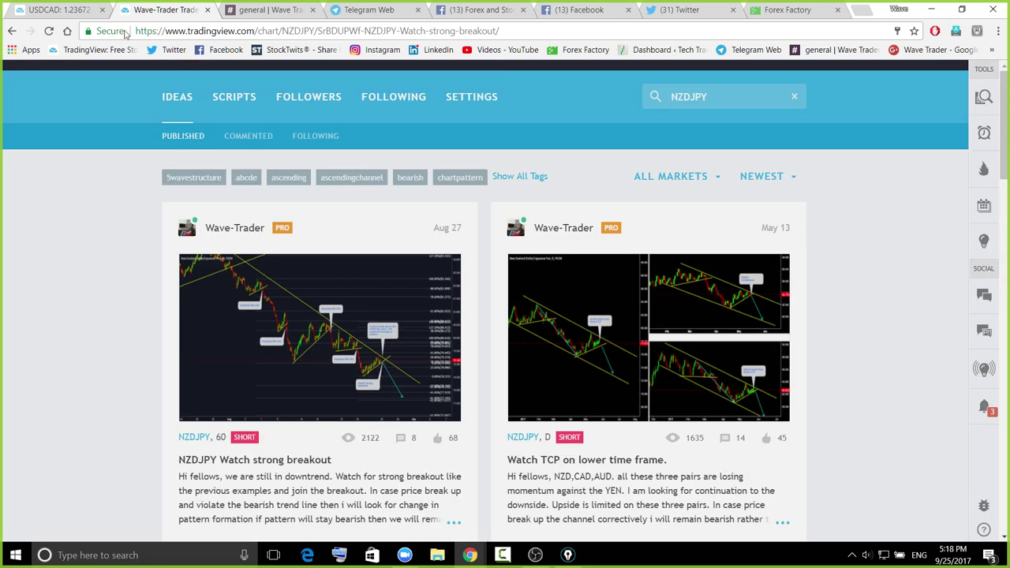
{"action": "left_click", "coordinate": [53, 8]}
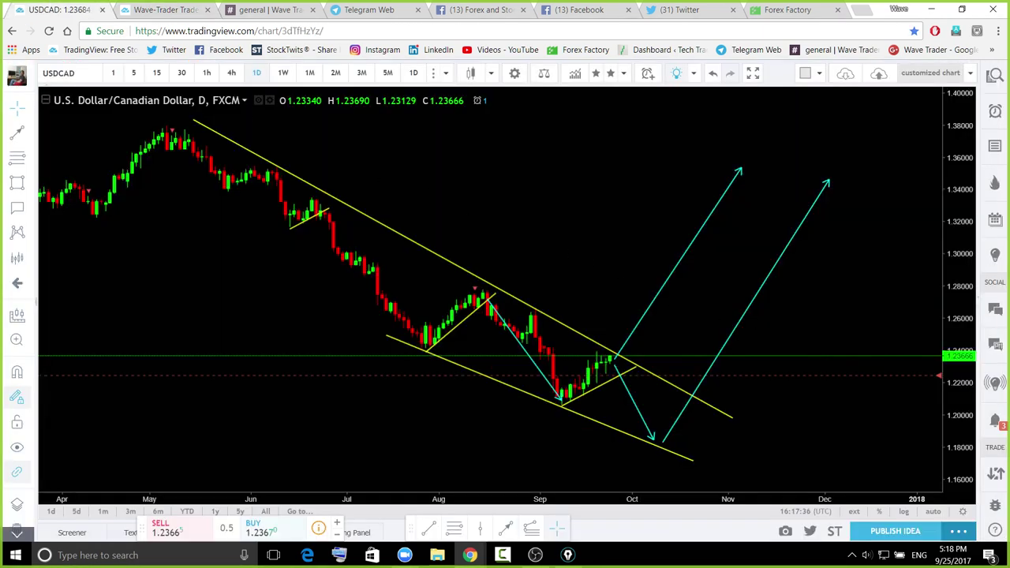
Sketch both USDCAD scenarios in freehand ink, a fall to the lower channel line and a breakout rally to the upper target, clearing the ink after each
{"action": "key", "text": "ctrl+shift+3"}
{"action": "left_click_drag", "start_coordinate": [622, 366], "coordinate": [635, 387]}
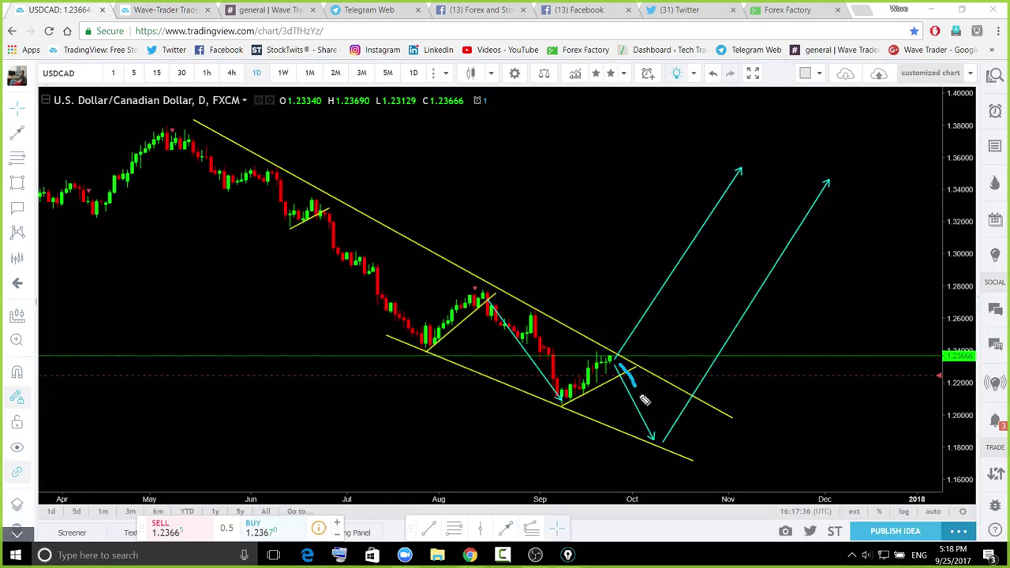
{"action": "left_click_drag", "start_coordinate": [667, 442], "coordinate": [669, 447]}
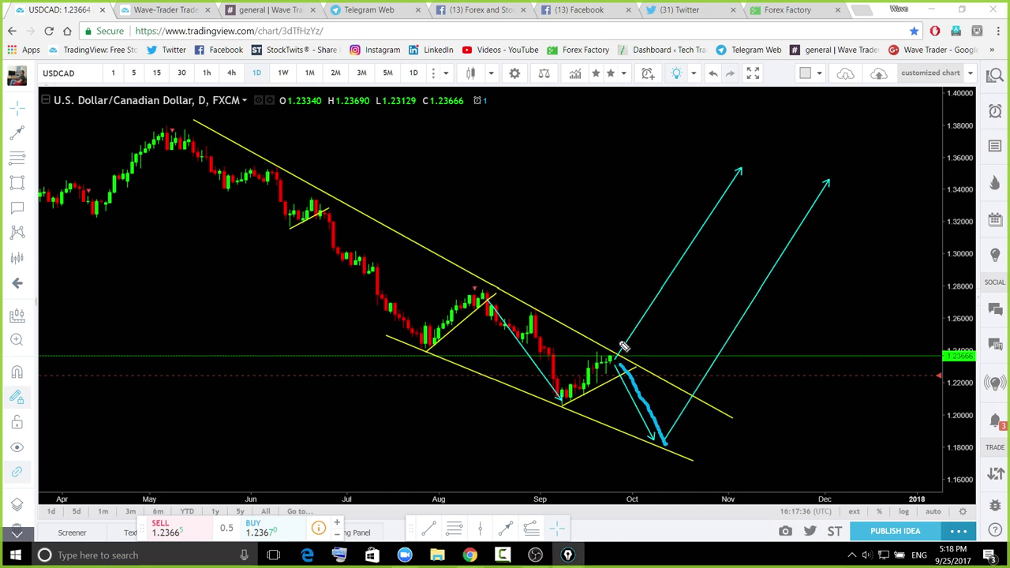
{"action": "mouse_move", "coordinate": [622, 348]}
{"action": "left_mouse_down"}
{"action": "mouse_move", "coordinate": [636, 371]}
{"action": "mouse_move", "coordinate": [615, 382]}
{"action": "mouse_move", "coordinate": [603, 357]}
{"action": "mouse_move", "coordinate": [619, 347]}
{"action": "mouse_move", "coordinate": [646, 408]}
{"action": "left_mouse_up"}
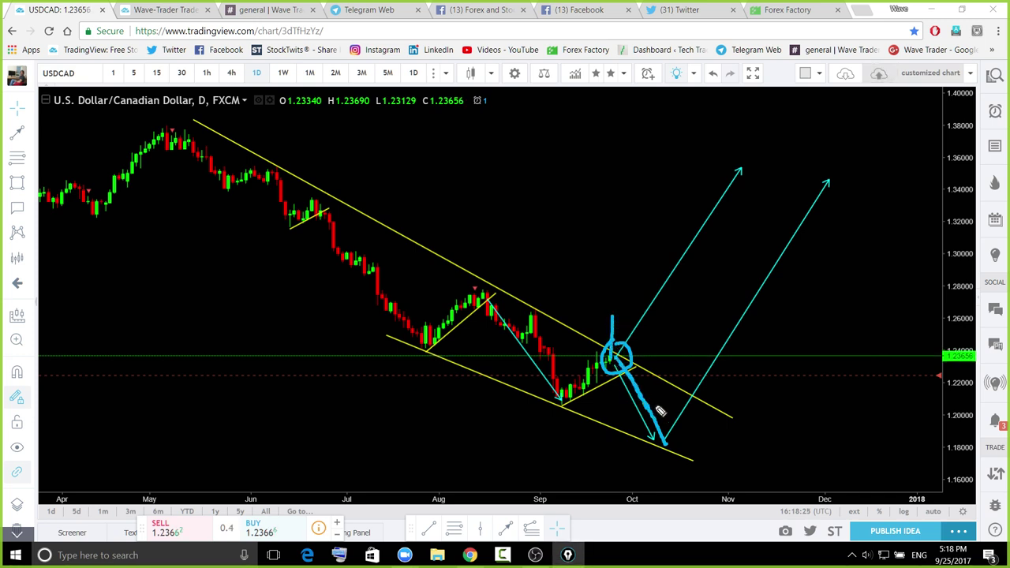
{"action": "key", "text": "ctrl+shift+7"}
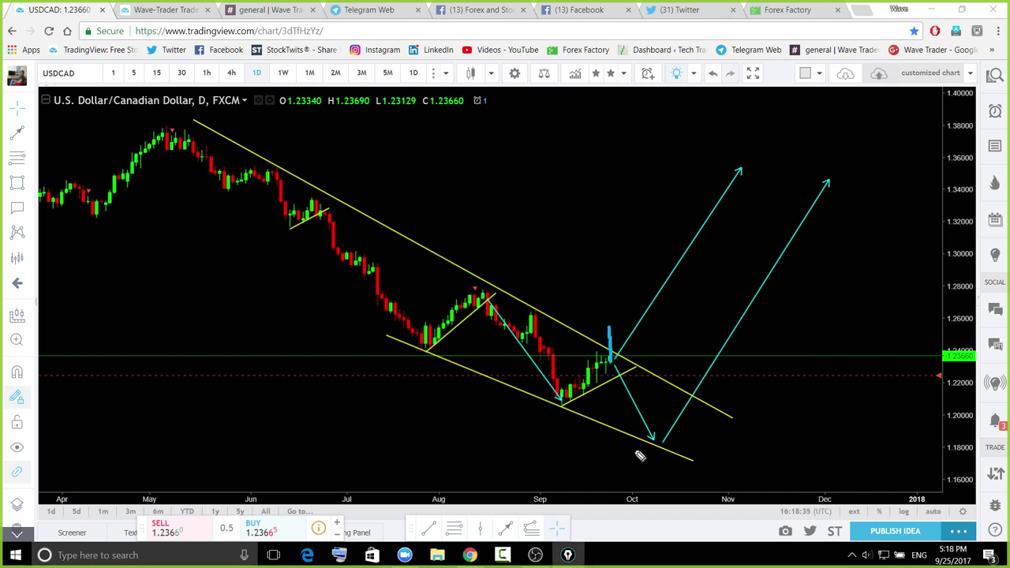
{"action": "mouse_move", "coordinate": [609, 327]}
{"action": "left_mouse_down"}
{"action": "mouse_move", "coordinate": [632, 351]}
{"action": "mouse_move", "coordinate": [737, 166]}
{"action": "left_mouse_up"}
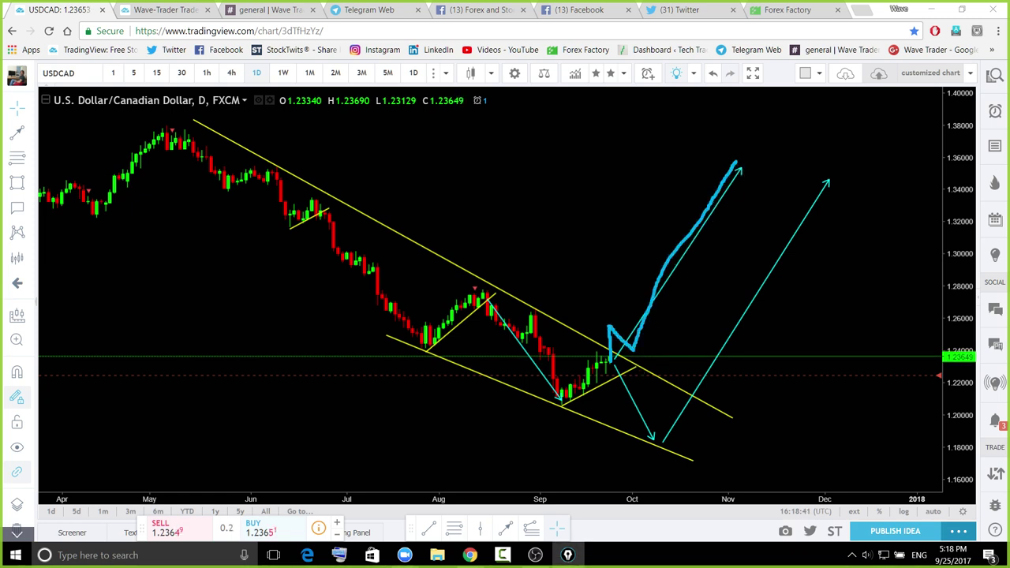
{"action": "key", "text": "ctrl+shift+7"}
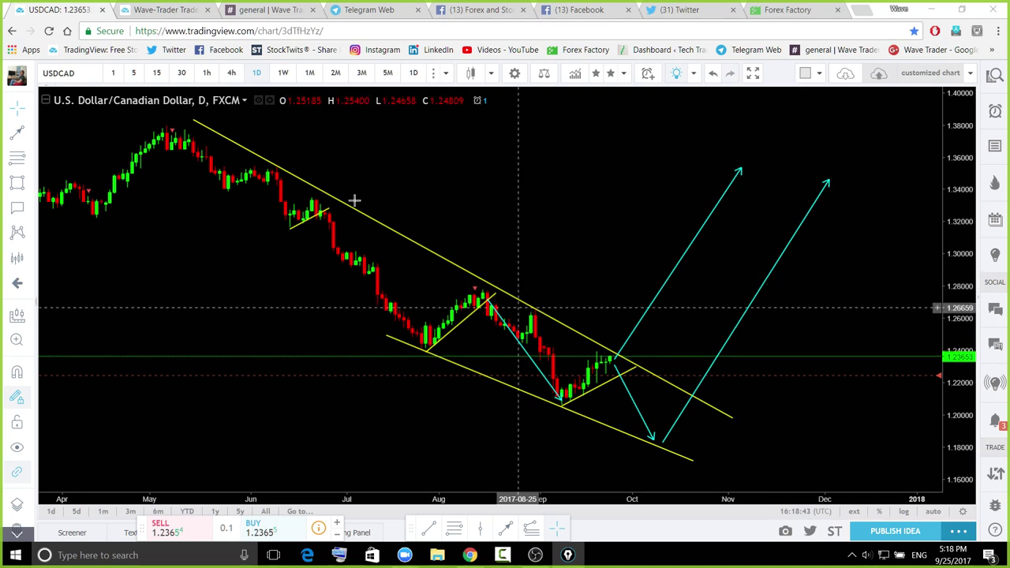
Switch the USDCAD chart to the 1-hour interval, reset its view around the recent candles and dismiss the EURJPY alert
{"action": "left_click", "coordinate": [207, 73]}
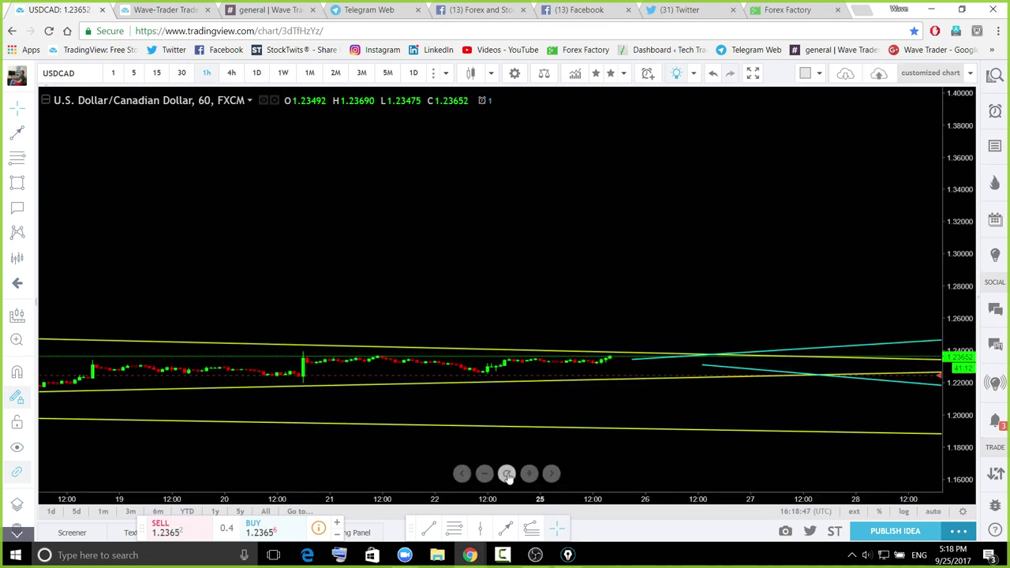
{"action": "left_click", "coordinate": [508, 474]}
{"action": "scroll", "coordinate": [909, 250], "scroll_direction": "down", "scroll_amount": 3}
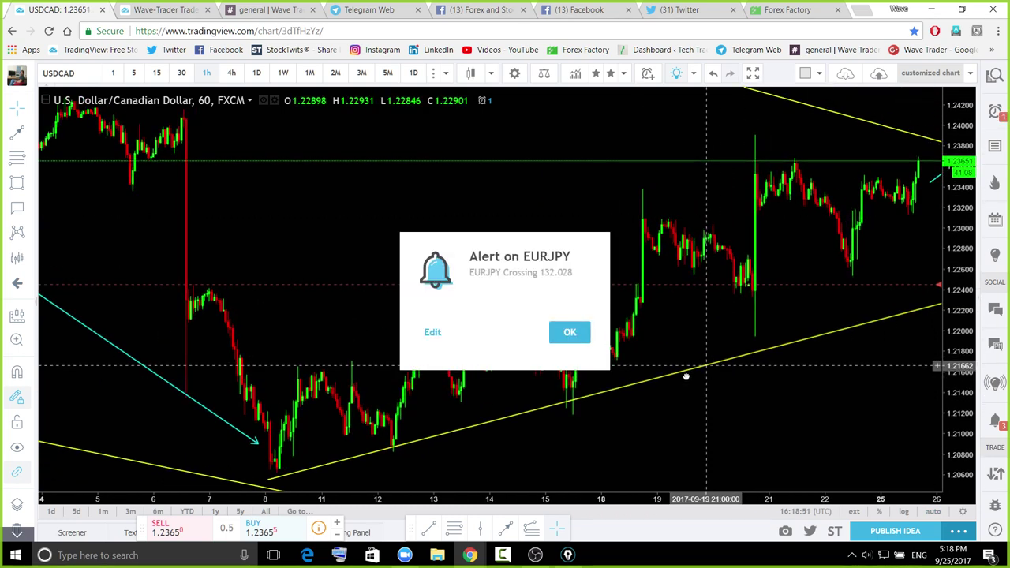
{"action": "left_click", "coordinate": [570, 332]}
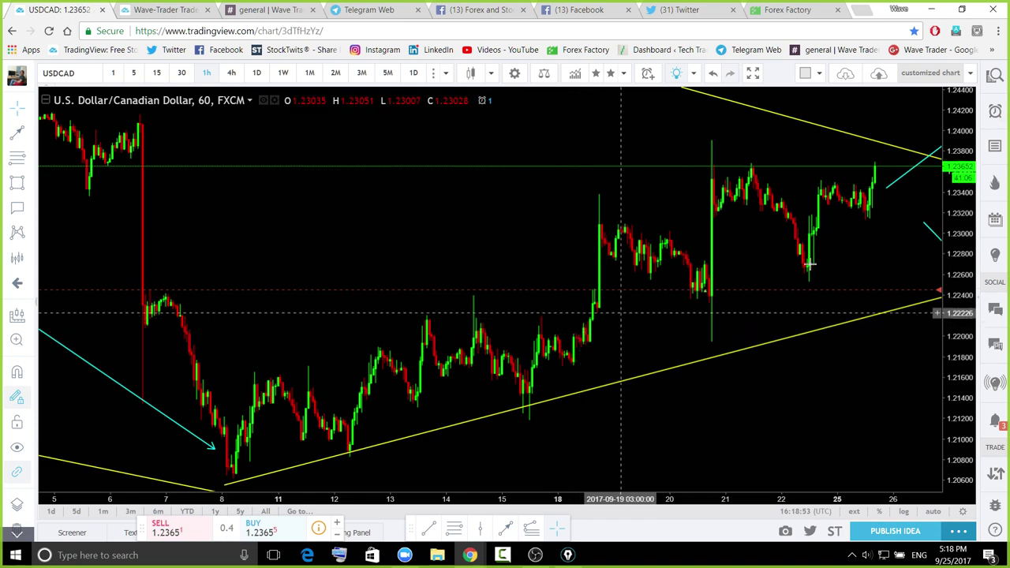
{"action": "scroll", "coordinate": [909, 239], "scroll_direction": "up", "scroll_amount": 3}
{"action": "left_click_drag", "start_coordinate": [826, 247], "coordinate": [627, 347]}
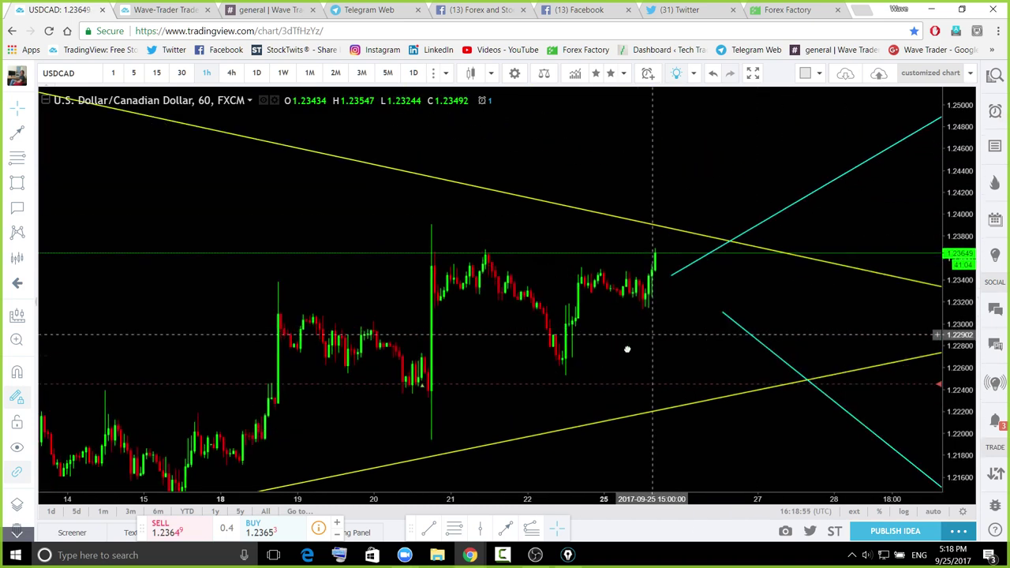
Outline the latest consolidation in freehand ink, sketch the rally and rising line above it, and circle the break of the upper trendline
{"action": "key", "text": "ctrl+shift+3"}
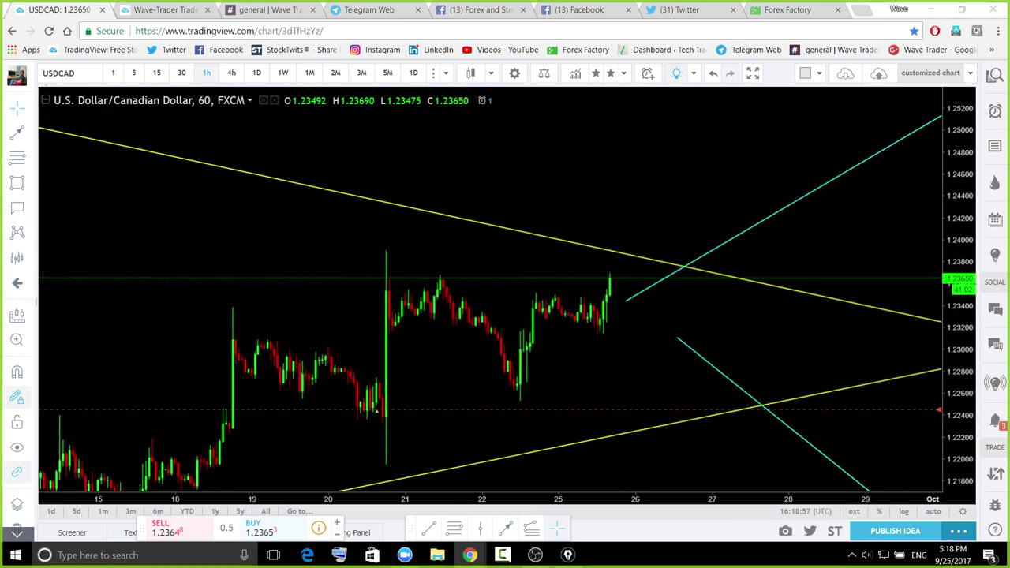
{"action": "left_click_drag", "start_coordinate": [532, 293], "coordinate": [612, 300]}
{"action": "left_click_drag", "start_coordinate": [536, 314], "coordinate": [608, 331]}
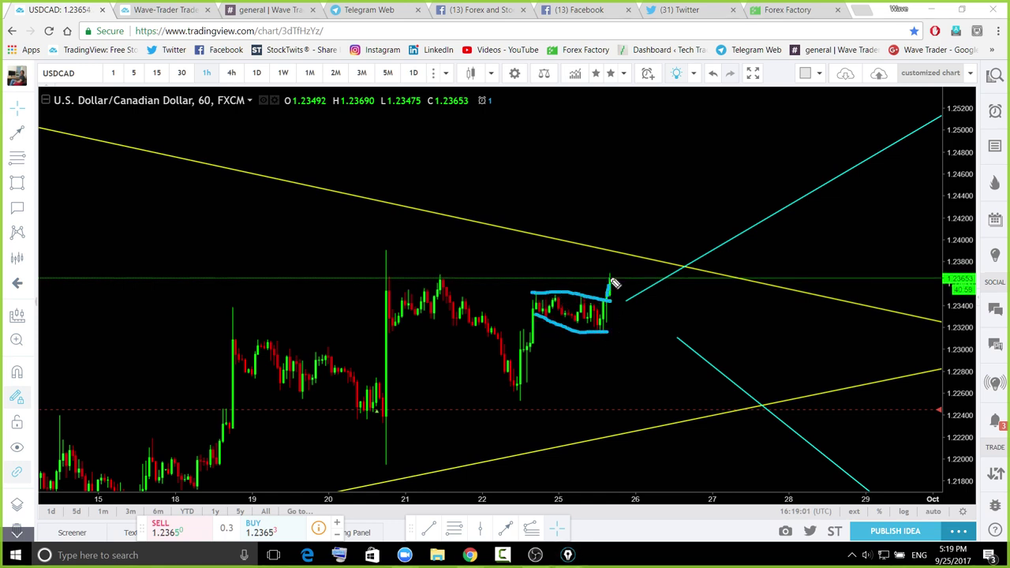
{"action": "left_click_drag", "start_coordinate": [624, 230], "coordinate": [637, 178]}
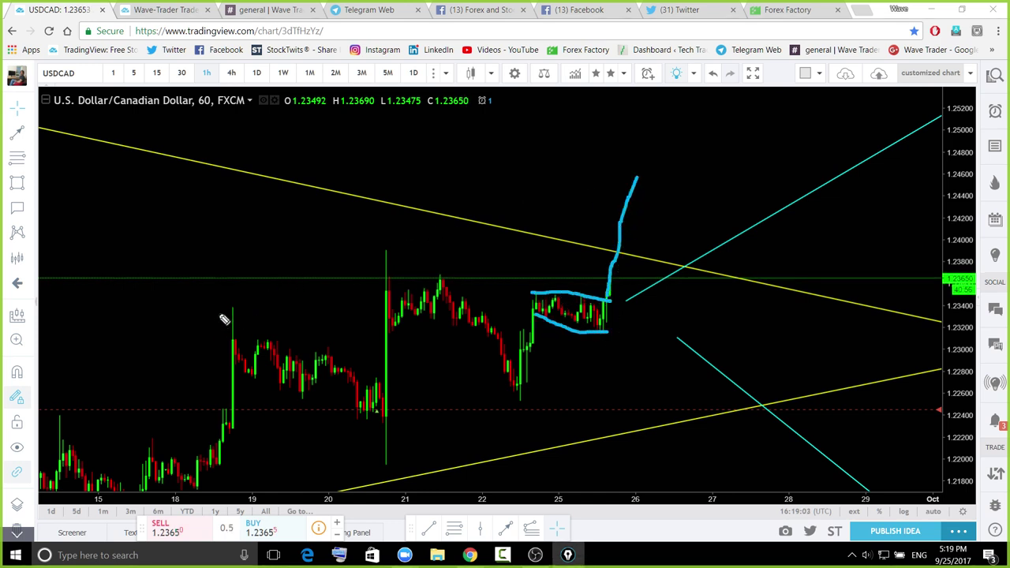
{"action": "mouse_move", "coordinate": [219, 313]}
{"action": "left_mouse_down"}
{"action": "mouse_move", "coordinate": [512, 220]}
{"action": "mouse_move", "coordinate": [597, 178]}
{"action": "mouse_move", "coordinate": [651, 170]}
{"action": "left_mouse_up"}
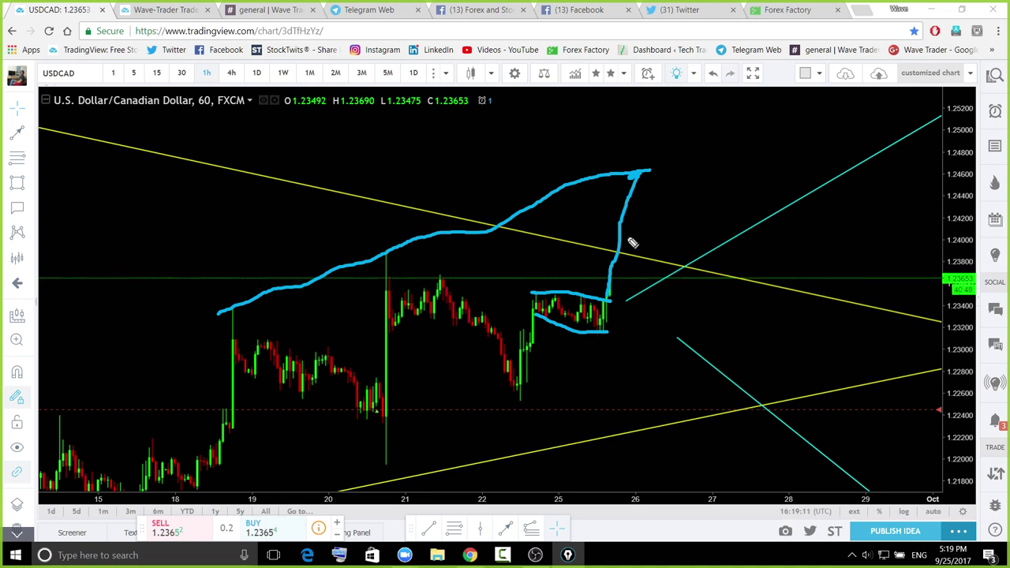
{"action": "left_click_drag", "start_coordinate": [613, 238], "coordinate": [629, 238]}
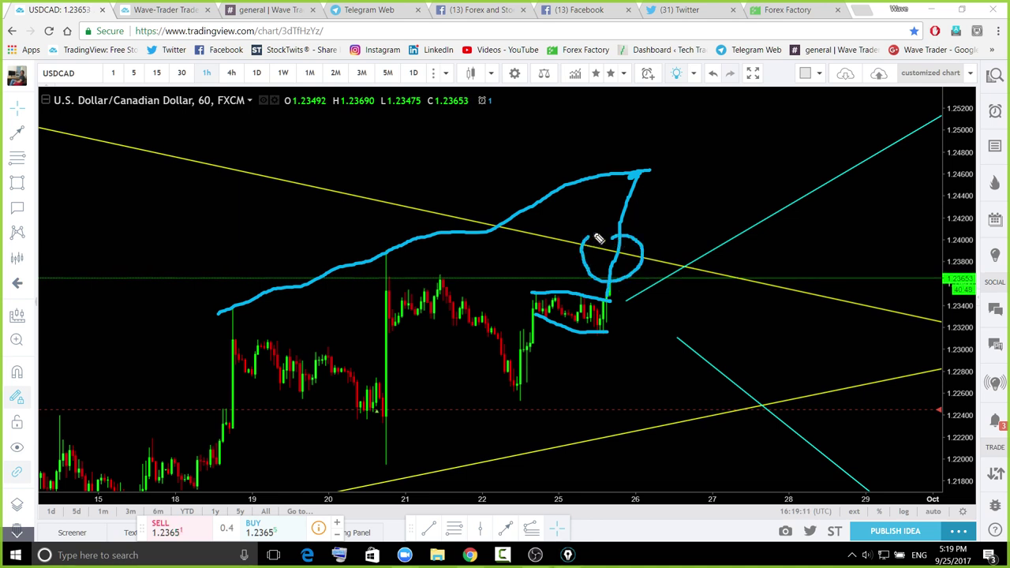
Extend the inked rally upward, sketch and circle a pullback toward the broken trendline, and sketch a second rally from its low
{"action": "left_click_drag", "start_coordinate": [624, 251], "coordinate": [673, 101]}
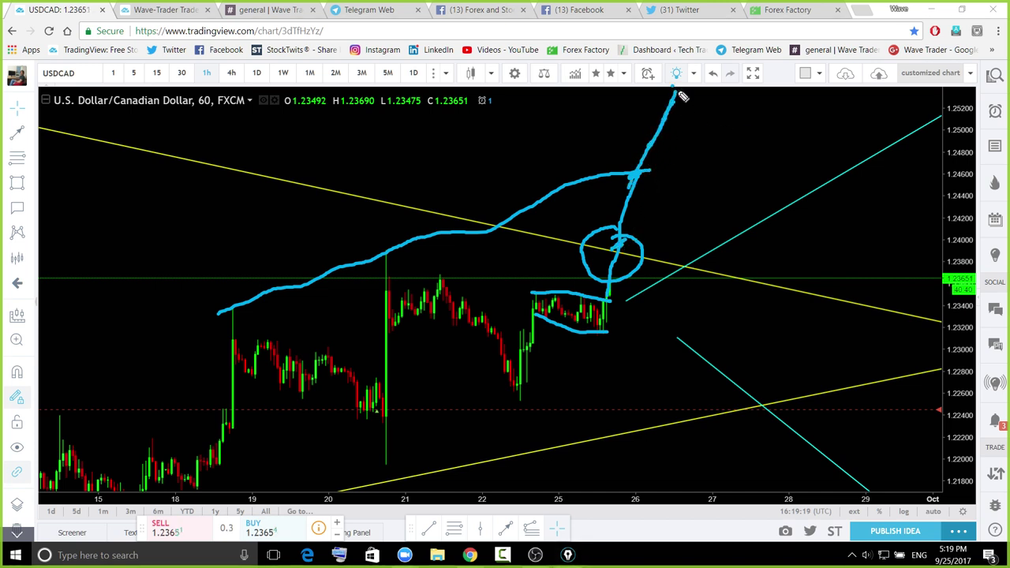
{"action": "left_click_drag", "start_coordinate": [675, 90], "coordinate": [739, 150]}
{"action": "left_click_drag", "start_coordinate": [770, 184], "coordinate": [849, 278]}
{"action": "mouse_move", "coordinate": [776, 148]}
{"action": "left_mouse_down"}
{"action": "mouse_move", "coordinate": [744, 129]}
{"action": "mouse_move", "coordinate": [792, 312]}
{"action": "mouse_move", "coordinate": [802, 169]}
{"action": "mouse_move", "coordinate": [778, 166]}
{"action": "left_mouse_up"}
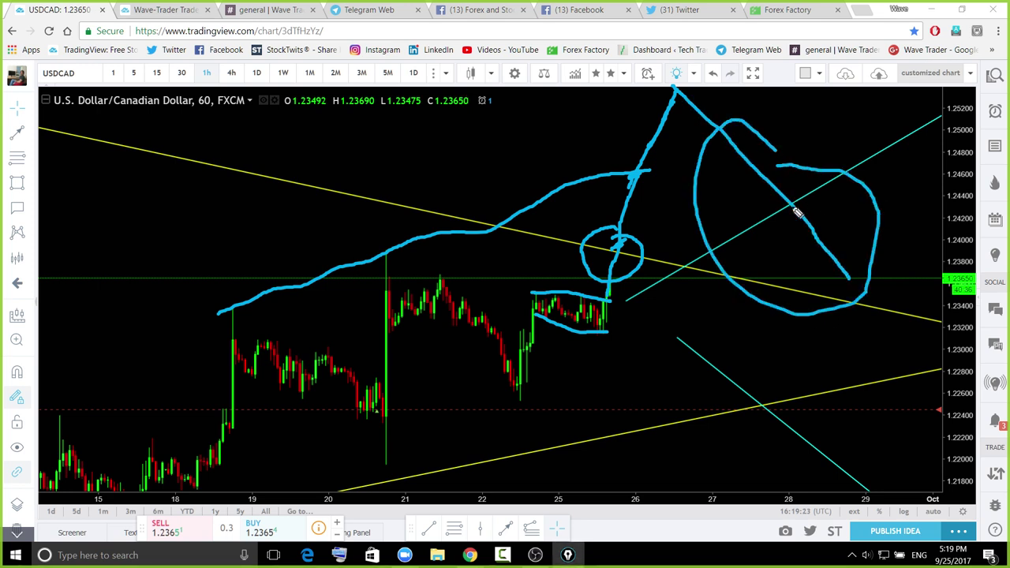
{"action": "mouse_move", "coordinate": [836, 270]}
{"action": "left_mouse_down"}
{"action": "mouse_move", "coordinate": [849, 281]}
{"action": "mouse_move", "coordinate": [955, 49]}
{"action": "mouse_move", "coordinate": [921, 136]}
{"action": "left_mouse_up"}
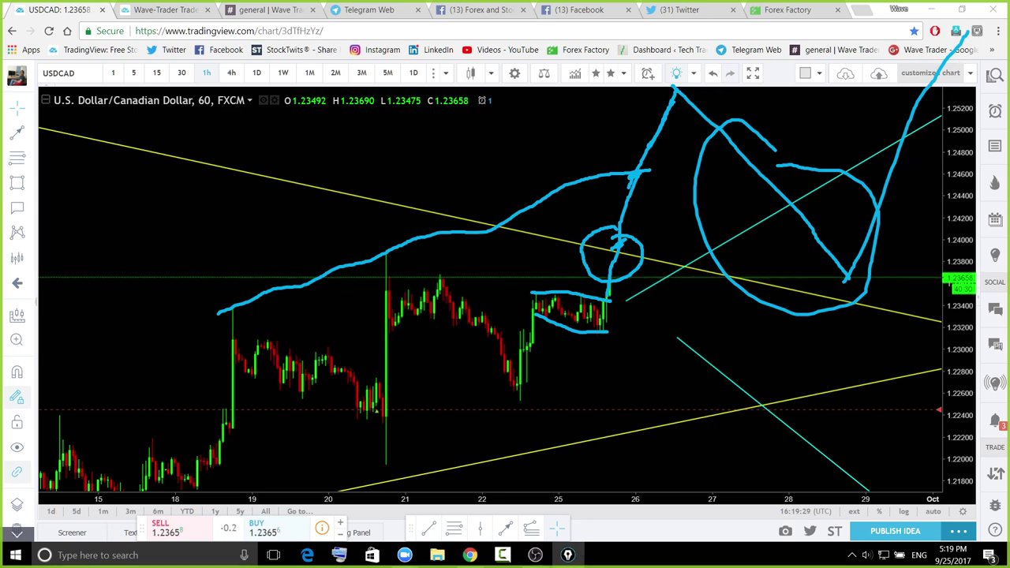
Clear the freehand ink and mark the upper trendline just above the latest candle with a small circle
{"action": "key", "text": "ctrl+shift+6"}
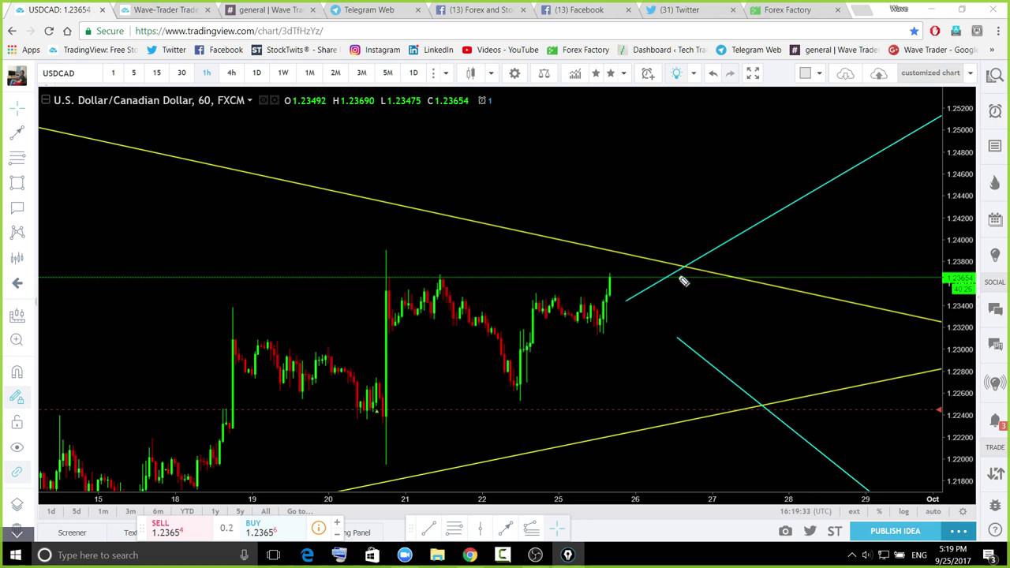
{"action": "mouse_move", "coordinate": [616, 247]}
{"action": "left_mouse_down"}
{"action": "mouse_move", "coordinate": [638, 253]}
{"action": "mouse_move", "coordinate": [623, 250]}
{"action": "left_mouse_up"}
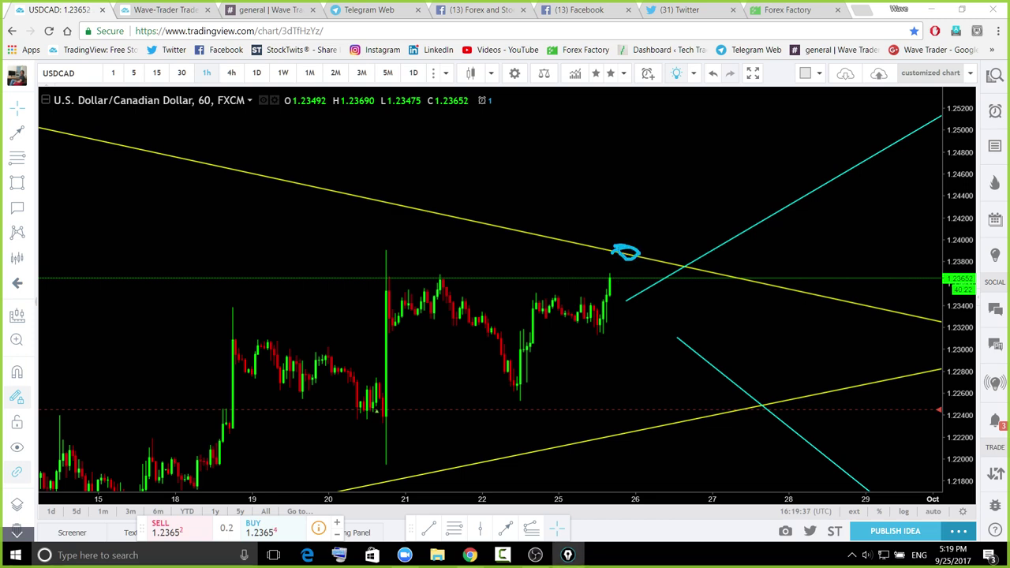
Switch the USDCAD chart to the 4-hour interval and reset the view to show the descending channel with its projection arrows
{"action": "left_click", "coordinate": [231, 72]}
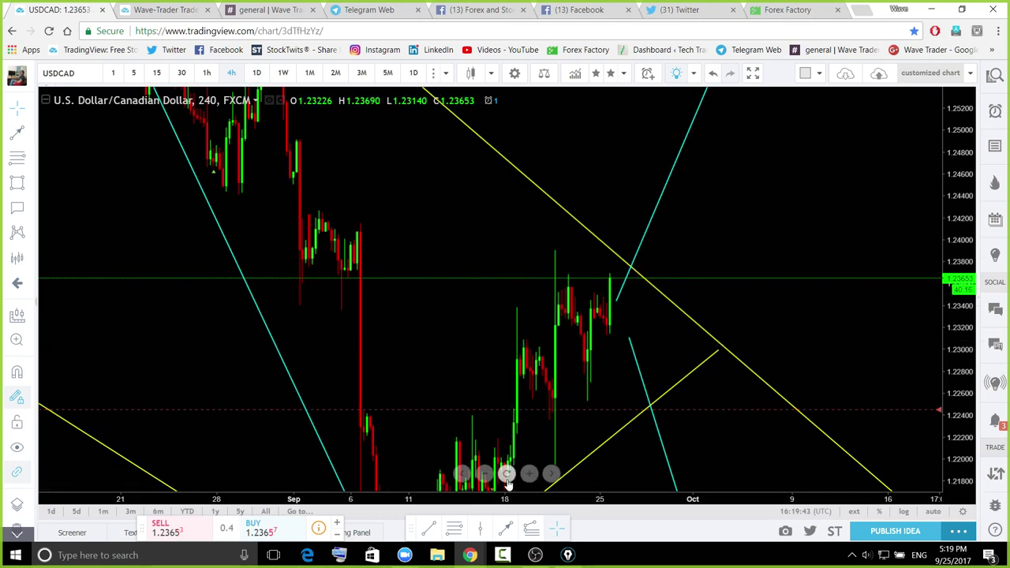
{"action": "left_click", "coordinate": [508, 475]}
{"action": "scroll", "coordinate": [917, 308], "scroll_direction": "down", "scroll_amount": 3}
{"action": "scroll", "coordinate": [924, 304], "scroll_direction": "down", "scroll_amount": 5}
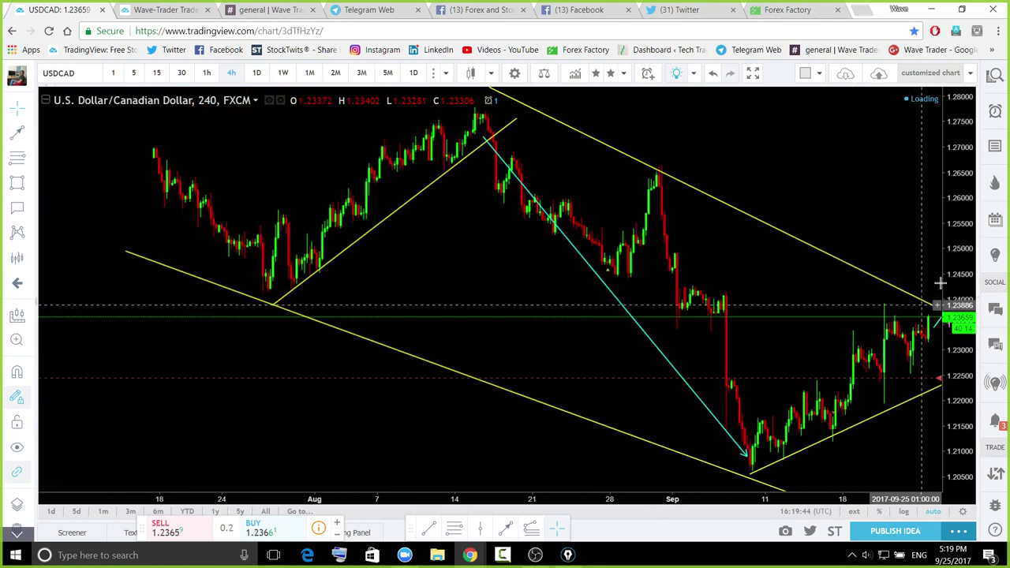
{"action": "left_click_drag", "start_coordinate": [740, 253], "coordinate": [557, 279]}
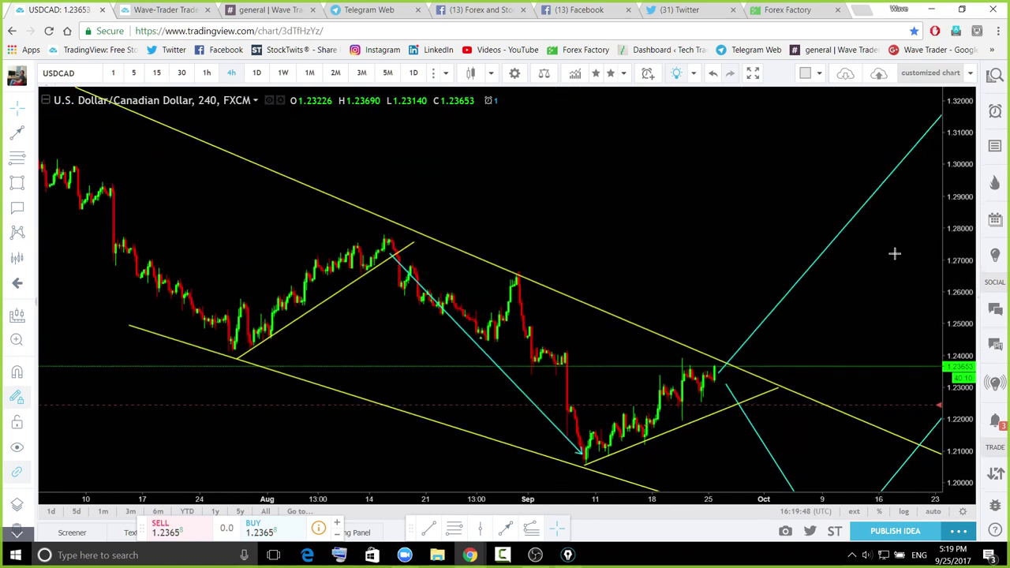
{"action": "scroll", "coordinate": [842, 232], "scroll_direction": "down", "scroll_amount": 3}
{"action": "scroll", "coordinate": [893, 310], "scroll_direction": "down", "scroll_amount": 2}
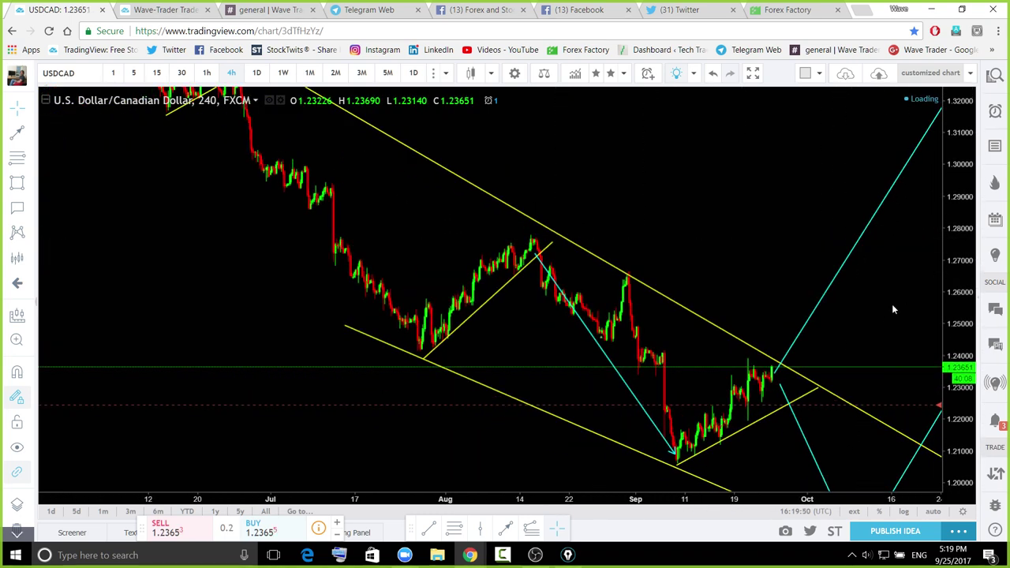
Trace the decline, rally, drop and latest rally inside the USDCAD descending channel in freehand ink, then clear the ink
{"action": "left_click_drag", "start_coordinate": [829, 325], "coordinate": [659, 323]}
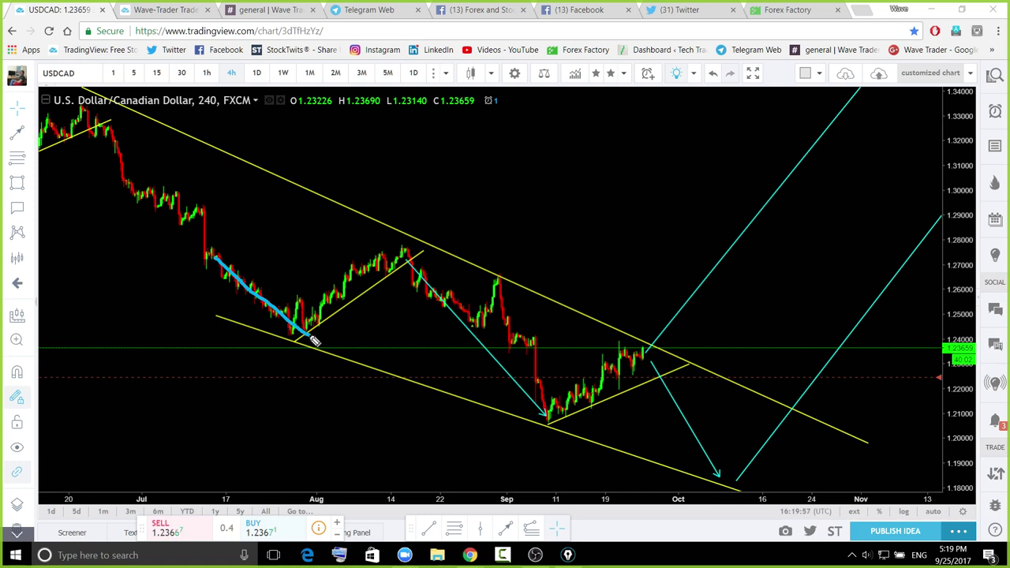
{"action": "mouse_move", "coordinate": [213, 260]}
{"action": "left_mouse_down"}
{"action": "mouse_move", "coordinate": [274, 291]}
{"action": "mouse_move", "coordinate": [276, 315]}
{"action": "mouse_move", "coordinate": [203, 264]}
{"action": "mouse_move", "coordinate": [300, 353]}
{"action": "mouse_move", "coordinate": [352, 285]}
{"action": "mouse_move", "coordinate": [531, 411]}
{"action": "mouse_move", "coordinate": [654, 346]}
{"action": "left_mouse_up"}
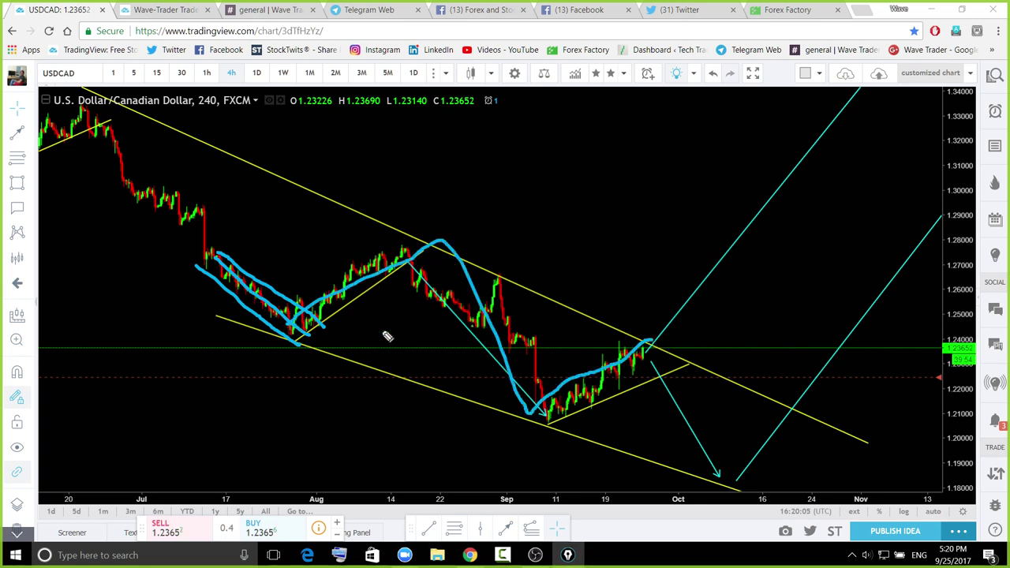
{"action": "left_click_drag", "start_coordinate": [309, 314], "coordinate": [397, 245]}
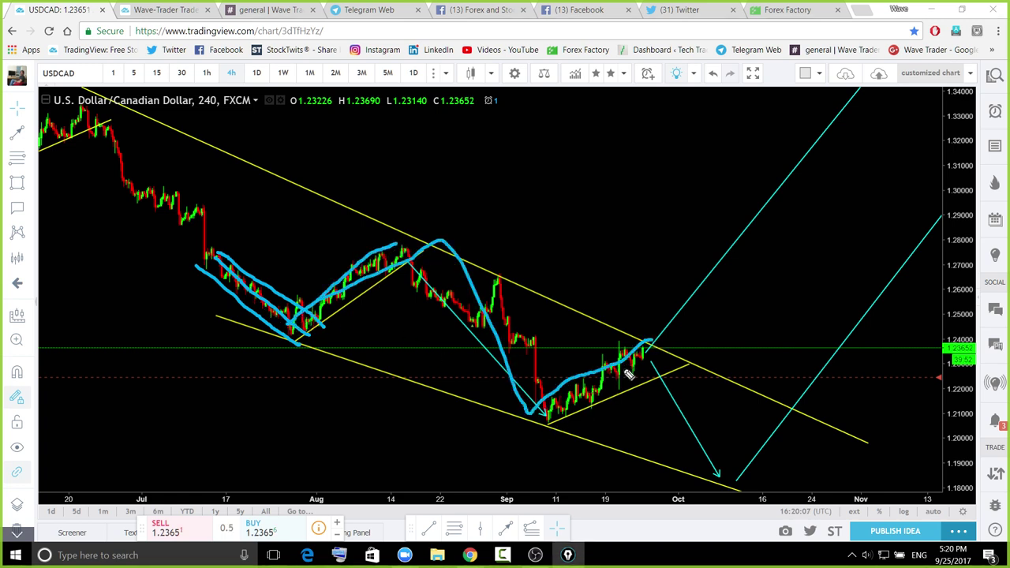
{"action": "key", "text": "Escape"}
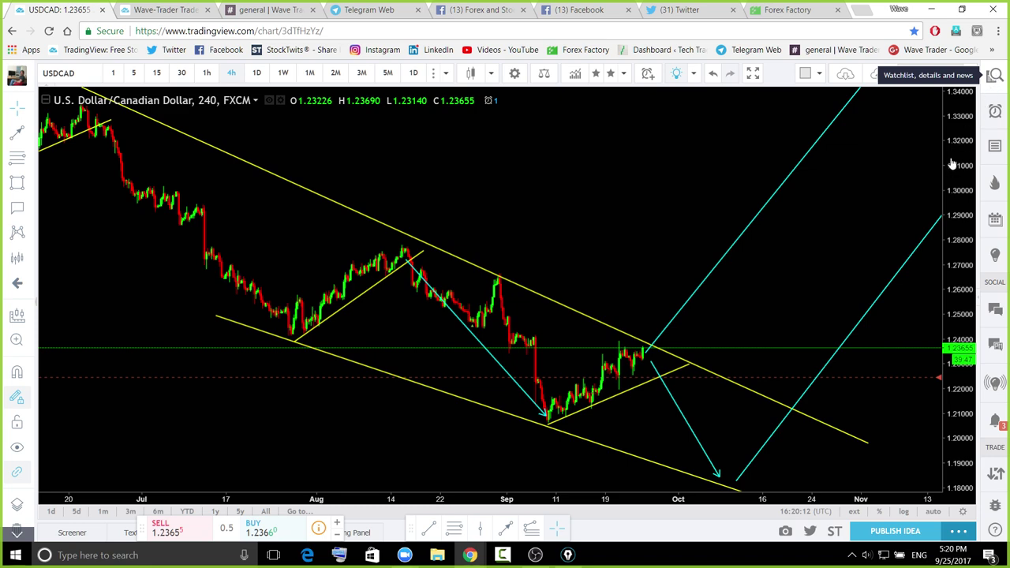
Open EURNZD from the watchlist on the daily interval and frame the rising channel with its downward projection arrows
{"action": "left_click", "coordinate": [995, 75]}
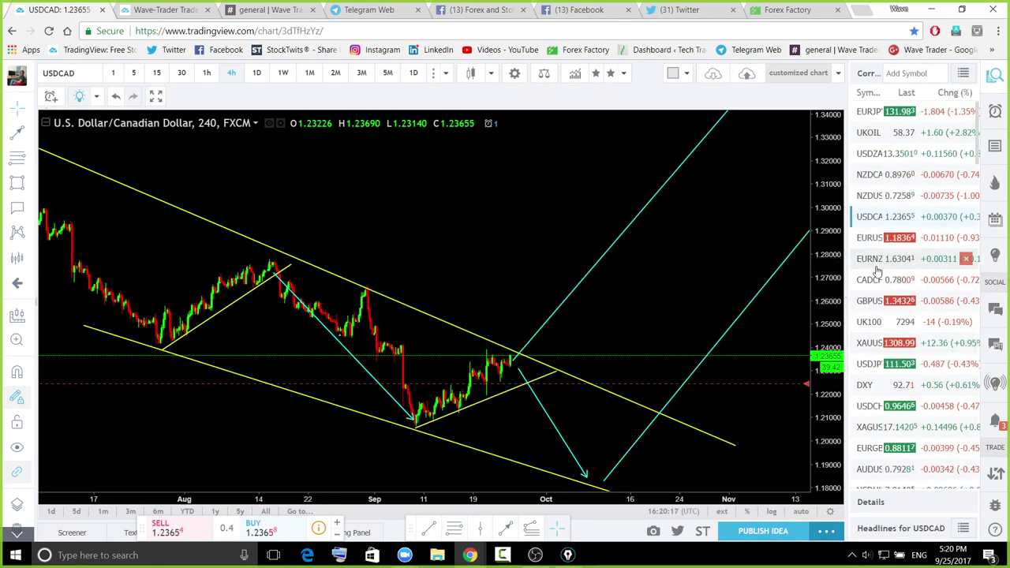
{"action": "left_click", "coordinate": [875, 265]}
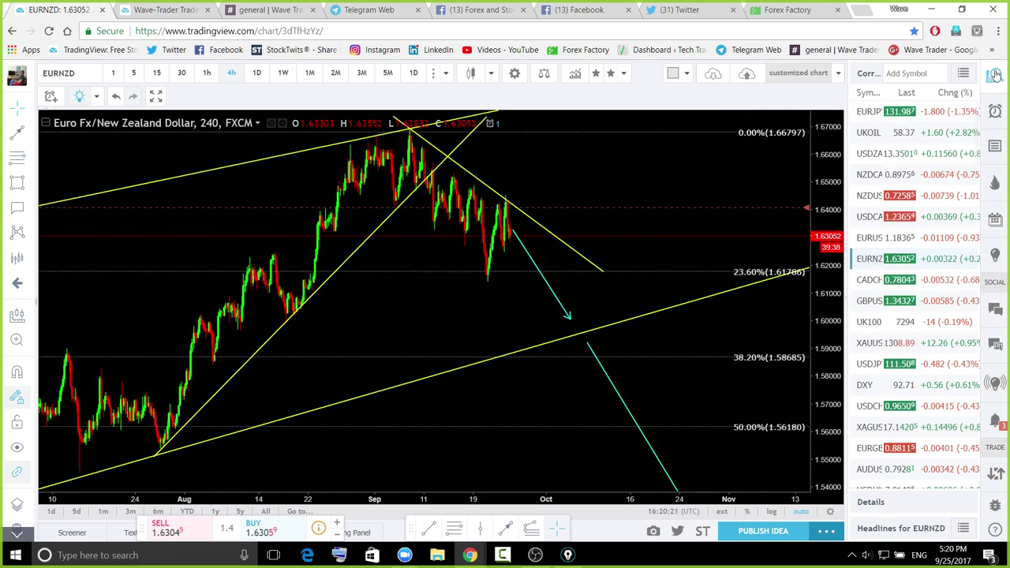
{"action": "left_click", "coordinate": [259, 73]}
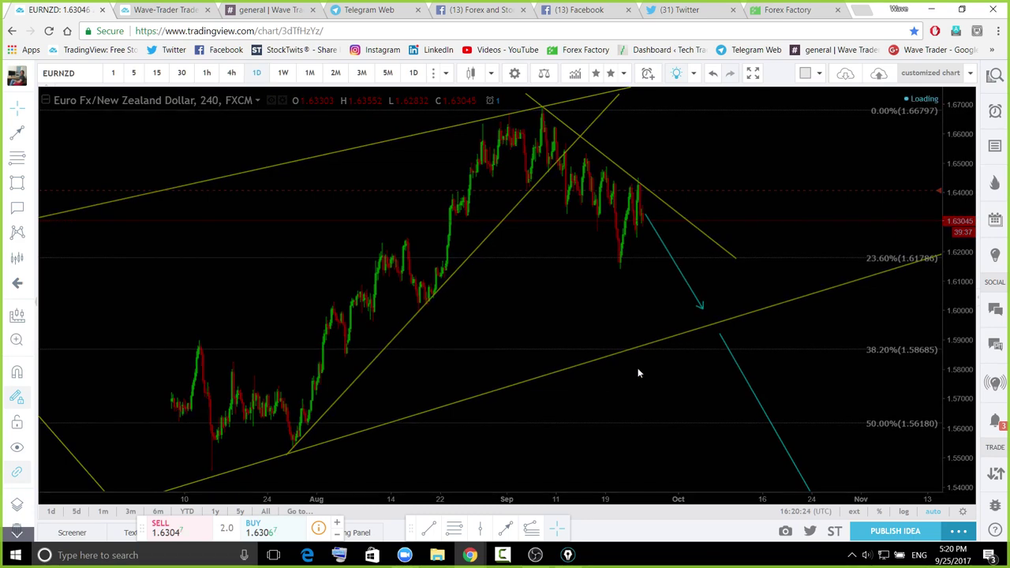
{"action": "left_click", "coordinate": [509, 477]}
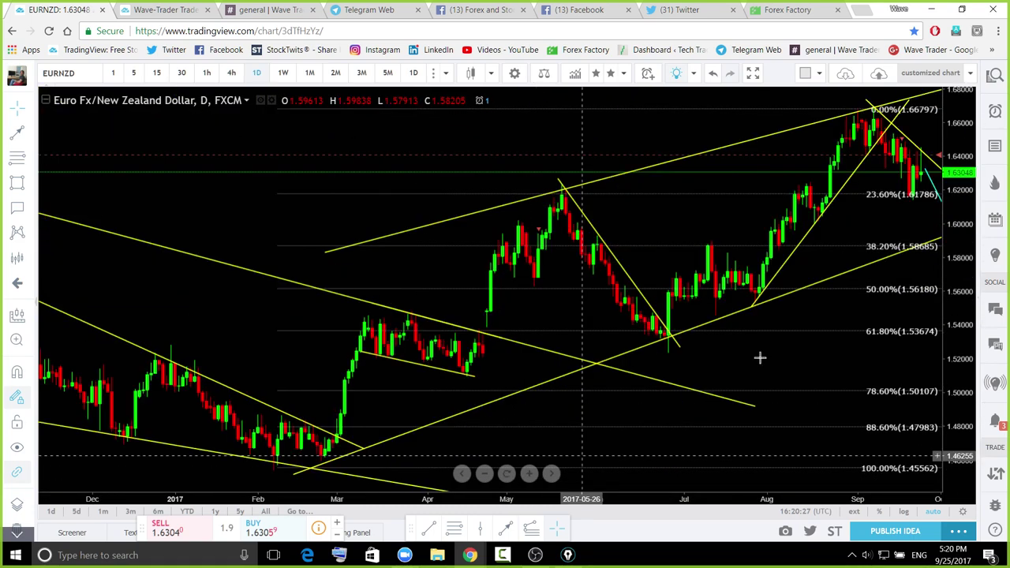
{"action": "left_click_drag", "start_coordinate": [963, 280], "coordinate": [959, 350]}
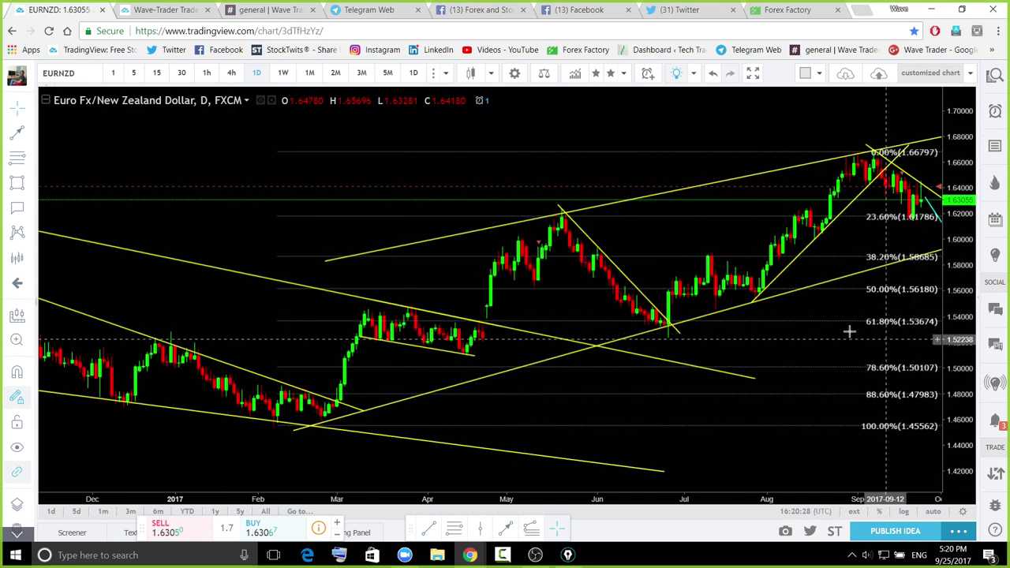
{"action": "left_click_drag", "start_coordinate": [850, 333], "coordinate": [645, 371]}
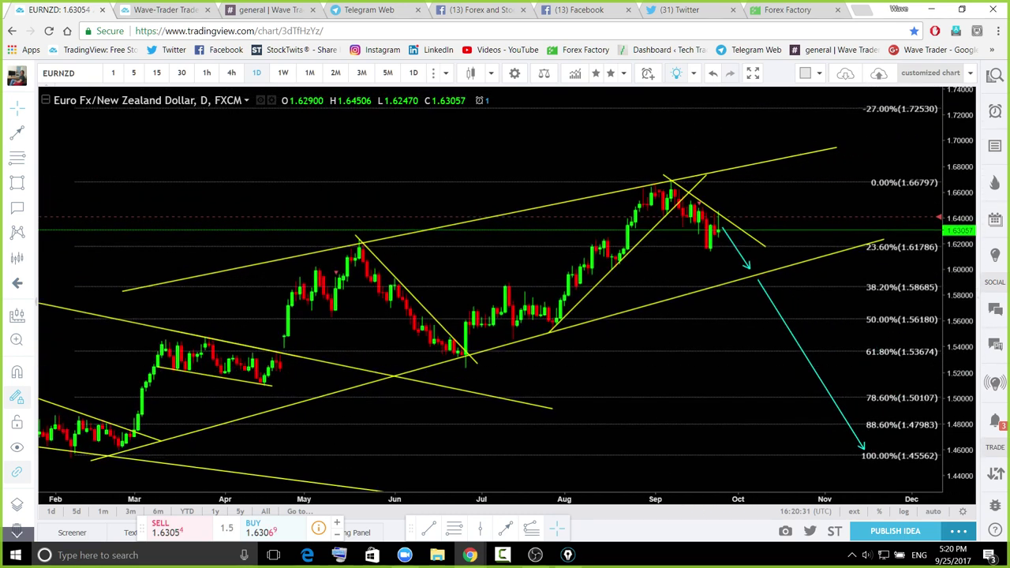
Sketch the falling channel from the September high in freehand ink with an upward breakout through its upper trendline, then clear the ink
{"action": "key", "text": "ctrl+shift+3"}
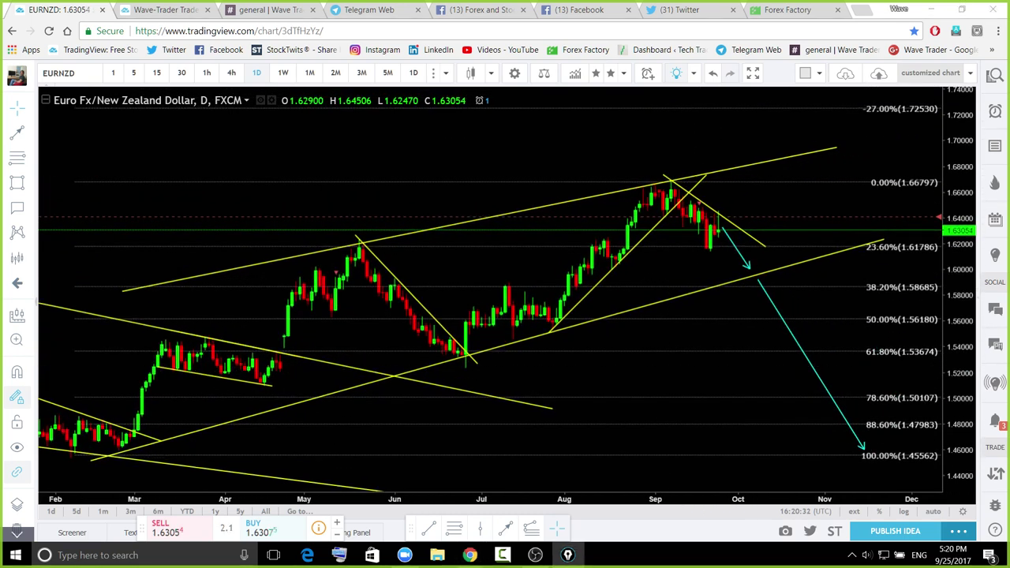
{"action": "left_click", "coordinate": [718, 214]}
{"action": "mouse_move", "coordinate": [672, 190]}
{"action": "left_mouse_down"}
{"action": "mouse_move", "coordinate": [700, 208]}
{"action": "mouse_move", "coordinate": [667, 219]}
{"action": "mouse_move", "coordinate": [745, 193]}
{"action": "mouse_move", "coordinate": [759, 156]}
{"action": "left_mouse_up"}
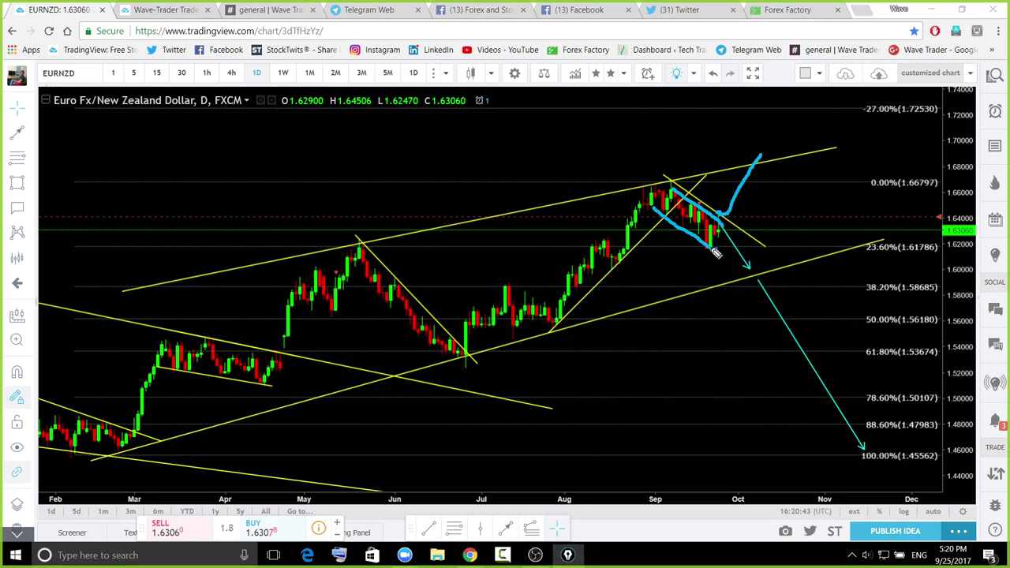
{"action": "mouse_move", "coordinate": [715, 253]}
{"action": "left_mouse_down"}
{"action": "mouse_move", "coordinate": [740, 270]}
{"action": "mouse_move", "coordinate": [741, 252]}
{"action": "left_mouse_up"}
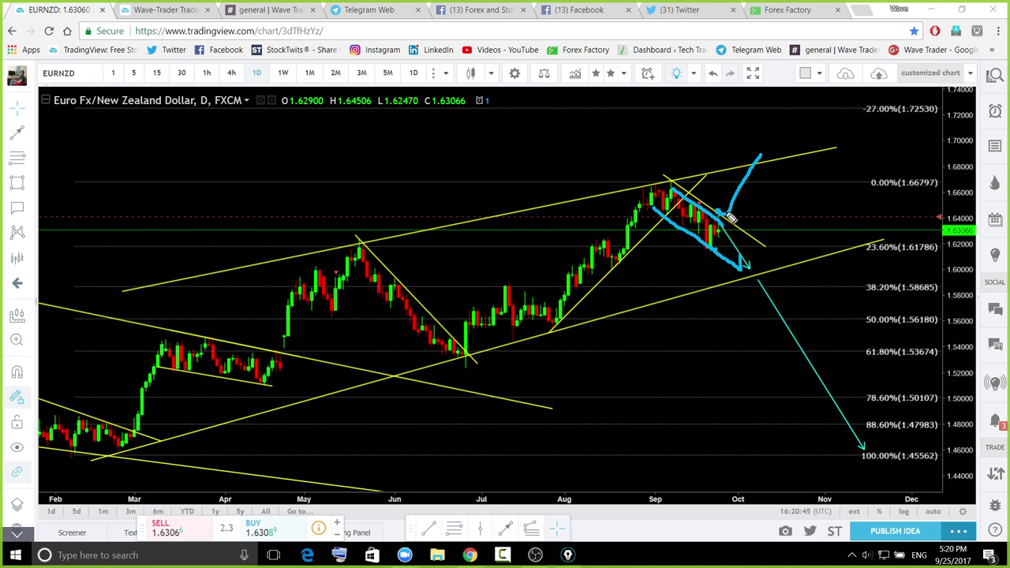
{"action": "left_click_drag", "start_coordinate": [727, 214], "coordinate": [736, 214]}
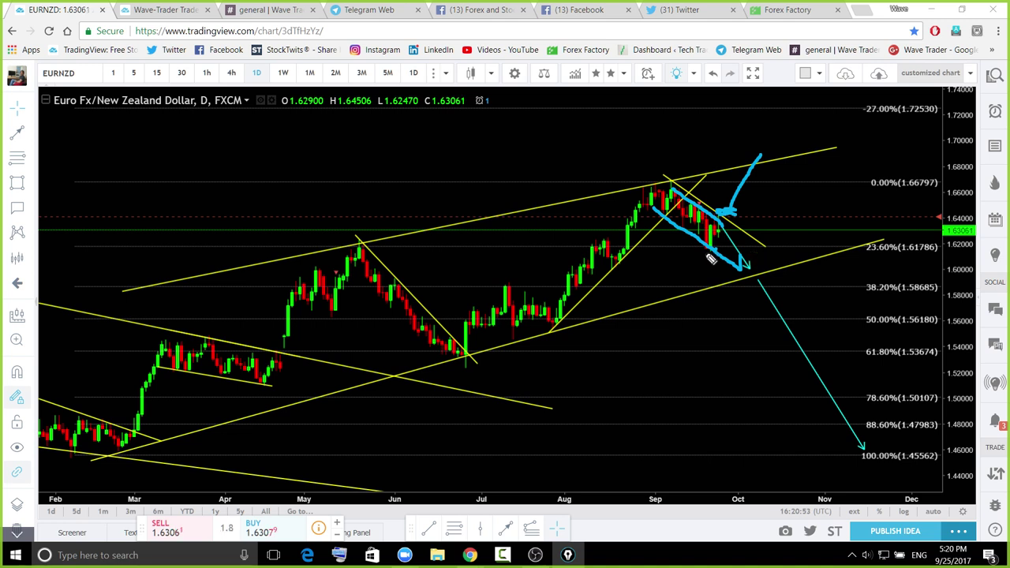
{"action": "left_click_drag", "start_coordinate": [716, 228], "coordinate": [724, 245]}
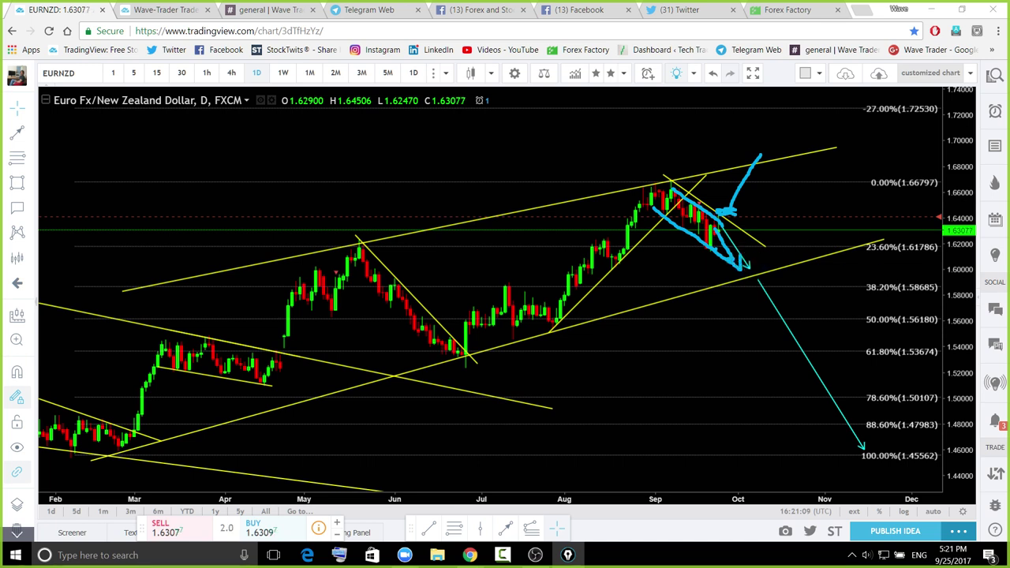
{"action": "key", "text": "ctrl+shift+7"}
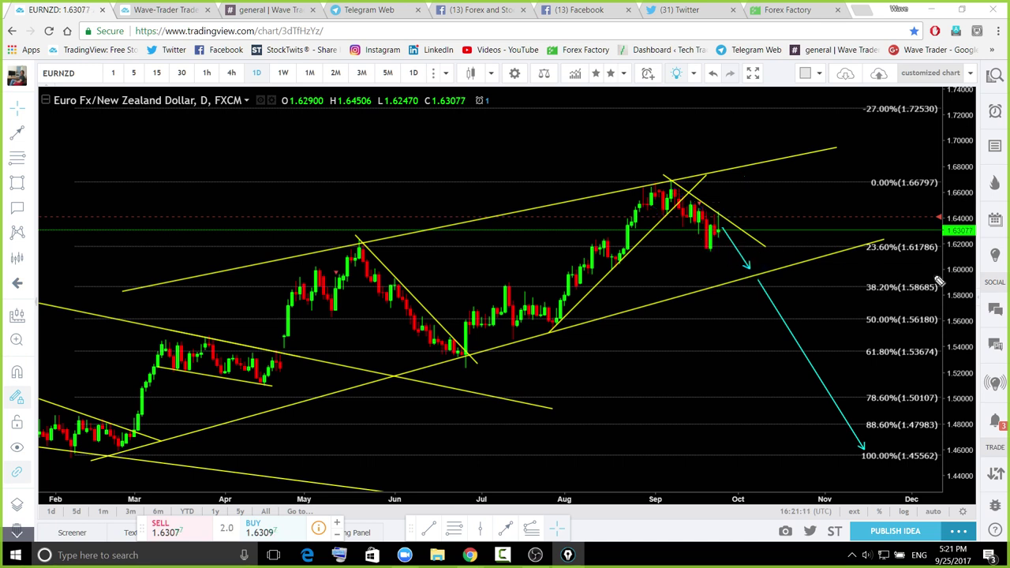
Ink a zigzag down to the rising lower trendline, trace the earlier rallies and pullbacks, and sketch a new rally to the upper trendline
{"action": "mouse_move", "coordinate": [722, 229]}
{"action": "left_mouse_down"}
{"action": "mouse_move", "coordinate": [725, 251]}
{"action": "mouse_move", "coordinate": [760, 246]}
{"action": "mouse_move", "coordinate": [766, 277]}
{"action": "left_mouse_up"}
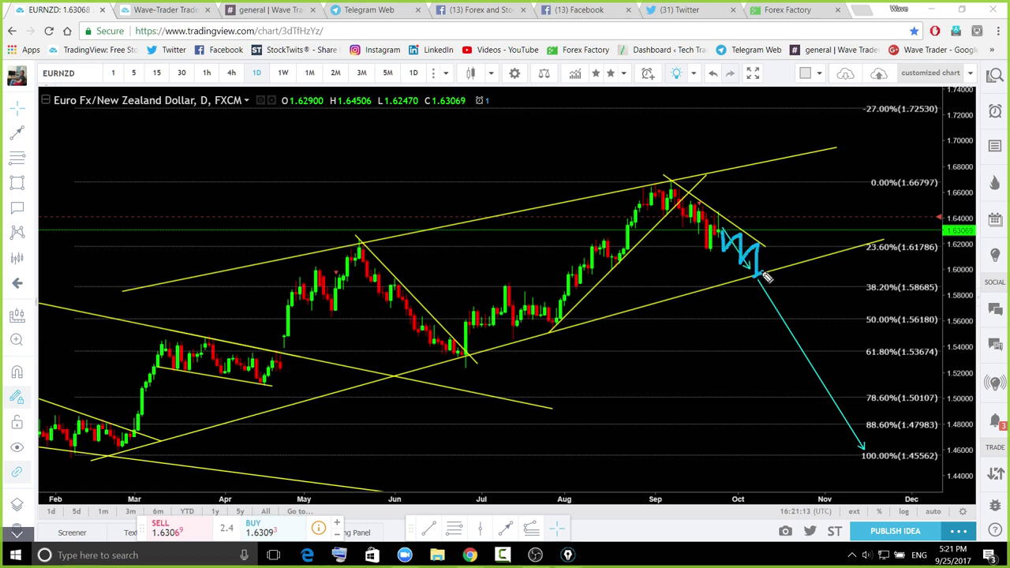
{"action": "mouse_move", "coordinate": [122, 446]}
{"action": "left_mouse_down"}
{"action": "mouse_move", "coordinate": [367, 278]}
{"action": "mouse_move", "coordinate": [477, 341]}
{"action": "mouse_move", "coordinate": [592, 273]}
{"action": "mouse_move", "coordinate": [662, 192]}
{"action": "left_mouse_up"}
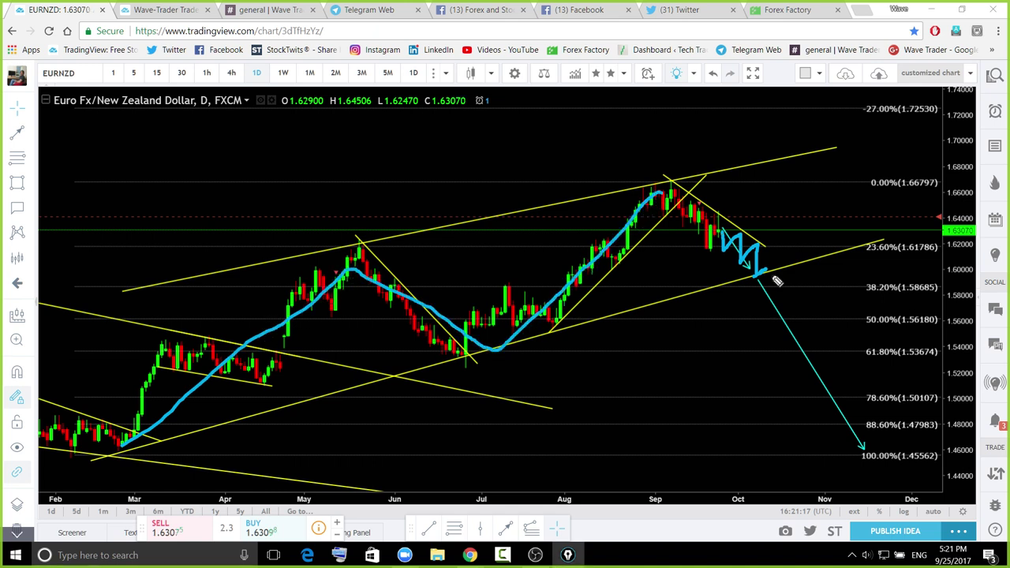
{"action": "left_click_drag", "start_coordinate": [762, 275], "coordinate": [837, 152]}
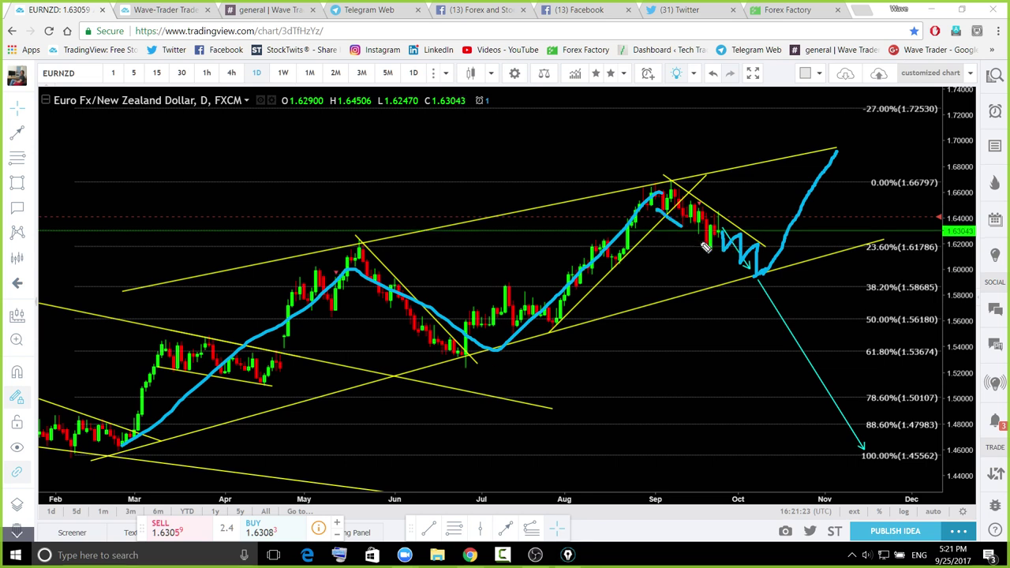
{"action": "left_click_drag", "start_coordinate": [661, 212], "coordinate": [758, 275]}
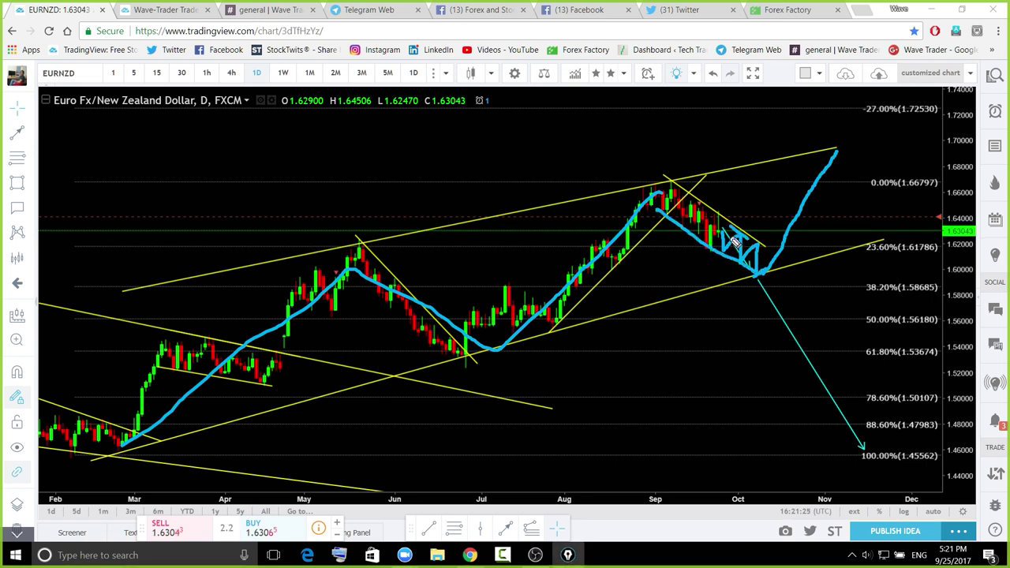
Ink an alternative breakout above the falling trendline and mark the September high level, then clear the ink
{"action": "mouse_move", "coordinate": [733, 223]}
{"action": "left_mouse_down"}
{"action": "mouse_move", "coordinate": [731, 210]}
{"action": "mouse_move", "coordinate": [723, 217]}
{"action": "mouse_move", "coordinate": [770, 147]}
{"action": "left_mouse_up"}
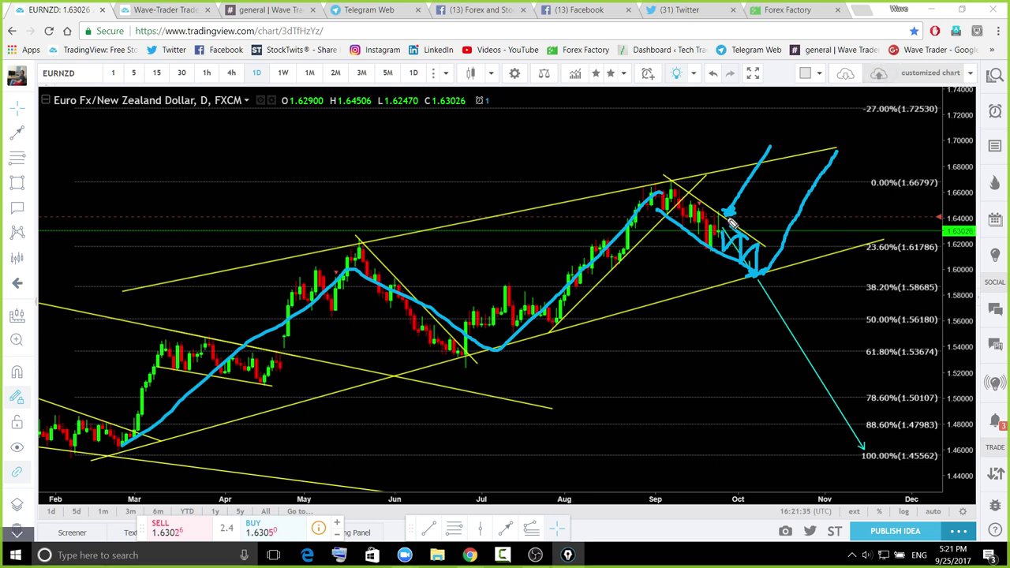
{"action": "mouse_move", "coordinate": [668, 182]}
{"action": "left_mouse_down"}
{"action": "mouse_move", "coordinate": [741, 175]}
{"action": "mouse_move", "coordinate": [723, 207]}
{"action": "mouse_move", "coordinate": [720, 182]}
{"action": "left_mouse_up"}
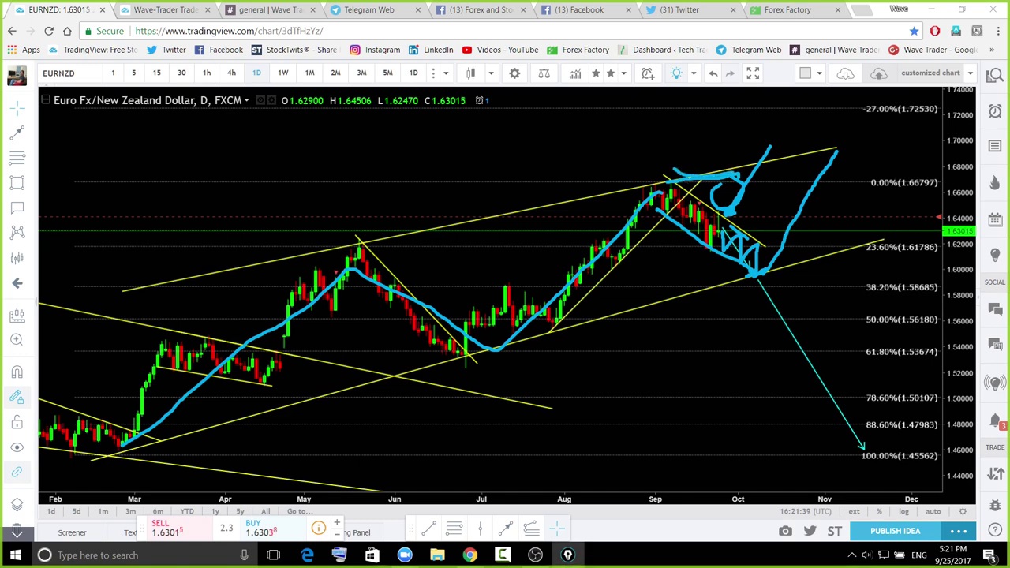
{"action": "key", "text": "ctrl+shift+7"}
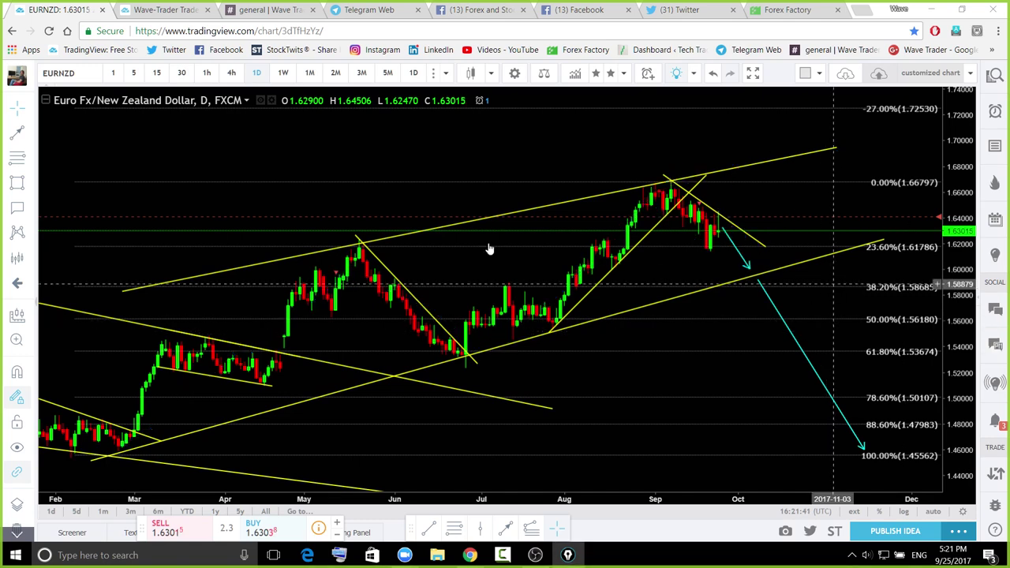
Switch the EURNZD chart to the 1-hour interval and reset the view to show the falling trendline and projection arrow
{"action": "left_click", "coordinate": [207, 72]}
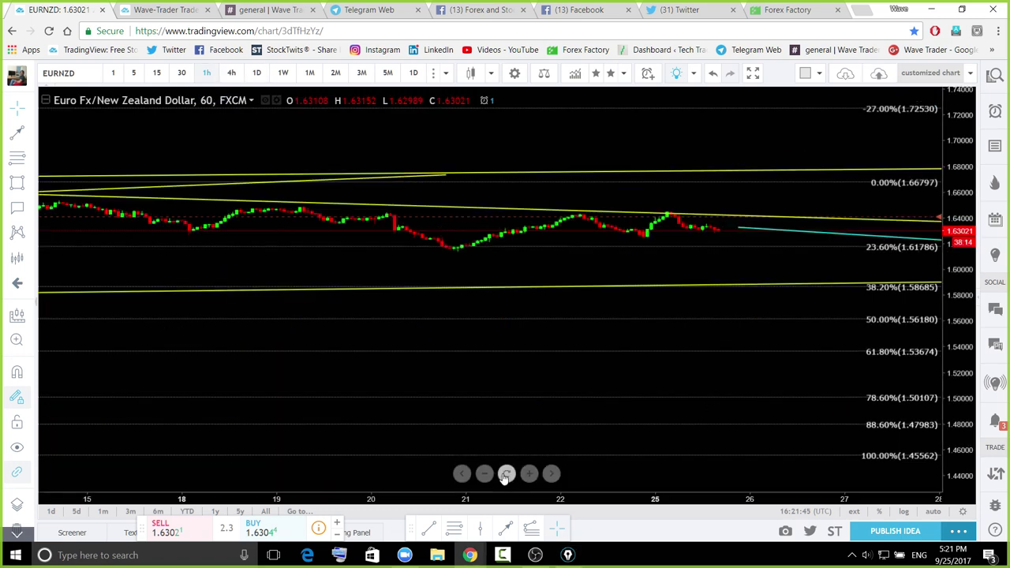
{"action": "left_click", "coordinate": [505, 476]}
{"action": "scroll", "coordinate": [873, 246], "scroll_direction": "down", "scroll_amount": 5}
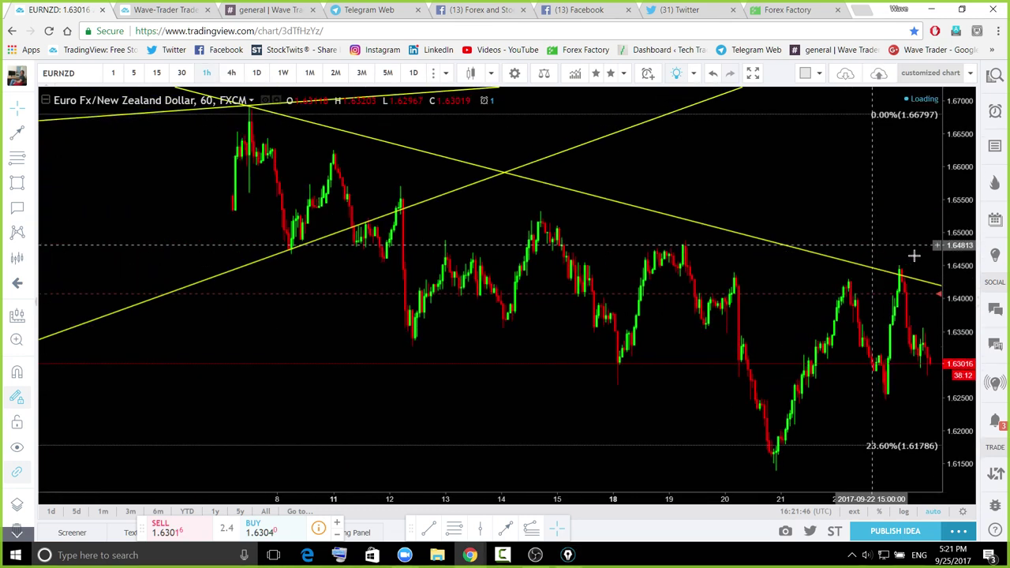
{"action": "scroll", "coordinate": [951, 251], "scroll_direction": "down", "scroll_amount": 5}
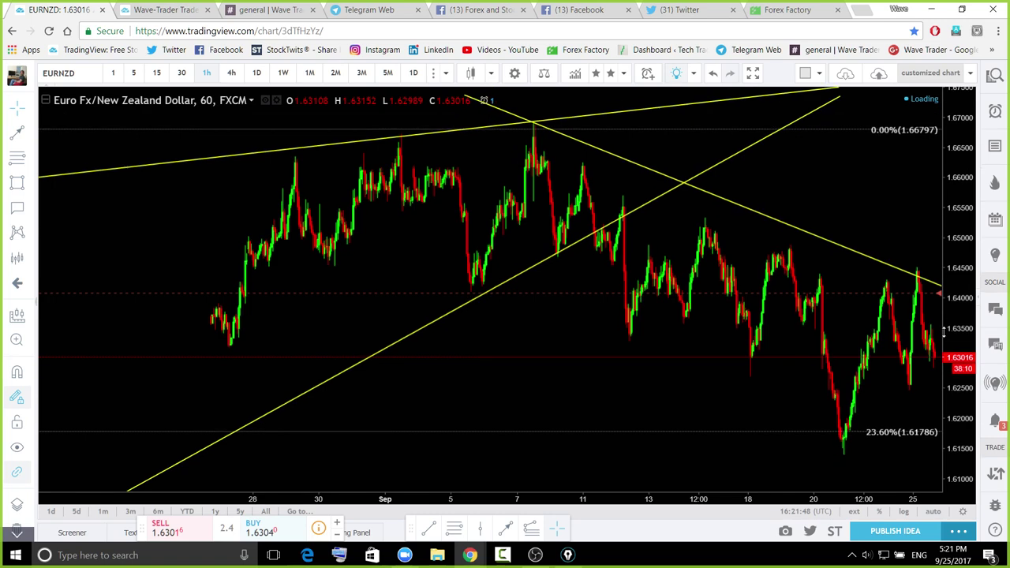
{"action": "left_click_drag", "start_coordinate": [886, 232], "coordinate": [605, 232]}
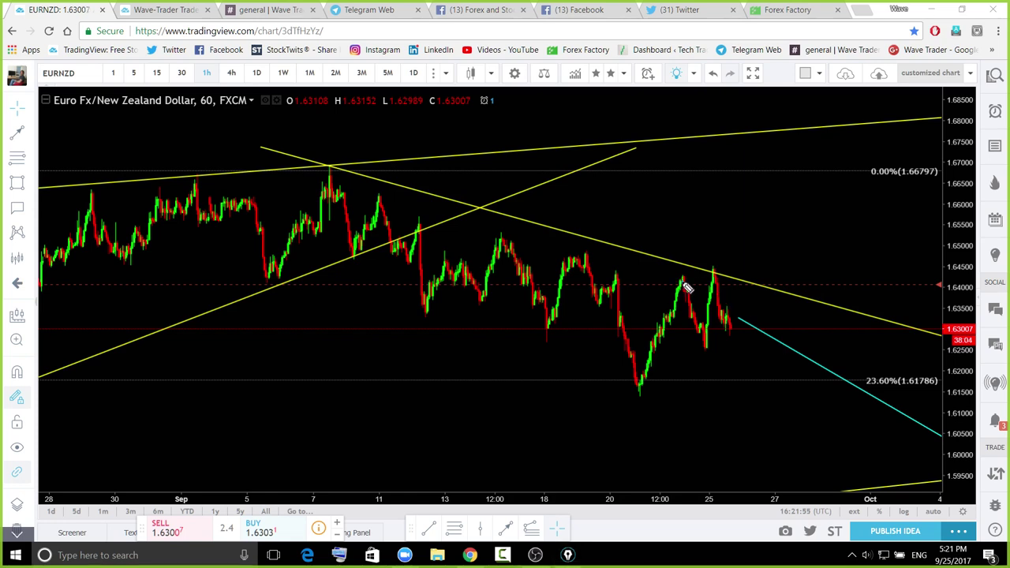
Trace each successive drop below the falling trendline in freehand ink, from the September 13 swing to the latest low
{"action": "mouse_move", "coordinate": [446, 256]}
{"action": "left_mouse_down"}
{"action": "mouse_move", "coordinate": [465, 280]}
{"action": "mouse_move", "coordinate": [503, 286]}
{"action": "left_mouse_up"}
{"action": "left_click_drag", "start_coordinate": [501, 237], "coordinate": [538, 341]}
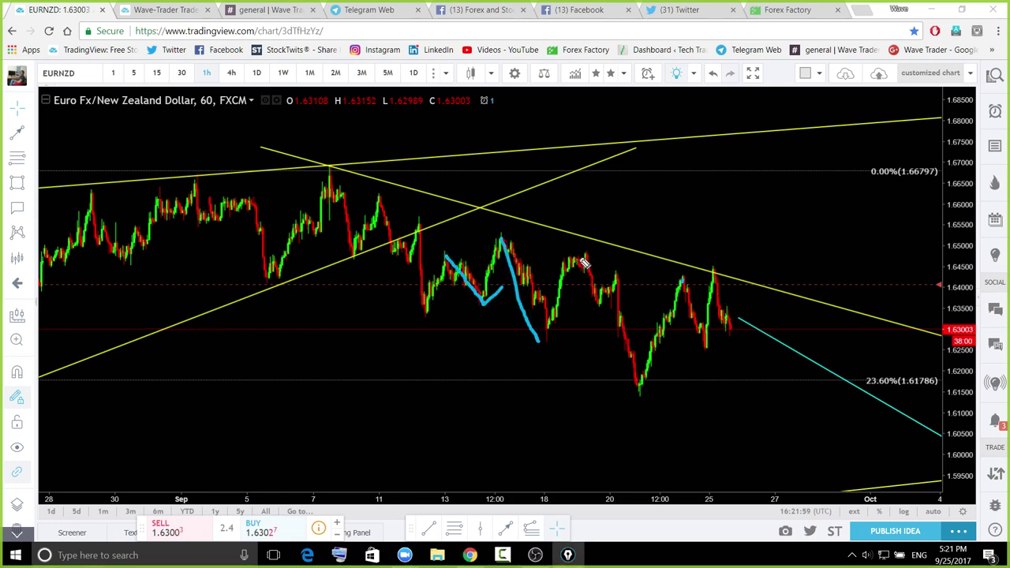
{"action": "left_click_drag", "start_coordinate": [581, 254], "coordinate": [648, 385]}
{"action": "left_click_drag", "start_coordinate": [581, 263], "coordinate": [608, 251]}
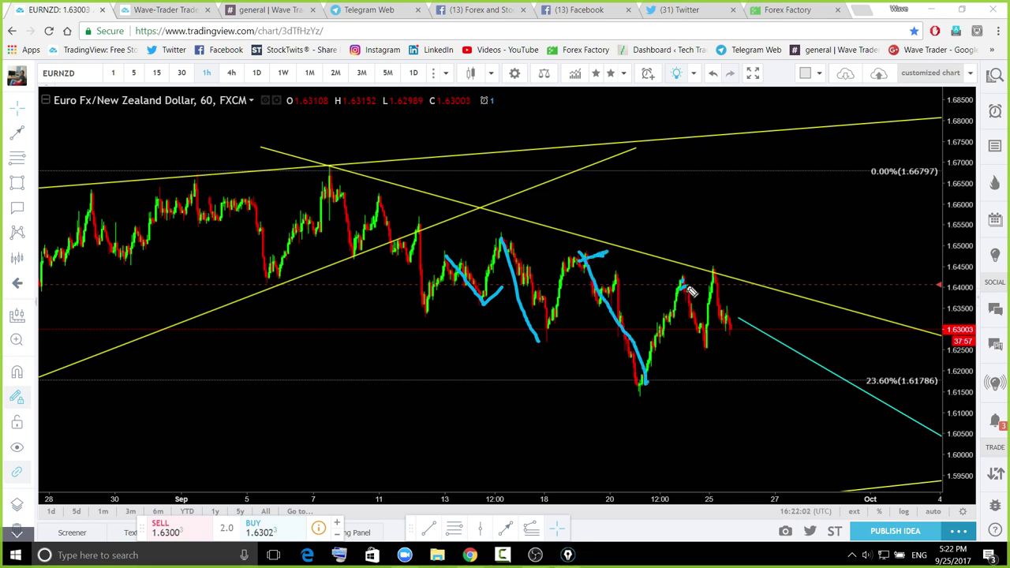
{"action": "left_click_drag", "start_coordinate": [683, 286], "coordinate": [705, 352]}
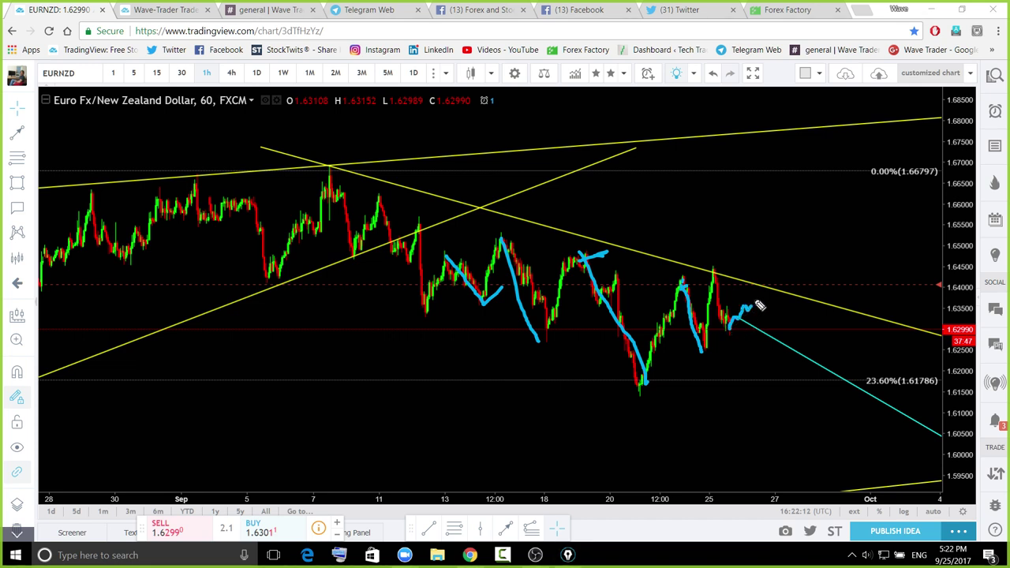
Ink a drop from the trendline to the lower line, circle the trendline test, and sketch an upward breakout after tracing the lower highs
{"action": "mouse_move", "coordinate": [761, 302]}
{"action": "left_mouse_down"}
{"action": "mouse_move", "coordinate": [771, 298]}
{"action": "mouse_move", "coordinate": [739, 304]}
{"action": "mouse_move", "coordinate": [763, 291]}
{"action": "mouse_move", "coordinate": [833, 488]}
{"action": "left_mouse_up"}
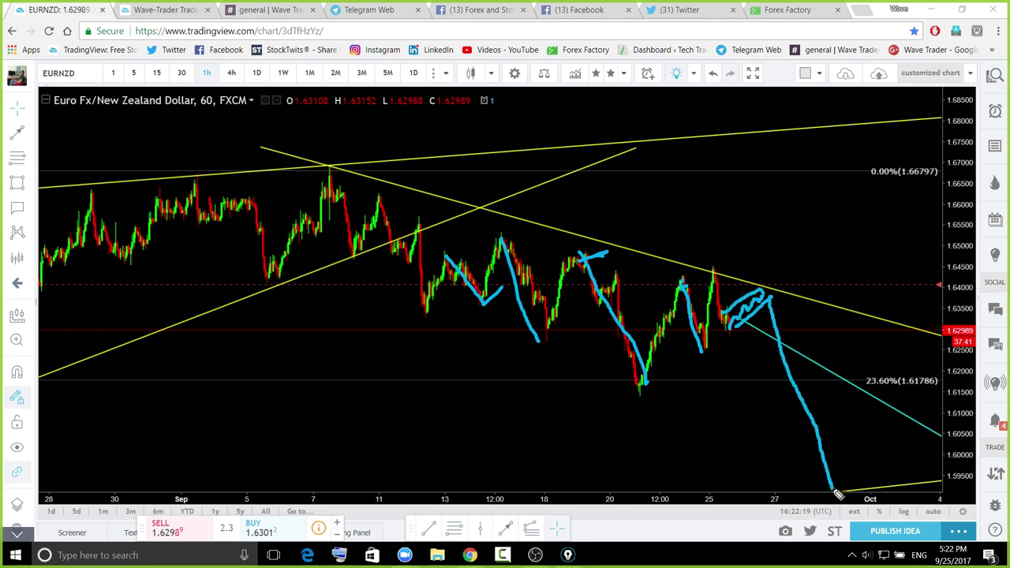
{"action": "mouse_move", "coordinate": [780, 219]}
{"action": "left_mouse_down"}
{"action": "mouse_move", "coordinate": [774, 276]}
{"action": "mouse_move", "coordinate": [788, 289]}
{"action": "mouse_move", "coordinate": [753, 278]}
{"action": "left_mouse_up"}
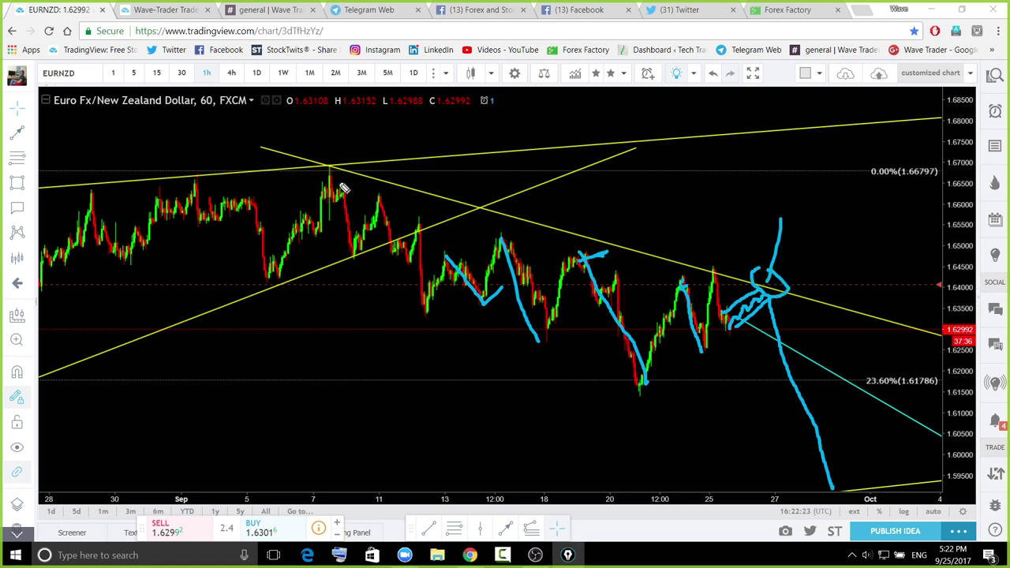
{"action": "mouse_move", "coordinate": [336, 181]}
{"action": "left_mouse_down"}
{"action": "mouse_move", "coordinate": [742, 294]}
{"action": "mouse_move", "coordinate": [816, 117]}
{"action": "left_mouse_up"}
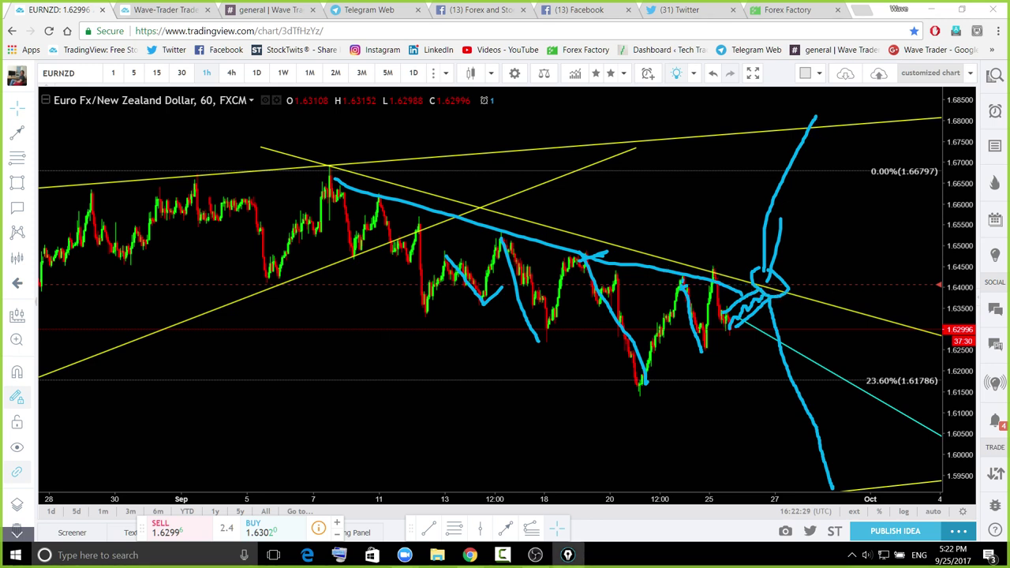
Clear the freehand ink and frame the full downward projection arrow on the EURNZD hourly chart
{"action": "key", "text": "Escape"}
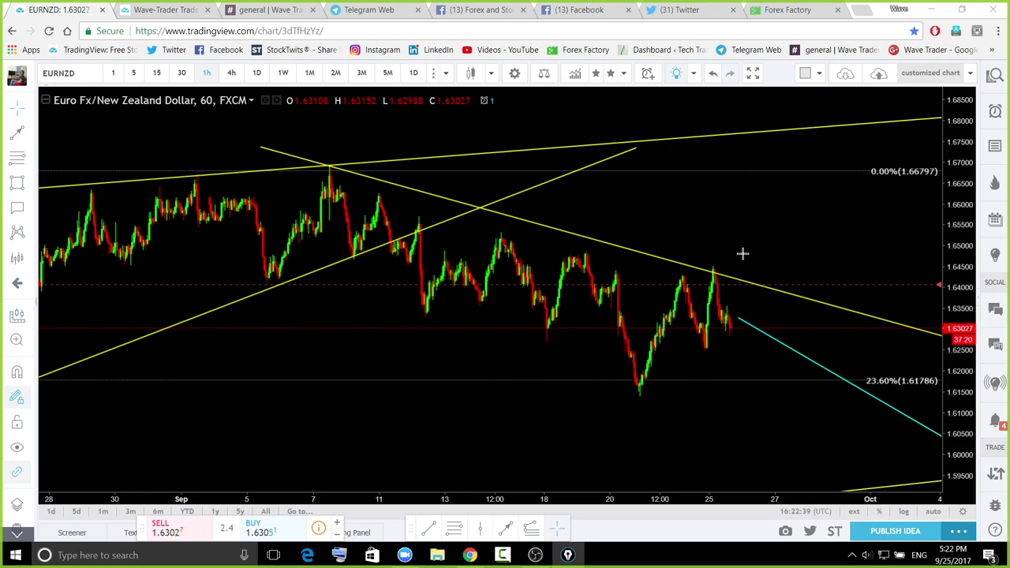
{"action": "left_click_drag", "start_coordinate": [719, 232], "coordinate": [475, 215]}
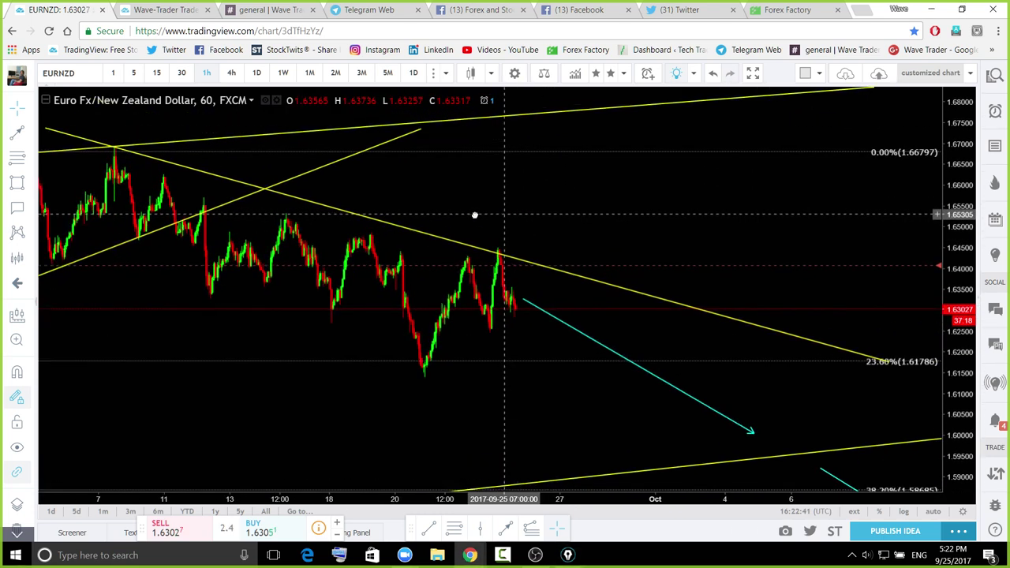
Lower the far end of the falling trendline on the EURNZD hourly chart so it cuts below the latest swing high
{"action": "scroll", "coordinate": [868, 363], "scroll_direction": "down", "scroll_amount": 2}
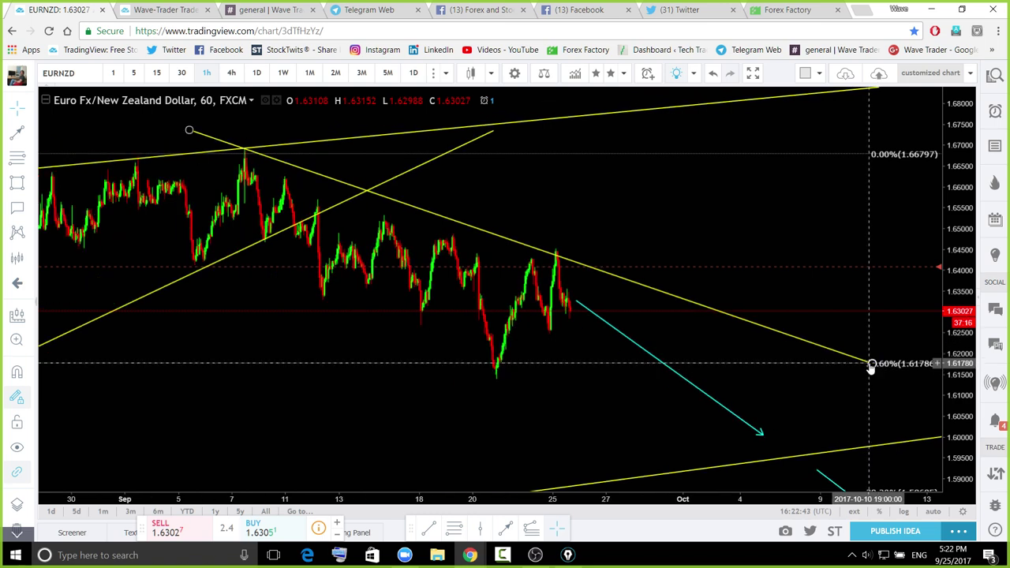
{"action": "left_click_drag", "start_coordinate": [870, 366], "coordinate": [855, 386]}
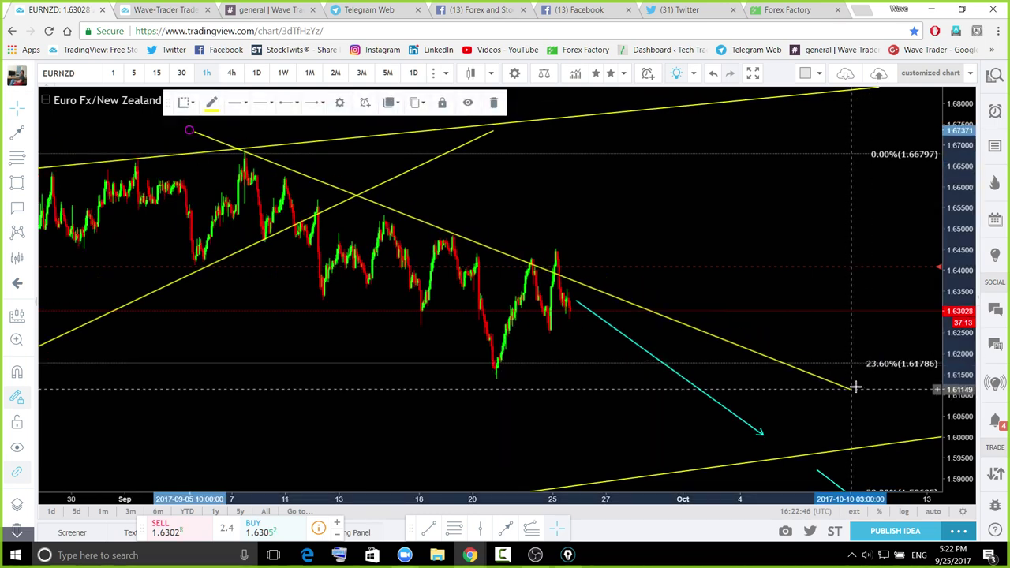
{"action": "left_click", "coordinate": [795, 296]}
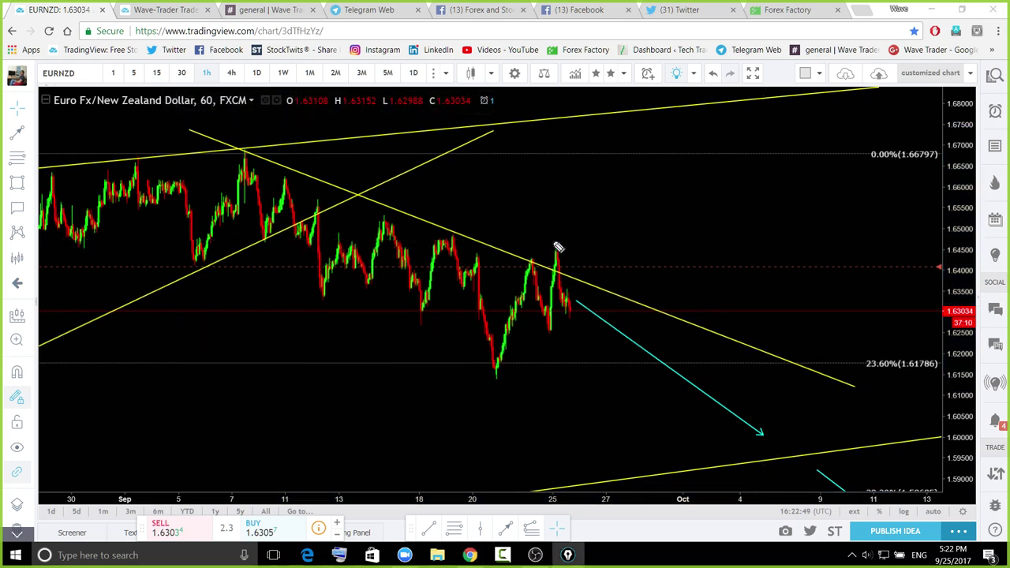
Circle the September 25 high above the trendline in ink, sketch the drop from it, trace the overall decline, and clear the ink
{"action": "left_click_drag", "start_coordinate": [558, 248], "coordinate": [556, 253]}
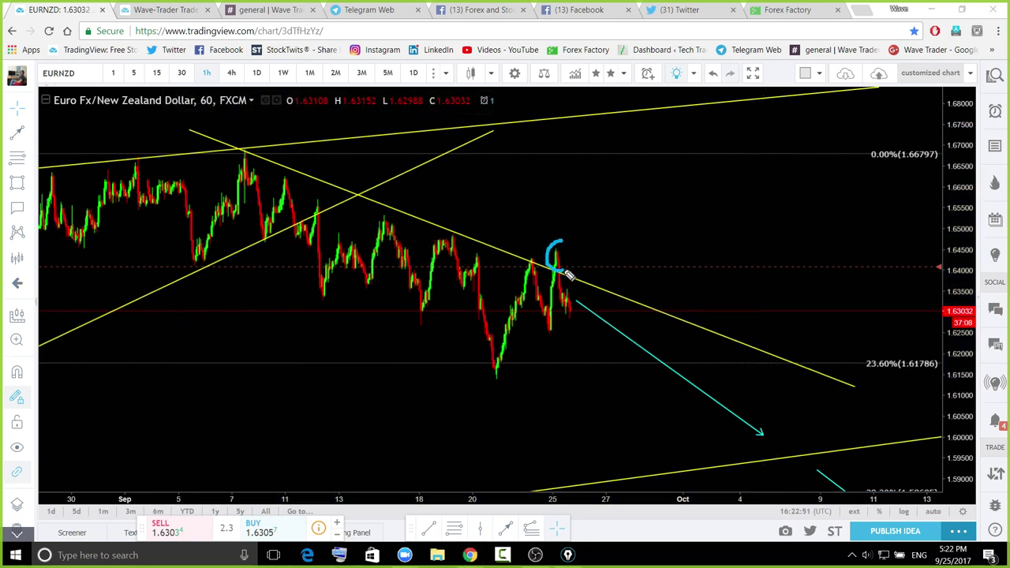
{"action": "left_click_drag", "start_coordinate": [564, 251], "coordinate": [583, 325]}
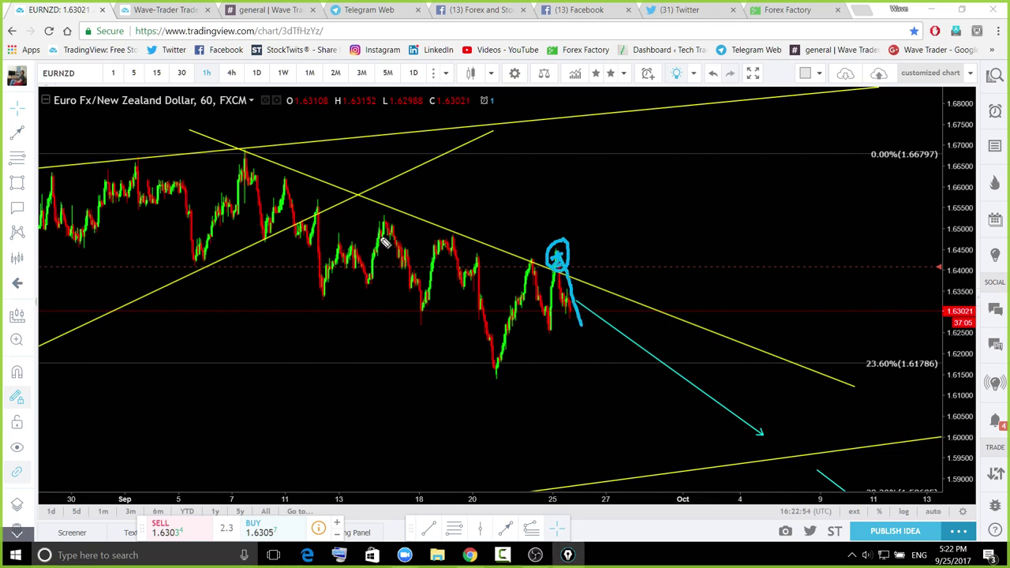
{"action": "left_click_drag", "start_coordinate": [214, 193], "coordinate": [570, 308]}
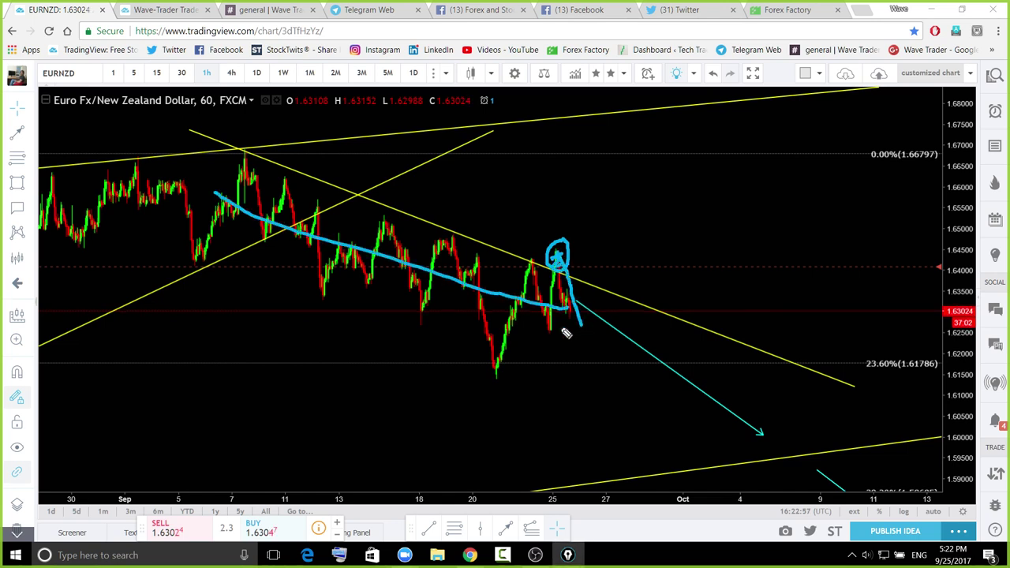
{"action": "key", "text": "Escape"}
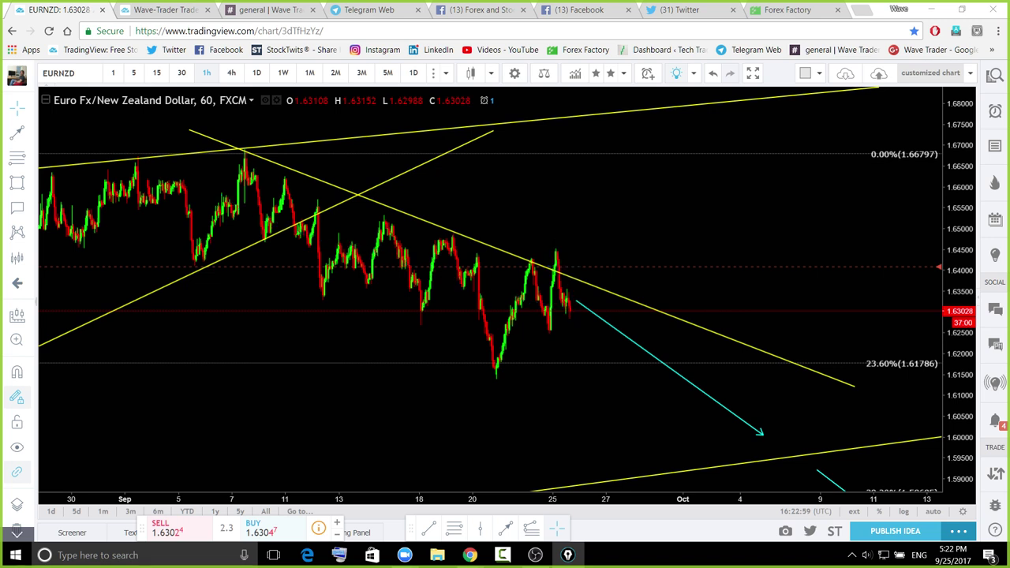
Ink and circle an upward breakout above the falling trendline, trace the decline since early September, and clear the ink
{"action": "mouse_move", "coordinate": [557, 278]}
{"action": "left_mouse_down"}
{"action": "mouse_move", "coordinate": [574, 200]}
{"action": "mouse_move", "coordinate": [600, 238]}
{"action": "mouse_move", "coordinate": [545, 273]}
{"action": "mouse_move", "coordinate": [543, 209]}
{"action": "mouse_move", "coordinate": [584, 186]}
{"action": "left_mouse_up"}
{"action": "left_click_drag", "start_coordinate": [238, 204], "coordinate": [569, 307]}
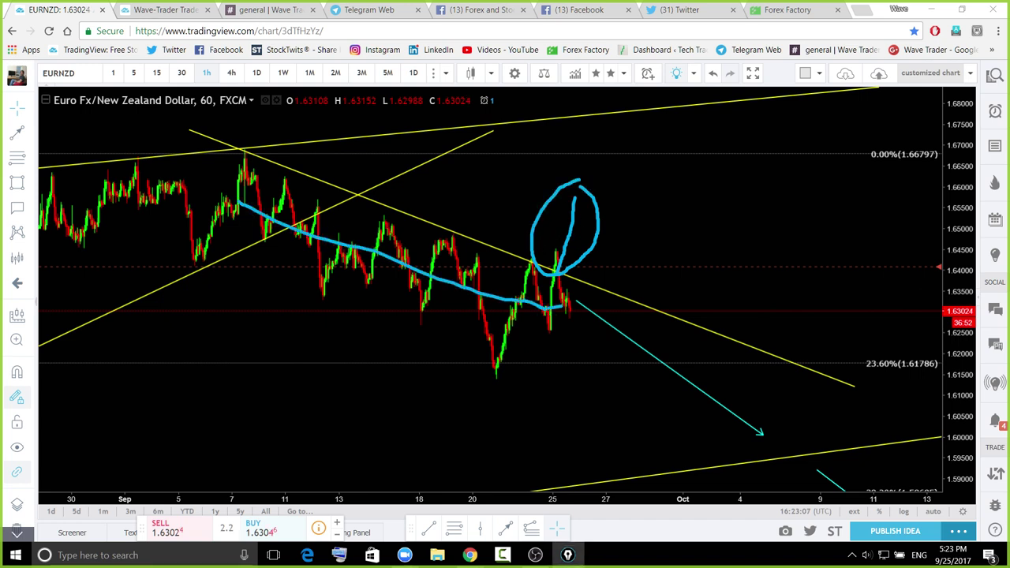
{"action": "key", "text": "Escape"}
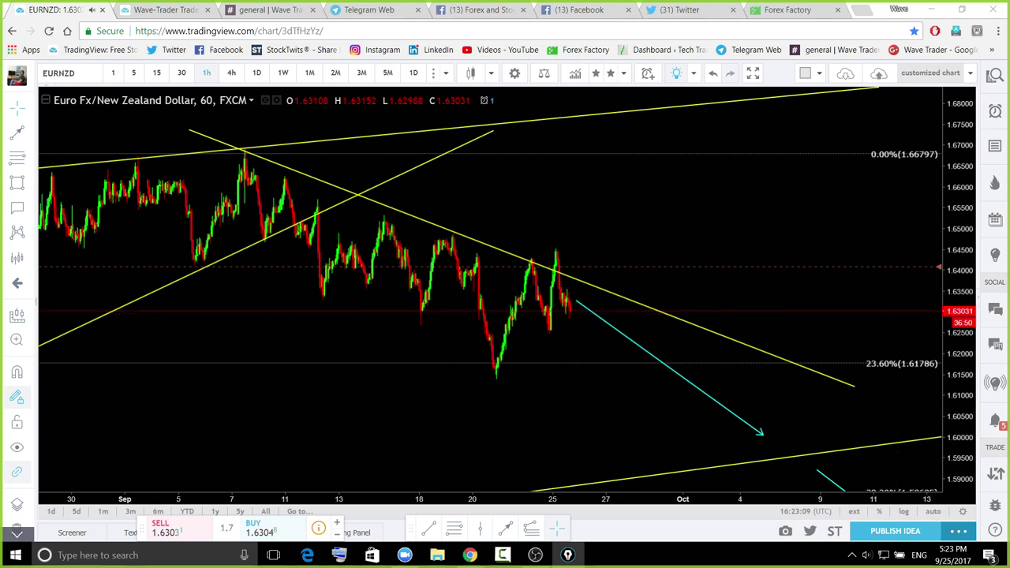
Load the CADCHF chart from the watchlist and hide the watchlist
{"action": "scroll", "coordinate": [880, 327], "scroll_direction": "down", "scroll_amount": 3}
{"action": "left_click_drag", "start_coordinate": [957, 247], "coordinate": [931, 390]}
{"action": "left_click_drag", "start_coordinate": [838, 217], "coordinate": [794, 180]}
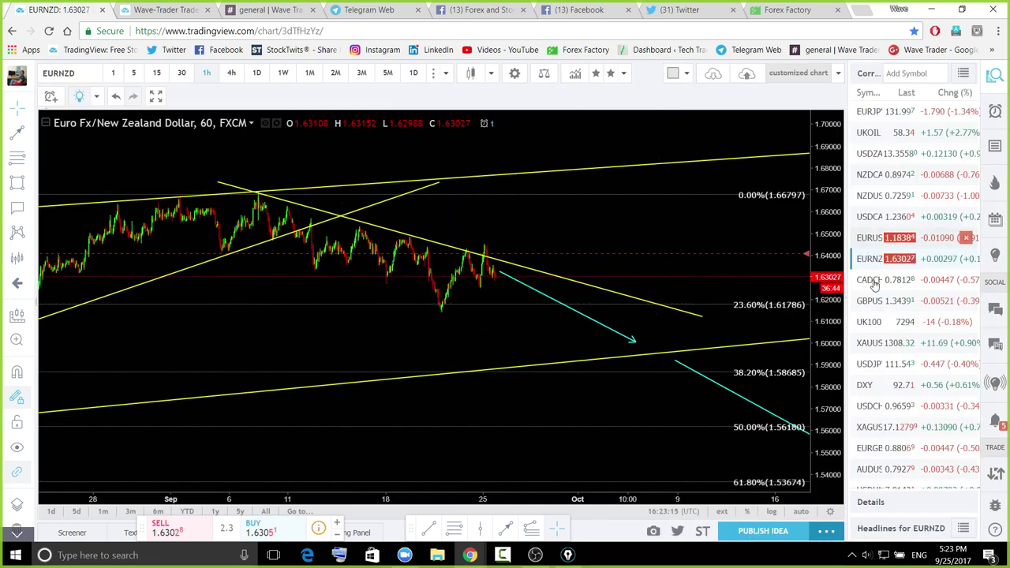
{"action": "left_click", "coordinate": [874, 280]}
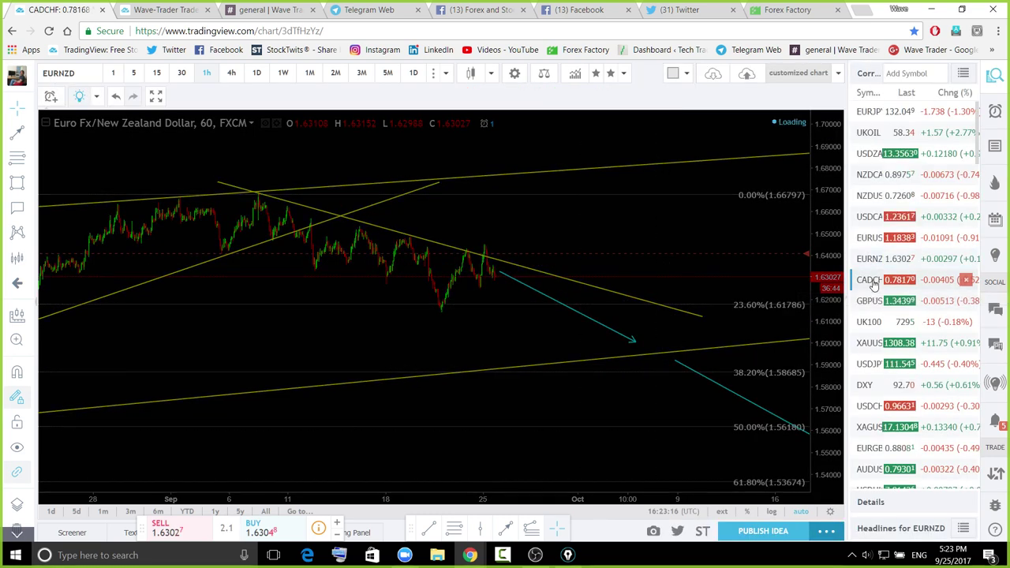
{"action": "left_click", "coordinate": [994, 77]}
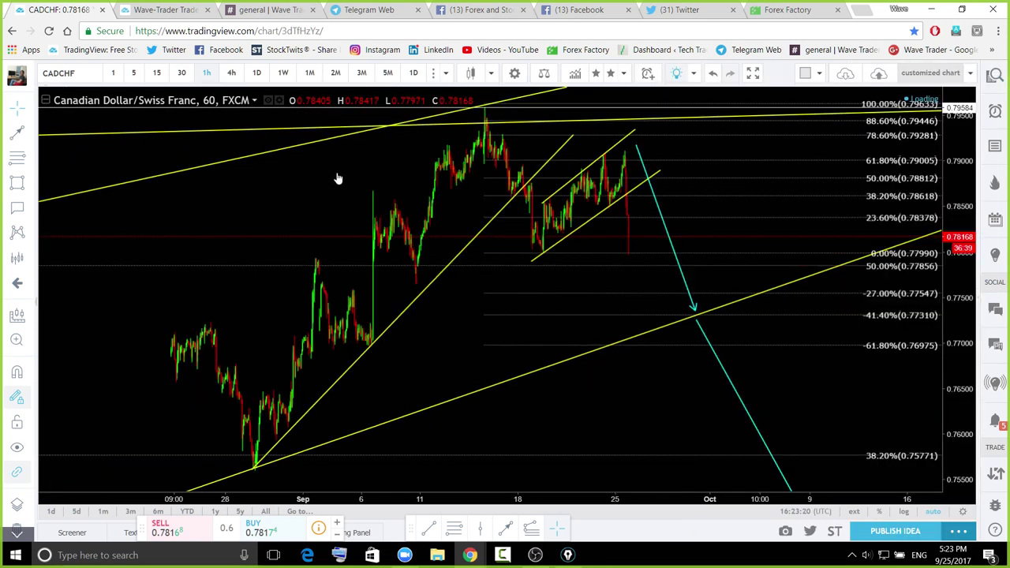
Switch the CADCHF chart to the daily interval and reset the view to frame both downward projection arrows
{"action": "left_click", "coordinate": [257, 73]}
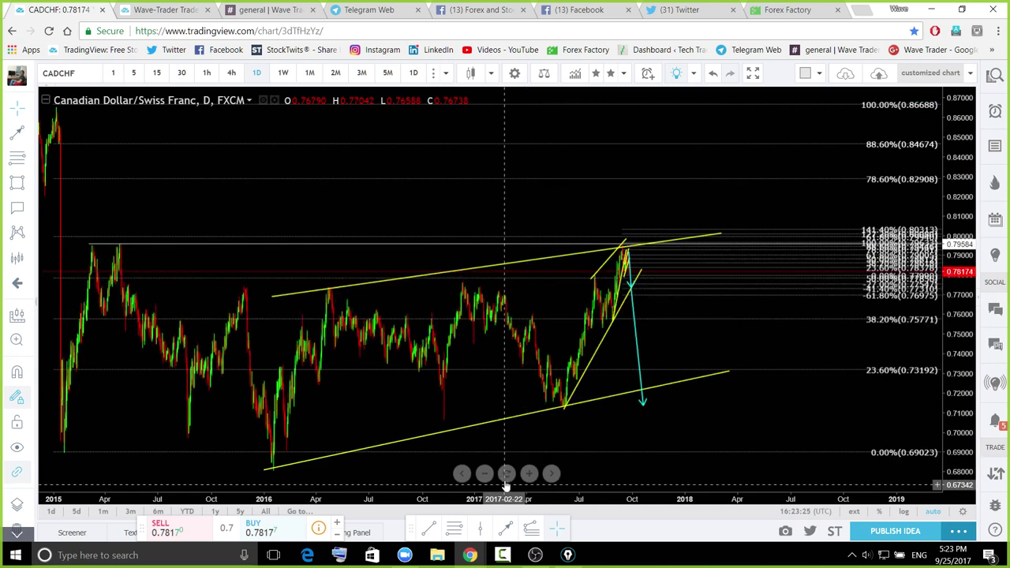
{"action": "left_click", "coordinate": [508, 474]}
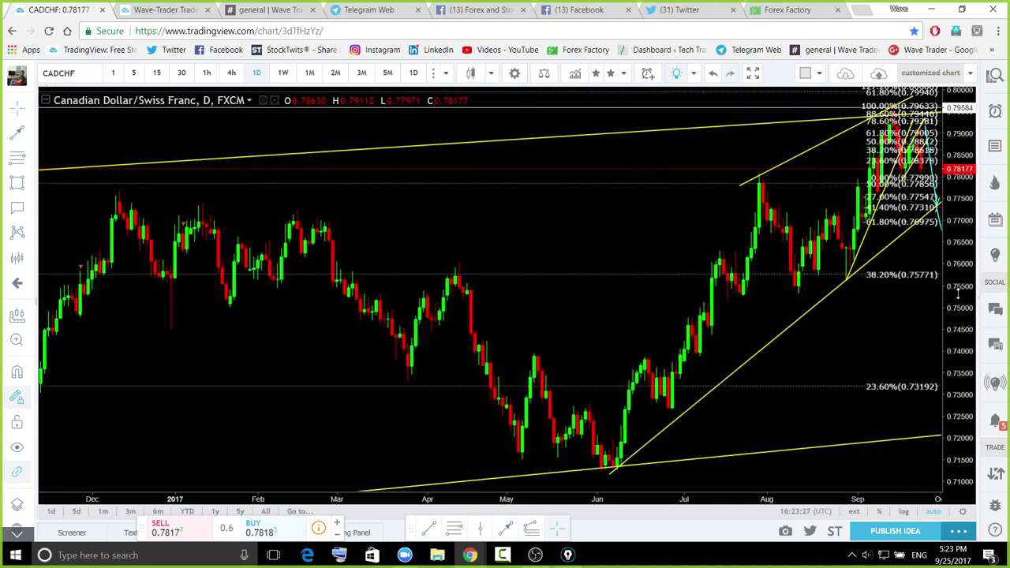
{"action": "left_click_drag", "start_coordinate": [957, 296], "coordinate": [936, 355]}
{"action": "left_click_drag", "start_coordinate": [784, 329], "coordinate": [636, 361]}
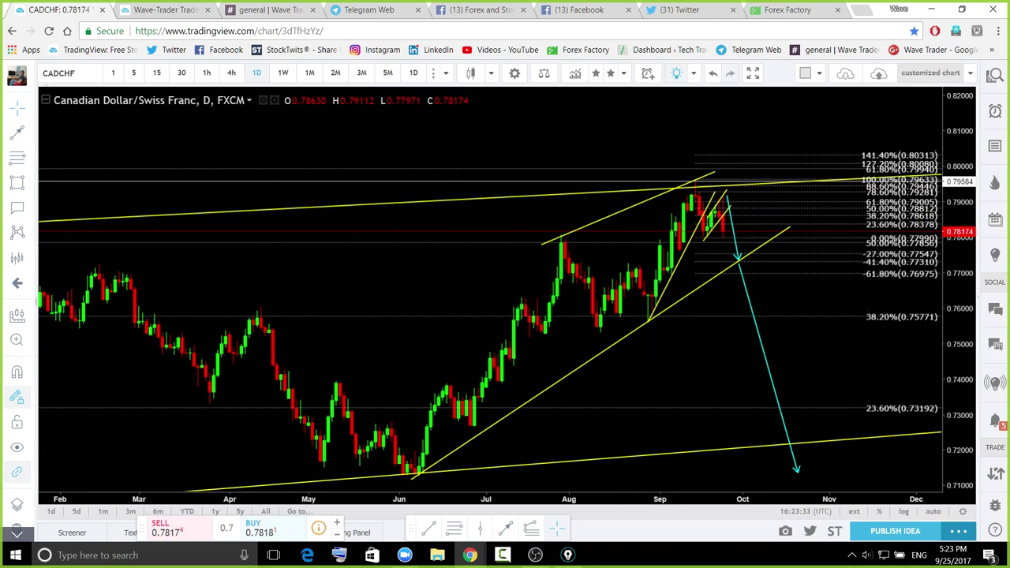
Sketch in ink a projected CADCHF drop from the September highs and an alternative upward breakout, and clear the ink
{"action": "key", "text": "ctrl+shift+3"}
{"action": "left_click_drag", "start_coordinate": [719, 212], "coordinate": [739, 252]}
{"action": "mouse_move", "coordinate": [719, 214]}
{"action": "left_mouse_down"}
{"action": "mouse_move", "coordinate": [791, 318]}
{"action": "mouse_move", "coordinate": [847, 430]}
{"action": "left_mouse_up"}
{"action": "mouse_move", "coordinate": [823, 218]}
{"action": "left_mouse_down"}
{"action": "mouse_move", "coordinate": [712, 237]}
{"action": "mouse_move", "coordinate": [864, 431]}
{"action": "mouse_move", "coordinate": [857, 217]}
{"action": "mouse_move", "coordinate": [821, 213]}
{"action": "left_mouse_up"}
{"action": "mouse_move", "coordinate": [688, 184]}
{"action": "left_mouse_down"}
{"action": "mouse_move", "coordinate": [712, 186]}
{"action": "mouse_move", "coordinate": [757, 122]}
{"action": "mouse_move", "coordinate": [754, 113]}
{"action": "left_mouse_up"}
{"action": "mouse_move", "coordinate": [713, 201]}
{"action": "left_mouse_down"}
{"action": "mouse_move", "coordinate": [777, 359]}
{"action": "mouse_move", "coordinate": [837, 418]}
{"action": "left_mouse_up"}
{"action": "key", "text": "Escape"}
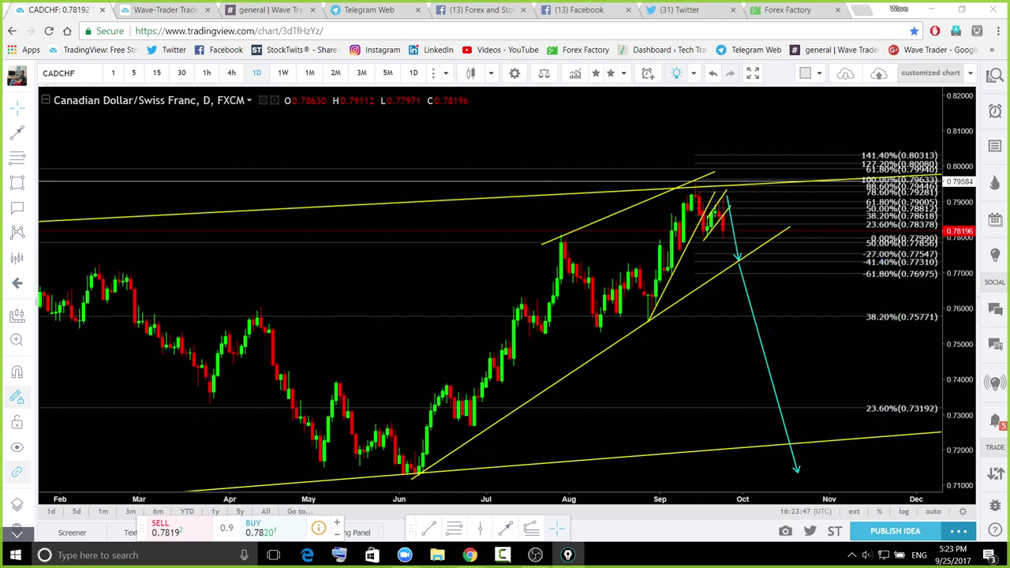
Switch the CADCHF chart to the 1-hour interval, dismiss the EURJPY alert, and frame the small rising channel with its projection arrow
{"action": "left_click", "coordinate": [207, 73]}
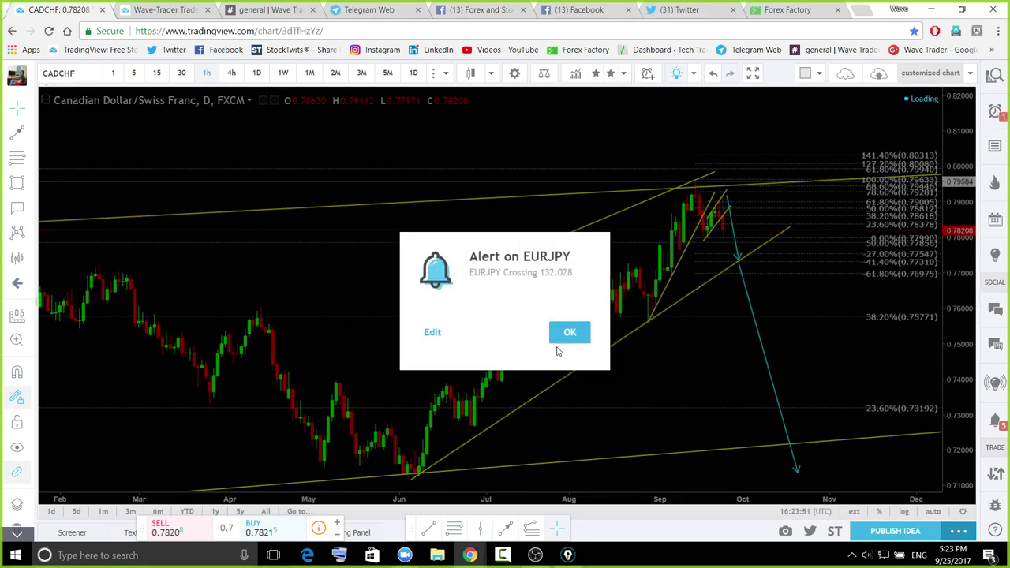
{"action": "left_click", "coordinate": [570, 332]}
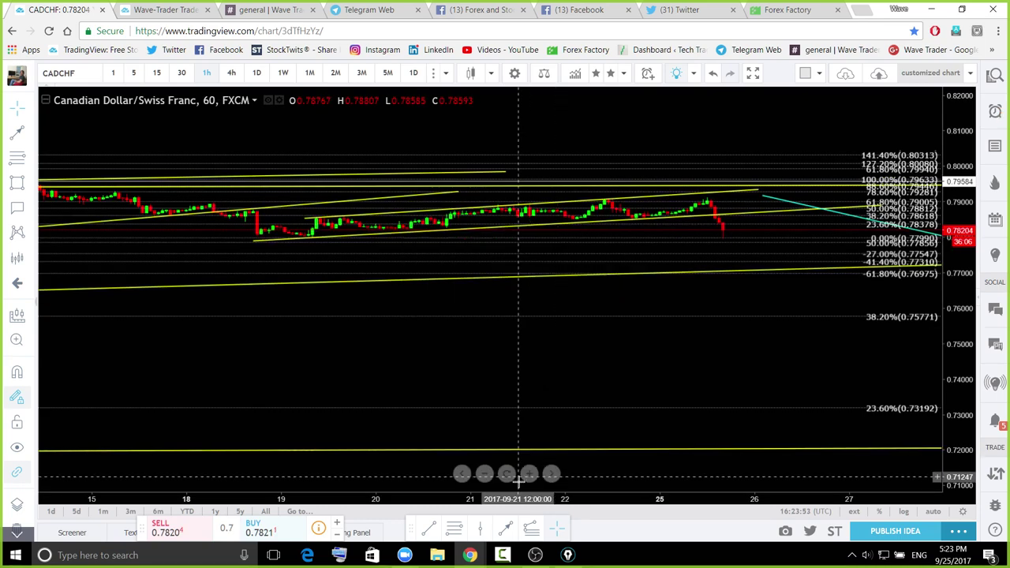
{"action": "left_click", "coordinate": [506, 473]}
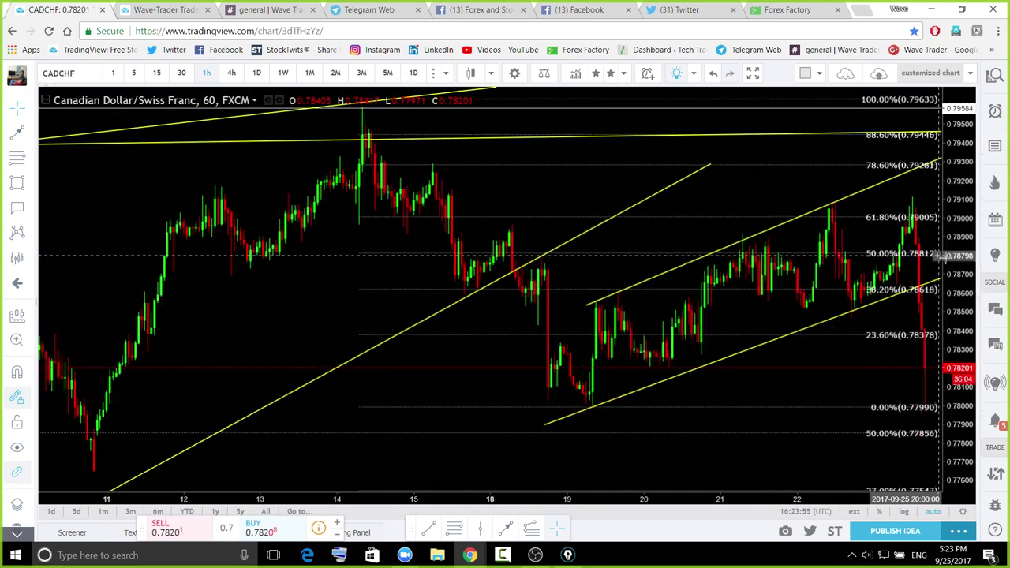
{"action": "scroll", "coordinate": [944, 259], "scroll_direction": "down", "scroll_amount": 2}
{"action": "left_click_drag", "start_coordinate": [954, 261], "coordinate": [902, 335]}
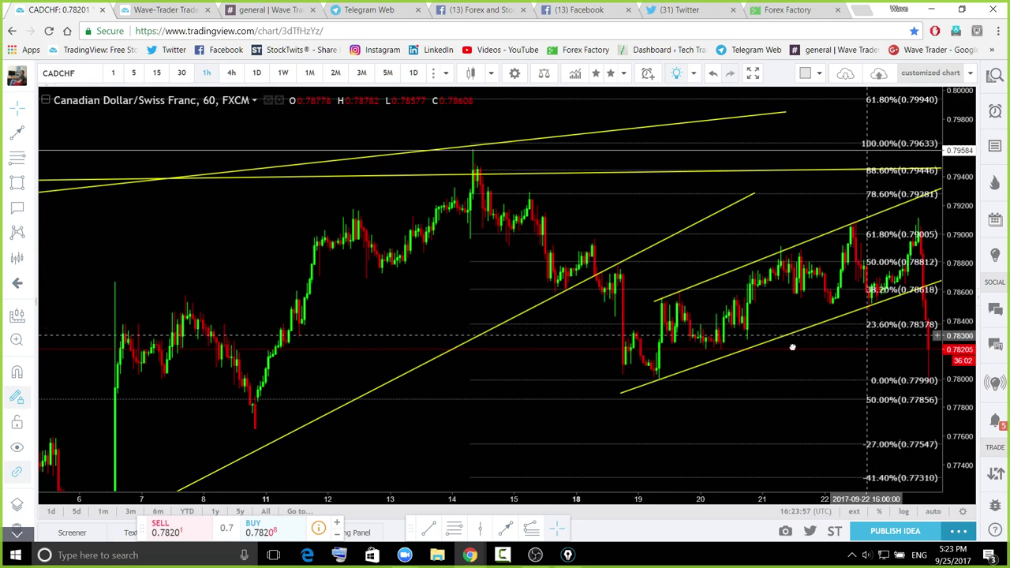
{"action": "left_click_drag", "start_coordinate": [793, 348], "coordinate": [666, 373]}
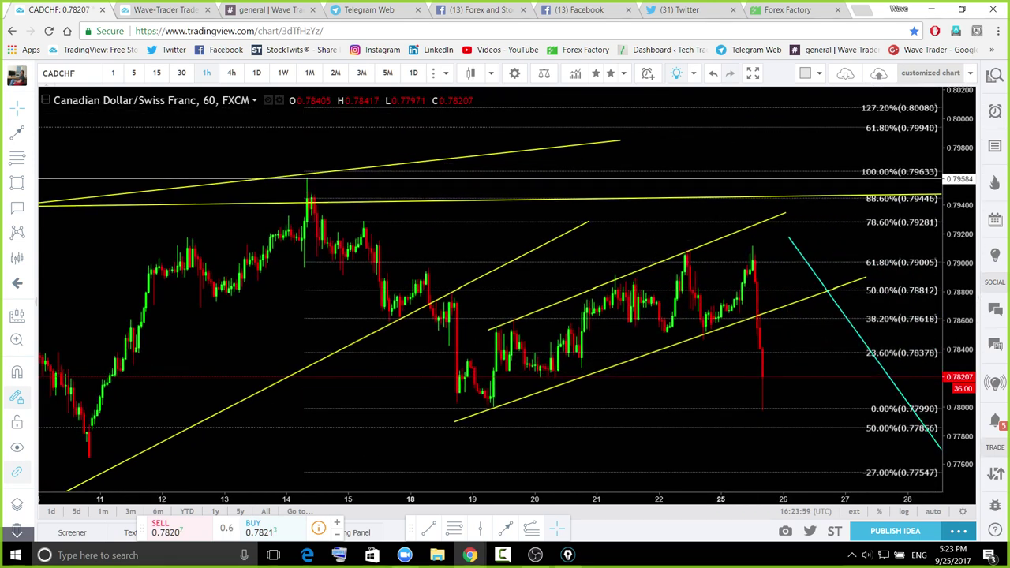
Ink the rise toward the channel's upper line and the projected drop through its lower line, marking the latest high and the break point
{"action": "mouse_move", "coordinate": [708, 325]}
{"action": "left_mouse_down"}
{"action": "mouse_move", "coordinate": [747, 285]}
{"action": "mouse_move", "coordinate": [764, 228]}
{"action": "left_mouse_up"}
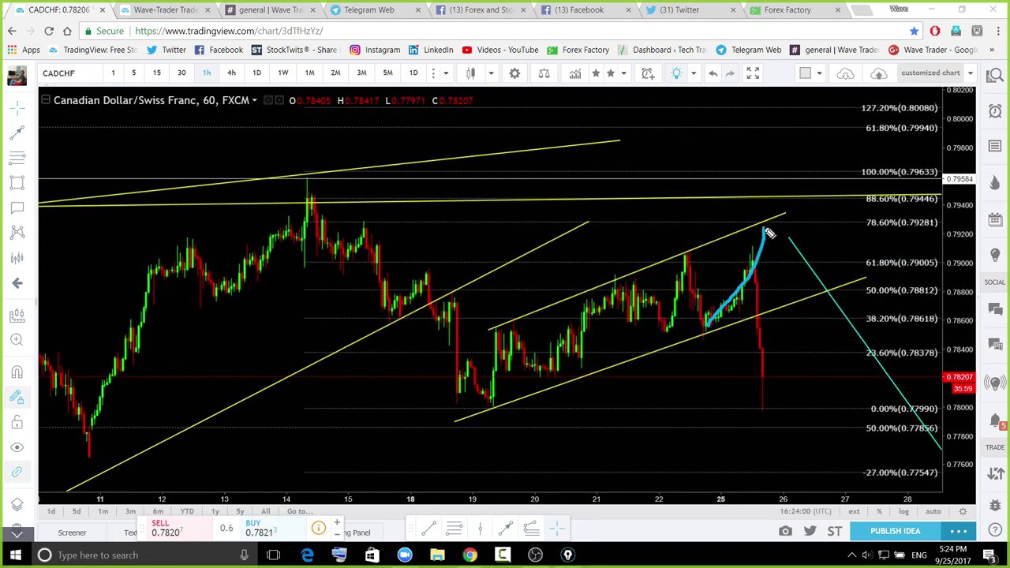
{"action": "mouse_move", "coordinate": [664, 260]}
{"action": "left_mouse_down"}
{"action": "mouse_move", "coordinate": [749, 227]}
{"action": "mouse_move", "coordinate": [844, 372]}
{"action": "mouse_move", "coordinate": [858, 428]}
{"action": "left_mouse_up"}
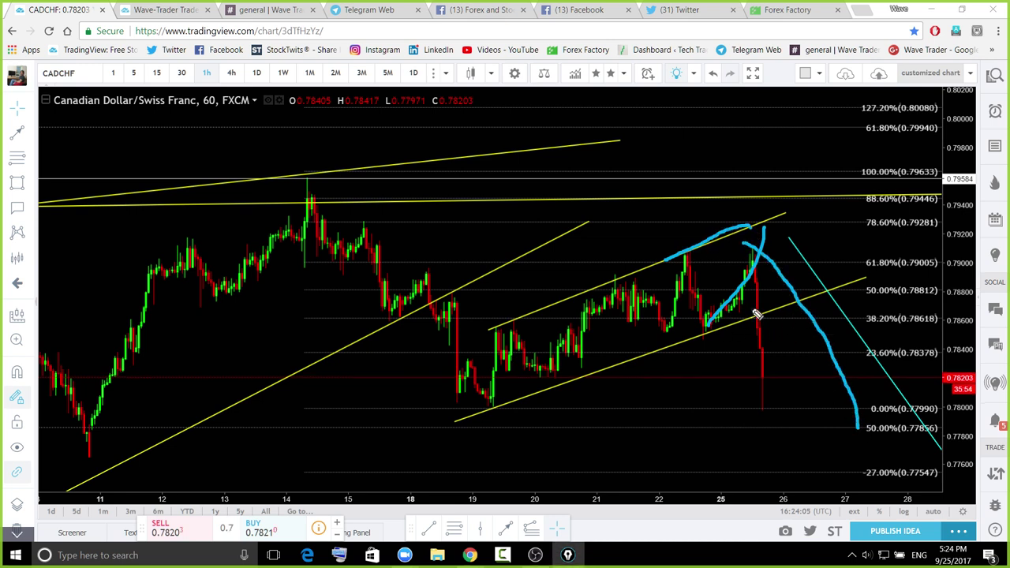
{"action": "left_click_drag", "start_coordinate": [753, 261], "coordinate": [779, 248]}
{"action": "left_click_drag", "start_coordinate": [755, 330], "coordinate": [776, 319]}
Mark the lows around September 19 and 25 in ink, sketch a rebound from the latest low, and clear the ink
{"action": "left_click_drag", "start_coordinate": [474, 400], "coordinate": [483, 403]}
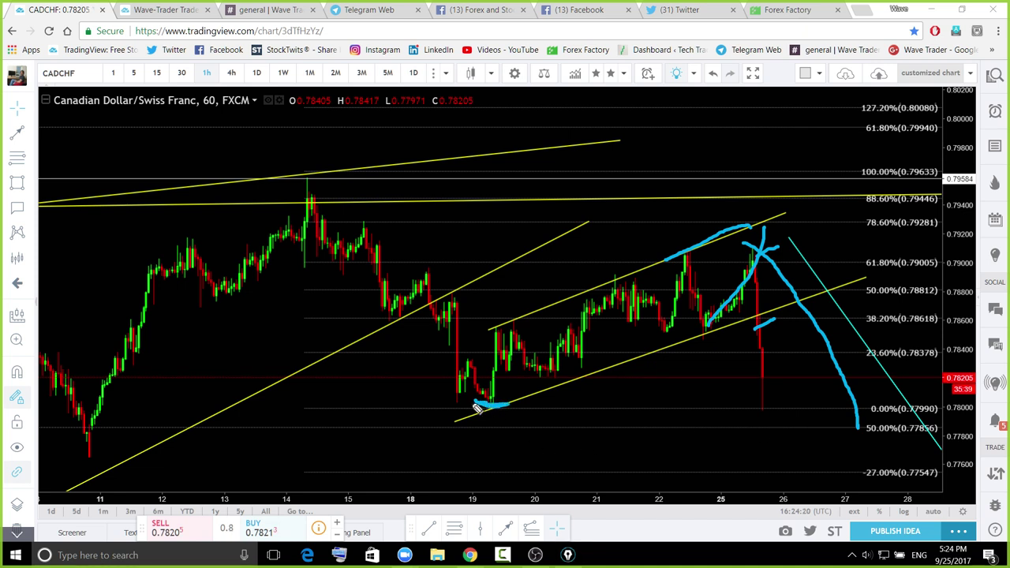
{"action": "left_click", "coordinate": [757, 409]}
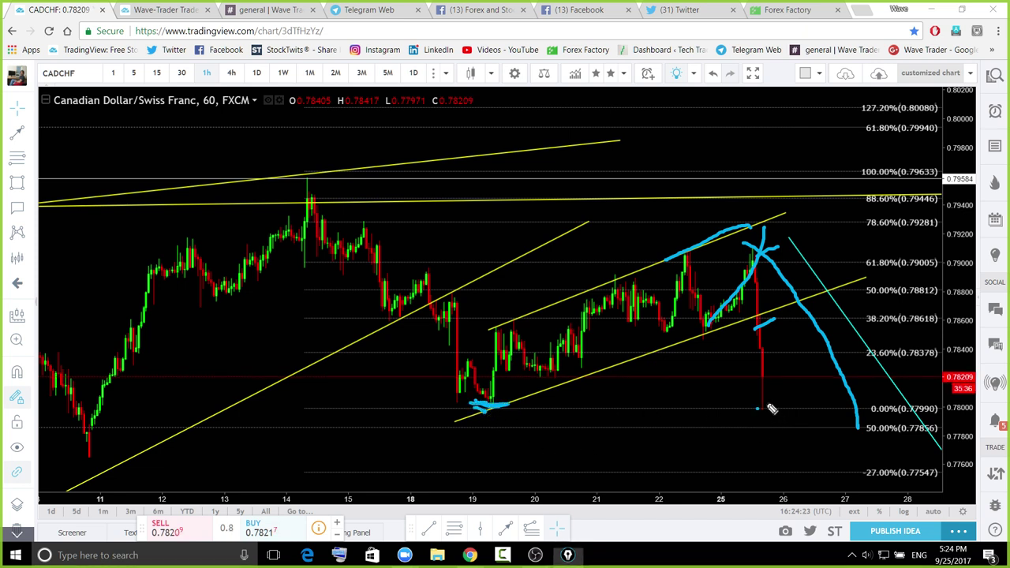
{"action": "left_click_drag", "start_coordinate": [769, 405], "coordinate": [767, 408]}
{"action": "left_click_drag", "start_coordinate": [453, 400], "coordinate": [461, 399]}
{"action": "left_click_drag", "start_coordinate": [467, 413], "coordinate": [484, 411]}
{"action": "mouse_move", "coordinate": [773, 407]}
{"action": "left_mouse_down"}
{"action": "mouse_move", "coordinate": [765, 409]}
{"action": "mouse_move", "coordinate": [829, 213]}
{"action": "left_mouse_up"}
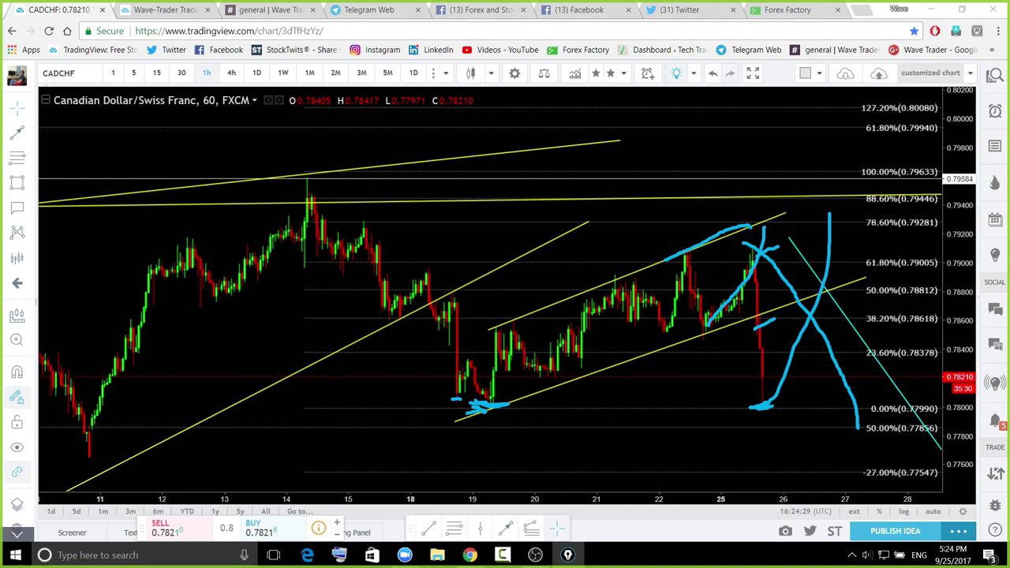
{"action": "key", "text": "Escape"}
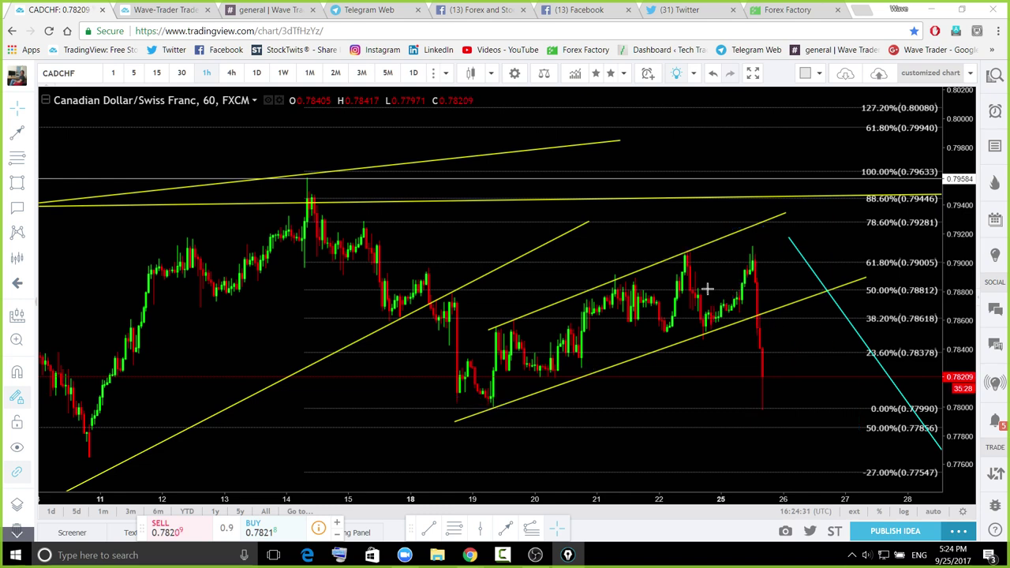
Switch the CADCHF chart to the 4-hour interval and frame the rising channels since August with the downward projection
{"action": "scroll", "coordinate": [708, 290], "scroll_direction": "down", "scroll_amount": 4}
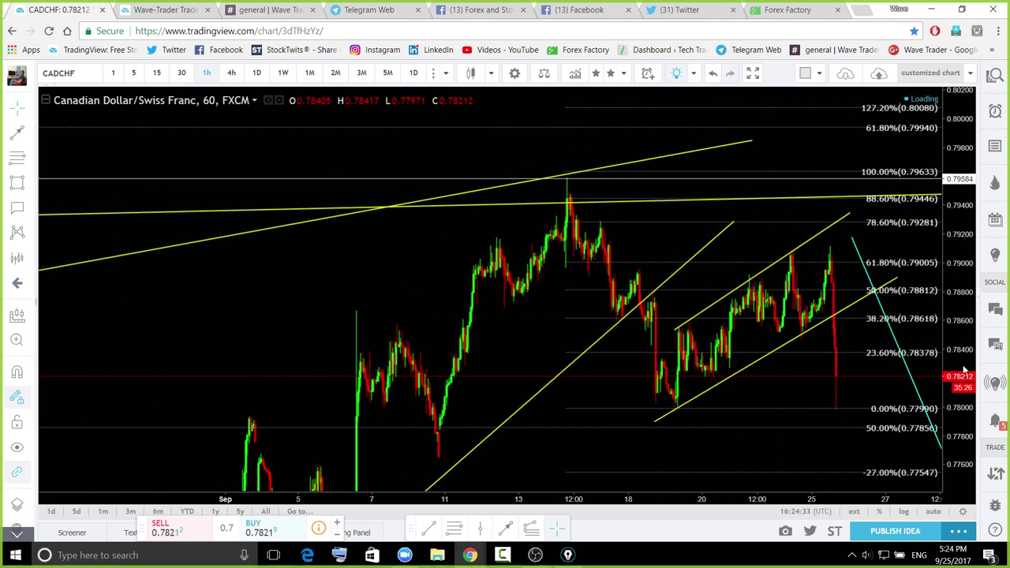
{"action": "left_click_drag", "start_coordinate": [962, 401], "coordinate": [960, 491]}
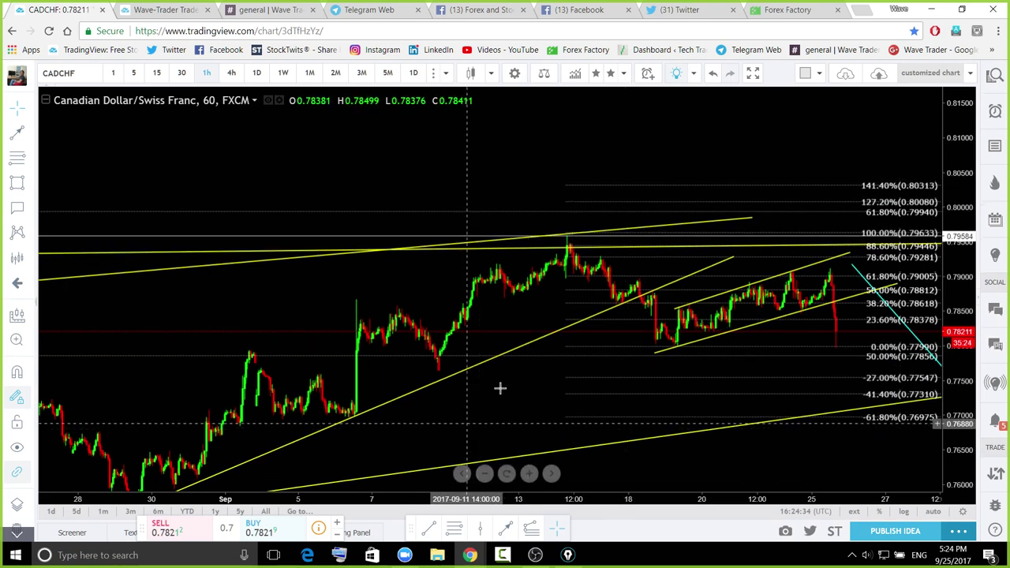
{"action": "left_click_drag", "start_coordinate": [499, 388], "coordinate": [626, 290]}
{"action": "scroll", "coordinate": [656, 323], "scroll_direction": "down", "scroll_amount": 1}
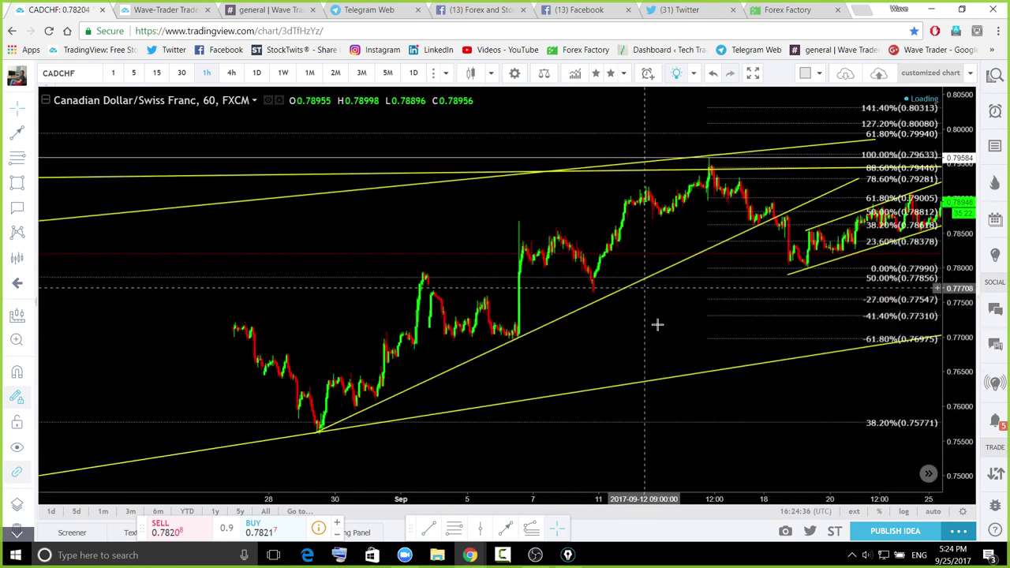
{"action": "scroll", "coordinate": [618, 354], "scroll_direction": "down", "scroll_amount": 1}
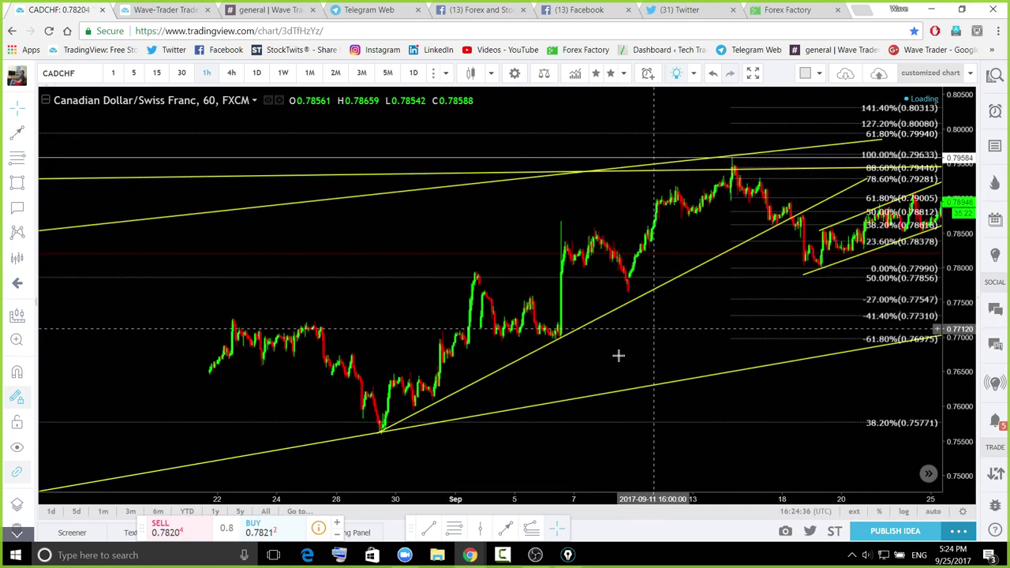
{"action": "left_click", "coordinate": [232, 73]}
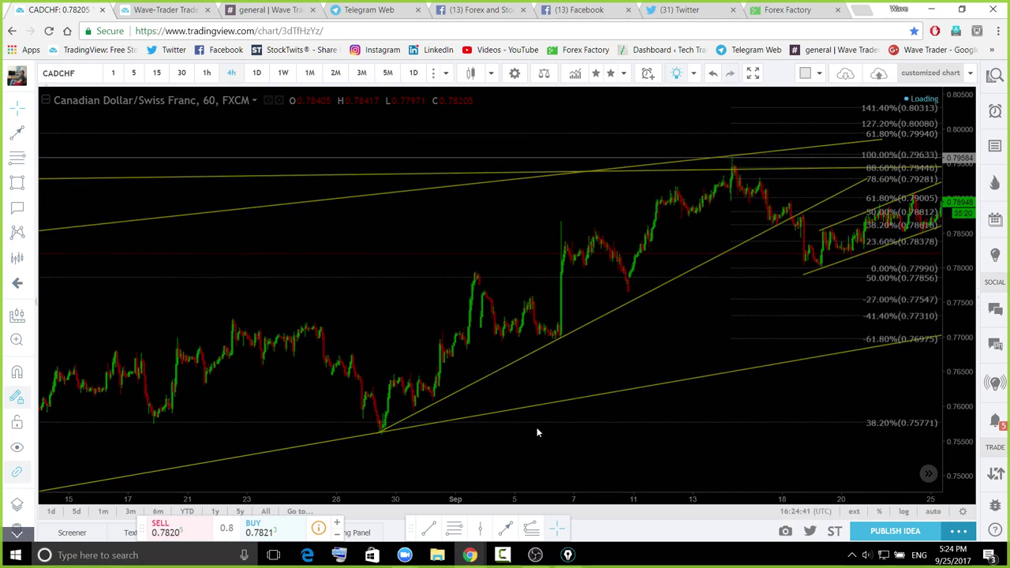
{"action": "left_click", "coordinate": [508, 476]}
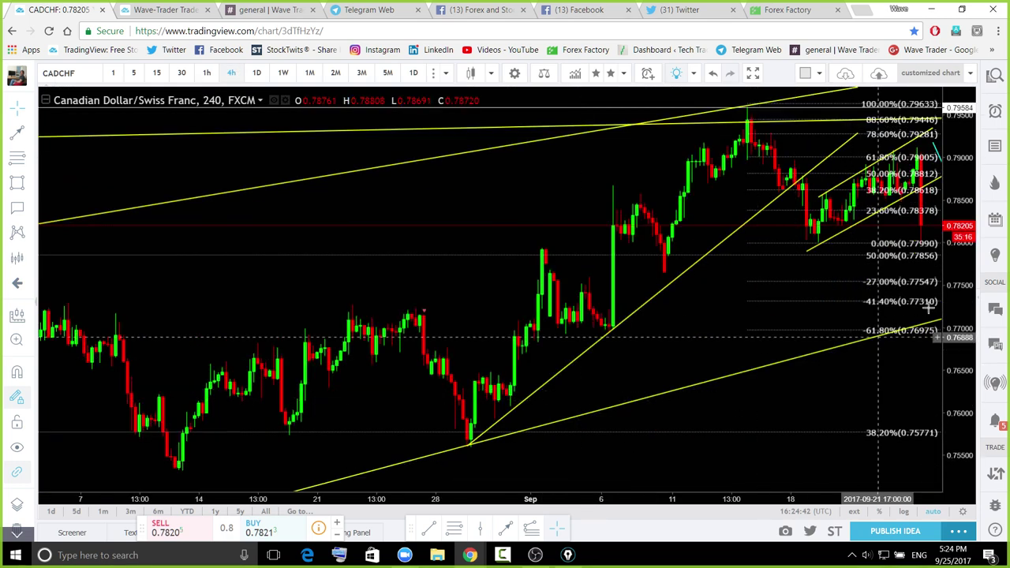
{"action": "scroll", "coordinate": [840, 365], "scroll_direction": "down", "scroll_amount": 2}
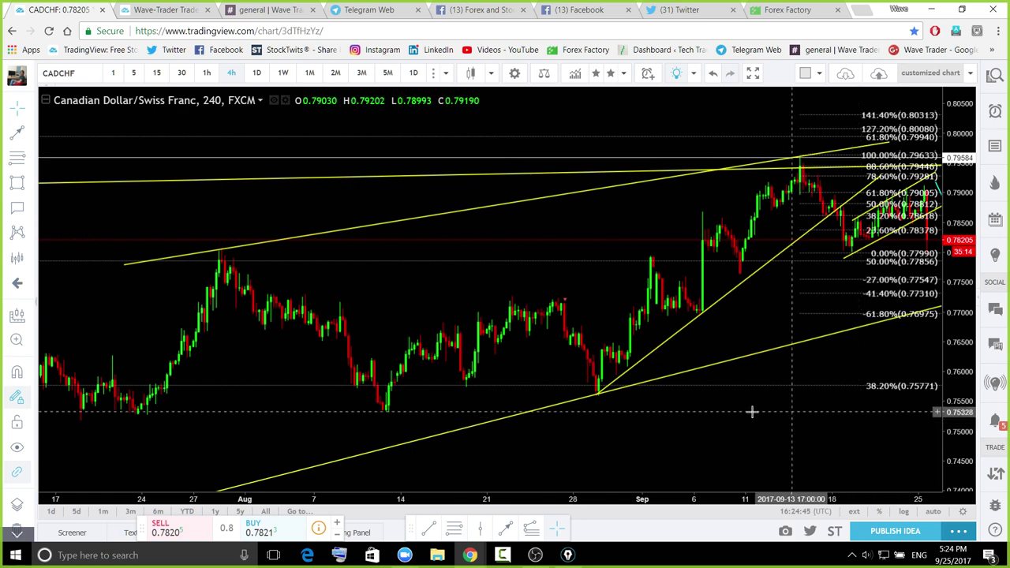
{"action": "left_click_drag", "start_coordinate": [751, 411], "coordinate": [693, 410]}
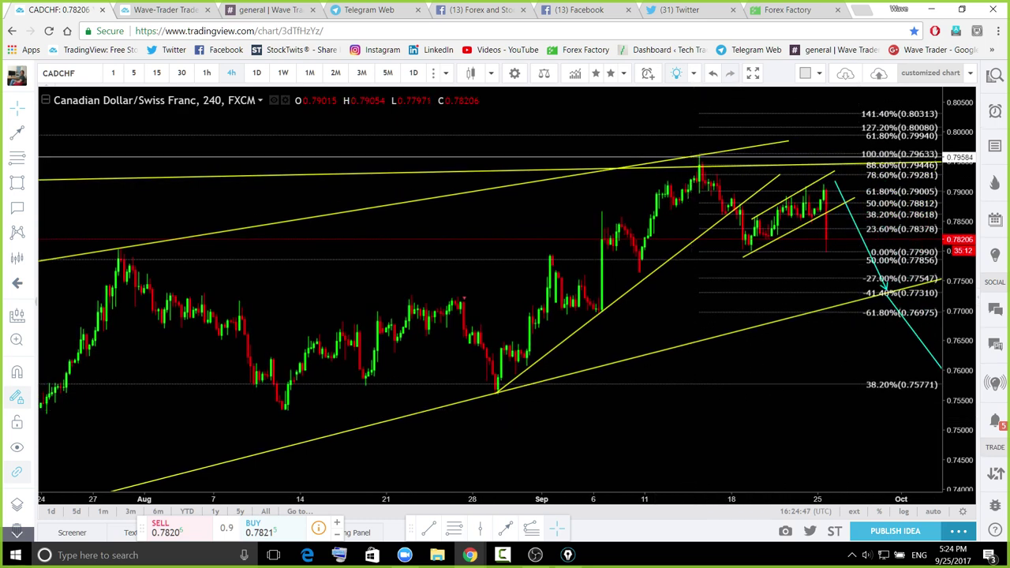
Ink a small pullback from the latest CADCHF low and a drop to the rising lower trendline, marking the break and high and circling the 15-minute interval
{"action": "left_click", "coordinate": [567, 555]}
{"action": "mouse_move", "coordinate": [833, 237]}
{"action": "left_mouse_down"}
{"action": "mouse_move", "coordinate": [861, 230]}
{"action": "mouse_move", "coordinate": [878, 300]}
{"action": "left_mouse_up"}
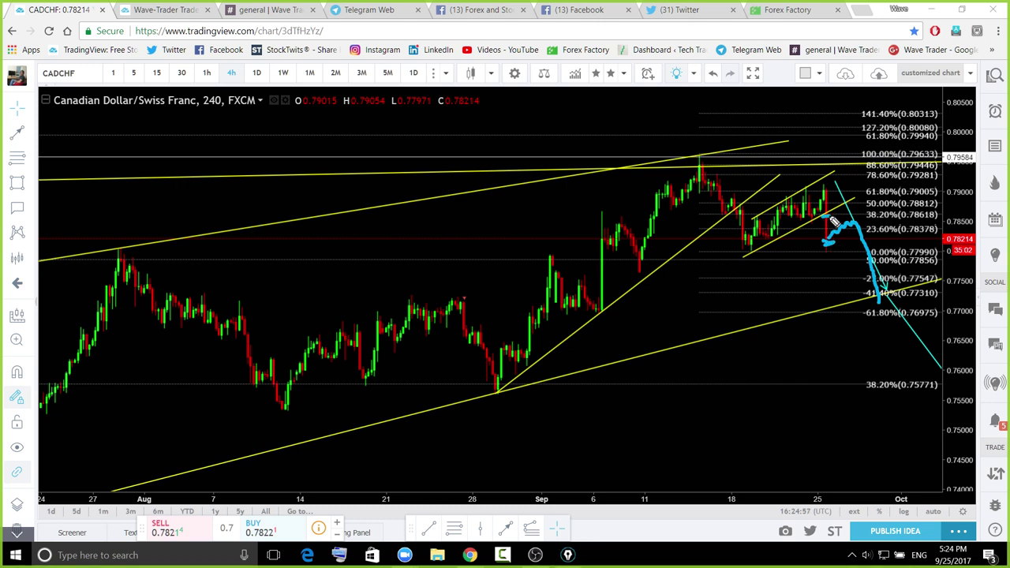
{"action": "left_click_drag", "start_coordinate": [826, 215], "coordinate": [831, 190]}
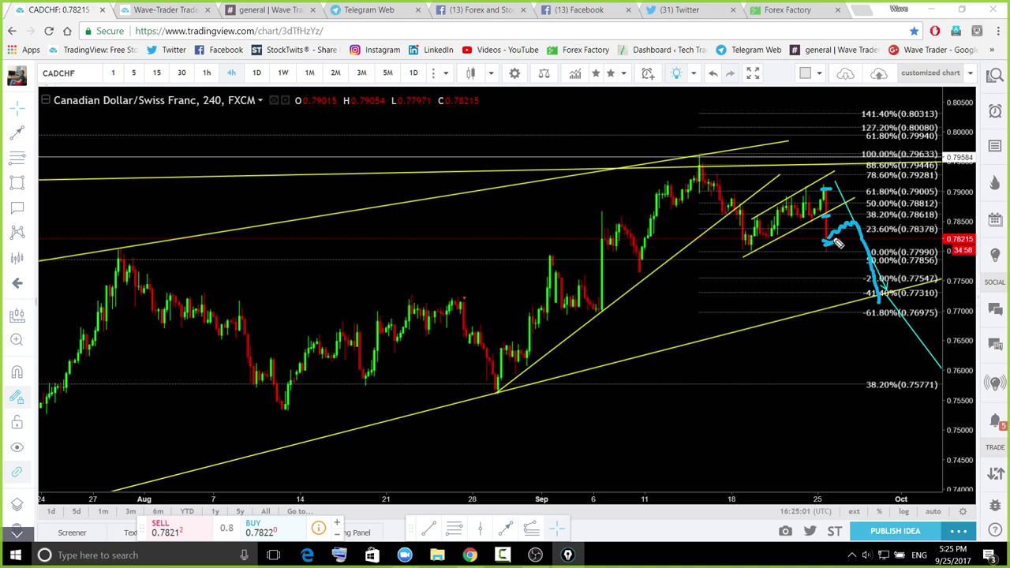
{"action": "left_click", "coordinate": [157, 72]}
{"action": "mouse_move", "coordinate": [833, 246]}
{"action": "left_mouse_down"}
{"action": "mouse_move", "coordinate": [843, 226]}
{"action": "mouse_move", "coordinate": [856, 231]}
{"action": "mouse_move", "coordinate": [880, 285]}
{"action": "left_mouse_up"}
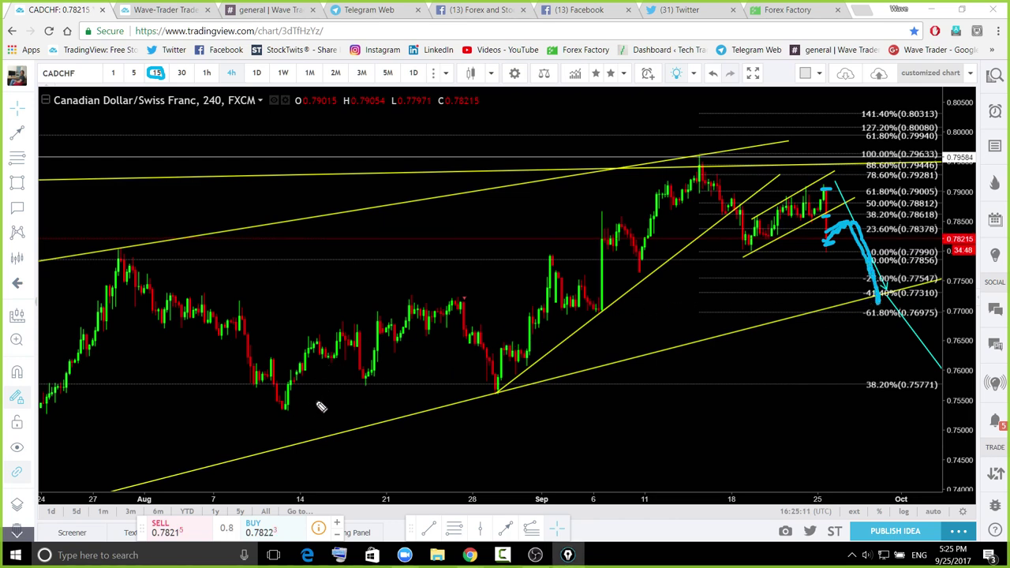
Ink the mid-to-late August rising channel, underline the lows beneath it, and trace the rally to the mid-September high
{"action": "mouse_move", "coordinate": [290, 419]}
{"action": "left_mouse_down"}
{"action": "mouse_move", "coordinate": [395, 382]}
{"action": "mouse_move", "coordinate": [483, 334]}
{"action": "left_mouse_up"}
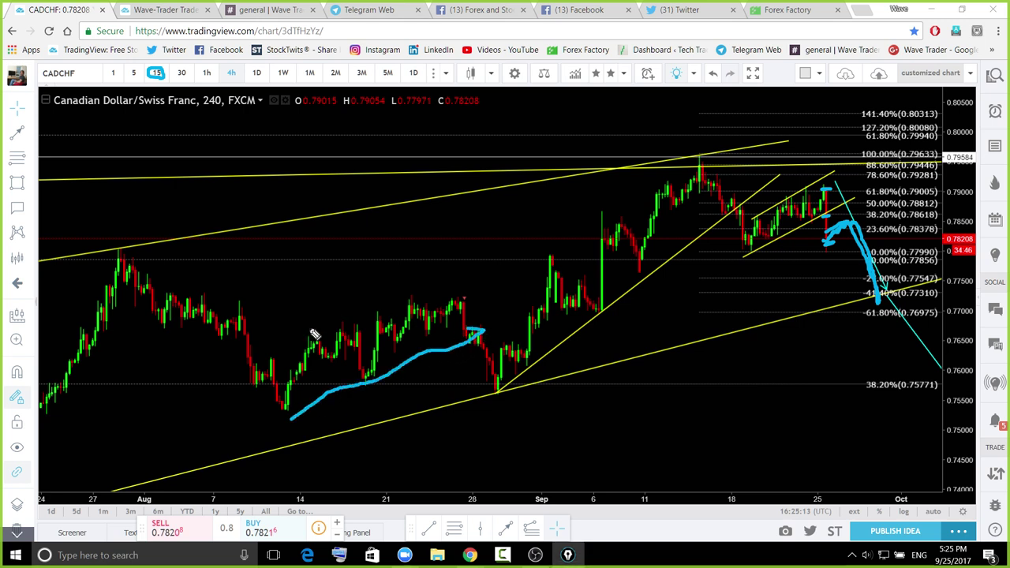
{"action": "mouse_move", "coordinate": [312, 335]}
{"action": "left_mouse_down"}
{"action": "mouse_move", "coordinate": [376, 306]}
{"action": "mouse_move", "coordinate": [461, 310]}
{"action": "mouse_move", "coordinate": [503, 331]}
{"action": "left_mouse_up"}
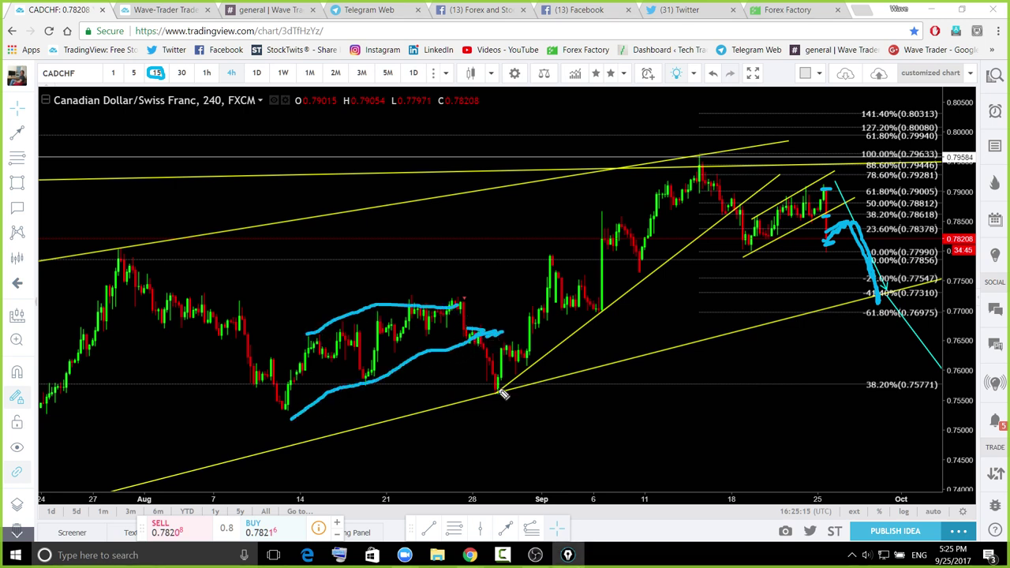
{"action": "mouse_move", "coordinate": [499, 390]}
{"action": "left_mouse_down"}
{"action": "mouse_move", "coordinate": [491, 392]}
{"action": "mouse_move", "coordinate": [517, 395]}
{"action": "left_mouse_up"}
{"action": "left_click_drag", "start_coordinate": [286, 409], "coordinate": [362, 399]}
{"action": "left_click_drag", "start_coordinate": [497, 388], "coordinate": [702, 180]}
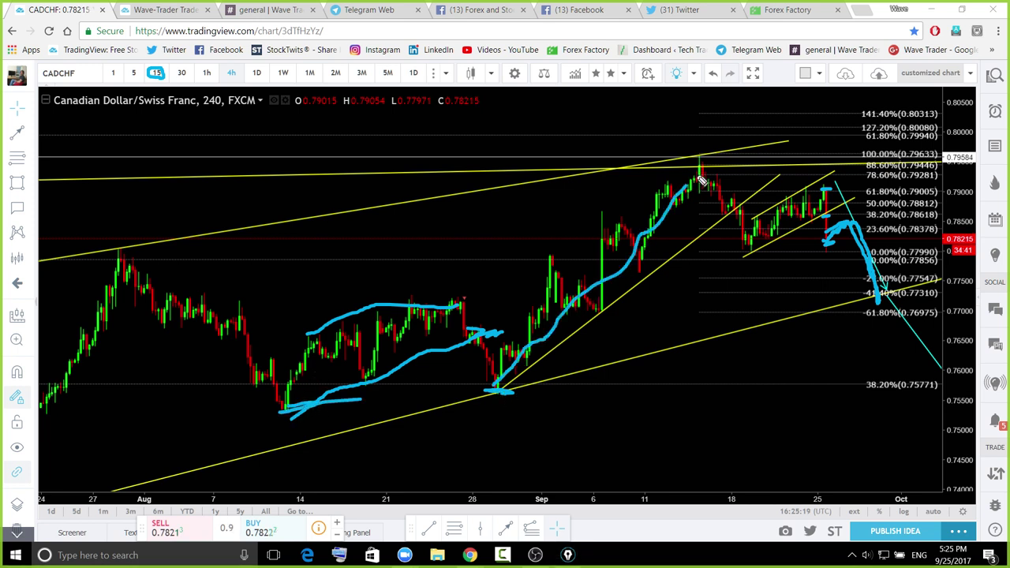
Mark the low around September 19, circle the small rising channel in ink, and clear the ink
{"action": "left_click_drag", "start_coordinate": [742, 254], "coordinate": [762, 253]}
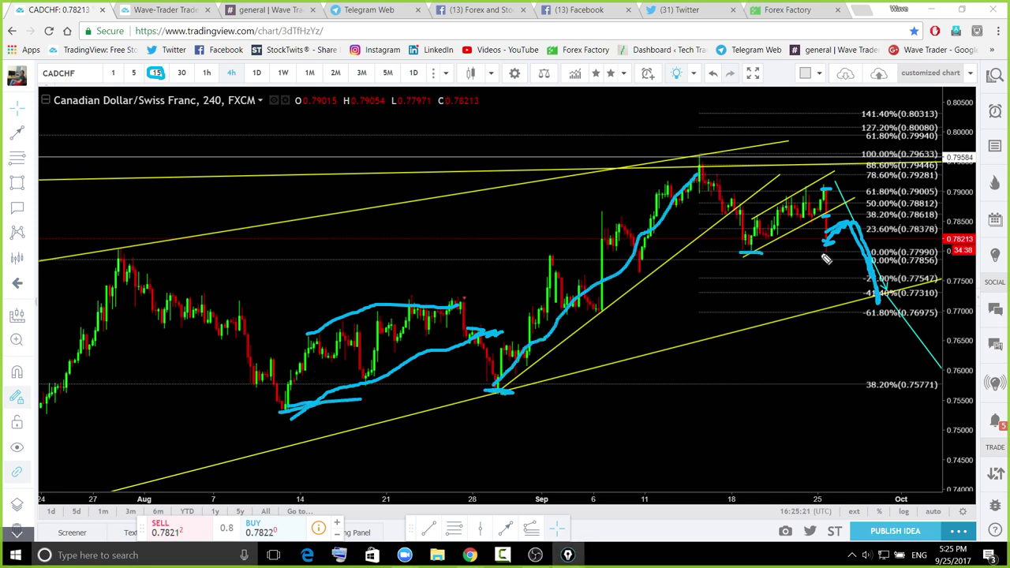
{"action": "mouse_move", "coordinate": [819, 196]}
{"action": "left_mouse_down"}
{"action": "mouse_move", "coordinate": [829, 190]}
{"action": "mouse_move", "coordinate": [827, 262]}
{"action": "mouse_move", "coordinate": [742, 259]}
{"action": "mouse_move", "coordinate": [756, 210]}
{"action": "mouse_move", "coordinate": [829, 180]}
{"action": "left_mouse_up"}
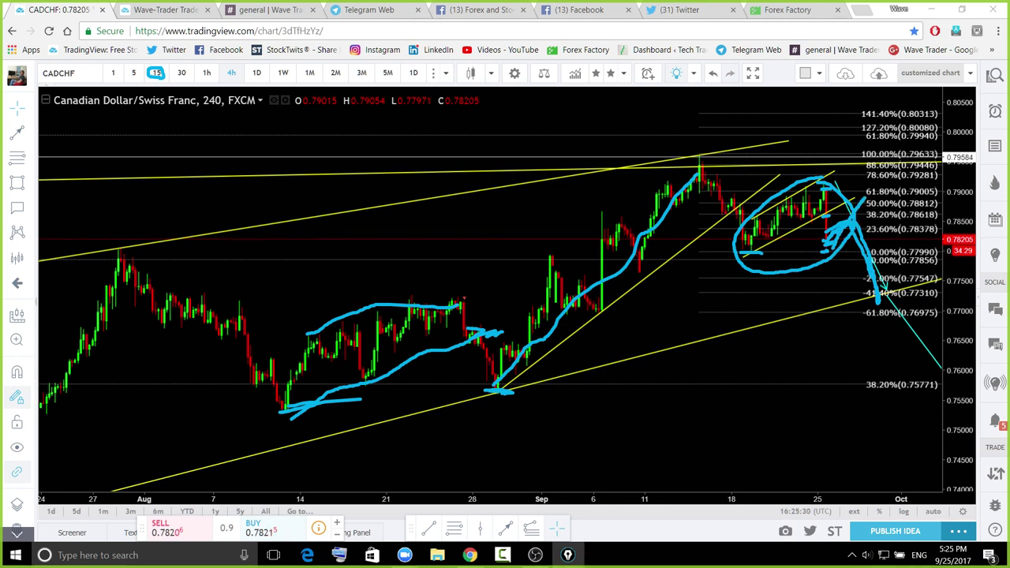
{"action": "key", "text": "Escape"}
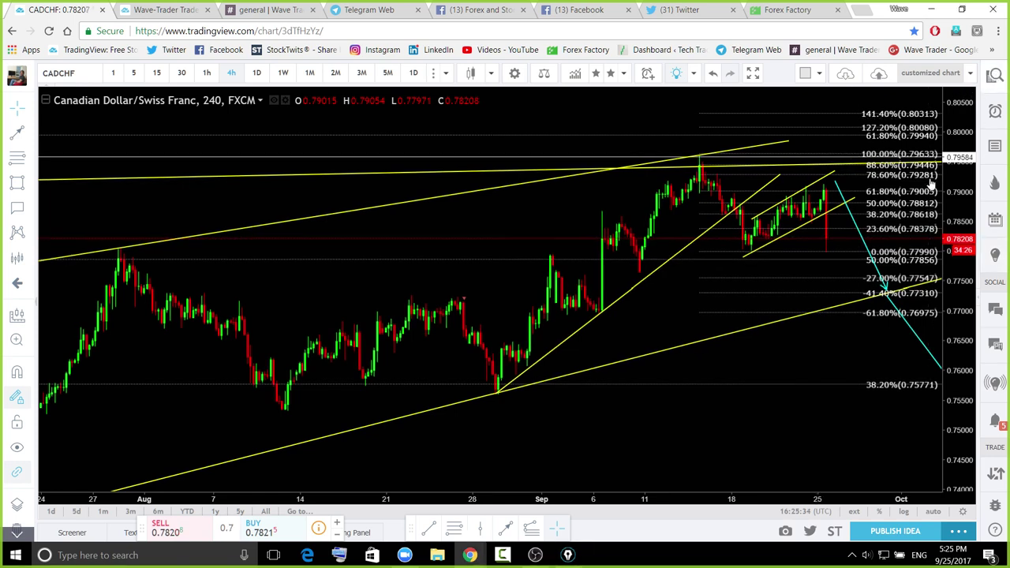
Open the GBPUSD chart on the daily interval and frame the long descending trendline, rising support and downward projection arrows
{"action": "left_click", "coordinate": [994, 75]}
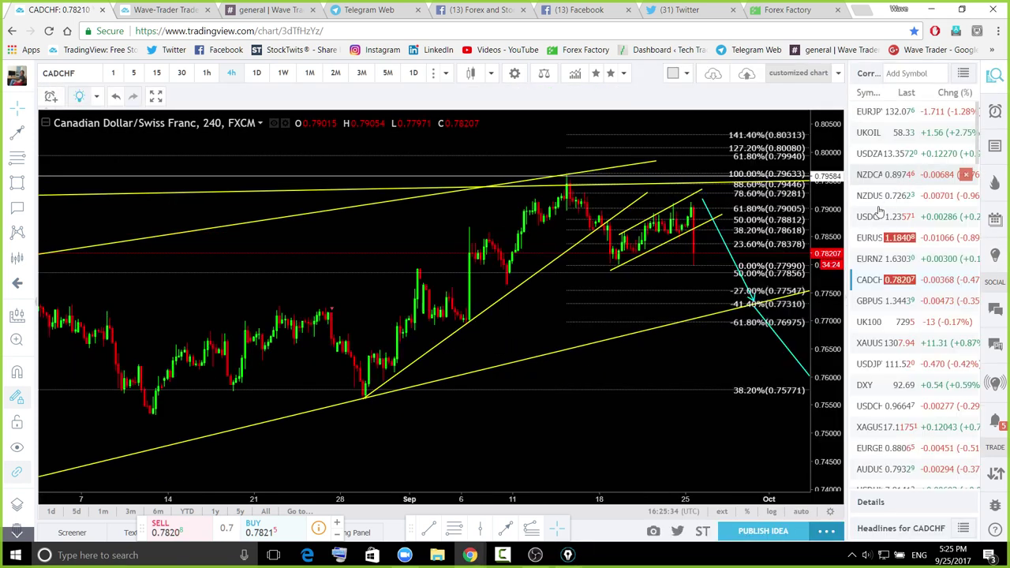
{"action": "left_click", "coordinate": [880, 304]}
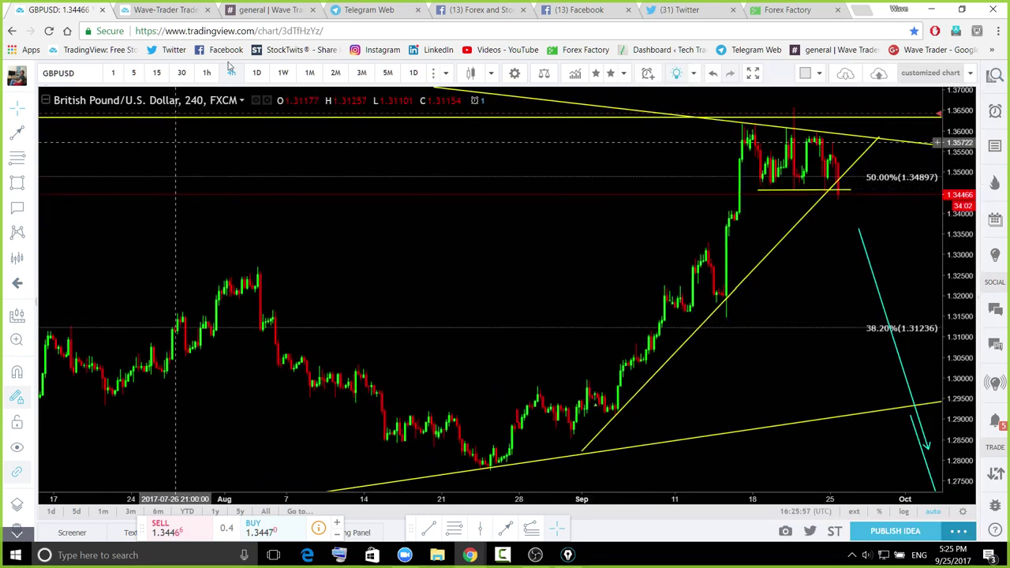
{"action": "left_click", "coordinate": [257, 73]}
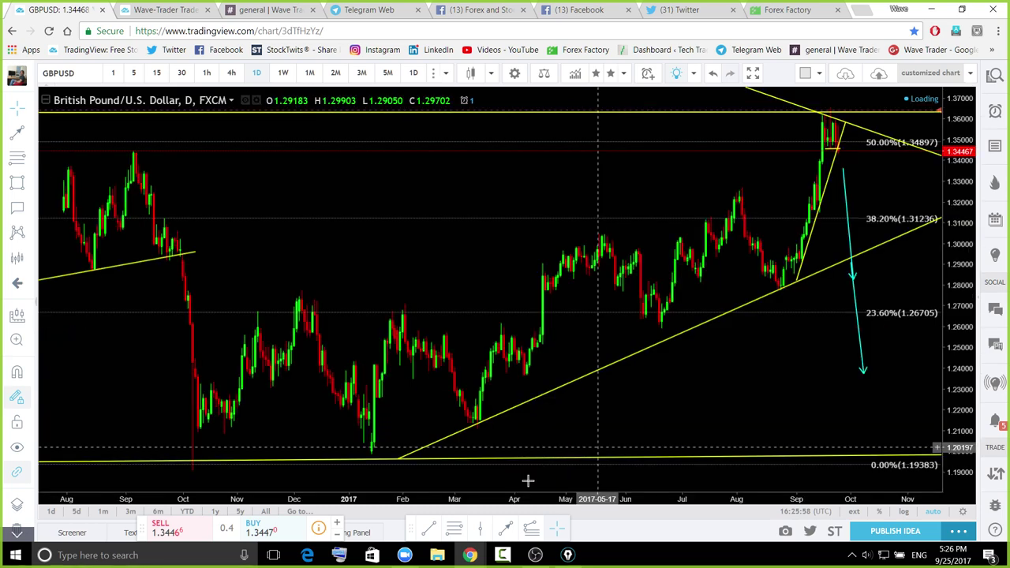
{"action": "mouse_move", "coordinate": [502, 470]}
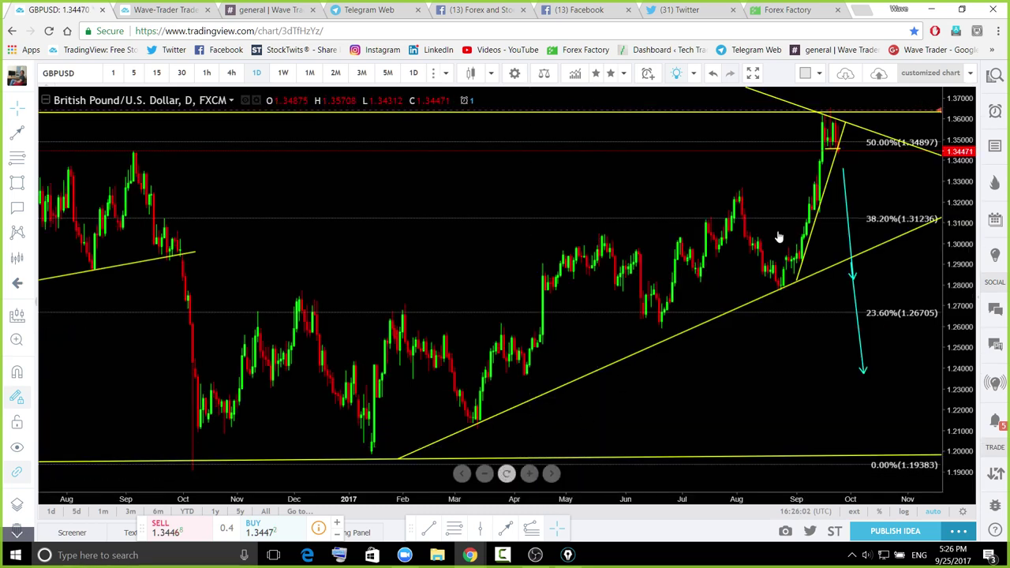
{"action": "scroll", "coordinate": [883, 229], "scroll_direction": "up", "scroll_amount": 2}
{"action": "scroll", "coordinate": [953, 229], "scroll_direction": "down", "scroll_amount": 4}
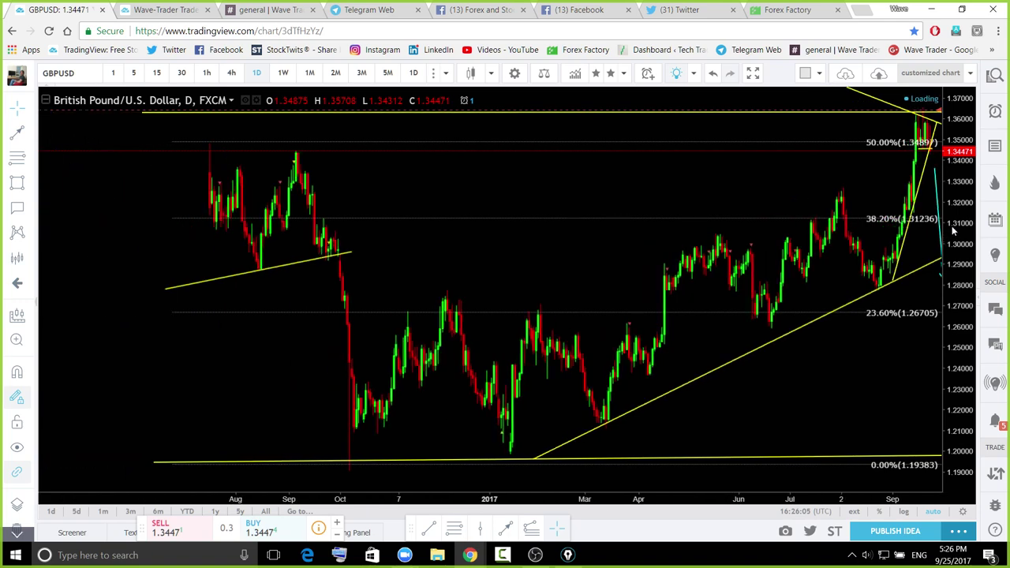
{"action": "scroll", "coordinate": [953, 229], "scroll_direction": "down", "scroll_amount": 5}
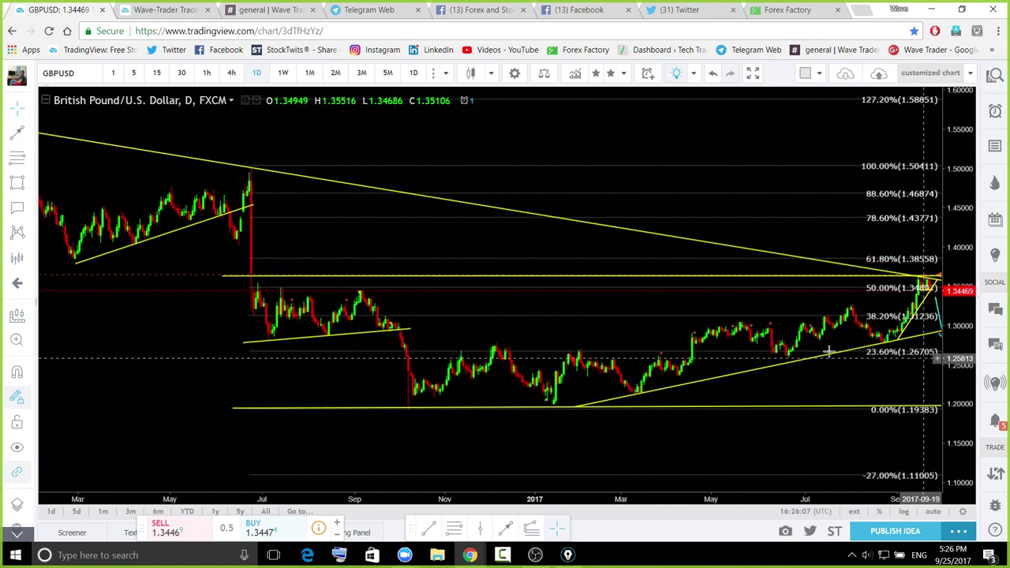
{"action": "left_click_drag", "start_coordinate": [829, 353], "coordinate": [697, 333]}
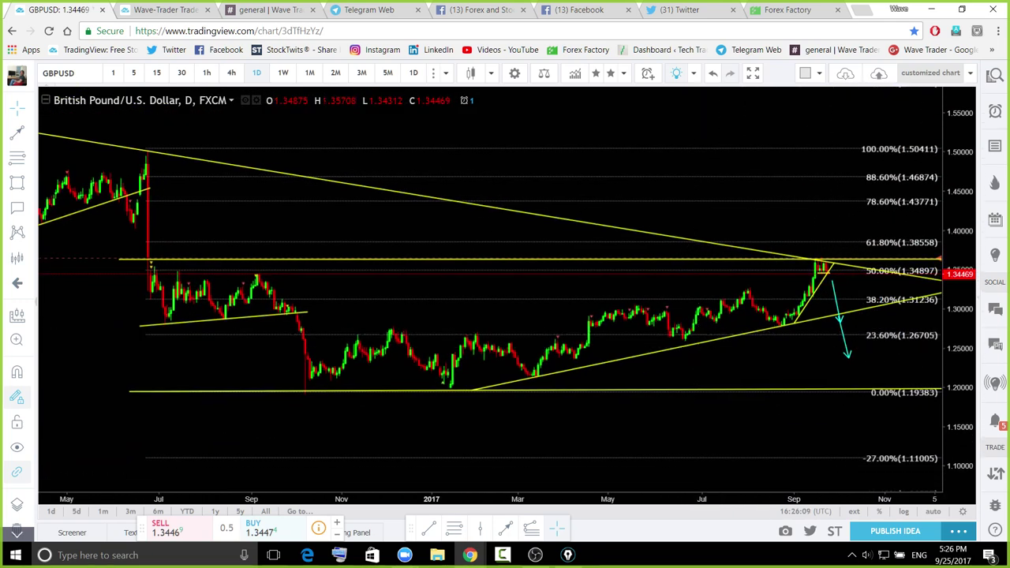
Ink the projected GBPUSD drop from the latest high through the rising support line, touch up the marks, and clear the ink
{"action": "left_click_drag", "start_coordinate": [826, 269], "coordinate": [898, 371]}
{"action": "mouse_move", "coordinate": [467, 386]}
{"action": "left_mouse_down"}
{"action": "mouse_move", "coordinate": [458, 386]}
{"action": "mouse_move", "coordinate": [467, 382]}
{"action": "left_mouse_up"}
{"action": "mouse_move", "coordinate": [864, 285]}
{"action": "left_mouse_down"}
{"action": "mouse_move", "coordinate": [874, 371]}
{"action": "mouse_move", "coordinate": [886, 300]}
{"action": "mouse_move", "coordinate": [862, 281]}
{"action": "left_mouse_up"}
{"action": "key", "text": "Escape"}
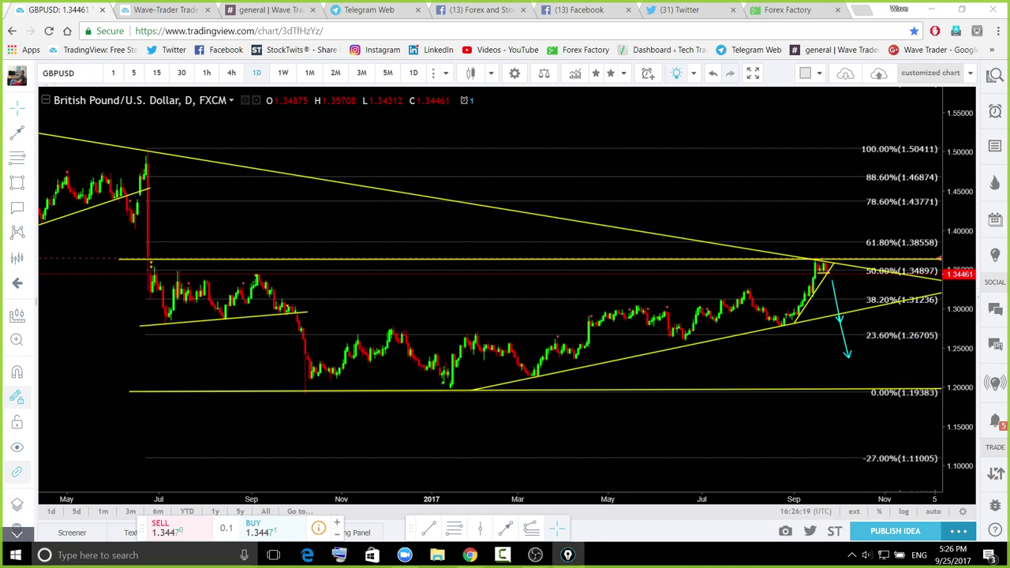
Switch the GBPUSD chart to the 1-hour interval and frame the September consolidation with room for the downward projection
{"action": "left_click", "coordinate": [205, 72]}
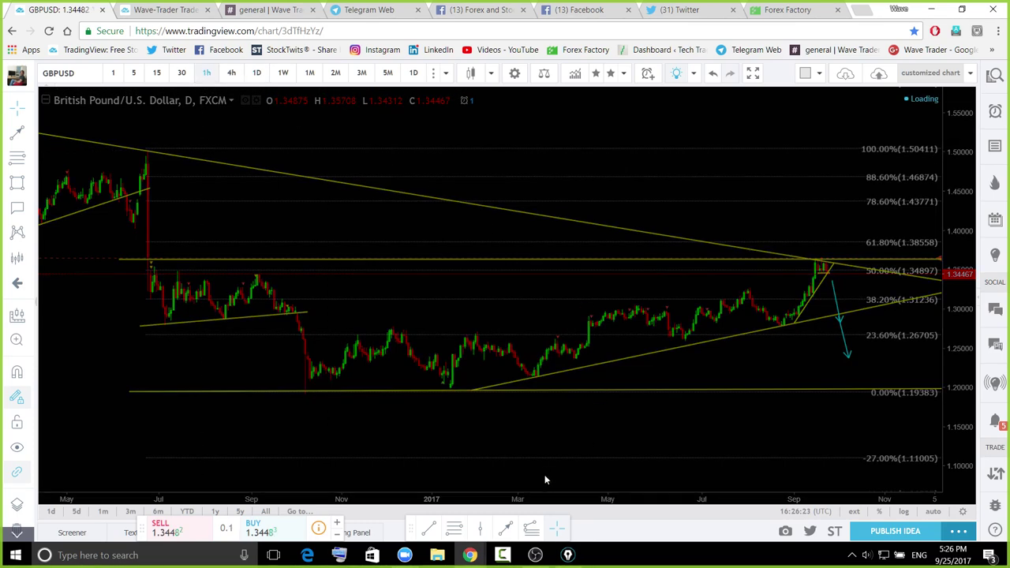
{"action": "left_click", "coordinate": [506, 473]}
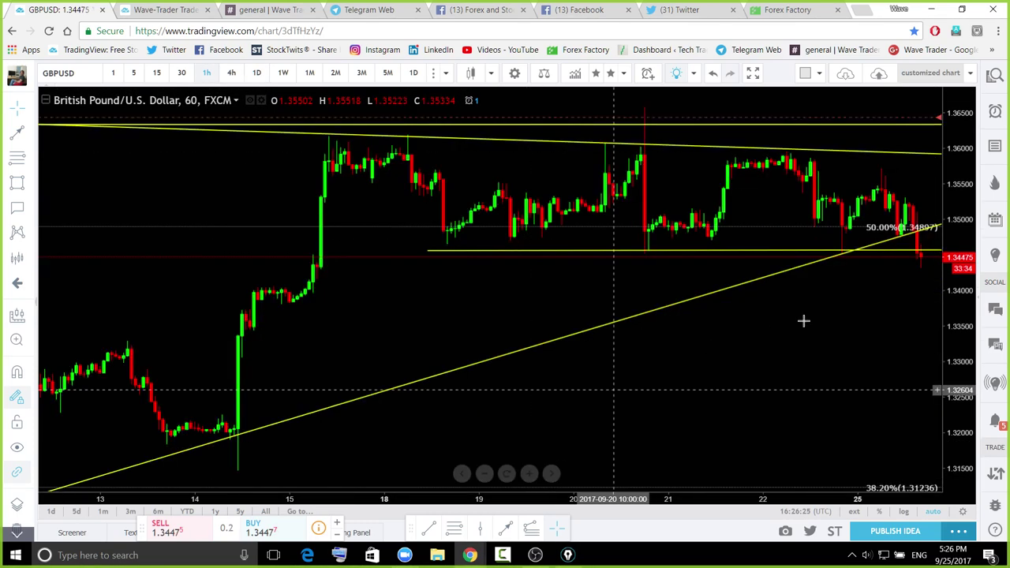
{"action": "scroll", "coordinate": [803, 321], "scroll_direction": "down", "scroll_amount": 5}
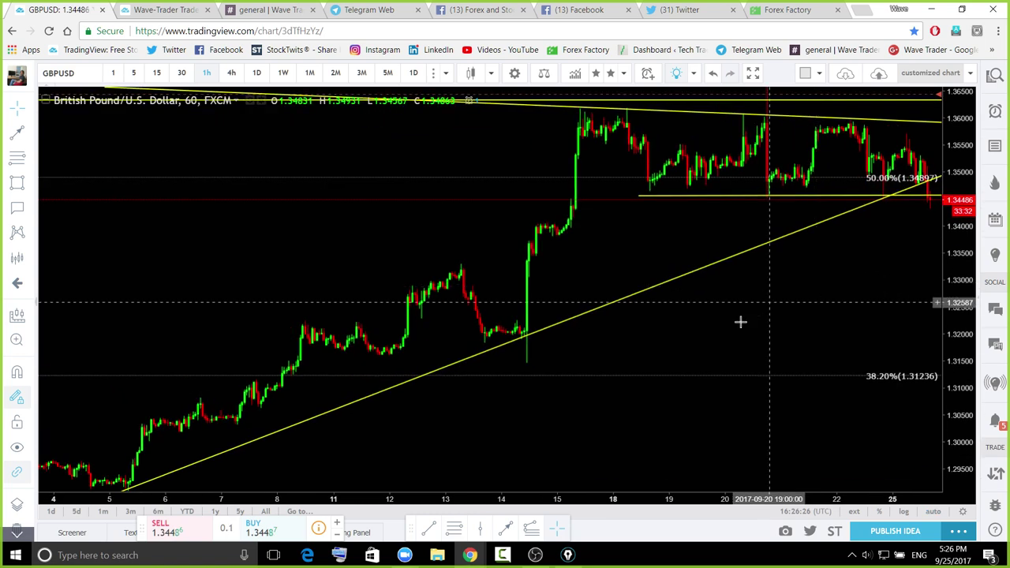
{"action": "left_click_drag", "start_coordinate": [741, 322], "coordinate": [471, 350]}
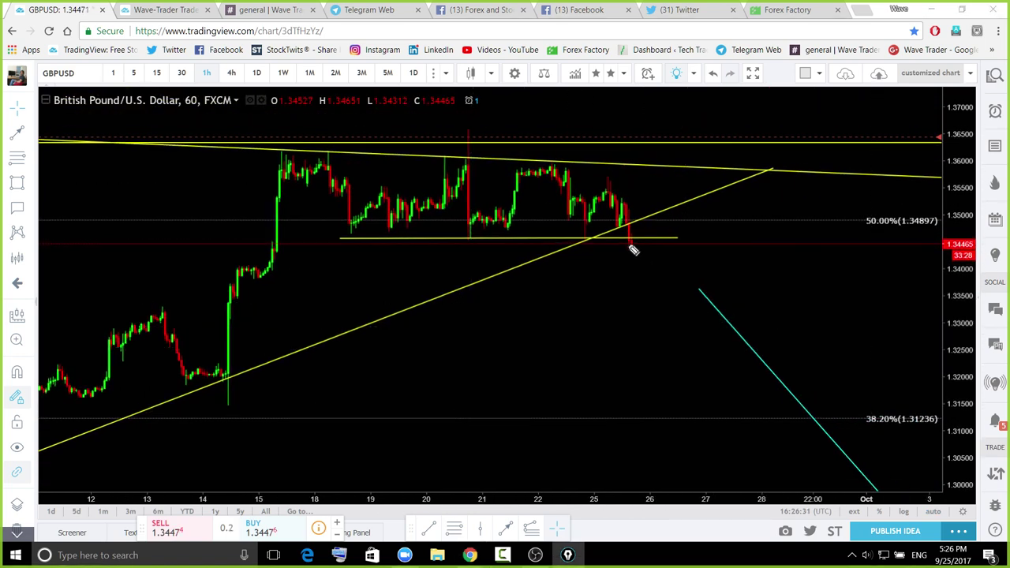
Ink a continued drop below the horizontal support line and circle the break around September 25
{"action": "left_click_drag", "start_coordinate": [637, 266], "coordinate": [638, 280]}
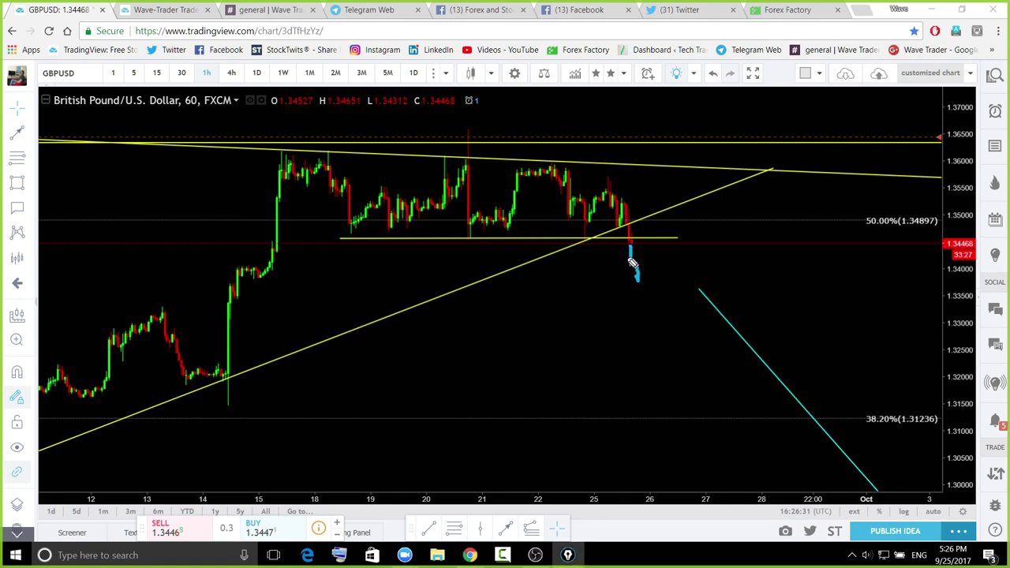
{"action": "left_click", "coordinate": [624, 245]}
{"action": "mouse_move", "coordinate": [630, 239]}
{"action": "left_mouse_down"}
{"action": "mouse_move", "coordinate": [641, 252]}
{"action": "mouse_move", "coordinate": [630, 235]}
{"action": "left_mouse_up"}
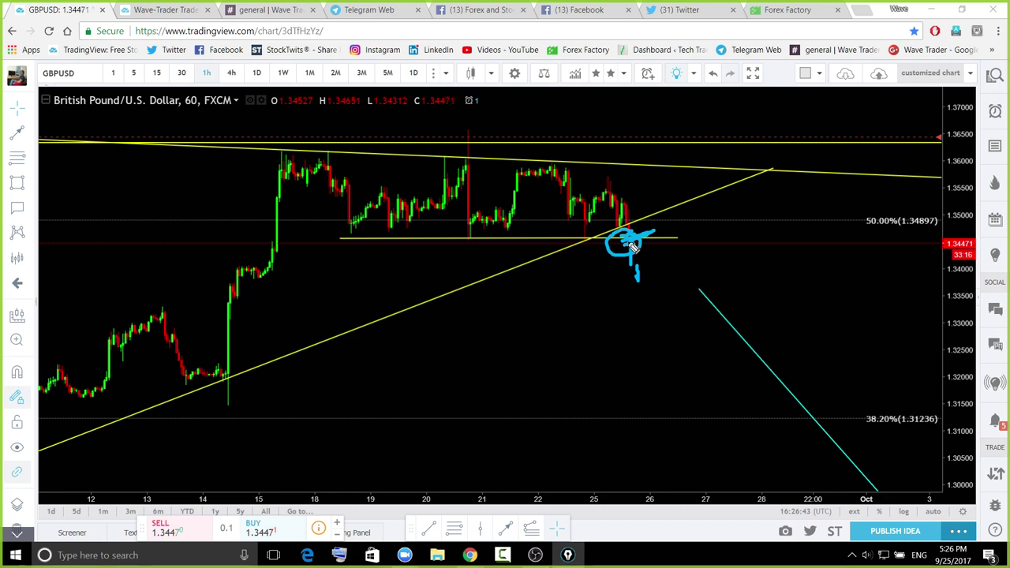
Mark the September 22 and 25 highs, outline the small rising channel of September 19–20 with its break, and clear the ink
{"action": "mouse_move", "coordinate": [546, 163]}
{"action": "left_mouse_down"}
{"action": "mouse_move", "coordinate": [581, 186]}
{"action": "mouse_move", "coordinate": [621, 178]}
{"action": "left_mouse_up"}
{"action": "left_click", "coordinate": [560, 186]}
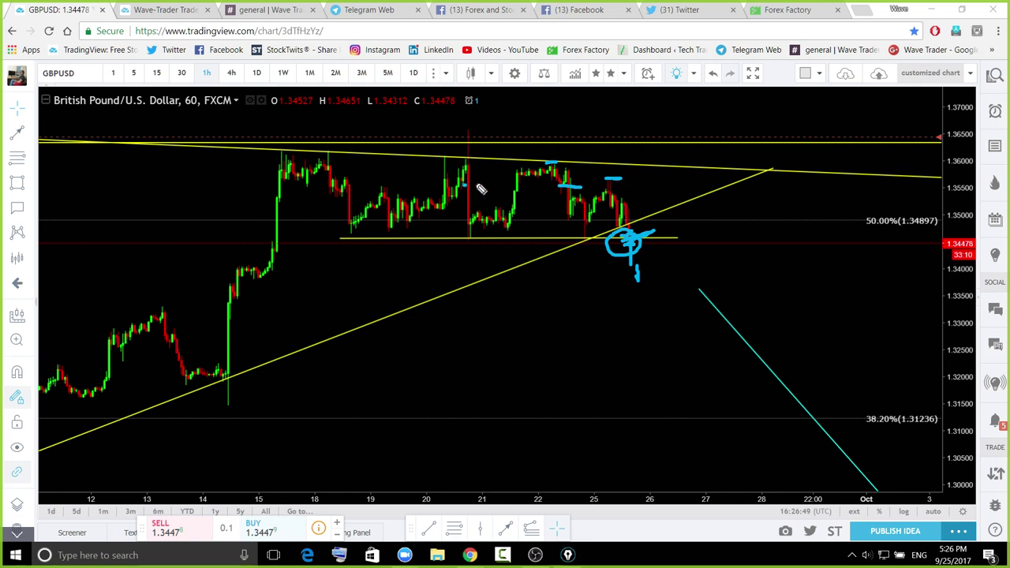
{"action": "left_click_drag", "start_coordinate": [386, 234], "coordinate": [497, 184]}
{"action": "left_click_drag", "start_coordinate": [382, 204], "coordinate": [478, 164]}
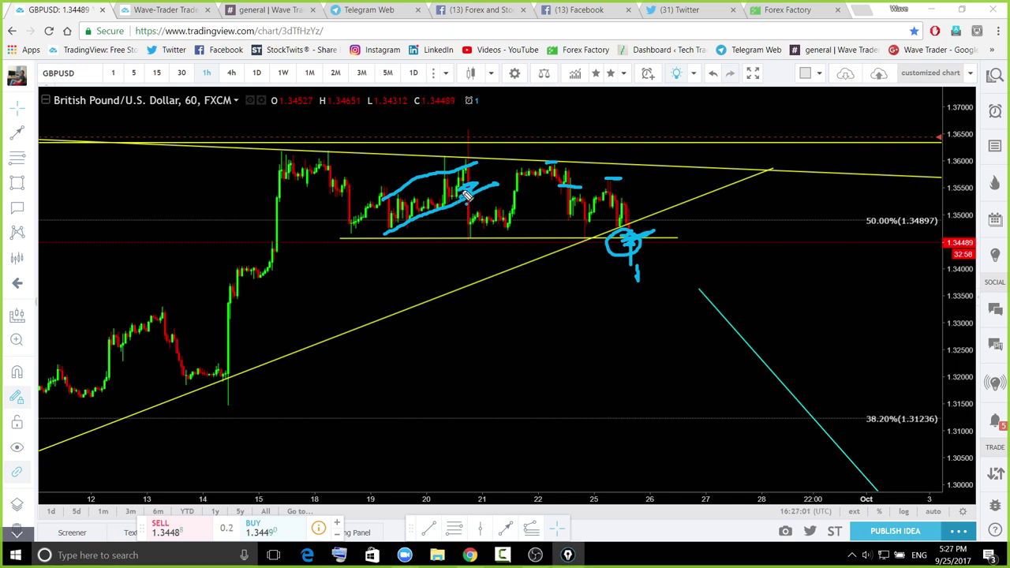
{"action": "left_click_drag", "start_coordinate": [561, 190], "coordinate": [580, 194]}
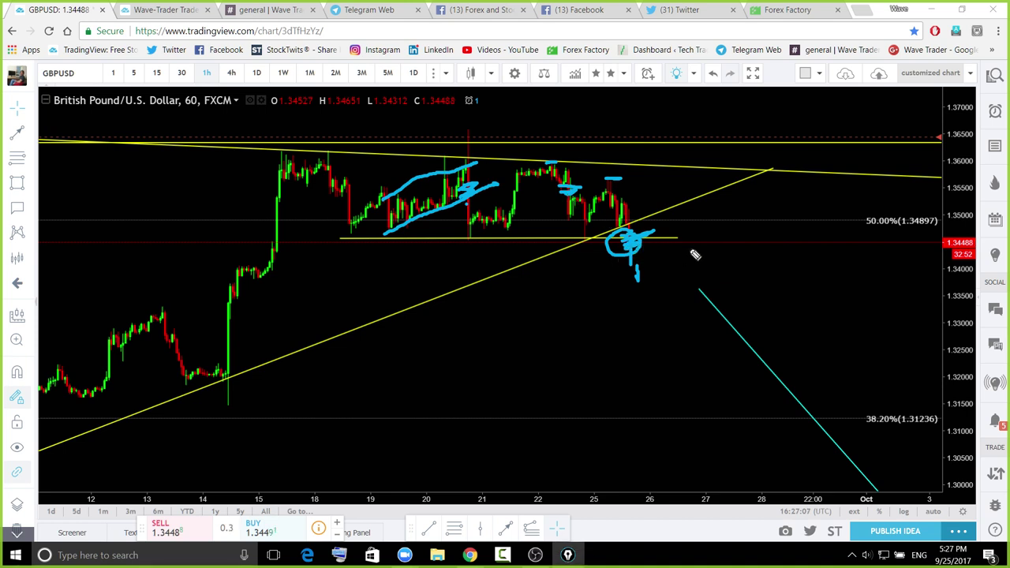
{"action": "left_click_drag", "start_coordinate": [742, 277], "coordinate": [753, 274]}
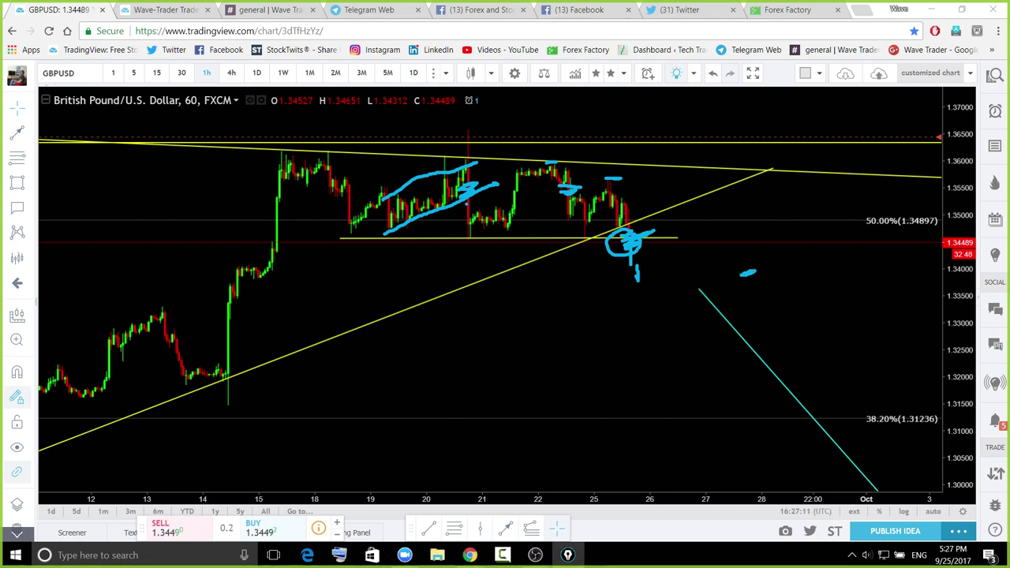
{"action": "key", "text": "ctrl+shift+6"}
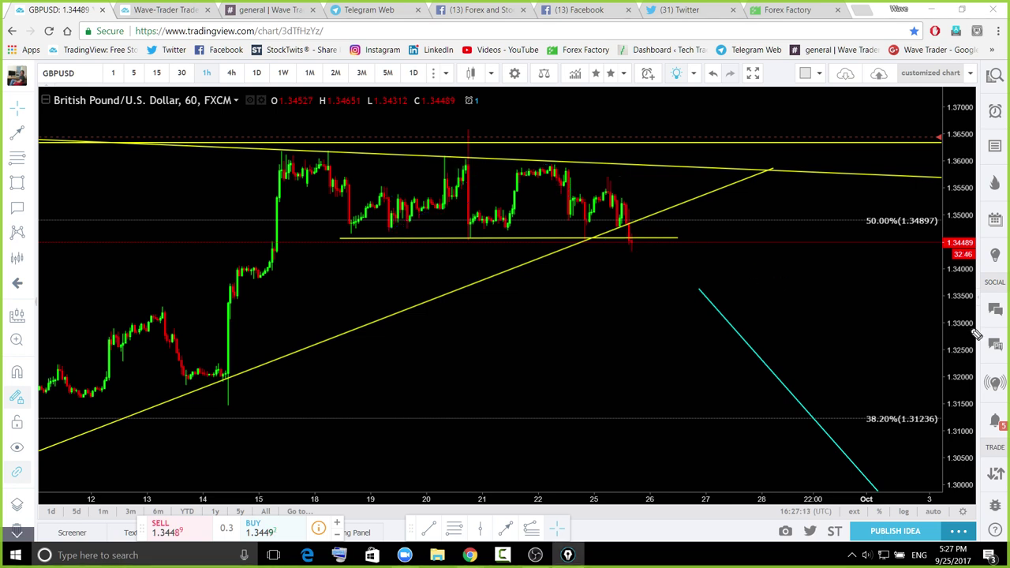
Sketch a drop below support, a small rising pullback channel, and a steep fall through the 38.20% level to about 1.30000
{"action": "mouse_move", "coordinate": [634, 245]}
{"action": "left_mouse_down"}
{"action": "mouse_move", "coordinate": [665, 317]}
{"action": "mouse_move", "coordinate": [754, 247]}
{"action": "left_mouse_up"}
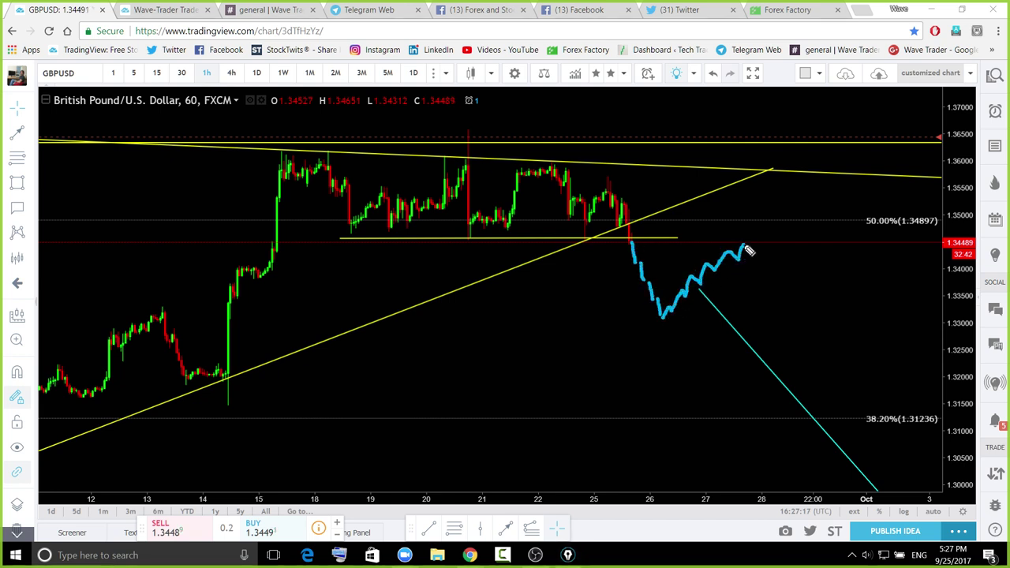
{"action": "left_click_drag", "start_coordinate": [671, 321], "coordinate": [756, 246]}
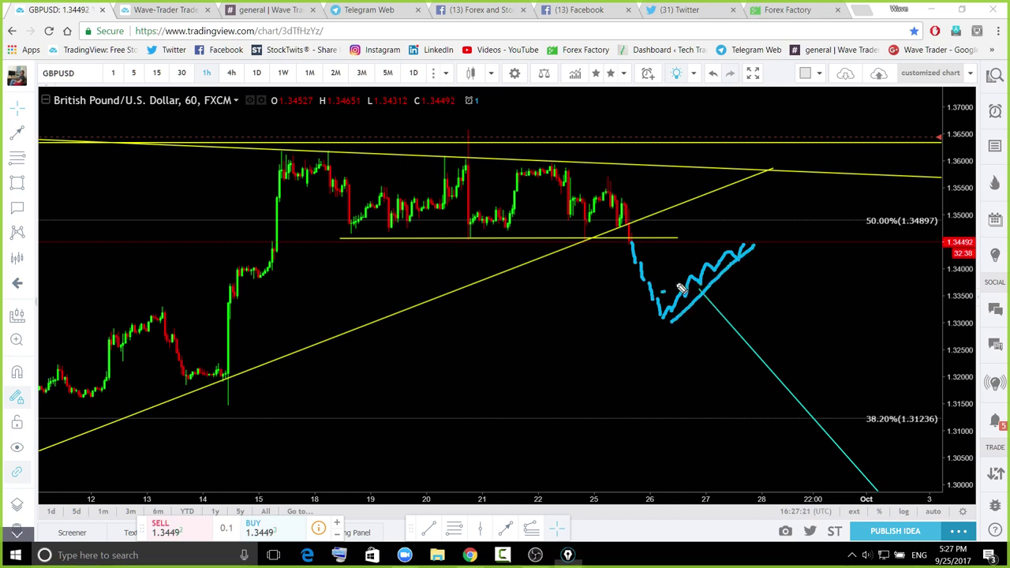
{"action": "mouse_move", "coordinate": [662, 290]}
{"action": "left_mouse_down"}
{"action": "mouse_move", "coordinate": [738, 251]}
{"action": "mouse_move", "coordinate": [748, 232]}
{"action": "mouse_move", "coordinate": [854, 495]}
{"action": "left_mouse_up"}
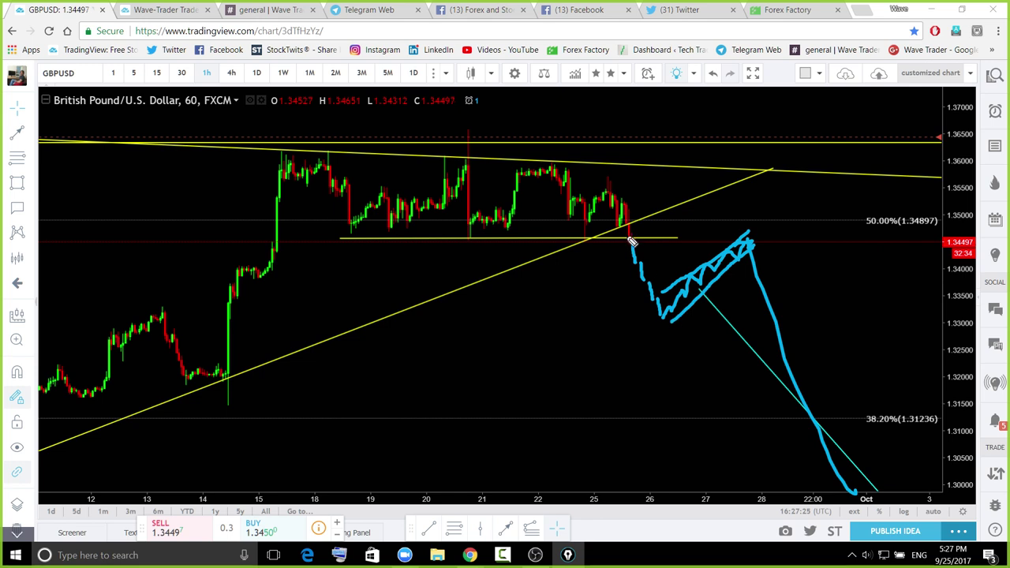
Ink an alternative rebound from the circled latest low to the descending trendline, tracing the September 21–22 rise for comparison and adding downward arrows
{"action": "left_click_drag", "start_coordinate": [632, 237], "coordinate": [687, 175]}
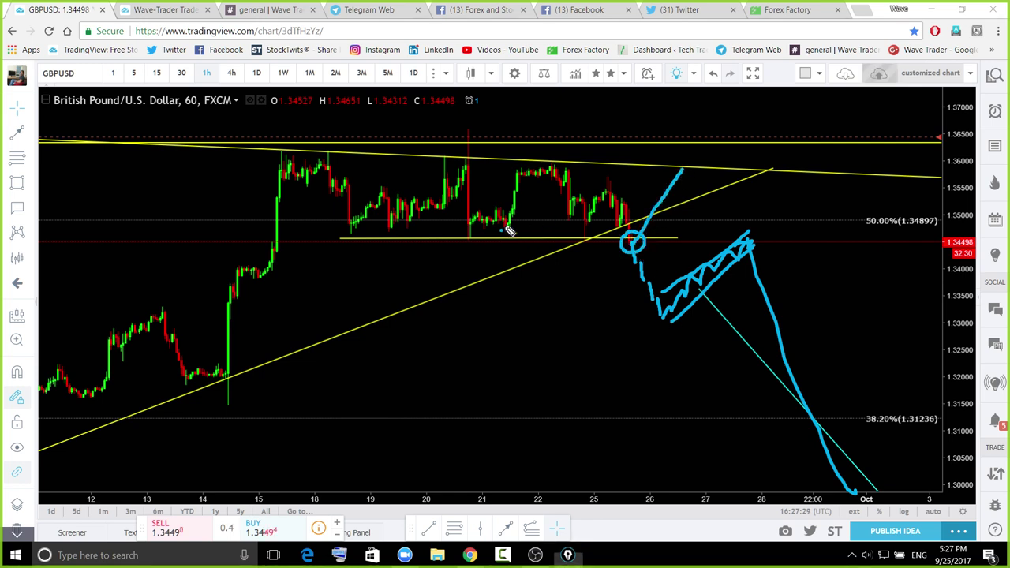
{"action": "left_click_drag", "start_coordinate": [502, 231], "coordinate": [547, 167]}
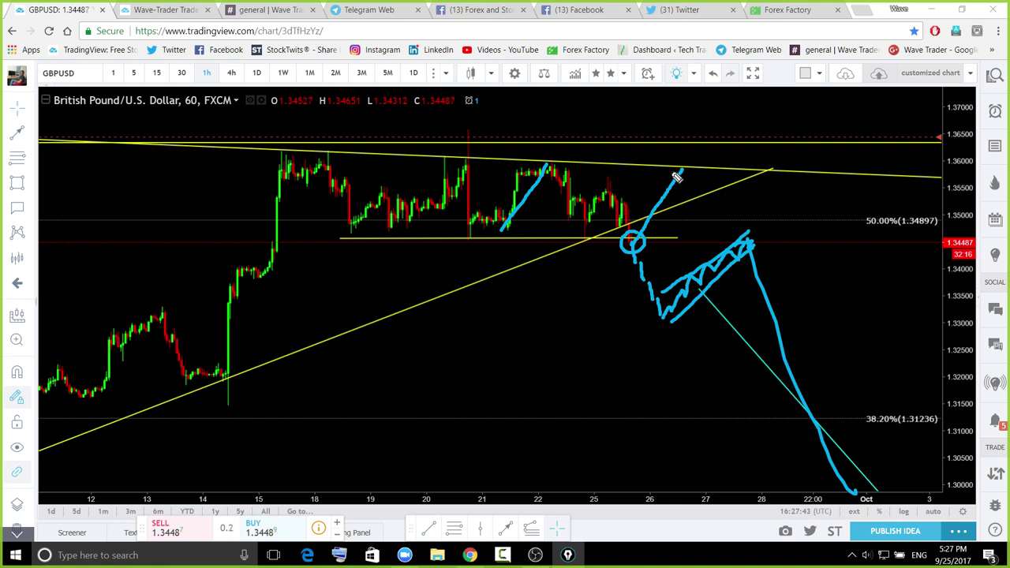
{"action": "left_click_drag", "start_coordinate": [550, 170], "coordinate": [579, 167]}
{"action": "left_click_drag", "start_coordinate": [671, 170], "coordinate": [717, 164]}
{"action": "mouse_move", "coordinate": [675, 91]}
{"action": "left_mouse_down"}
{"action": "mouse_move", "coordinate": [687, 150]}
{"action": "mouse_move", "coordinate": [713, 140]}
{"action": "left_mouse_up"}
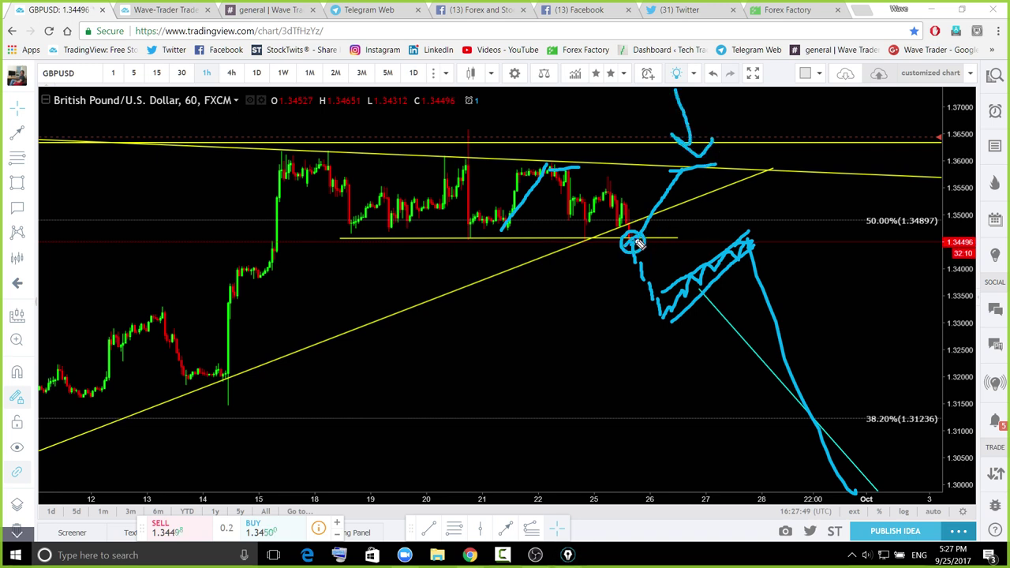
{"action": "mouse_move", "coordinate": [613, 153]}
{"action": "left_mouse_down"}
{"action": "mouse_move", "coordinate": [630, 218]}
{"action": "mouse_move", "coordinate": [677, 168]}
{"action": "left_mouse_up"}
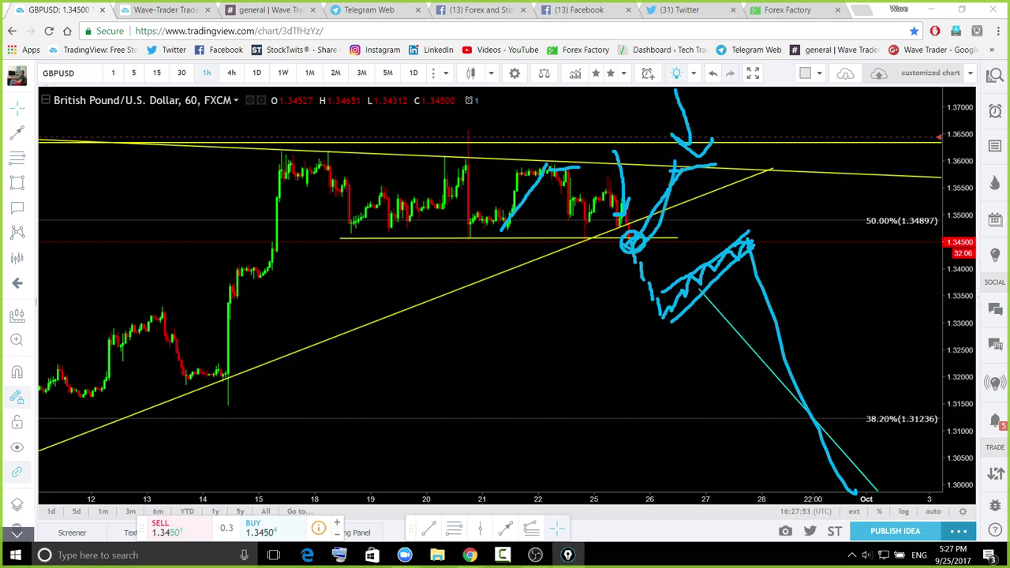
Clear the ink and show GBPUSD on the 4-hour timeframe with price history back to July
{"action": "key", "text": "ctrl+shift+7"}
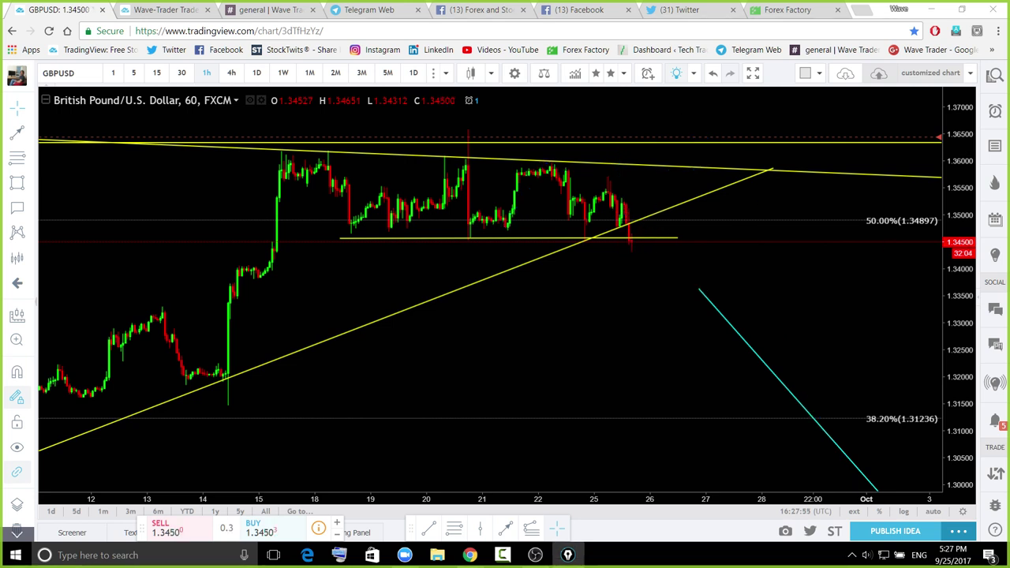
{"action": "left_click", "coordinate": [231, 73]}
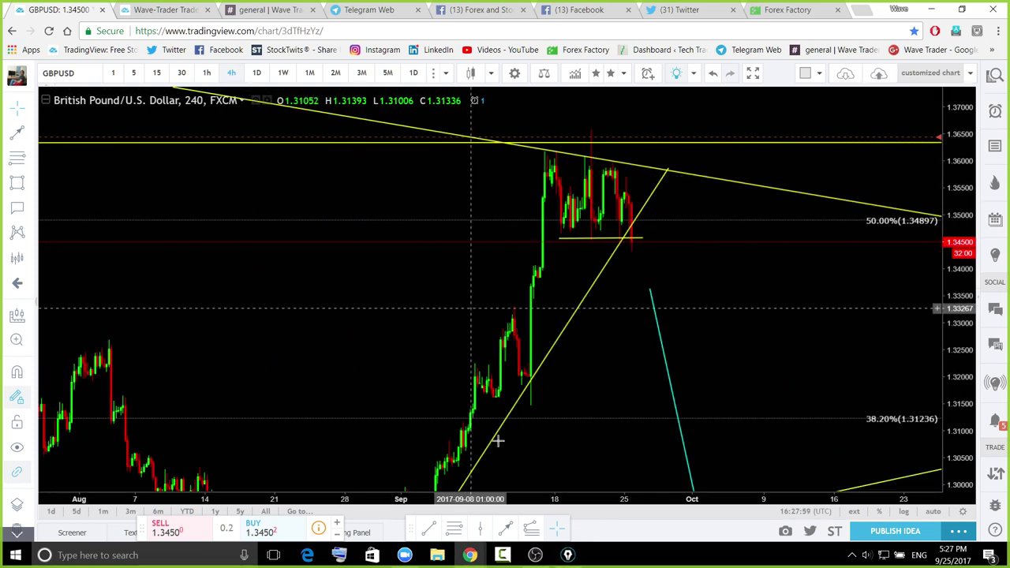
{"action": "scroll", "coordinate": [893, 228], "scroll_direction": "down", "scroll_amount": 2}
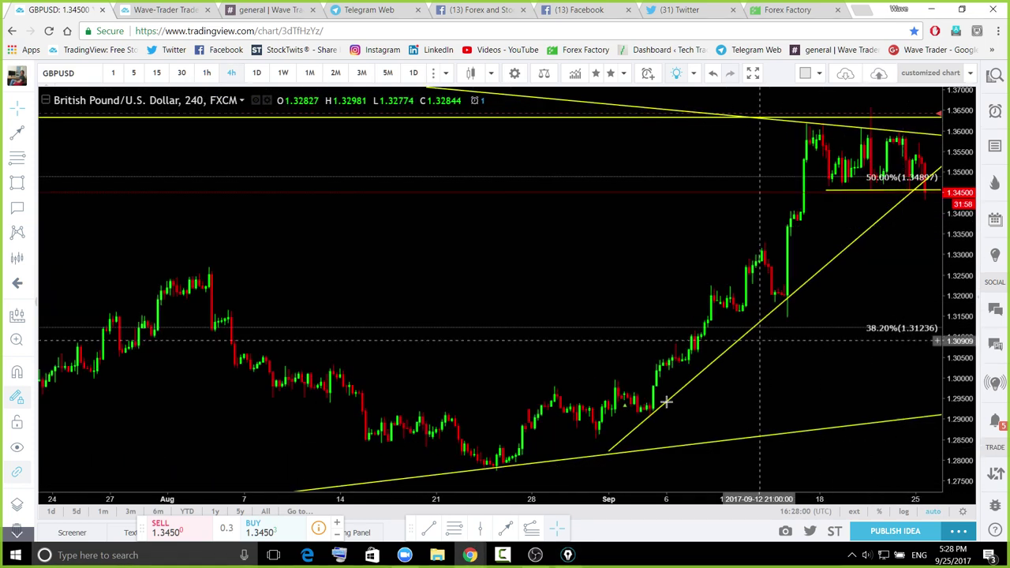
{"action": "scroll", "coordinate": [626, 416], "scroll_direction": "down", "scroll_amount": 1}
{"action": "scroll", "coordinate": [632, 415], "scroll_direction": "down", "scroll_amount": 2}
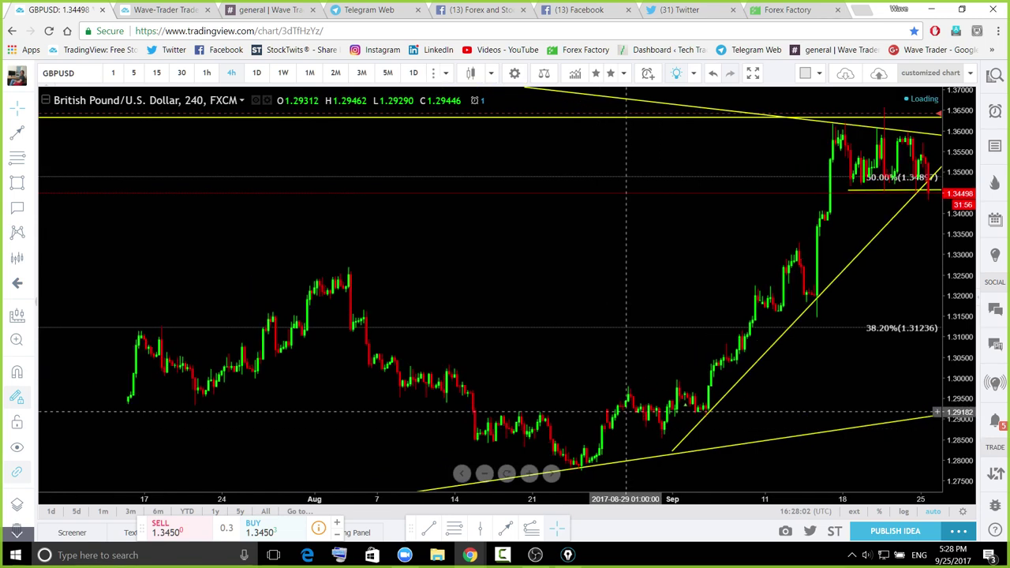
{"action": "scroll", "coordinate": [627, 410], "scroll_direction": "down", "scroll_amount": 2}
Ink the falling channel of August with its swings along the decline, and clear the ink
{"action": "left_click_drag", "start_coordinate": [488, 359], "coordinate": [643, 460]}
{"action": "left_click_drag", "start_coordinate": [448, 386], "coordinate": [593, 494]}
{"action": "mouse_move", "coordinate": [456, 383]}
{"action": "left_mouse_down"}
{"action": "mouse_move", "coordinate": [496, 360]}
{"action": "mouse_move", "coordinate": [540, 418]}
{"action": "left_mouse_up"}
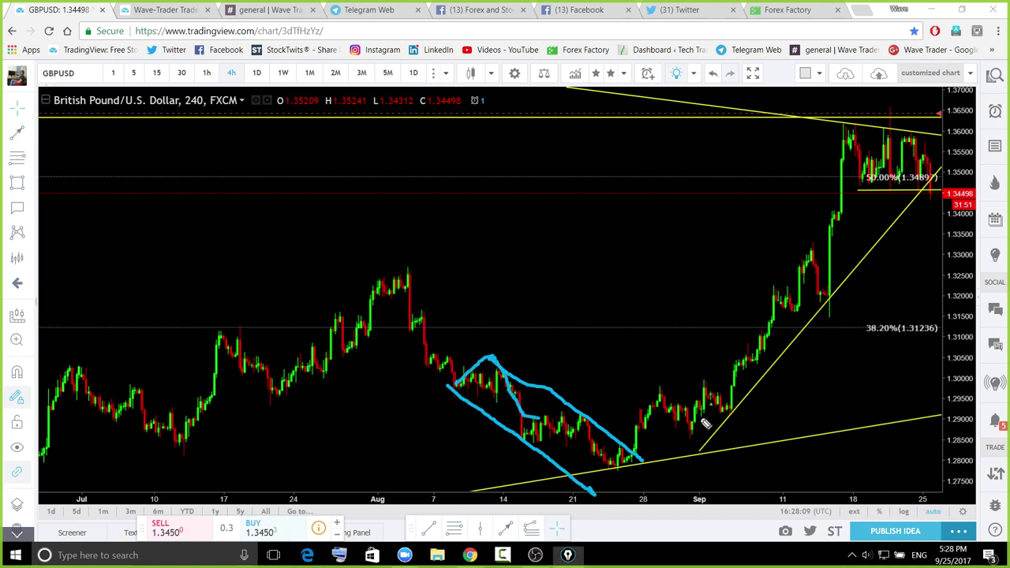
{"action": "key", "text": "ctrl+shift+6"}
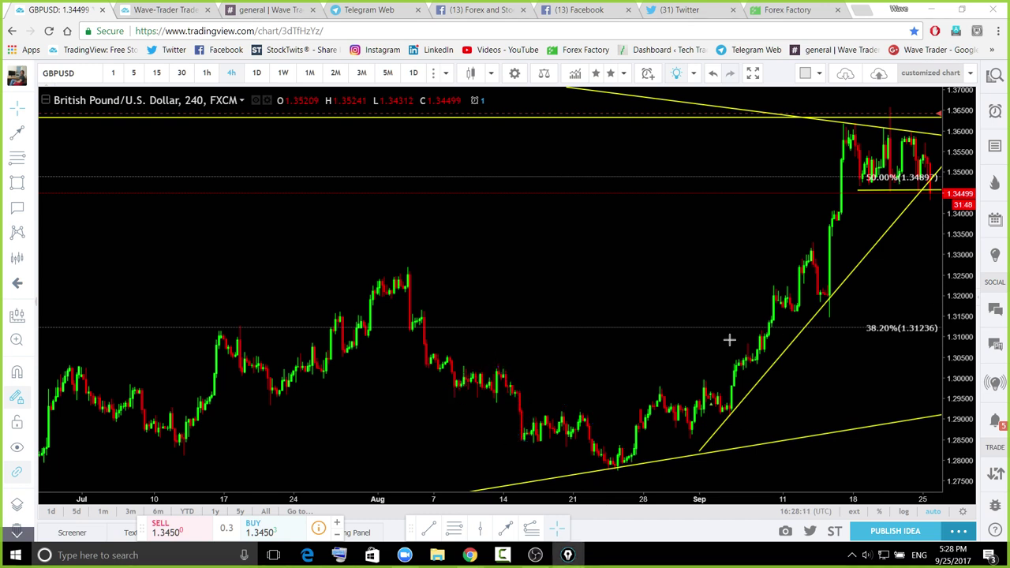
Open the published idea "GBPUSD Watch for buy at bottom", ink the August swings and the projected rise to the arrow tip, and clear the ink
{"action": "left_click", "coordinate": [715, 408]}
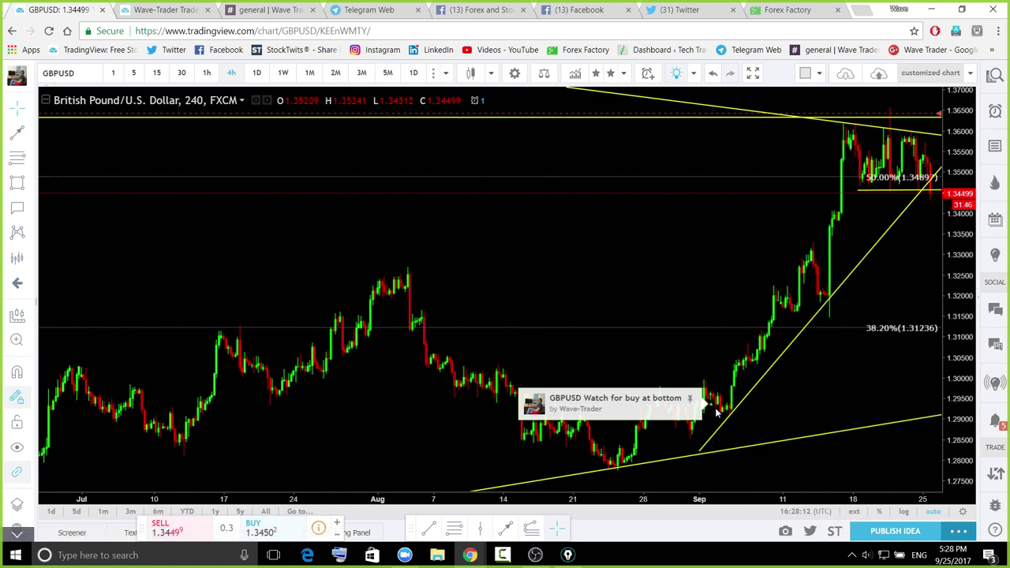
{"action": "left_click", "coordinate": [717, 410]}
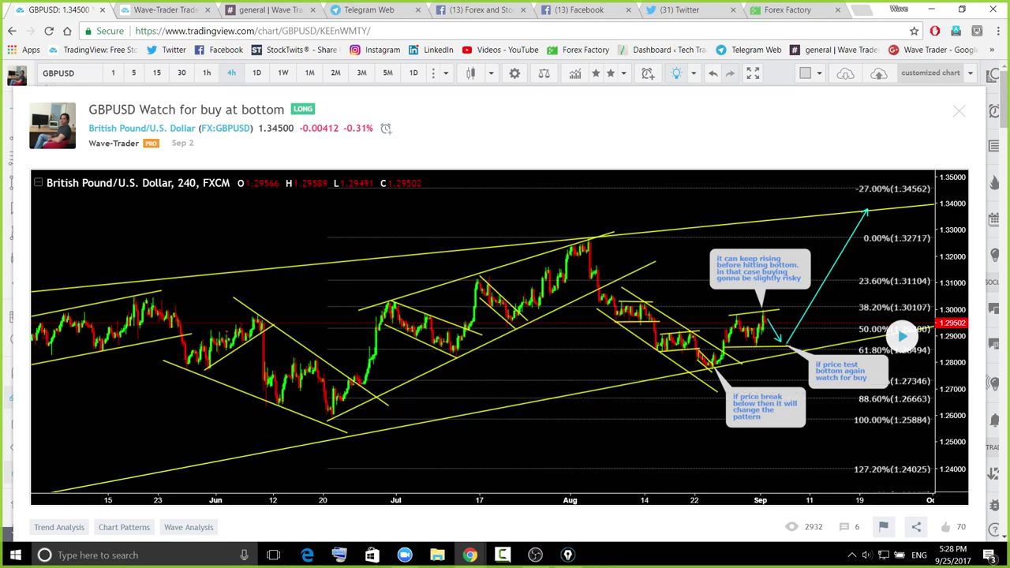
{"action": "key", "text": "ctrl+shift+3"}
{"action": "mouse_move", "coordinate": [614, 315]}
{"action": "left_mouse_down"}
{"action": "mouse_move", "coordinate": [631, 306]}
{"action": "mouse_move", "coordinate": [671, 354]}
{"action": "mouse_move", "coordinate": [709, 366]}
{"action": "mouse_move", "coordinate": [747, 320]}
{"action": "left_mouse_up"}
{"action": "mouse_move", "coordinate": [720, 357]}
{"action": "left_mouse_down"}
{"action": "mouse_move", "coordinate": [725, 320]}
{"action": "mouse_move", "coordinate": [746, 318]}
{"action": "mouse_move", "coordinate": [788, 348]}
{"action": "mouse_move", "coordinate": [868, 213]}
{"action": "left_mouse_up"}
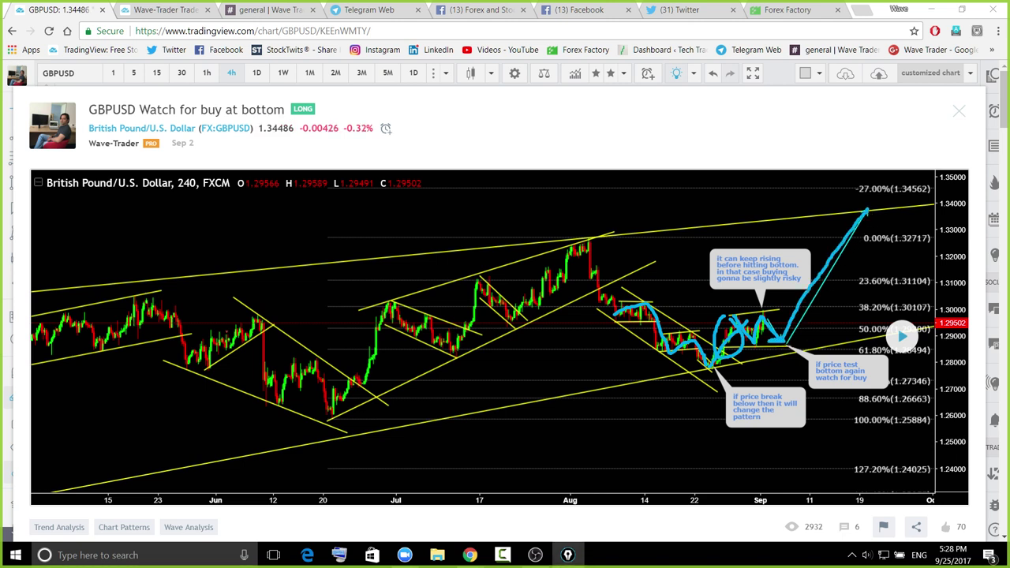
{"action": "key", "text": "ctrl+shift+7"}
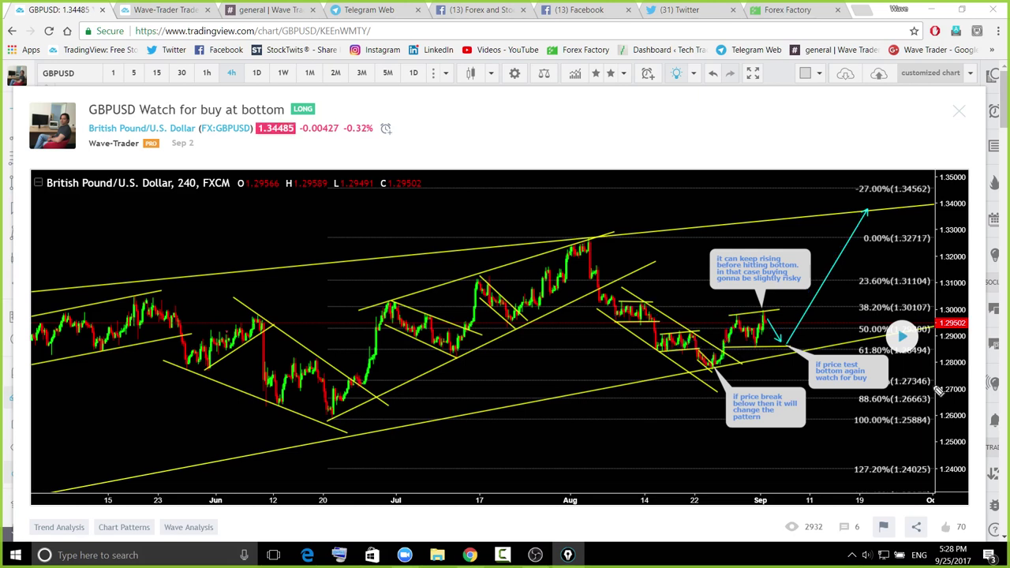
Circle the early September consolidation, sketch a peak above the -27.00% level with a stepped fall, then clear the ink and close the idea
{"action": "mouse_move", "coordinate": [770, 306]}
{"action": "left_mouse_down"}
{"action": "mouse_move", "coordinate": [799, 348]}
{"action": "mouse_move", "coordinate": [733, 365]}
{"action": "mouse_move", "coordinate": [750, 304]}
{"action": "mouse_move", "coordinate": [796, 296]}
{"action": "left_mouse_up"}
{"action": "mouse_move", "coordinate": [866, 211]}
{"action": "left_mouse_down"}
{"action": "mouse_move", "coordinate": [894, 180]}
{"action": "mouse_move", "coordinate": [952, 241]}
{"action": "mouse_move", "coordinate": [971, 219]}
{"action": "mouse_move", "coordinate": [1009, 332]}
{"action": "left_mouse_up"}
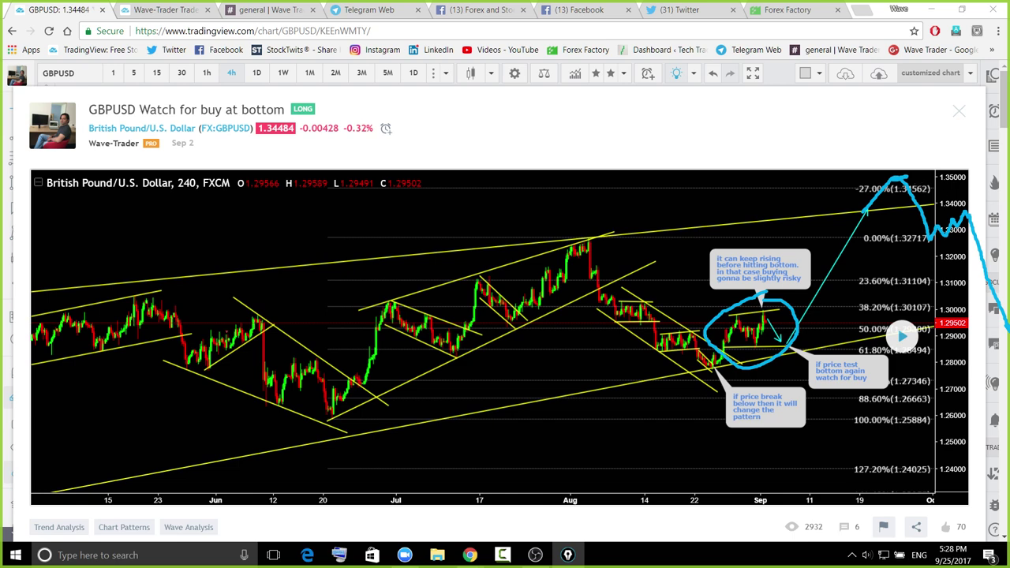
{"action": "key", "text": "Escape"}
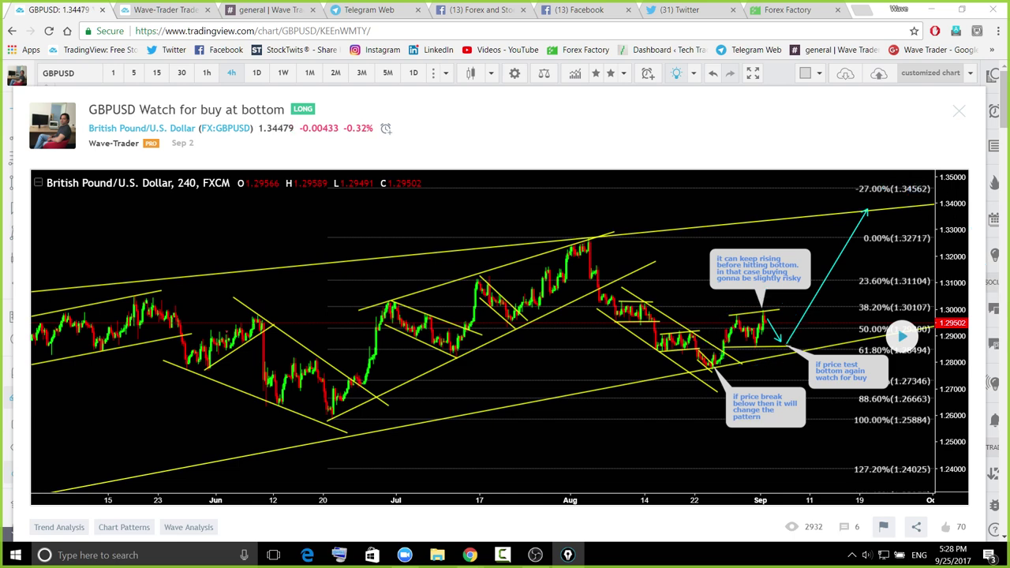
{"action": "left_click", "coordinate": [961, 116]}
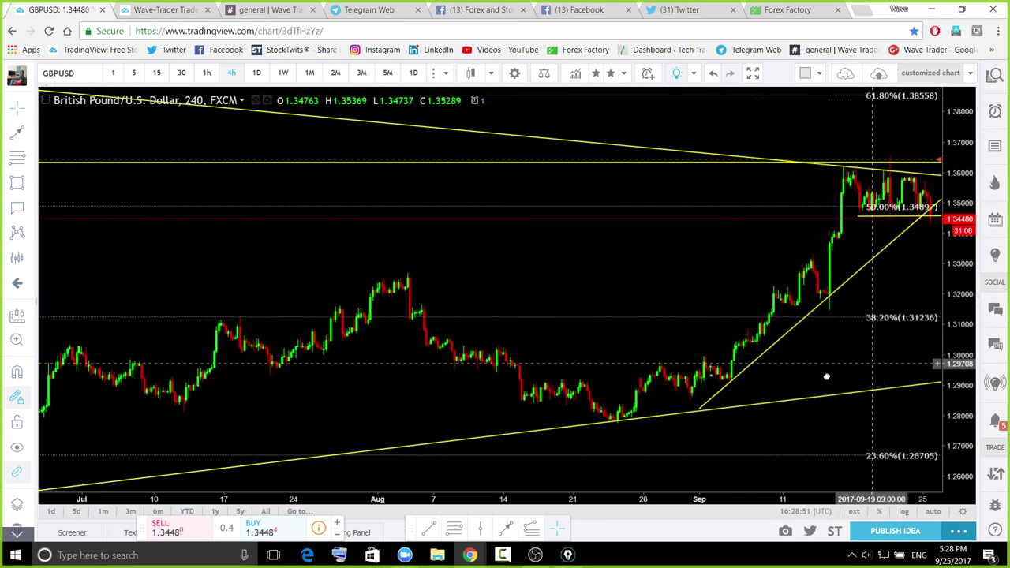
{"action": "left_click_drag", "start_coordinate": [827, 377], "coordinate": [684, 378]}
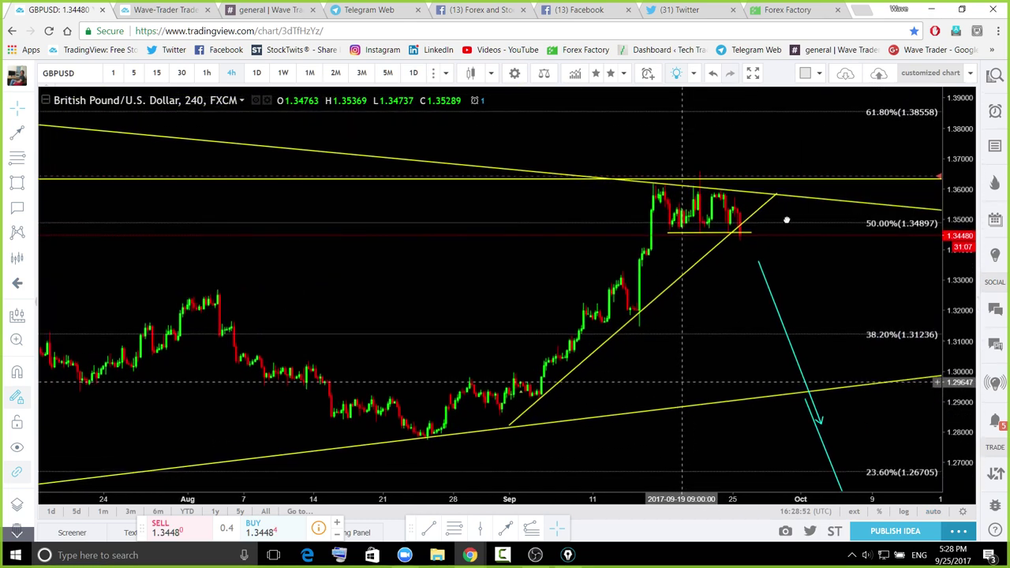
Load the UK100 daily chart and play its published idea "UK100 Watch bottom for buy" forward
{"action": "left_click", "coordinate": [996, 78]}
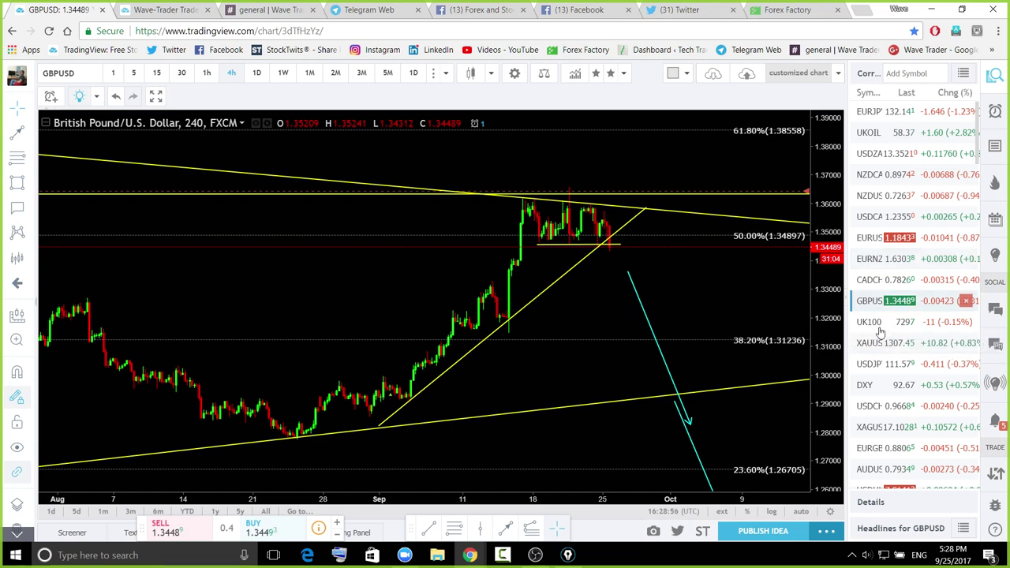
{"action": "left_click", "coordinate": [871, 324]}
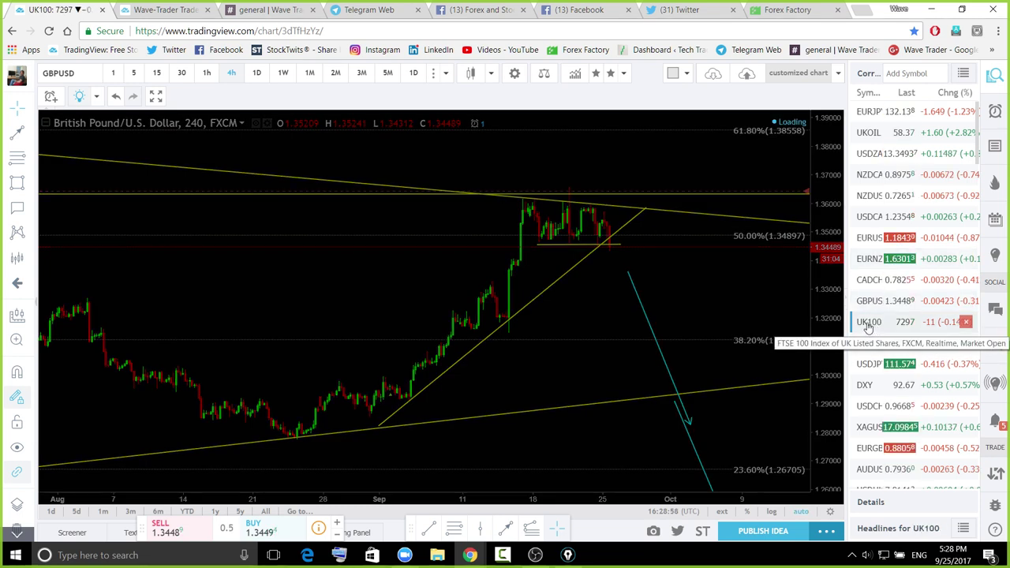
{"action": "left_click", "coordinate": [256, 72]}
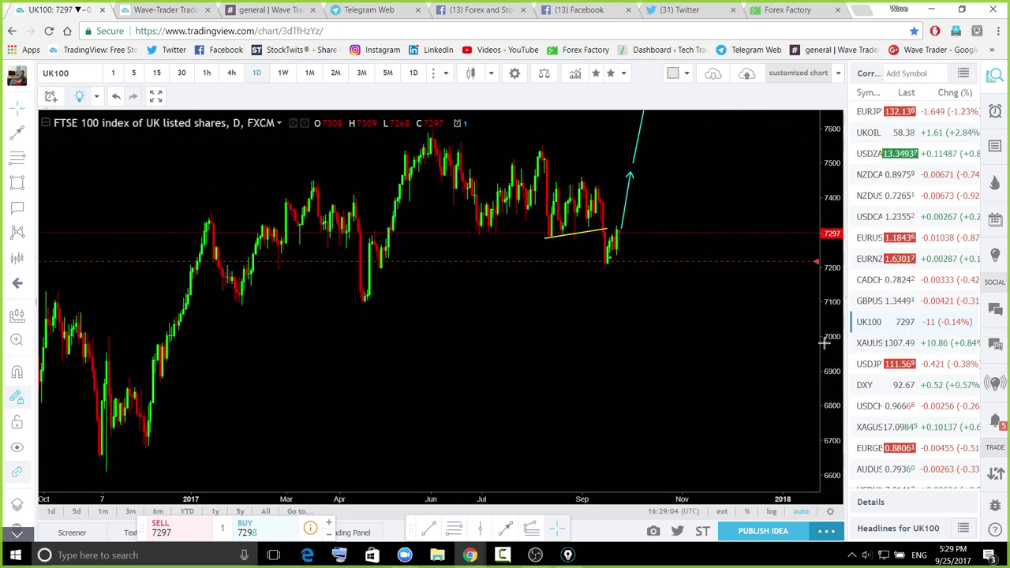
{"action": "left_click", "coordinate": [846, 302]}
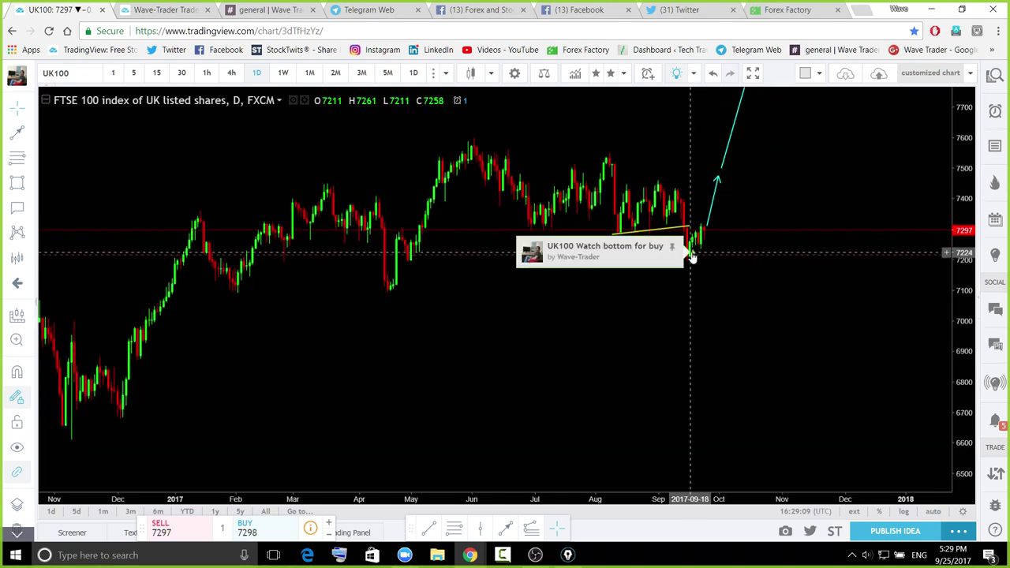
{"action": "left_click", "coordinate": [691, 257]}
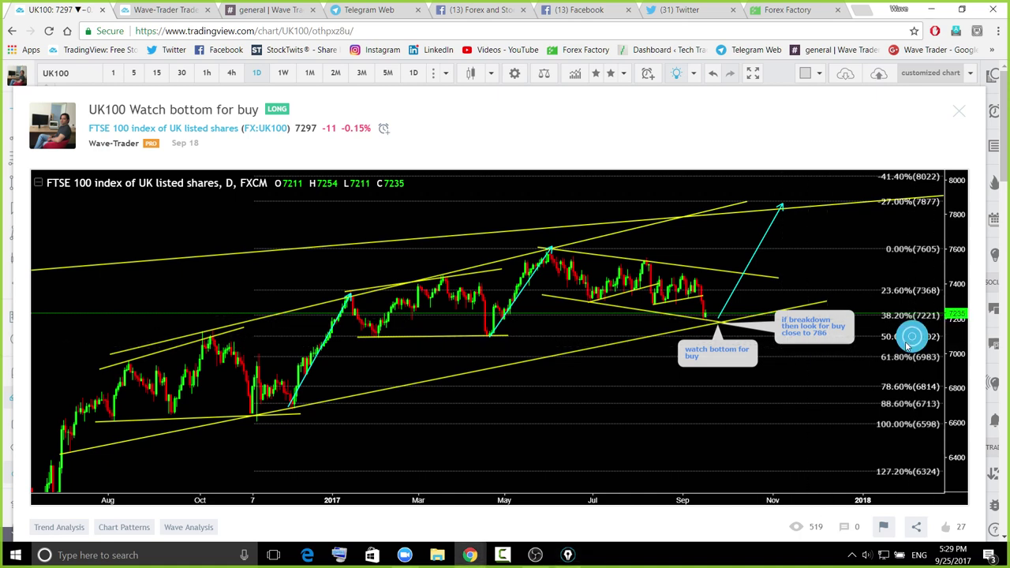
{"action": "left_click", "coordinate": [907, 345]}
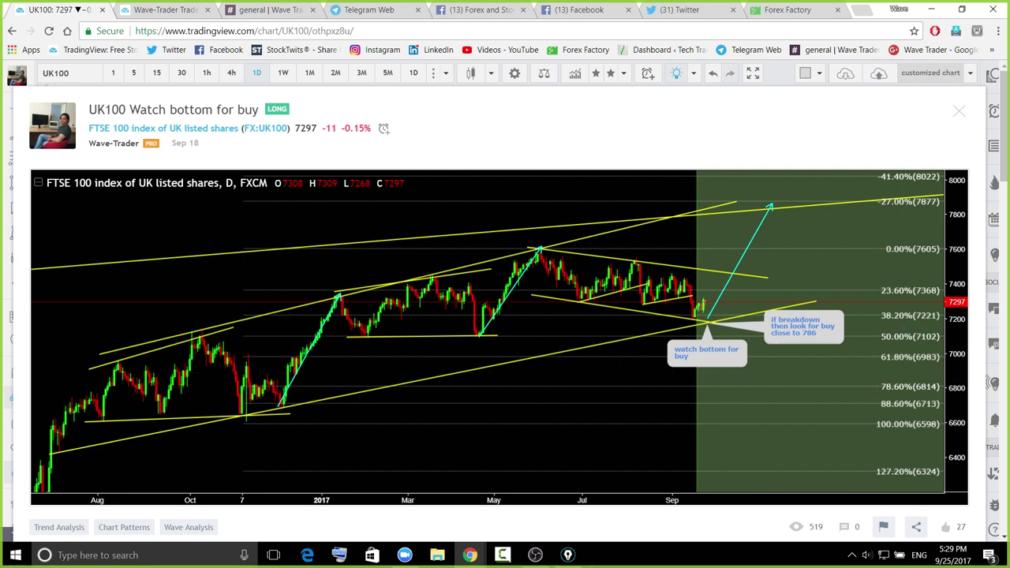
Ink UK100's swings since August 2016, loop the projected rise to the -27.00% level, and clear the ink
{"action": "key", "text": "ctrl+shift+3"}
{"action": "mouse_move", "coordinate": [696, 319]}
{"action": "left_mouse_down"}
{"action": "mouse_move", "coordinate": [727, 306]}
{"action": "mouse_move", "coordinate": [770, 189]}
{"action": "mouse_move", "coordinate": [791, 217]}
{"action": "mouse_move", "coordinate": [762, 296]}
{"action": "mouse_move", "coordinate": [714, 328]}
{"action": "mouse_move", "coordinate": [708, 259]}
{"action": "mouse_move", "coordinate": [753, 188]}
{"action": "left_mouse_up"}
{"action": "left_click_drag", "start_coordinate": [480, 337], "coordinate": [553, 249]}
{"action": "mouse_move", "coordinate": [274, 414]}
{"action": "left_mouse_down"}
{"action": "mouse_move", "coordinate": [340, 300]}
{"action": "mouse_move", "coordinate": [357, 321]}
{"action": "mouse_move", "coordinate": [399, 299]}
{"action": "mouse_move", "coordinate": [468, 326]}
{"action": "mouse_move", "coordinate": [543, 249]}
{"action": "mouse_move", "coordinate": [587, 299]}
{"action": "mouse_move", "coordinate": [638, 264]}
{"action": "mouse_move", "coordinate": [707, 326]}
{"action": "mouse_move", "coordinate": [777, 199]}
{"action": "left_mouse_up"}
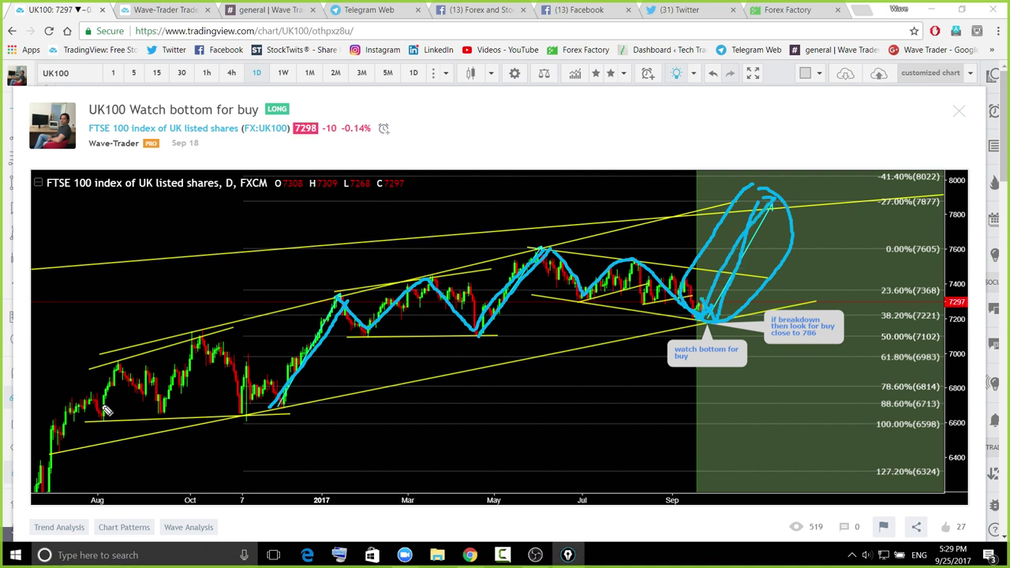
{"action": "mouse_move", "coordinate": [94, 421]}
{"action": "left_mouse_down"}
{"action": "mouse_move", "coordinate": [162, 398]}
{"action": "mouse_move", "coordinate": [168, 380]}
{"action": "mouse_move", "coordinate": [266, 404]}
{"action": "mouse_move", "coordinate": [371, 299]}
{"action": "left_mouse_up"}
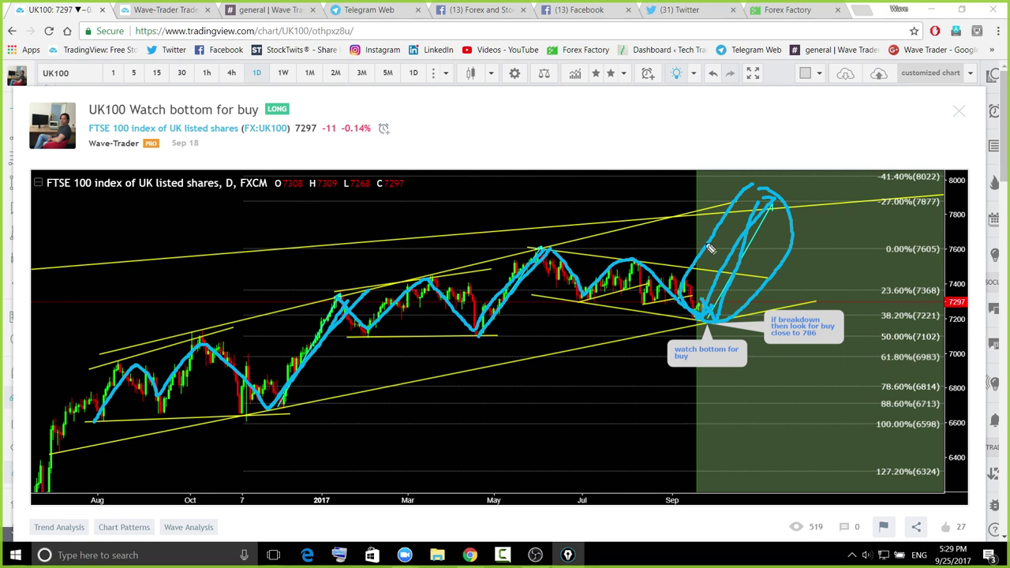
{"action": "left_click_drag", "start_coordinate": [786, 237], "coordinate": [751, 240]}
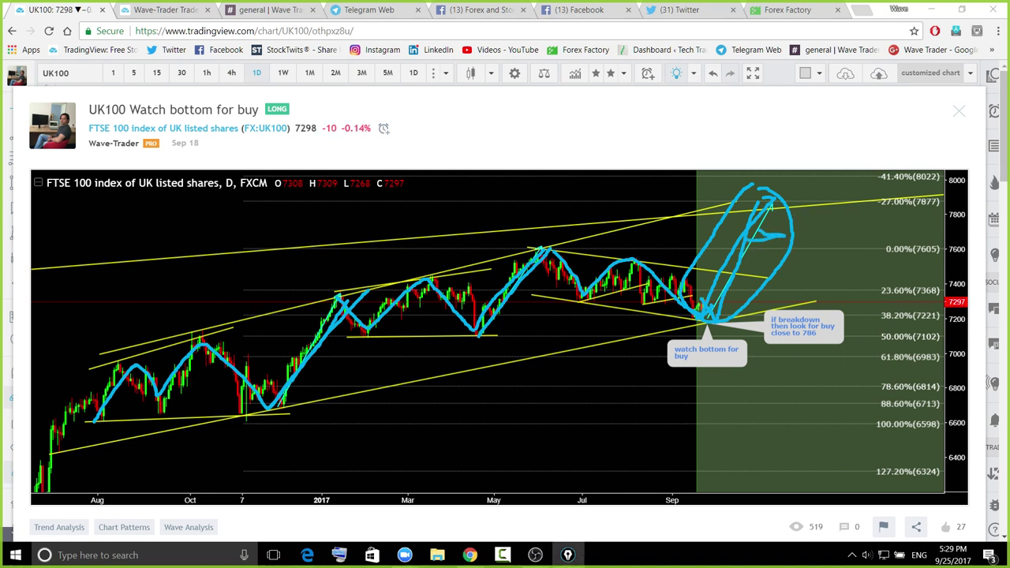
{"action": "key", "text": "ctrl+shift+7"}
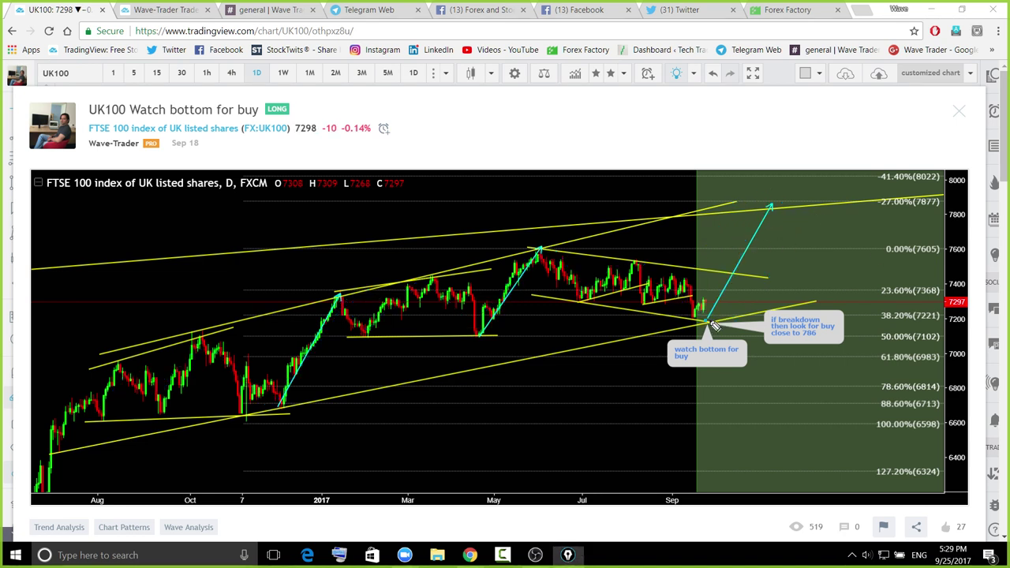
Mark the latest UK100 low at the channel bottom in ink, erase the mark, and close the idea
{"action": "left_click_drag", "start_coordinate": [713, 317], "coordinate": [711, 320]}
{"action": "key", "text": "e"}
{"action": "left_click", "coordinate": [962, 113]}
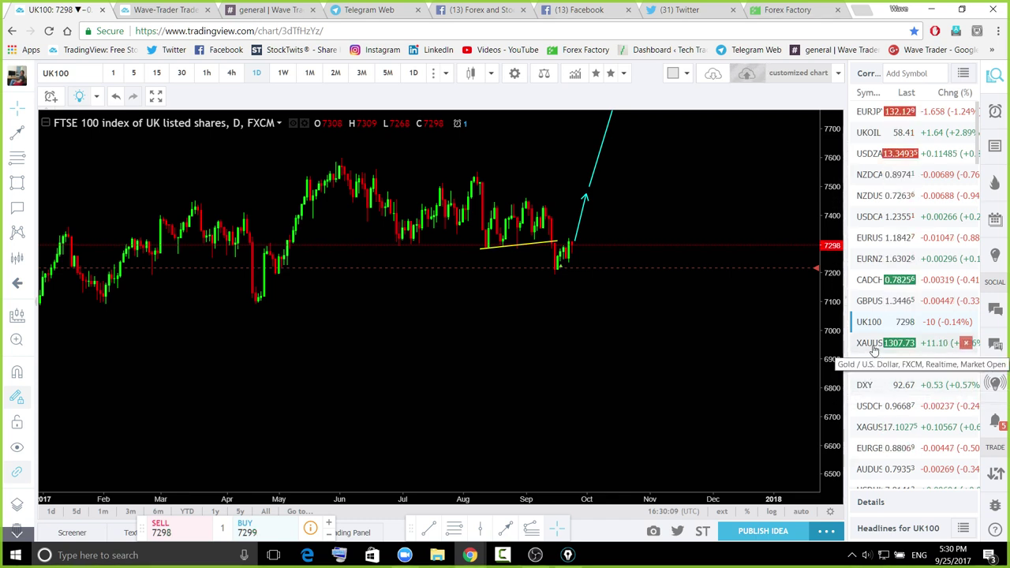
Load the XAUUSD chart on the 4-hour timeframe with the September decline in view
{"action": "left_click", "coordinate": [874, 350]}
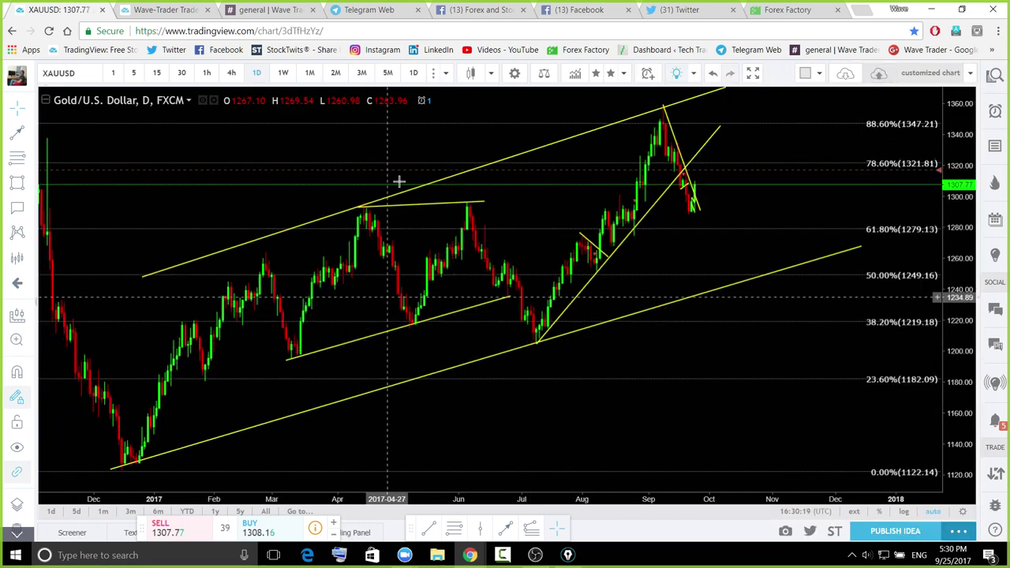
{"action": "left_click", "coordinate": [231, 73]}
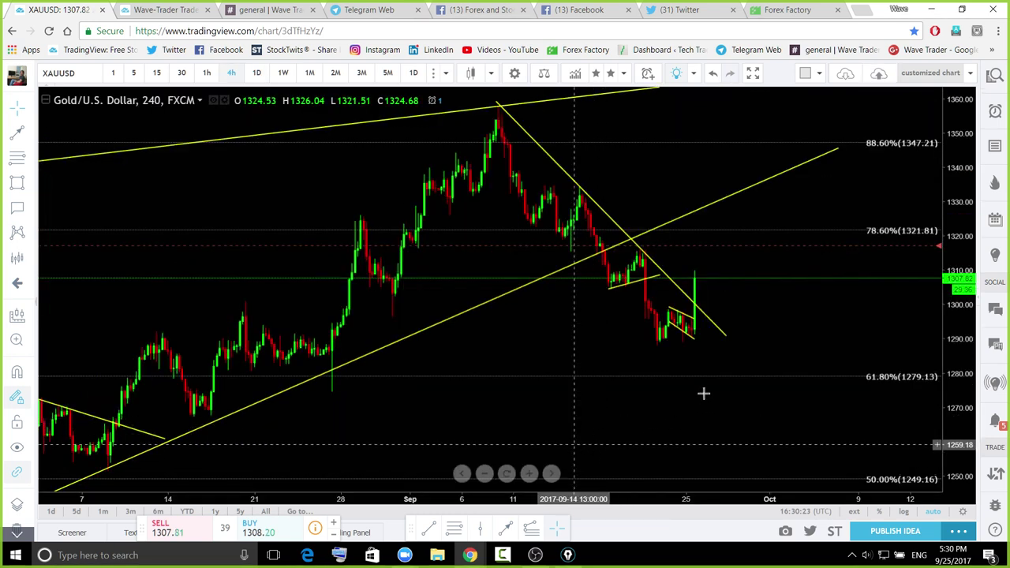
{"action": "left_click_drag", "start_coordinate": [702, 389], "coordinate": [845, 345]}
{"action": "scroll", "coordinate": [774, 399], "scroll_direction": "up", "scroll_amount": 3}
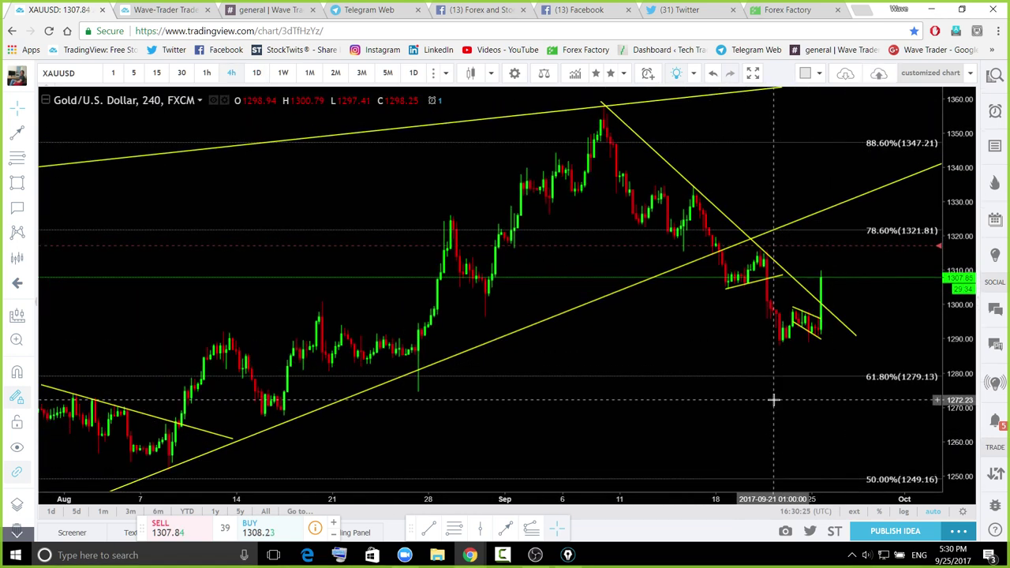
{"action": "left_click_drag", "start_coordinate": [949, 341], "coordinate": [891, 353]}
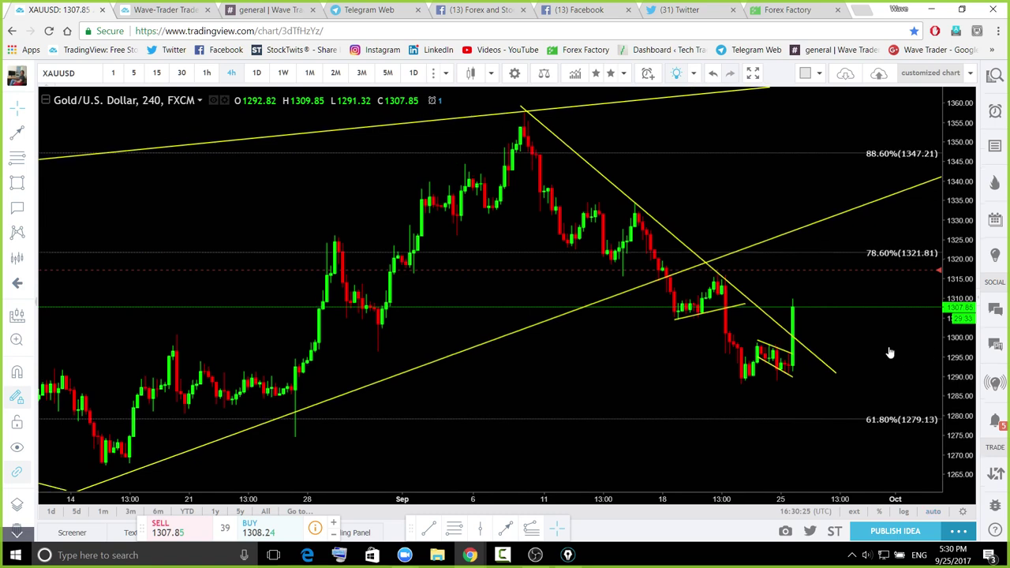
On the 1-hour chart, draw a rising trendline beneath the September 21–25 lows, from about 1287.69 to 1295.49
{"action": "left_click", "coordinate": [207, 73]}
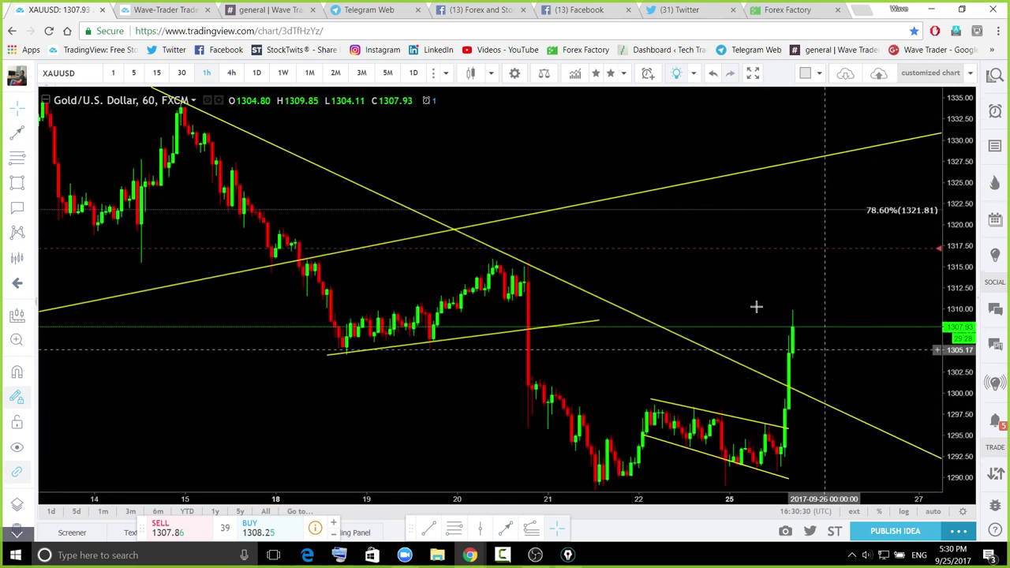
{"action": "left_click_drag", "start_coordinate": [756, 305], "coordinate": [584, 240]}
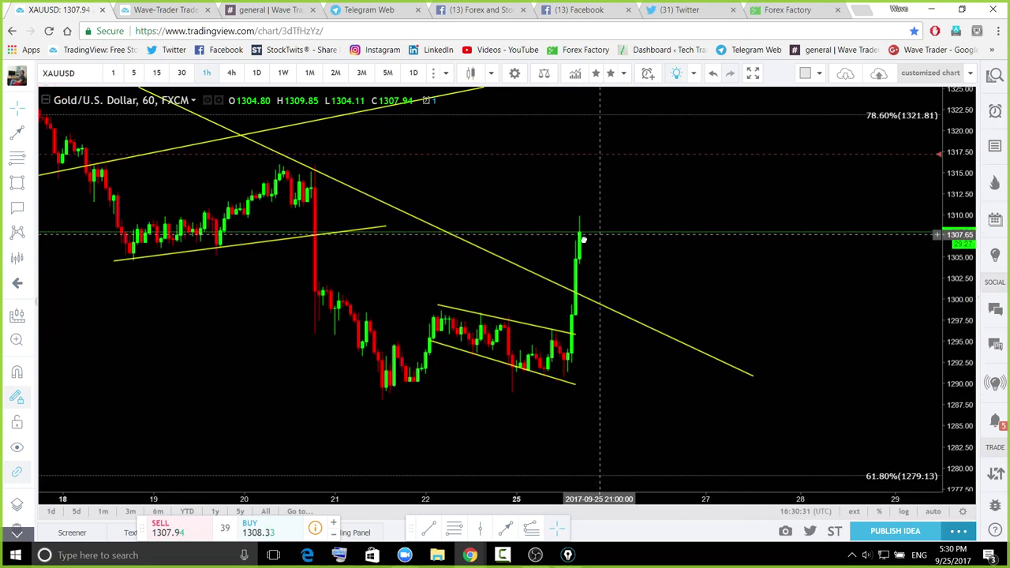
{"action": "left_click", "coordinate": [32, 135]}
{"action": "left_click", "coordinate": [49, 136]}
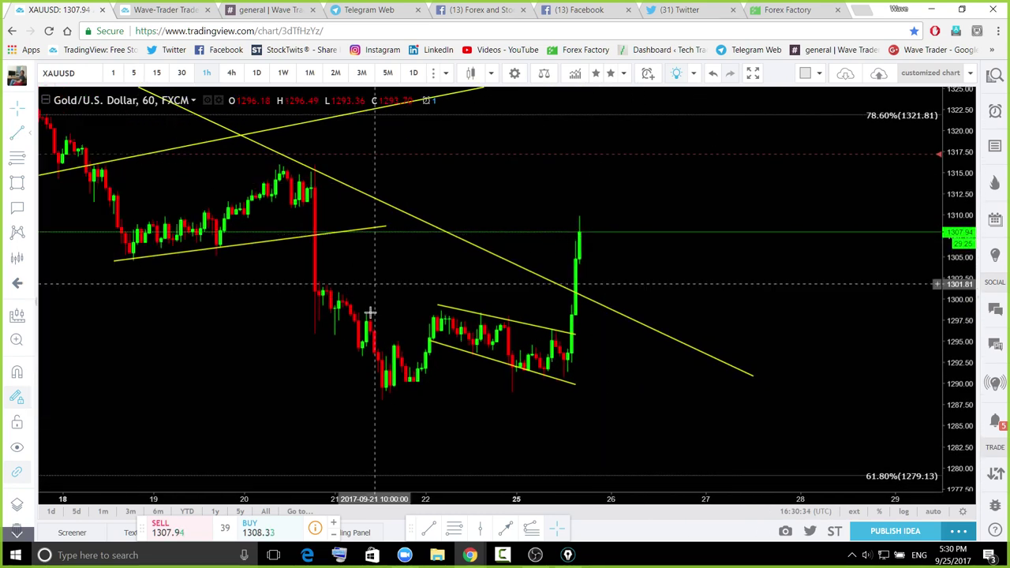
{"action": "left_click", "coordinate": [379, 404]}
{"action": "left_click", "coordinate": [730, 338]}
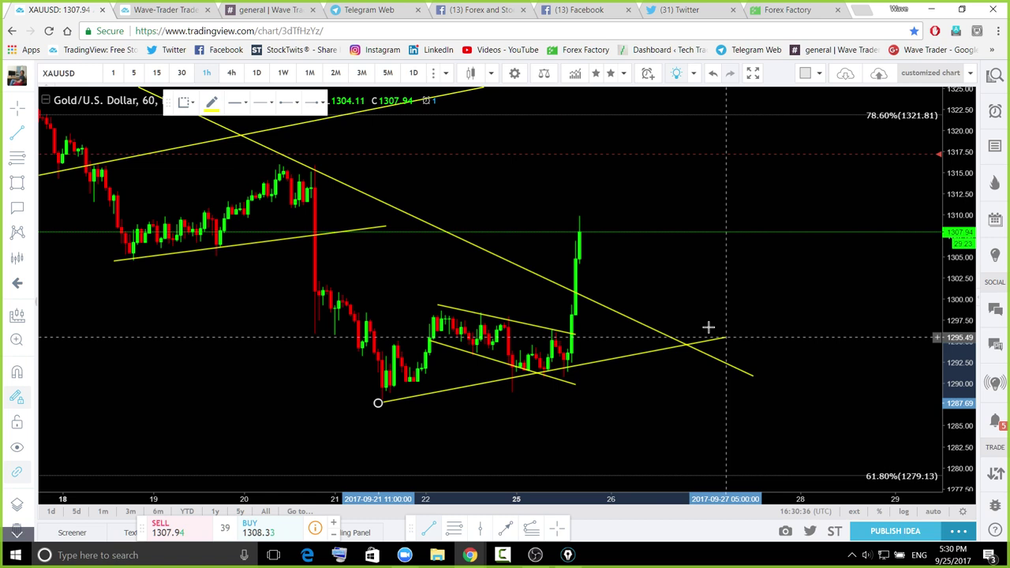
Draw a second rising trendline over the September 22 high, from about 1297 on September 21 to about 1305 on September 26
{"action": "left_click", "coordinate": [382, 325]}
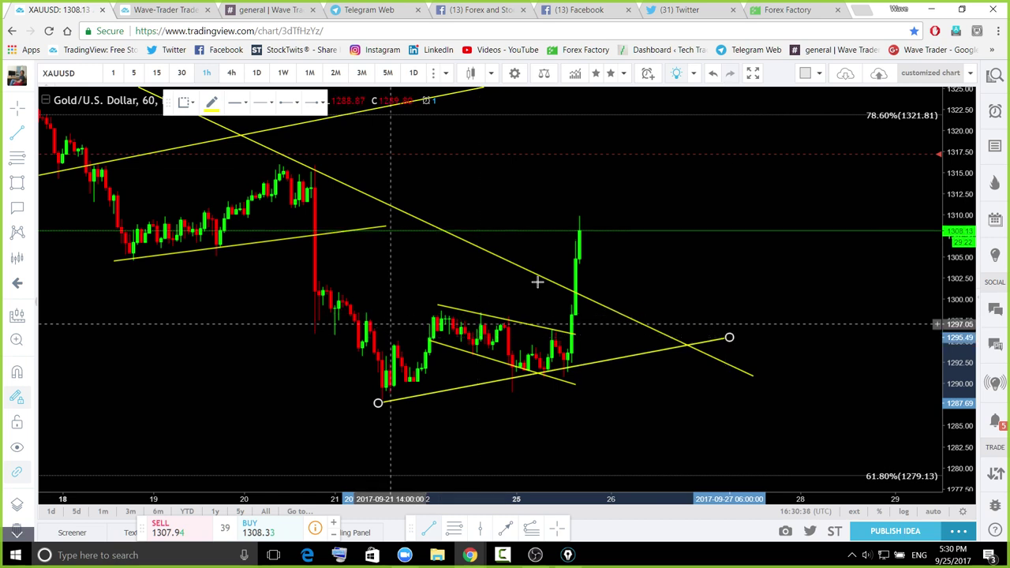
{"action": "left_click", "coordinate": [641, 257]}
{"action": "left_click_drag", "start_coordinate": [382, 327], "coordinate": [355, 322]}
{"action": "left_click", "coordinate": [722, 280]}
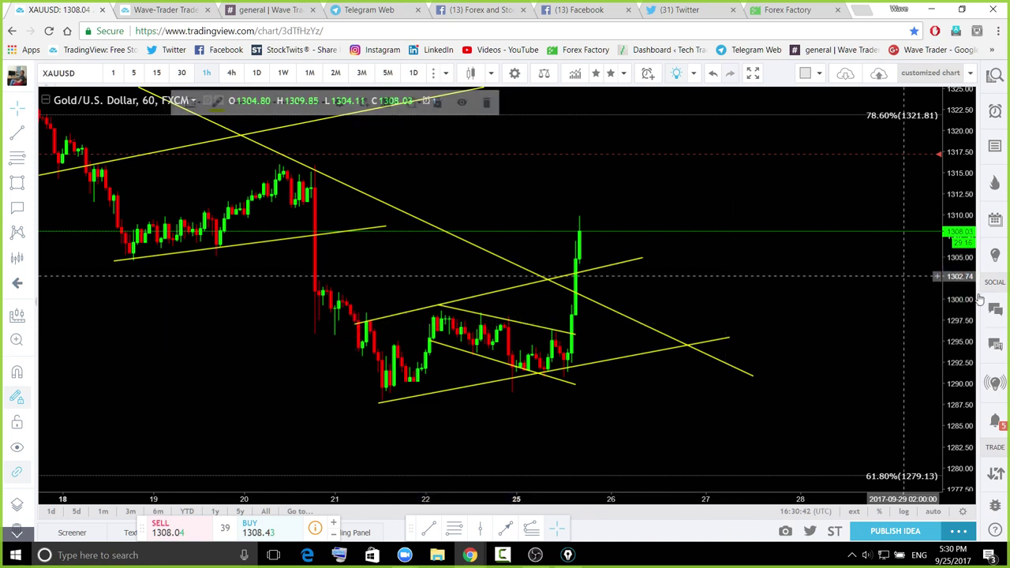
Trace the rise from the September 21 low through the upper channel line in ink, circle the breakout candles, and erase the sketch
{"action": "key", "text": "ctrl+shift+3"}
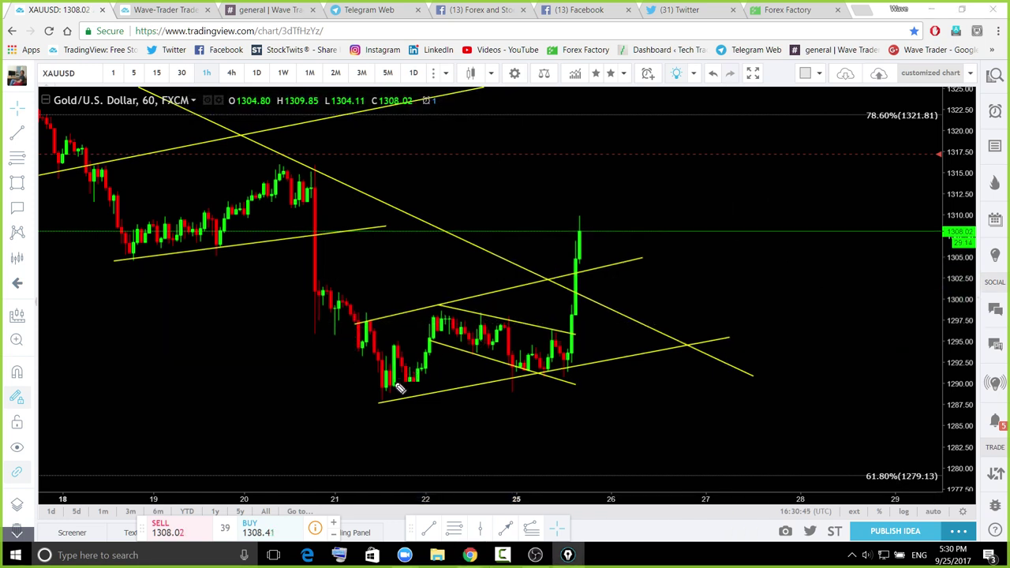
{"action": "mouse_move", "coordinate": [392, 389]}
{"action": "left_mouse_down"}
{"action": "mouse_move", "coordinate": [426, 341]}
{"action": "mouse_move", "coordinate": [546, 365]}
{"action": "mouse_move", "coordinate": [596, 273]}
{"action": "mouse_move", "coordinate": [577, 286]}
{"action": "left_mouse_up"}
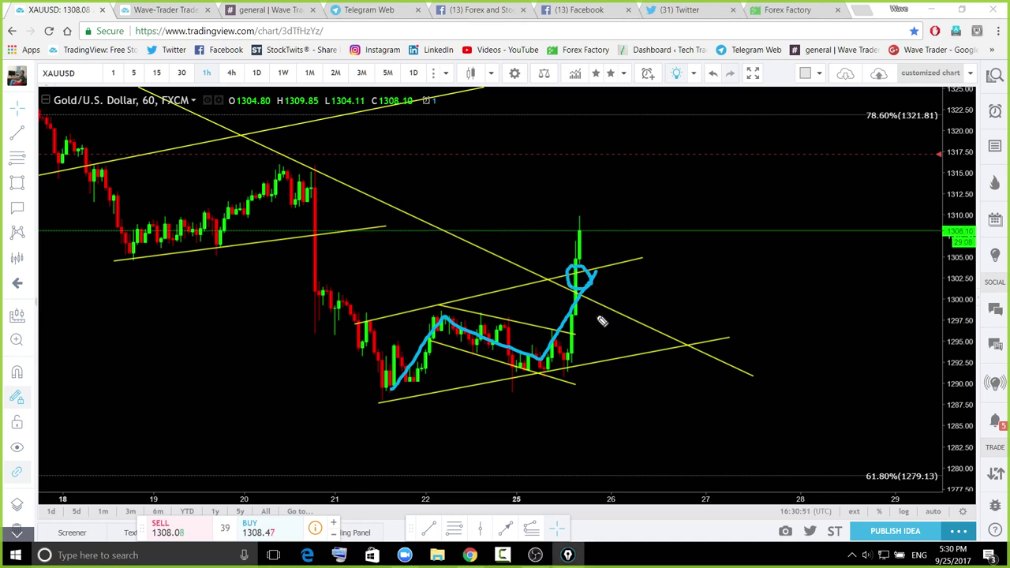
{"action": "mouse_move", "coordinate": [572, 262]}
{"action": "left_mouse_down"}
{"action": "mouse_move", "coordinate": [605, 309]}
{"action": "mouse_move", "coordinate": [556, 347]}
{"action": "mouse_move", "coordinate": [578, 251]}
{"action": "mouse_move", "coordinate": [601, 297]}
{"action": "left_mouse_up"}
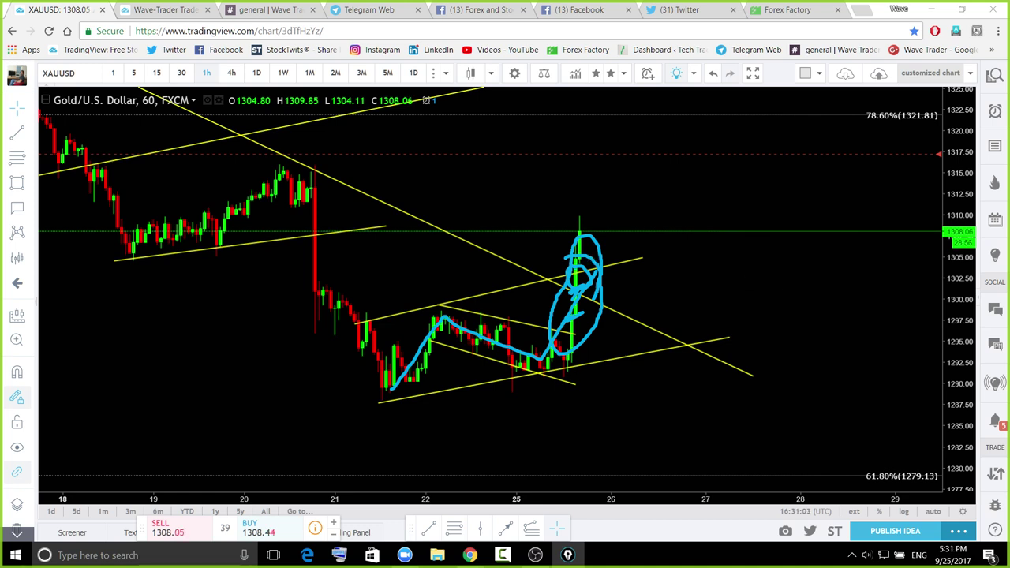
{"action": "key", "text": "ctrl+shift+7"}
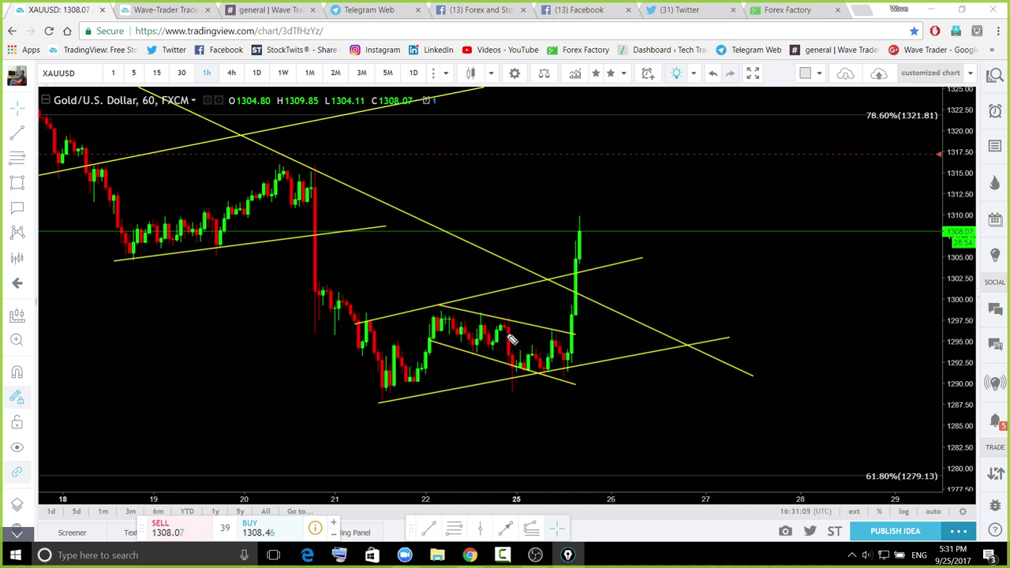
Sketch and circle the September 22–25 correction and a similar pullback from the latest high, add a rally out of it, and erase the ink
{"action": "mouse_move", "coordinate": [443, 324]}
{"action": "left_mouse_down"}
{"action": "mouse_move", "coordinate": [581, 361]}
{"action": "mouse_move", "coordinate": [582, 348]}
{"action": "left_mouse_up"}
{"action": "left_click", "coordinate": [584, 221]}
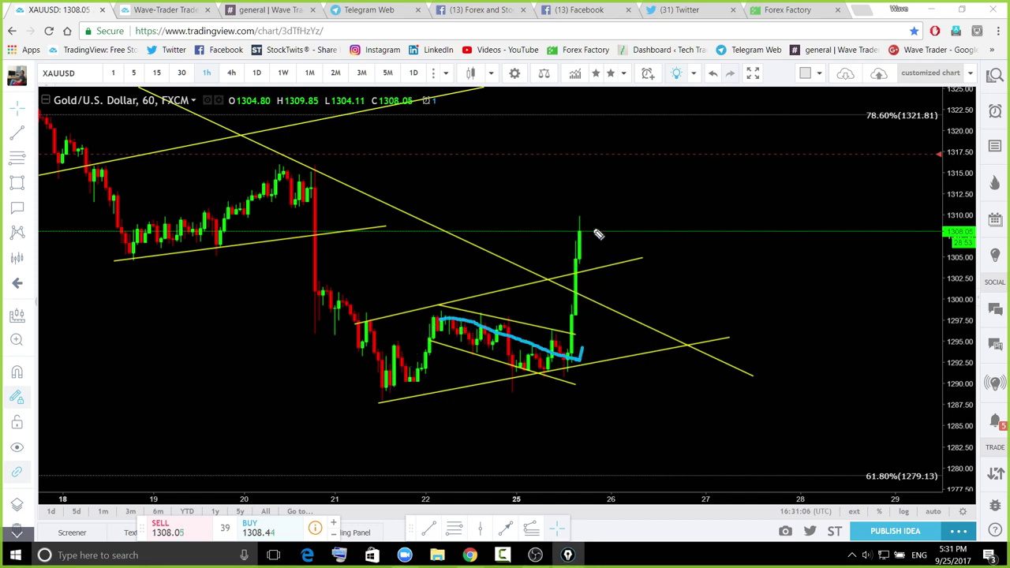
{"action": "left_click_drag", "start_coordinate": [609, 243], "coordinate": [694, 310]}
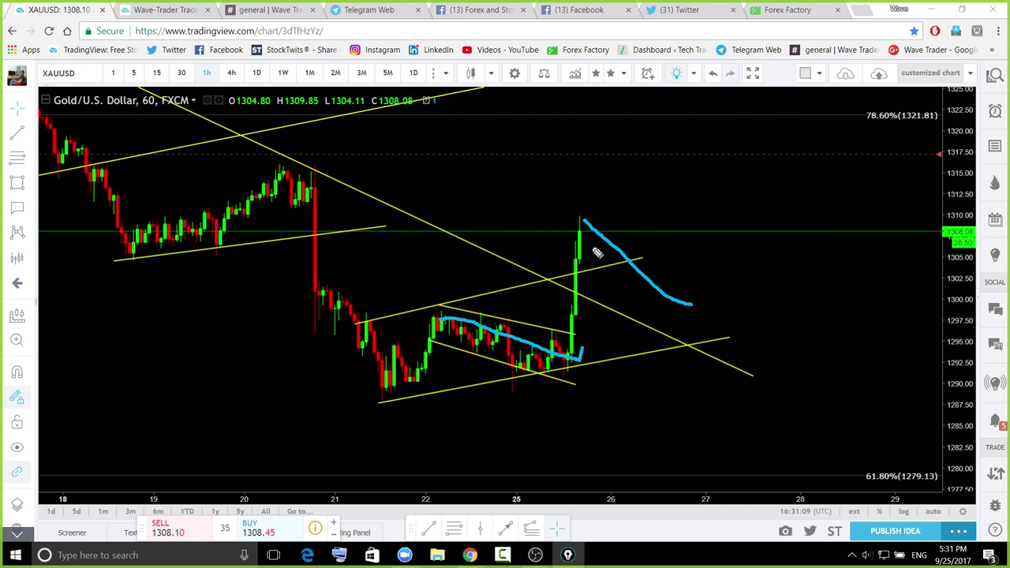
{"action": "mouse_move", "coordinate": [469, 300]}
{"action": "left_mouse_down"}
{"action": "mouse_move", "coordinate": [542, 374]}
{"action": "mouse_move", "coordinate": [512, 308]}
{"action": "mouse_move", "coordinate": [483, 304]}
{"action": "left_mouse_up"}
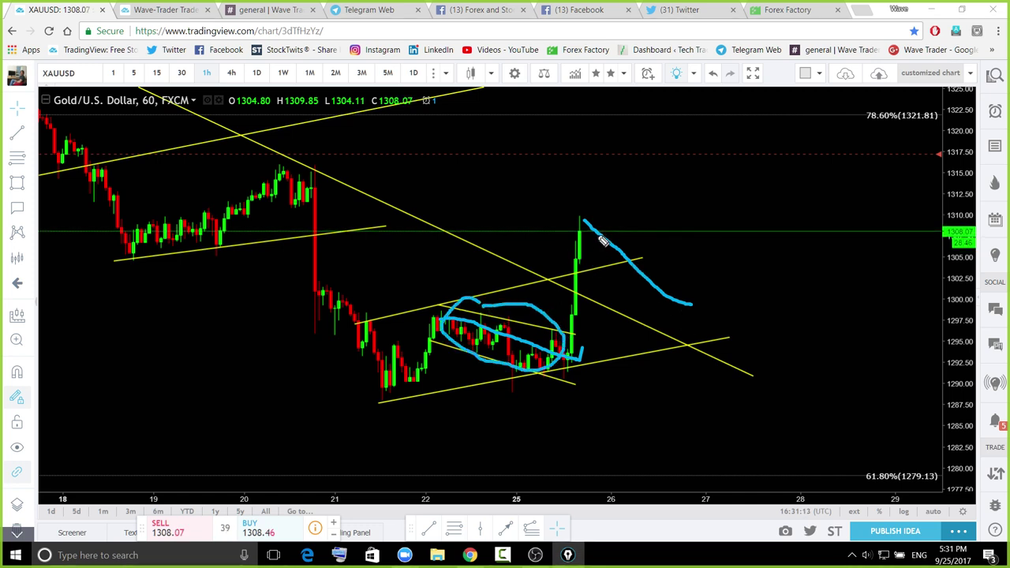
{"action": "mouse_move", "coordinate": [606, 223]}
{"action": "left_mouse_down"}
{"action": "mouse_move", "coordinate": [679, 302]}
{"action": "mouse_move", "coordinate": [643, 218]}
{"action": "mouse_move", "coordinate": [610, 215]}
{"action": "left_mouse_up"}
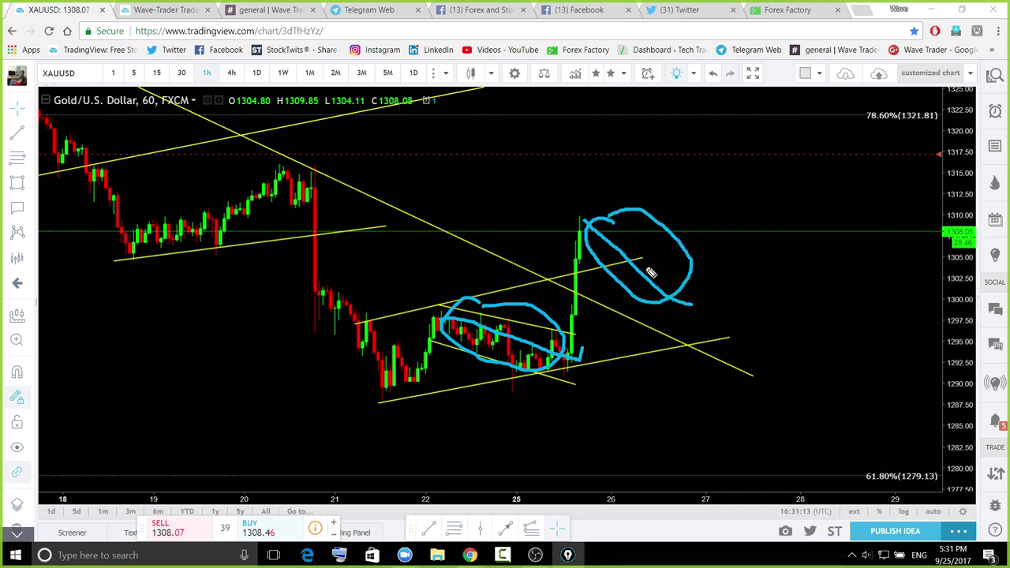
{"action": "left_click_drag", "start_coordinate": [692, 285], "coordinate": [843, 91]}
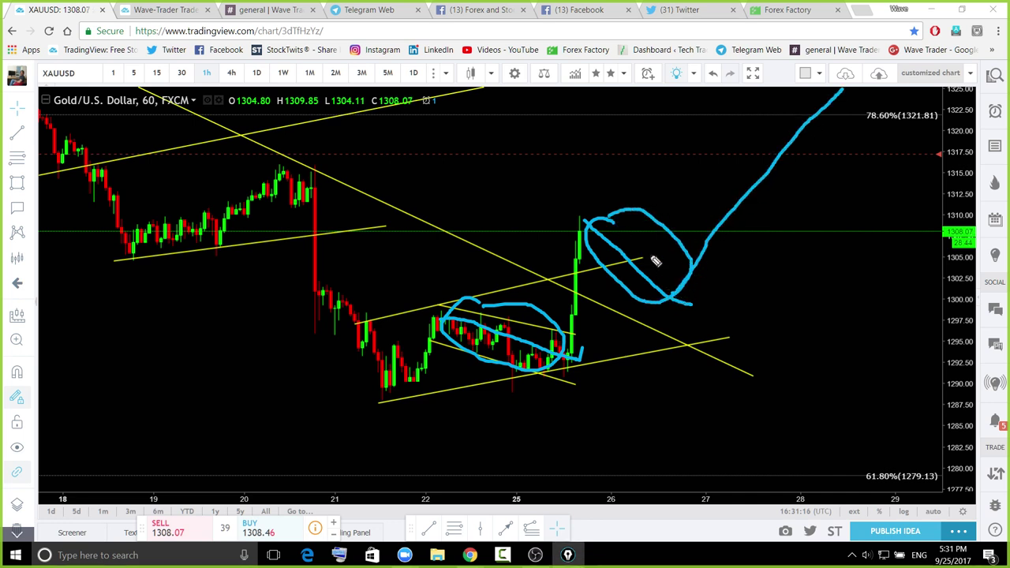
{"action": "mouse_move", "coordinate": [635, 255]}
{"action": "left_mouse_down"}
{"action": "mouse_move", "coordinate": [656, 276]}
{"action": "mouse_move", "coordinate": [685, 270]}
{"action": "left_mouse_up"}
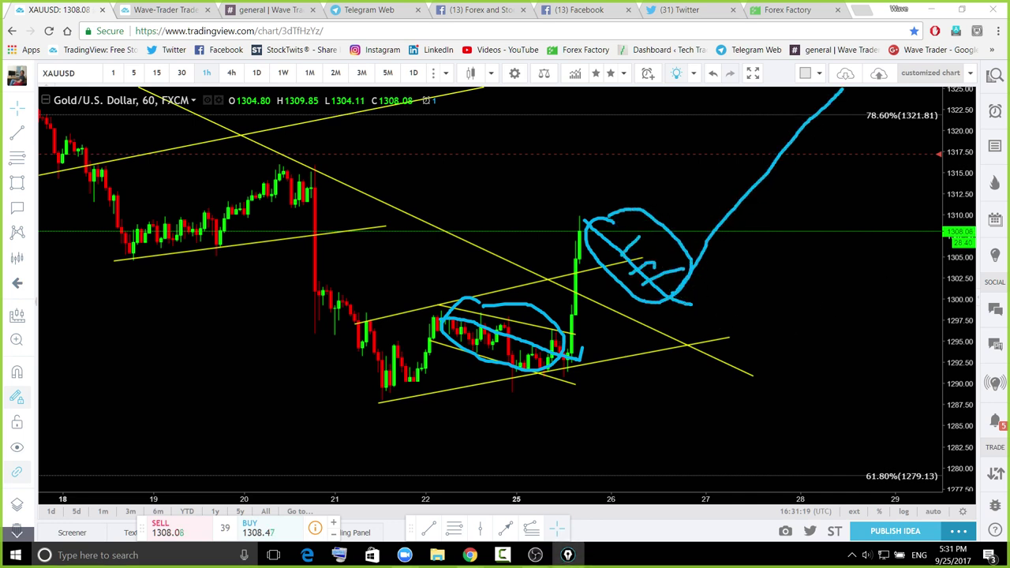
{"action": "key", "text": "ctrl+shift+7"}
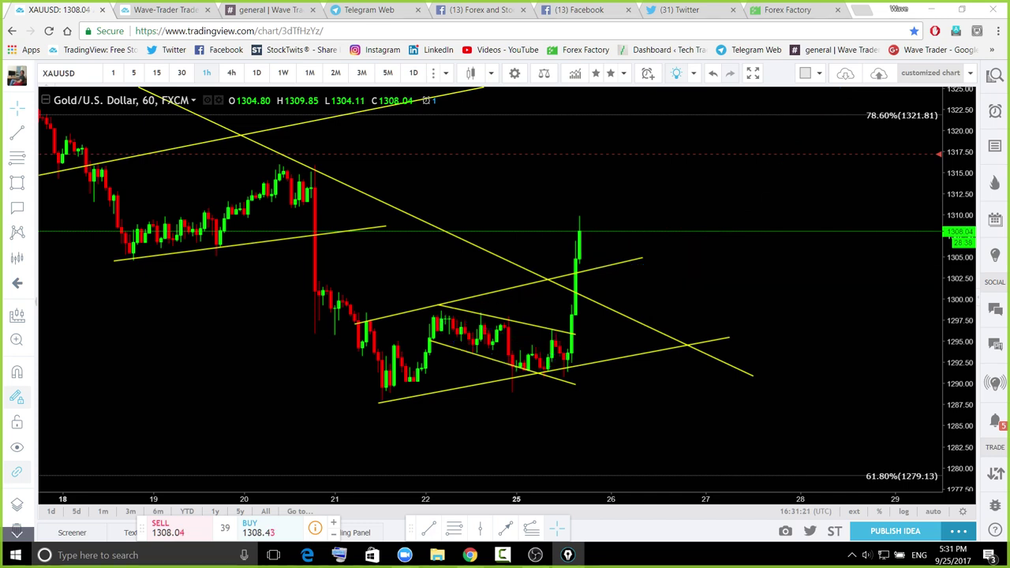
Switch XAUUSD to the 4-hour timeframe and reset the chart view
{"action": "left_click", "coordinate": [231, 73]}
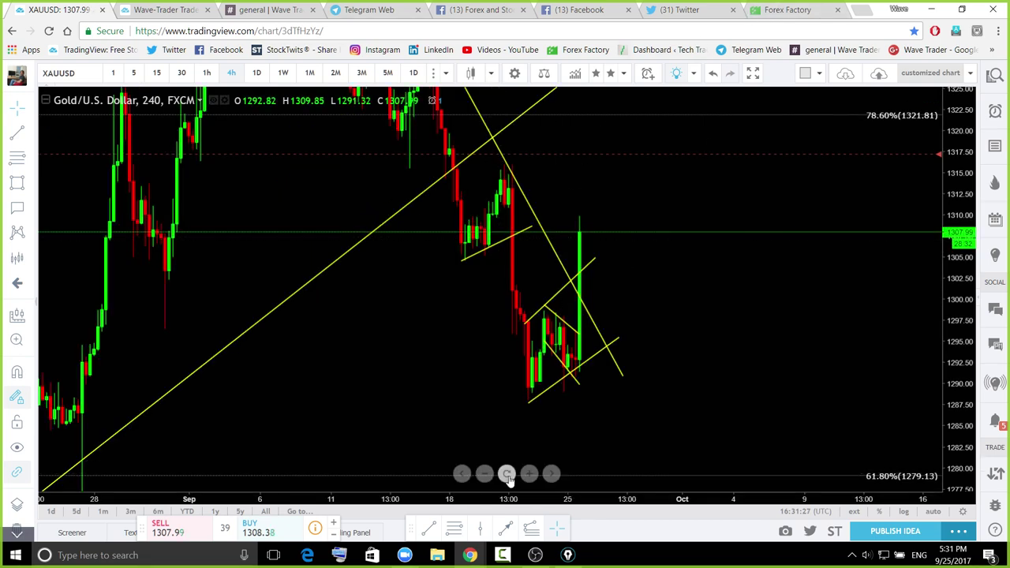
{"action": "left_click", "coordinate": [508, 475]}
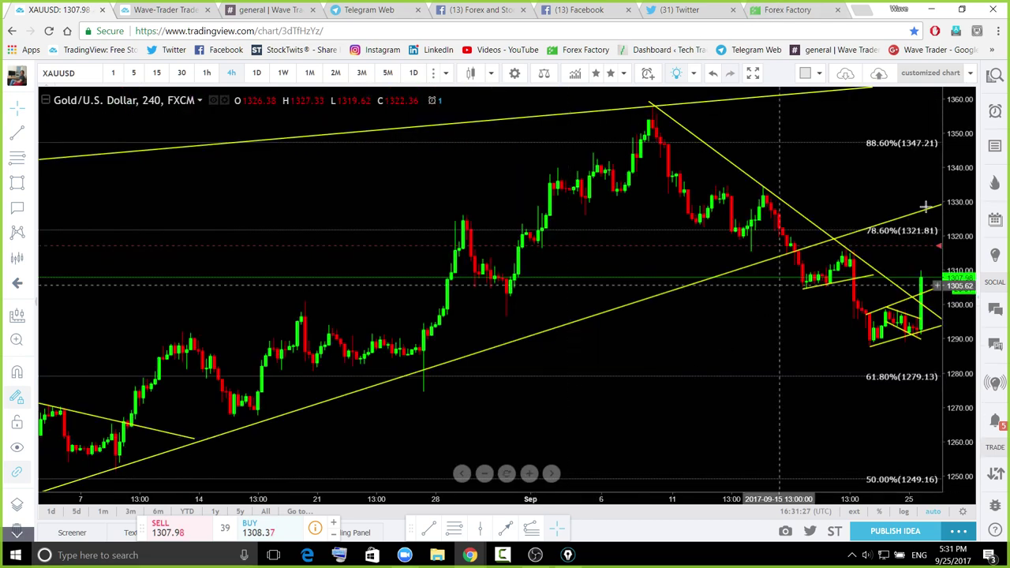
Open Forex Factory's story on the North Korean Foreign Minister's declaration-of-war remarks, and return to the XAUUSD chart
{"action": "left_click", "coordinate": [767, 9]}
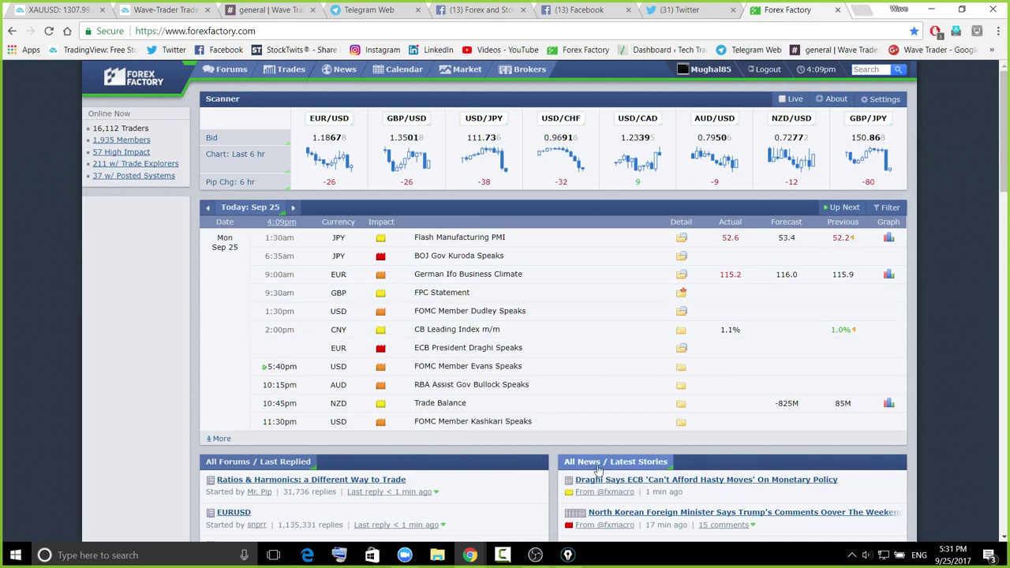
{"action": "left_click", "coordinate": [684, 514]}
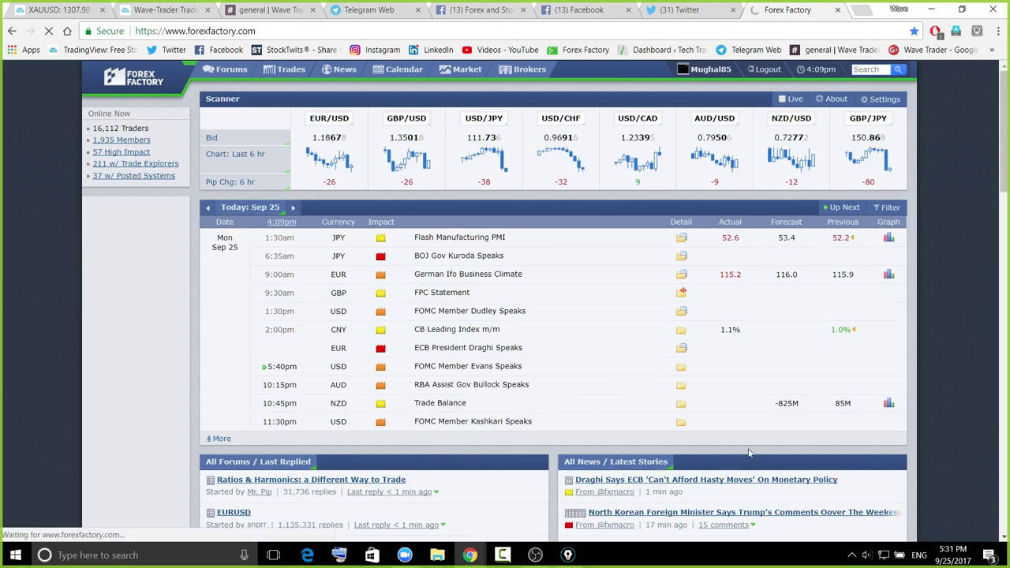
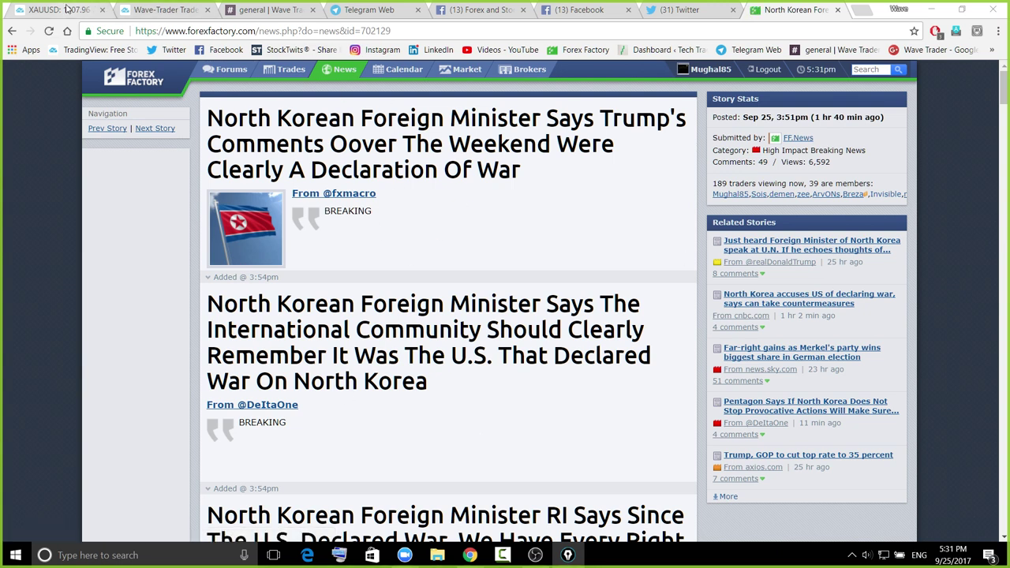
{"action": "left_click", "coordinate": [67, 8]}
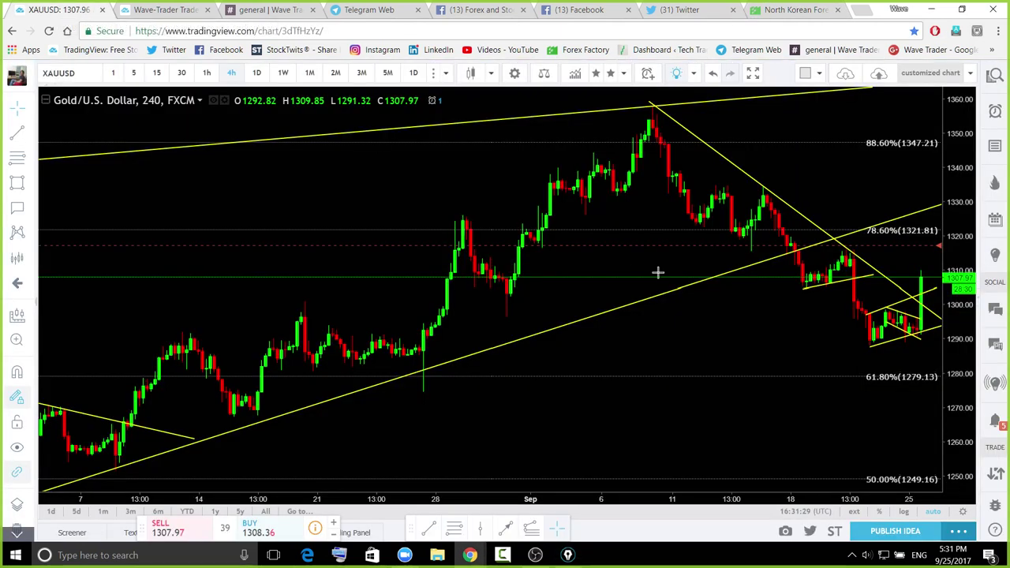
On the 4-hour chart, ink the September decline and its continuation down to the lower channel line, and erase the sketch
{"action": "scroll", "coordinate": [900, 288], "scroll_direction": "down", "scroll_amount": 3}
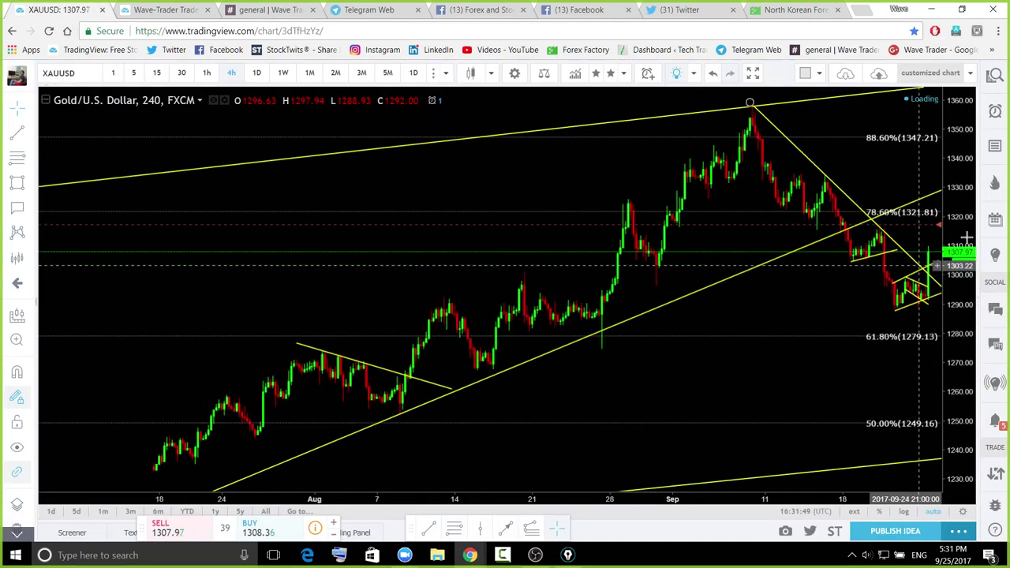
{"action": "scroll", "coordinate": [966, 232], "scroll_direction": "down", "scroll_amount": 2}
{"action": "left_click_drag", "start_coordinate": [964, 284], "coordinate": [950, 324]}
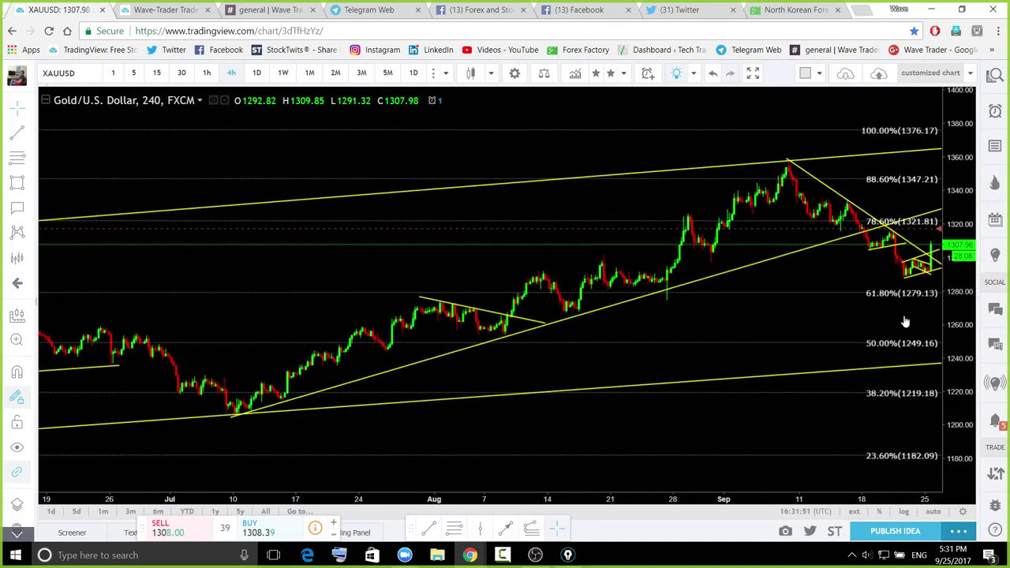
{"action": "left_click_drag", "start_coordinate": [871, 320], "coordinate": [623, 361]}
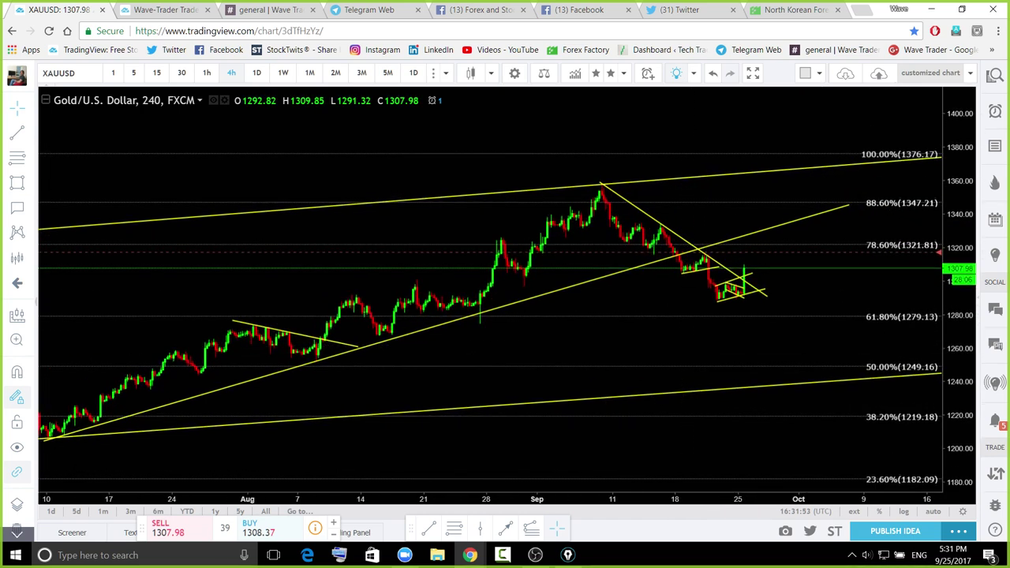
{"action": "left_click_drag", "start_coordinate": [600, 191], "coordinate": [671, 256]}
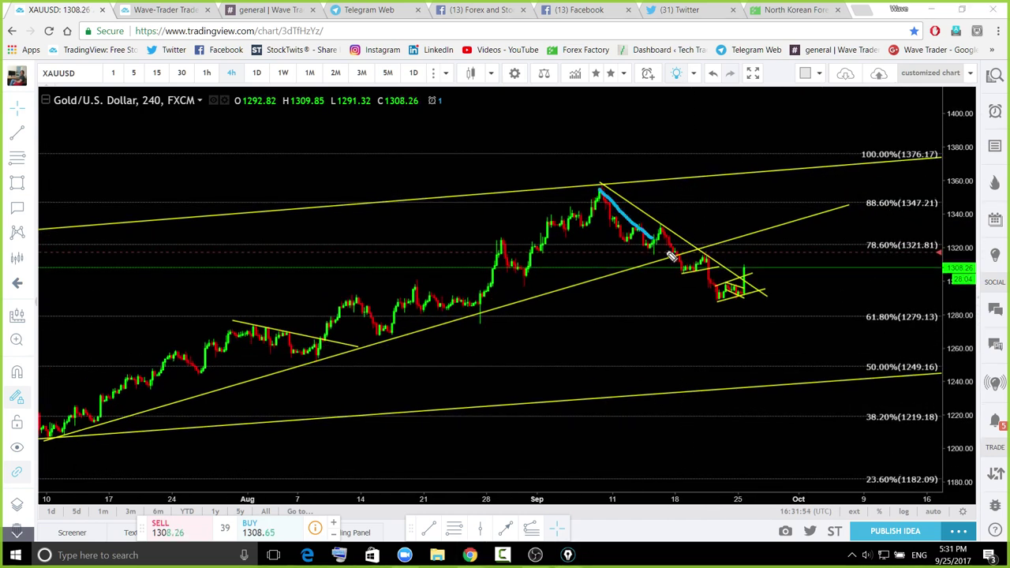
{"action": "mouse_move", "coordinate": [733, 298]}
{"action": "left_mouse_down"}
{"action": "mouse_move", "coordinate": [729, 307]}
{"action": "mouse_move", "coordinate": [746, 299]}
{"action": "mouse_move", "coordinate": [802, 372]}
{"action": "left_mouse_up"}
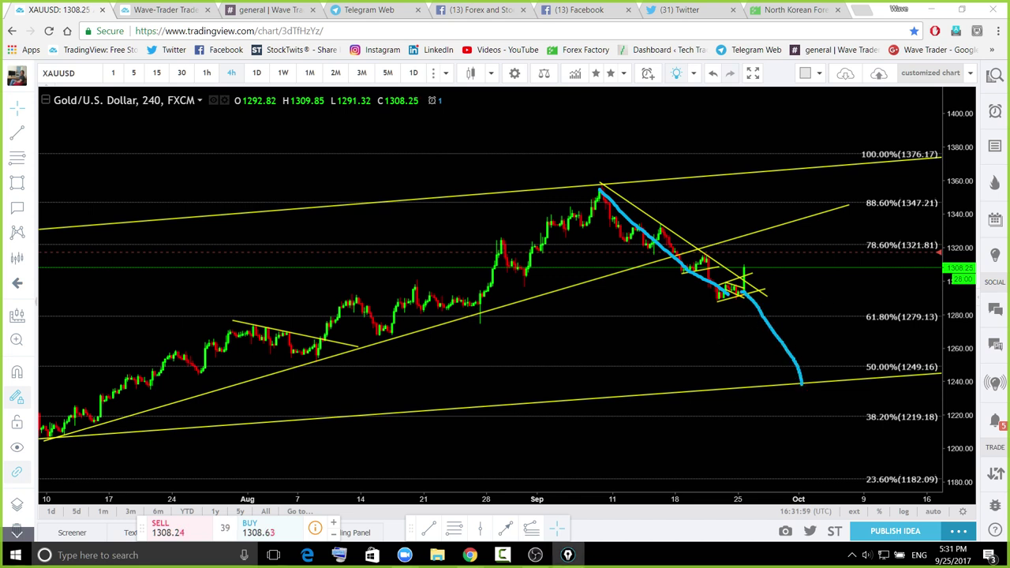
{"action": "key", "text": "ctrl+z"}
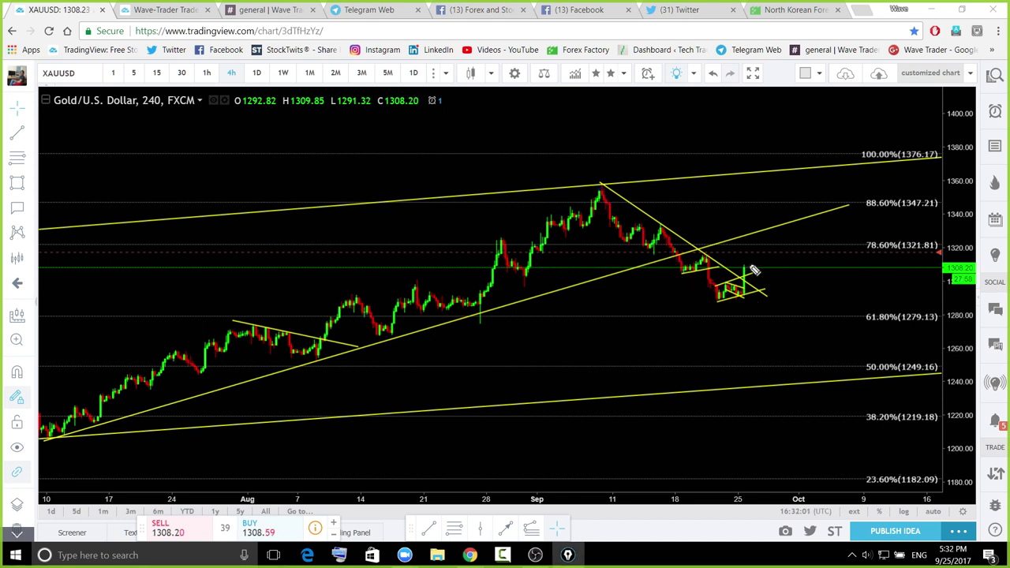
Sketch a sideways pullback after the breakout and a rally to the upper channel line, circle the pullback, and erase the ink
{"action": "mouse_move", "coordinate": [744, 269]}
{"action": "left_mouse_down"}
{"action": "mouse_move", "coordinate": [770, 276]}
{"action": "mouse_move", "coordinate": [793, 220]}
{"action": "left_mouse_up"}
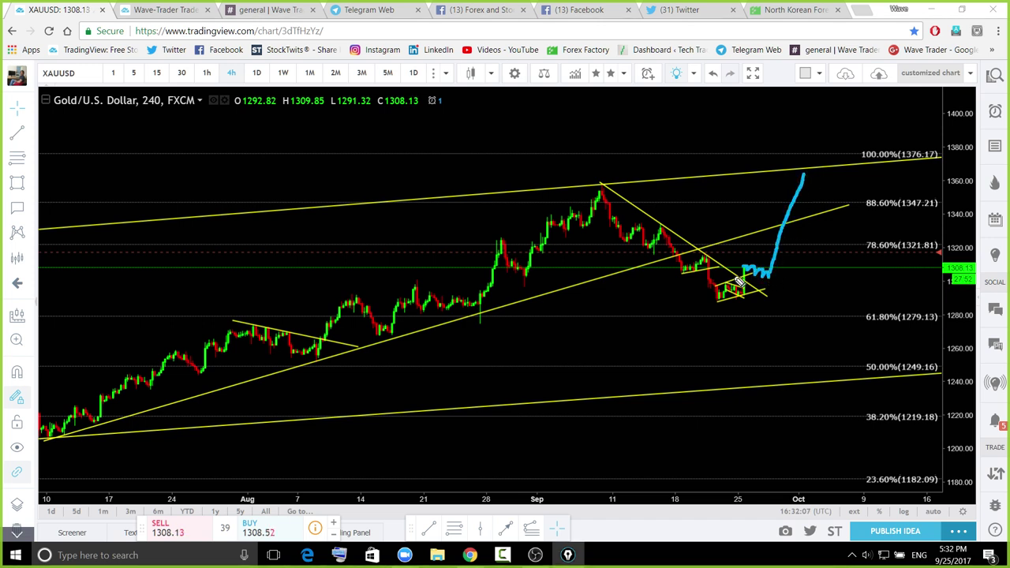
{"action": "mouse_move", "coordinate": [762, 267]}
{"action": "left_mouse_down"}
{"action": "mouse_move", "coordinate": [766, 285]}
{"action": "mouse_move", "coordinate": [777, 276]}
{"action": "left_mouse_up"}
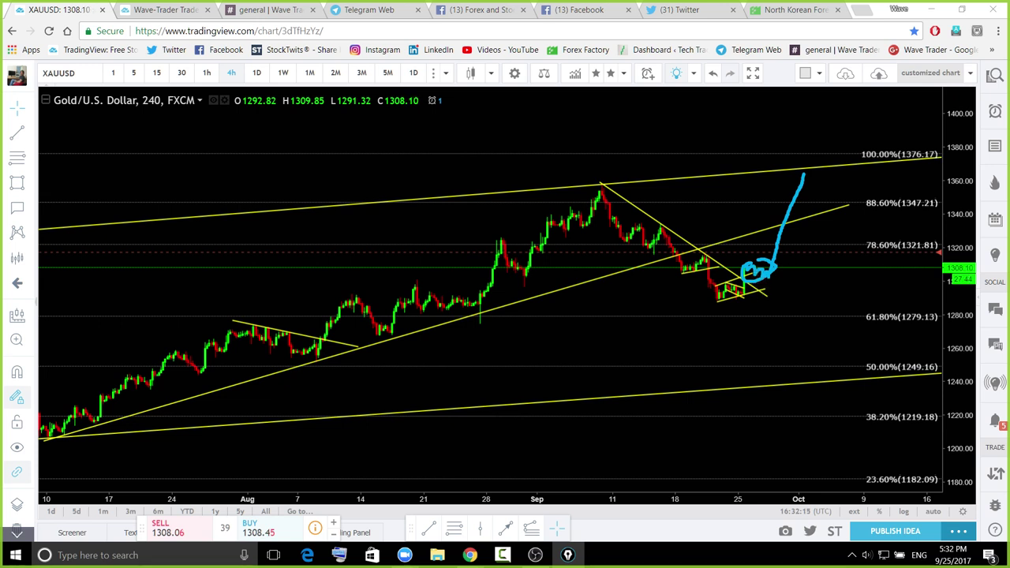
{"action": "key", "text": "Escape"}
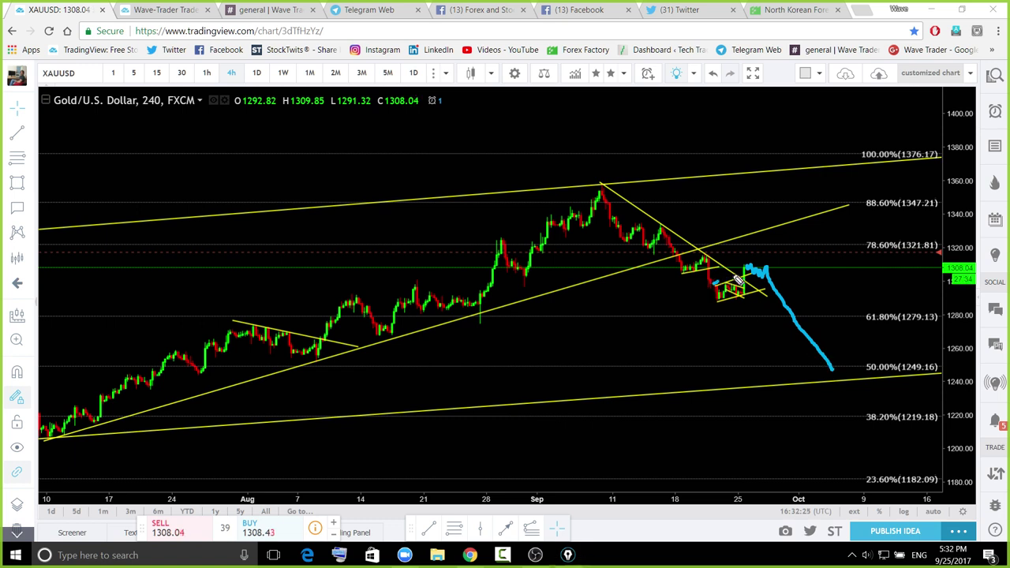
Ink around the breakout area on the sketched drop toward the 50% retracement level, and erase the sketch
{"action": "mouse_move", "coordinate": [715, 284]}
{"action": "left_mouse_down"}
{"action": "mouse_move", "coordinate": [762, 262]}
{"action": "mouse_move", "coordinate": [780, 286]}
{"action": "left_mouse_up"}
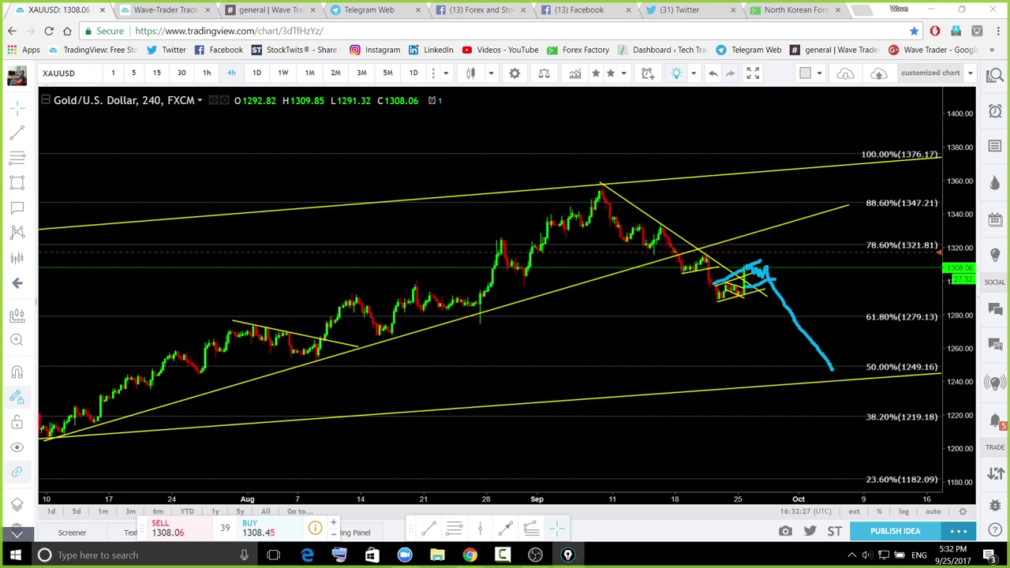
{"action": "key", "text": "Escape"}
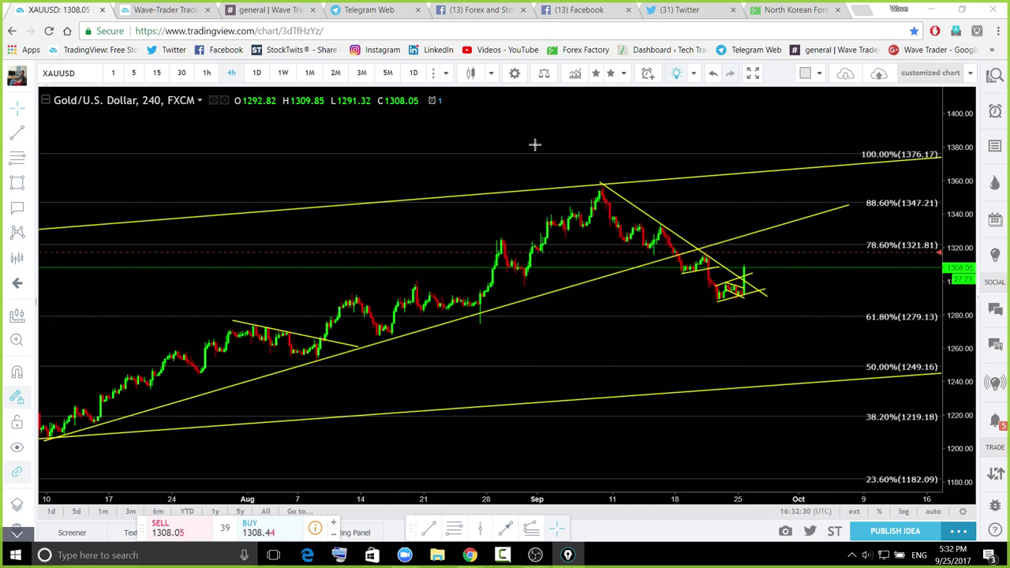
On the daily chart, lower the end of the rising trendline from the July low to 1323.62 on 2017-10-24, beneath the latest low
{"action": "left_click", "coordinate": [256, 73]}
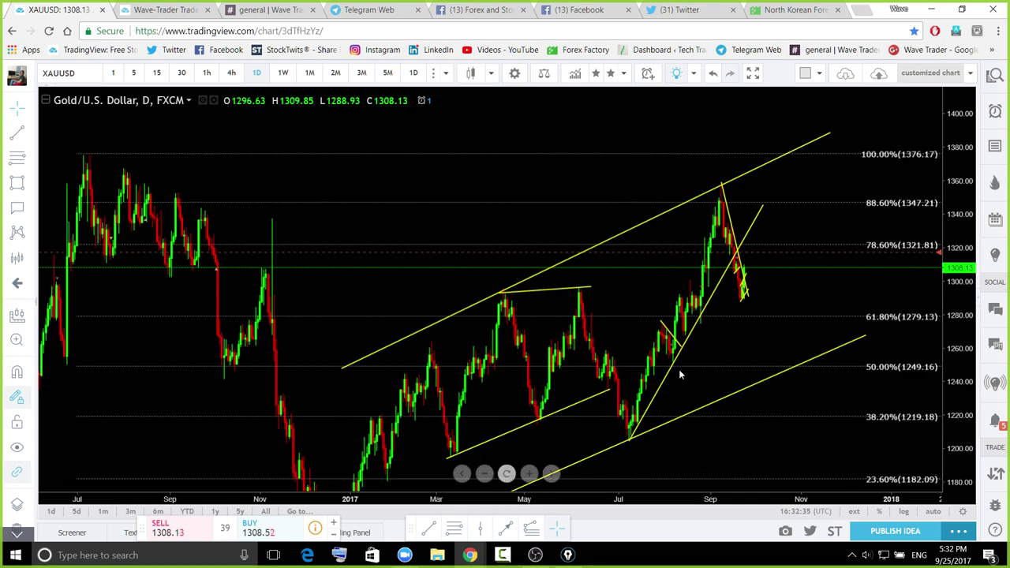
{"action": "scroll", "coordinate": [680, 375], "scroll_direction": "up", "scroll_amount": 5}
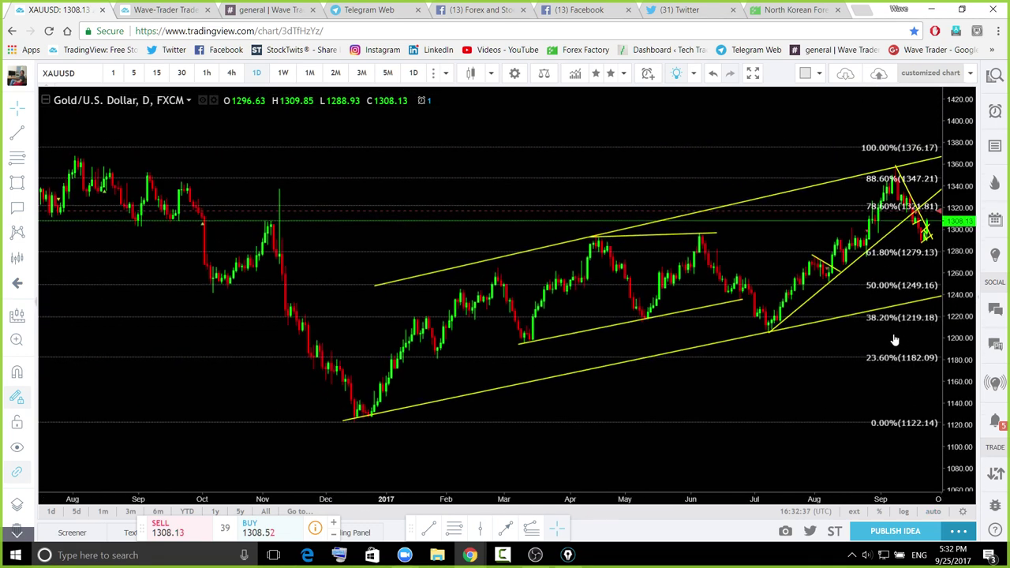
{"action": "left_click_drag", "start_coordinate": [895, 339], "coordinate": [698, 349]}
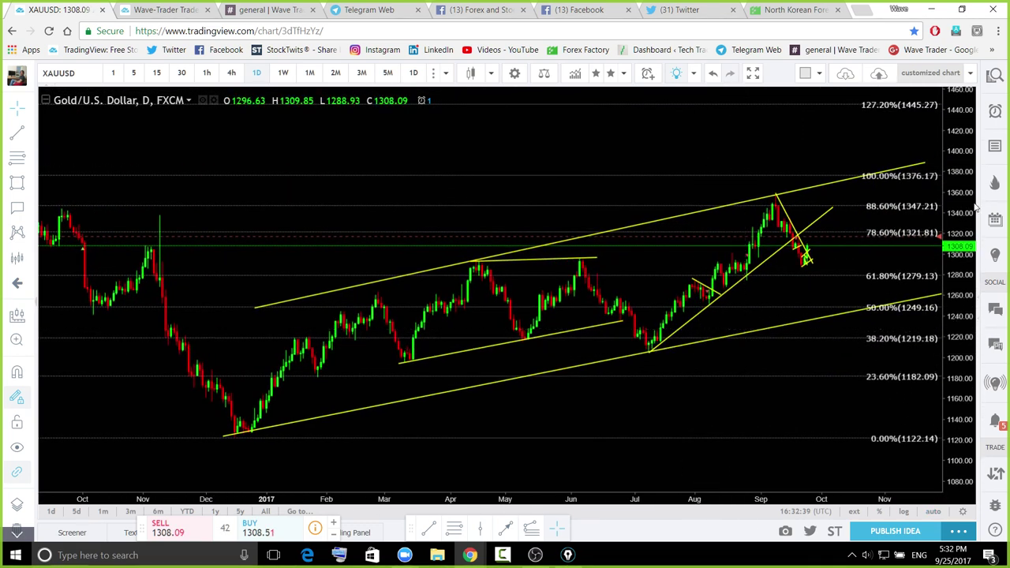
{"action": "left_click", "coordinate": [835, 207]}
{"action": "mouse_move", "coordinate": [849, 215]}
{"action": "left_mouse_down"}
{"action": "mouse_move", "coordinate": [856, 233]}
{"action": "mouse_move", "coordinate": [873, 235]}
{"action": "left_mouse_up"}
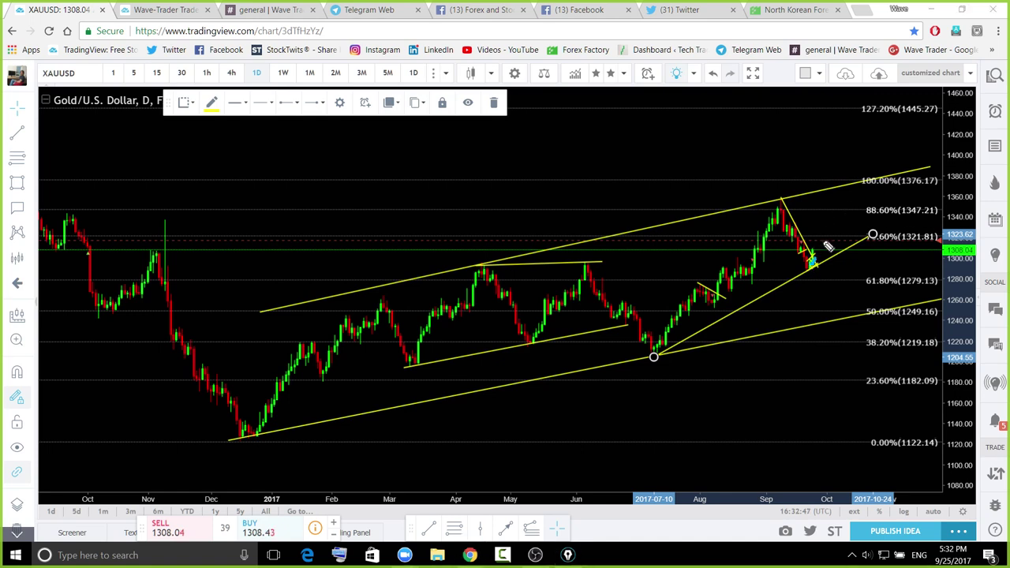
Sketch a rally from the adjusted trendline to the upper channel line, add a variant with a small pullback first, and erase the ink
{"action": "left_click_drag", "start_coordinate": [814, 264], "coordinate": [858, 177]}
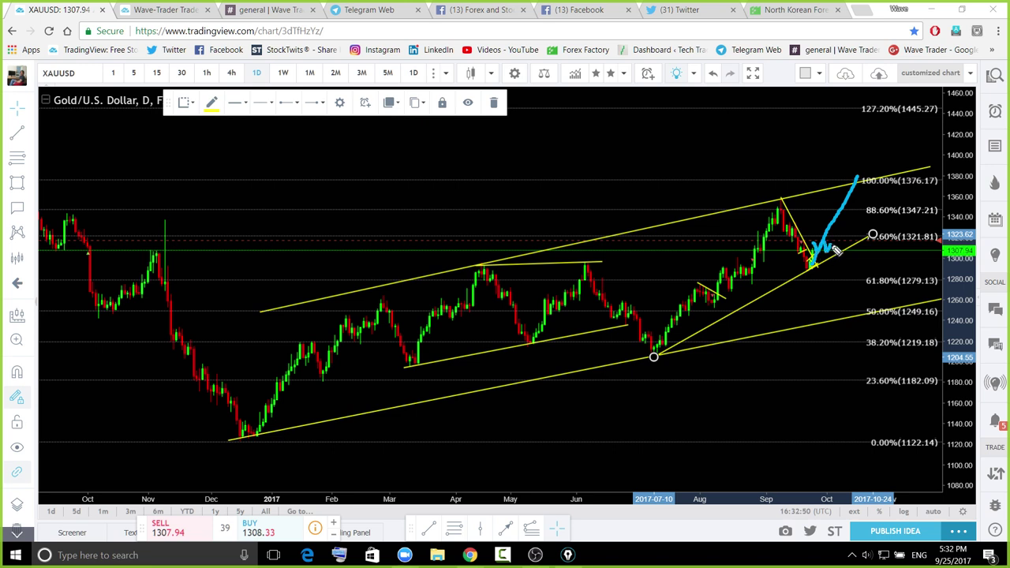
{"action": "left_click_drag", "start_coordinate": [837, 251], "coordinate": [869, 178]}
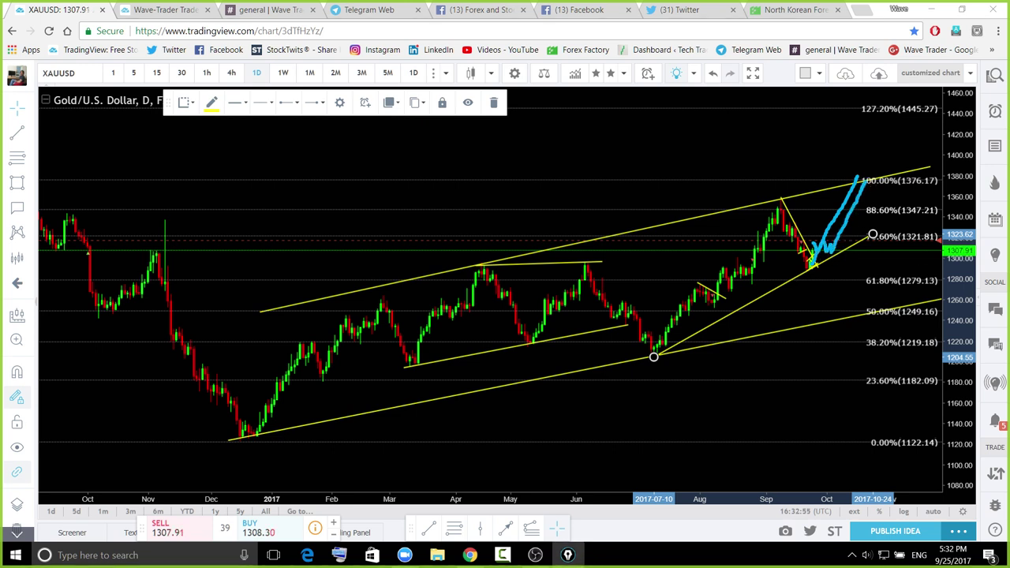
{"action": "key", "text": "Escape"}
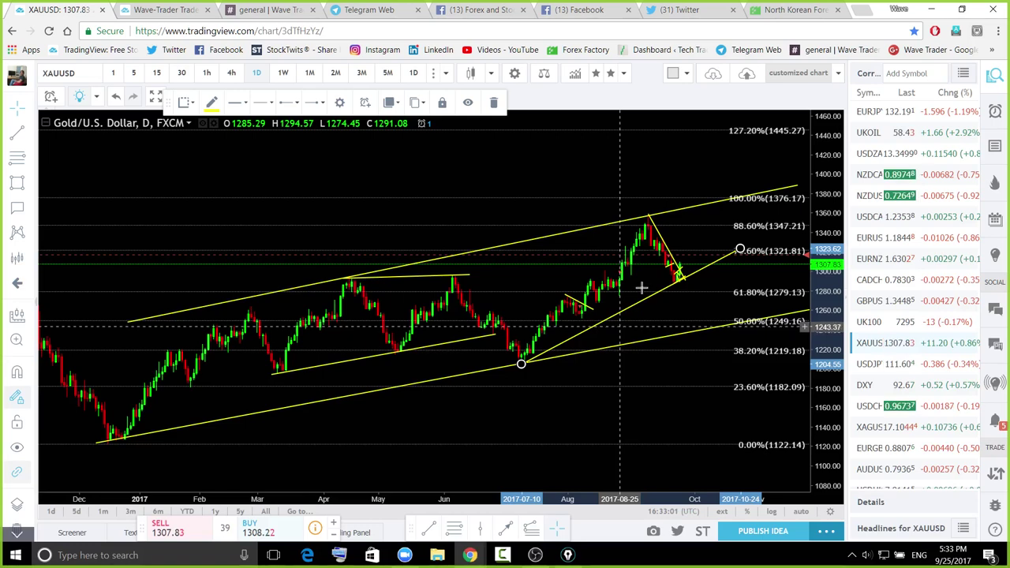
Open the USDJPY daily chart and frame the narrowing pattern between its two long trendlines, including the late-2016 rally
{"action": "left_click", "coordinate": [871, 366]}
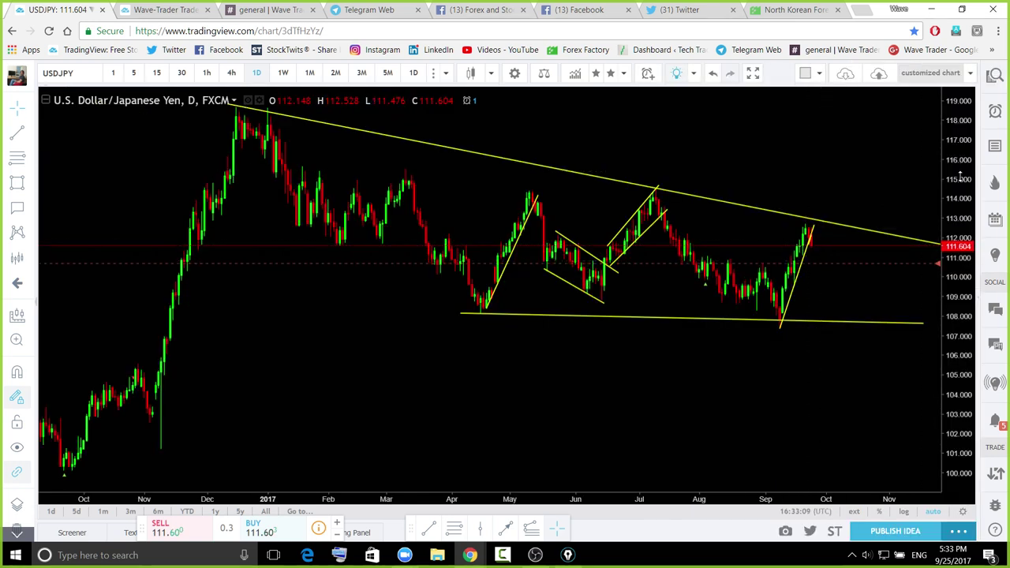
{"action": "left_click_drag", "start_coordinate": [958, 173], "coordinate": [956, 220]}
{"action": "scroll", "coordinate": [789, 200], "scroll_direction": "down", "scroll_amount": 5}
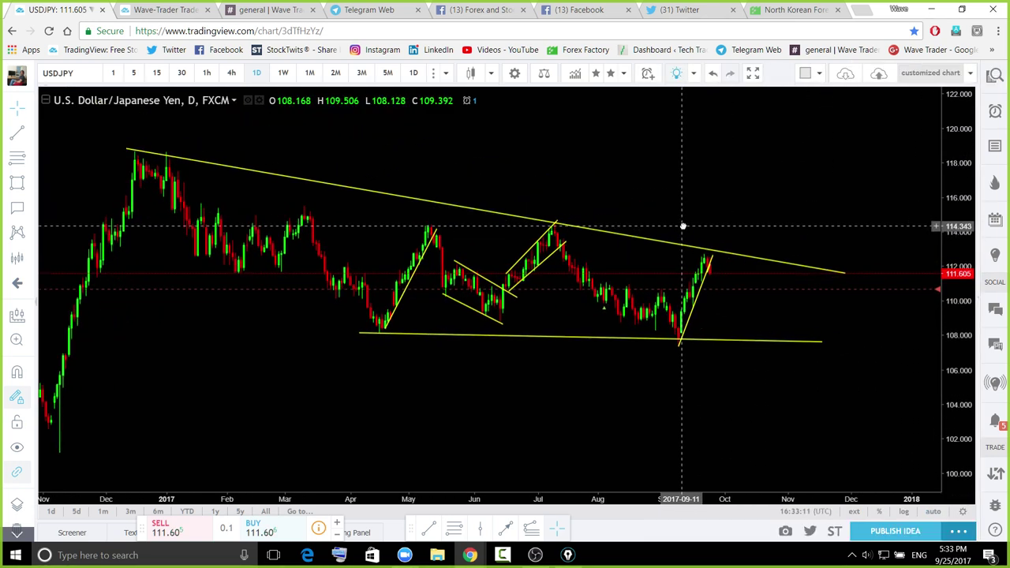
{"action": "scroll", "coordinate": [804, 301], "scroll_direction": "down", "scroll_amount": 2}
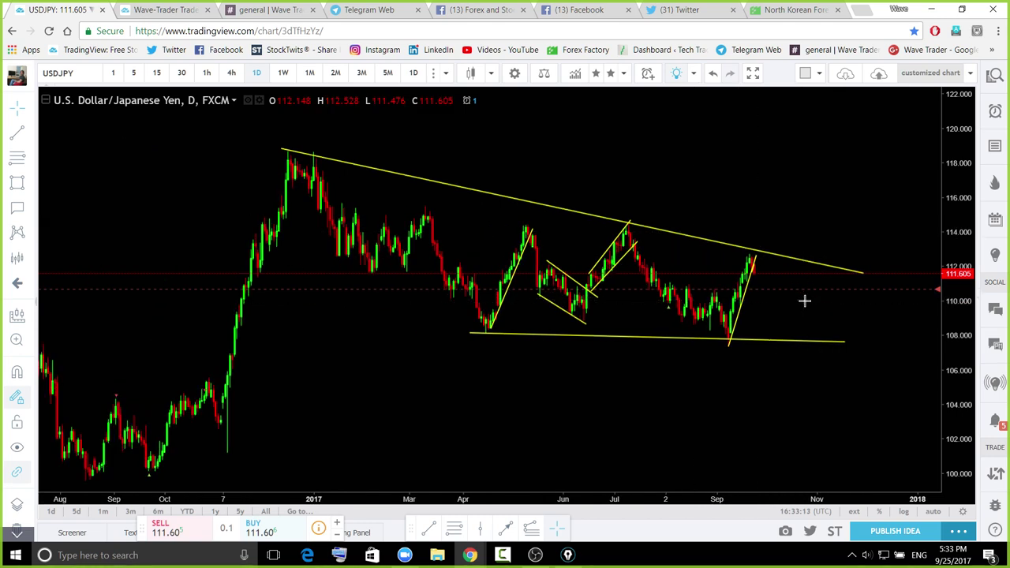
{"action": "left_click_drag", "start_coordinate": [952, 388], "coordinate": [869, 422]}
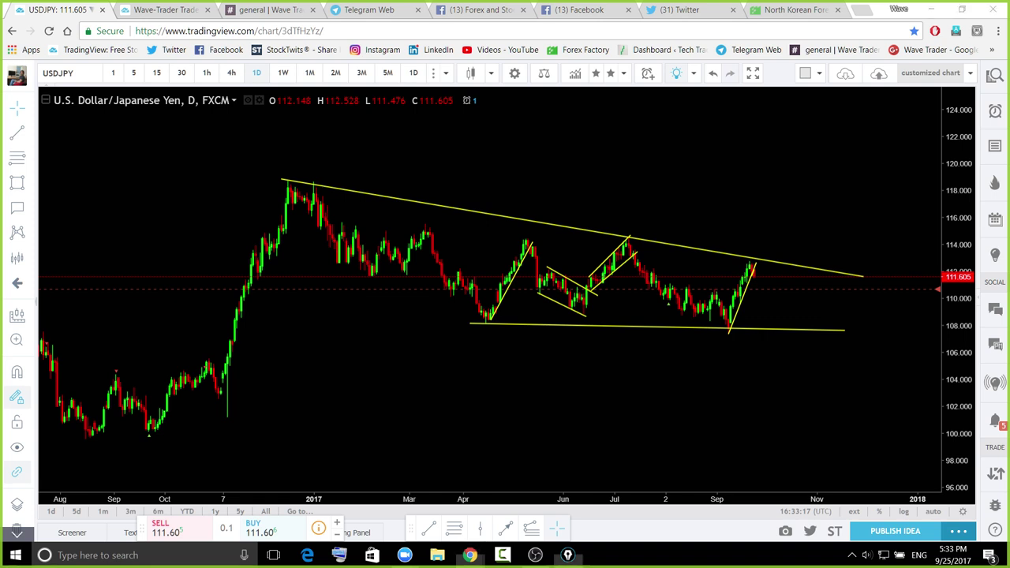
Sketch a drop to the lower line, replace it with a small pullback and upward breakout, circle the breakout, and erase the ink
{"action": "mouse_move", "coordinate": [757, 271]}
{"action": "left_mouse_down"}
{"action": "mouse_move", "coordinate": [774, 289]}
{"action": "mouse_move", "coordinate": [781, 330]}
{"action": "left_mouse_up"}
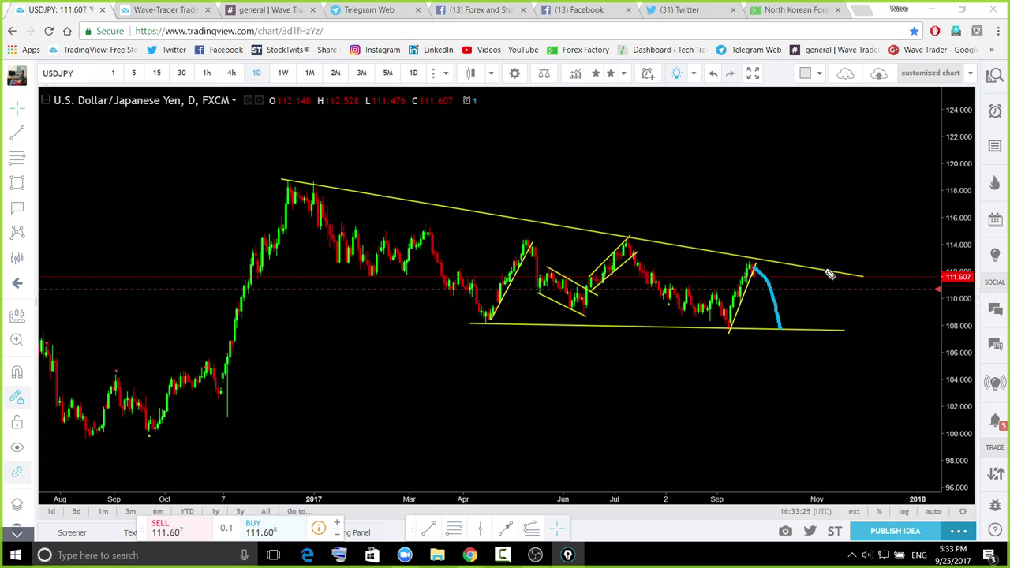
{"action": "key", "text": "ctrl+z"}
{"action": "left_click_drag", "start_coordinate": [754, 265], "coordinate": [775, 281]}
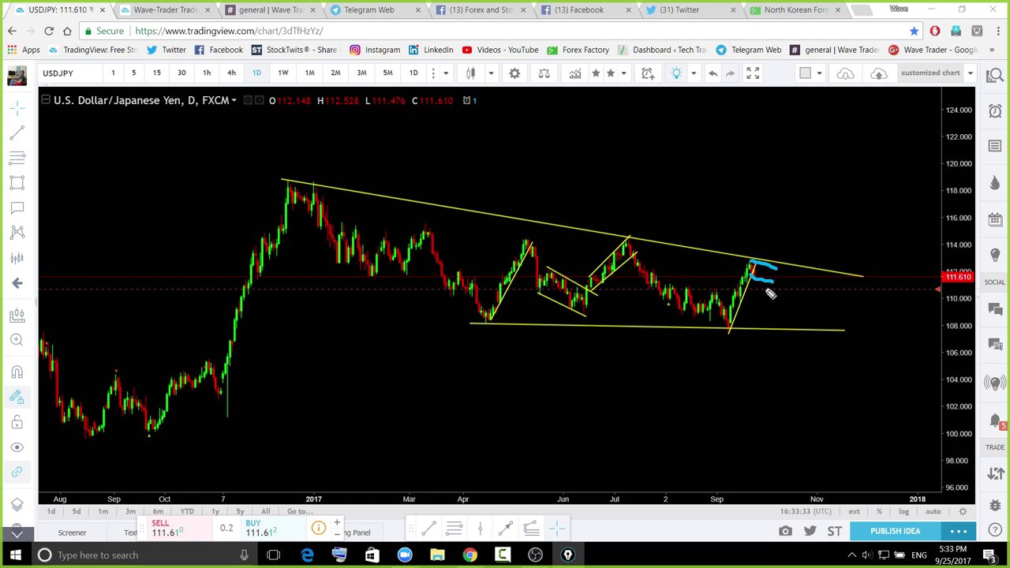
{"action": "left_click_drag", "start_coordinate": [773, 279], "coordinate": [805, 200]}
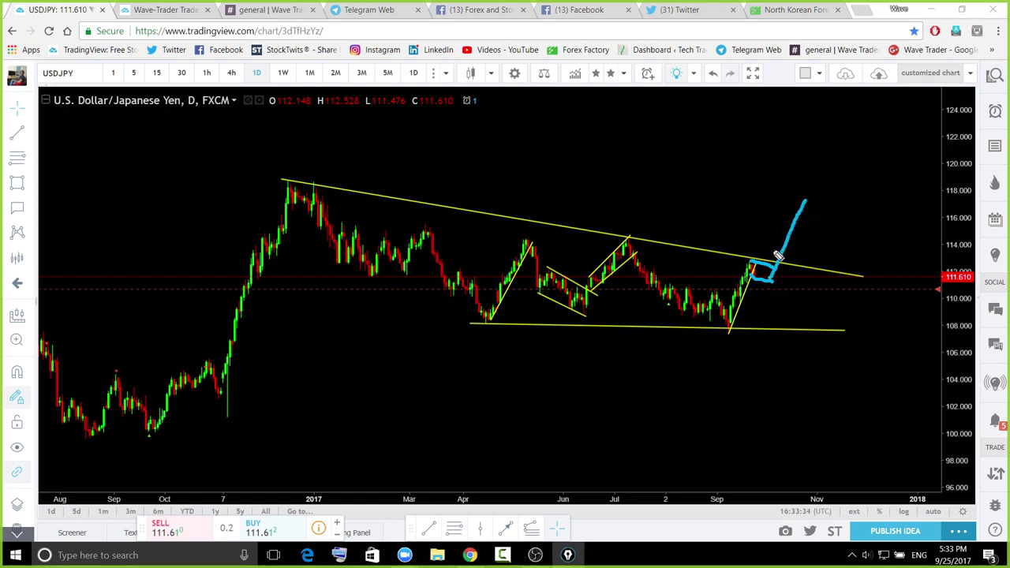
{"action": "left_click_drag", "start_coordinate": [760, 270], "coordinate": [777, 278]}
{"action": "left_click_drag", "start_coordinate": [200, 399], "coordinate": [306, 191]}
{"action": "mouse_move", "coordinate": [808, 180]}
{"action": "left_mouse_down"}
{"action": "mouse_move", "coordinate": [813, 273]}
{"action": "mouse_move", "coordinate": [782, 183]}
{"action": "mouse_move", "coordinate": [807, 178]}
{"action": "left_mouse_up"}
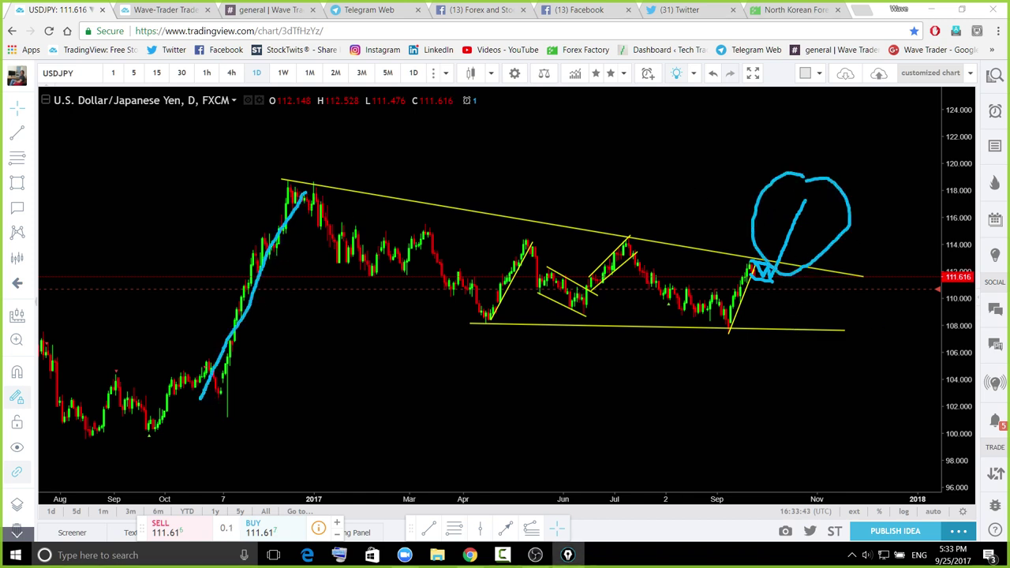
{"action": "key", "text": "ctrl+shift+7"}
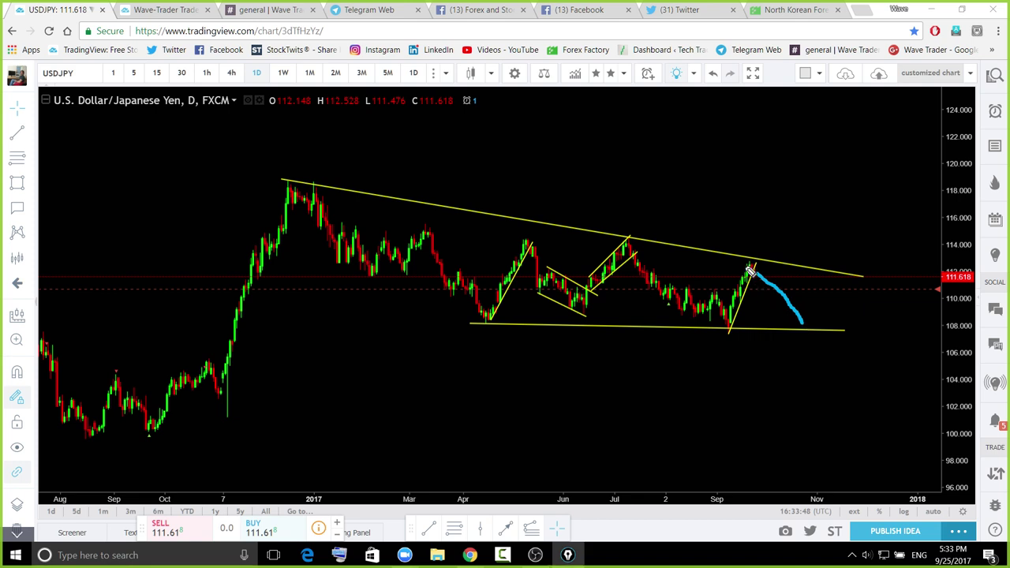
Sketch a drop and an alternative upward breakout from the latest high, circle and hatch the drop, mark the rally, and erase the ink
{"action": "mouse_move", "coordinate": [754, 272]}
{"action": "left_mouse_down"}
{"action": "mouse_move", "coordinate": [778, 279]}
{"action": "mouse_move", "coordinate": [810, 216]}
{"action": "left_mouse_up"}
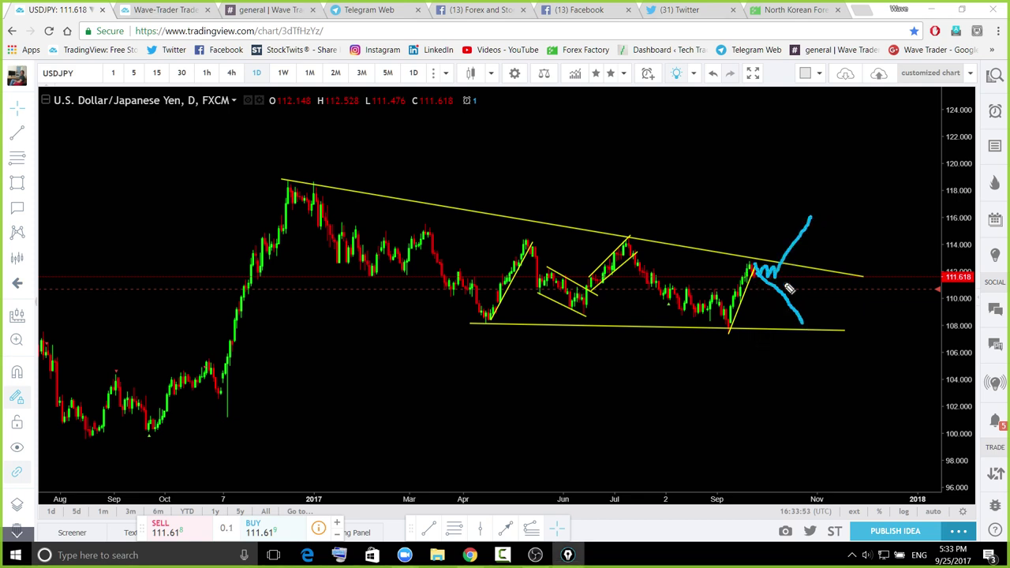
{"action": "mouse_move", "coordinate": [787, 286]}
{"action": "left_mouse_down"}
{"action": "mouse_move", "coordinate": [763, 293]}
{"action": "mouse_move", "coordinate": [785, 336]}
{"action": "mouse_move", "coordinate": [815, 296]}
{"action": "mouse_move", "coordinate": [777, 282]}
{"action": "mouse_move", "coordinate": [797, 332]}
{"action": "left_mouse_up"}
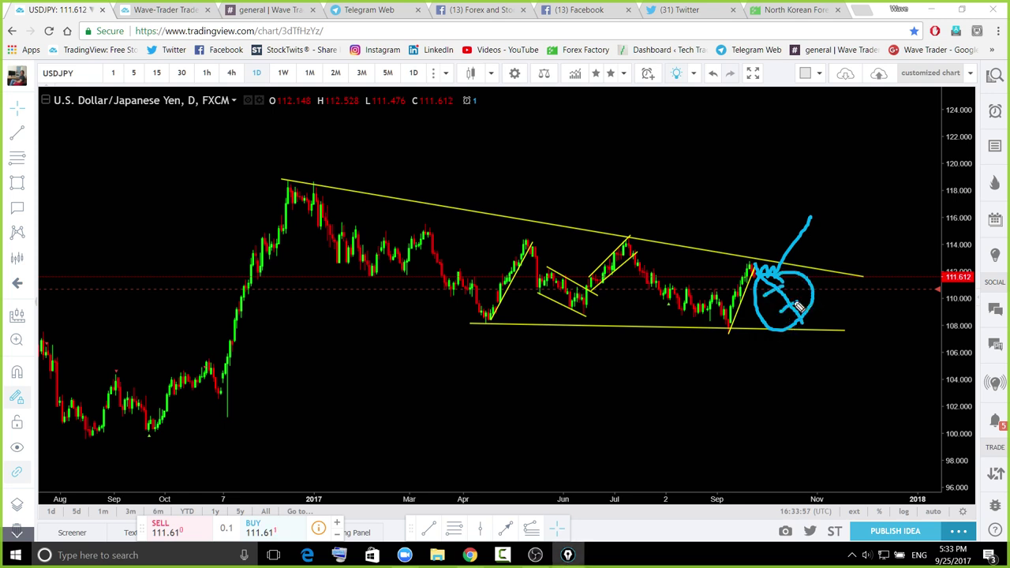
{"action": "left_click_drag", "start_coordinate": [773, 300], "coordinate": [791, 293]}
{"action": "mouse_move", "coordinate": [806, 207]}
{"action": "left_mouse_down"}
{"action": "mouse_move", "coordinate": [821, 215]}
{"action": "mouse_move", "coordinate": [803, 246]}
{"action": "left_mouse_up"}
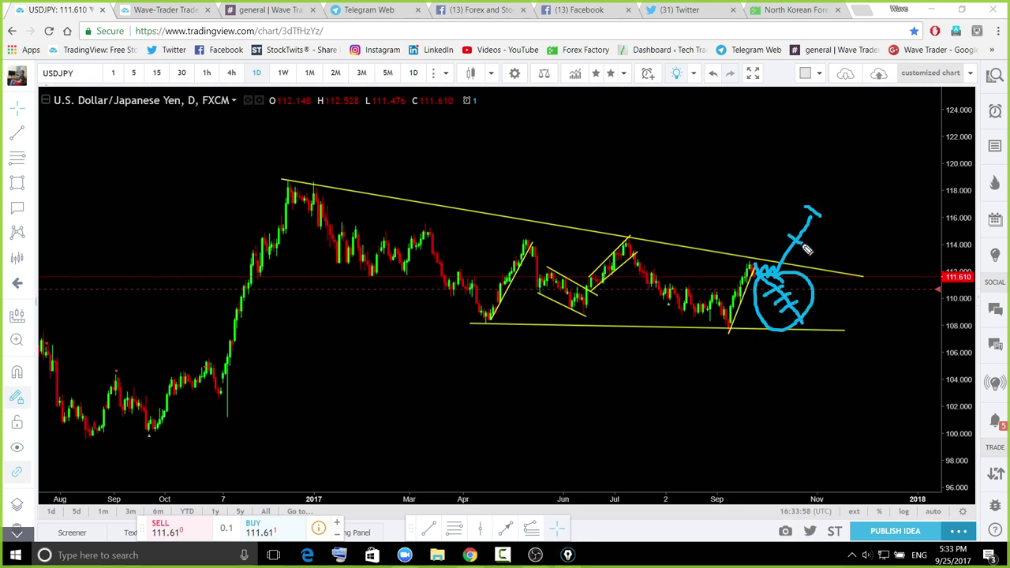
{"action": "mouse_move", "coordinate": [774, 308]}
{"action": "left_mouse_down"}
{"action": "mouse_move", "coordinate": [792, 297]}
{"action": "mouse_move", "coordinate": [810, 315]}
{"action": "left_mouse_up"}
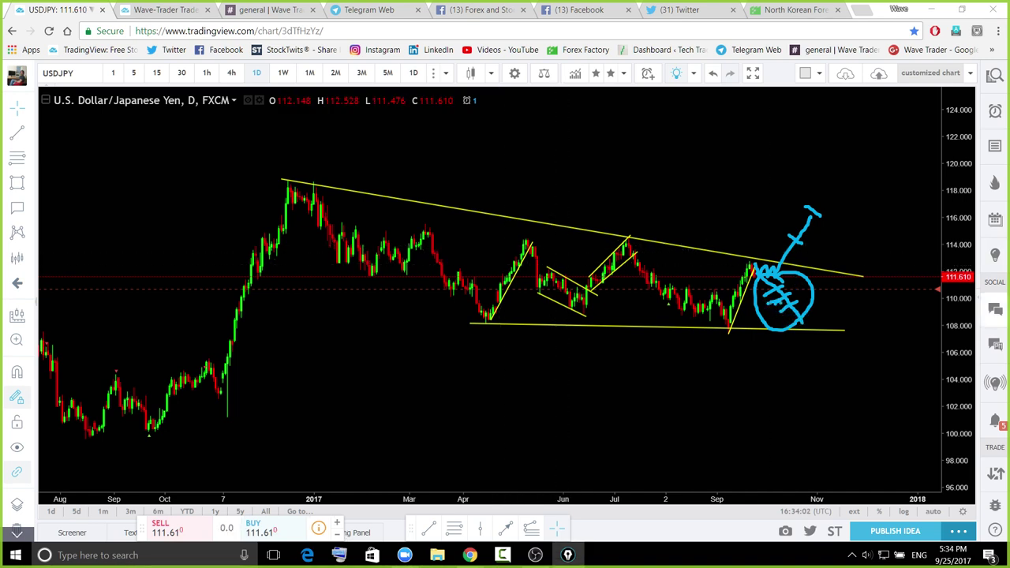
{"action": "key", "text": "ctrl+shift+7"}
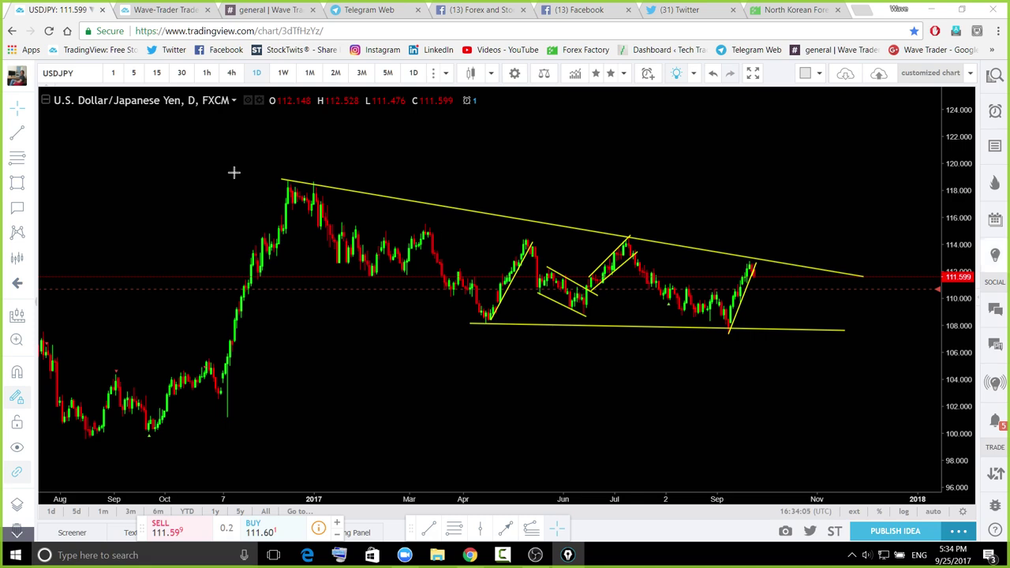
Switch USDJPY to the 1-hour chart and frame the recent pullback below the upper trendline
{"action": "left_click", "coordinate": [207, 74]}
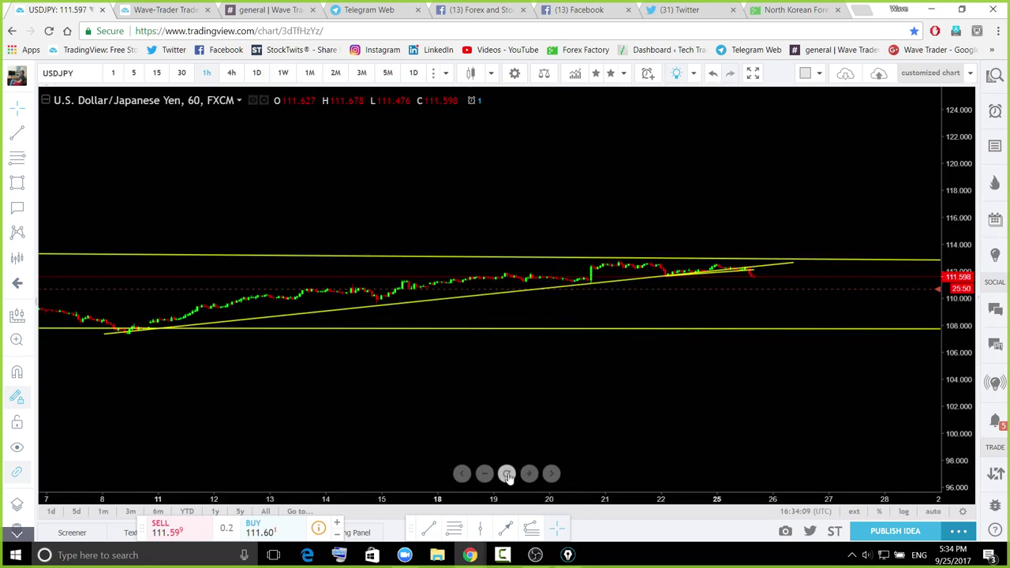
{"action": "left_click", "coordinate": [507, 473]}
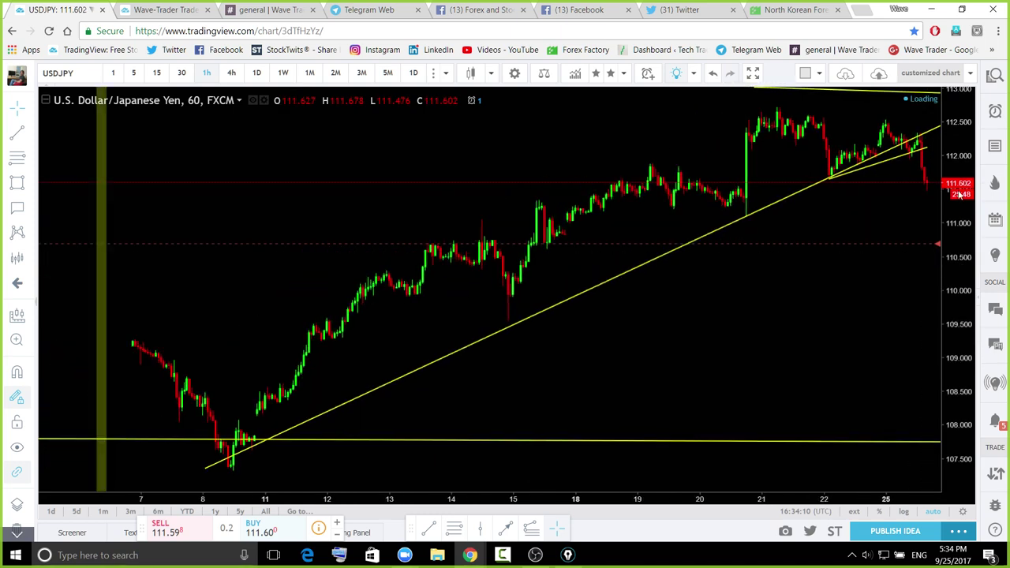
{"action": "left_click_drag", "start_coordinate": [960, 195], "coordinate": [945, 181]}
{"action": "left_click_drag", "start_coordinate": [816, 238], "coordinate": [593, 361]}
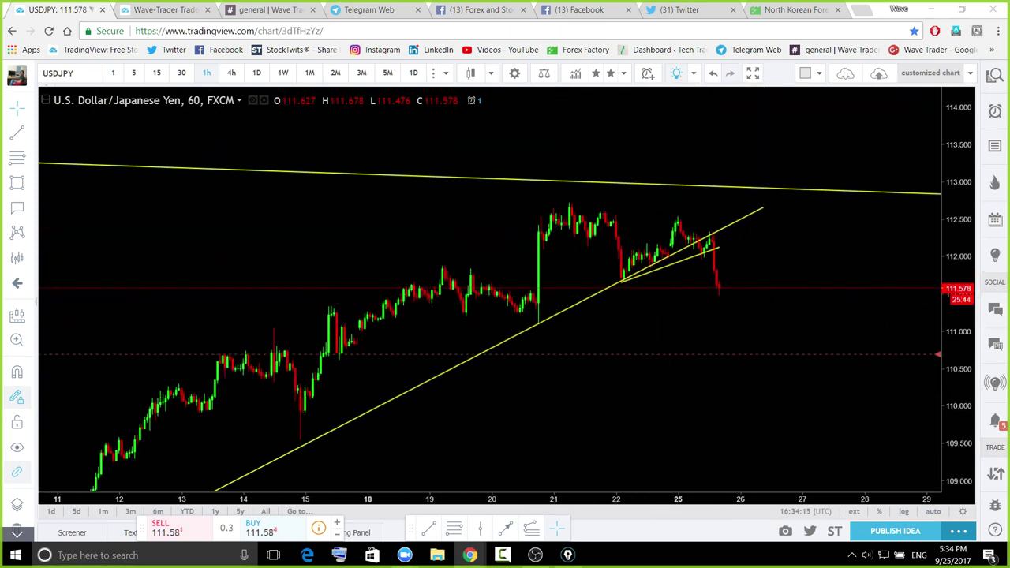
Ink the recent corrective rises, sketch another rise from the latest low, and outline the pullback with a descending channel
{"action": "mouse_move", "coordinate": [628, 254]}
{"action": "left_mouse_down"}
{"action": "mouse_move", "coordinate": [680, 219]}
{"action": "mouse_move", "coordinate": [728, 240]}
{"action": "left_mouse_up"}
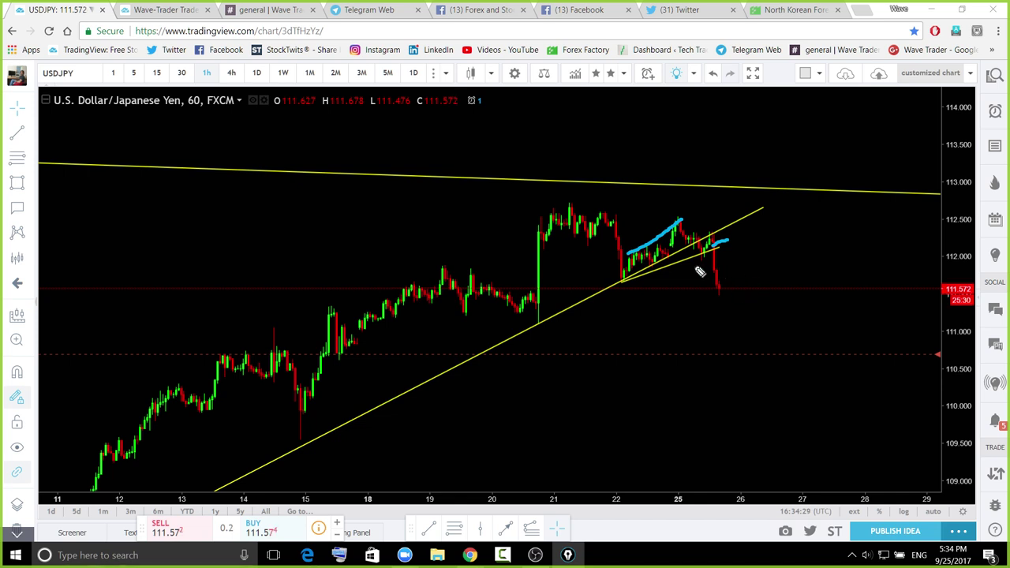
{"action": "left_click_drag", "start_coordinate": [720, 296], "coordinate": [731, 292]}
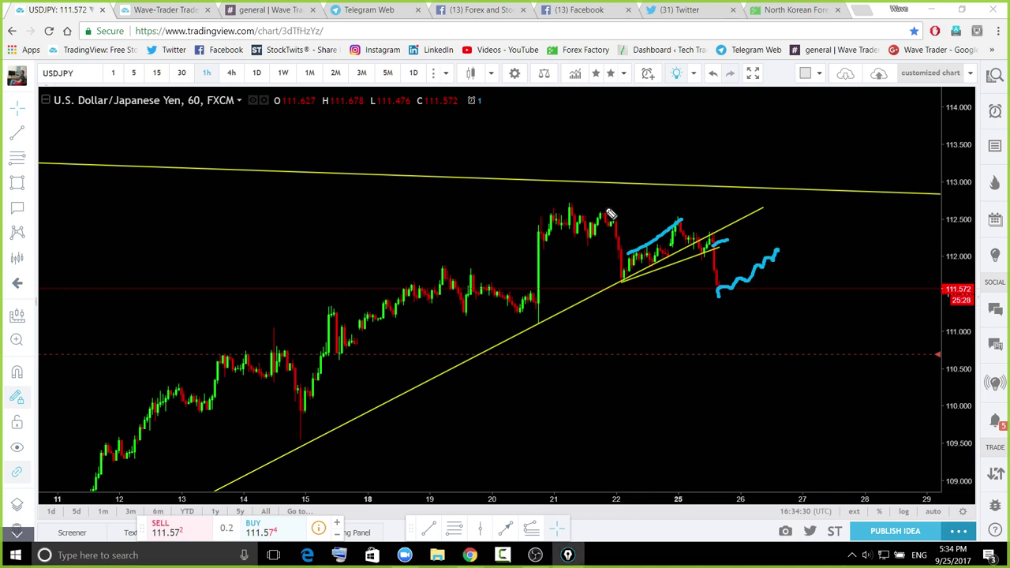
{"action": "mouse_move", "coordinate": [558, 192]}
{"action": "left_mouse_down"}
{"action": "mouse_move", "coordinate": [686, 207]}
{"action": "mouse_move", "coordinate": [828, 257]}
{"action": "left_mouse_up"}
{"action": "left_click_drag", "start_coordinate": [594, 273], "coordinate": [869, 322]}
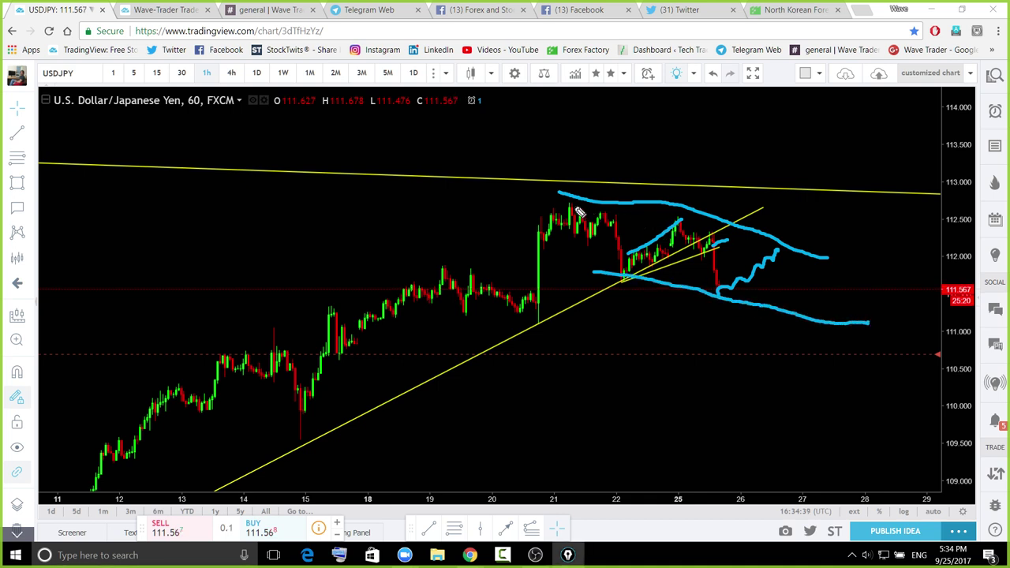
Sketch an upward breakout from the inked channel, circle an alternative drop inside it, extend that drop below the channel, and erase the ink
{"action": "left_click_drag", "start_coordinate": [560, 198], "coordinate": [578, 206]}
{"action": "left_click_drag", "start_coordinate": [793, 237], "coordinate": [868, 75]}
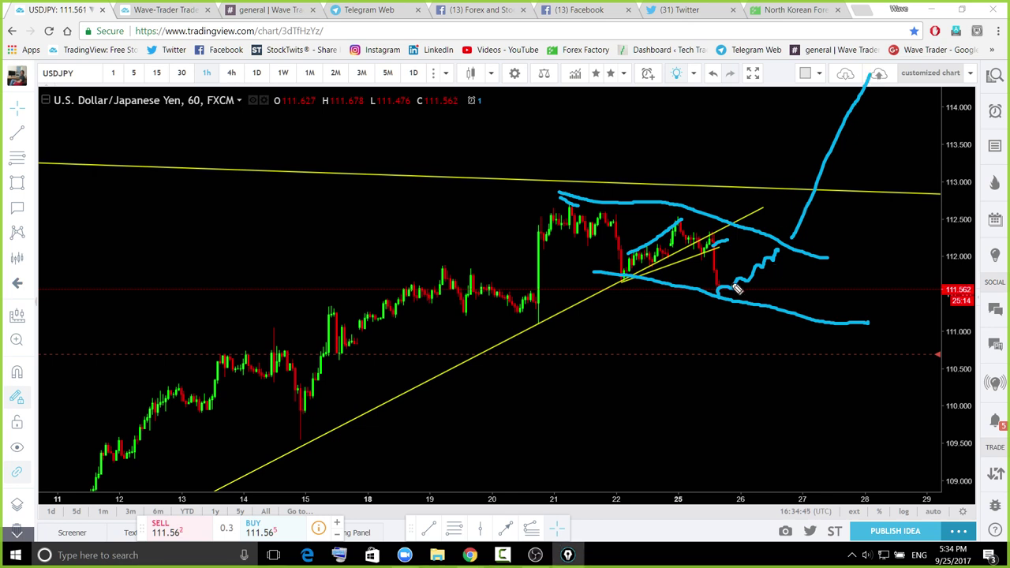
{"action": "left_click_drag", "start_coordinate": [728, 290], "coordinate": [758, 269]}
{"action": "mouse_move", "coordinate": [724, 300]}
{"action": "left_mouse_down"}
{"action": "mouse_move", "coordinate": [796, 263]}
{"action": "mouse_move", "coordinate": [823, 321]}
{"action": "left_mouse_up"}
{"action": "mouse_move", "coordinate": [789, 259]}
{"action": "left_mouse_down"}
{"action": "mouse_move", "coordinate": [781, 303]}
{"action": "mouse_move", "coordinate": [830, 315]}
{"action": "mouse_move", "coordinate": [810, 266]}
{"action": "left_mouse_up"}
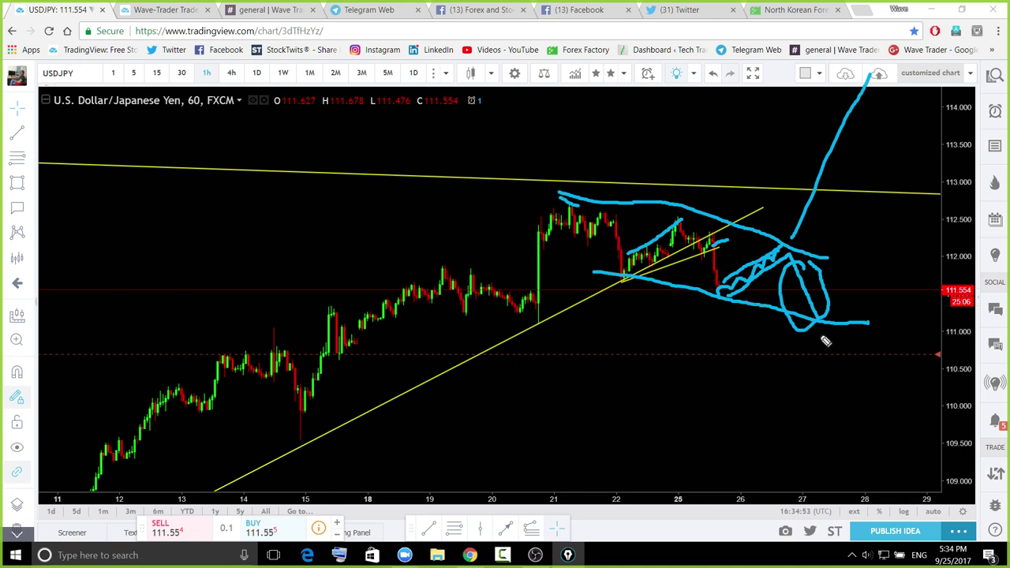
{"action": "left_click_drag", "start_coordinate": [823, 333], "coordinate": [890, 470]}
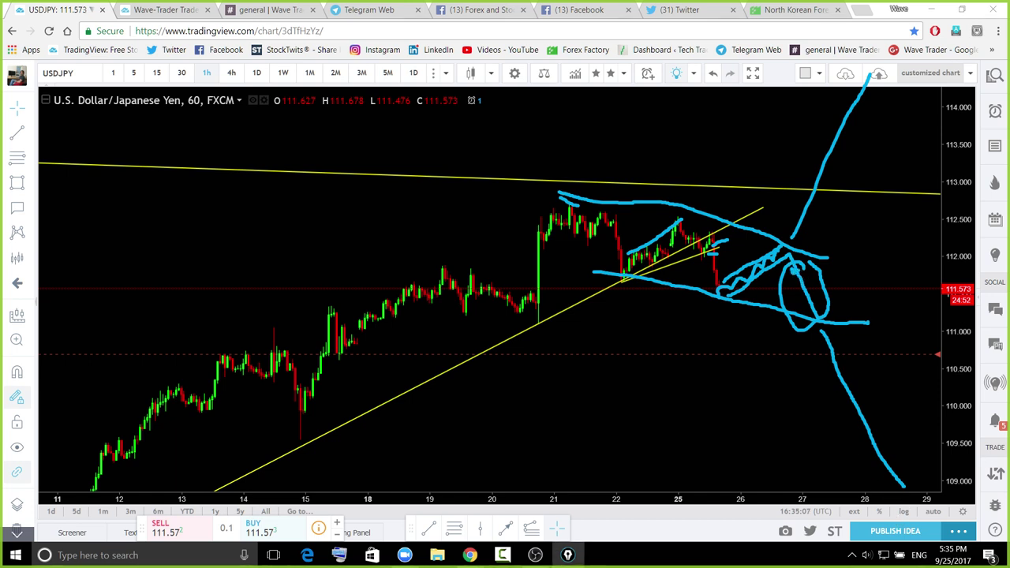
{"action": "key", "text": "ctrl+shift+7"}
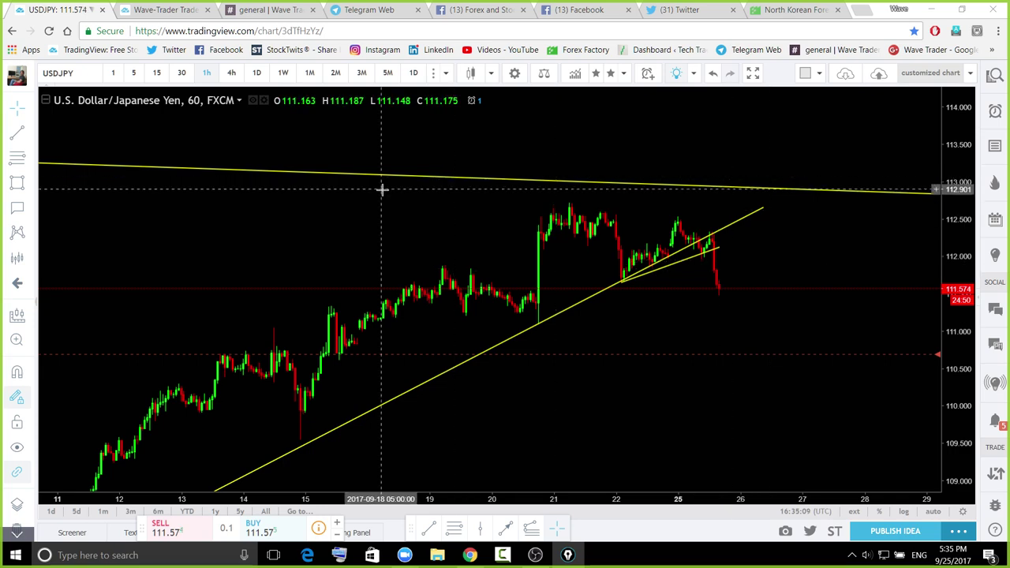
Switch USDJPY to the 4-hour chart and frame the September rally between the upper and lower trendlines
{"action": "left_click", "coordinate": [231, 73]}
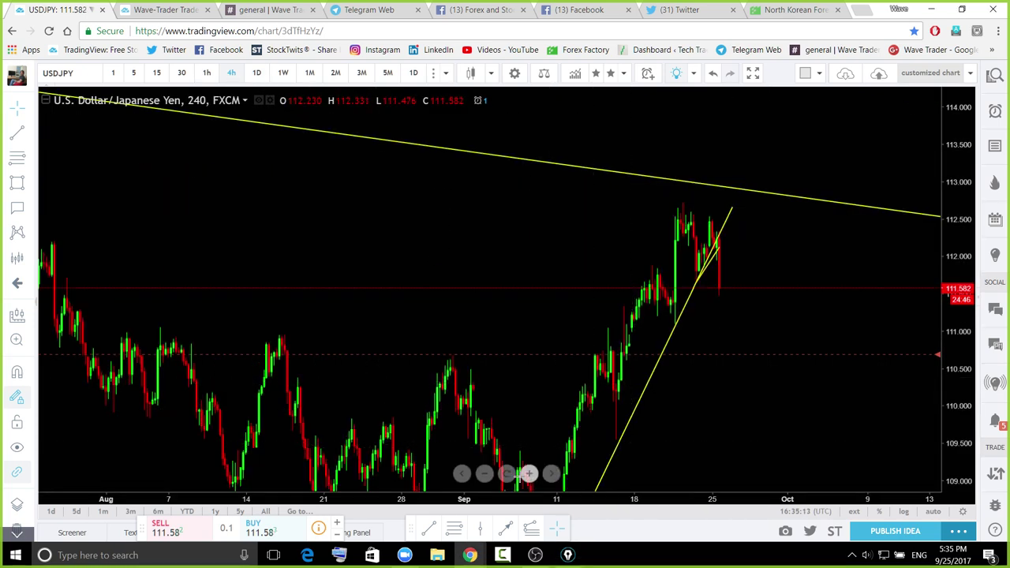
{"action": "left_click", "coordinate": [529, 474]}
{"action": "left_click_drag", "start_coordinate": [938, 219], "coordinate": [941, 355]}
{"action": "left_click_drag", "start_coordinate": [828, 350], "coordinate": [691, 375]}
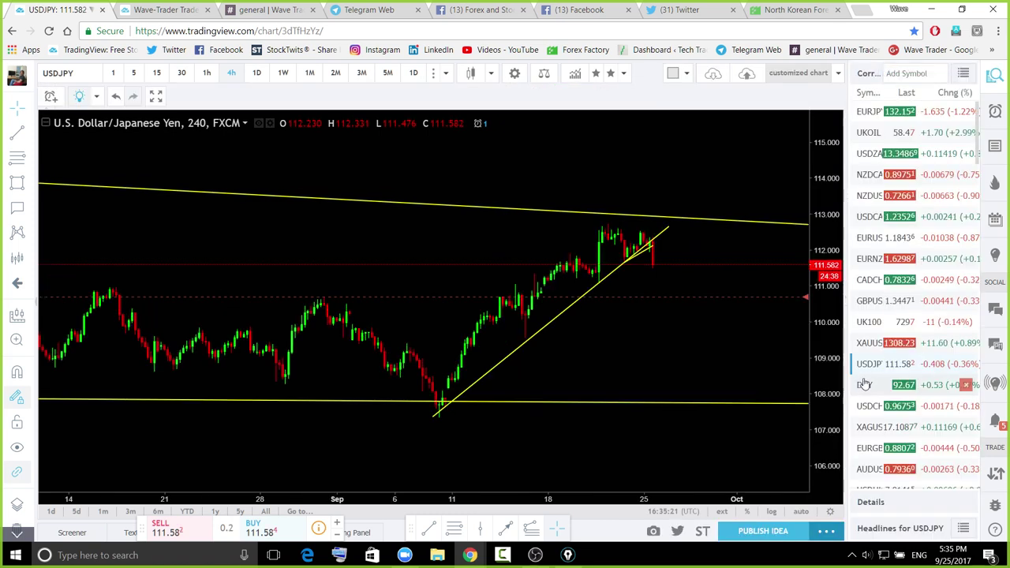
Open DXY, move on to XAGUSD, and frame its descending channel on the daily chart
{"action": "left_click", "coordinate": [864, 386]}
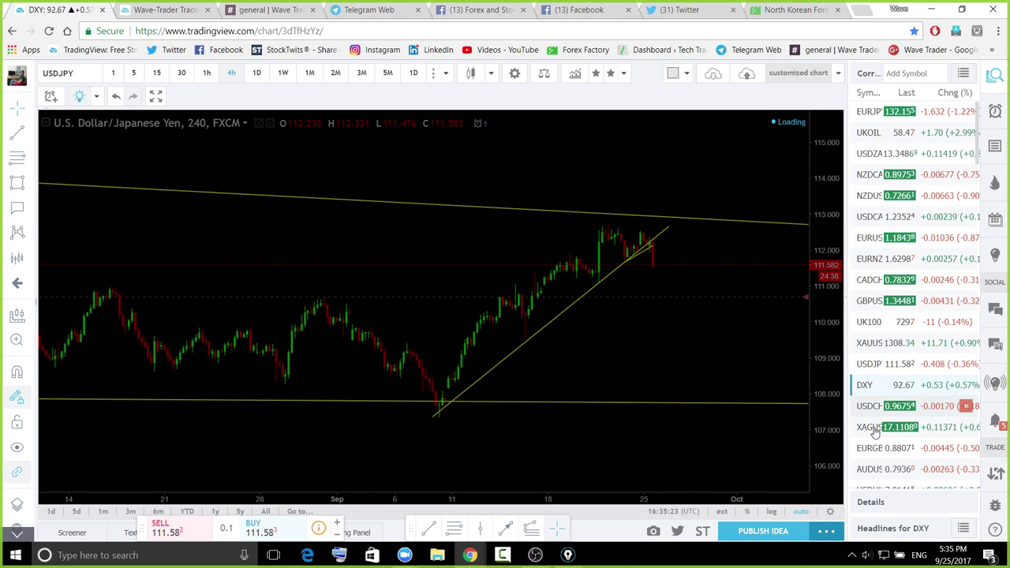
{"action": "left_click", "coordinate": [874, 427]}
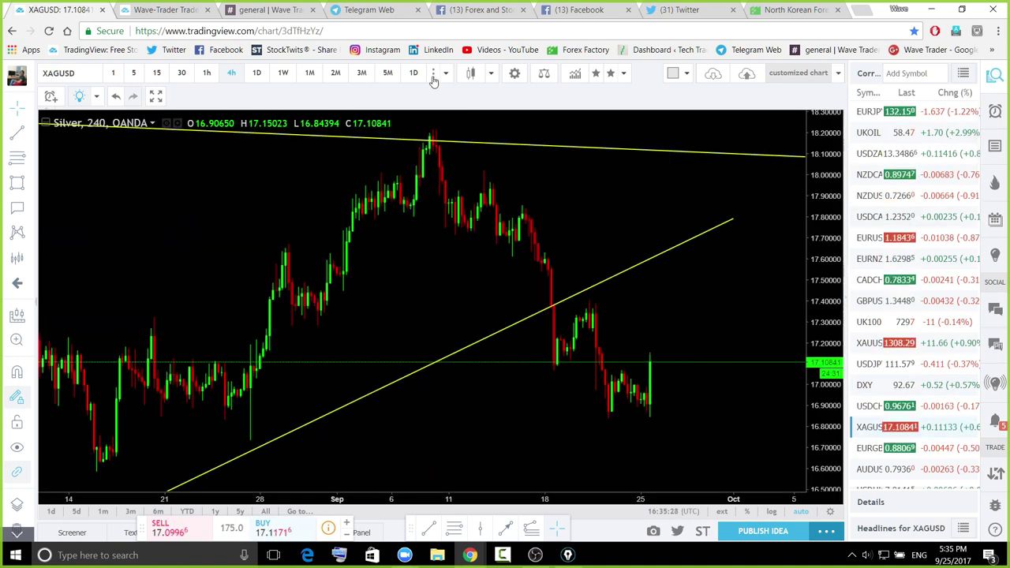
{"action": "left_click", "coordinate": [254, 73]}
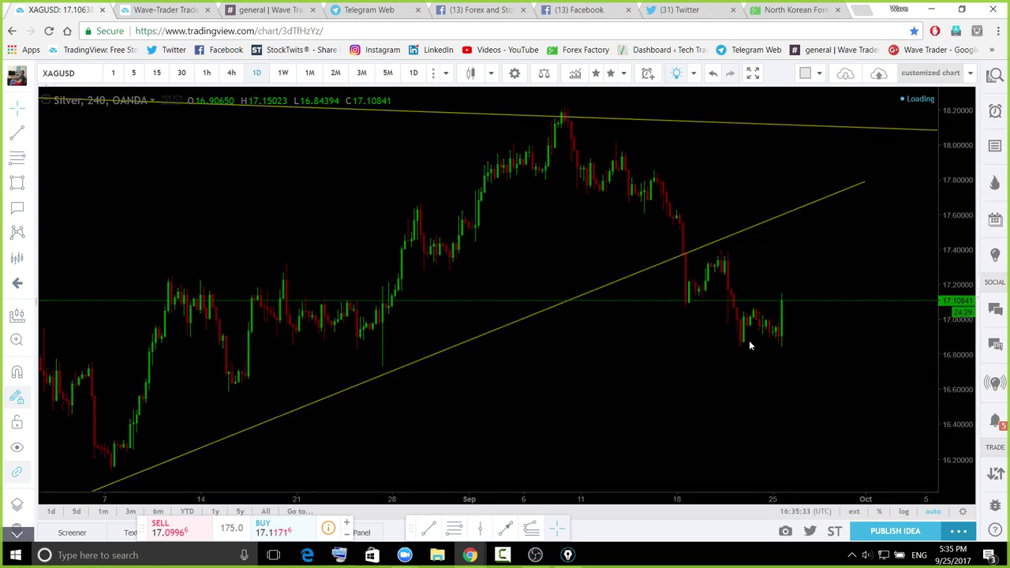
{"action": "left_click_drag", "start_coordinate": [954, 330], "coordinate": [908, 392]}
{"action": "left_click_drag", "start_coordinate": [843, 392], "coordinate": [811, 393]}
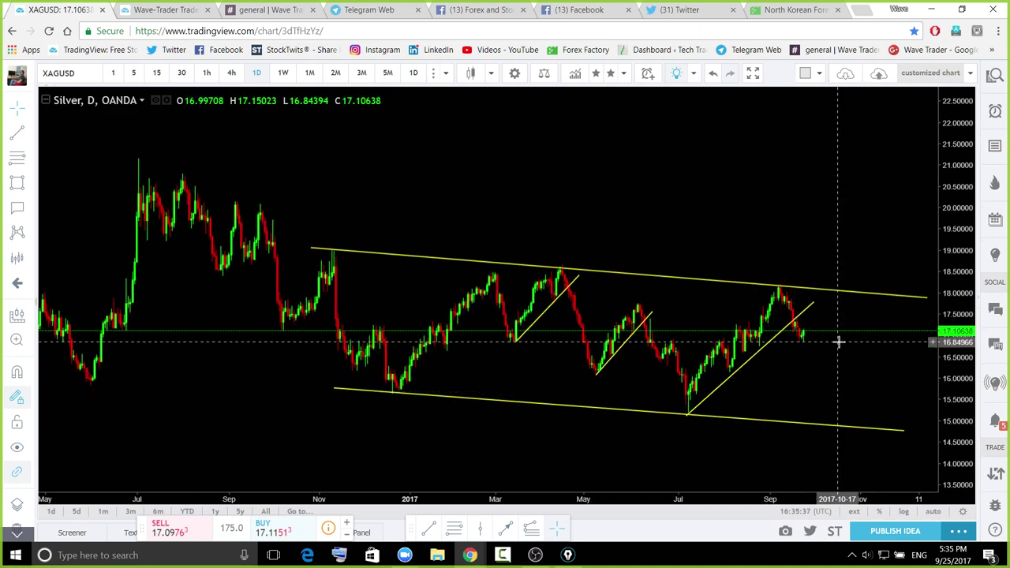
Sketch a drop toward the lower channel line followed by a rally above the channel, mark the July low, and erase the ink
{"action": "key", "text": "ctrl+shift+3"}
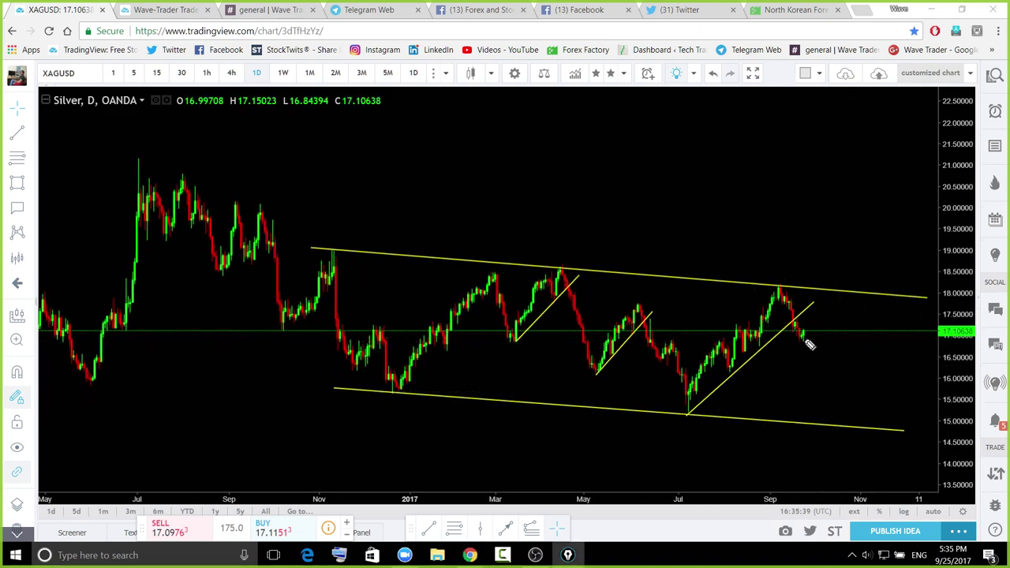
{"action": "left_click_drag", "start_coordinate": [805, 339], "coordinate": [850, 401]}
{"action": "left_click_drag", "start_coordinate": [690, 412], "coordinate": [705, 405]}
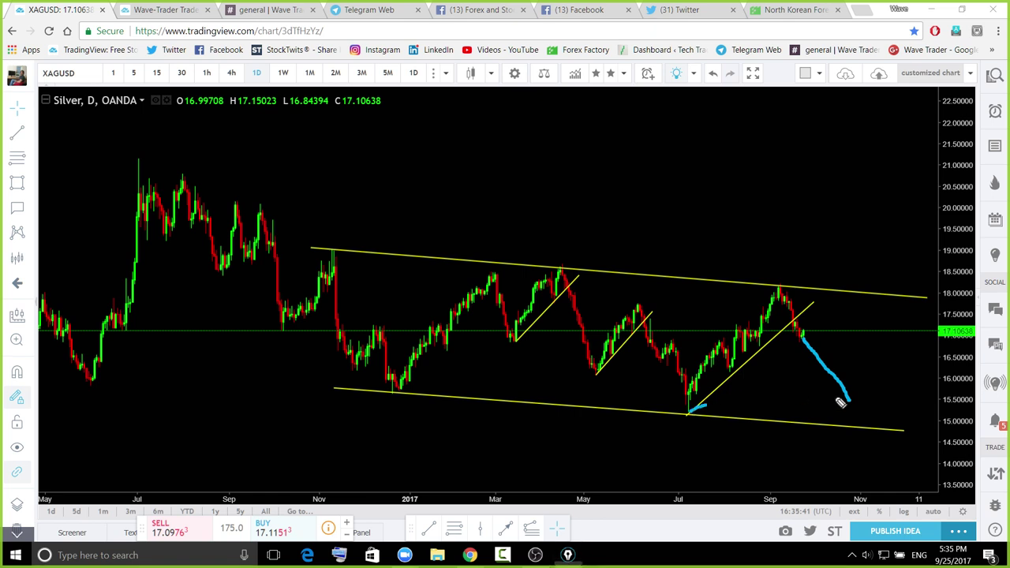
{"action": "mouse_move", "coordinate": [850, 400]}
{"action": "left_mouse_down"}
{"action": "mouse_move", "coordinate": [875, 360]}
{"action": "mouse_move", "coordinate": [968, 85]}
{"action": "left_mouse_up"}
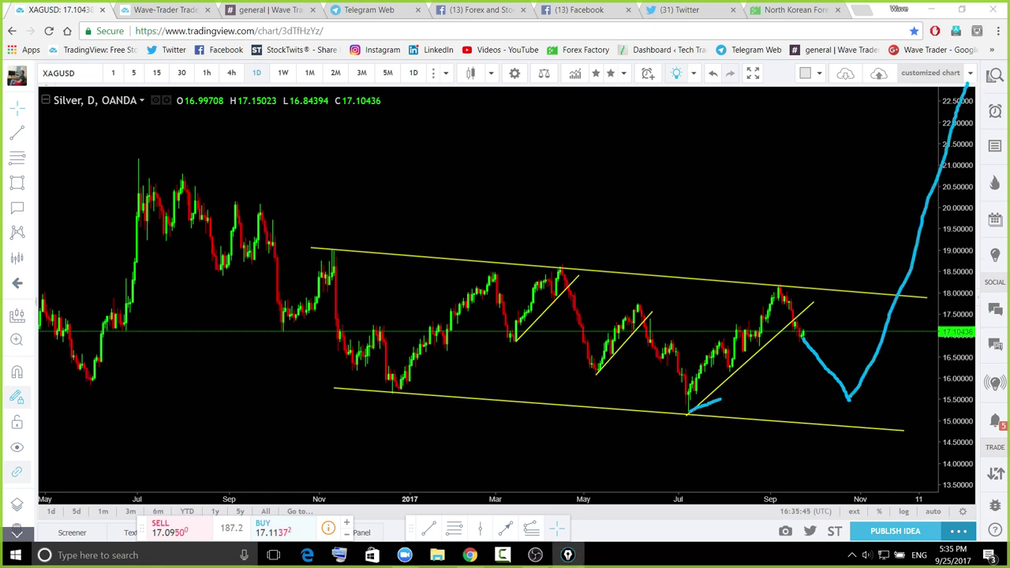
{"action": "key", "text": "ctrl+shift+6"}
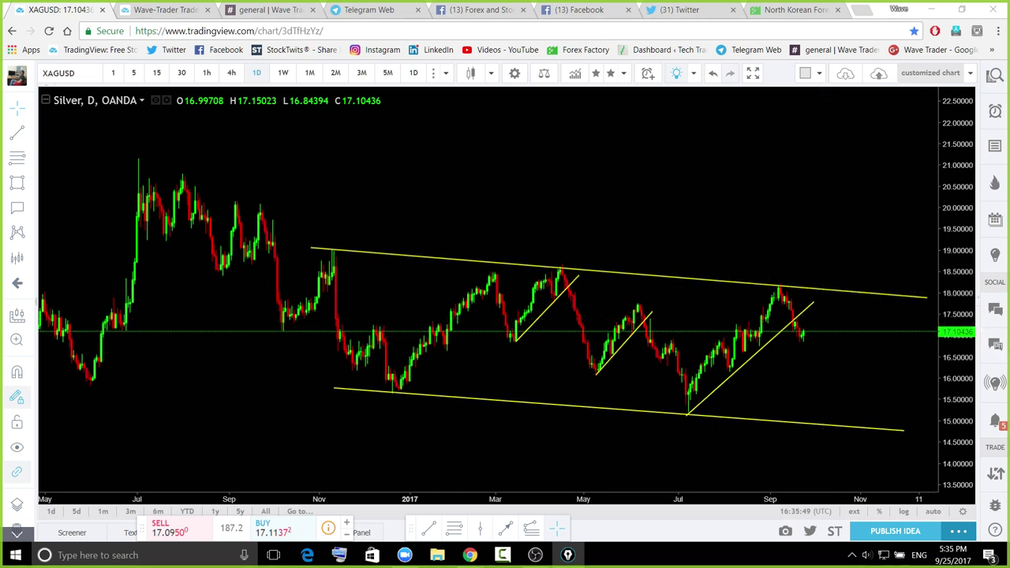
Lower the rising trendline from the July low to meet the latest candles, and sketch rallies above the channel before erasing the ink
{"action": "left_click_drag", "start_coordinate": [802, 337], "coordinate": [823, 275]}
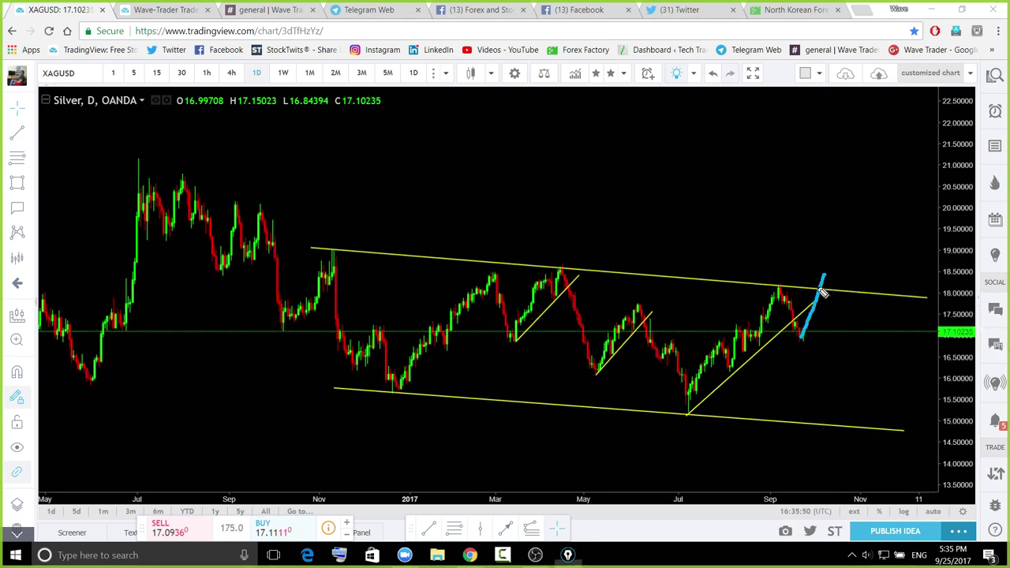
{"action": "key", "text": "ctrl+z"}
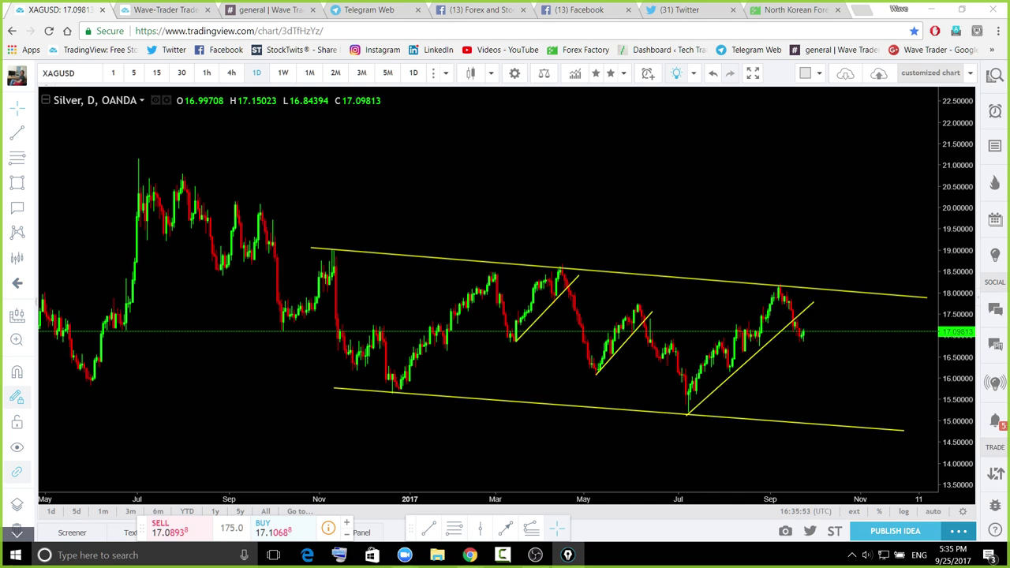
{"action": "left_click_drag", "start_coordinate": [813, 304], "coordinate": [870, 300]}
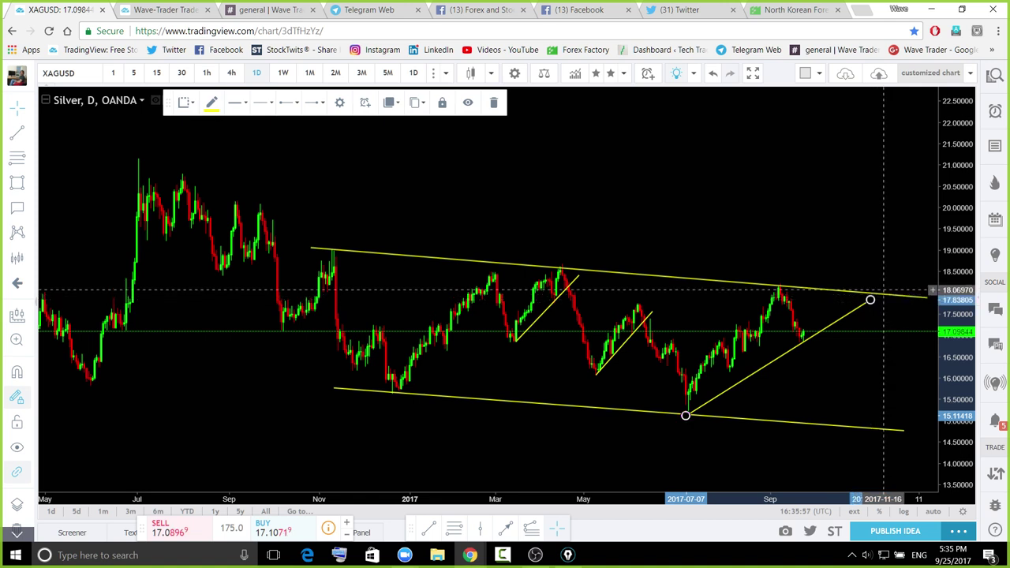
{"action": "key", "text": "ctrl+shift+3"}
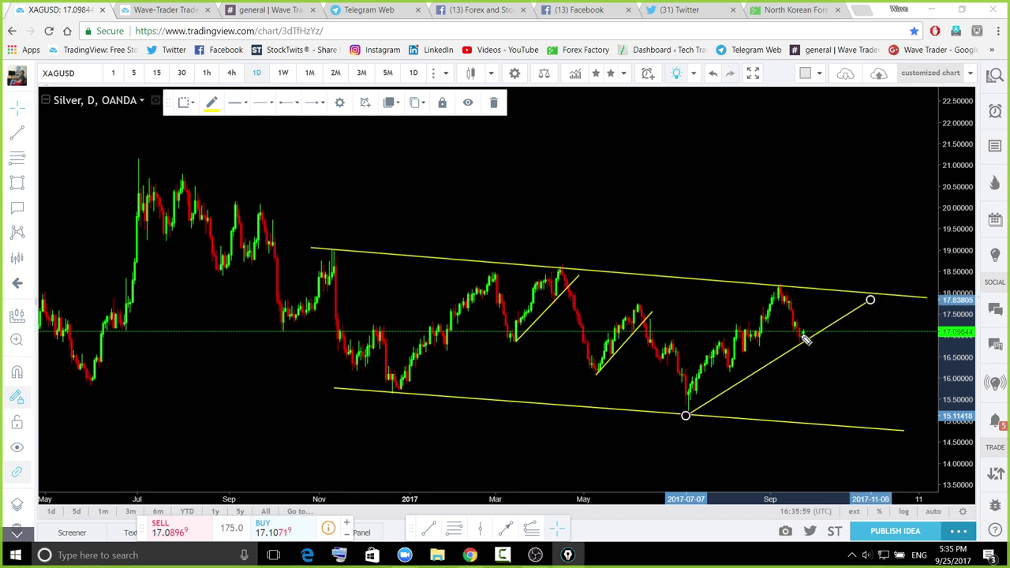
{"action": "left_click_drag", "start_coordinate": [804, 336], "coordinate": [837, 262]}
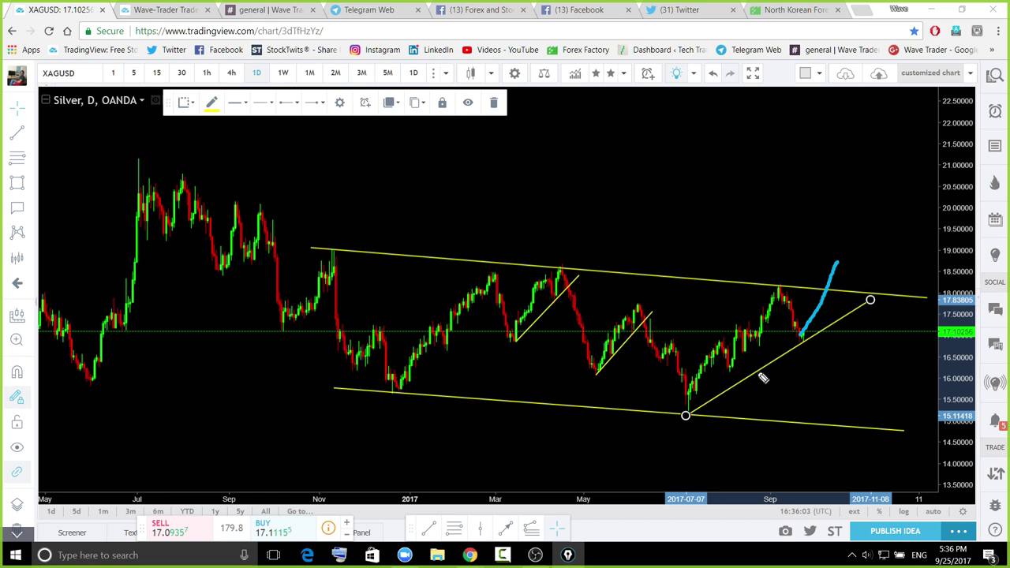
{"action": "key", "text": "ctrl+shift+7"}
Open EURGBP from the watchlist, then open its "EURGBP Watch top for short" idea and play the price action forward
{"action": "left_click", "coordinate": [996, 83]}
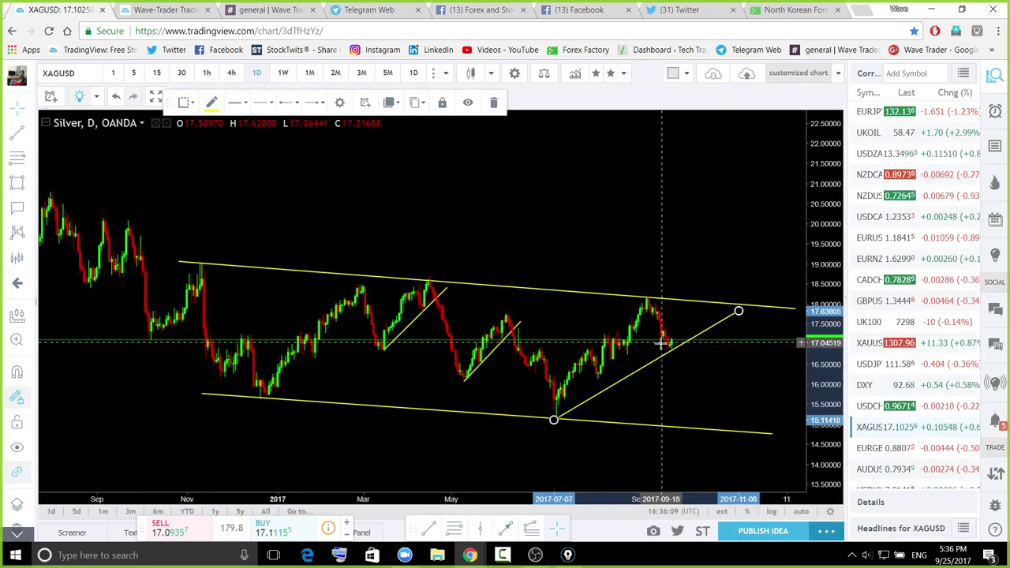
{"action": "left_click", "coordinate": [890, 448]}
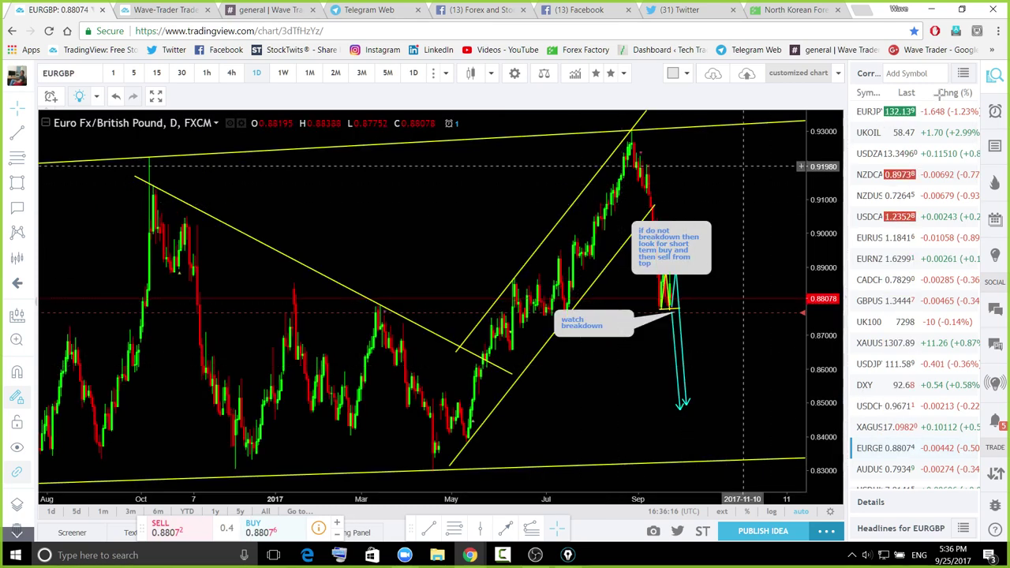
{"action": "left_click", "coordinate": [987, 79]}
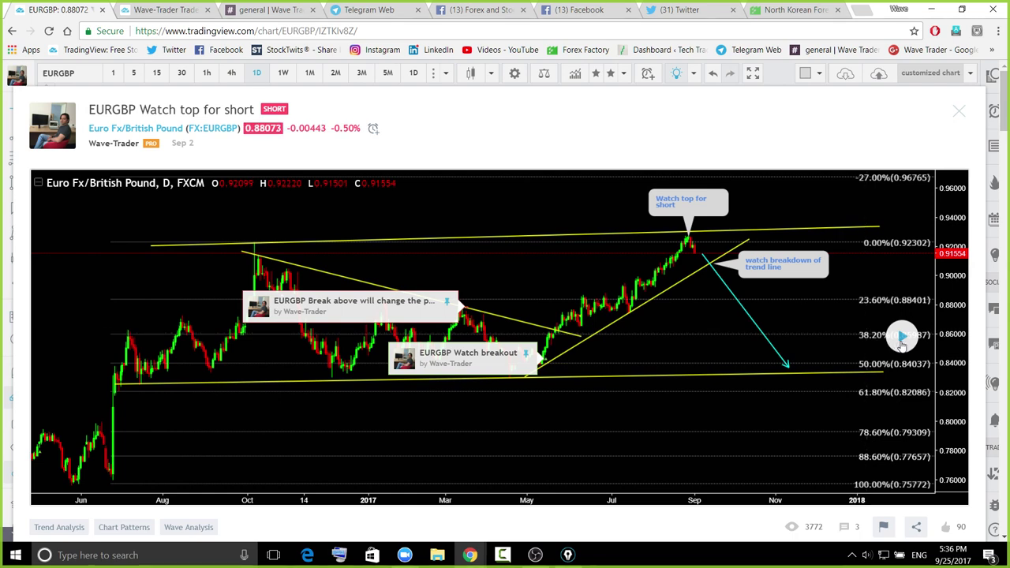
{"action": "left_click", "coordinate": [902, 340]}
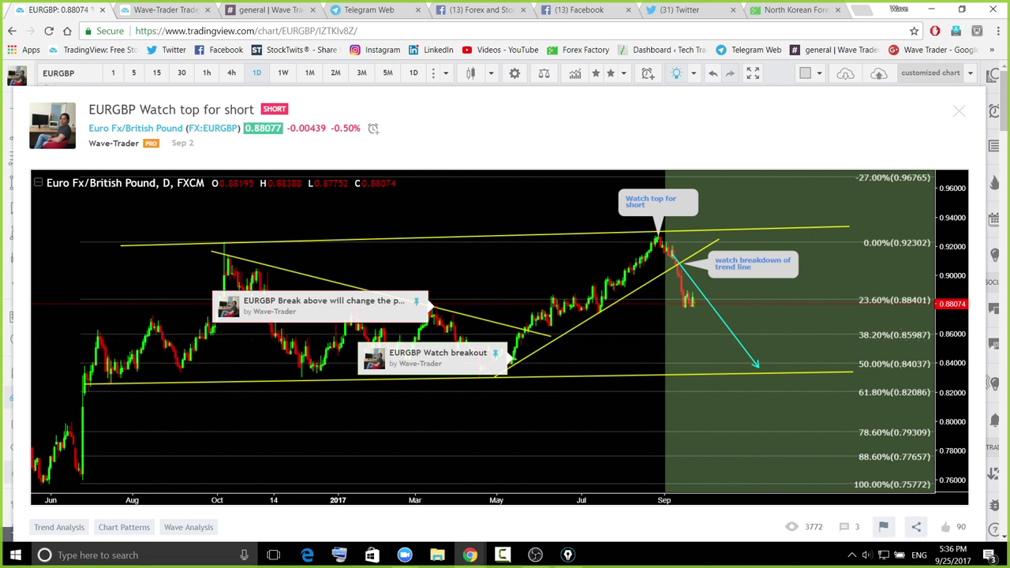
Ink marks above and below the latest EURGBP candles on the idea chart, then erase them
{"action": "key", "text": "ctrl+shift+3"}
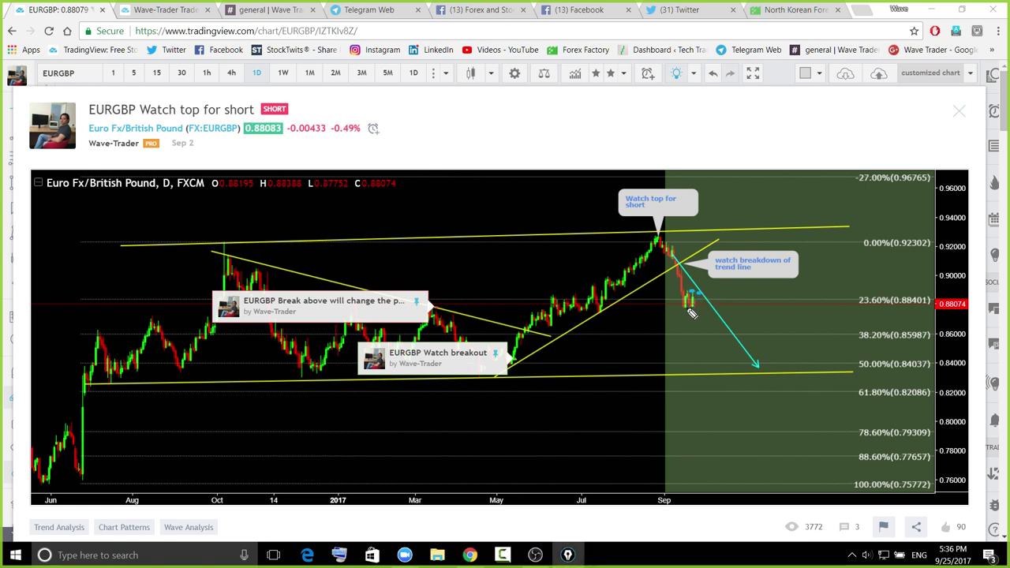
{"action": "mouse_move", "coordinate": [684, 309]}
{"action": "left_mouse_down"}
{"action": "mouse_move", "coordinate": [704, 307]}
{"action": "mouse_move", "coordinate": [702, 316]}
{"action": "left_mouse_up"}
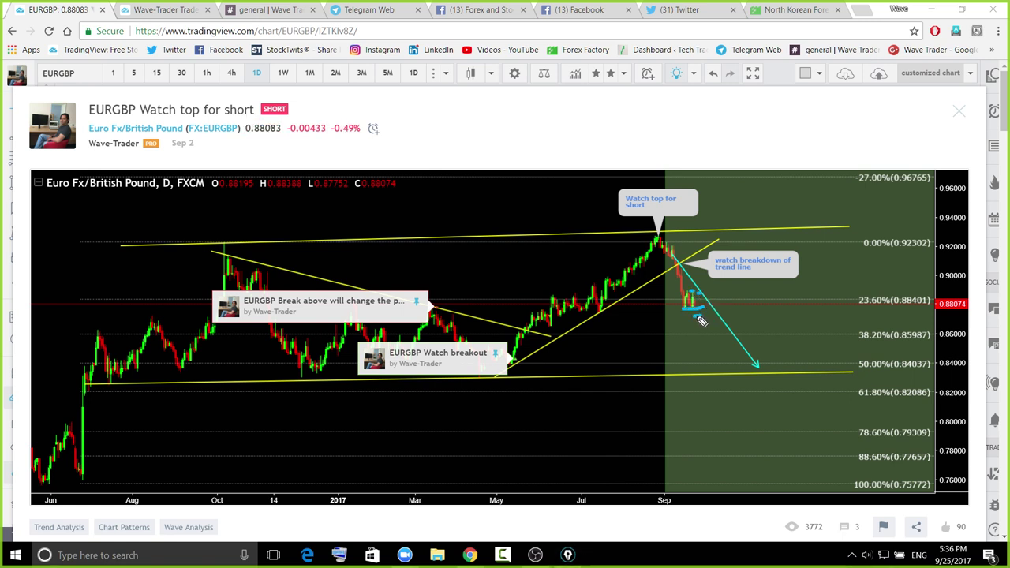
{"action": "key", "text": "Escape"}
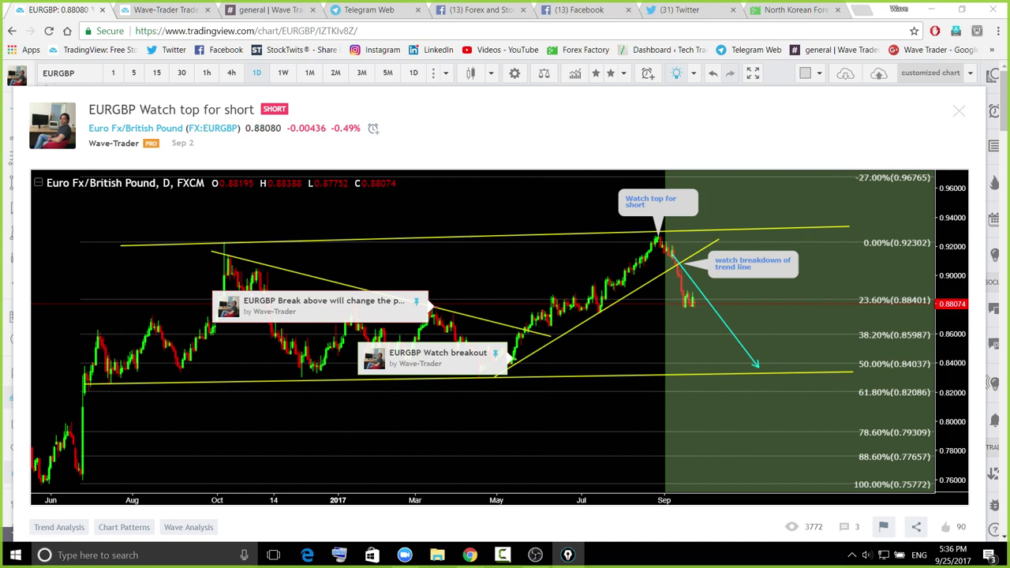
Review the idea's September update charts, tracing the rise to the range top and the following drop in temporary ink
{"action": "scroll", "coordinate": [897, 347], "scroll_direction": "down", "scroll_amount": 10}
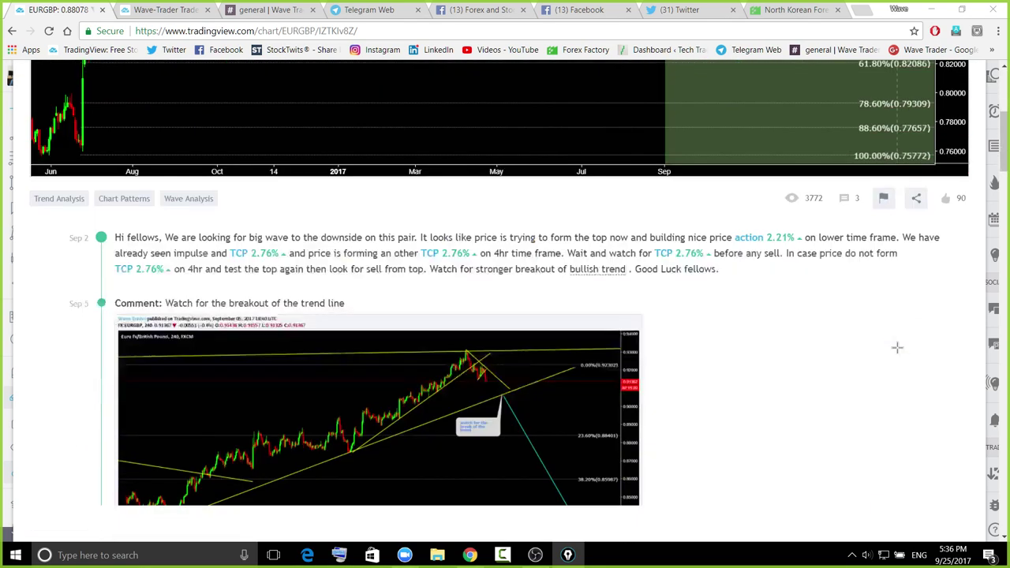
{"action": "scroll", "coordinate": [898, 348], "scroll_direction": "down", "scroll_amount": 6}
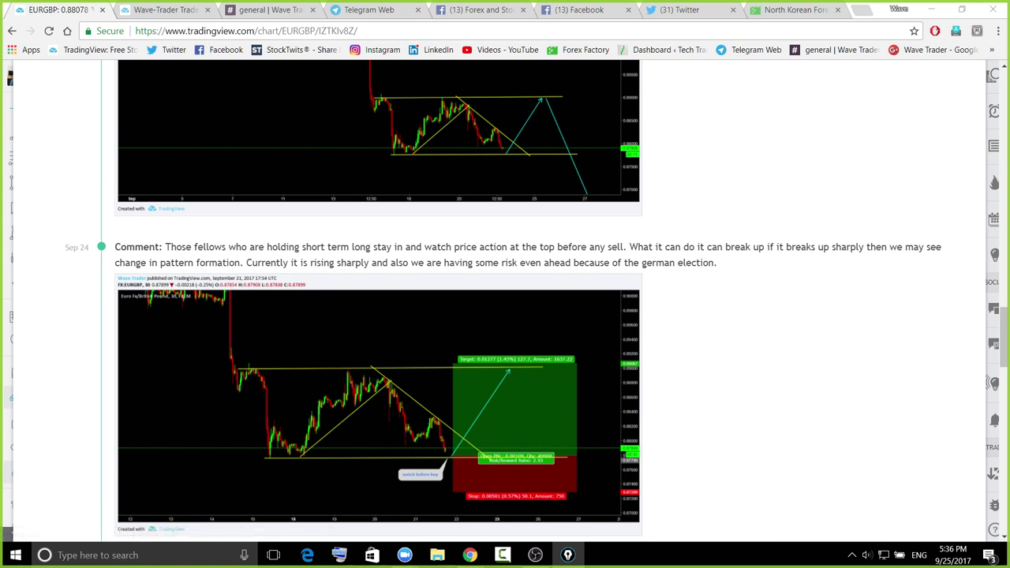
{"action": "left_click_drag", "start_coordinate": [441, 459], "coordinate": [496, 377]}
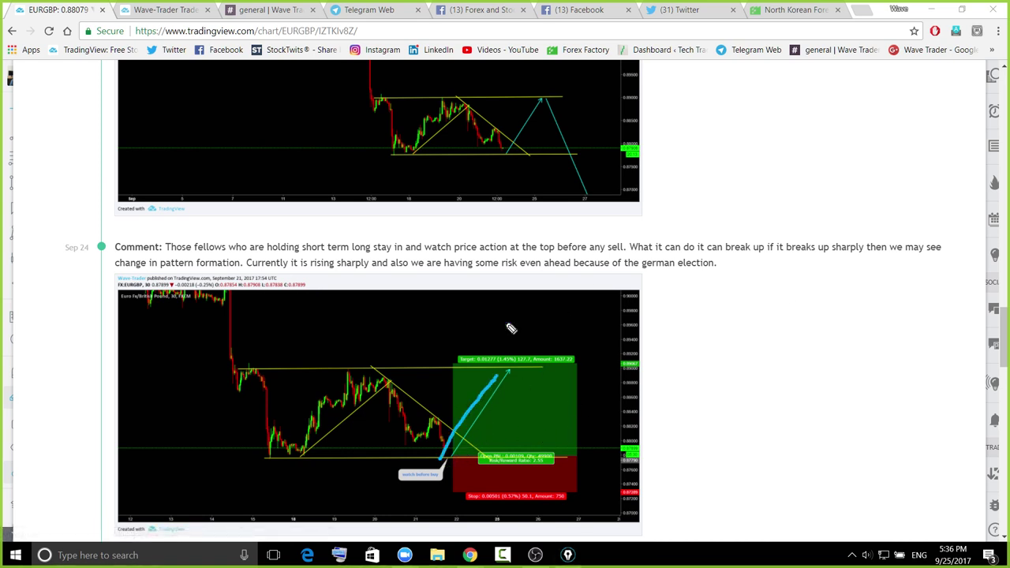
{"action": "mouse_move", "coordinate": [507, 152]}
{"action": "left_mouse_down"}
{"action": "mouse_move", "coordinate": [535, 124]}
{"action": "mouse_move", "coordinate": [541, 98]}
{"action": "mouse_move", "coordinate": [566, 175]}
{"action": "left_mouse_up"}
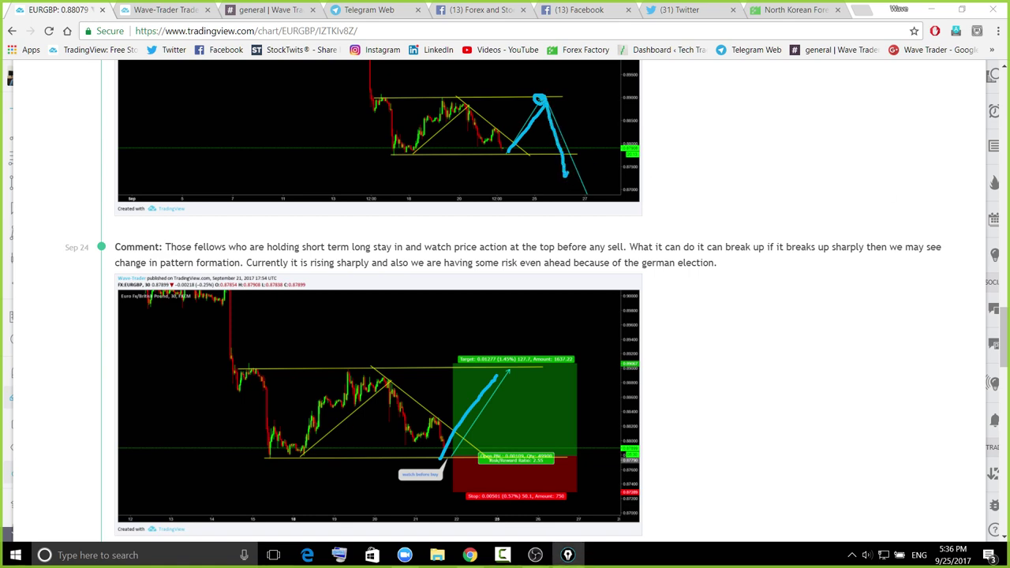
{"action": "key", "text": "ctrl+z"}
{"action": "scroll", "coordinate": [587, 342], "scroll_direction": "down", "scroll_amount": 3}
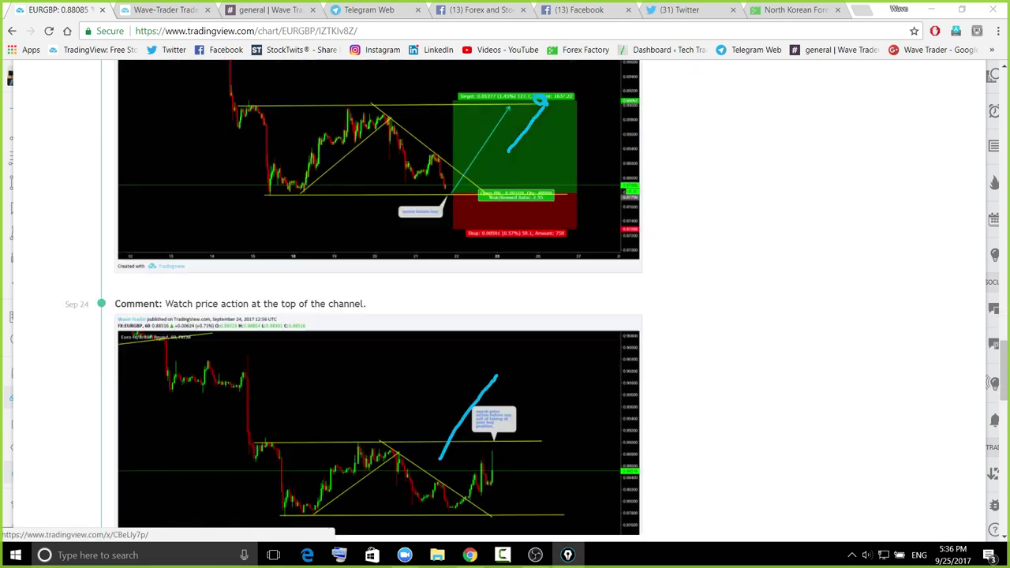
{"action": "scroll", "coordinate": [450, 296], "scroll_direction": "down", "scroll_amount": 5}
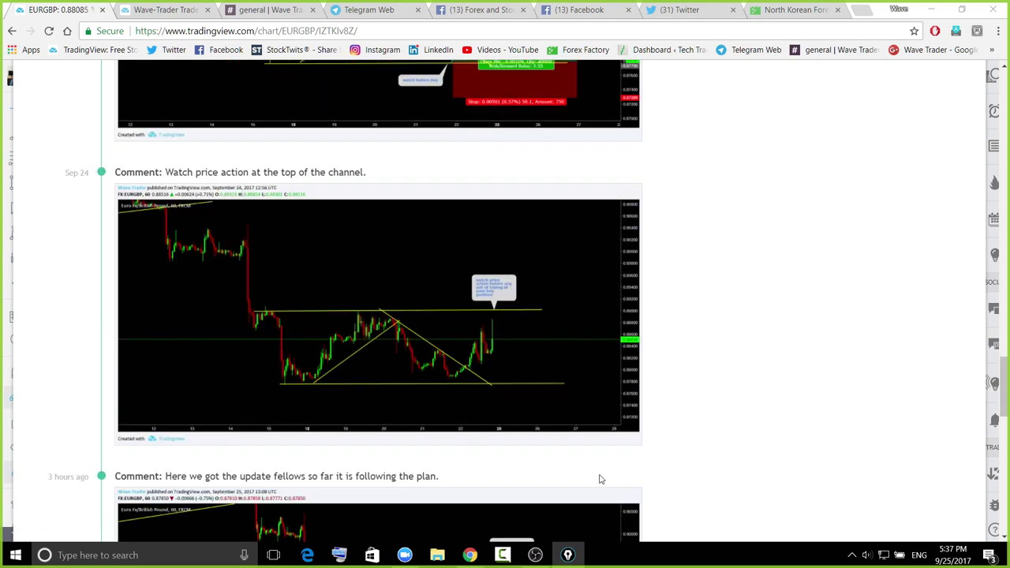
Open the latest update's 60-minute snapshot and sketch a drop below the lower range line with a circled breakdown point and a rebound
{"action": "left_click", "coordinate": [450, 296]}
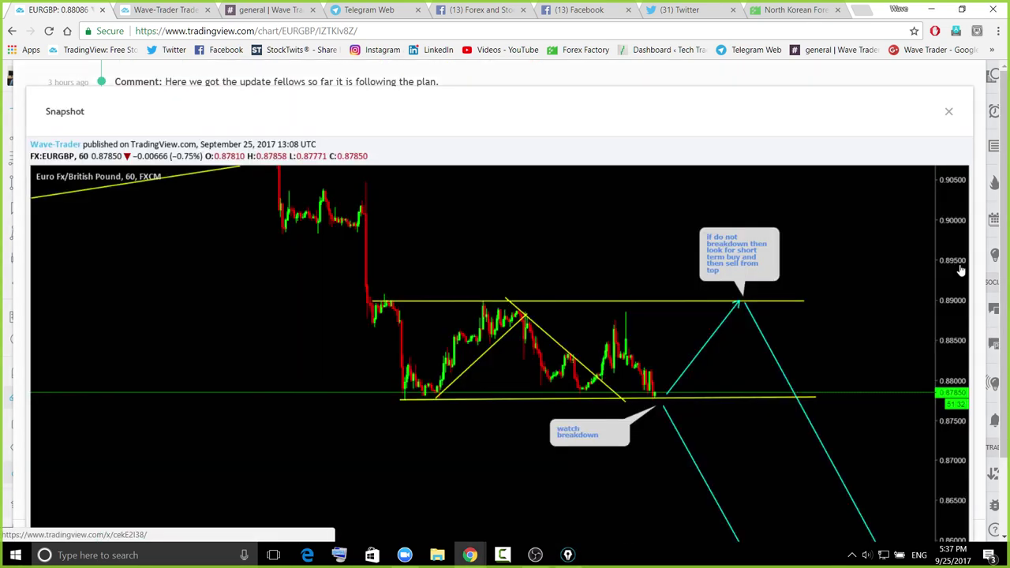
{"action": "key", "text": "ctrl+shift+3"}
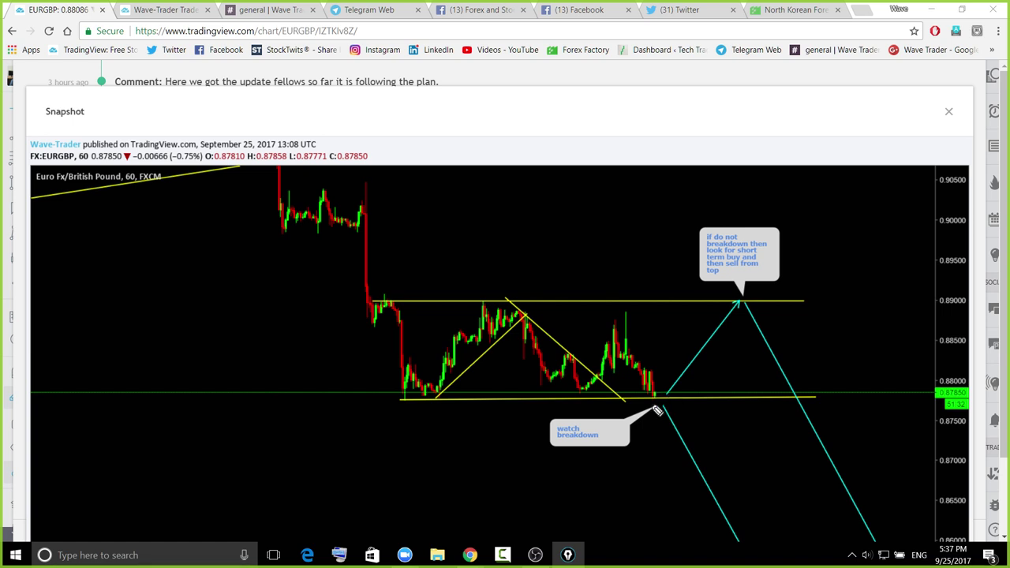
{"action": "left_click_drag", "start_coordinate": [662, 402], "coordinate": [754, 531]}
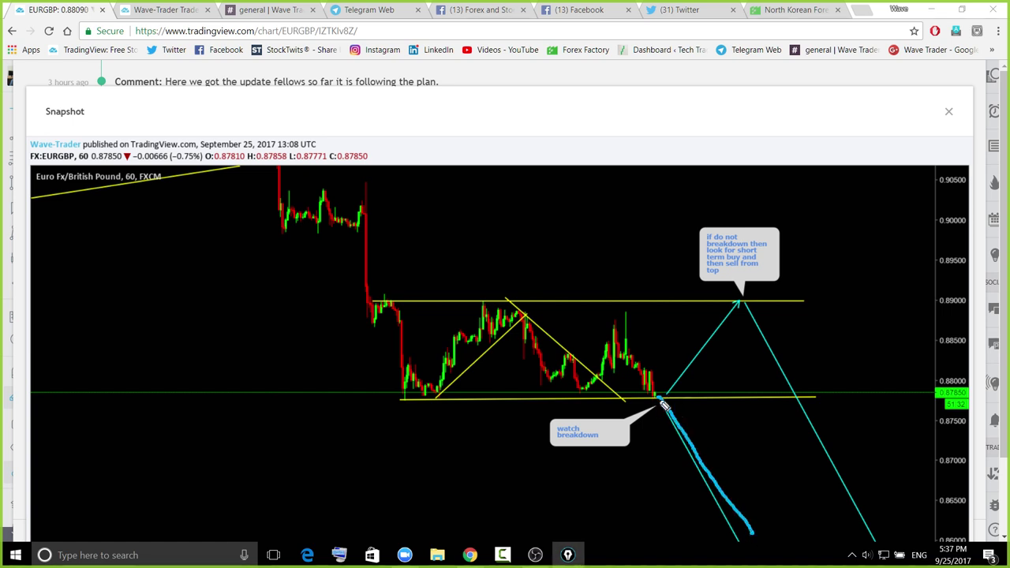
{"action": "mouse_move", "coordinate": [668, 394]}
{"action": "left_mouse_down"}
{"action": "mouse_move", "coordinate": [693, 457]}
{"action": "mouse_move", "coordinate": [668, 426]}
{"action": "mouse_move", "coordinate": [679, 406]}
{"action": "mouse_move", "coordinate": [671, 391]}
{"action": "mouse_move", "coordinate": [671, 451]}
{"action": "mouse_move", "coordinate": [674, 403]}
{"action": "mouse_move", "coordinate": [720, 483]}
{"action": "mouse_move", "coordinate": [752, 396]}
{"action": "left_mouse_up"}
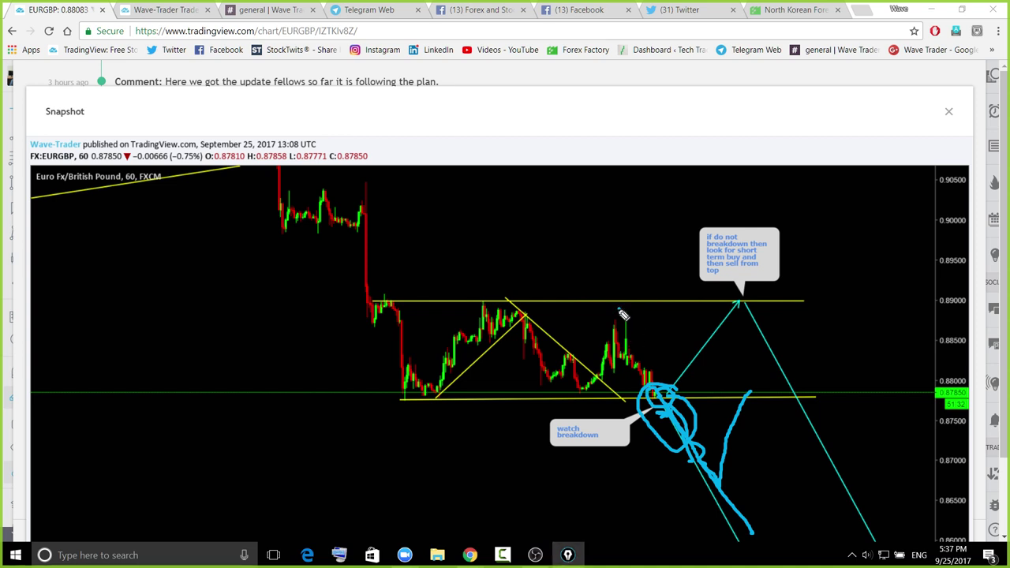
Mark the two recent highs inside the range and underline the earlier consolidation near 0.90000, then erase all ink
{"action": "left_click_drag", "start_coordinate": [622, 315], "coordinate": [629, 309]}
{"action": "left_click_drag", "start_coordinate": [507, 314], "coordinate": [530, 314]}
{"action": "left_click_drag", "start_coordinate": [279, 235], "coordinate": [396, 233]}
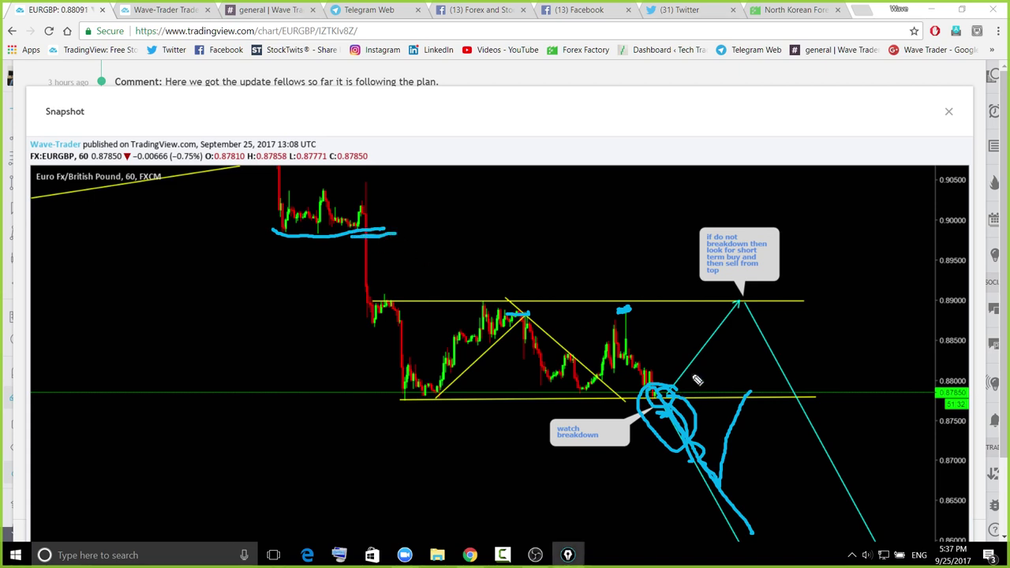
{"action": "key", "text": "ctrl+shift+6"}
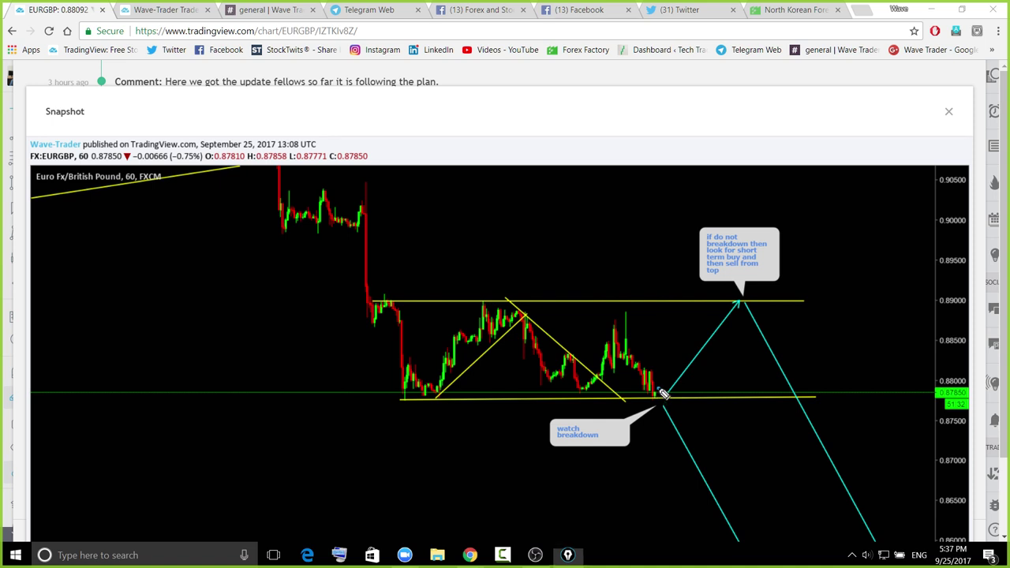
Sketch a breakdown, a pullback to the lower range line and a further drop, circle the range, and erase the ink
{"action": "mouse_move", "coordinate": [660, 388]}
{"action": "left_mouse_down"}
{"action": "mouse_move", "coordinate": [728, 535]}
{"action": "mouse_move", "coordinate": [742, 497]}
{"action": "mouse_move", "coordinate": [783, 464]}
{"action": "mouse_move", "coordinate": [814, 406]}
{"action": "left_mouse_up"}
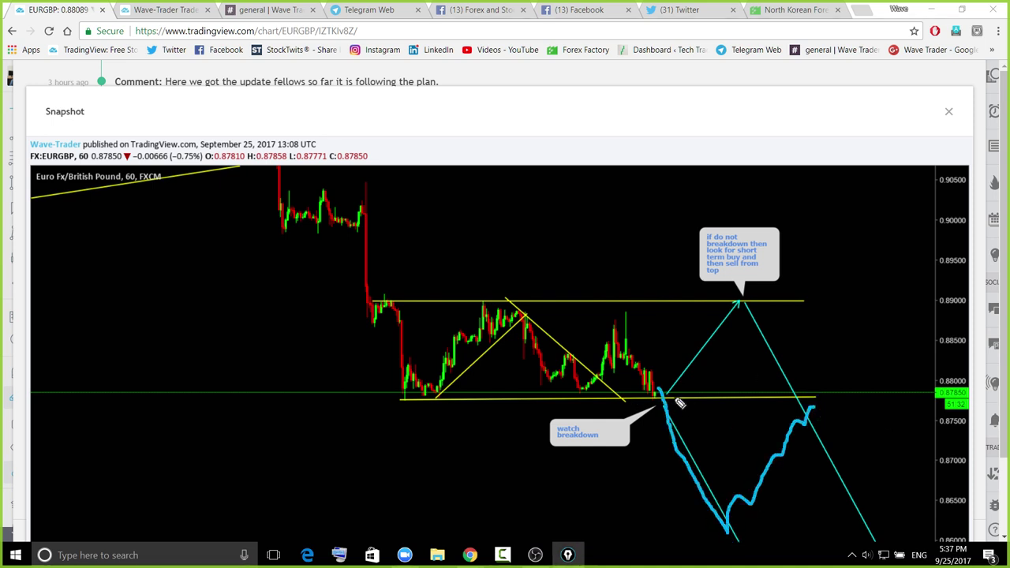
{"action": "mouse_move", "coordinate": [557, 303]}
{"action": "left_mouse_down"}
{"action": "mouse_move", "coordinate": [590, 280]}
{"action": "mouse_move", "coordinate": [629, 404]}
{"action": "mouse_move", "coordinate": [500, 263]}
{"action": "mouse_move", "coordinate": [531, 273]}
{"action": "left_mouse_up"}
{"action": "mouse_move", "coordinate": [673, 412]}
{"action": "left_mouse_down"}
{"action": "mouse_move", "coordinate": [755, 542]}
{"action": "mouse_move", "coordinate": [745, 502]}
{"action": "mouse_move", "coordinate": [812, 402]}
{"action": "mouse_move", "coordinate": [896, 530]}
{"action": "left_mouse_up"}
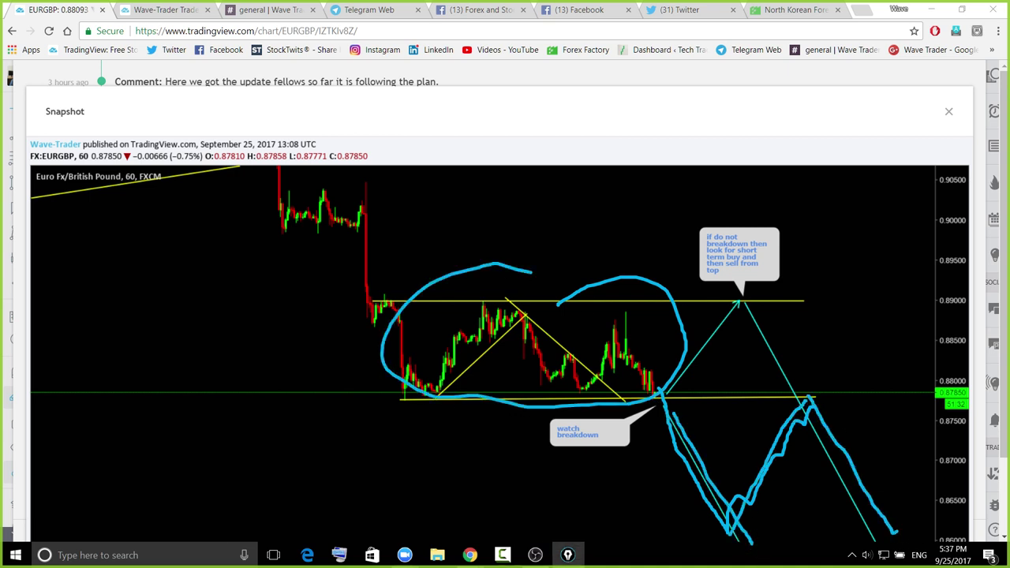
{"action": "key", "text": "ctrl+shift+7"}
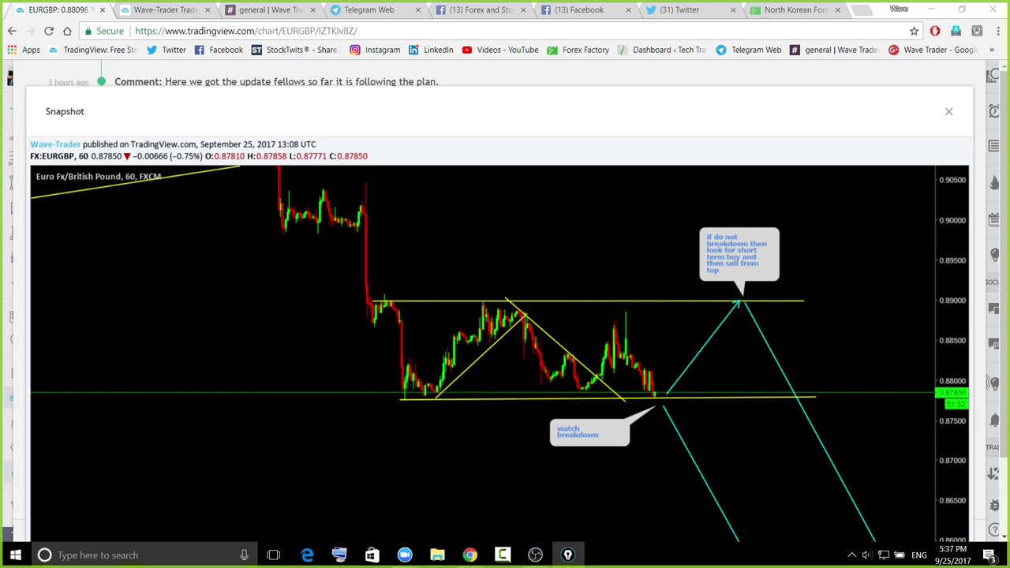
Circle the breakdown point, sketch a steep fall and an alternative dip that rebounds into the range, and erase the ink
{"action": "mouse_move", "coordinate": [654, 395]}
{"action": "left_mouse_down"}
{"action": "mouse_move", "coordinate": [677, 427]}
{"action": "mouse_move", "coordinate": [667, 395]}
{"action": "mouse_move", "coordinate": [664, 409]}
{"action": "left_mouse_up"}
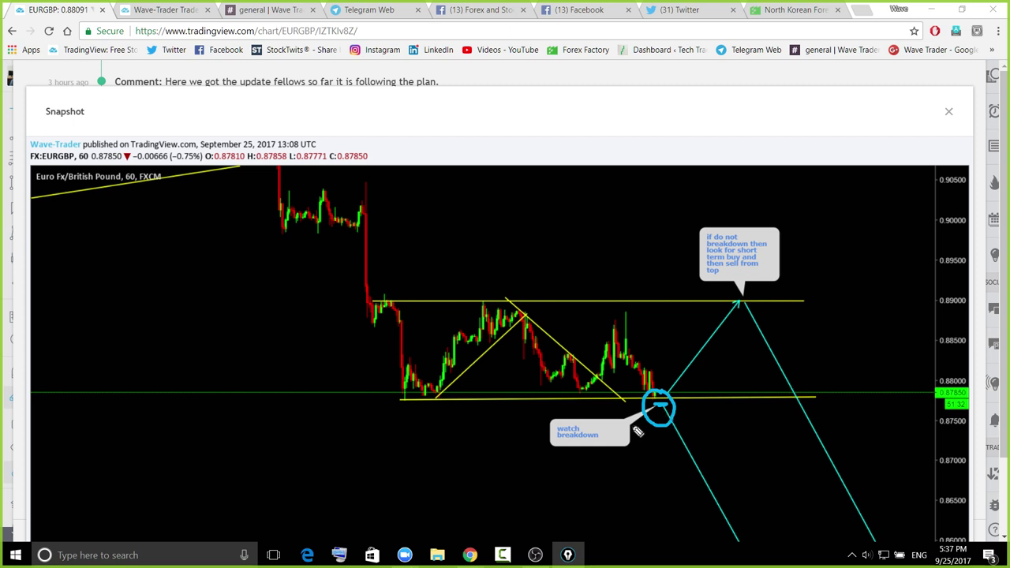
{"action": "left_click_drag", "start_coordinate": [660, 395], "coordinate": [669, 541]}
{"action": "mouse_move", "coordinate": [352, 242]}
{"action": "left_mouse_down"}
{"action": "mouse_move", "coordinate": [369, 241]}
{"action": "mouse_move", "coordinate": [382, 259]}
{"action": "left_mouse_up"}
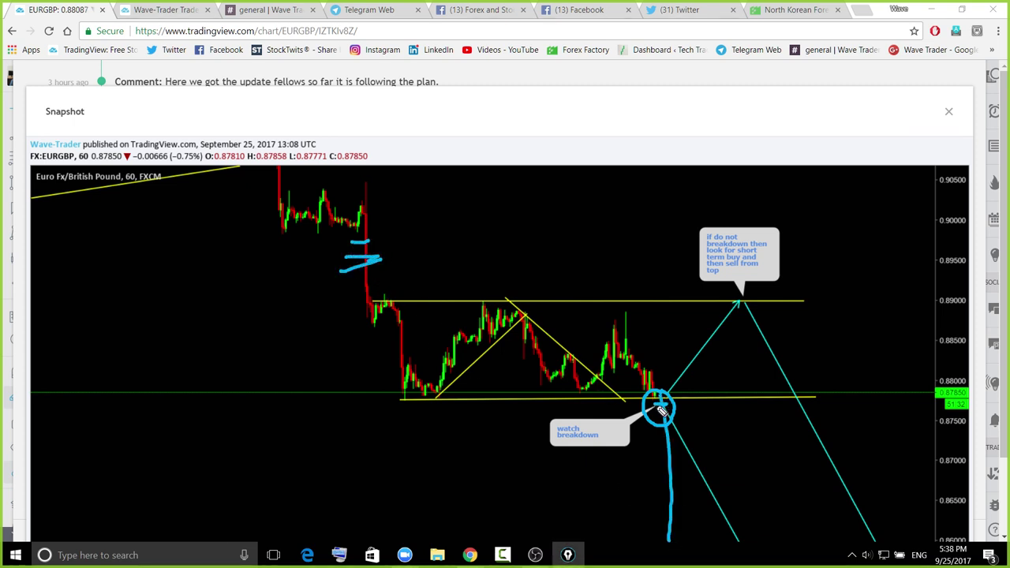
{"action": "mouse_move", "coordinate": [676, 410]}
{"action": "left_mouse_down"}
{"action": "mouse_move", "coordinate": [716, 467]}
{"action": "mouse_move", "coordinate": [782, 332]}
{"action": "left_mouse_up"}
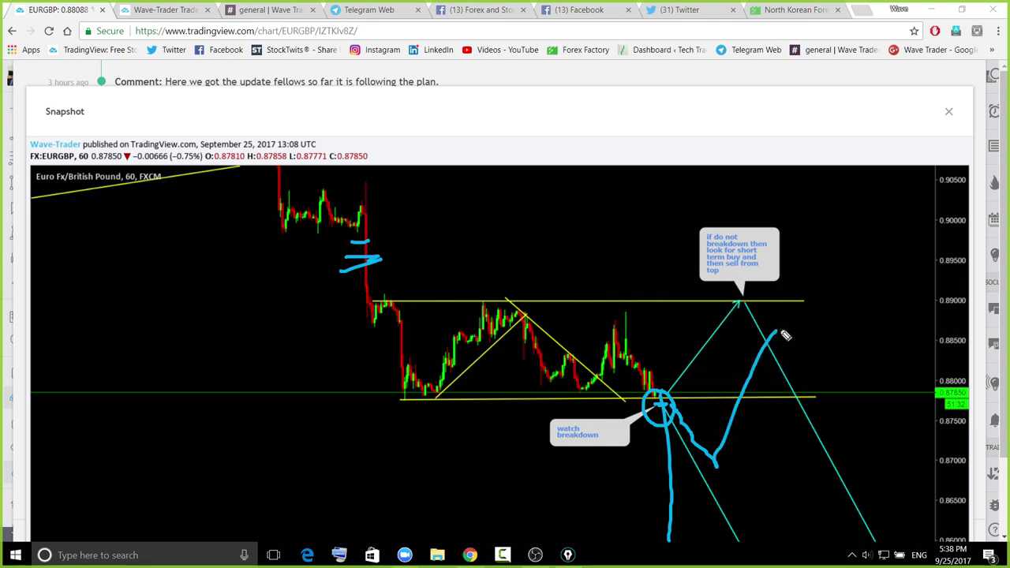
{"action": "mouse_move", "coordinate": [667, 404]}
{"action": "left_mouse_down"}
{"action": "mouse_move", "coordinate": [689, 456]}
{"action": "mouse_move", "coordinate": [667, 419]}
{"action": "left_mouse_up"}
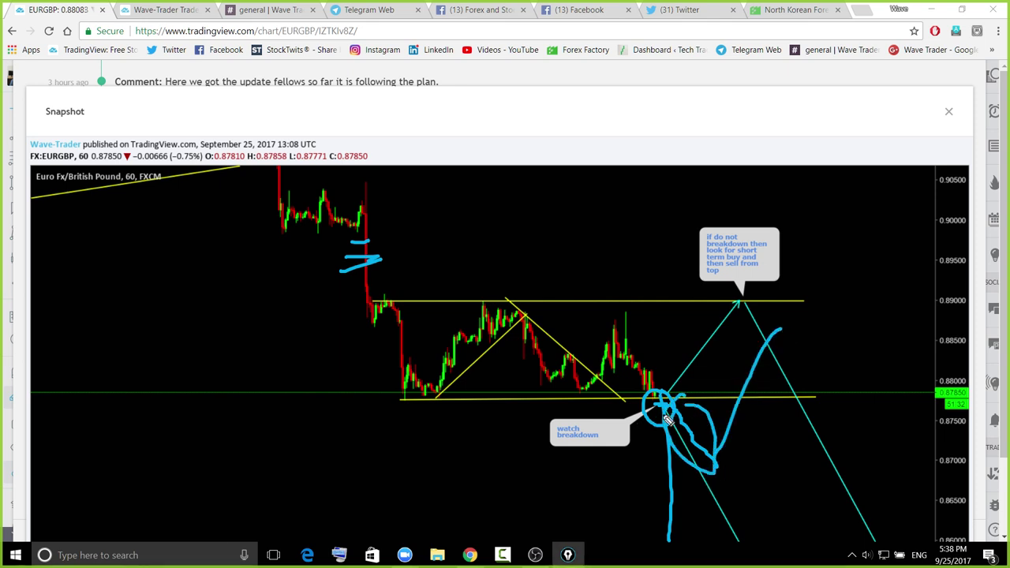
{"action": "key", "text": "ctrl+shift+7"}
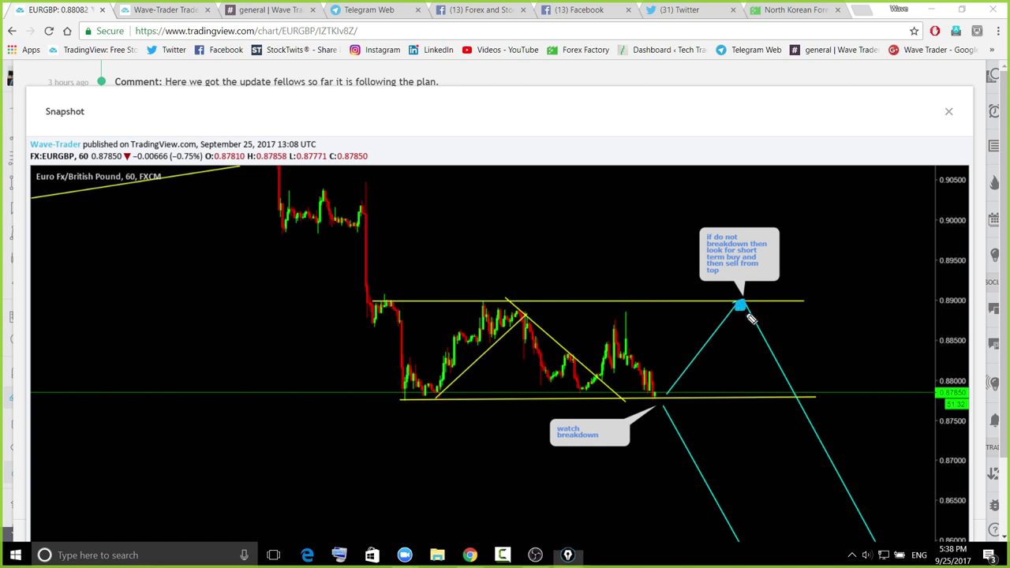
Sketch the sell-off from the upper range line, circle the short-term rise leading to it, and mark the bounce near the range low
{"action": "left_click_drag", "start_coordinate": [748, 316], "coordinate": [856, 485]}
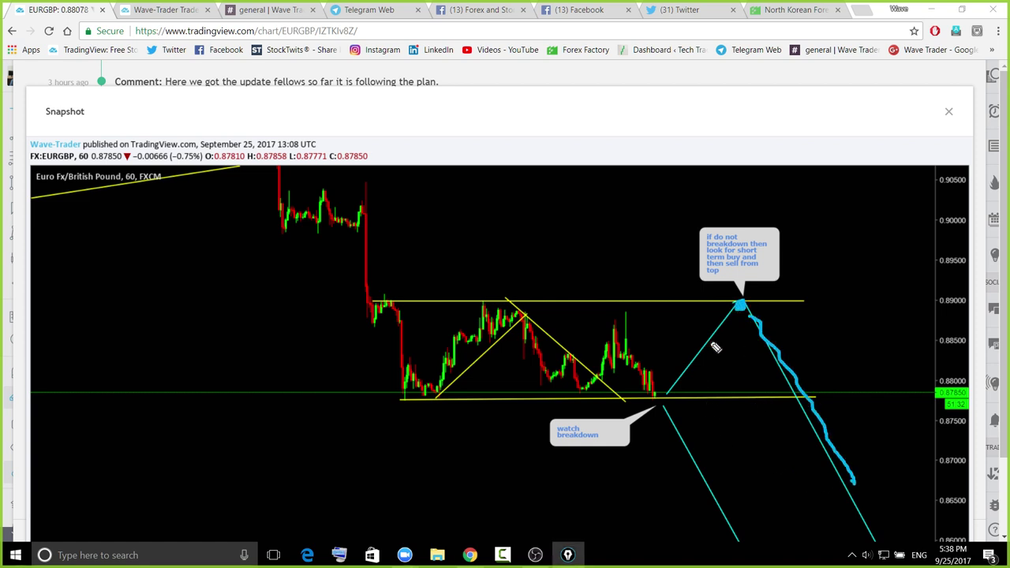
{"action": "mouse_move", "coordinate": [731, 297]}
{"action": "left_mouse_down"}
{"action": "mouse_move", "coordinate": [742, 309]}
{"action": "mouse_move", "coordinate": [684, 401]}
{"action": "mouse_move", "coordinate": [638, 359]}
{"action": "mouse_move", "coordinate": [735, 300]}
{"action": "left_mouse_up"}
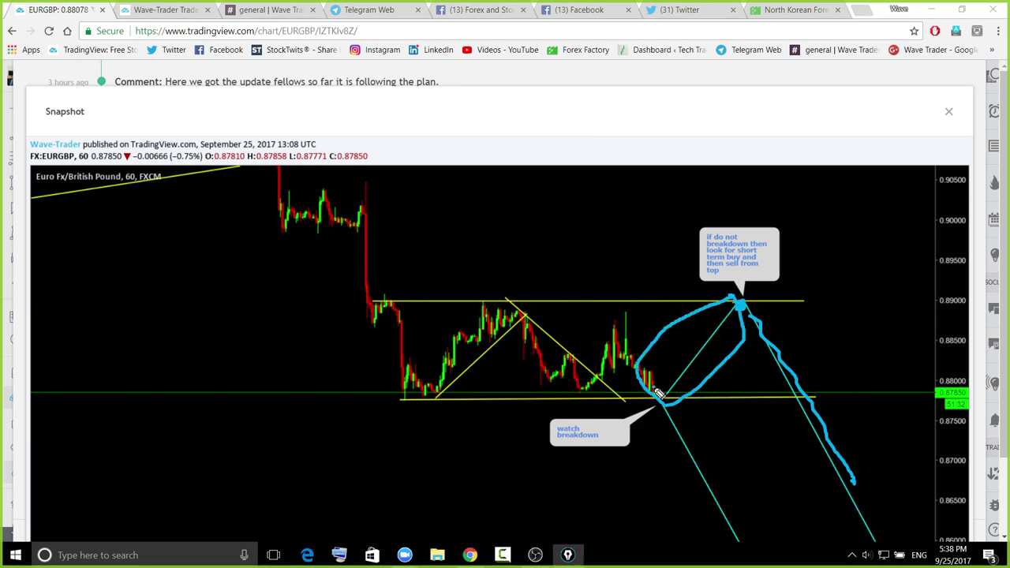
{"action": "mouse_move", "coordinate": [655, 389]}
{"action": "left_mouse_down"}
{"action": "mouse_move", "coordinate": [677, 361]}
{"action": "mouse_move", "coordinate": [681, 373]}
{"action": "left_mouse_up"}
{"action": "left_click_drag", "start_coordinate": [665, 382], "coordinate": [680, 380]}
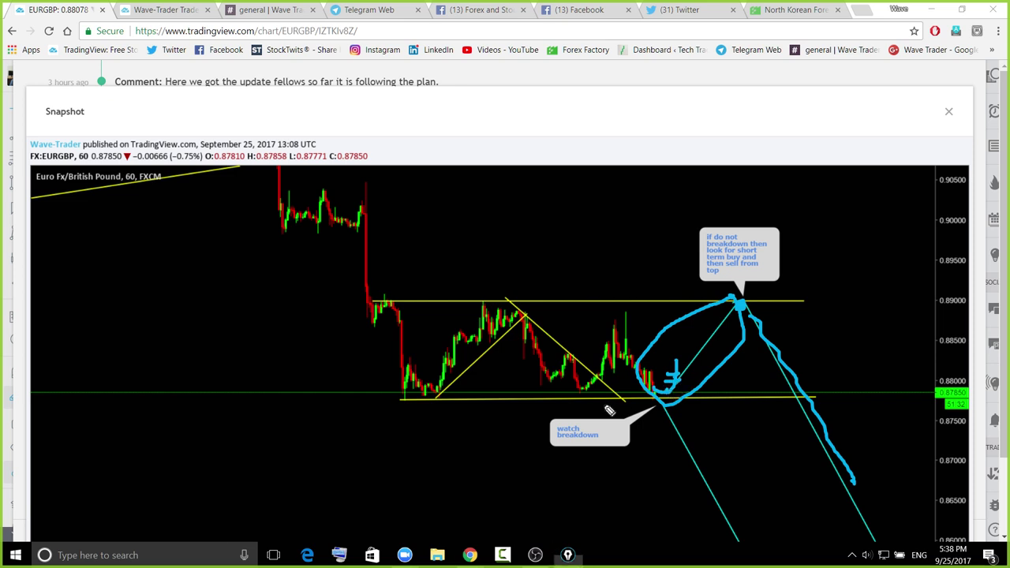
Mark the earlier bounce near the range low, link it to the current one, and erase all ink
{"action": "left_click_drag", "start_coordinate": [582, 388], "coordinate": [676, 368]}
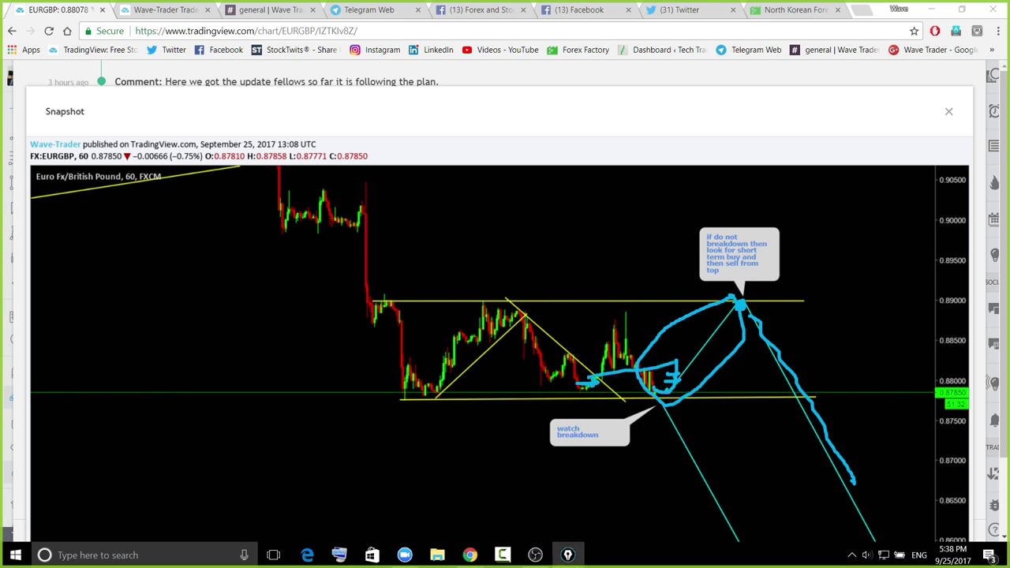
{"action": "key", "text": "ctrl+shift+7"}
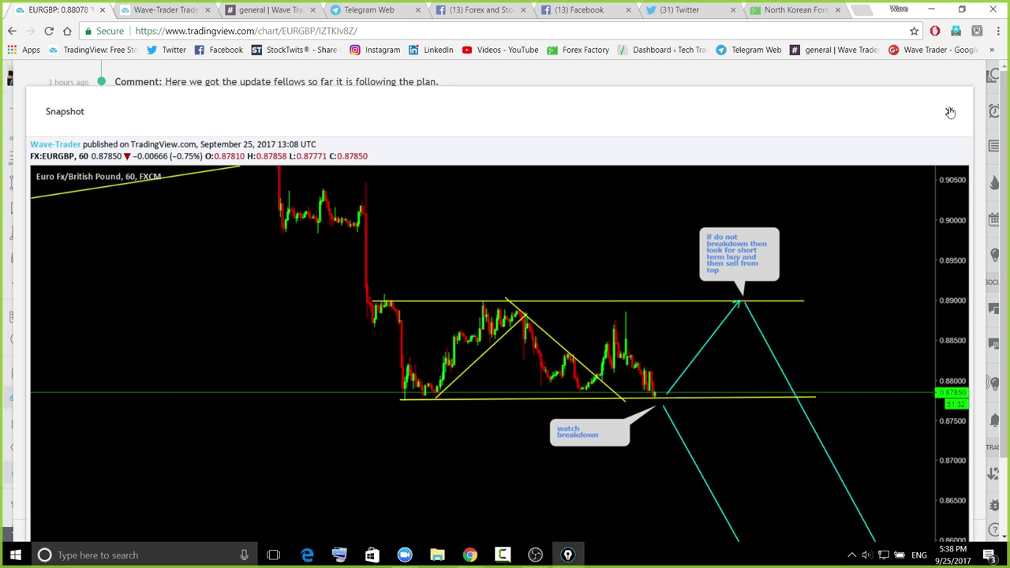
Close the snapshot and the published EURGBP idea to return to the live chart
{"action": "left_click", "coordinate": [950, 113]}
{"action": "scroll", "coordinate": [787, 246], "scroll_direction": "down", "scroll_amount": 10}
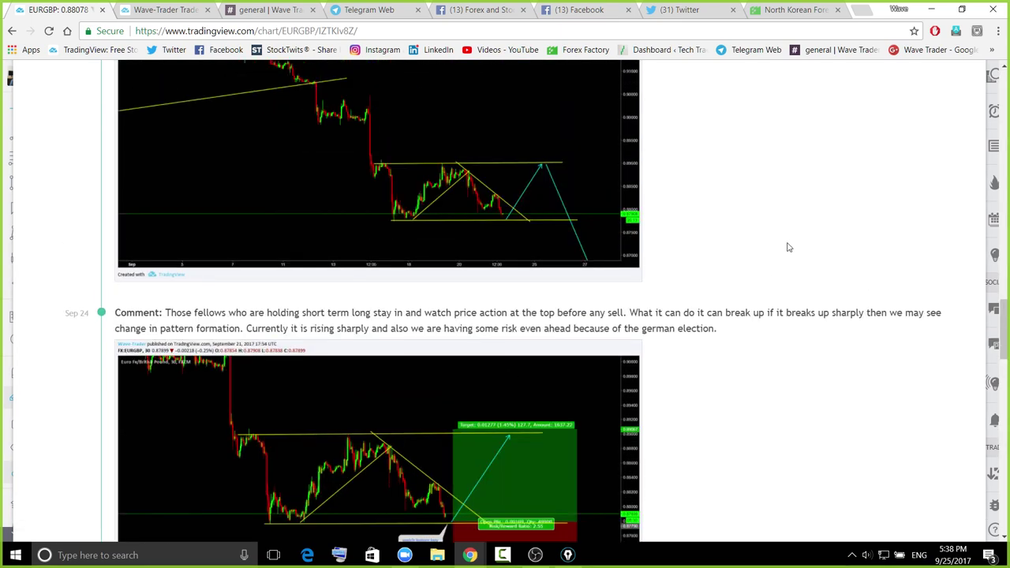
{"action": "scroll", "coordinate": [787, 247], "scroll_direction": "up", "scroll_amount": 15}
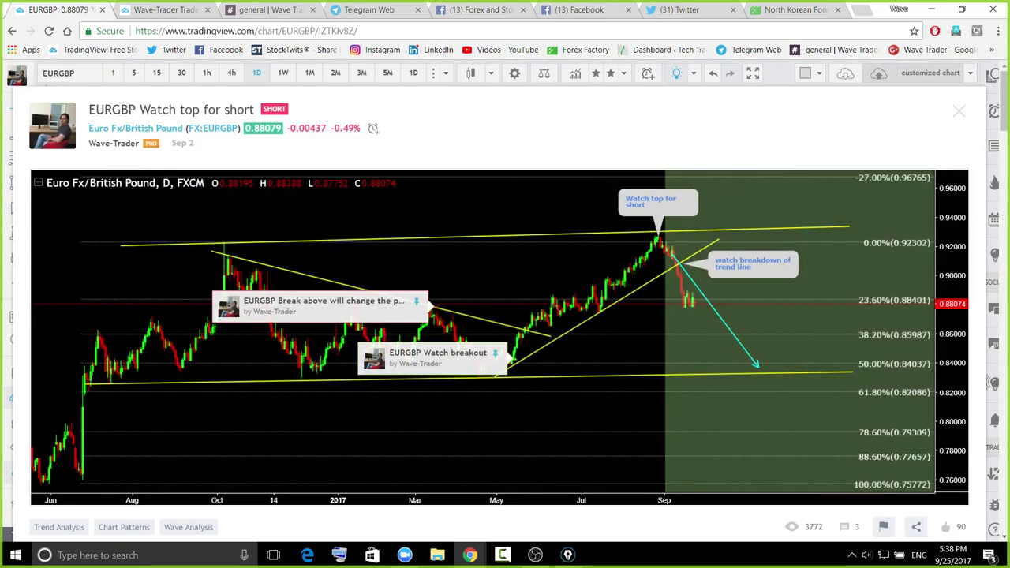
{"action": "left_click", "coordinate": [961, 113]}
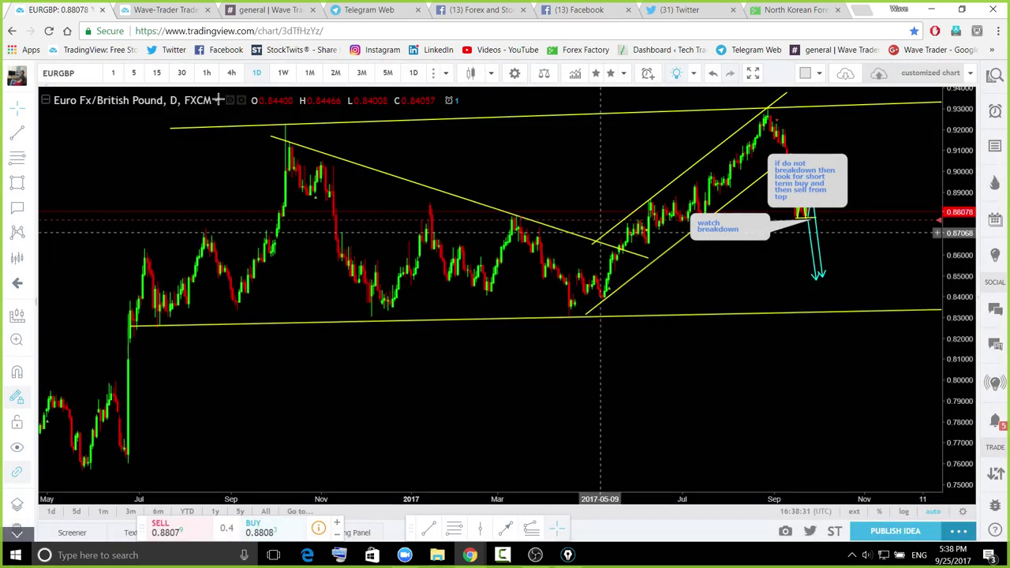
Show EURGBP on the 4-hour timeframe and mark the breakdown point at the lower range line
{"action": "left_click", "coordinate": [231, 73]}
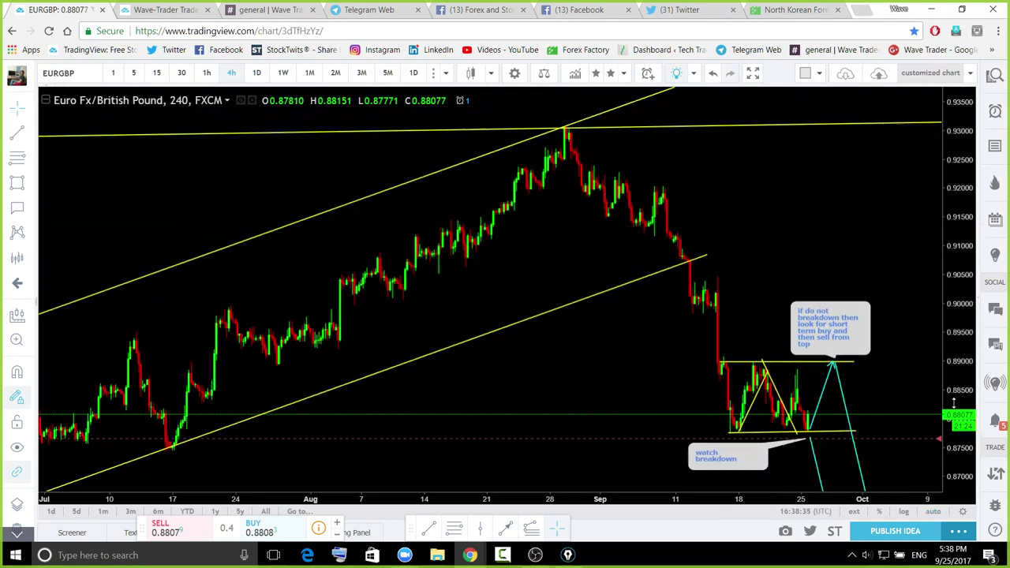
{"action": "left_click_drag", "start_coordinate": [870, 387], "coordinate": [814, 349]}
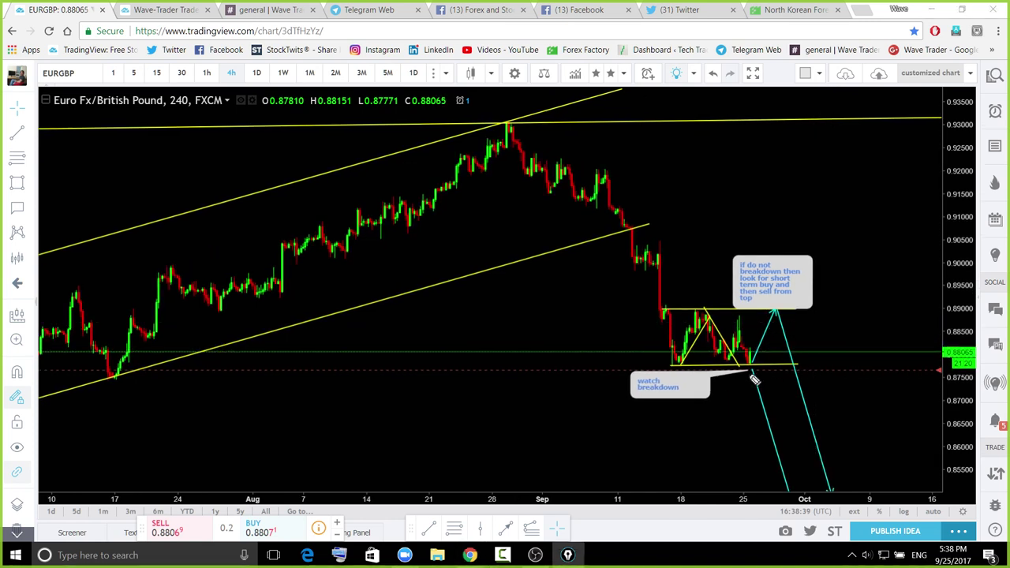
{"action": "left_click_drag", "start_coordinate": [750, 375], "coordinate": [760, 369]}
Show EURGBP on the 1-hour timeframe, sketch a rise toward the range top followed by a sell-off, and undo the sketch
{"action": "left_click", "coordinate": [207, 73]}
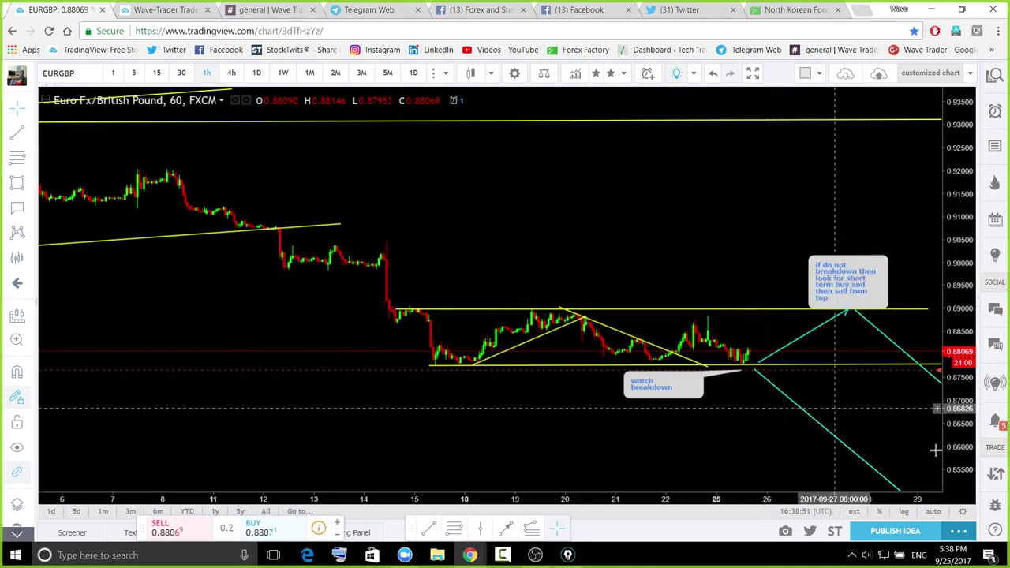
{"action": "left_click_drag", "start_coordinate": [940, 446], "coordinate": [960, 333]}
{"action": "left_click_drag", "start_coordinate": [790, 347], "coordinate": [697, 262]}
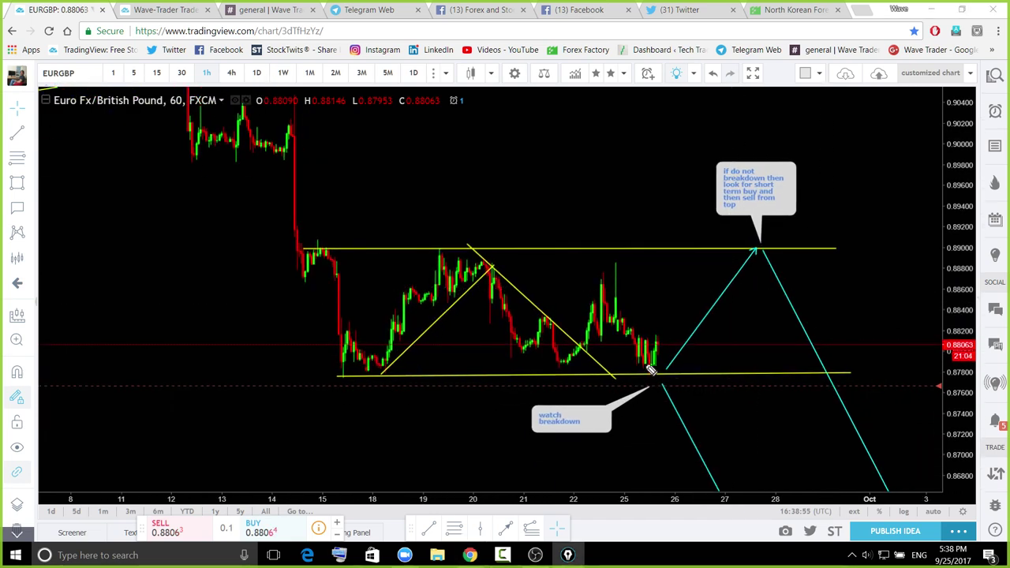
{"action": "mouse_move", "coordinate": [649, 368]}
{"action": "left_mouse_down"}
{"action": "mouse_move", "coordinate": [750, 266]}
{"action": "mouse_move", "coordinate": [811, 436]}
{"action": "left_mouse_up"}
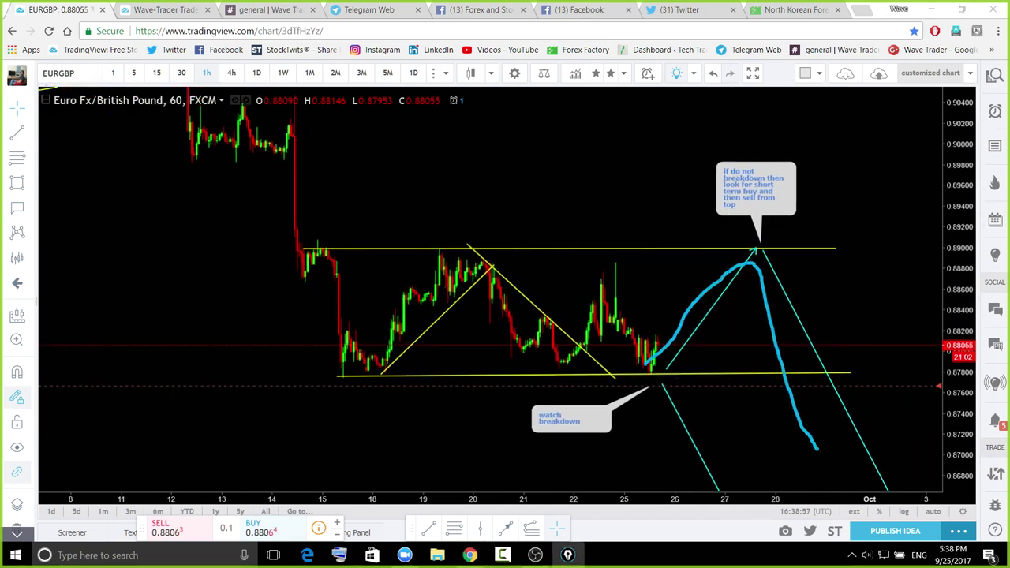
{"action": "key", "text": "ctrl+z"}
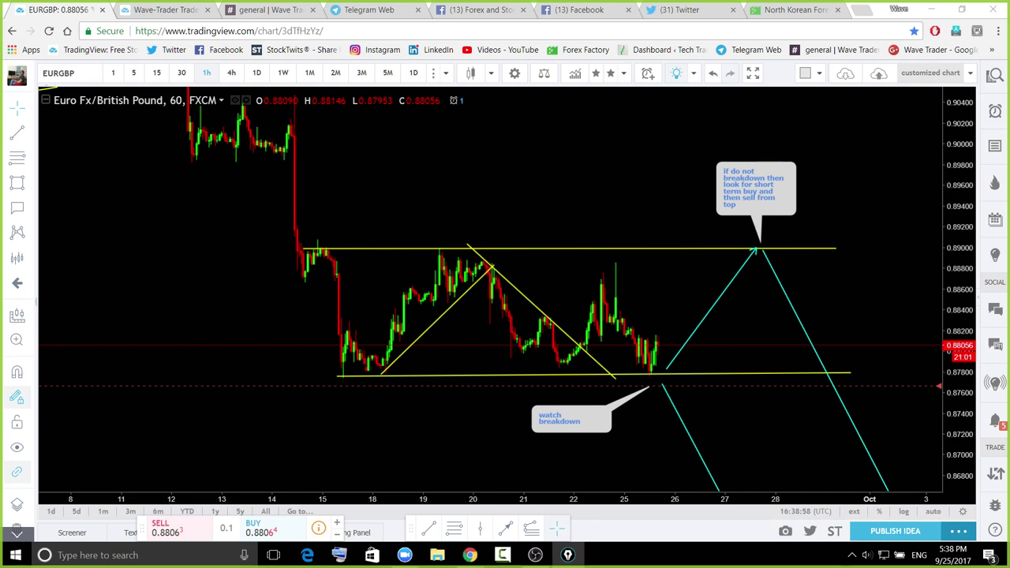
Load AUDUSD from the watchlist and show its daily chart with the recent highs and projected fall in view
{"action": "left_click", "coordinate": [995, 76]}
{"action": "scroll", "coordinate": [886, 278], "scroll_direction": "down", "scroll_amount": 5}
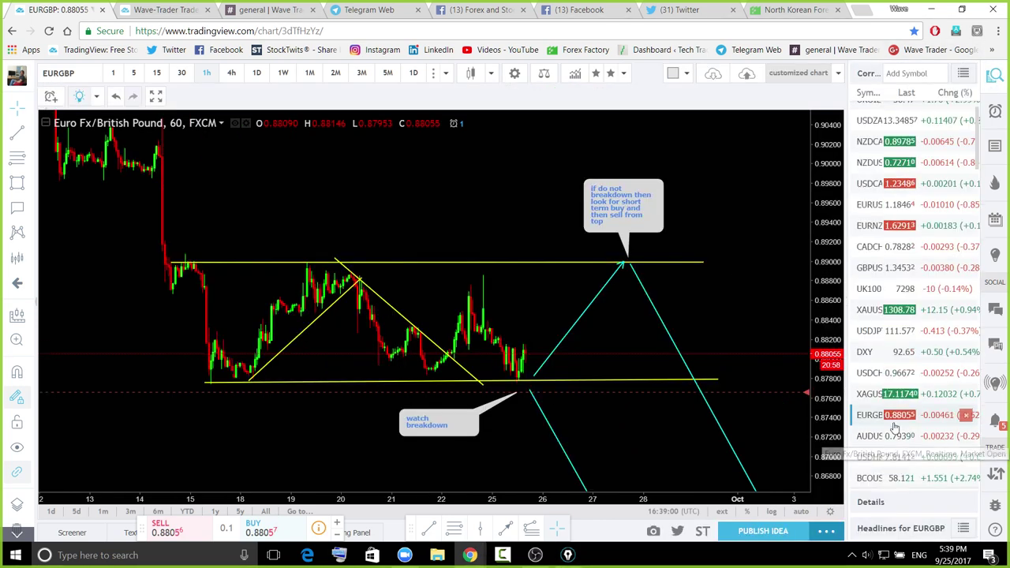
{"action": "left_click", "coordinate": [885, 274]}
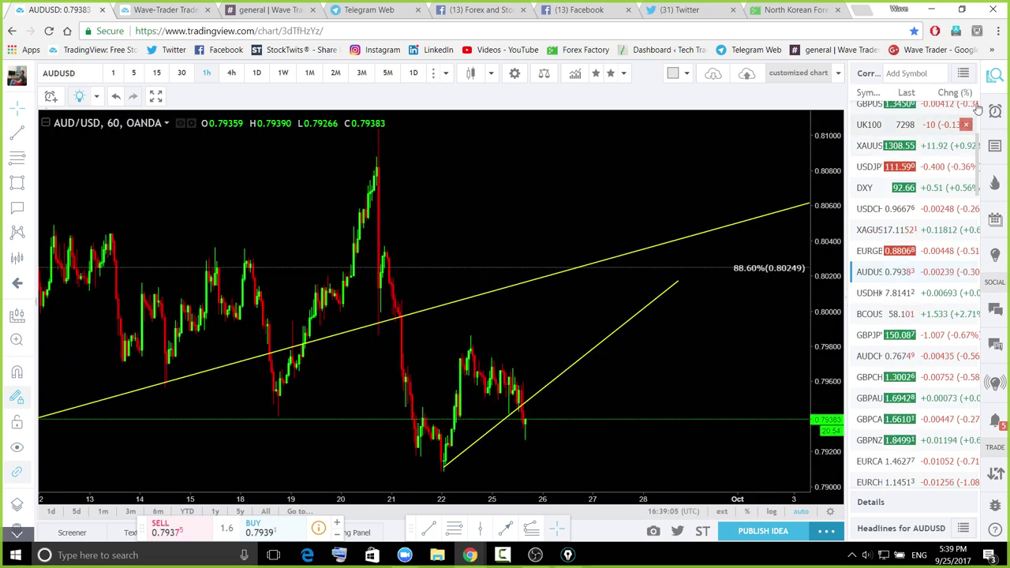
{"action": "left_click", "coordinate": [258, 74]}
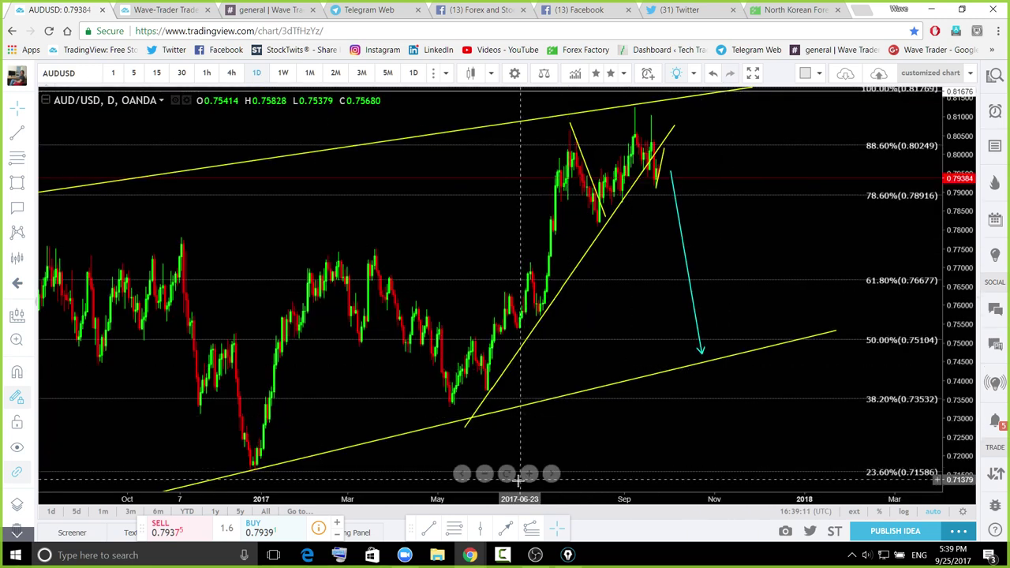
{"action": "left_click", "coordinate": [508, 475]}
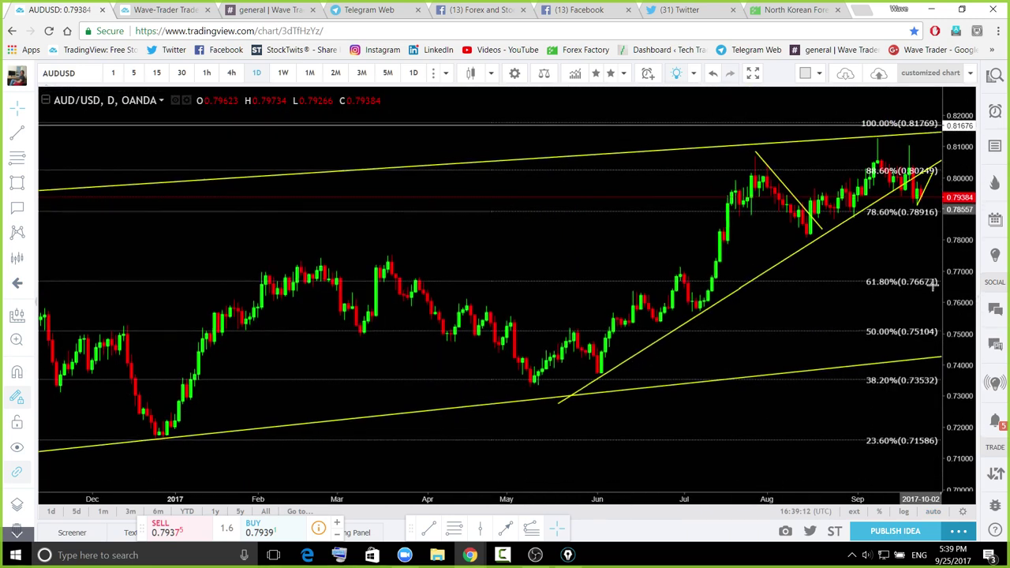
{"action": "left_click_drag", "start_coordinate": [793, 254], "coordinate": [600, 271]}
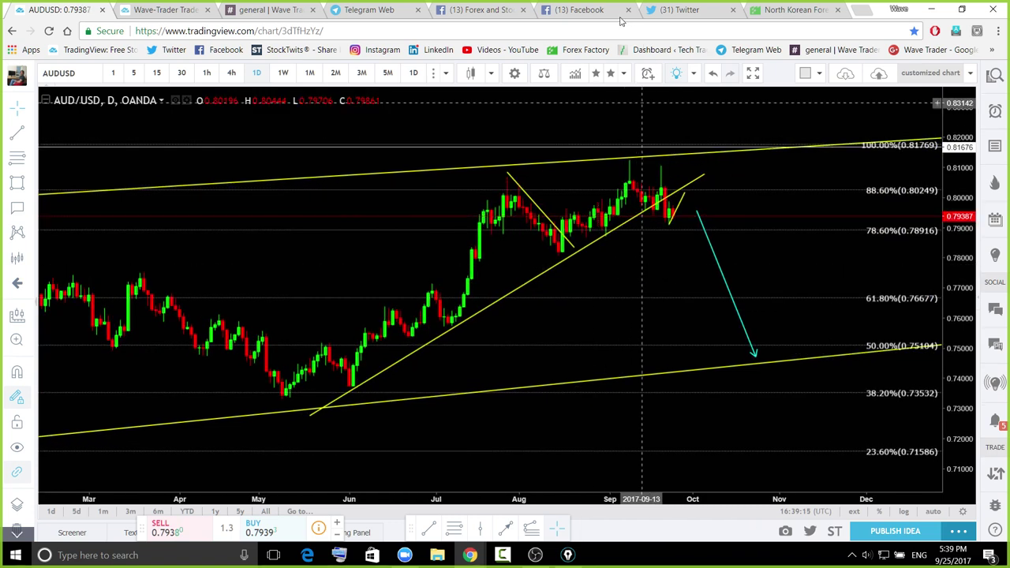
View the six-chart snapshot from September 20, 2017 in the Telegram Web channel, and return to the AUDUSD chart
{"action": "left_click", "coordinate": [356, 9]}
{"action": "scroll", "coordinate": [606, 318], "scroll_direction": "up", "scroll_amount": 5}
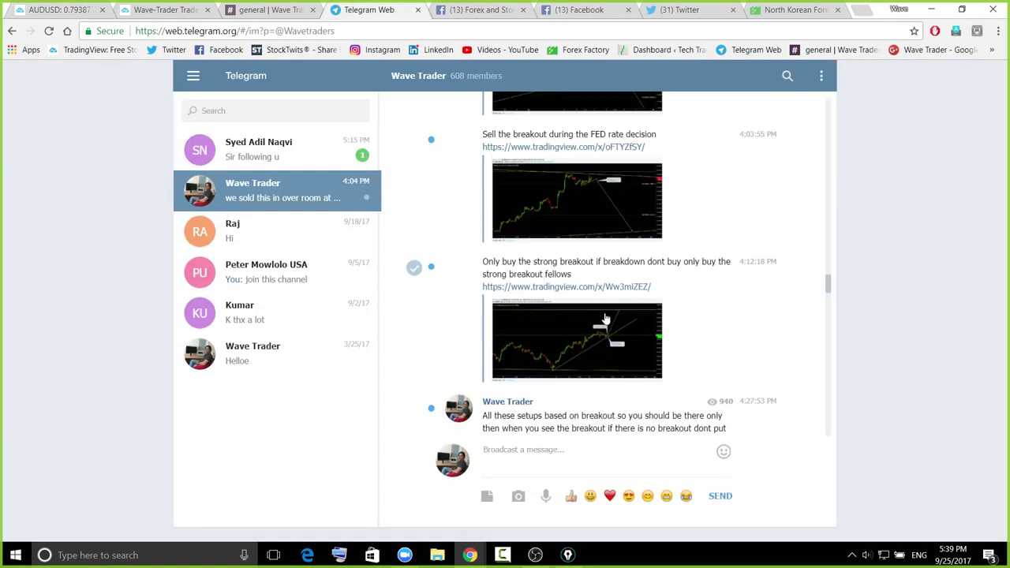
{"action": "scroll", "coordinate": [604, 328], "scroll_direction": "down", "scroll_amount": 3}
{"action": "left_click", "coordinate": [602, 337]}
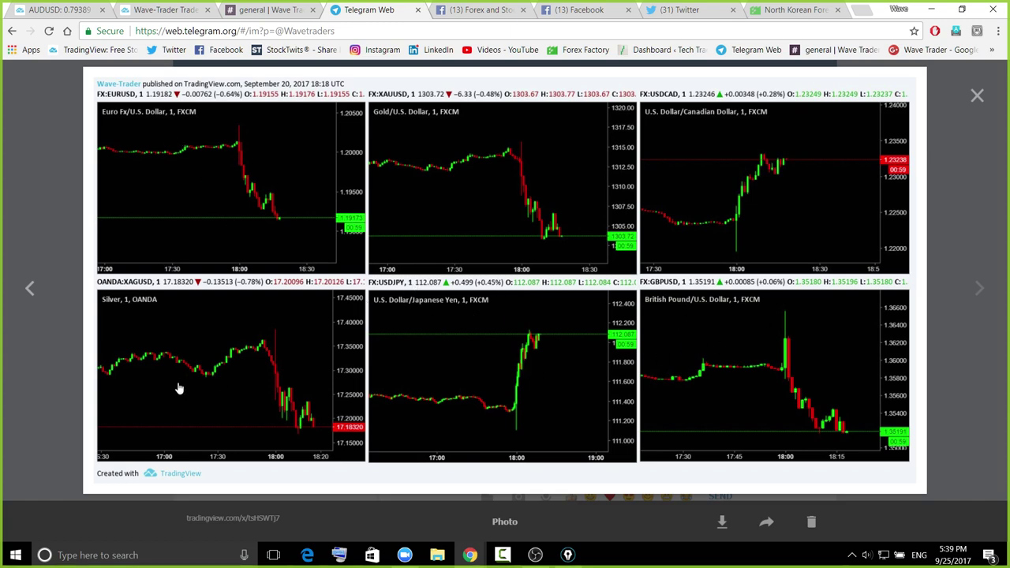
{"action": "left_click", "coordinate": [978, 96]}
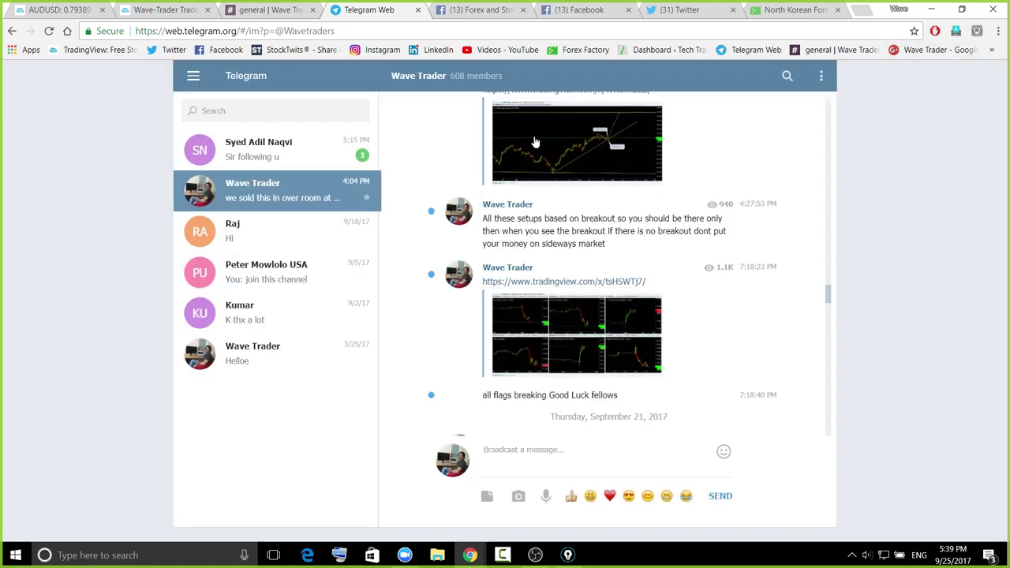
{"action": "left_click", "coordinate": [85, 12]}
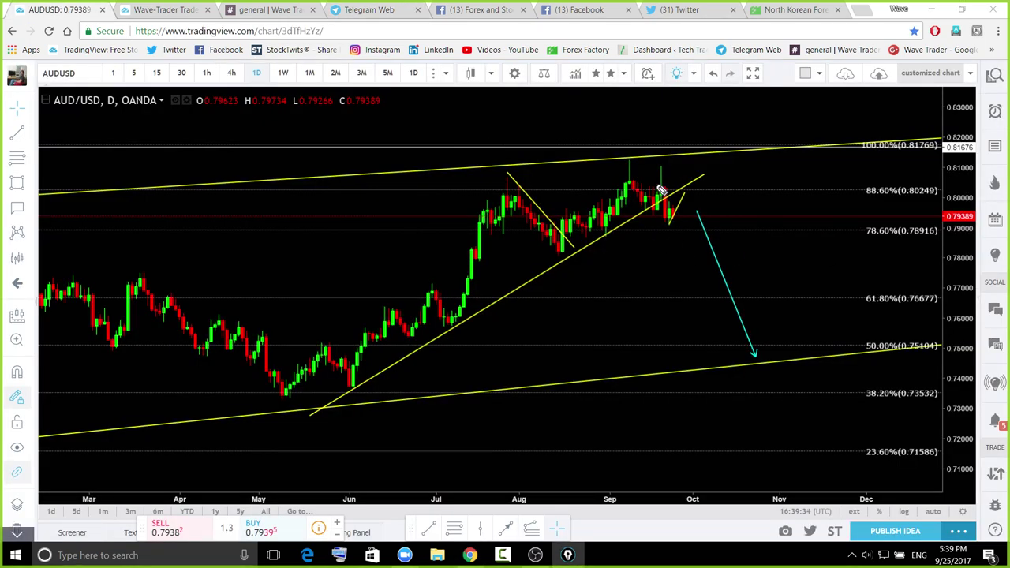
Mark the recent AUDUSD high, pullback level and low, sketch a fall to the lower channel line, and erase the ink
{"action": "left_click_drag", "start_coordinate": [660, 187], "coordinate": [667, 186]}
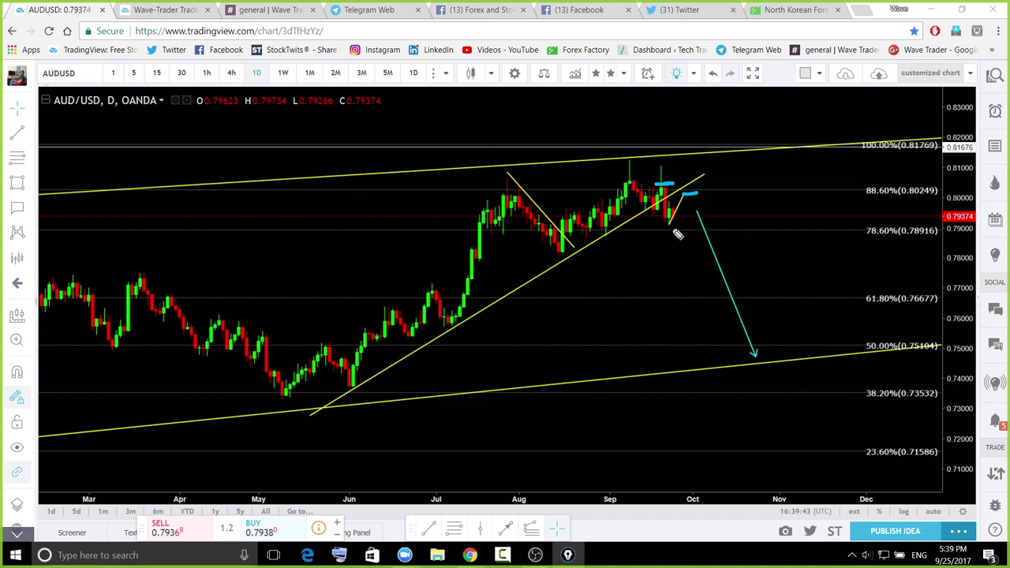
{"action": "left_click_drag", "start_coordinate": [667, 223], "coordinate": [685, 224]}
{"action": "left_click_drag", "start_coordinate": [687, 199], "coordinate": [807, 356]}
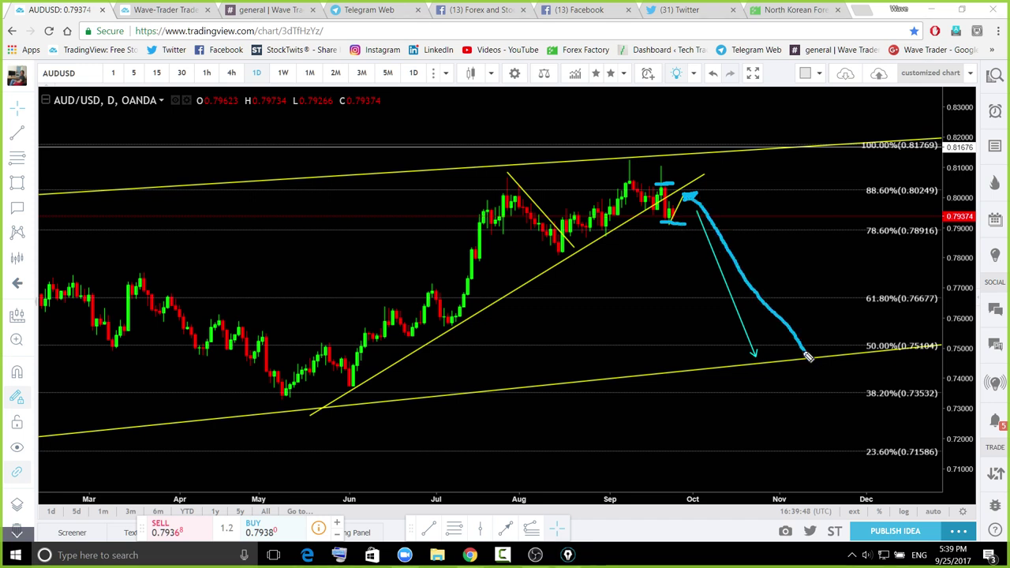
{"action": "mouse_move", "coordinate": [668, 227]}
{"action": "left_mouse_down"}
{"action": "mouse_move", "coordinate": [704, 227]}
{"action": "mouse_move", "coordinate": [695, 211]}
{"action": "left_mouse_up"}
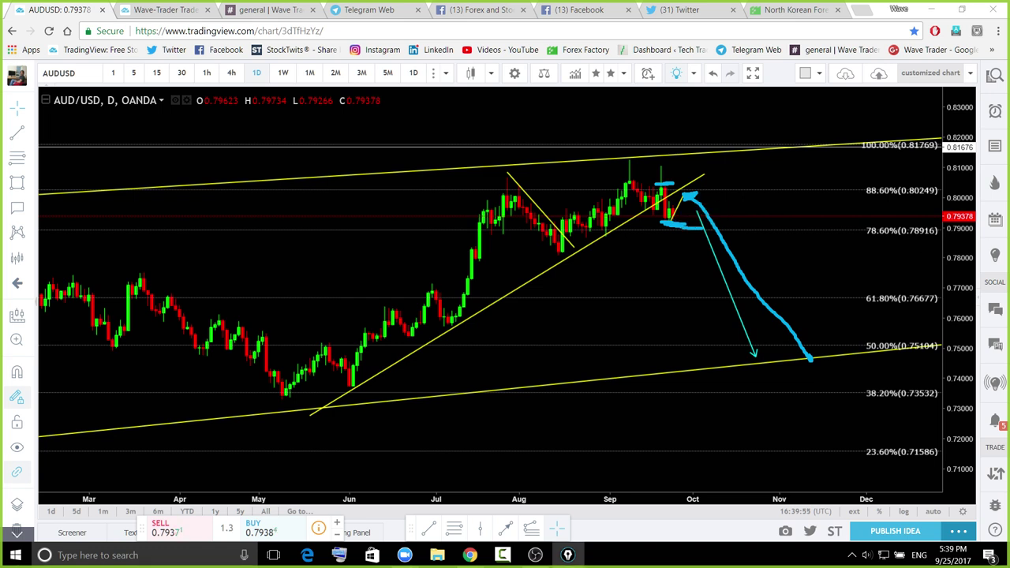
{"action": "key", "text": "ctrl+z"}
{"action": "key", "text": "ctrl+shift+7"}
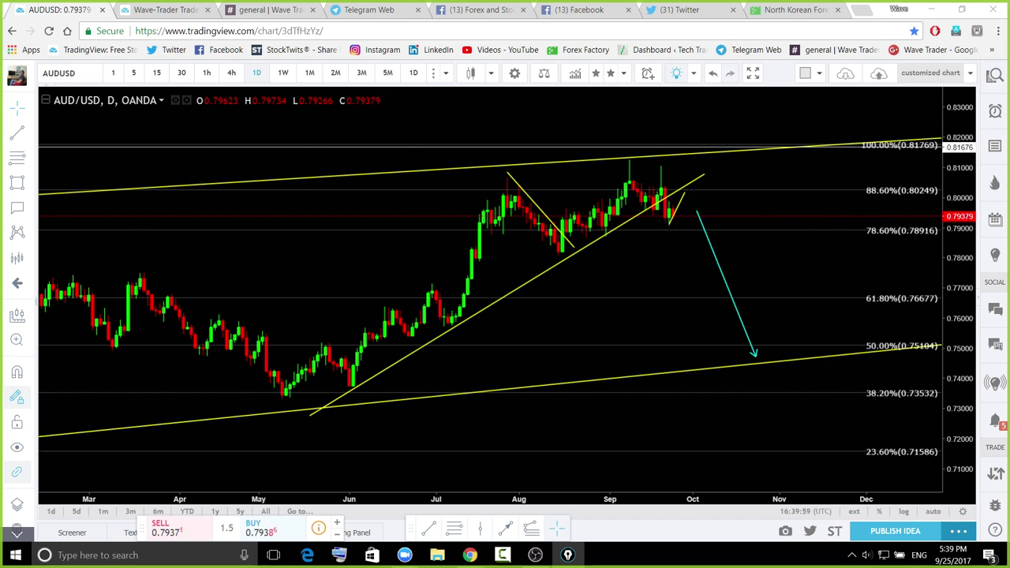
Sketch a small rising flag at the AUDUSD low, a fall to the lower channel line, and circle the topping area
{"action": "left_click_drag", "start_coordinate": [667, 209], "coordinate": [673, 220]}
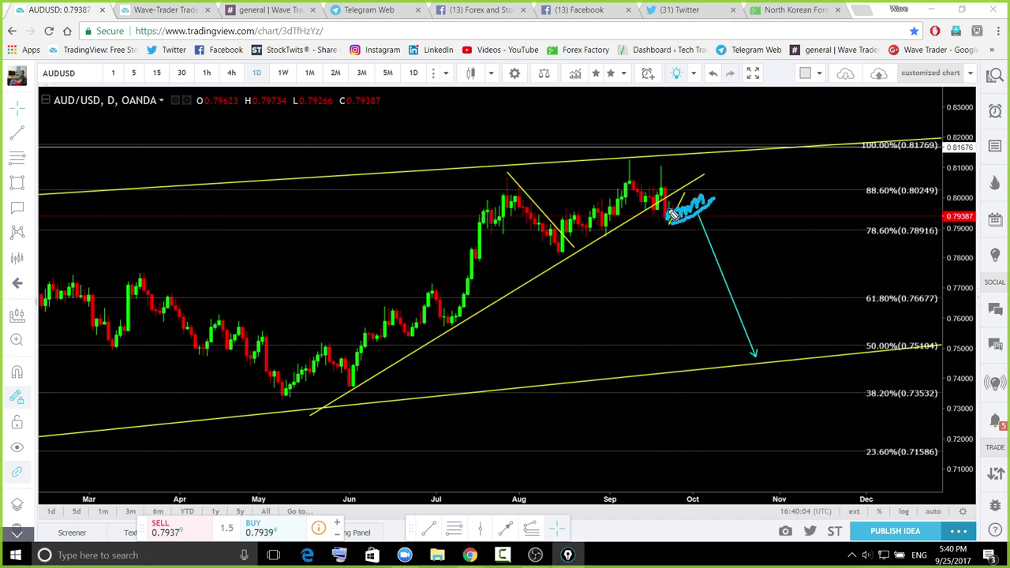
{"action": "mouse_move", "coordinate": [667, 214]}
{"action": "left_mouse_down"}
{"action": "mouse_move", "coordinate": [715, 201]}
{"action": "mouse_move", "coordinate": [746, 240]}
{"action": "left_mouse_up"}
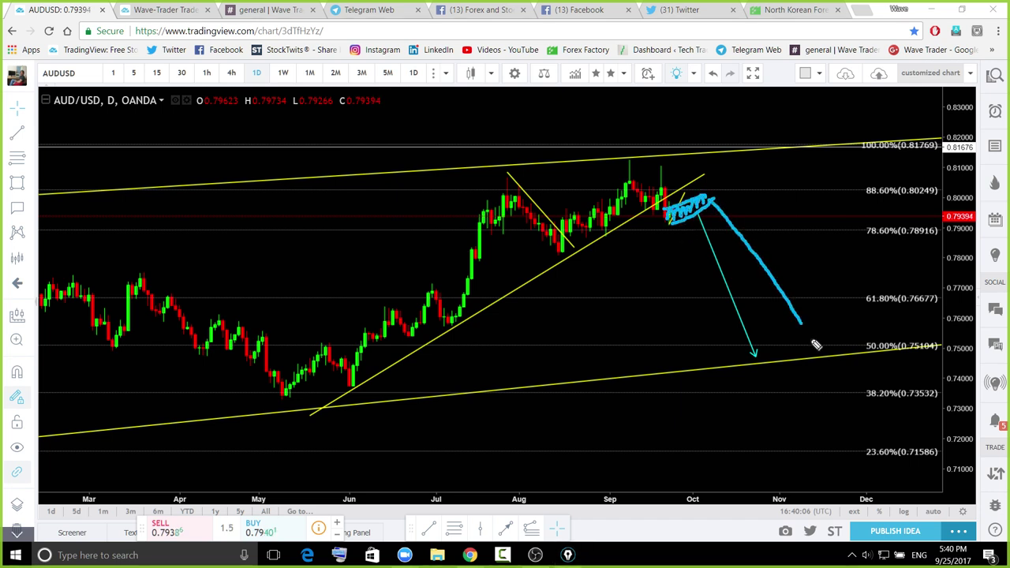
{"action": "left_click_drag", "start_coordinate": [641, 171], "coordinate": [713, 213]}
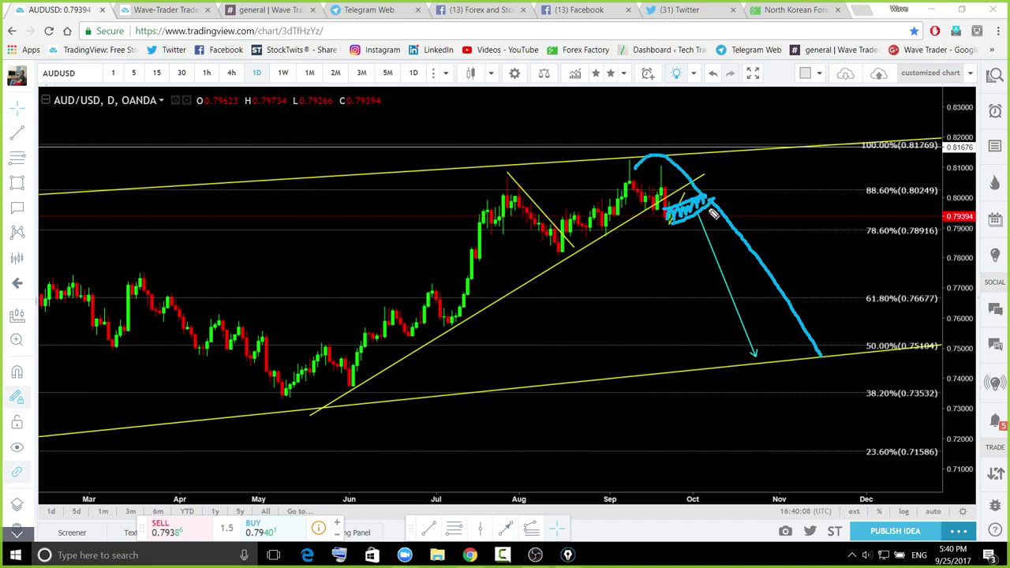
{"action": "left_click_drag", "start_coordinate": [611, 167], "coordinate": [652, 163]}
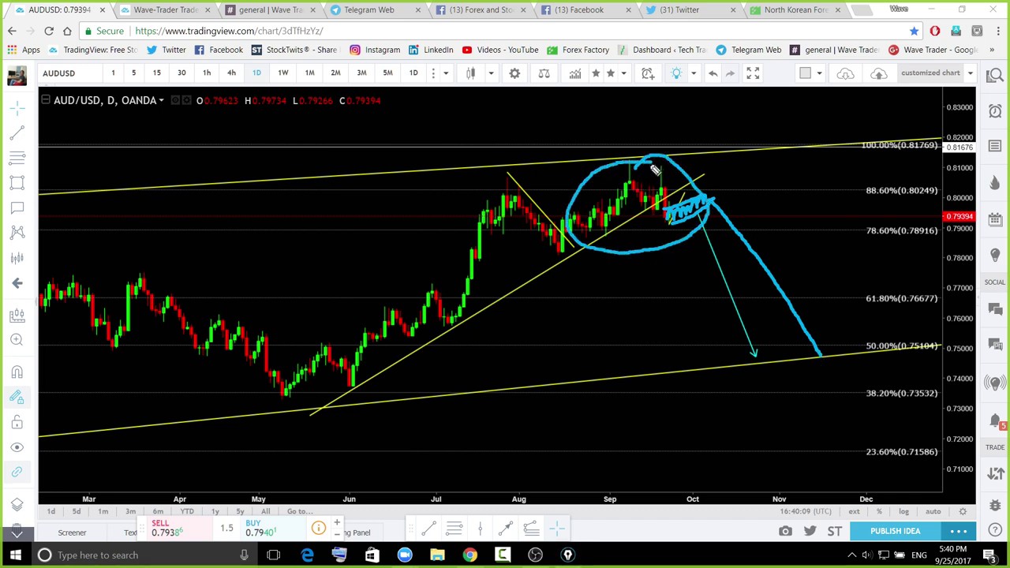
Annotate the August–September AUD/USD consolidation with freehand support strokes and a circle, clearing the ink after each pass
{"action": "mouse_move", "coordinate": [606, 201]}
{"action": "left_mouse_down"}
{"action": "mouse_move", "coordinate": [651, 189]}
{"action": "mouse_move", "coordinate": [666, 201]}
{"action": "left_mouse_up"}
{"action": "left_click_drag", "start_coordinate": [593, 221], "coordinate": [667, 207]}
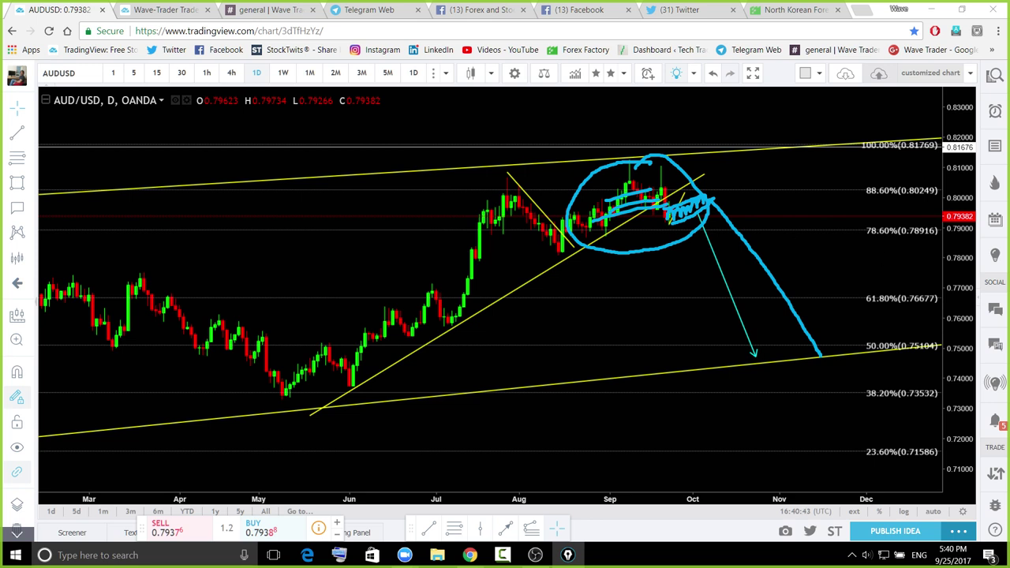
{"action": "key", "text": "ctrl+shift+7"}
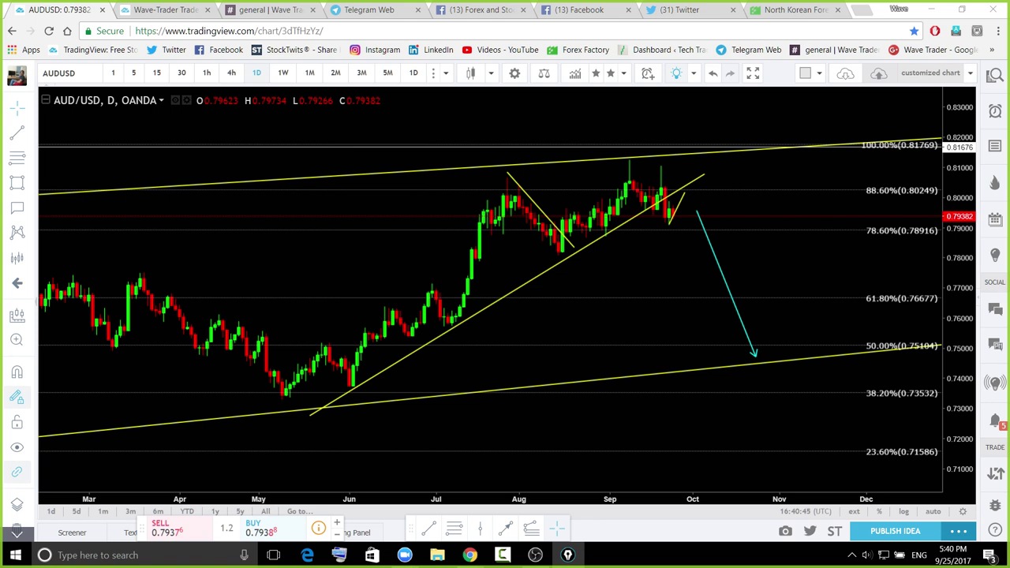
{"action": "mouse_move", "coordinate": [644, 155]}
{"action": "left_mouse_down"}
{"action": "mouse_move", "coordinate": [720, 195]}
{"action": "mouse_move", "coordinate": [648, 278]}
{"action": "mouse_move", "coordinate": [557, 237]}
{"action": "mouse_move", "coordinate": [600, 162]}
{"action": "mouse_move", "coordinate": [590, 219]}
{"action": "mouse_move", "coordinate": [562, 227]}
{"action": "mouse_move", "coordinate": [660, 219]}
{"action": "mouse_move", "coordinate": [692, 199]}
{"action": "left_mouse_up"}
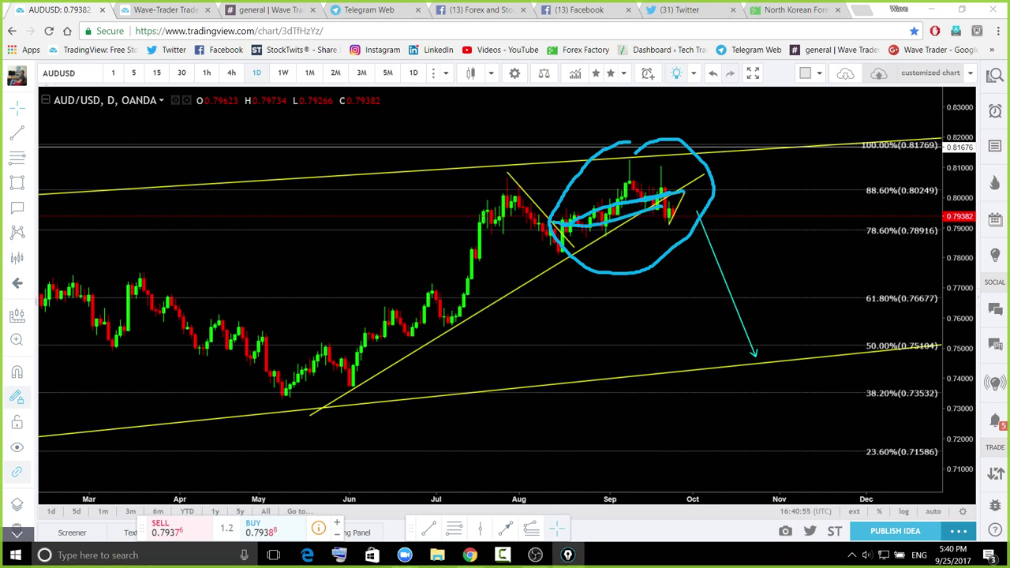
{"action": "key", "text": "Escape"}
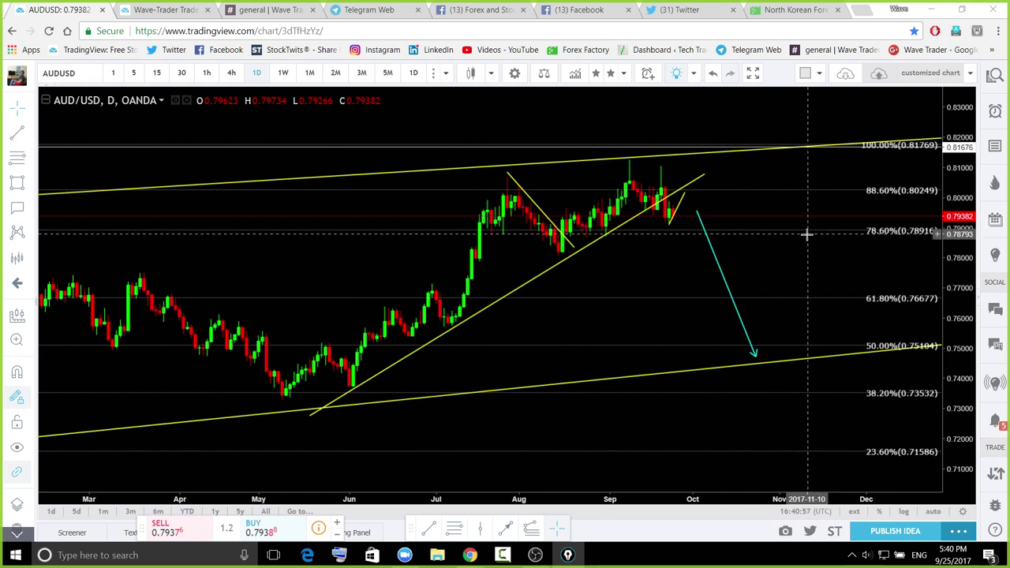
Open the EURJPY chart from the watchlist and set it to the 15-minute timeframe
{"action": "left_click", "coordinate": [995, 74]}
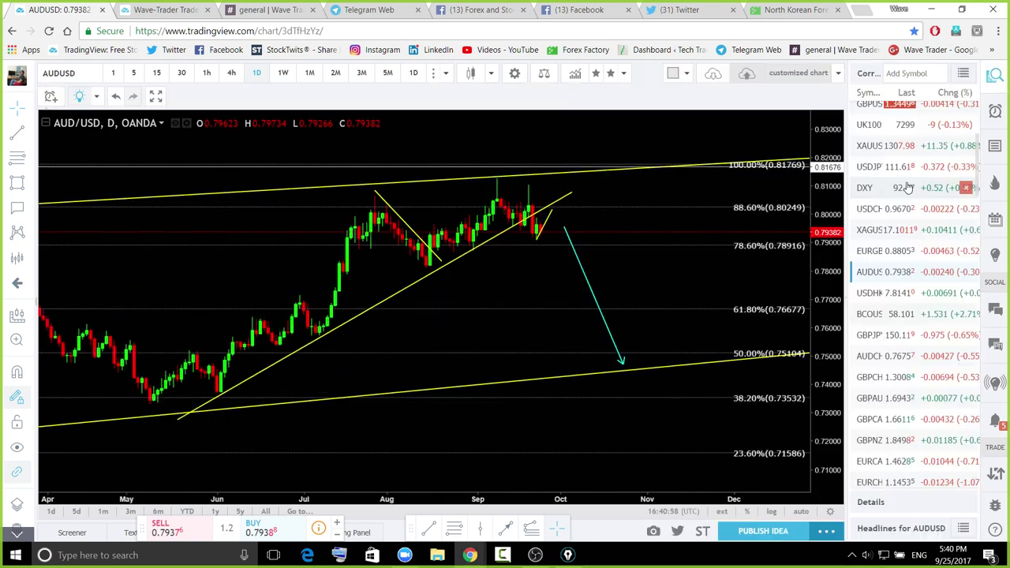
{"action": "scroll", "coordinate": [909, 187], "scroll_direction": "up", "scroll_amount": 5}
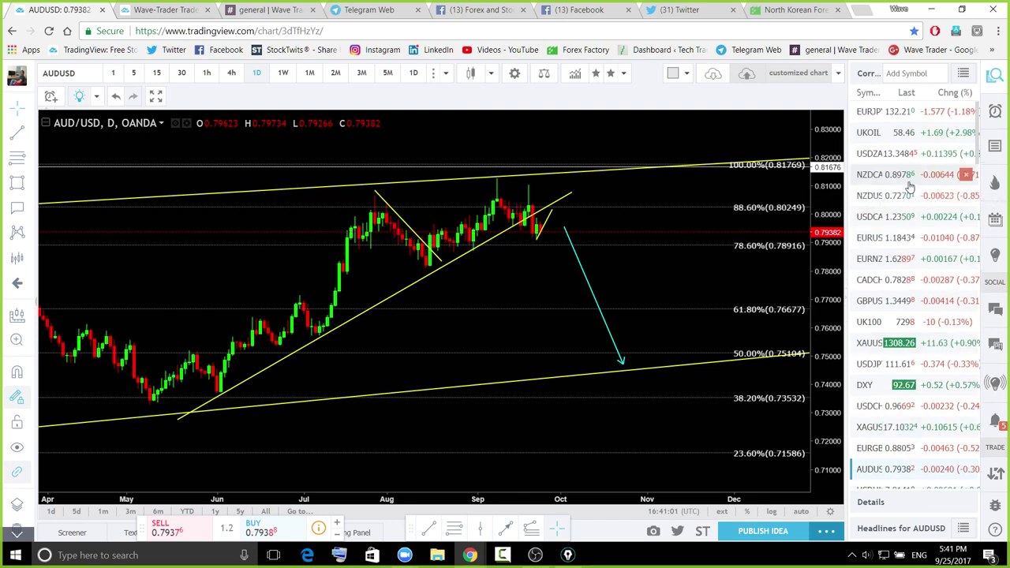
{"action": "left_click", "coordinate": [888, 114]}
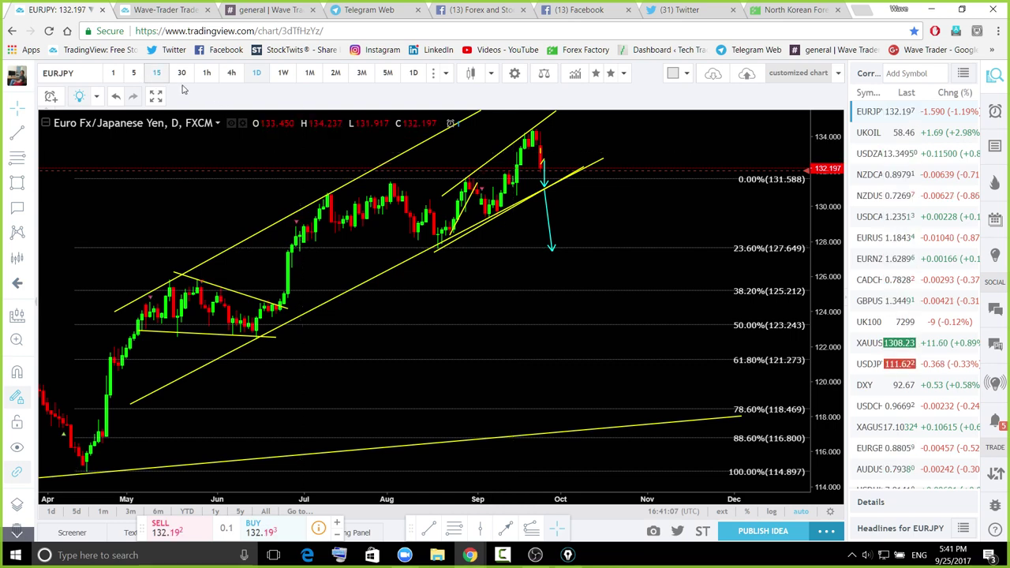
{"action": "left_click", "coordinate": [157, 72]}
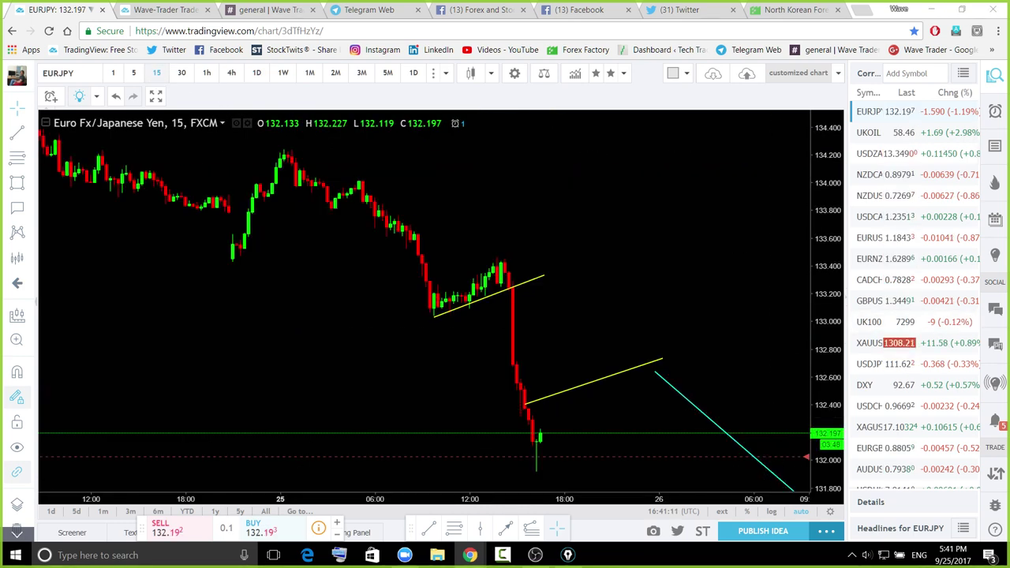
Outline and circle the small rising flag before the EURJPY drop in freehand, add wider circles around it, and clear the ink
{"action": "left_click_drag", "start_coordinate": [427, 294], "coordinate": [504, 253]}
{"action": "left_click_drag", "start_coordinate": [434, 310], "coordinate": [500, 272]}
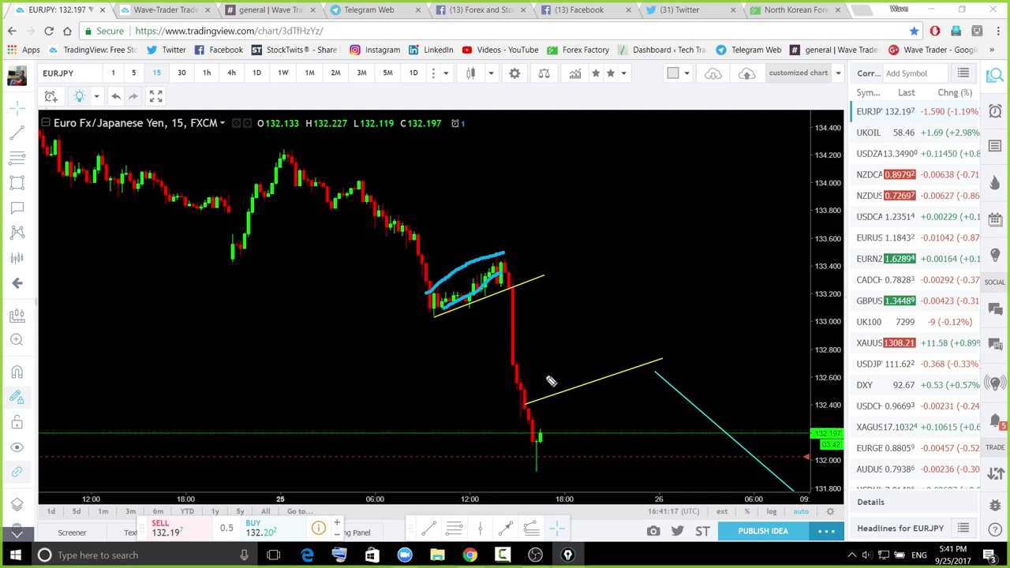
{"action": "mouse_move", "coordinate": [460, 292]}
{"action": "left_mouse_down"}
{"action": "mouse_move", "coordinate": [532, 299]}
{"action": "mouse_move", "coordinate": [464, 271]}
{"action": "mouse_move", "coordinate": [478, 251]}
{"action": "left_mouse_up"}
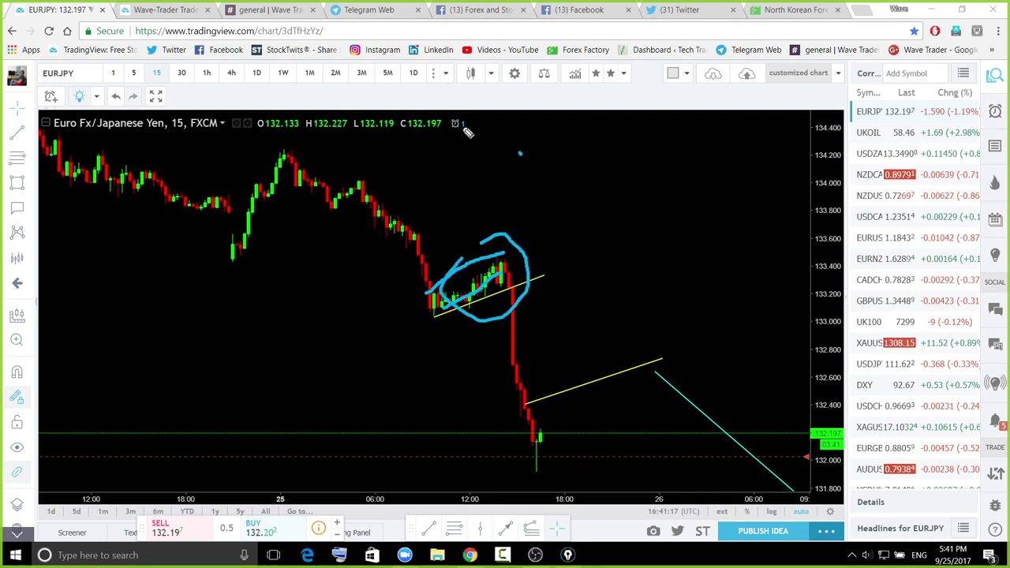
{"action": "mouse_move", "coordinate": [468, 133]}
{"action": "left_mouse_down"}
{"action": "mouse_move", "coordinate": [379, 474]}
{"action": "mouse_move", "coordinate": [542, 169]}
{"action": "mouse_move", "coordinate": [517, 165]}
{"action": "left_mouse_up"}
{"action": "mouse_move", "coordinate": [328, 231]}
{"action": "left_mouse_down"}
{"action": "mouse_move", "coordinate": [474, 229]}
{"action": "mouse_move", "coordinate": [350, 239]}
{"action": "mouse_move", "coordinate": [458, 225]}
{"action": "left_mouse_up"}
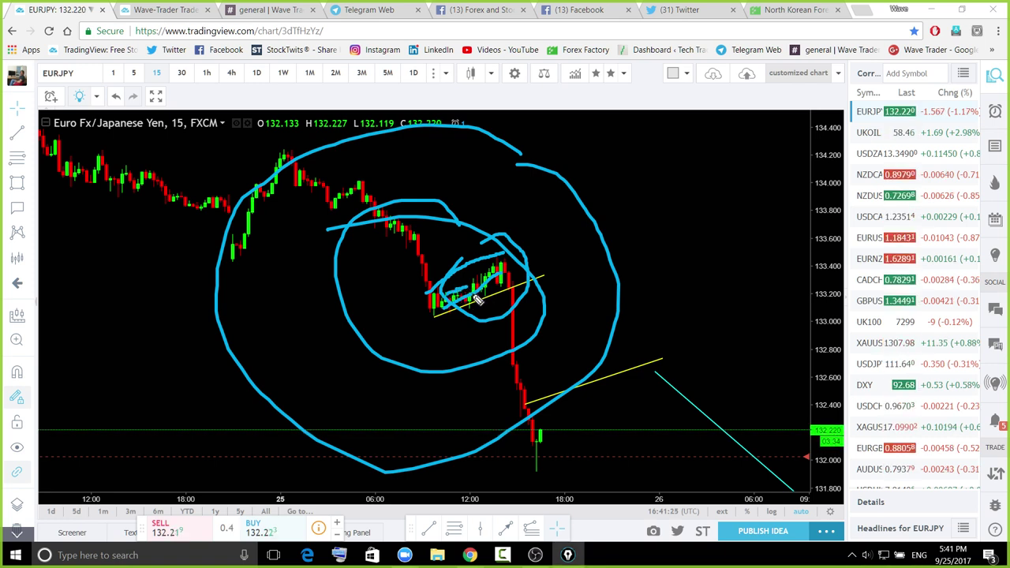
{"action": "key", "text": "ctrl+shift+7"}
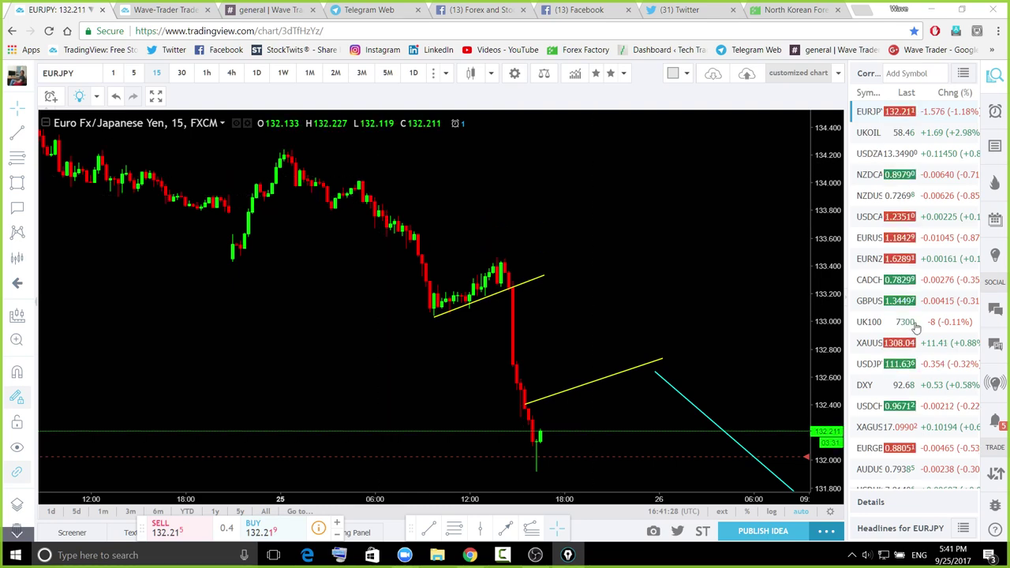
Switch to the AUDUSD chart and delete the lower rising trendline that starts at the 22 September low
{"action": "scroll", "coordinate": [900, 450], "scroll_direction": "down", "scroll_amount": 3}
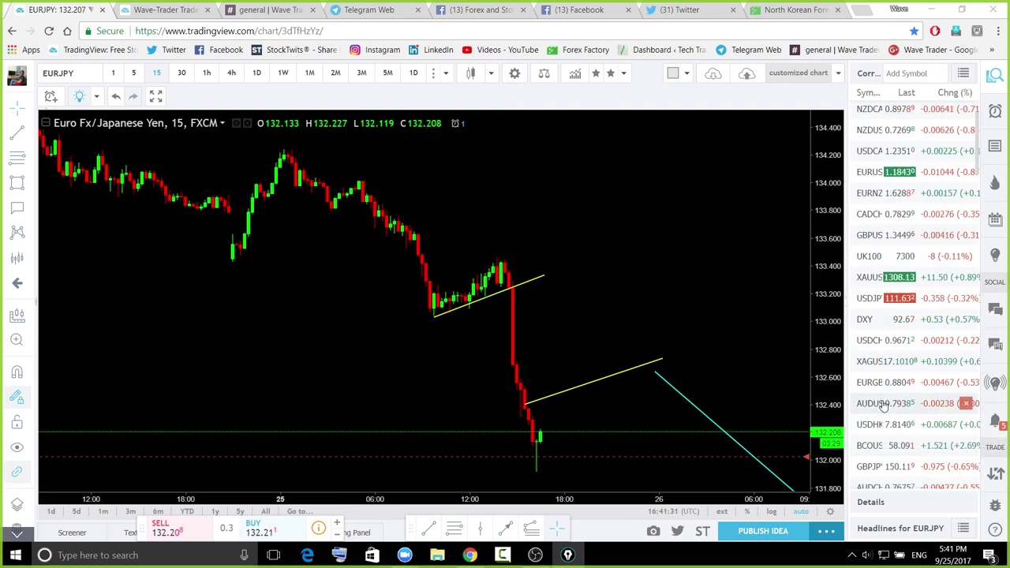
{"action": "left_click", "coordinate": [885, 404]}
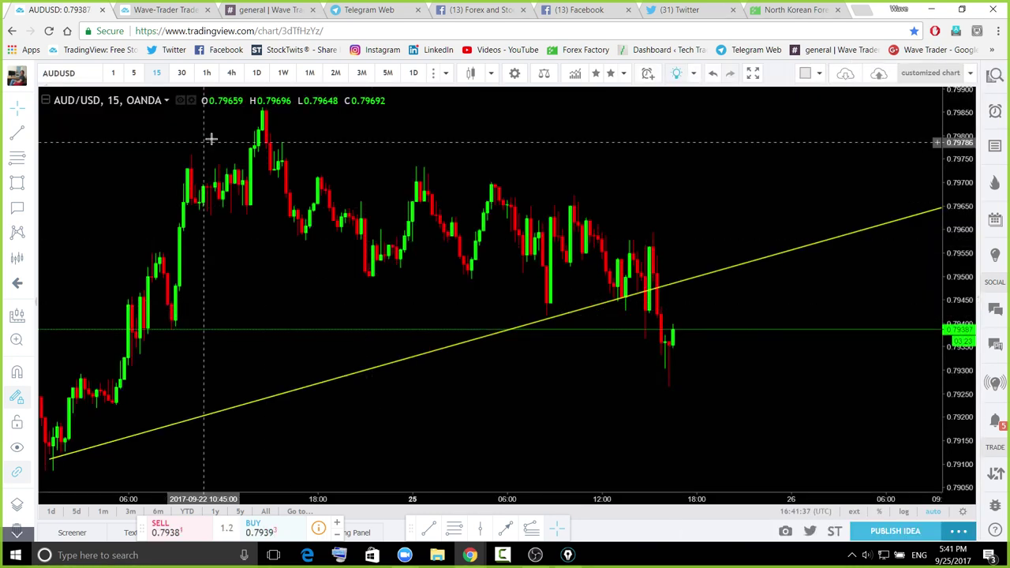
{"action": "scroll", "coordinate": [513, 308], "scroll_direction": "down", "scroll_amount": 4}
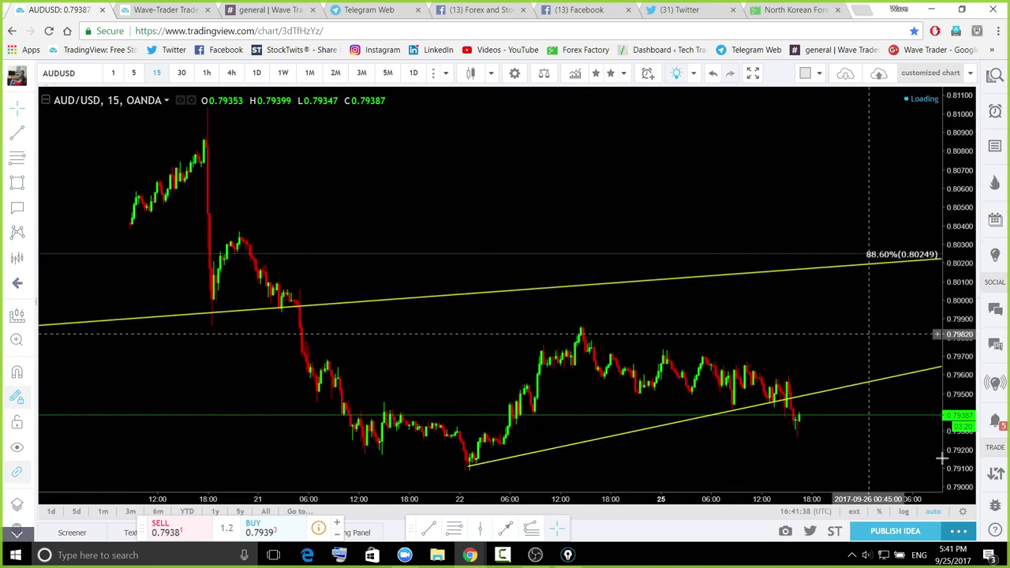
{"action": "left_click_drag", "start_coordinate": [855, 354], "coordinate": [652, 238]}
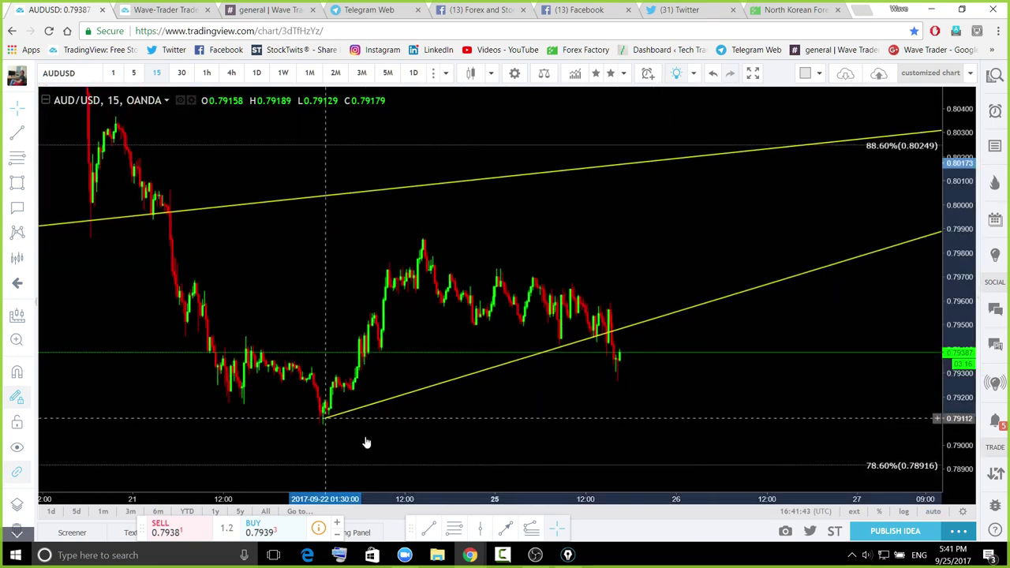
{"action": "left_click_drag", "start_coordinate": [325, 418], "coordinate": [397, 461]}
{"action": "key", "text": "Delete"}
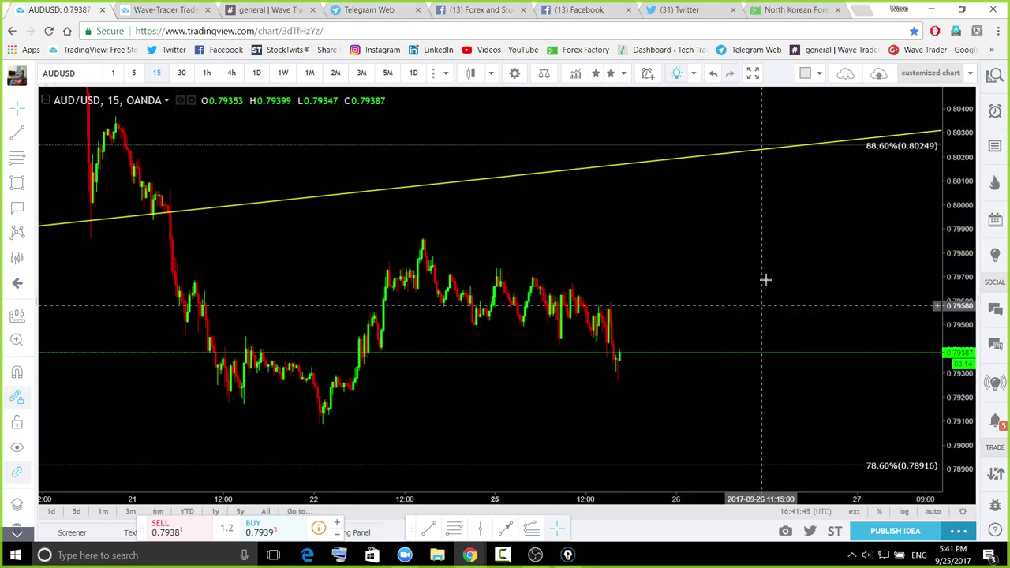
Draw a Fibonacci retracement from the 20 September high at 0.81024 to the 22 September low at 0.79070
{"action": "left_click_drag", "start_coordinate": [693, 306], "coordinate": [638, 370]}
{"action": "scroll", "coordinate": [734, 371], "scroll_direction": "down", "scroll_amount": 4}
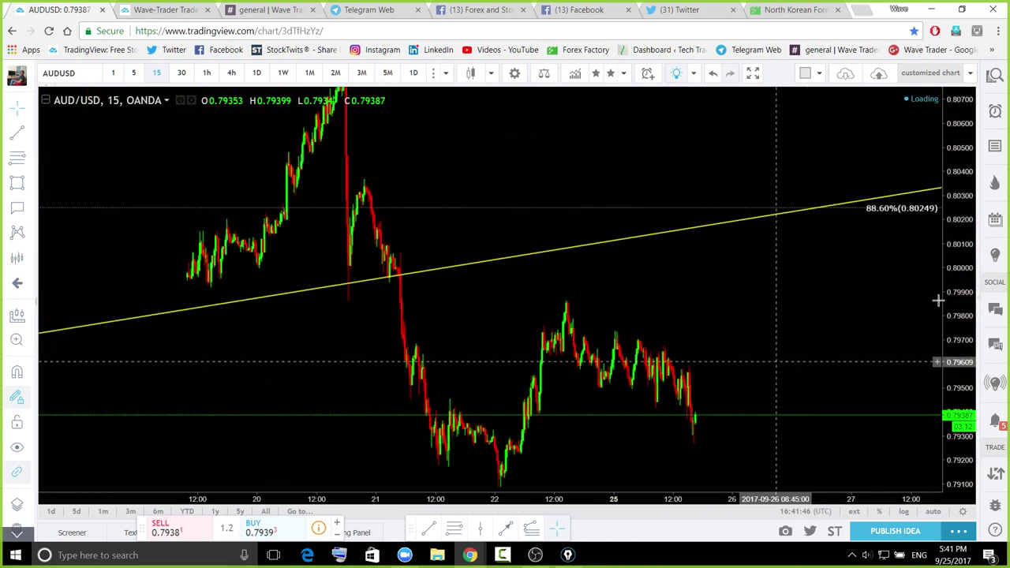
{"action": "left_click_drag", "start_coordinate": [953, 310], "coordinate": [914, 409]}
{"action": "left_click_drag", "start_coordinate": [768, 408], "coordinate": [708, 419]}
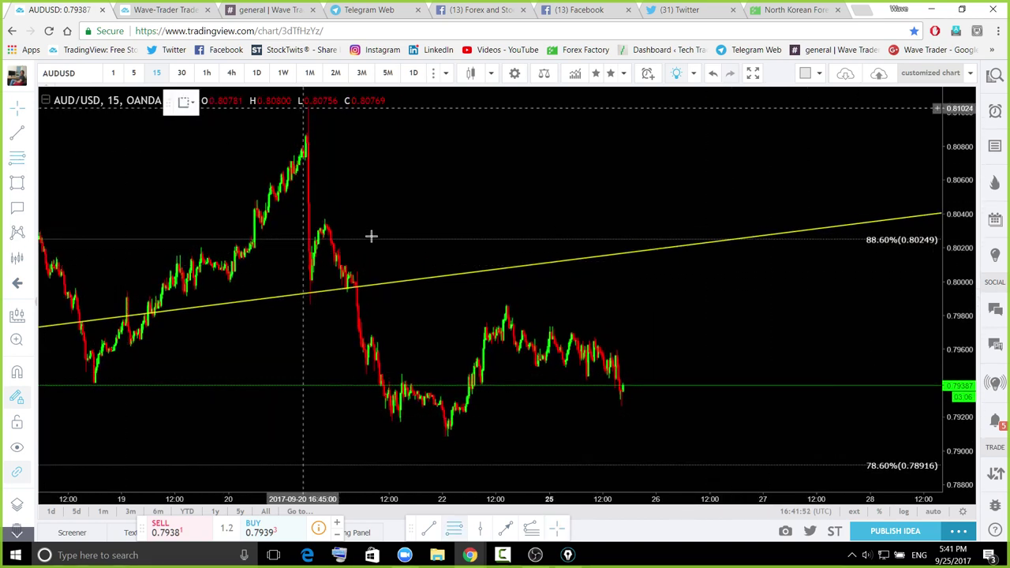
{"action": "left_click", "coordinate": [448, 435]}
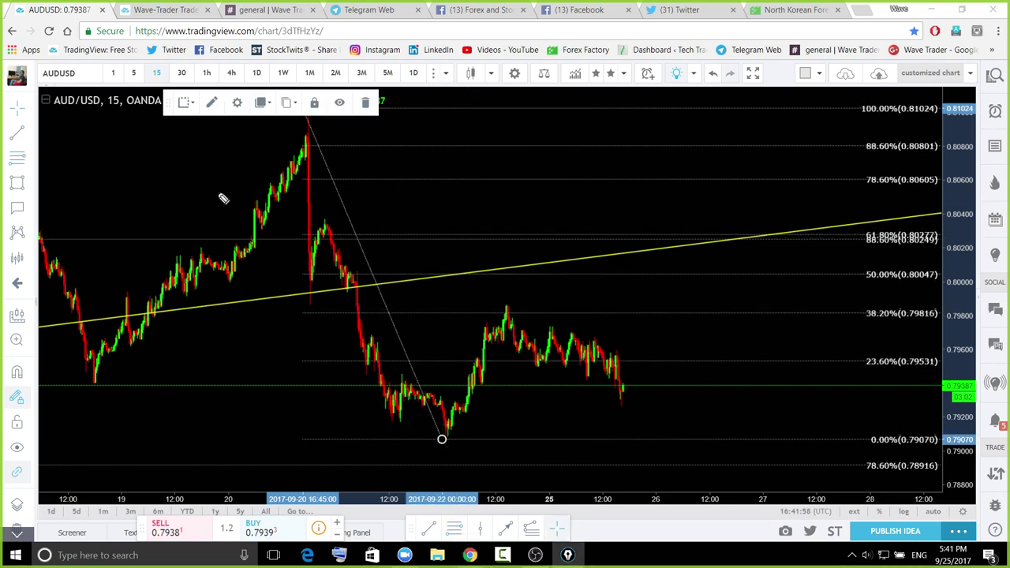
Sketch a falling flag, a rally and decline path, and a rising channel over the AUD/USD chart in freehand, and clear the ink
{"action": "left_click_drag", "start_coordinate": [313, 195], "coordinate": [309, 205]}
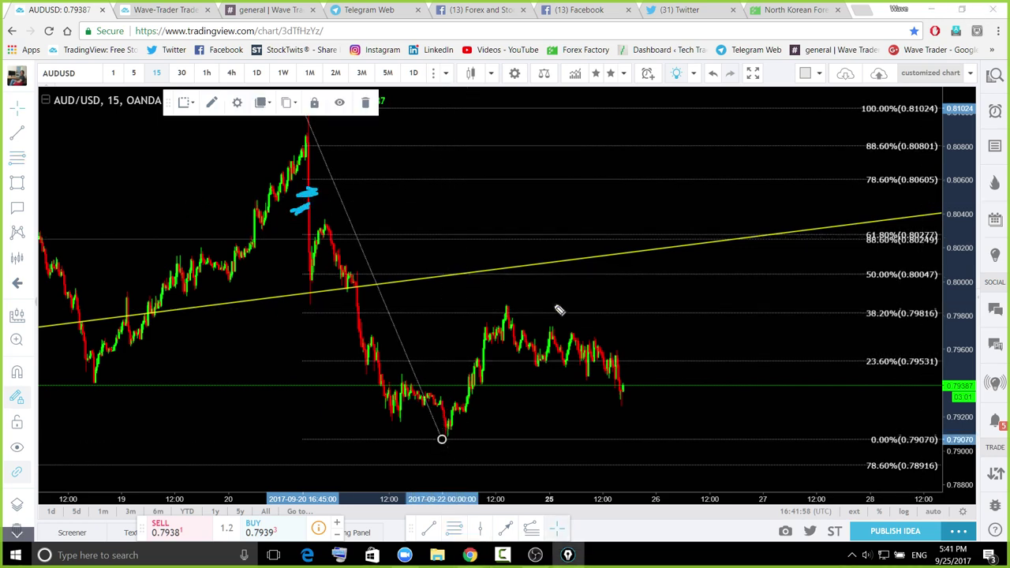
{"action": "mouse_move", "coordinate": [500, 301]}
{"action": "left_mouse_down"}
{"action": "mouse_move", "coordinate": [567, 324]}
{"action": "mouse_move", "coordinate": [663, 379]}
{"action": "left_mouse_up"}
{"action": "mouse_move", "coordinate": [480, 338]}
{"action": "left_mouse_down"}
{"action": "mouse_move", "coordinate": [624, 401]}
{"action": "mouse_move", "coordinate": [769, 199]}
{"action": "left_mouse_up"}
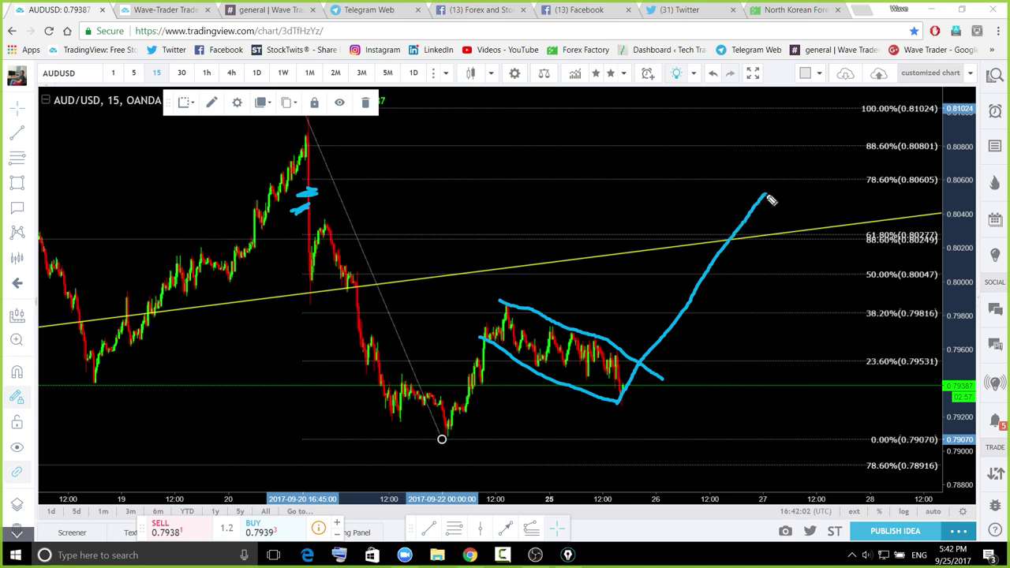
{"action": "left_click_drag", "start_coordinate": [817, 252], "coordinate": [920, 397]}
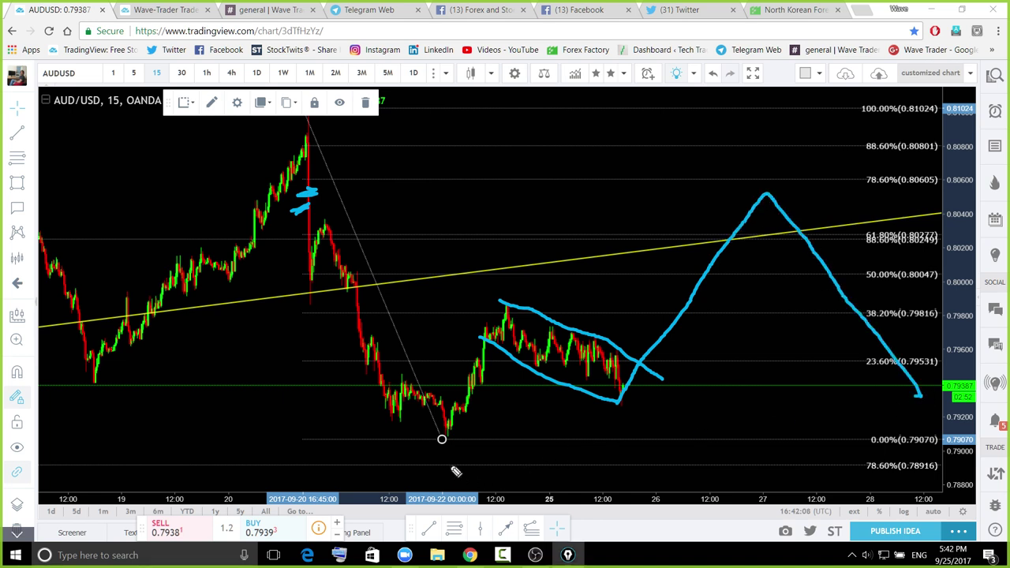
{"action": "left_click_drag", "start_coordinate": [444, 450], "coordinate": [860, 274]}
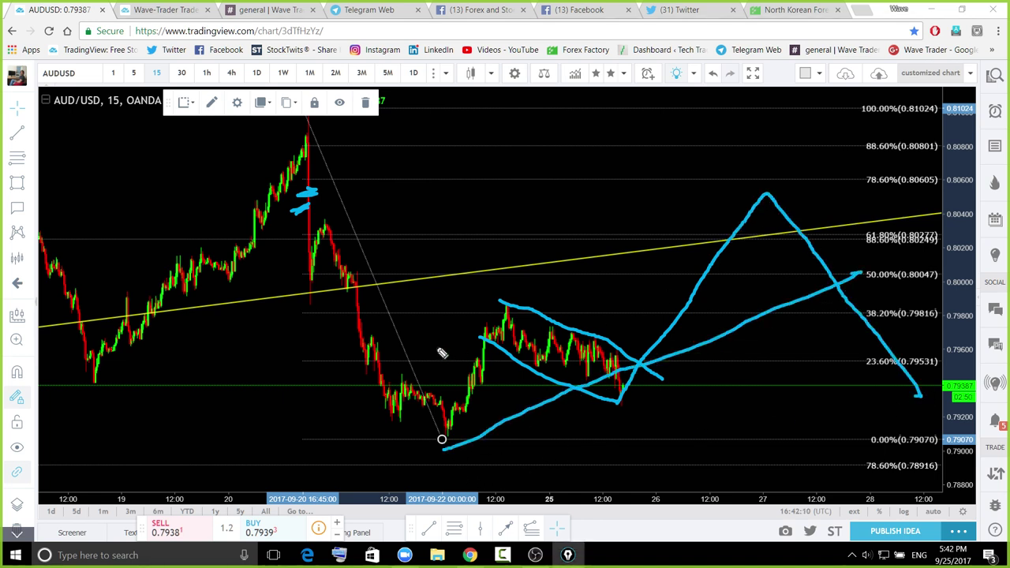
{"action": "mouse_move", "coordinate": [442, 354]}
{"action": "left_mouse_down"}
{"action": "mouse_move", "coordinate": [729, 188]}
{"action": "mouse_move", "coordinate": [773, 253]}
{"action": "mouse_move", "coordinate": [672, 357]}
{"action": "mouse_move", "coordinate": [679, 222]}
{"action": "mouse_move", "coordinate": [734, 187]}
{"action": "left_mouse_up"}
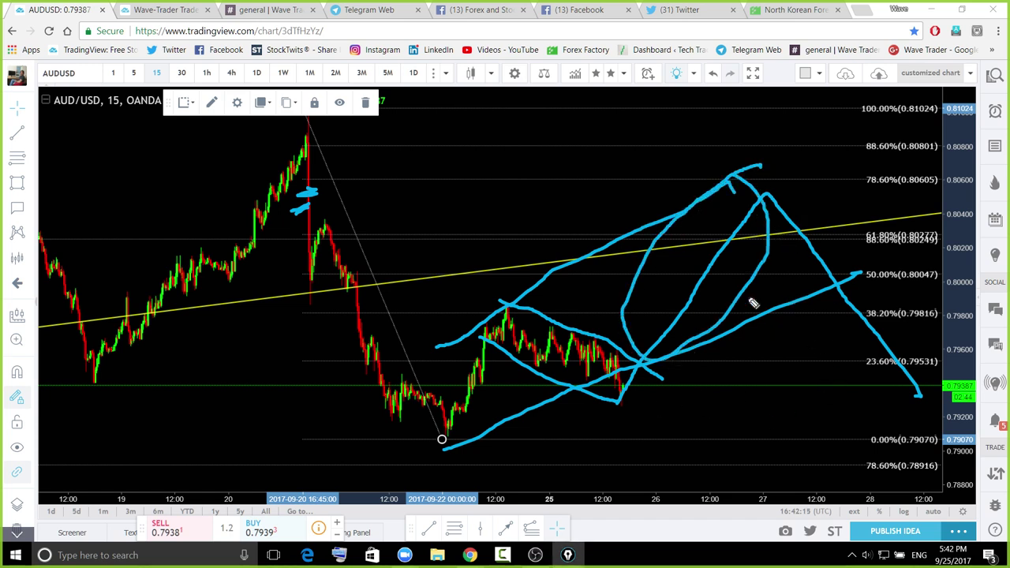
{"action": "left_click_drag", "start_coordinate": [729, 242], "coordinate": [750, 231]}
{"action": "key", "text": "ctrl+shift+6"}
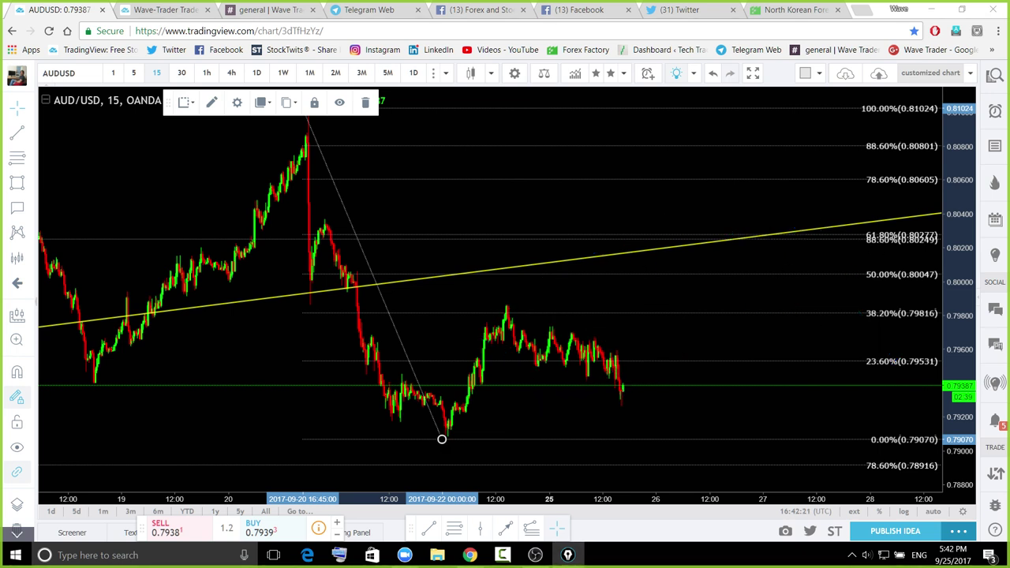
Sketch sideways price action with alternative downward and upward paths from the latest AUD/USD candles, undo the last stroke, and clear the ink
{"action": "left_click", "coordinate": [597, 380]}
{"action": "left_click_drag", "start_coordinate": [616, 396], "coordinate": [625, 383]}
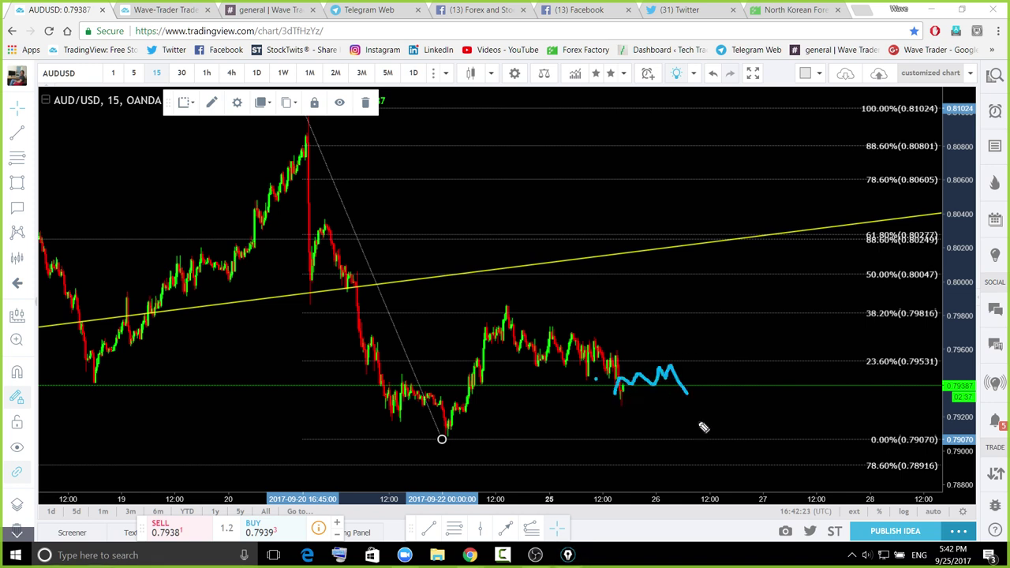
{"action": "left_click_drag", "start_coordinate": [704, 428], "coordinate": [726, 485]}
{"action": "mouse_move", "coordinate": [667, 357]}
{"action": "left_mouse_down"}
{"action": "mouse_move", "coordinate": [634, 372]}
{"action": "mouse_move", "coordinate": [663, 371]}
{"action": "left_mouse_up"}
{"action": "mouse_move", "coordinate": [393, 435]}
{"action": "left_mouse_down"}
{"action": "mouse_move", "coordinate": [490, 426]}
{"action": "mouse_move", "coordinate": [838, 156]}
{"action": "left_mouse_up"}
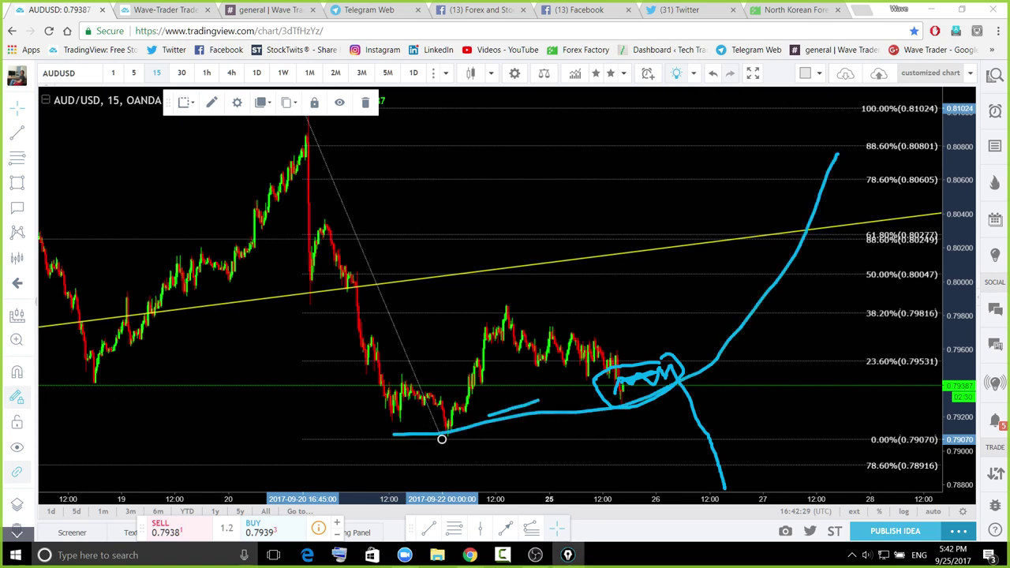
{"action": "key", "text": "ctrl+z"}
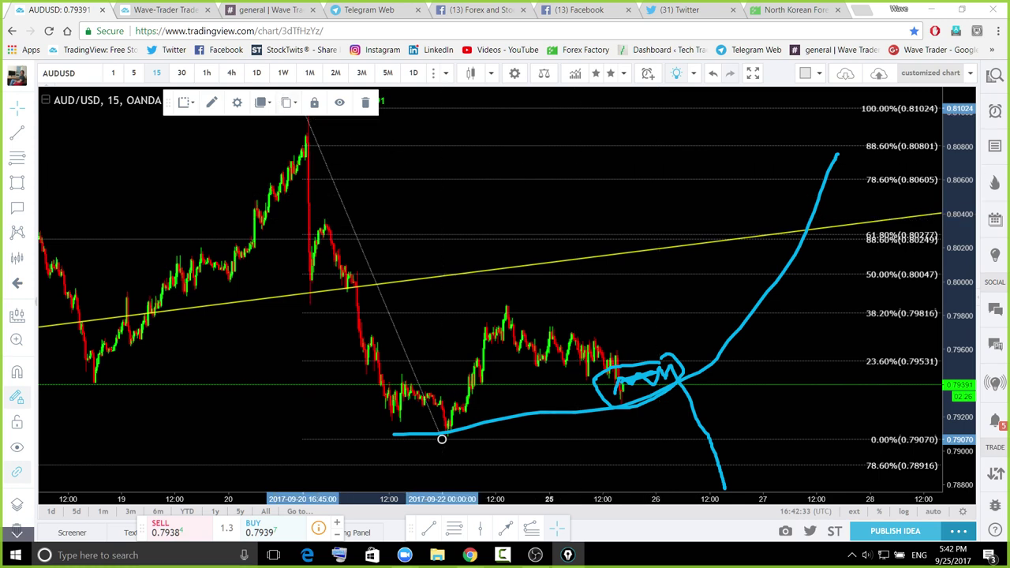
{"action": "key", "text": "Escape"}
Set the AUD/USD chart to the daily timeframe and reset its view to show the latest candles and downward target arrow
{"action": "left_click", "coordinate": [257, 73]}
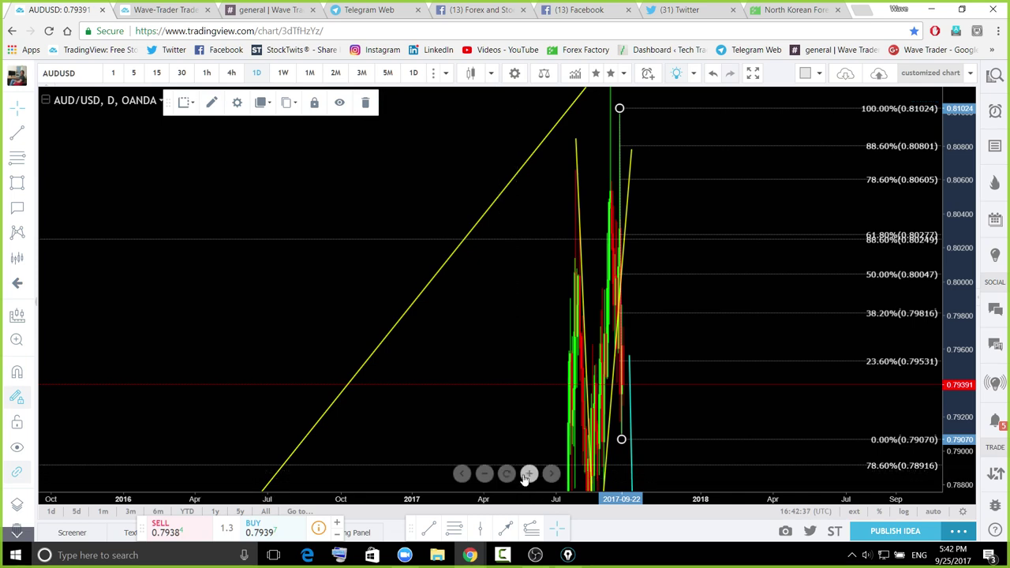
{"action": "left_click", "coordinate": [509, 476]}
{"action": "scroll", "coordinate": [853, 289], "scroll_direction": "up", "scroll_amount": 3}
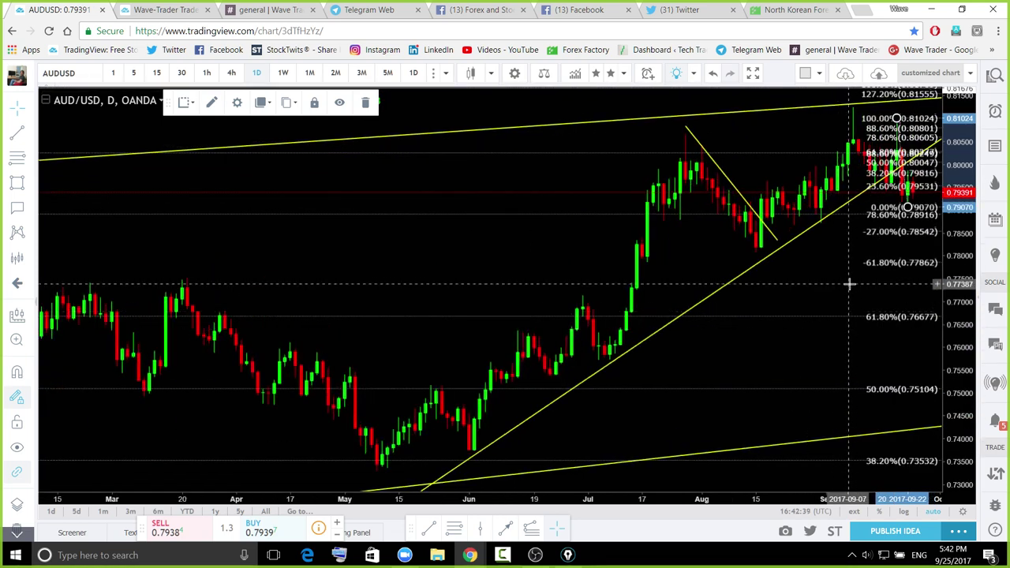
{"action": "left_click_drag", "start_coordinate": [708, 305], "coordinate": [616, 317]}
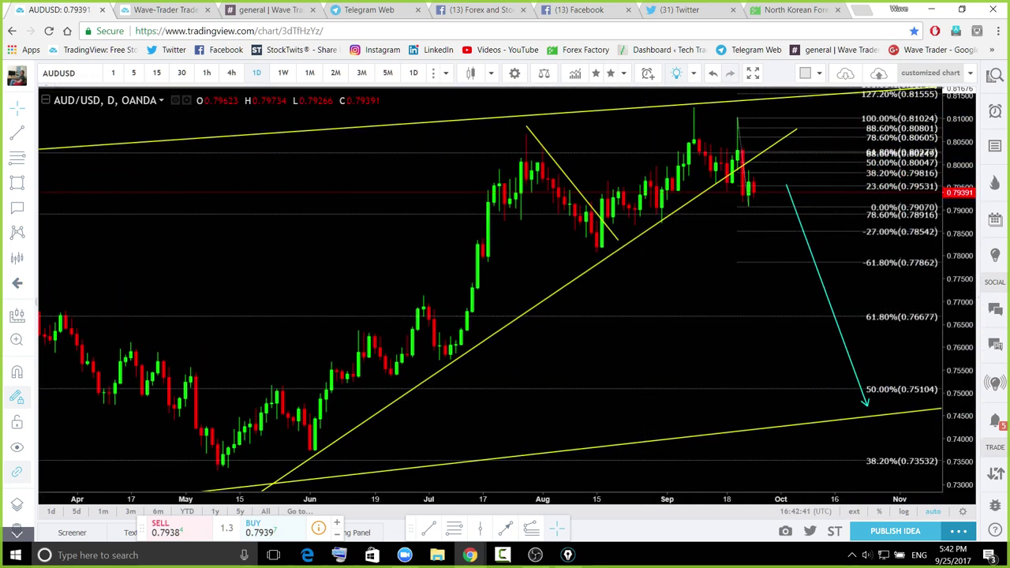
Mark the daily support lows and a bounce toward the broken trendline with freehand strokes, and clear the ink
{"action": "mouse_move", "coordinate": [521, 216]}
{"action": "left_mouse_down"}
{"action": "mouse_move", "coordinate": [503, 216]}
{"action": "mouse_move", "coordinate": [771, 201]}
{"action": "left_mouse_up"}
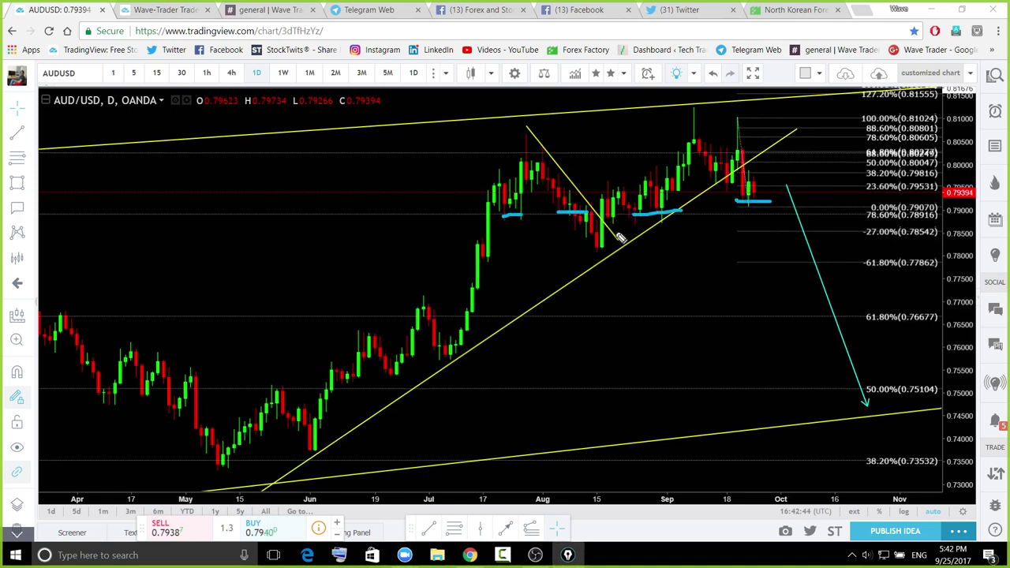
{"action": "left_click_drag", "start_coordinate": [617, 236], "coordinate": [646, 228]}
{"action": "left_click_drag", "start_coordinate": [748, 202], "coordinate": [793, 141]}
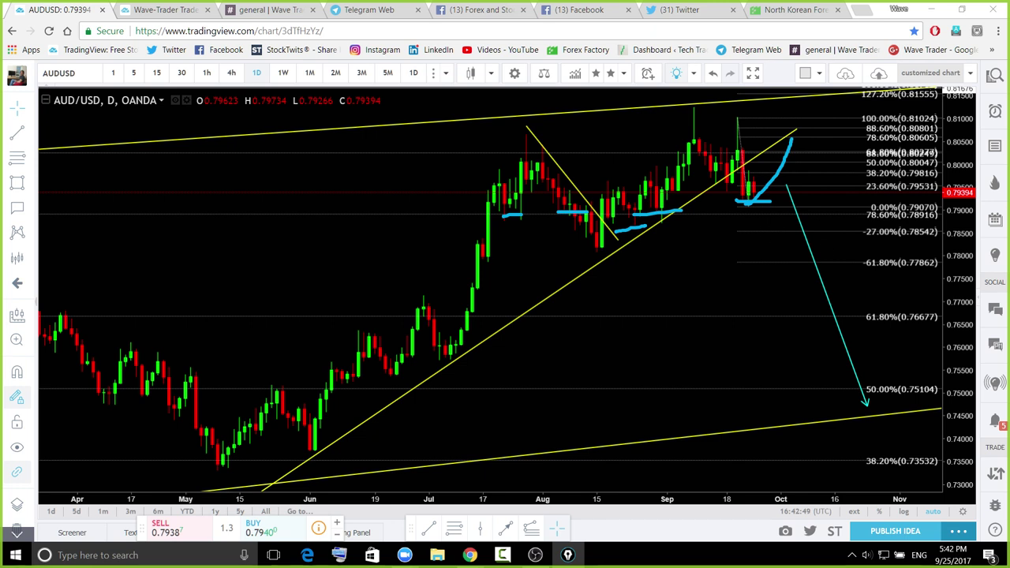
{"action": "key", "text": "Escape"}
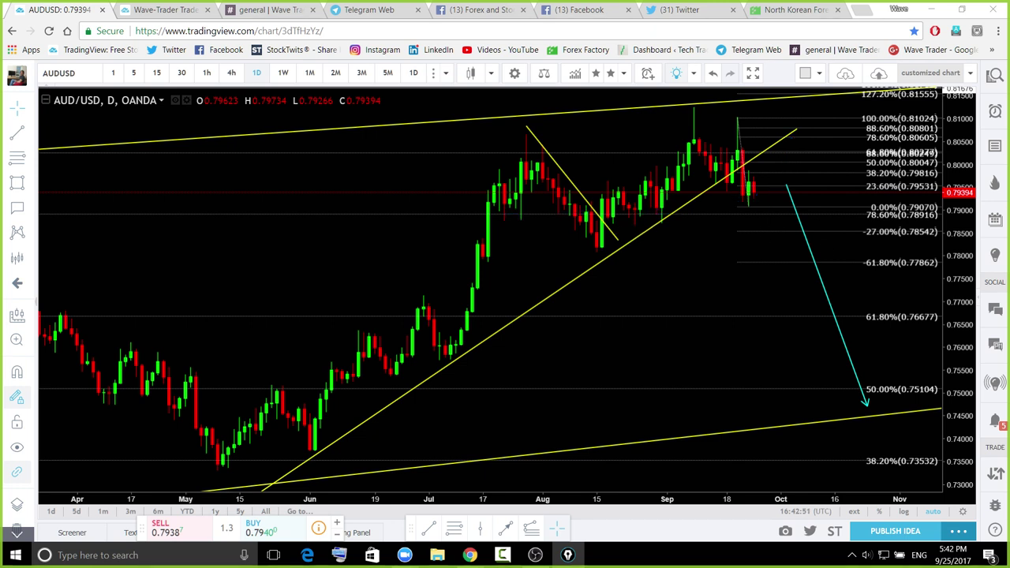
Open the USD/HKD chart from the watchlist and frame its daily candles with the callouts, flag lines and downward target arrow
{"action": "left_click", "coordinate": [738, 118]}
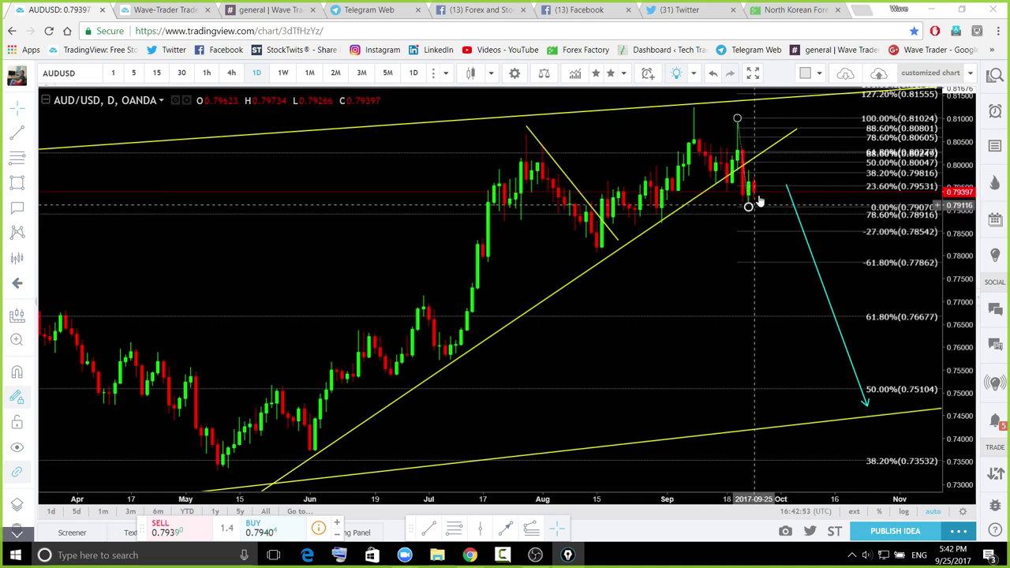
{"action": "left_click", "coordinate": [915, 188]}
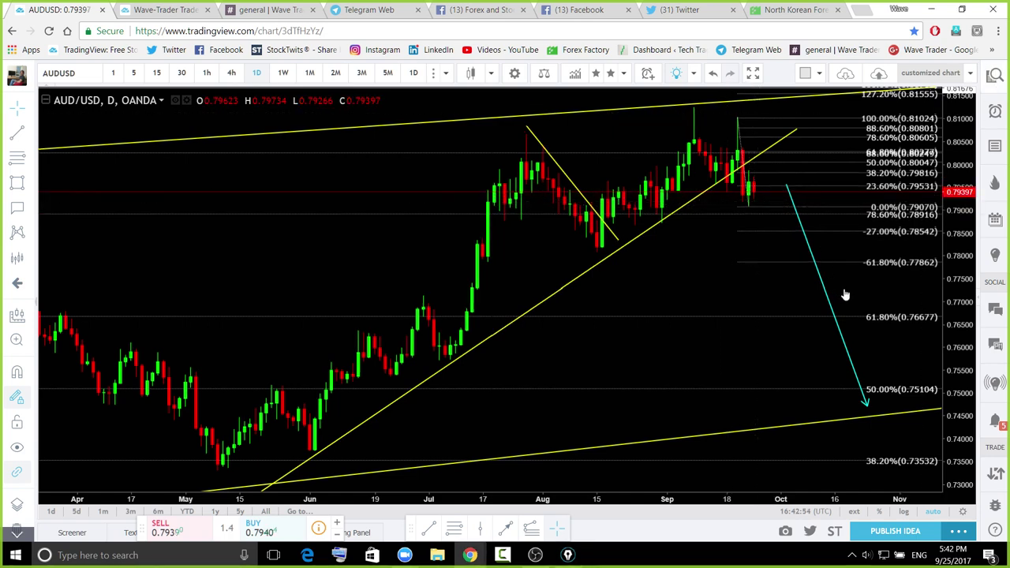
{"action": "left_click", "coordinate": [979, 296]}
{"action": "left_click", "coordinate": [873, 429]}
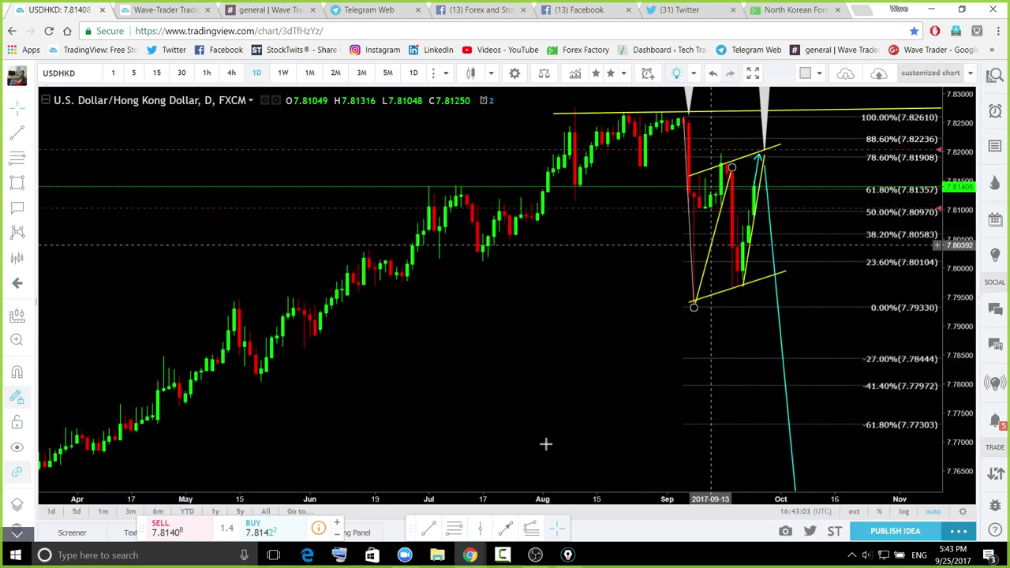
{"action": "left_click", "coordinate": [509, 474]}
{"action": "scroll", "coordinate": [941, 276], "scroll_direction": "up", "scroll_amount": 5}
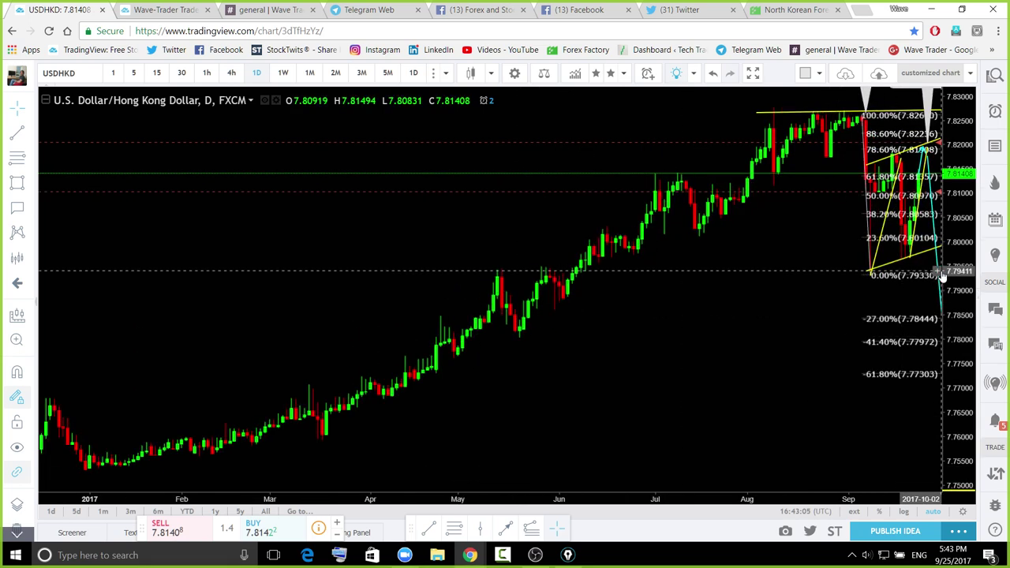
{"action": "left_click_drag", "start_coordinate": [957, 301], "coordinate": [958, 371]}
{"action": "left_click_drag", "start_coordinate": [671, 403], "coordinate": [523, 390]}
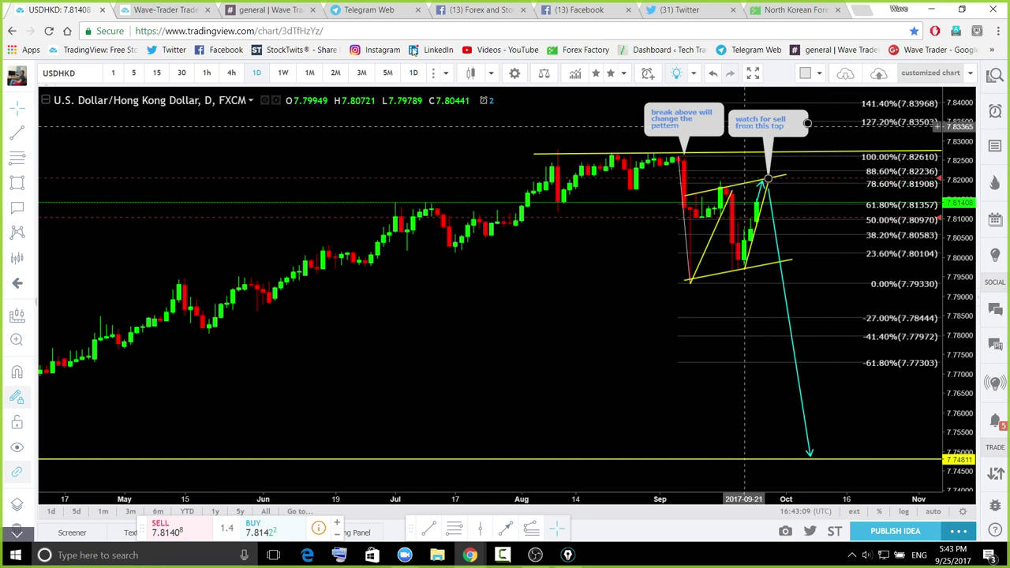
{"action": "scroll", "coordinate": [827, 290], "scroll_direction": "down", "scroll_amount": 6}
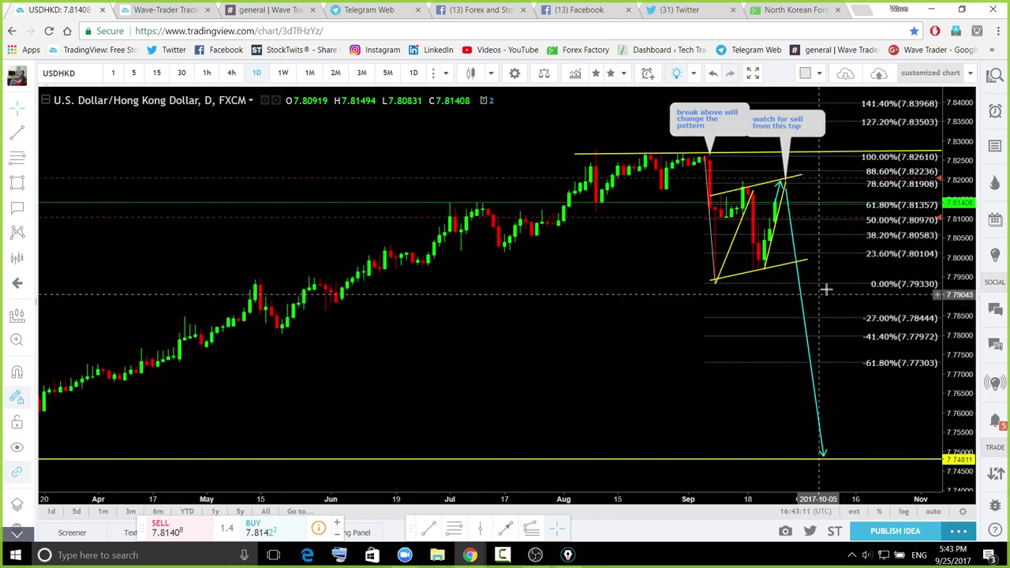
{"action": "scroll", "coordinate": [844, 290], "scroll_direction": "up", "scroll_amount": 3}
Set the USD/HKD chart to the 4-hour timeframe and frame the September flag with its Fibonacci levels
{"action": "left_click", "coordinate": [231, 72]}
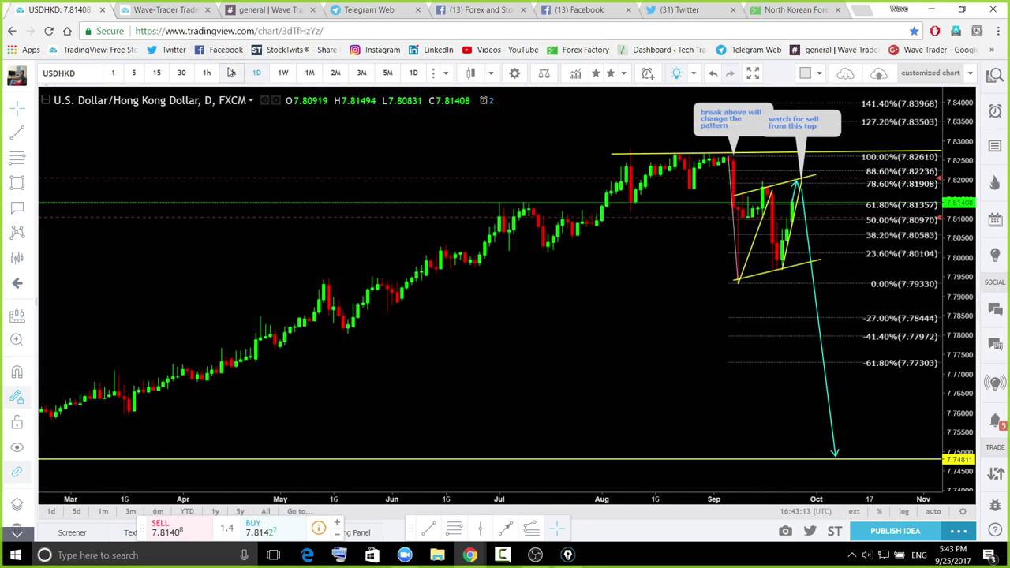
{"action": "mouse_move", "coordinate": [553, 476]}
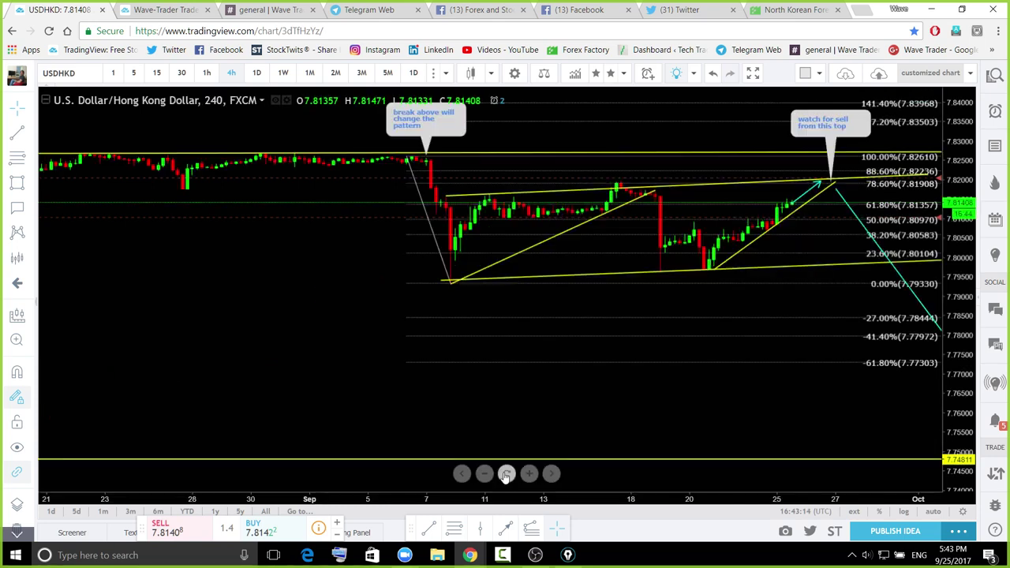
{"action": "left_click", "coordinate": [507, 474]}
{"action": "scroll", "coordinate": [953, 320], "scroll_direction": "down", "scroll_amount": 1}
{"action": "left_click_drag", "start_coordinate": [952, 319], "coordinate": [941, 422]}
{"action": "left_click_drag", "start_coordinate": [839, 420], "coordinate": [630, 385]}
Sketch the flag's earlier decline, the 50% level area and a projected drop from the upper line in freehand, and clear the ink
{"action": "left_click", "coordinate": [980, 255]}
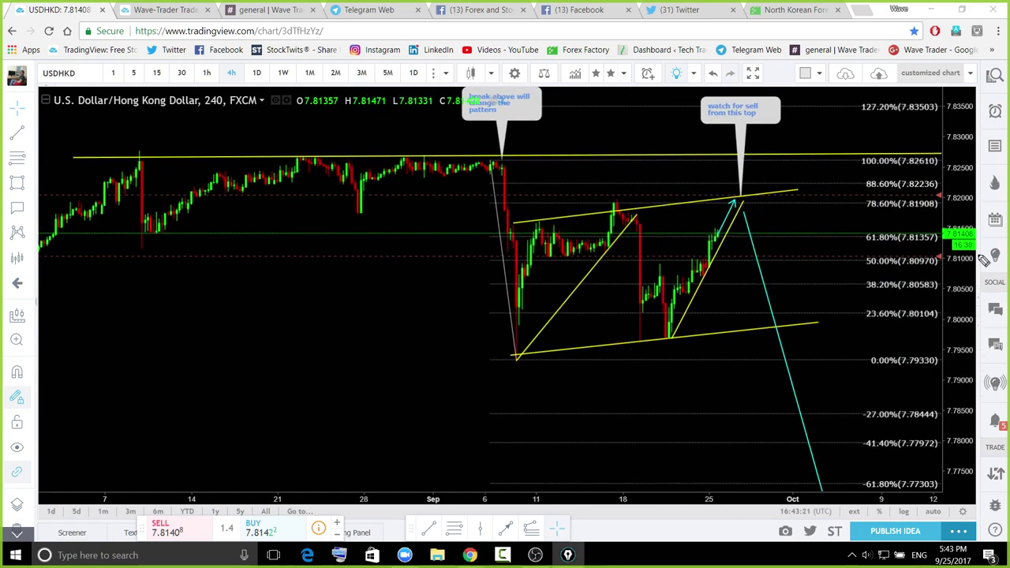
{"action": "mouse_move", "coordinate": [652, 265]}
{"action": "left_mouse_down"}
{"action": "mouse_move", "coordinate": [671, 257]}
{"action": "mouse_move", "coordinate": [702, 266]}
{"action": "left_mouse_up"}
{"action": "mouse_move", "coordinate": [733, 202]}
{"action": "left_mouse_down"}
{"action": "mouse_move", "coordinate": [777, 255]}
{"action": "mouse_move", "coordinate": [811, 331]}
{"action": "left_mouse_up"}
{"action": "left_click_drag", "start_coordinate": [611, 204], "coordinate": [617, 223]}
{"action": "left_click_drag", "start_coordinate": [643, 271], "coordinate": [675, 336]}
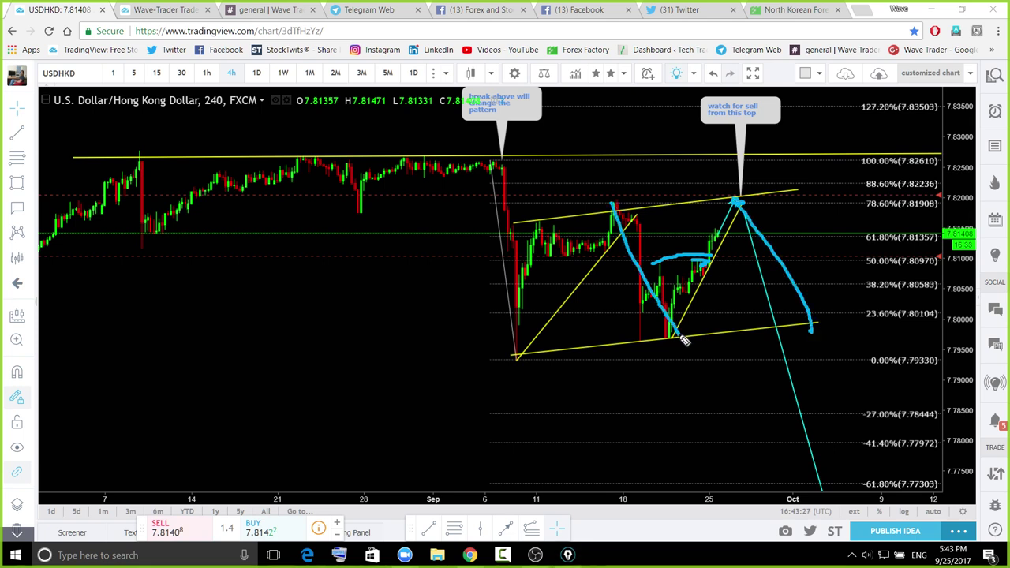
{"action": "left_click_drag", "start_coordinate": [823, 330], "coordinate": [893, 448]}
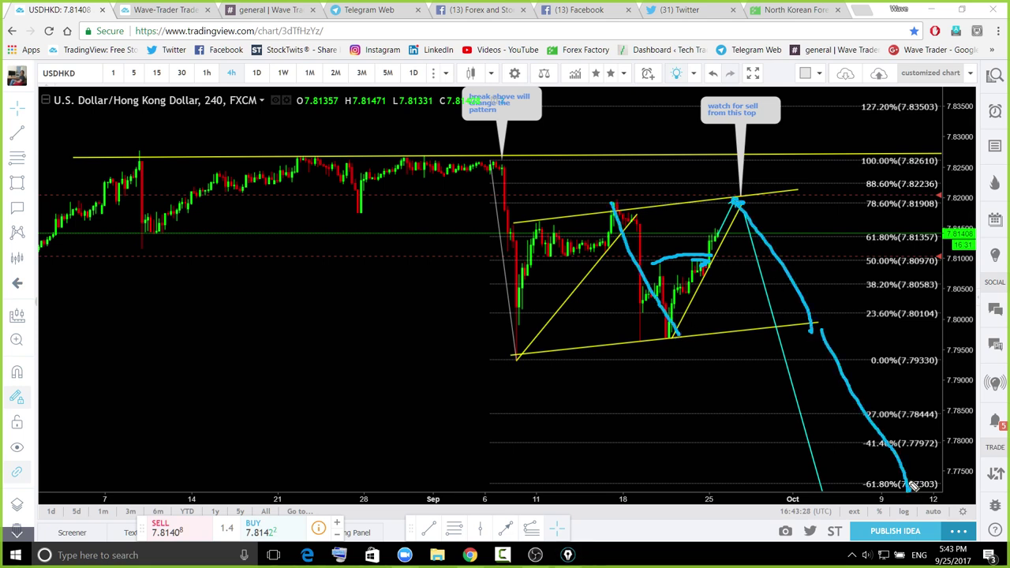
{"action": "key", "text": "ctrl+shift+7"}
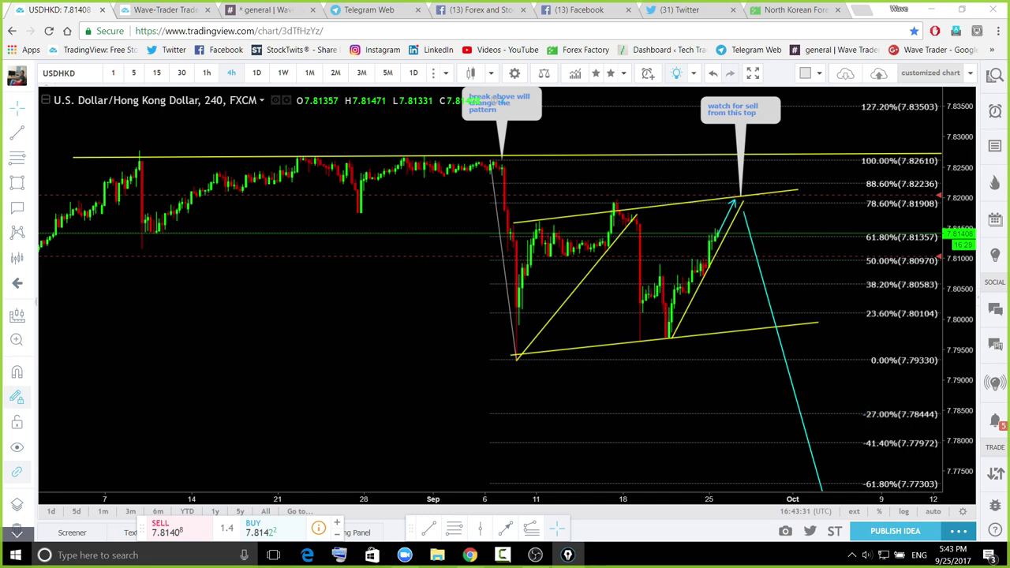
Mark a break above the horizontal resistance and its earlier highs in freehand, circle the USD/HKD flag, and clear the ink
{"action": "scroll", "coordinate": [945, 295], "scroll_direction": "down", "scroll_amount": 1}
{"action": "left_click_drag", "start_coordinate": [953, 281], "coordinate": [961, 371]}
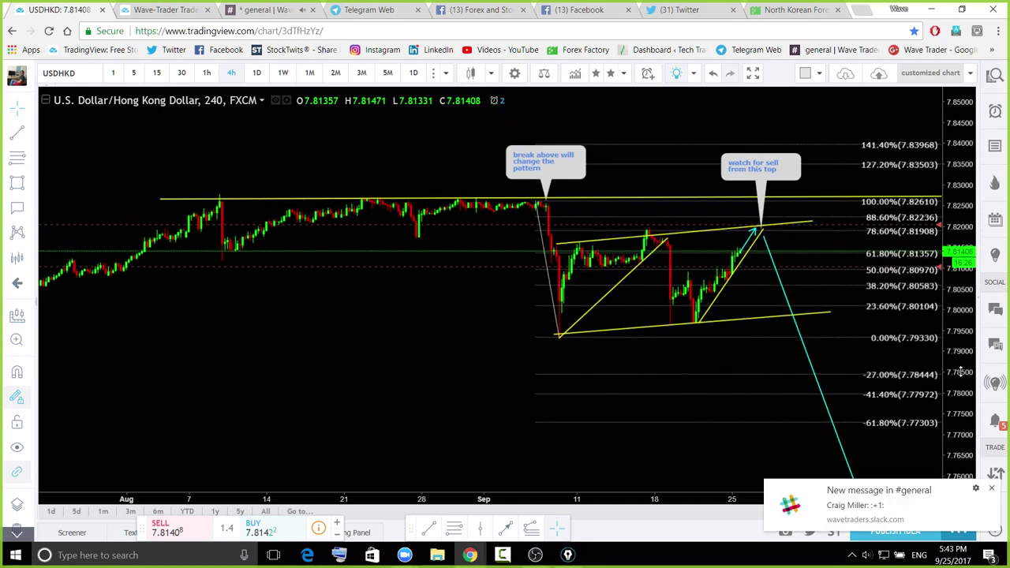
{"action": "left_click", "coordinate": [993, 489]}
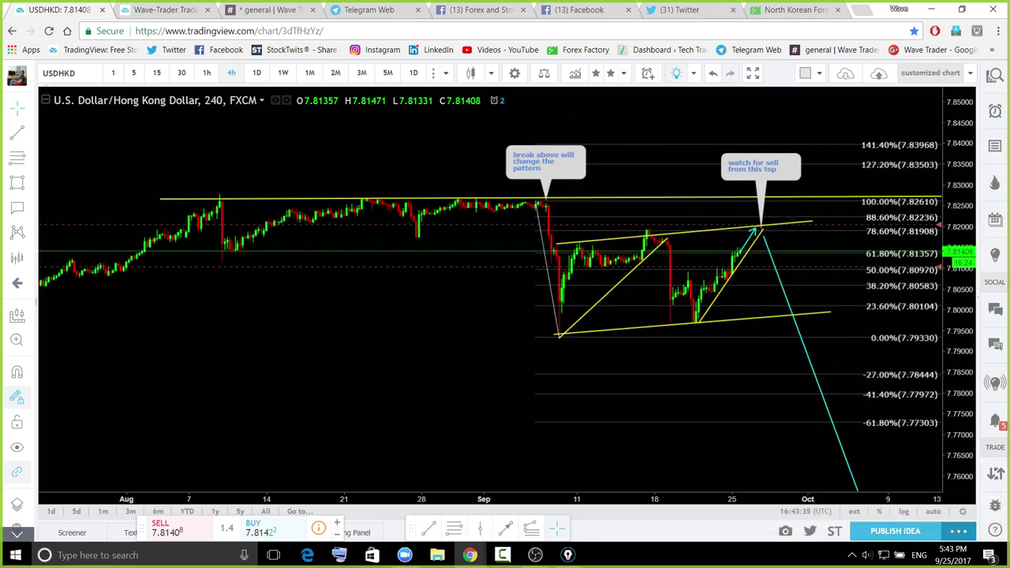
{"action": "mouse_move", "coordinate": [762, 224]}
{"action": "left_mouse_down"}
{"action": "mouse_move", "coordinate": [781, 179]}
{"action": "mouse_move", "coordinate": [780, 189]}
{"action": "left_mouse_up"}
{"action": "left_click_drag", "start_coordinate": [460, 197], "coordinate": [521, 197]}
{"action": "left_click_drag", "start_coordinate": [208, 197], "coordinate": [227, 195]}
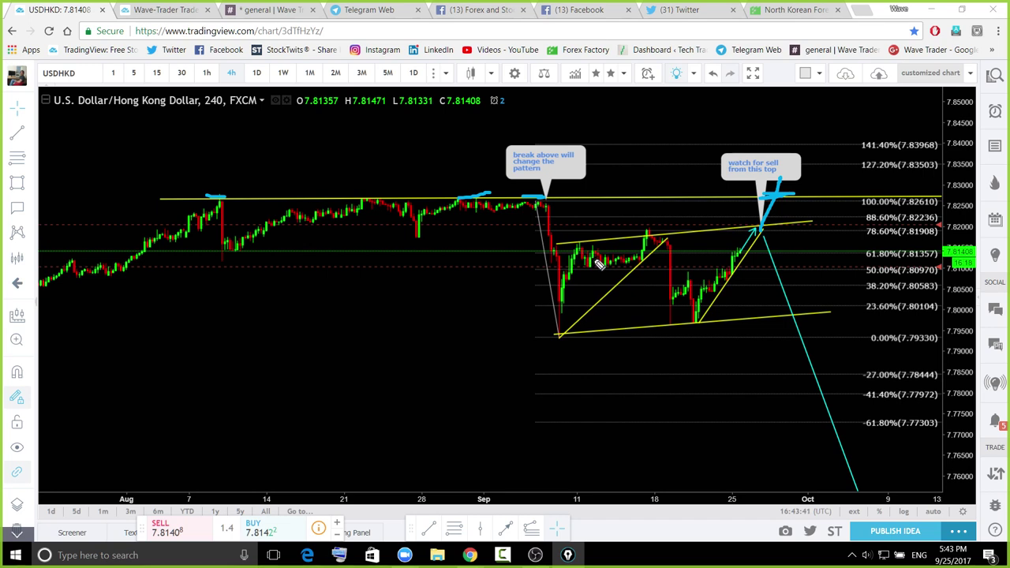
{"action": "mouse_move", "coordinate": [735, 208]}
{"action": "left_mouse_down"}
{"action": "mouse_move", "coordinate": [782, 235]}
{"action": "mouse_move", "coordinate": [691, 352]}
{"action": "mouse_move", "coordinate": [557, 327]}
{"action": "mouse_move", "coordinate": [555, 224]}
{"action": "mouse_move", "coordinate": [702, 188]}
{"action": "mouse_move", "coordinate": [733, 210]}
{"action": "left_mouse_up"}
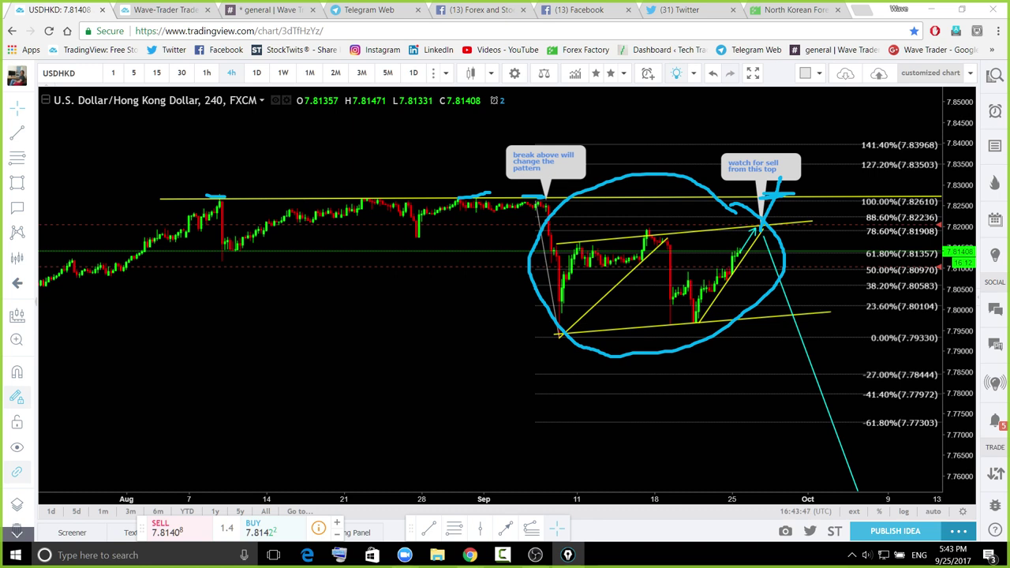
{"action": "key", "text": "ctrl+shift+7"}
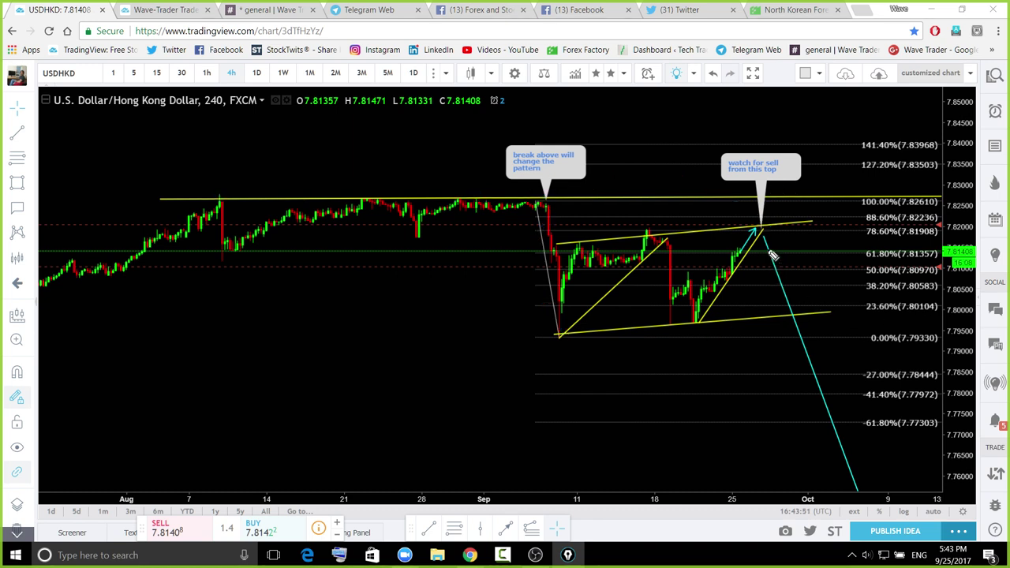
Sketch a stepped decline from the flag's upper line through its lower line past the -61.80% level, and clear the ink
{"action": "mouse_move", "coordinate": [756, 231]}
{"action": "left_mouse_down"}
{"action": "mouse_move", "coordinate": [802, 312]}
{"action": "mouse_move", "coordinate": [837, 413]}
{"action": "mouse_move", "coordinate": [910, 480]}
{"action": "left_mouse_up"}
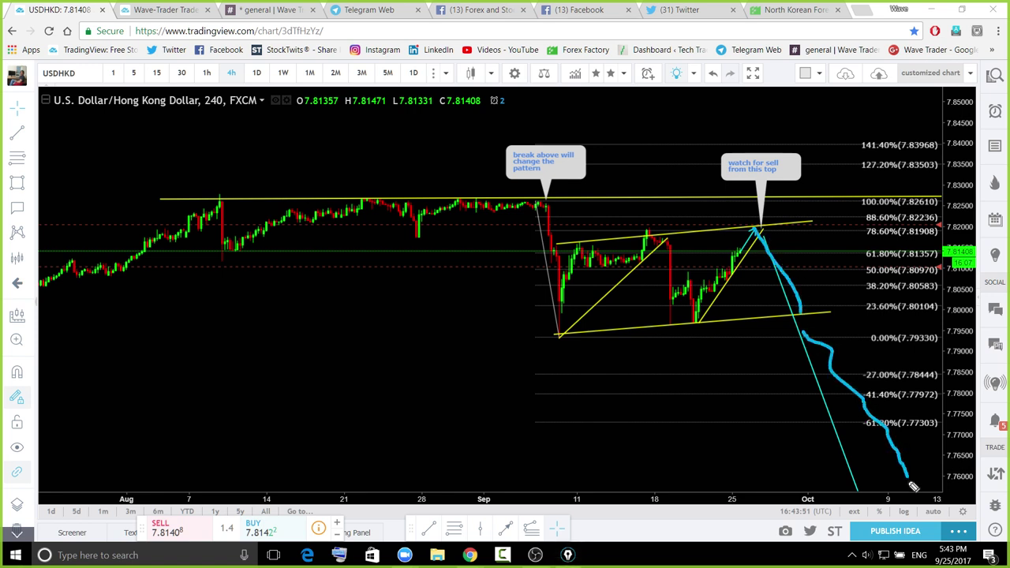
{"action": "key", "text": "ctrl+shift+7"}
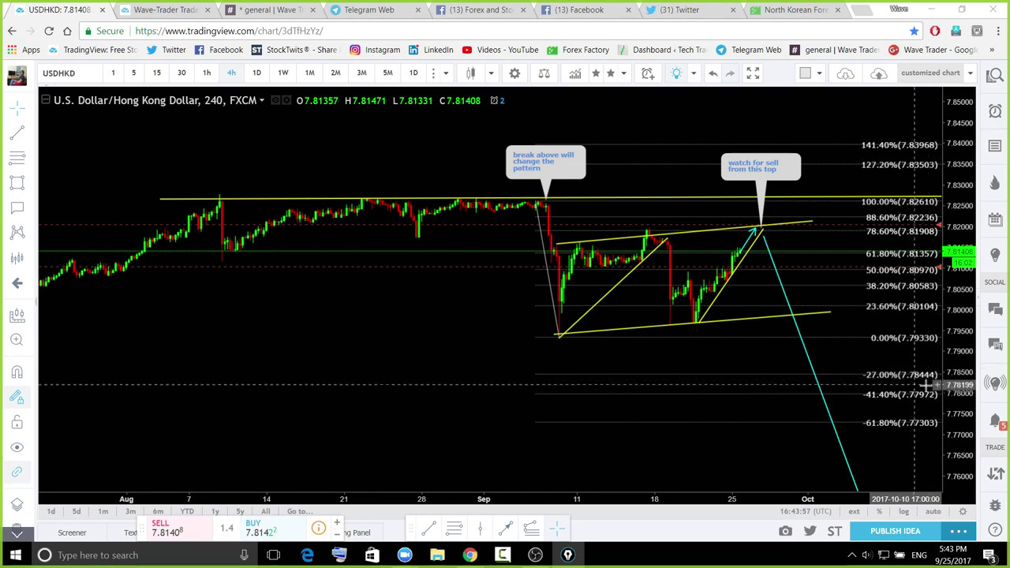
{"action": "left_click_drag", "start_coordinate": [953, 233], "coordinate": [951, 272]}
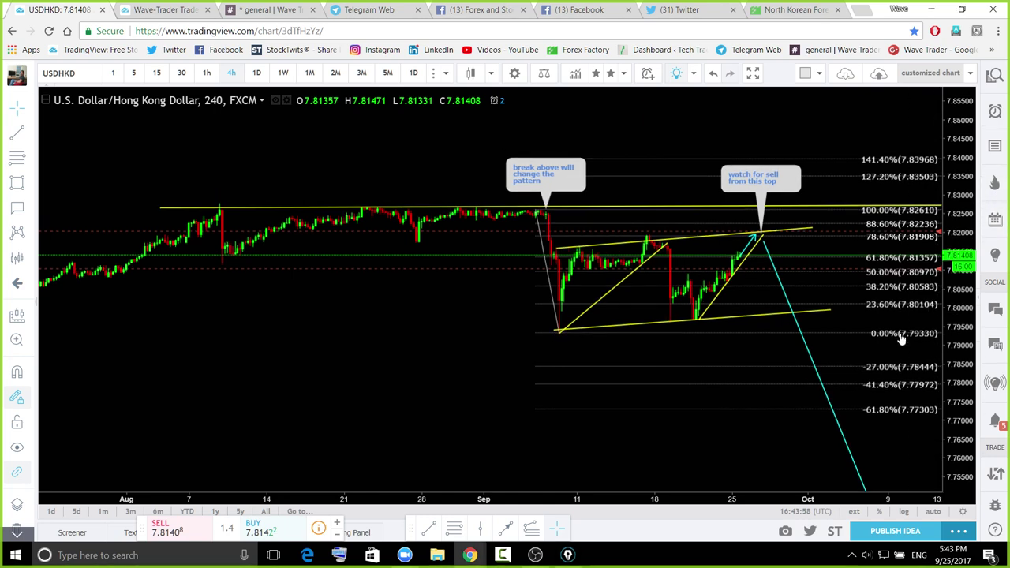
{"action": "left_click_drag", "start_coordinate": [887, 422], "coordinate": [730, 332]}
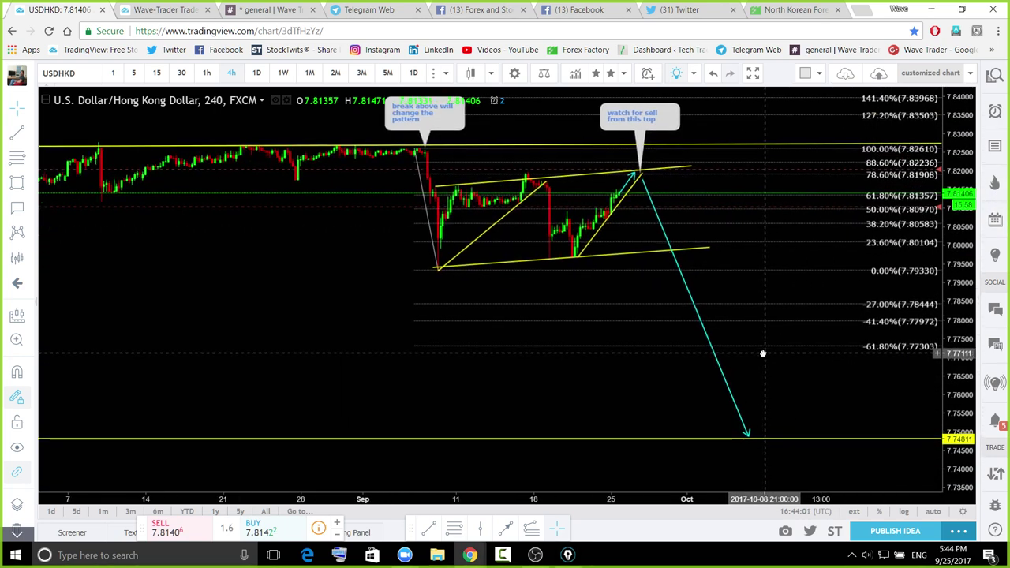
Open the GBP/JPY chart from the watchlist on the daily timeframe and frame its trendlines and Fibonacci levels back to late 2015
{"action": "left_click", "coordinate": [996, 146]}
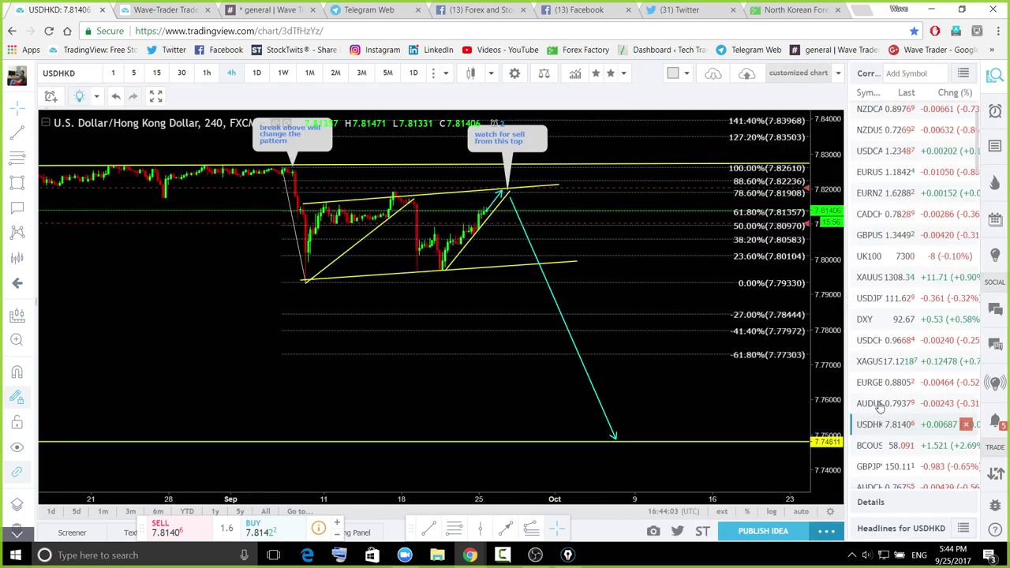
{"action": "scroll", "coordinate": [908, 355], "scroll_direction": "down", "scroll_amount": 3}
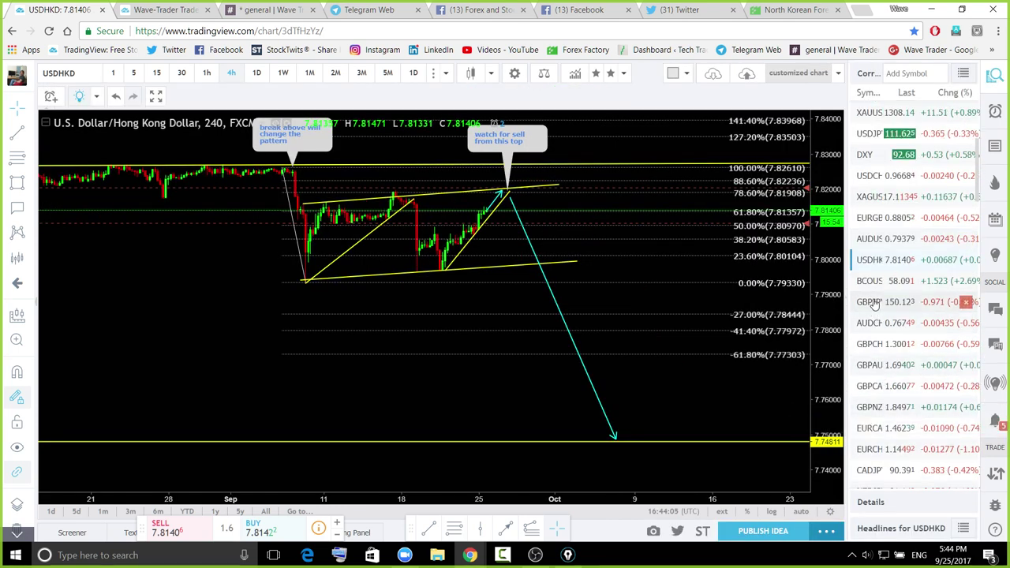
{"action": "left_click", "coordinate": [875, 303]}
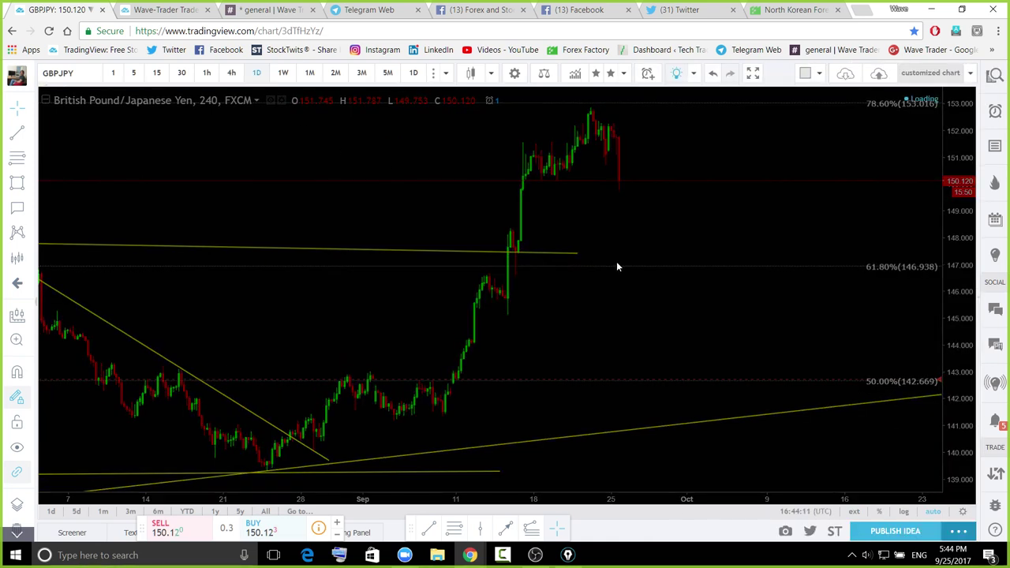
{"action": "scroll", "coordinate": [700, 400], "scroll_direction": "down", "scroll_amount": 4}
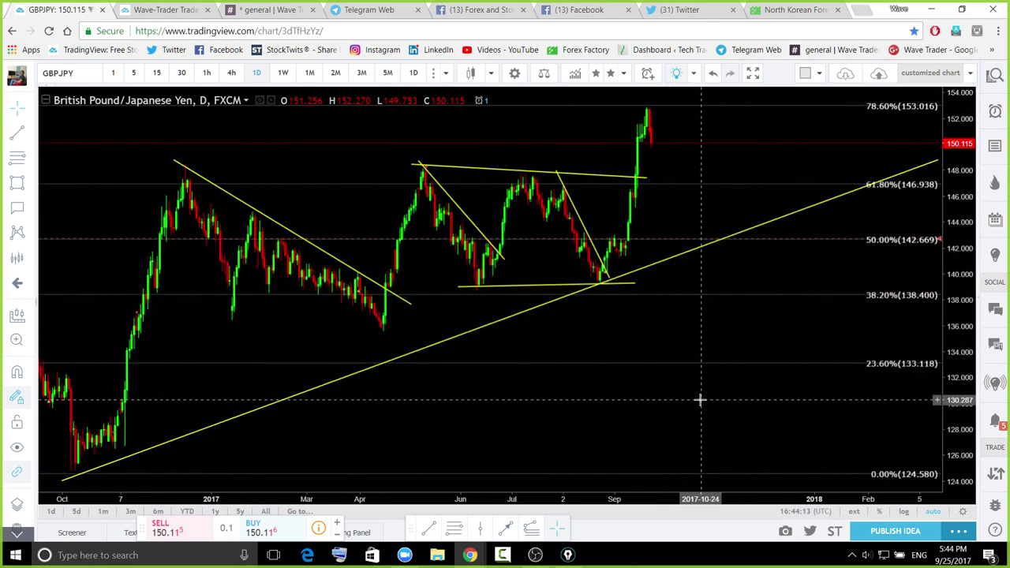
{"action": "scroll", "coordinate": [699, 399], "scroll_direction": "down", "scroll_amount": 5}
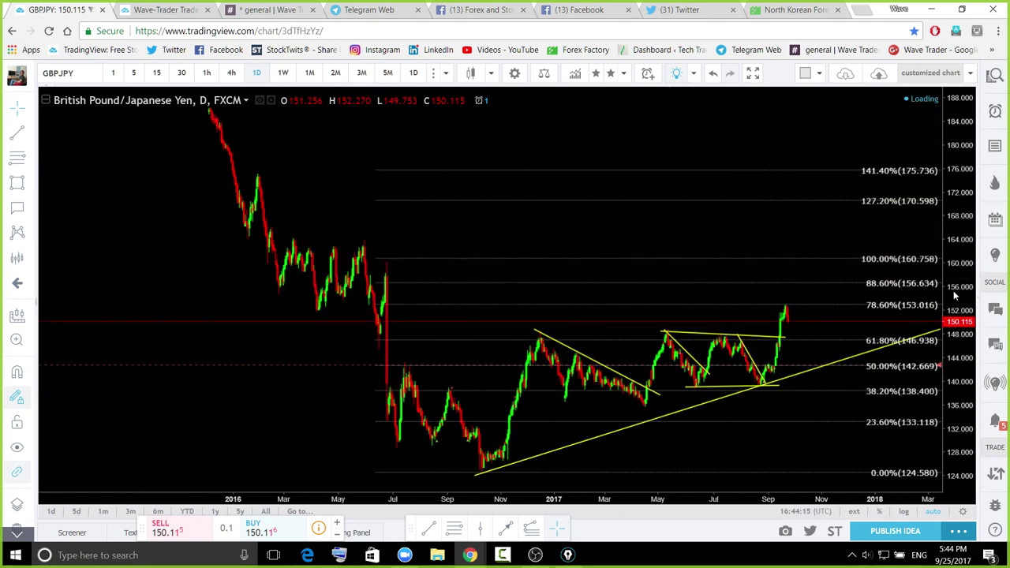
{"action": "left_click_drag", "start_coordinate": [800, 421], "coordinate": [782, 348]}
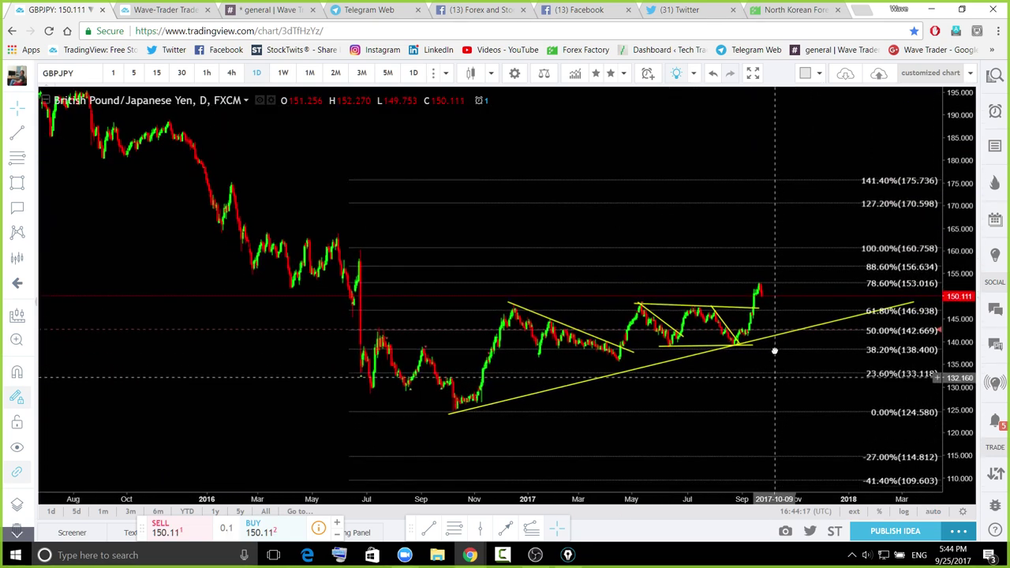
{"action": "scroll", "coordinate": [903, 404], "scroll_direction": "up", "scroll_amount": 2}
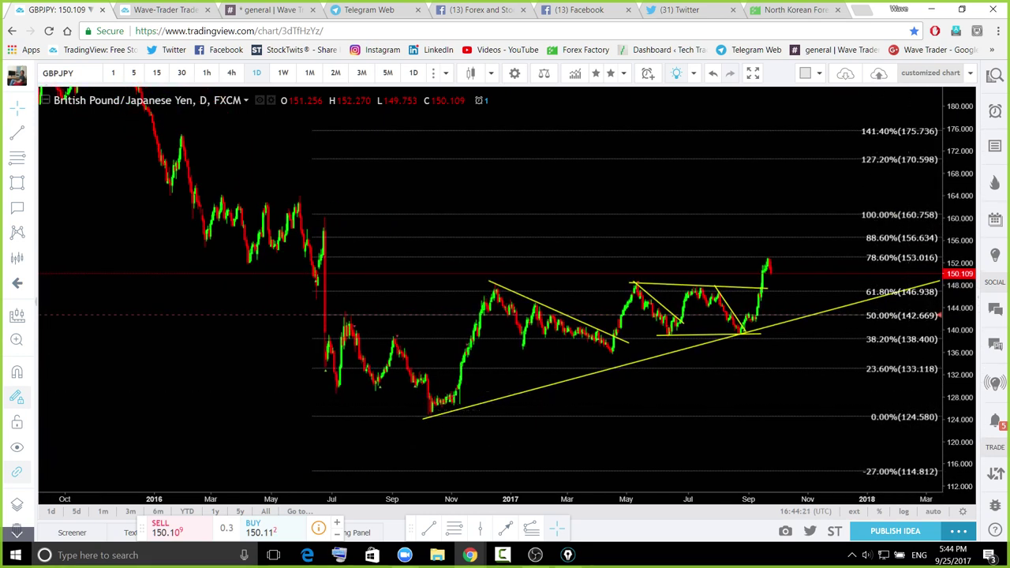
Sketch a GBP/JPY pullback to the broken upper line and a rally to the 88.60% level, circle the latest candles, and clear the ink
{"action": "mouse_move", "coordinate": [774, 259]}
{"action": "left_mouse_down"}
{"action": "mouse_move", "coordinate": [787, 277]}
{"action": "mouse_move", "coordinate": [766, 285]}
{"action": "mouse_move", "coordinate": [759, 264]}
{"action": "mouse_move", "coordinate": [771, 254]}
{"action": "left_mouse_up"}
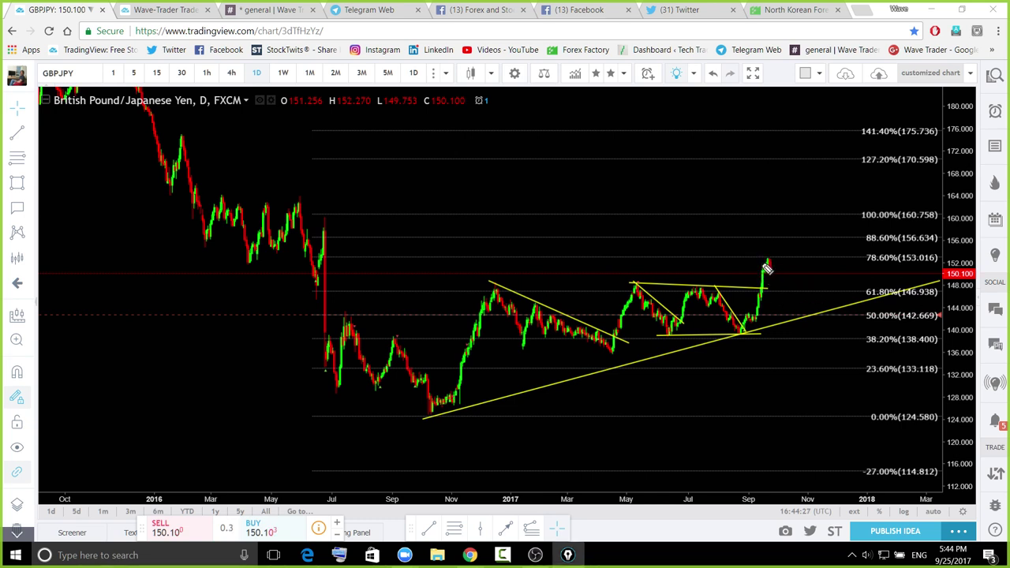
{"action": "mouse_move", "coordinate": [764, 265]}
{"action": "left_mouse_down"}
{"action": "mouse_move", "coordinate": [778, 288]}
{"action": "mouse_move", "coordinate": [788, 276]}
{"action": "left_mouse_up"}
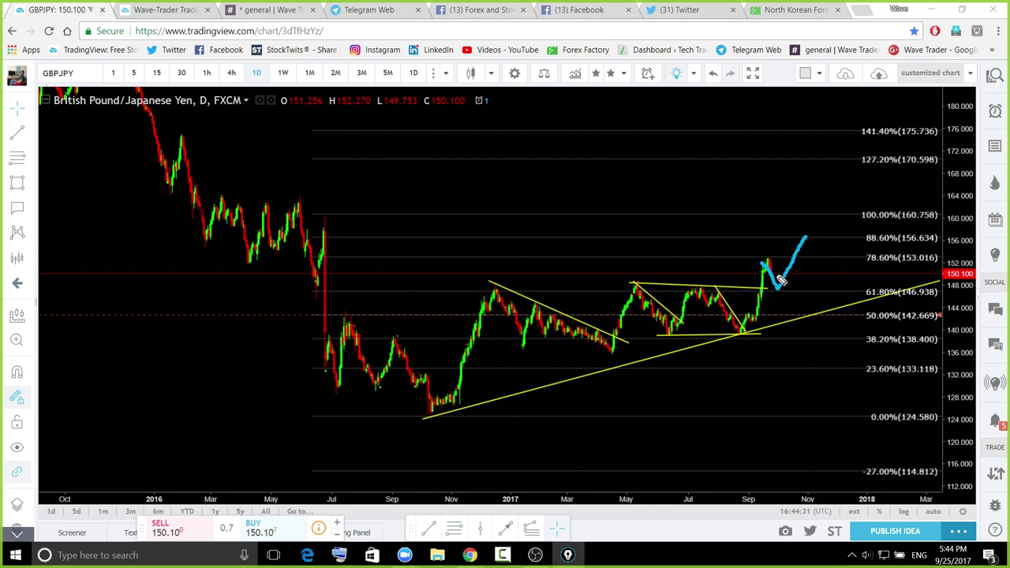
{"action": "left_click_drag", "start_coordinate": [766, 260], "coordinate": [772, 299]}
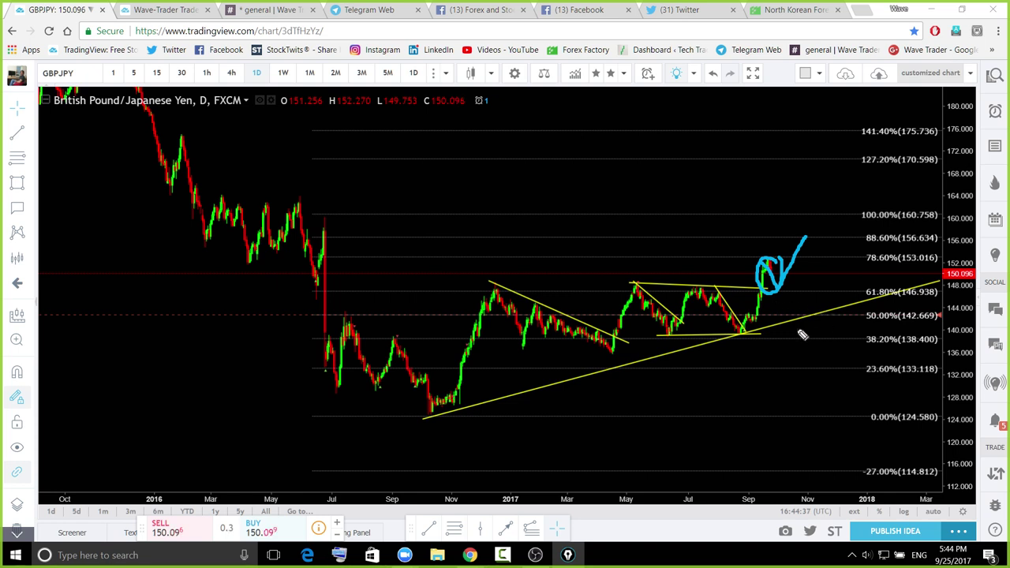
{"action": "key", "text": "ctrl+shift+6"}
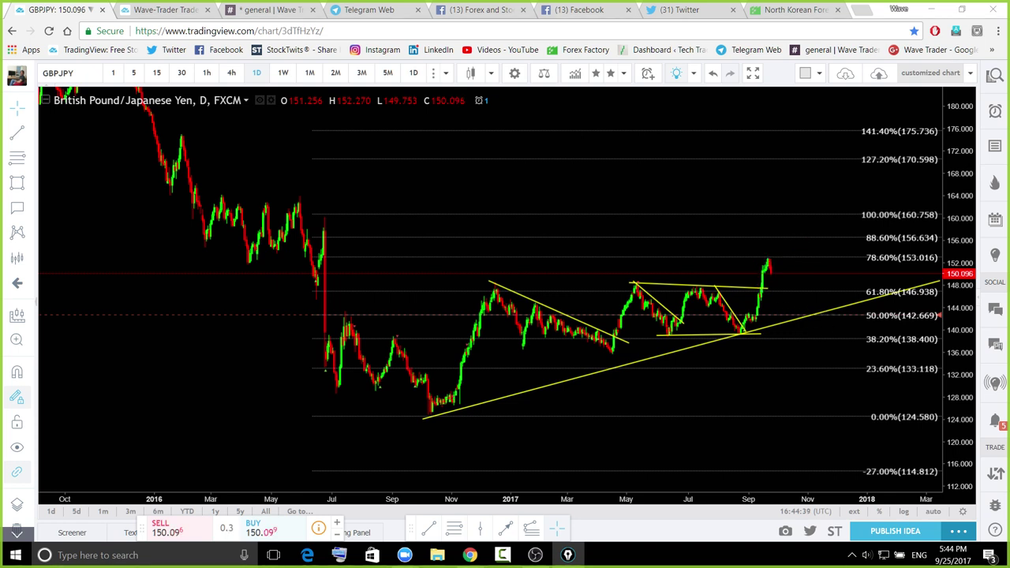
Open the published idea "GBPJPY Watch bottom for impulse", play its price action forward, and activate the freehand pen
{"action": "left_click", "coordinate": [747, 336]}
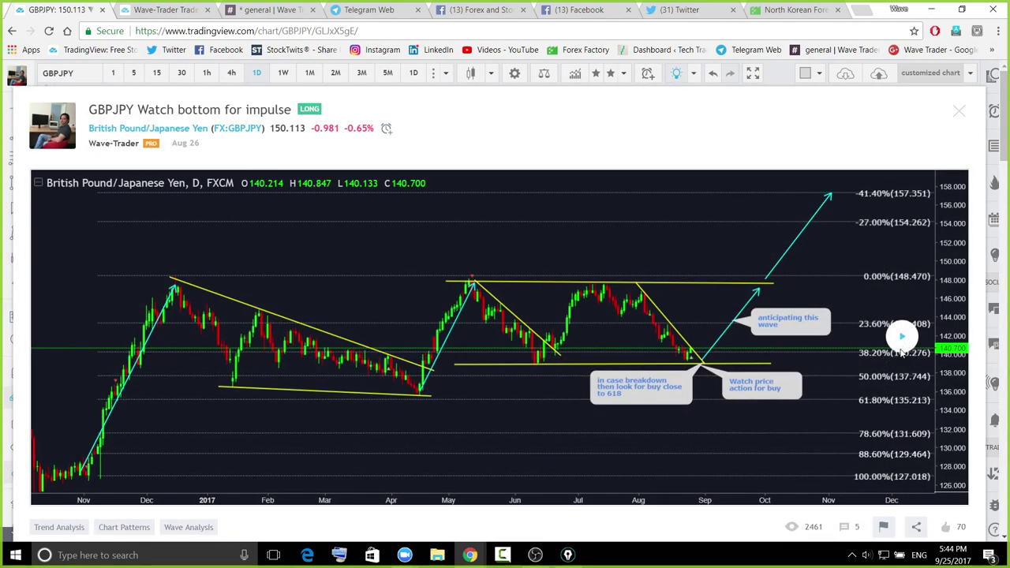
{"action": "left_click", "coordinate": [901, 352]}
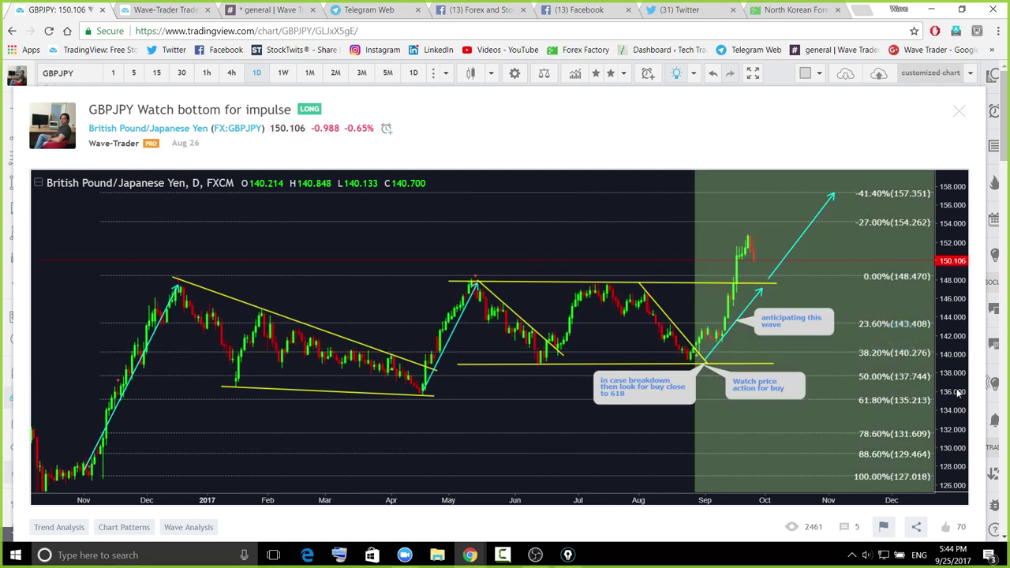
{"action": "key", "text": "ctrl+shift+3"}
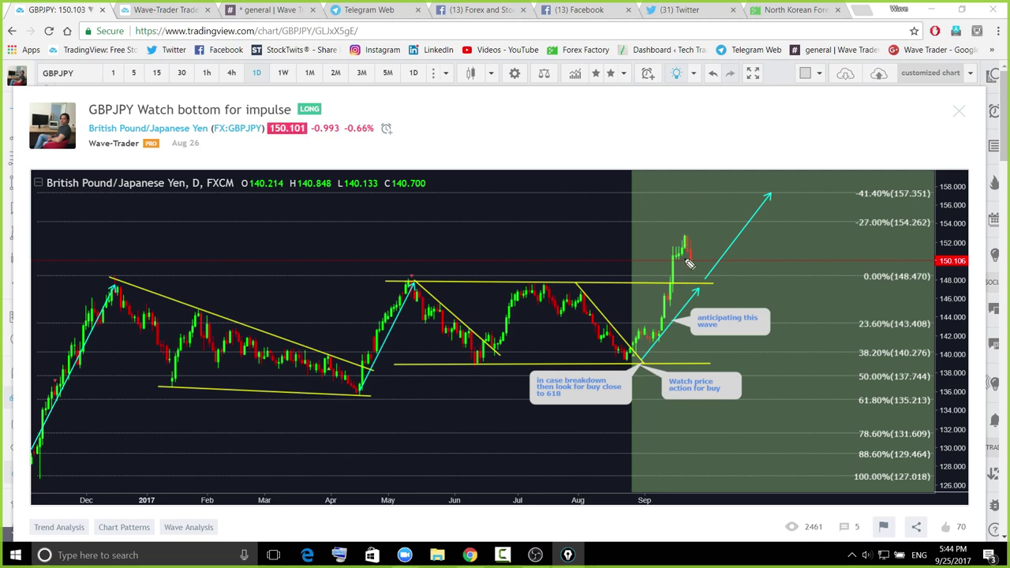
Circle the latest candles and the projected arrow in the GBPJPY idea, underline the -41.40% level, and clear the ink
{"action": "mouse_move", "coordinate": [685, 241]}
{"action": "left_mouse_down"}
{"action": "mouse_move", "coordinate": [703, 257]}
{"action": "mouse_move", "coordinate": [698, 274]}
{"action": "mouse_move", "coordinate": [715, 274]}
{"action": "mouse_move", "coordinate": [777, 195]}
{"action": "mouse_move", "coordinate": [754, 249]}
{"action": "mouse_move", "coordinate": [759, 199]}
{"action": "mouse_move", "coordinate": [773, 188]}
{"action": "left_mouse_up"}
{"action": "left_click_drag", "start_coordinate": [916, 194], "coordinate": [937, 188]}
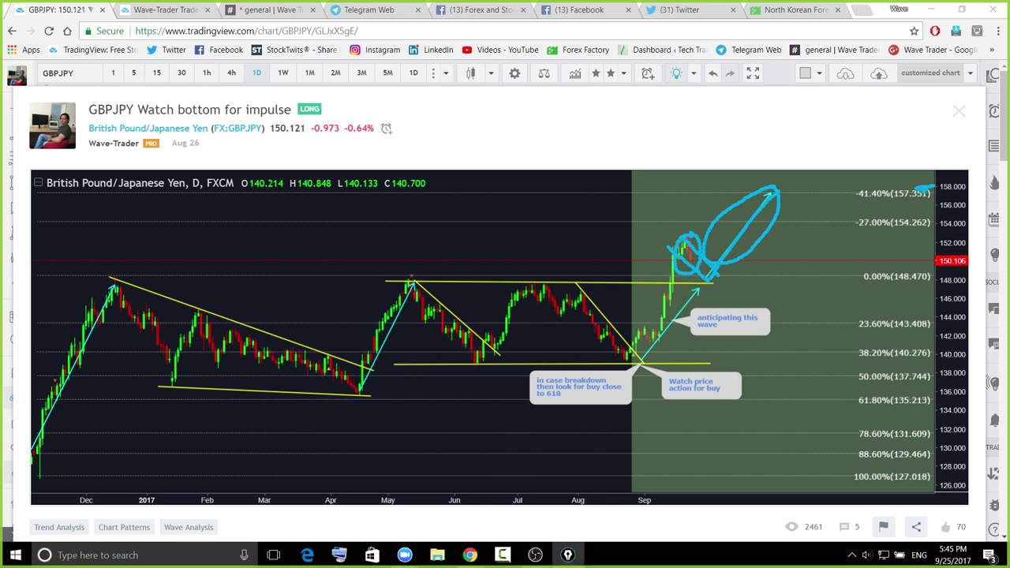
{"action": "key", "text": "ctrl+shift+7"}
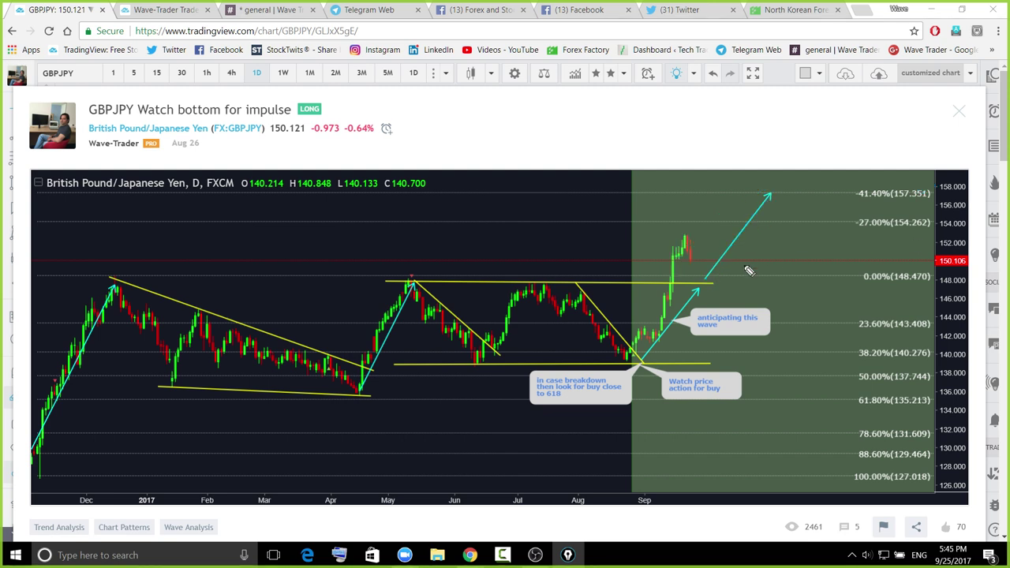
Sketch a small corrective rise followed by a drop to the 38.20% level, underline the two earlier bottoms, and clear the ink
{"action": "mouse_move", "coordinate": [689, 244]}
{"action": "left_mouse_down"}
{"action": "mouse_move", "coordinate": [694, 269]}
{"action": "mouse_move", "coordinate": [732, 253]}
{"action": "left_mouse_up"}
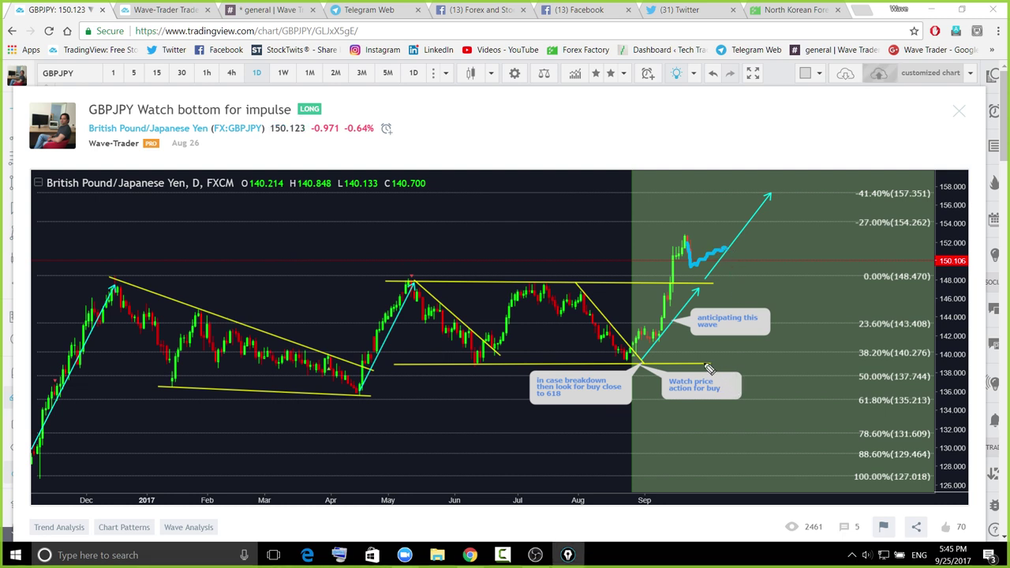
{"action": "left_click_drag", "start_coordinate": [428, 354], "coordinate": [473, 350]}
{"action": "left_click_drag", "start_coordinate": [598, 354], "coordinate": [677, 338]}
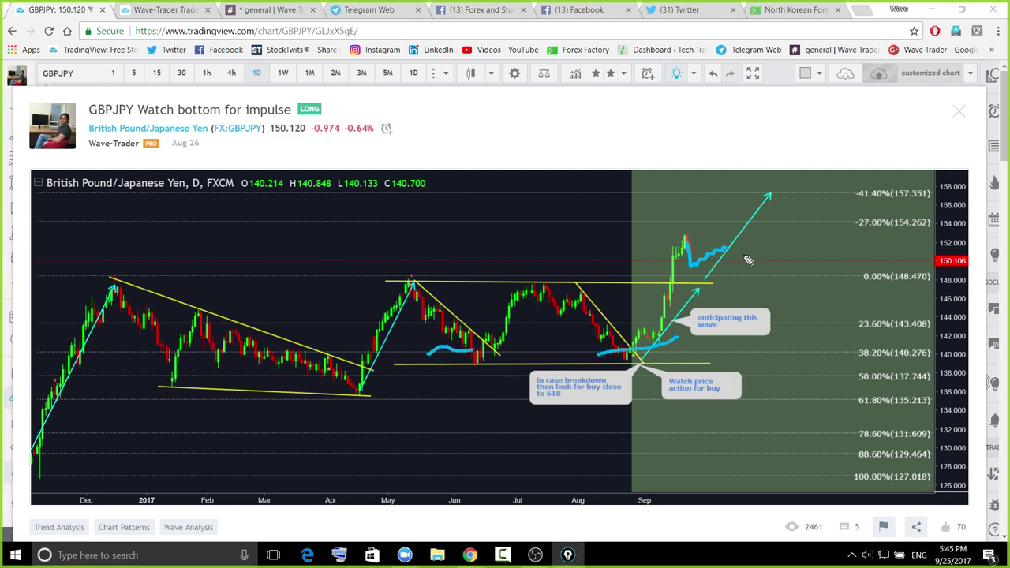
{"action": "left_click_drag", "start_coordinate": [720, 251], "coordinate": [762, 357]}
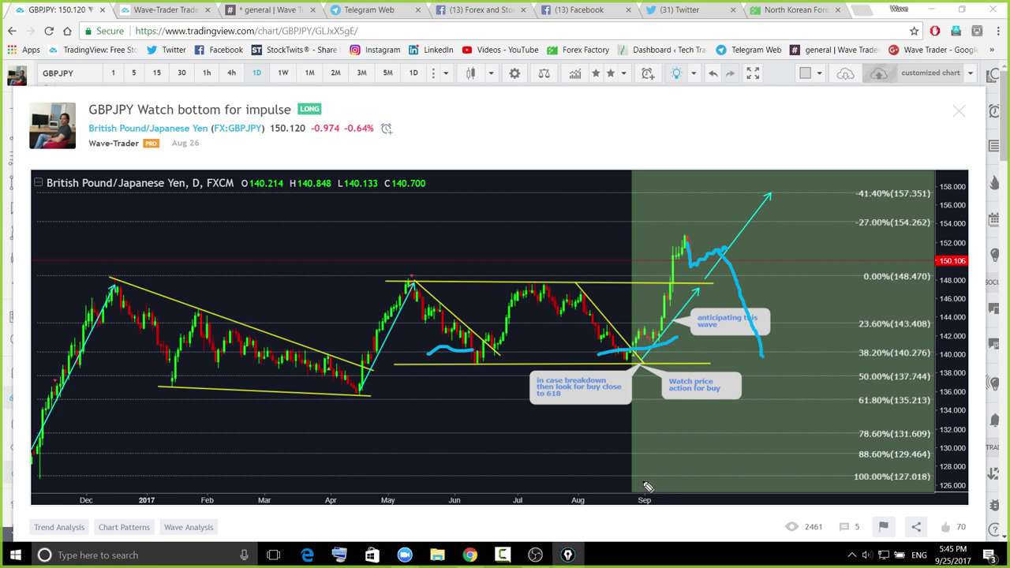
{"action": "left_click_drag", "start_coordinate": [717, 241], "coordinate": [727, 267]}
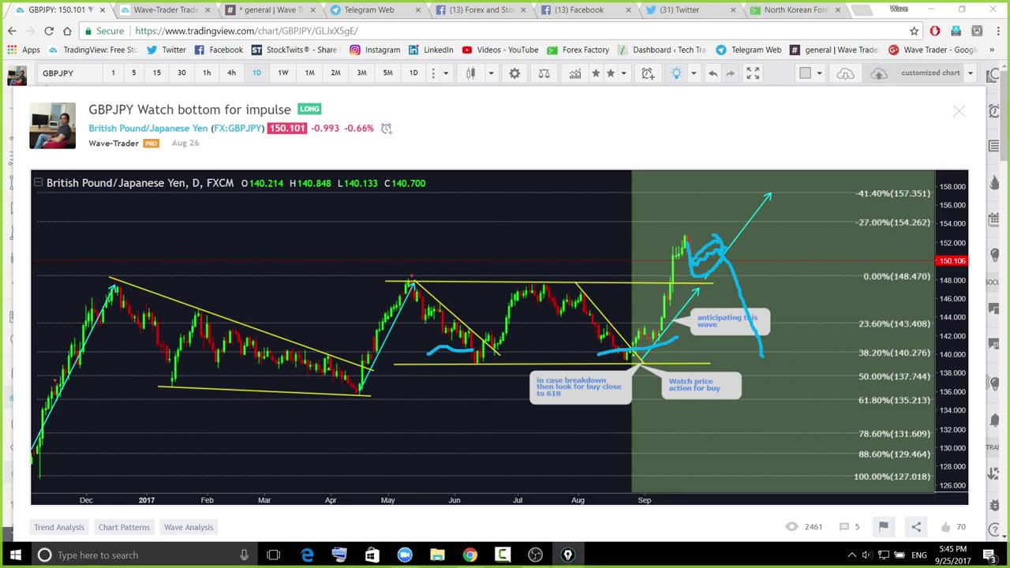
{"action": "key", "text": "ctrl+shift+7"}
Open the chart snapshot from the idea's Sep 16 comment
{"action": "scroll", "coordinate": [777, 315], "scroll_direction": "down", "scroll_amount": 15}
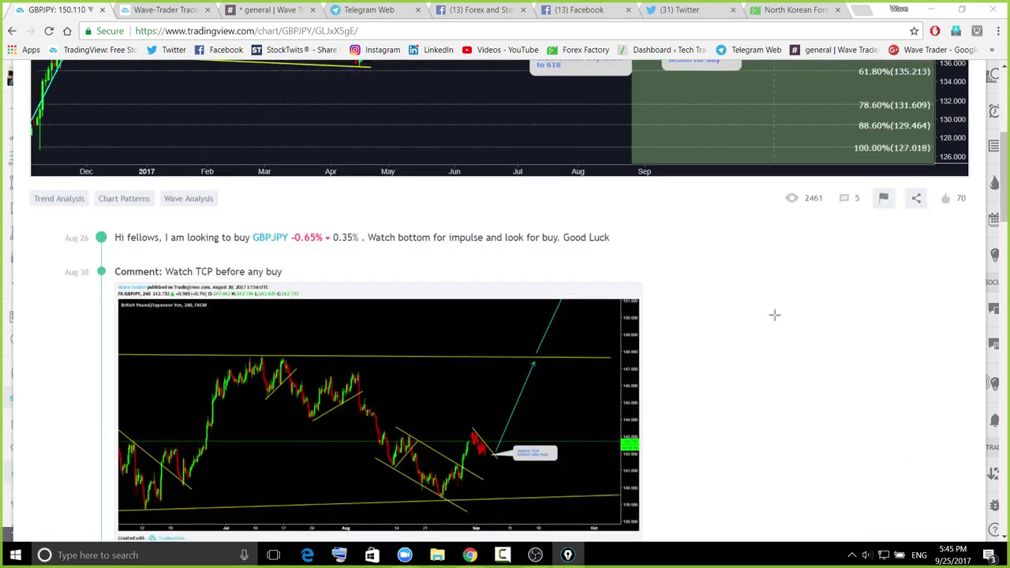
{"action": "scroll", "coordinate": [708, 356], "scroll_direction": "down", "scroll_amount": 1}
{"action": "scroll", "coordinate": [514, 307], "scroll_direction": "up", "scroll_amount": 2}
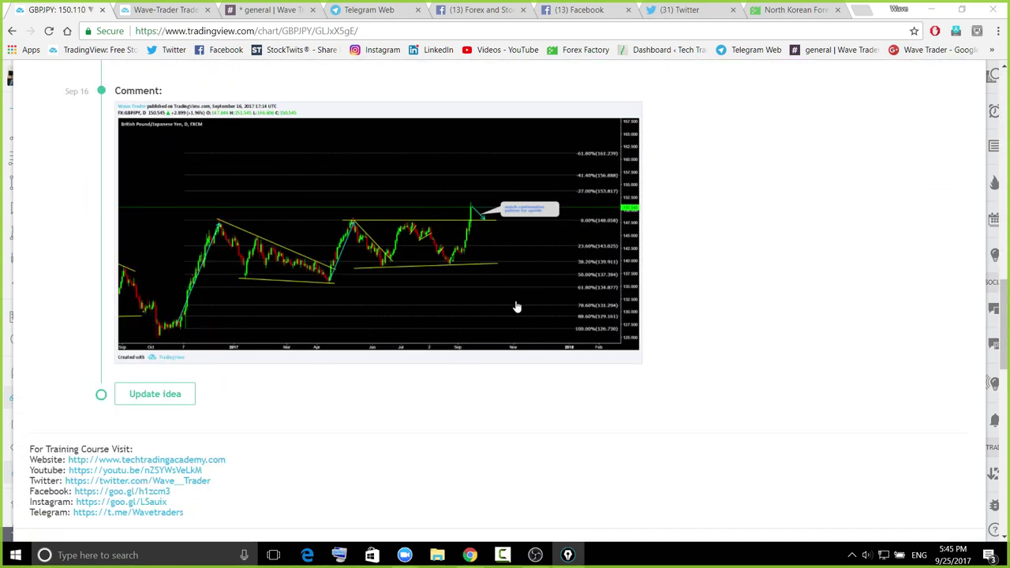
{"action": "left_click", "coordinate": [913, 322]}
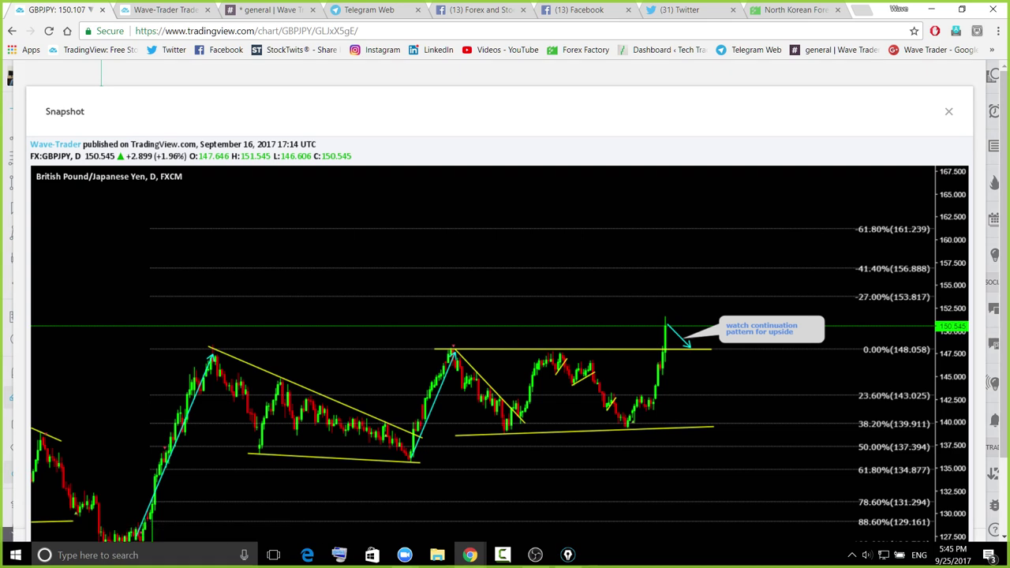
Sketch a pullback toward the snapshot's 0.00% level and a rally past -27.00%, then clear the ink and close the snapshot
{"action": "key", "text": "ctrl+shift+3"}
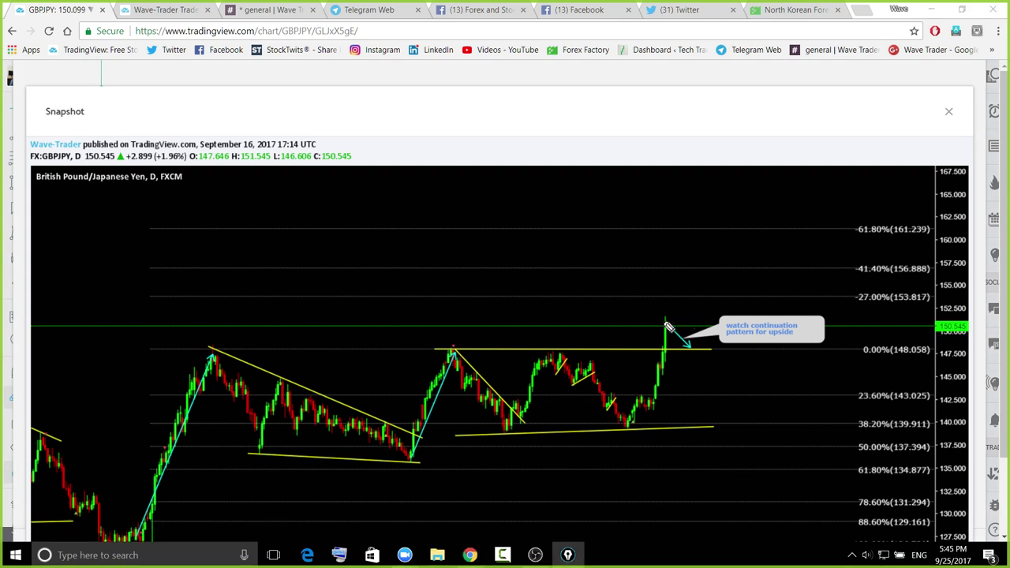
{"action": "mouse_move", "coordinate": [666, 324]}
{"action": "left_mouse_down"}
{"action": "mouse_move", "coordinate": [677, 330]}
{"action": "mouse_move", "coordinate": [742, 296]}
{"action": "left_mouse_up"}
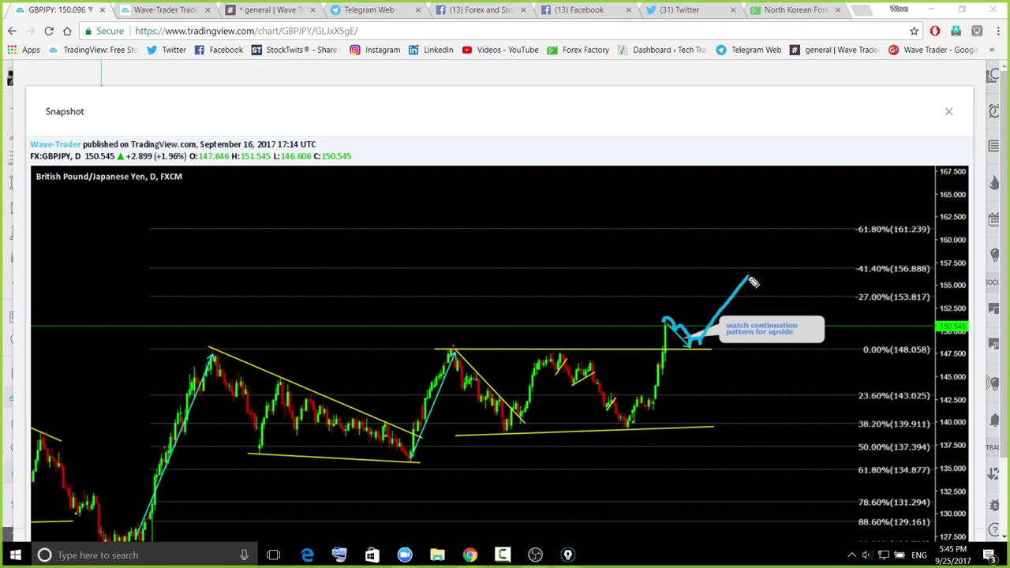
{"action": "key", "text": "ctrl+shift+7"}
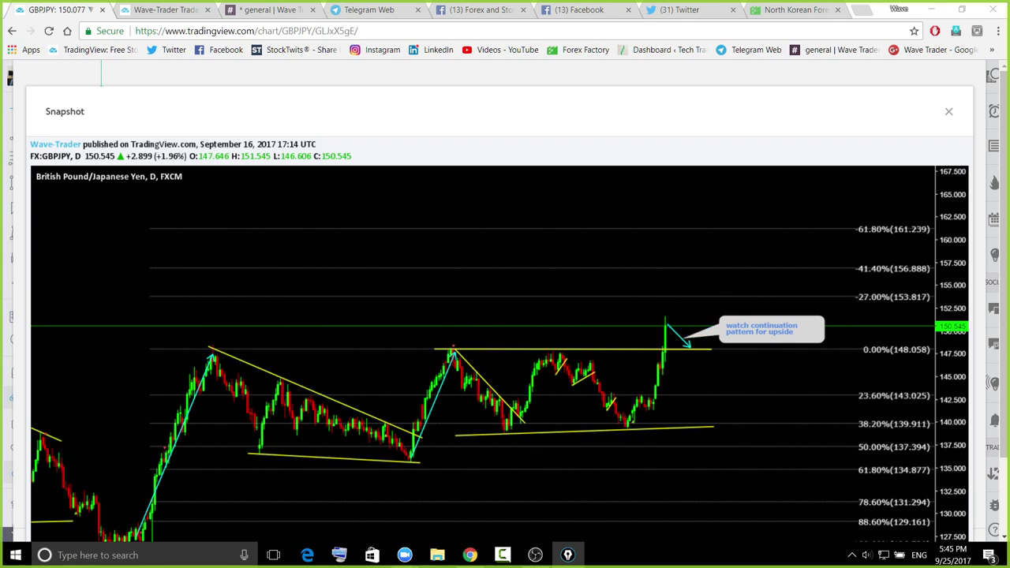
{"action": "left_click", "coordinate": [949, 112]}
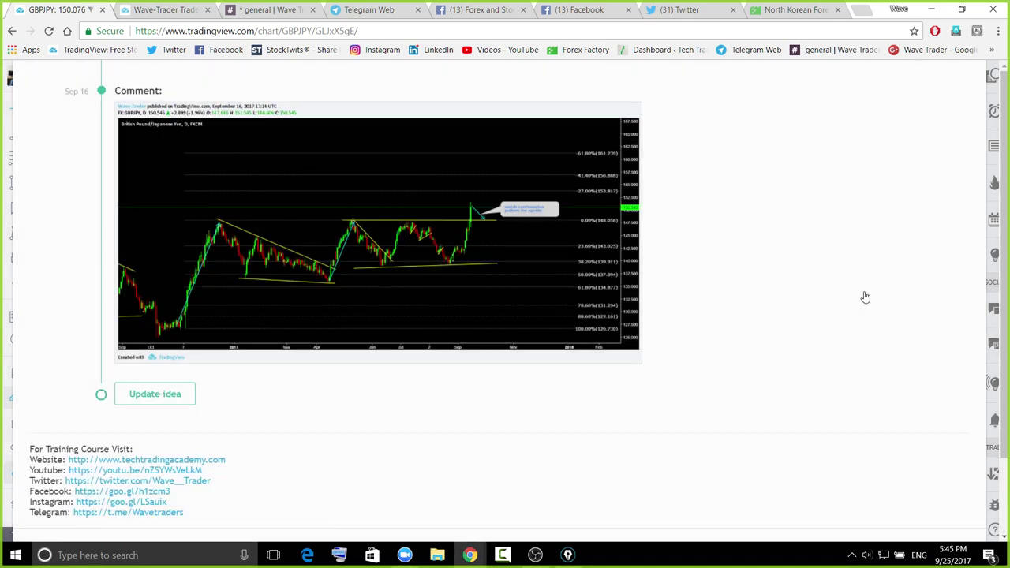
Return to the live GBP/JPY chart, switch it to the one-hour timeframe, and frame the latest candles with space ahead
{"action": "scroll", "coordinate": [854, 290], "scroll_direction": "down", "scroll_amount": 5}
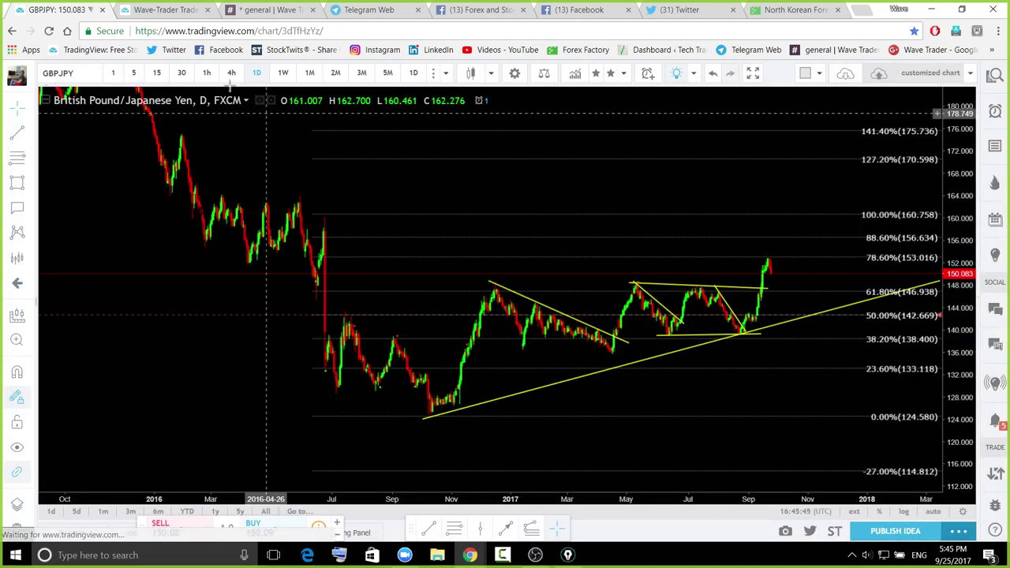
{"action": "left_click", "coordinate": [207, 73]}
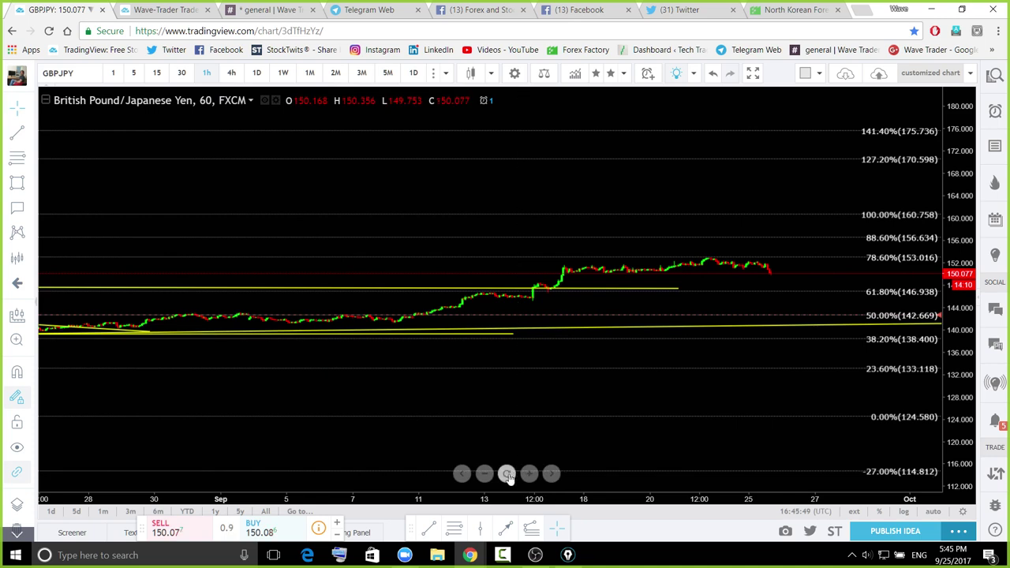
{"action": "left_click", "coordinate": [508, 476]}
{"action": "scroll", "coordinate": [927, 317], "scroll_direction": "down", "scroll_amount": 4}
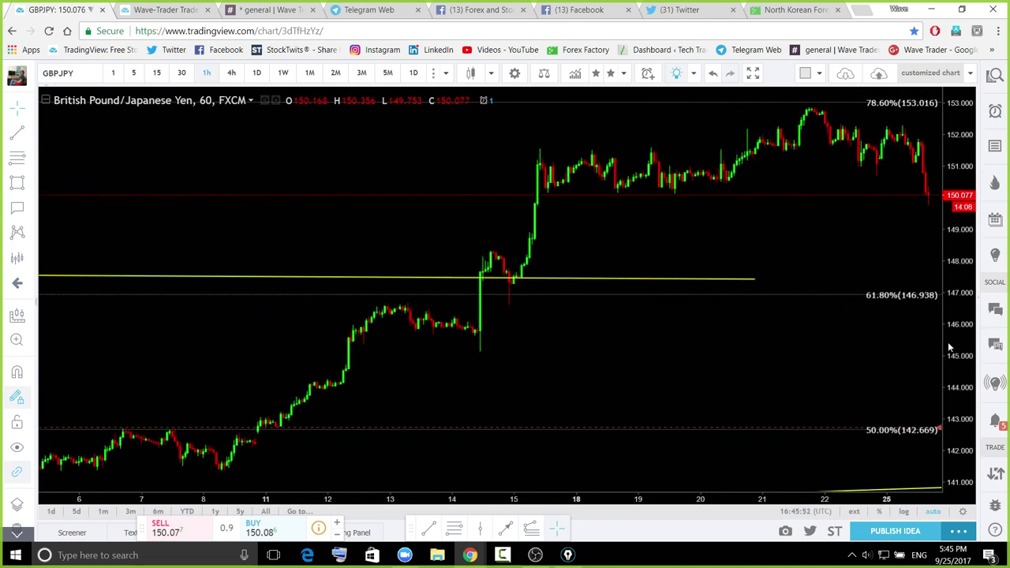
{"action": "left_click_drag", "start_coordinate": [948, 342], "coordinate": [946, 273]}
{"action": "left_click_drag", "start_coordinate": [878, 228], "coordinate": [571, 343]}
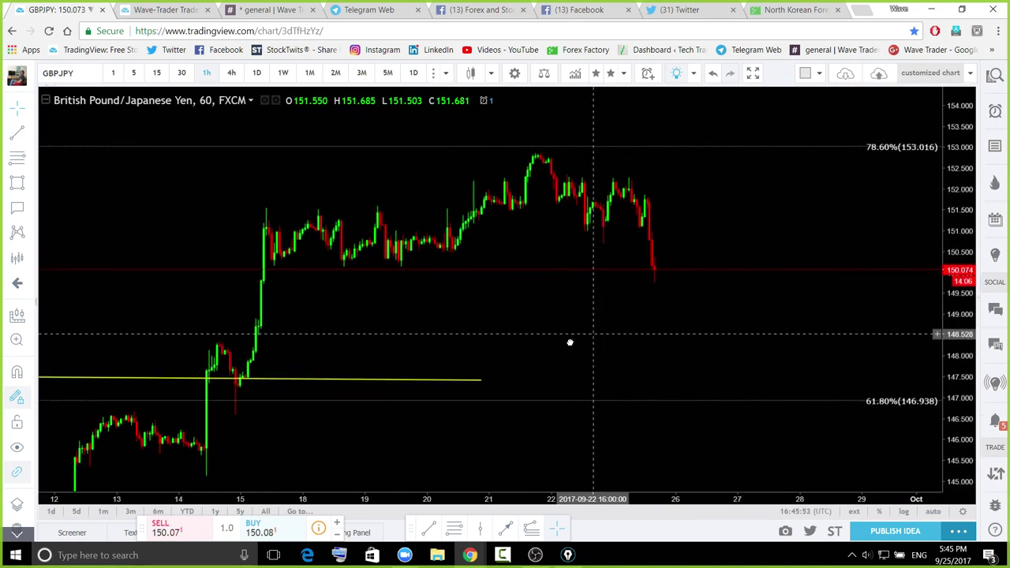
Sketch a dip to about 148.4, a stepped rise to about 151.3 and a drop below 61.80%, circle the first two legs, and clear the ink
{"action": "key", "text": "ctrl+shift+3"}
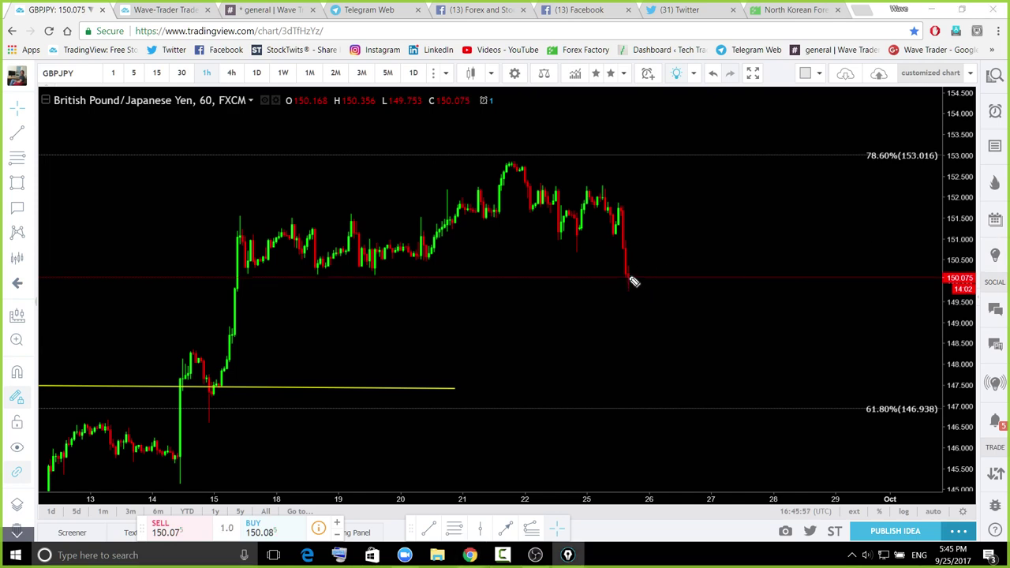
{"action": "mouse_move", "coordinate": [631, 278]}
{"action": "left_mouse_down"}
{"action": "mouse_move", "coordinate": [657, 348]}
{"action": "mouse_move", "coordinate": [670, 321]}
{"action": "mouse_move", "coordinate": [830, 226]}
{"action": "left_mouse_up"}
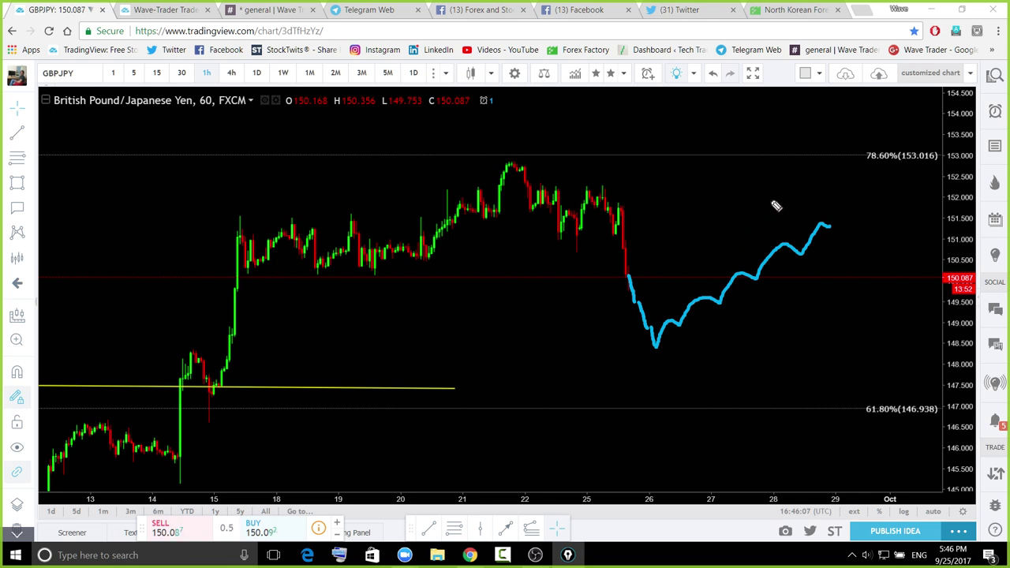
{"action": "mouse_move", "coordinate": [782, 196]}
{"action": "left_mouse_down"}
{"action": "mouse_move", "coordinate": [812, 379]}
{"action": "mouse_move", "coordinate": [671, 332]}
{"action": "mouse_move", "coordinate": [774, 195]}
{"action": "left_mouse_up"}
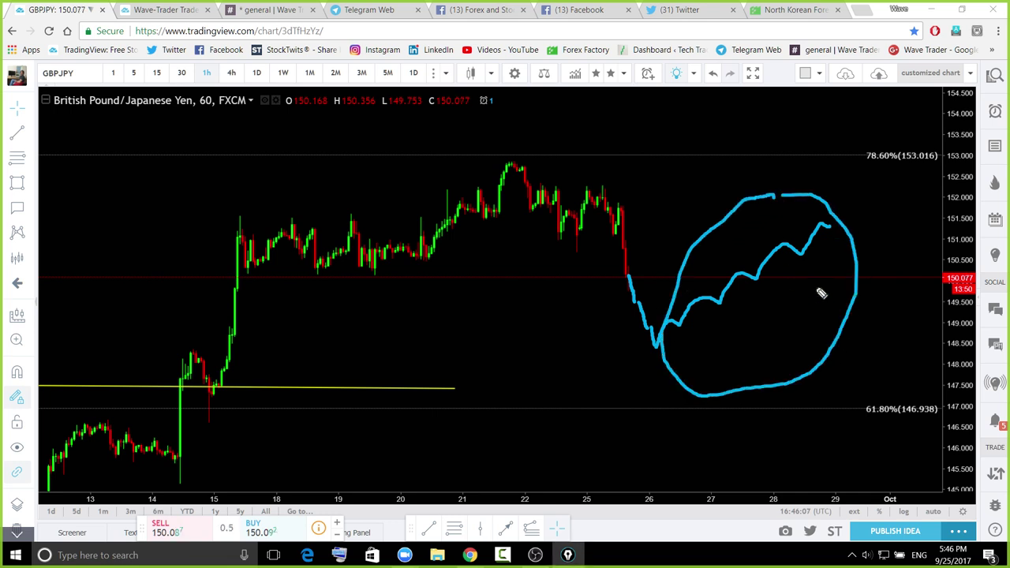
{"action": "mouse_move", "coordinate": [821, 230]}
{"action": "left_mouse_down"}
{"action": "mouse_move", "coordinate": [931, 478]}
{"action": "mouse_move", "coordinate": [920, 504]}
{"action": "left_mouse_up"}
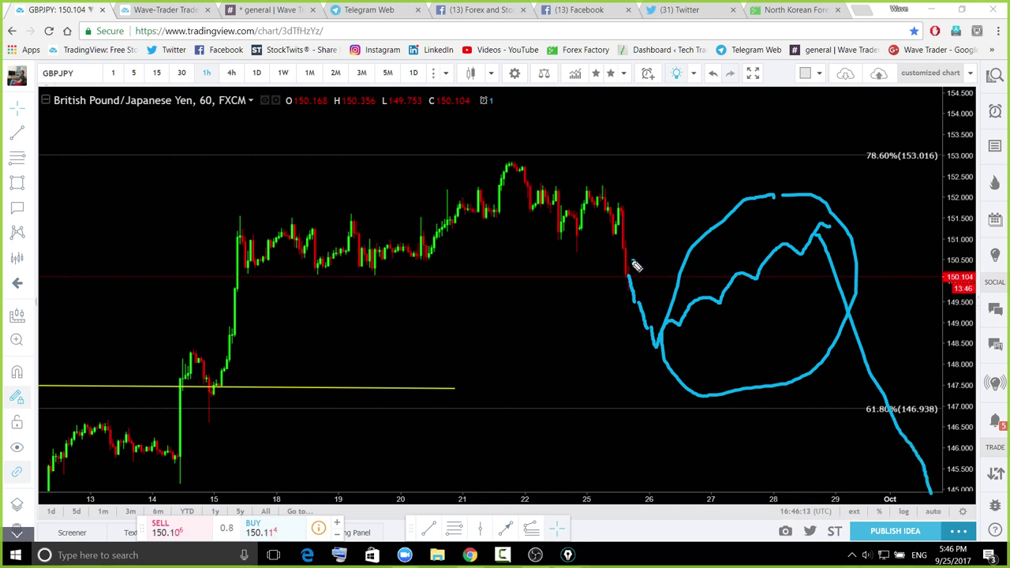
{"action": "mouse_move", "coordinate": [654, 355]}
{"action": "left_mouse_down"}
{"action": "mouse_move", "coordinate": [660, 280]}
{"action": "mouse_move", "coordinate": [640, 257]}
{"action": "left_mouse_up"}
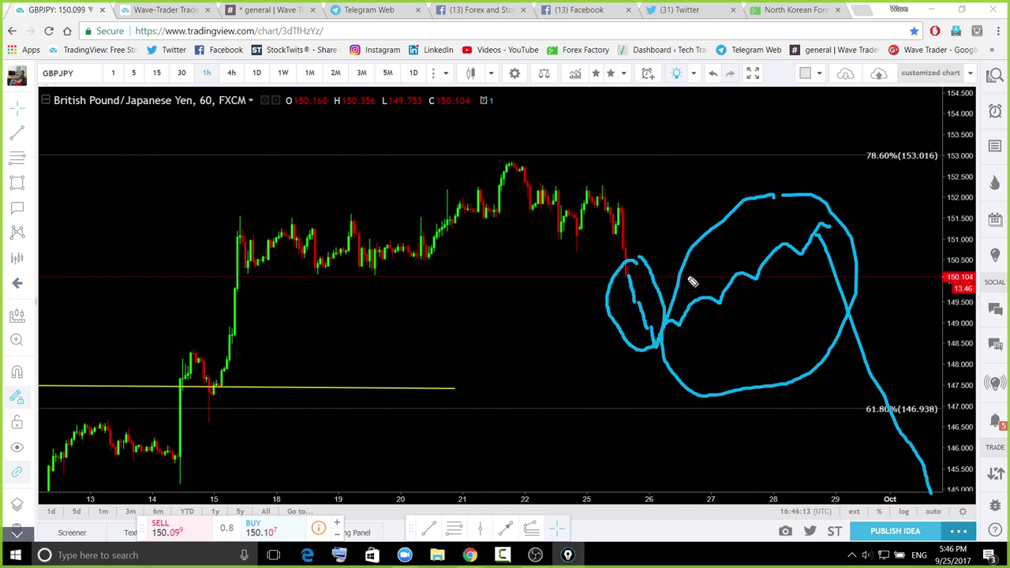
{"action": "left_click_drag", "start_coordinate": [817, 227], "coordinate": [893, 431]}
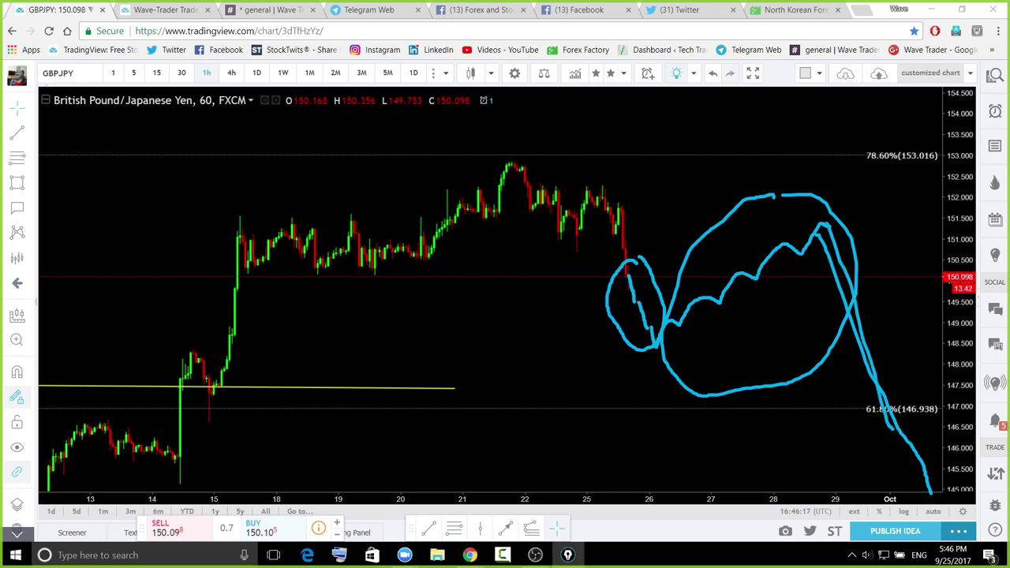
{"action": "key", "text": "Escape"}
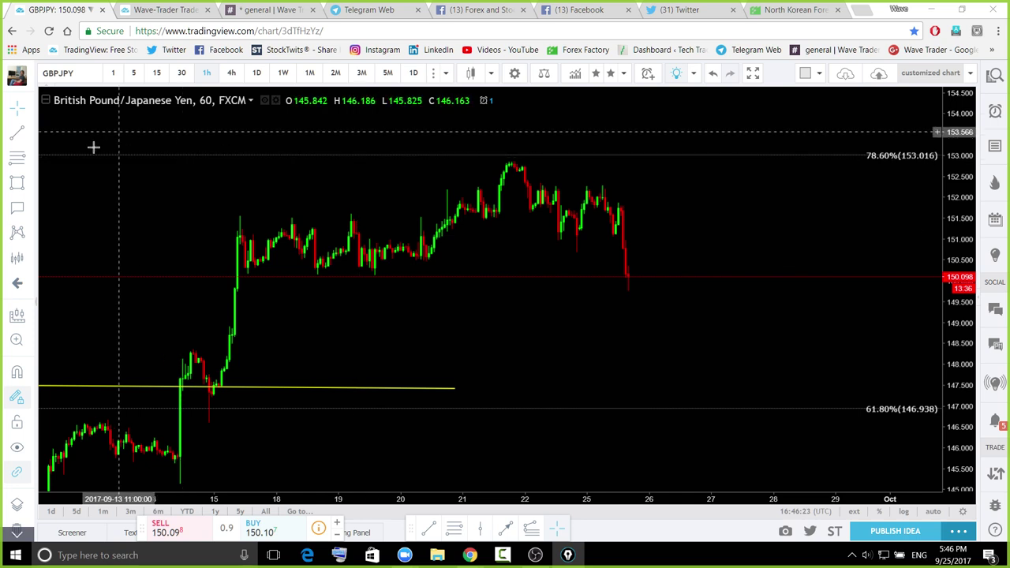
Place a Long Position beside the latest candle with entry at about 150.035 and target at 152.983, near the 78.60% level
{"action": "left_click", "coordinate": [32, 233]}
{"action": "left_click", "coordinate": [37, 245]}
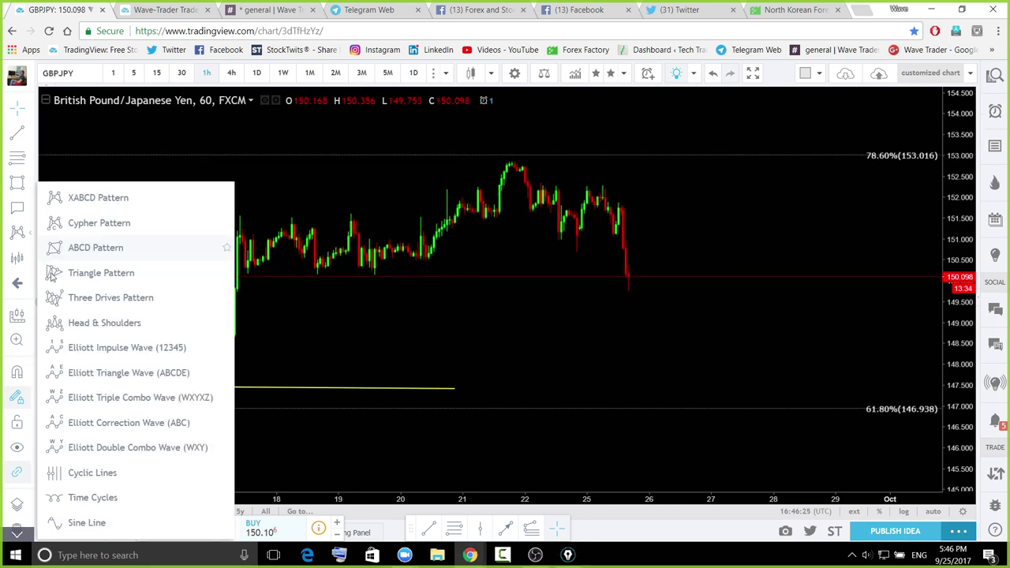
{"action": "left_click", "coordinate": [33, 244]}
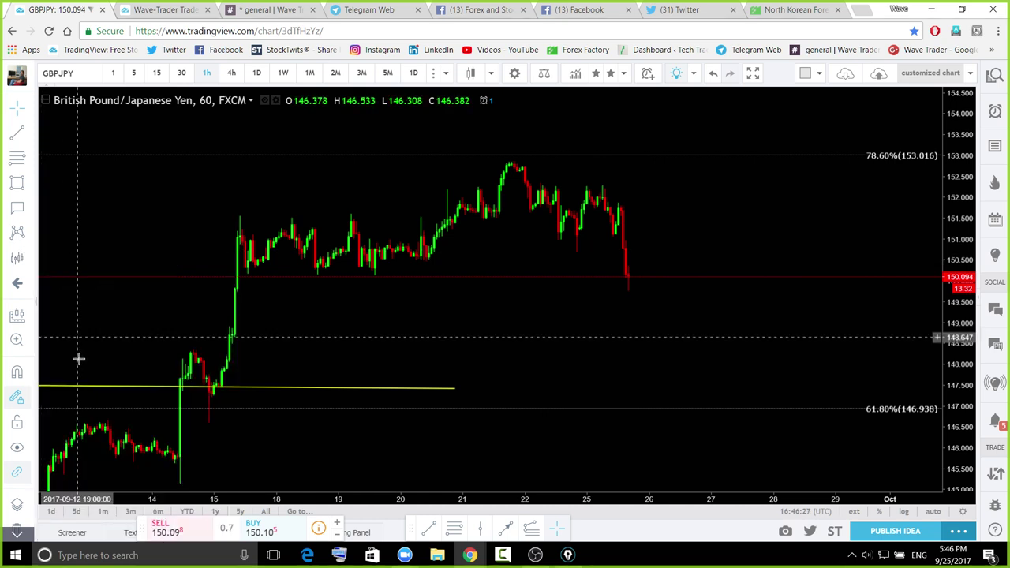
{"action": "left_click", "coordinate": [33, 260]}
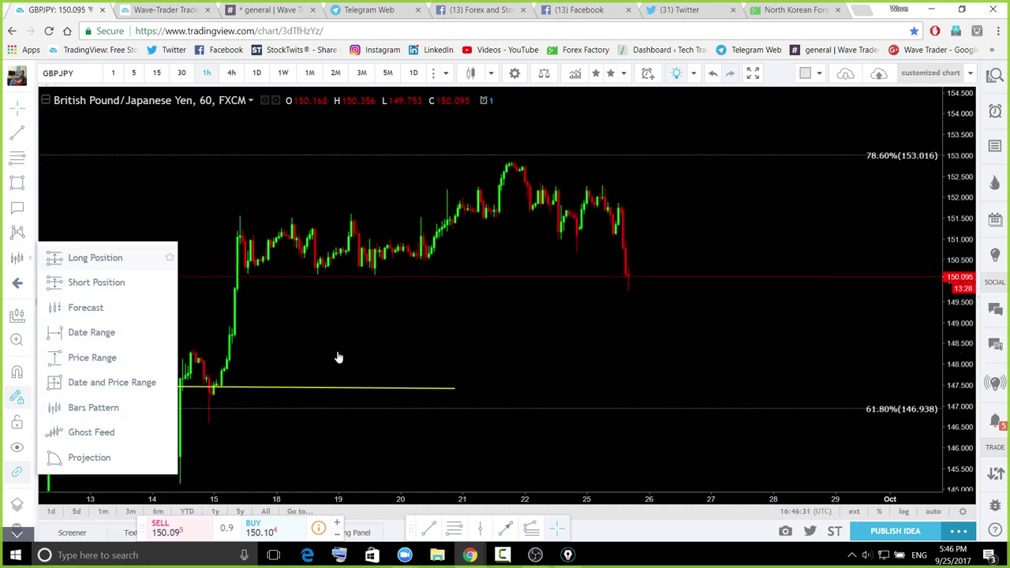
{"action": "left_click", "coordinate": [95, 258]}
{"action": "left_click", "coordinate": [658, 279]}
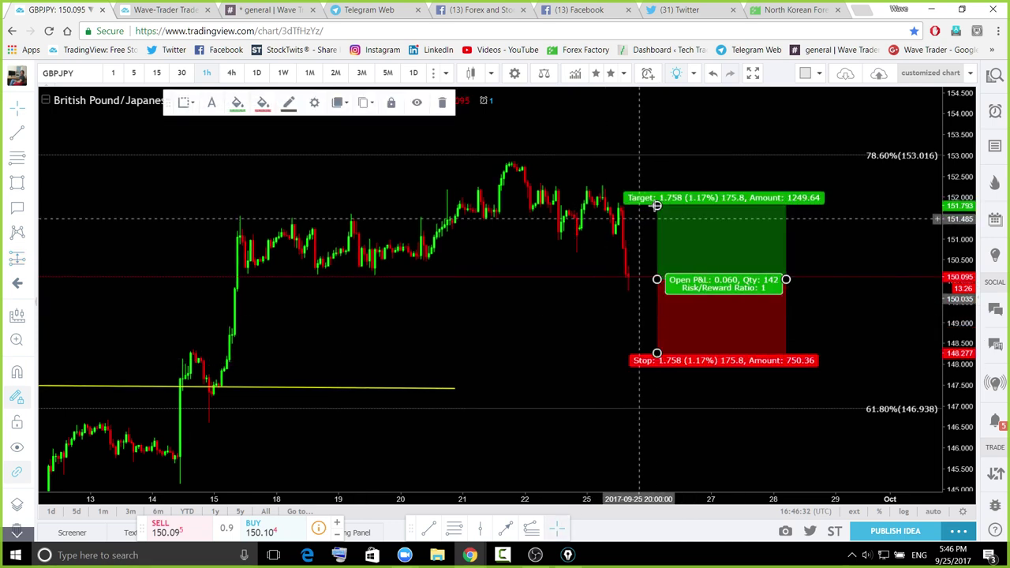
{"action": "left_click_drag", "start_coordinate": [656, 198], "coordinate": [650, 156]}
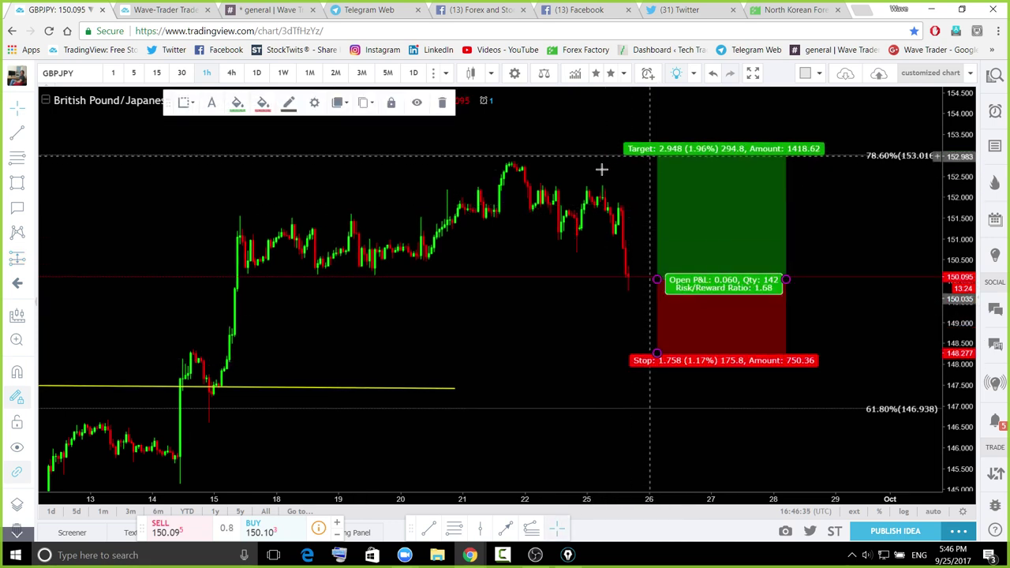
{"action": "left_click", "coordinate": [602, 169]}
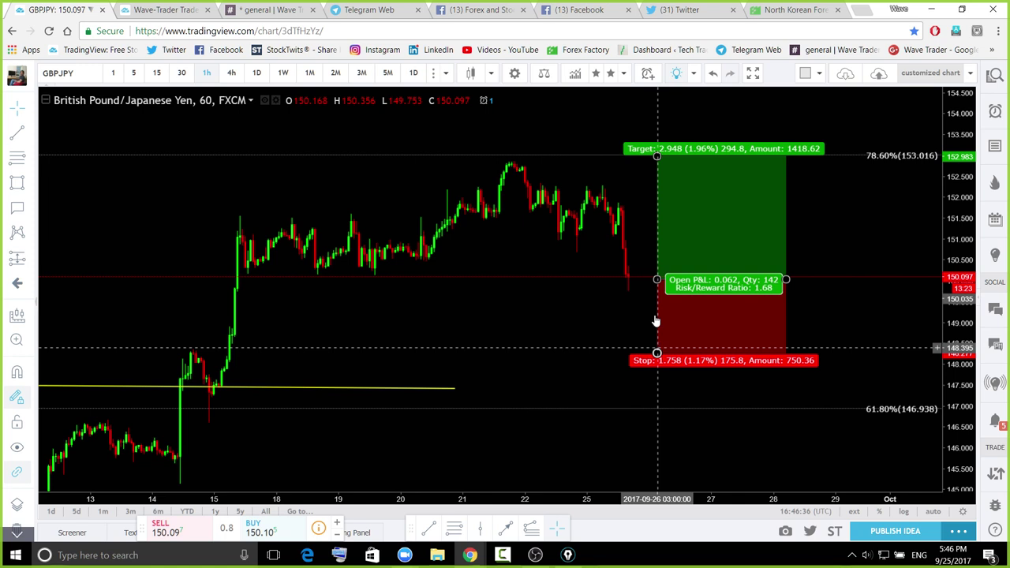
Raise the long position's stop to about 149.04, extend it to September 28, and shift it against the last candle
{"action": "left_click_drag", "start_coordinate": [655, 321], "coordinate": [656, 322]}
{"action": "left_click_drag", "start_coordinate": [787, 279], "coordinate": [817, 276]}
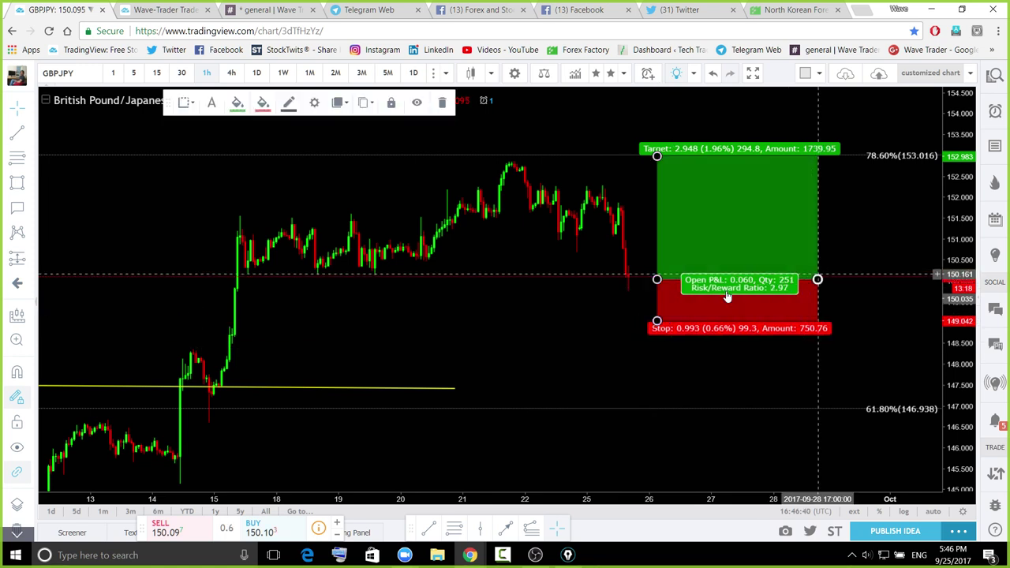
{"action": "left_click_drag", "start_coordinate": [728, 296], "coordinate": [707, 296]}
{"action": "left_click", "coordinate": [810, 333]}
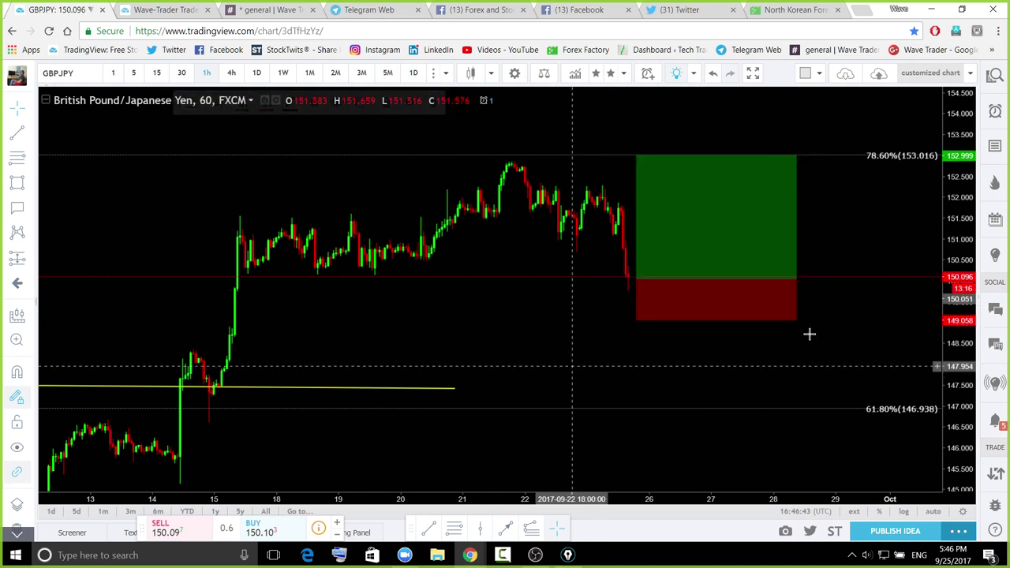
Draw a nearly horizontal trend line at about 150.0 beneath the consolidation lows, from September 15 to September 28
{"action": "key", "text": "ctrl+shift+3"}
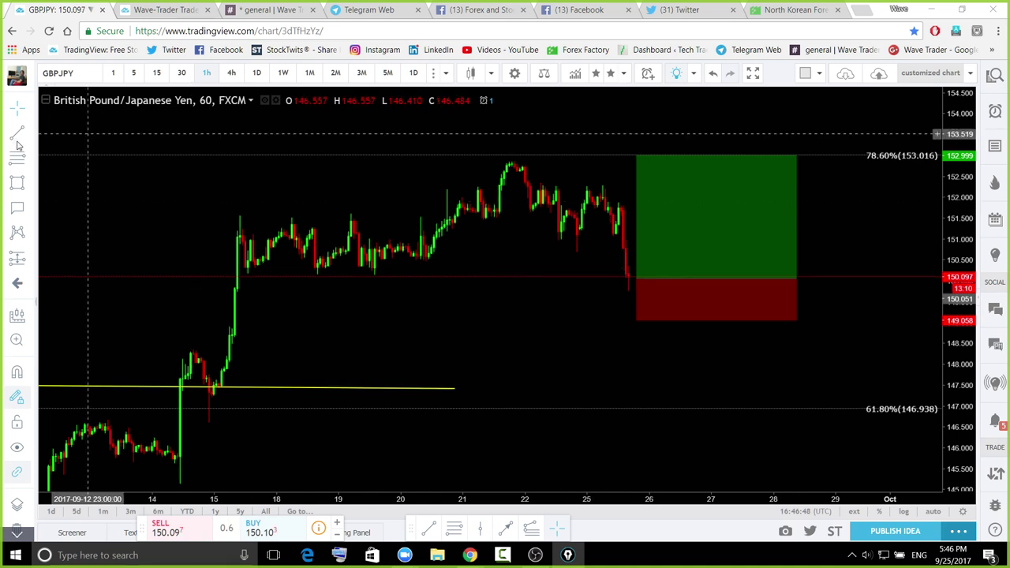
{"action": "left_click", "coordinate": [247, 280]}
{"action": "left_click", "coordinate": [246, 280]}
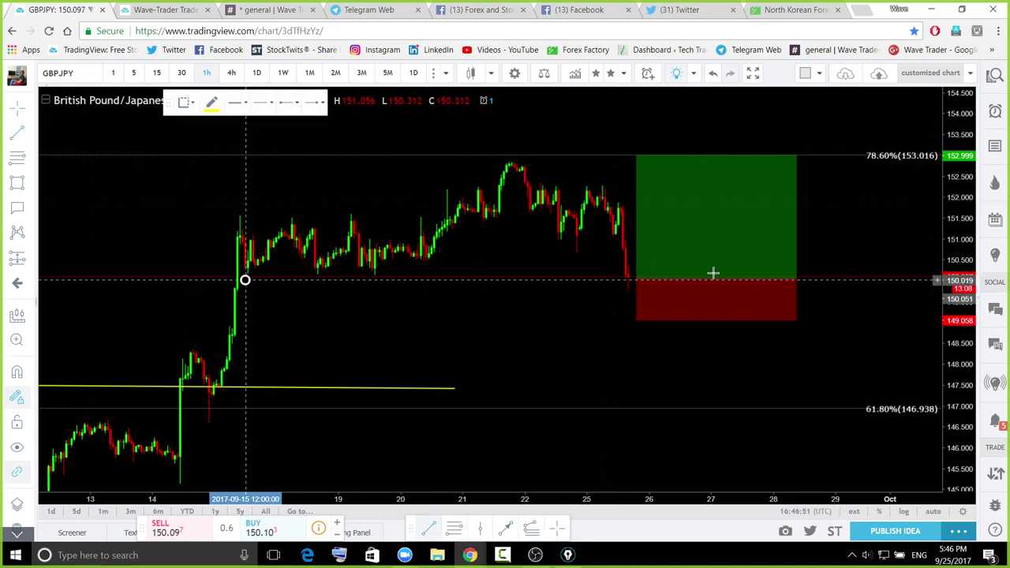
{"action": "left_click", "coordinate": [800, 281]}
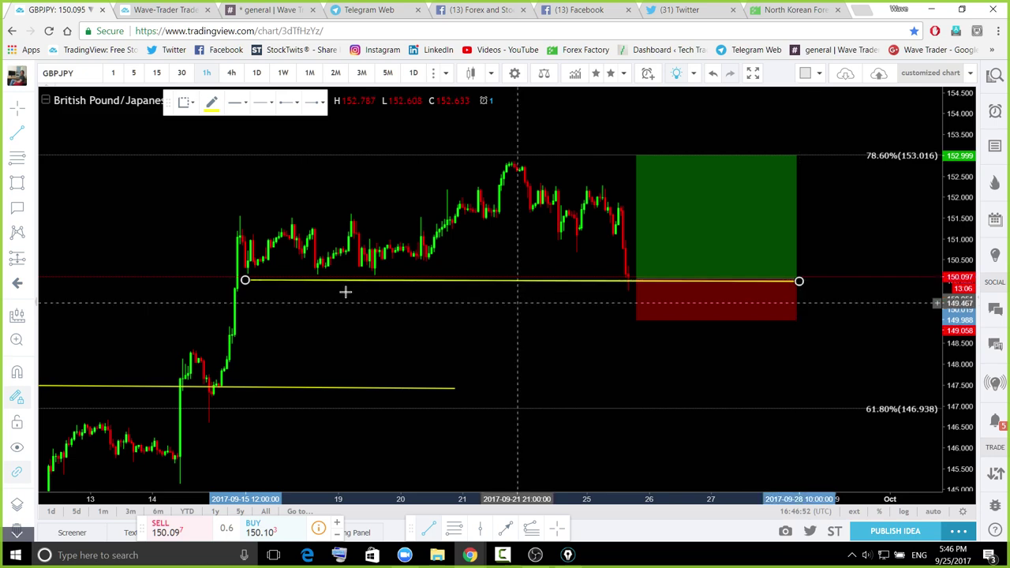
Extend the lower trend line's start back to September 15 07:00 and draw a rising line over the highs from 151.548 to 154.071
{"action": "left_click_drag", "start_coordinate": [245, 280], "coordinate": [232, 280]}
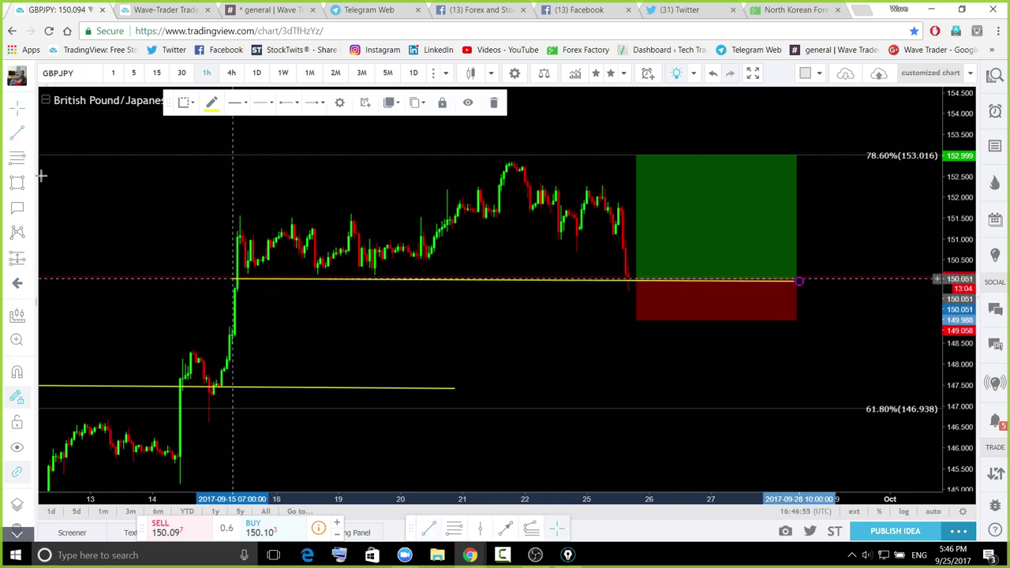
{"action": "left_click", "coordinate": [234, 215]}
{"action": "left_click", "coordinate": [768, 110]}
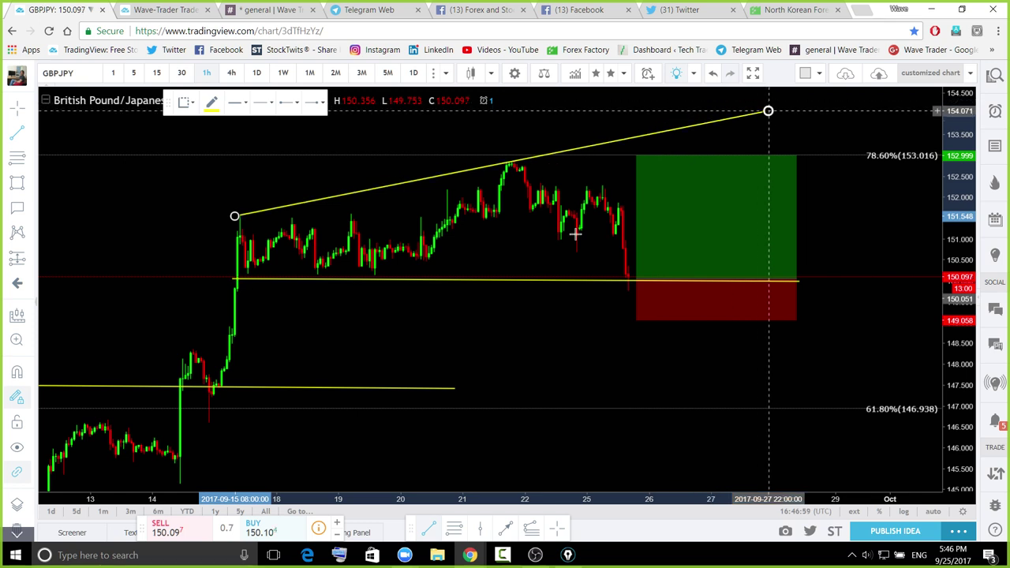
{"action": "left_click", "coordinate": [504, 260]}
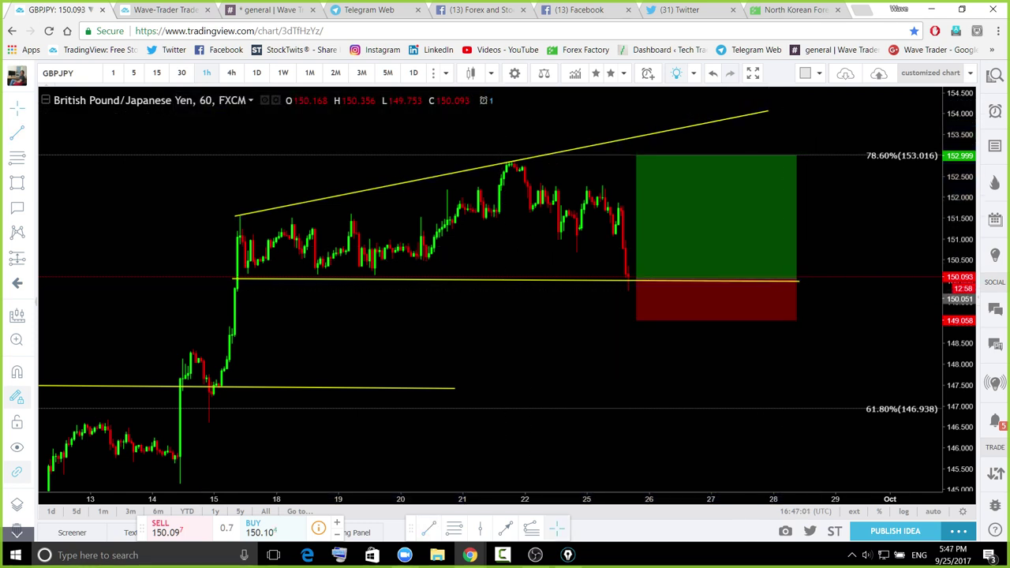
Sketch channels along the recent GBP/JPY swings and a projected rally from about 150 to 154, circle the rally, and clear the ink
{"action": "key", "text": "ctrl+shift+3"}
{"action": "left_click_drag", "start_coordinate": [517, 162], "coordinate": [714, 265]}
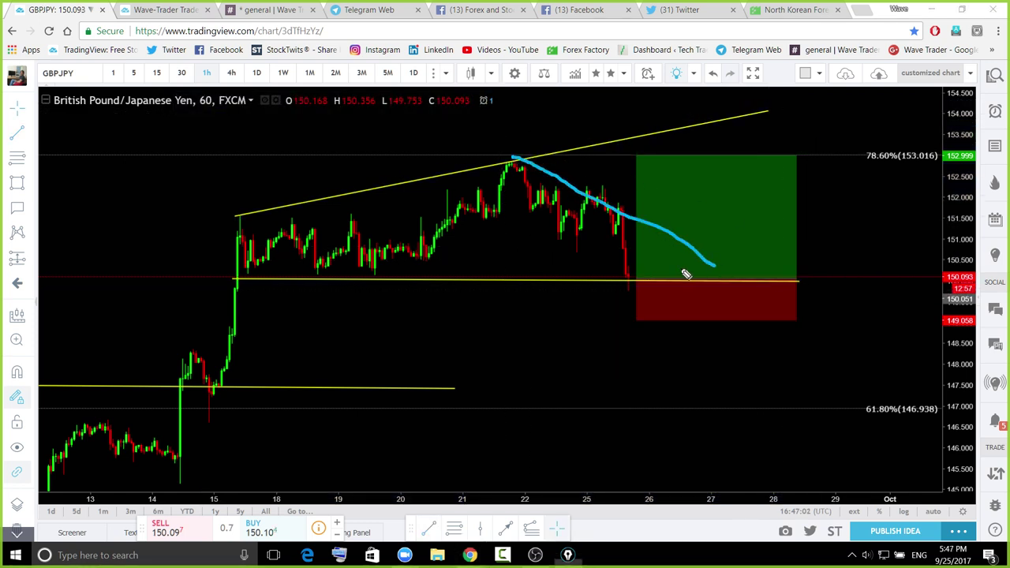
{"action": "mouse_move", "coordinate": [520, 193]}
{"action": "left_mouse_down"}
{"action": "mouse_move", "coordinate": [631, 265]}
{"action": "mouse_move", "coordinate": [734, 105]}
{"action": "left_mouse_up"}
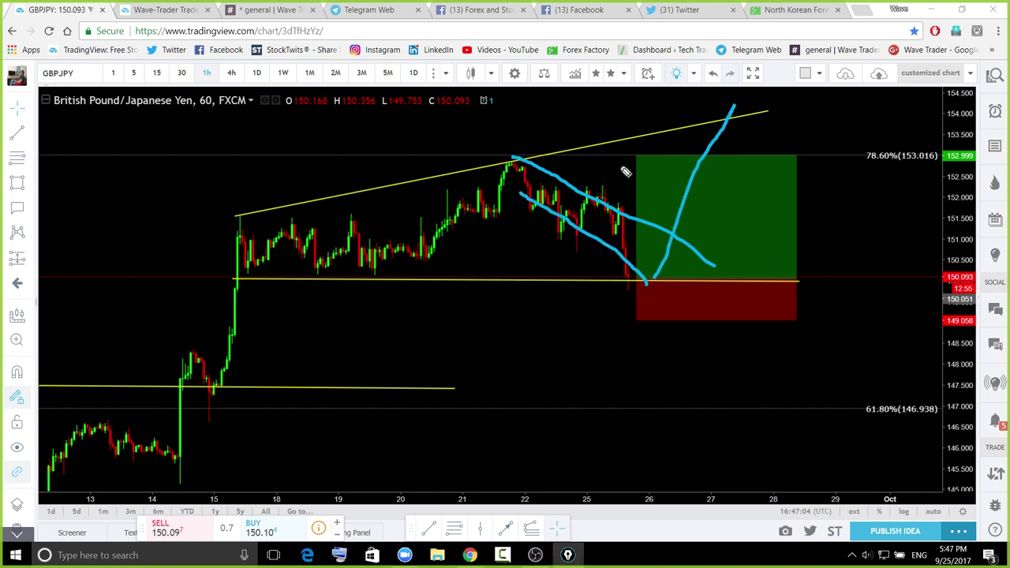
{"action": "left_click_drag", "start_coordinate": [414, 285], "coordinate": [527, 183]}
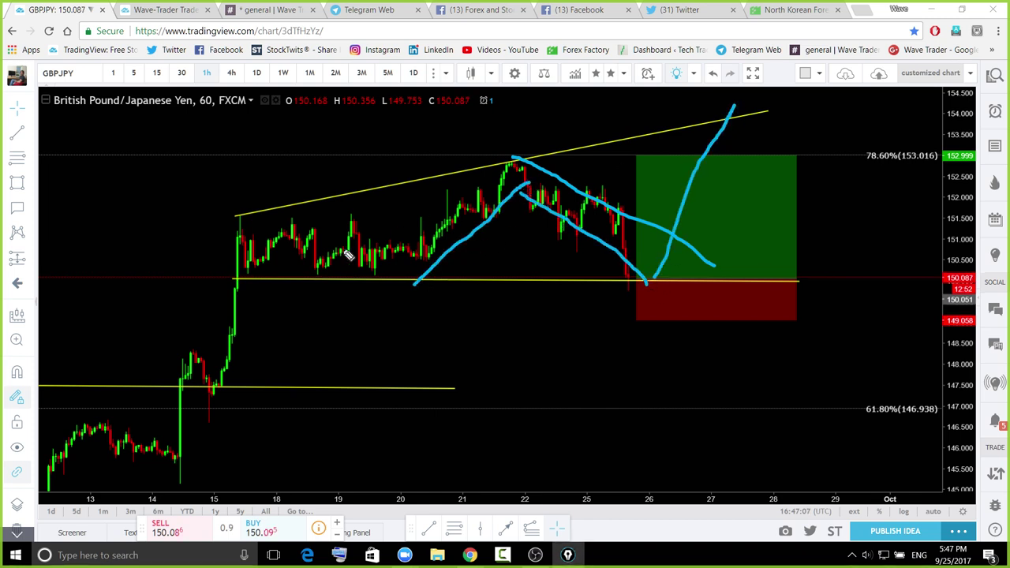
{"action": "mouse_move", "coordinate": [240, 210]}
{"action": "left_mouse_down"}
{"action": "mouse_move", "coordinate": [333, 240]}
{"action": "mouse_move", "coordinate": [414, 283]}
{"action": "mouse_move", "coordinate": [484, 180]}
{"action": "mouse_move", "coordinate": [512, 164]}
{"action": "left_mouse_up"}
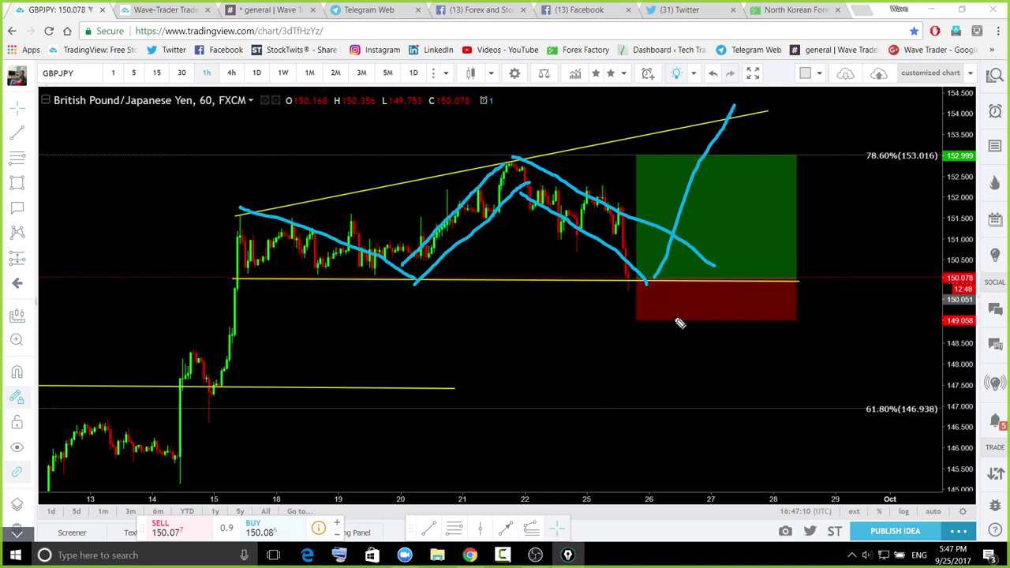
{"action": "mouse_move", "coordinate": [718, 109]}
{"action": "left_mouse_down"}
{"action": "mouse_move", "coordinate": [754, 126]}
{"action": "mouse_move", "coordinate": [754, 238]}
{"action": "left_mouse_up"}
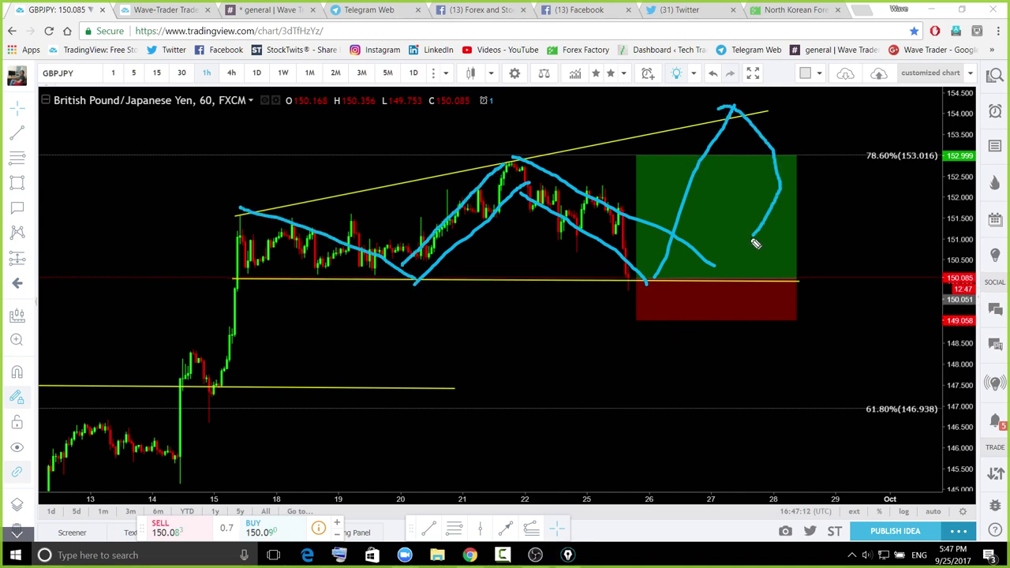
{"action": "mouse_move", "coordinate": [657, 287]}
{"action": "left_mouse_down"}
{"action": "mouse_move", "coordinate": [650, 169]}
{"action": "mouse_move", "coordinate": [738, 98]}
{"action": "left_mouse_up"}
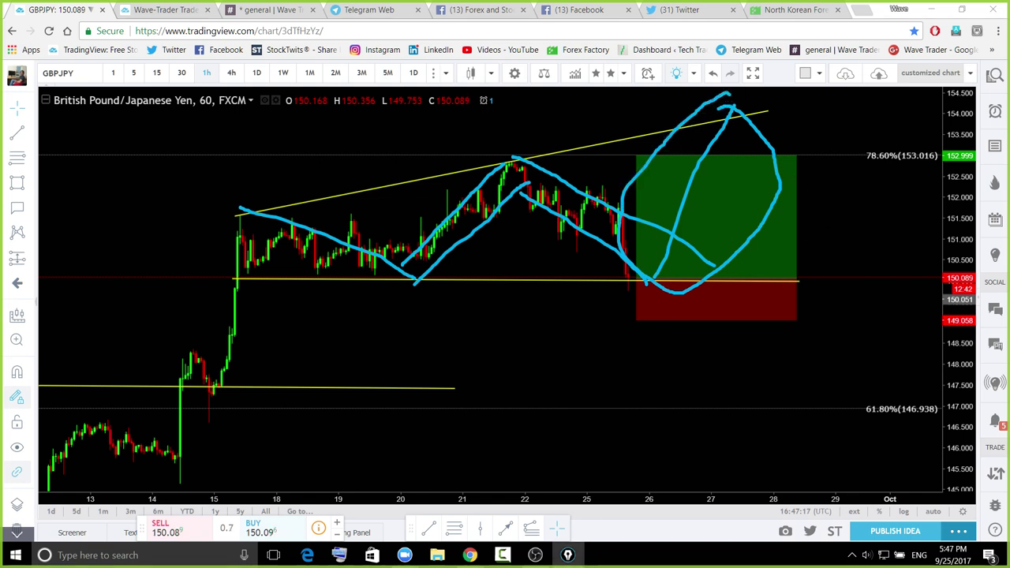
{"action": "key", "text": "ctrl+shift+7"}
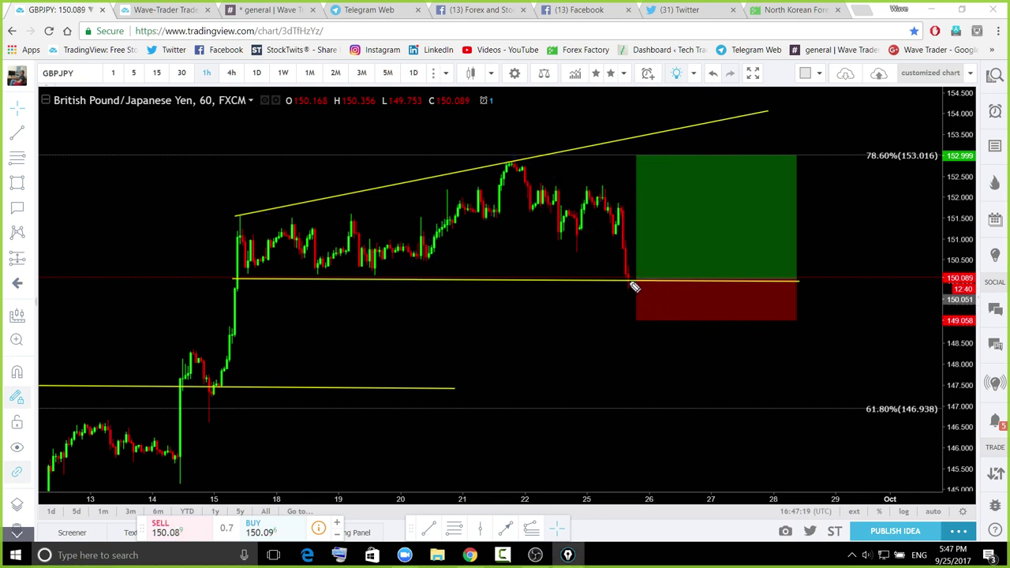
Sketch a dip below the stop to about 148.2, a rebound to about 150.5 and a fall through 61.80%, and clear the ink
{"action": "left_click_drag", "start_coordinate": [630, 282], "coordinate": [631, 289]}
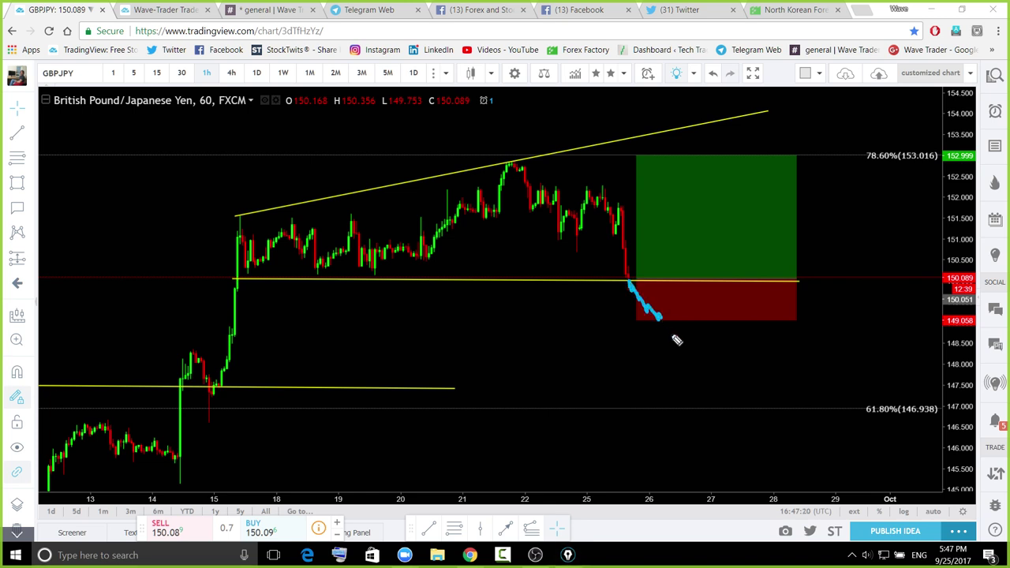
{"action": "left_click_drag", "start_coordinate": [734, 353], "coordinate": [795, 320]}
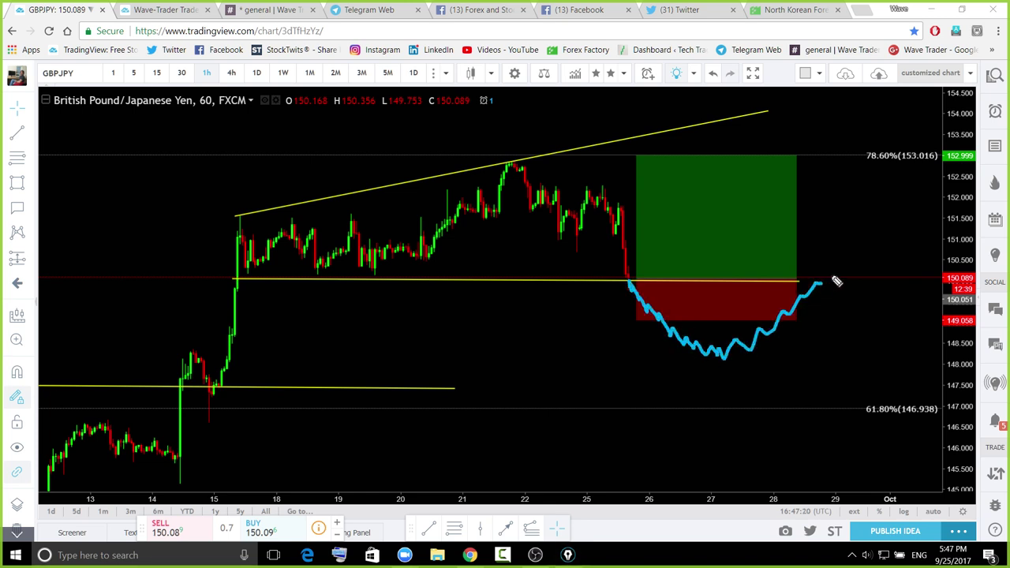
{"action": "left_click_drag", "start_coordinate": [874, 314], "coordinate": [945, 474]}
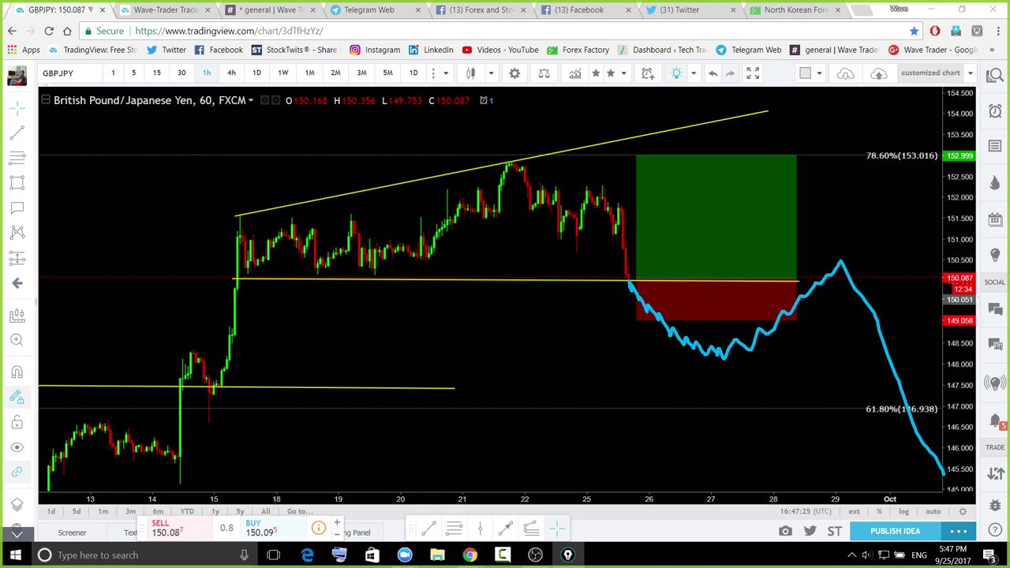
{"action": "key", "text": "ctrl+z"}
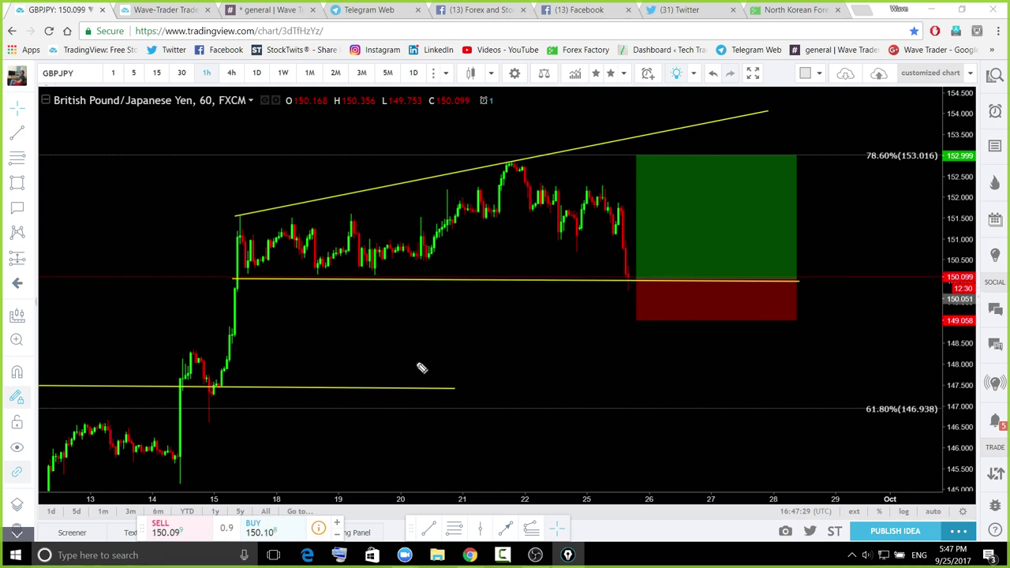
Sketch a rise from the lower trend line to about 153.7, circle the latest candle's low, and clear the ink
{"action": "mouse_move", "coordinate": [637, 275]}
{"action": "left_mouse_down"}
{"action": "mouse_move", "coordinate": [622, 282]}
{"action": "mouse_move", "coordinate": [640, 281]}
{"action": "mouse_move", "coordinate": [723, 172]}
{"action": "left_mouse_up"}
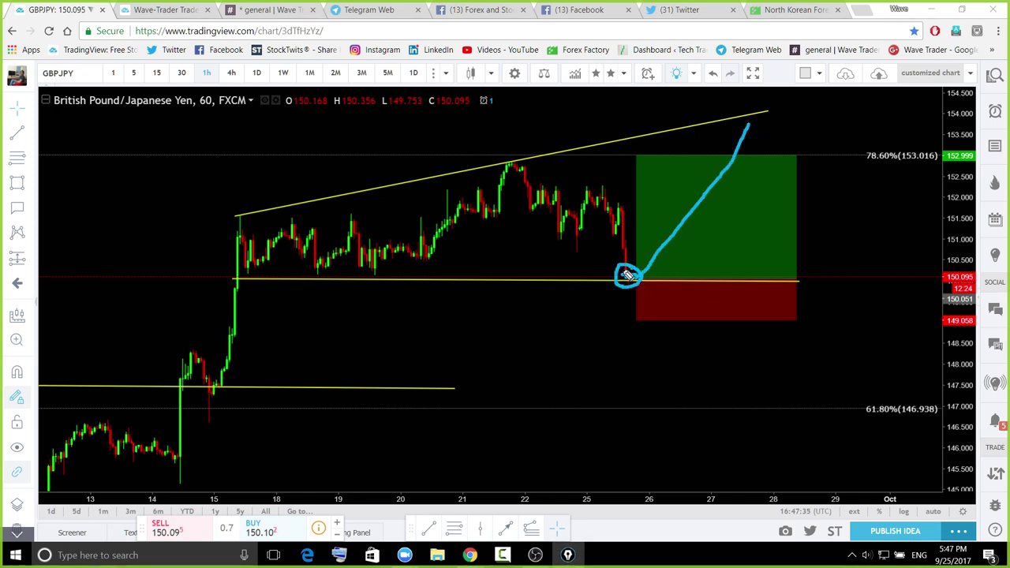
{"action": "left_click_drag", "start_coordinate": [628, 275], "coordinate": [630, 276]}
{"action": "key", "text": "Escape"}
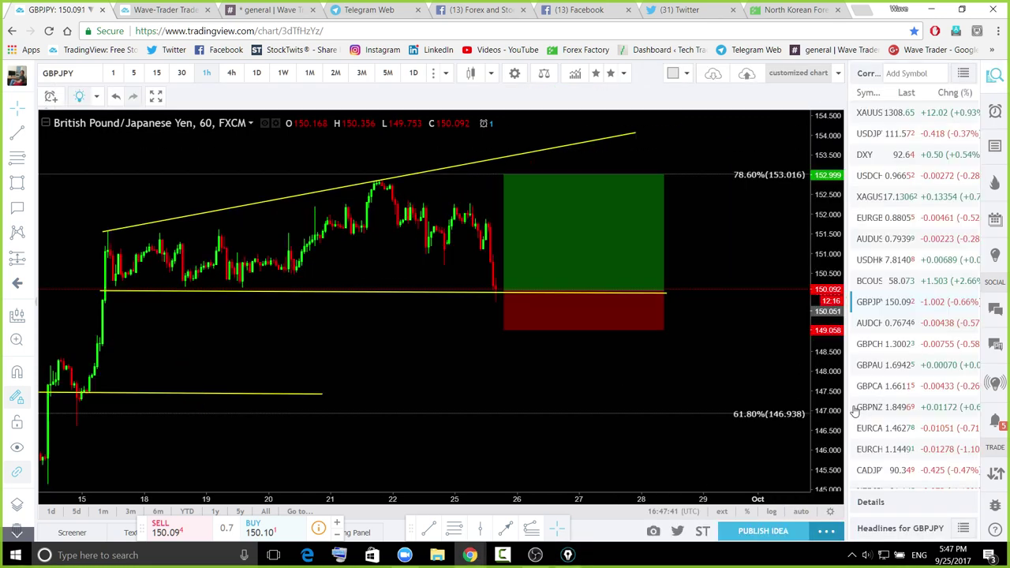
Switch the chart from GBP/JPY to AUD/CHF and hide the watchlist
{"action": "left_click", "coordinate": [877, 325]}
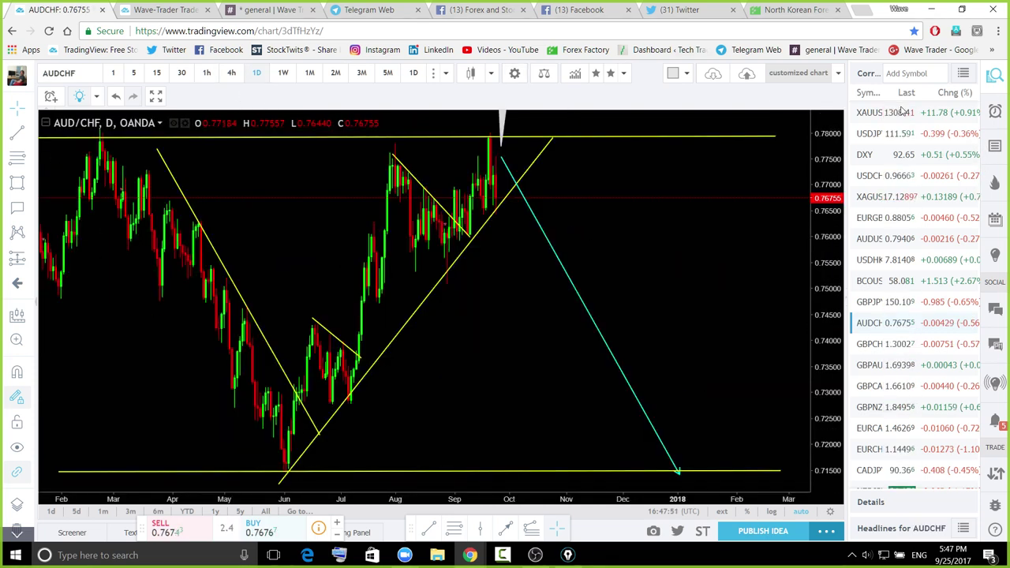
{"action": "left_click", "coordinate": [996, 76]}
{"action": "scroll", "coordinate": [955, 253], "scroll_direction": "down", "scroll_amount": 3}
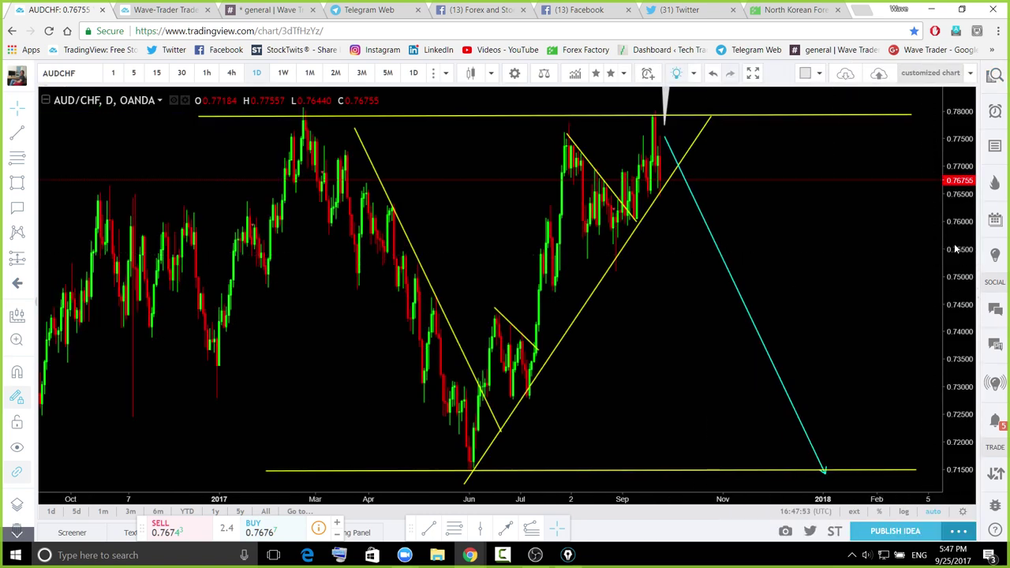
{"action": "left_click_drag", "start_coordinate": [961, 296], "coordinate": [949, 390]}
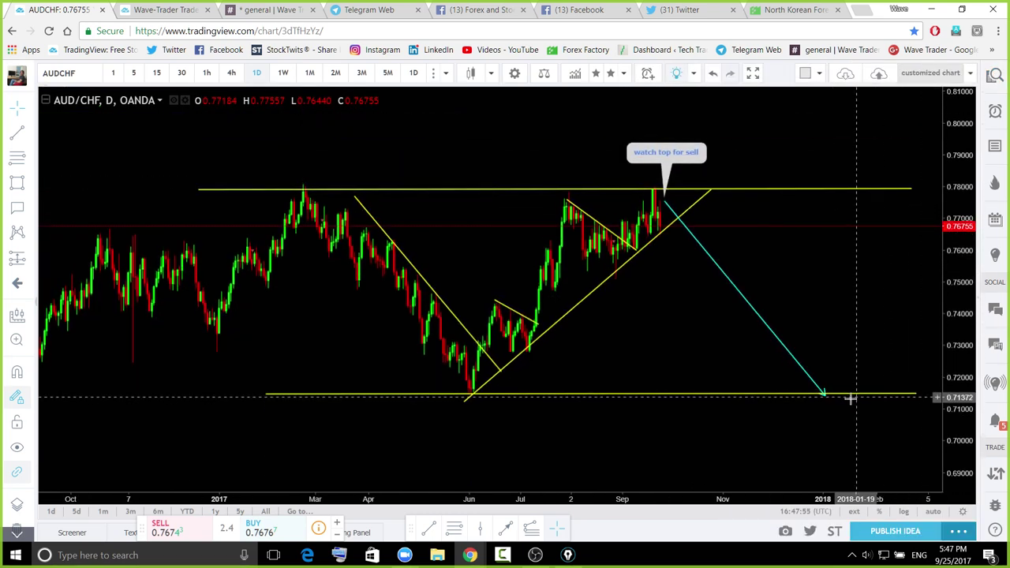
{"action": "scroll", "coordinate": [827, 435], "scroll_direction": "up", "scroll_amount": 1}
{"action": "left_click_drag", "start_coordinate": [826, 435], "coordinate": [812, 440]}
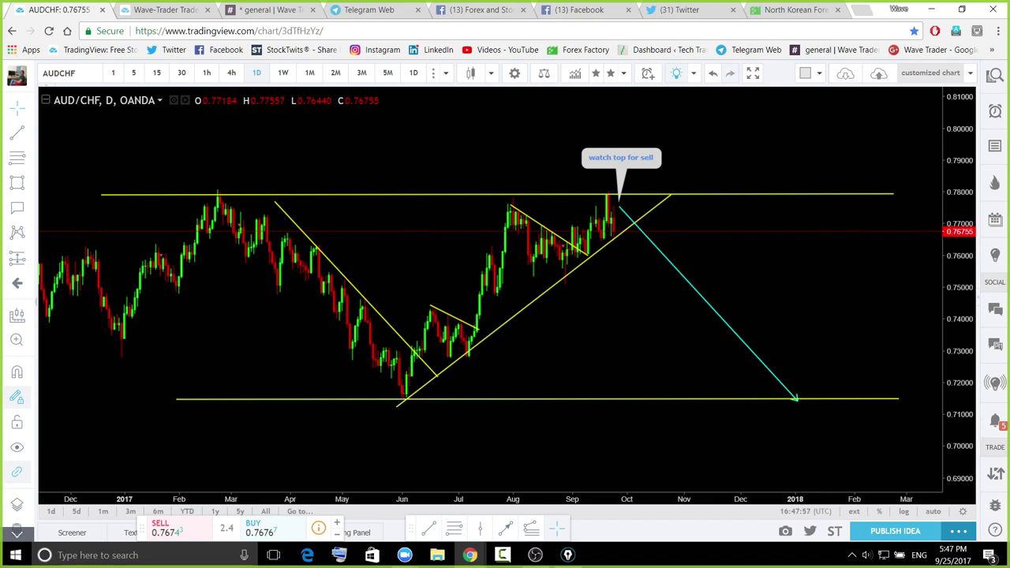
Sketch a decline beside the projection arrow, mark the highs near 0.78, circle the projected drop, and clear the ink
{"action": "mouse_move", "coordinate": [606, 197]}
{"action": "left_mouse_down"}
{"action": "mouse_move", "coordinate": [708, 298]}
{"action": "mouse_move", "coordinate": [769, 387]}
{"action": "mouse_move", "coordinate": [779, 376]}
{"action": "left_mouse_up"}
{"action": "left_click_drag", "start_coordinate": [918, 192], "coordinate": [949, 190]}
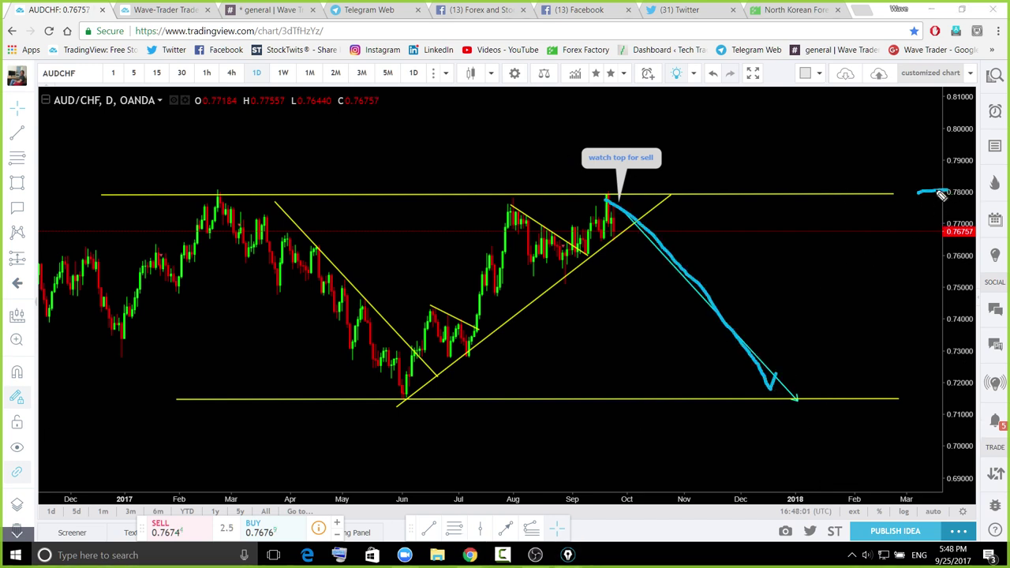
{"action": "mouse_move", "coordinate": [684, 218]}
{"action": "left_mouse_down"}
{"action": "mouse_move", "coordinate": [616, 251]}
{"action": "mouse_move", "coordinate": [755, 407]}
{"action": "mouse_move", "coordinate": [766, 272]}
{"action": "mouse_move", "coordinate": [633, 223]}
{"action": "left_mouse_up"}
{"action": "left_click_drag", "start_coordinate": [527, 196], "coordinate": [506, 197]}
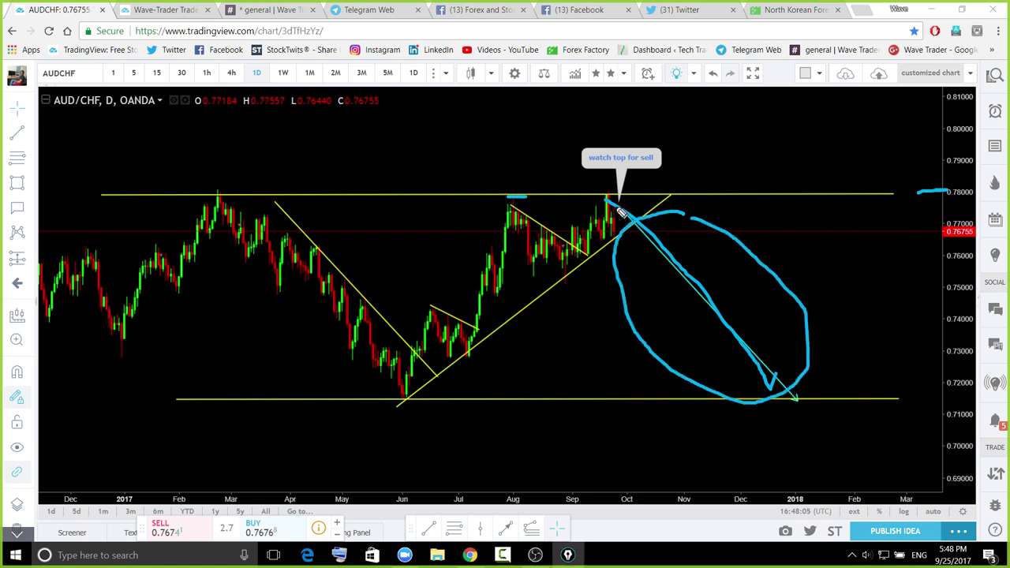
{"action": "left_click_drag", "start_coordinate": [604, 196], "coordinate": [616, 197]}
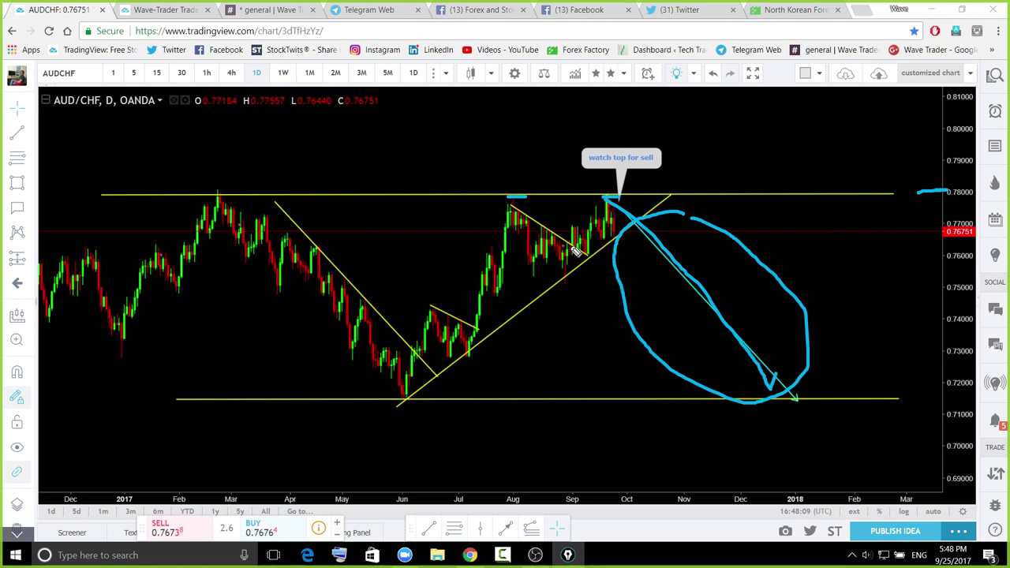
{"action": "mouse_move", "coordinate": [614, 217]}
{"action": "left_mouse_down"}
{"action": "mouse_move", "coordinate": [627, 212]}
{"action": "mouse_move", "coordinate": [691, 395]}
{"action": "mouse_move", "coordinate": [667, 237]}
{"action": "mouse_move", "coordinate": [765, 320]}
{"action": "left_mouse_up"}
{"action": "left_click_drag", "start_coordinate": [736, 251], "coordinate": [646, 223]}
{"action": "left_click_drag", "start_coordinate": [637, 285], "coordinate": [680, 291]}
{"action": "left_click_drag", "start_coordinate": [647, 389], "coordinate": [709, 403]}
{"action": "key", "text": "Escape"}
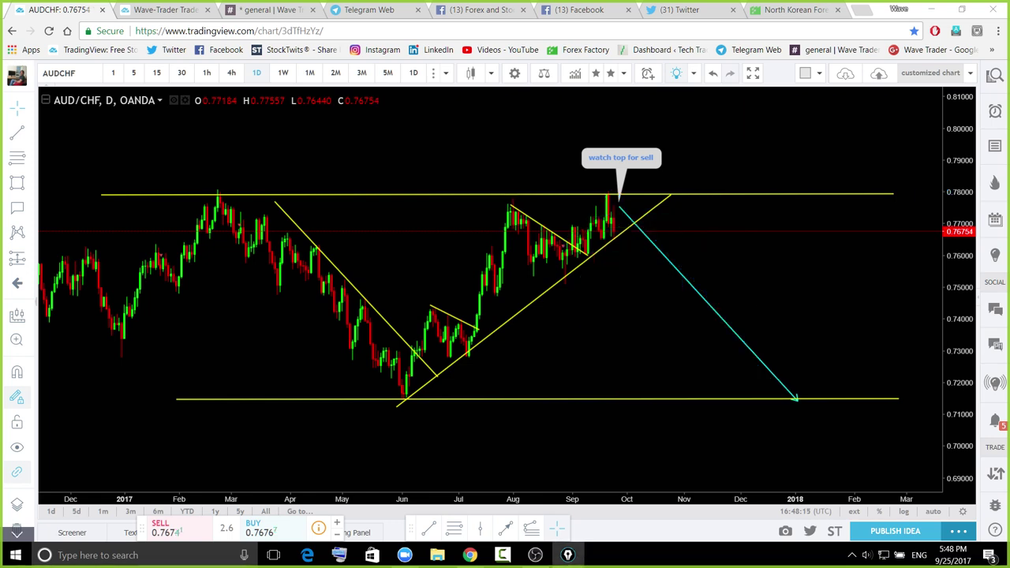
Switch AUD/CHF to the 1-hour timeframe and examine the latest candles against the rising trend line
{"action": "left_click", "coordinate": [207, 72]}
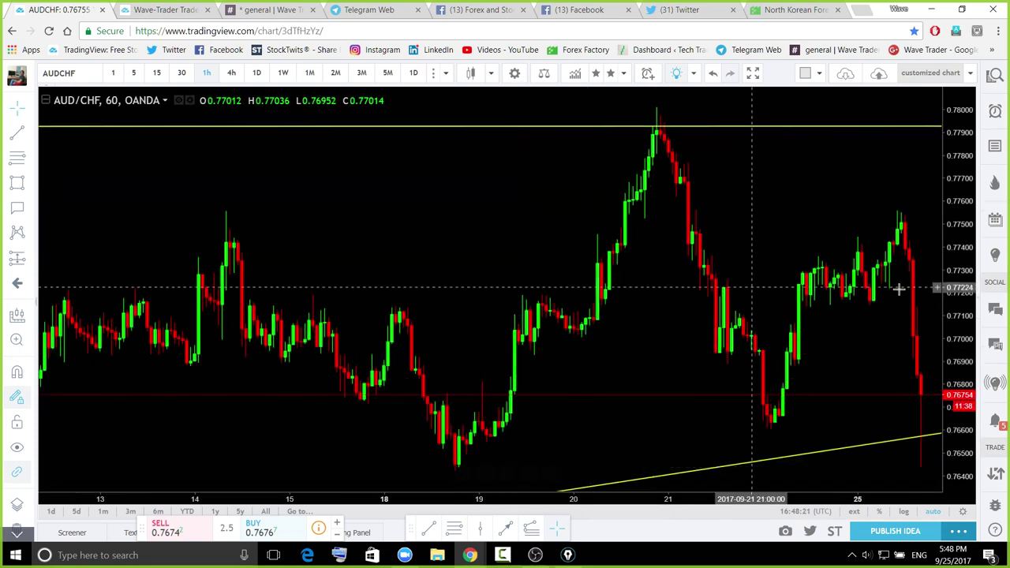
{"action": "scroll", "coordinate": [899, 288], "scroll_direction": "down", "scroll_amount": 5}
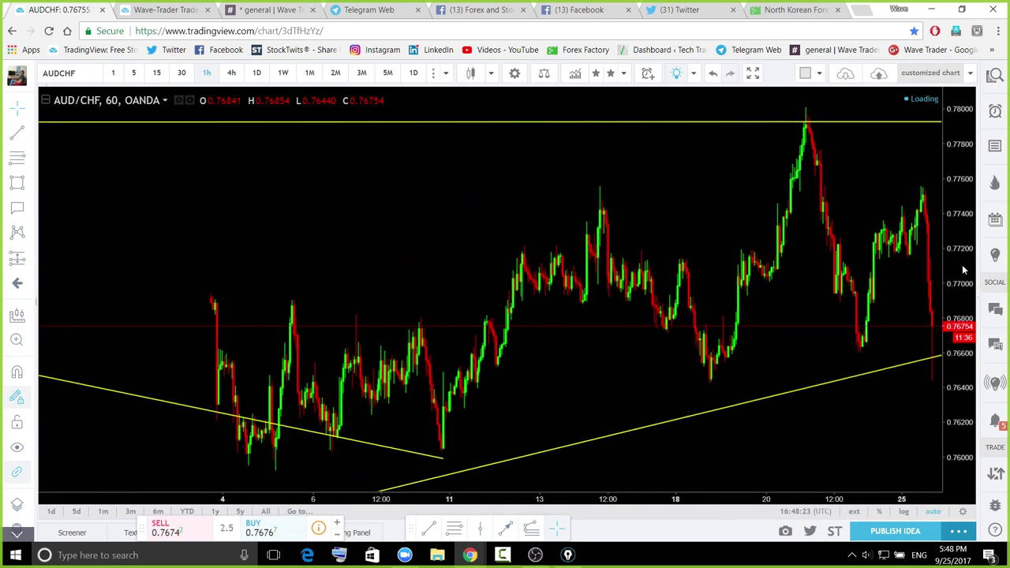
{"action": "left_click_drag", "start_coordinate": [961, 311], "coordinate": [958, 423]}
{"action": "left_click_drag", "start_coordinate": [792, 343], "coordinate": [619, 300]}
{"action": "left_click_drag", "start_coordinate": [684, 322], "coordinate": [658, 323]}
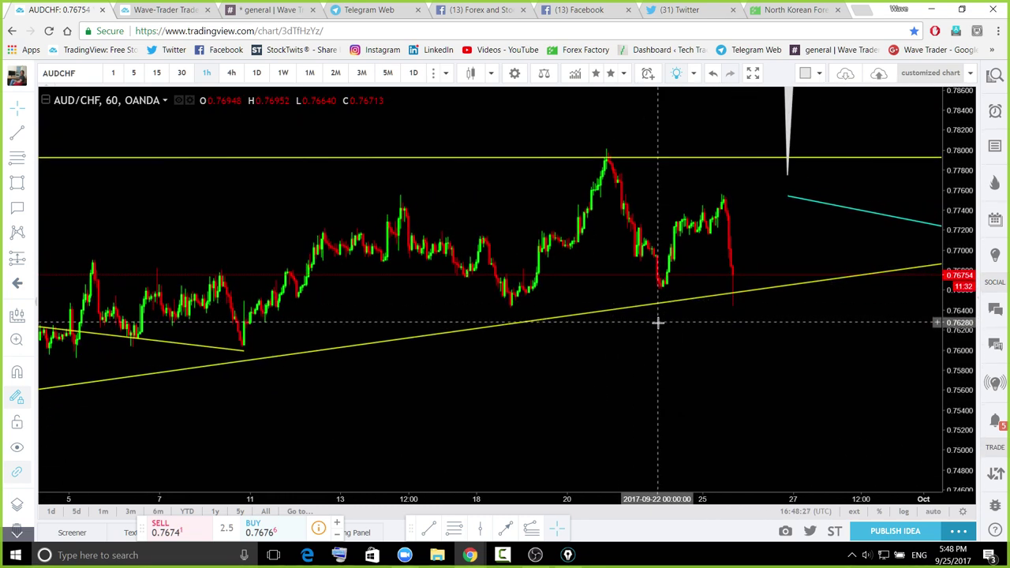
{"action": "scroll", "coordinate": [913, 354], "scroll_direction": "up", "scroll_amount": 3}
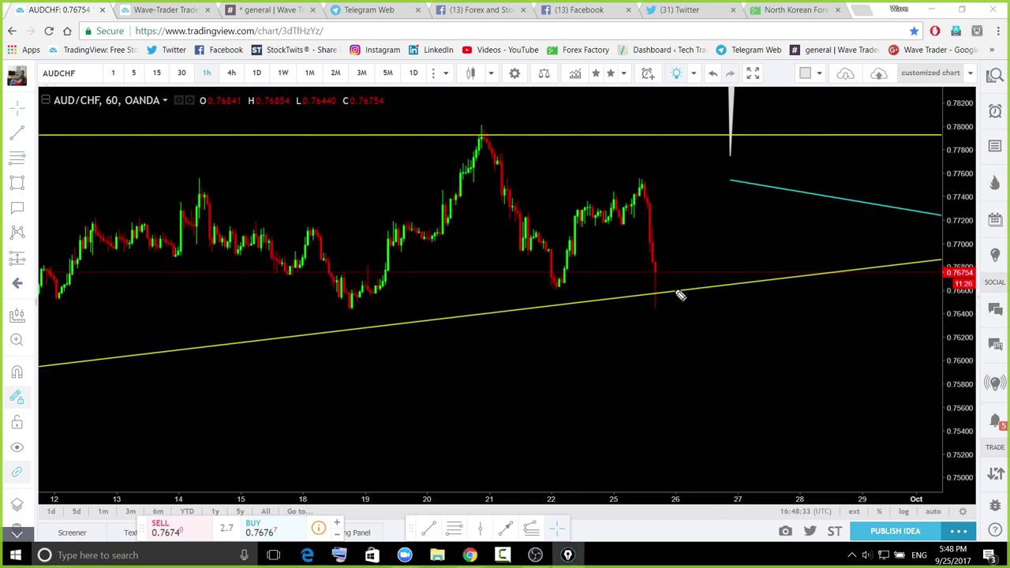
Sketch a rebound from the rising trend line to about 0.775 and a drop to about 0.75, and clear the ink
{"action": "mouse_move", "coordinate": [661, 295]}
{"action": "left_mouse_down"}
{"action": "mouse_move", "coordinate": [745, 226]}
{"action": "mouse_move", "coordinate": [820, 183]}
{"action": "left_mouse_up"}
{"action": "left_click_drag", "start_coordinate": [861, 269], "coordinate": [936, 480]}
{"action": "left_click_drag", "start_coordinate": [602, 167], "coordinate": [747, 175]}
{"action": "mouse_move", "coordinate": [815, 137]}
{"action": "left_mouse_down"}
{"action": "mouse_move", "coordinate": [827, 133]}
{"action": "mouse_move", "coordinate": [816, 174]}
{"action": "left_mouse_up"}
{"action": "key", "text": "ctrl+shift+7"}
Return AUD/CHF to the daily timeframe, reset the chart and show the whole range with its downward projection arrow
{"action": "left_click", "coordinate": [256, 73]}
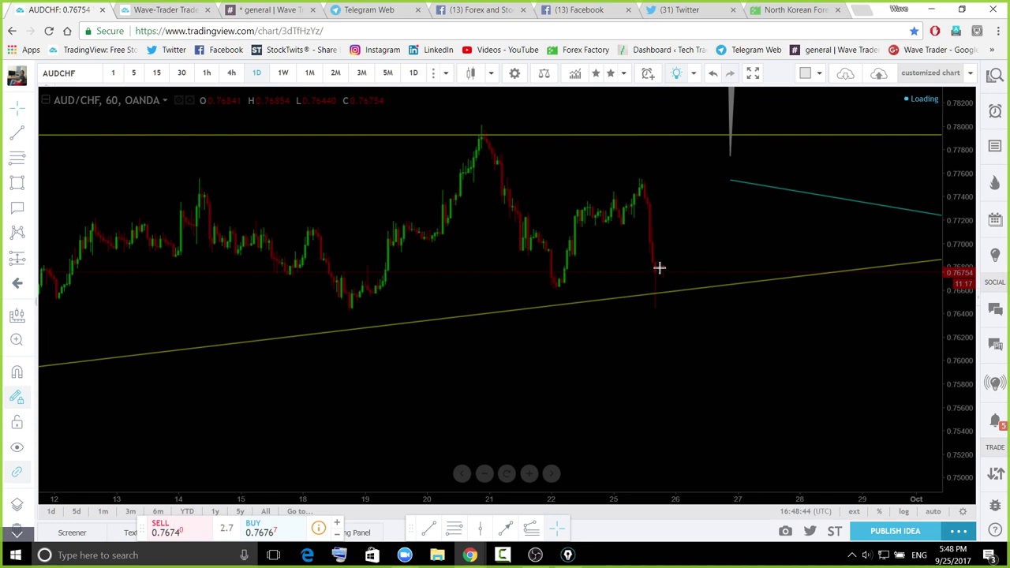
{"action": "left_click", "coordinate": [502, 477]}
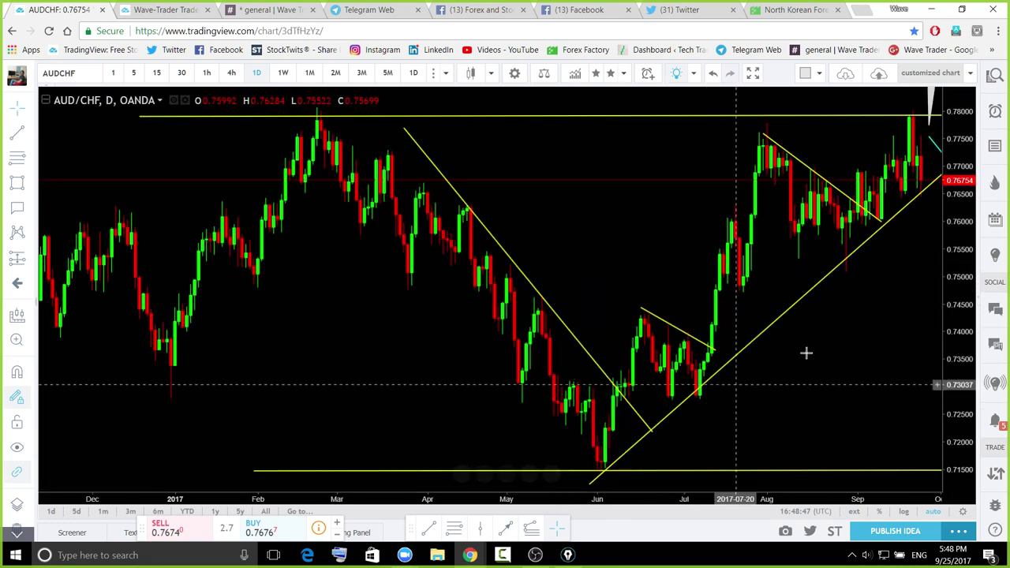
{"action": "scroll", "coordinate": [904, 285], "scroll_direction": "down", "scroll_amount": 1}
{"action": "scroll", "coordinate": [921, 280], "scroll_direction": "down", "scroll_amount": 4}
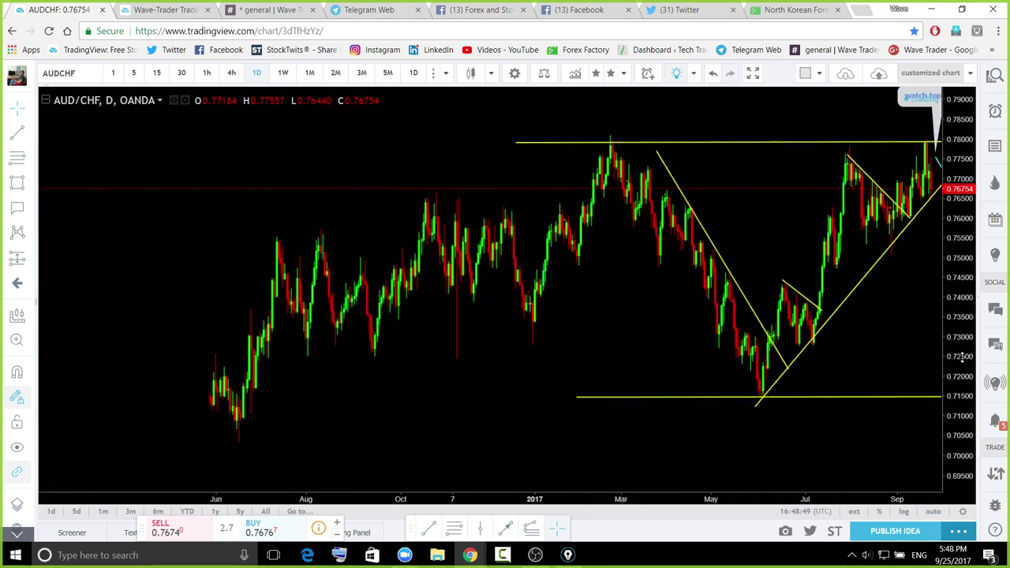
{"action": "left_click_drag", "start_coordinate": [880, 338], "coordinate": [542, 356]}
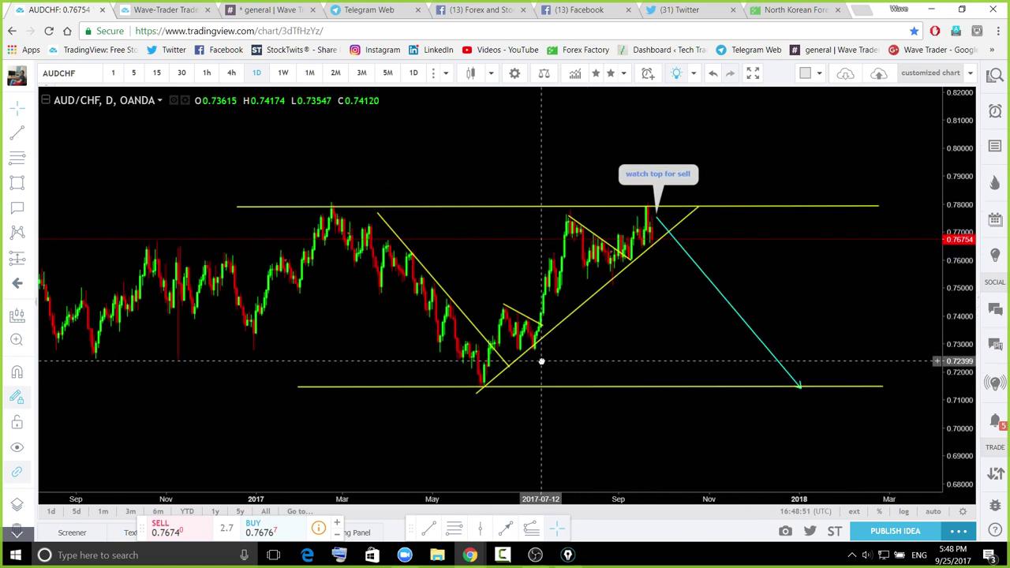
Place a Short Position beside the latest AUD/CHF candles with its entry at about 0.7748 on October 11
{"action": "left_click", "coordinate": [31, 258]}
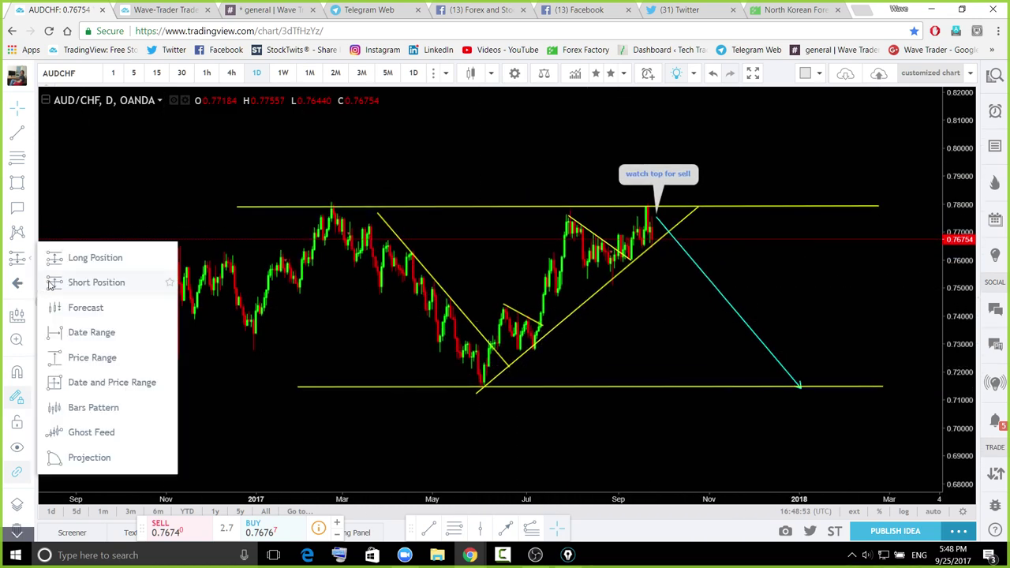
{"action": "left_click", "coordinate": [408, 239]}
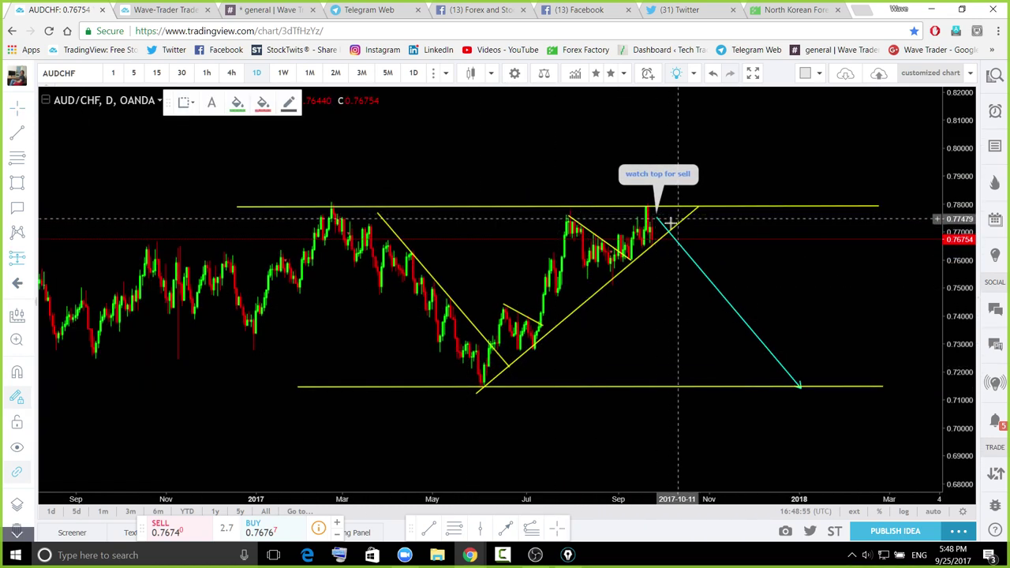
{"action": "left_click", "coordinate": [673, 221]}
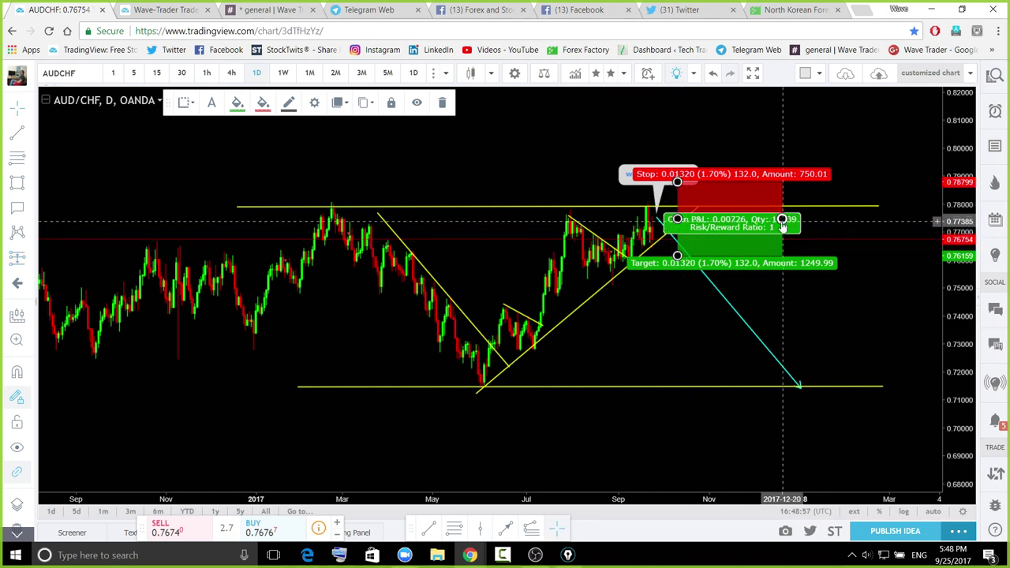
Widen the AUD/CHF Short Position, try to stretch its target down along the projection arrow, and delete the position
{"action": "left_click_drag", "start_coordinate": [782, 222], "coordinate": [854, 229]}
{"action": "left_click_drag", "start_coordinate": [680, 259], "coordinate": [673, 340]}
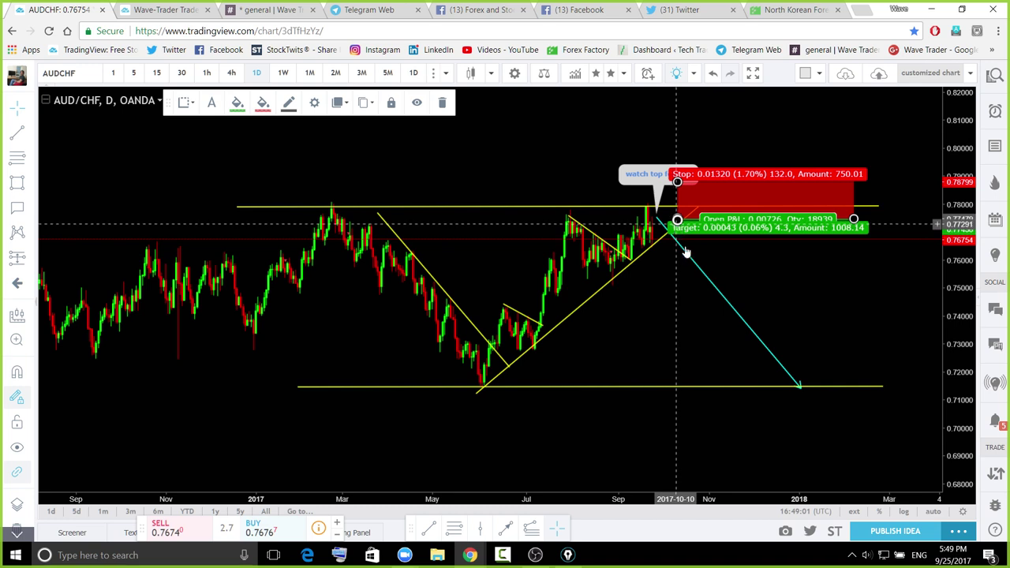
{"action": "left_click_drag", "start_coordinate": [687, 251], "coordinate": [688, 298]}
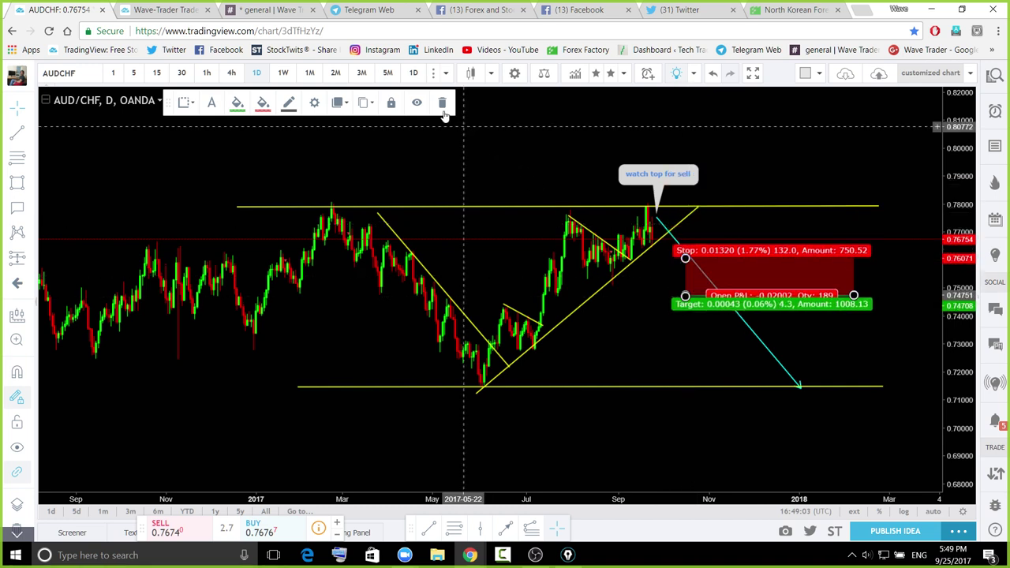
{"action": "key", "text": "Delete"}
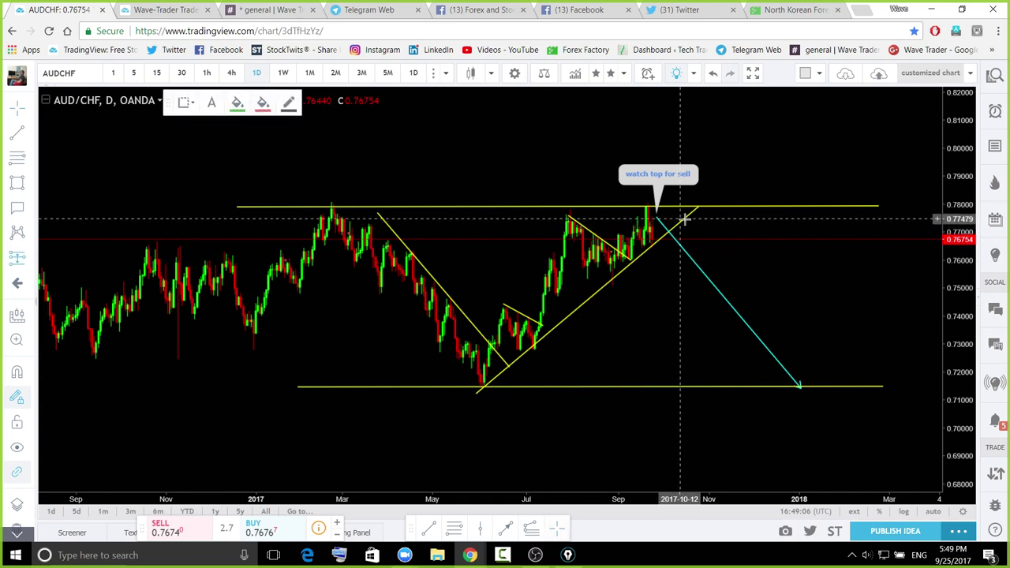
{"action": "left_click", "coordinate": [684, 219]}
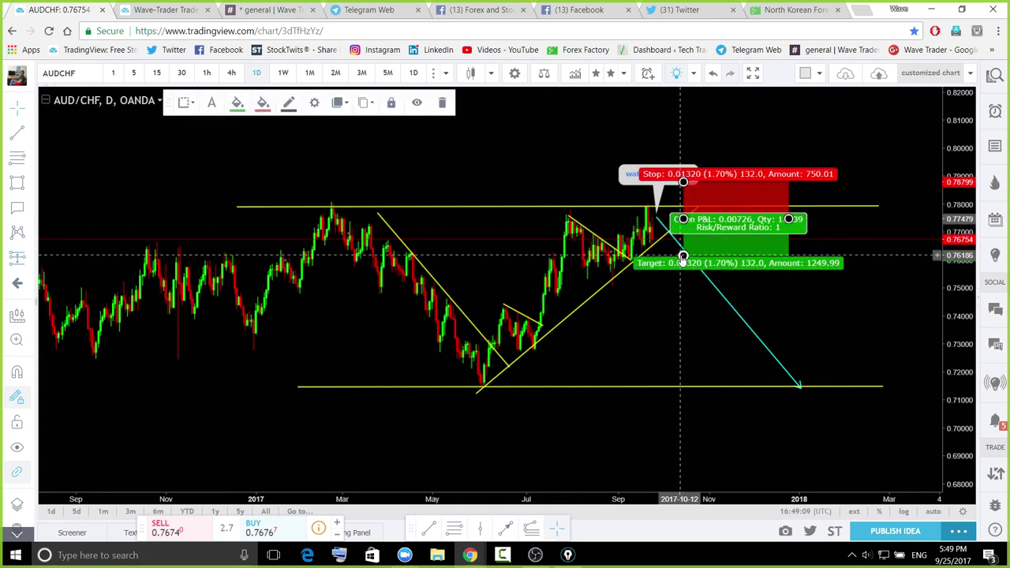
{"action": "left_click_drag", "start_coordinate": [684, 256], "coordinate": [712, 207]}
{"action": "left_click", "coordinate": [444, 104]}
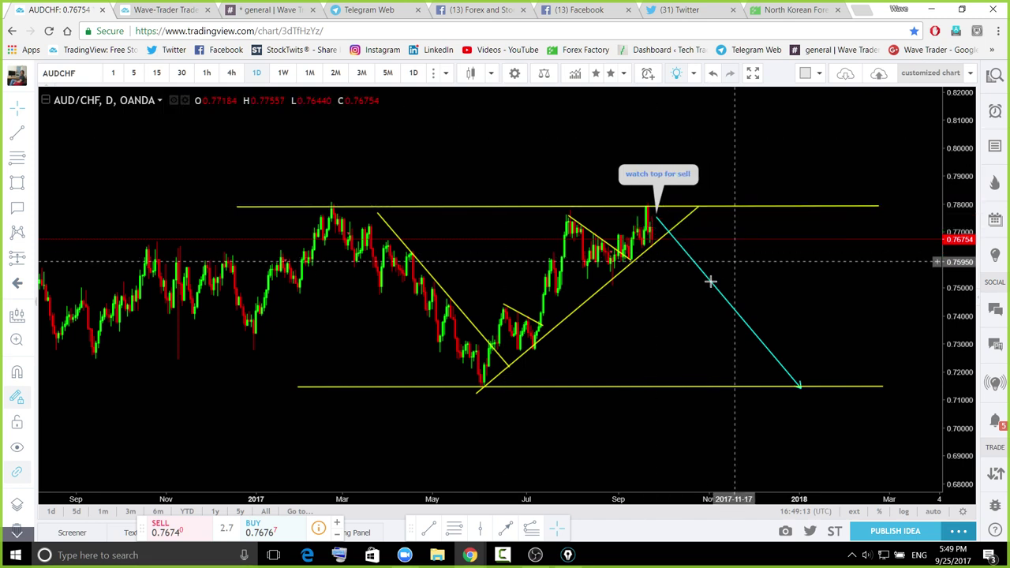
Sketch a small AUD/CHF rise to about 0.776 and a drop to the lower yellow line near 0.715, and clear the ink
{"action": "left_click_drag", "start_coordinate": [733, 296], "coordinate": [737, 295]}
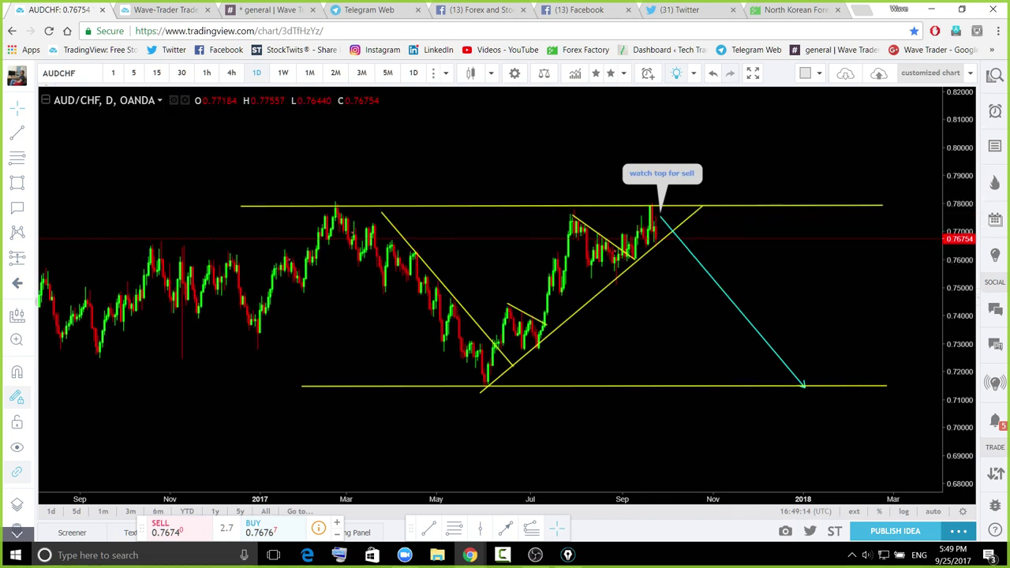
{"action": "key", "text": "ctrl+shift+3"}
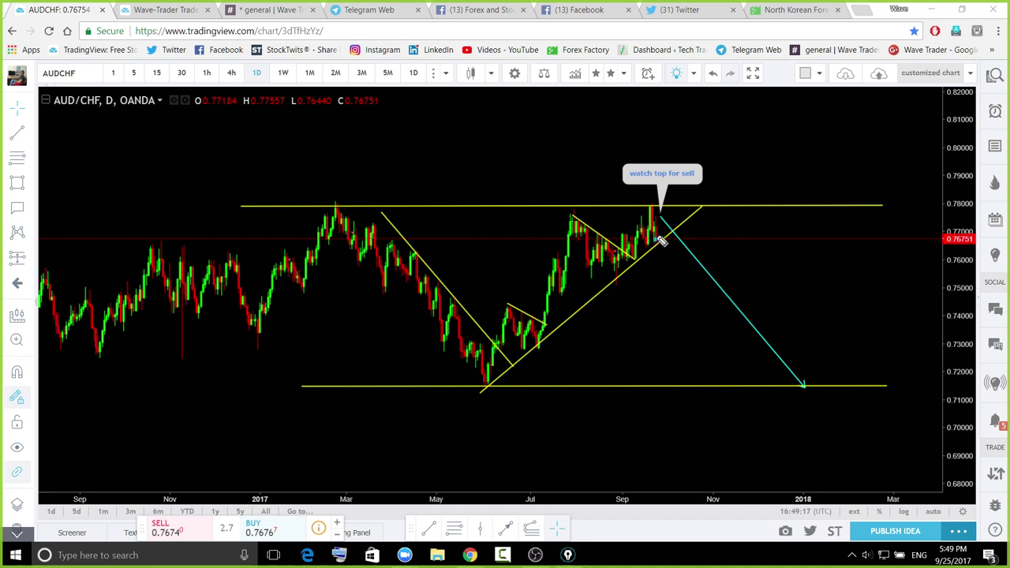
{"action": "left_click_drag", "start_coordinate": [682, 217], "coordinate": [691, 229]}
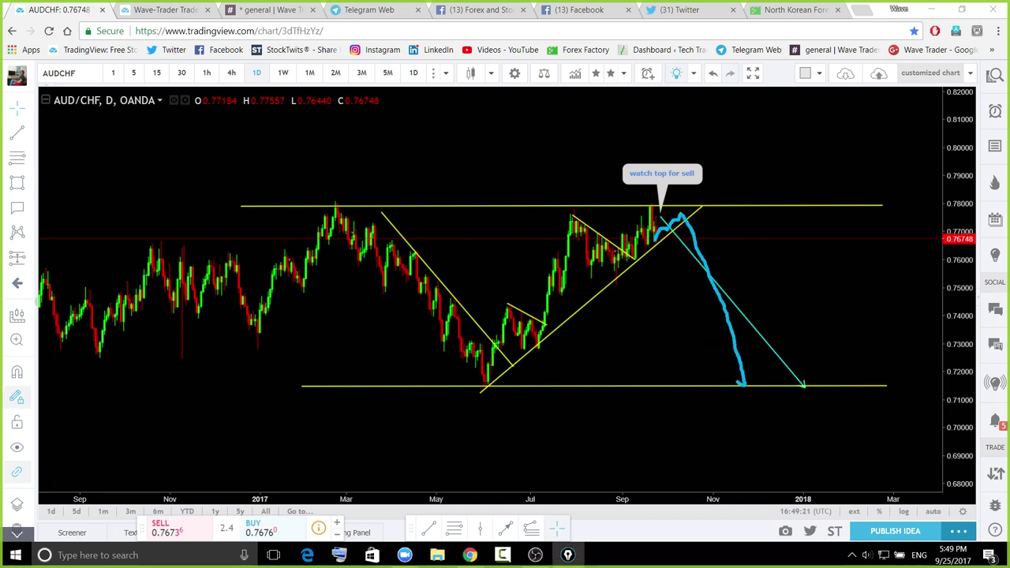
{"action": "key", "text": "ctrl+z"}
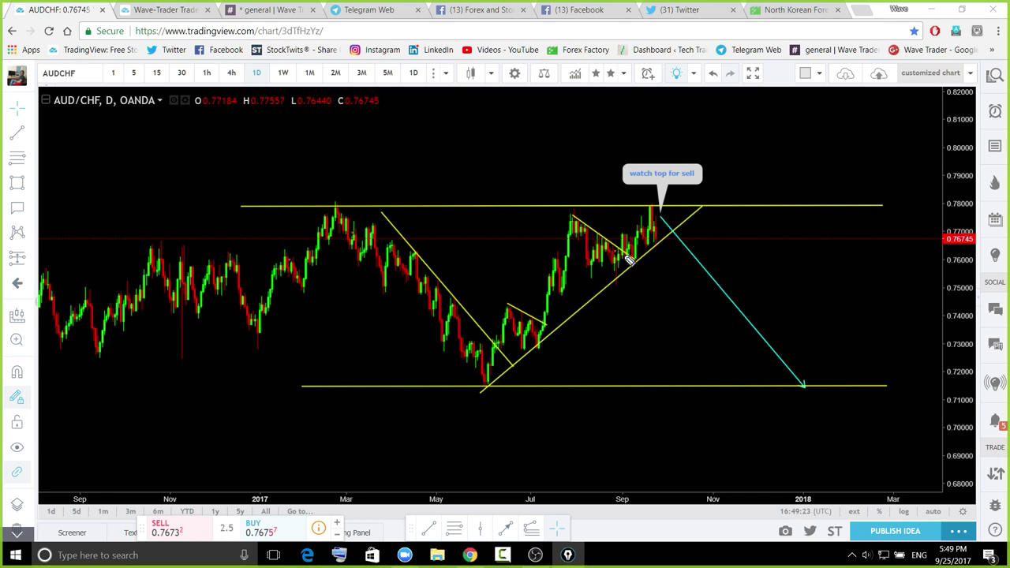
Sketch a break below the rising trend line to about 0.75, a retest near 0.767 and a fall to about 0.71, and clear the ink
{"action": "left_click_drag", "start_coordinate": [656, 235], "coordinate": [660, 251]}
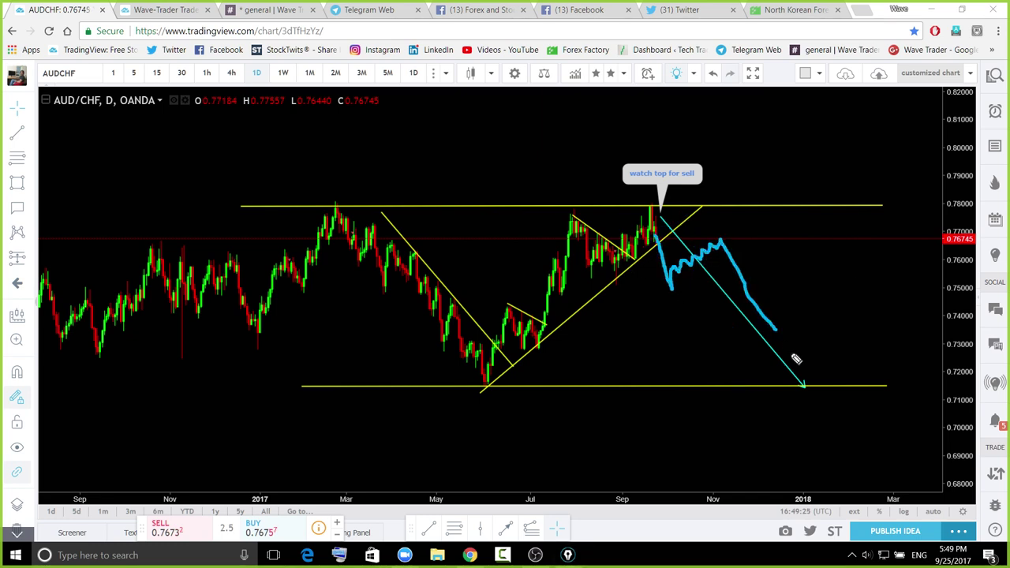
{"action": "left_click_drag", "start_coordinate": [706, 234], "coordinate": [721, 236]}
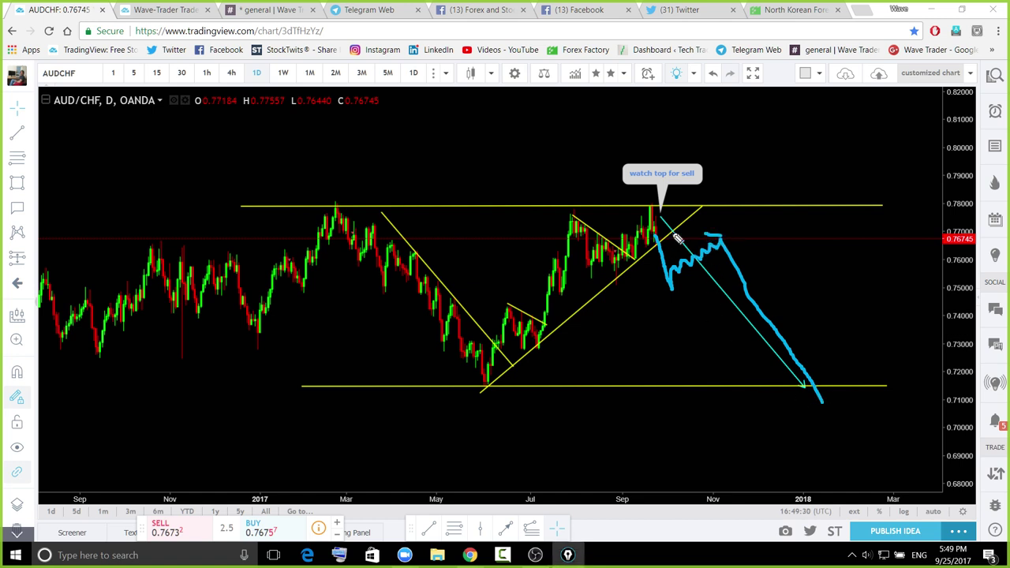
{"action": "left_click_drag", "start_coordinate": [641, 200], "coordinate": [659, 197]}
{"action": "key", "text": "ctrl+shift+7"}
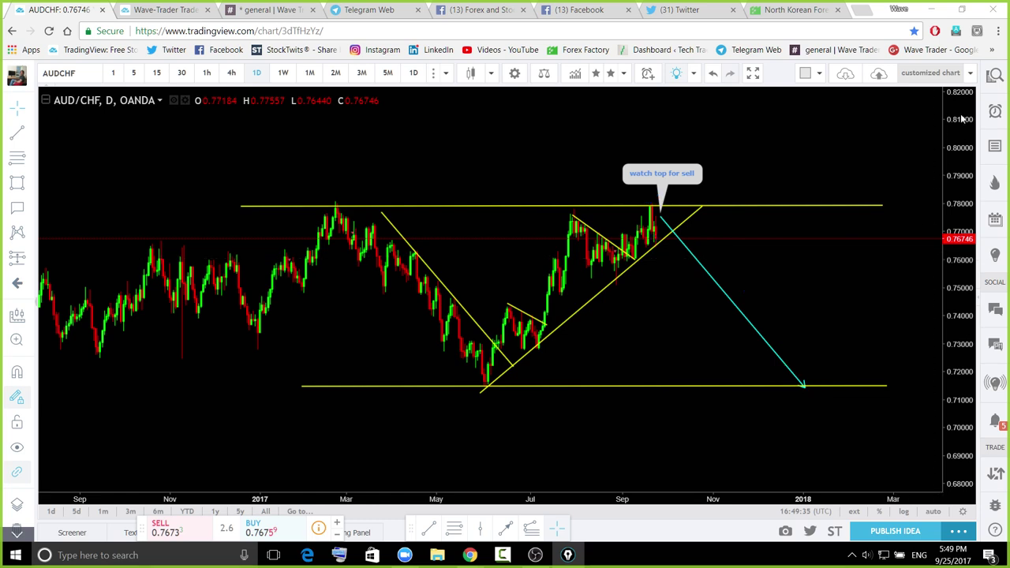
Switch the chart to GBPCHF and open the September 24 snapshot in the published idea "GBPCHF Watch for reversal"
{"action": "left_click", "coordinate": [995, 75]}
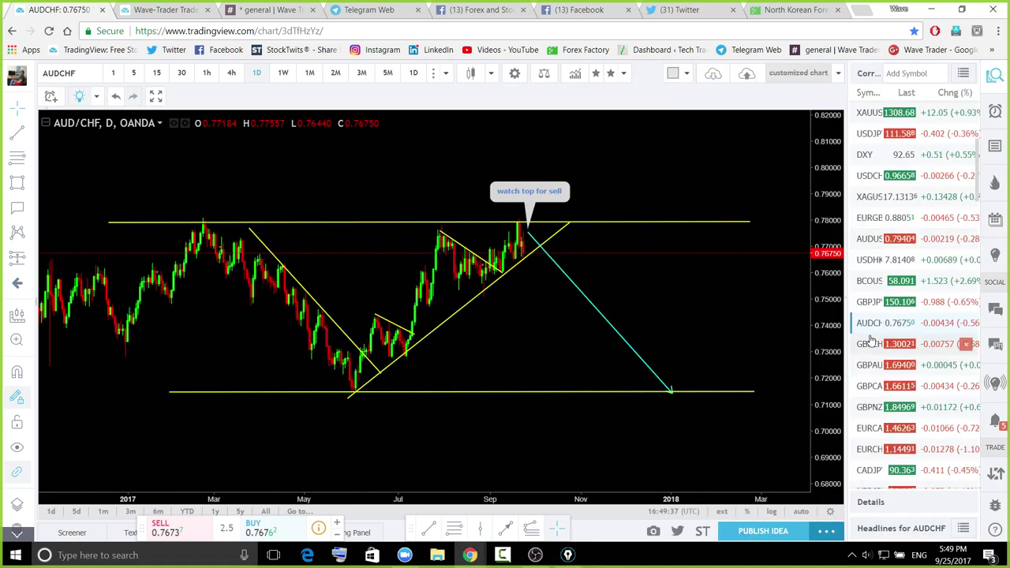
{"action": "left_click", "coordinate": [870, 345]}
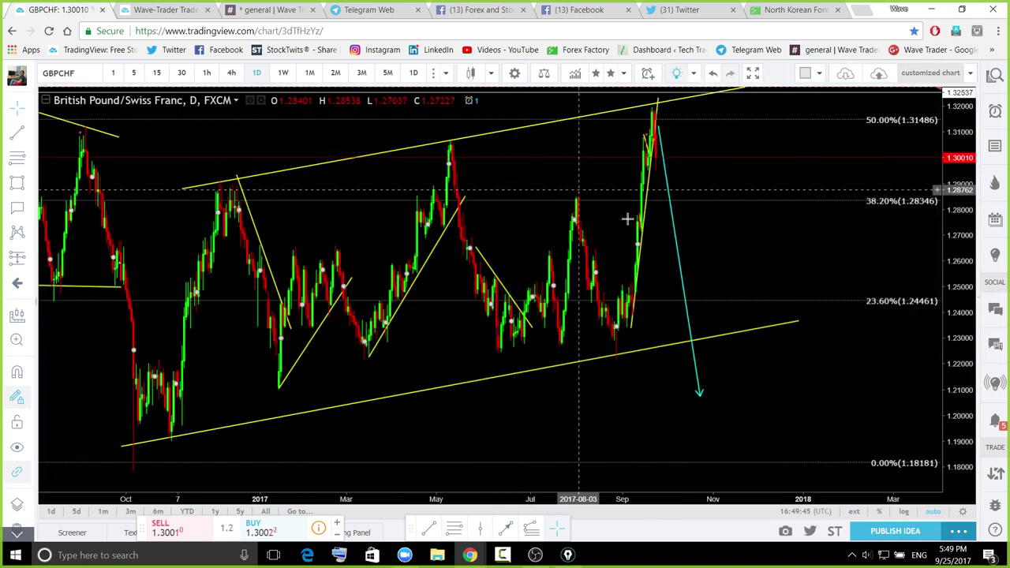
{"action": "left_click", "coordinate": [646, 137]}
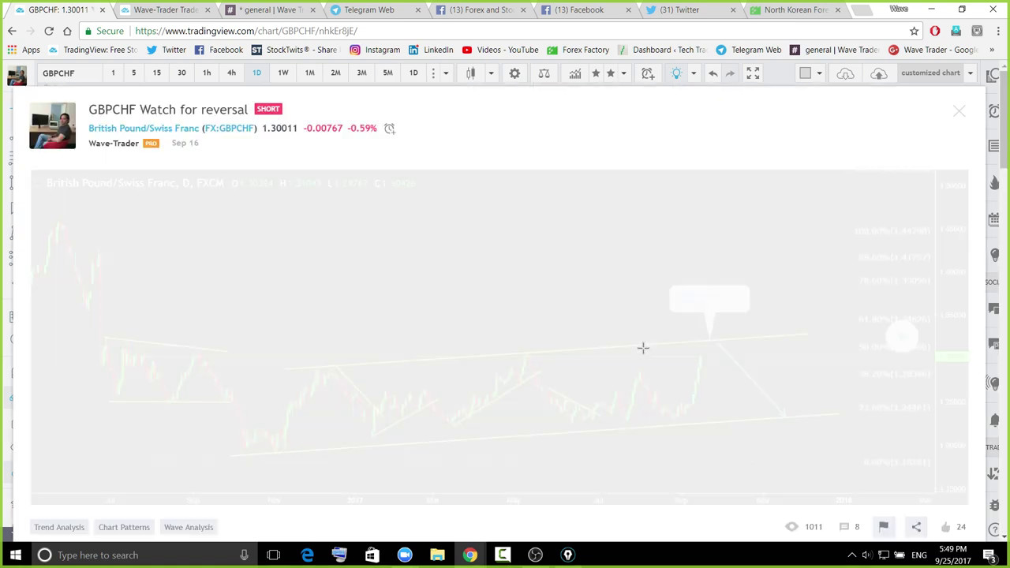
{"action": "scroll", "coordinate": [607, 440], "scroll_direction": "down", "scroll_amount": 6}
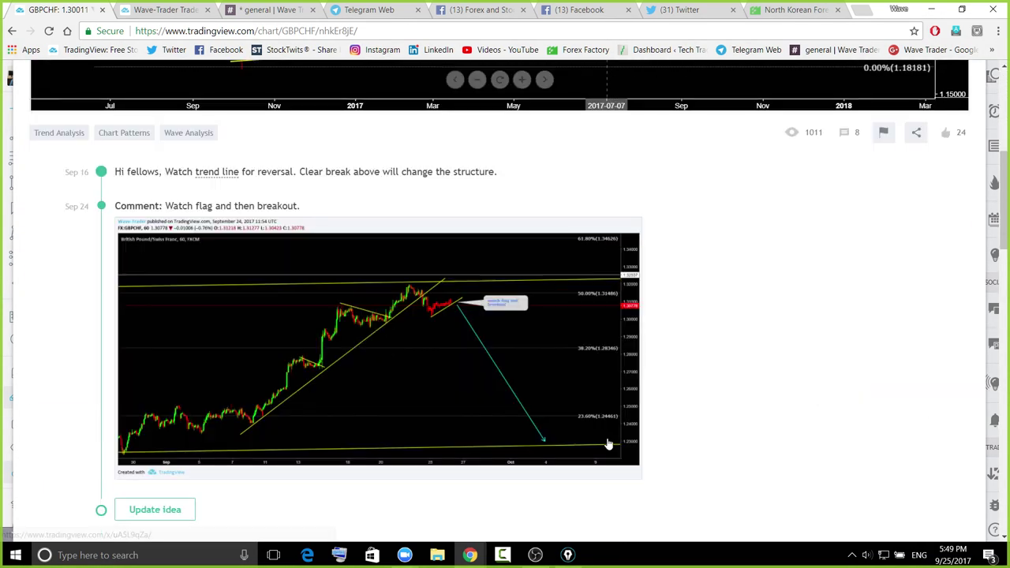
{"action": "left_click", "coordinate": [450, 270]}
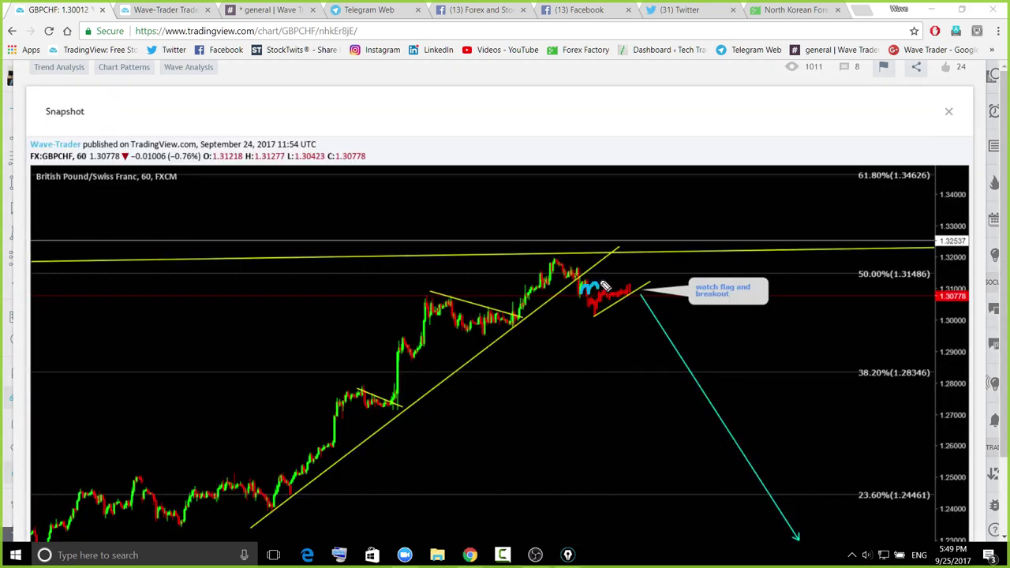
Sketch the flag and a drop to about 1.235 over the GBPCHF snapshot, clear the ink and close the snapshot
{"action": "mouse_move", "coordinate": [589, 299]}
{"action": "left_mouse_down"}
{"action": "mouse_move", "coordinate": [621, 280]}
{"action": "mouse_move", "coordinate": [597, 281]}
{"action": "mouse_move", "coordinate": [617, 295]}
{"action": "mouse_move", "coordinate": [698, 526]}
{"action": "mouse_move", "coordinate": [717, 518]}
{"action": "left_mouse_up"}
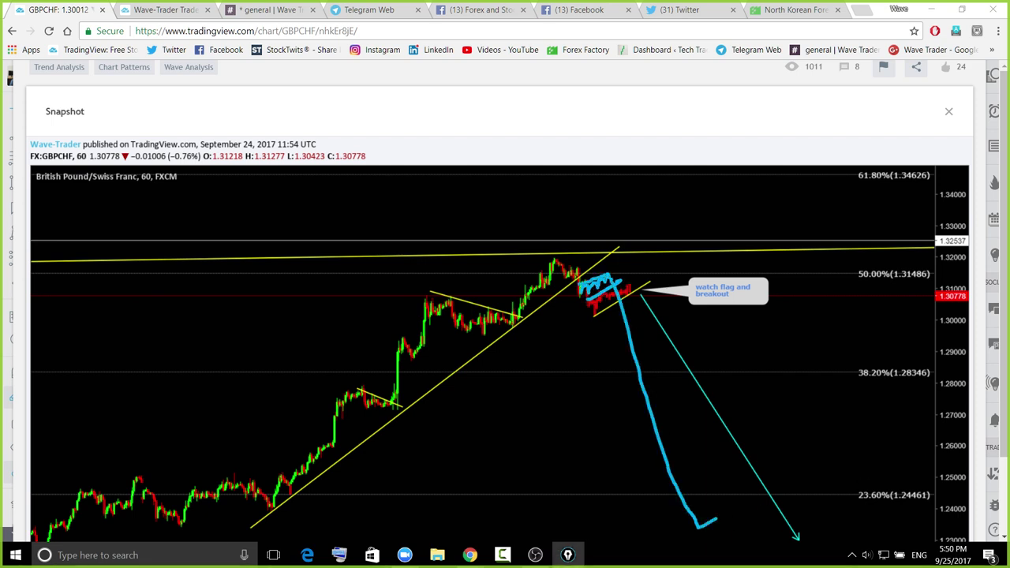
{"action": "key", "text": "ctrl+shift+7"}
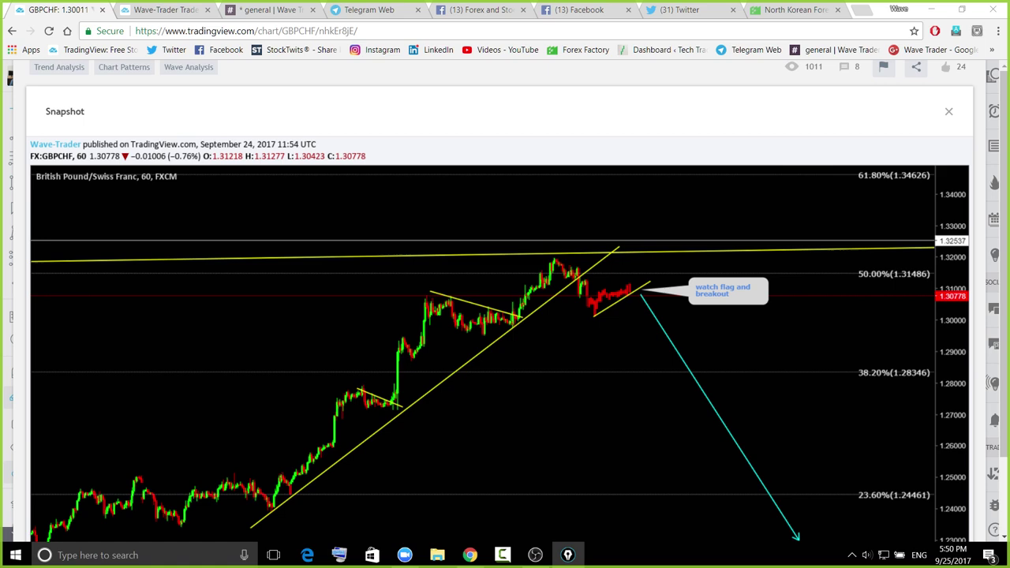
{"action": "left_click", "coordinate": [949, 112]}
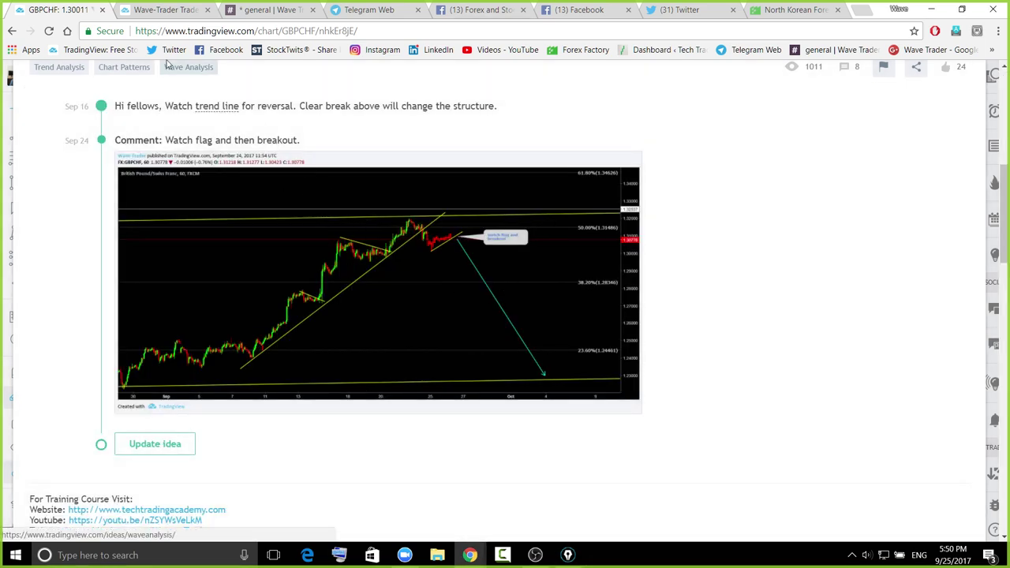
Play the GBPCHF idea's chart forward and circle its downward arrow in ink, clearing the ink and closing the idea
{"action": "scroll", "coordinate": [825, 201], "scroll_direction": "up", "scroll_amount": 6}
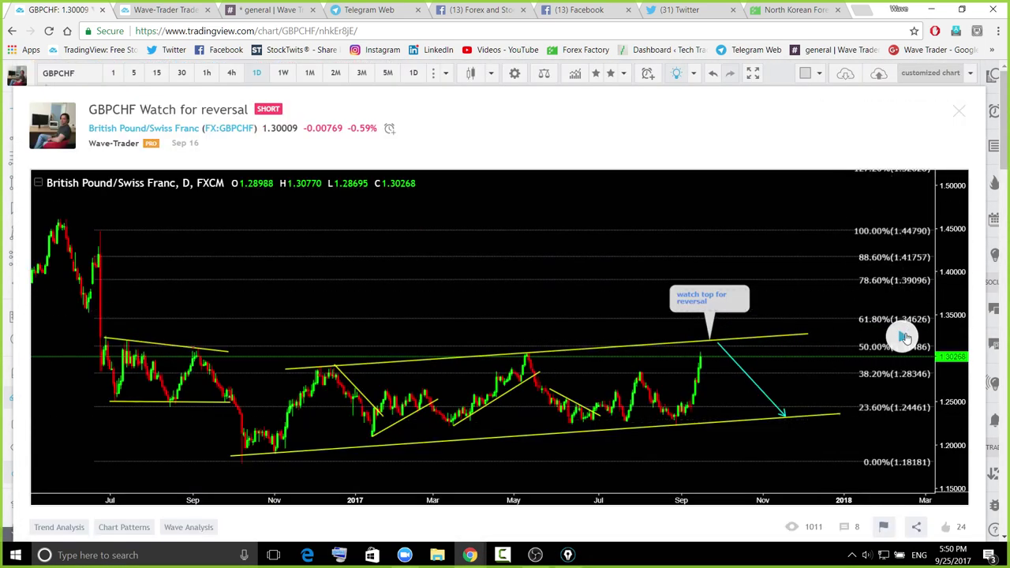
{"action": "left_click", "coordinate": [902, 337]}
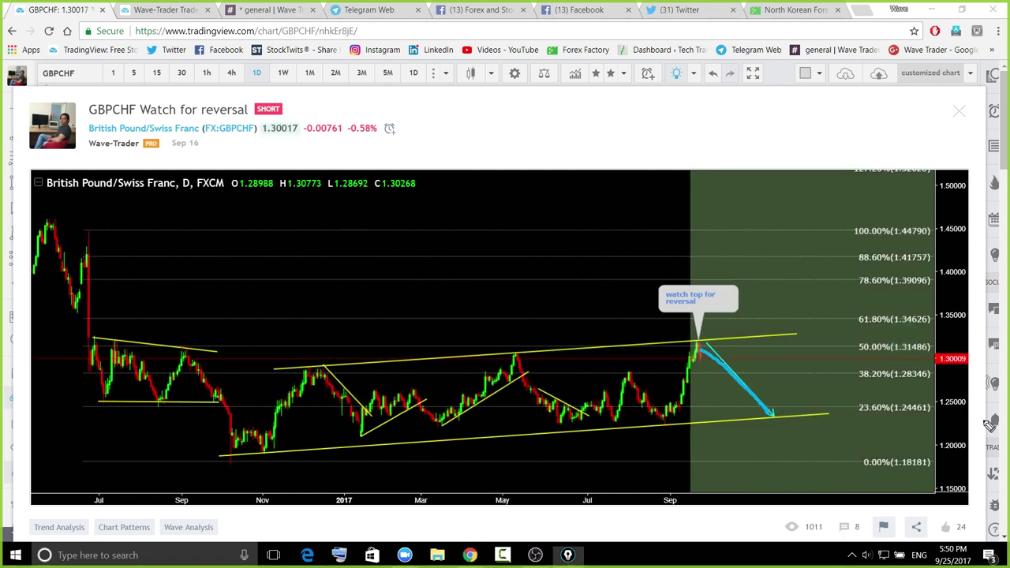
{"action": "mouse_move", "coordinate": [756, 365]}
{"action": "left_mouse_down"}
{"action": "mouse_move", "coordinate": [715, 348]}
{"action": "mouse_move", "coordinate": [768, 434]}
{"action": "mouse_move", "coordinate": [784, 410]}
{"action": "left_mouse_up"}
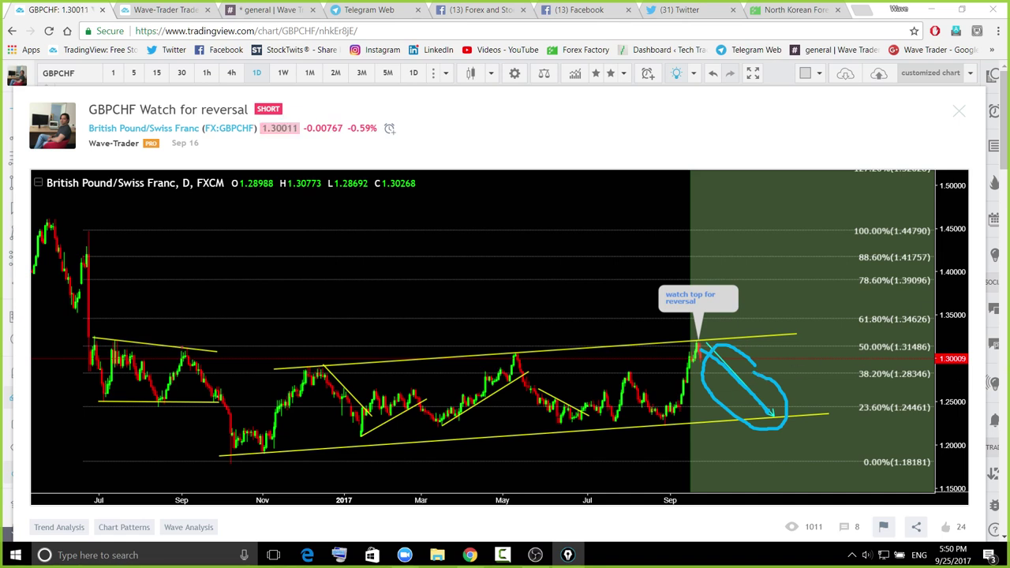
{"action": "key", "text": "Escape"}
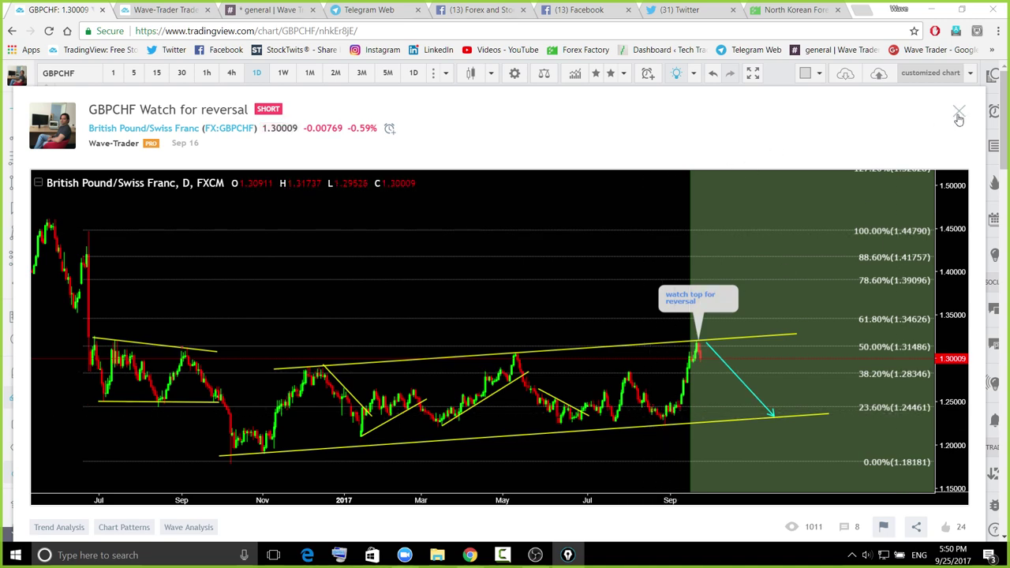
{"action": "left_click", "coordinate": [112, 6]}
{"action": "key", "text": "Escape"}
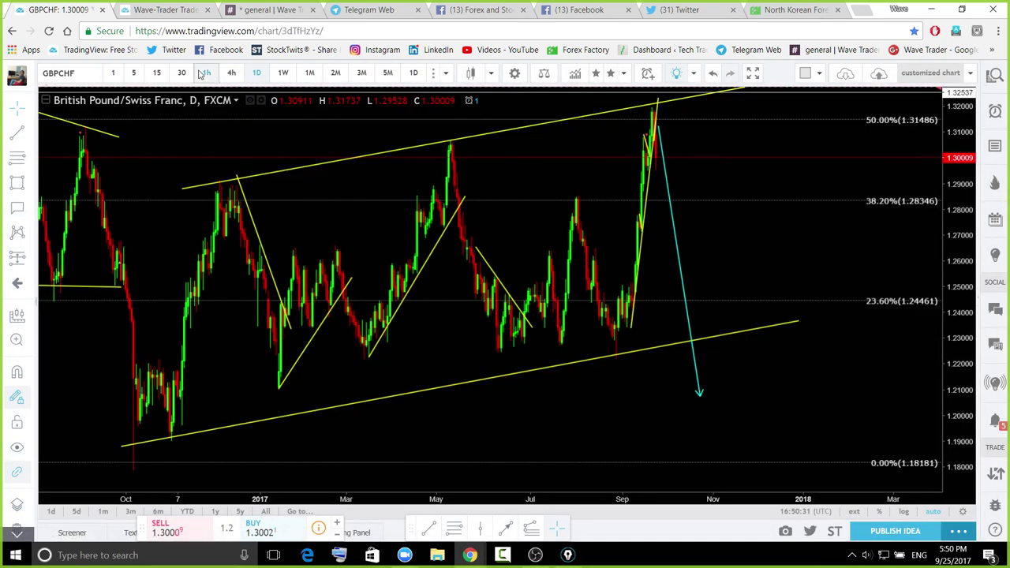
Switch GBPCHF to the 1-hour timeframe and examine the latest candles around the rising trend line and small flag
{"action": "left_click", "coordinate": [208, 74]}
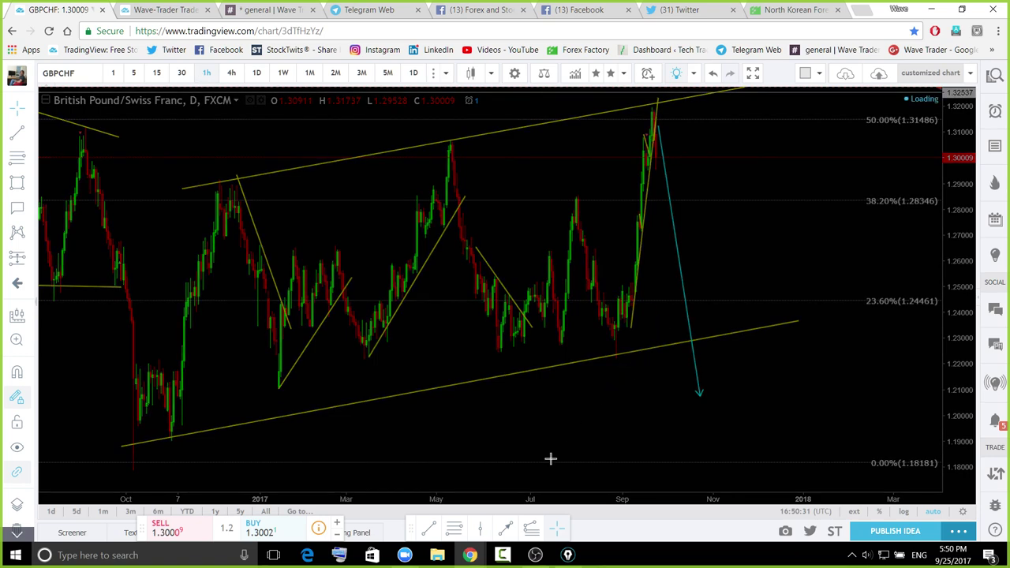
{"action": "scroll", "coordinate": [953, 266], "scroll_direction": "up", "scroll_amount": 2}
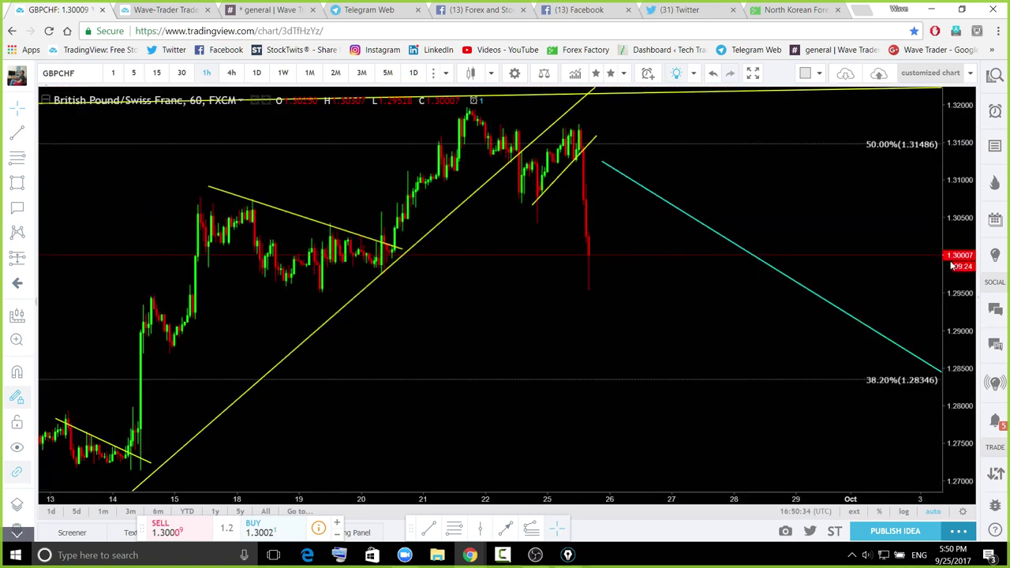
{"action": "left_click_drag", "start_coordinate": [953, 266], "coordinate": [944, 289]}
{"action": "left_click_drag", "start_coordinate": [666, 183], "coordinate": [866, 266]}
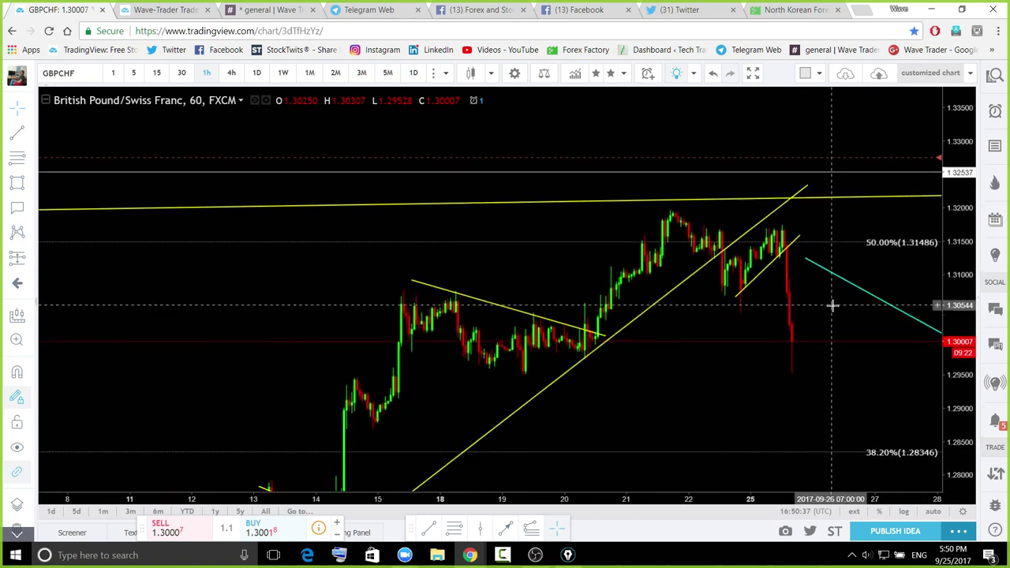
{"action": "scroll", "coordinate": [835, 300], "scroll_direction": "up", "scroll_amount": 2}
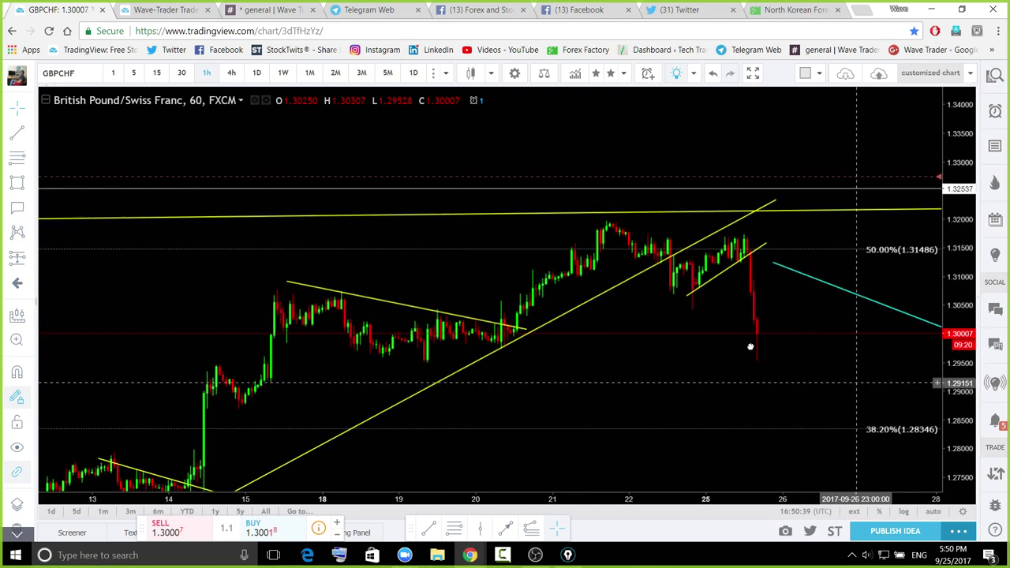
{"action": "left_click_drag", "start_coordinate": [856, 383], "coordinate": [673, 347]}
Mark the GBPCHF highs of September 21–22 and September 25 with ink strokes below the upper yellow line
{"action": "left_click", "coordinate": [568, 555]}
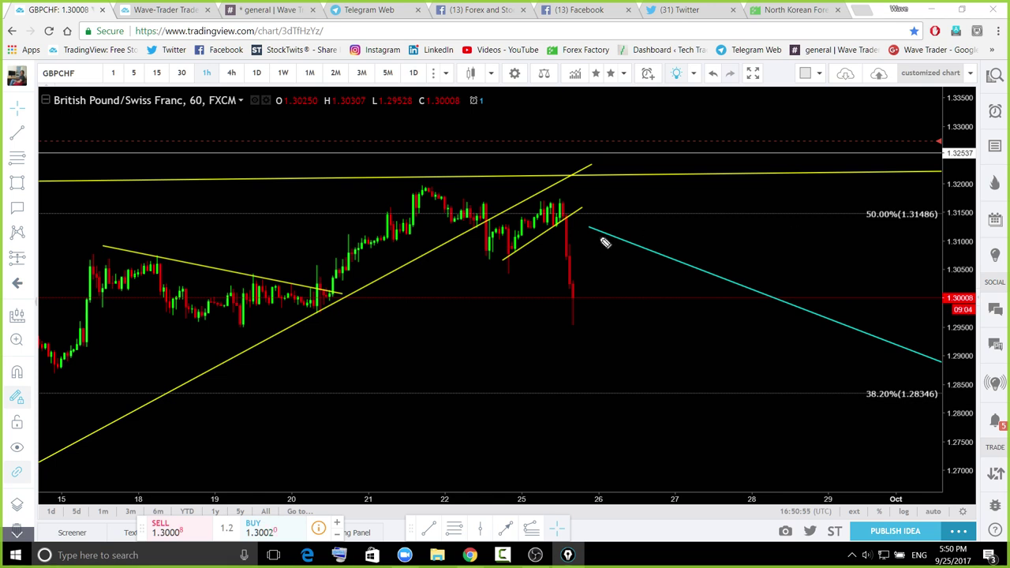
{"action": "mouse_move", "coordinate": [440, 200]}
{"action": "left_mouse_down"}
{"action": "mouse_move", "coordinate": [506, 178]}
{"action": "mouse_move", "coordinate": [574, 192]}
{"action": "left_mouse_up"}
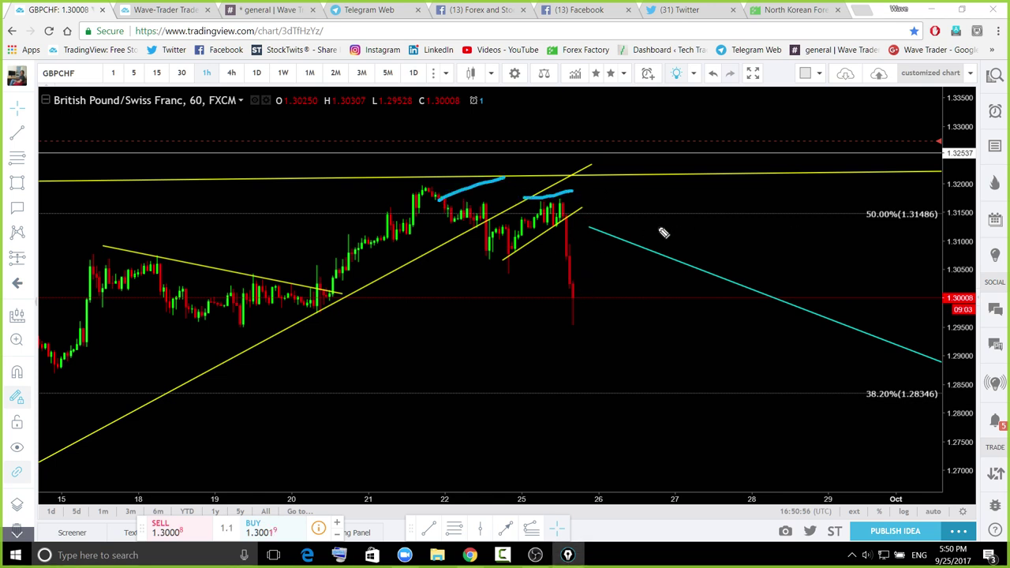
{"action": "left_click_drag", "start_coordinate": [420, 191], "coordinate": [443, 182]}
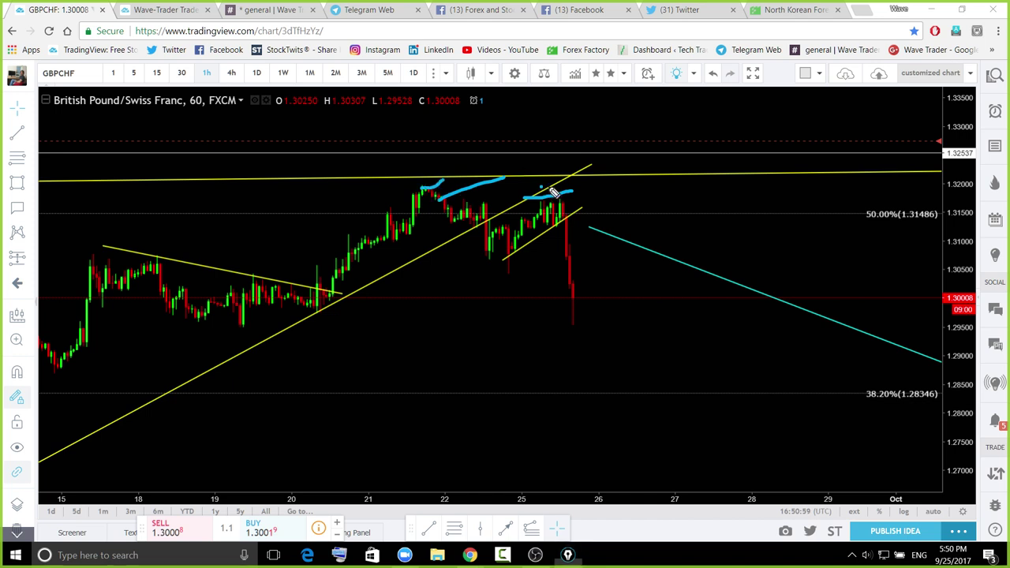
{"action": "left_click_drag", "start_coordinate": [542, 188], "coordinate": [548, 187]}
Outline the small rising flag in ink and sketch a zigzag between about 1.2975 and 1.3055 from the latest candle past September 27
{"action": "left_click_drag", "start_coordinate": [499, 236], "coordinate": [570, 194]}
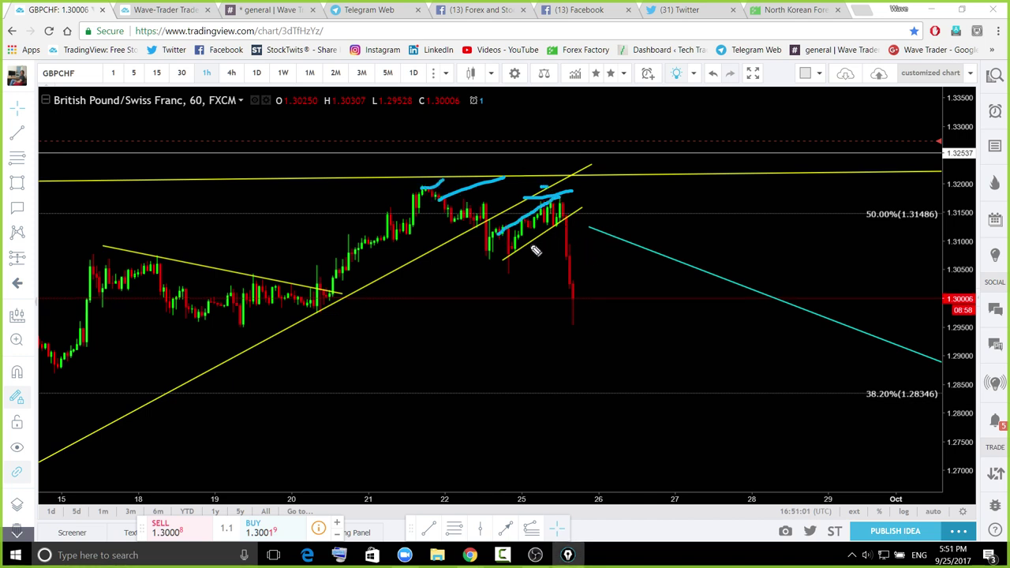
{"action": "left_click_drag", "start_coordinate": [521, 251], "coordinate": [581, 229]}
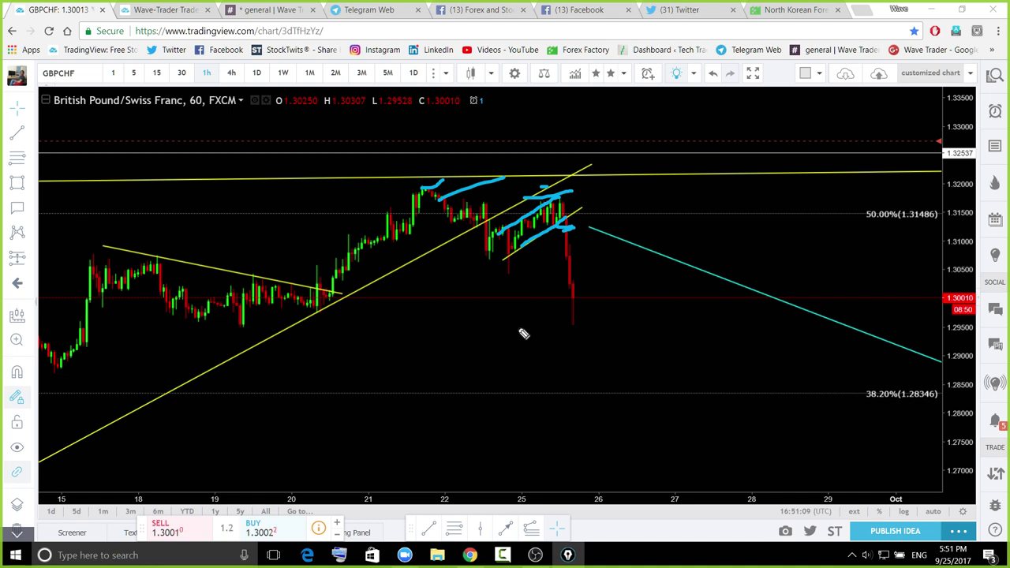
{"action": "mouse_move", "coordinate": [579, 311]}
{"action": "left_mouse_down"}
{"action": "mouse_move", "coordinate": [605, 295]}
{"action": "mouse_move", "coordinate": [647, 291]}
{"action": "mouse_move", "coordinate": [726, 292]}
{"action": "mouse_move", "coordinate": [729, 308]}
{"action": "left_mouse_up"}
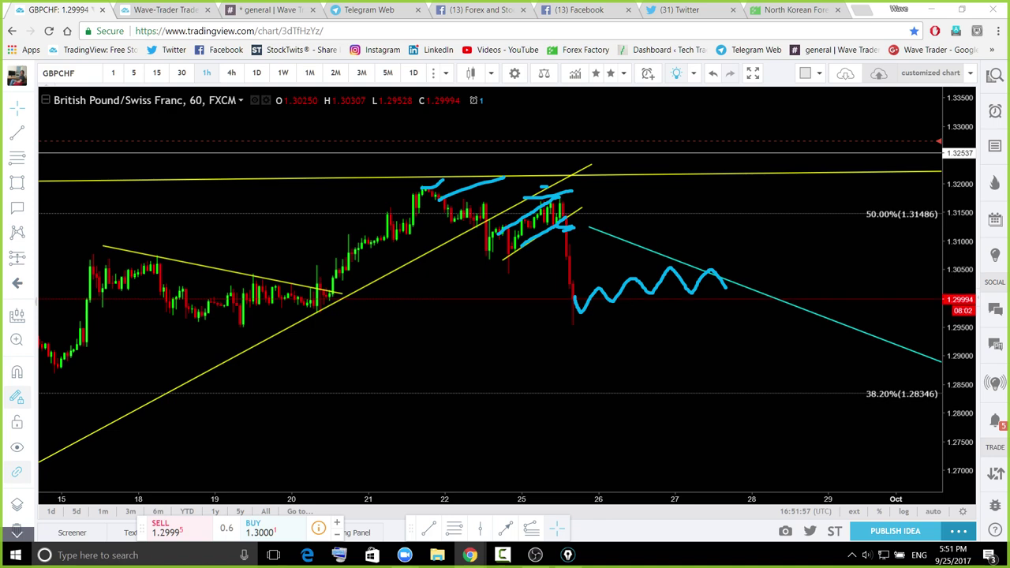
Bring the Zoom group chat over the chart, underline the training website link in ink, clear the ink and move the chat away
{"action": "left_click_drag", "start_coordinate": [1009, 177], "coordinate": [485, 158]}
{"action": "key", "text": "ctrl+shift+3"}
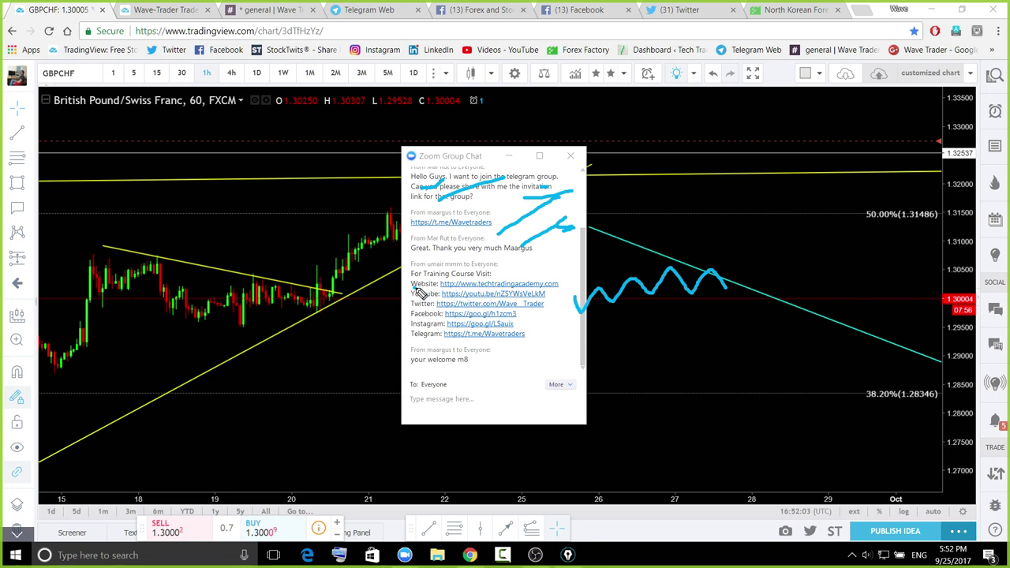
{"action": "left_click_drag", "start_coordinate": [412, 287], "coordinate": [540, 297]}
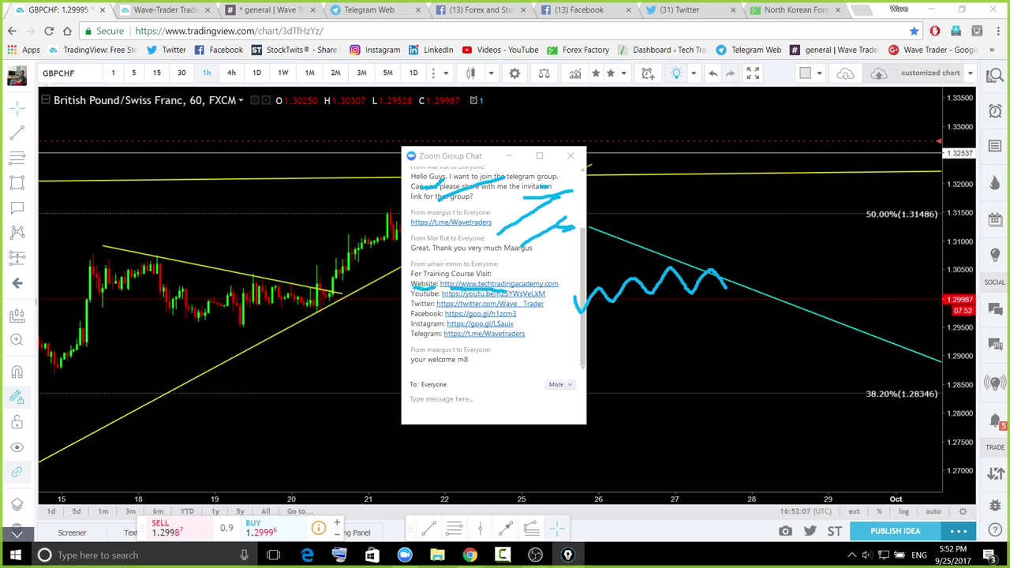
{"action": "key", "text": "ctrl+shift+7"}
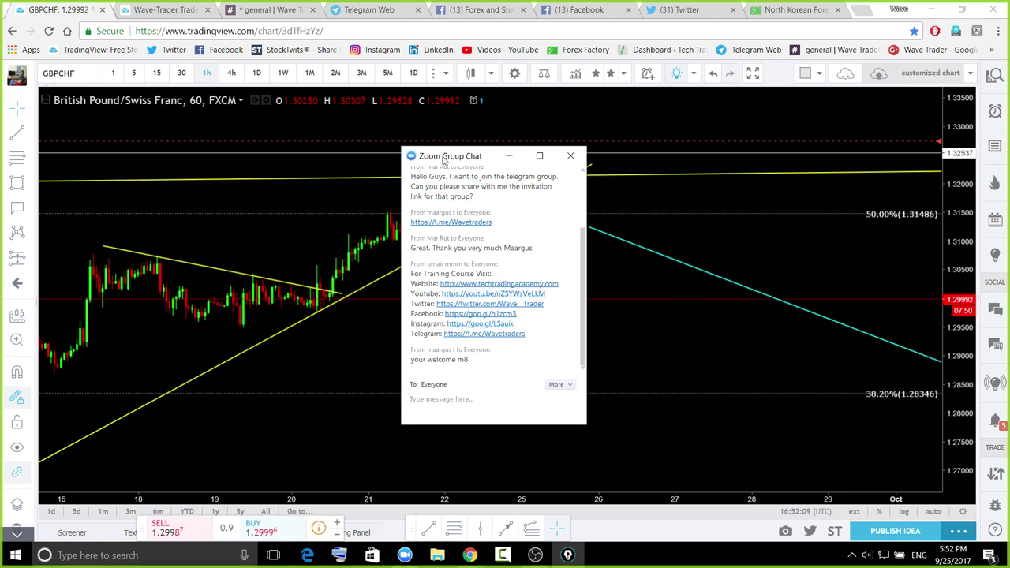
{"action": "left_click_drag", "start_coordinate": [444, 158], "coordinate": [476, 168]}
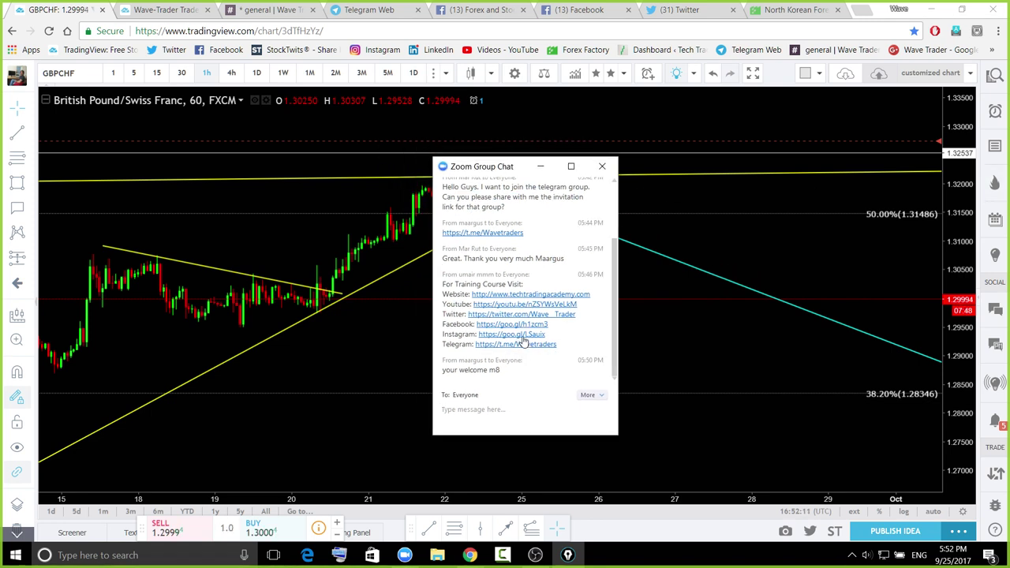
{"action": "left_click_drag", "start_coordinate": [488, 167], "coordinate": [0, 167]}
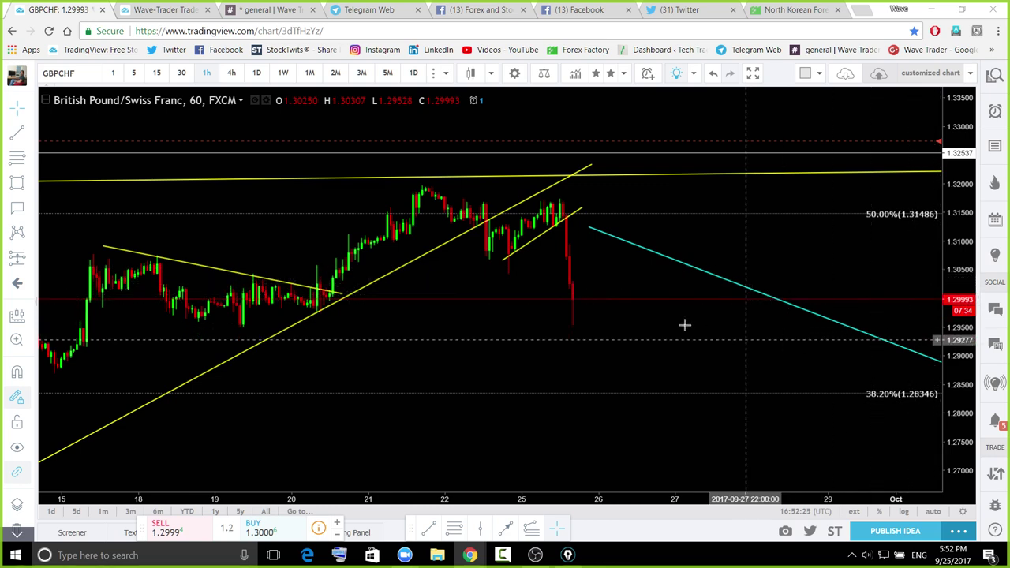
Sketch a rising flag from about 1.2950 to 1.3035 and a drop below 1.2600 in ink on the 1-hour chart, clearing the ink
{"action": "left_click_drag", "start_coordinate": [686, 277], "coordinate": [731, 250]}
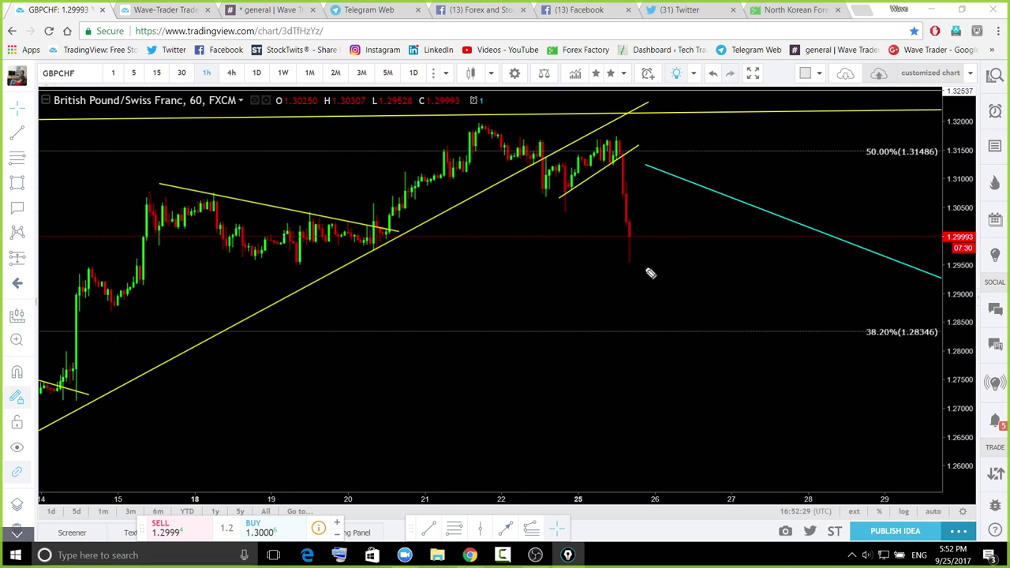
{"action": "mouse_move", "coordinate": [630, 239]}
{"action": "left_mouse_down"}
{"action": "mouse_move", "coordinate": [633, 259]}
{"action": "mouse_move", "coordinate": [645, 263]}
{"action": "mouse_move", "coordinate": [772, 225]}
{"action": "left_mouse_up"}
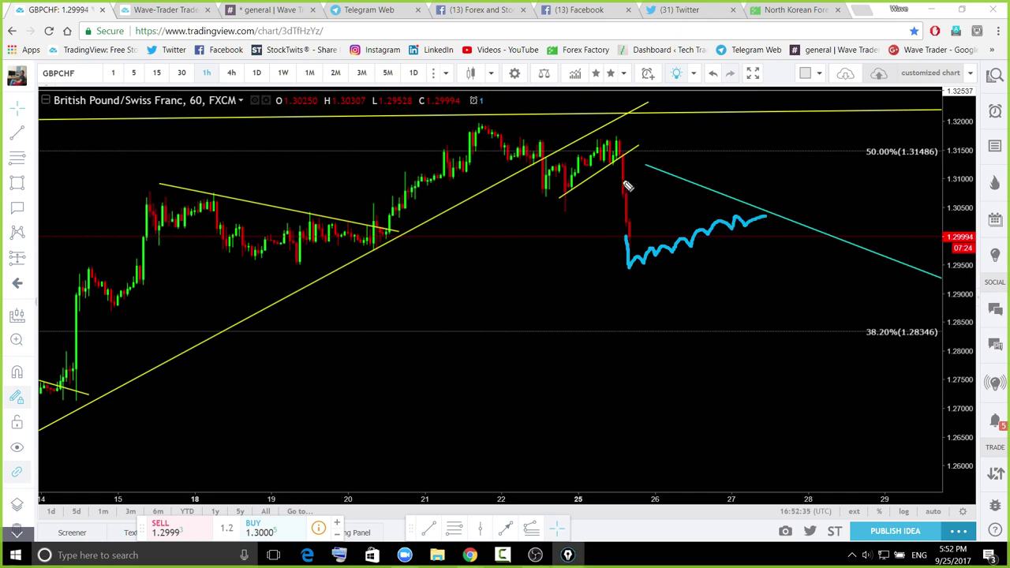
{"action": "left_click_drag", "start_coordinate": [562, 170], "coordinate": [634, 134]}
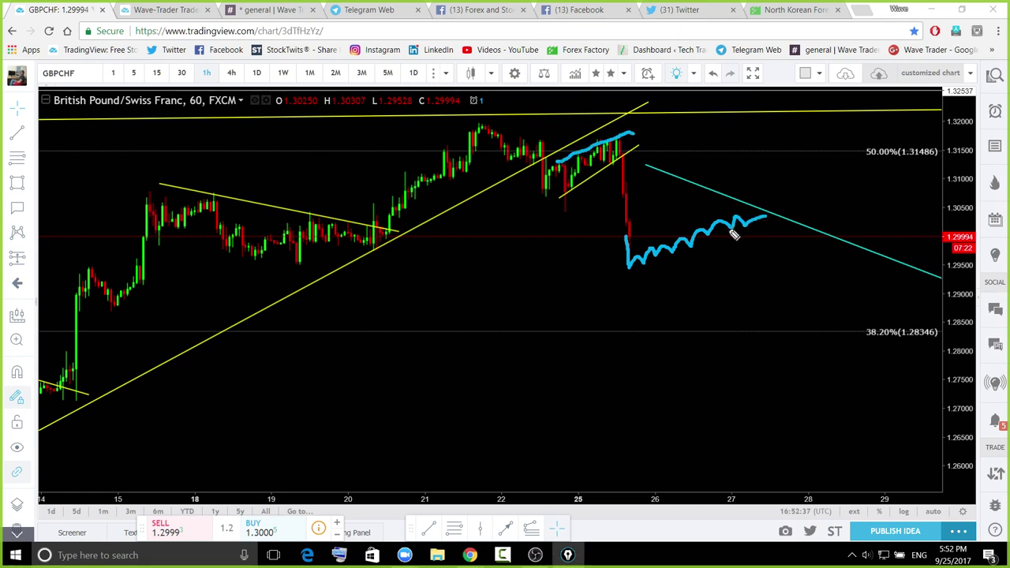
{"action": "left_click_drag", "start_coordinate": [757, 227], "coordinate": [821, 514]}
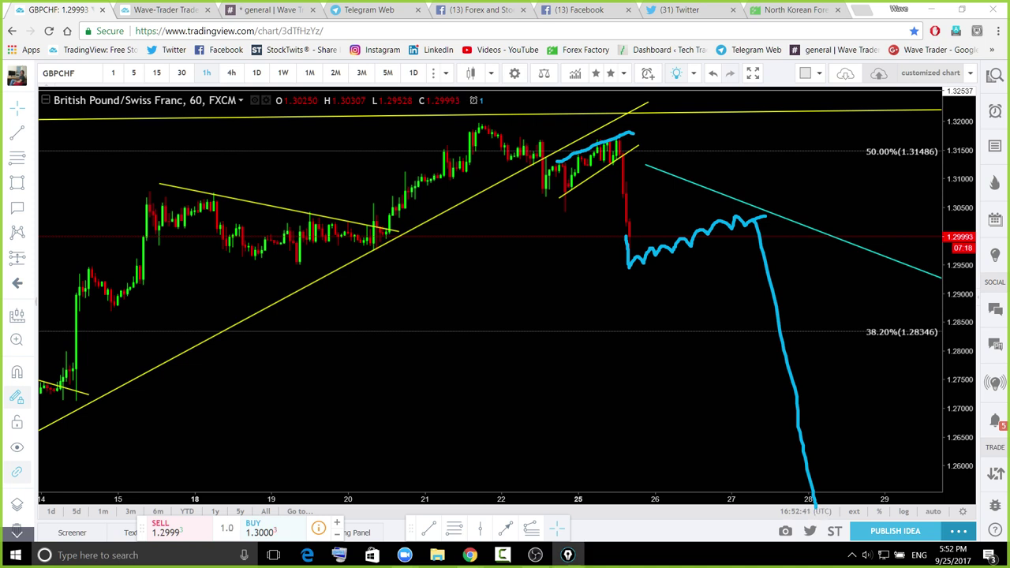
{"action": "key", "text": "ctrl+shift+7"}
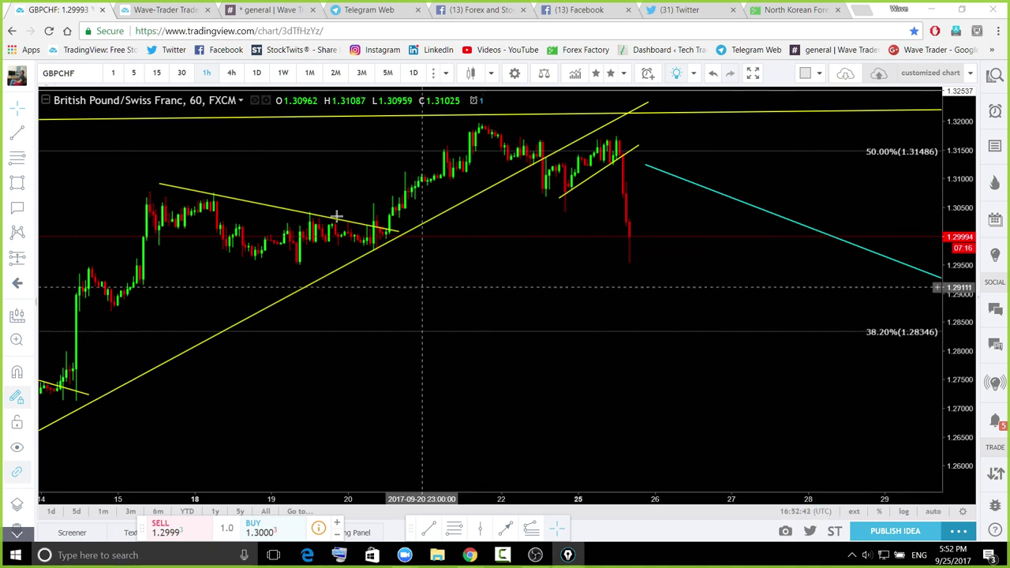
Switch GBPCHF to the 4-hour timeframe and mark the small consolidations within the mid-July and early-August declines in ink
{"action": "left_click", "coordinate": [238, 76]}
{"action": "left_click", "coordinate": [232, 72]}
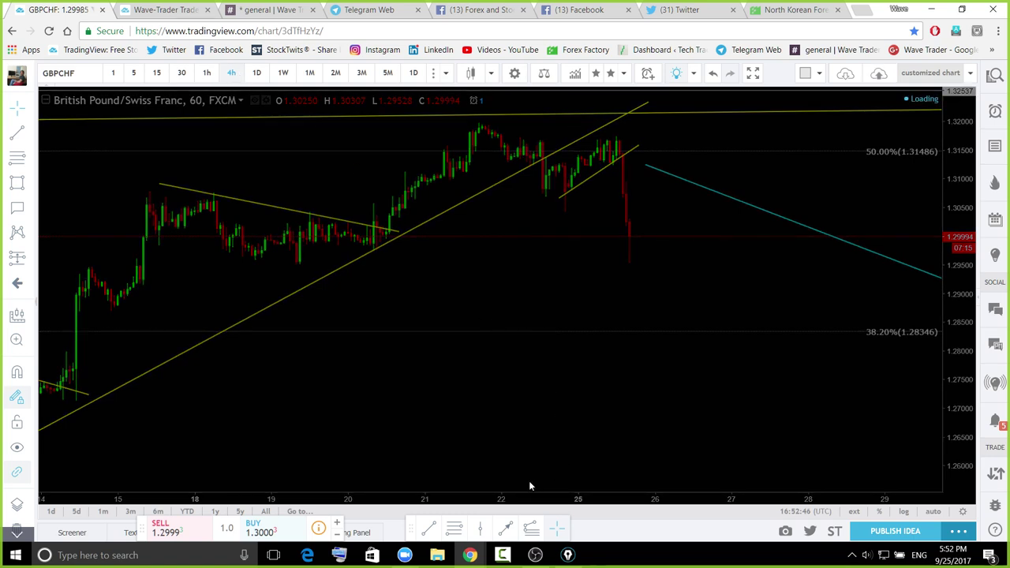
{"action": "left_click", "coordinate": [508, 475]}
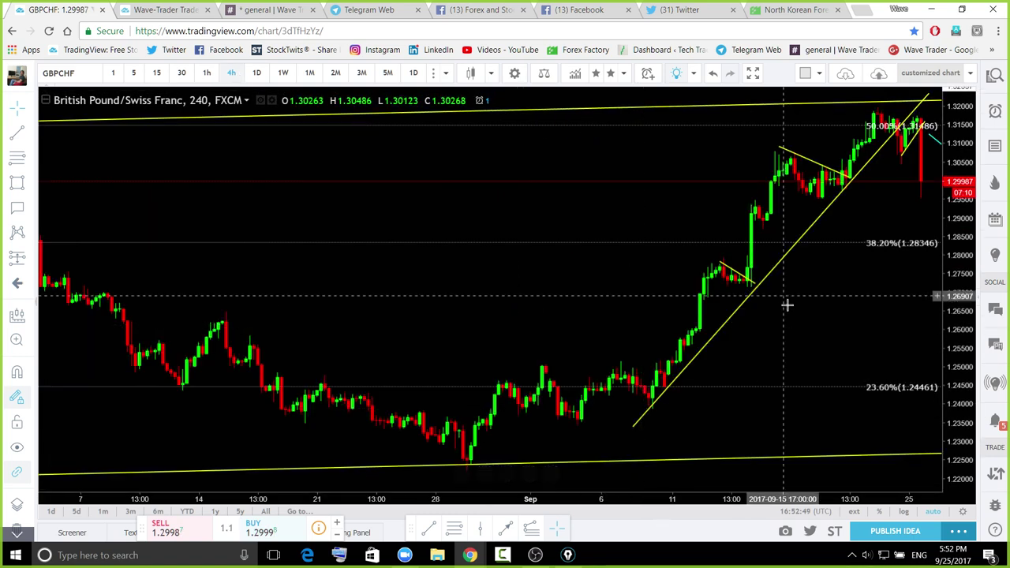
{"action": "scroll", "coordinate": [836, 265], "scroll_direction": "down", "scroll_amount": 5}
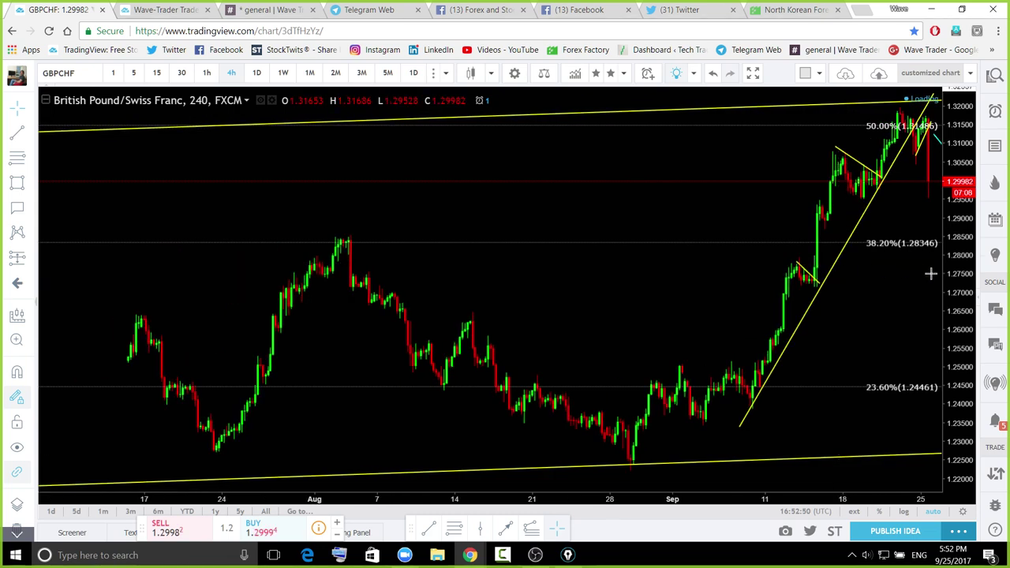
{"action": "left_click_drag", "start_coordinate": [958, 313], "coordinate": [916, 343]}
{"action": "left_click_drag", "start_coordinate": [827, 294], "coordinate": [811, 292]}
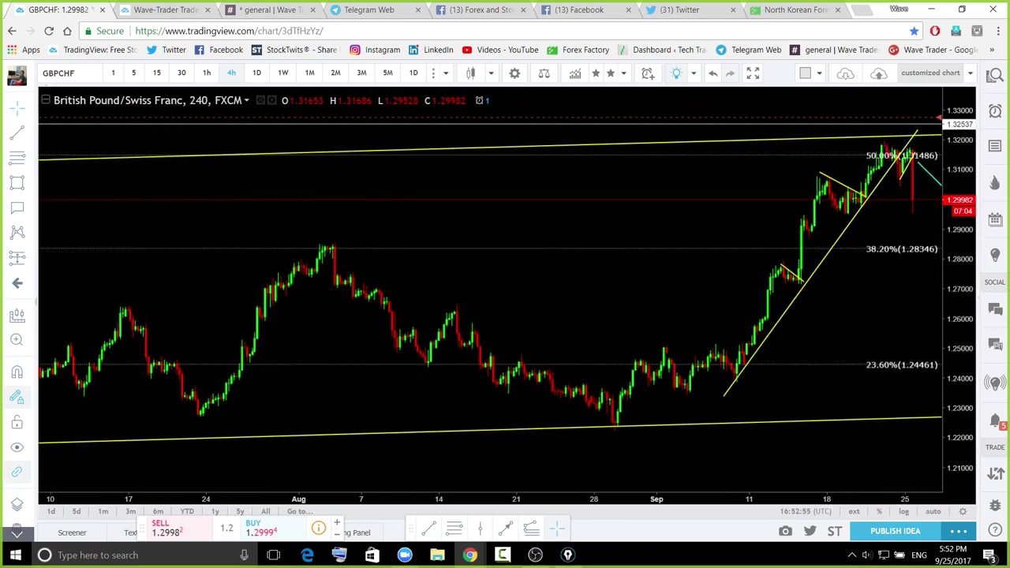
{"action": "key", "text": "ctrl+shift+3"}
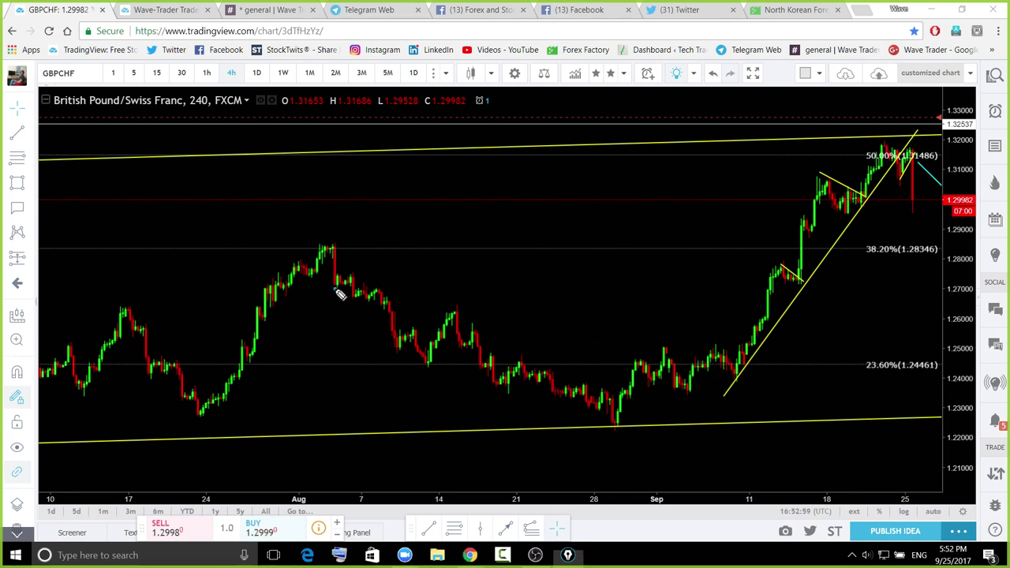
{"action": "mouse_move", "coordinate": [339, 289]}
{"action": "left_mouse_down"}
{"action": "mouse_move", "coordinate": [356, 289]}
{"action": "mouse_move", "coordinate": [335, 284]}
{"action": "mouse_move", "coordinate": [351, 273]}
{"action": "mouse_move", "coordinate": [371, 299]}
{"action": "mouse_move", "coordinate": [376, 286]}
{"action": "left_mouse_up"}
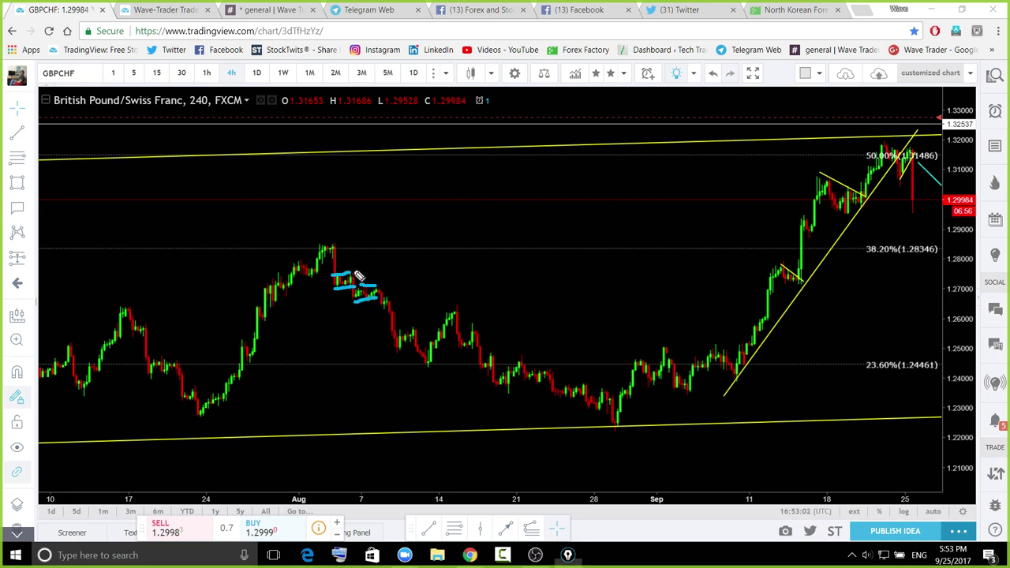
{"action": "mouse_move", "coordinate": [125, 335]}
{"action": "left_mouse_down"}
{"action": "mouse_move", "coordinate": [155, 333]}
{"action": "mouse_move", "coordinate": [146, 322]}
{"action": "left_mouse_up"}
{"action": "mouse_move", "coordinate": [150, 373]}
{"action": "left_mouse_down"}
{"action": "mouse_move", "coordinate": [174, 366]}
{"action": "mouse_move", "coordinate": [169, 357]}
{"action": "left_mouse_up"}
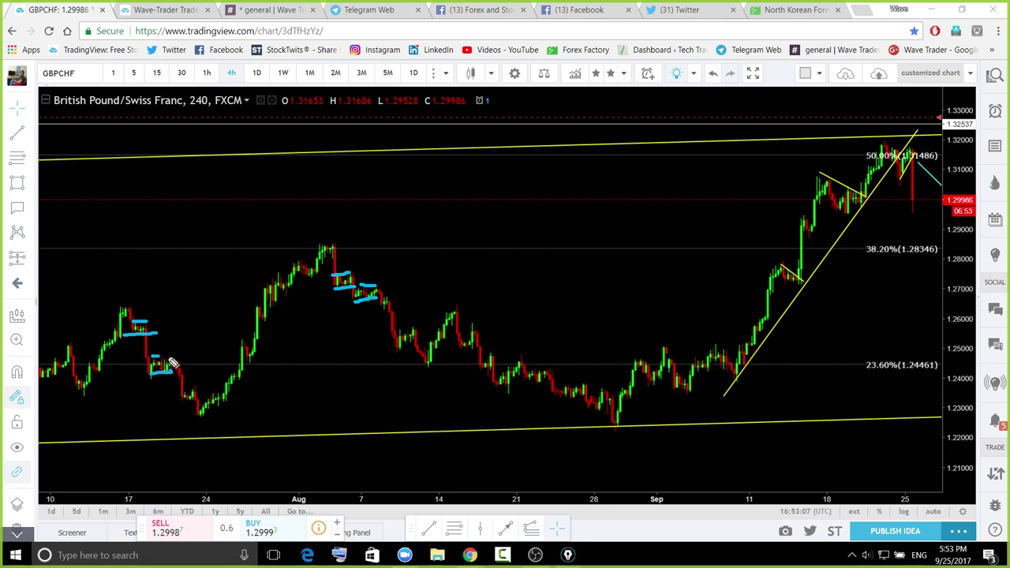
Circle the August decline and a matching projected drop from the latest candle in ink, clearing all the ink
{"action": "mouse_move", "coordinate": [484, 311]}
{"action": "left_mouse_down"}
{"action": "mouse_move", "coordinate": [437, 294]}
{"action": "mouse_move", "coordinate": [435, 404]}
{"action": "mouse_move", "coordinate": [632, 355]}
{"action": "mouse_move", "coordinate": [405, 290]}
{"action": "mouse_move", "coordinate": [399, 320]}
{"action": "mouse_move", "coordinate": [643, 371]}
{"action": "left_mouse_up"}
{"action": "mouse_move", "coordinate": [918, 205]}
{"action": "left_mouse_down"}
{"action": "mouse_move", "coordinate": [977, 423]}
{"action": "mouse_move", "coordinate": [923, 427]}
{"action": "mouse_move", "coordinate": [942, 236]}
{"action": "left_mouse_up"}
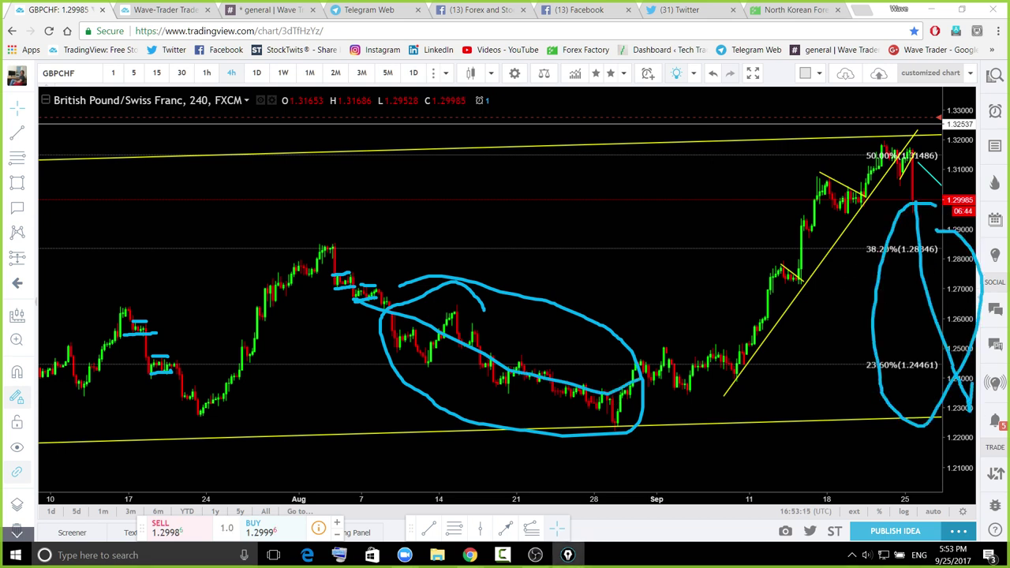
{"action": "key", "text": "ctrl+shift+7"}
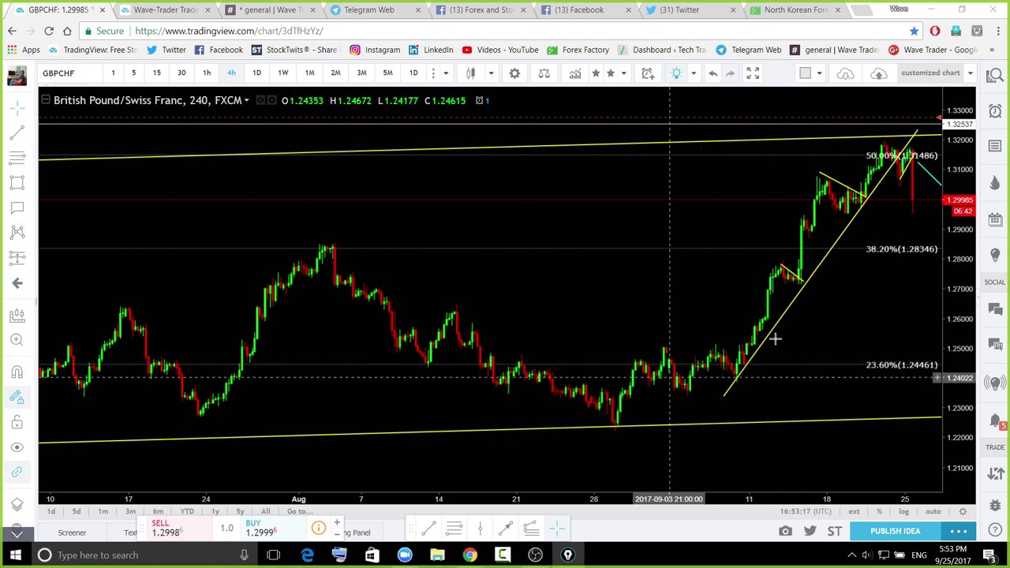
Sketch and circle a decline to about 1.2320, and a breakout above the upper yellow line, clearing each ink sketch
{"action": "left_click_drag", "start_coordinate": [829, 309], "coordinate": [540, 347]}
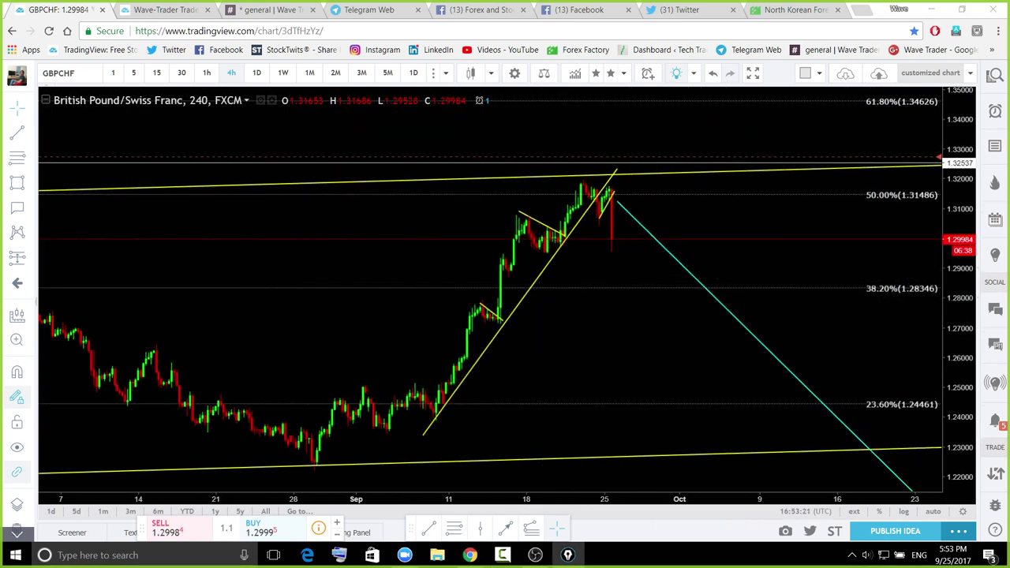
{"action": "mouse_move", "coordinate": [611, 238]}
{"action": "left_mouse_down"}
{"action": "mouse_move", "coordinate": [658, 230]}
{"action": "mouse_move", "coordinate": [792, 440]}
{"action": "mouse_move", "coordinate": [788, 430]}
{"action": "left_mouse_up"}
{"action": "left_click_drag", "start_coordinate": [677, 229], "coordinate": [638, 276]}
{"action": "mouse_move", "coordinate": [647, 375]}
{"action": "left_mouse_down"}
{"action": "mouse_move", "coordinate": [805, 292]}
{"action": "mouse_move", "coordinate": [655, 236]}
{"action": "left_mouse_up"}
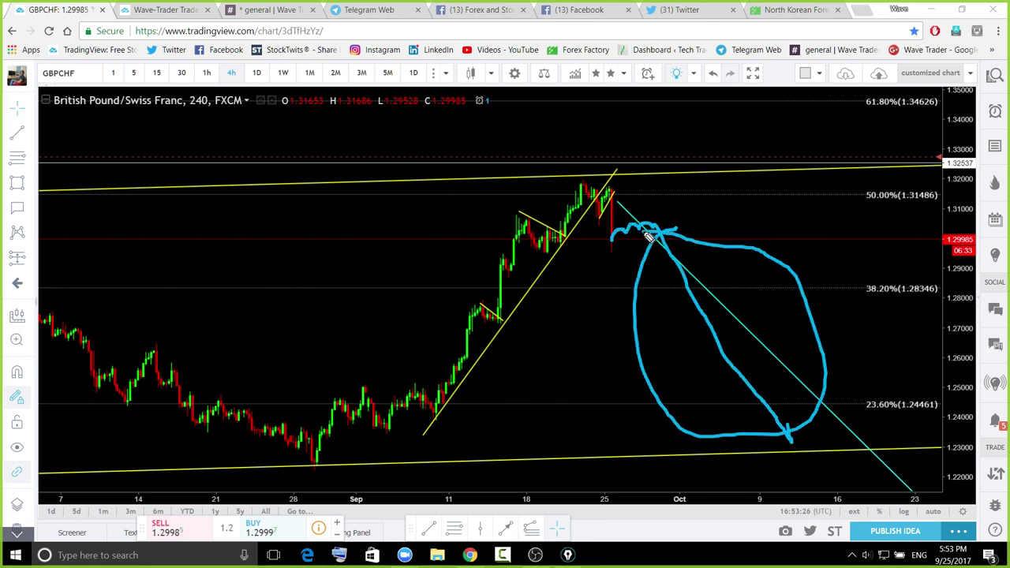
{"action": "key", "text": "ctrl+shift+7"}
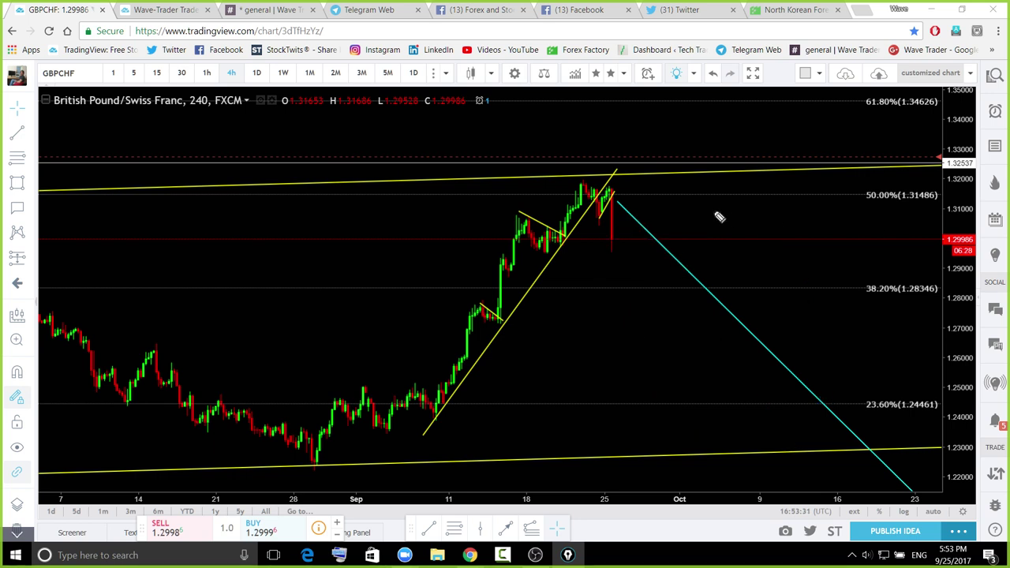
{"action": "mouse_move", "coordinate": [623, 162]}
{"action": "left_mouse_down"}
{"action": "mouse_move", "coordinate": [667, 73]}
{"action": "mouse_move", "coordinate": [616, 154]}
{"action": "mouse_move", "coordinate": [643, 166]}
{"action": "mouse_move", "coordinate": [608, 180]}
{"action": "left_mouse_up"}
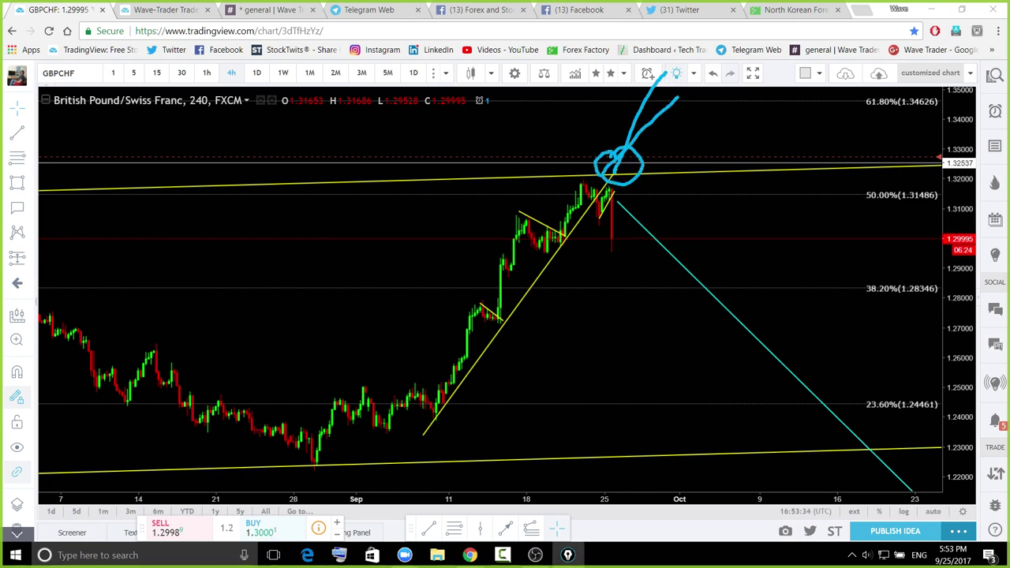
{"action": "key", "text": "ctrl+z"}
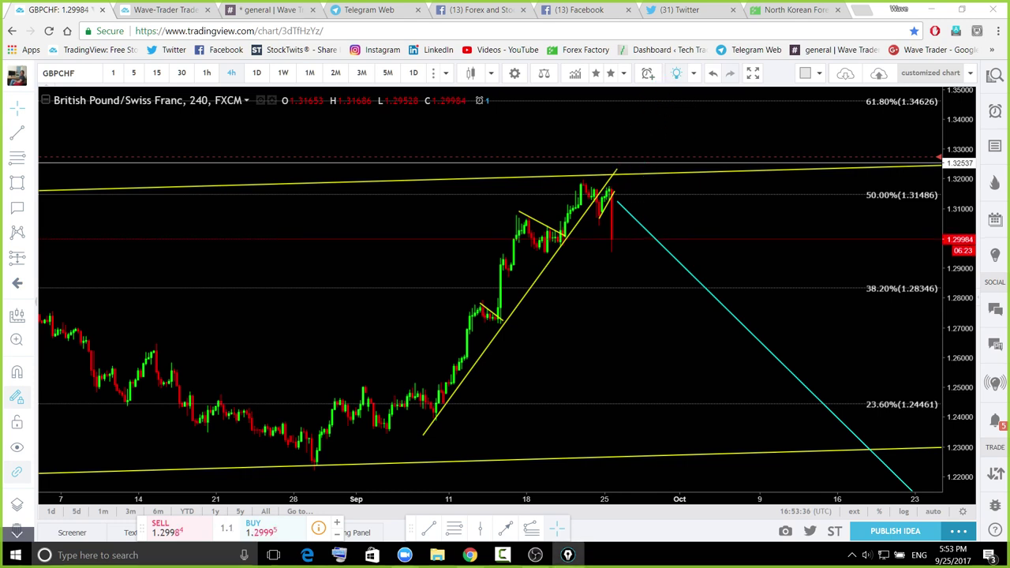
Switch GBPCHF to the daily timeframe and sketch a rally in ink from the latest high through the 61.80% level
{"action": "left_click", "coordinate": [257, 72]}
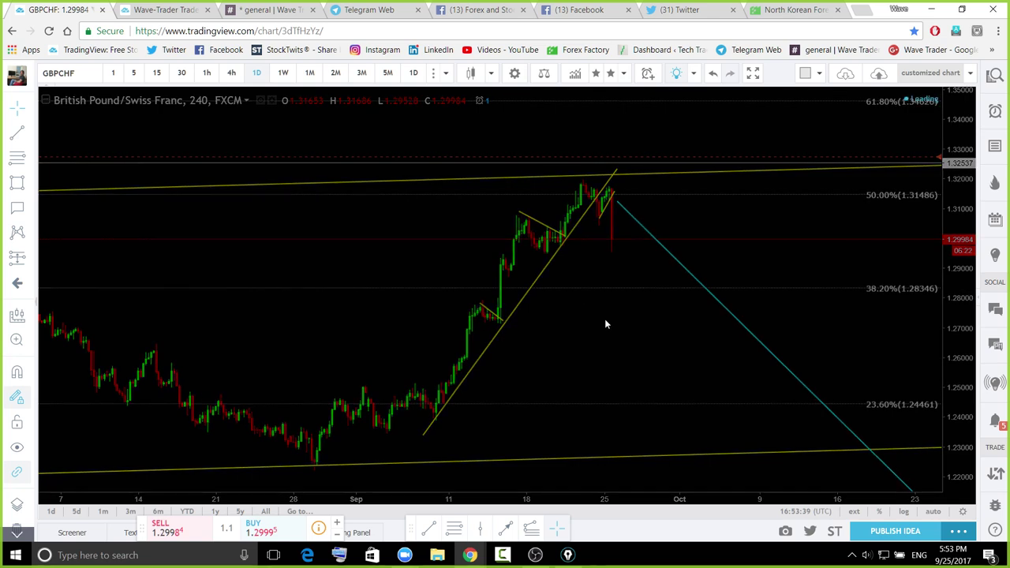
{"action": "left_click", "coordinate": [508, 475]}
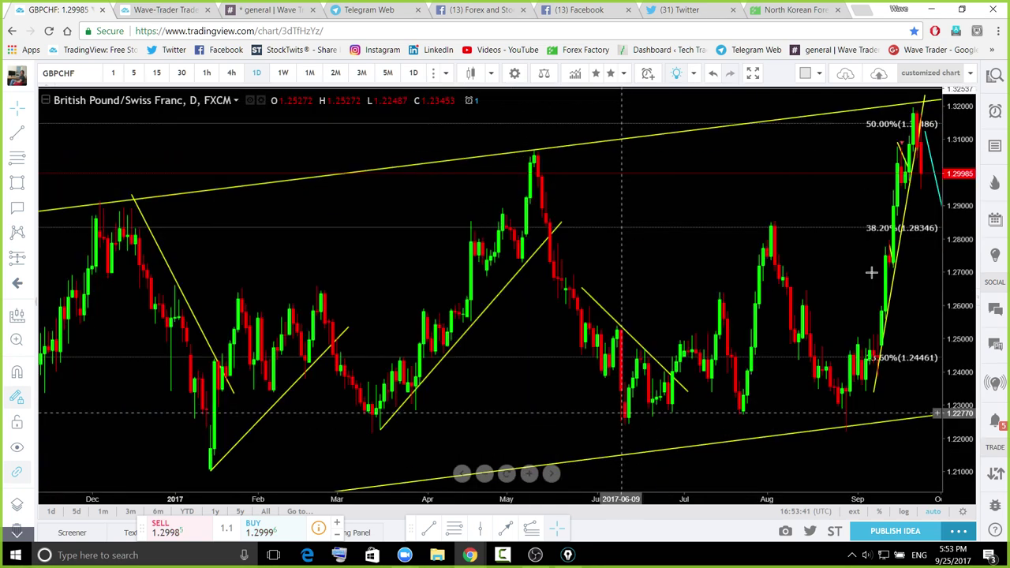
{"action": "scroll", "coordinate": [916, 265], "scroll_direction": "down", "scroll_amount": 4}
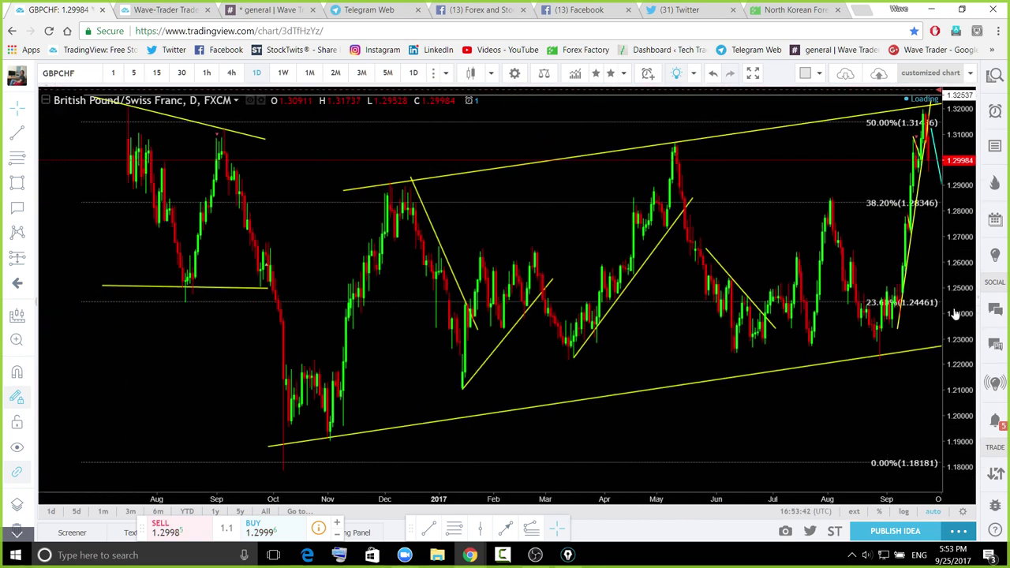
{"action": "scroll", "coordinate": [955, 313], "scroll_direction": "down", "scroll_amount": 5}
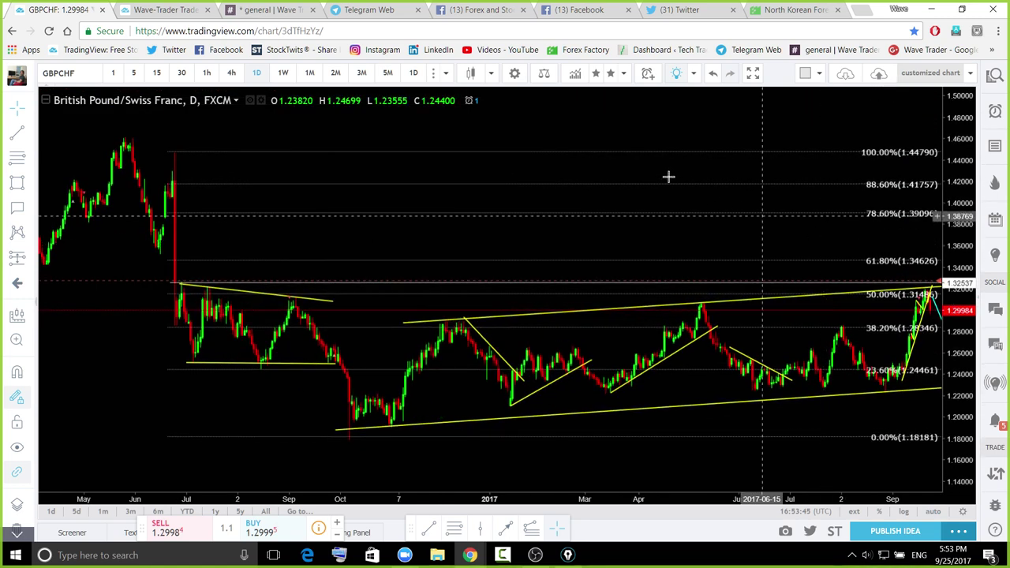
{"action": "left_click_drag", "start_coordinate": [668, 176], "coordinate": [600, 163]}
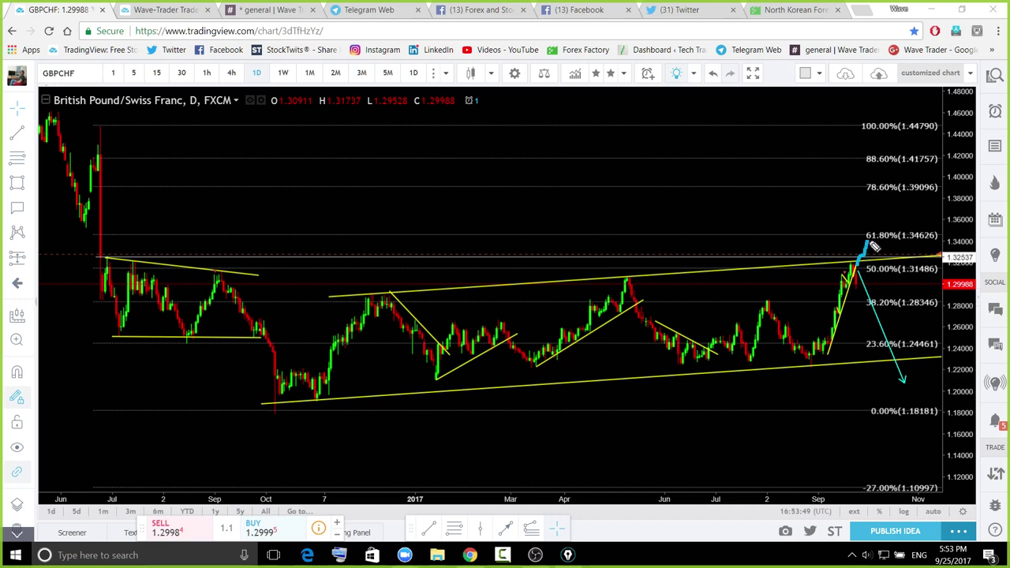
{"action": "mouse_move", "coordinate": [875, 247]}
{"action": "left_mouse_down"}
{"action": "mouse_move", "coordinate": [886, 225]}
{"action": "mouse_move", "coordinate": [895, 229]}
{"action": "mouse_move", "coordinate": [885, 259]}
{"action": "left_mouse_up"}
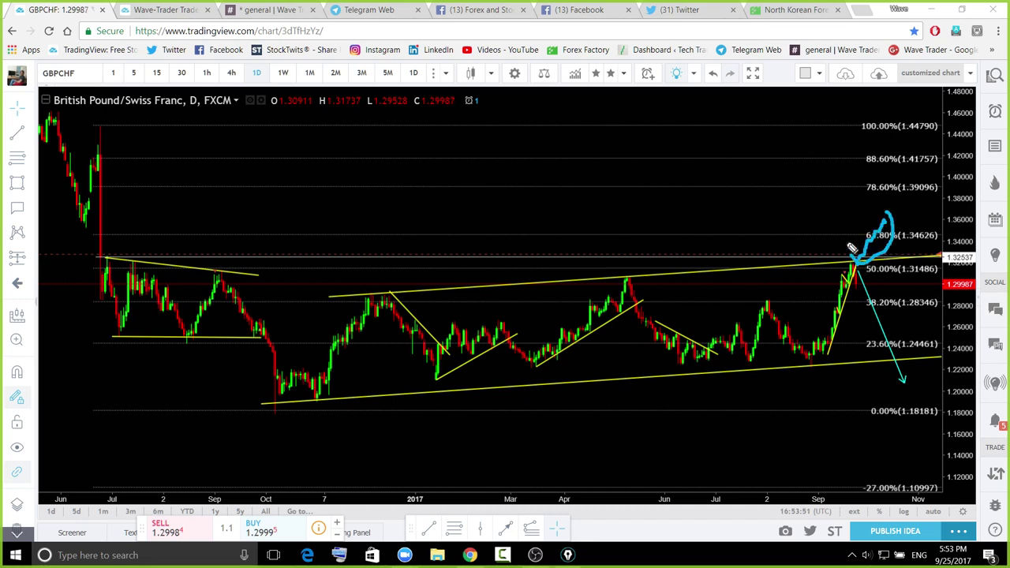
Circle the area around the 61.80% level and sketch a drop to the lower yellow line, clearing the ink
{"action": "mouse_move", "coordinate": [878, 212]}
{"action": "left_mouse_down"}
{"action": "mouse_move", "coordinate": [938, 336]}
{"action": "mouse_move", "coordinate": [937, 360]}
{"action": "left_mouse_up"}
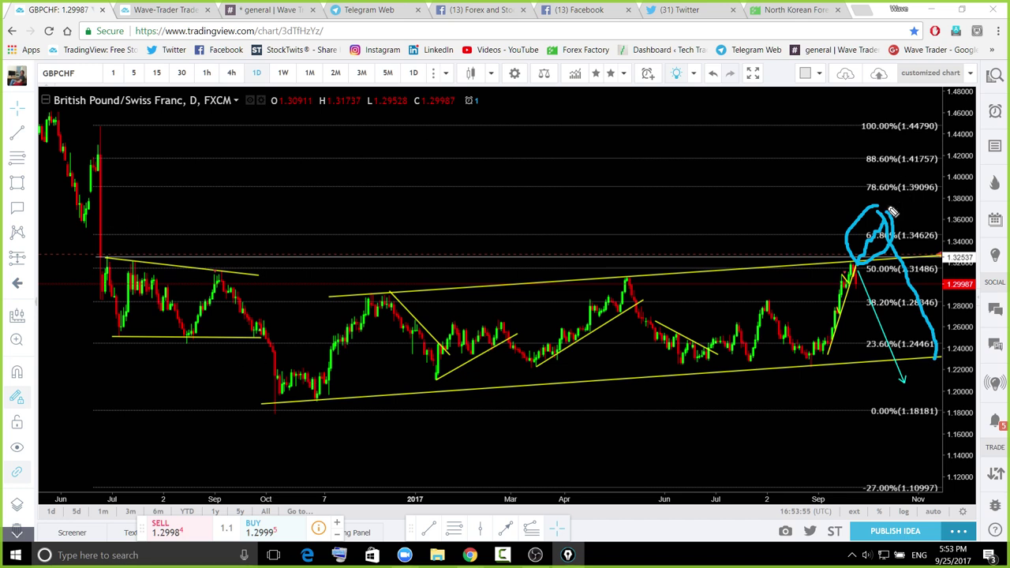
{"action": "mouse_move", "coordinate": [893, 212]}
{"action": "left_mouse_down"}
{"action": "mouse_move", "coordinate": [905, 237]}
{"action": "mouse_move", "coordinate": [846, 243]}
{"action": "mouse_move", "coordinate": [886, 209]}
{"action": "left_mouse_up"}
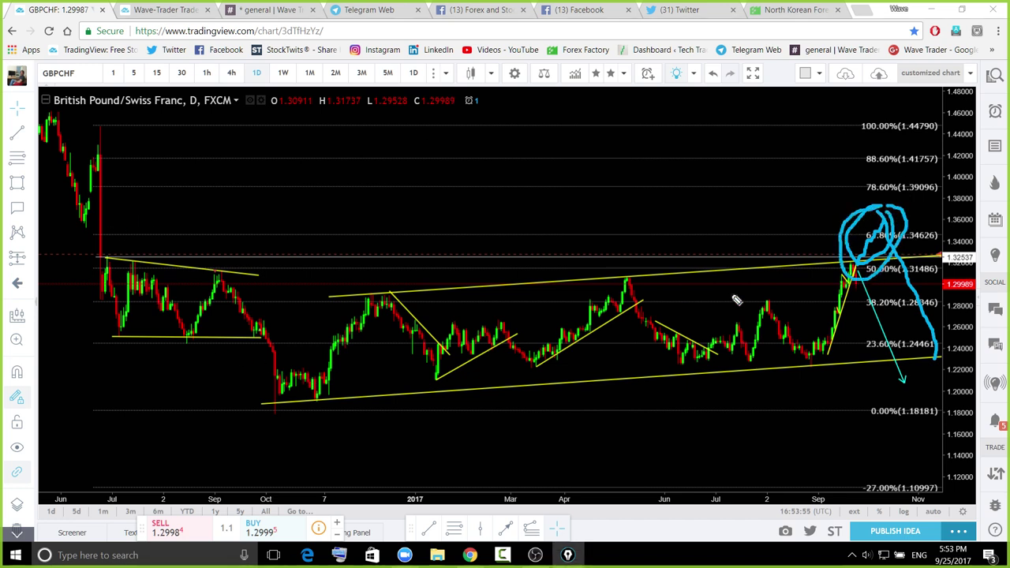
{"action": "left_click_drag", "start_coordinate": [867, 244], "coordinate": [881, 230]}
{"action": "key", "text": "ctrl+shift+7"}
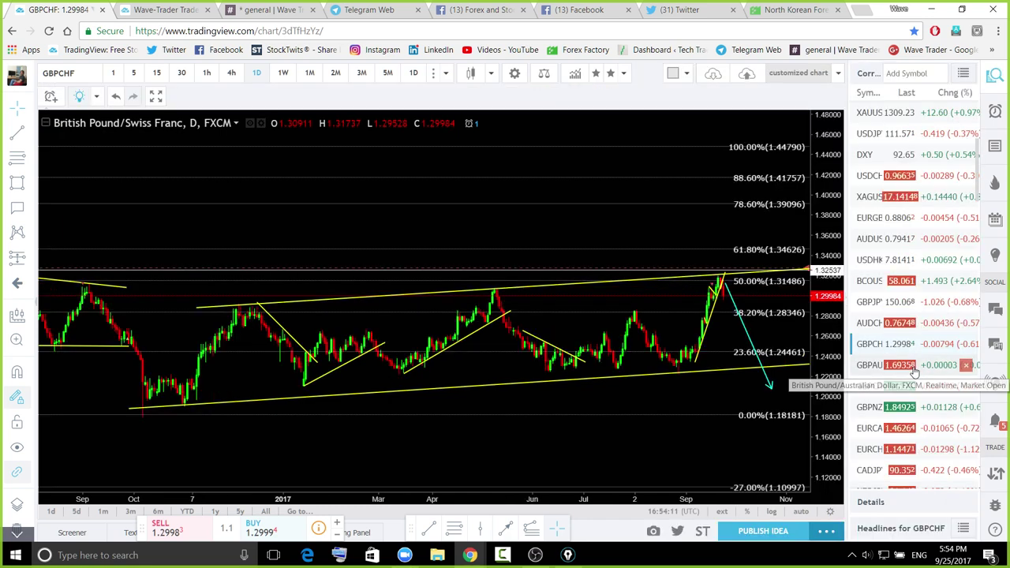
Open the GBPAUD chart from the watchlist and switch it to the 1-hour timeframe with the whole September rally in view
{"action": "scroll", "coordinate": [915, 370], "scroll_direction": "down", "scroll_amount": 2}
{"action": "left_click", "coordinate": [874, 268]}
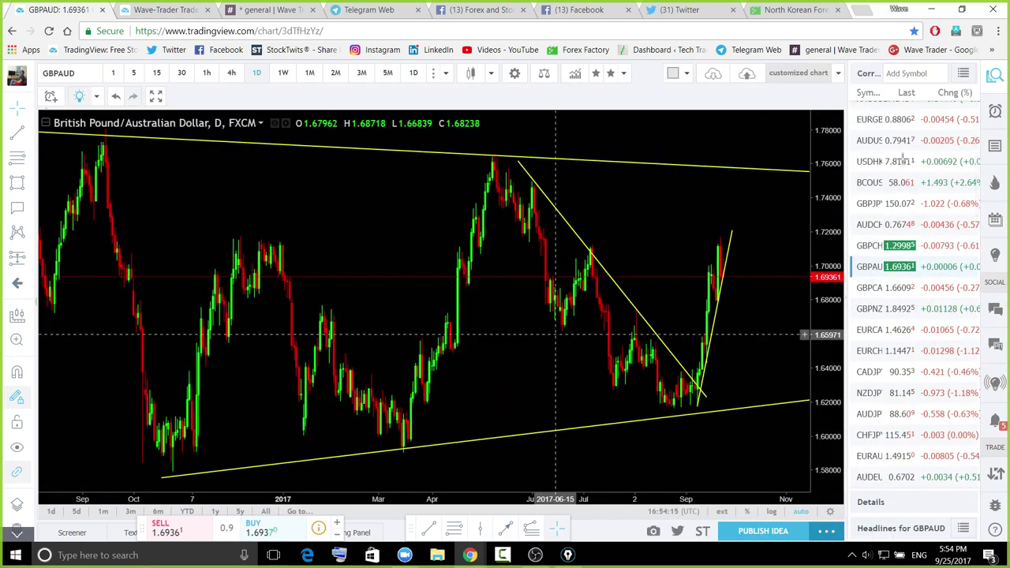
{"action": "left_click", "coordinate": [230, 74]}
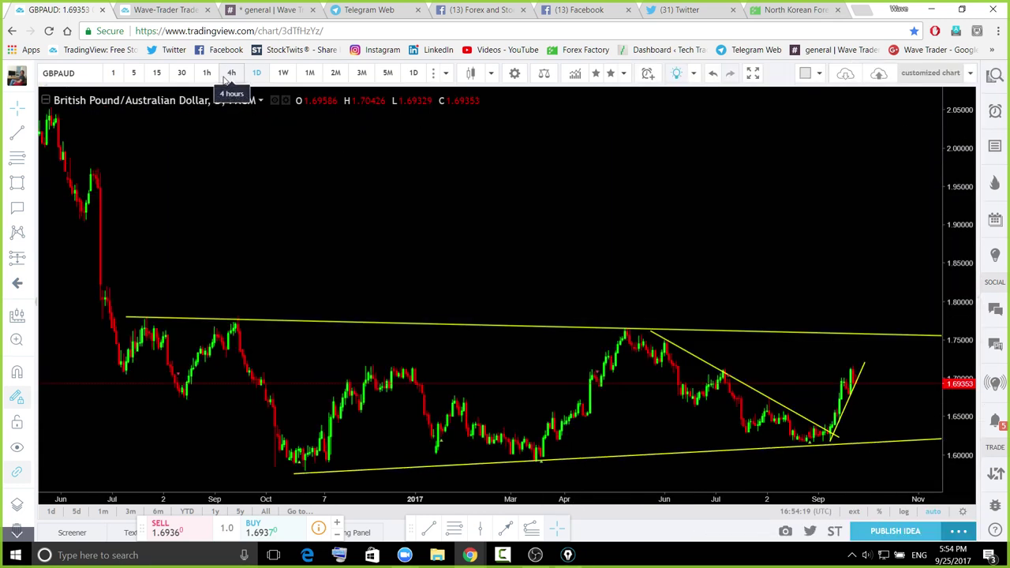
{"action": "left_click", "coordinate": [207, 73]}
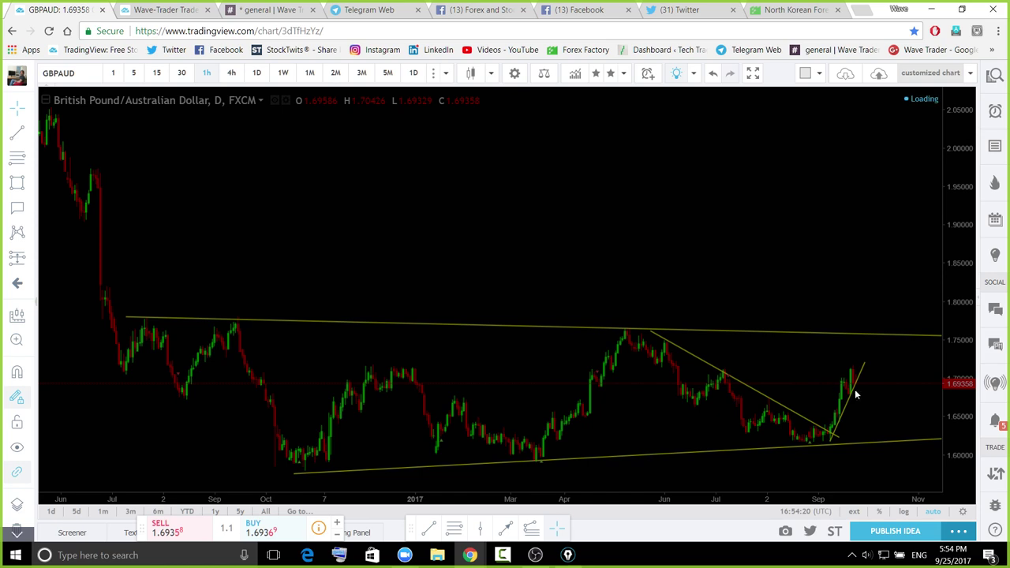
{"action": "scroll", "coordinate": [947, 278], "scroll_direction": "down", "scroll_amount": 2}
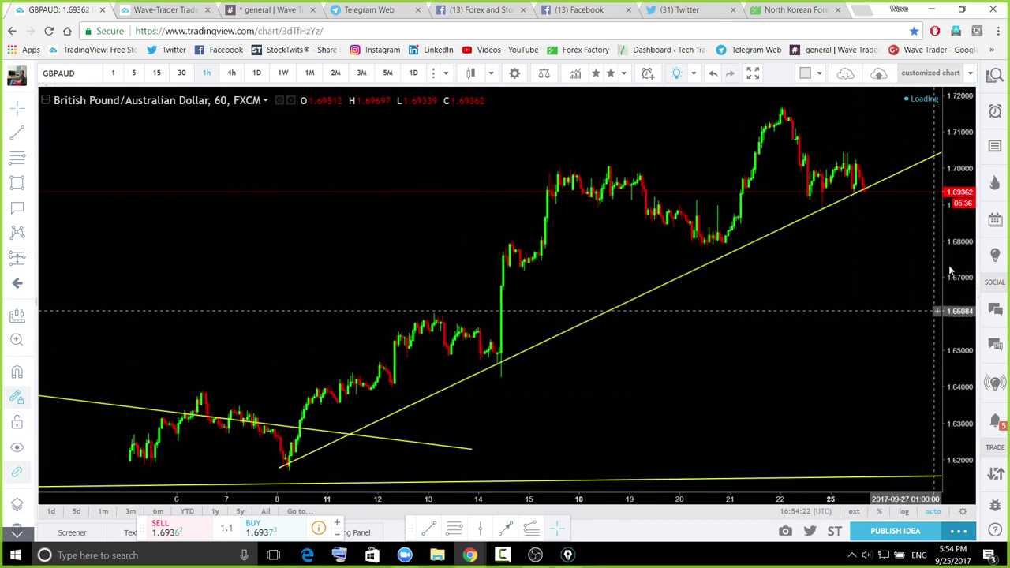
{"action": "scroll", "coordinate": [945, 292], "scroll_direction": "down", "scroll_amount": 1}
{"action": "left_click_drag", "start_coordinate": [945, 292], "coordinate": [934, 302]}
{"action": "left_click_drag", "start_coordinate": [778, 358], "coordinate": [671, 391]}
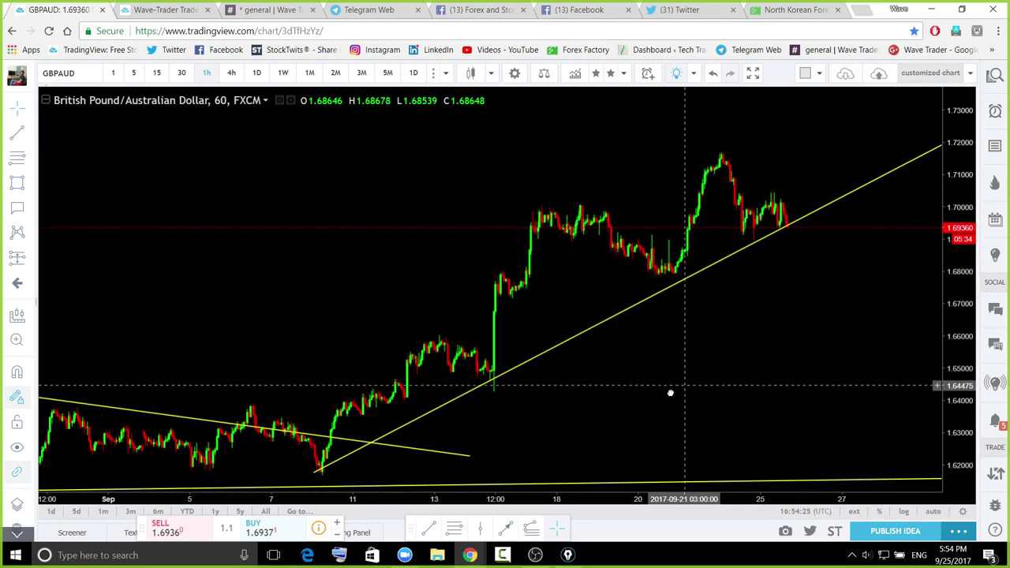
Mark the latest GBPAUD consolidation in ink and sketch a drop below the rising trendline to about 1.62, clearing the ink
{"action": "left_click", "coordinate": [569, 555]}
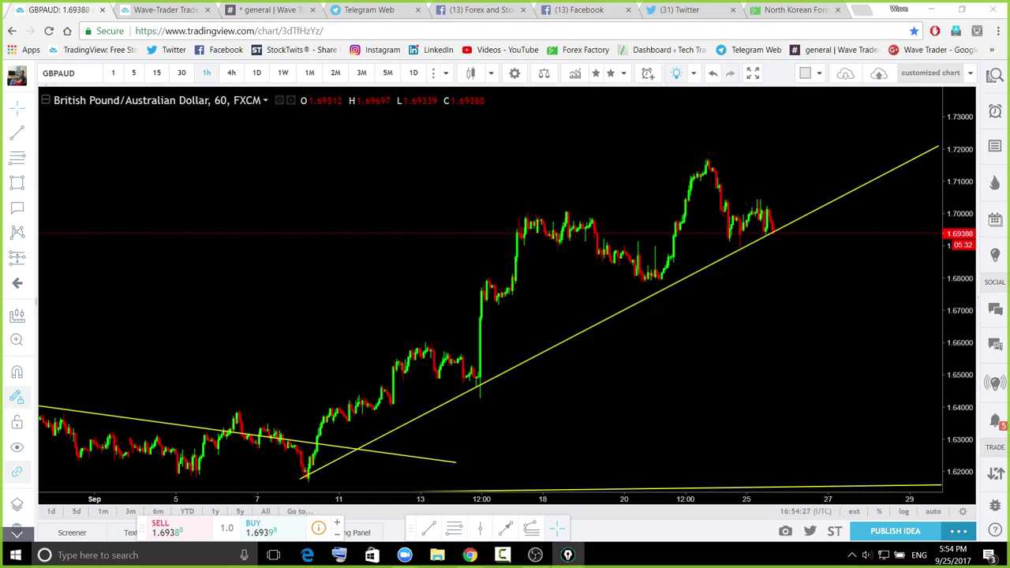
{"action": "left_click_drag", "start_coordinate": [725, 248], "coordinate": [782, 234]}
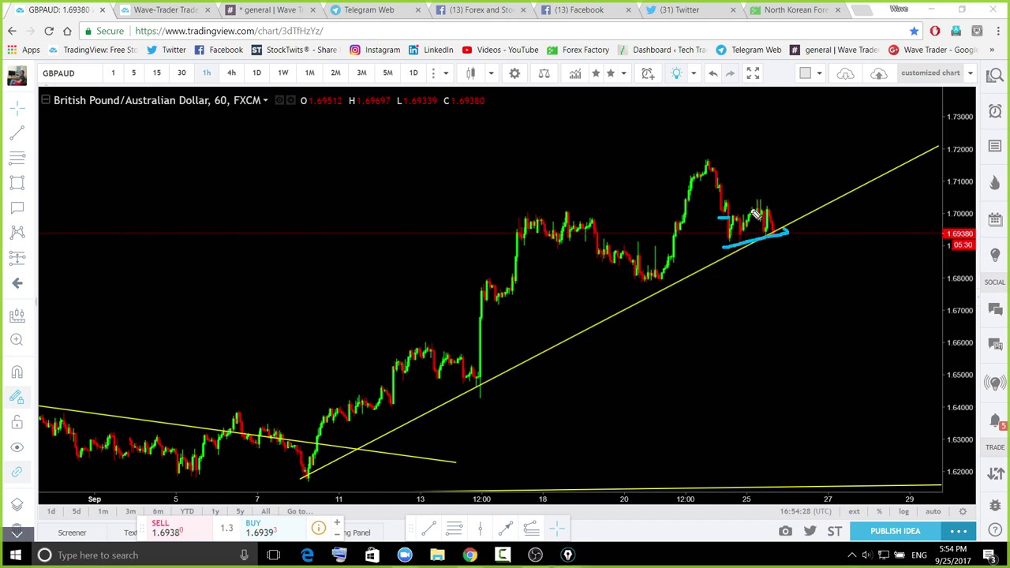
{"action": "mouse_move", "coordinate": [720, 219]}
{"action": "left_mouse_down"}
{"action": "mouse_move", "coordinate": [770, 212]}
{"action": "mouse_move", "coordinate": [801, 296]}
{"action": "left_mouse_up"}
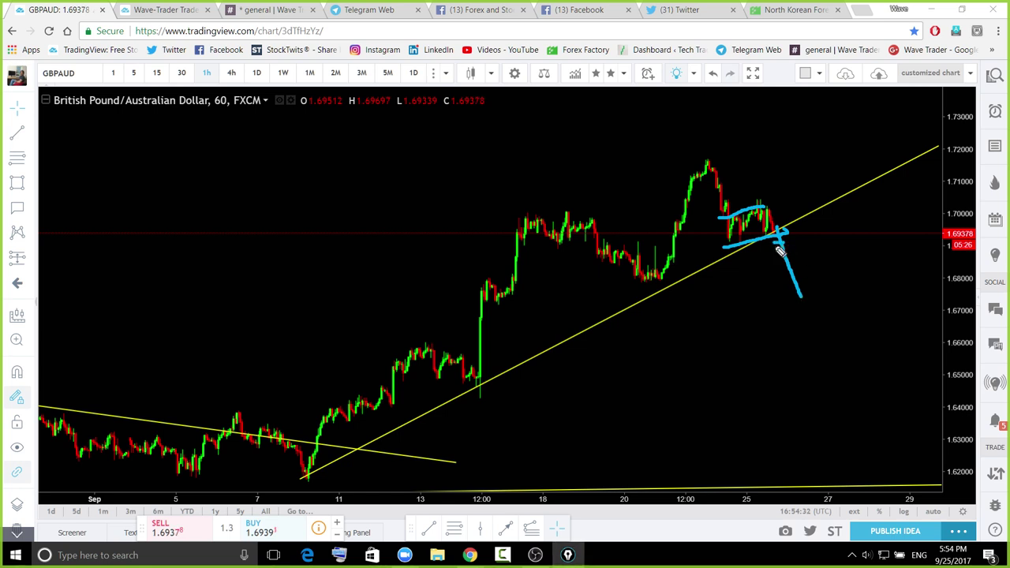
{"action": "left_click_drag", "start_coordinate": [804, 301], "coordinate": [853, 481]}
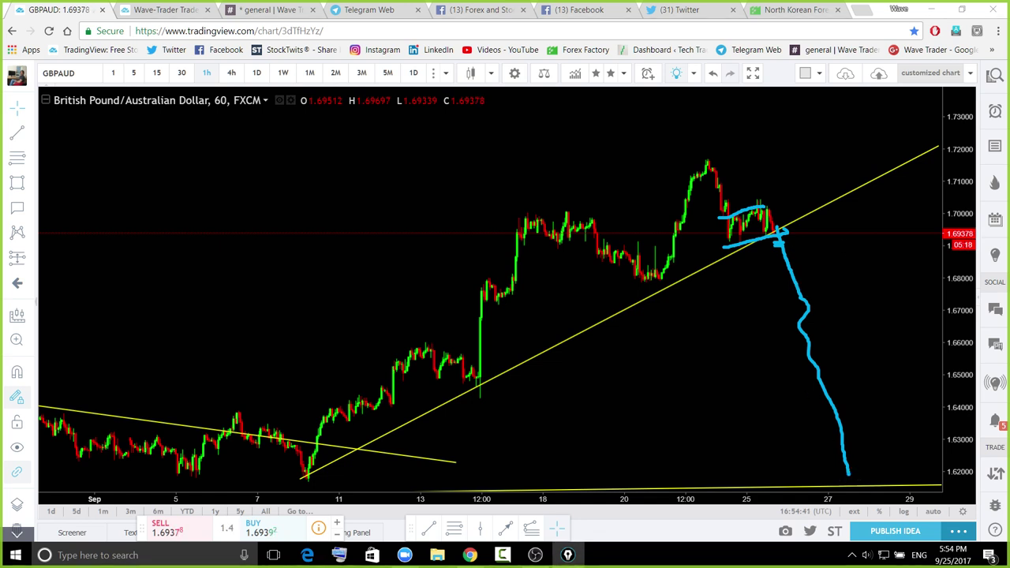
{"action": "key", "text": "ctrl+shift+7"}
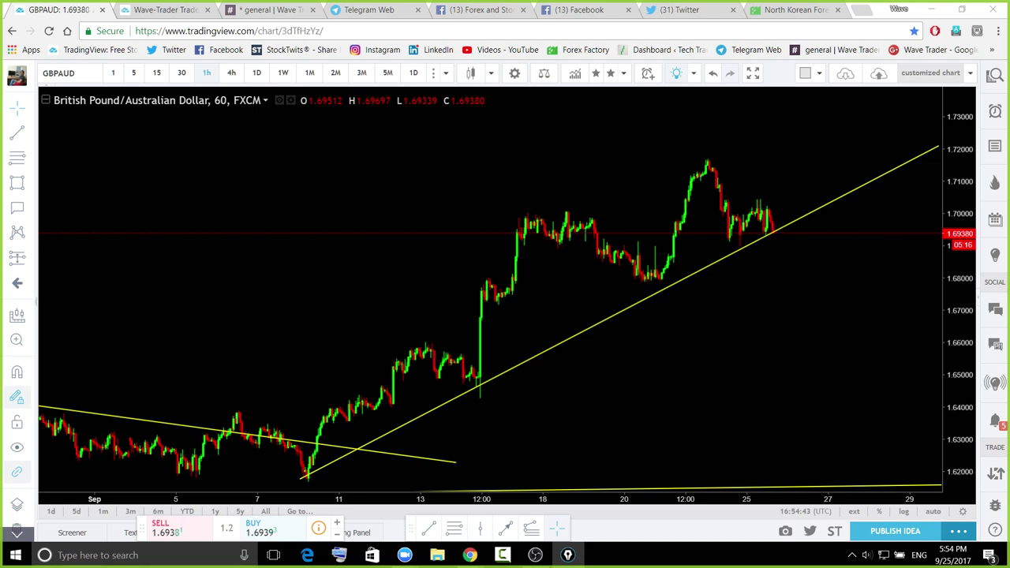
Outline the last two GBPAUD pullbacks in ink and sketch a rally from the rising trendline to above 1.73, clearing the ink
{"action": "left_click_drag", "start_coordinate": [708, 163], "coordinate": [790, 211]}
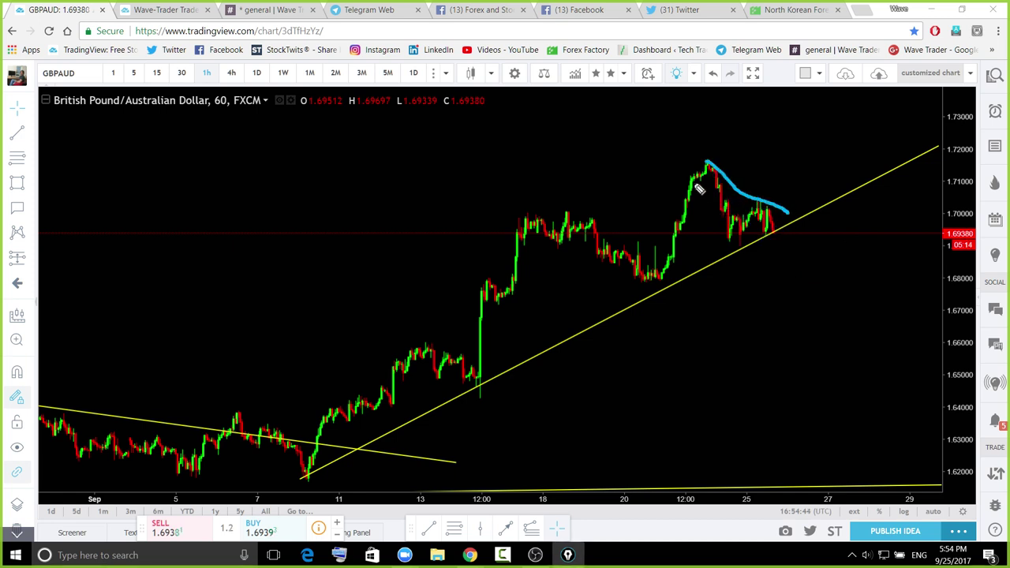
{"action": "mouse_move", "coordinate": [689, 178]}
{"action": "left_mouse_down"}
{"action": "mouse_move", "coordinate": [735, 223]}
{"action": "mouse_move", "coordinate": [773, 234]}
{"action": "mouse_move", "coordinate": [892, 104]}
{"action": "left_mouse_up"}
{"action": "left_click_drag", "start_coordinate": [562, 202], "coordinate": [670, 279]}
{"action": "left_click_drag", "start_coordinate": [515, 234], "coordinate": [647, 293]}
{"action": "mouse_move", "coordinate": [715, 192]}
{"action": "left_mouse_down"}
{"action": "mouse_move", "coordinate": [730, 190]}
{"action": "mouse_move", "coordinate": [732, 203]}
{"action": "mouse_move", "coordinate": [769, 198]}
{"action": "left_mouse_up"}
{"action": "left_click_drag", "start_coordinate": [727, 240], "coordinate": [773, 236]}
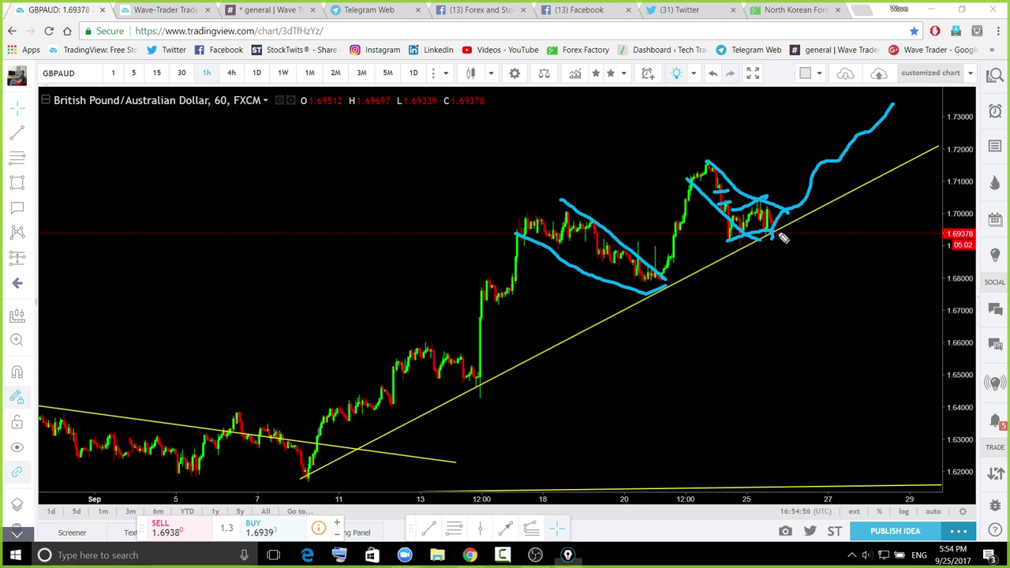
{"action": "mouse_move", "coordinate": [782, 239]}
{"action": "left_mouse_down"}
{"action": "mouse_move", "coordinate": [851, 113]}
{"action": "mouse_move", "coordinate": [826, 169]}
{"action": "left_mouse_up"}
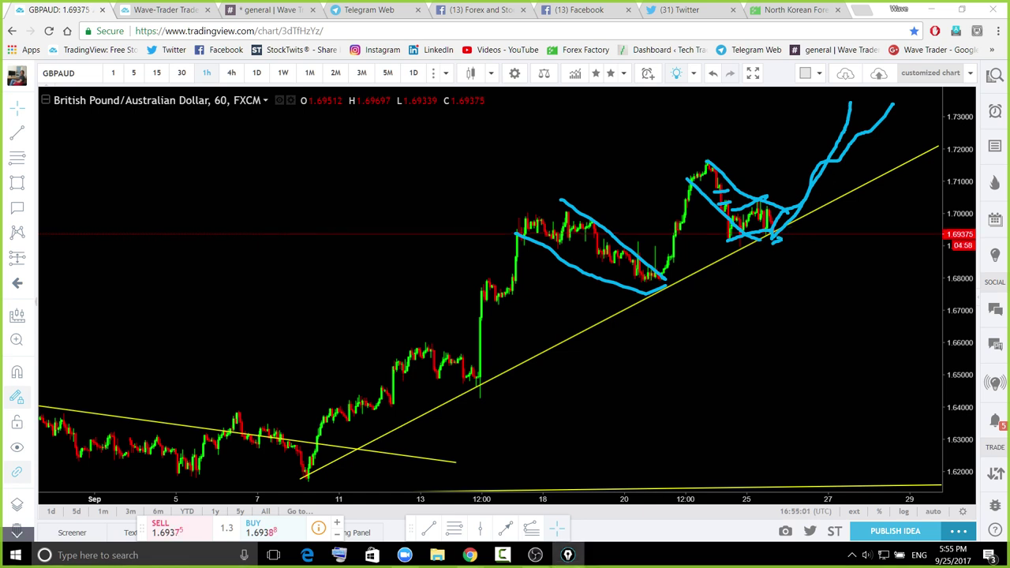
{"action": "key", "text": "Escape"}
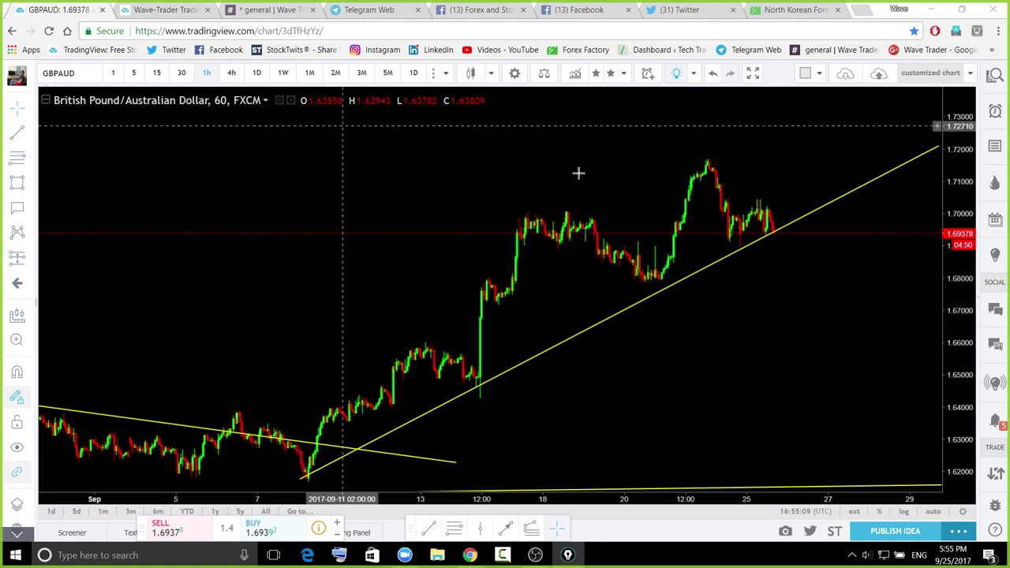
Examine the GBPAUD chart on the 4-hour and daily timeframes
{"action": "left_click", "coordinate": [231, 73]}
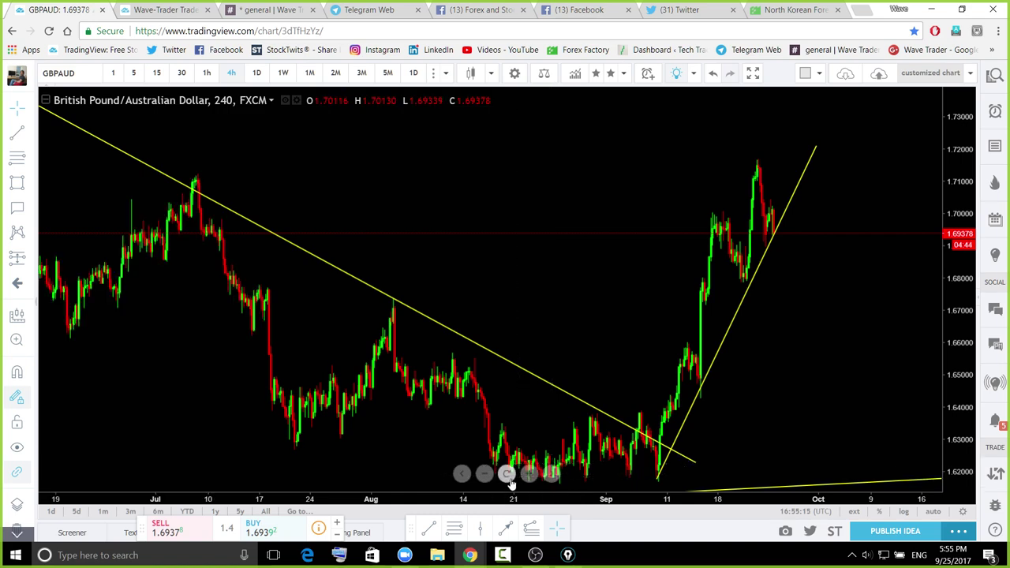
{"action": "left_click", "coordinate": [509, 479]}
{"action": "scroll", "coordinate": [908, 256], "scroll_direction": "down", "scroll_amount": 6}
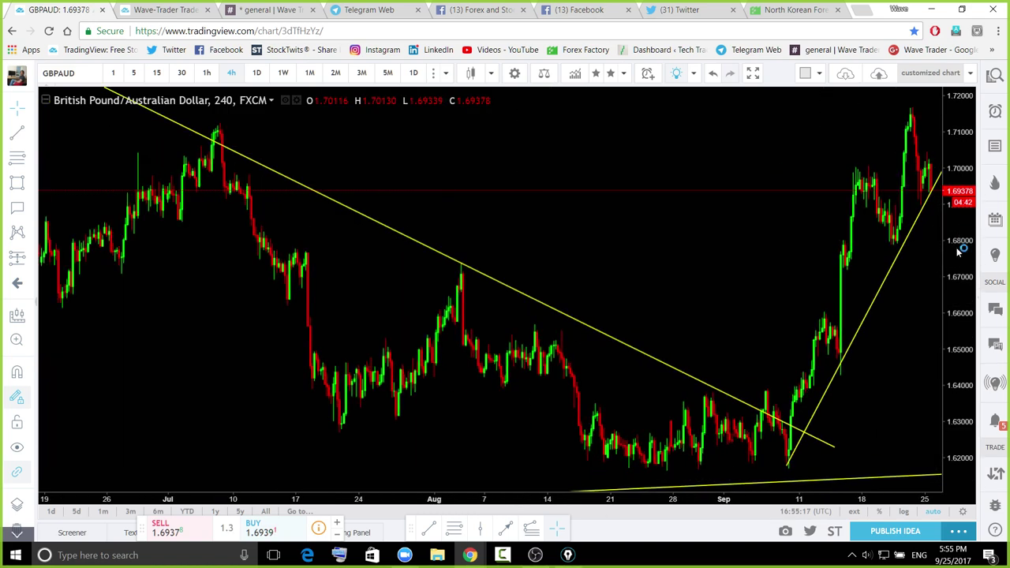
{"action": "left_click_drag", "start_coordinate": [958, 254], "coordinate": [950, 364]}
{"action": "left_click_drag", "start_coordinate": [817, 337], "coordinate": [781, 328]}
{"action": "left_click", "coordinate": [257, 72]}
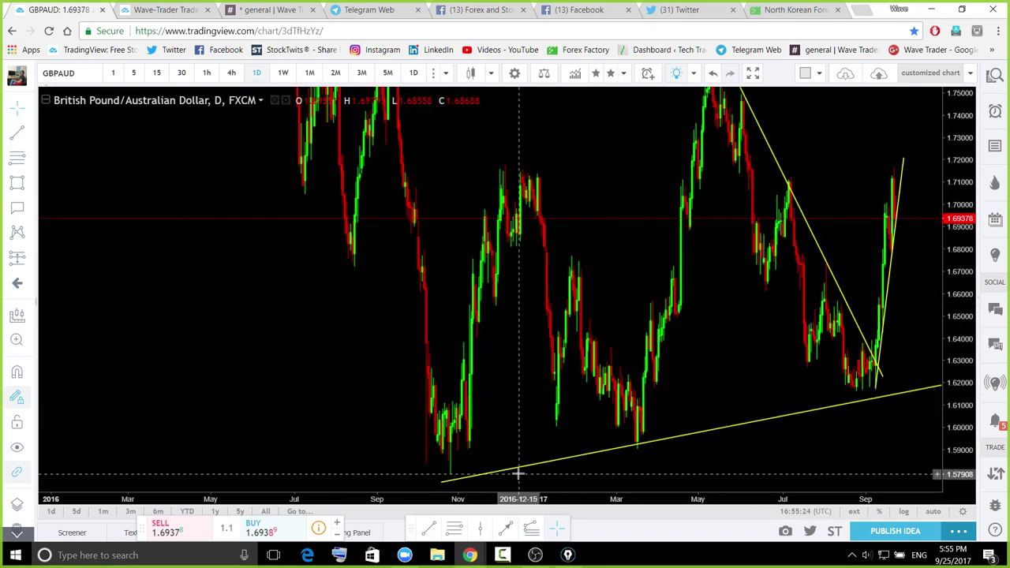
{"action": "left_click", "coordinate": [512, 483]}
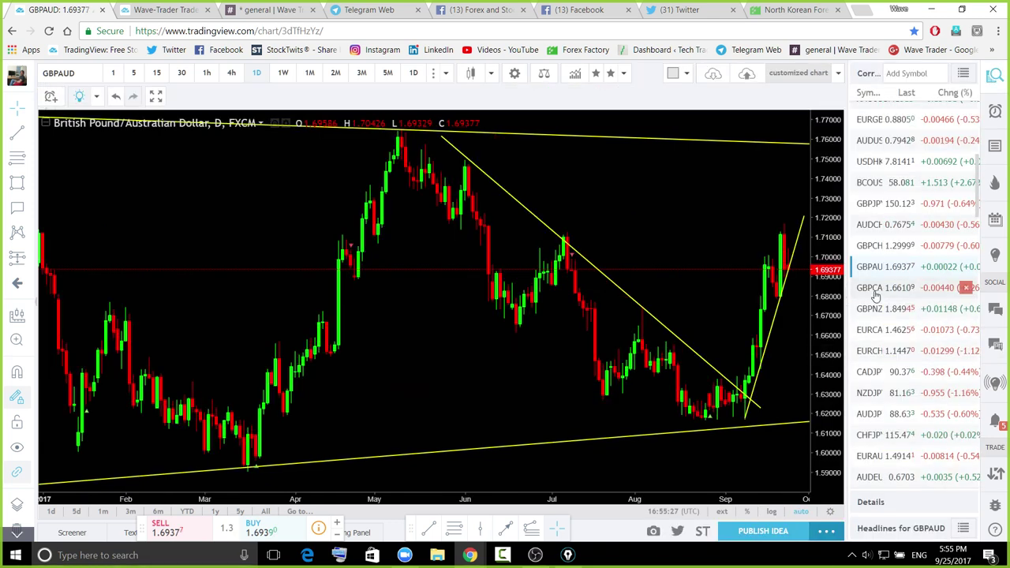
Open the GBPCAD chart on the 4-hour timeframe and outline the latest rising channel in ink
{"action": "left_click", "coordinate": [875, 292]}
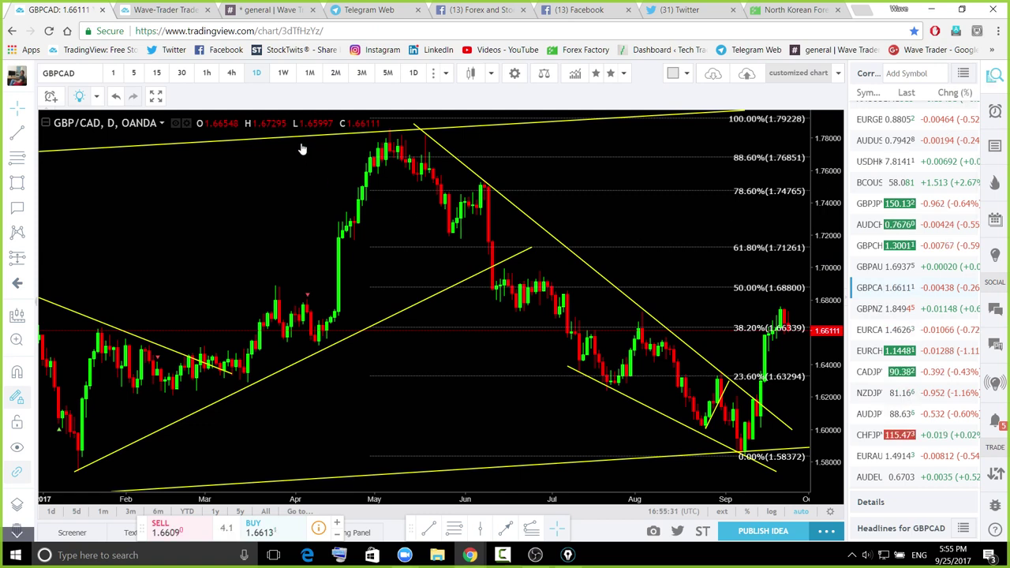
{"action": "left_click", "coordinate": [230, 74]}
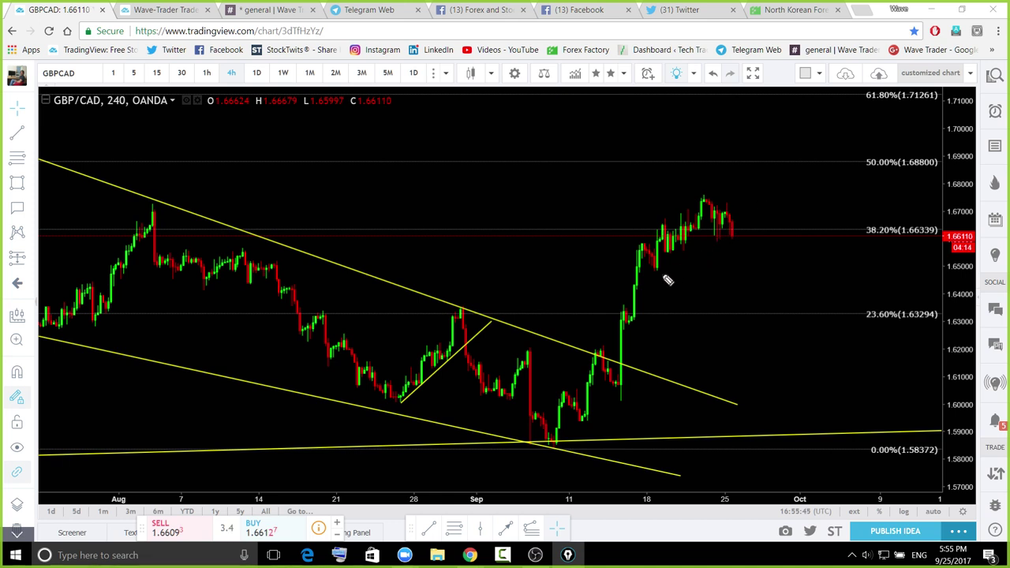
{"action": "left_click_drag", "start_coordinate": [655, 273], "coordinate": [746, 207]}
{"action": "left_click_drag", "start_coordinate": [640, 242], "coordinate": [723, 180]}
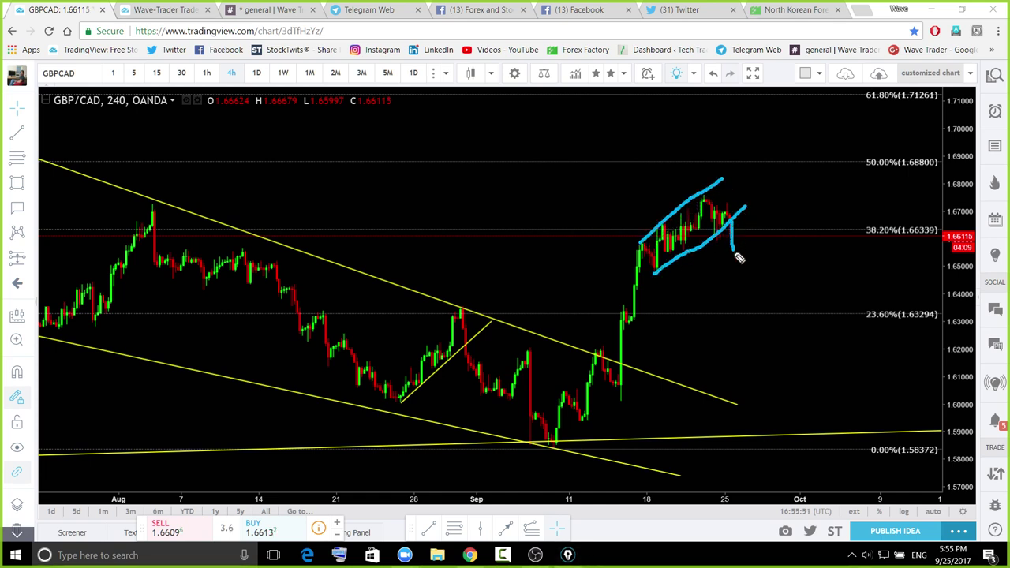
Sketch a channel breakdown to the lower yellow trendline near 1.59 and circle the projected decline, clearing all the ink
{"action": "mouse_move", "coordinate": [735, 254]}
{"action": "left_mouse_down"}
{"action": "mouse_move", "coordinate": [738, 267]}
{"action": "mouse_move", "coordinate": [766, 248]}
{"action": "mouse_move", "coordinate": [843, 303]}
{"action": "mouse_move", "coordinate": [918, 431]}
{"action": "left_mouse_up"}
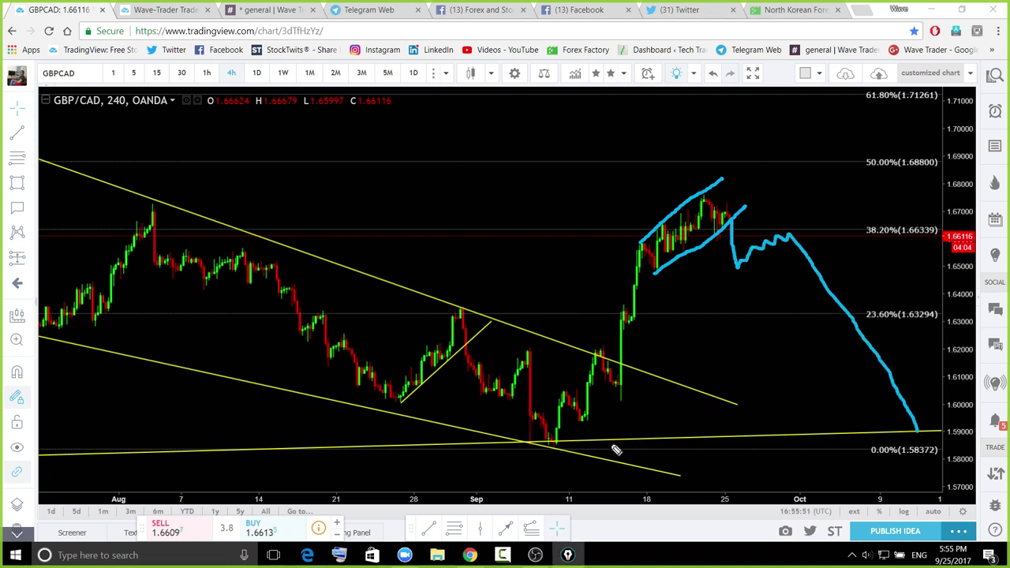
{"action": "left_click_drag", "start_coordinate": [563, 434], "coordinate": [608, 432]}
{"action": "left_click_drag", "start_coordinate": [908, 422], "coordinate": [922, 422]}
{"action": "mouse_move", "coordinate": [872, 279]}
{"action": "left_mouse_down"}
{"action": "mouse_move", "coordinate": [817, 251]}
{"action": "mouse_move", "coordinate": [799, 365]}
{"action": "mouse_move", "coordinate": [883, 429]}
{"action": "mouse_move", "coordinate": [929, 339]}
{"action": "left_mouse_up"}
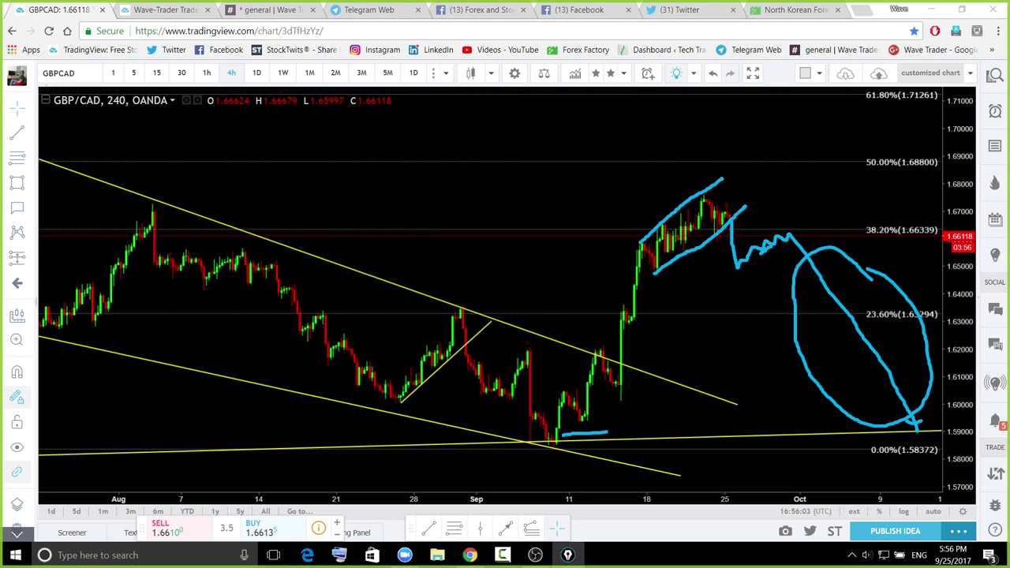
{"action": "key", "text": "Escape"}
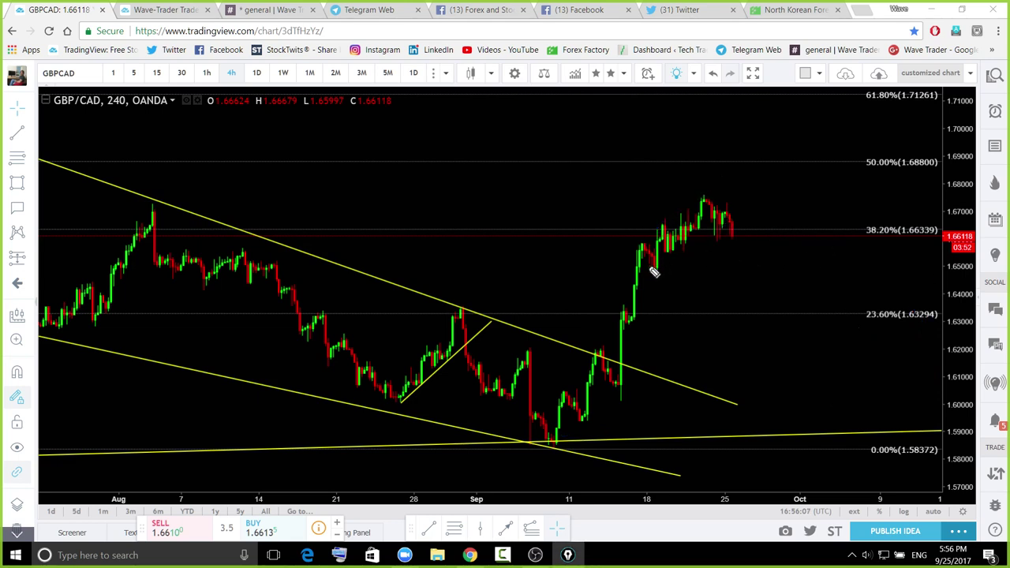
Sketch a GBPCAD pullback to about 1.65 and a rally above the 50.00% level, circle the latest consolidation, and clear the ink
{"action": "mouse_move", "coordinate": [649, 268]}
{"action": "left_mouse_down"}
{"action": "mouse_move", "coordinate": [782, 276]}
{"action": "mouse_move", "coordinate": [764, 254]}
{"action": "left_mouse_up"}
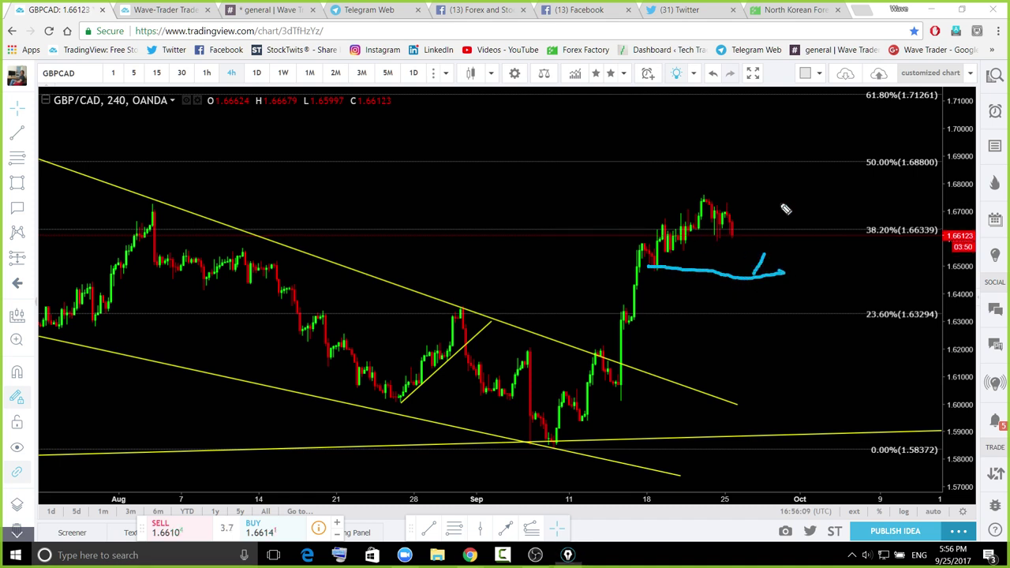
{"action": "left_click_drag", "start_coordinate": [783, 205], "coordinate": [814, 112]}
{"action": "mouse_move", "coordinate": [719, 195]}
{"action": "left_mouse_down"}
{"action": "mouse_move", "coordinate": [754, 262]}
{"action": "mouse_move", "coordinate": [818, 127]}
{"action": "left_mouse_up"}
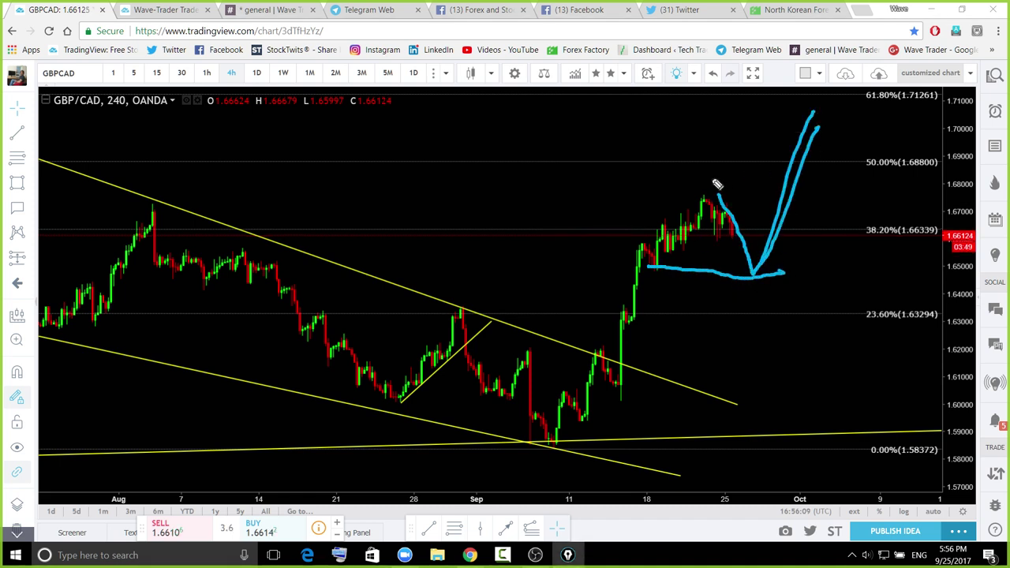
{"action": "mouse_move", "coordinate": [689, 195]}
{"action": "left_mouse_down"}
{"action": "mouse_move", "coordinate": [737, 189]}
{"action": "mouse_move", "coordinate": [799, 207]}
{"action": "left_mouse_up"}
{"action": "mouse_move", "coordinate": [741, 180]}
{"action": "left_mouse_down"}
{"action": "mouse_move", "coordinate": [634, 228]}
{"action": "mouse_move", "coordinate": [782, 254]}
{"action": "mouse_move", "coordinate": [720, 190]}
{"action": "mouse_move", "coordinate": [724, 204]}
{"action": "mouse_move", "coordinate": [703, 223]}
{"action": "mouse_move", "coordinate": [730, 219]}
{"action": "mouse_move", "coordinate": [710, 235]}
{"action": "left_mouse_up"}
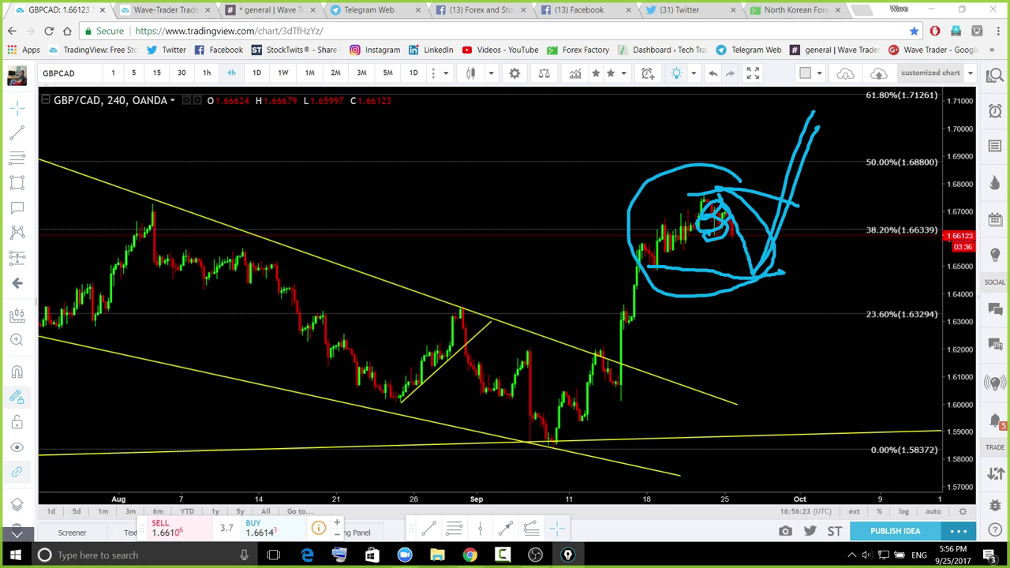
{"action": "key", "text": "Escape"}
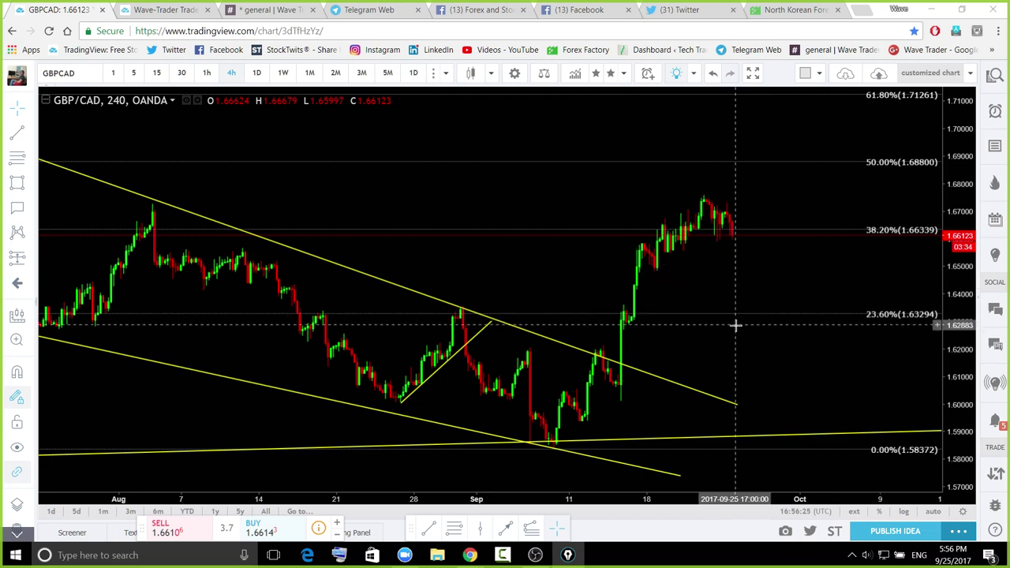
Switch GBPCAD to the daily timeframe and examine the long-term channel with its Fibonacci levels
{"action": "left_click", "coordinate": [257, 72]}
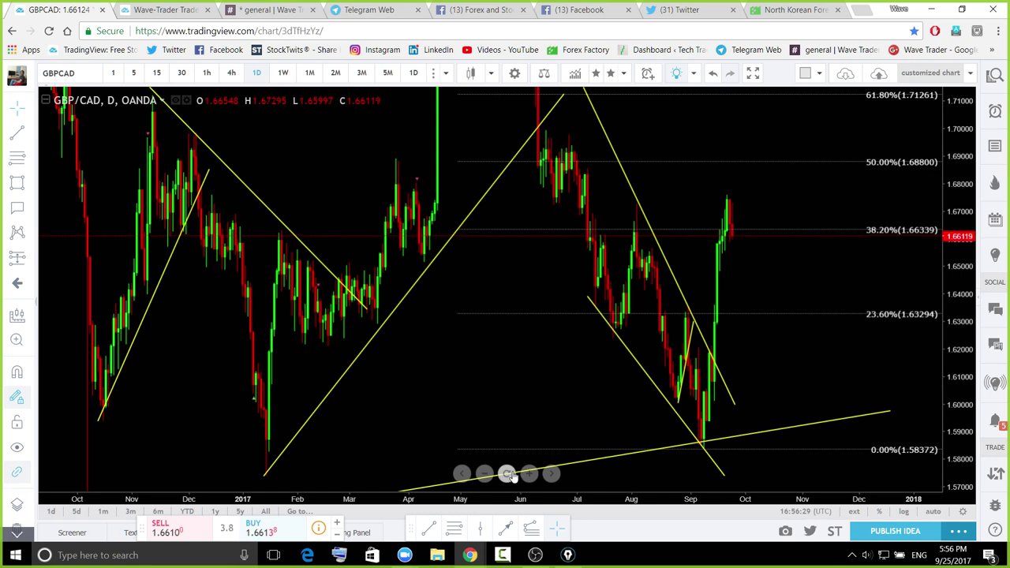
{"action": "left_click", "coordinate": [509, 474]}
{"action": "scroll", "coordinate": [907, 309], "scroll_direction": "down", "scroll_amount": 4}
{"action": "left_click_drag", "start_coordinate": [965, 303], "coordinate": [913, 414]}
{"action": "left_click_drag", "start_coordinate": [850, 404], "coordinate": [724, 424]}
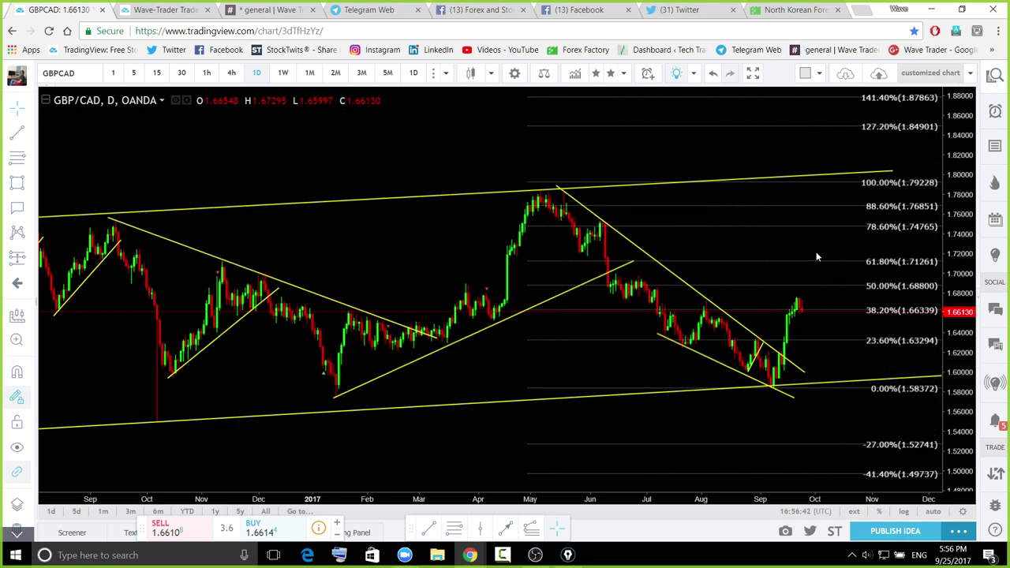
Open the GBPNZD daily chart from the watchlist and examine its wider price history against the Fibonacci levels
{"action": "left_click", "coordinate": [995, 75]}
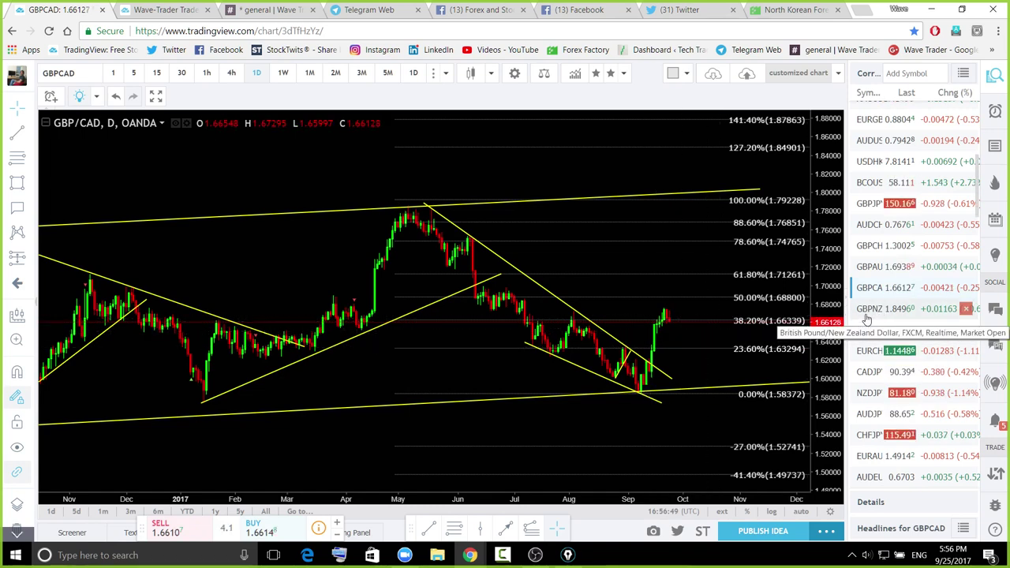
{"action": "left_click", "coordinate": [866, 316]}
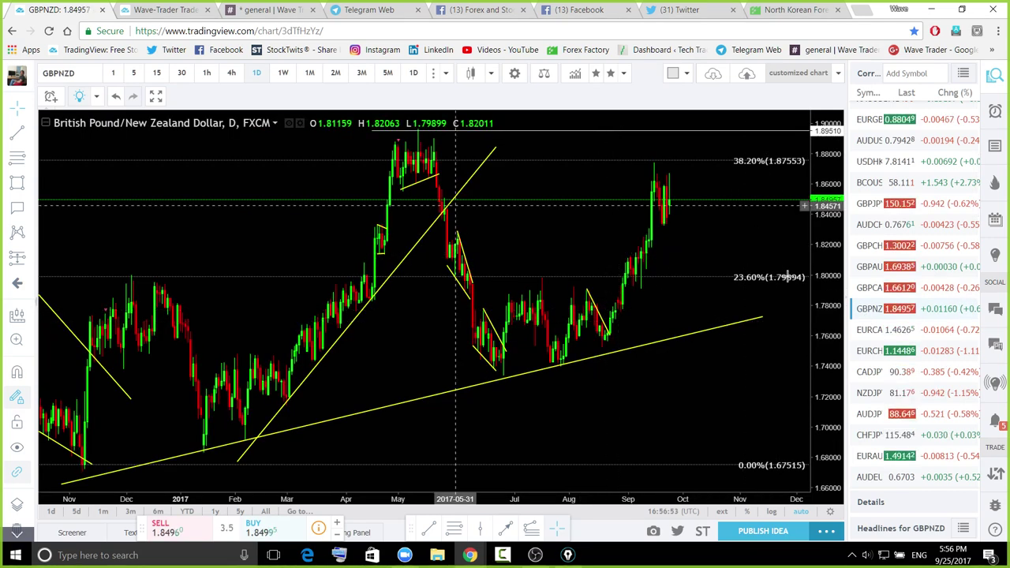
{"action": "scroll", "coordinate": [788, 276], "scroll_direction": "down", "scroll_amount": 4}
{"action": "left_click_drag", "start_coordinate": [829, 286], "coordinate": [823, 367]}
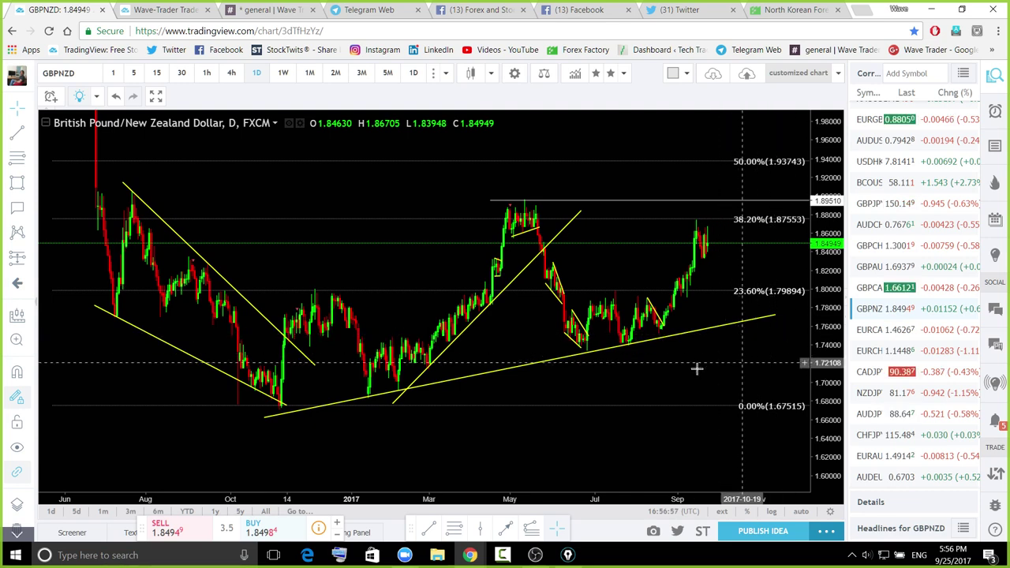
Open the EURCAD chart from the watchlist and switch it to the 4-hour timeframe
{"action": "left_click", "coordinate": [864, 337]}
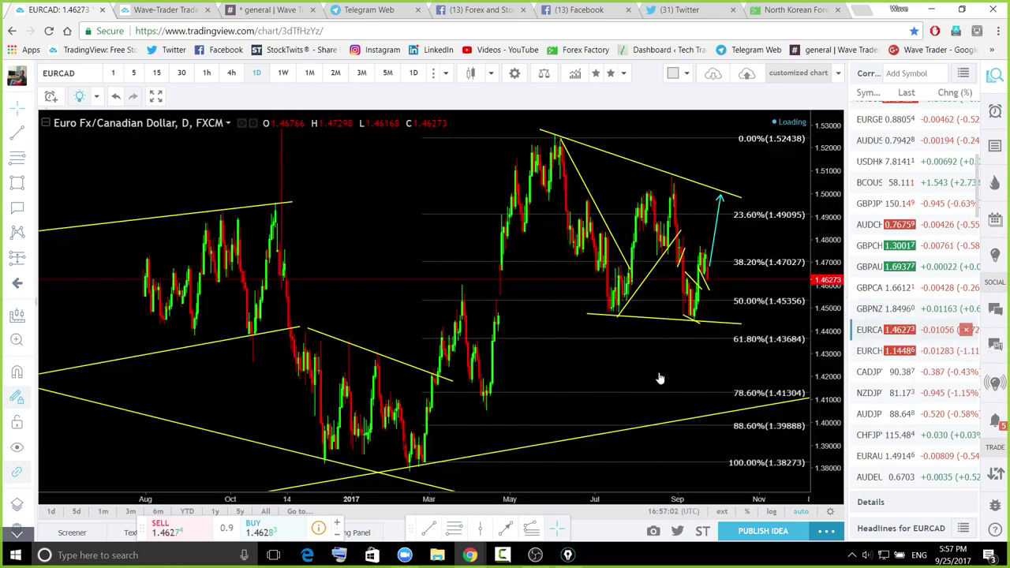
{"action": "left_click", "coordinate": [232, 73]}
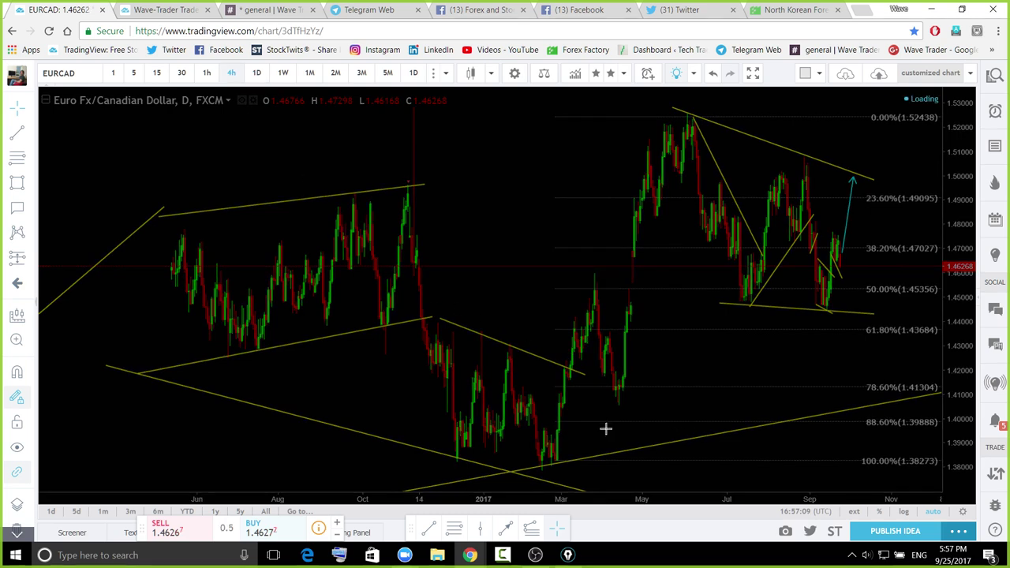
Sketch a EURCAD rally from the September low near 1.445 to the upper trendline, add an arrowhead at the low, and clear the ink
{"action": "left_click_drag", "start_coordinate": [957, 313], "coordinate": [955, 435]}
{"action": "left_click_drag", "start_coordinate": [804, 418], "coordinate": [675, 435]}
{"action": "key", "text": "ctrl+shift+2"}
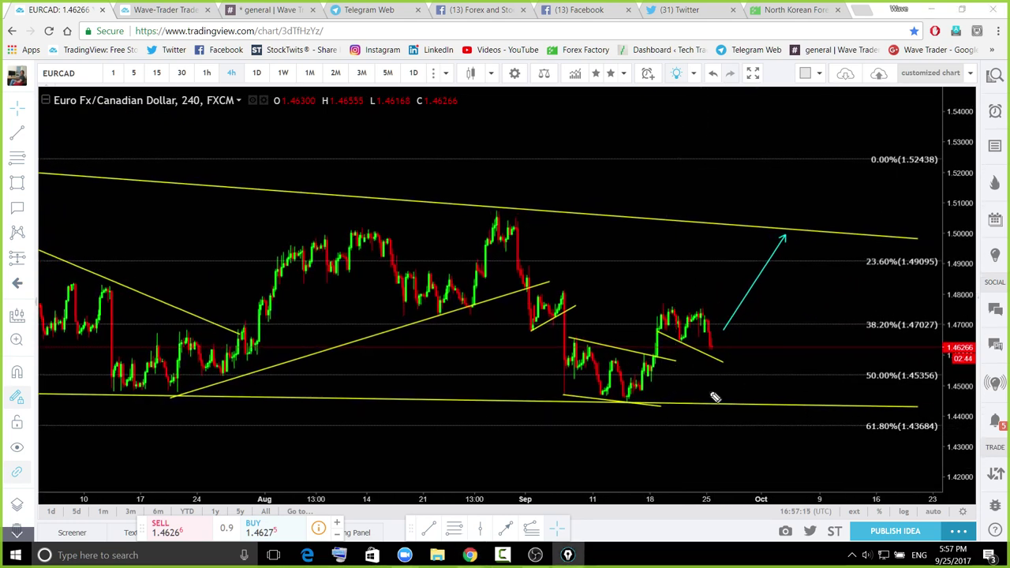
{"action": "left_click_drag", "start_coordinate": [626, 401], "coordinate": [694, 269]}
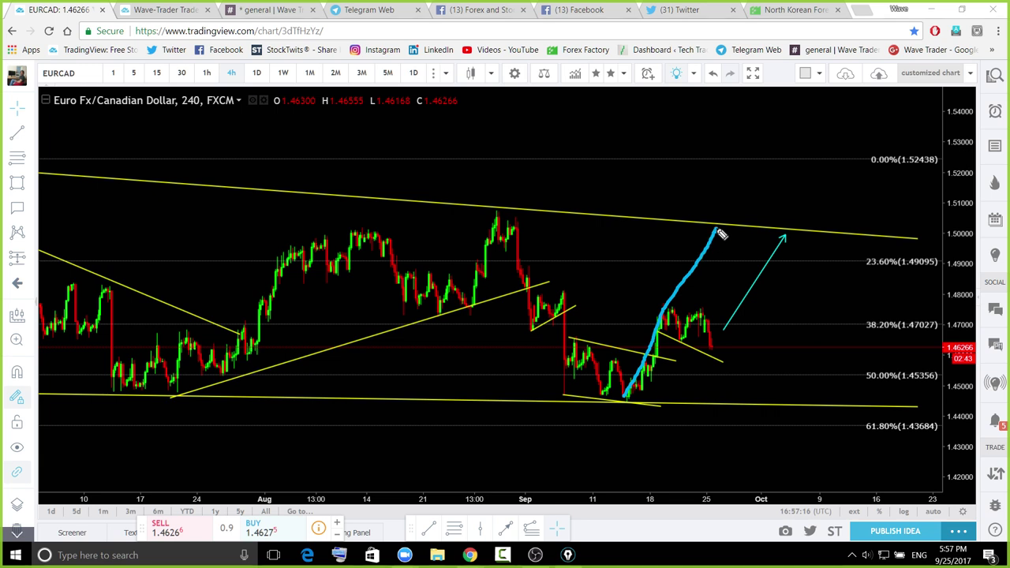
{"action": "left_click_drag", "start_coordinate": [626, 399], "coordinate": [650, 388]}
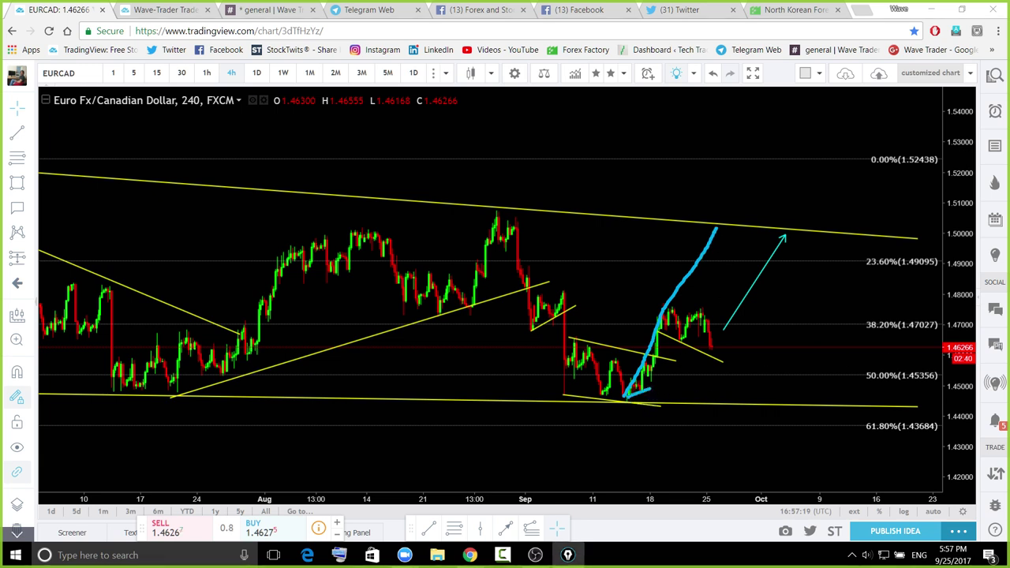
{"action": "key", "text": "ctrl+shift+6"}
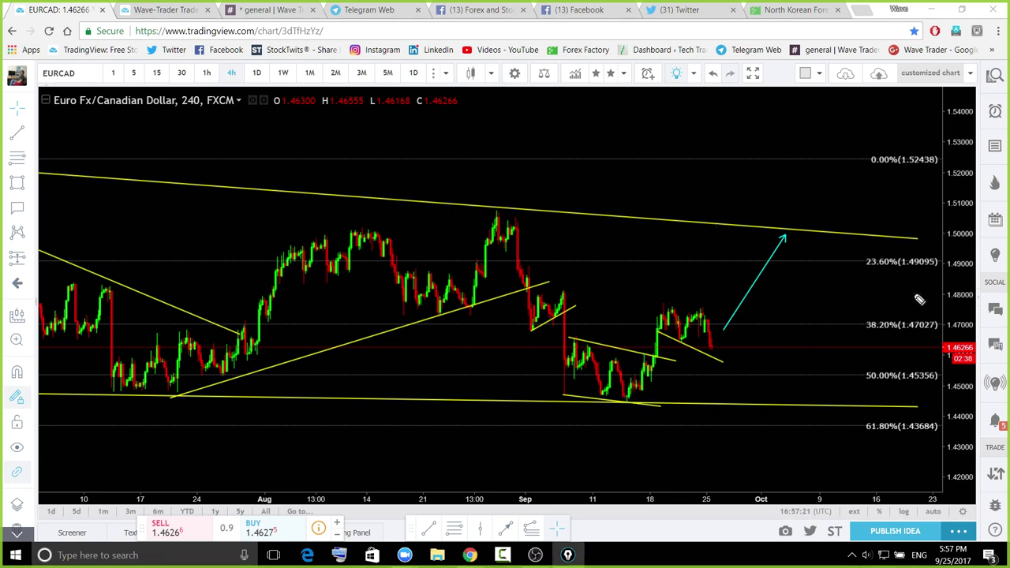
Outline the latest EURCAD consolidation near the 38.20% level and sketch rallies from it to the upper trendline at about 1.50, clearing the ink after each
{"action": "left_click", "coordinate": [666, 298]}
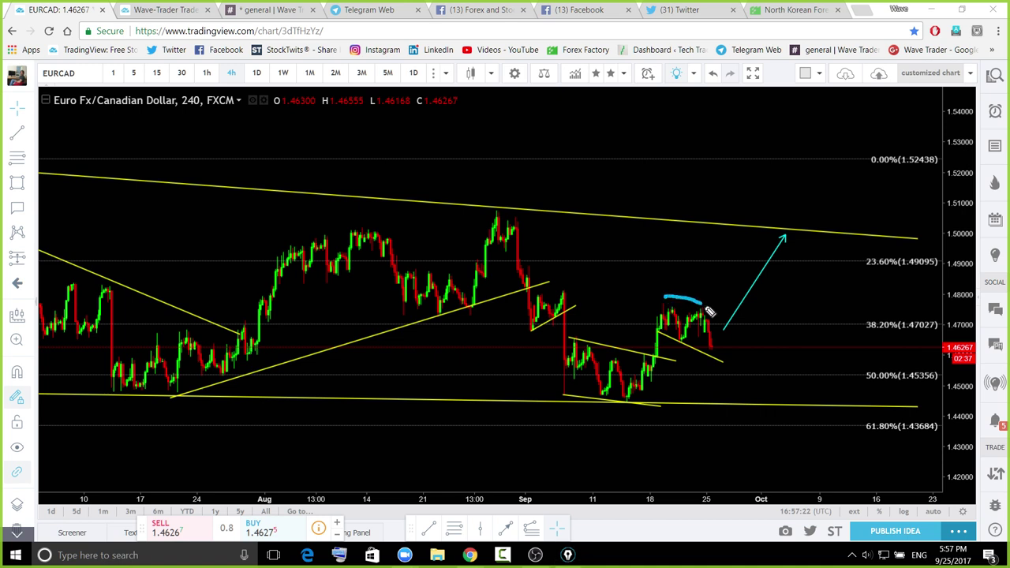
{"action": "left_click_drag", "start_coordinate": [725, 322], "coordinate": [730, 326]}
{"action": "left_click_drag", "start_coordinate": [656, 328], "coordinate": [711, 349]}
{"action": "mouse_move", "coordinate": [667, 298]}
{"action": "left_mouse_down"}
{"action": "mouse_move", "coordinate": [683, 340]}
{"action": "mouse_move", "coordinate": [715, 351]}
{"action": "mouse_move", "coordinate": [731, 314]}
{"action": "left_mouse_up"}
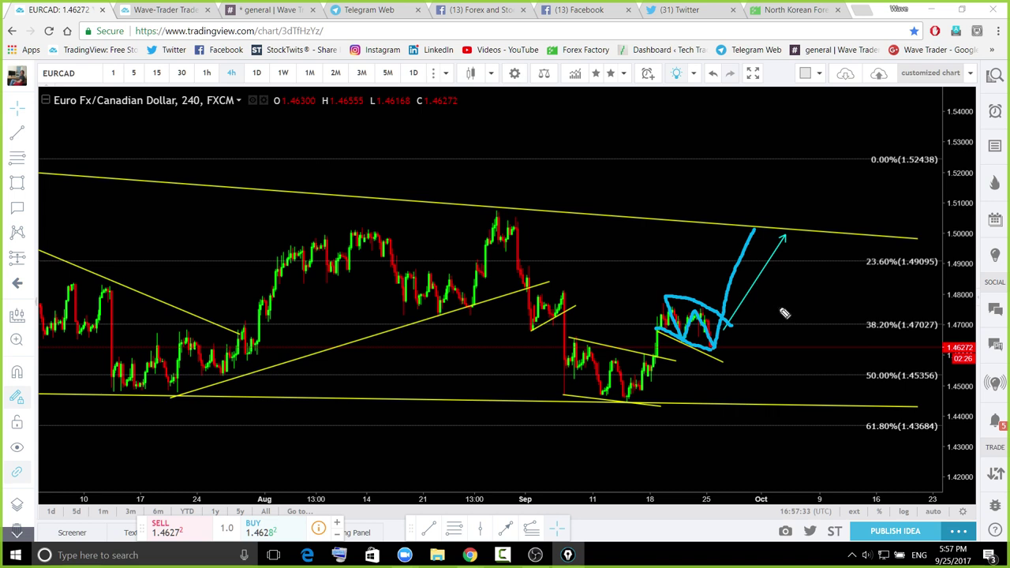
{"action": "key", "text": "ctrl+shift+7"}
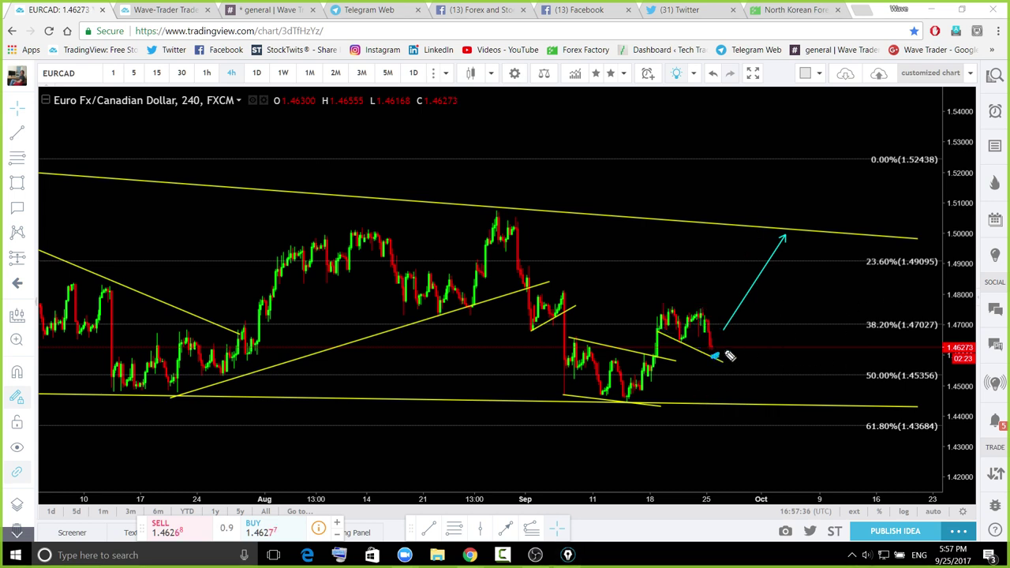
{"action": "left_click_drag", "start_coordinate": [772, 264], "coordinate": [768, 225]}
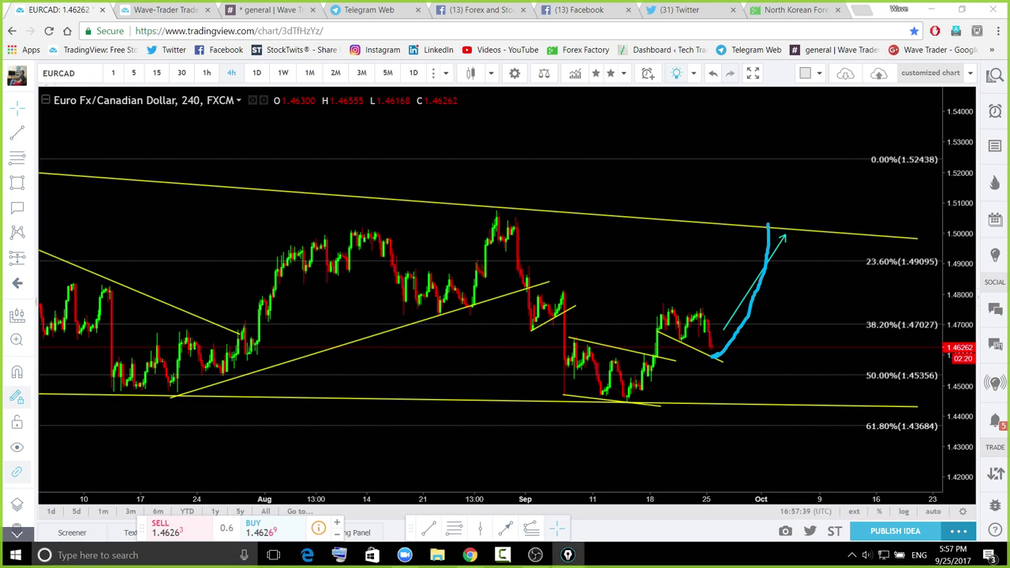
{"action": "key", "text": "ctrl+z"}
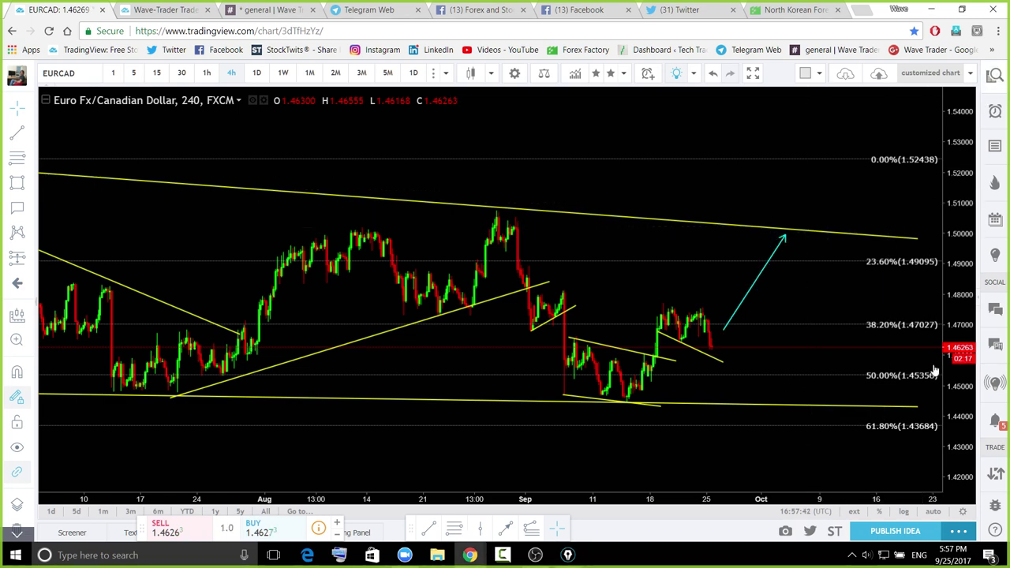
Open the watchlist, circle and cross the area just below the latest EURCAD price around the 50.00% level, and clear the ink
{"action": "left_click", "coordinate": [978, 367]}
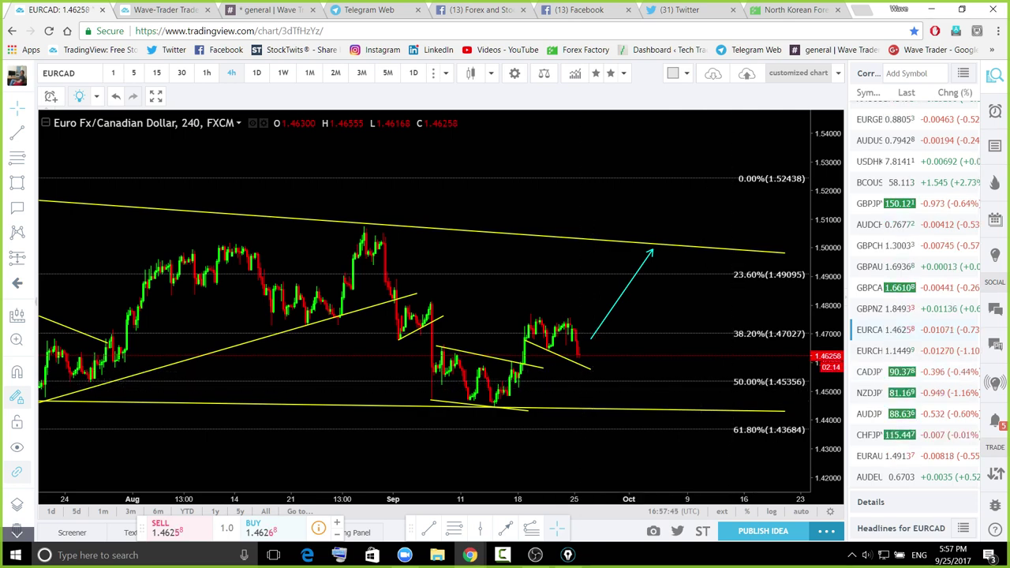
{"action": "left_click_drag", "start_coordinate": [581, 357], "coordinate": [597, 392]}
{"action": "mouse_move", "coordinate": [591, 358]}
{"action": "left_mouse_down"}
{"action": "mouse_move", "coordinate": [582, 354]}
{"action": "mouse_move", "coordinate": [567, 396]}
{"action": "left_mouse_up"}
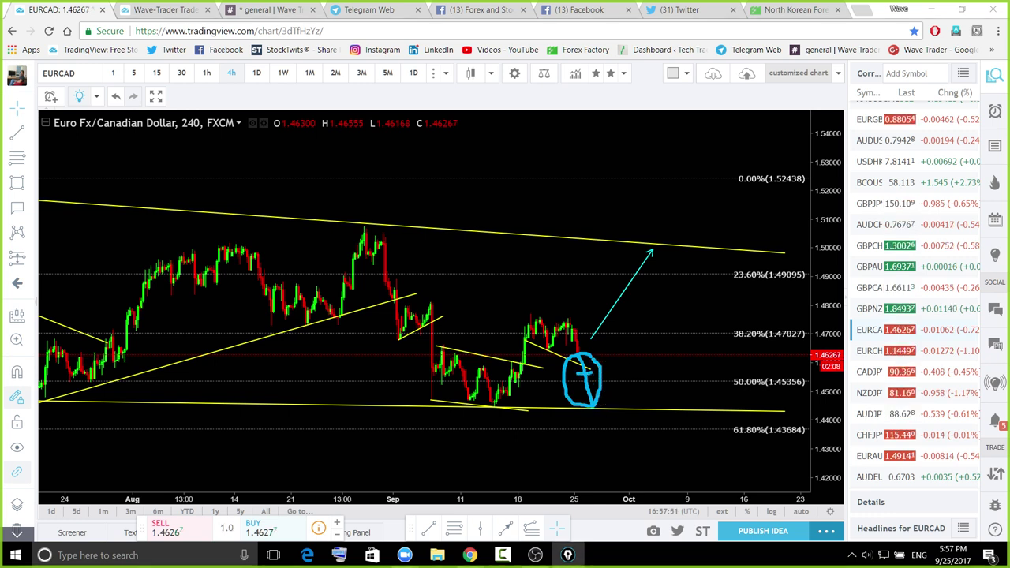
{"action": "key", "text": "ctrl+shift+7"}
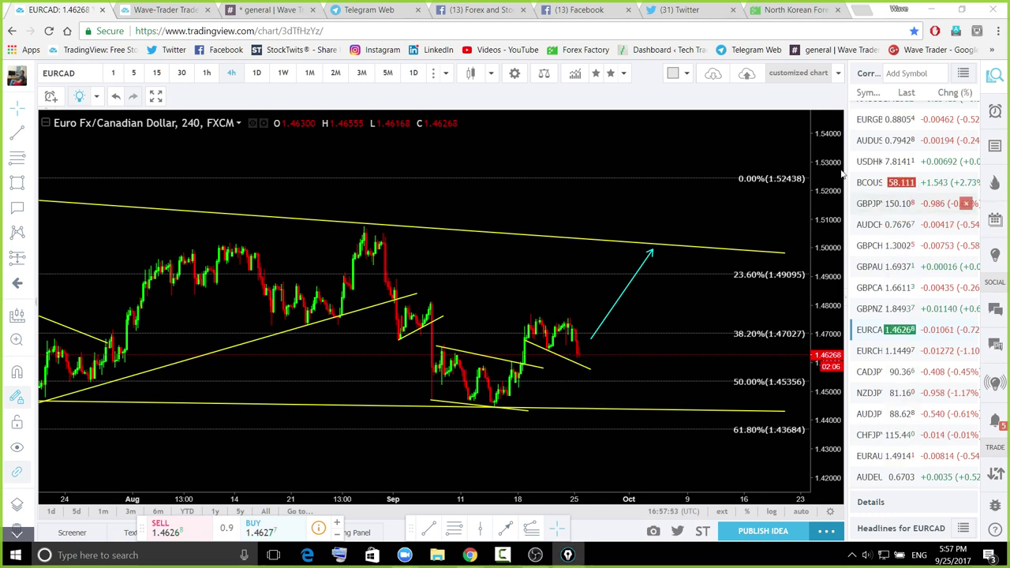
Open the EURCHF 4-hour chart from the watchlist, ink around the August–September consolidation, its highs and the latest drop, and clear the ink
{"action": "left_click", "coordinate": [866, 355]}
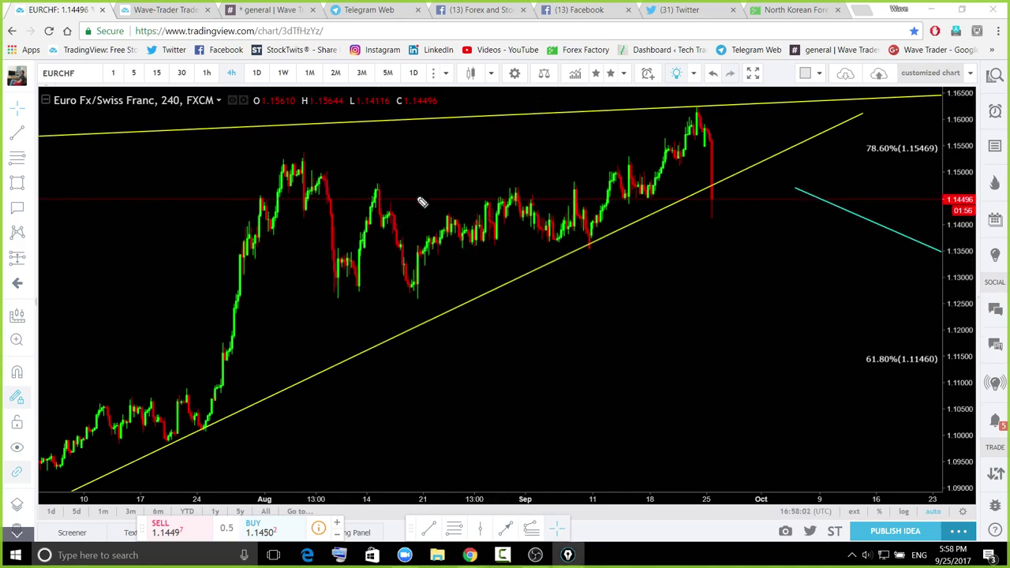
{"action": "mouse_move", "coordinate": [387, 190]}
{"action": "left_mouse_down"}
{"action": "mouse_move", "coordinate": [445, 166]}
{"action": "mouse_move", "coordinate": [610, 155]}
{"action": "mouse_move", "coordinate": [568, 266]}
{"action": "mouse_move", "coordinate": [383, 302]}
{"action": "mouse_move", "coordinate": [411, 183]}
{"action": "left_mouse_up"}
{"action": "left_click_drag", "start_coordinate": [584, 202], "coordinate": [600, 256]}
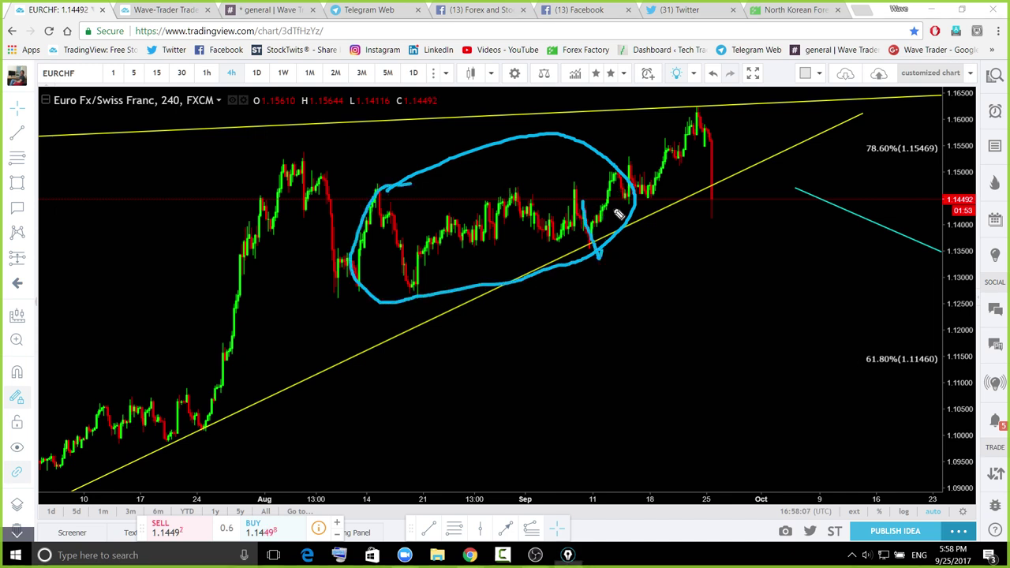
{"action": "left_click_drag", "start_coordinate": [497, 190], "coordinate": [584, 176]}
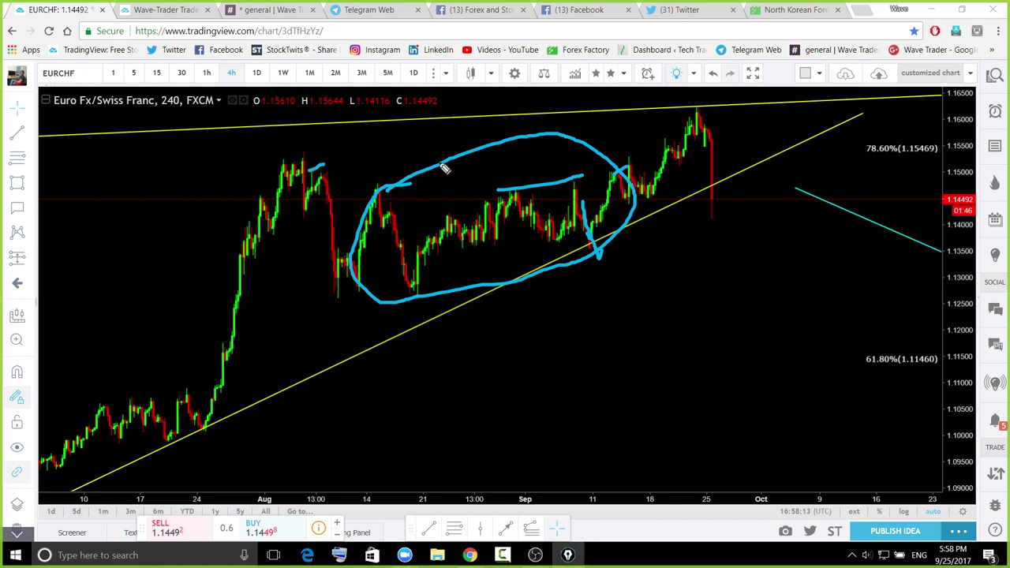
{"action": "left_click_drag", "start_coordinate": [632, 180], "coordinate": [649, 173]}
{"action": "left_click_drag", "start_coordinate": [706, 132], "coordinate": [720, 218]}
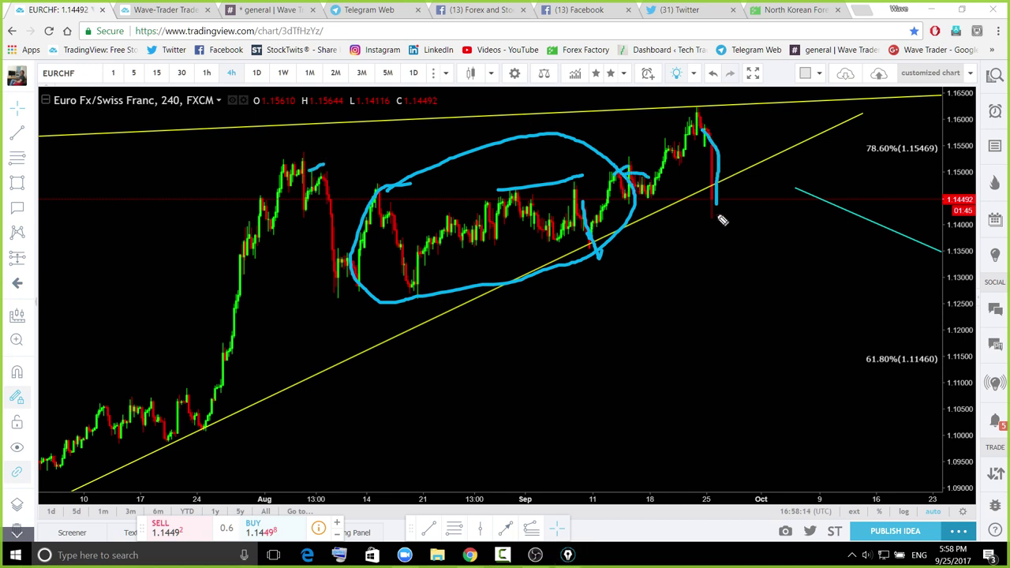
{"action": "key", "text": "ctrl+shift+6"}
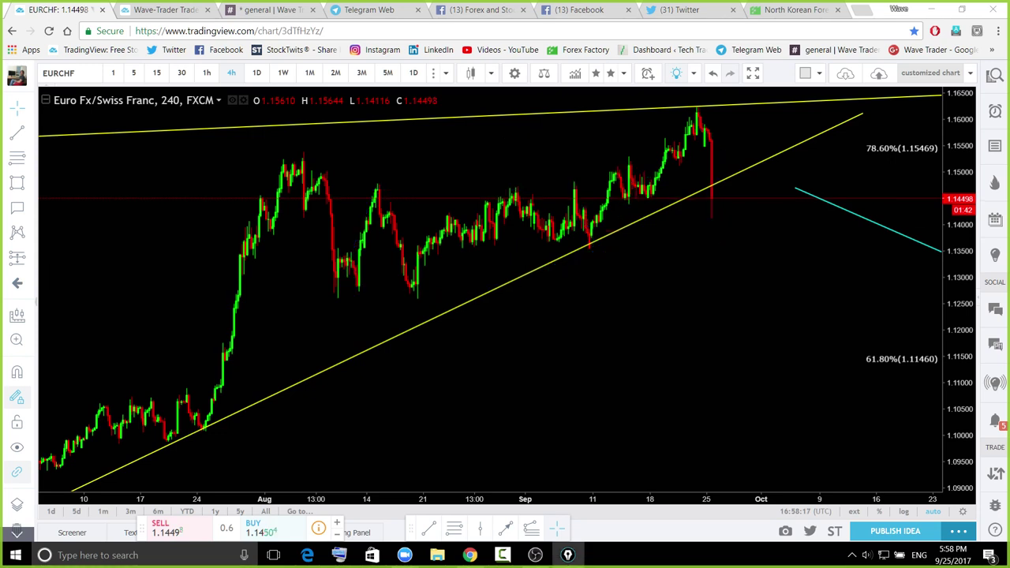
Sketch a choppy EURCHF correction up to about 1.15 followed by a steep decline below 1.09, and clear the ink
{"action": "left_click_drag", "start_coordinate": [711, 191], "coordinate": [713, 227]}
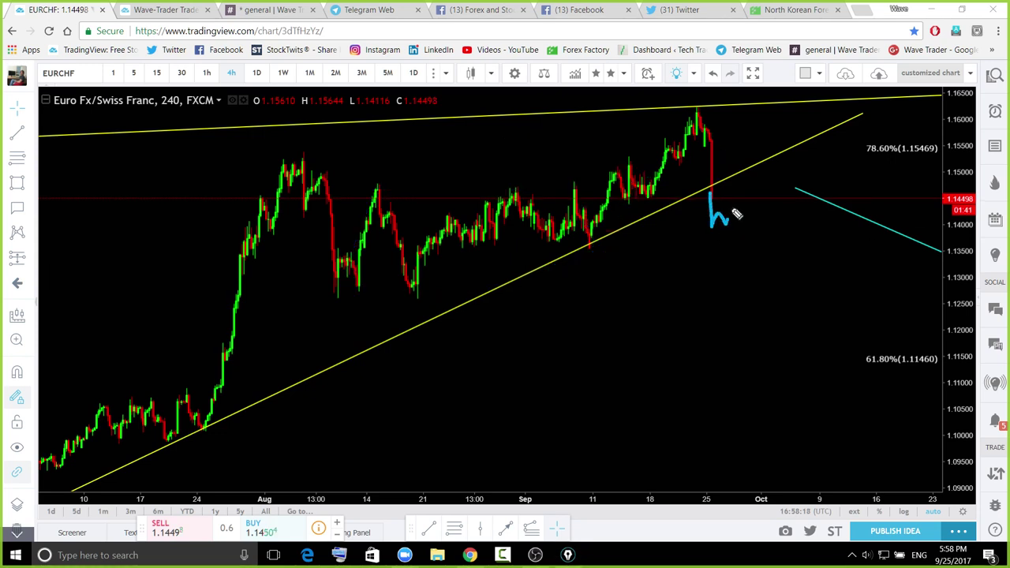
{"action": "left_click_drag", "start_coordinate": [812, 173], "coordinate": [921, 510]}
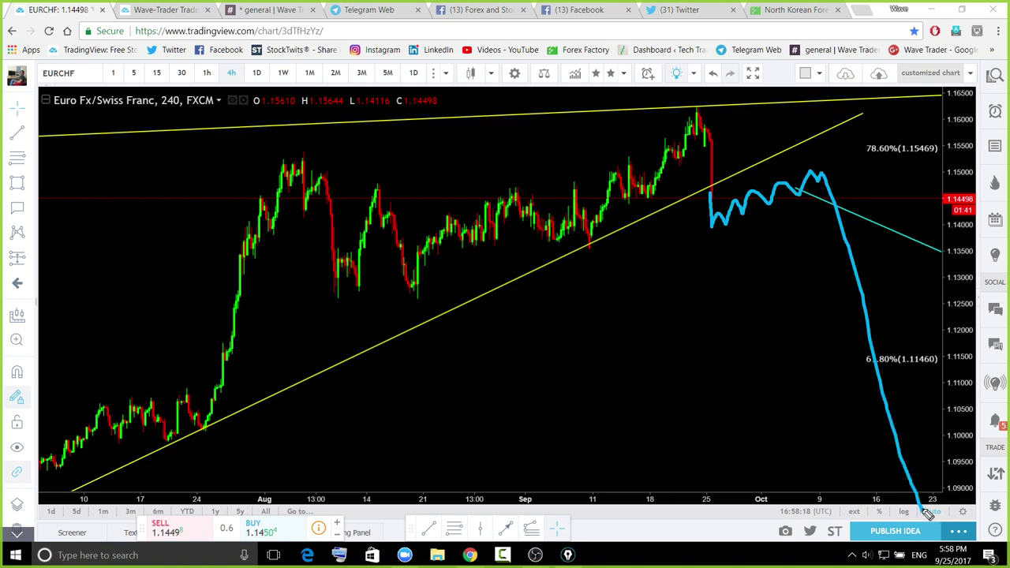
{"action": "key", "text": "ctrl+shift+6"}
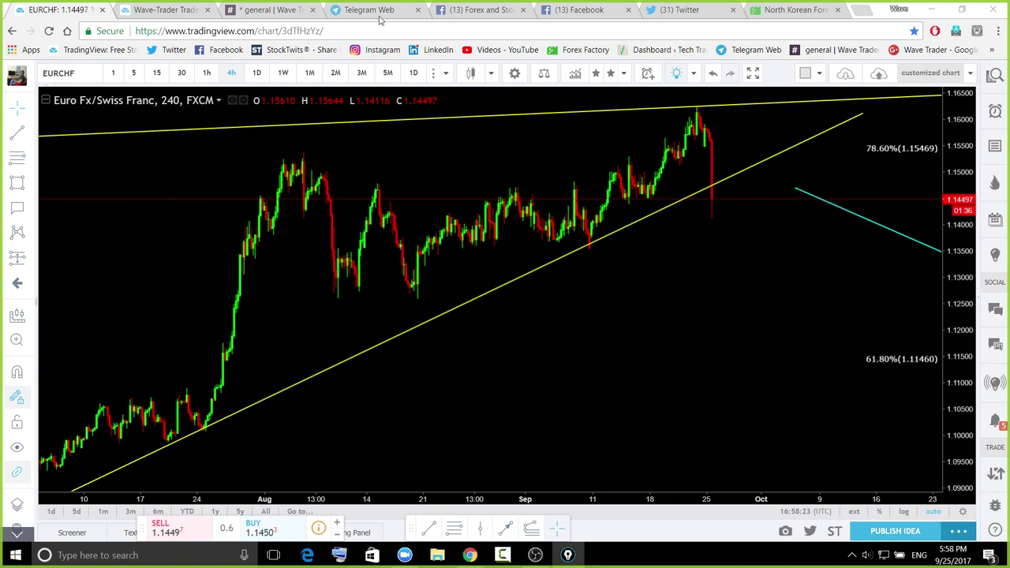
Switch EURCHF to the daily timeframe and examine the rising channel since 2015 with its Fibonacci levels
{"action": "left_click", "coordinate": [256, 72]}
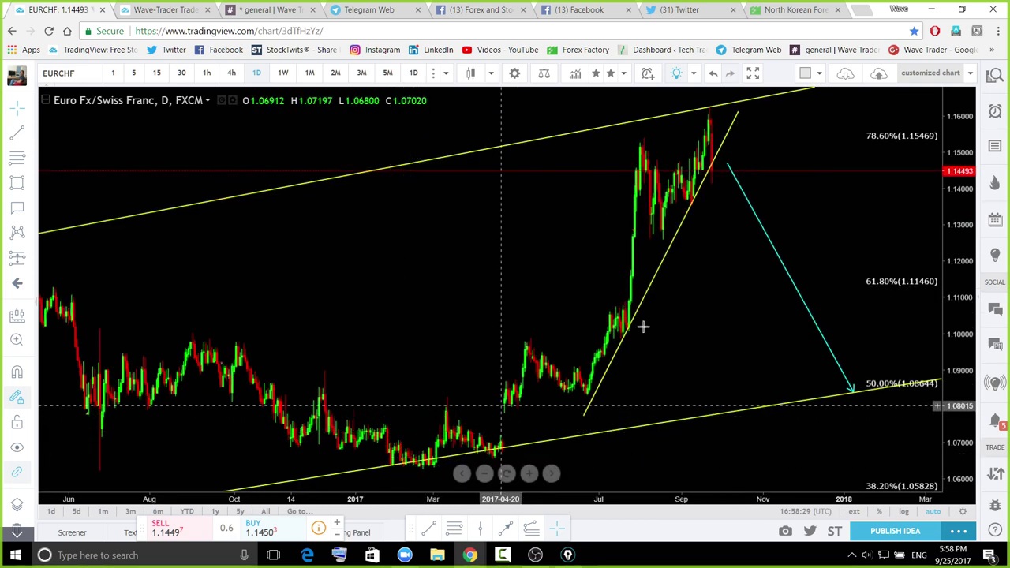
{"action": "scroll", "coordinate": [834, 286], "scroll_direction": "down", "scroll_amount": 3}
{"action": "scroll", "coordinate": [973, 232], "scroll_direction": "down", "scroll_amount": 5}
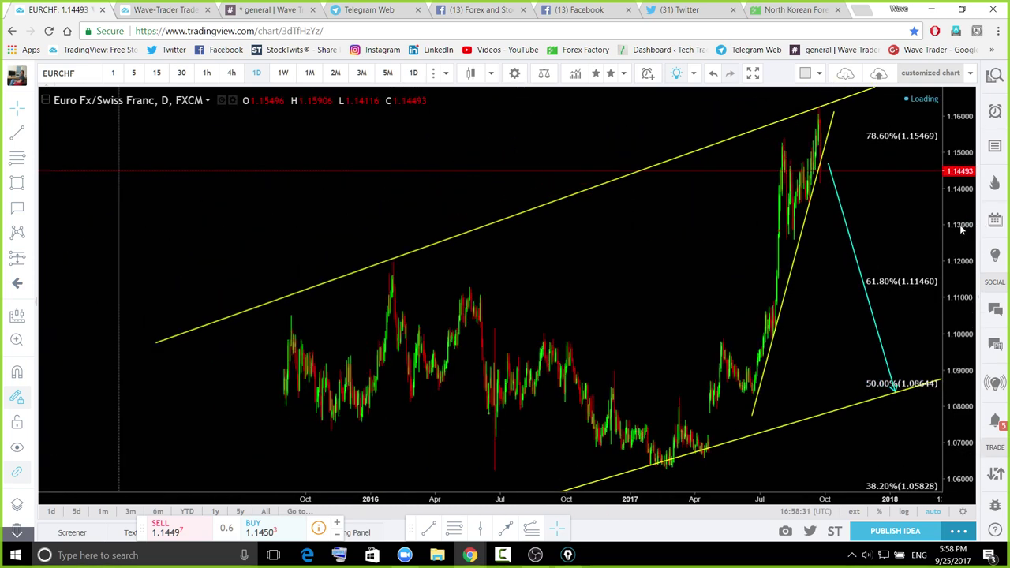
{"action": "left_click_drag", "start_coordinate": [948, 303], "coordinate": [948, 281]}
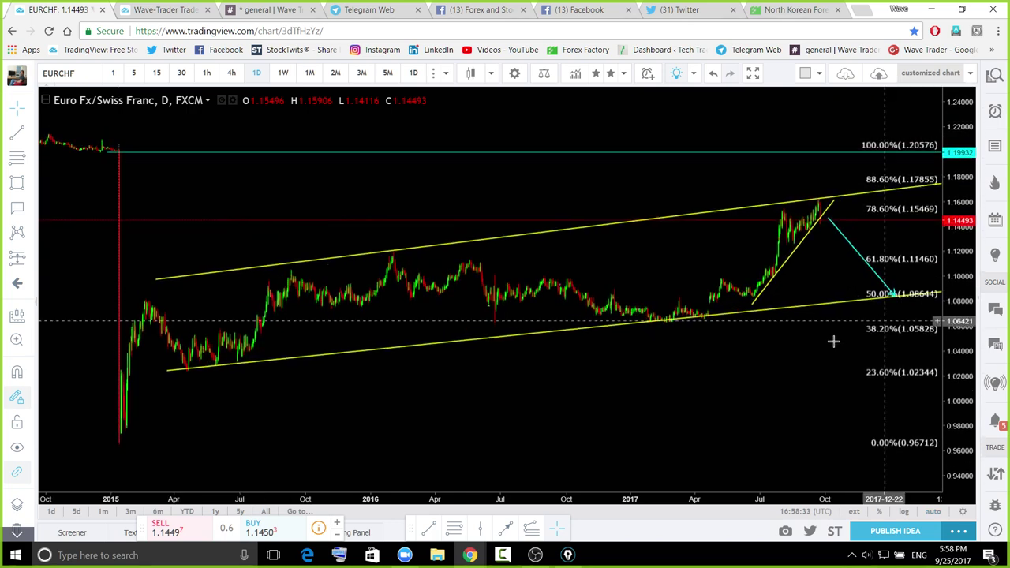
{"action": "left_click_drag", "start_coordinate": [744, 335], "coordinate": [717, 333]}
{"action": "scroll", "coordinate": [716, 333], "scroll_direction": "right", "scroll_amount": 1}
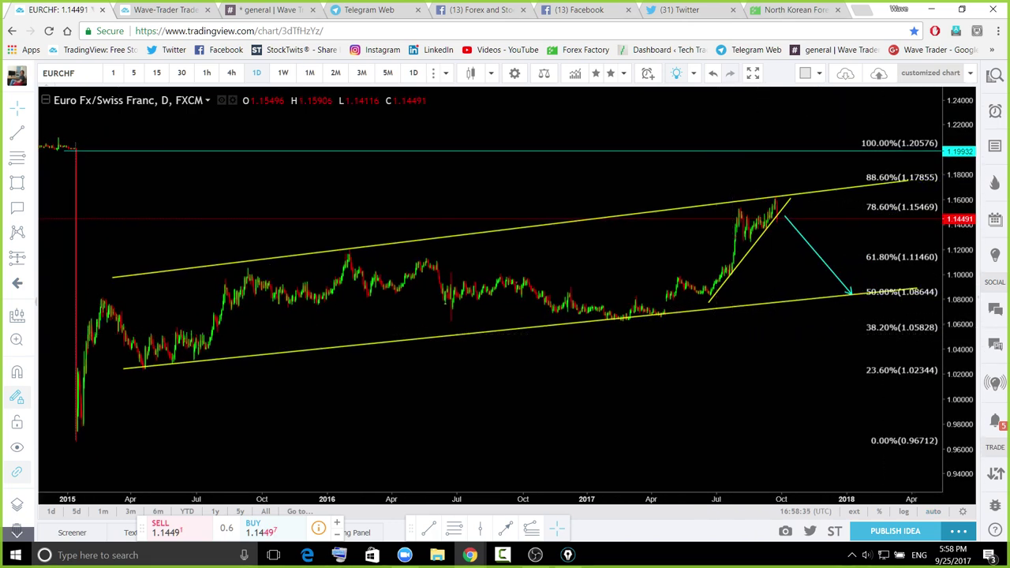
Sketch a EURCHF decline from the channel's upper line to the lower line at the 50.00% level, and clear the ink
{"action": "left_click", "coordinate": [568, 555]}
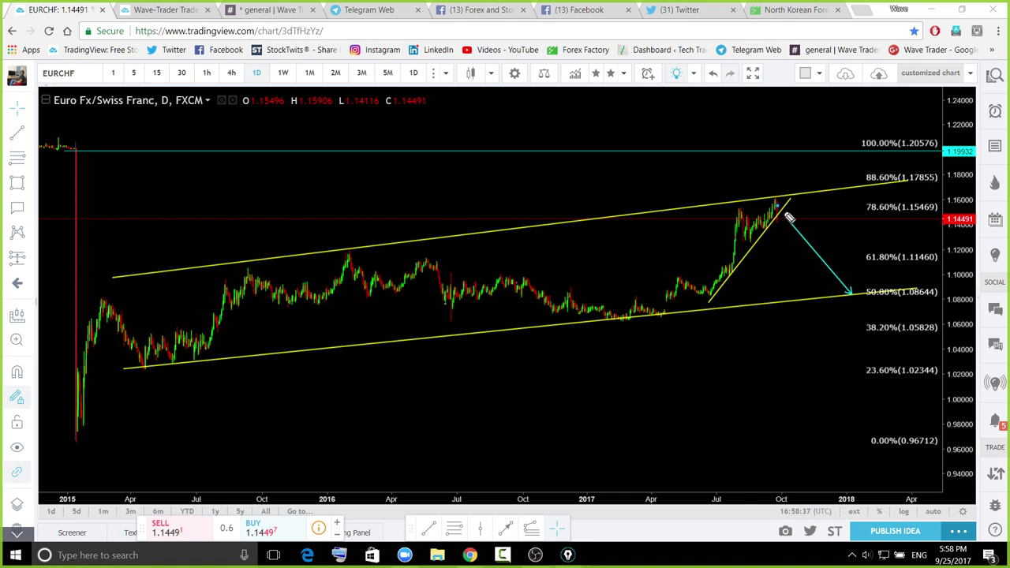
{"action": "left_click_drag", "start_coordinate": [853, 292], "coordinate": [853, 294]}
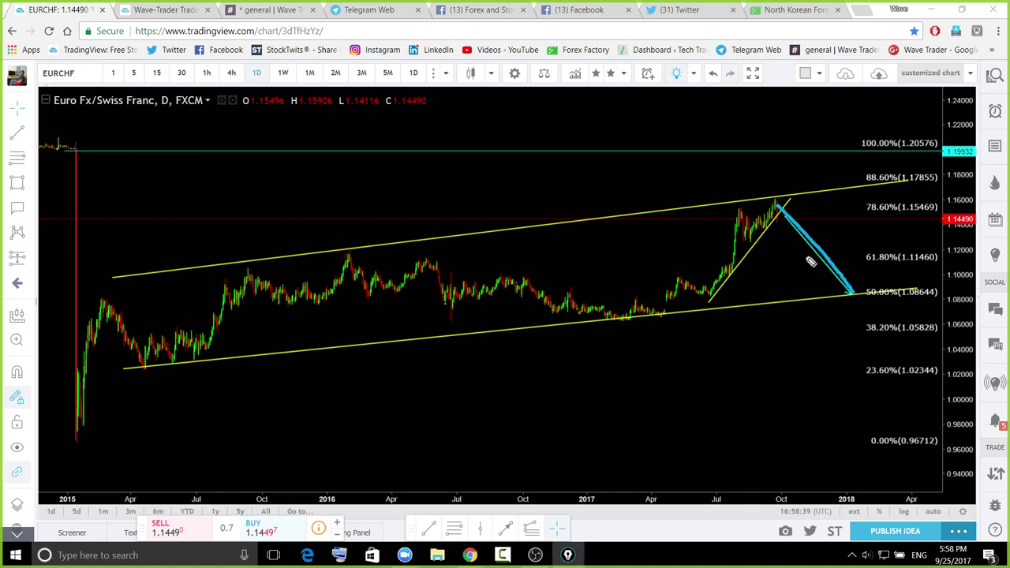
{"action": "key", "text": "ctrl+z"}
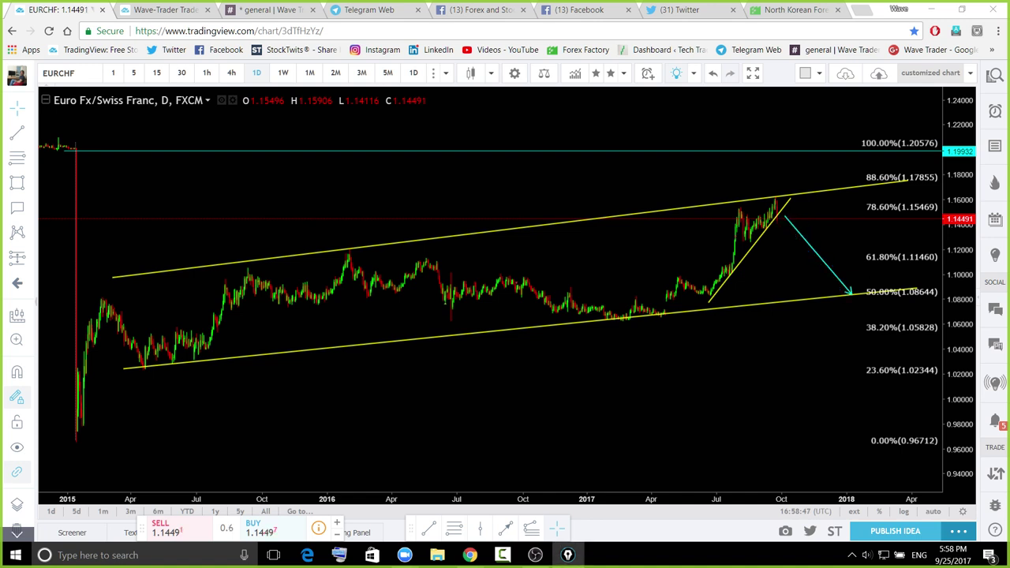
Open the CADJPY chart from the watchlist, view it on the 1-hour timeframe, and switch it to the 4-hour timeframe
{"action": "left_click", "coordinate": [994, 76]}
{"action": "left_click", "coordinate": [995, 75]}
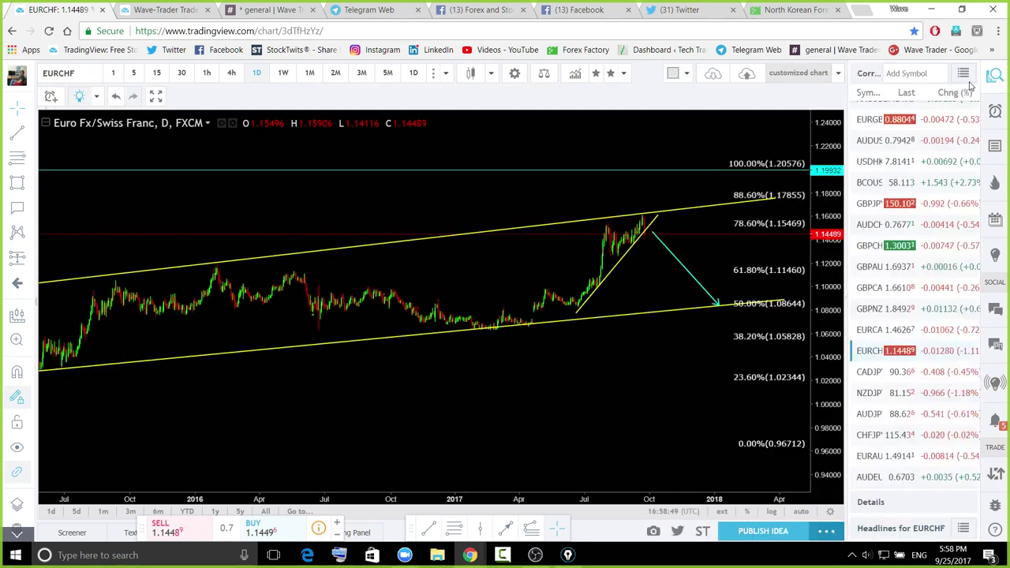
{"action": "left_click", "coordinate": [876, 380]}
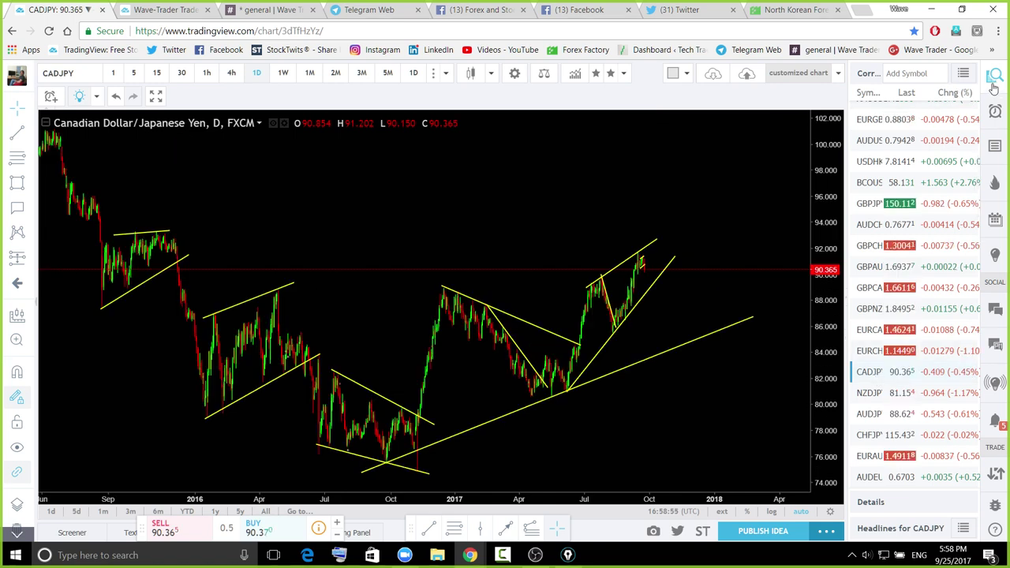
{"action": "left_click", "coordinate": [208, 75]}
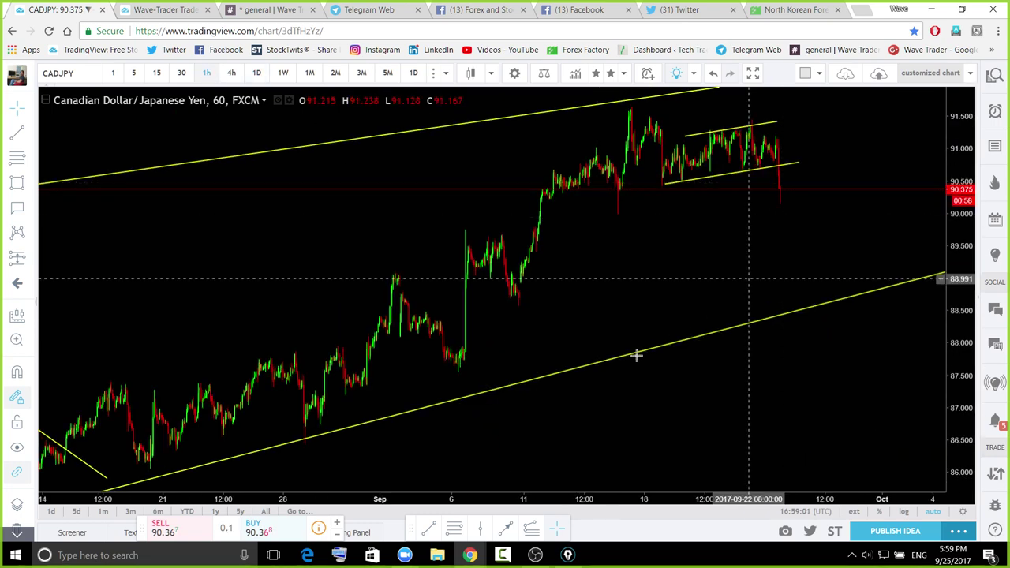
{"action": "left_click", "coordinate": [231, 72]}
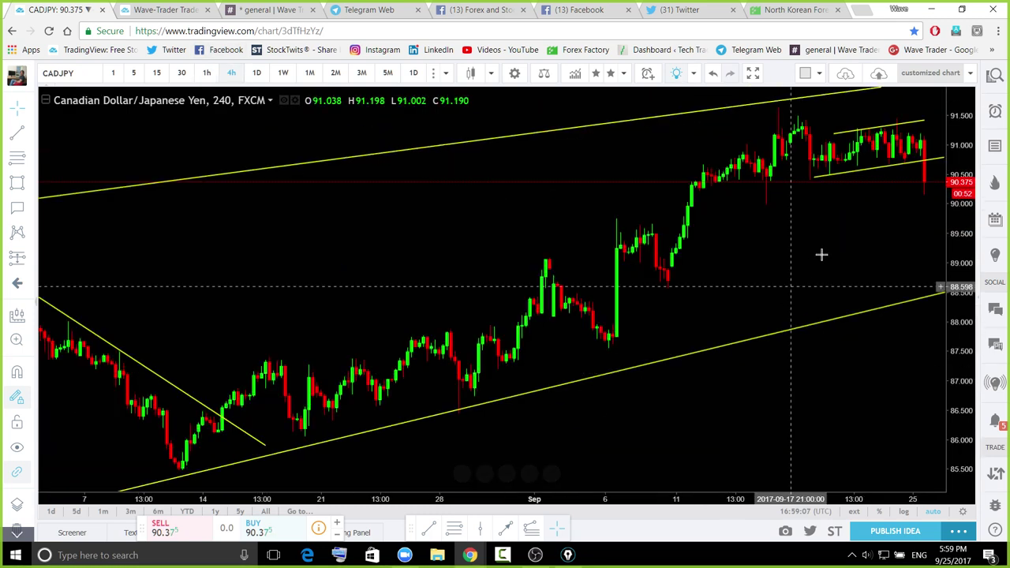
Sketch CADJPY falling through the rising trendline near 89 to about 84, plus an alternative path that bounces to about 90 before dropping
{"action": "scroll", "coordinate": [936, 214], "scroll_direction": "down", "scroll_amount": 5}
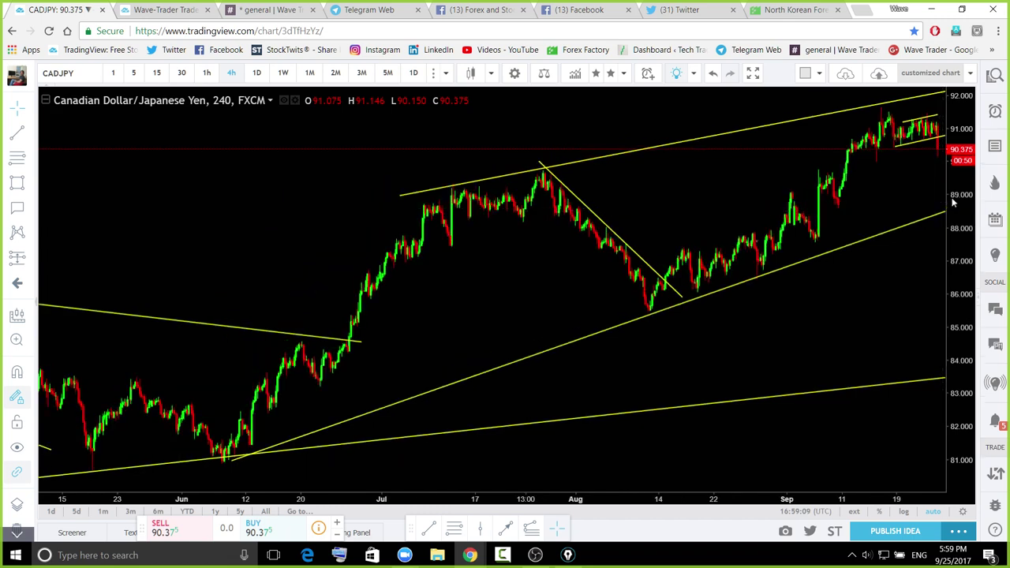
{"action": "left_click_drag", "start_coordinate": [733, 338], "coordinate": [556, 345]}
{"action": "key", "text": "ctrl+shift+3"}
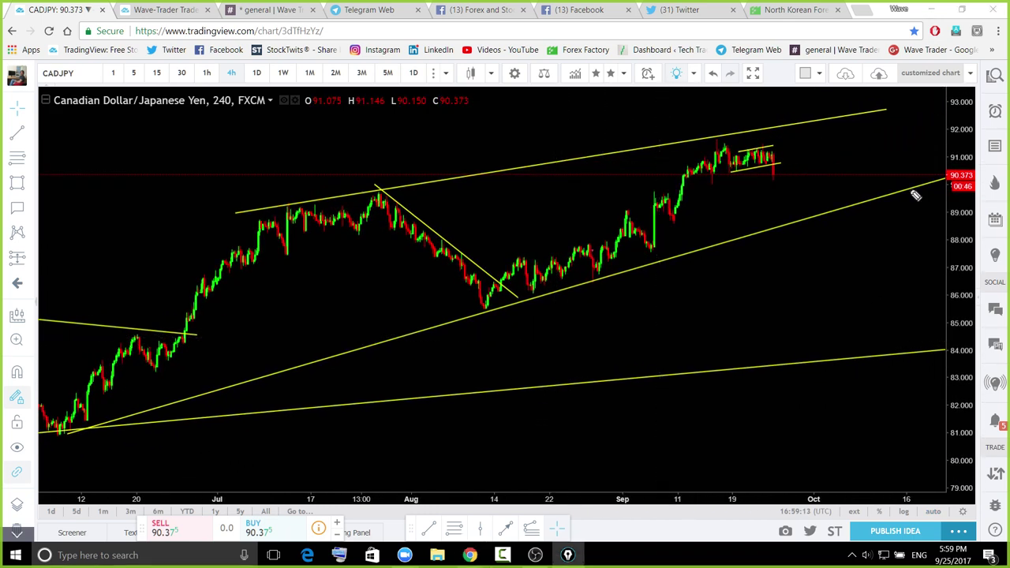
{"action": "left_click_drag", "start_coordinate": [775, 161], "coordinate": [857, 275]}
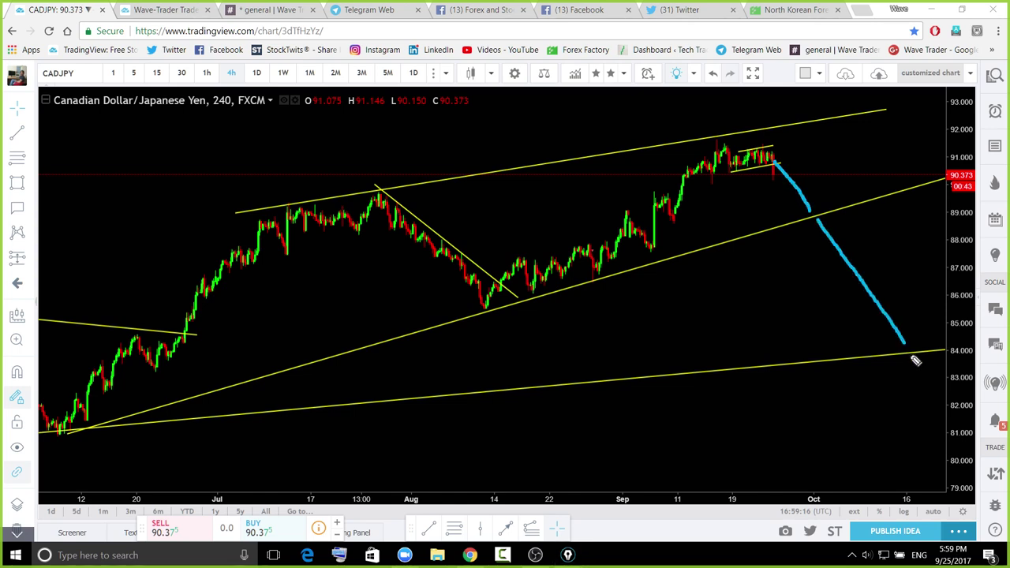
{"action": "left_click_drag", "start_coordinate": [912, 357], "coordinate": [913, 357]}
{"action": "left_click_drag", "start_coordinate": [877, 207], "coordinate": [940, 296]}
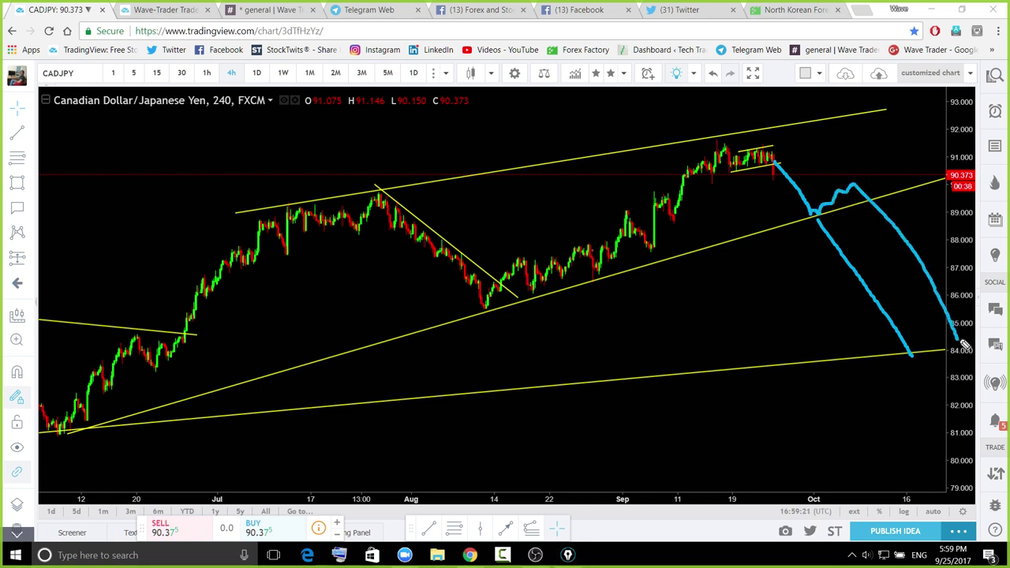
Clear the CADJPY ink, sketch a break from the small rising channel down to the trendline near 89, and clear that too
{"action": "left_click_drag", "start_coordinate": [959, 339], "coordinate": [961, 340]}
{"action": "key", "text": "ctrl+shift+7"}
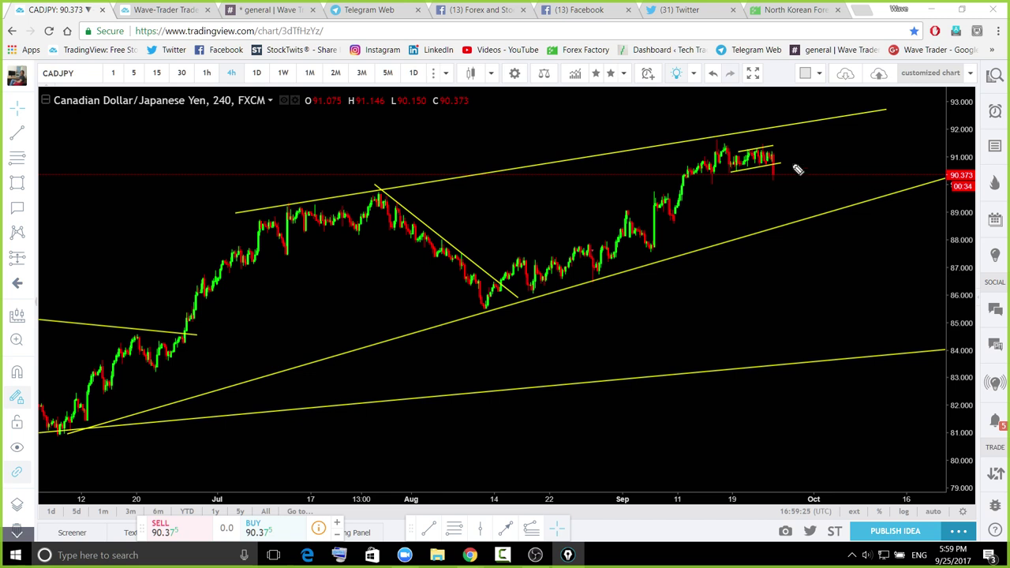
{"action": "mouse_move", "coordinate": [763, 155]}
{"action": "left_mouse_down"}
{"action": "mouse_move", "coordinate": [738, 154]}
{"action": "mouse_move", "coordinate": [774, 150]}
{"action": "mouse_move", "coordinate": [783, 188]}
{"action": "mouse_move", "coordinate": [808, 215]}
{"action": "left_mouse_up"}
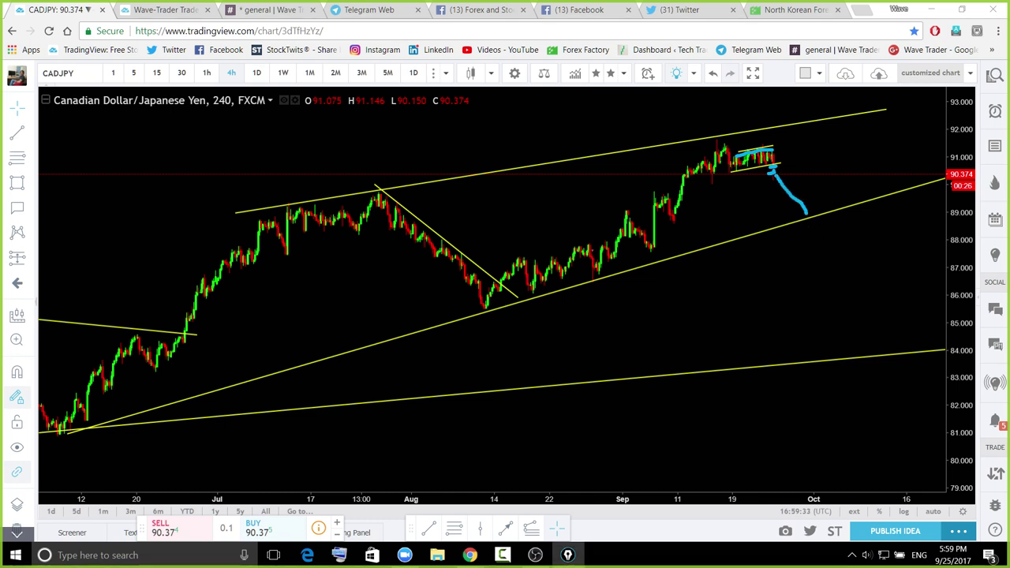
{"action": "key", "text": "ctrl+shift+7"}
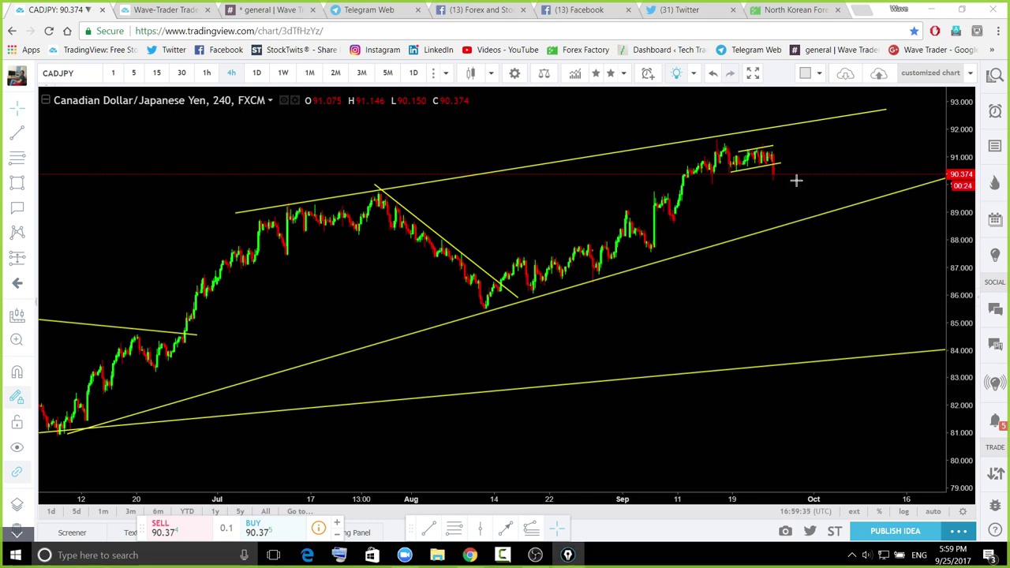
Open the NZDJPY chart from the watchlist, switch it to the daily timeframe, and show the range between the 72 and 84 lines
{"action": "scroll", "coordinate": [875, 244], "scroll_direction": "down", "scroll_amount": 3}
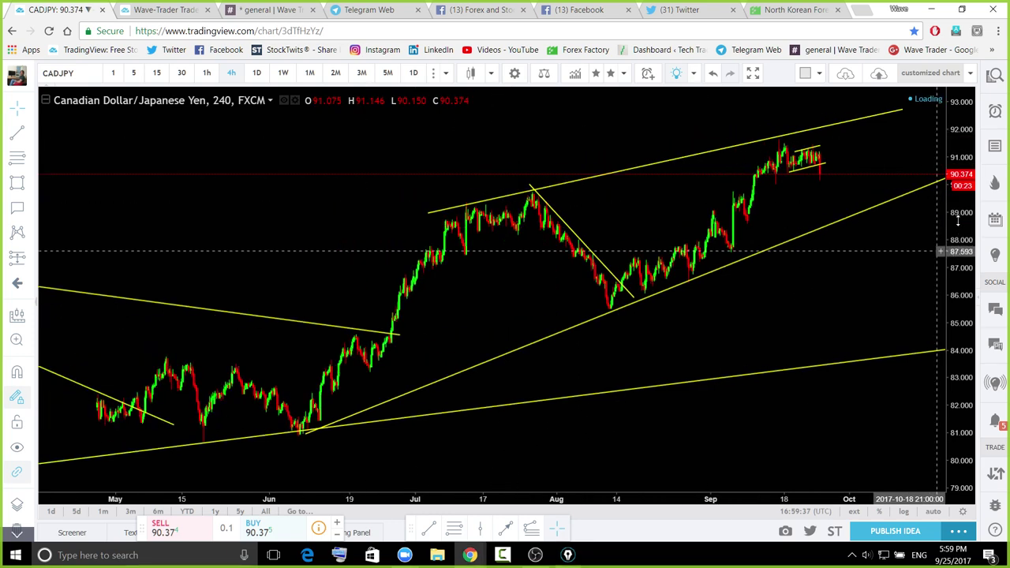
{"action": "scroll", "coordinate": [958, 221], "scroll_direction": "down", "scroll_amount": 1}
{"action": "left_click_drag", "start_coordinate": [958, 221], "coordinate": [959, 179]}
{"action": "left_click_drag", "start_coordinate": [826, 277], "coordinate": [834, 271]}
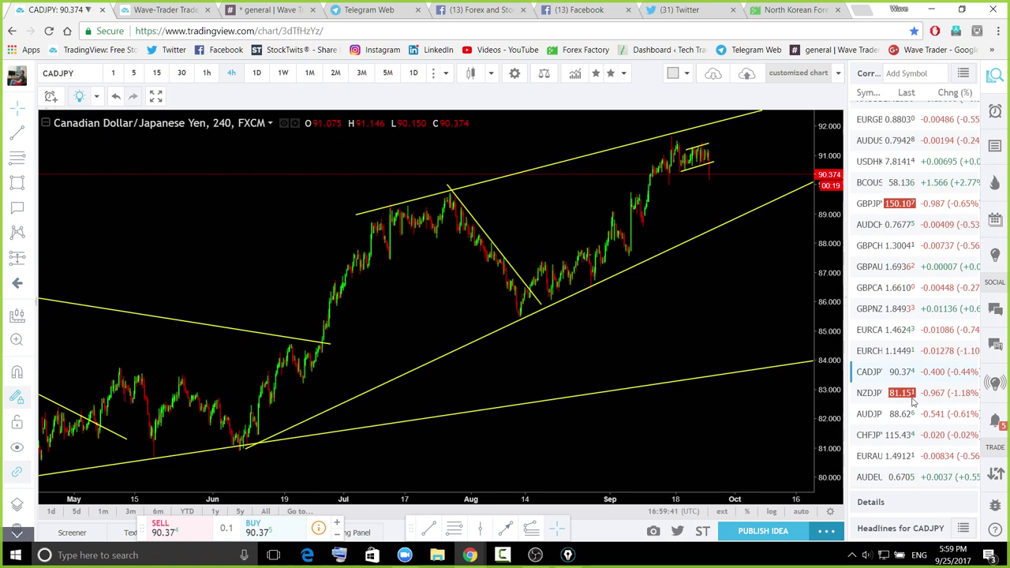
{"action": "left_click", "coordinate": [868, 396]}
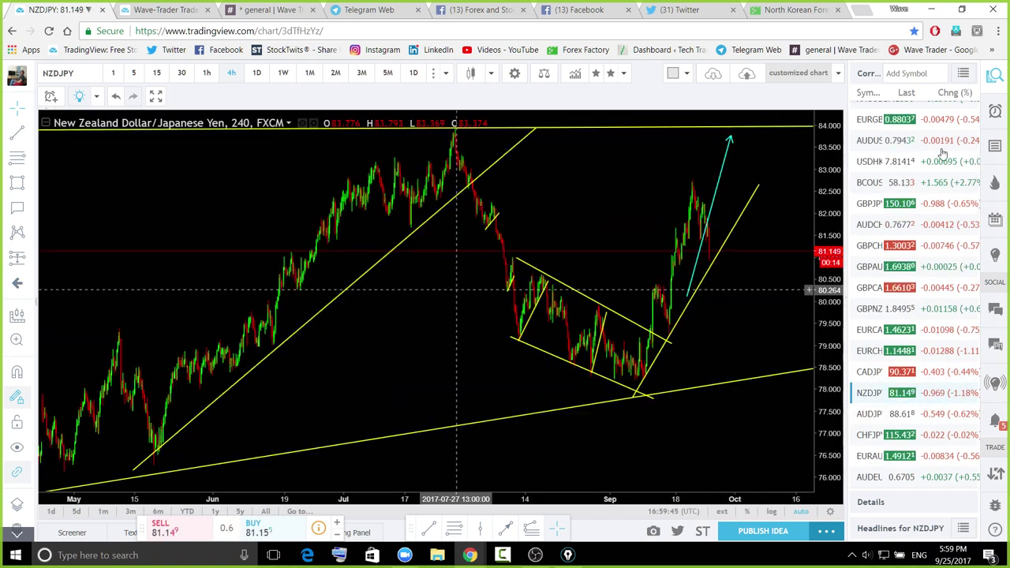
{"action": "left_click", "coordinate": [997, 76]}
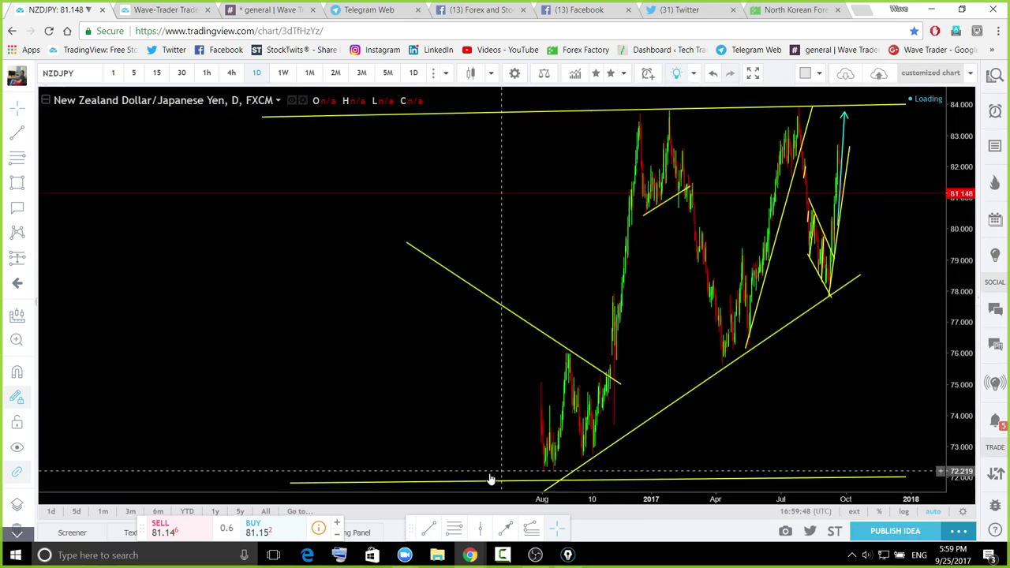
{"action": "left_click", "coordinate": [507, 473]}
{"action": "scroll", "coordinate": [874, 322], "scroll_direction": "up", "scroll_amount": 5}
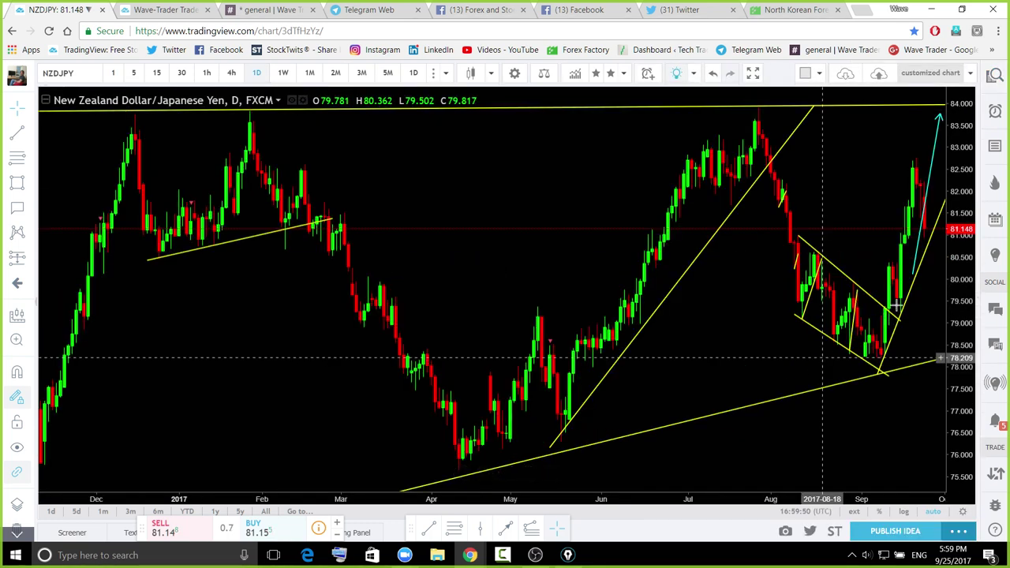
{"action": "left_click_drag", "start_coordinate": [947, 383], "coordinate": [944, 388]}
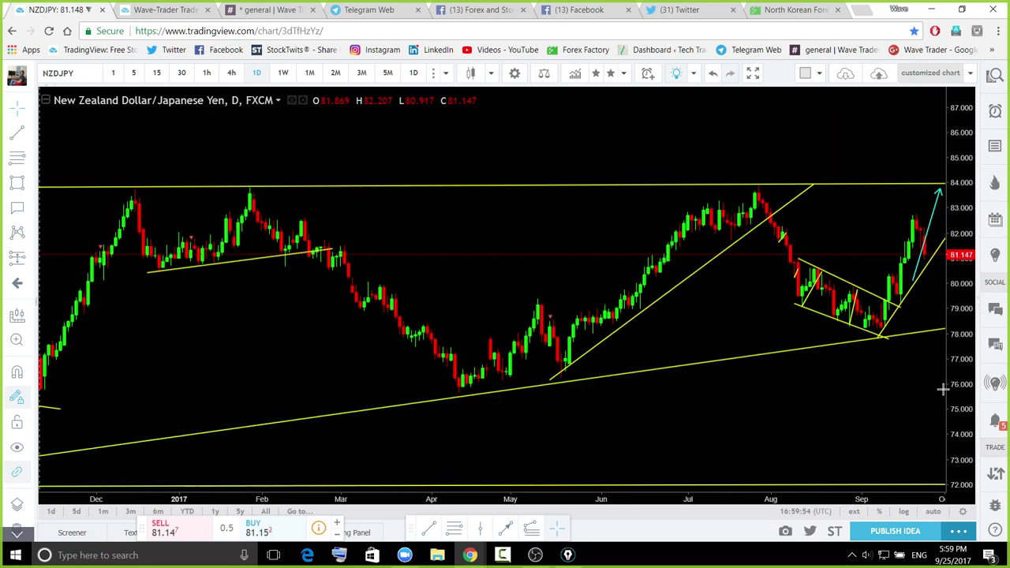
{"action": "left_click_drag", "start_coordinate": [823, 383], "coordinate": [723, 386]}
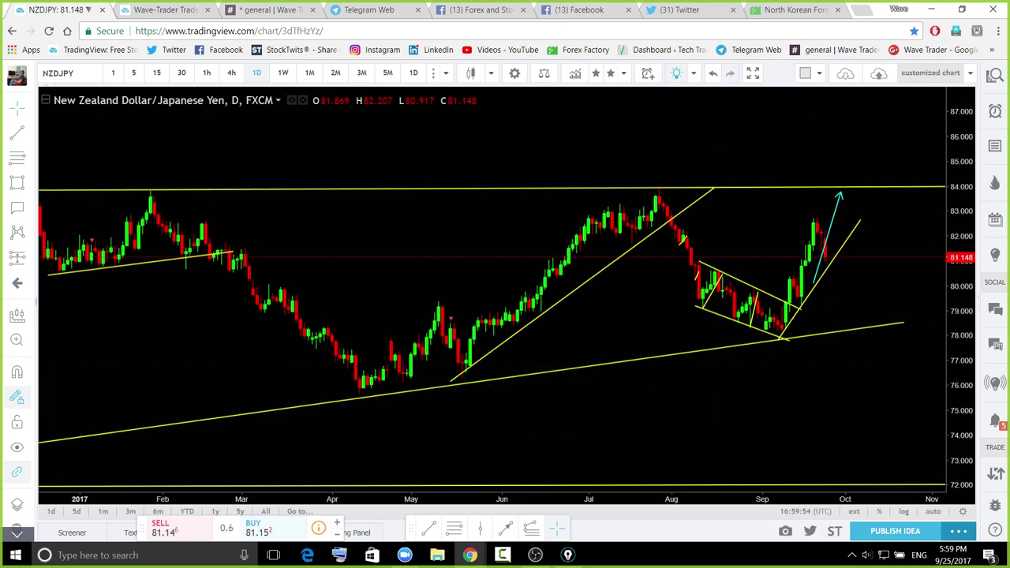
Sketch the September NZDJPY rally in ink beside the steep rising trendline, and clear the ink
{"action": "left_click", "coordinate": [569, 555]}
{"action": "left_click_drag", "start_coordinate": [770, 319], "coordinate": [829, 218]}
{"action": "key", "text": "Escape"}
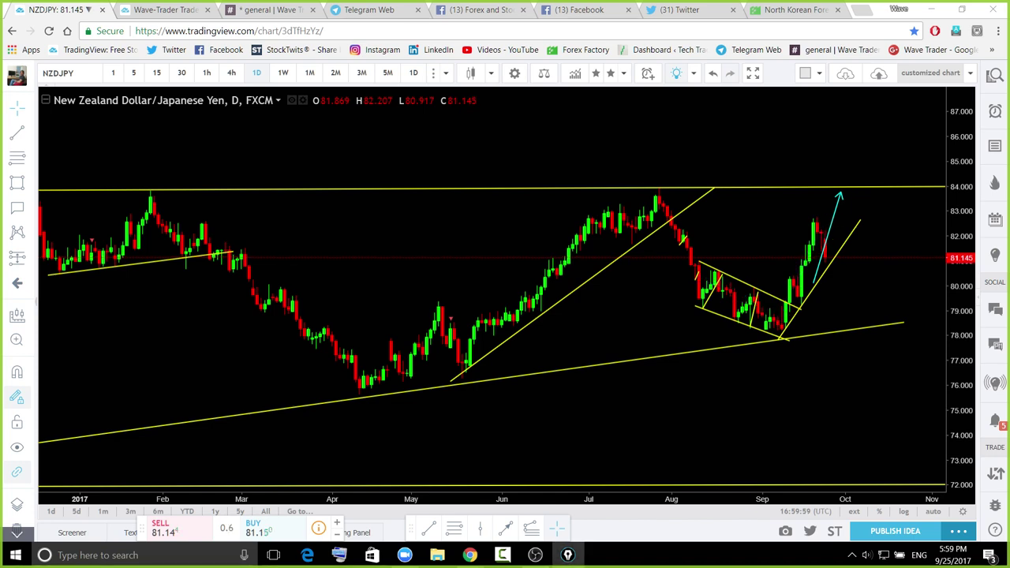
Switch NZDJPY to the 1-hour timeframe and delete the cyan arrow line from the chart
{"action": "left_click", "coordinate": [208, 75]}
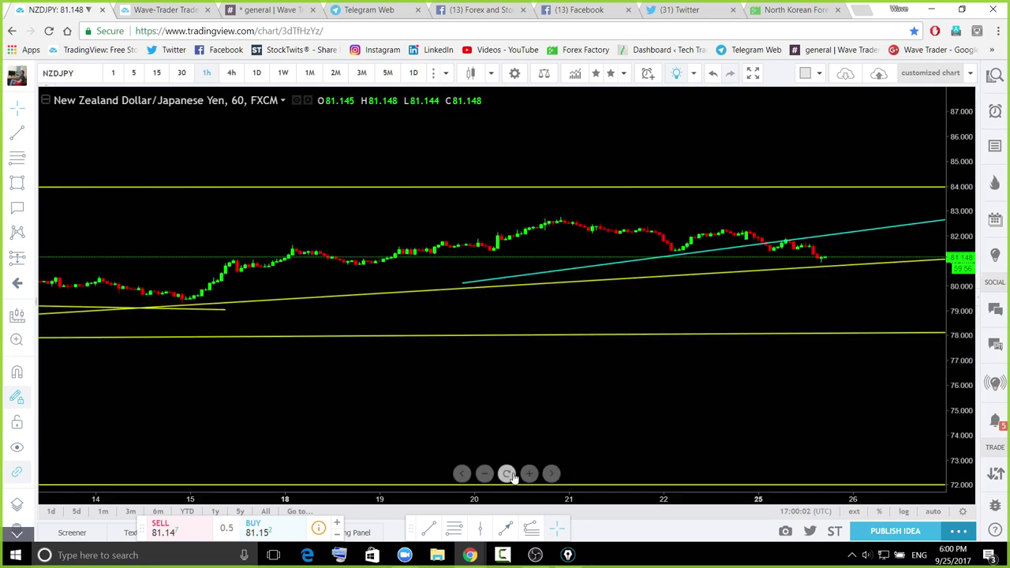
{"action": "scroll", "coordinate": [897, 266], "scroll_direction": "down", "scroll_amount": 5}
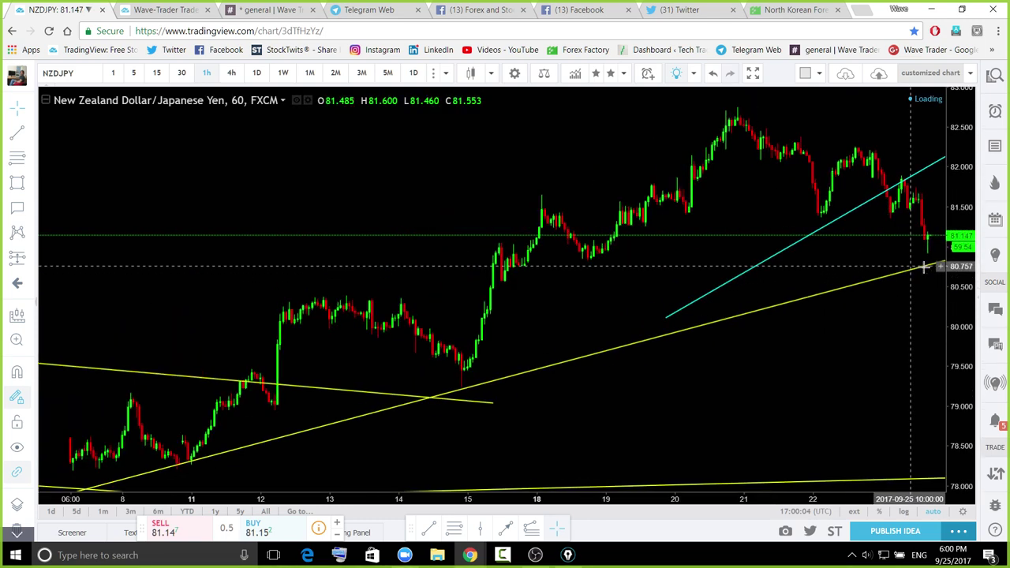
{"action": "scroll", "coordinate": [916, 370], "scroll_direction": "down", "scroll_amount": 6}
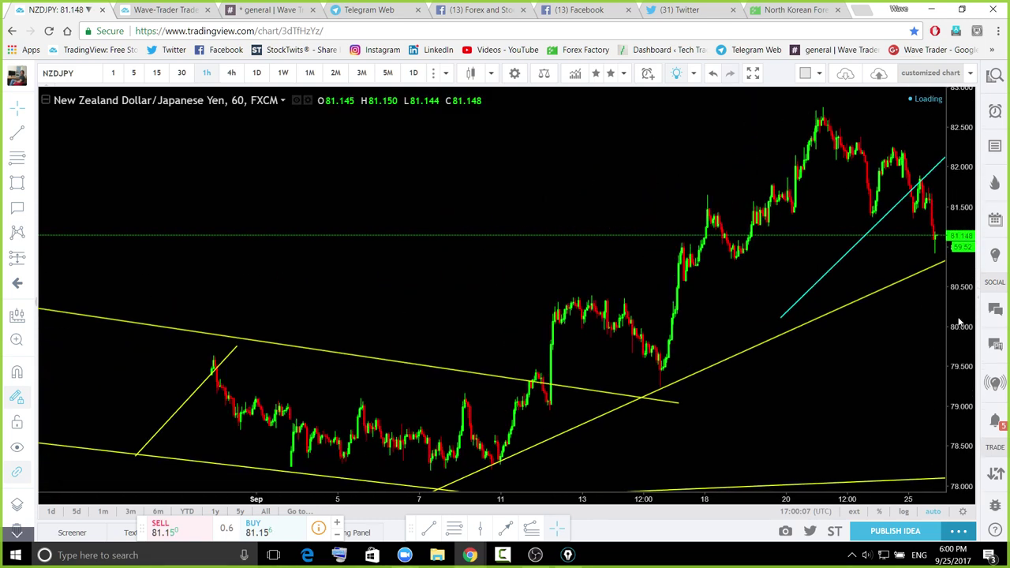
{"action": "left_click_drag", "start_coordinate": [743, 396], "coordinate": [586, 405]}
{"action": "left_click_drag", "start_coordinate": [590, 315], "coordinate": [742, 240]}
{"action": "key", "text": "Delete"}
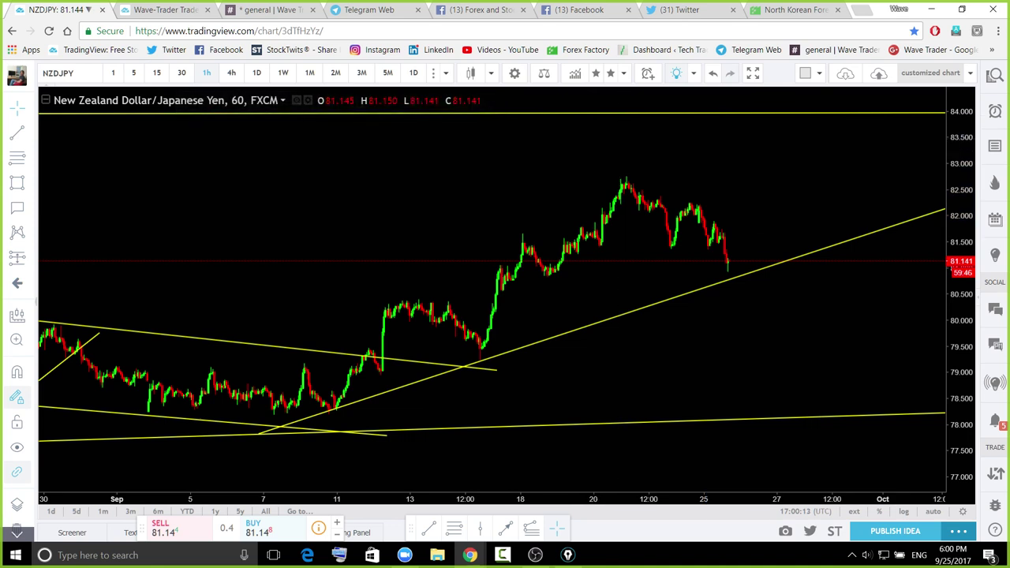
Sketch a falling NZDJPY channel onto the rising trendline, a rally to about 84 and an alternative drop to about 78, and clear the ink
{"action": "left_click", "coordinate": [568, 555]}
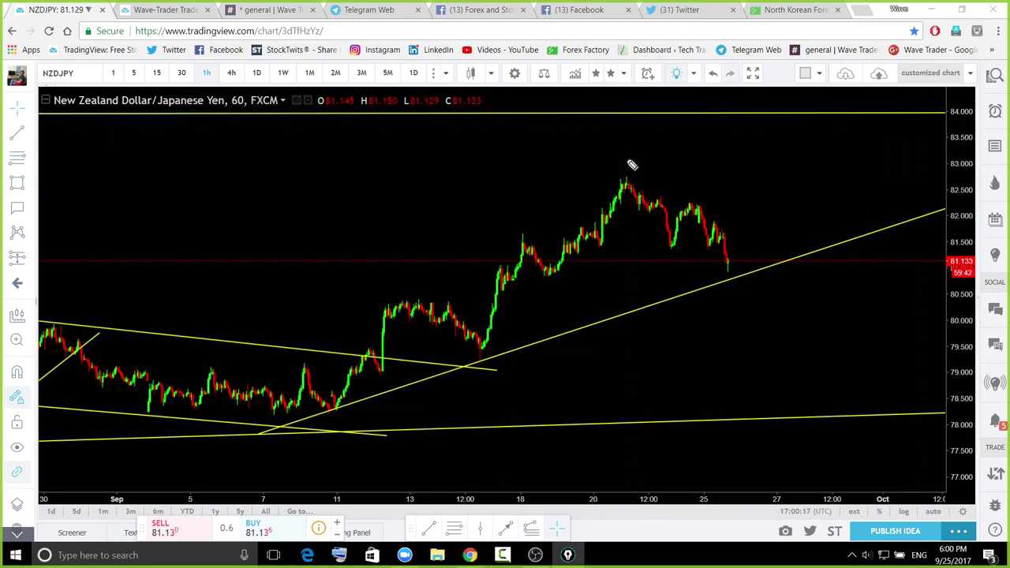
{"action": "left_click_drag", "start_coordinate": [625, 174], "coordinate": [761, 266]}
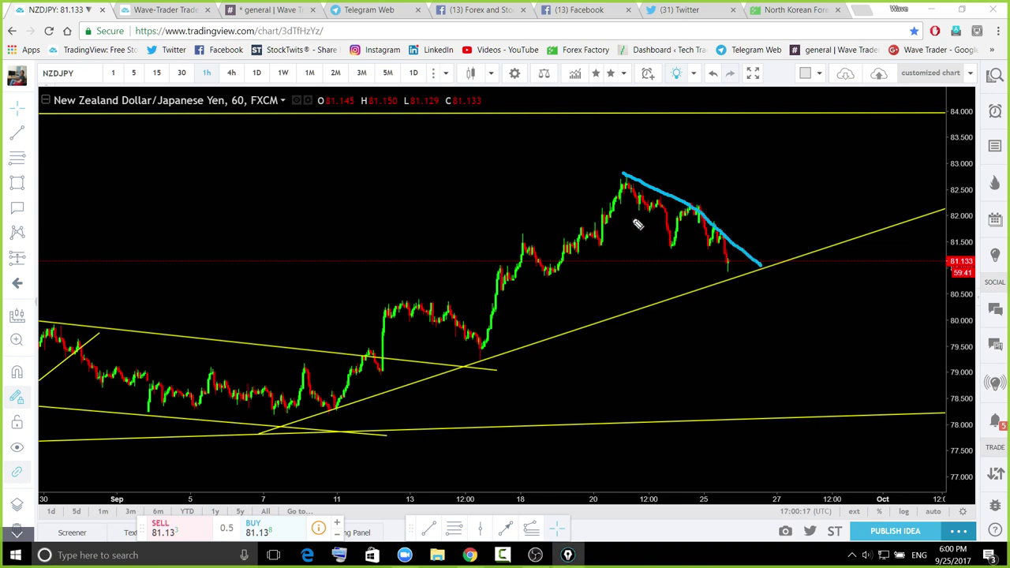
{"action": "mouse_move", "coordinate": [632, 219]}
{"action": "left_mouse_down"}
{"action": "mouse_move", "coordinate": [716, 280]}
{"action": "mouse_move", "coordinate": [862, 113]}
{"action": "left_mouse_up"}
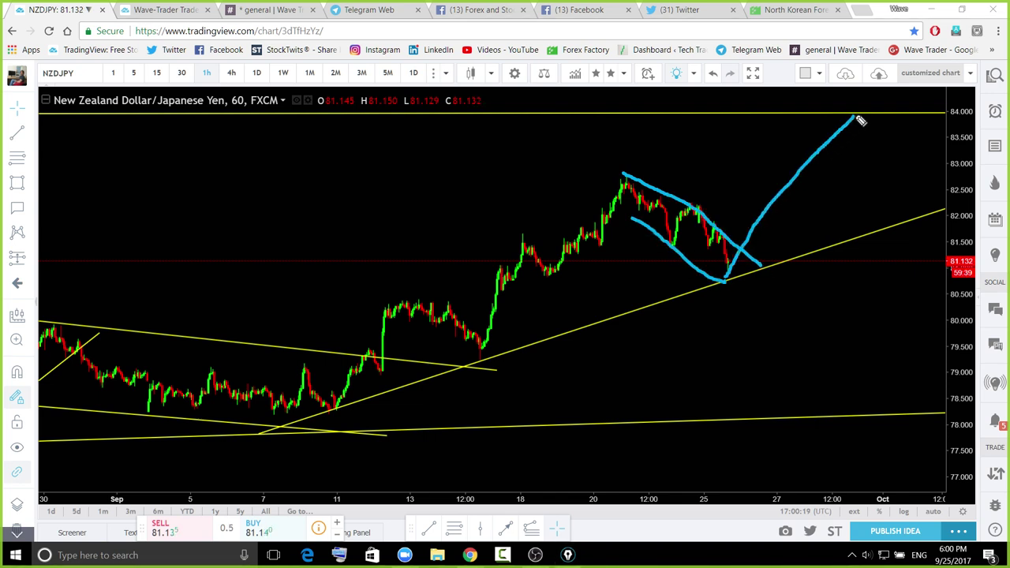
{"action": "left_click_drag", "start_coordinate": [744, 266], "coordinate": [781, 362]}
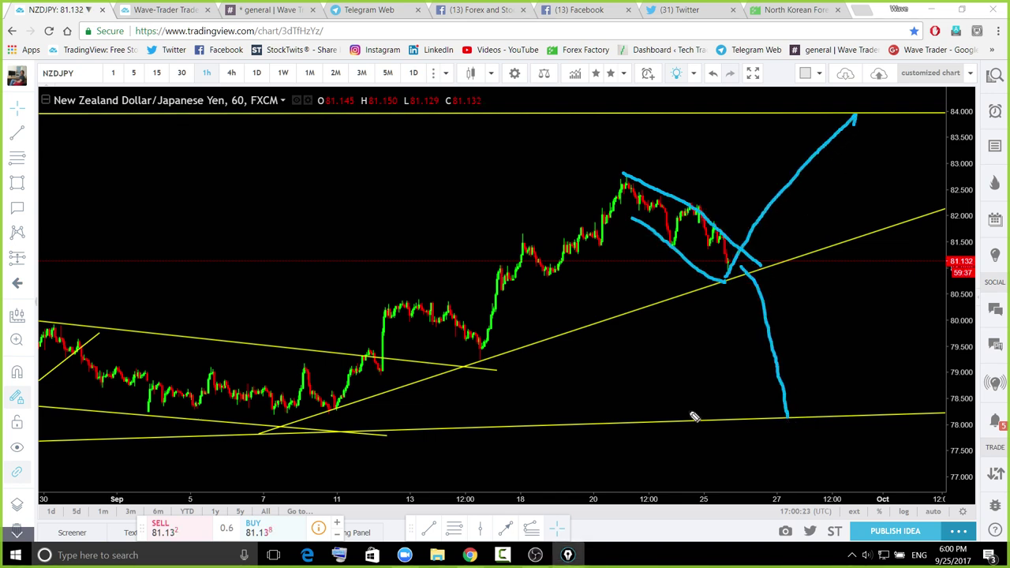
{"action": "left_click_drag", "start_coordinate": [286, 424], "coordinate": [339, 419]}
{"action": "key", "text": "Escape"}
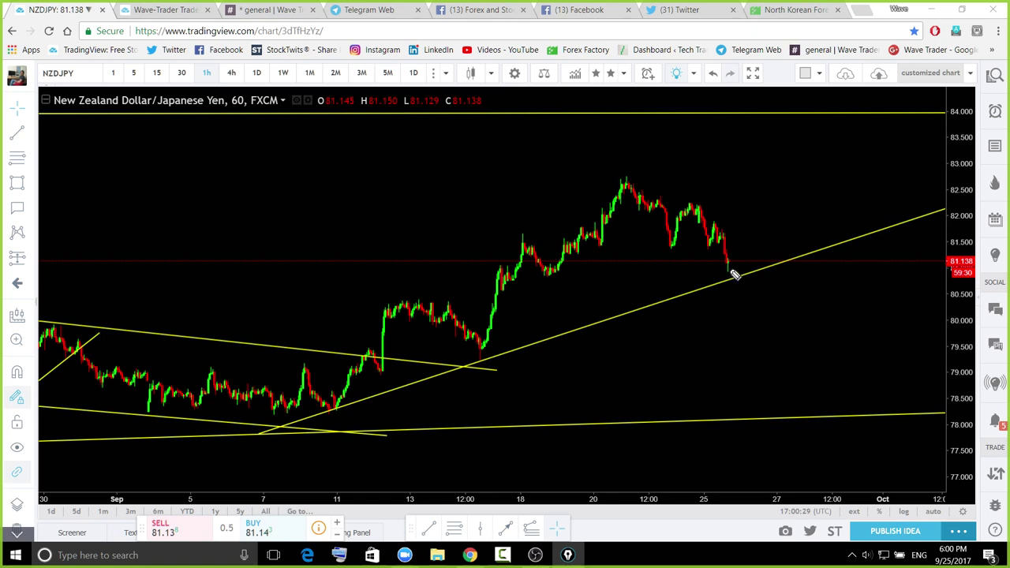
Sketch NZDJPY drifting up to about 82 and breaking down through the trendline to about 78, and undo the ink strokes
{"action": "left_click_drag", "start_coordinate": [727, 268], "coordinate": [829, 221]}
{"action": "left_click_drag", "start_coordinate": [729, 248], "coordinate": [761, 237]}
{"action": "mouse_move", "coordinate": [827, 222]}
{"action": "left_mouse_down"}
{"action": "mouse_move", "coordinate": [856, 339]}
{"action": "mouse_move", "coordinate": [898, 428]}
{"action": "left_mouse_up"}
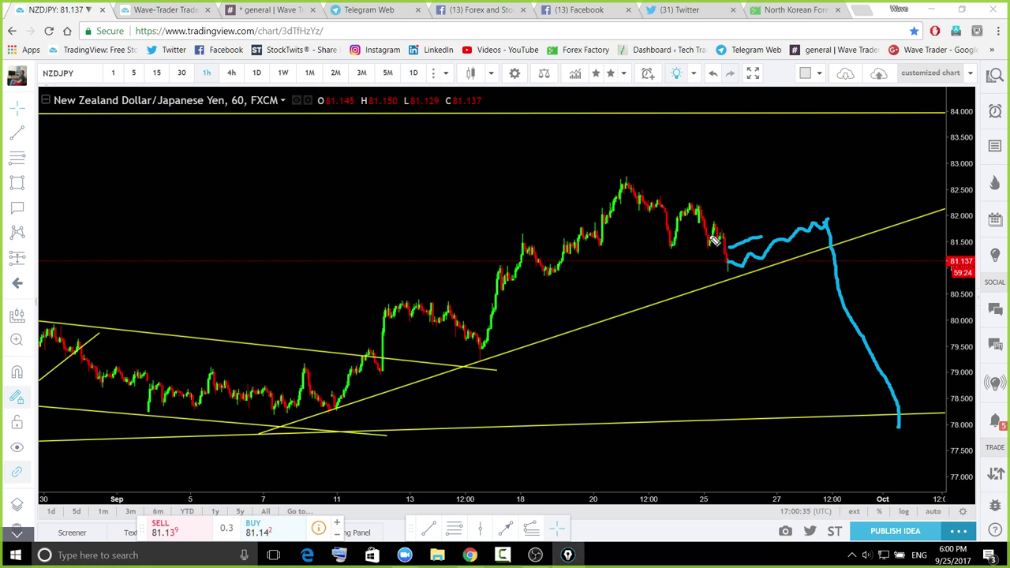
{"action": "key", "text": "ctrl+z"}
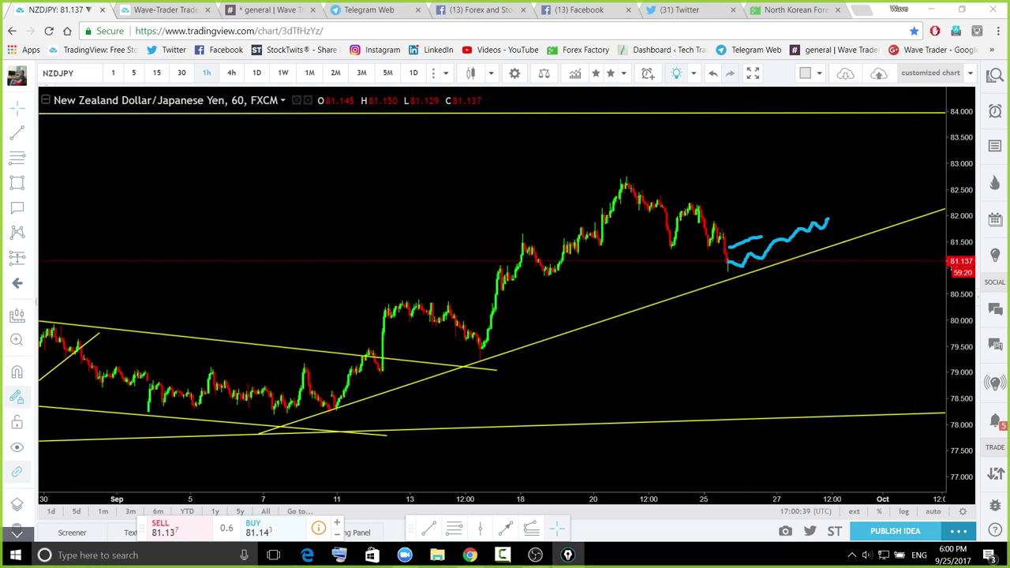
{"action": "key", "text": "ctrl+z"}
{"action": "key", "text": "ctrl+z"}
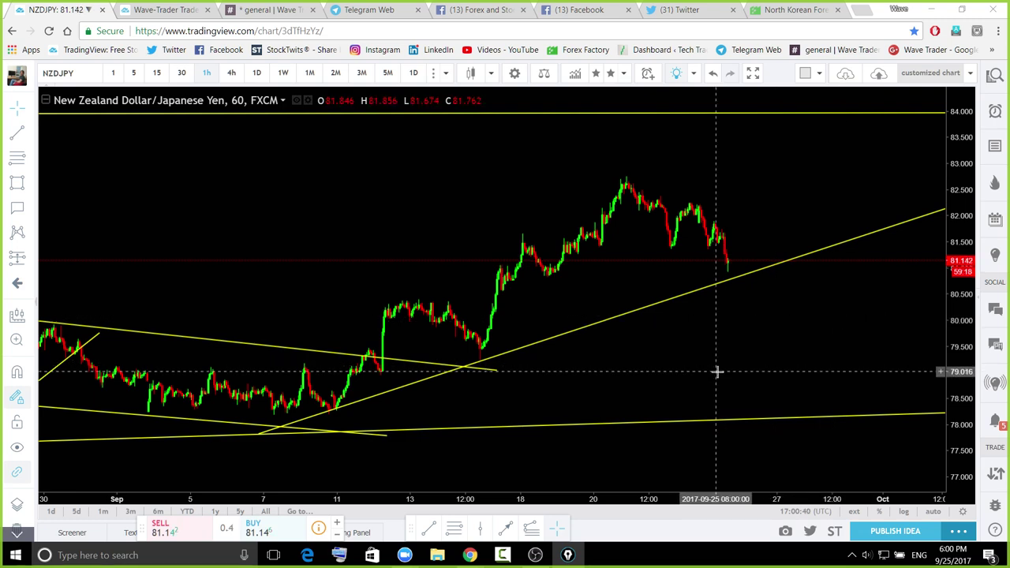
Open the AUDJPY chart from the watchlist and switch it to the 4-hour timeframe
{"action": "scroll", "coordinate": [717, 371], "scroll_direction": "down", "scroll_amount": 2}
{"action": "scroll", "coordinate": [946, 322], "scroll_direction": "down", "scroll_amount": 1}
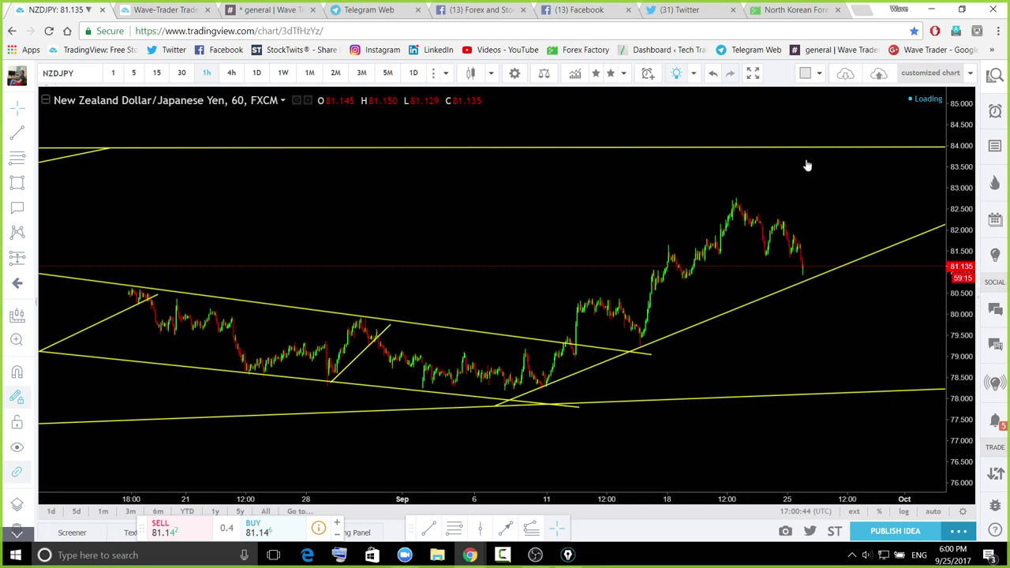
{"action": "left_click", "coordinate": [995, 145]}
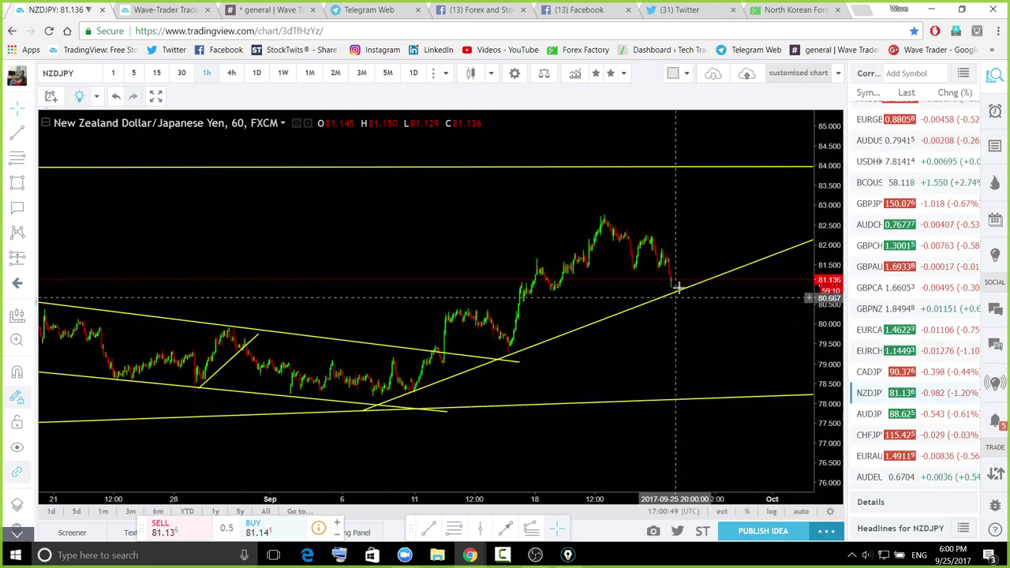
{"action": "left_click", "coordinate": [866, 421]}
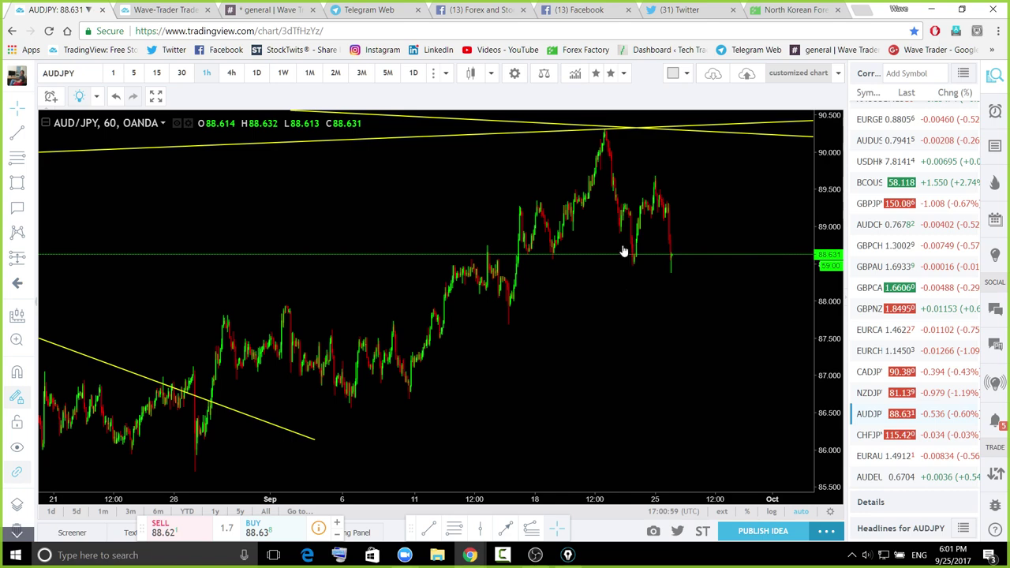
{"action": "left_click", "coordinate": [231, 73]}
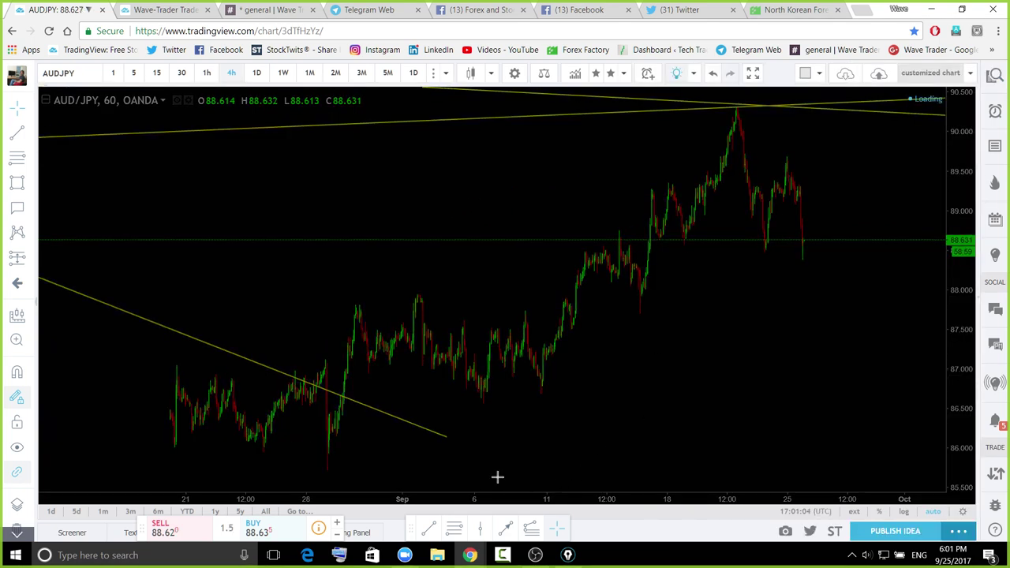
{"action": "scroll", "coordinate": [913, 260], "scroll_direction": "up", "scroll_amount": 5}
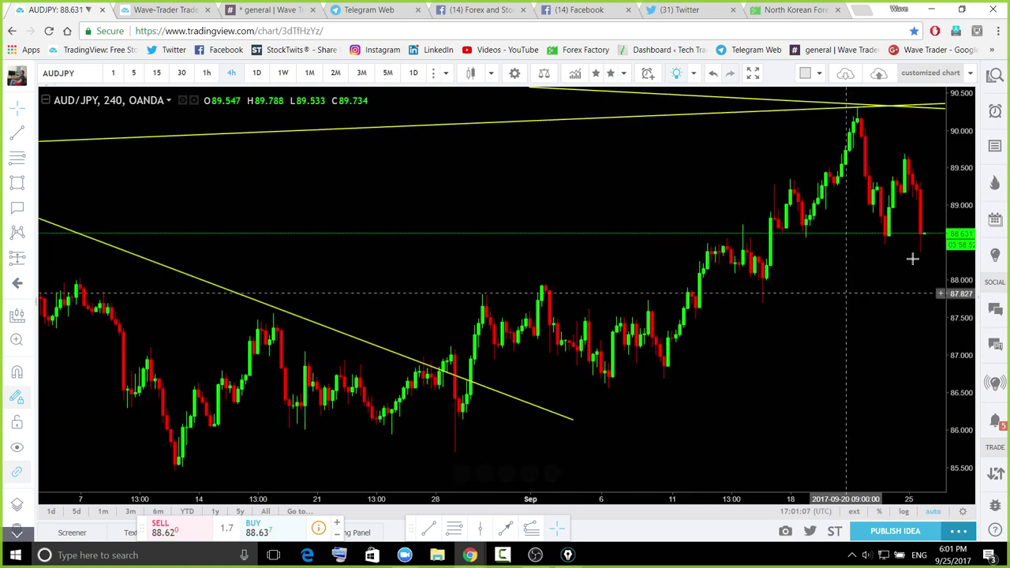
Sketch a sideways consolidation and a decline to the lower ascending trendline on the AUD/JPY 4h chart, and clear the sketch
{"action": "scroll", "coordinate": [955, 229], "scroll_direction": "down", "scroll_amount": 5}
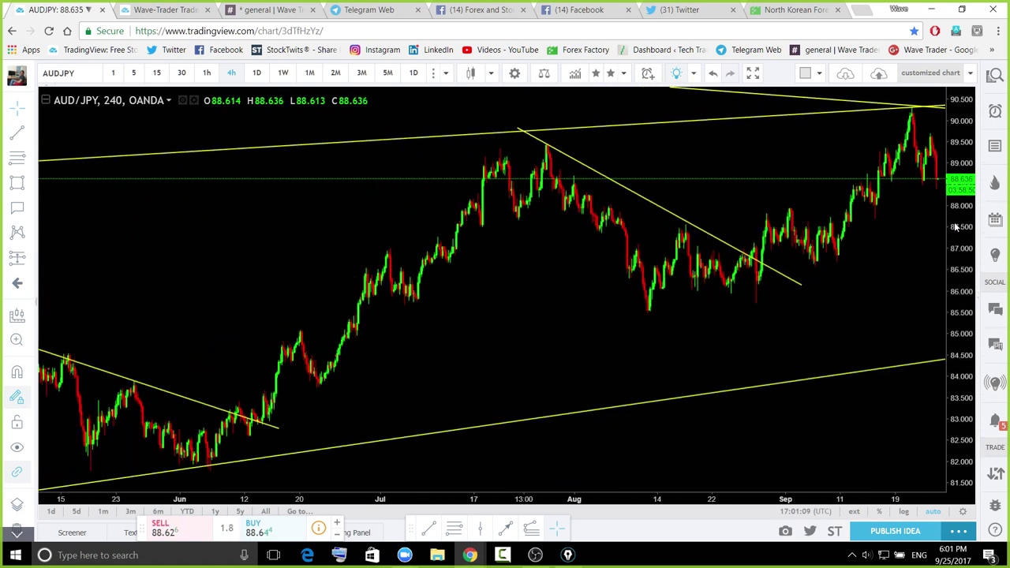
{"action": "left_click_drag", "start_coordinate": [959, 225], "coordinate": [953, 355]}
{"action": "left_click_drag", "start_coordinate": [793, 380], "coordinate": [562, 376]}
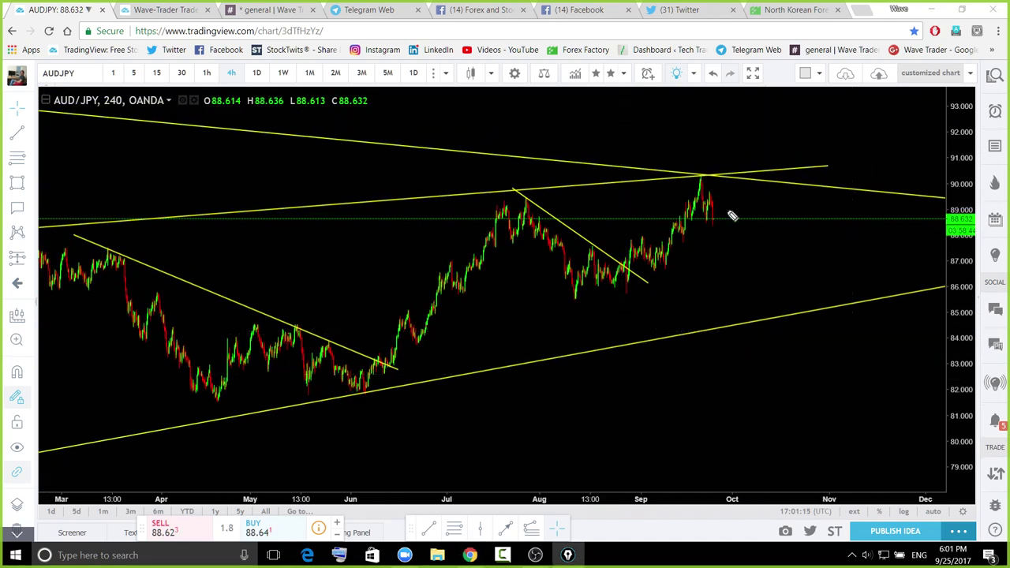
{"action": "mouse_move", "coordinate": [715, 221]}
{"action": "left_mouse_down"}
{"action": "mouse_move", "coordinate": [718, 206]}
{"action": "mouse_move", "coordinate": [743, 197]}
{"action": "mouse_move", "coordinate": [742, 219]}
{"action": "mouse_move", "coordinate": [754, 212]}
{"action": "left_mouse_up"}
{"action": "left_click_drag", "start_coordinate": [750, 220], "coordinate": [821, 308]}
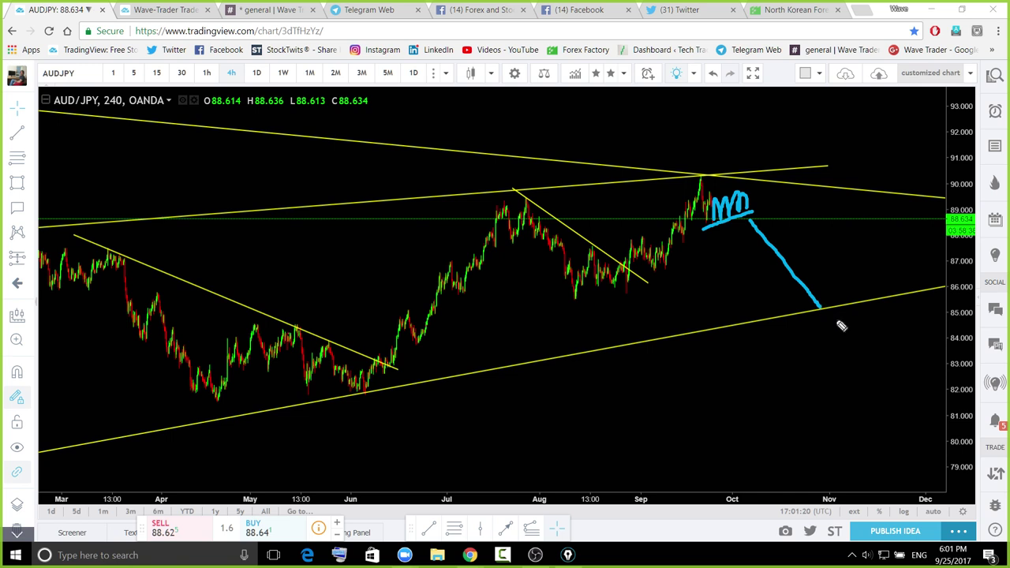
{"action": "left_click", "coordinate": [725, 200]}
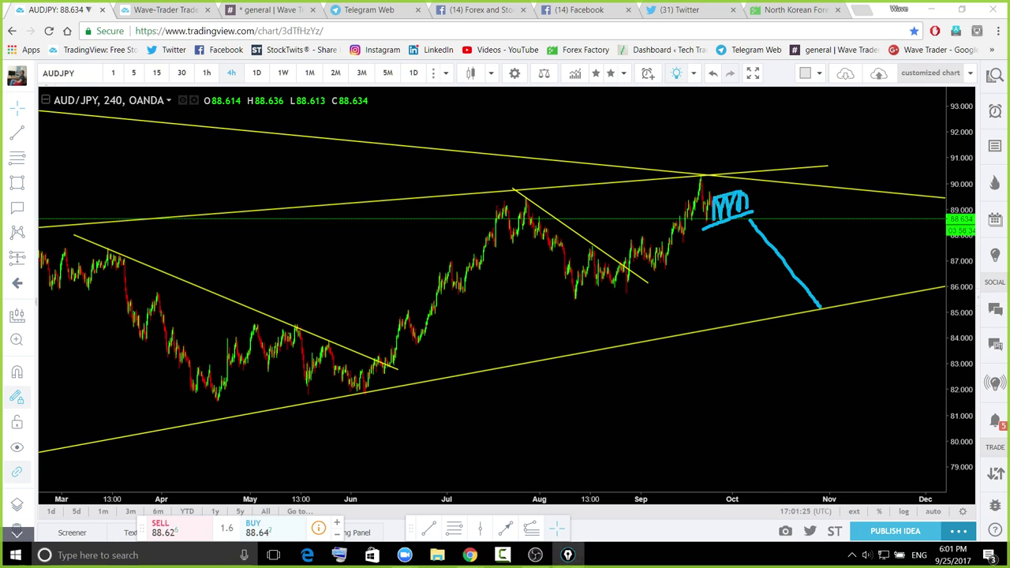
{"action": "key", "text": "Delete"}
Open the AUDNZD chart from the watchlist and show it on the daily timeframe with the full trendline structure in view
{"action": "left_click", "coordinate": [995, 76]}
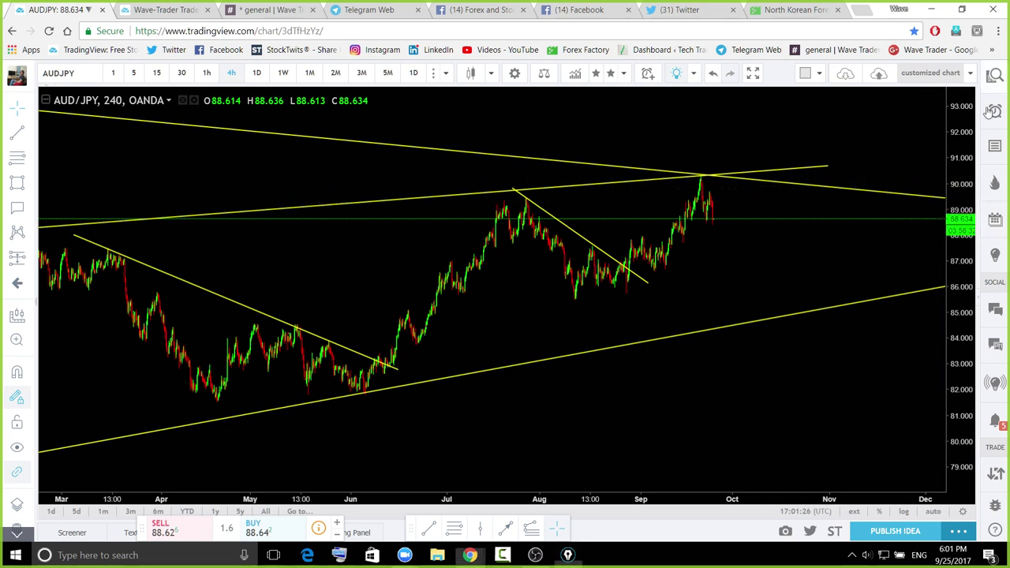
{"action": "scroll", "coordinate": [914, 416], "scroll_direction": "down", "scroll_amount": 5}
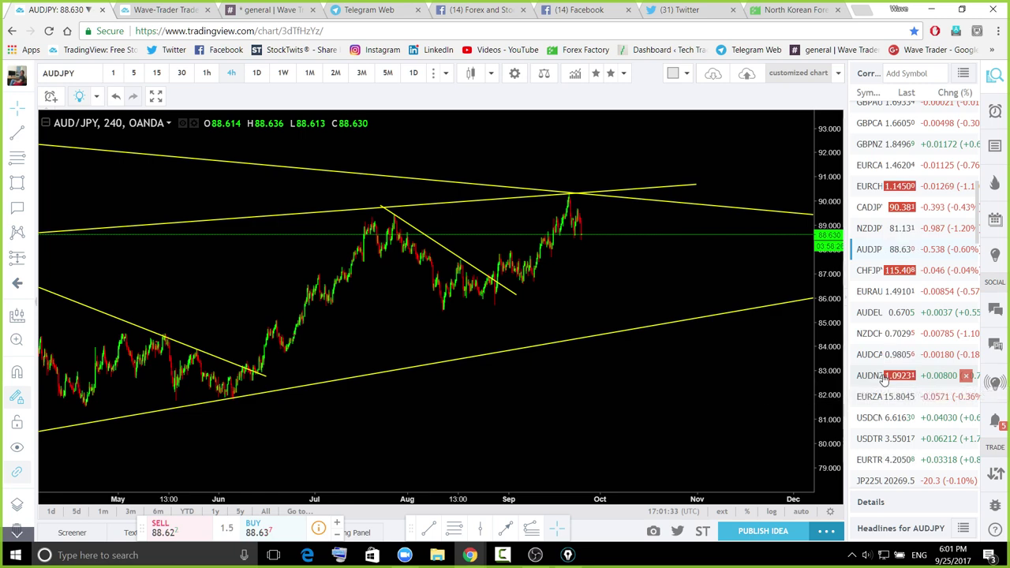
{"action": "left_click", "coordinate": [884, 377]}
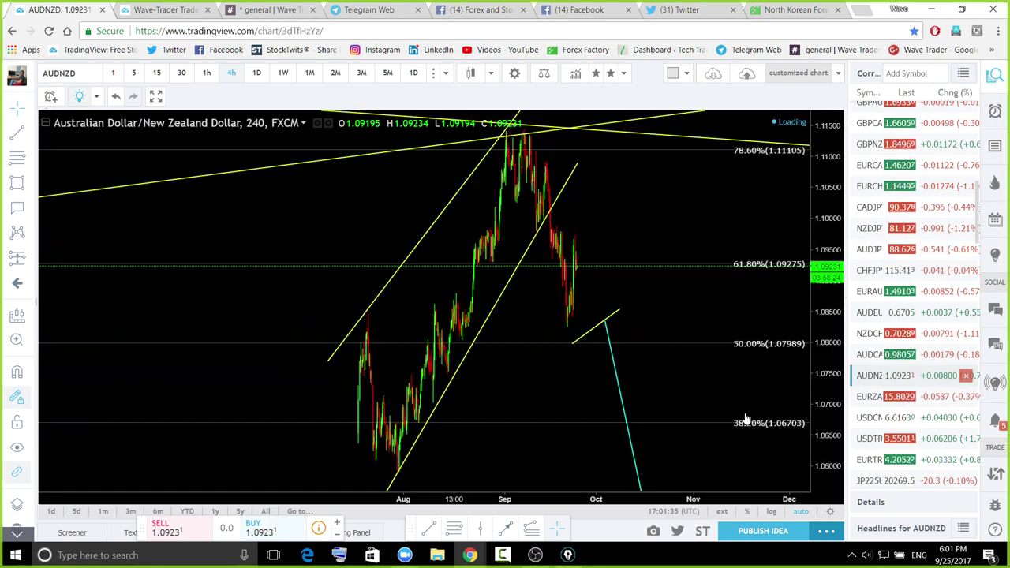
{"action": "left_click", "coordinate": [256, 72]}
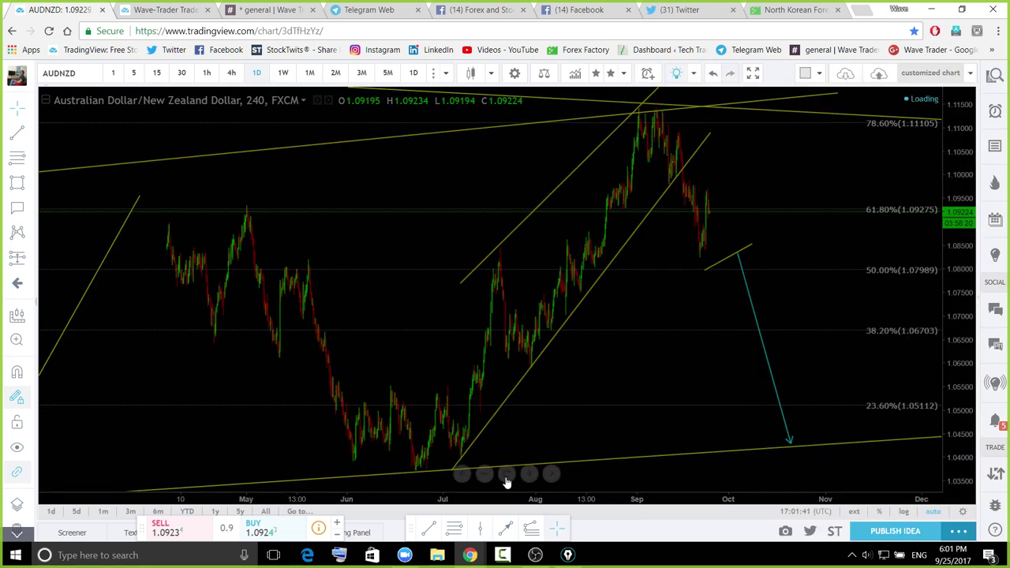
{"action": "left_click", "coordinate": [507, 481]}
{"action": "scroll", "coordinate": [888, 263], "scroll_direction": "down", "scroll_amount": 1}
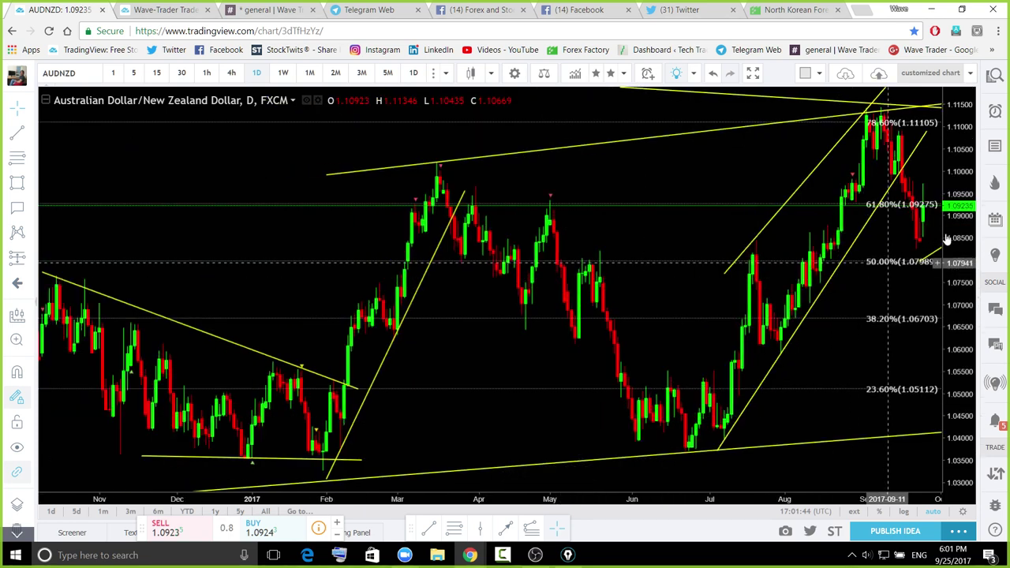
{"action": "scroll", "coordinate": [947, 239], "scroll_direction": "down", "scroll_amount": 3}
{"action": "left_click_drag", "start_coordinate": [959, 231], "coordinate": [947, 400]}
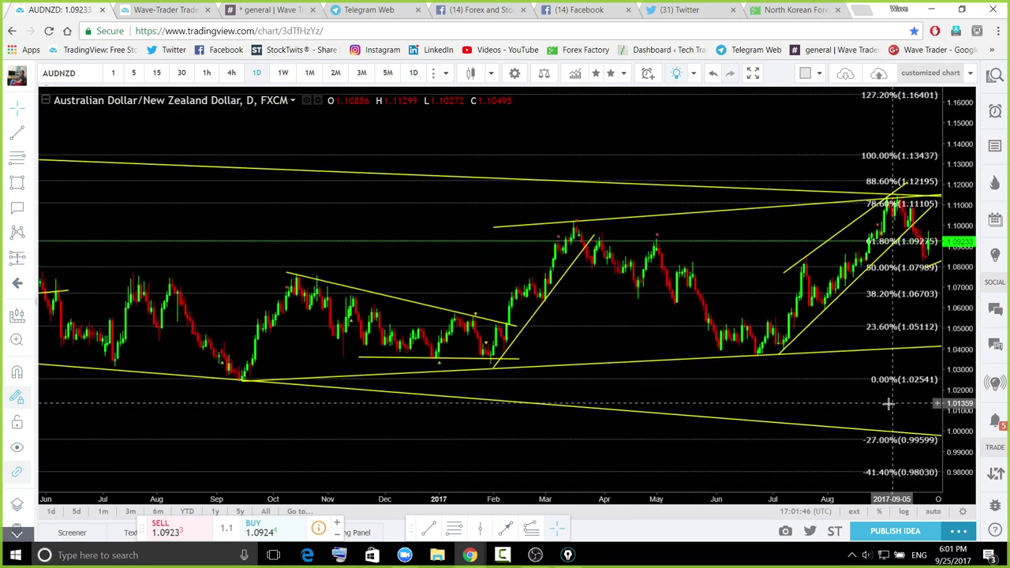
{"action": "left_click_drag", "start_coordinate": [781, 413], "coordinate": [659, 419]}
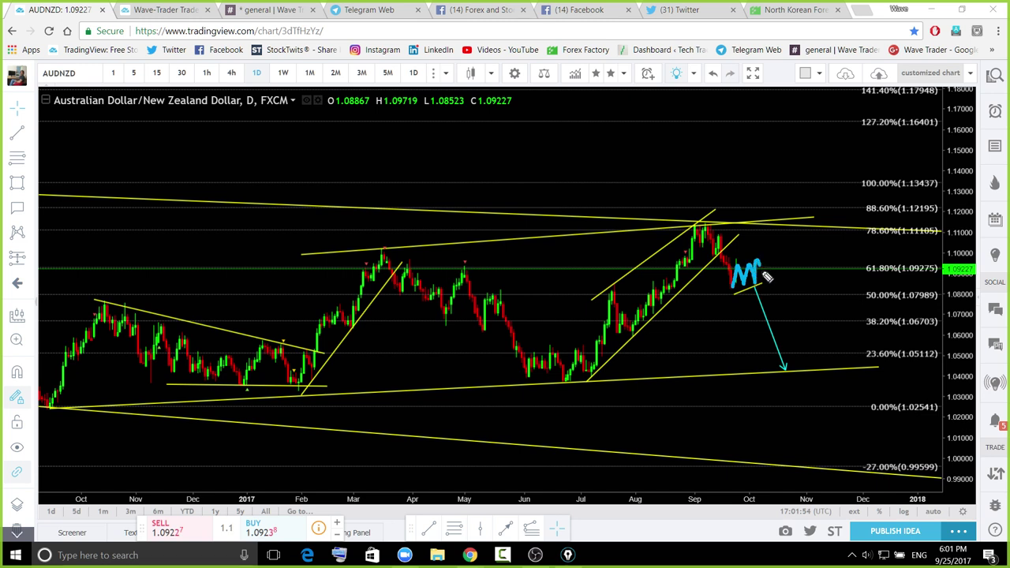
Sketch and circle a decline to the lower trendline on AUDNZD, mark the September top, and clear all the sketches
{"action": "left_click_drag", "start_coordinate": [771, 266], "coordinate": [797, 333]}
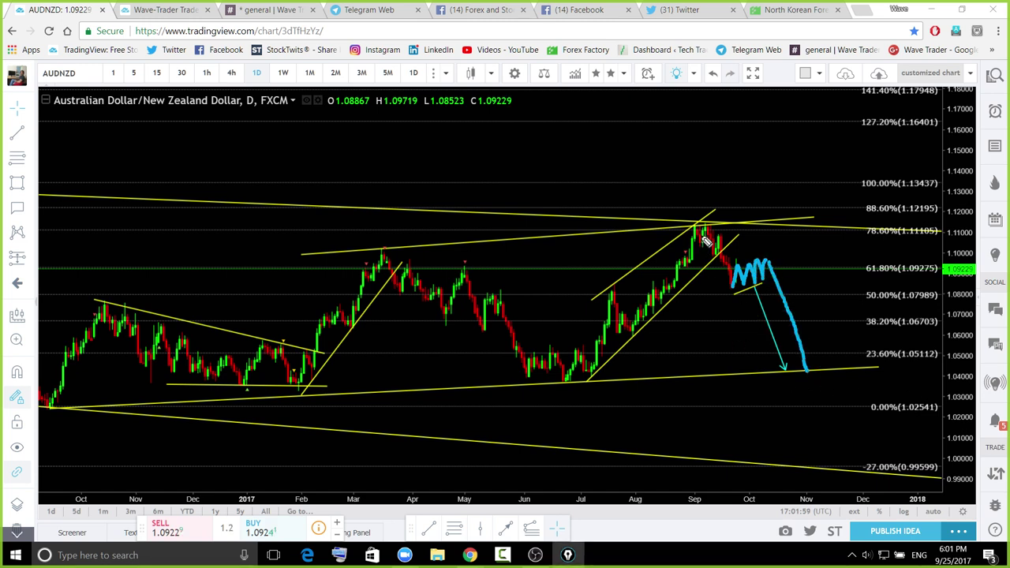
{"action": "left_click_drag", "start_coordinate": [705, 234], "coordinate": [721, 239]}
{"action": "mouse_move", "coordinate": [789, 289]}
{"action": "left_mouse_down"}
{"action": "mouse_move", "coordinate": [762, 315]}
{"action": "mouse_move", "coordinate": [813, 335]}
{"action": "mouse_move", "coordinate": [800, 311]}
{"action": "left_mouse_up"}
{"action": "left_click_drag", "start_coordinate": [751, 187], "coordinate": [754, 234]}
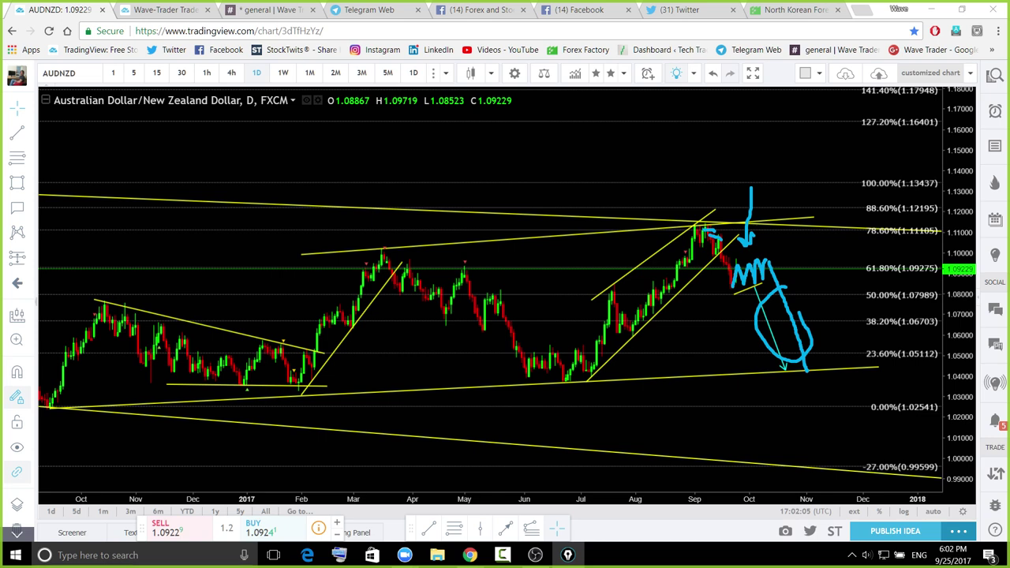
{"action": "key", "text": "ctrl+shift+7"}
Open the JP225USD daily chart from the watchlist to examine its breakout and long-term rising trendline
{"action": "left_click", "coordinate": [996, 74]}
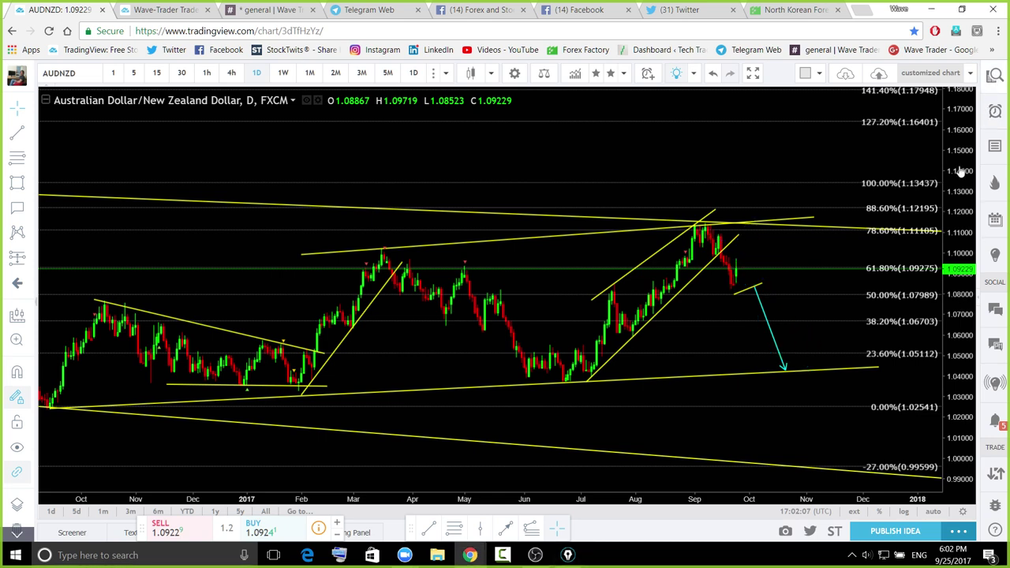
{"action": "scroll", "coordinate": [925, 337], "scroll_direction": "down", "scroll_amount": 3}
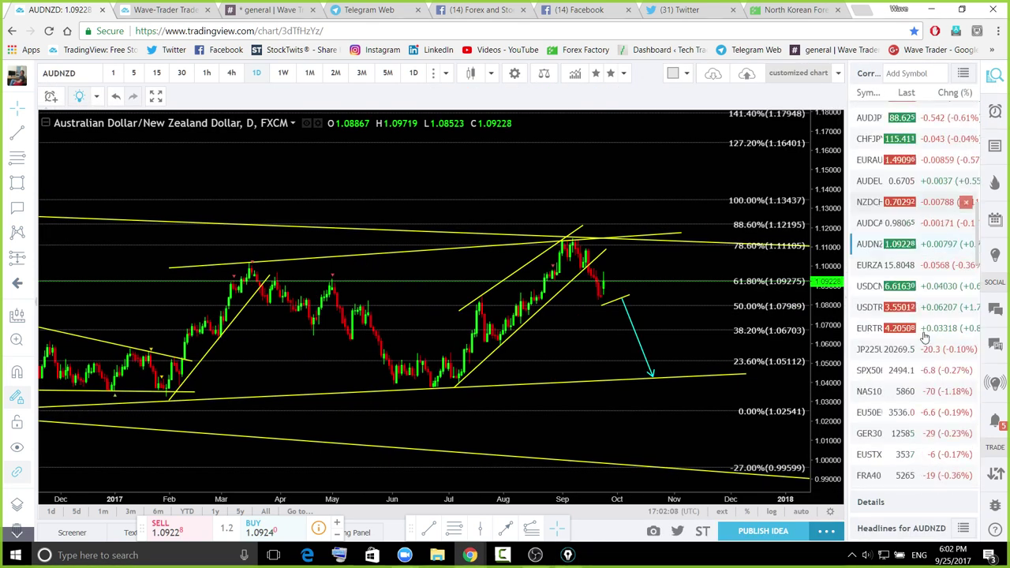
{"action": "left_click", "coordinate": [877, 352]}
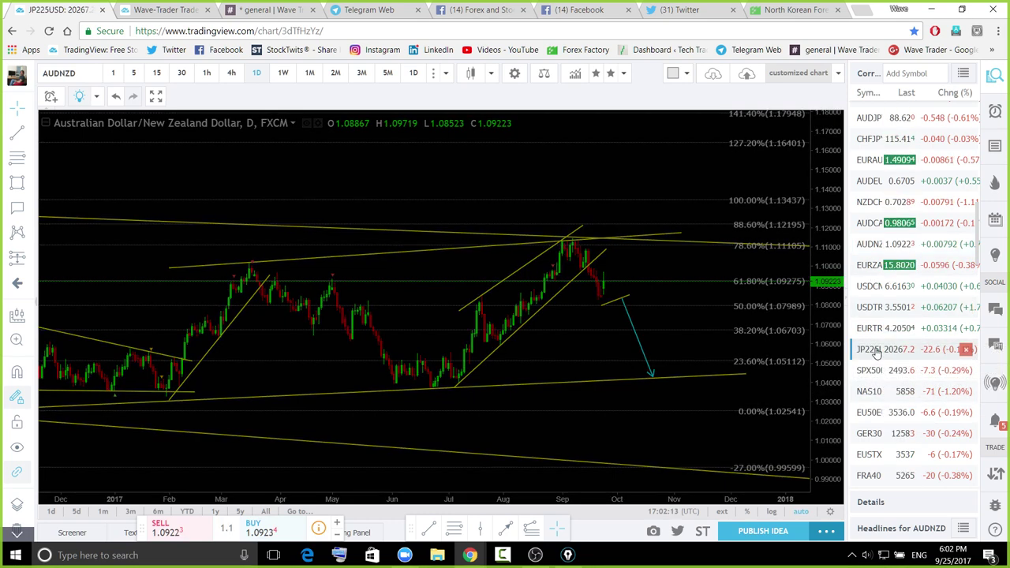
{"action": "scroll", "coordinate": [642, 316], "scroll_direction": "down", "scroll_amount": 2}
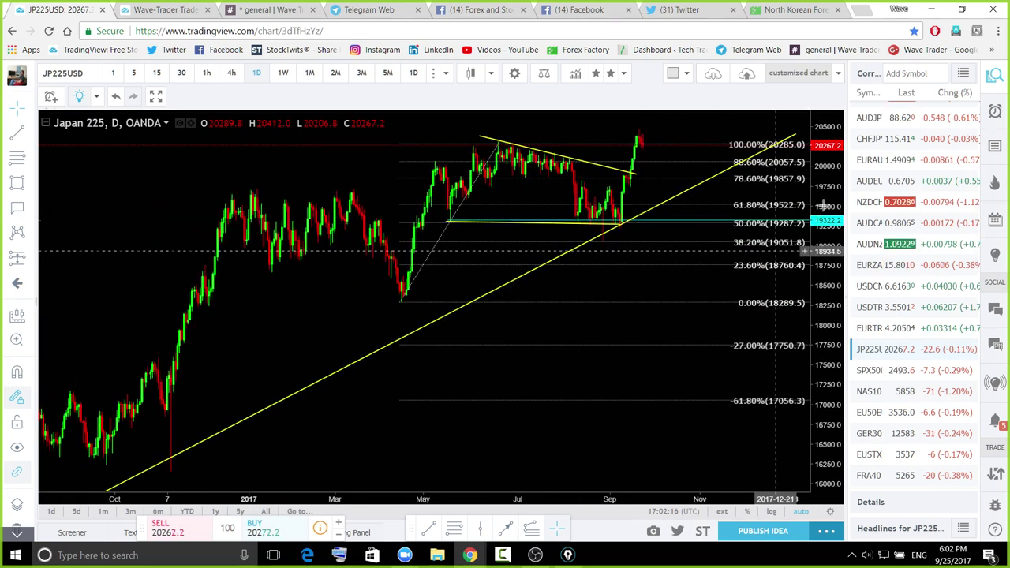
{"action": "scroll", "coordinate": [777, 251], "scroll_direction": "down", "scroll_amount": 4}
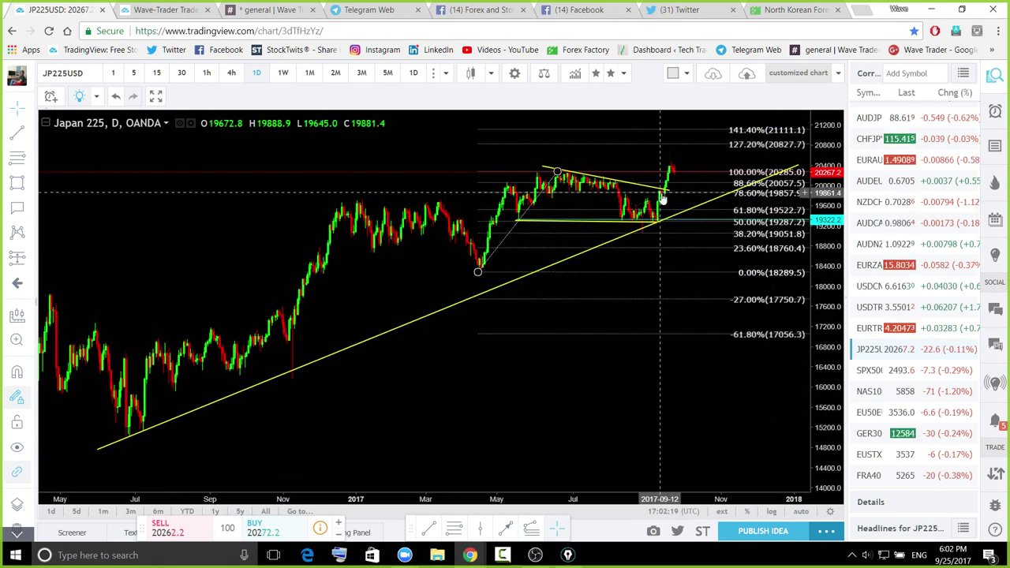
Open the SPX500 daily chart from the watchlist and sketch a short decline from the latest September candles
{"action": "left_click", "coordinate": [879, 375]}
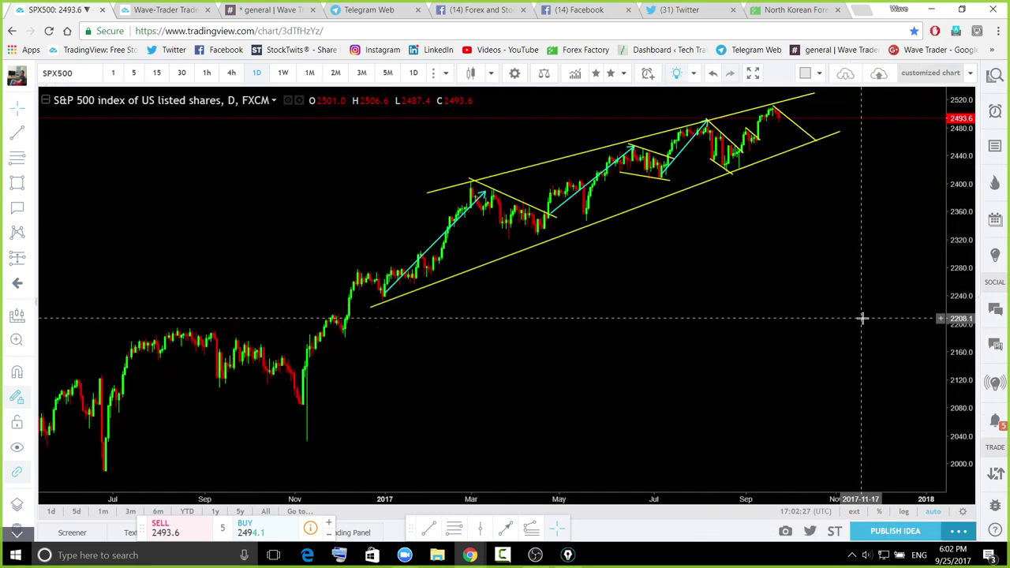
{"action": "scroll", "coordinate": [863, 318], "scroll_direction": "up", "scroll_amount": 2}
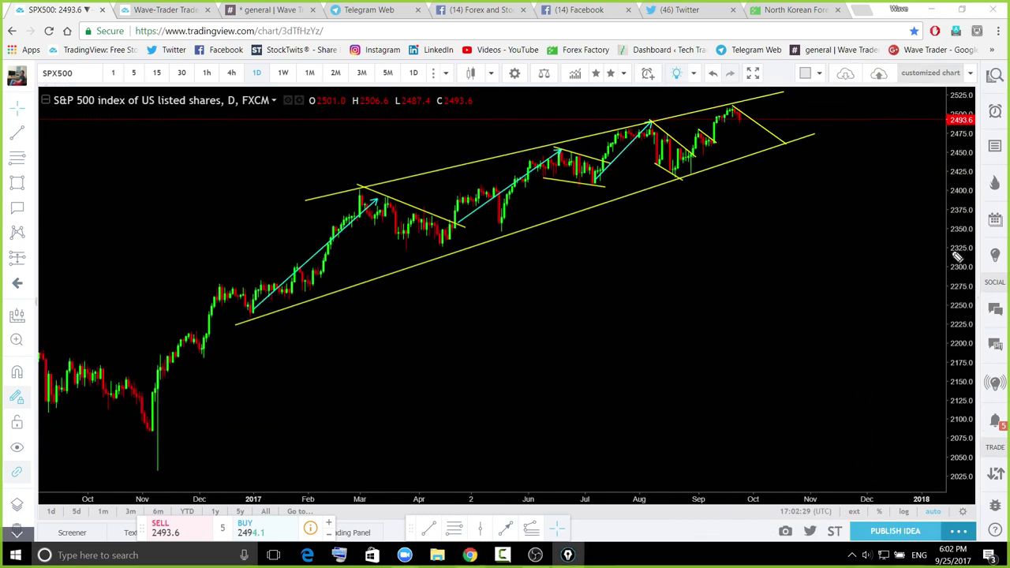
{"action": "left_click_drag", "start_coordinate": [738, 119], "coordinate": [757, 151]}
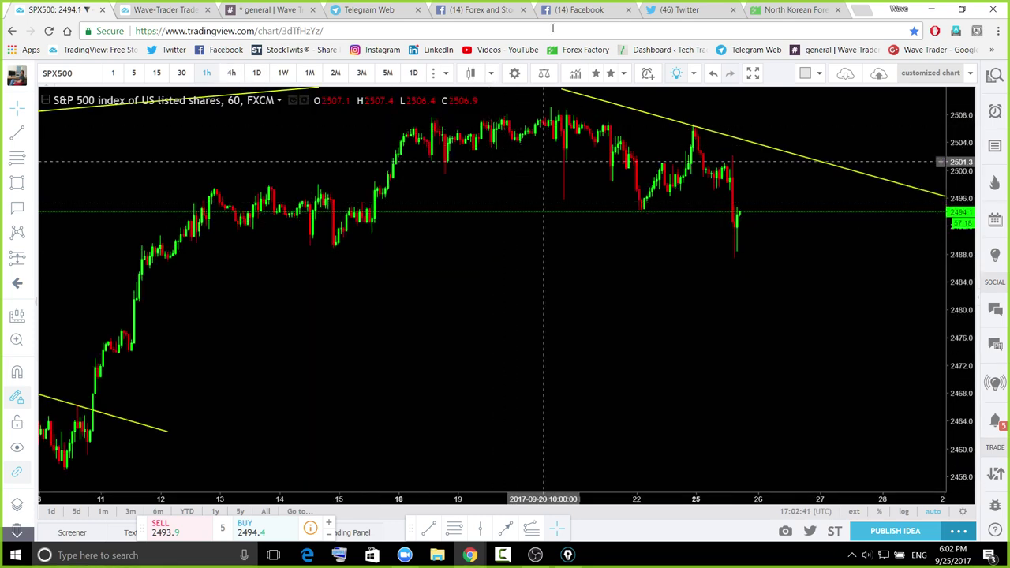
Search the published ideas on the trader's profile page for S&P500
{"action": "left_click", "coordinate": [178, 10]}
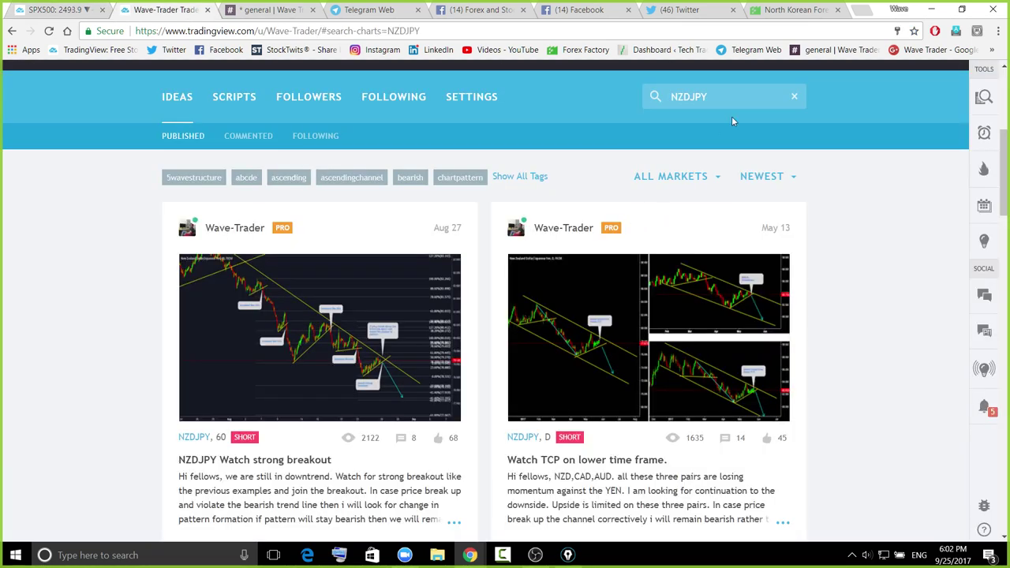
{"action": "left_click_drag", "start_coordinate": [713, 97], "coordinate": [661, 100]}
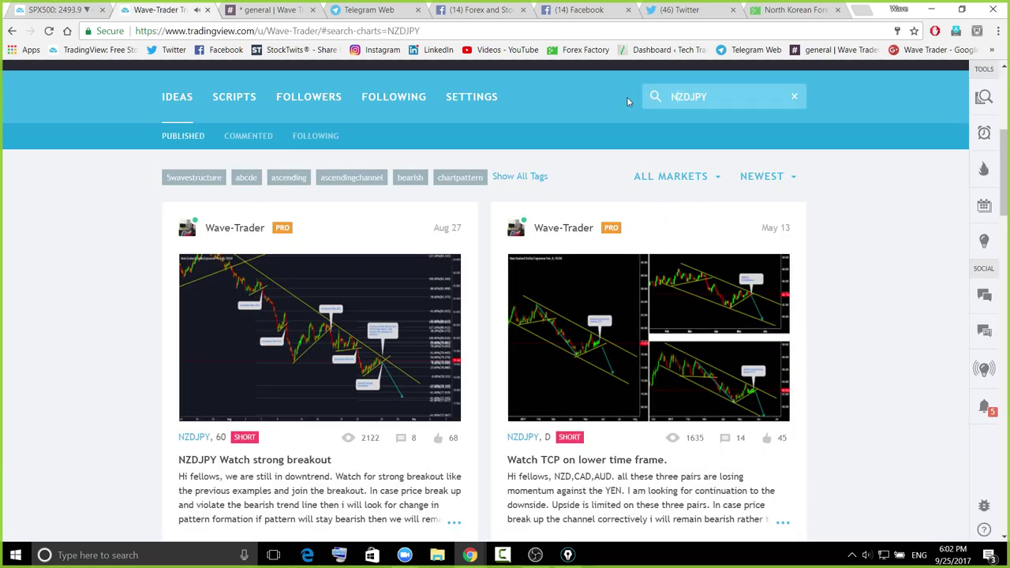
{"action": "key", "text": "BackSpace"}
{"action": "key", "text": "BackSpace"}
{"action": "key", "text": "BackSpace"}
{"action": "key", "text": "BackSpace"}
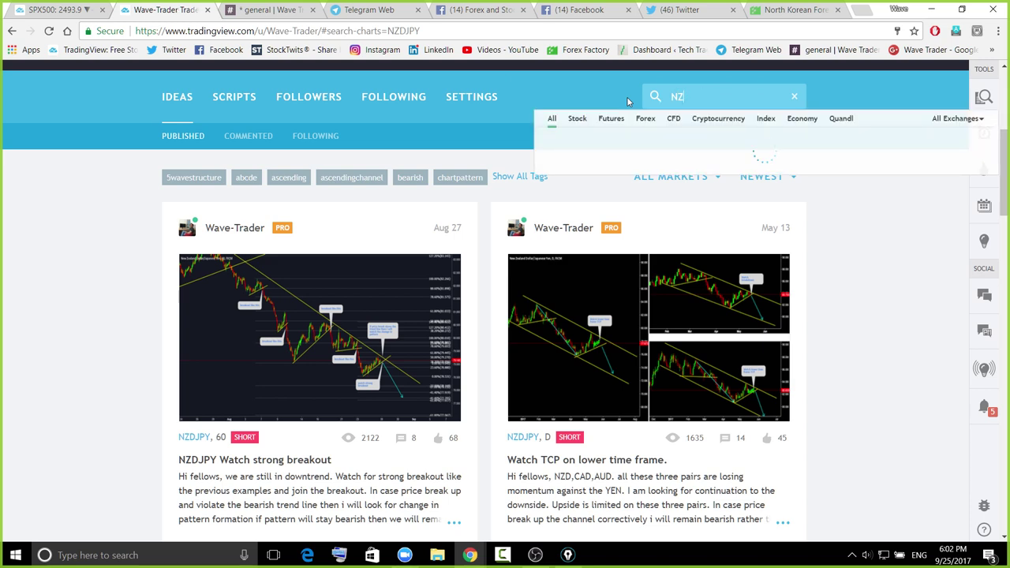
{"action": "type", "text": "SP"}
{"action": "key", "text": "BackSpace"}
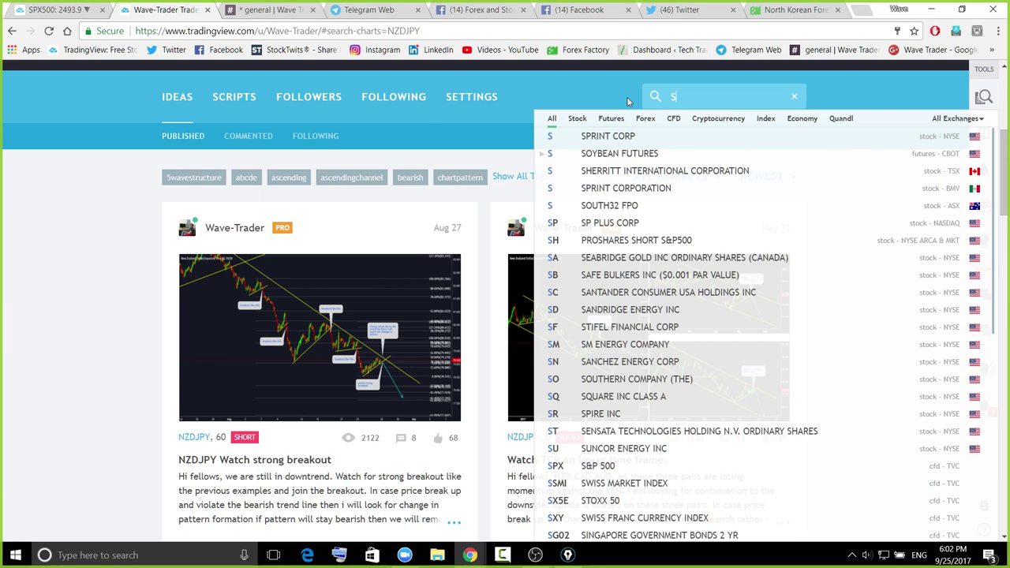
{"action": "type", "text": "&"}
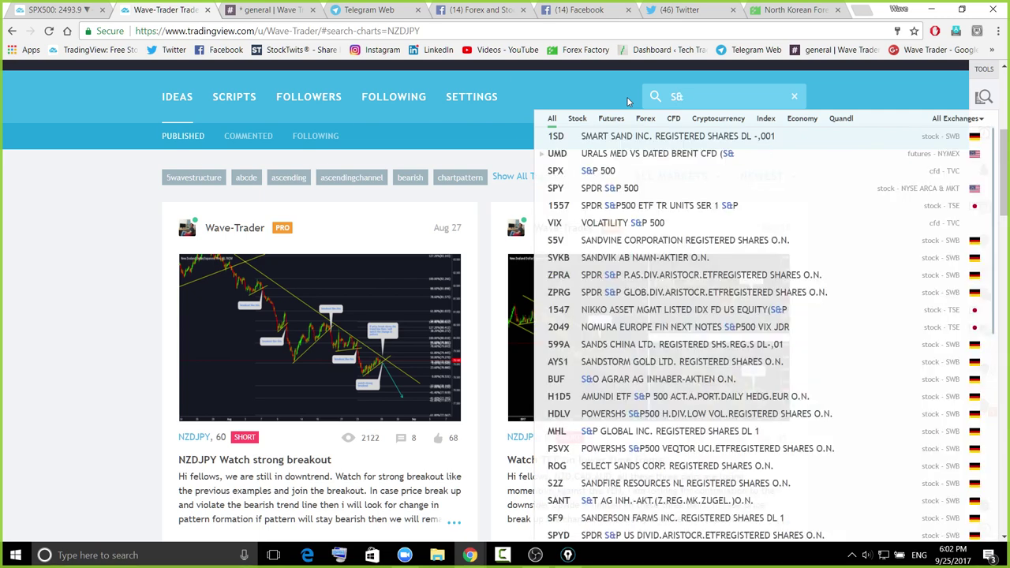
{"action": "type", "text": "P500"}
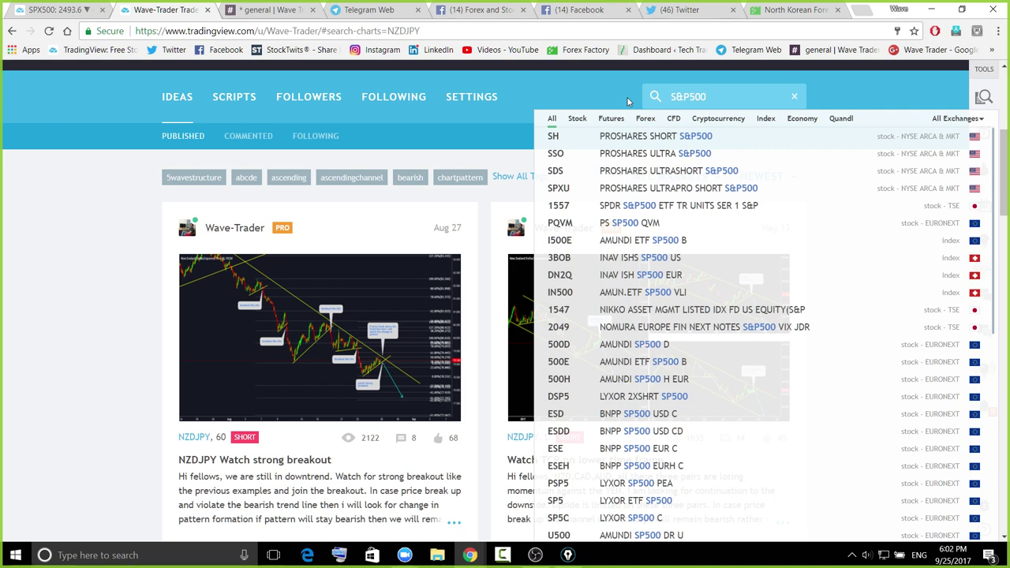
{"action": "key", "text": "Return"}
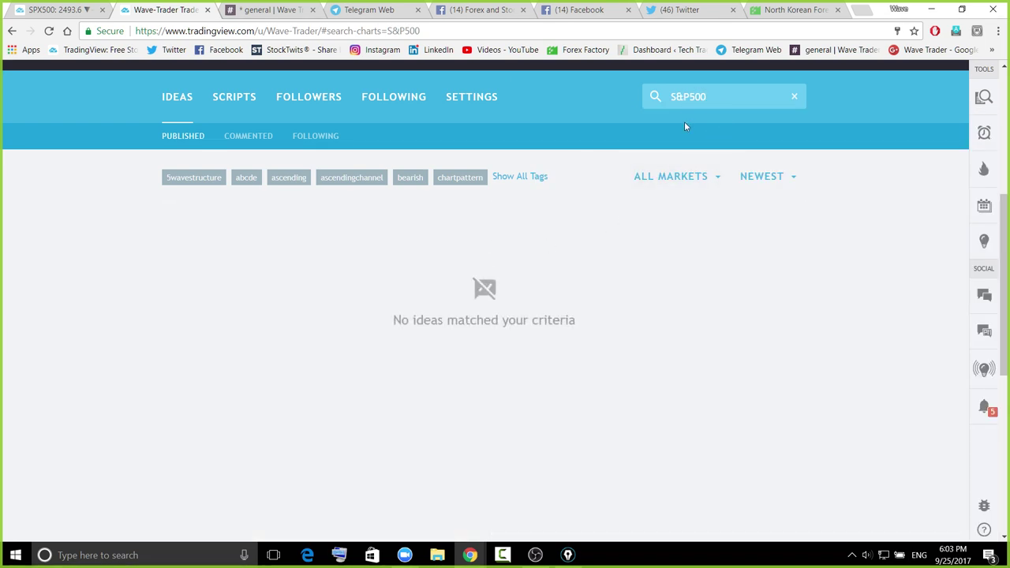
Repeat the published ideas search with SP500 and empty the search term
{"action": "key", "text": "Left"}
{"action": "key", "text": "Left"}
{"action": "key", "text": "Left"}
{"action": "key", "text": "BackSpace"}
{"action": "key", "text": "Return"}
{"action": "key", "text": "BackSpace"}
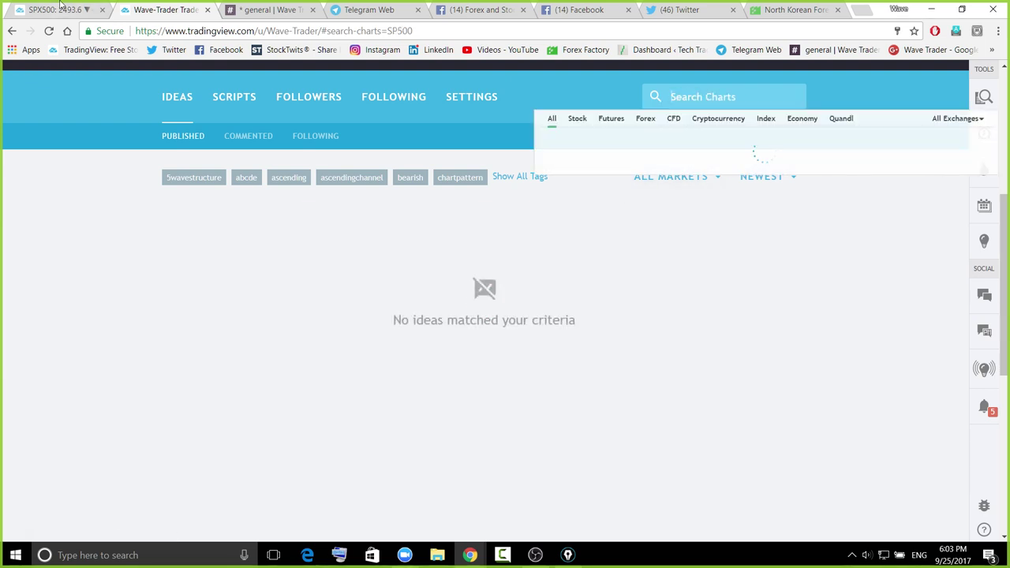
Return to the SPX500 chart and show the whole rising channel on the 4h timeframe with empty space ahead of price
{"action": "key", "text": "ctrl+shift+Tab"}
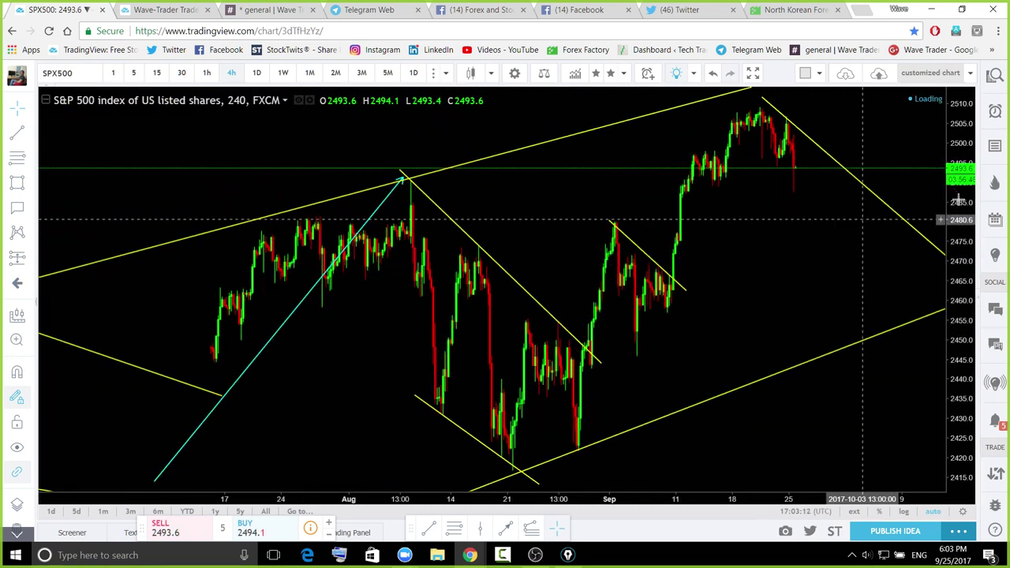
{"action": "scroll", "coordinate": [959, 199], "scroll_direction": "down", "scroll_amount": 2}
{"action": "left_click_drag", "start_coordinate": [956, 254], "coordinate": [952, 313]}
{"action": "left_click_drag", "start_coordinate": [943, 366], "coordinate": [942, 385]}
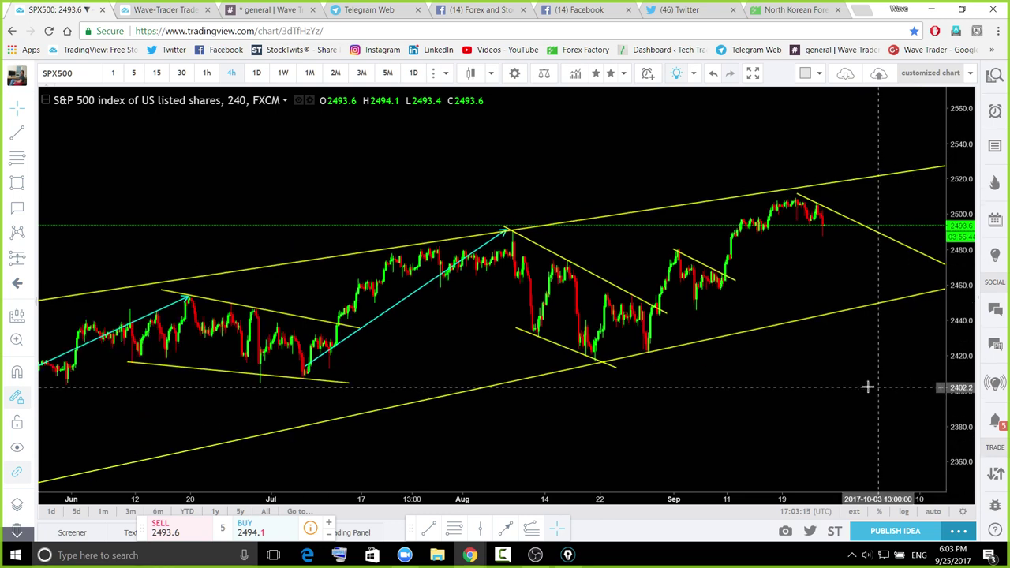
{"action": "left_click_drag", "start_coordinate": [859, 387], "coordinate": [771, 396]}
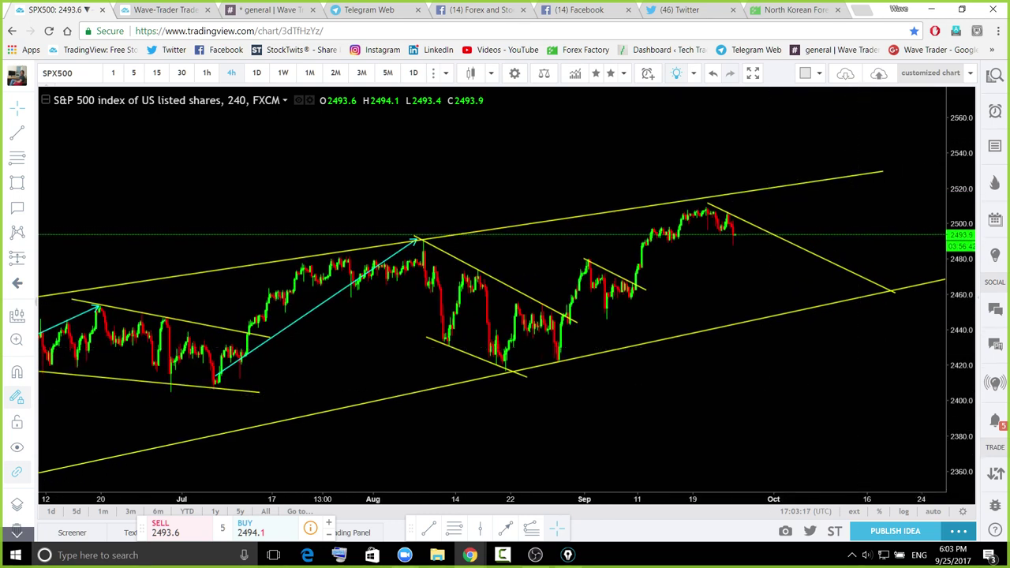
Sketch the late August to September rise on SPX500 and a pullback to the lower channel line, and circle the pullback
{"action": "left_click", "coordinate": [545, 344]}
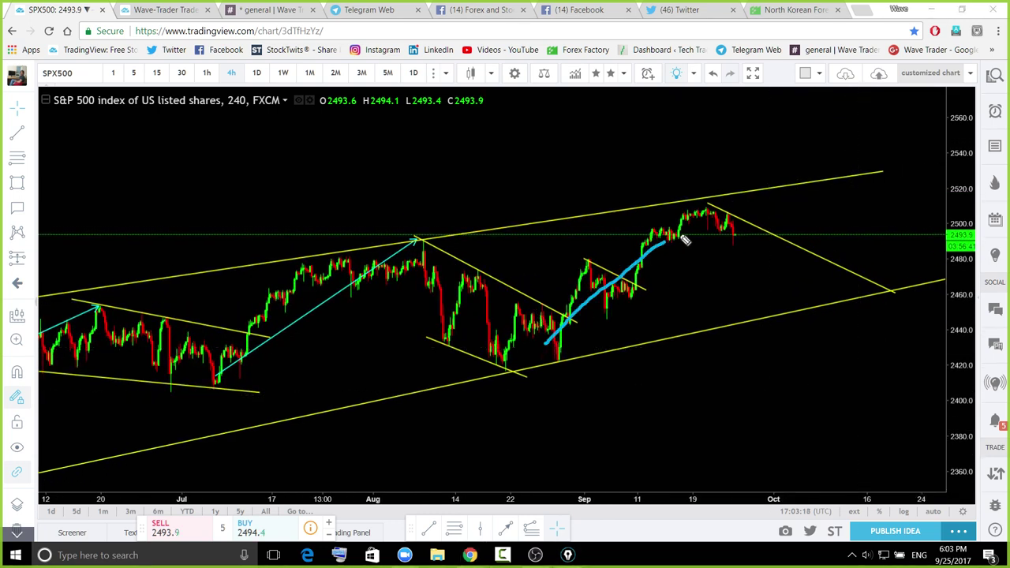
{"action": "mouse_move", "coordinate": [685, 241]}
{"action": "left_mouse_down"}
{"action": "mouse_move", "coordinate": [699, 228]}
{"action": "mouse_move", "coordinate": [736, 239]}
{"action": "left_mouse_up"}
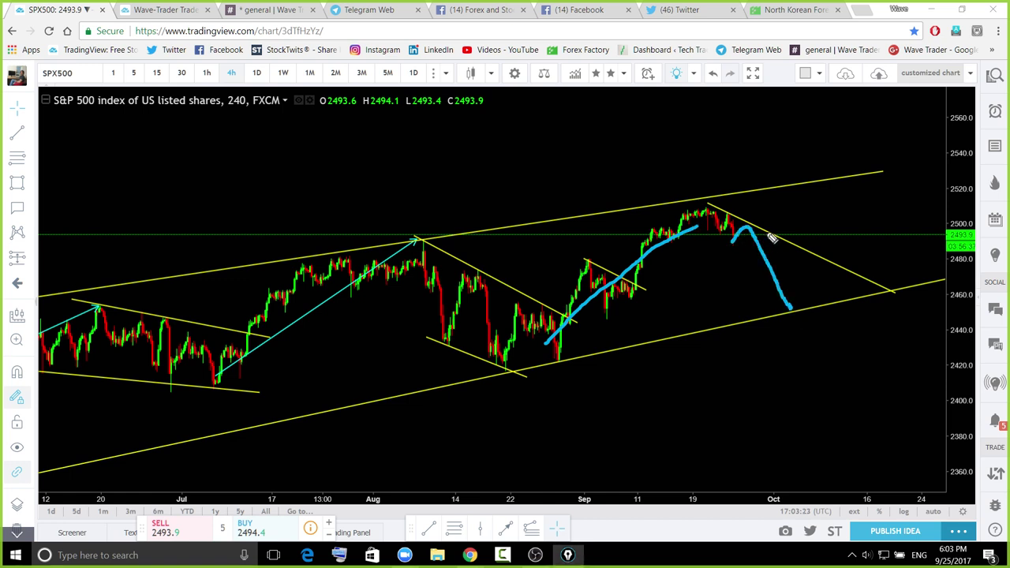
{"action": "mouse_move", "coordinate": [769, 231]}
{"action": "left_mouse_down"}
{"action": "mouse_move", "coordinate": [726, 225]}
{"action": "mouse_move", "coordinate": [746, 297]}
{"action": "mouse_move", "coordinate": [807, 273]}
{"action": "left_mouse_up"}
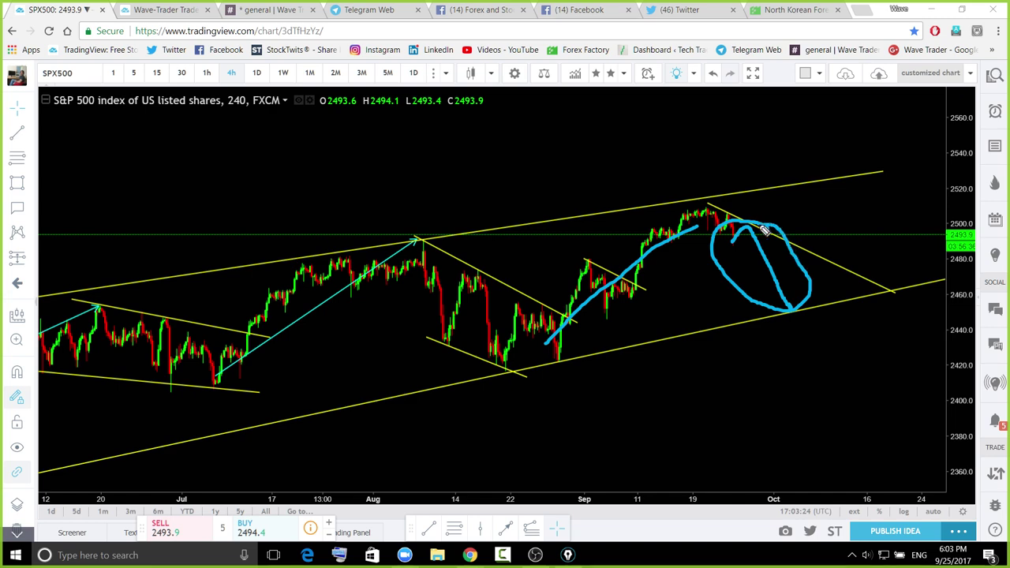
Clear the sketches and show SPX500 on the 1h timeframe with empty space ahead of price
{"action": "key", "text": "ctrl+shift+7"}
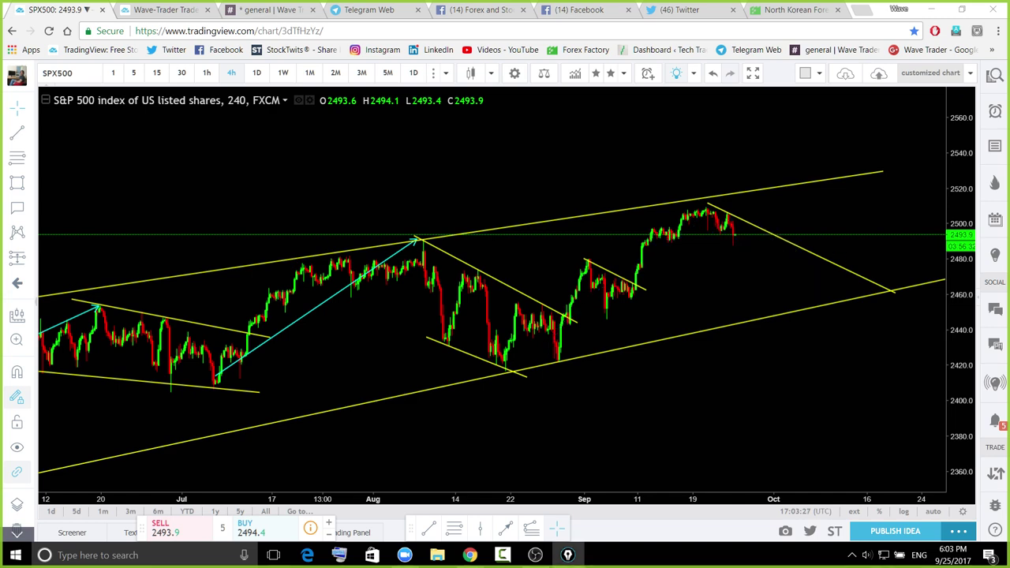
{"action": "left_click", "coordinate": [207, 72]}
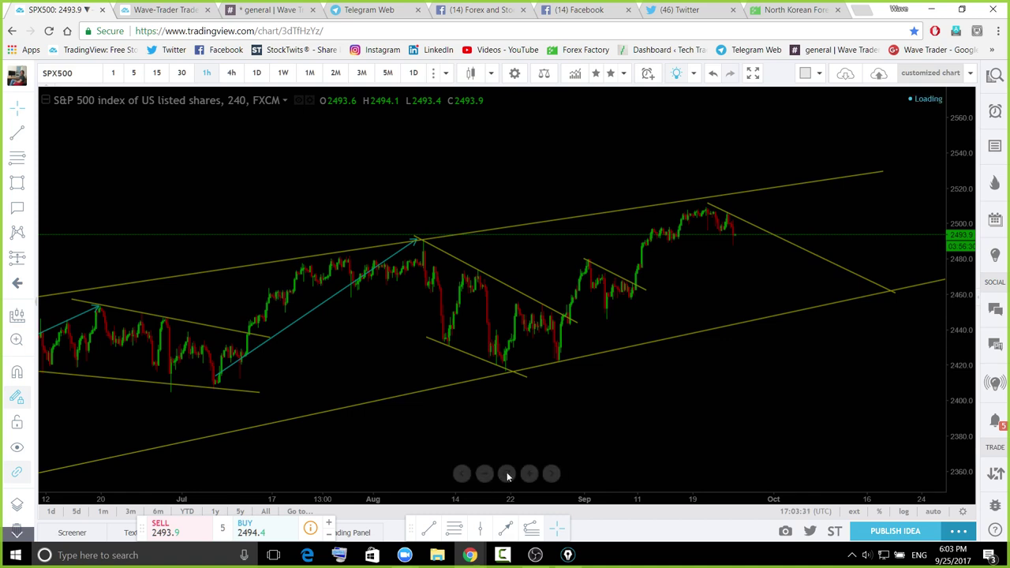
{"action": "left_click", "coordinate": [508, 475]}
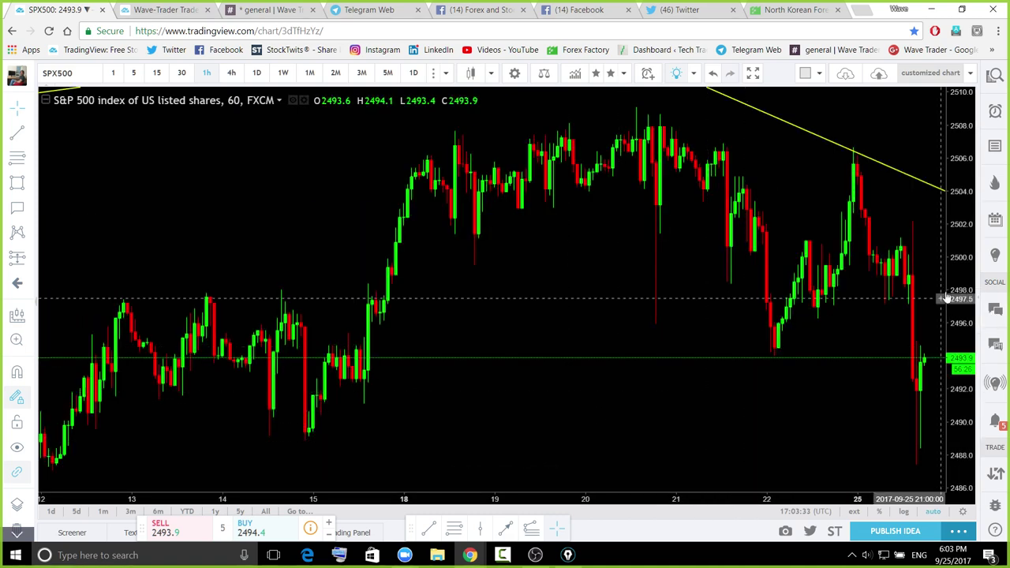
{"action": "scroll", "coordinate": [855, 345], "scroll_direction": "down", "scroll_amount": 3}
{"action": "left_click_drag", "start_coordinate": [725, 325], "coordinate": [395, 406]}
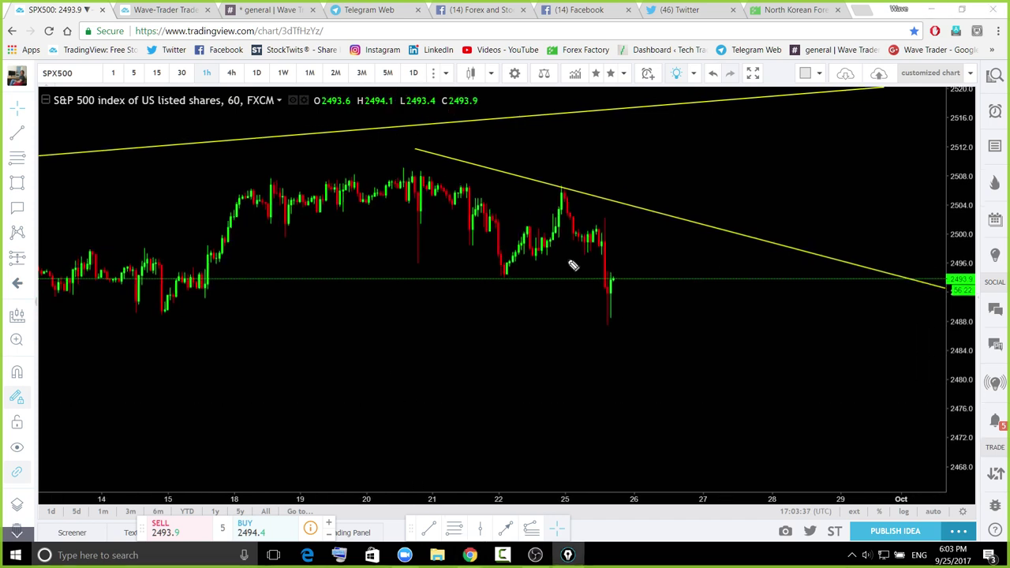
Sketch the September 22 rise, a similar rising zigzag correction between two channel lines from the latest low, and a steep drop to about 2467
{"action": "left_click_drag", "start_coordinate": [503, 276], "coordinate": [555, 245]}
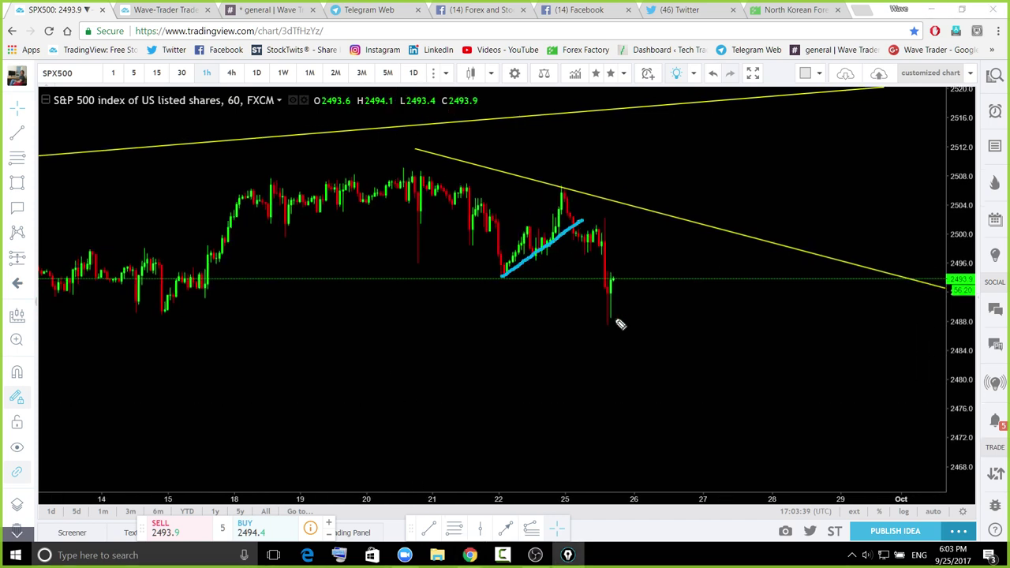
{"action": "left_click_drag", "start_coordinate": [613, 316], "coordinate": [622, 282]}
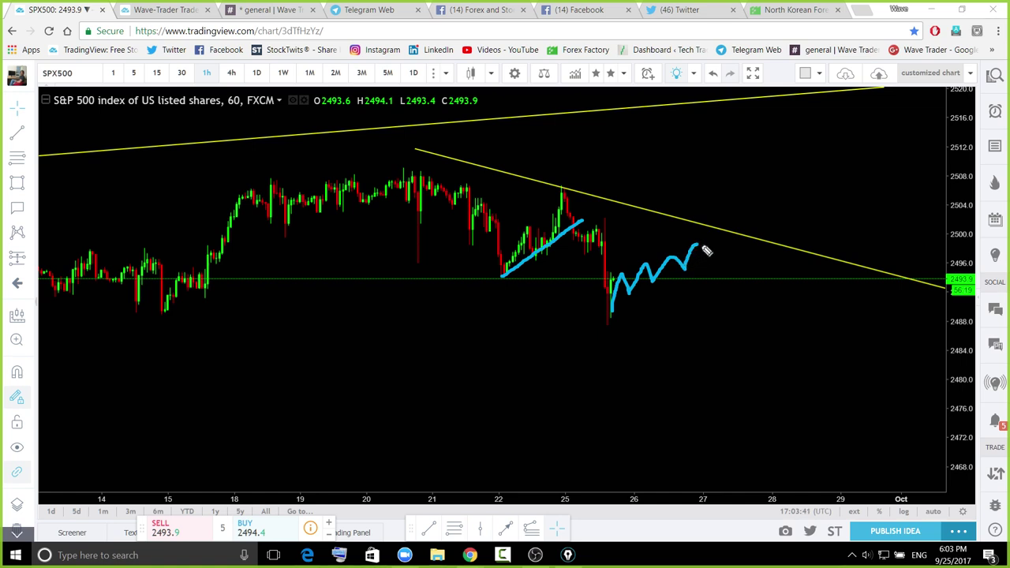
{"action": "left_click_drag", "start_coordinate": [735, 251], "coordinate": [731, 247]}
{"action": "left_click_drag", "start_coordinate": [616, 322], "coordinate": [665, 292]}
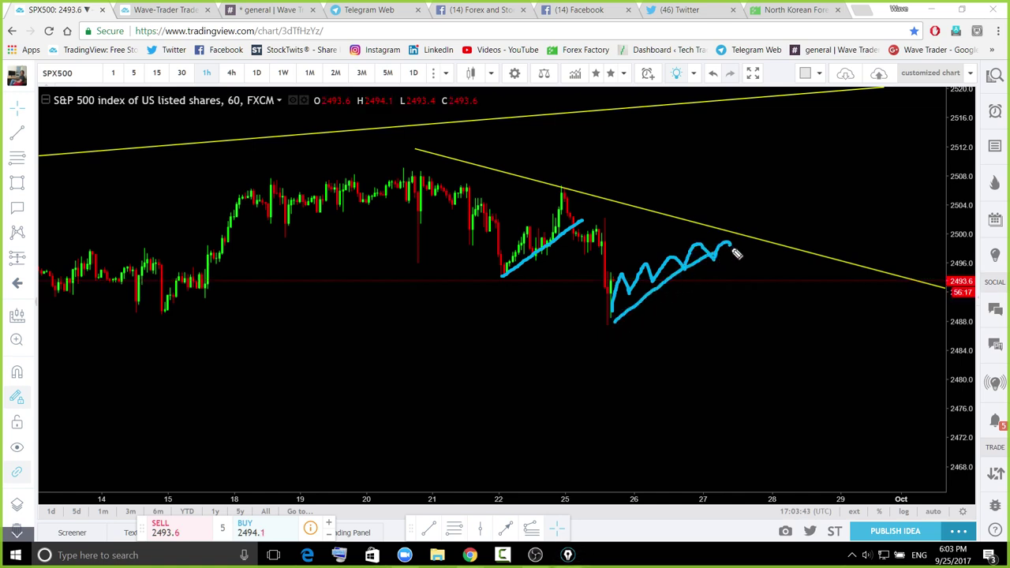
{"action": "mouse_move", "coordinate": [615, 267]}
{"action": "left_mouse_down"}
{"action": "mouse_move", "coordinate": [711, 230]}
{"action": "mouse_move", "coordinate": [814, 476]}
{"action": "left_mouse_up"}
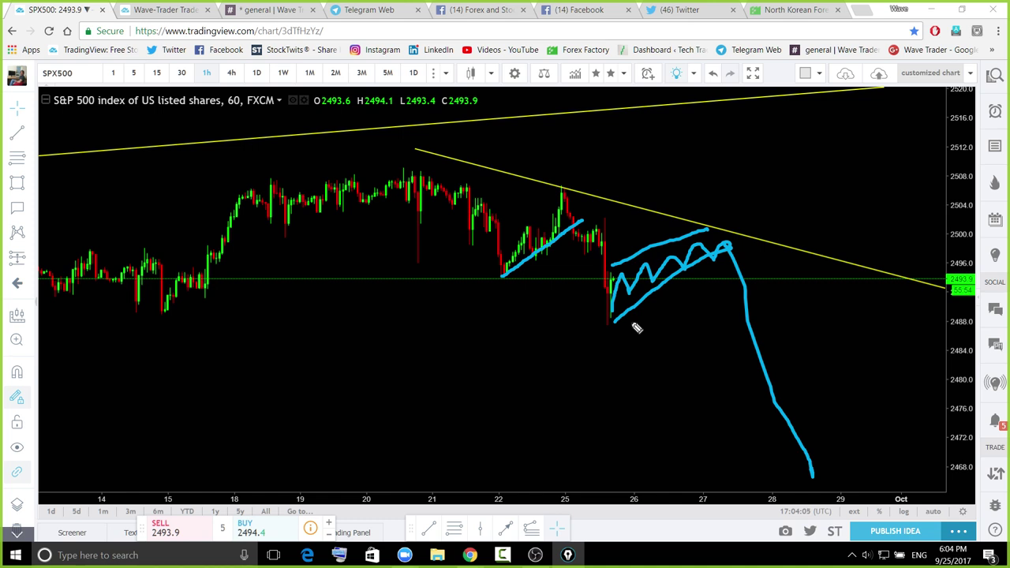
Sketch the rise from September 15, an upward breakout crossed by short horizontal strokes, and a second falling line from the correction's end
{"action": "left_click_drag", "start_coordinate": [170, 301], "coordinate": [448, 113]}
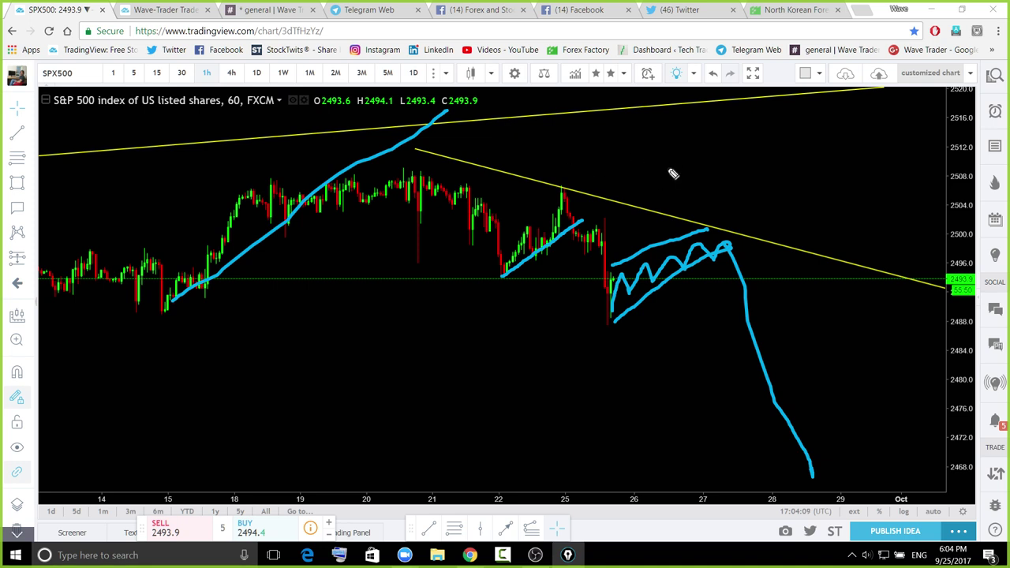
{"action": "left_click_drag", "start_coordinate": [697, 242], "coordinate": [786, 19]}
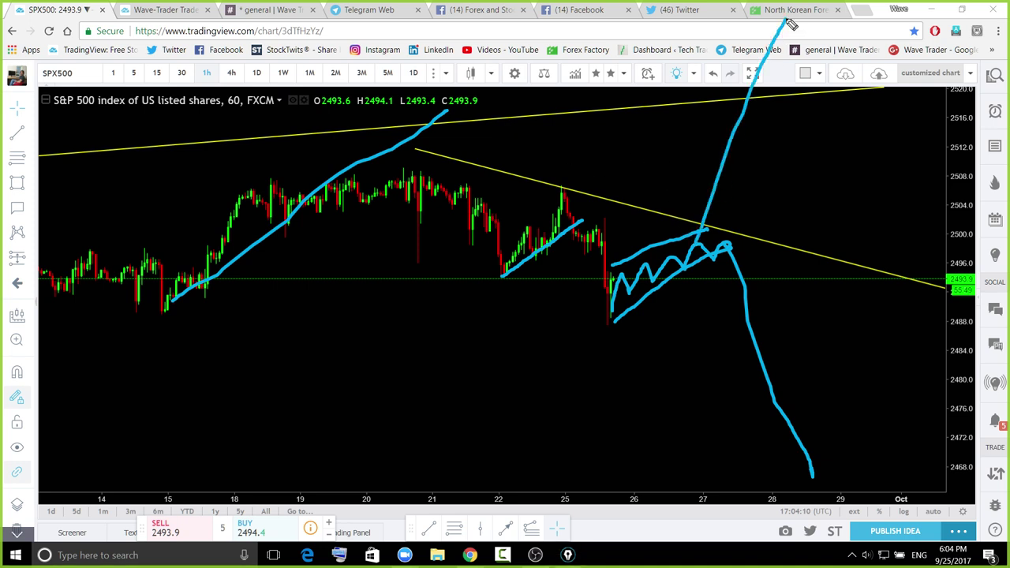
{"action": "left_click_drag", "start_coordinate": [677, 127], "coordinate": [782, 148]}
{"action": "left_click_drag", "start_coordinate": [657, 151], "coordinate": [796, 140]}
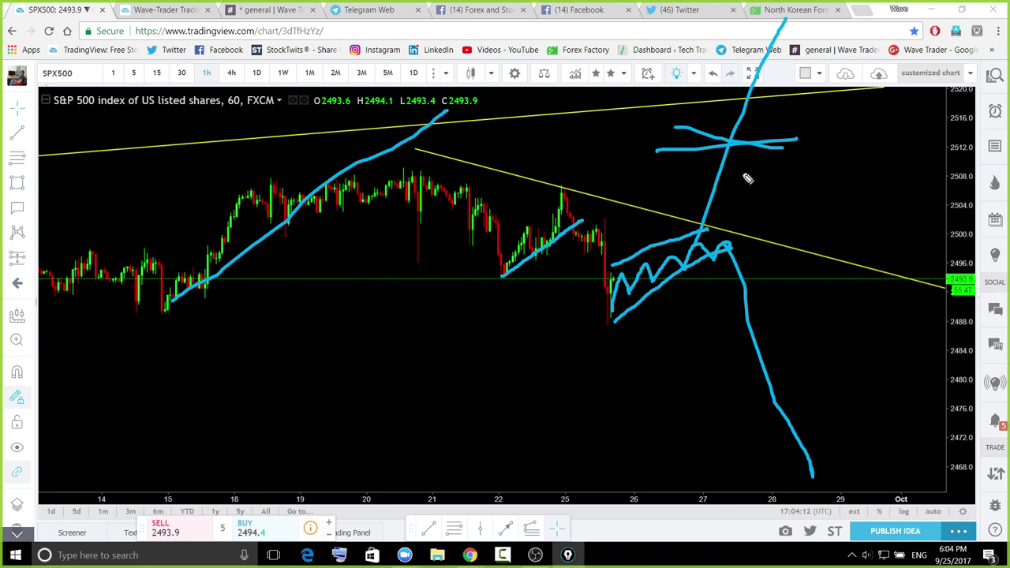
{"action": "left_click_drag", "start_coordinate": [717, 260], "coordinate": [803, 429]}
{"action": "left_click_drag", "start_coordinate": [693, 187], "coordinate": [772, 176]}
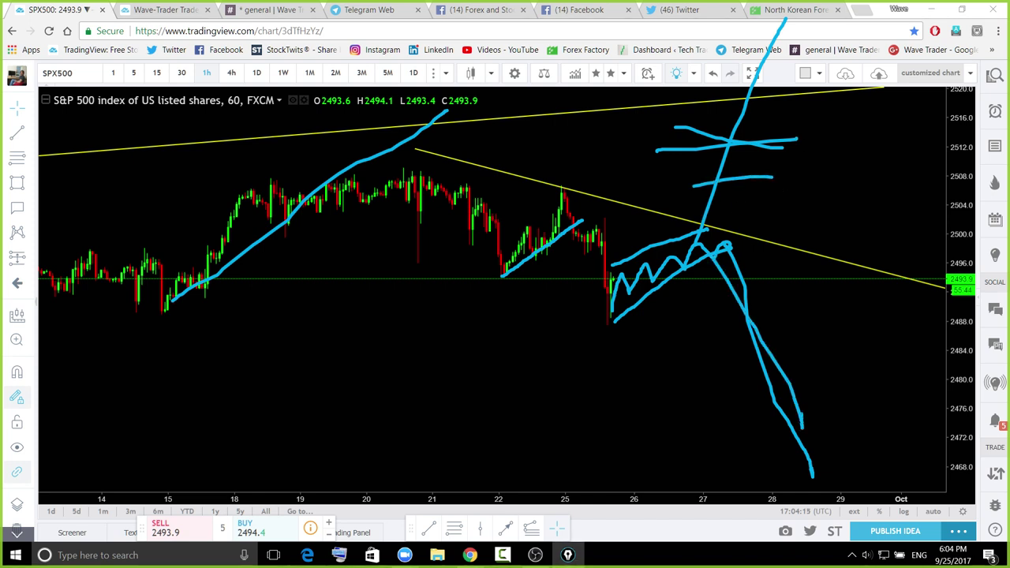
Clear the sketches and show SPX500 on the 4h timeframe with both channel lines and space ahead of price in view
{"action": "key", "text": "Escape"}
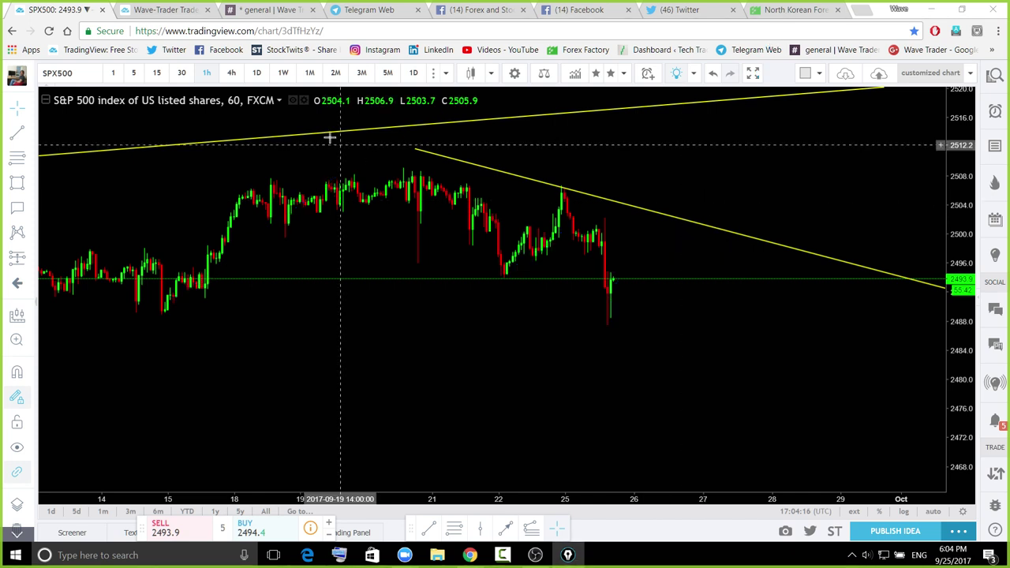
{"action": "left_click", "coordinate": [236, 74]}
{"action": "left_click", "coordinate": [232, 74]}
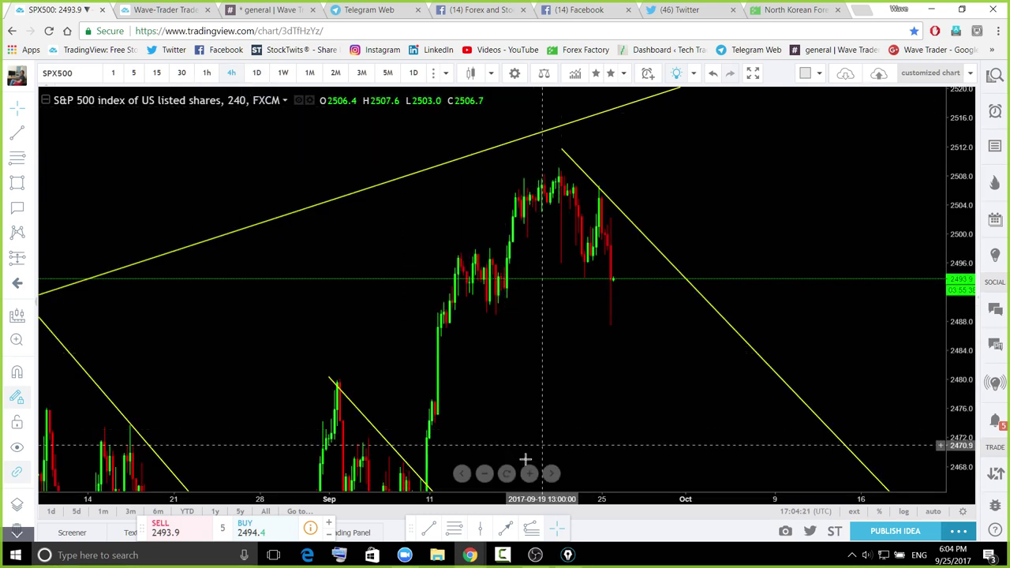
{"action": "left_click", "coordinate": [507, 474]}
{"action": "scroll", "coordinate": [921, 237], "scroll_direction": "down", "scroll_amount": 3}
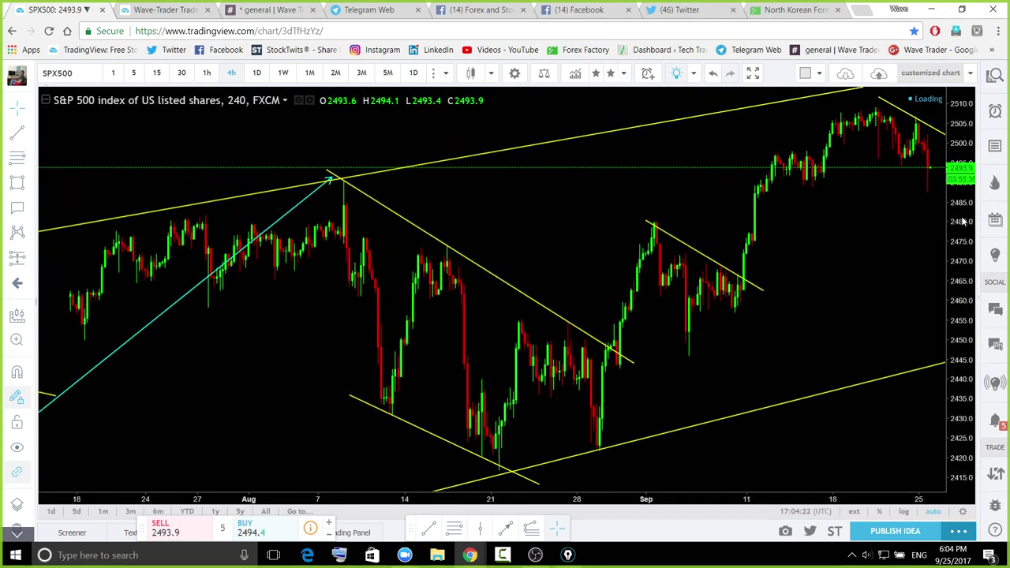
{"action": "left_click_drag", "start_coordinate": [938, 335], "coordinate": [914, 398]}
{"action": "left_click_drag", "start_coordinate": [835, 410], "coordinate": [737, 418]}
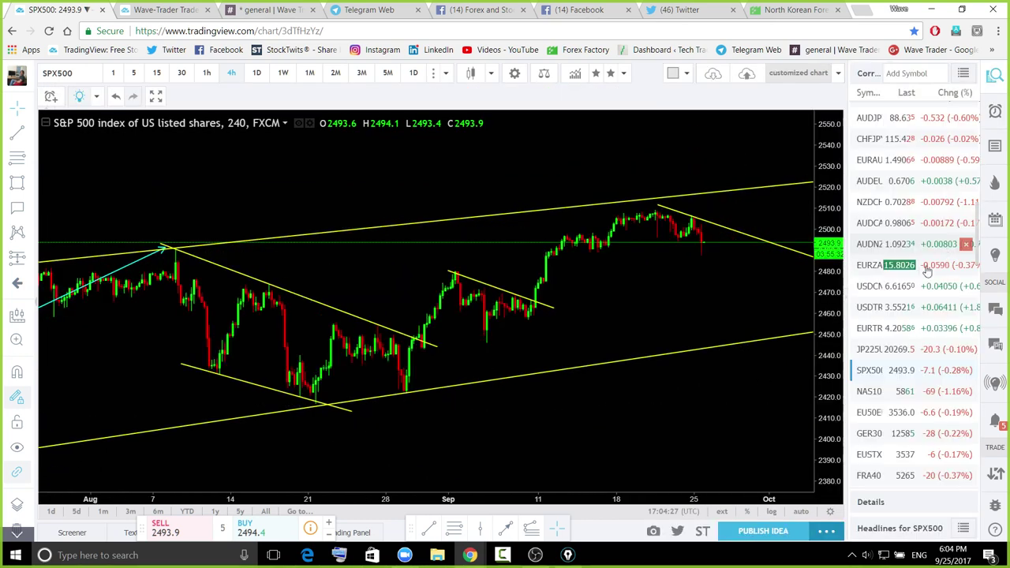
Open the NAS100 chart from the watchlist and show its whole rising channel on the daily timeframe with space ahead
{"action": "scroll", "coordinate": [890, 404], "scroll_direction": "down", "scroll_amount": 2}
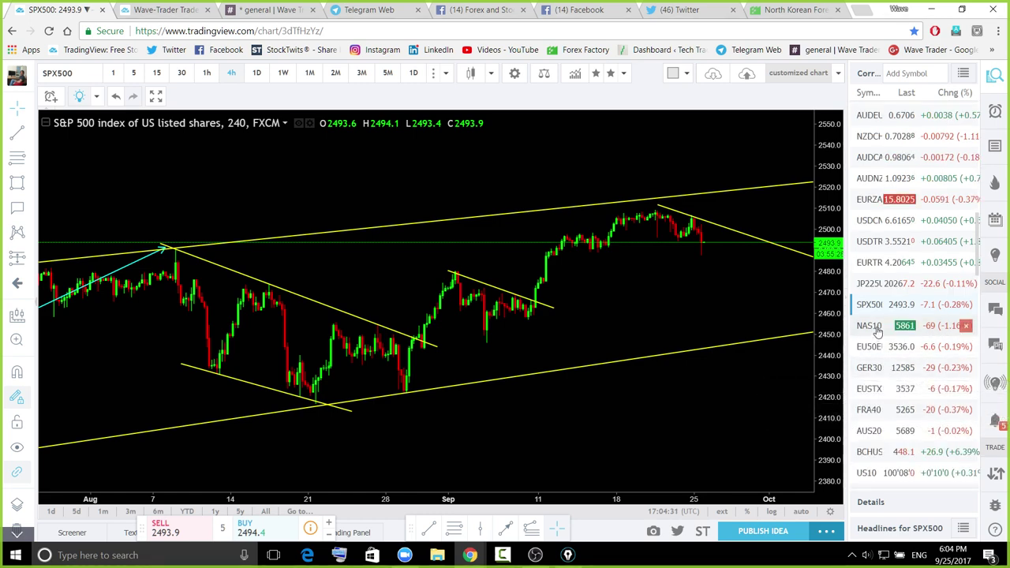
{"action": "left_click", "coordinate": [876, 326]}
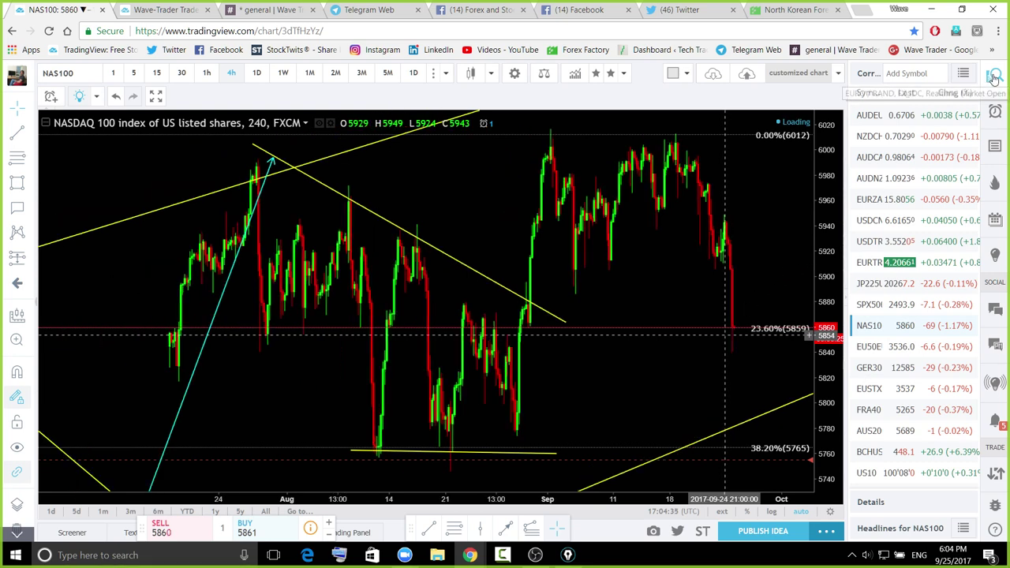
{"action": "left_click", "coordinate": [258, 72]}
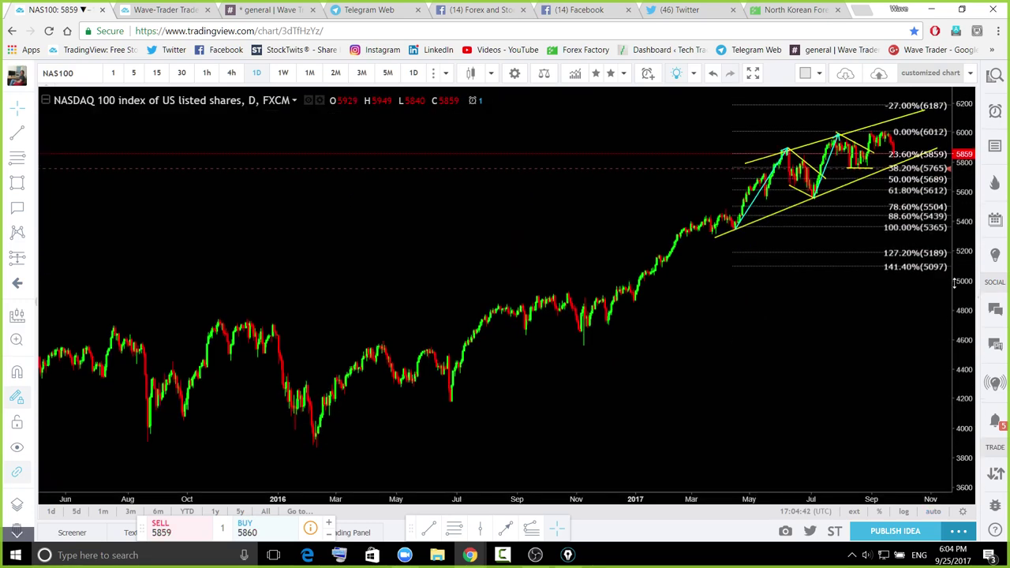
{"action": "scroll", "coordinate": [914, 303], "scroll_direction": "up", "scroll_amount": 2}
{"action": "scroll", "coordinate": [914, 303], "scroll_direction": "up", "scroll_amount": 4}
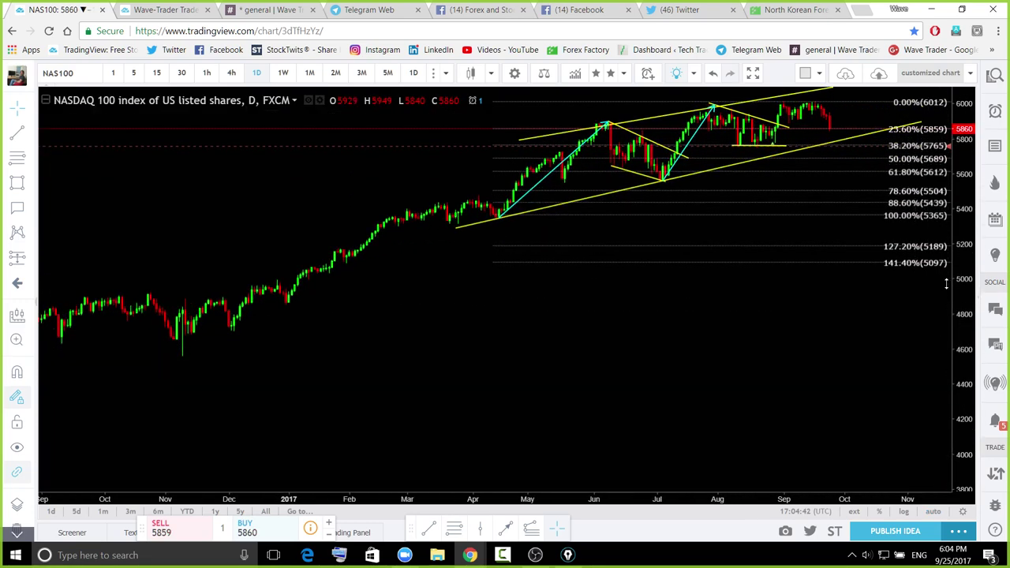
{"action": "left_click_drag", "start_coordinate": [738, 421], "coordinate": [696, 490]}
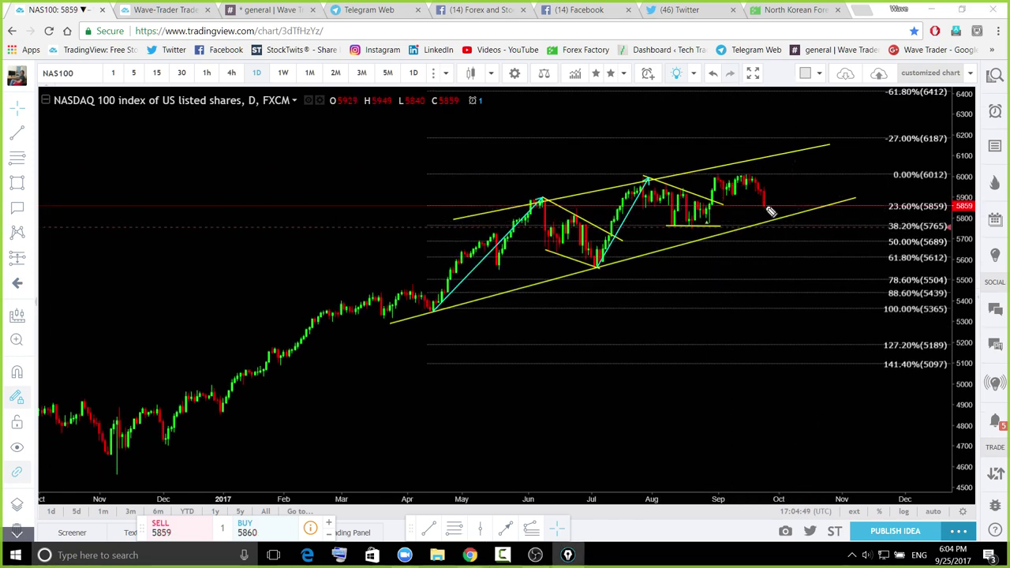
Sketch a drop to the lower channel line, the August lows and rises from both lows toward the upper line on NAS100, and clear the sketches
{"action": "left_click_drag", "start_coordinate": [766, 205], "coordinate": [771, 219]}
{"action": "left_click_drag", "start_coordinate": [676, 222], "coordinate": [687, 225]}
{"action": "left_click_drag", "start_coordinate": [772, 220], "coordinate": [782, 208]}
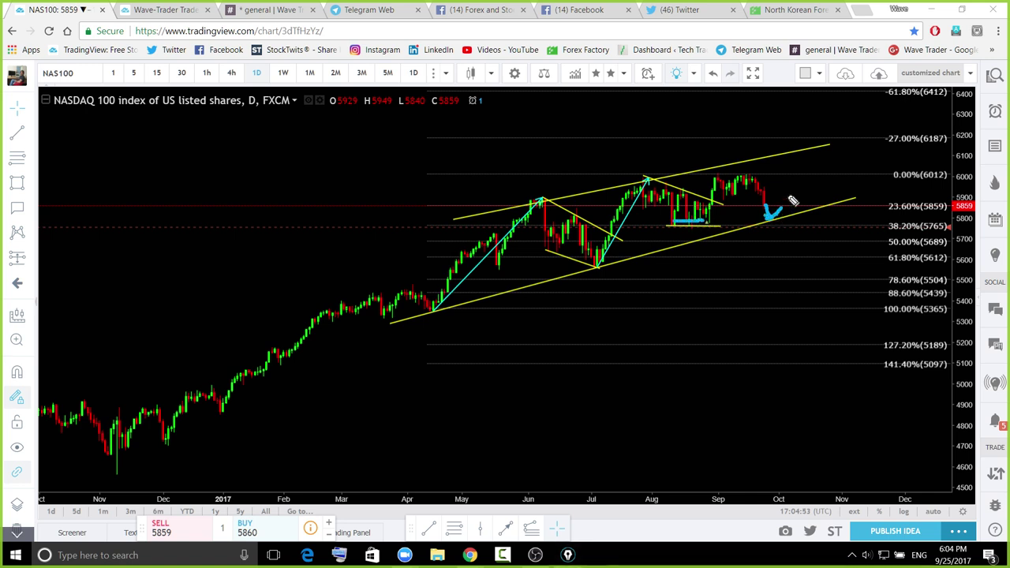
{"action": "left_click_drag", "start_coordinate": [709, 223], "coordinate": [740, 186]}
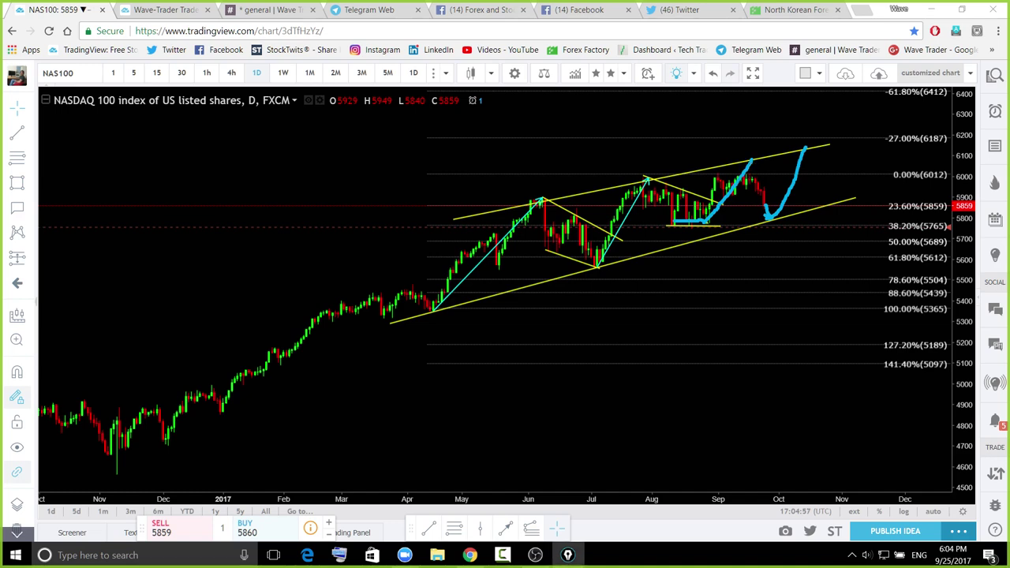
{"action": "key", "text": "ctrl+shift+7"}
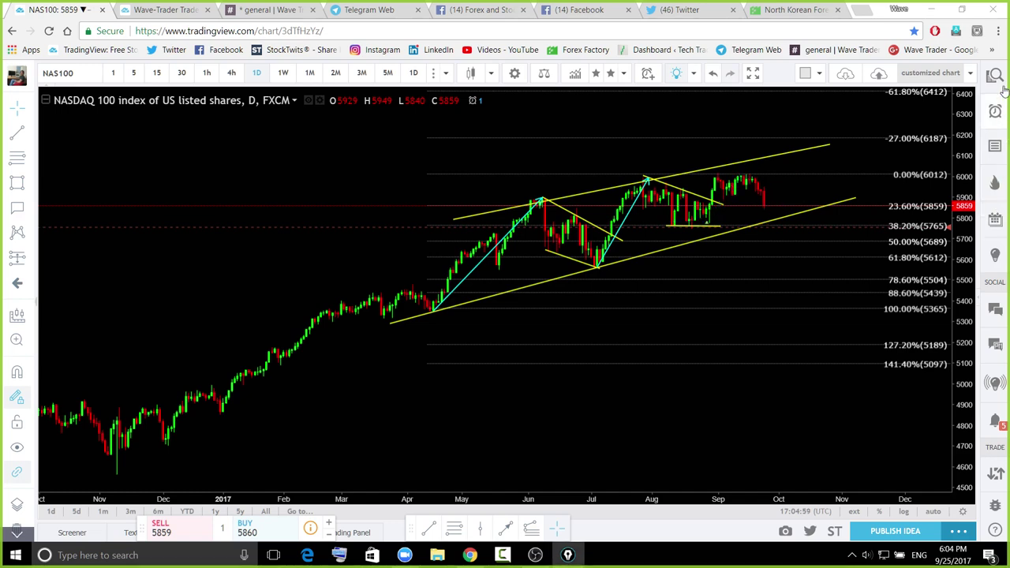
Browse the watchlist down to the currencies and commodities and open the SUGARUSD chart
{"action": "left_click", "coordinate": [996, 146]}
{"action": "scroll", "coordinate": [884, 379], "scroll_direction": "down", "scroll_amount": 1}
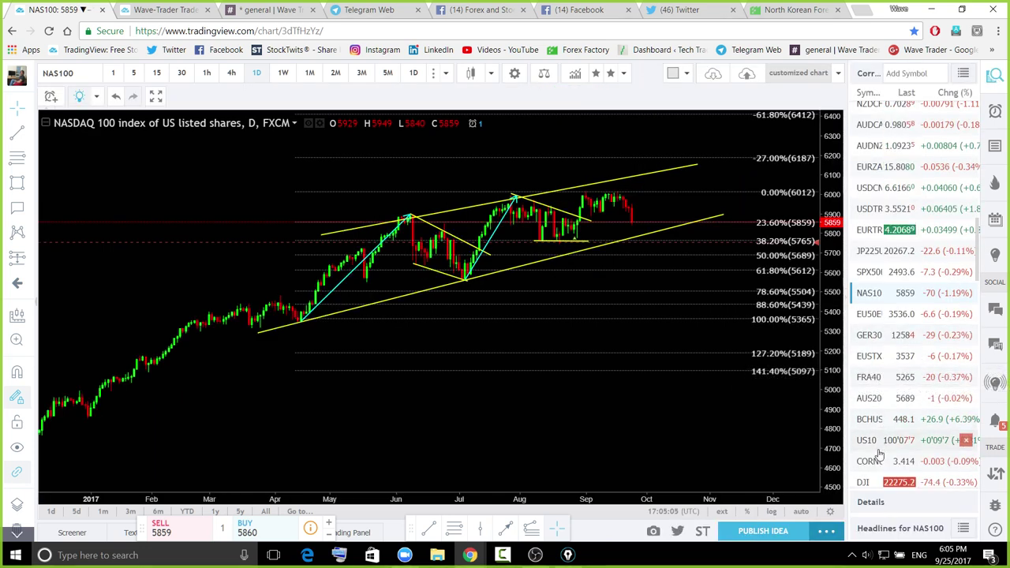
{"action": "scroll", "coordinate": [899, 466], "scroll_direction": "down", "scroll_amount": 1}
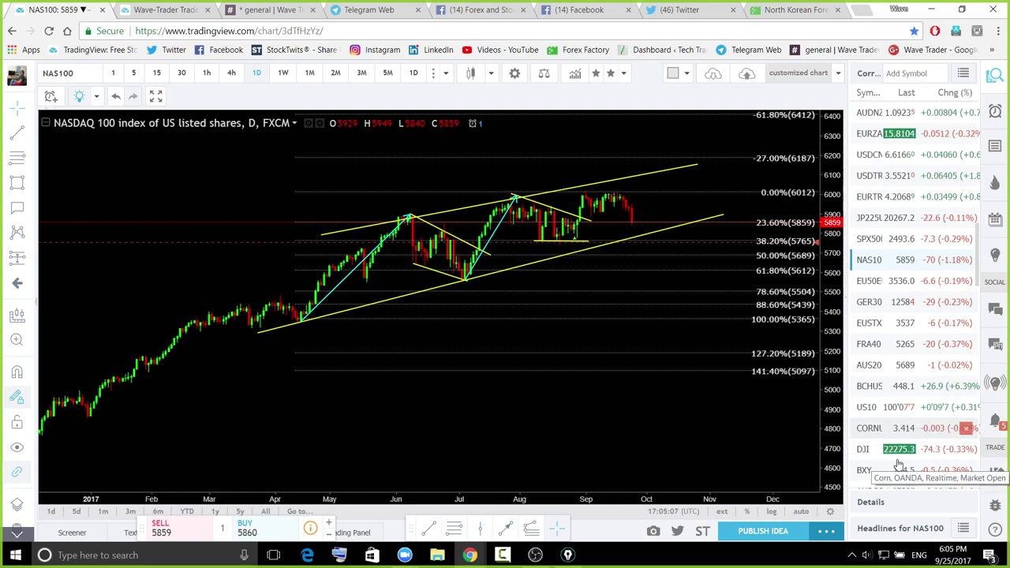
{"action": "scroll", "coordinate": [899, 450], "scroll_direction": "down", "scroll_amount": 1}
{"action": "scroll", "coordinate": [900, 439], "scroll_direction": "down", "scroll_amount": 4}
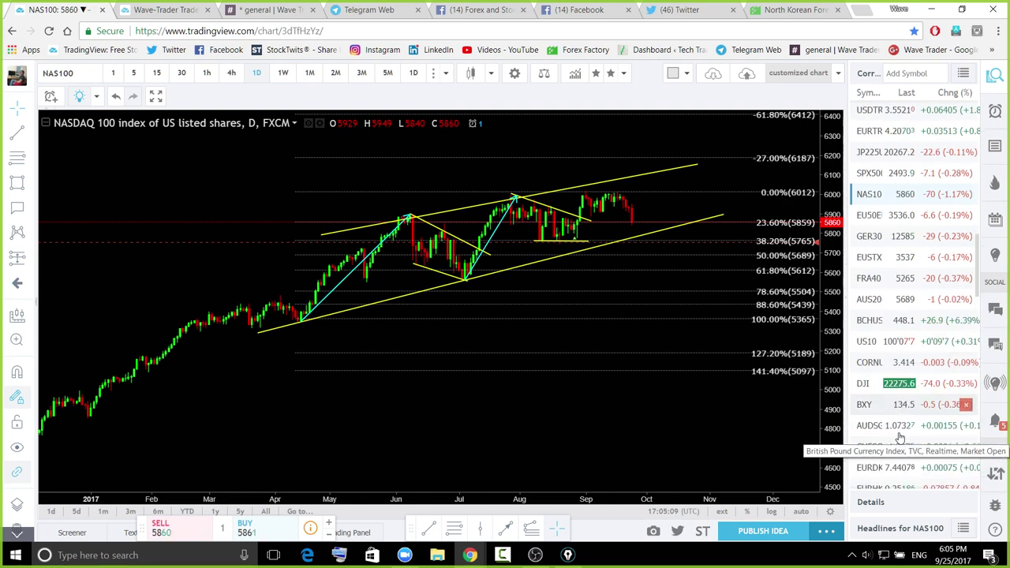
{"action": "scroll", "coordinate": [886, 444], "scroll_direction": "down", "scroll_amount": 5}
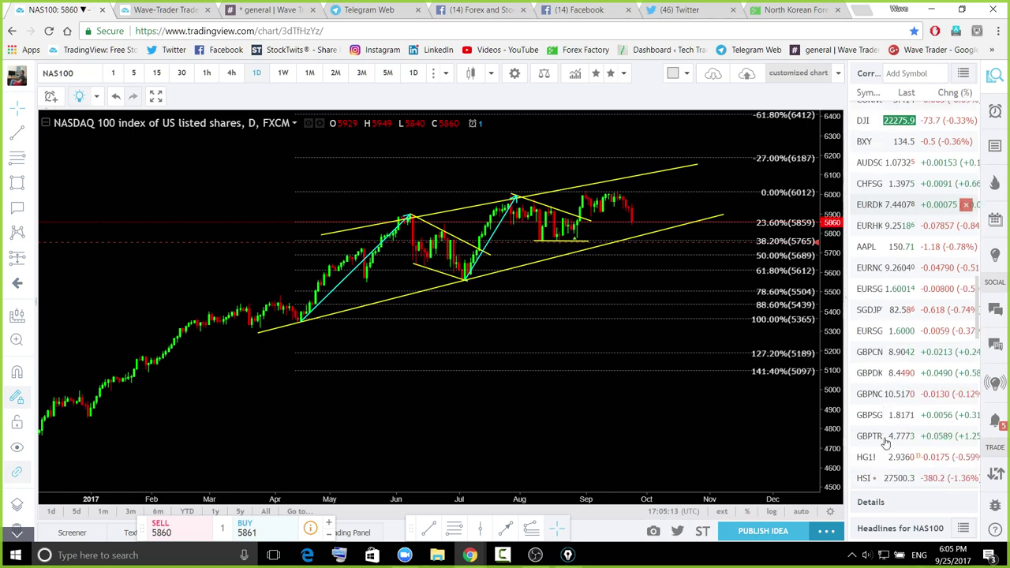
{"action": "scroll", "coordinate": [886, 444], "scroll_direction": "down", "scroll_amount": 8}
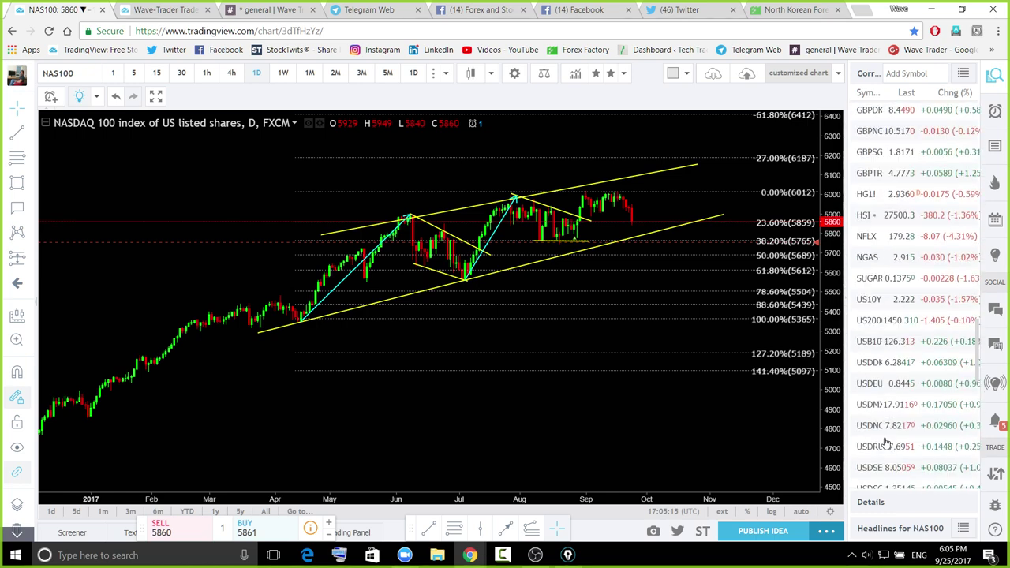
{"action": "scroll", "coordinate": [886, 443], "scroll_direction": "down", "scroll_amount": 3}
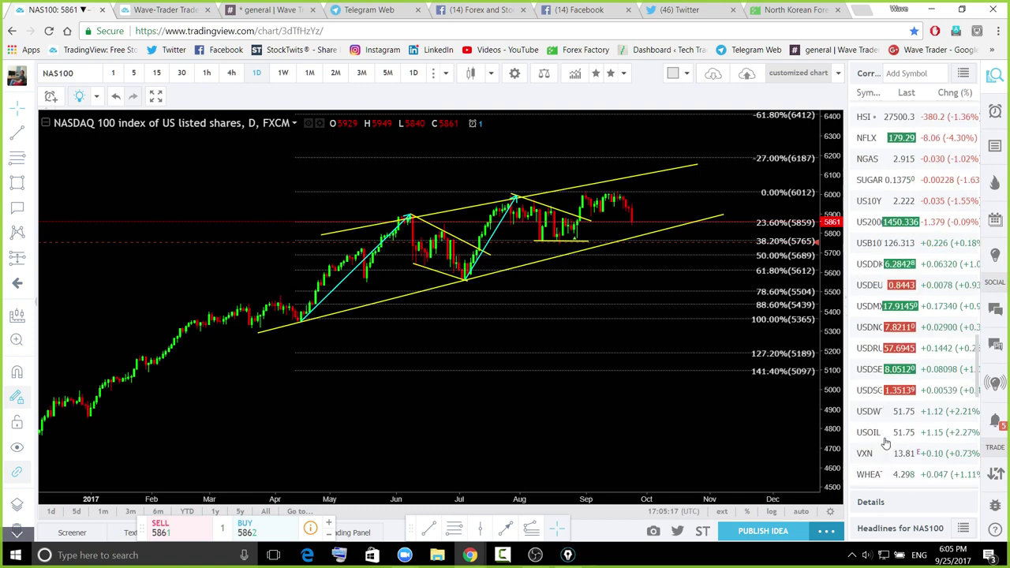
{"action": "scroll", "coordinate": [886, 444], "scroll_direction": "down", "scroll_amount": 4}
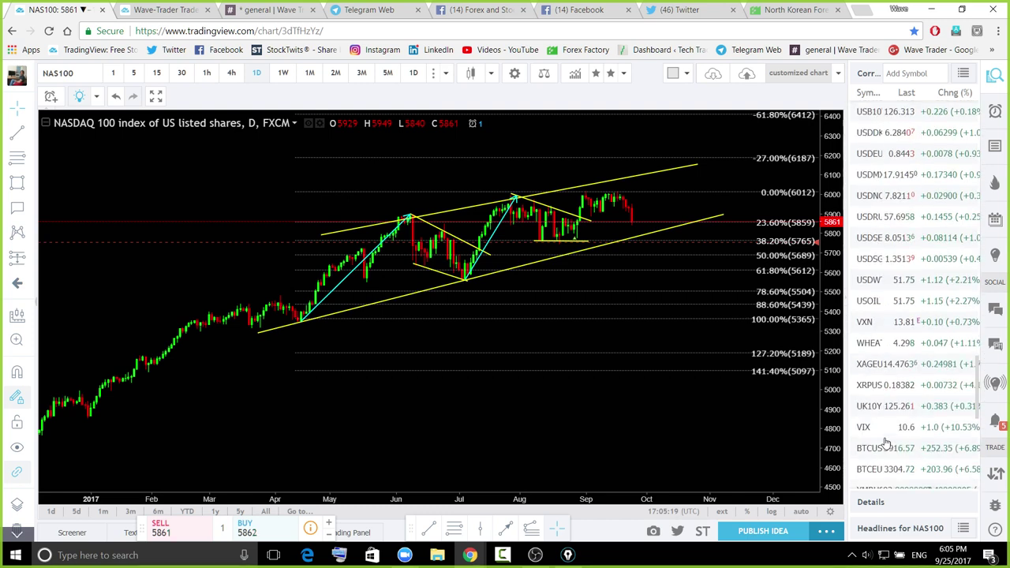
{"action": "scroll", "coordinate": [885, 444], "scroll_direction": "up", "scroll_amount": 5}
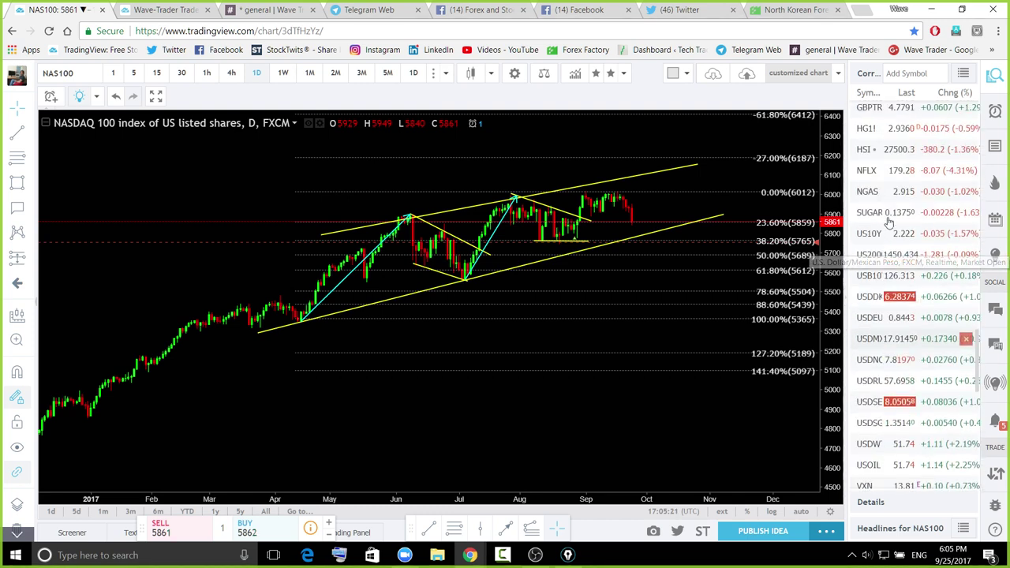
{"action": "left_click", "coordinate": [887, 221]}
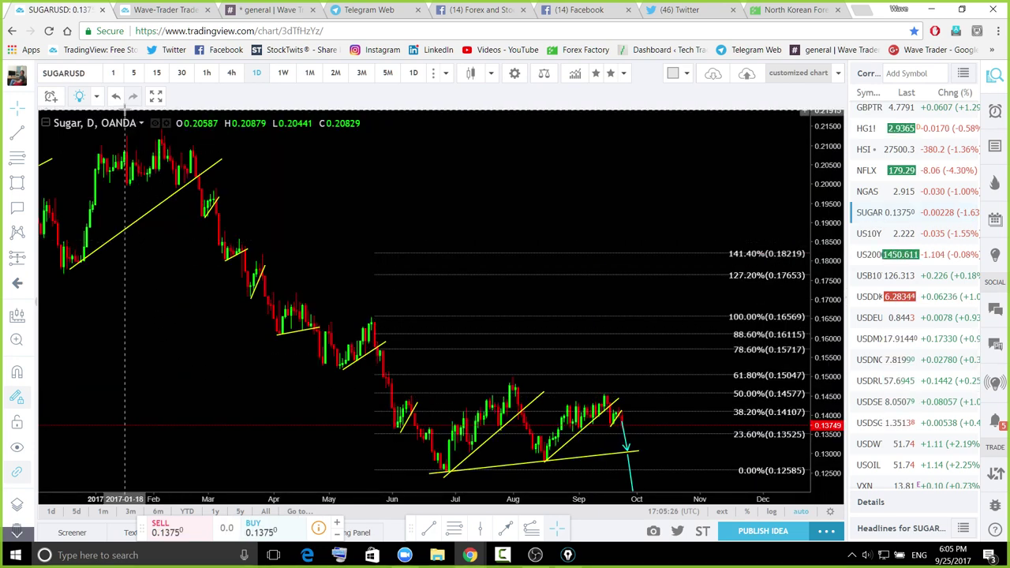
Show SUGARUSD on the 1h timeframe with the price moves since early August in view
{"action": "left_click", "coordinate": [206, 73]}
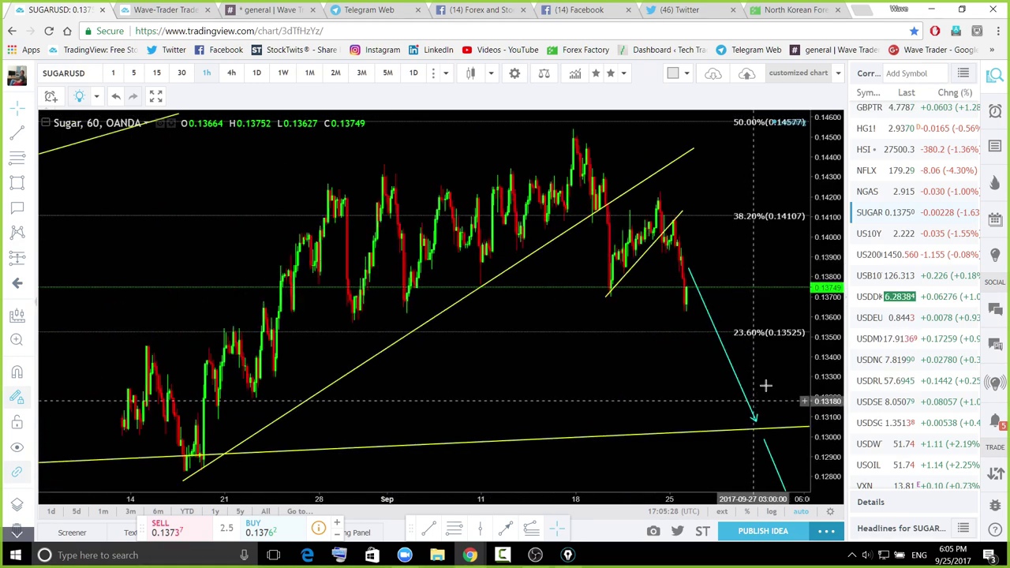
{"action": "scroll", "coordinate": [822, 338], "scroll_direction": "down", "scroll_amount": 1}
{"action": "scroll", "coordinate": [816, 413], "scroll_direction": "down", "scroll_amount": 2}
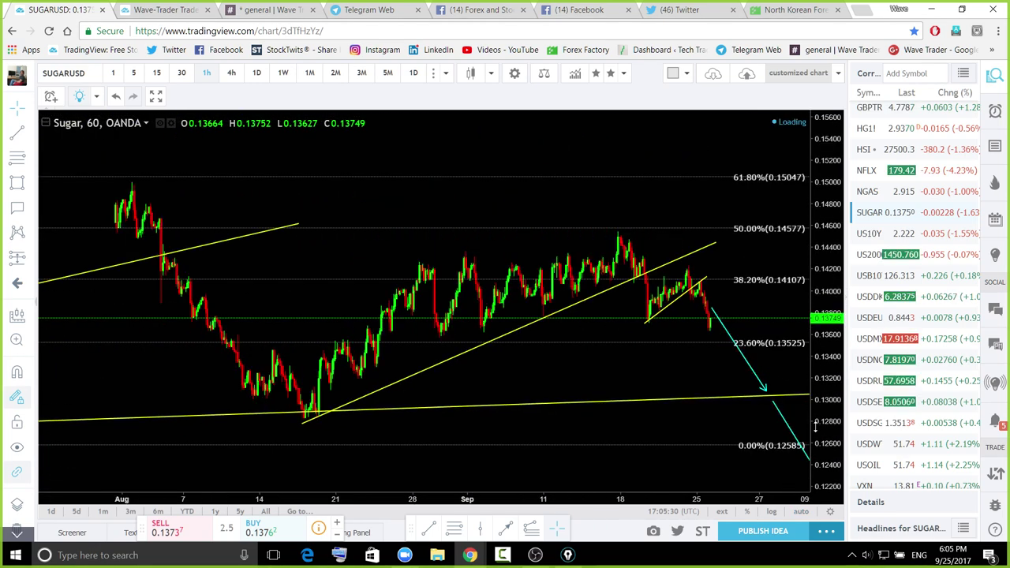
Show SUGARUSD on the 4h timeframe with the moves since May and the projected drop arrows in view
{"action": "scroll", "coordinate": [819, 408], "scroll_direction": "down", "scroll_amount": 3}
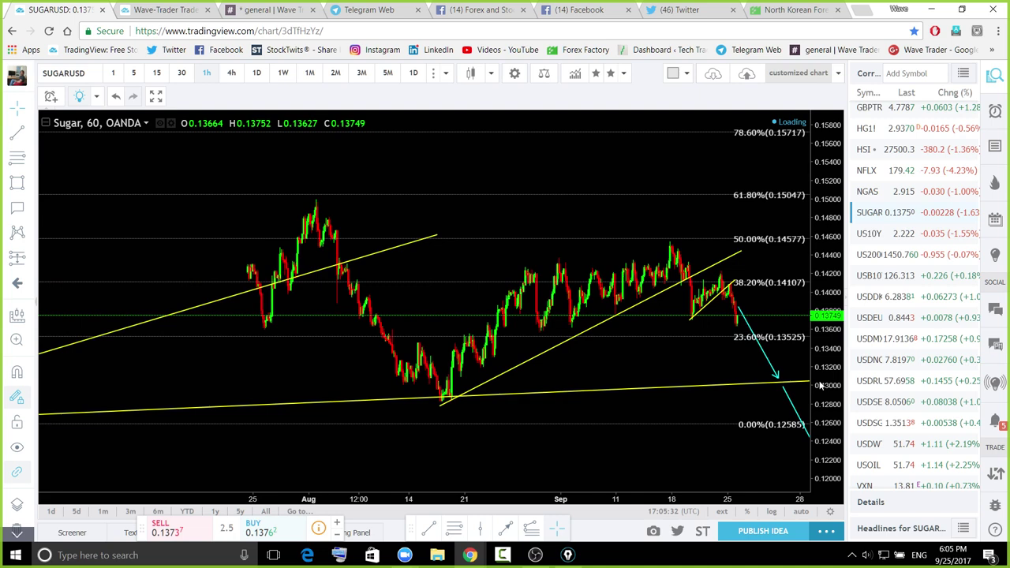
{"action": "left_click", "coordinate": [231, 73]}
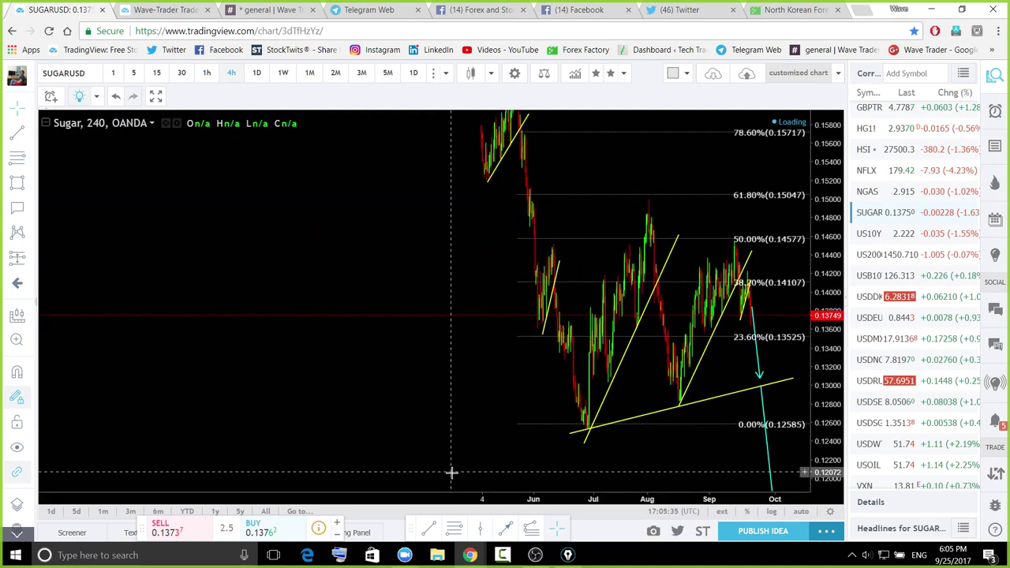
{"action": "left_click", "coordinate": [442, 476]}
{"action": "scroll", "coordinate": [774, 356], "scroll_direction": "down", "scroll_amount": 5}
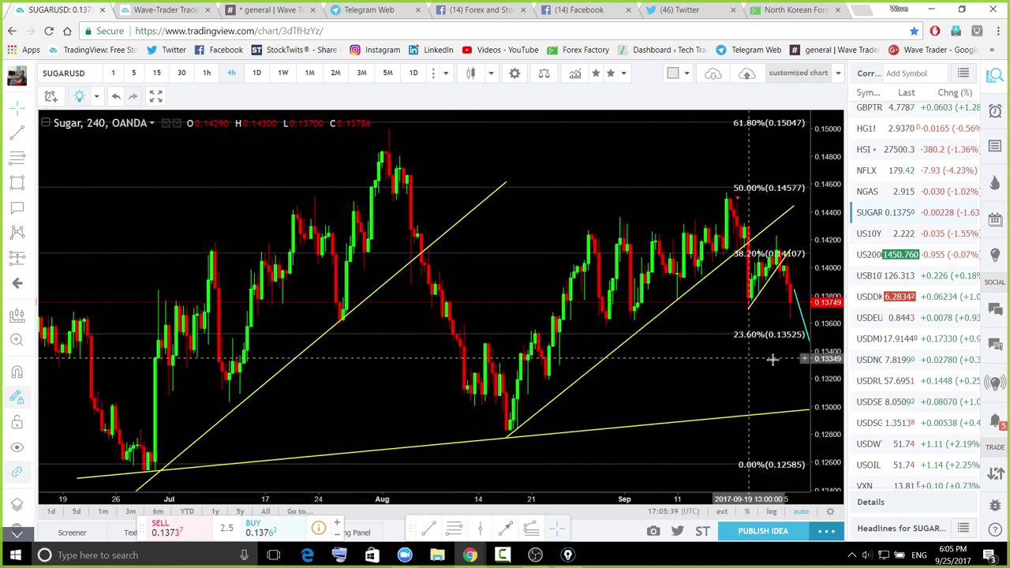
{"action": "left_click_drag", "start_coordinate": [819, 374], "coordinate": [724, 284]}
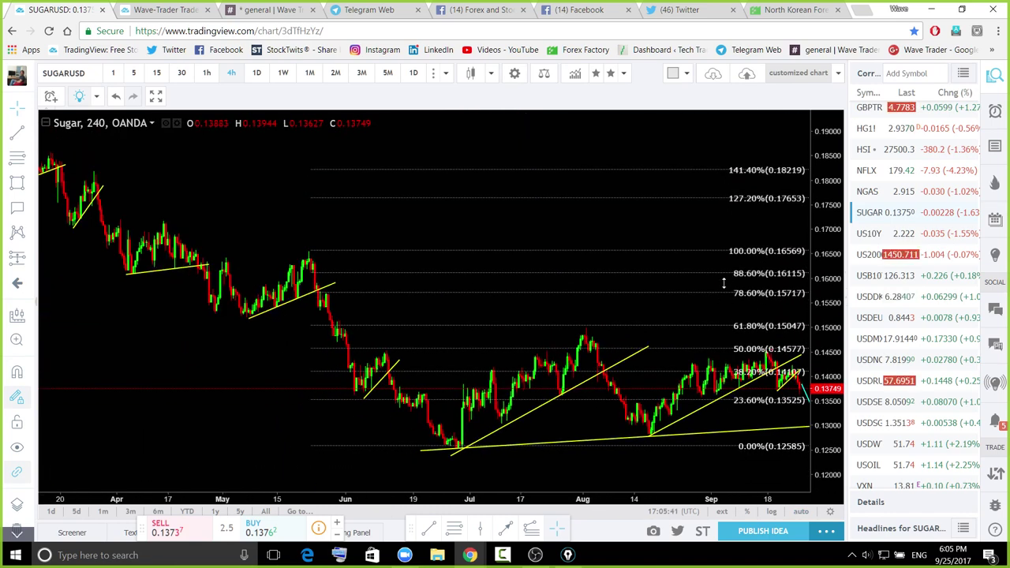
{"action": "left_click_drag", "start_coordinate": [593, 246], "coordinate": [435, 144]}
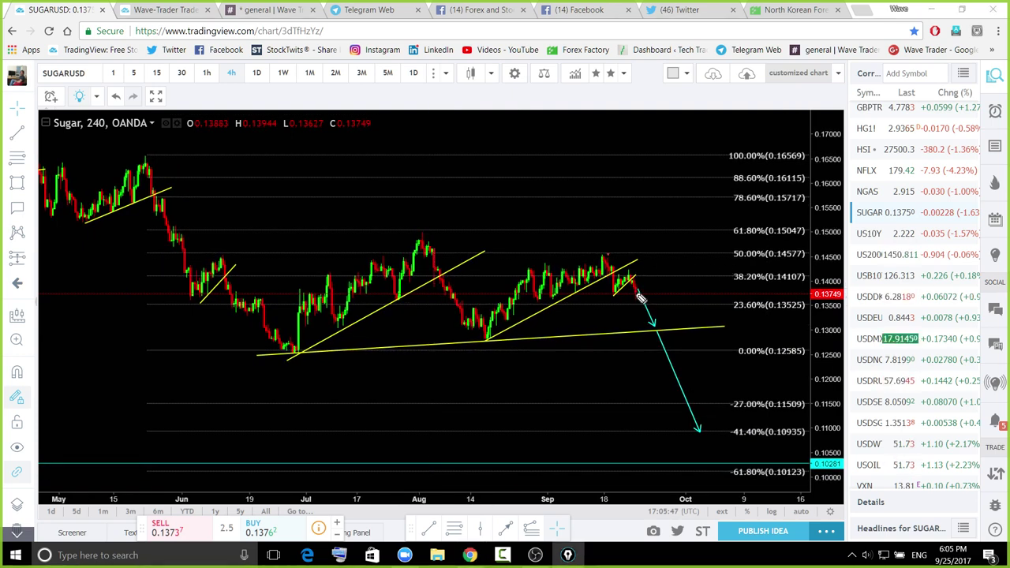
Sketch and circle the projected fall toward the 0.10281 line, trace the July to September swings on SUGARUSD, and clear the sketches
{"action": "left_click_drag", "start_coordinate": [635, 290], "coordinate": [662, 335]}
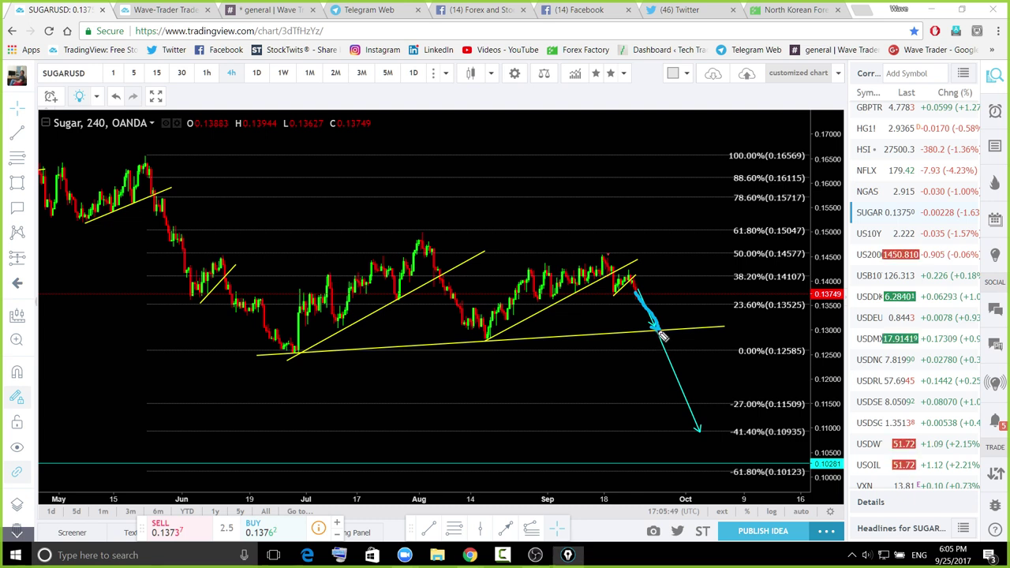
{"action": "left_click_drag", "start_coordinate": [701, 431], "coordinate": [723, 457]}
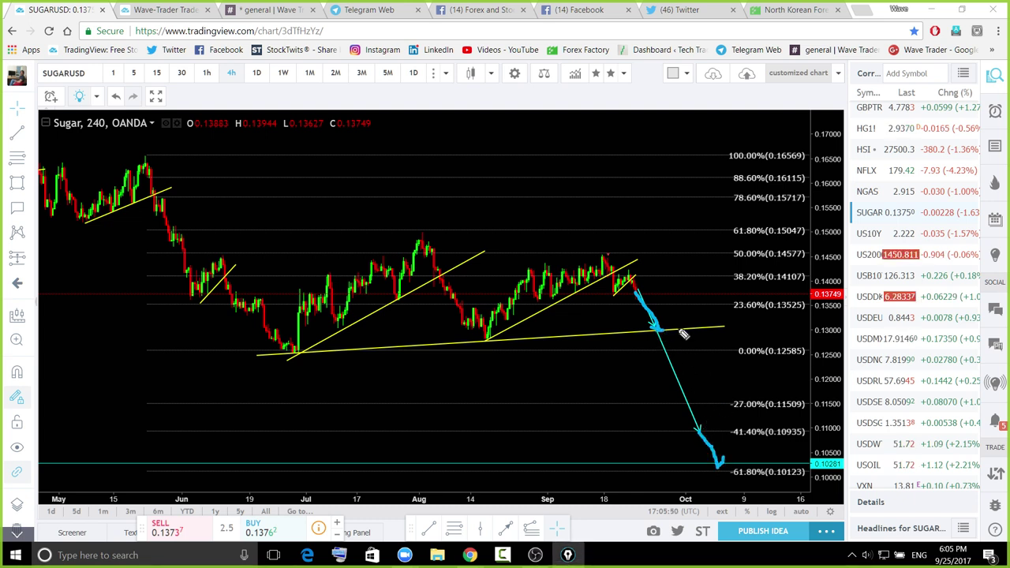
{"action": "mouse_move", "coordinate": [665, 304]}
{"action": "left_mouse_down"}
{"action": "mouse_move", "coordinate": [618, 342]}
{"action": "mouse_move", "coordinate": [701, 490]}
{"action": "mouse_move", "coordinate": [663, 306]}
{"action": "left_mouse_up"}
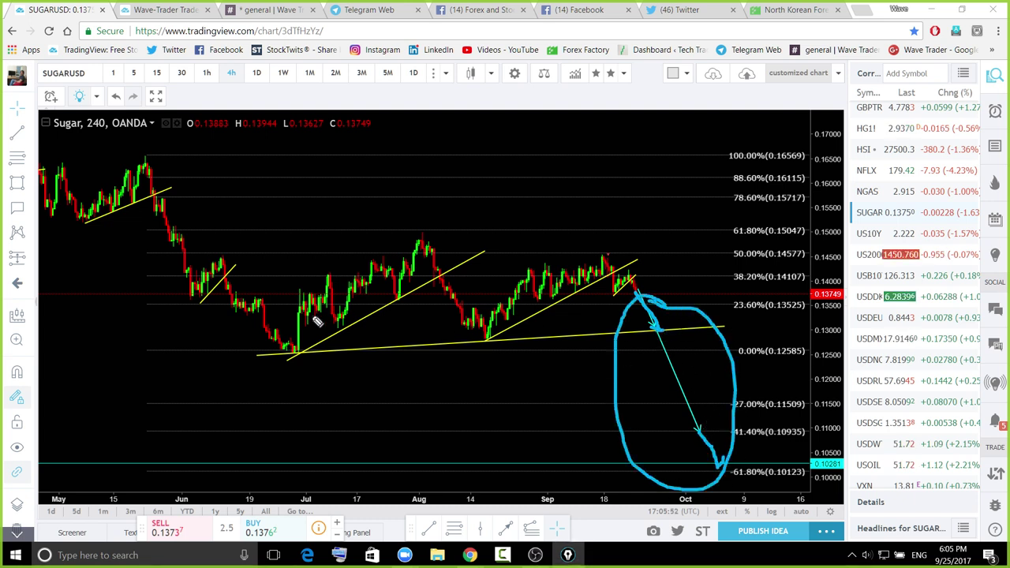
{"action": "mouse_move", "coordinate": [298, 315]}
{"action": "left_mouse_down"}
{"action": "mouse_move", "coordinate": [363, 289]}
{"action": "mouse_move", "coordinate": [436, 286]}
{"action": "left_mouse_up"}
{"action": "mouse_move", "coordinate": [468, 324]}
{"action": "left_mouse_down"}
{"action": "mouse_move", "coordinate": [608, 260]}
{"action": "mouse_move", "coordinate": [715, 420]}
{"action": "mouse_move", "coordinate": [758, 419]}
{"action": "left_mouse_up"}
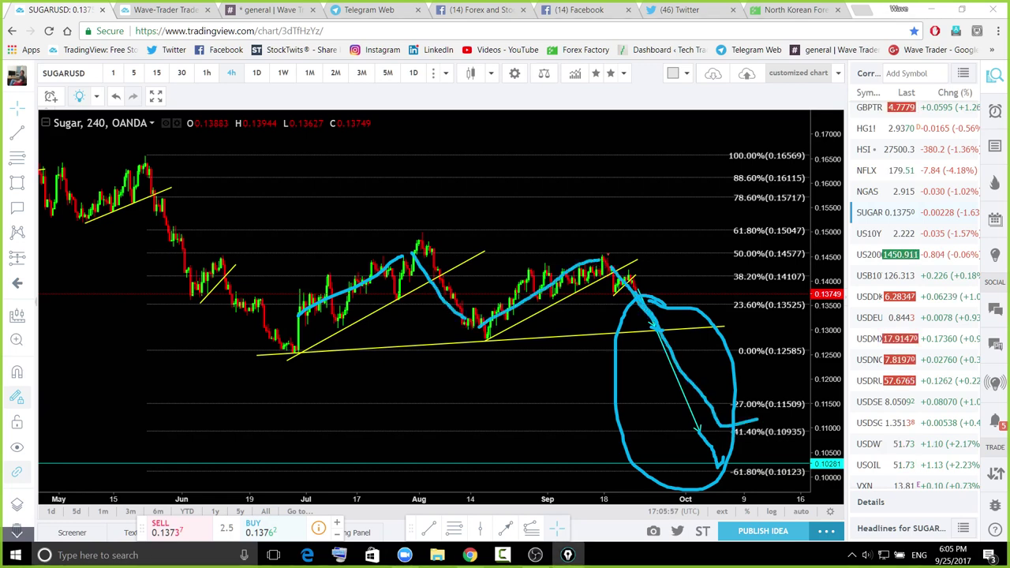
{"action": "key", "text": "ctrl+shift+6"}
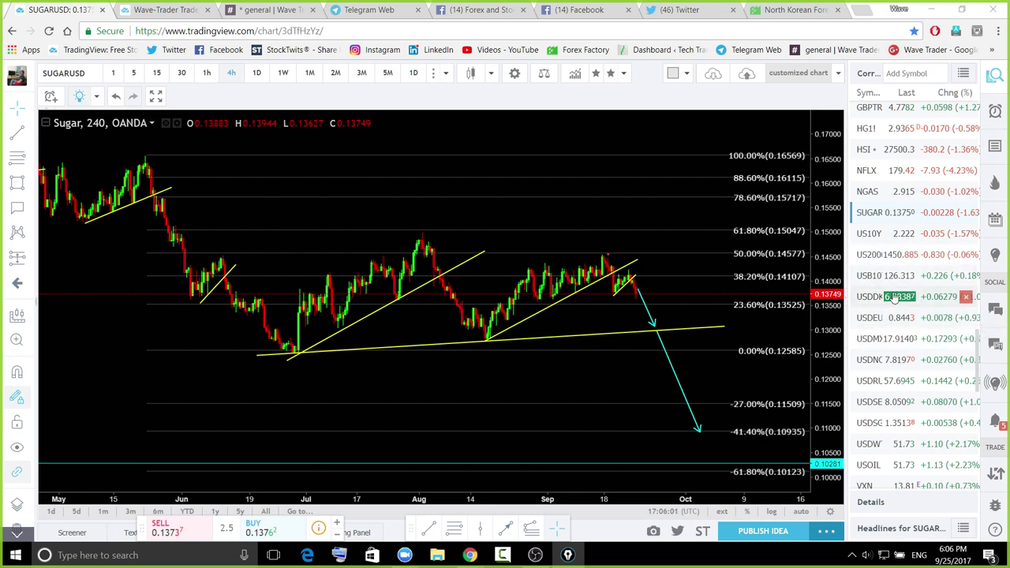
Browse the watchlist down to the cryptocurrencies and open the BTCUSD chart
{"action": "scroll", "coordinate": [895, 458], "scroll_direction": "down", "scroll_amount": 5}
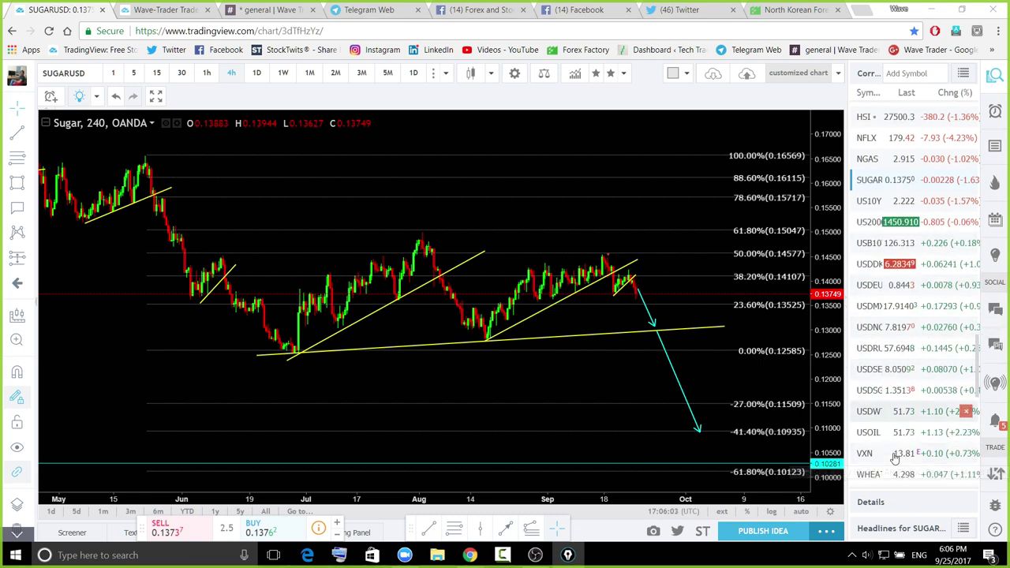
{"action": "scroll", "coordinate": [918, 409], "scroll_direction": "down", "scroll_amount": 6}
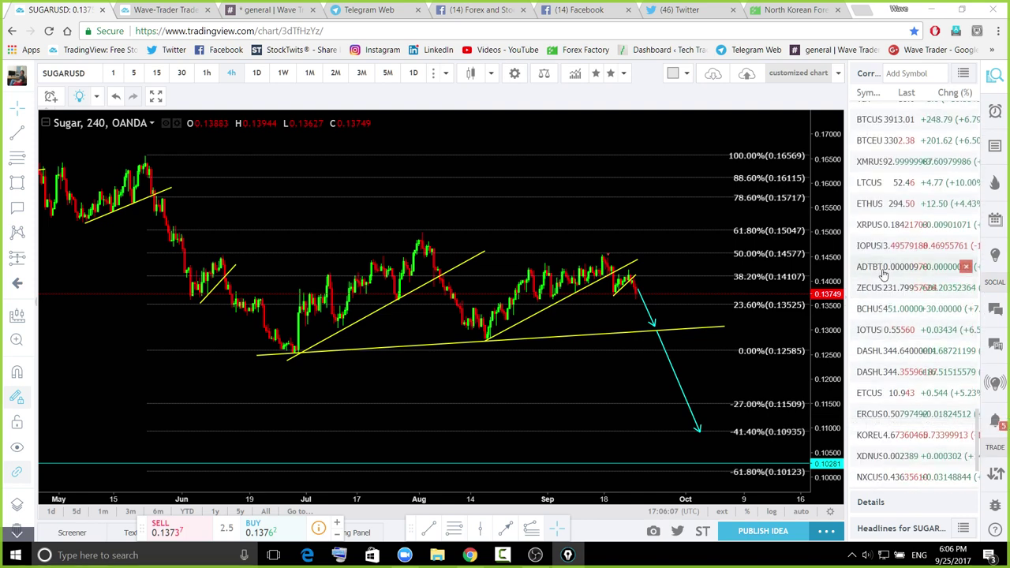
{"action": "scroll", "coordinate": [875, 152], "scroll_direction": "up", "scroll_amount": 1}
{"action": "left_click", "coordinate": [871, 157]}
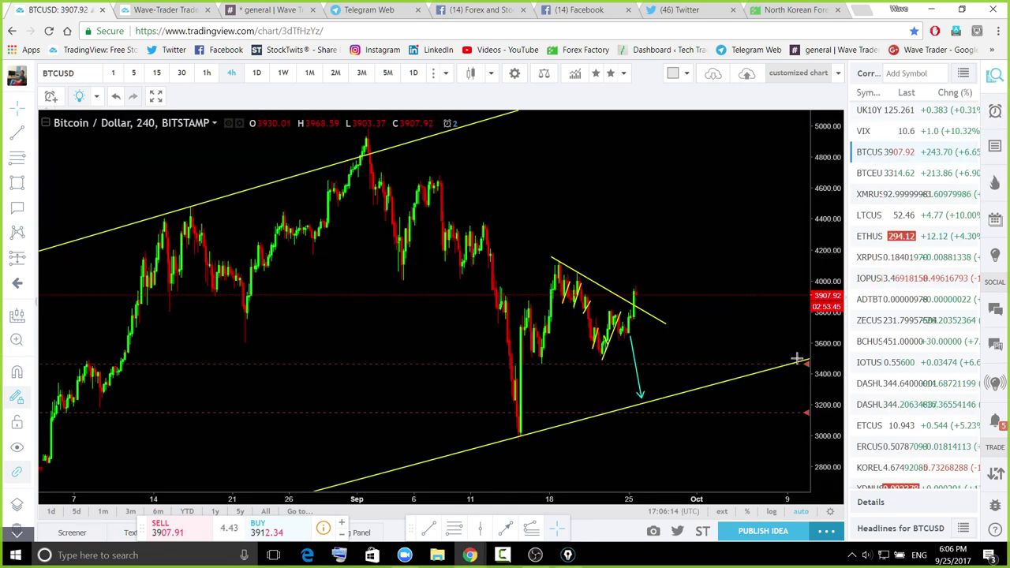
Show BTCUSD's whole rising channel on the daily timeframe with empty space ahead of the latest candle
{"action": "left_click", "coordinate": [257, 76]}
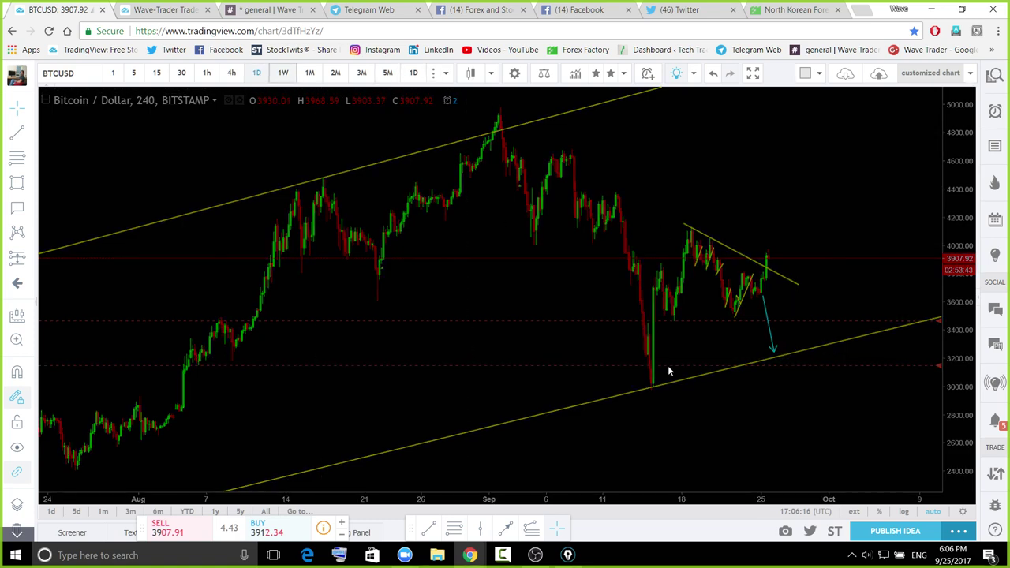
{"action": "left_click", "coordinate": [507, 474]}
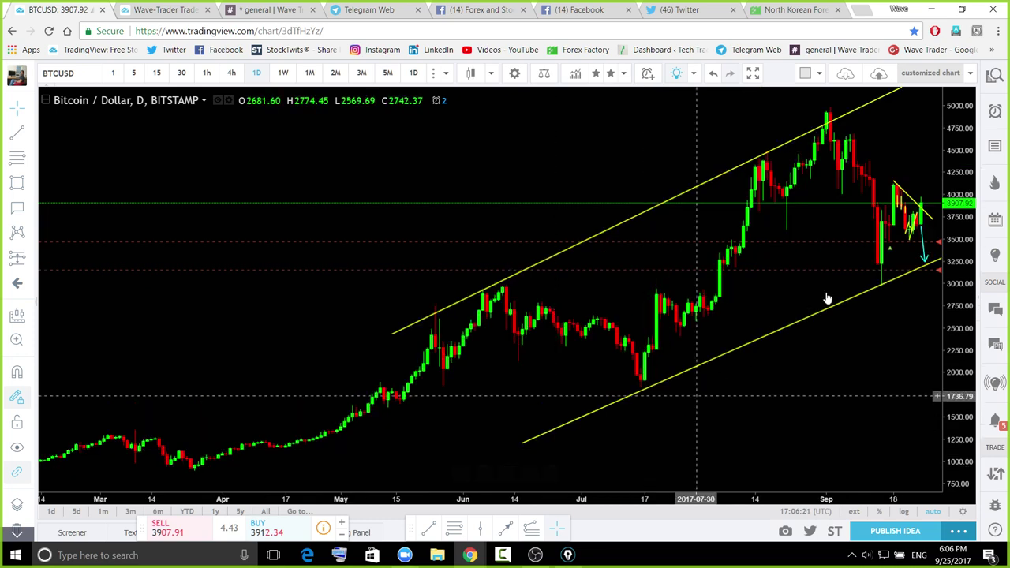
{"action": "scroll", "coordinate": [876, 280], "scroll_direction": "up", "scroll_amount": 2}
{"action": "left_click_drag", "start_coordinate": [949, 287], "coordinate": [949, 327]}
{"action": "left_click_drag", "start_coordinate": [859, 365], "coordinate": [661, 416]}
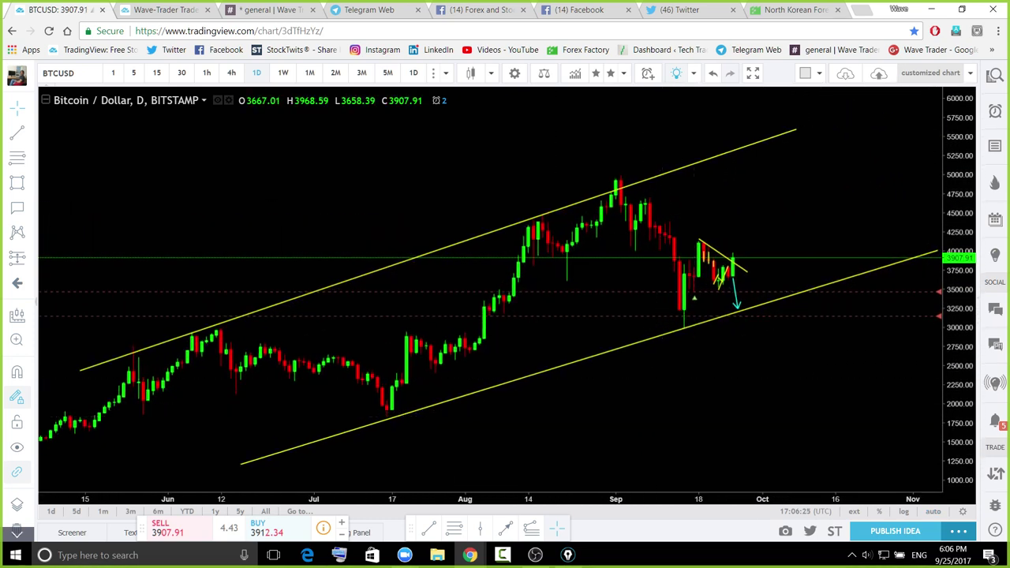
Sketch the June and September corrections, the rally between them and a new rise past the upper channel line on BTCUSD, and clear the sketches
{"action": "key", "text": "ctrl+shift+3"}
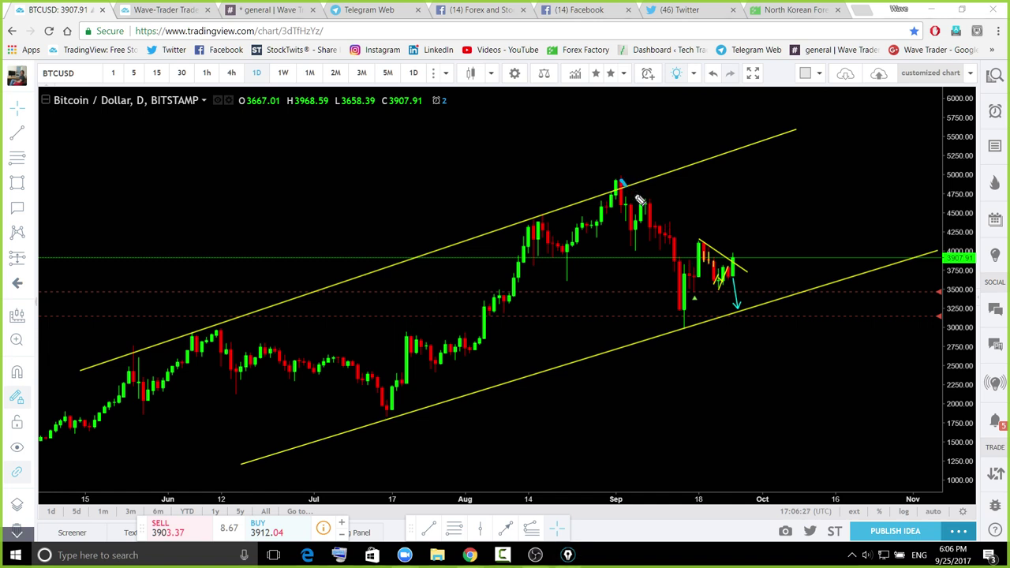
{"action": "left_click_drag", "start_coordinate": [622, 183], "coordinate": [711, 241]}
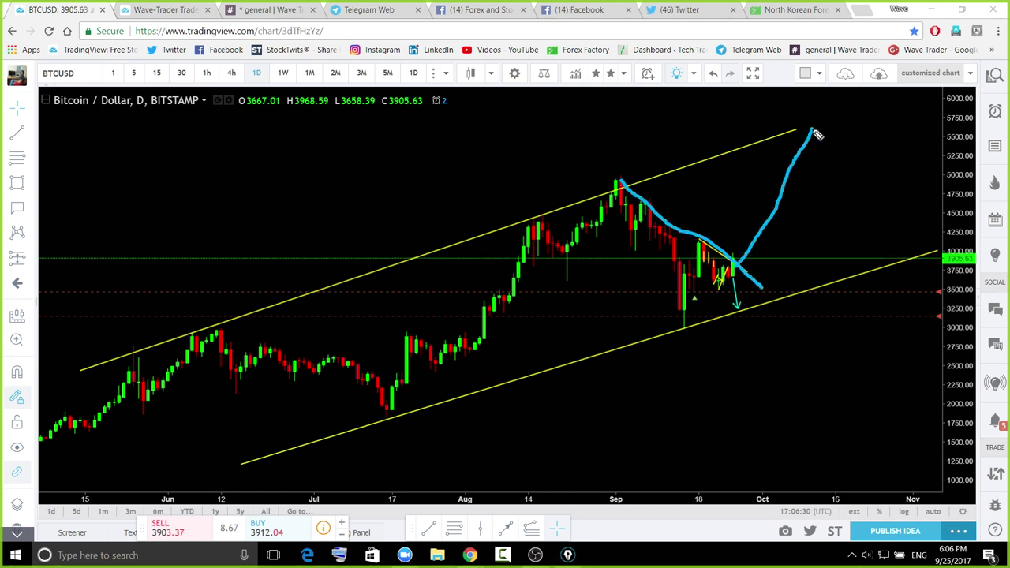
{"action": "left_click_drag", "start_coordinate": [381, 401], "coordinate": [589, 177]}
{"action": "left_click_drag", "start_coordinate": [218, 332], "coordinate": [419, 394]}
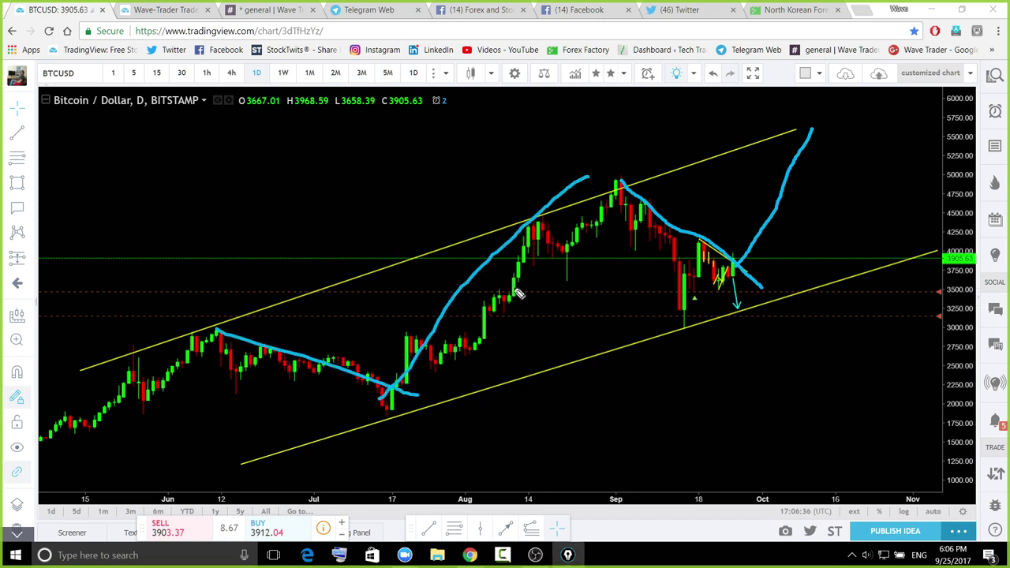
{"action": "left_click_drag", "start_coordinate": [606, 202], "coordinate": [733, 299]}
{"action": "mouse_move", "coordinate": [835, 127]}
{"action": "left_mouse_down"}
{"action": "mouse_move", "coordinate": [756, 283]}
{"action": "mouse_move", "coordinate": [804, 158]}
{"action": "mouse_move", "coordinate": [828, 133]}
{"action": "left_mouse_up"}
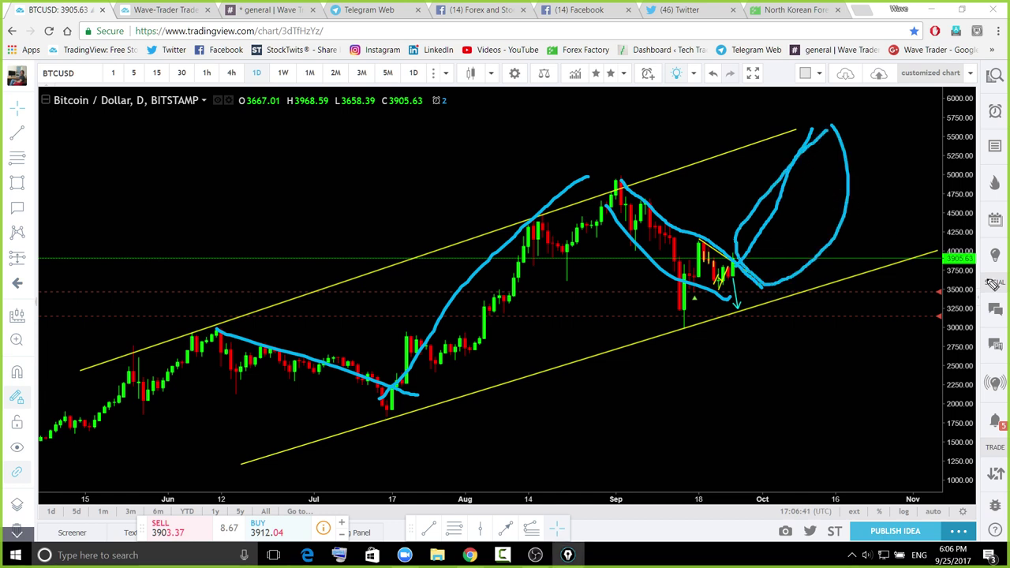
{"action": "key", "text": "ctrl+z"}
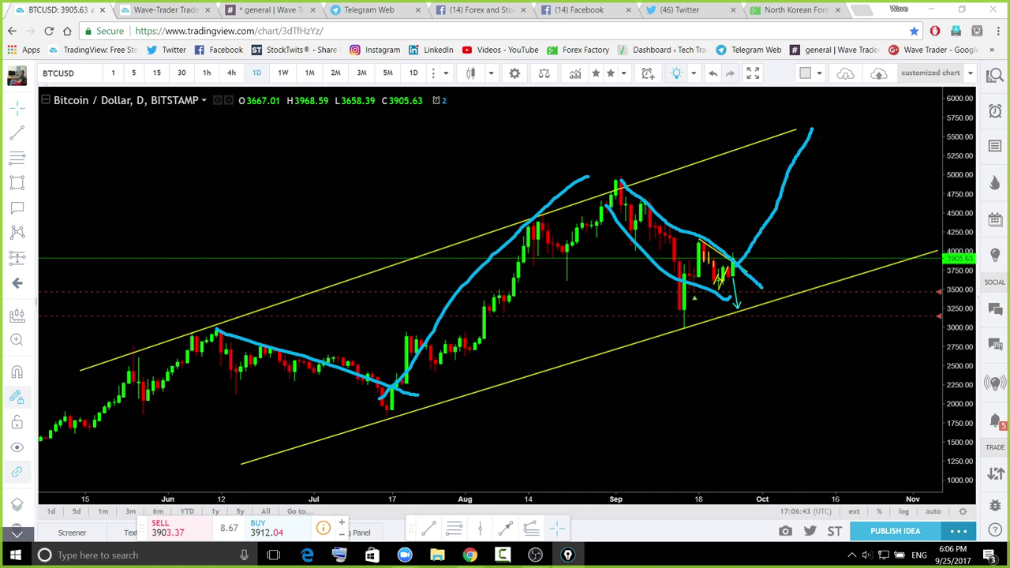
{"action": "key", "text": "Escape"}
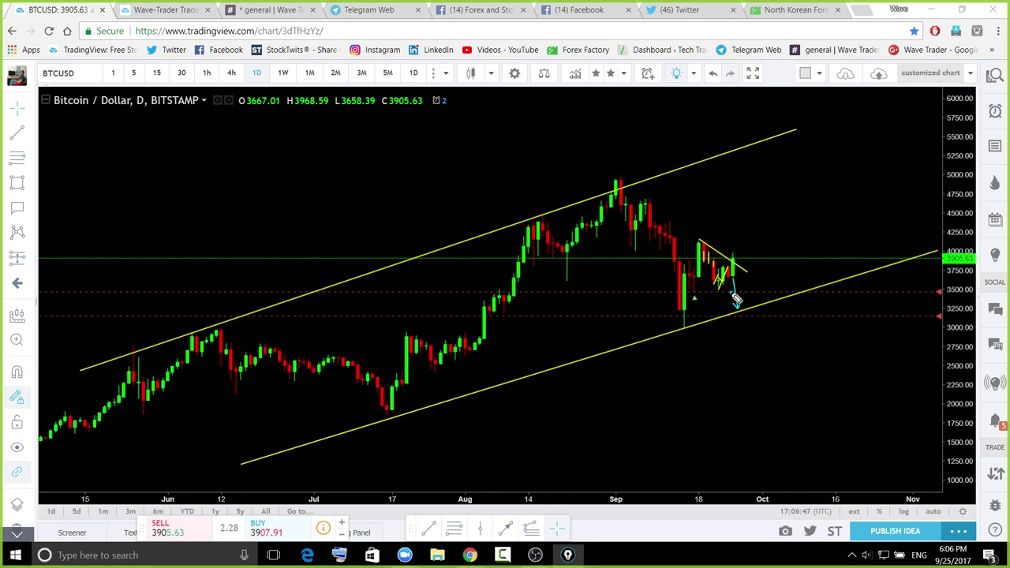
Sketch the bounce from the mid-September low, a pullback near the lower channel line and two alternative rises on BTCUSD, and clear them
{"action": "left_click_drag", "start_coordinate": [731, 292], "coordinate": [749, 292]}
{"action": "mouse_move", "coordinate": [684, 324]}
{"action": "left_mouse_down"}
{"action": "mouse_move", "coordinate": [707, 270]}
{"action": "mouse_move", "coordinate": [733, 273]}
{"action": "left_mouse_up"}
{"action": "left_click_drag", "start_coordinate": [752, 308], "coordinate": [830, 129]}
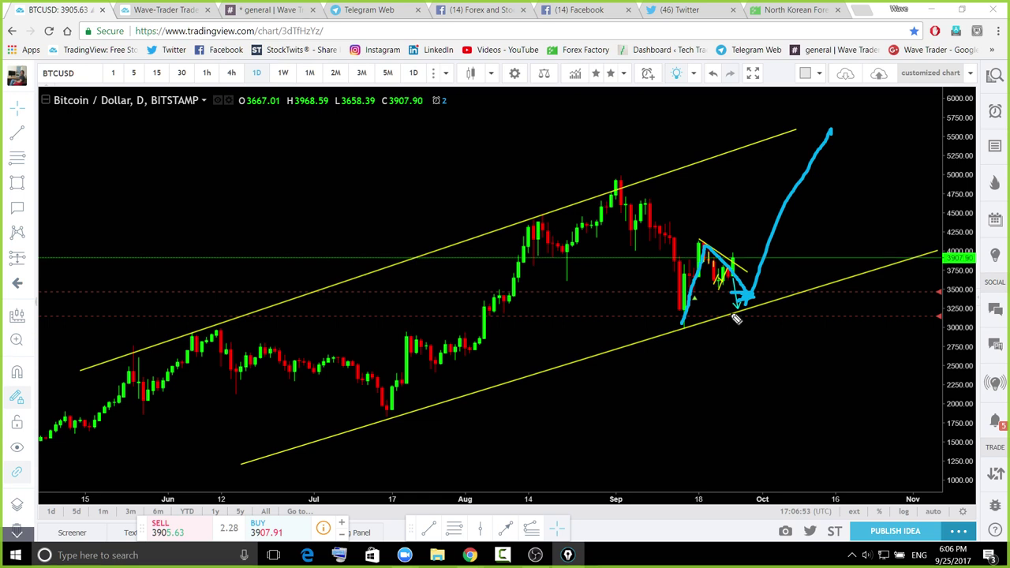
{"action": "mouse_move", "coordinate": [737, 308]}
{"action": "left_mouse_down"}
{"action": "mouse_move", "coordinate": [736, 239]}
{"action": "mouse_move", "coordinate": [777, 178]}
{"action": "left_mouse_up"}
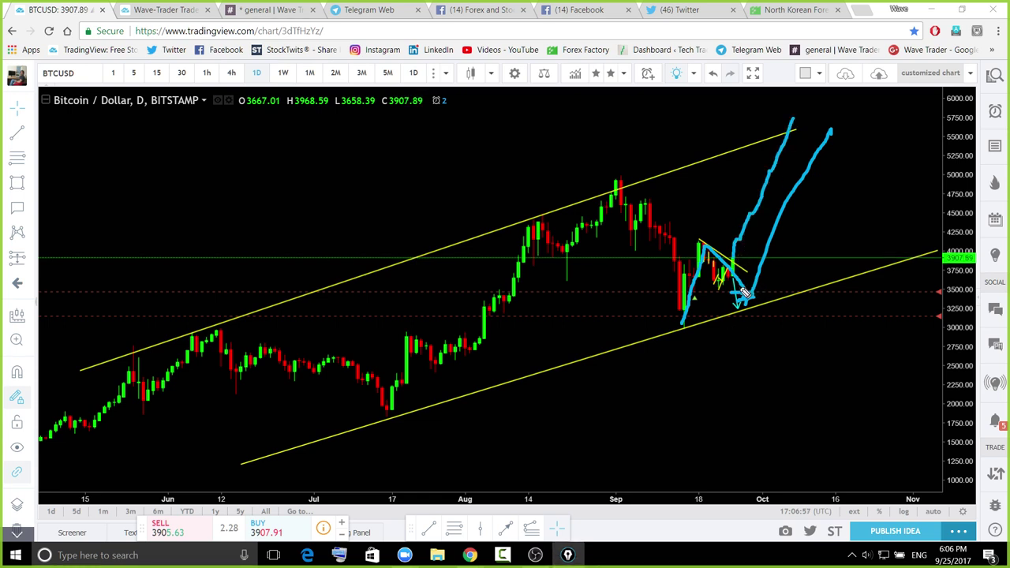
{"action": "key", "text": "ctrl+z"}
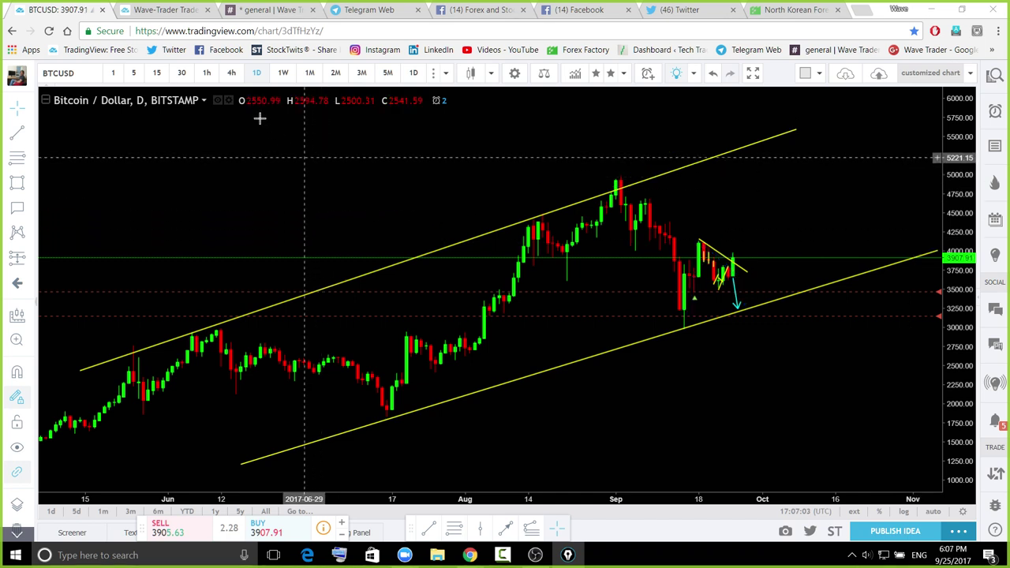
Show BTCUSD on the 1h timeframe with the moves since early September and some space ahead in view
{"action": "left_click", "coordinate": [207, 72]}
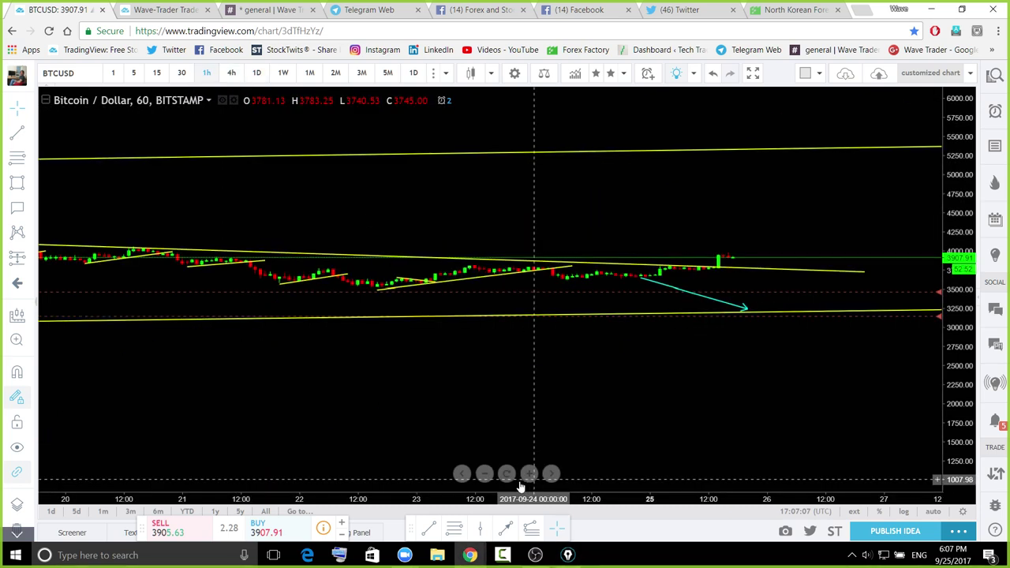
{"action": "left_click", "coordinate": [508, 476]}
{"action": "scroll", "coordinate": [769, 357], "scroll_direction": "down", "scroll_amount": 2}
{"action": "scroll", "coordinate": [770, 356], "scroll_direction": "down", "scroll_amount": 3}
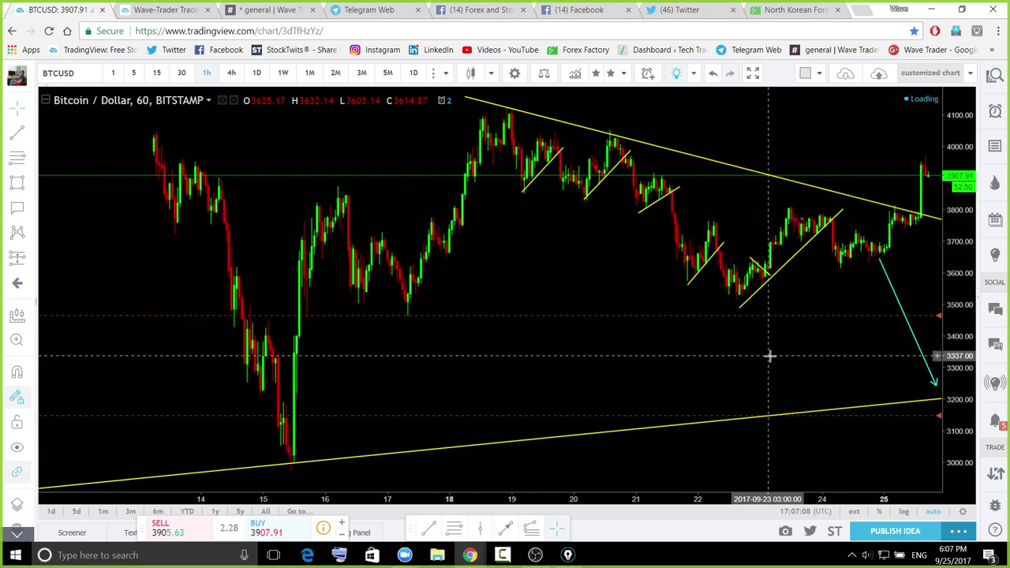
{"action": "scroll", "coordinate": [815, 324], "scroll_direction": "down", "scroll_amount": 2}
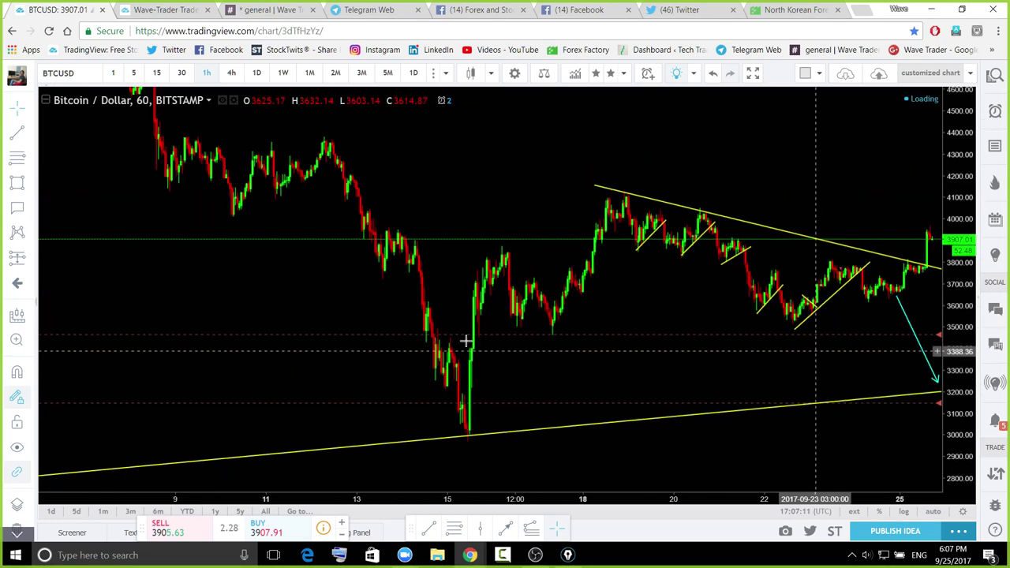
{"action": "left_click_drag", "start_coordinate": [588, 384], "coordinate": [491, 360]}
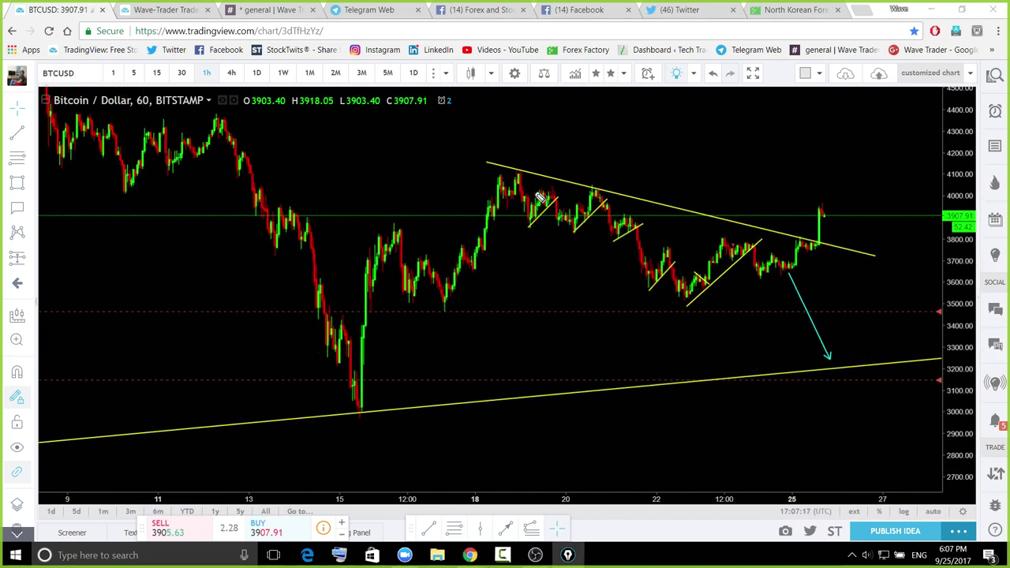
Sketch the decline from the September 18 high to the lower channel line and a steep rally from there, and clear the sketches
{"action": "left_click_drag", "start_coordinate": [514, 171], "coordinate": [703, 322]}
{"action": "left_click_drag", "start_coordinate": [747, 373], "coordinate": [846, 117]}
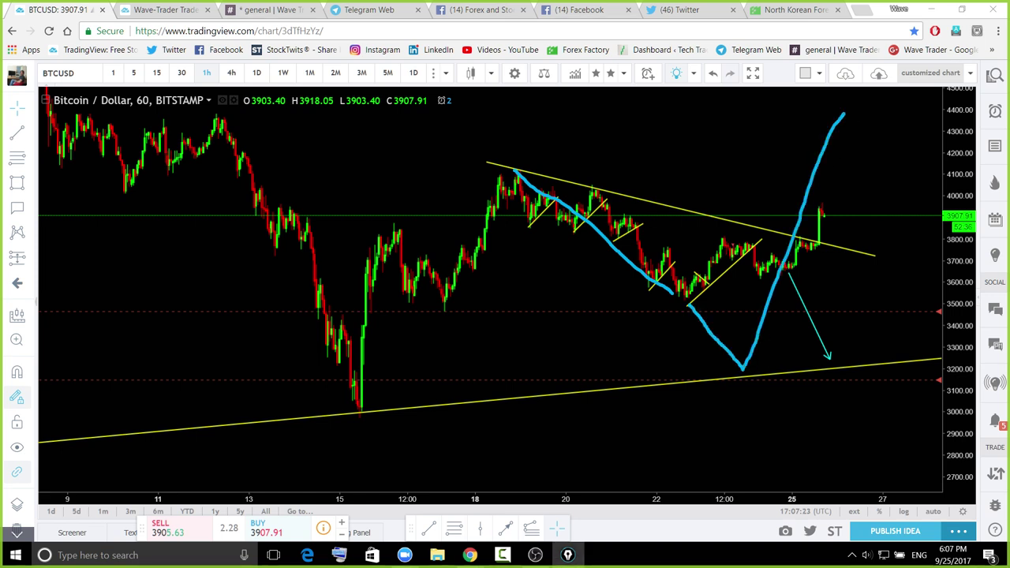
{"action": "key", "text": "ctrl+shift+7"}
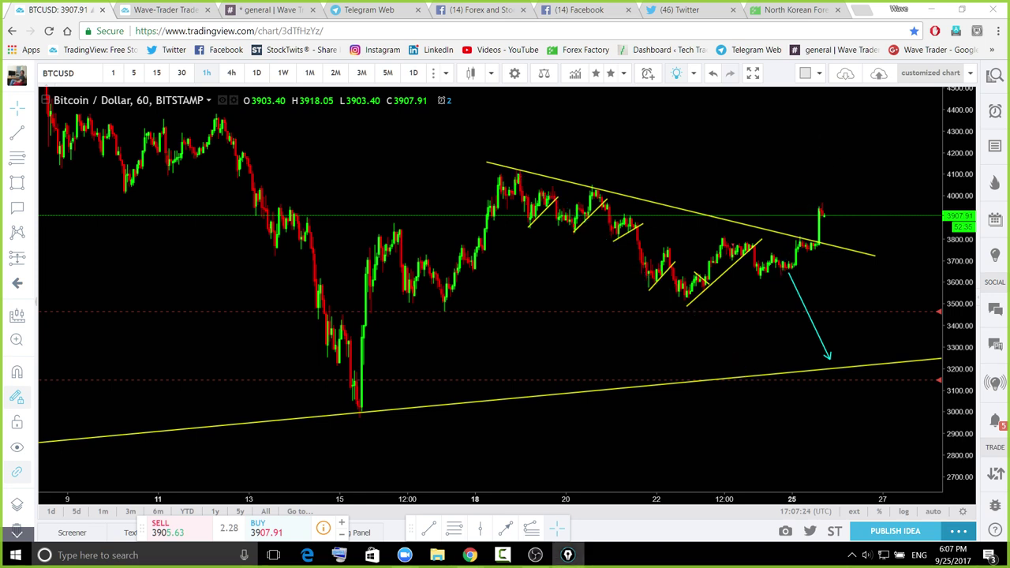
Switch BTCUSD to the 1D timeframe, open the September 16 idea "BTCUSD Buy the pullback" and read through its follow-up comments
{"action": "left_click", "coordinate": [257, 73]}
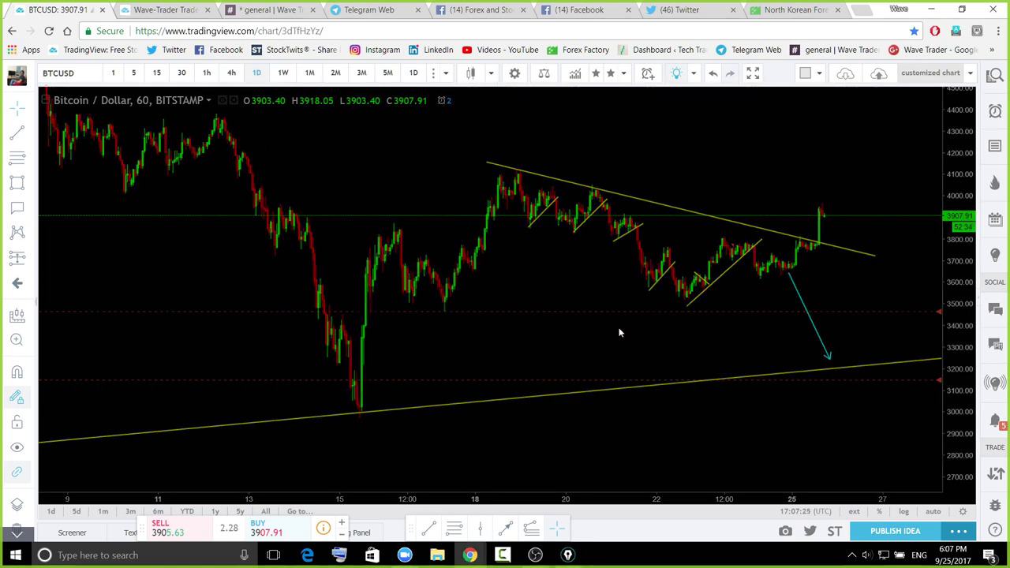
{"action": "left_click", "coordinate": [507, 473]}
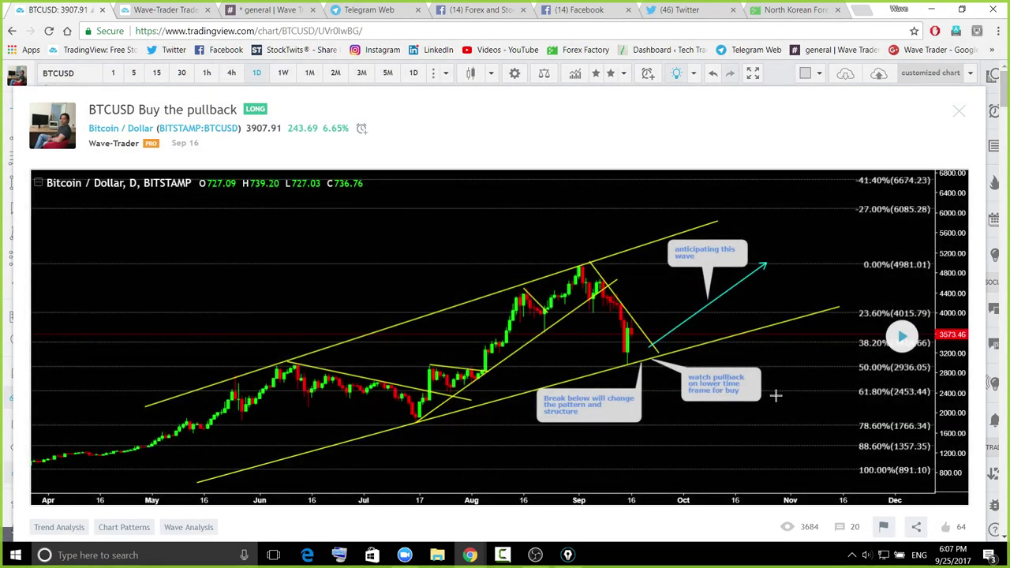
{"action": "scroll", "coordinate": [647, 419], "scroll_direction": "down", "scroll_amount": 7}
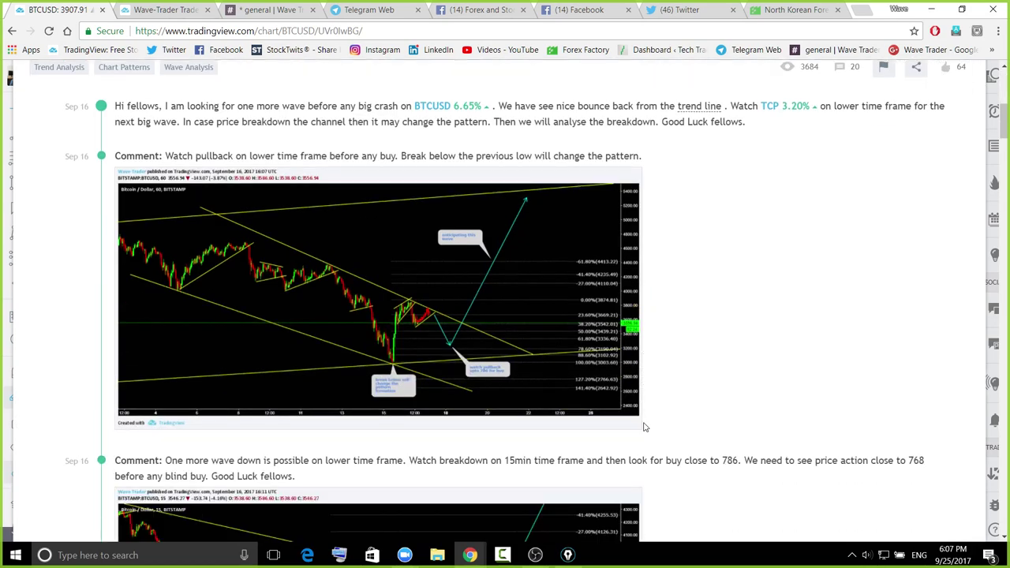
{"action": "scroll", "coordinate": [644, 427], "scroll_direction": "down", "scroll_amount": 7}
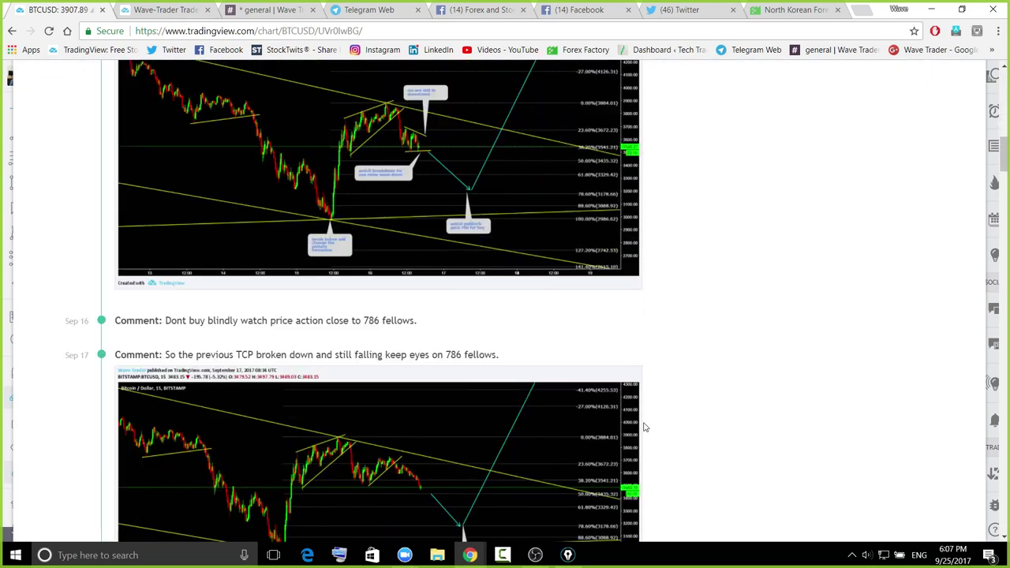
{"action": "scroll", "coordinate": [645, 427], "scroll_direction": "down", "scroll_amount": 1}
{"action": "scroll", "coordinate": [644, 427], "scroll_direction": "up", "scroll_amount": 8}
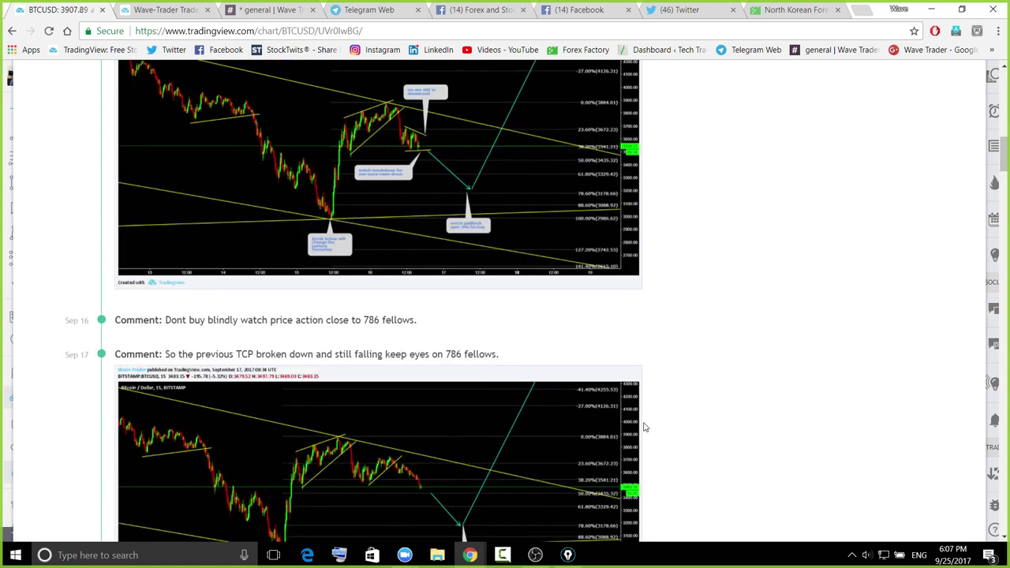
{"action": "scroll", "coordinate": [644, 427], "scroll_direction": "up", "scroll_amount": 2}
{"action": "scroll", "coordinate": [644, 427], "scroll_direction": "down", "scroll_amount": 15}
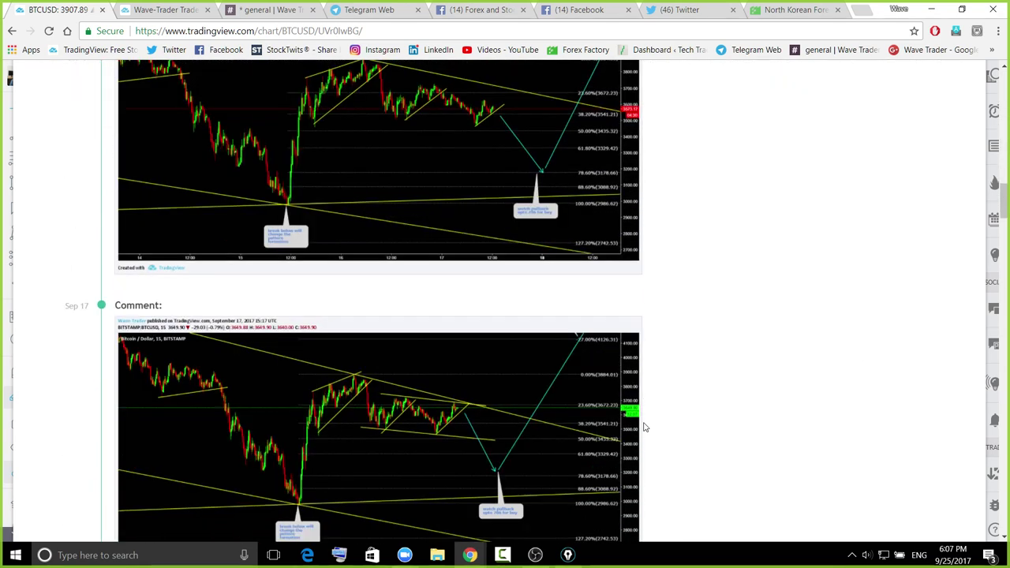
{"action": "scroll", "coordinate": [644, 427], "scroll_direction": "down", "scroll_amount": 1}
Open the September 18 "Watch bottom" snapshot, trace its forecast drop and following rally, clear the sketch and close the snapshot
{"action": "left_click", "coordinate": [448, 387]}
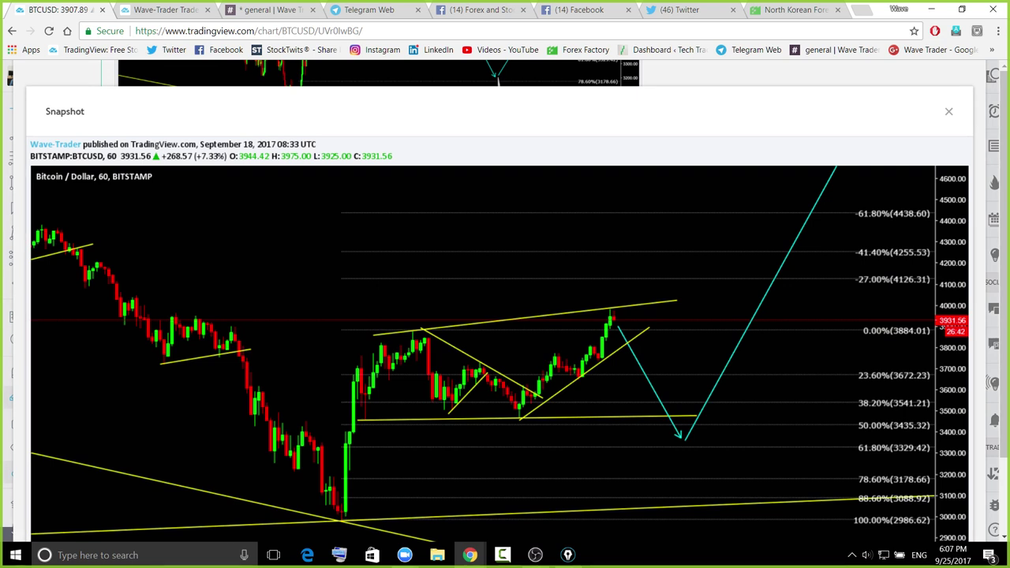
{"action": "left_click_drag", "start_coordinate": [608, 308], "coordinate": [684, 400]}
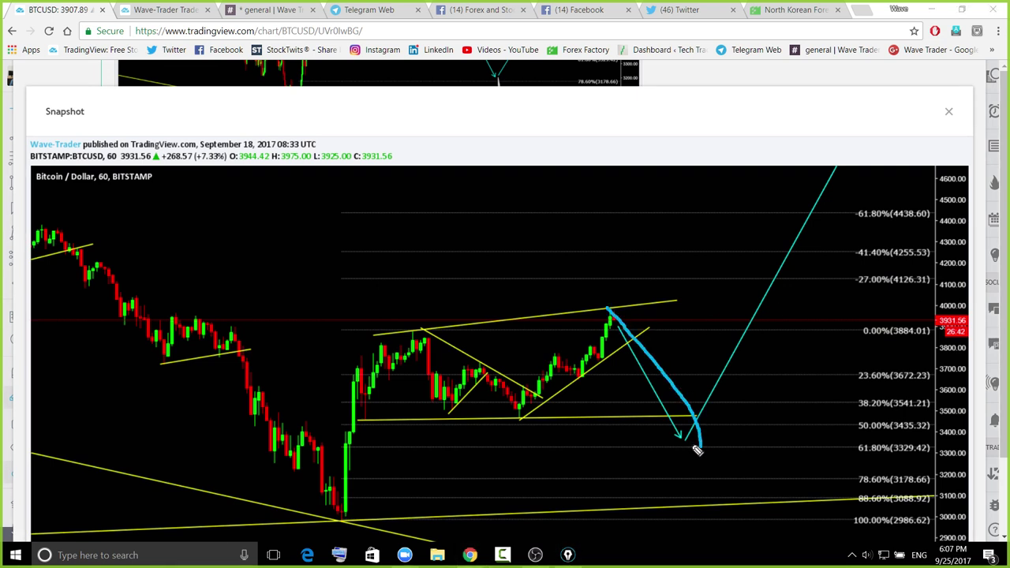
{"action": "left_click_drag", "start_coordinate": [697, 450], "coordinate": [846, 205]}
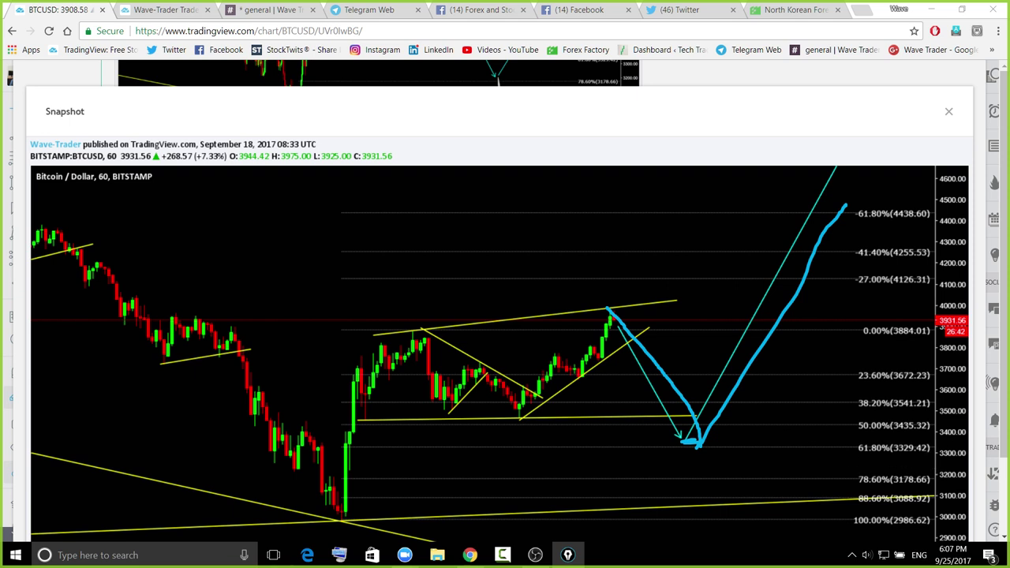
{"action": "key", "text": "Escape"}
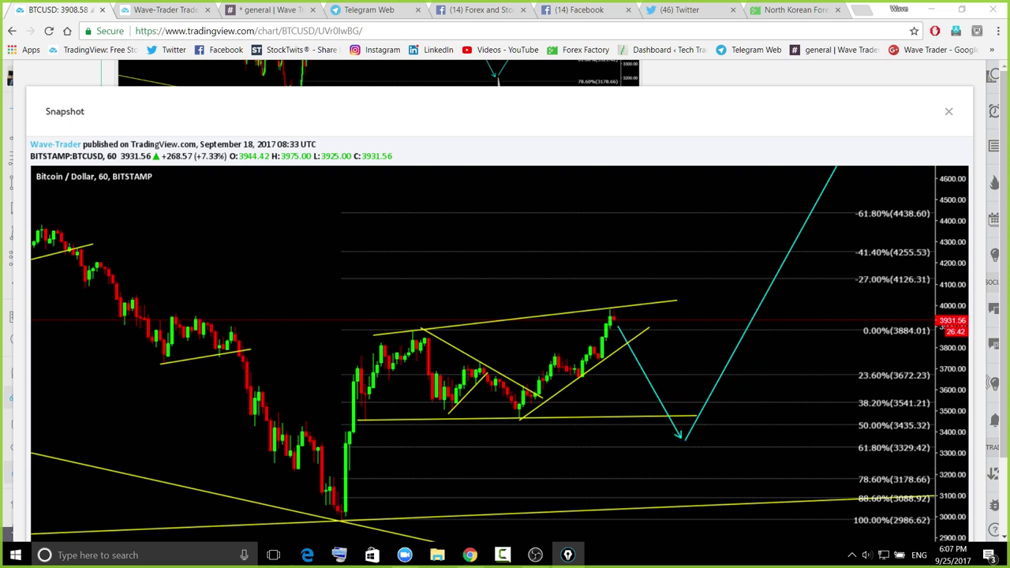
{"action": "left_click", "coordinate": [949, 111]}
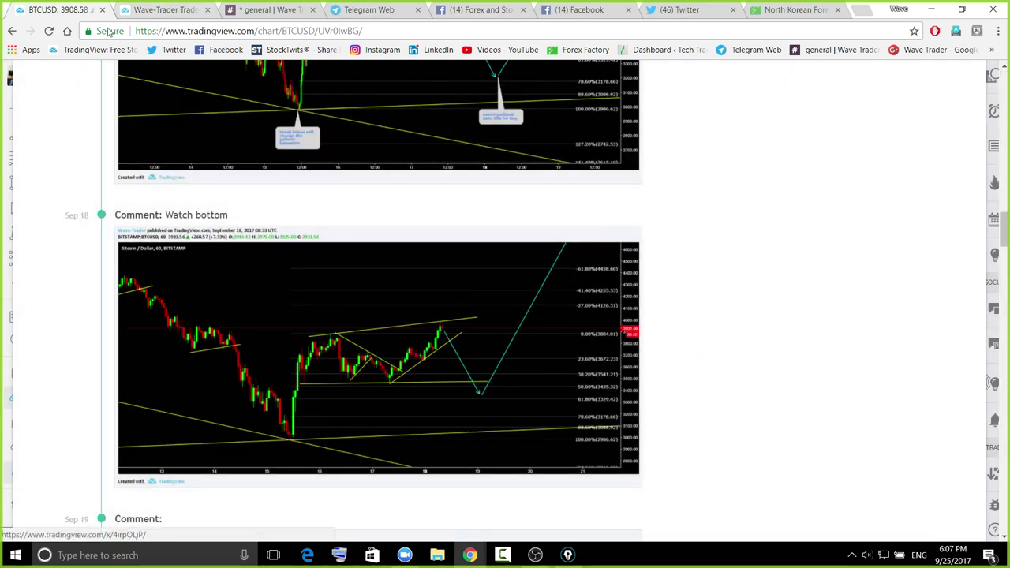
Close the published idea and show BTCUSD on the 4h timeframe with the September moves and some space ahead in view
{"action": "scroll", "coordinate": [878, 288], "scroll_direction": "up", "scroll_amount": 10}
{"action": "scroll", "coordinate": [874, 293], "scroll_direction": "up", "scroll_amount": 10}
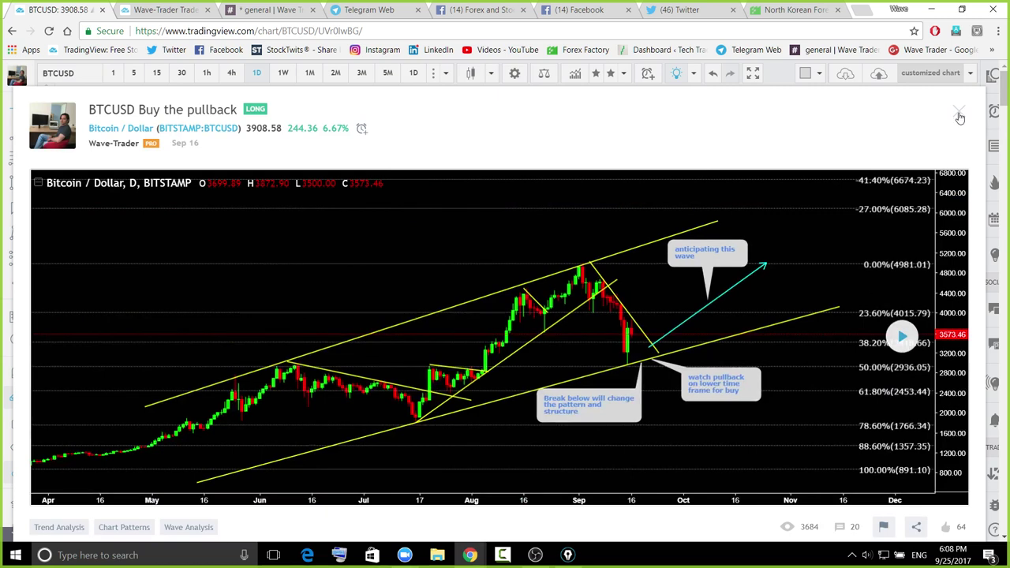
{"action": "left_click", "coordinate": [959, 114]}
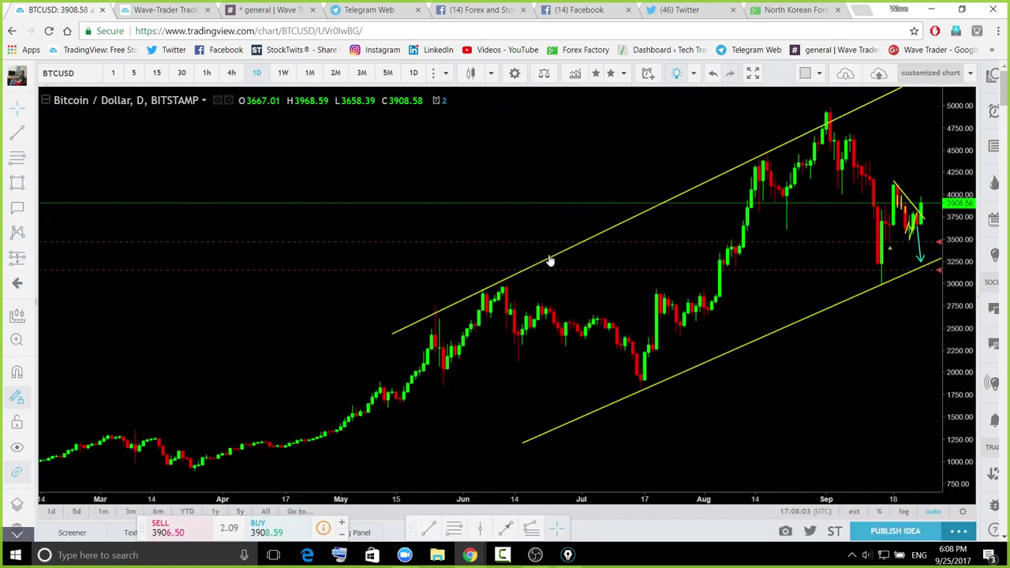
{"action": "left_click", "coordinate": [232, 74]}
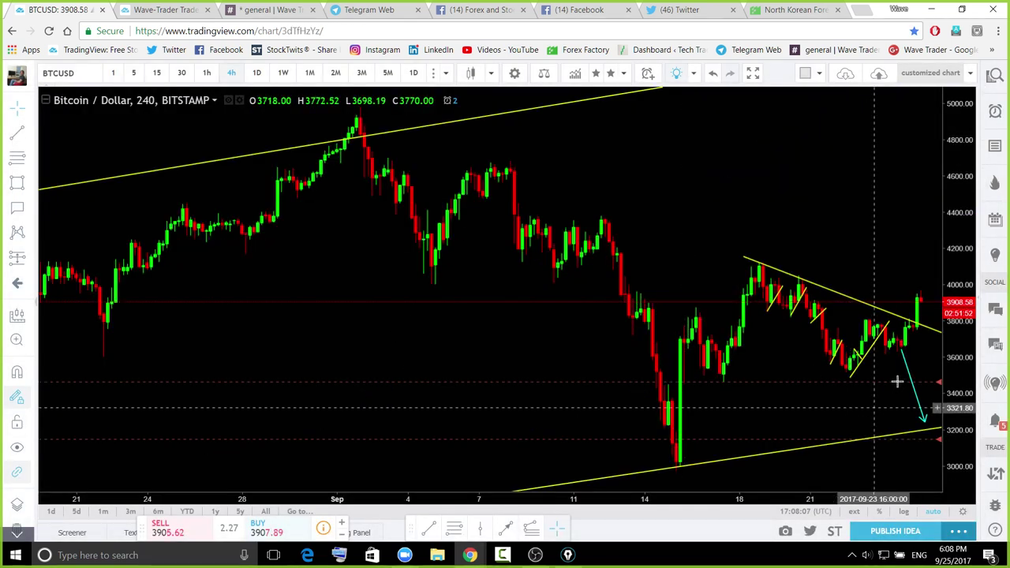
{"action": "scroll", "coordinate": [925, 341], "scroll_direction": "down", "scroll_amount": 2}
{"action": "left_click_drag", "start_coordinate": [962, 329], "coordinate": [660, 409]}
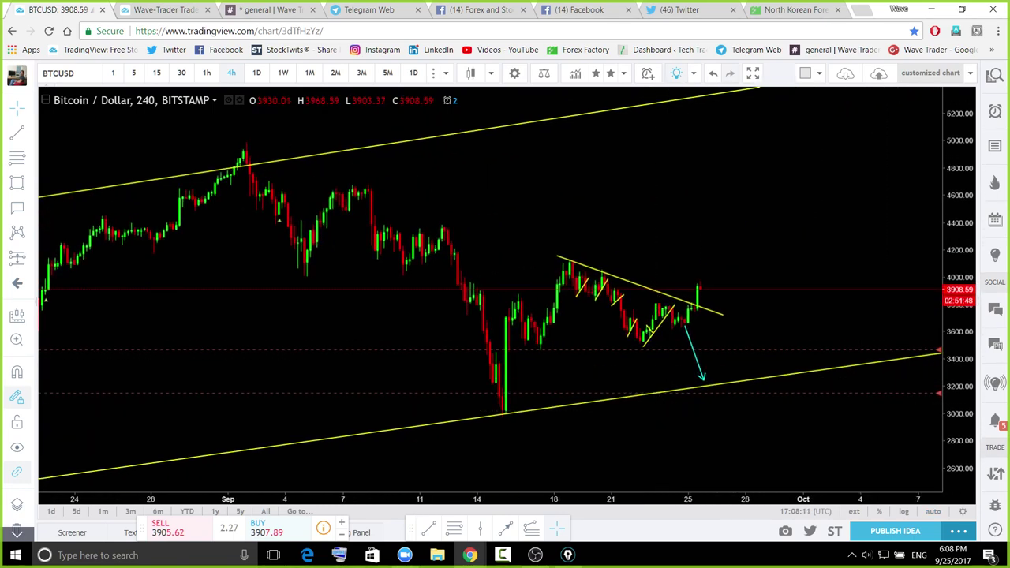
Sketch the rise since September 22 between two lines, a drop to about 3400 and a steep rally past the upper channel line
{"action": "left_click", "coordinate": [1006, 244]}
{"action": "left_click_drag", "start_coordinate": [646, 344], "coordinate": [731, 302]}
{"action": "mouse_move", "coordinate": [645, 307]}
{"action": "left_mouse_down"}
{"action": "mouse_move", "coordinate": [705, 289]}
{"action": "mouse_move", "coordinate": [726, 312]}
{"action": "left_mouse_up"}
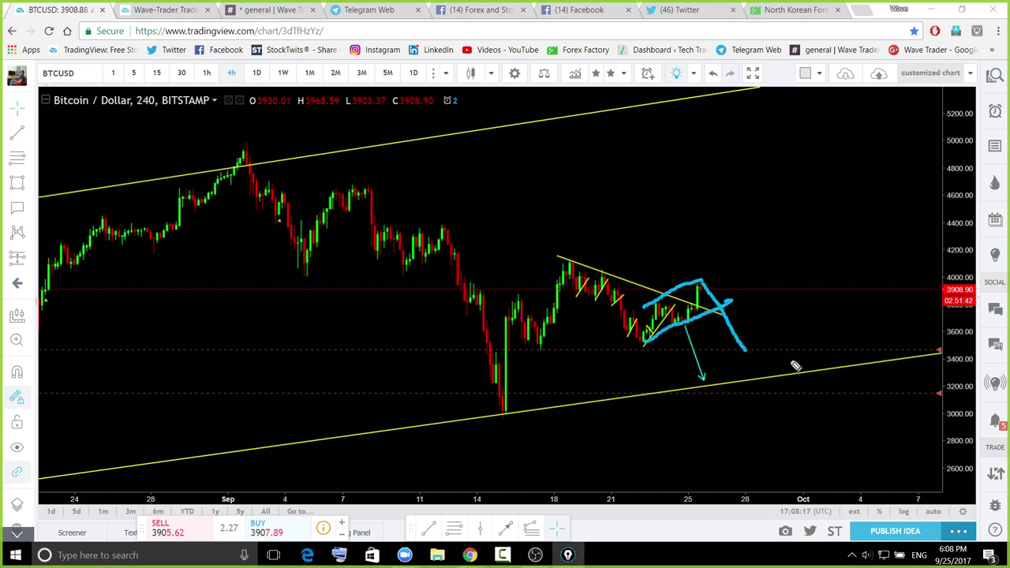
{"action": "left_click_drag", "start_coordinate": [498, 366], "coordinate": [521, 365]}
{"action": "mouse_move", "coordinate": [746, 351]}
{"action": "left_mouse_down"}
{"action": "mouse_move", "coordinate": [758, 366]}
{"action": "mouse_move", "coordinate": [798, 229]}
{"action": "mouse_move", "coordinate": [877, 79]}
{"action": "left_mouse_up"}
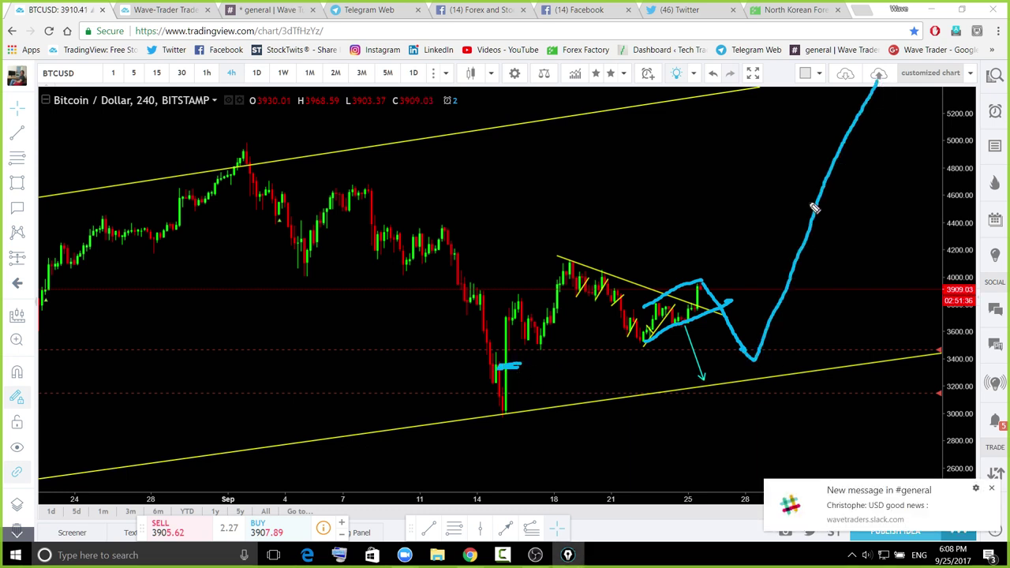
Loop around the expected rally, sketch the decline from early September and a fall through the lower channel line, and clear the sketches
{"action": "mouse_move", "coordinate": [760, 357]}
{"action": "left_mouse_down"}
{"action": "mouse_move", "coordinate": [750, 365]}
{"action": "mouse_move", "coordinate": [857, 102]}
{"action": "mouse_move", "coordinate": [863, 257]}
{"action": "left_mouse_up"}
{"action": "mouse_move", "coordinate": [853, 306]}
{"action": "left_mouse_down"}
{"action": "mouse_move", "coordinate": [747, 245]}
{"action": "mouse_move", "coordinate": [825, 119]}
{"action": "left_mouse_up"}
{"action": "left_click_drag", "start_coordinate": [236, 175], "coordinate": [298, 196]}
{"action": "left_click_drag", "start_coordinate": [401, 233], "coordinate": [750, 362]}
{"action": "left_click_drag", "start_coordinate": [711, 324], "coordinate": [721, 509]}
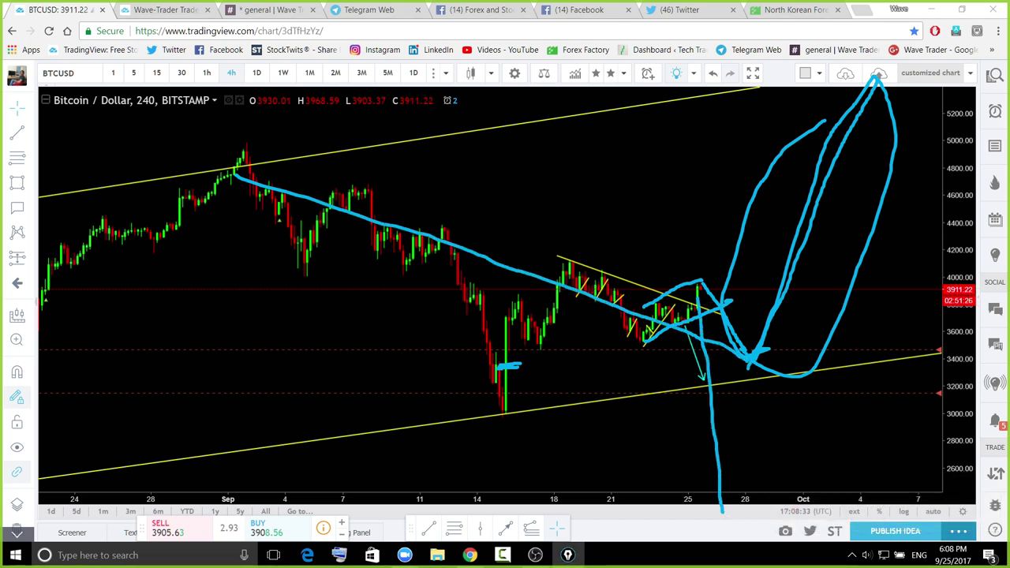
{"action": "key", "text": "Escape"}
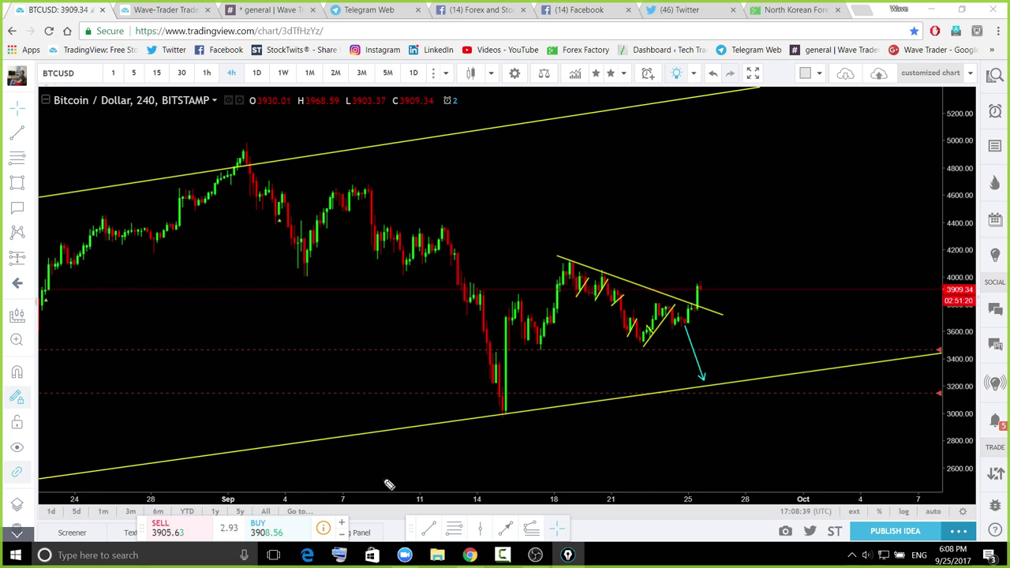
Circle the mid-September bounce candle, sketch a downward arrow from its low through the lower channel line and mark a level just below 2600
{"action": "left_click_drag", "start_coordinate": [503, 309], "coordinate": [514, 319]}
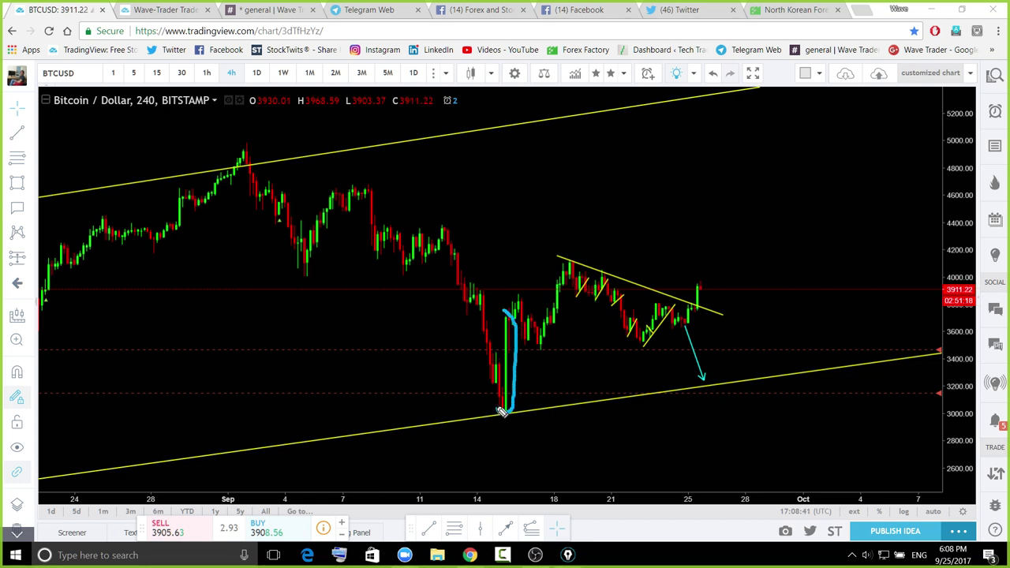
{"action": "left_click_drag", "start_coordinate": [503, 370], "coordinate": [505, 311]}
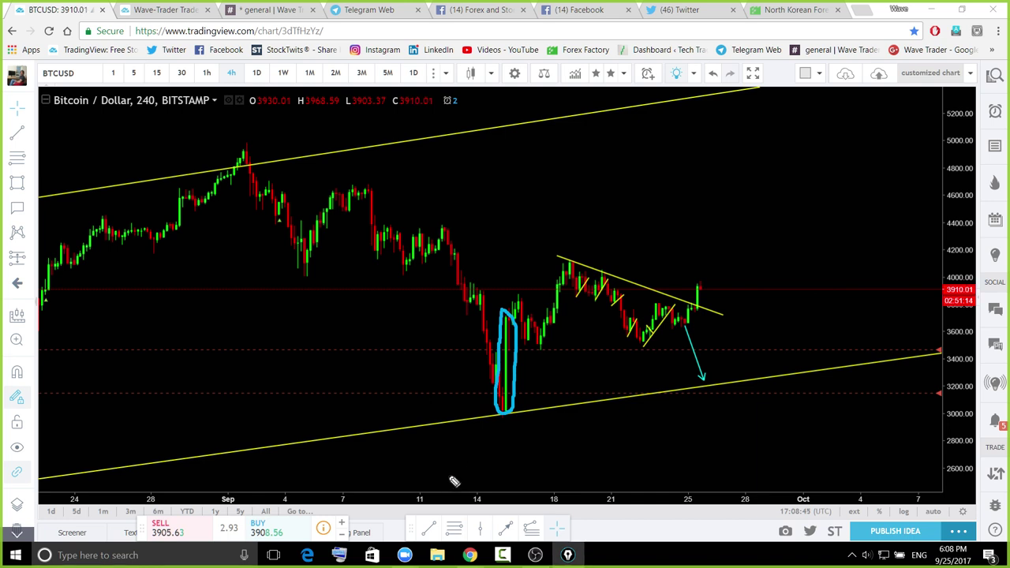
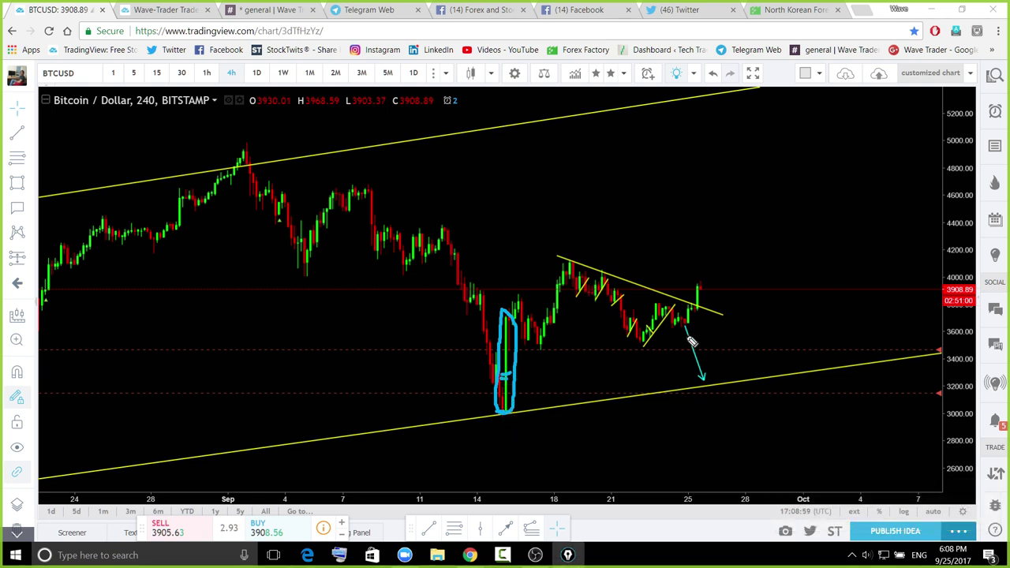
{"action": "mouse_move", "coordinate": [499, 405]}
{"action": "left_mouse_down"}
{"action": "mouse_move", "coordinate": [528, 406]}
{"action": "mouse_move", "coordinate": [553, 499]}
{"action": "mouse_move", "coordinate": [557, 477]}
{"action": "left_mouse_up"}
{"action": "left_click_drag", "start_coordinate": [495, 421], "coordinate": [508, 419]}
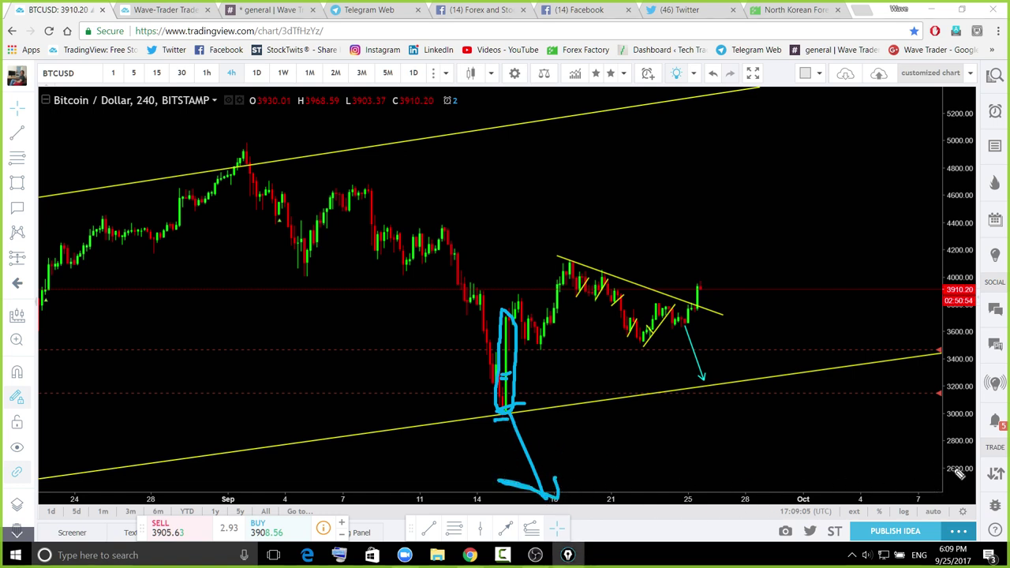
{"action": "left_click_drag", "start_coordinate": [983, 474], "coordinate": [938, 473]}
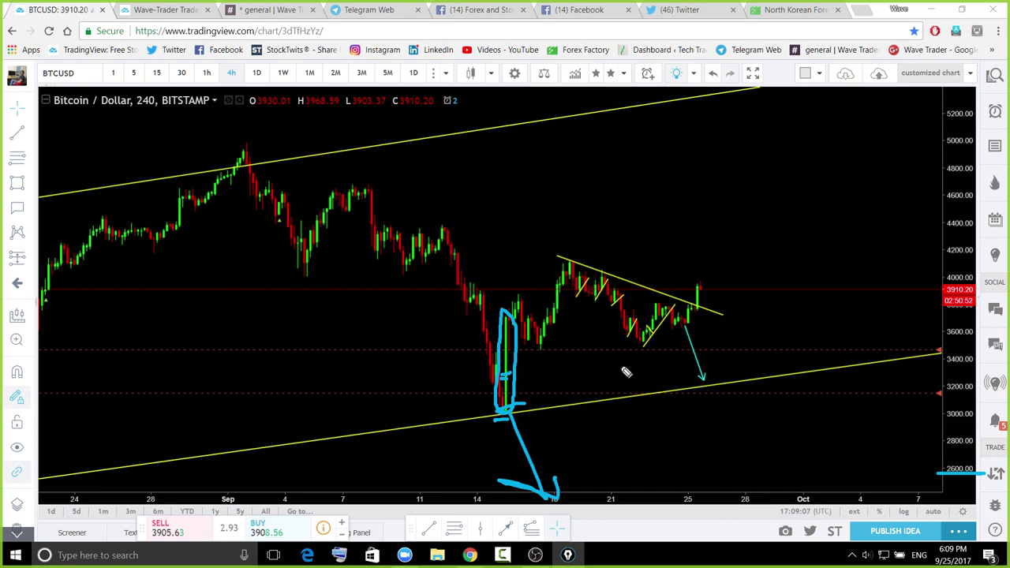
Sketch a pullback to the lower channel line near 3200 and a rally from there to about 5200, and clear the sketches
{"action": "left_click_drag", "start_coordinate": [689, 392], "coordinate": [716, 401]}
{"action": "mouse_move", "coordinate": [678, 321]}
{"action": "left_mouse_down"}
{"action": "mouse_move", "coordinate": [711, 379]}
{"action": "mouse_move", "coordinate": [884, 107]}
{"action": "left_mouse_up"}
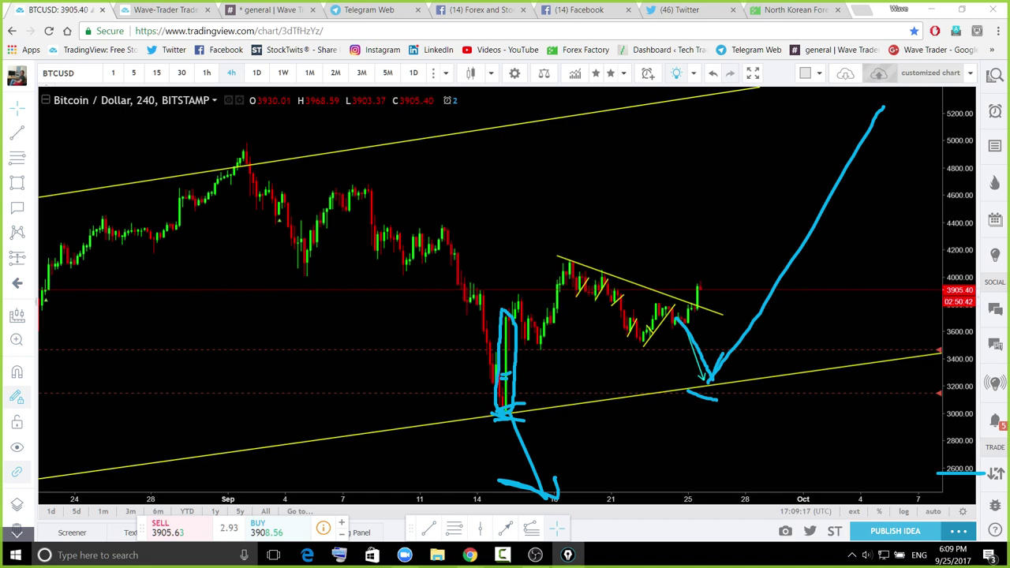
{"action": "key", "text": "ctrl+shift+7"}
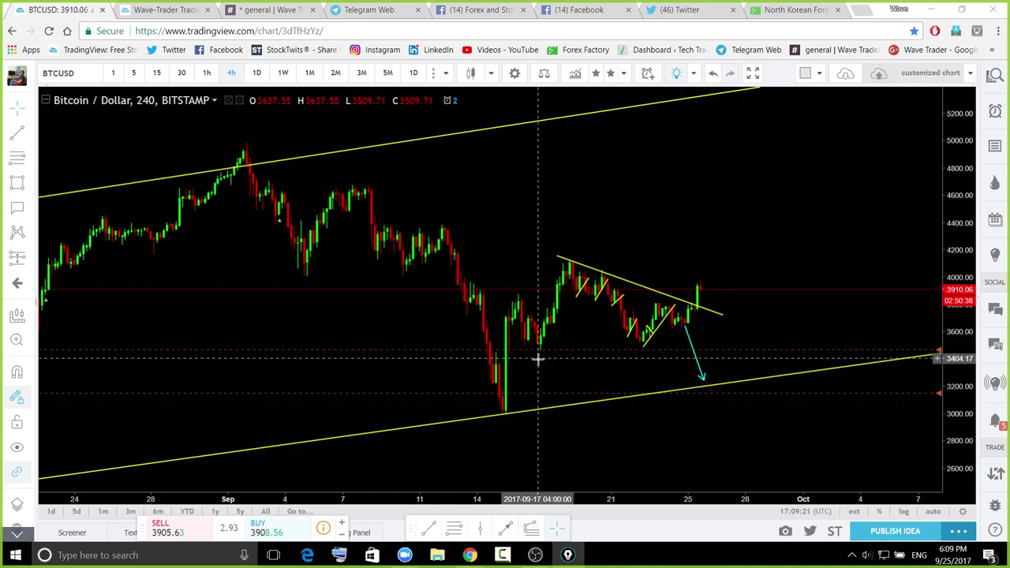
Mark levels on the mid-September bounce candle and sketch the recent rise, a pullback to about 3400 and a circled rally to the upper channel line
{"action": "left_click_drag", "start_coordinate": [721, 271], "coordinate": [525, 306]}
{"action": "scroll", "coordinate": [907, 338], "scroll_direction": "down", "scroll_amount": 1}
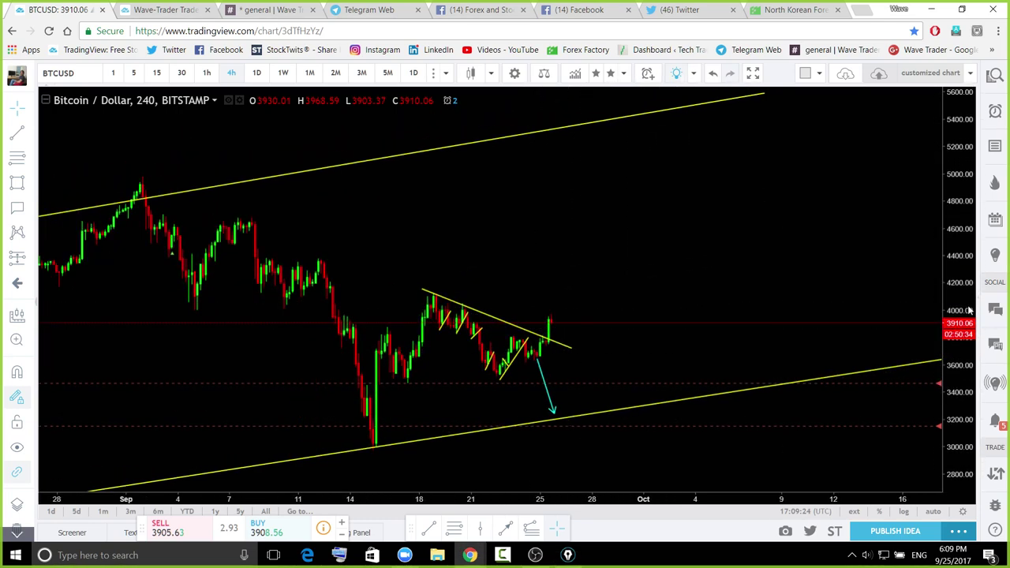
{"action": "left_click_drag", "start_coordinate": [971, 311], "coordinate": [940, 354]}
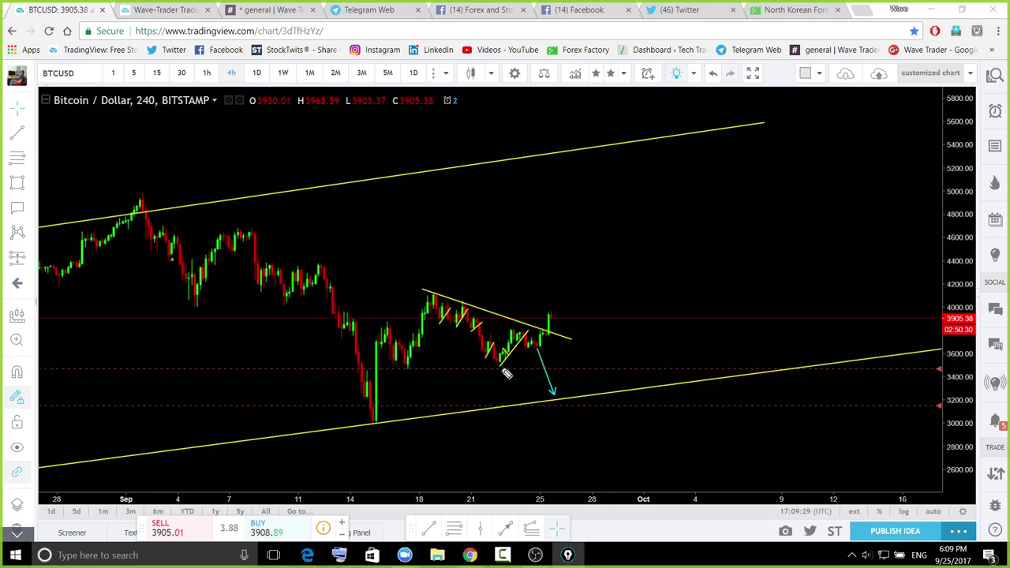
{"action": "left_click_drag", "start_coordinate": [371, 376], "coordinate": [389, 419]}
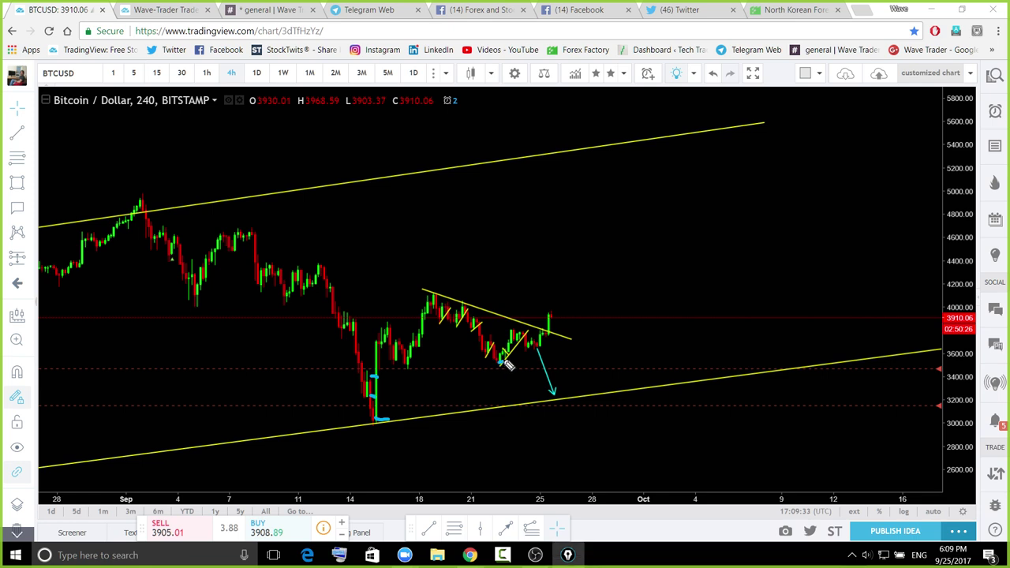
{"action": "mouse_move", "coordinate": [495, 366]}
{"action": "left_mouse_down"}
{"action": "mouse_move", "coordinate": [561, 325]}
{"action": "mouse_move", "coordinate": [557, 345]}
{"action": "left_mouse_up"}
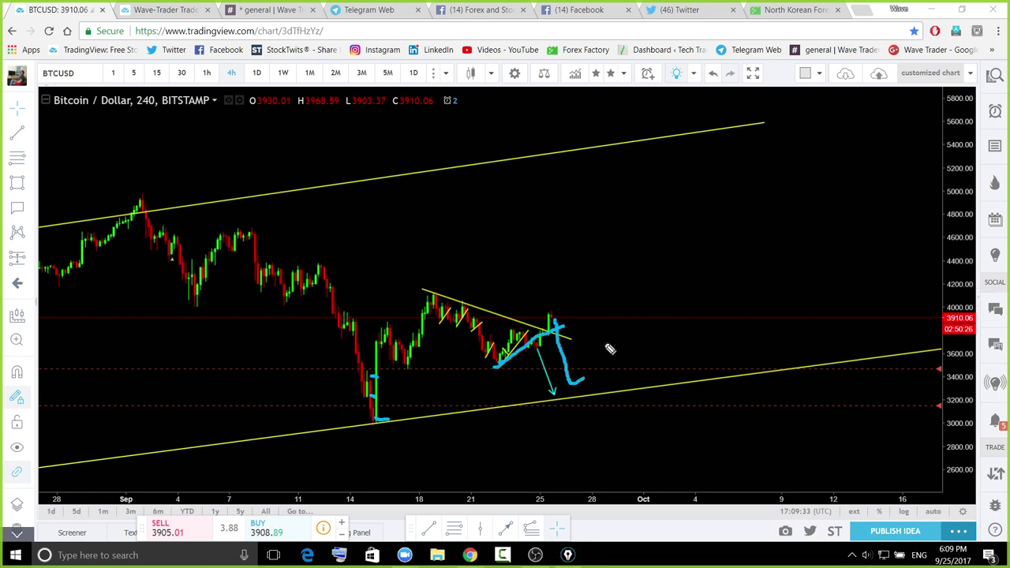
{"action": "mouse_move", "coordinate": [582, 381]}
{"action": "left_mouse_down"}
{"action": "mouse_move", "coordinate": [706, 129]}
{"action": "mouse_move", "coordinate": [534, 374]}
{"action": "mouse_move", "coordinate": [699, 93]}
{"action": "left_mouse_up"}
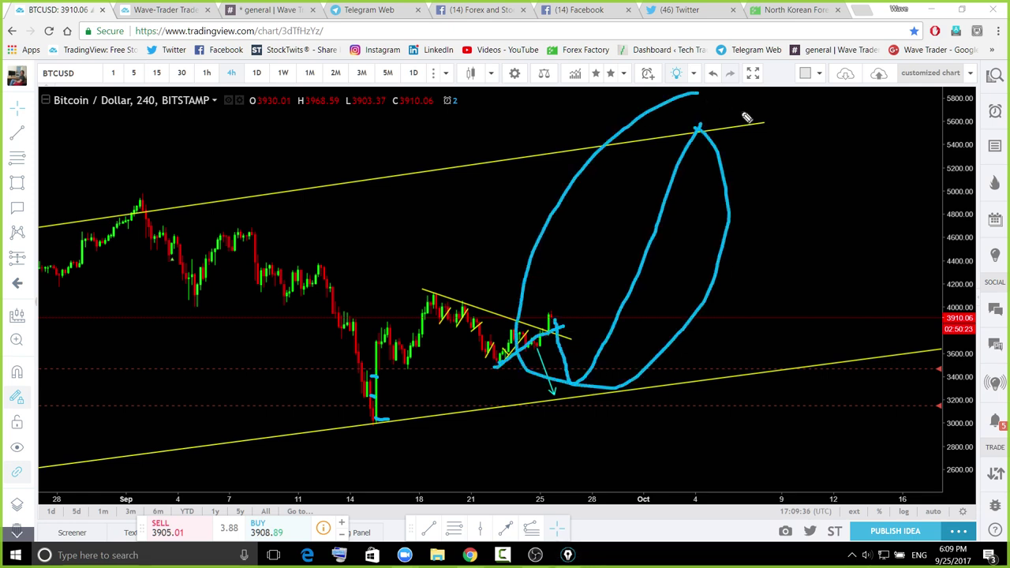
Add three strokes across the expected rally and another mark on the mid-September bounce candle, and clear the sketches
{"action": "left_click_drag", "start_coordinate": [747, 118], "coordinate": [742, 112]}
{"action": "mouse_move", "coordinate": [629, 169]}
{"action": "left_mouse_down"}
{"action": "mouse_move", "coordinate": [677, 199]}
{"action": "mouse_move", "coordinate": [692, 223]}
{"action": "left_mouse_up"}
{"action": "left_click_drag", "start_coordinate": [598, 269], "coordinate": [650, 310]}
{"action": "left_click_drag", "start_coordinate": [574, 315], "coordinate": [625, 324]}
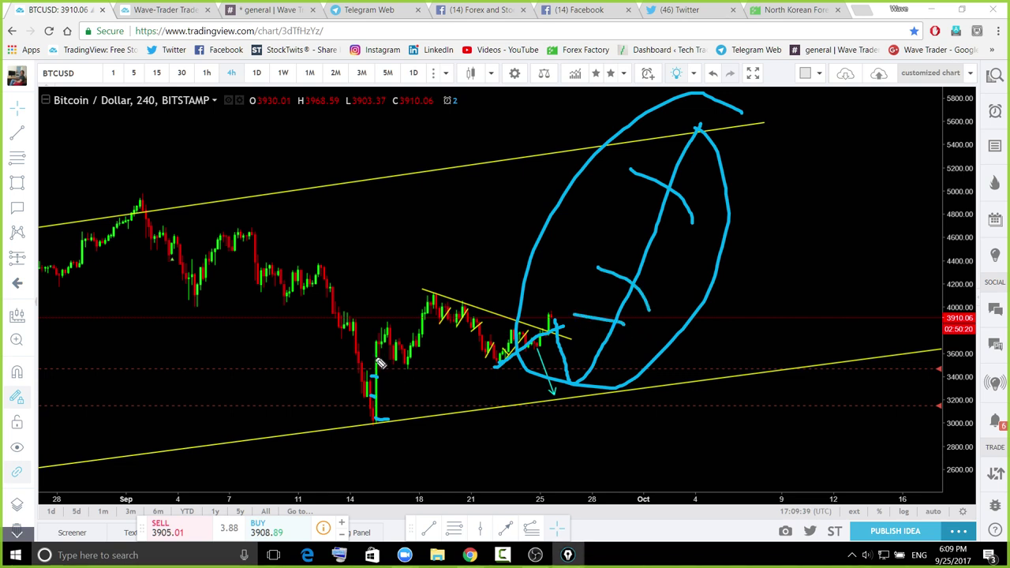
{"action": "mouse_move", "coordinate": [374, 355]}
{"action": "left_mouse_down"}
{"action": "mouse_move", "coordinate": [403, 352]}
{"action": "mouse_move", "coordinate": [389, 394]}
{"action": "left_mouse_up"}
{"action": "key", "text": "ctrl+shift+7"}
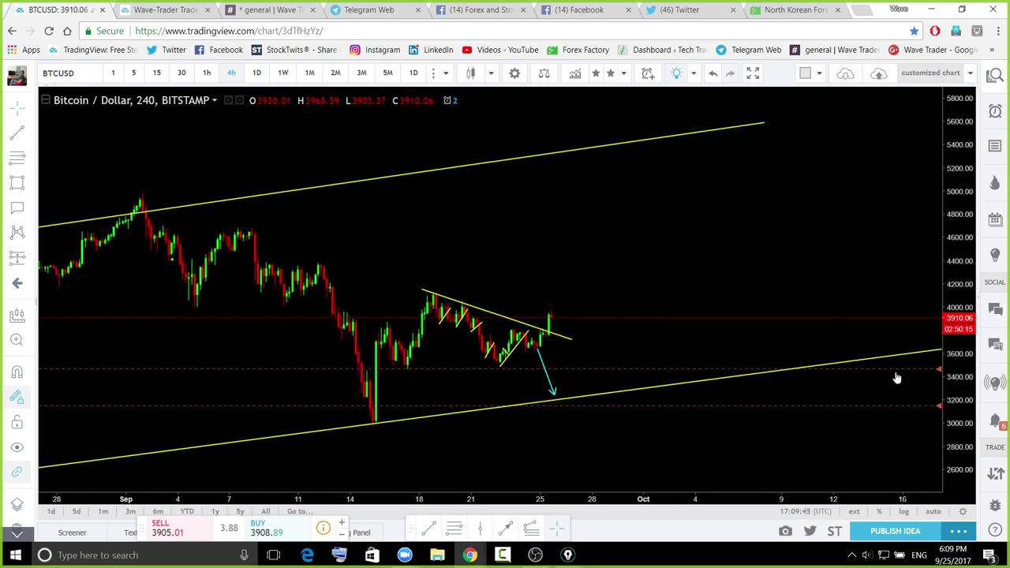
Open the watchlist and show the BTCEUR chart
{"action": "left_click", "coordinate": [876, 178]}
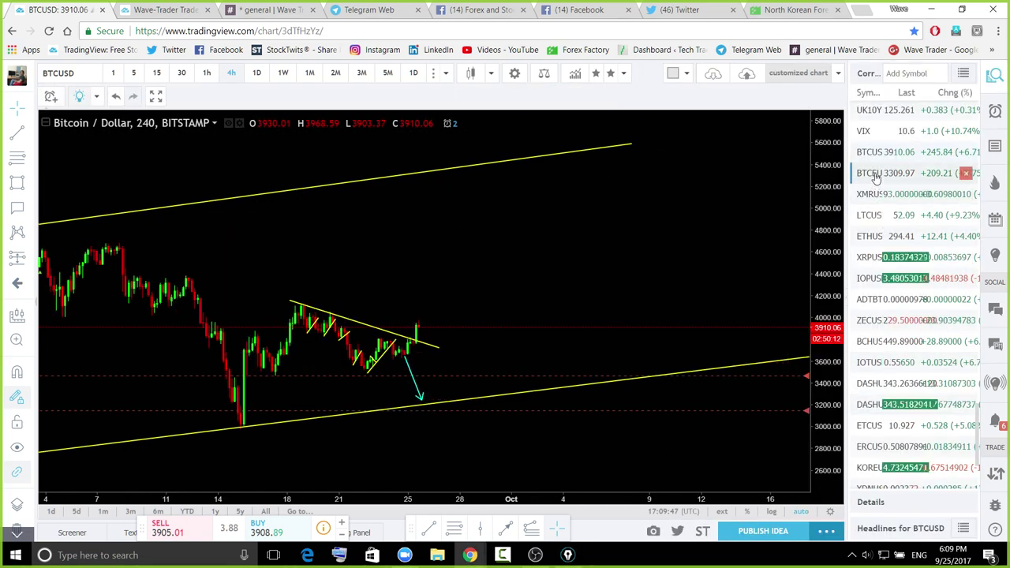
{"action": "left_click", "coordinate": [876, 173]}
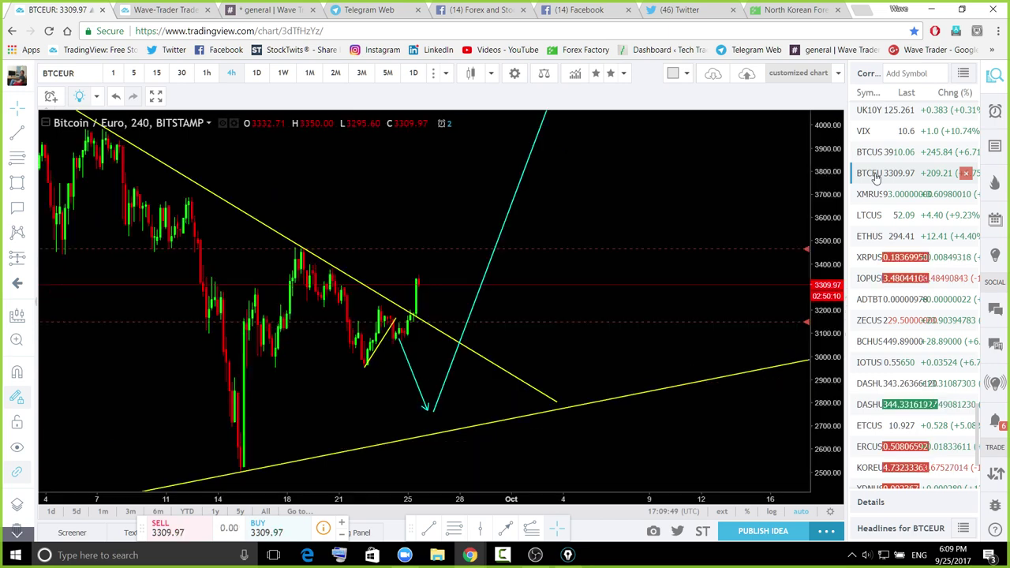
Show the BTCEUR chart on the daily timeframe with the full channel and the projected price arrows in view
{"action": "left_click", "coordinate": [625, 338]}
{"action": "scroll", "coordinate": [296, 180], "scroll_direction": "down", "scroll_amount": 3}
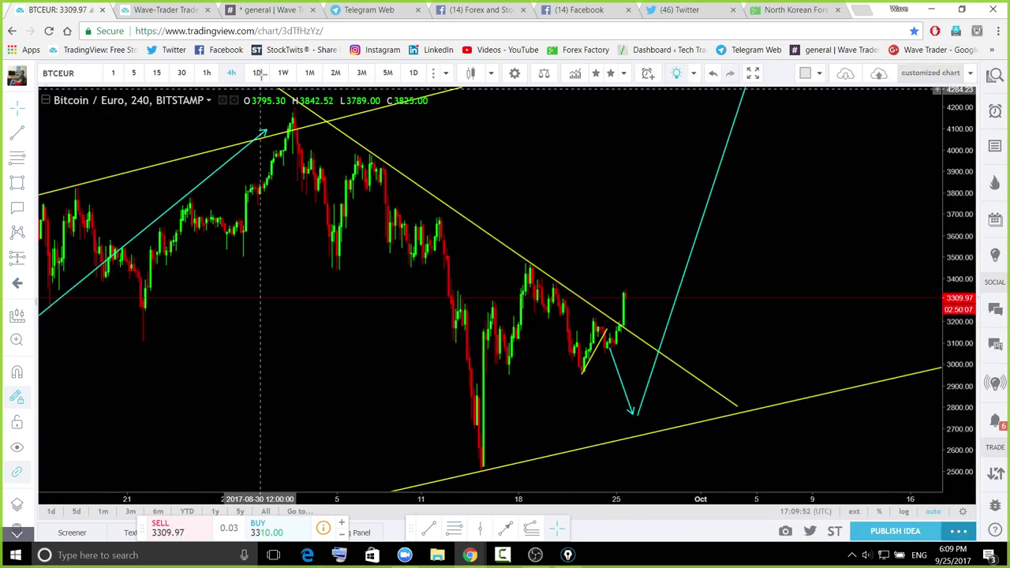
{"action": "left_click", "coordinate": [260, 73]}
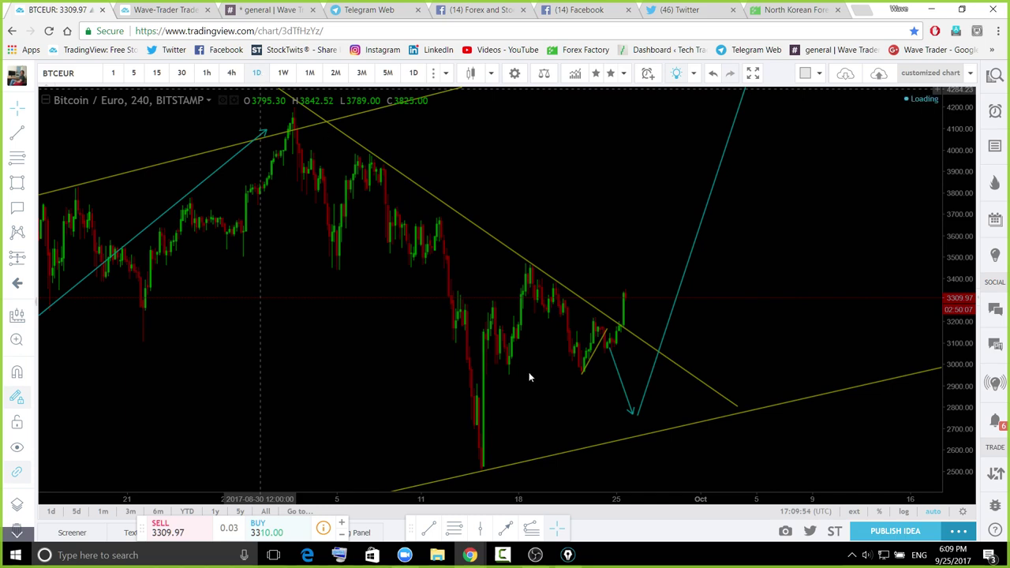
{"action": "left_click", "coordinate": [513, 473]}
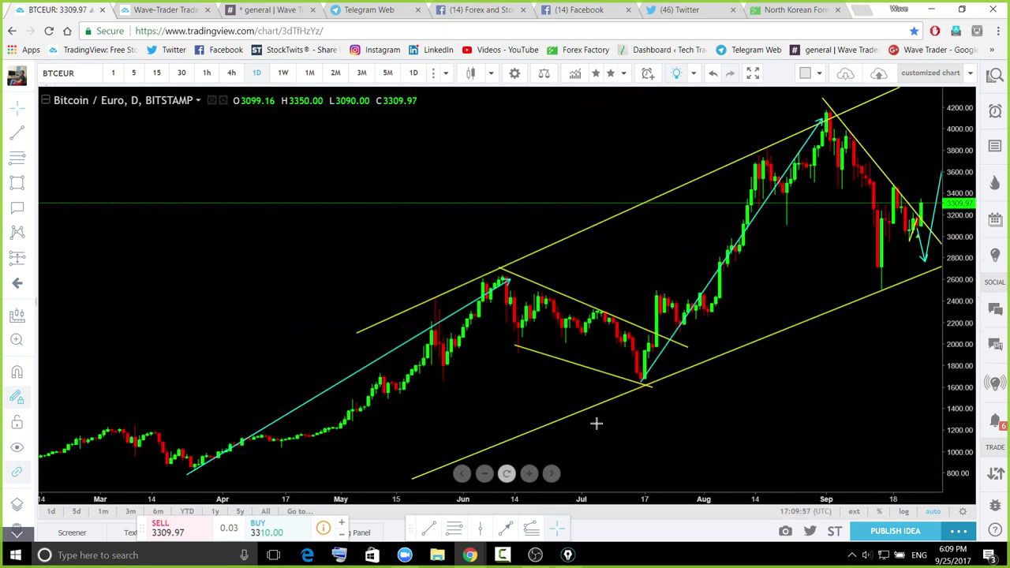
{"action": "left_click_drag", "start_coordinate": [955, 290], "coordinate": [930, 339]}
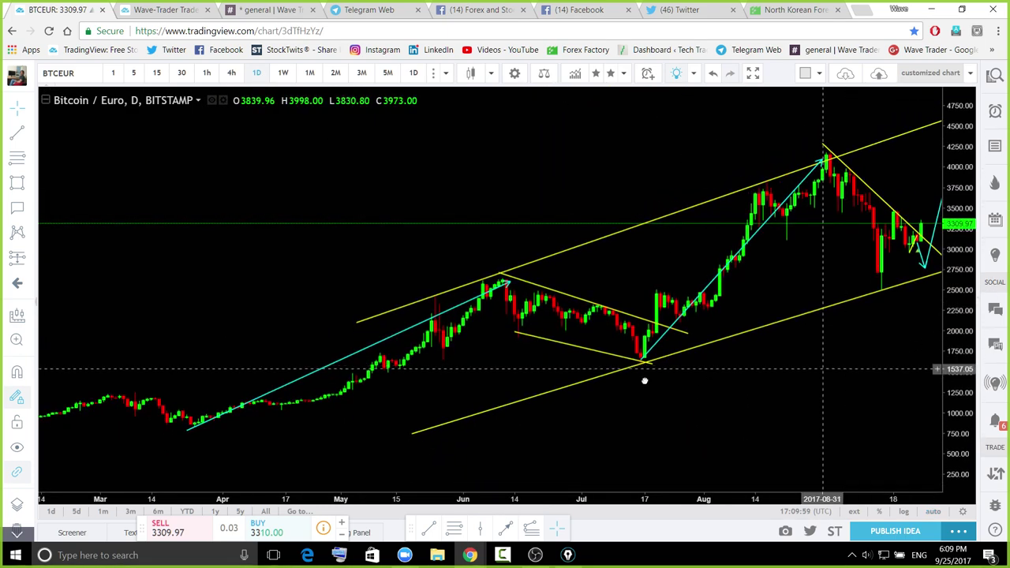
{"action": "left_click_drag", "start_coordinate": [824, 368], "coordinate": [591, 367]}
Sketch two rallies to the upper channel line, one from about 2800 and one after a pullback to about 3400, clearing each sketch
{"action": "key", "text": "alt+Tab"}
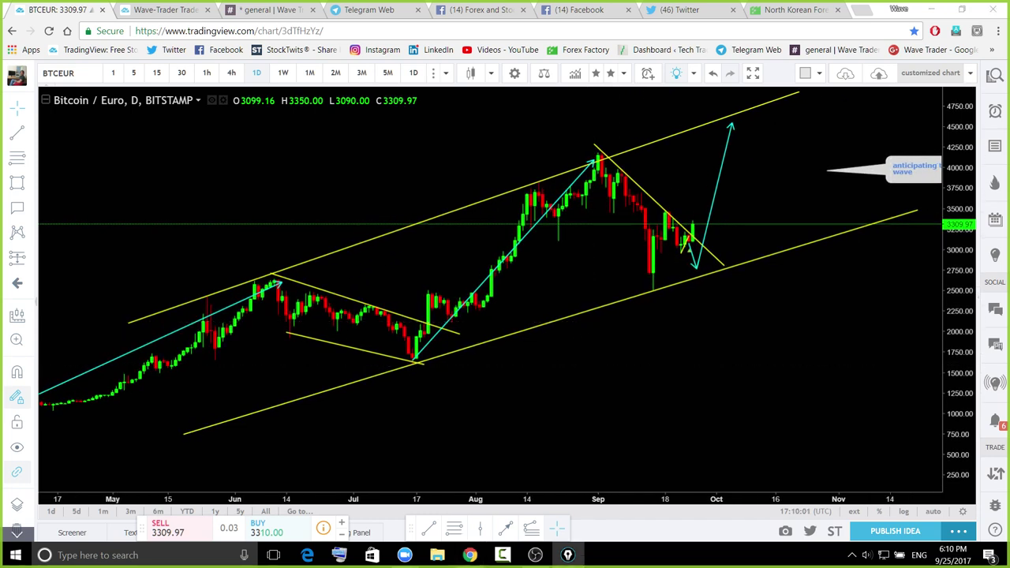
{"action": "mouse_move", "coordinate": [682, 265]}
{"action": "left_mouse_down"}
{"action": "mouse_move", "coordinate": [700, 270]}
{"action": "mouse_move", "coordinate": [784, 94]}
{"action": "left_mouse_up"}
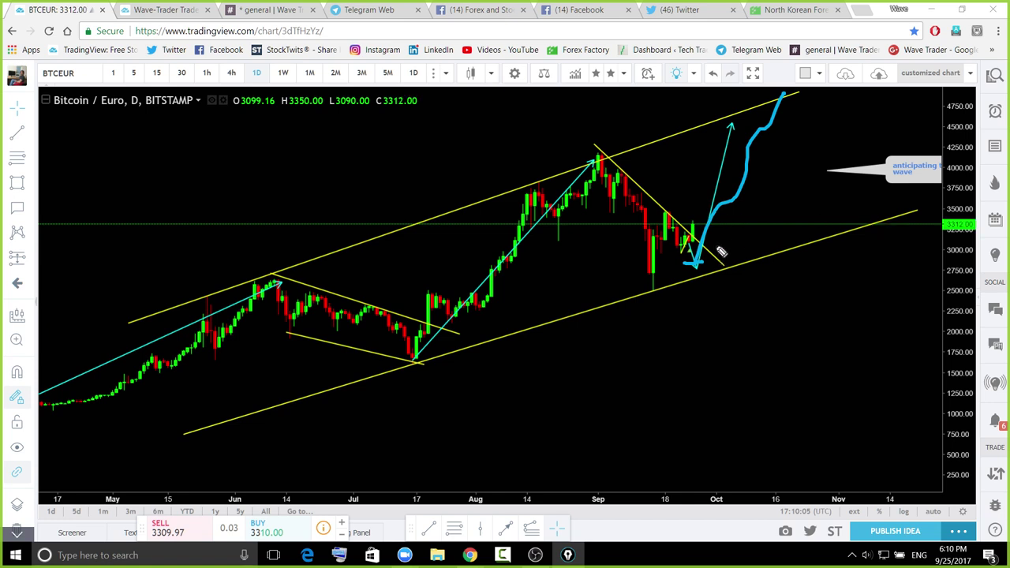
{"action": "left_click_drag", "start_coordinate": [688, 268], "coordinate": [713, 260]}
{"action": "key", "text": "ctrl+shift+7"}
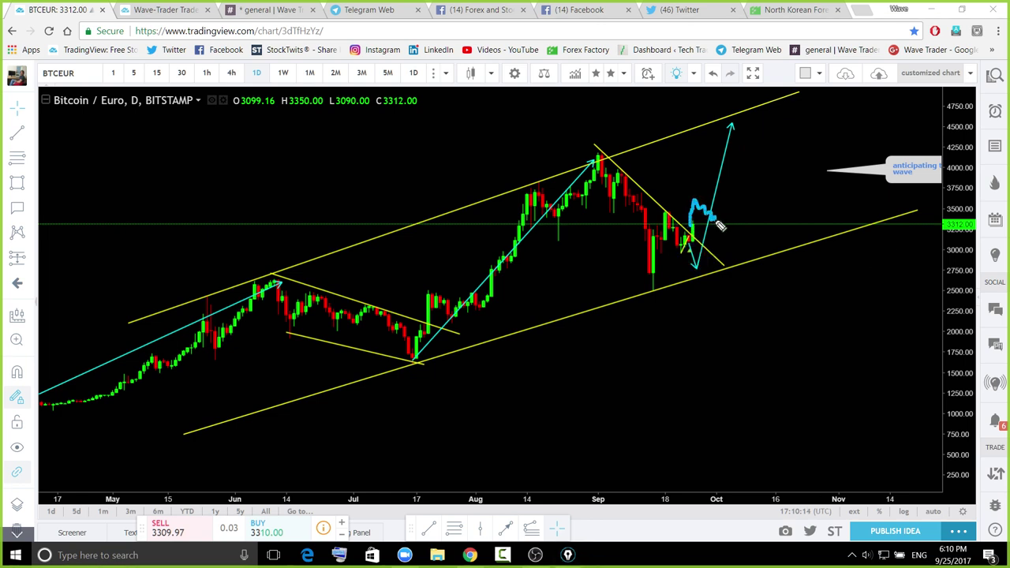
{"action": "left_click_drag", "start_coordinate": [720, 227], "coordinate": [781, 108]}
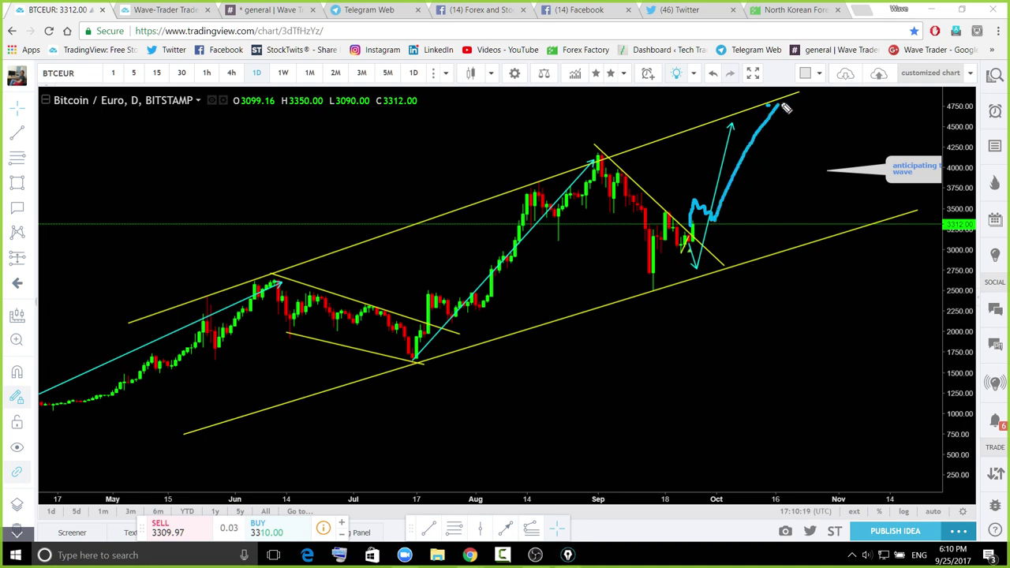
{"action": "key", "text": "ctrl+z"}
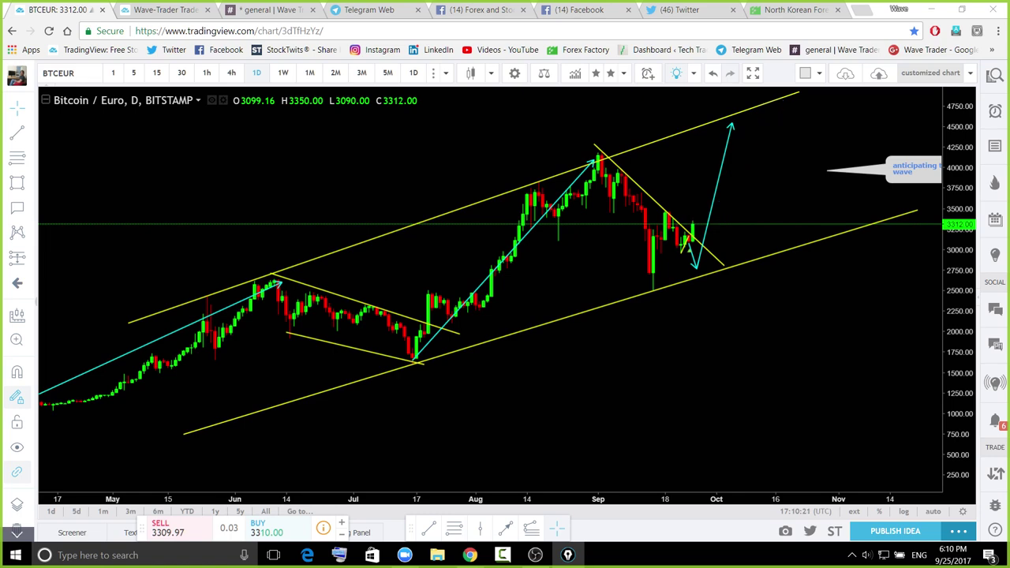
Switch the BTCEUR chart to the 4-hour timeframe and fit the September decline and projected arrows in view
{"action": "left_click", "coordinate": [210, 75]}
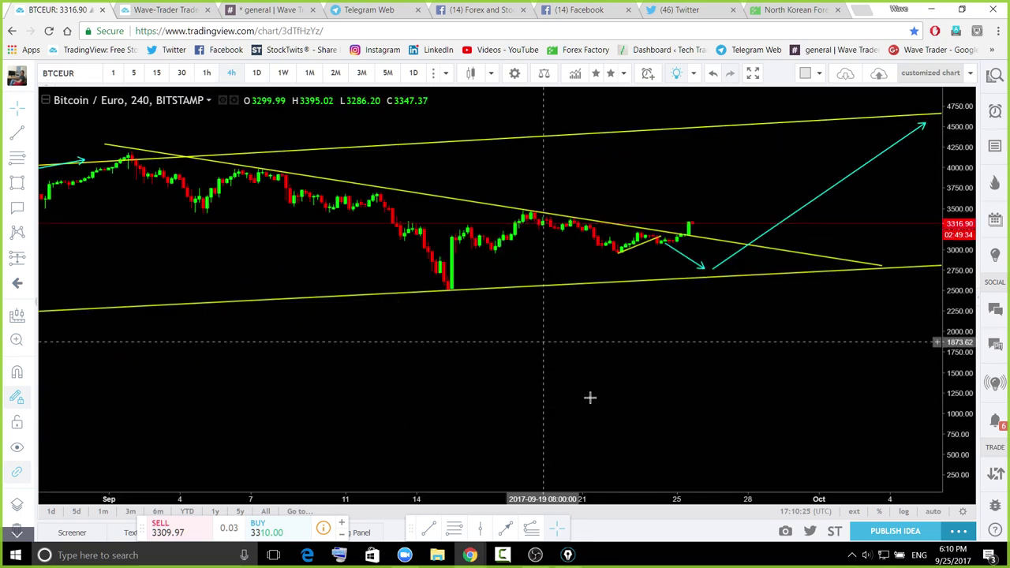
{"action": "left_click", "coordinate": [507, 475]}
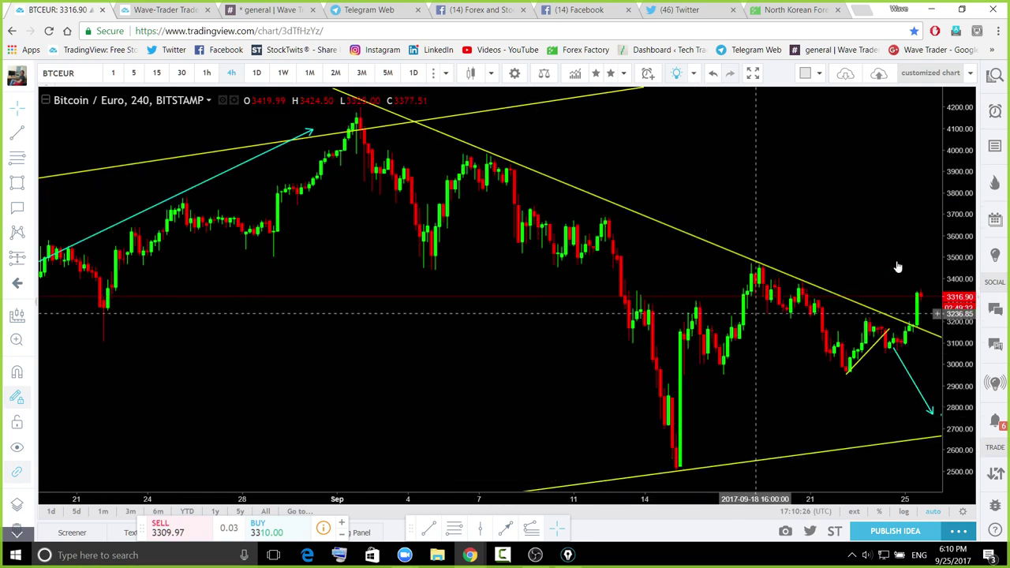
{"action": "scroll", "coordinate": [959, 200], "scroll_direction": "down", "scroll_amount": 3}
{"action": "left_click_drag", "start_coordinate": [955, 298], "coordinate": [952, 336]}
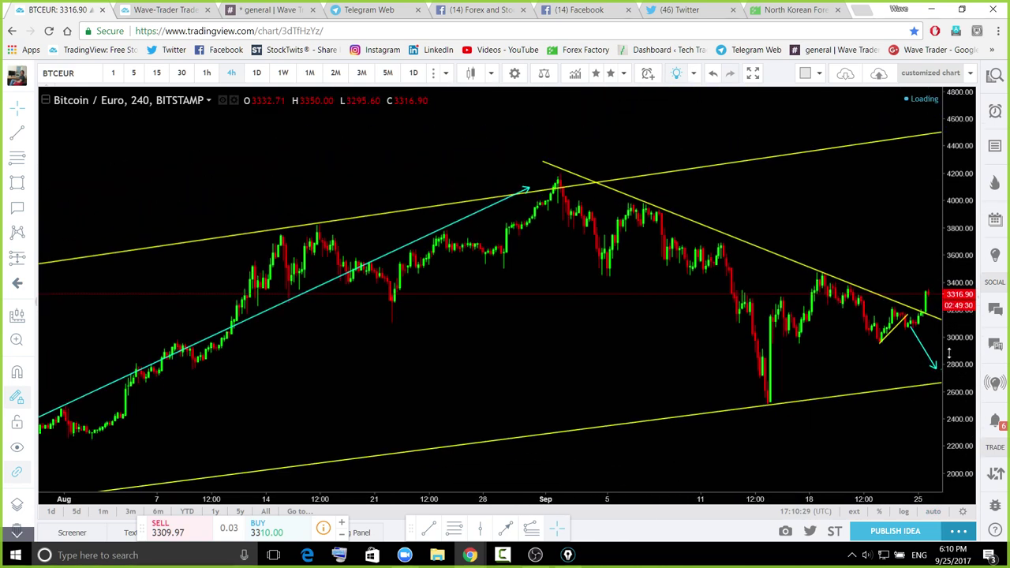
{"action": "left_click_drag", "start_coordinate": [826, 365], "coordinate": [678, 383]}
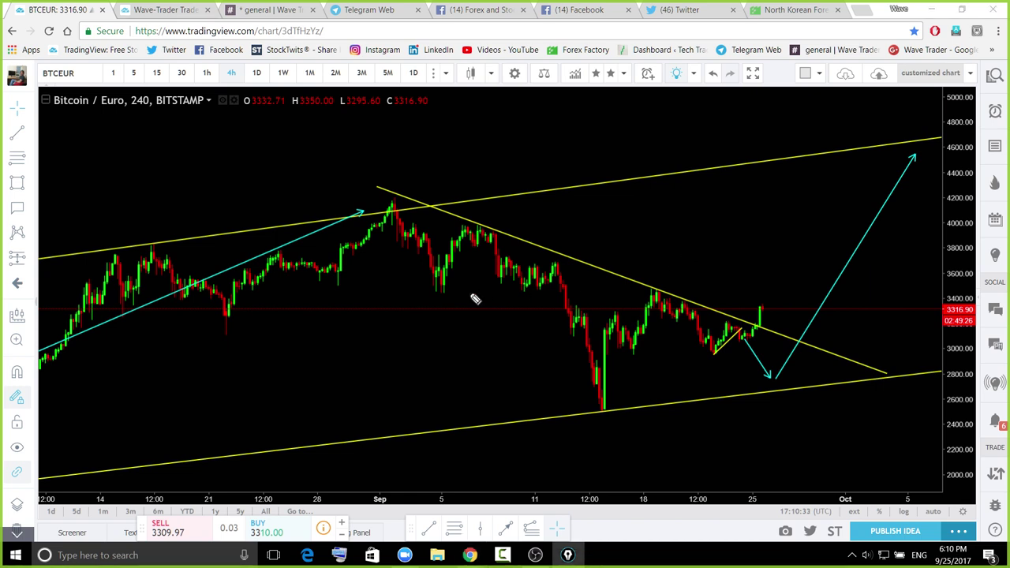
Outline the September corrections below the falling trend line, and trace the mid-September drop to about 2550 and the following rise
{"action": "left_click_drag", "start_coordinate": [437, 290], "coordinate": [496, 234]}
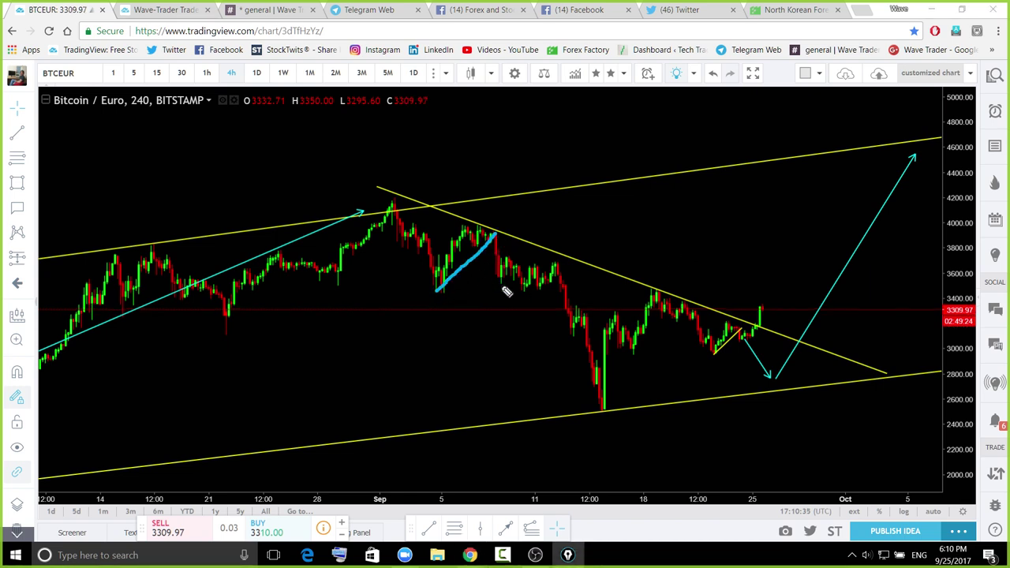
{"action": "mouse_move", "coordinate": [502, 286]}
{"action": "left_mouse_down"}
{"action": "mouse_move", "coordinate": [542, 280]}
{"action": "mouse_move", "coordinate": [527, 269]}
{"action": "mouse_move", "coordinate": [534, 261]}
{"action": "mouse_move", "coordinate": [562, 259]}
{"action": "left_mouse_up"}
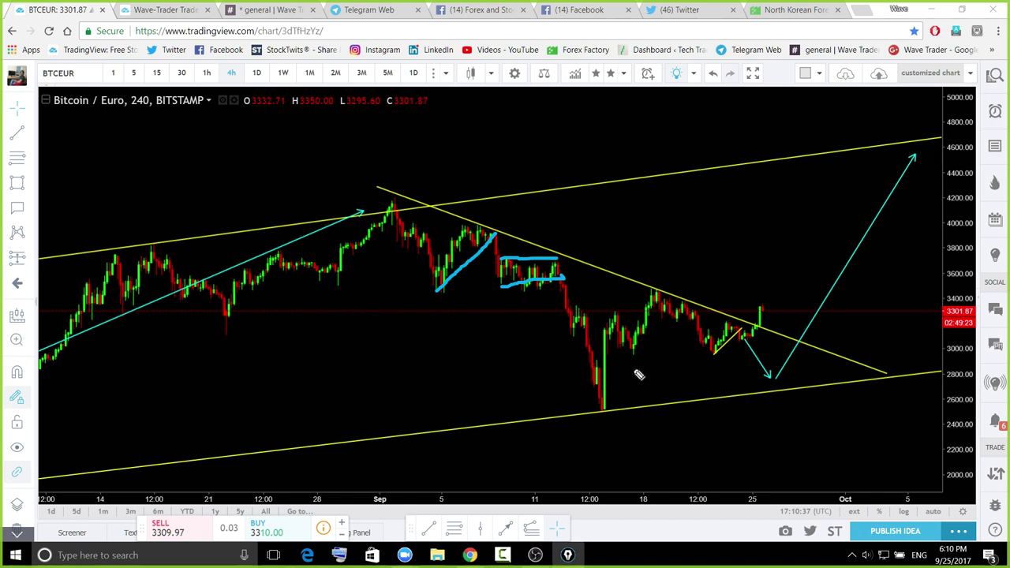
{"action": "mouse_move", "coordinate": [622, 316]}
{"action": "left_mouse_down"}
{"action": "mouse_move", "coordinate": [646, 347]}
{"action": "mouse_move", "coordinate": [604, 330]}
{"action": "mouse_move", "coordinate": [637, 353]}
{"action": "left_mouse_up"}
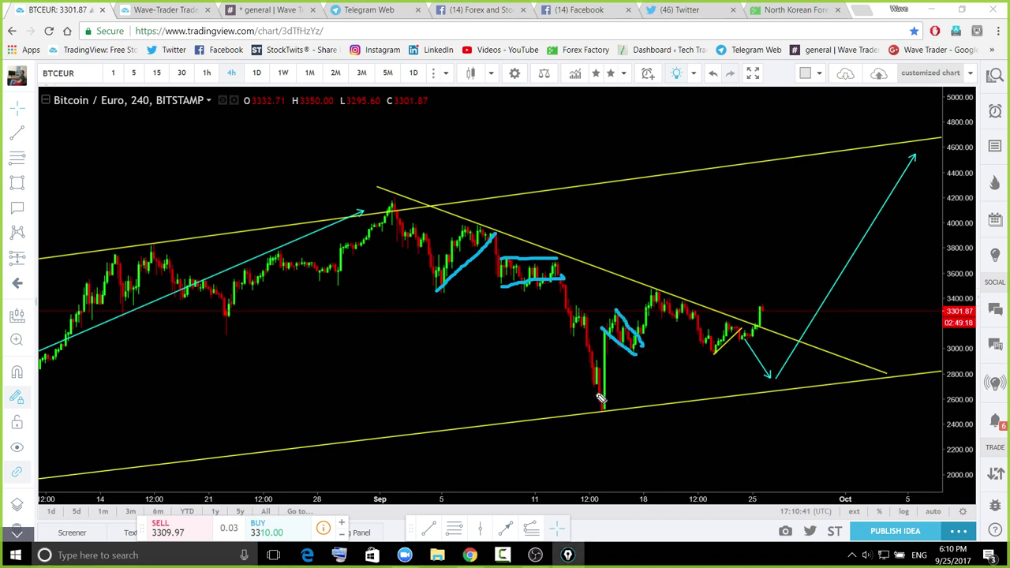
{"action": "left_click_drag", "start_coordinate": [636, 352], "coordinate": [661, 295]}
{"action": "mouse_move", "coordinate": [511, 278]}
{"action": "left_mouse_down"}
{"action": "mouse_move", "coordinate": [531, 275]}
{"action": "mouse_move", "coordinate": [599, 405]}
{"action": "left_mouse_up"}
Mark the latest rise, sketch a drop to about 2750 and a rally to about 4500, and clear the sketches
{"action": "left_click_drag", "start_coordinate": [729, 345], "coordinate": [772, 311]}
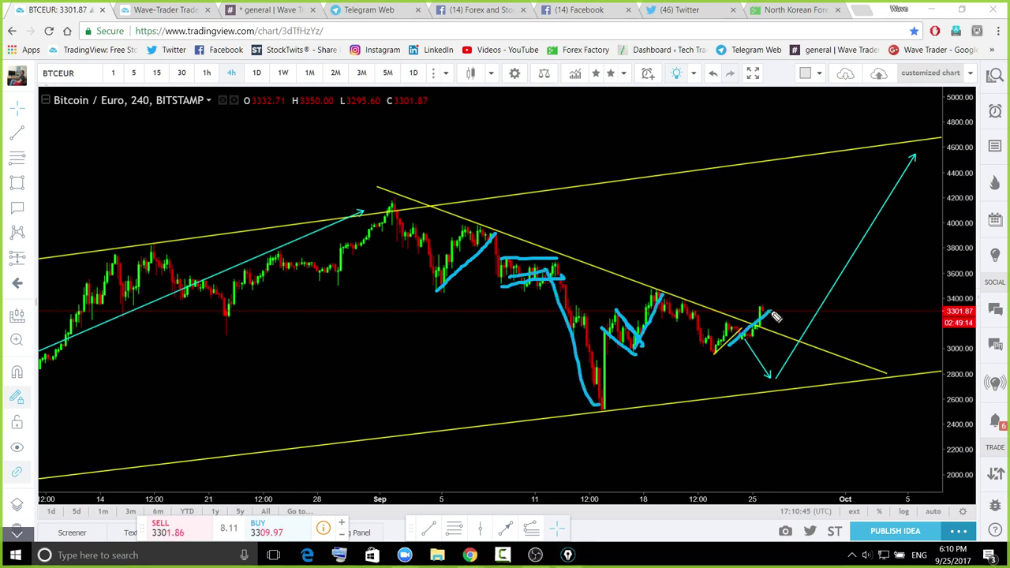
{"action": "mouse_move", "coordinate": [715, 329]}
{"action": "left_mouse_down"}
{"action": "mouse_move", "coordinate": [748, 315]}
{"action": "mouse_move", "coordinate": [804, 379]}
{"action": "mouse_move", "coordinate": [789, 378]}
{"action": "mouse_move", "coordinate": [865, 160]}
{"action": "left_mouse_up"}
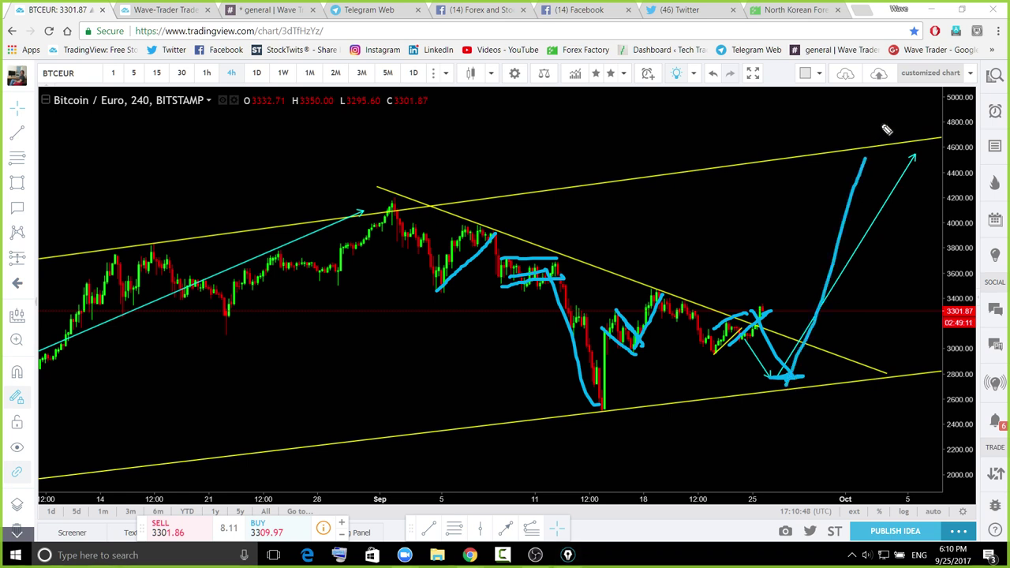
{"action": "key", "text": "ctrl+shift+7"}
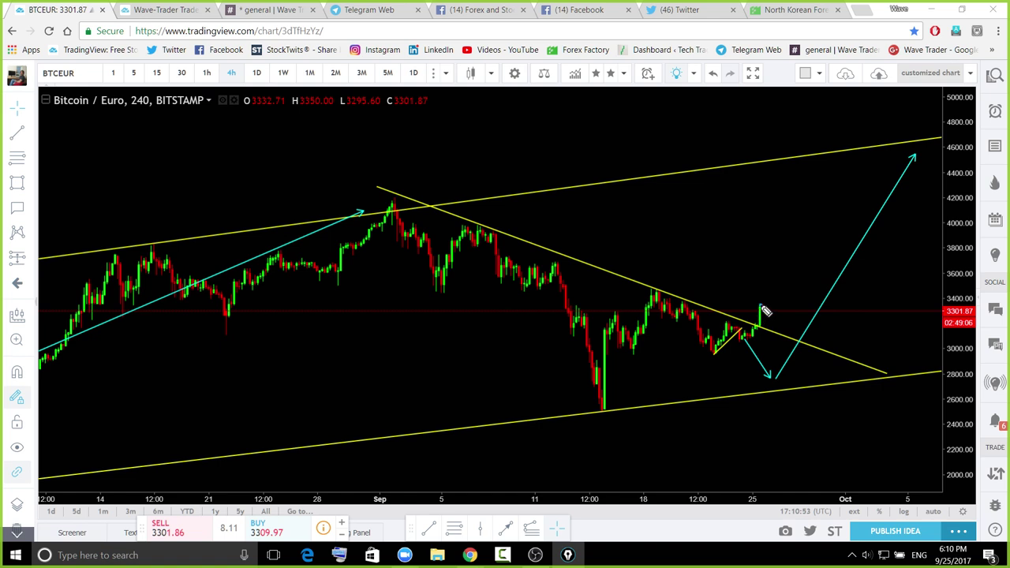
Sketch a stepped rally from the current price with pauses near 3500 and 3900 up to the upper channel line, and undo the strokes
{"action": "mouse_move", "coordinate": [766, 311]}
{"action": "left_mouse_down"}
{"action": "mouse_move", "coordinate": [772, 277]}
{"action": "mouse_move", "coordinate": [779, 294]}
{"action": "mouse_move", "coordinate": [792, 298]}
{"action": "mouse_move", "coordinate": [781, 278]}
{"action": "mouse_move", "coordinate": [815, 304]}
{"action": "mouse_move", "coordinate": [823, 262]}
{"action": "mouse_move", "coordinate": [898, 186]}
{"action": "mouse_move", "coordinate": [907, 143]}
{"action": "left_mouse_up"}
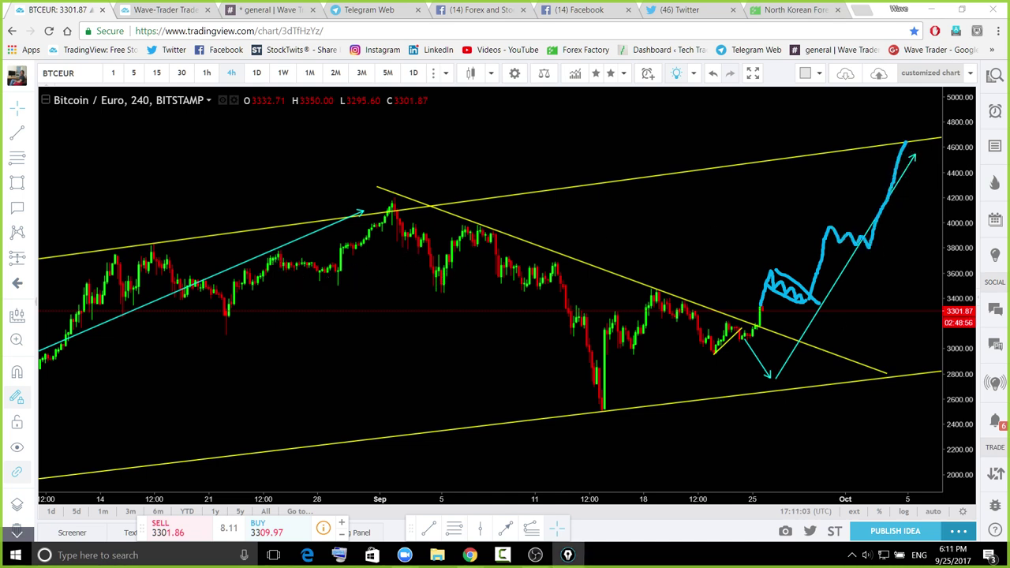
{"action": "key", "text": "ctrl+z"}
{"action": "scroll", "coordinate": [687, 372], "scroll_direction": "down", "scroll_amount": 2}
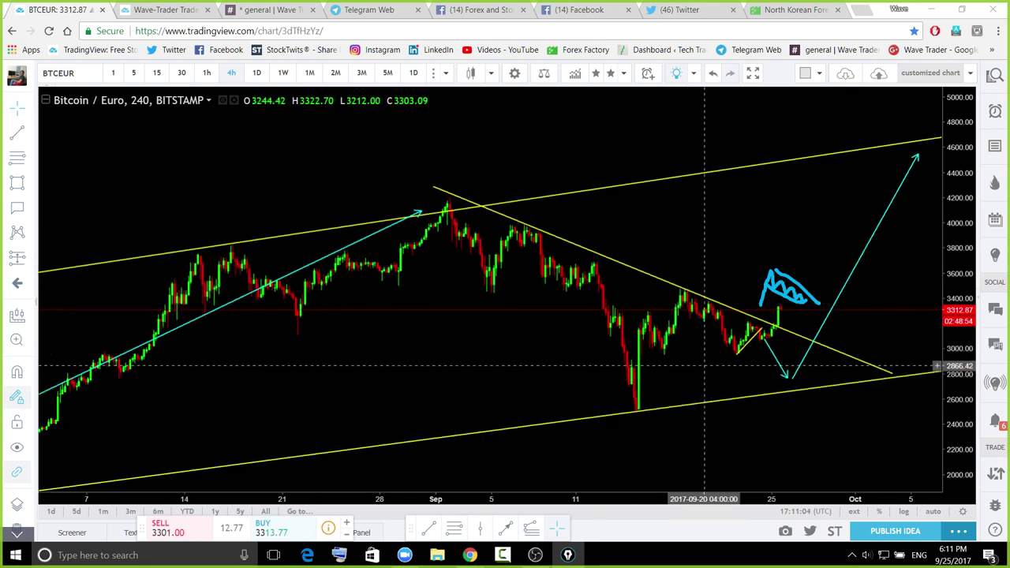
{"action": "key", "text": "ctrl+z"}
Outline the consolidations within the late-July to September rally and trace its overall rise to the early-September peak
{"action": "scroll", "coordinate": [647, 338], "scroll_direction": "down", "scroll_amount": 2}
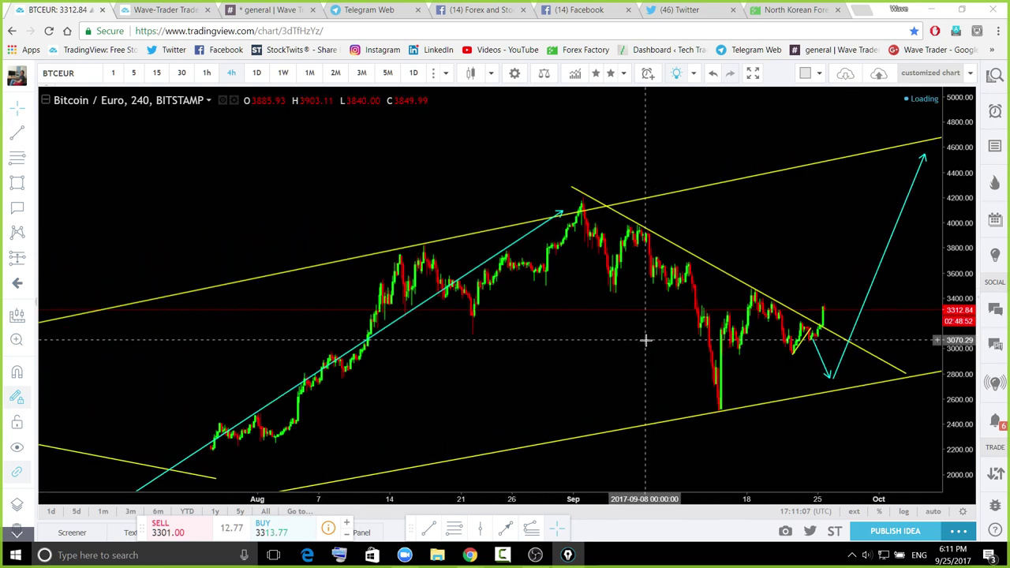
{"action": "scroll", "coordinate": [855, 266], "scroll_direction": "down", "scroll_amount": 1}
{"action": "scroll", "coordinate": [855, 266], "scroll_direction": "down", "scroll_amount": 1}
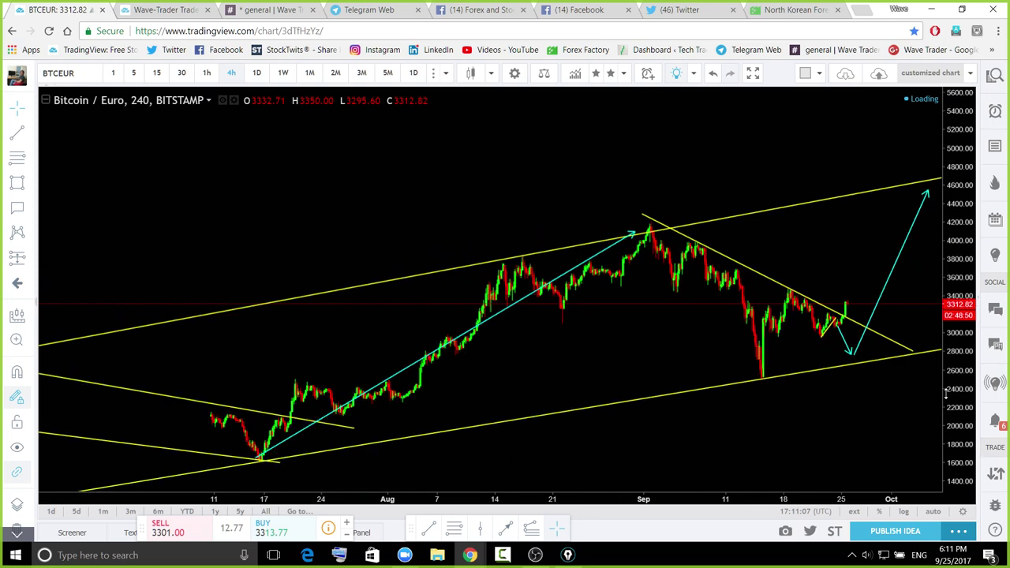
{"action": "scroll", "coordinate": [759, 435], "scroll_direction": "down", "scroll_amount": 1}
{"action": "left_click_drag", "start_coordinate": [787, 363], "coordinate": [808, 349]}
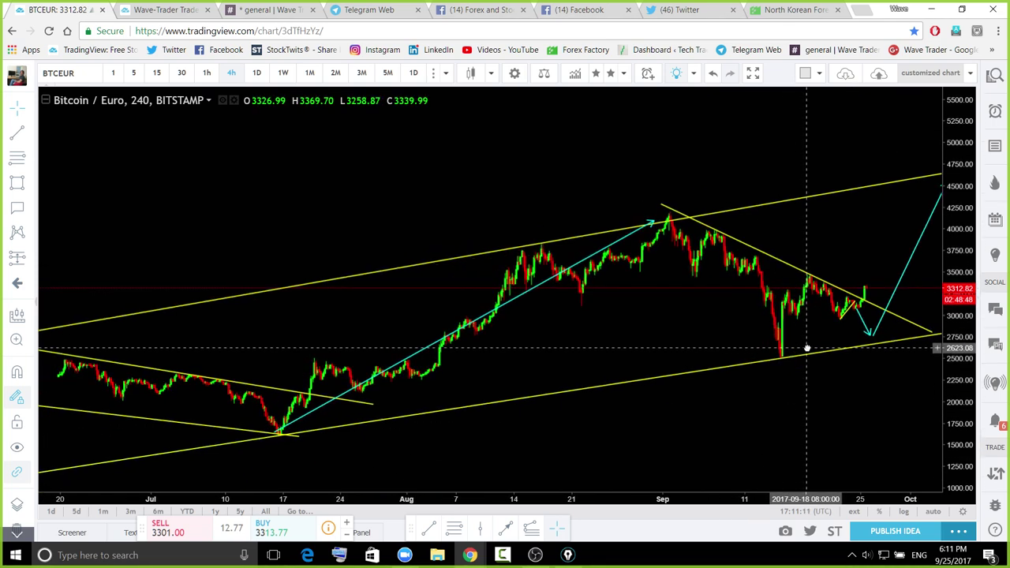
{"action": "scroll", "coordinate": [830, 383], "scroll_direction": "up", "scroll_amount": 1}
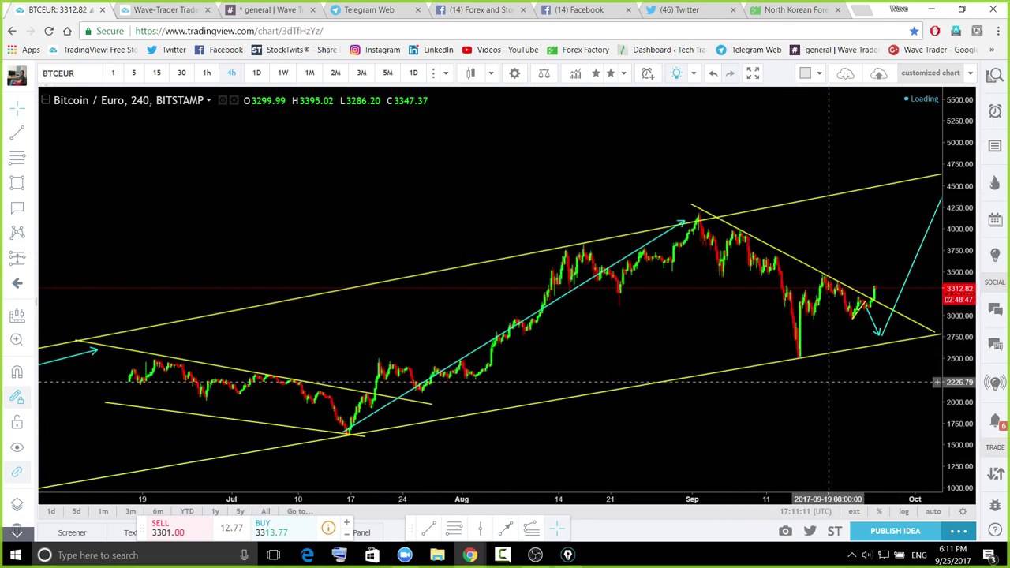
{"action": "left_click_drag", "start_coordinate": [377, 355], "coordinate": [433, 369]}
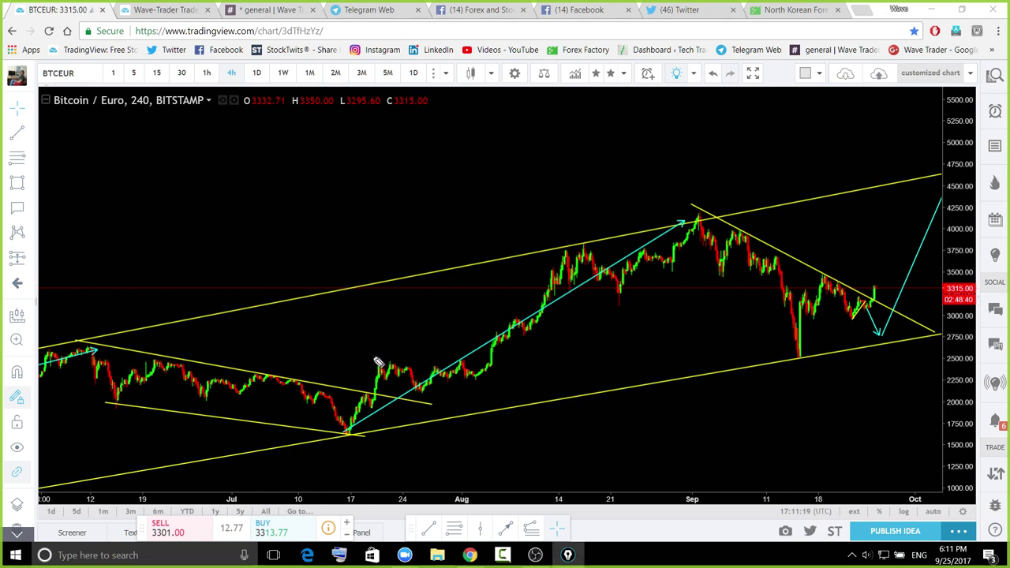
{"action": "mouse_move", "coordinate": [375, 359]}
{"action": "left_mouse_down"}
{"action": "mouse_move", "coordinate": [452, 367]}
{"action": "mouse_move", "coordinate": [419, 377]}
{"action": "mouse_move", "coordinate": [483, 370]}
{"action": "mouse_move", "coordinate": [538, 321]}
{"action": "mouse_move", "coordinate": [585, 254]}
{"action": "mouse_move", "coordinate": [637, 285]}
{"action": "left_mouse_up"}
{"action": "mouse_move", "coordinate": [561, 261]}
{"action": "left_mouse_down"}
{"action": "mouse_move", "coordinate": [614, 300]}
{"action": "mouse_move", "coordinate": [641, 257]}
{"action": "mouse_move", "coordinate": [677, 270]}
{"action": "mouse_move", "coordinate": [669, 264]}
{"action": "mouse_move", "coordinate": [700, 210]}
{"action": "left_mouse_up"}
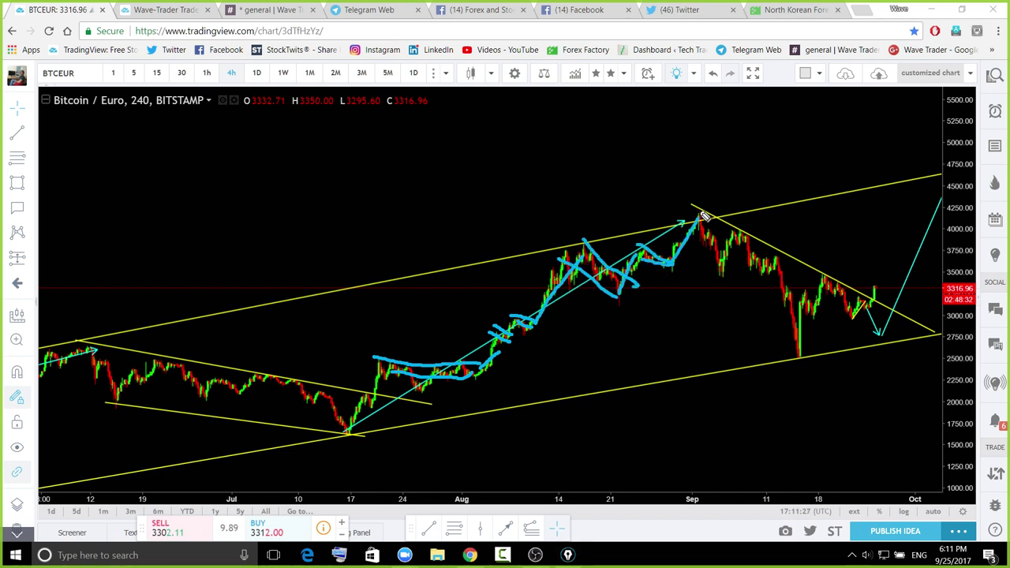
{"action": "mouse_move", "coordinate": [379, 402]}
{"action": "left_mouse_down"}
{"action": "mouse_move", "coordinate": [623, 245]}
{"action": "mouse_move", "coordinate": [705, 207]}
{"action": "left_mouse_up"}
Sketch a similar stepped rally from the current price to above the upper channel line near 4700, and clear the sketches
{"action": "mouse_move", "coordinate": [959, 166]}
{"action": "left_mouse_down"}
{"action": "mouse_move", "coordinate": [889, 284]}
{"action": "mouse_move", "coordinate": [878, 286]}
{"action": "mouse_move", "coordinate": [947, 233]}
{"action": "left_mouse_up"}
{"action": "left_click_drag", "start_coordinate": [975, 201], "coordinate": [987, 172]}
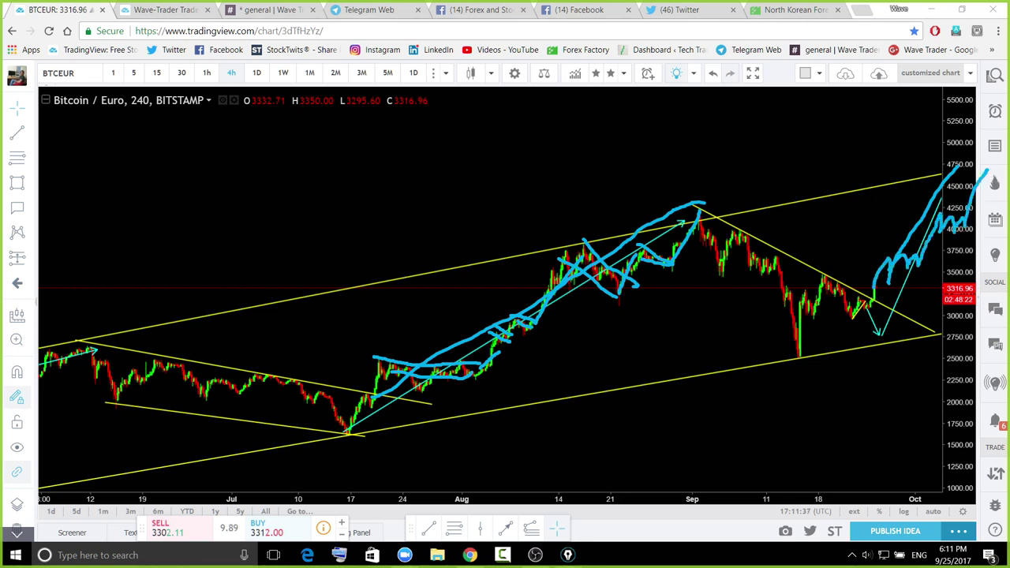
{"action": "key", "text": "ctrl+shift+6"}
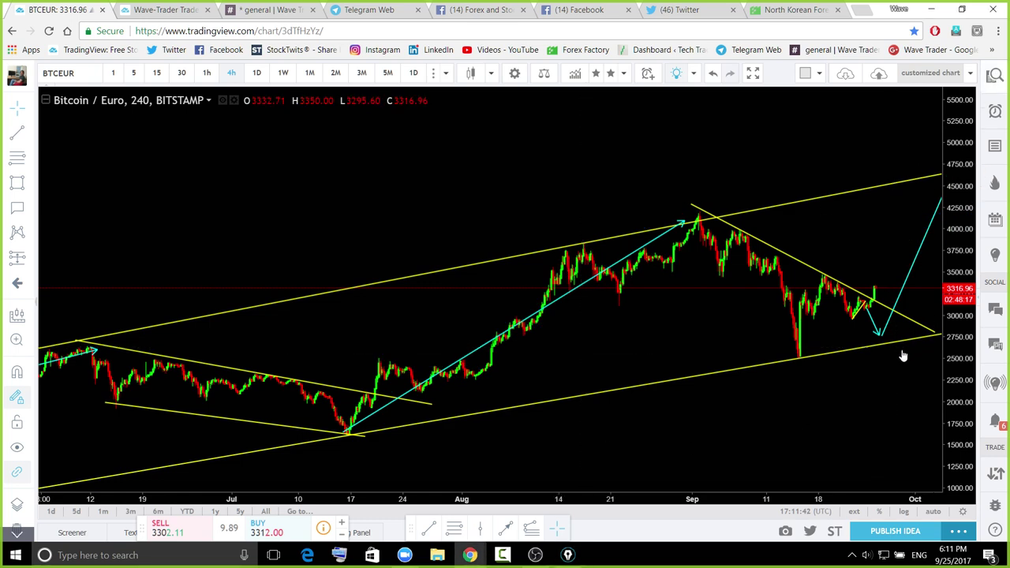
Open the watchlist and show the XMRUSDT chart with the projected rally arrow in view
{"action": "left_click", "coordinate": [995, 111]}
{"action": "left_click", "coordinate": [872, 194]}
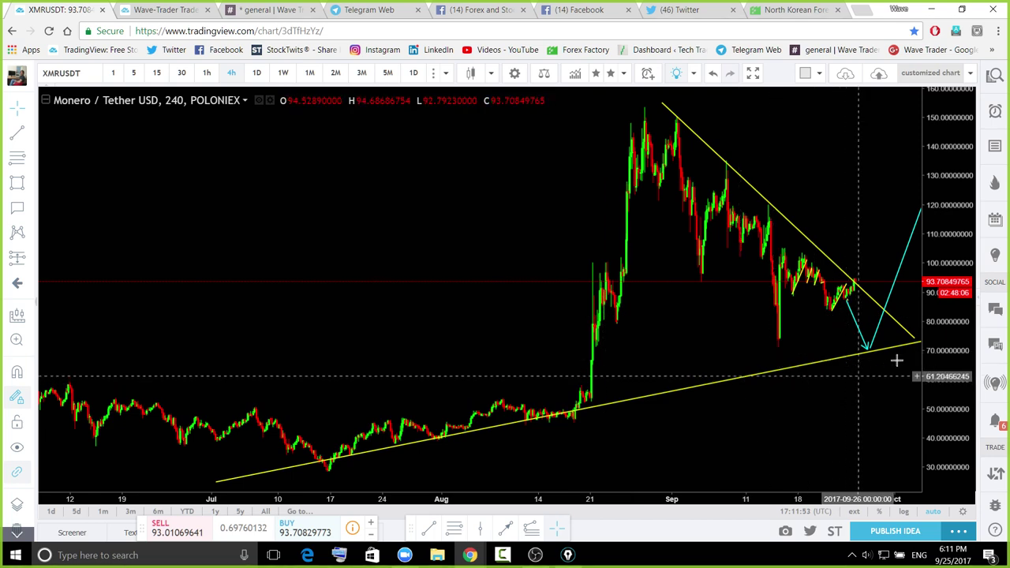
{"action": "left_click_drag", "start_coordinate": [942, 300], "coordinate": [919, 376]}
{"action": "left_click_drag", "start_coordinate": [732, 411], "coordinate": [611, 433]}
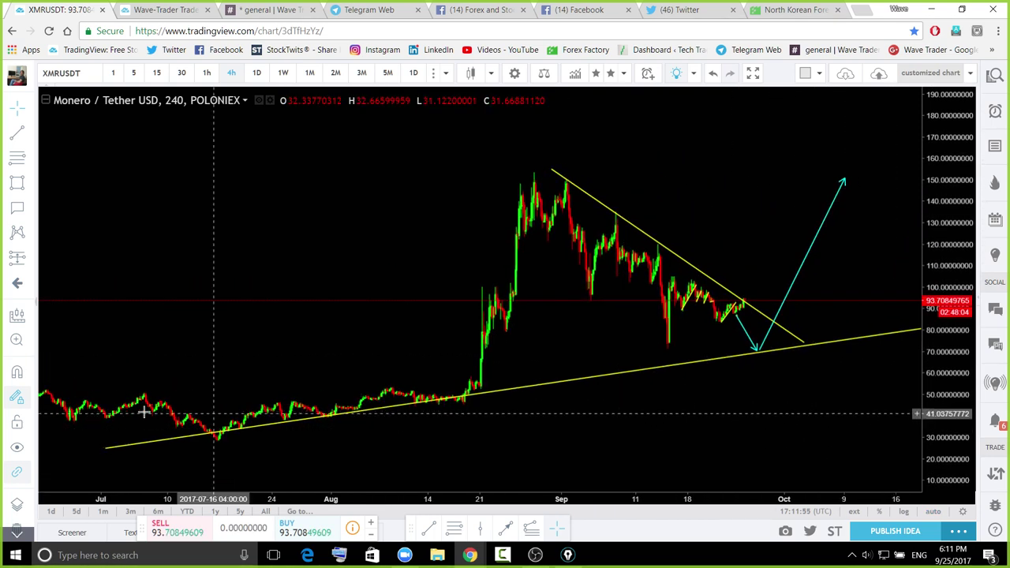
Move the start of the rising trend line to early July at about 25, aligned with the mid-July low
{"action": "left_click", "coordinate": [125, 466]}
{"action": "left_click_drag", "start_coordinate": [125, 461], "coordinate": [126, 454]}
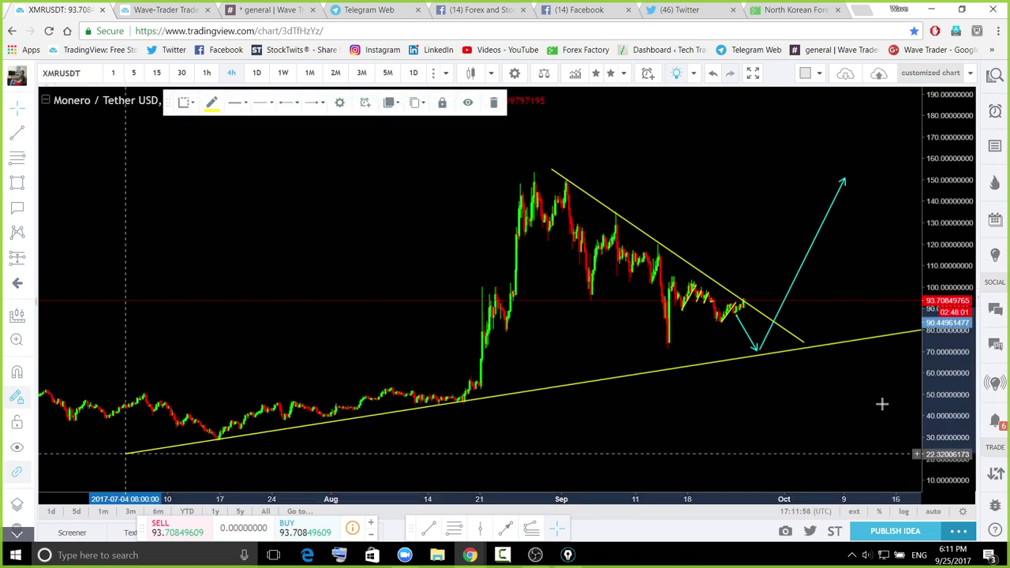
{"action": "left_click", "coordinate": [810, 422]}
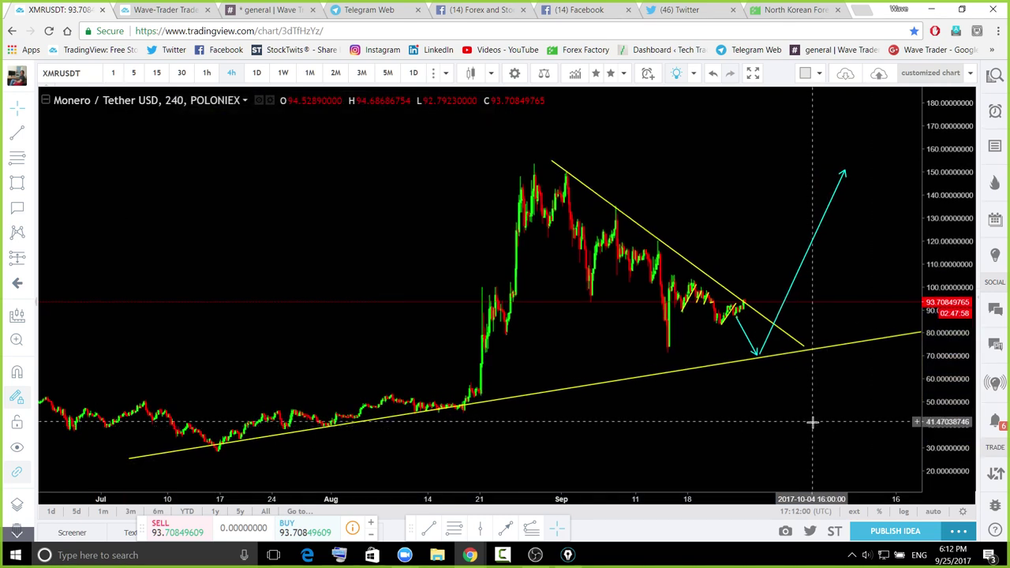
Mark two levels on the mid-September low and sketch a pullback to about 70 and a circled rally to about 175
{"action": "scroll", "coordinate": [814, 419], "scroll_direction": "up", "scroll_amount": 1}
{"action": "left_click", "coordinate": [1009, 340]}
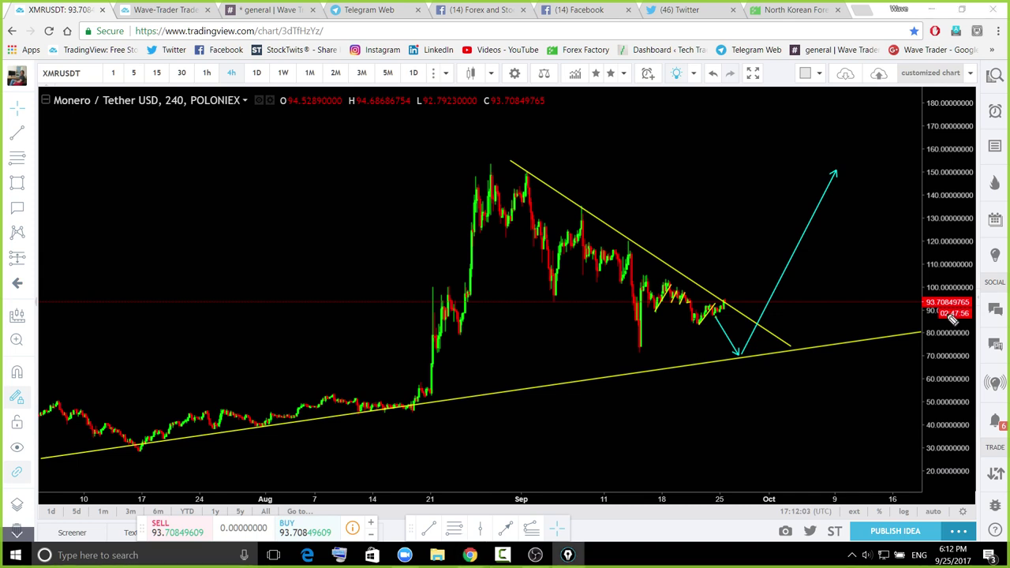
{"action": "left_click_drag", "start_coordinate": [637, 324], "coordinate": [653, 330]}
{"action": "left_click_drag", "start_coordinate": [721, 301], "coordinate": [726, 318]}
{"action": "left_click_drag", "start_coordinate": [641, 327], "coordinate": [650, 348]}
{"action": "mouse_move", "coordinate": [734, 353]}
{"action": "left_mouse_down"}
{"action": "mouse_move", "coordinate": [761, 345]}
{"action": "mouse_move", "coordinate": [868, 118]}
{"action": "mouse_move", "coordinate": [818, 295]}
{"action": "mouse_move", "coordinate": [750, 166]}
{"action": "mouse_move", "coordinate": [830, 112]}
{"action": "mouse_move", "coordinate": [859, 117]}
{"action": "left_mouse_up"}
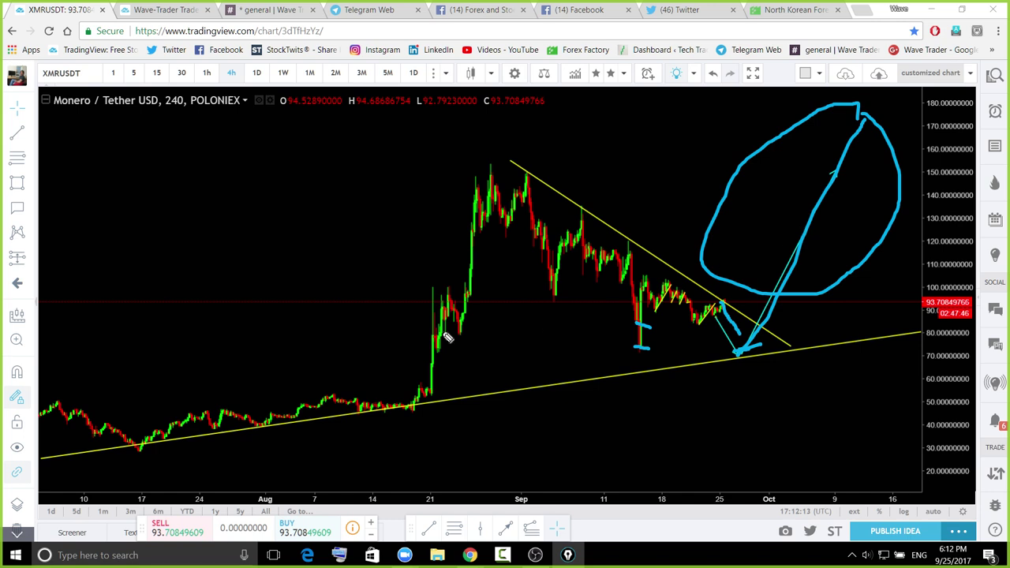
Sketch the late-August rally and the falling September correction, circle the correction, mark its declining slope with extra strokes, and clear the sketches
{"action": "mouse_move", "coordinate": [417, 401]}
{"action": "left_mouse_down"}
{"action": "mouse_move", "coordinate": [503, 162]}
{"action": "mouse_move", "coordinate": [714, 326]}
{"action": "left_mouse_up"}
{"action": "mouse_move", "coordinate": [642, 167]}
{"action": "left_mouse_down"}
{"action": "mouse_move", "coordinate": [608, 146]}
{"action": "mouse_move", "coordinate": [552, 334]}
{"action": "mouse_move", "coordinate": [742, 266]}
{"action": "mouse_move", "coordinate": [632, 182]}
{"action": "left_mouse_up"}
{"action": "mouse_move", "coordinate": [500, 199]}
{"action": "left_mouse_down"}
{"action": "mouse_move", "coordinate": [736, 347]}
{"action": "mouse_move", "coordinate": [696, 336]}
{"action": "left_mouse_up"}
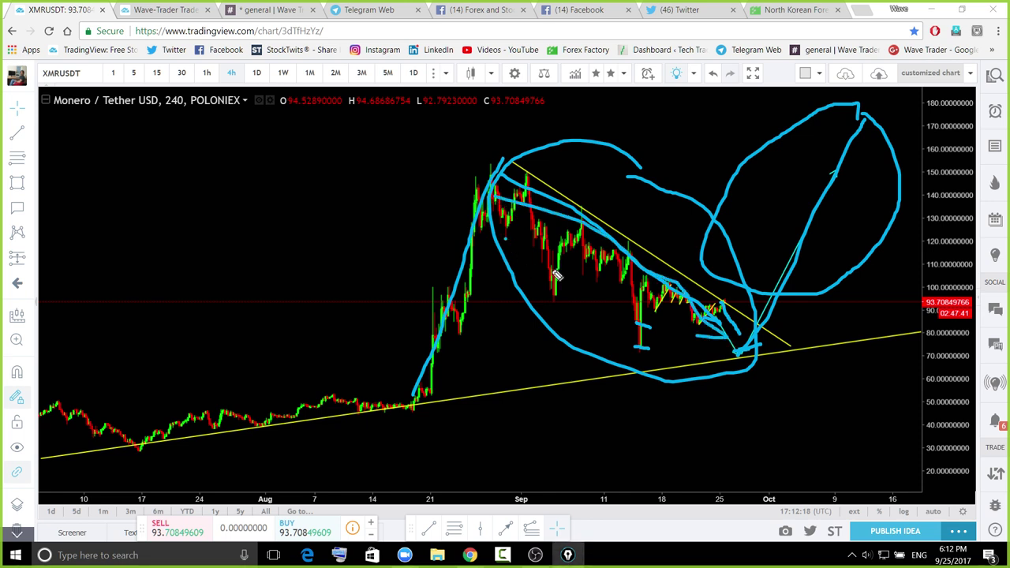
{"action": "left_click_drag", "start_coordinate": [506, 241], "coordinate": [641, 323]}
{"action": "left_click_drag", "start_coordinate": [551, 241], "coordinate": [646, 303]}
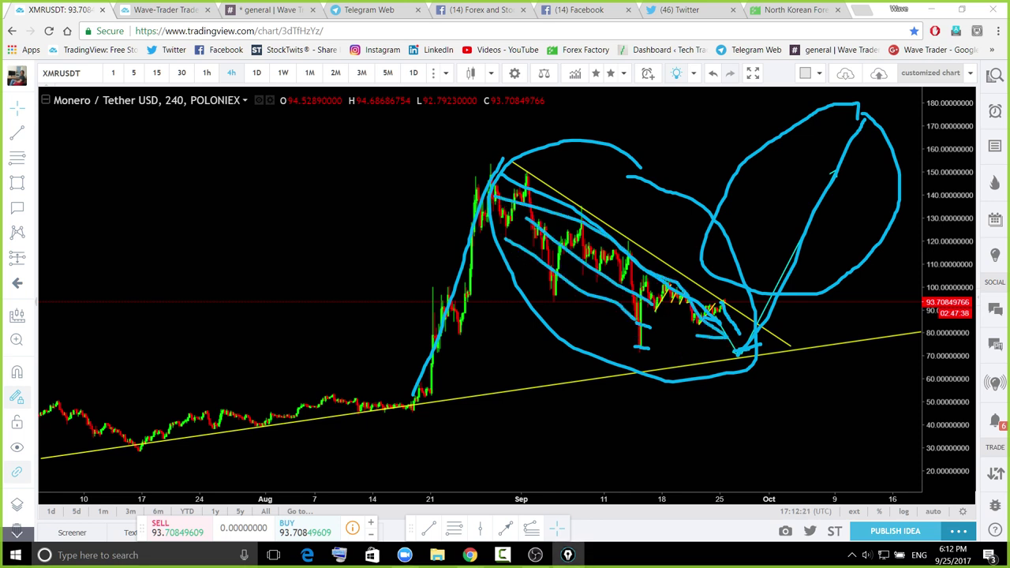
{"action": "key", "text": "ctrl+shift+7"}
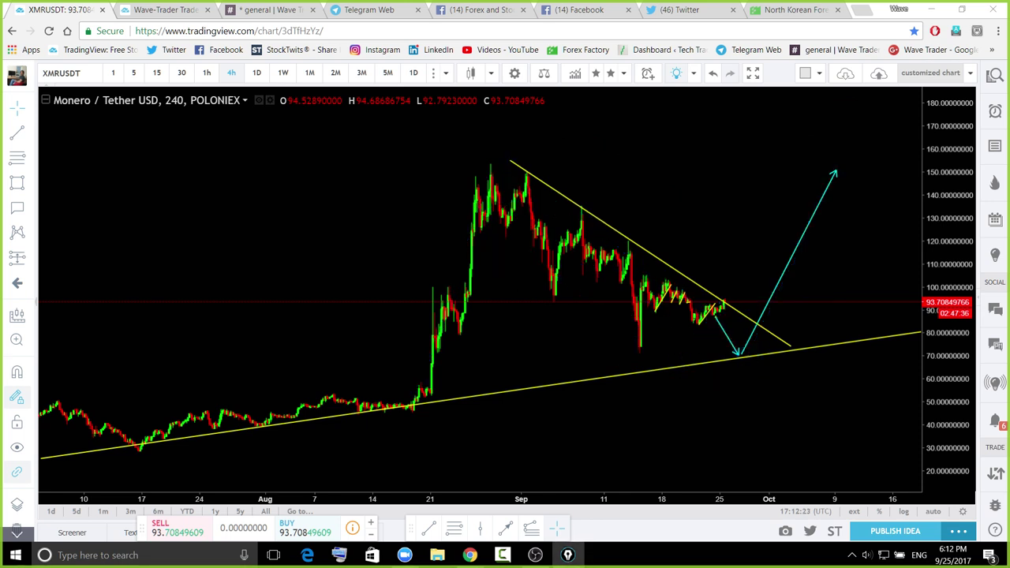
Sketch the projected drop and rally twice, to about 155 and above 180, mark the mid-September low, and clear the sketches
{"action": "mouse_move", "coordinate": [450, 170]}
{"action": "left_mouse_down"}
{"action": "mouse_move", "coordinate": [764, 363]}
{"action": "mouse_move", "coordinate": [748, 362]}
{"action": "mouse_move", "coordinate": [854, 164]}
{"action": "left_mouse_up"}
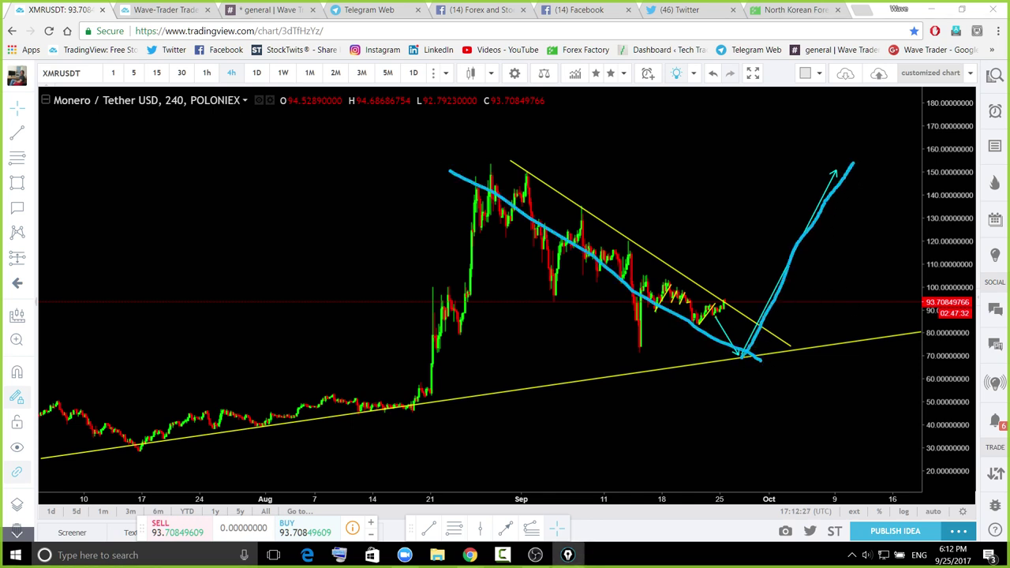
{"action": "key", "text": "Escape"}
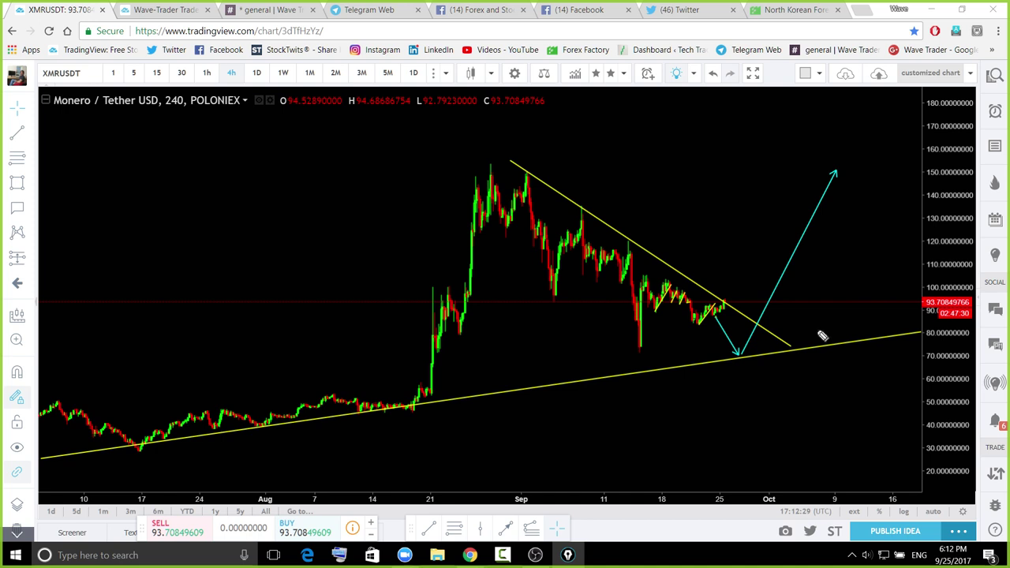
{"action": "left_click_drag", "start_coordinate": [631, 344], "coordinate": [675, 338]}
{"action": "mouse_move", "coordinate": [728, 313]}
{"action": "left_mouse_down"}
{"action": "mouse_move", "coordinate": [705, 318]}
{"action": "mouse_move", "coordinate": [725, 300]}
{"action": "mouse_move", "coordinate": [742, 349]}
{"action": "mouse_move", "coordinate": [853, 86]}
{"action": "left_mouse_up"}
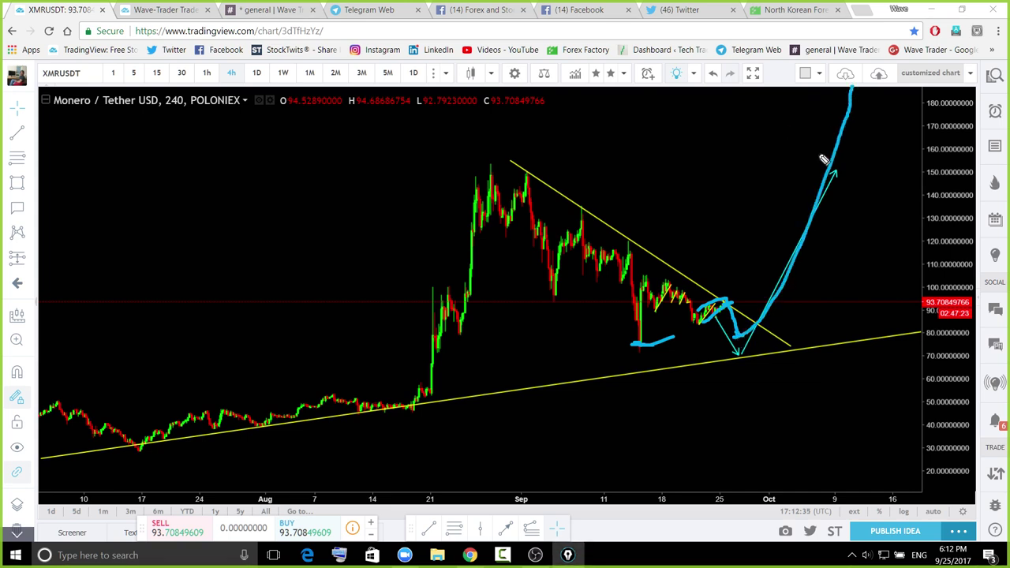
{"action": "key", "text": "ctrl+z"}
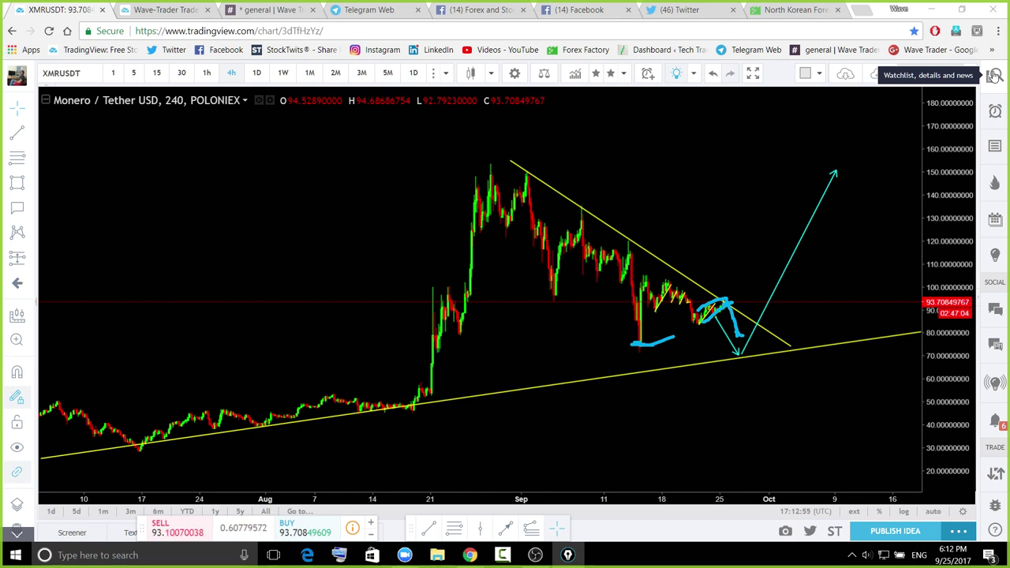
{"action": "key", "text": "ctrl+shift+7"}
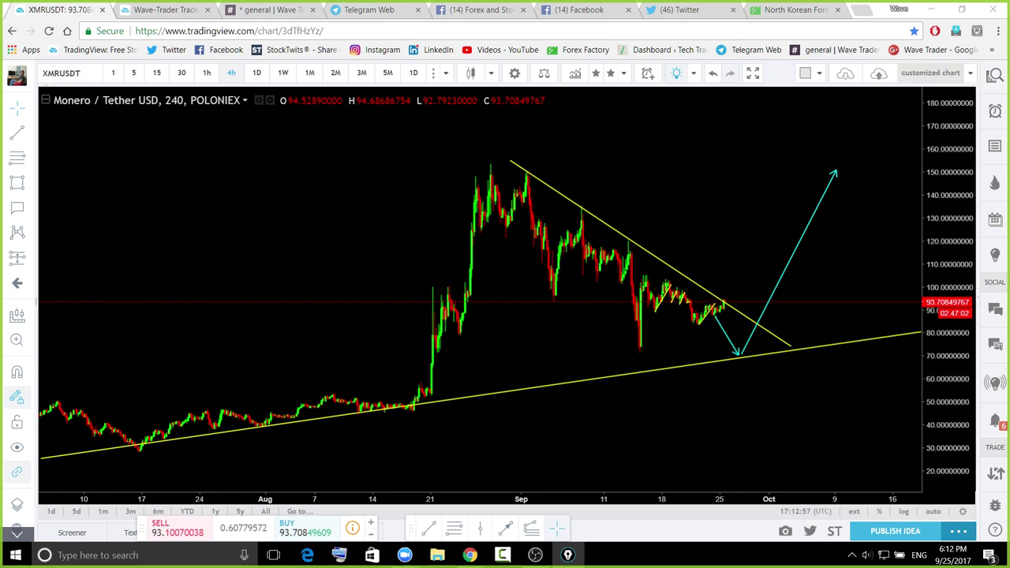
Extend the short rising trend line from the 22 September low to about 92 on 28 September
{"action": "key", "text": "ctrl+shift+1"}
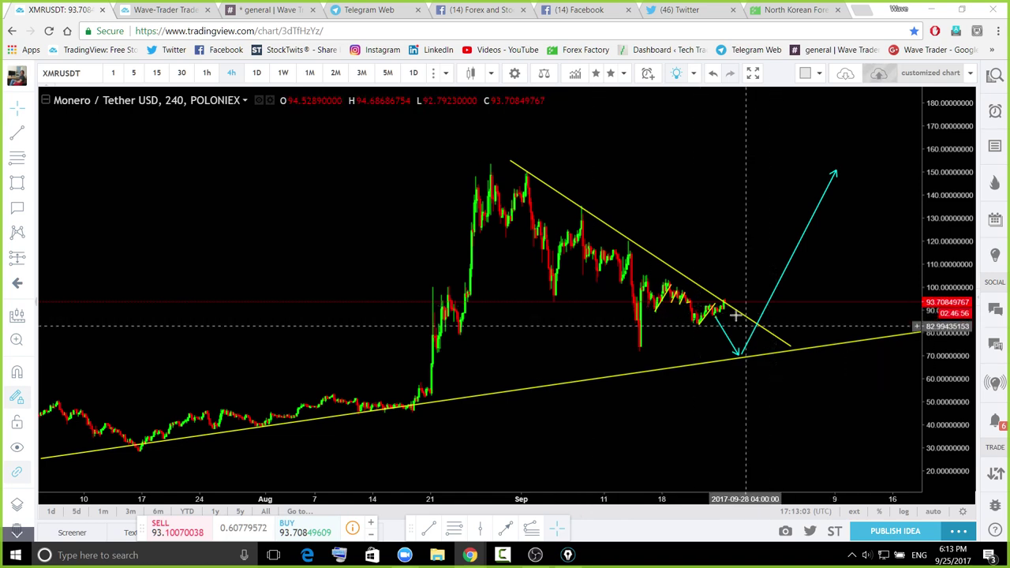
{"action": "left_click_drag", "start_coordinate": [716, 304], "coordinate": [744, 302]}
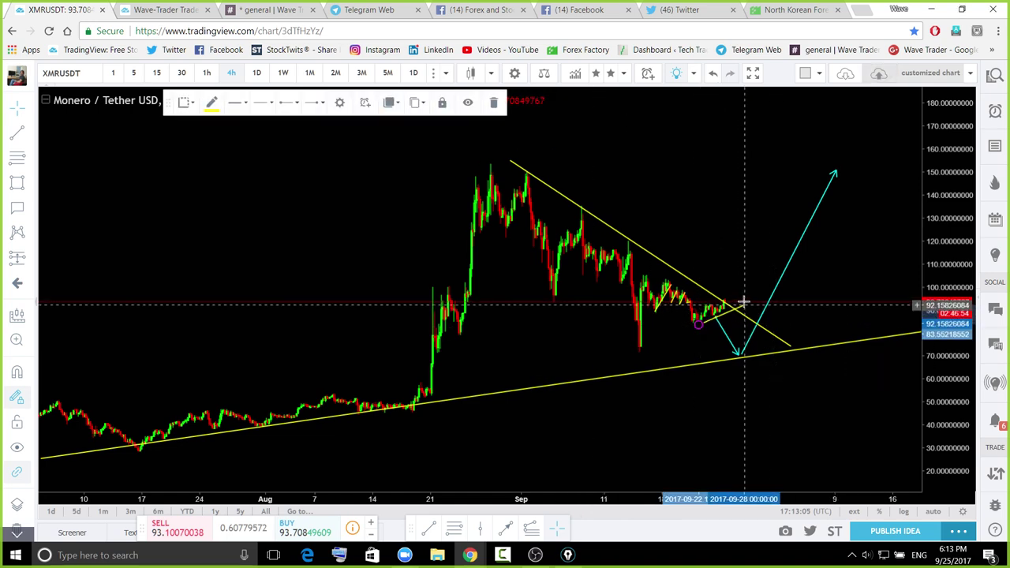
{"action": "left_click", "coordinate": [731, 274]}
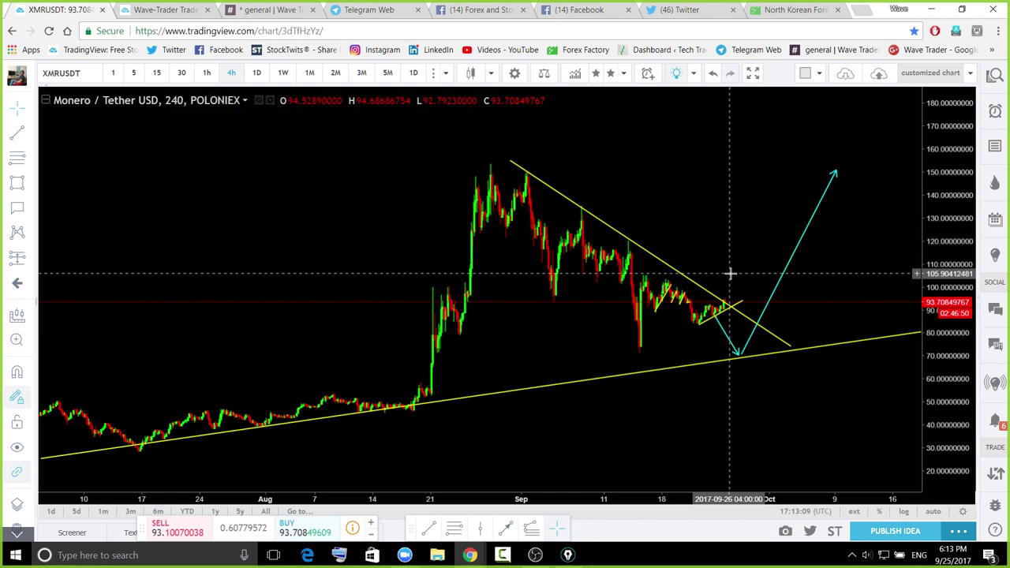
{"action": "left_click_drag", "start_coordinate": [731, 274], "coordinate": [682, 282]}
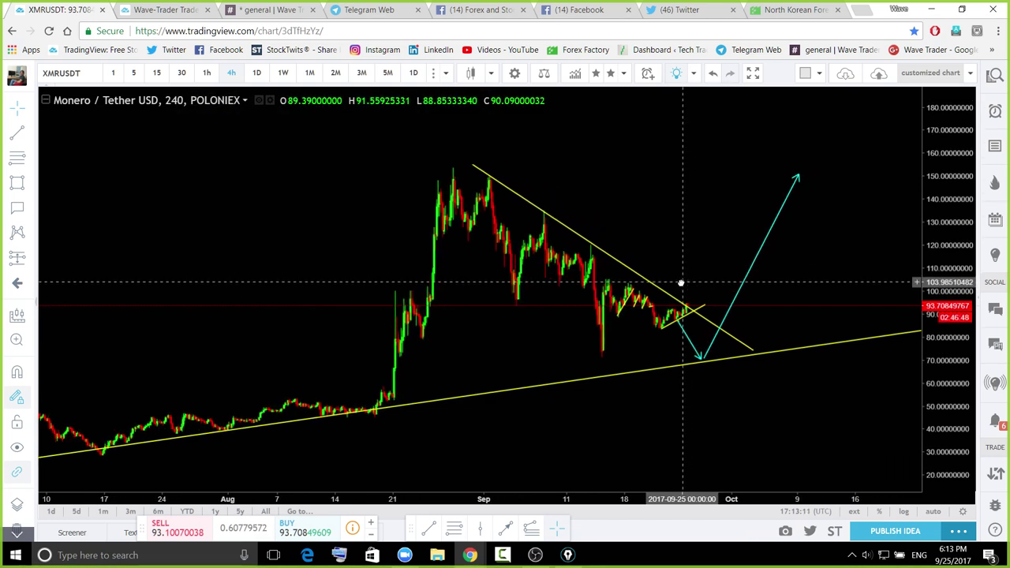
Shift the rally arrow to run from about 73 on 30 September to about 153 on 12 October, and end the pullback arrow near 73 on 29 September
{"action": "left_click_drag", "start_coordinate": [714, 335], "coordinate": [741, 329]}
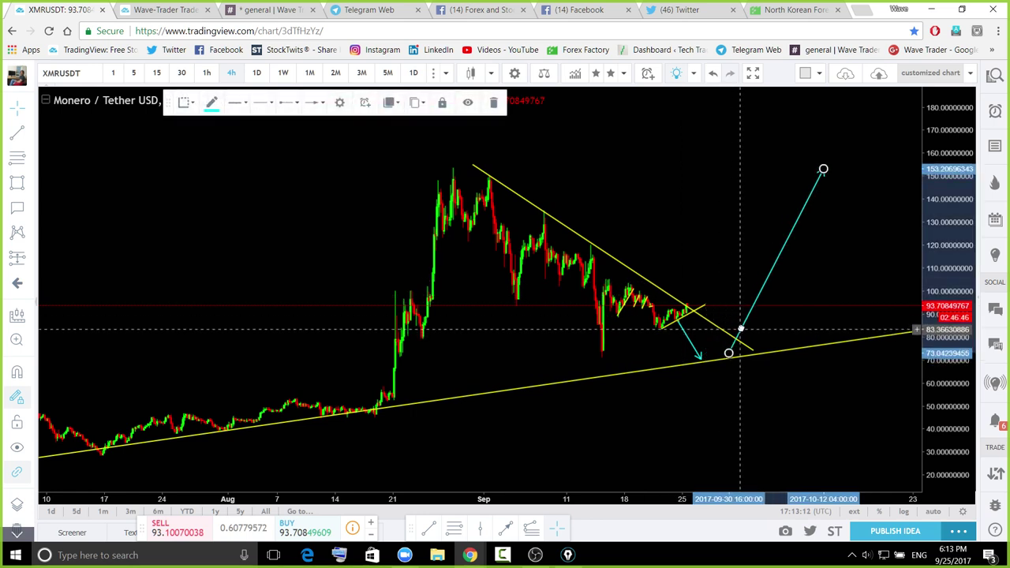
{"action": "left_click", "coordinate": [685, 330]}
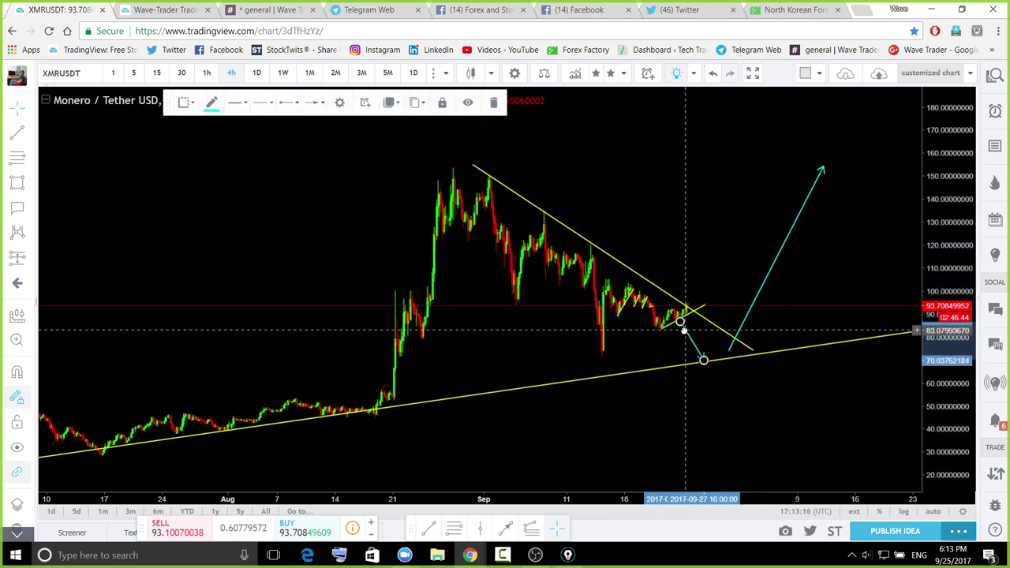
{"action": "left_click_drag", "start_coordinate": [697, 335], "coordinate": [708, 332]}
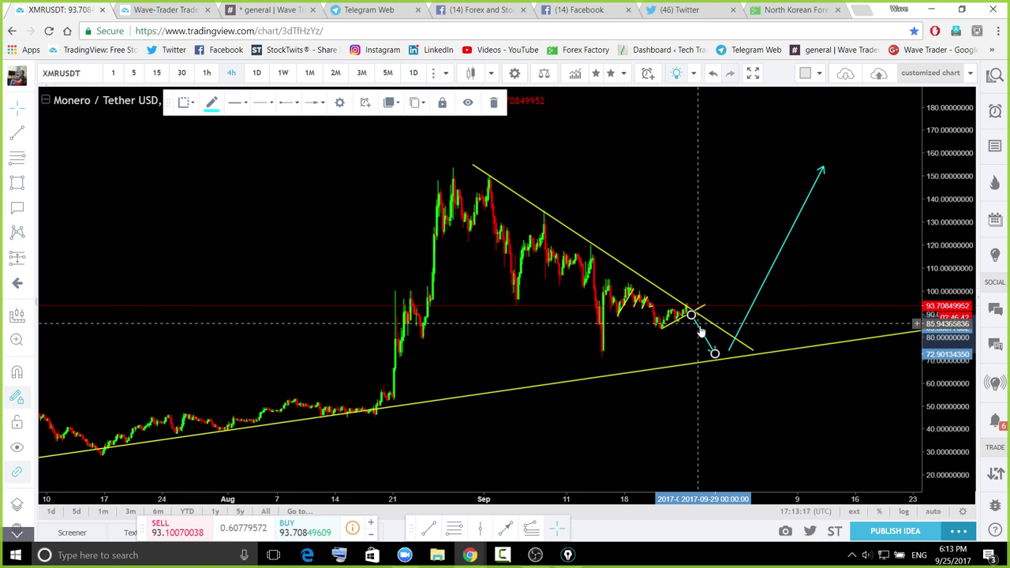
{"action": "left_click", "coordinate": [721, 355]}
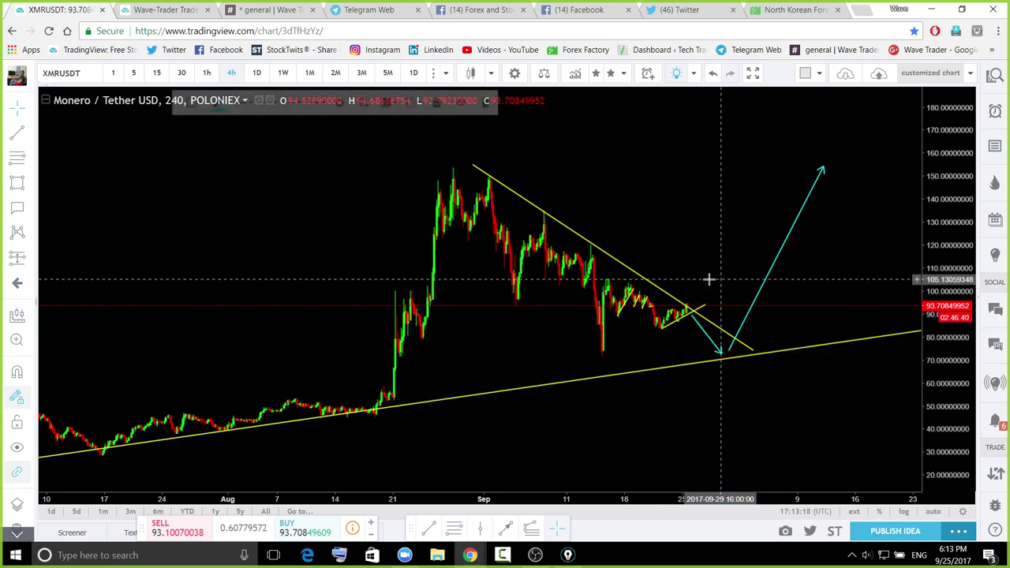
{"action": "left_click_drag", "start_coordinate": [709, 278], "coordinate": [687, 285]}
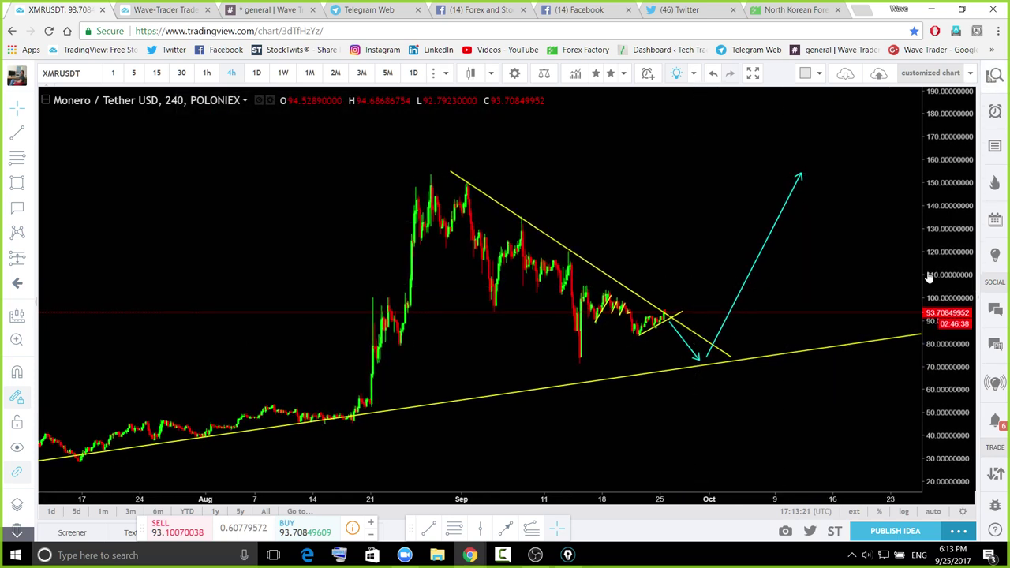
Open the watchlist and show the LTCUSD chart with the full projected rally arrow in view
{"action": "key", "text": "alt+w"}
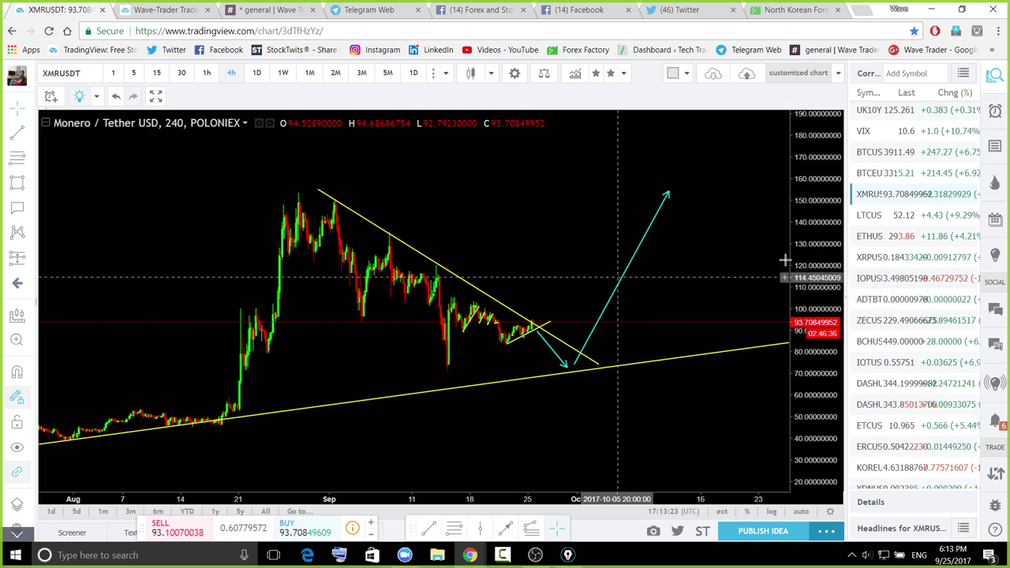
{"action": "left_click", "coordinate": [868, 220]}
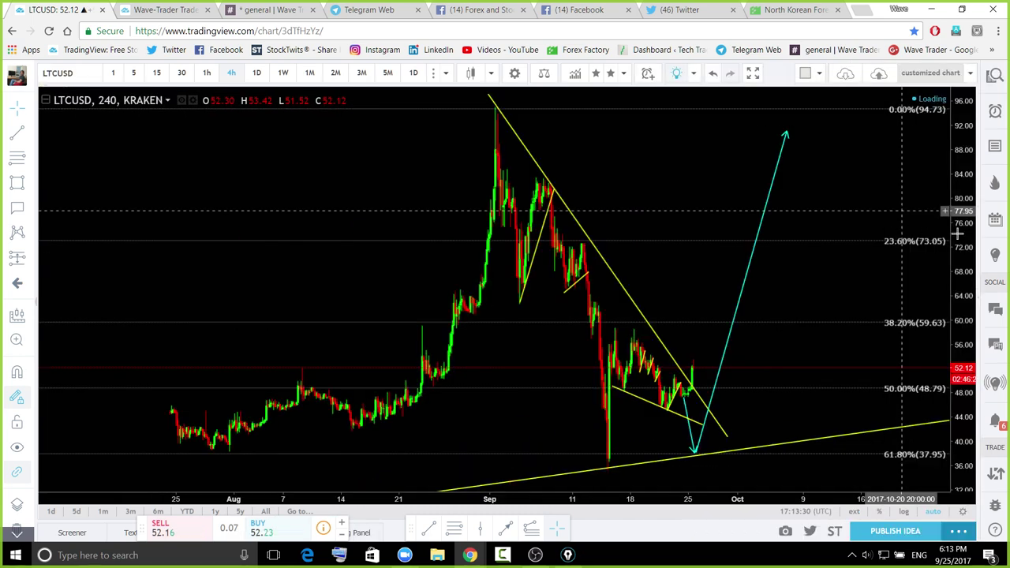
{"action": "left_click_drag", "start_coordinate": [943, 322], "coordinate": [956, 353]}
{"action": "scroll", "coordinate": [959, 400], "scroll_direction": "up", "scroll_amount": 2}
{"action": "left_click_drag", "start_coordinate": [854, 271], "coordinate": [876, 280]}
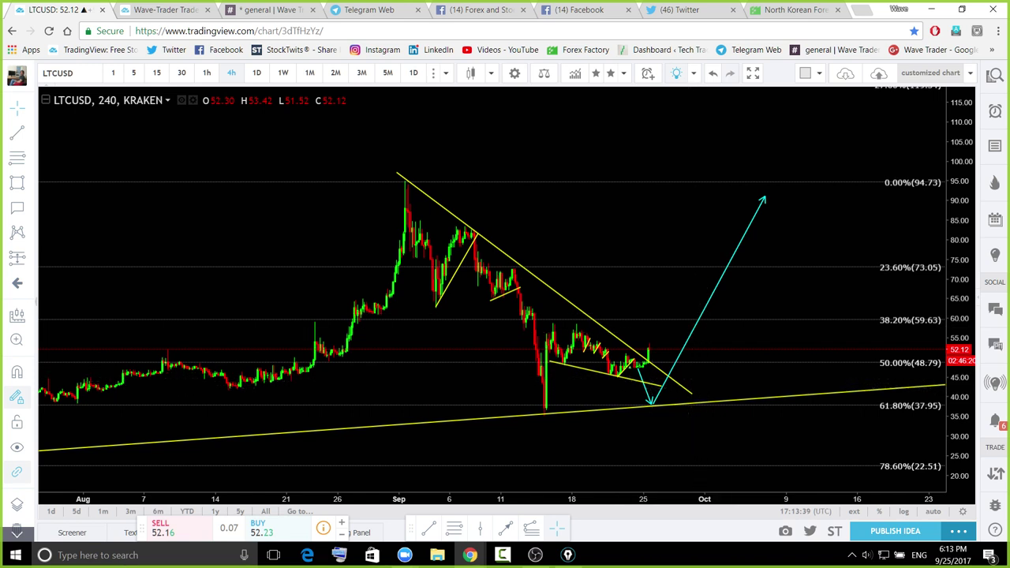
Mark the mid-September low, sketch a dip to about 41 and a rally to about 98, and clear the sketches
{"action": "key", "text": "ctrl+shift+3"}
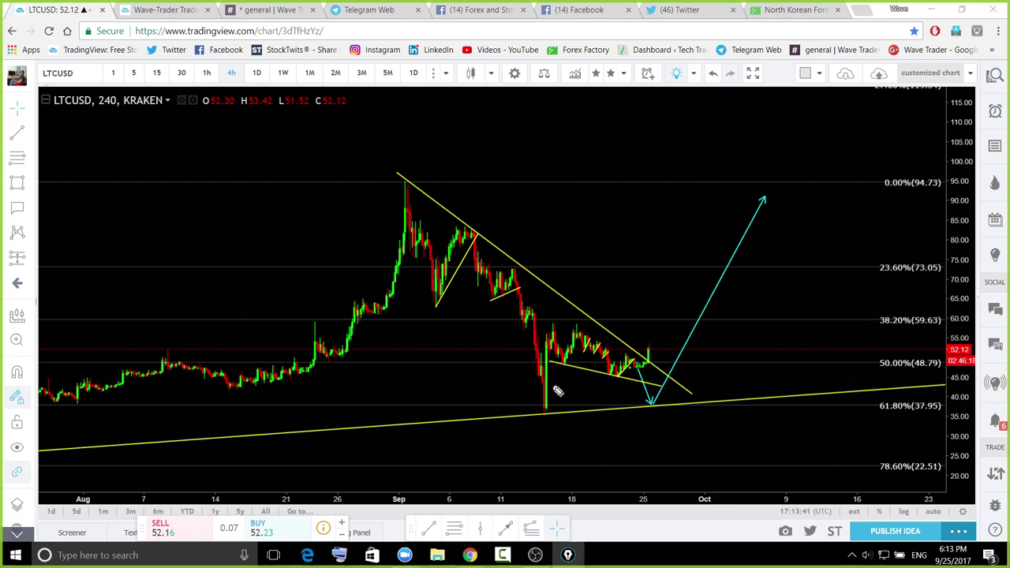
{"action": "left_click_drag", "start_coordinate": [550, 392], "coordinate": [568, 388]}
{"action": "mouse_move", "coordinate": [632, 383]}
{"action": "left_mouse_down"}
{"action": "mouse_move", "coordinate": [663, 384]}
{"action": "mouse_move", "coordinate": [641, 355]}
{"action": "mouse_move", "coordinate": [672, 385]}
{"action": "mouse_move", "coordinate": [795, 203]}
{"action": "left_mouse_up"}
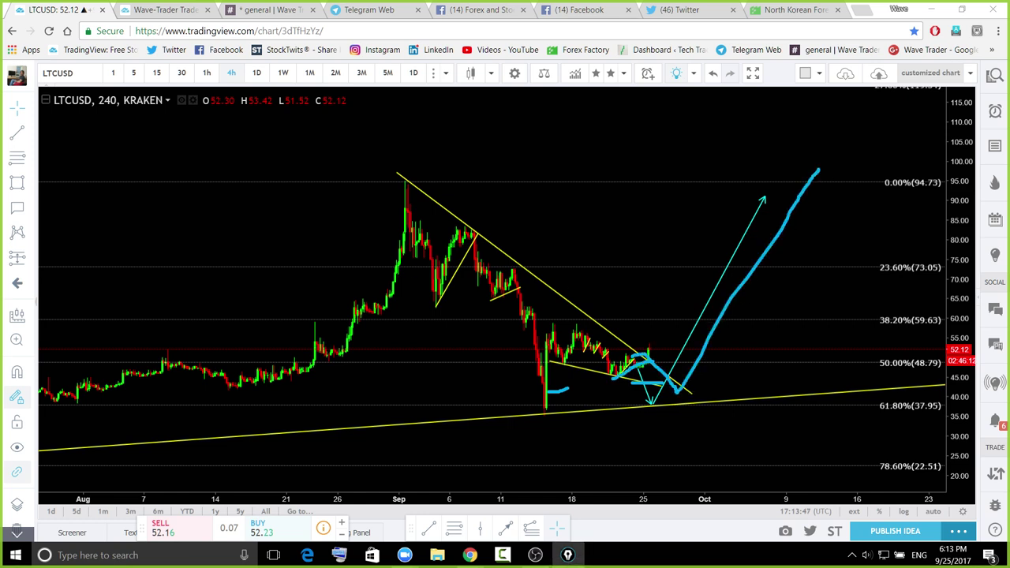
{"action": "key", "text": "ctrl+z"}
{"action": "scroll", "coordinate": [642, 330], "scroll_direction": "down", "scroll_amount": 2}
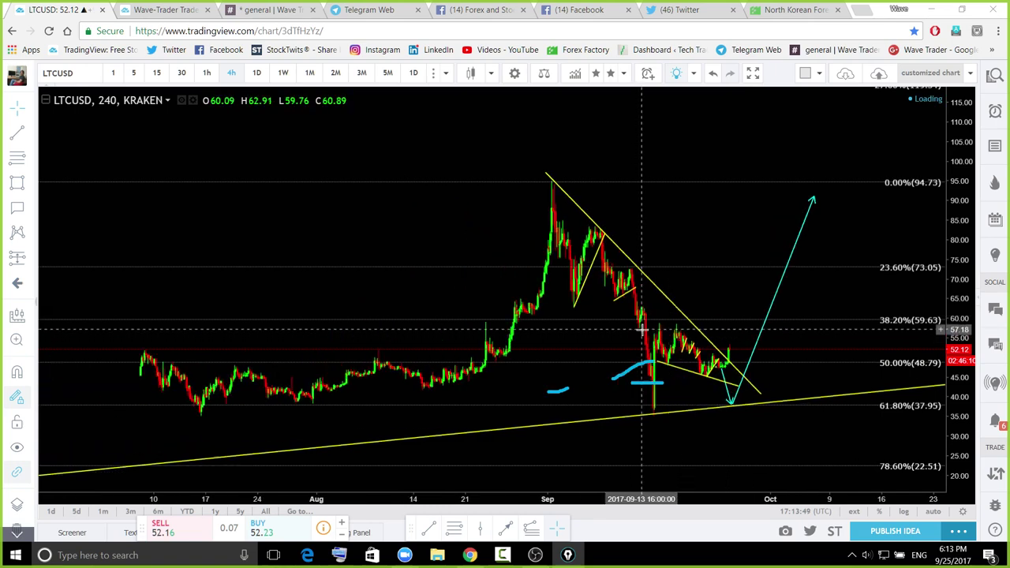
{"action": "scroll", "coordinate": [642, 330], "scroll_direction": "down", "scroll_amount": 1}
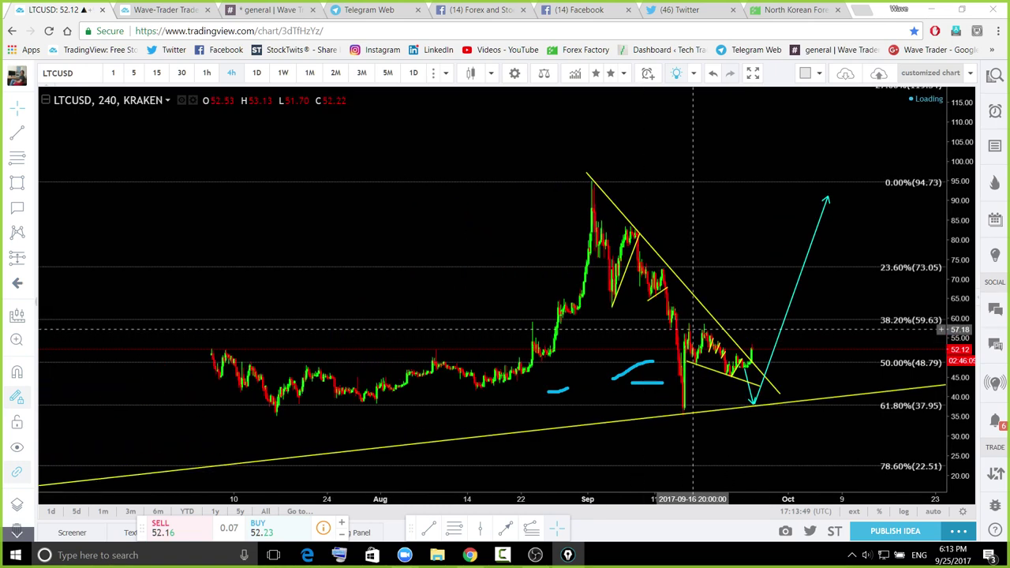
{"action": "scroll", "coordinate": [693, 330], "scroll_direction": "down", "scroll_amount": 1}
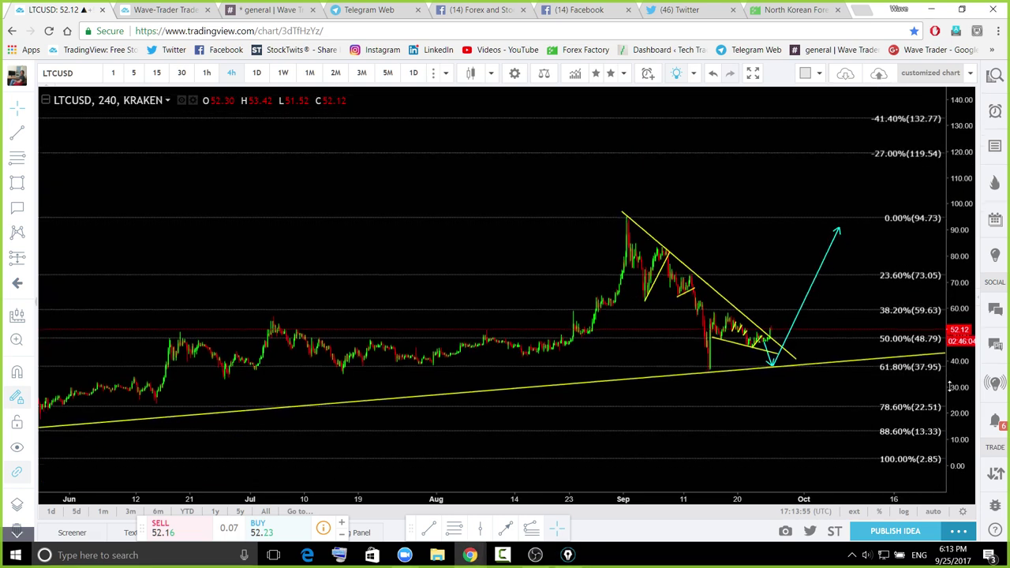
Sketch the late-August rally, the September decline to about 40 and a new rally to about 90, and clear the sketches
{"action": "left_click_drag", "start_coordinate": [843, 380], "coordinate": [812, 385]}
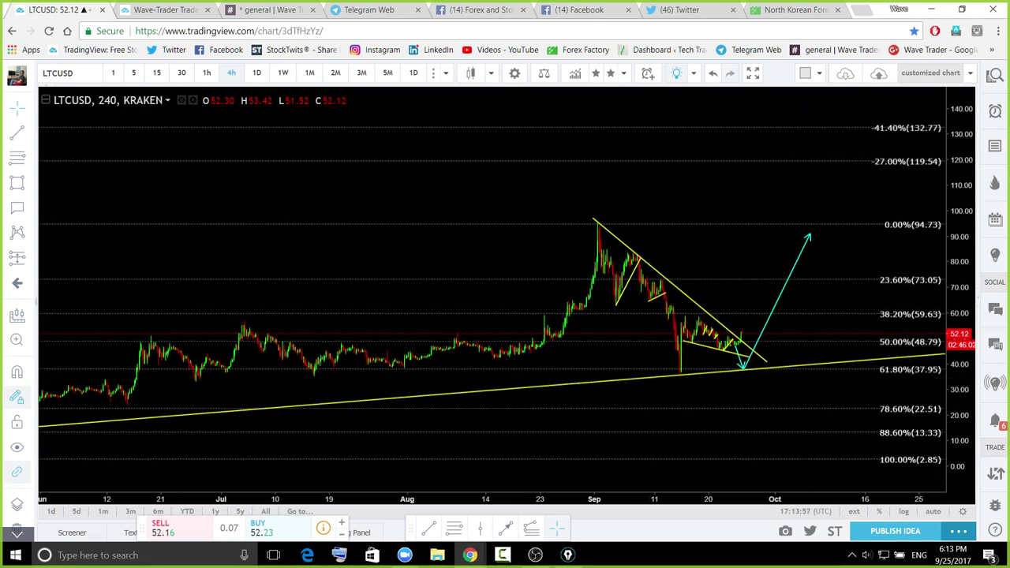
{"action": "left_click_drag", "start_coordinate": [526, 357], "coordinate": [557, 337]}
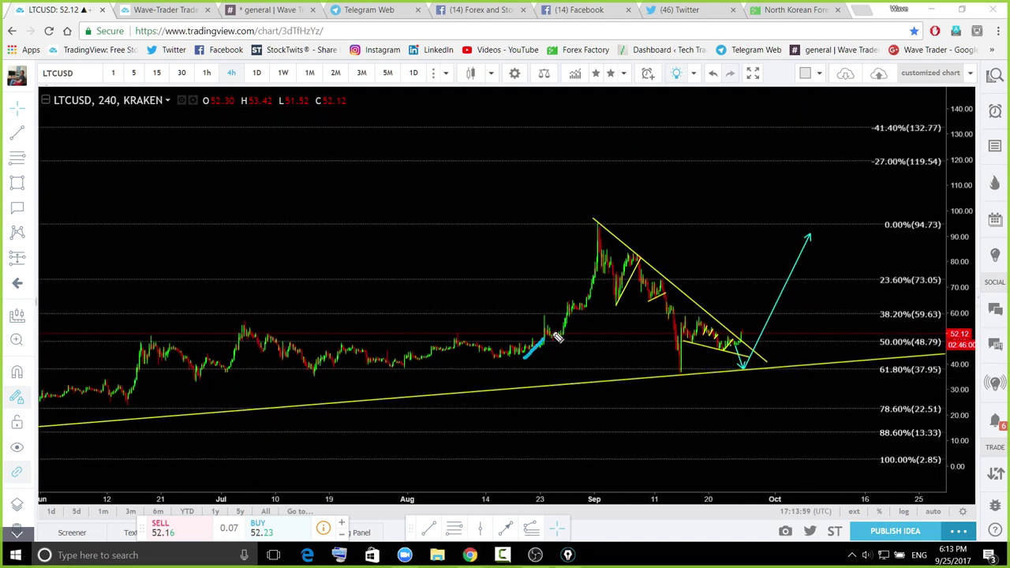
{"action": "mouse_move", "coordinate": [600, 254]}
{"action": "left_mouse_down"}
{"action": "mouse_move", "coordinate": [602, 244]}
{"action": "mouse_move", "coordinate": [743, 366]}
{"action": "left_mouse_up"}
{"action": "mouse_move", "coordinate": [668, 356]}
{"action": "left_mouse_down"}
{"action": "mouse_move", "coordinate": [760, 341]}
{"action": "mouse_move", "coordinate": [834, 237]}
{"action": "left_mouse_up"}
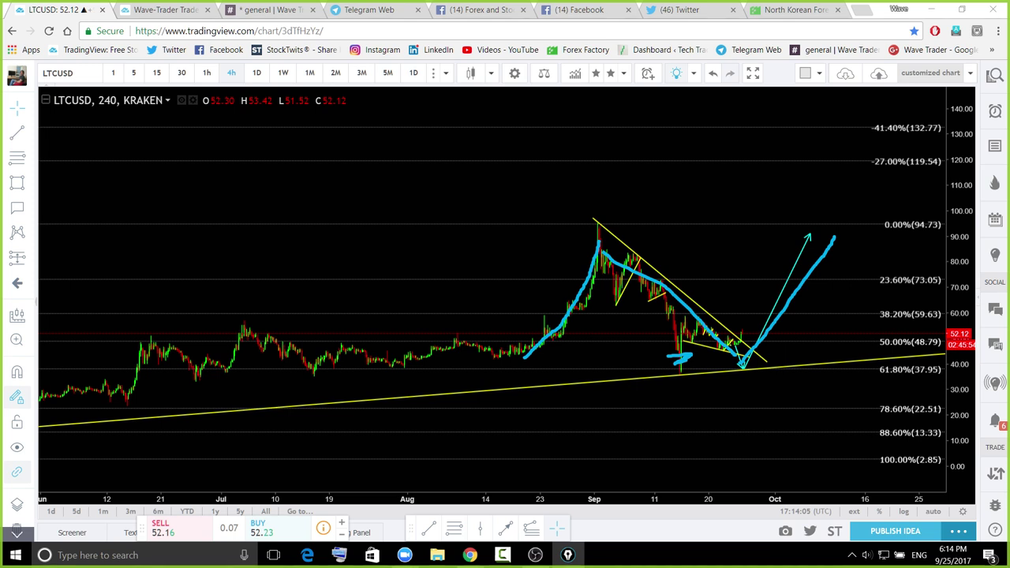
{"action": "key", "text": "ctrl+shift+6"}
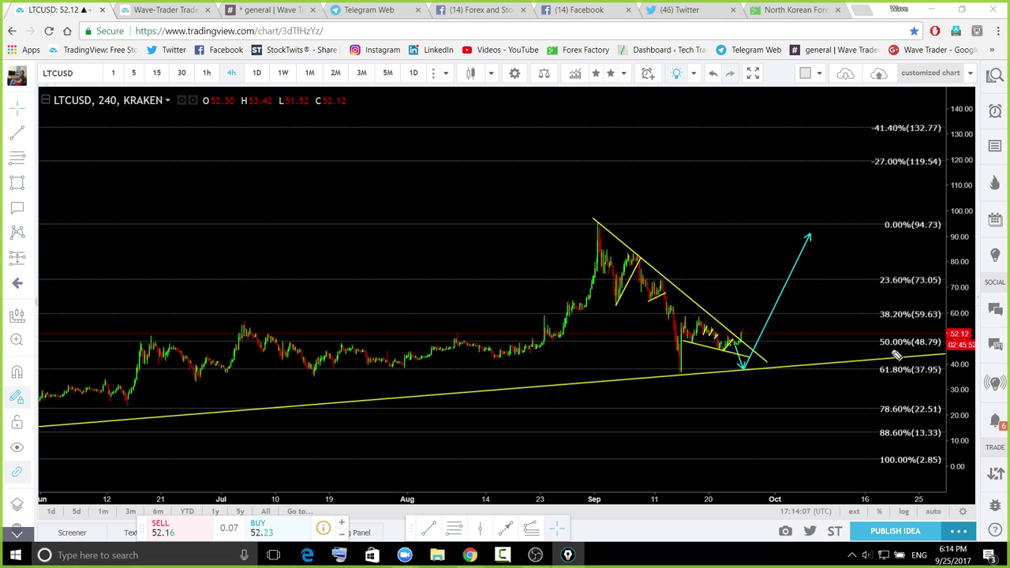
Trace the projected dip to about 40 and the rally to about 97 with repeated strokes, and clear the sketches
{"action": "left_click_drag", "start_coordinate": [727, 347], "coordinate": [750, 364]}
{"action": "left_click_drag", "start_coordinate": [800, 264], "coordinate": [766, 335]}
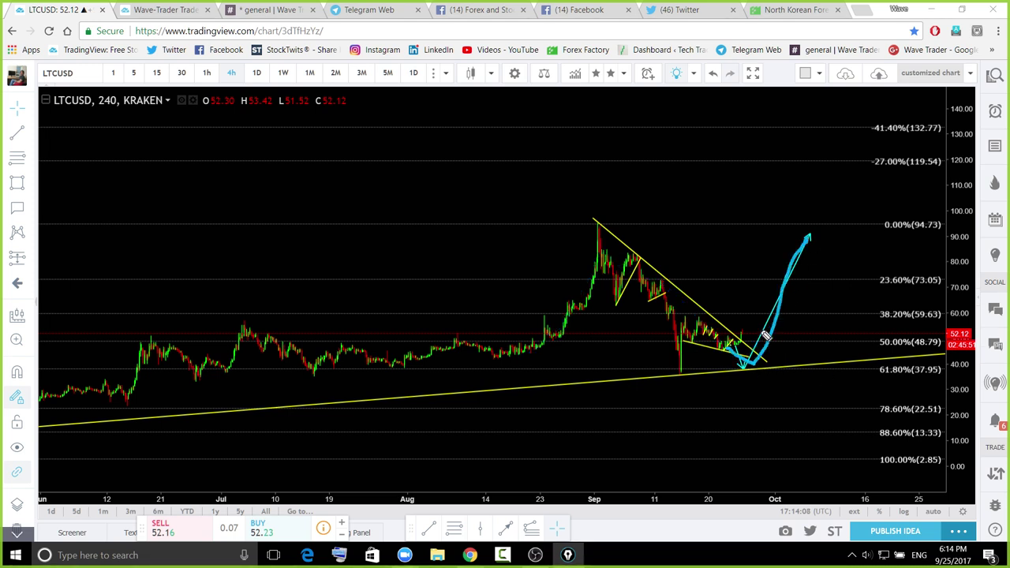
{"action": "left_click_drag", "start_coordinate": [692, 319], "coordinate": [760, 350]}
{"action": "mouse_move", "coordinate": [686, 318]}
{"action": "left_mouse_down"}
{"action": "mouse_move", "coordinate": [753, 352]}
{"action": "mouse_move", "coordinate": [808, 237]}
{"action": "left_mouse_up"}
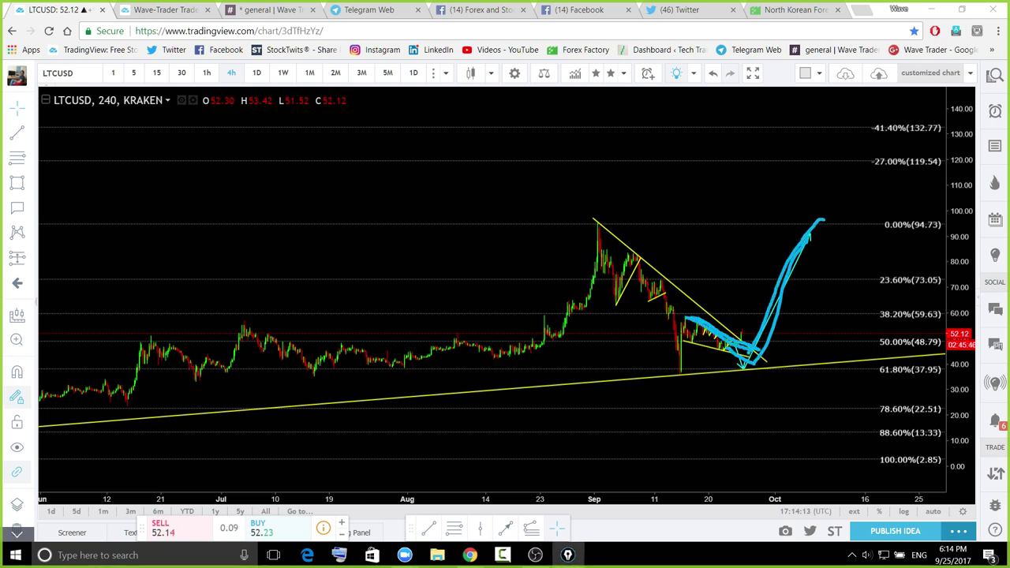
{"action": "key", "text": "ctrl+shift+7"}
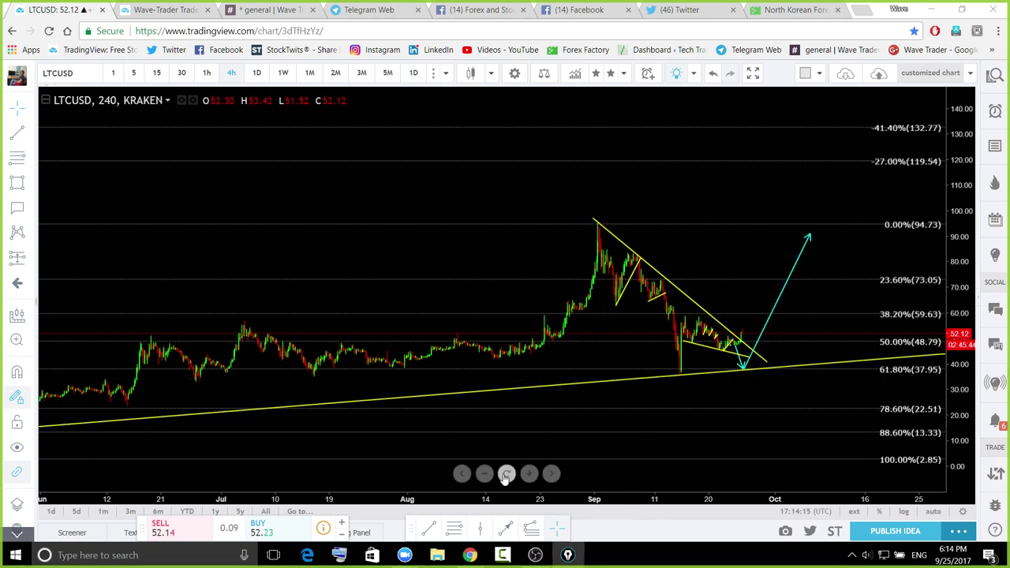
Take a closer look at the September decline, open the watchlist and switch to the ETHUSD chart
{"action": "scroll", "coordinate": [825, 357], "scroll_direction": "up", "scroll_amount": 5}
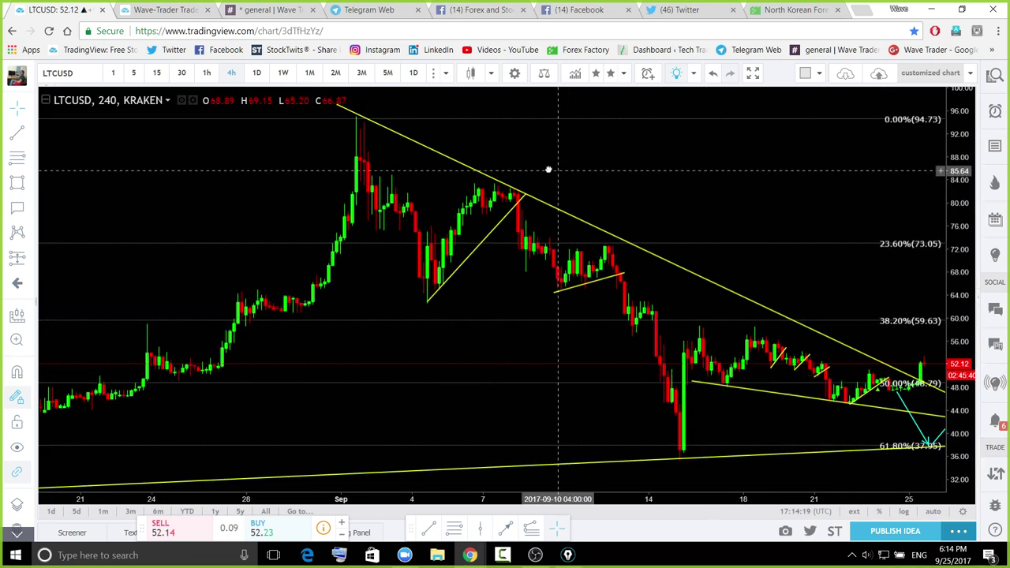
{"action": "left_click_drag", "start_coordinate": [548, 166], "coordinate": [427, 155]}
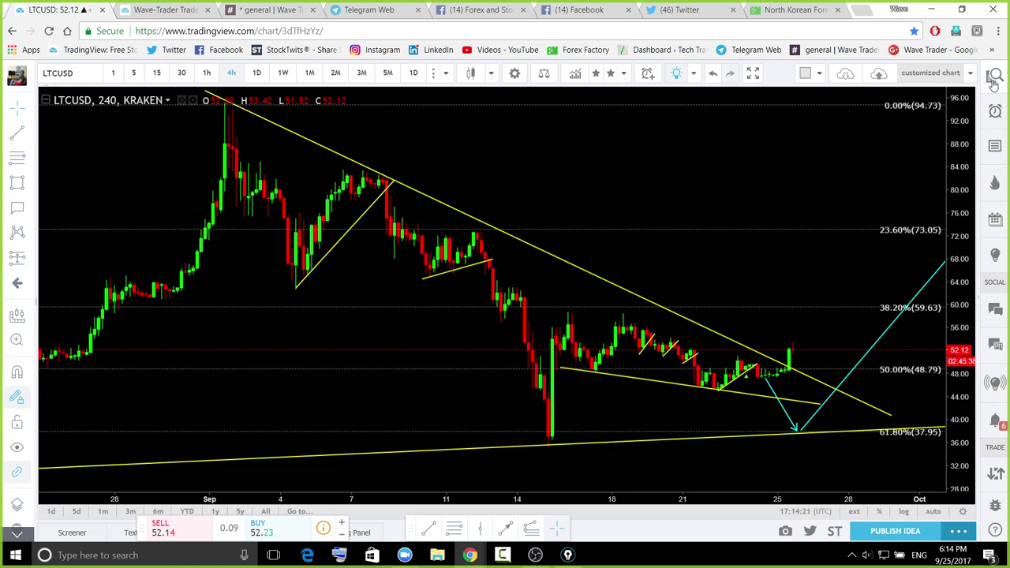
{"action": "key", "text": "alt+w"}
{"action": "left_click", "coordinate": [865, 235]}
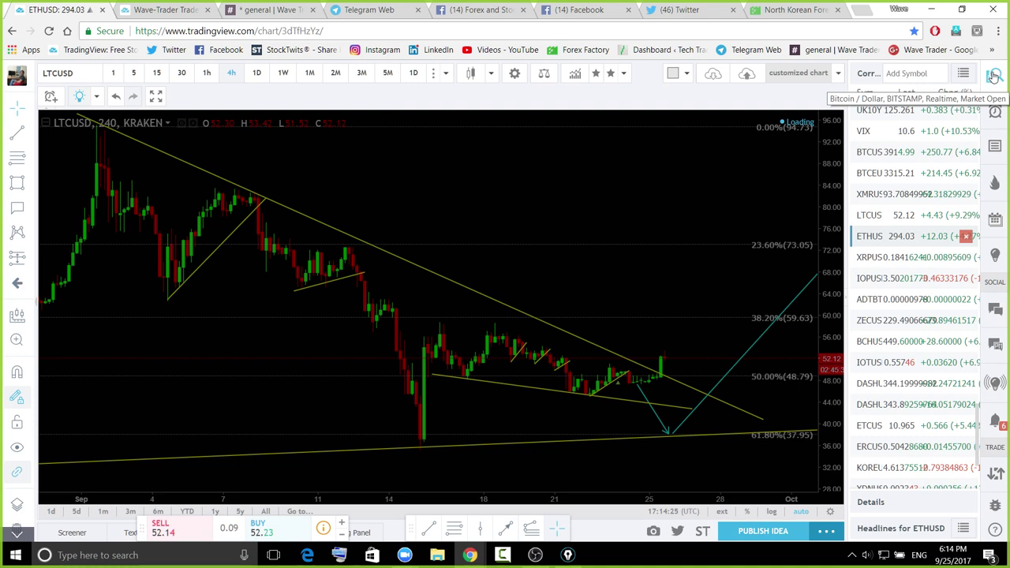
Hide the watchlist and extend the late-September rising trendline on the ETHUSD chart up to the latest candles
{"action": "key", "text": "alt+w"}
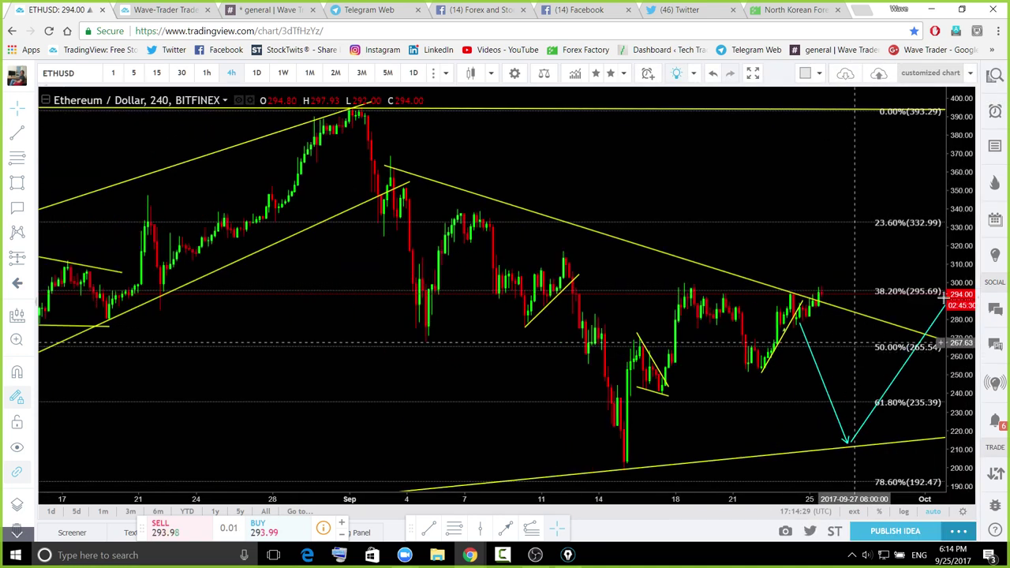
{"action": "scroll", "coordinate": [855, 343], "scroll_direction": "down", "scroll_amount": 3}
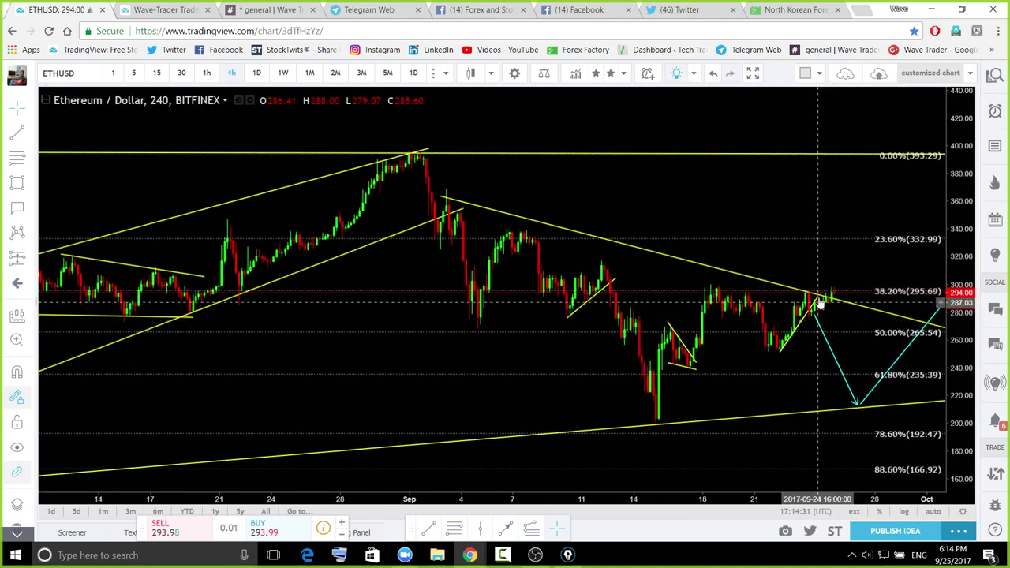
{"action": "left_click", "coordinate": [846, 286]}
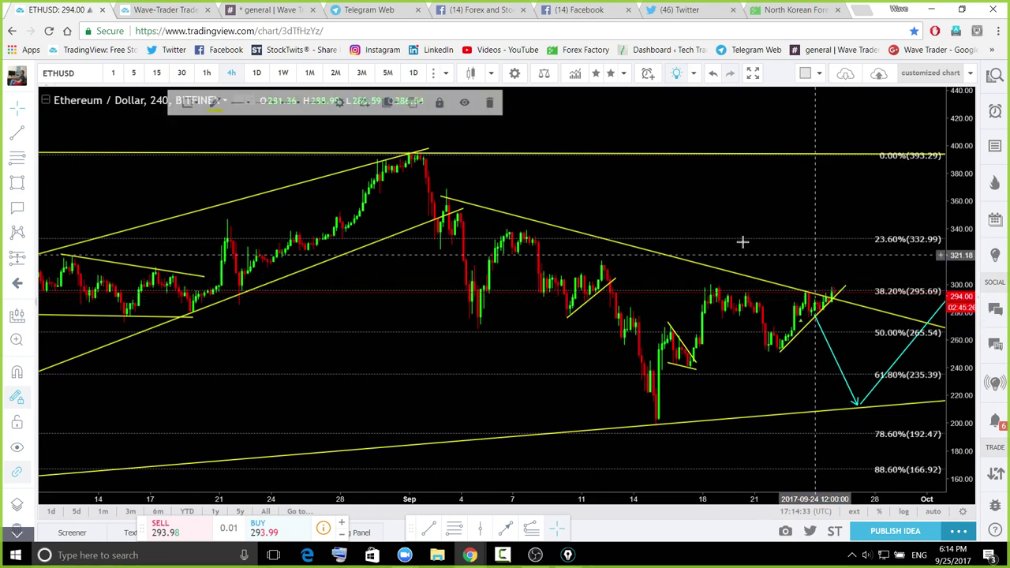
Delete the descending trendline that runs from early September into October
{"action": "left_click_drag", "start_coordinate": [742, 242], "coordinate": [634, 252]}
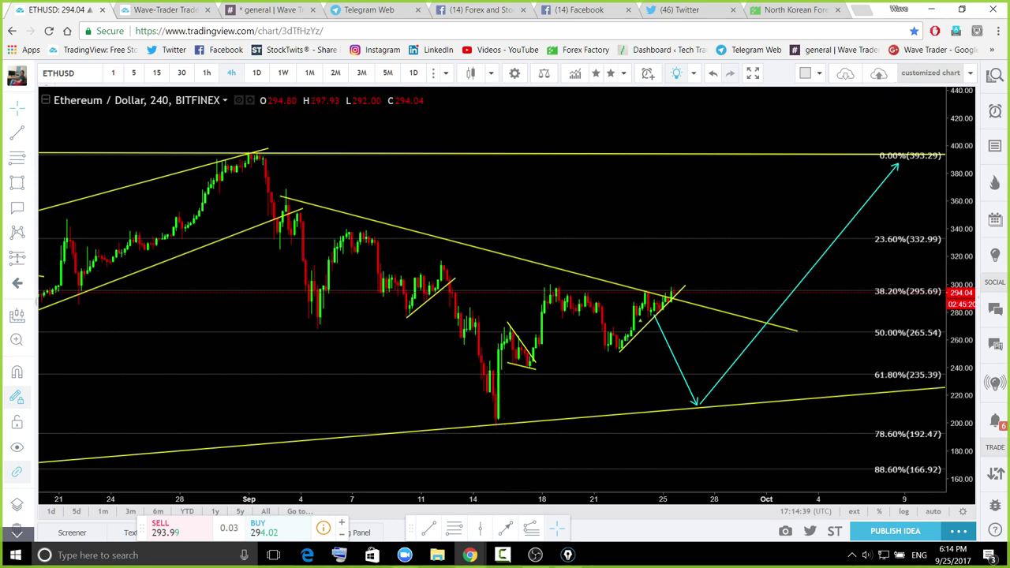
{"action": "left_click", "coordinate": [524, 263]}
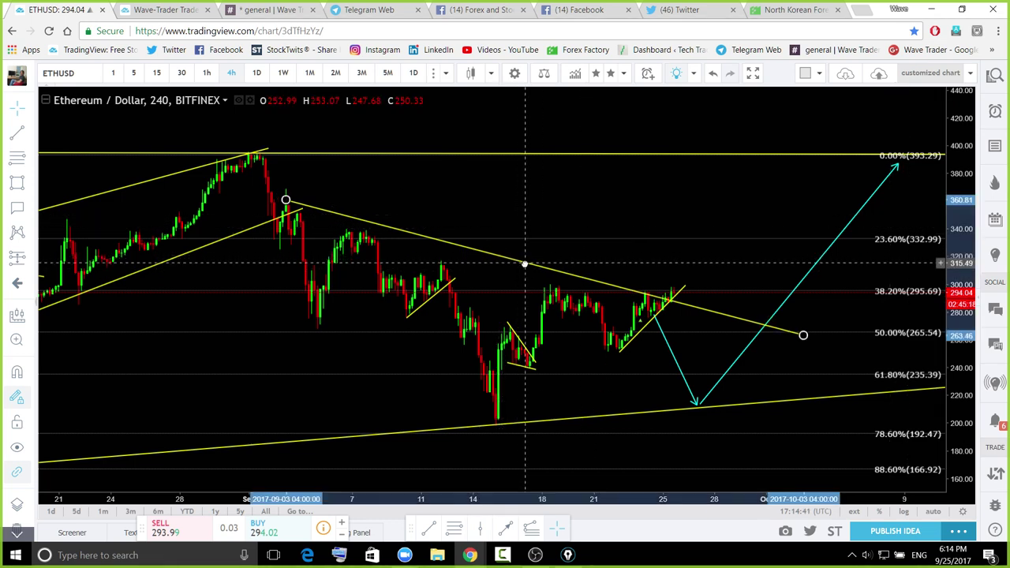
{"action": "key", "text": "Delete"}
Sketch the late-September rise, a dip to about 220 and a circled rally to about 400, and mark the mid-September low
{"action": "key", "text": "ctrl+shift+3"}
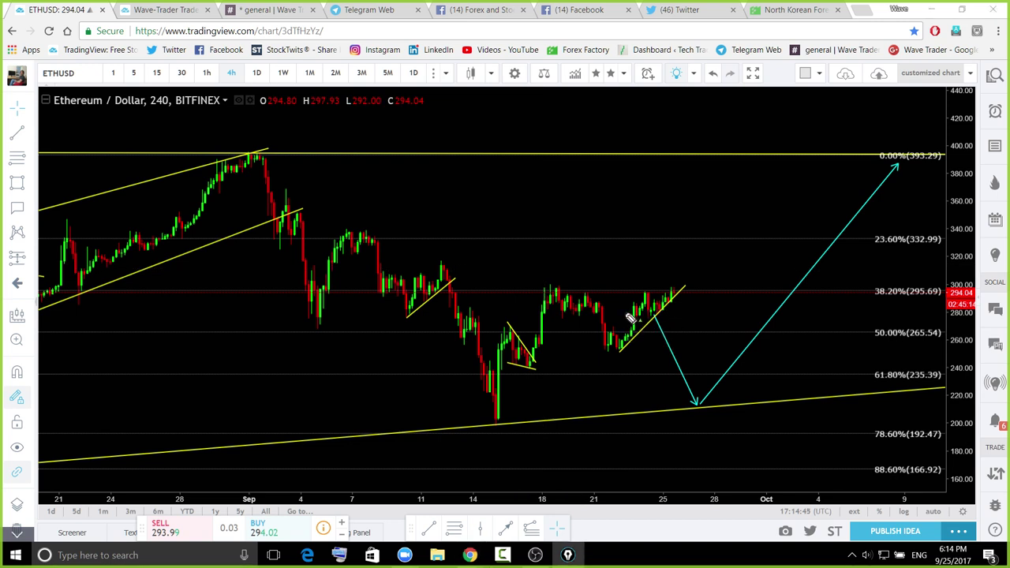
{"action": "left_click_drag", "start_coordinate": [622, 345], "coordinate": [657, 308]}
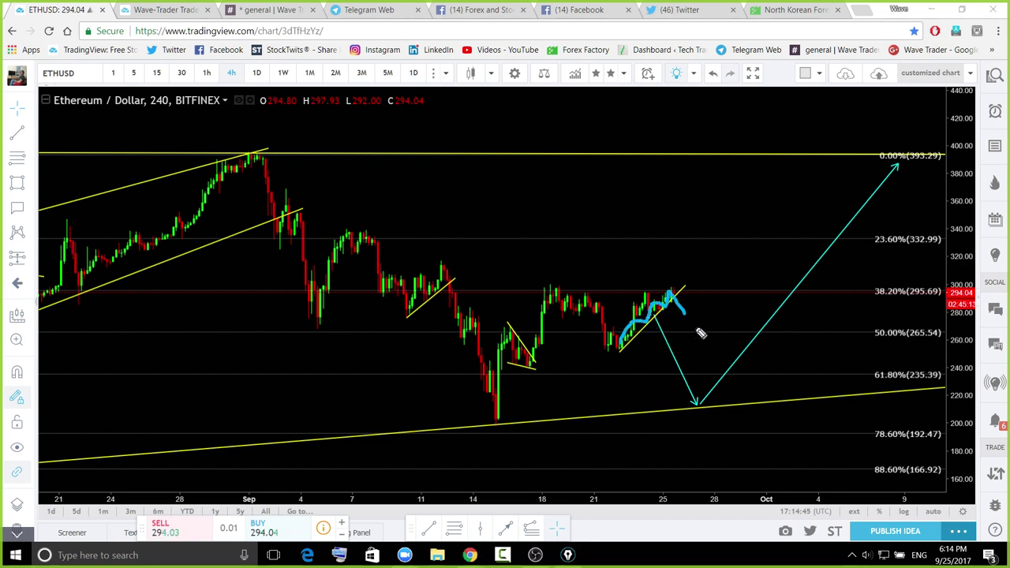
{"action": "left_click_drag", "start_coordinate": [701, 333], "coordinate": [723, 379]}
{"action": "left_click_drag", "start_coordinate": [482, 423], "coordinate": [511, 423]}
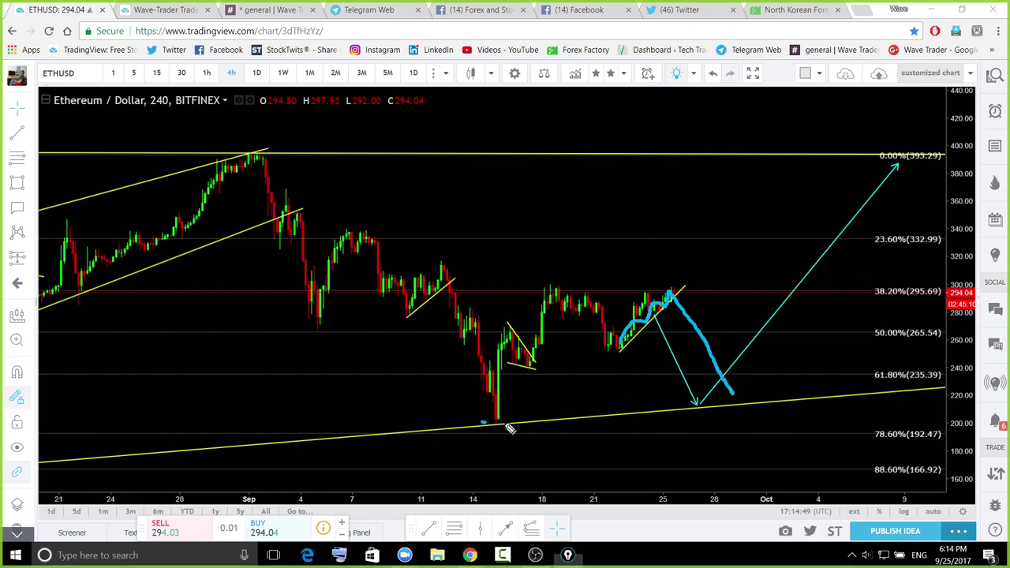
{"action": "mouse_move", "coordinate": [730, 398]}
{"action": "left_mouse_down"}
{"action": "mouse_move", "coordinate": [778, 346]}
{"action": "mouse_move", "coordinate": [848, 146]}
{"action": "mouse_move", "coordinate": [913, 222]}
{"action": "mouse_move", "coordinate": [719, 368]}
{"action": "mouse_move", "coordinate": [806, 154]}
{"action": "mouse_move", "coordinate": [863, 132]}
{"action": "left_mouse_up"}
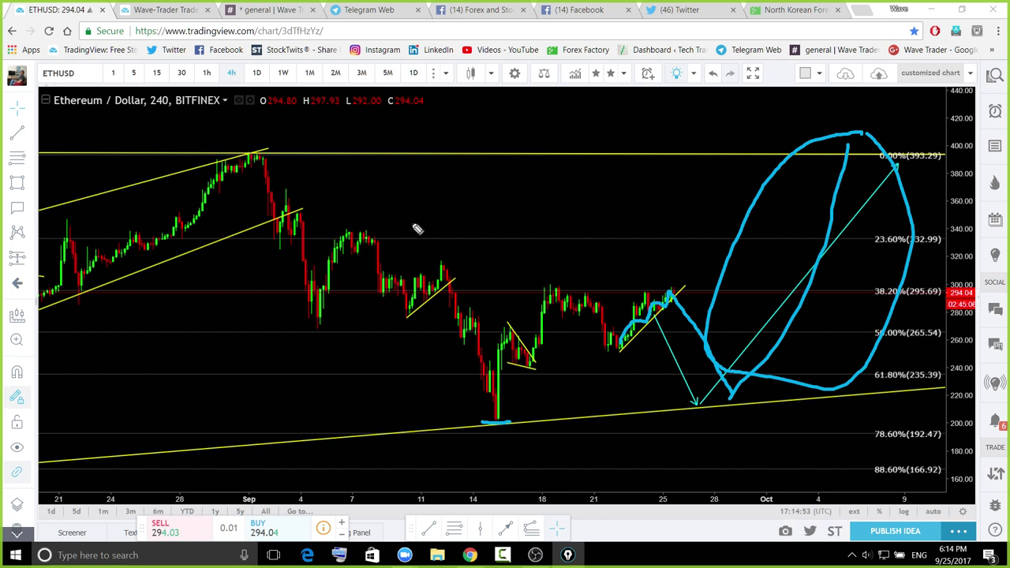
Trace the September swings down to the mid-September low and circle the rebound from it
{"action": "left_click_drag", "start_coordinate": [313, 320], "coordinate": [382, 239]}
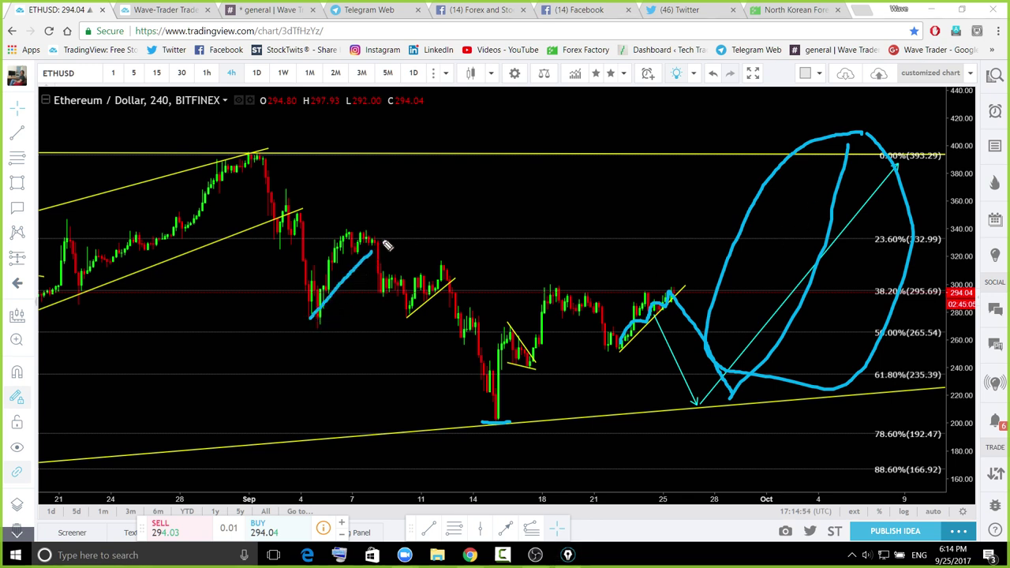
{"action": "mouse_move", "coordinate": [382, 291]}
{"action": "left_mouse_down"}
{"action": "mouse_move", "coordinate": [442, 249]}
{"action": "mouse_move", "coordinate": [497, 418]}
{"action": "left_mouse_up"}
{"action": "left_click_drag", "start_coordinate": [510, 332], "coordinate": [543, 393]}
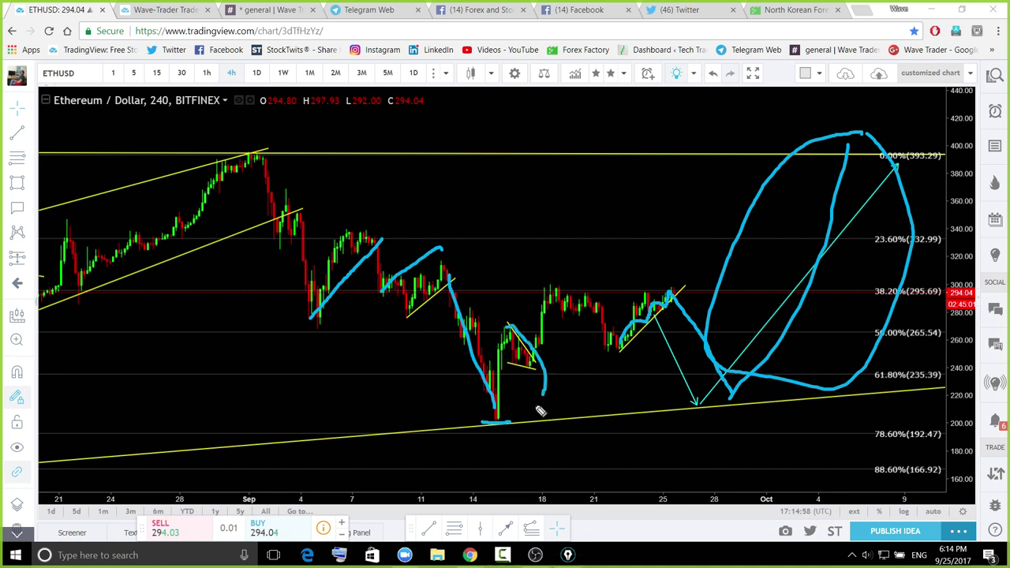
{"action": "left_click_drag", "start_coordinate": [493, 355], "coordinate": [527, 349]}
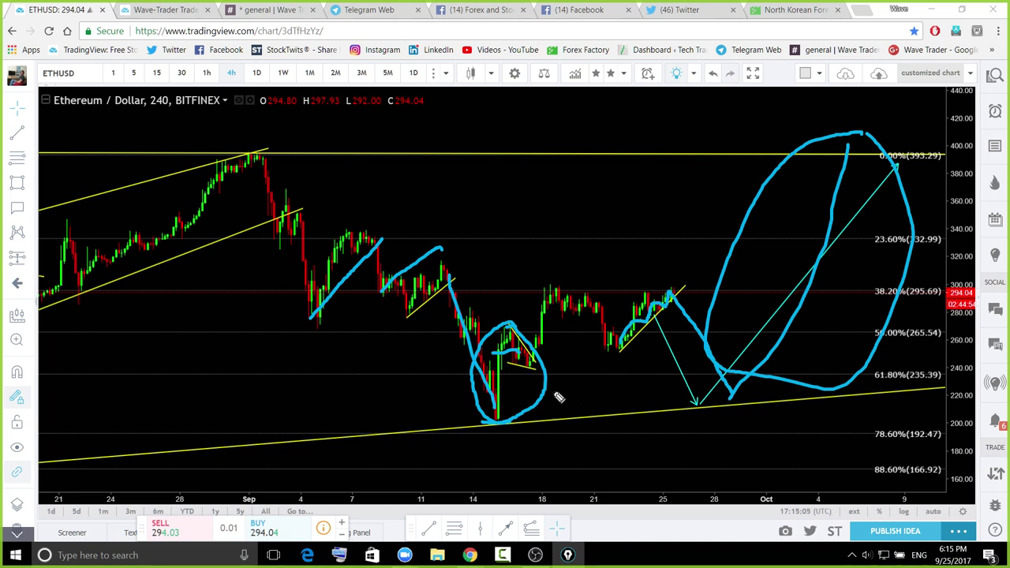
Sketch rally paths from the late-September lows to about 400 and 420, and clear the sketches
{"action": "mouse_move", "coordinate": [604, 351]}
{"action": "left_mouse_down"}
{"action": "mouse_move", "coordinate": [671, 305]}
{"action": "mouse_move", "coordinate": [826, 144]}
{"action": "left_mouse_up"}
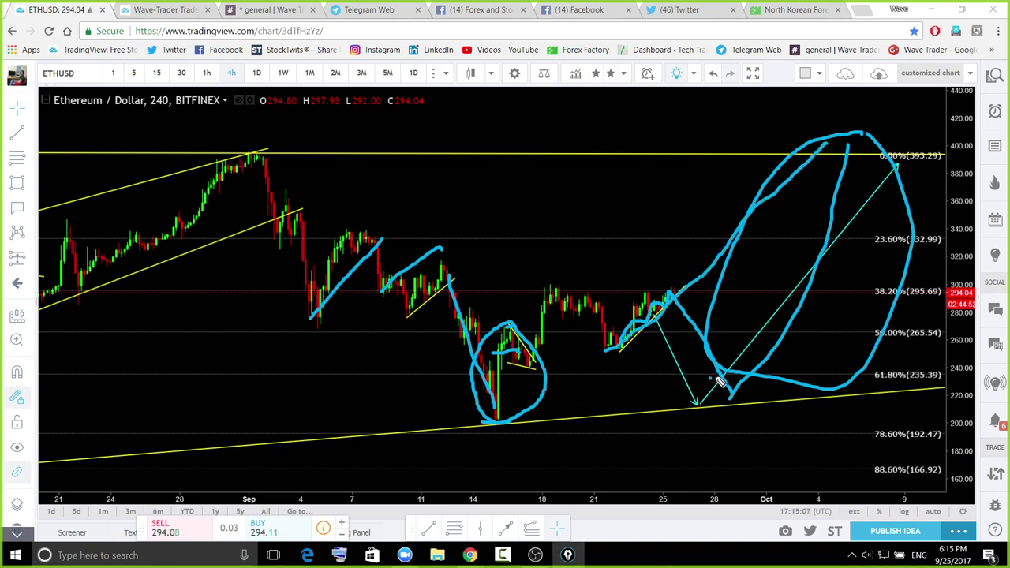
{"action": "mouse_move", "coordinate": [694, 300]}
{"action": "left_mouse_down"}
{"action": "mouse_move", "coordinate": [693, 365]}
{"action": "mouse_move", "coordinate": [795, 334]}
{"action": "mouse_move", "coordinate": [864, 118]}
{"action": "left_mouse_up"}
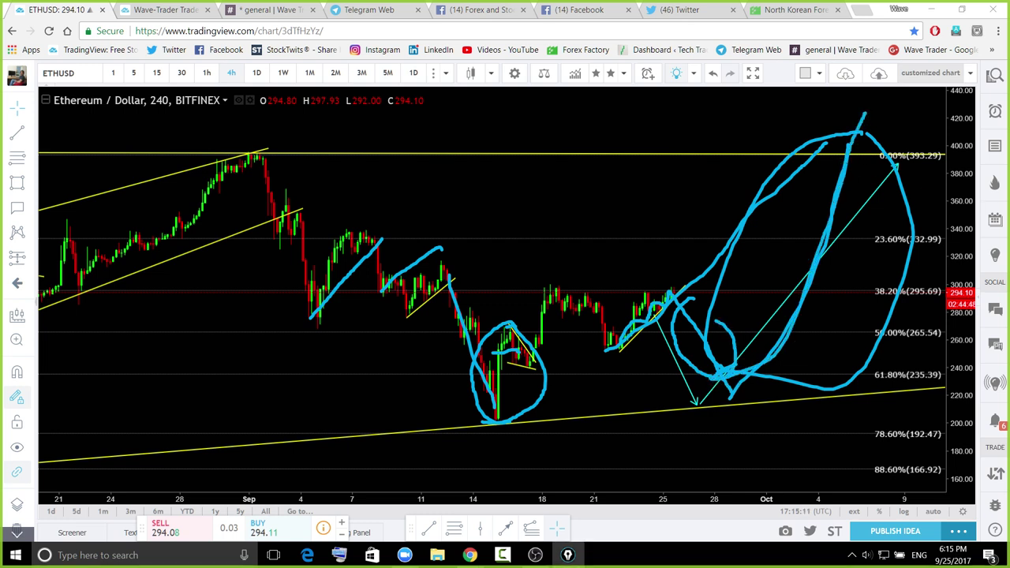
{"action": "key", "text": "Escape"}
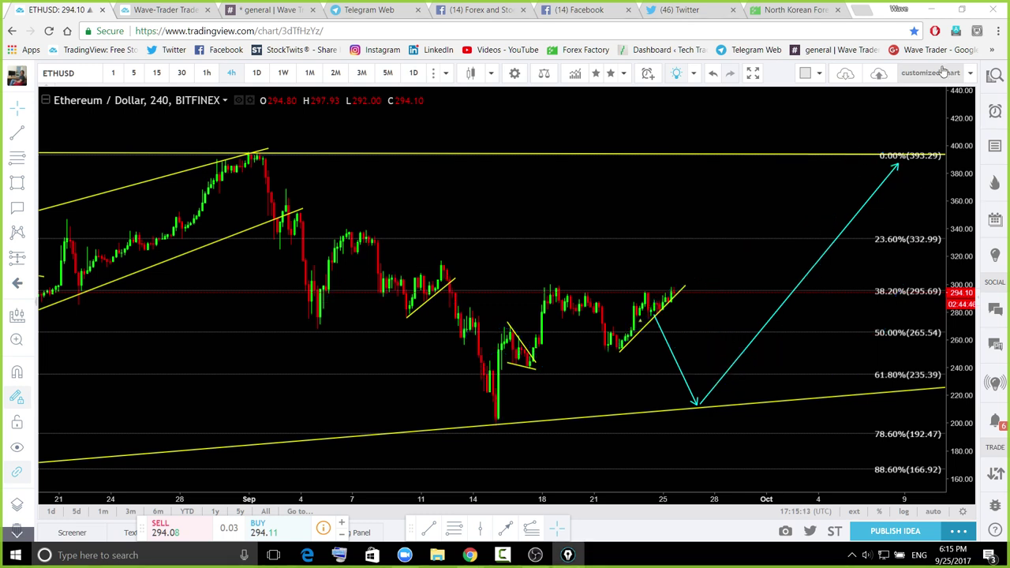
Switch to the XRPUSD chart from the watchlist, hide the list and set the timeframe to one day
{"action": "left_click", "coordinate": [995, 75]}
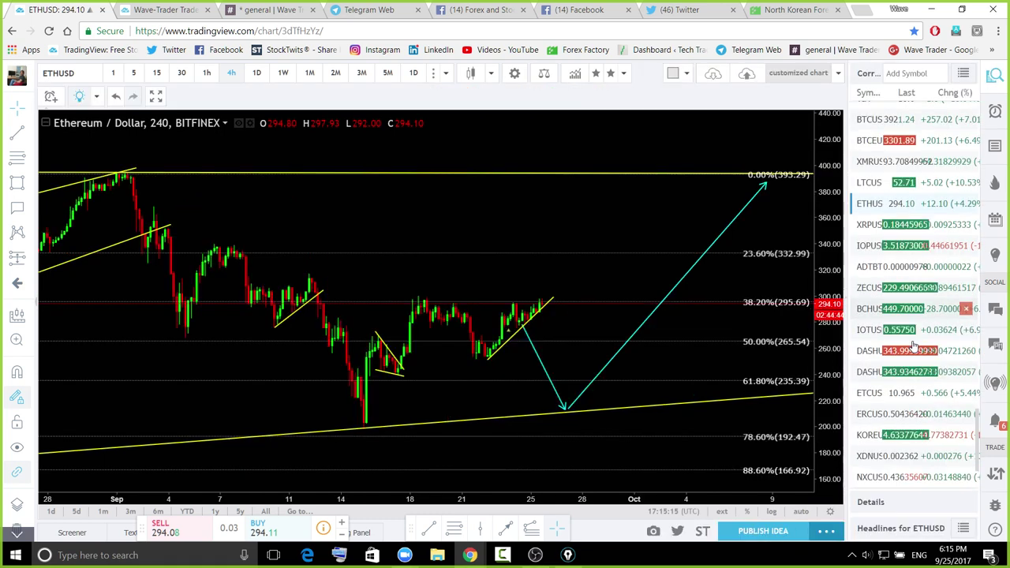
{"action": "scroll", "coordinate": [914, 345], "scroll_direction": "down", "scroll_amount": 1}
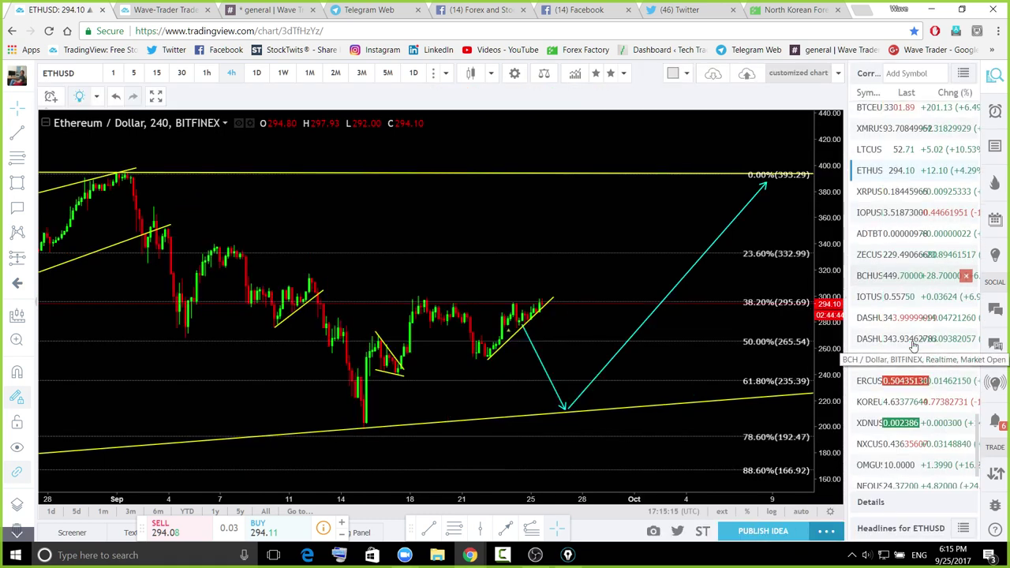
{"action": "left_click", "coordinate": [870, 192]}
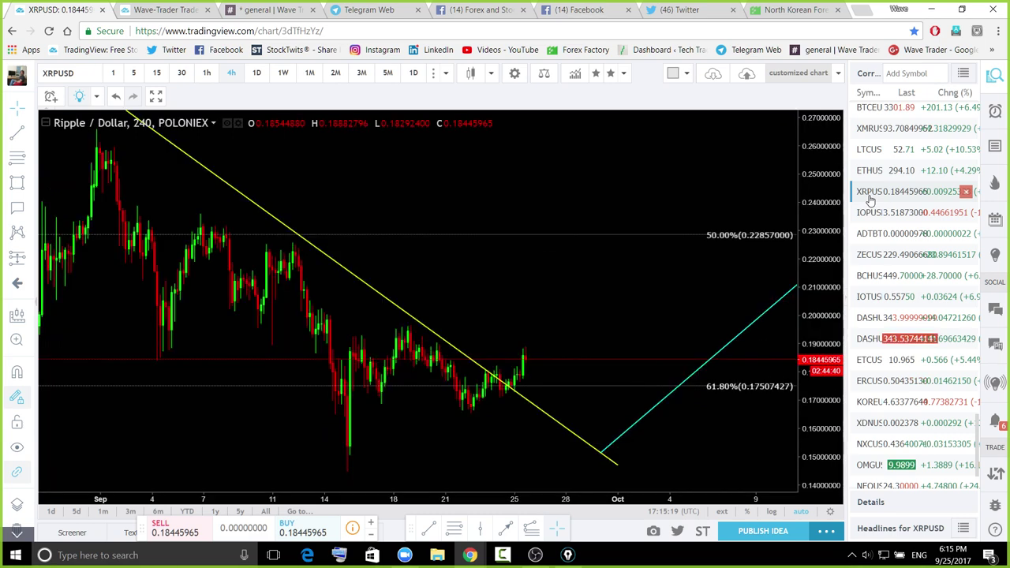
{"action": "left_click", "coordinate": [995, 76]}
{"action": "left_click", "coordinate": [257, 74]}
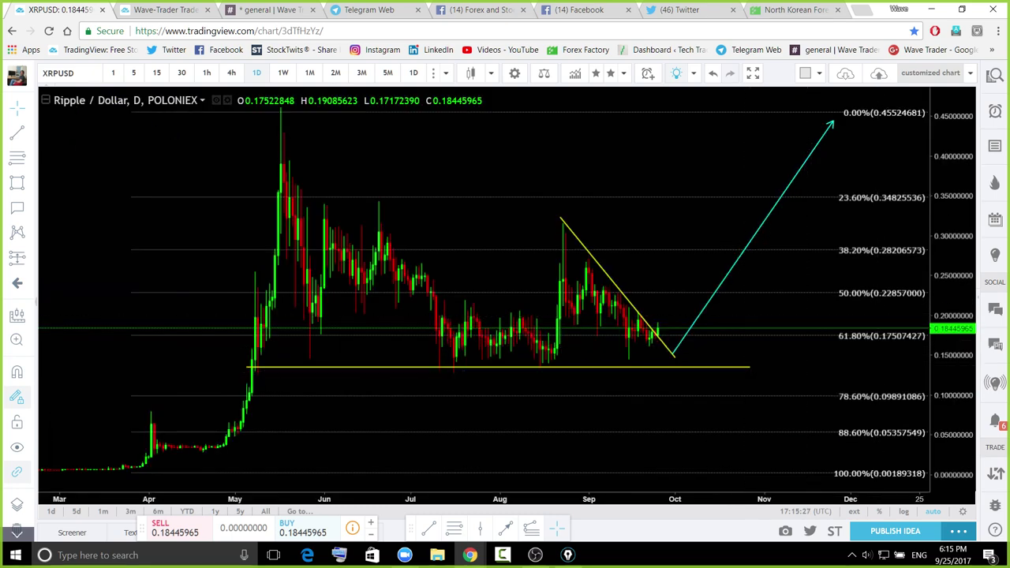
Trace the support at about 0.14, and sketch a rally to about 0.44 and an alternative drop to about 0.075
{"action": "left_click_drag", "start_coordinate": [552, 360], "coordinate": [670, 355]}
{"action": "mouse_move", "coordinate": [267, 364]}
{"action": "left_mouse_down"}
{"action": "mouse_move", "coordinate": [451, 357]}
{"action": "mouse_move", "coordinate": [672, 370]}
{"action": "mouse_move", "coordinate": [839, 139]}
{"action": "left_mouse_up"}
{"action": "left_click_drag", "start_coordinate": [670, 358], "coordinate": [684, 414]}
Mark the March base and the 100% Fibonacci level, and clear the sketches
{"action": "left_click_drag", "start_coordinate": [109, 471], "coordinate": [122, 471]}
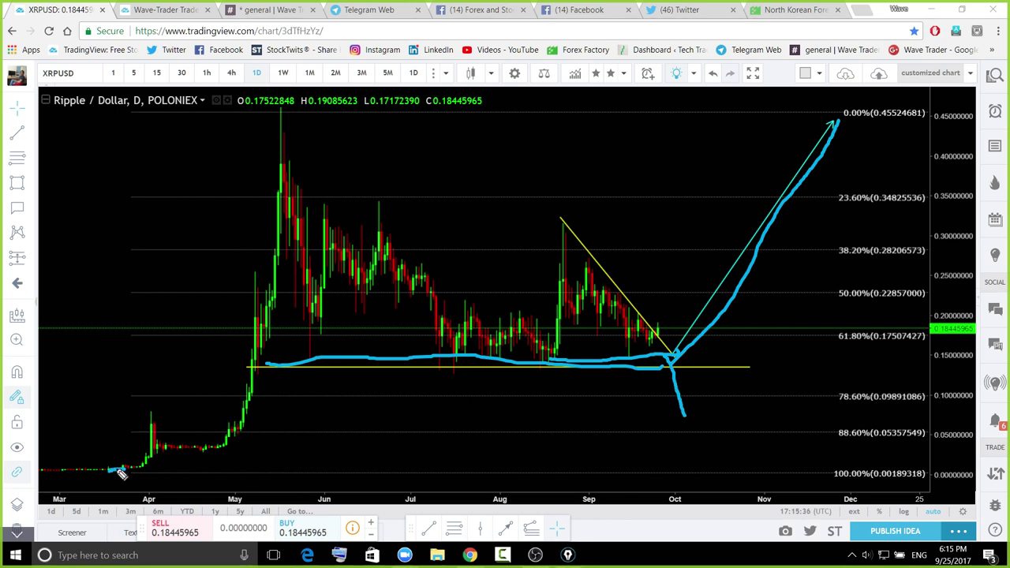
{"action": "left_click_drag", "start_coordinate": [913, 474], "coordinate": [919, 472]}
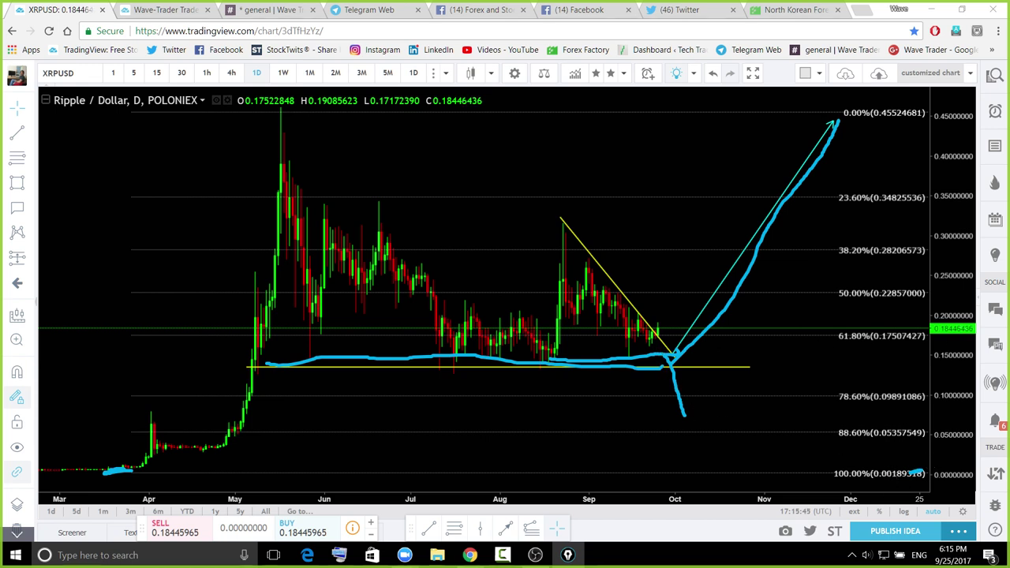
{"action": "key", "text": "ctrl+shift+7"}
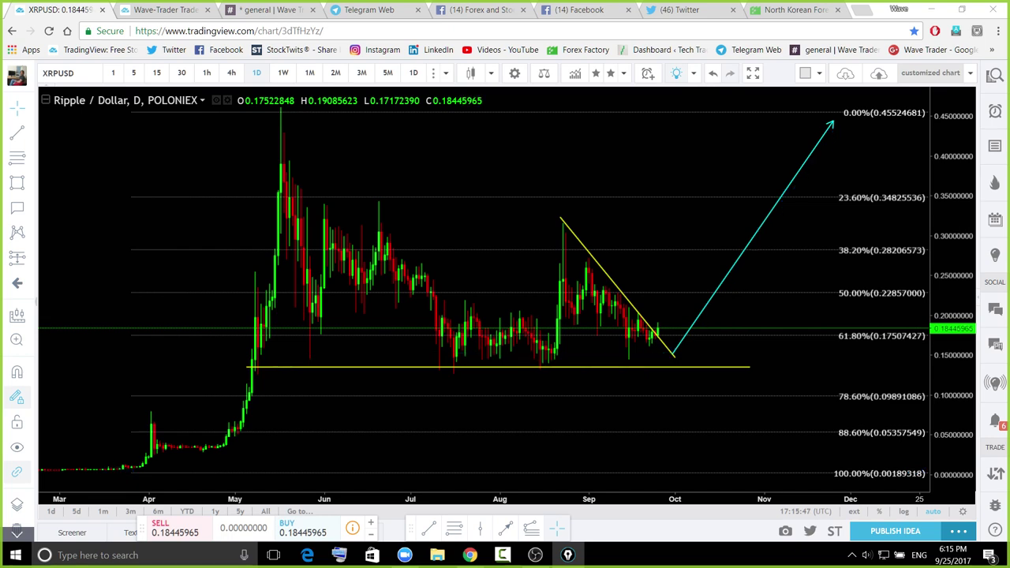
{"action": "left_click", "coordinate": [33, 264]}
{"action": "left_click", "coordinate": [683, 357]}
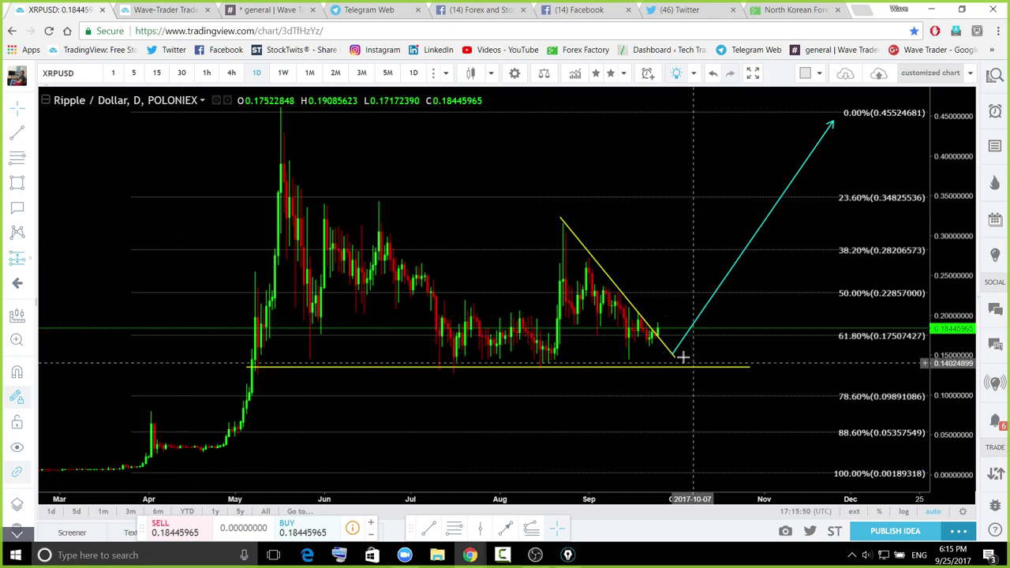
{"action": "left_click", "coordinate": [675, 363]}
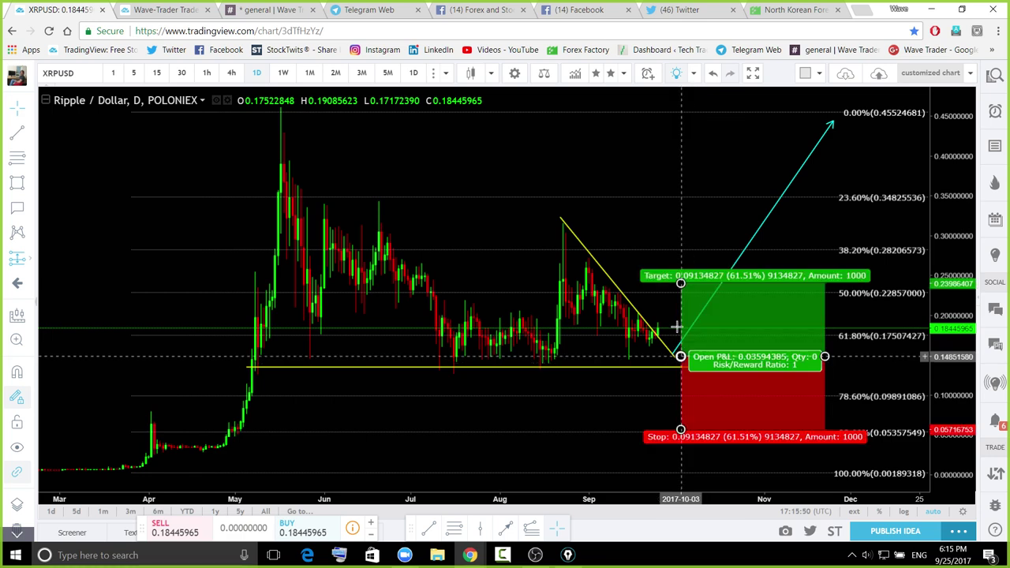
{"action": "left_click_drag", "start_coordinate": [684, 286], "coordinate": [690, 224]}
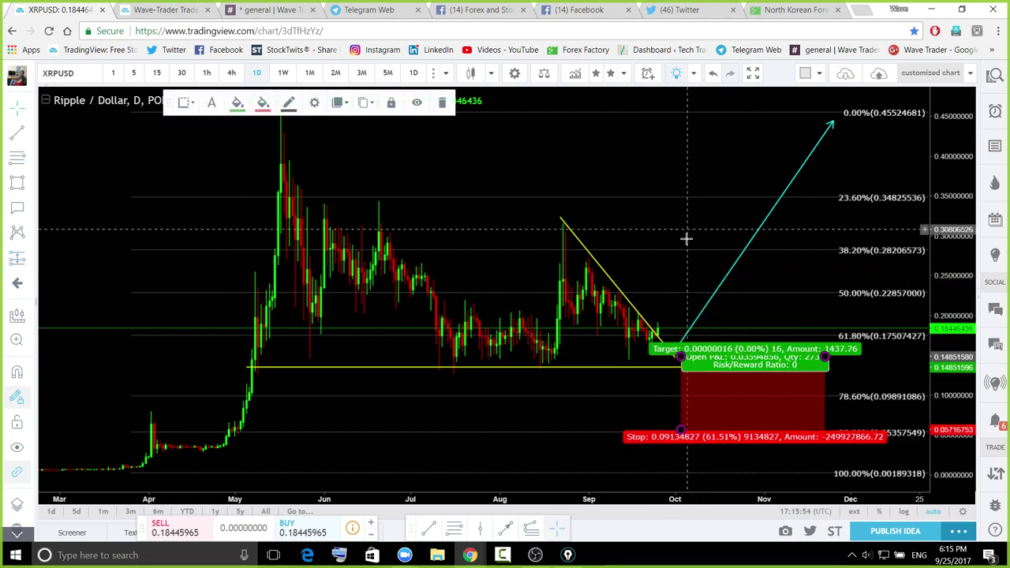
{"action": "left_click_drag", "start_coordinate": [708, 389], "coordinate": [697, 383]}
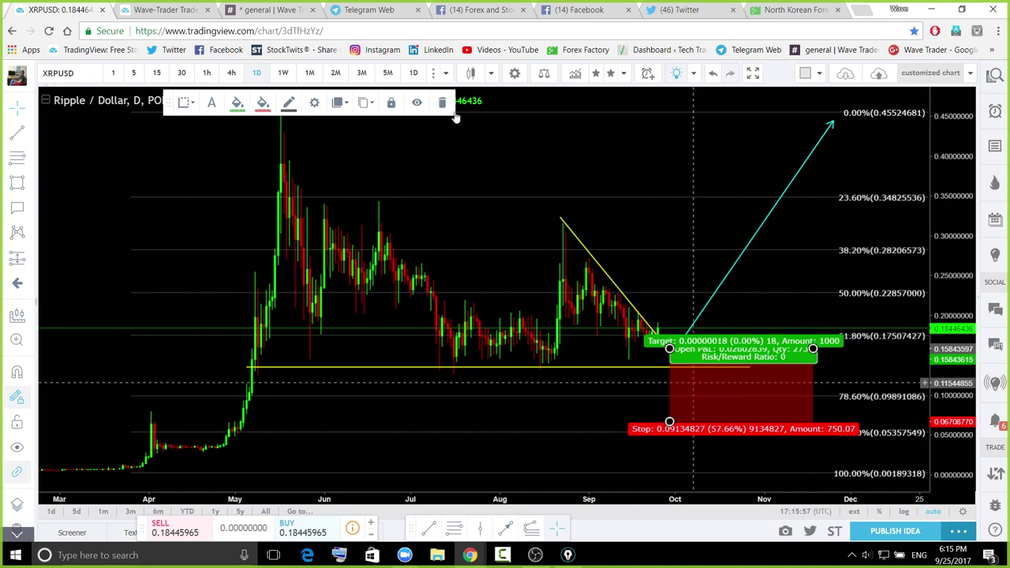
{"action": "key", "text": "Delete"}
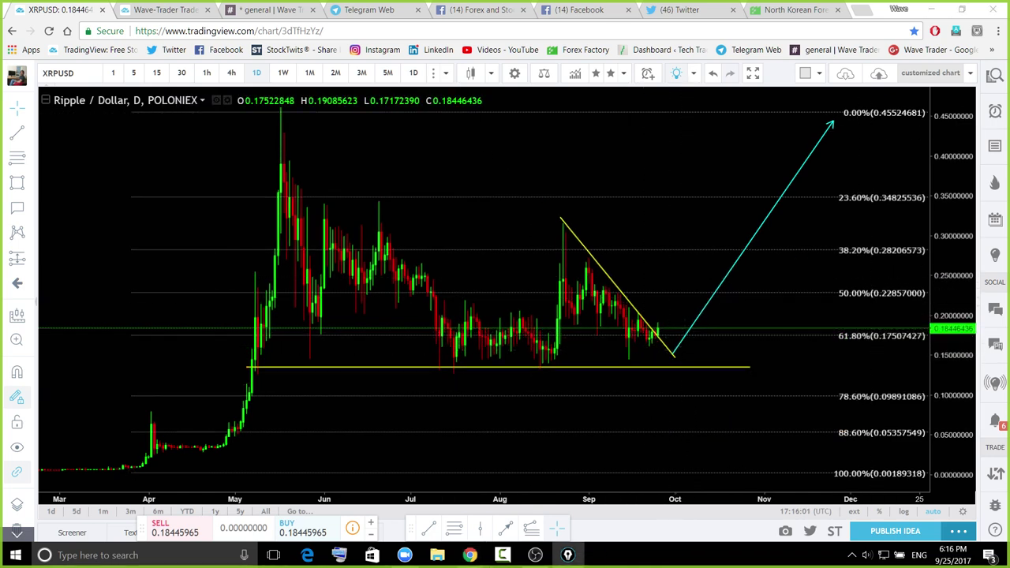
Mark the mid-August low, sketch a dip to about 0.14 with a bounce, and trace the September decline's upper edge
{"action": "left_click_drag", "start_coordinate": [524, 361], "coordinate": [566, 362]}
{"action": "mouse_move", "coordinate": [652, 336]}
{"action": "left_mouse_down"}
{"action": "mouse_move", "coordinate": [678, 360]}
{"action": "mouse_move", "coordinate": [692, 306]}
{"action": "mouse_move", "coordinate": [715, 335]}
{"action": "left_mouse_up"}
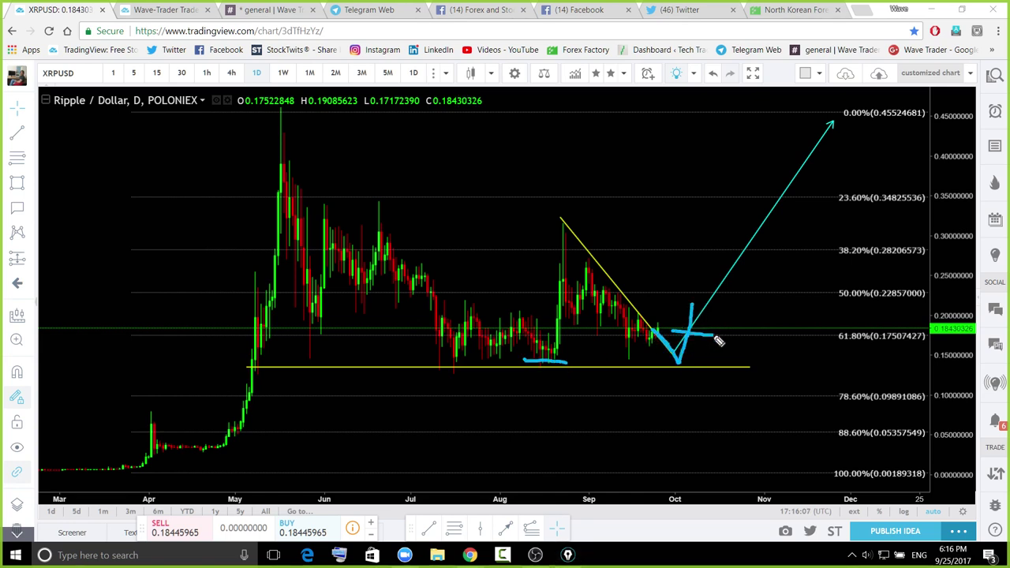
{"action": "left_click", "coordinate": [586, 259]}
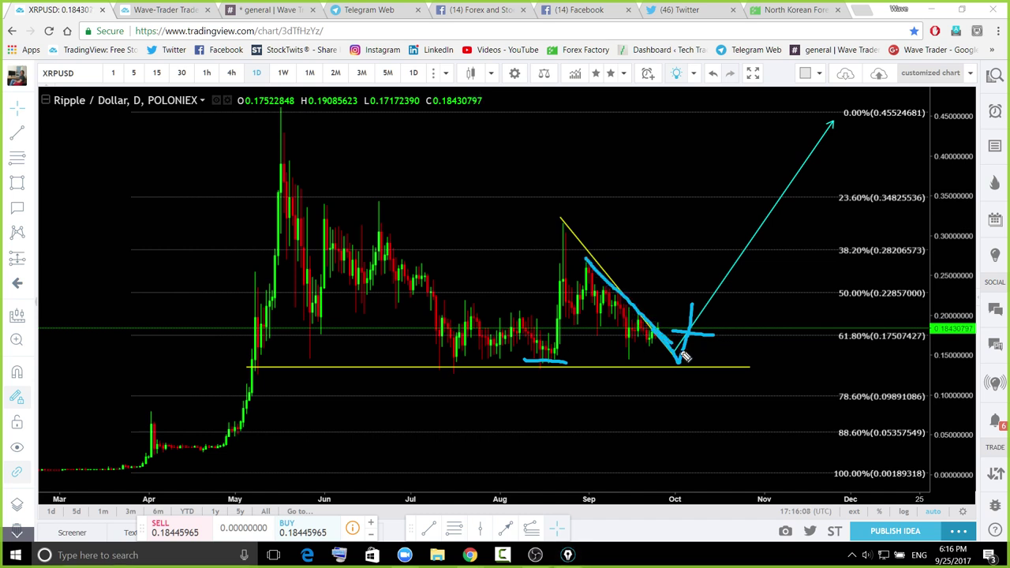
Sketch the September decline's lower edge and a rally to about 0.47, and clear the sketches
{"action": "mouse_move", "coordinate": [559, 304]}
{"action": "left_mouse_down"}
{"action": "mouse_move", "coordinate": [678, 359]}
{"action": "mouse_move", "coordinate": [754, 188]}
{"action": "mouse_move", "coordinate": [821, 101]}
{"action": "left_mouse_up"}
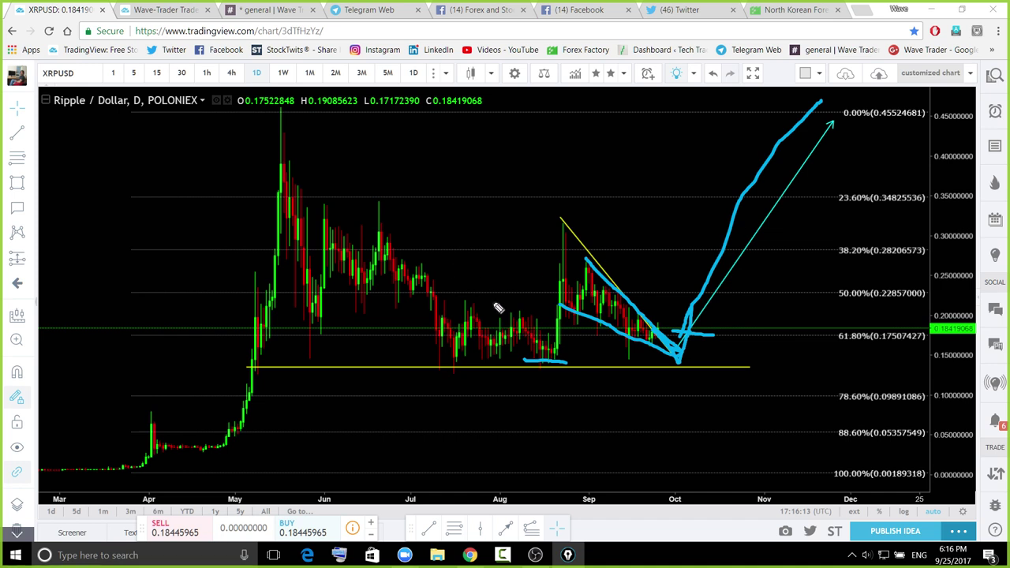
{"action": "key", "text": "ctrl+z"}
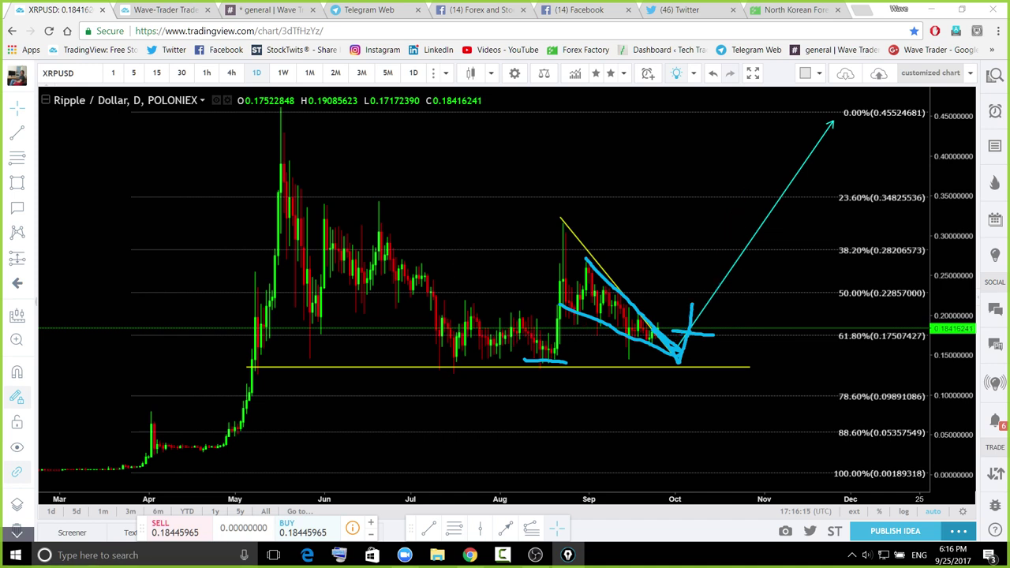
{"action": "left_click", "coordinate": [967, 243]}
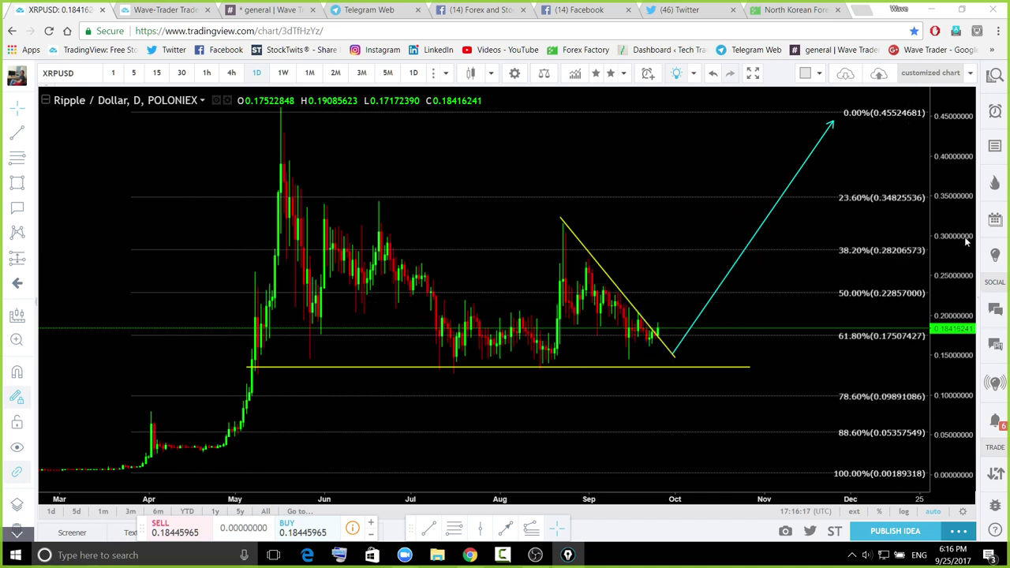
Switch to the IOPUSD chart from the watchlist and set the timeframe to one hour
{"action": "left_click", "coordinate": [995, 78]}
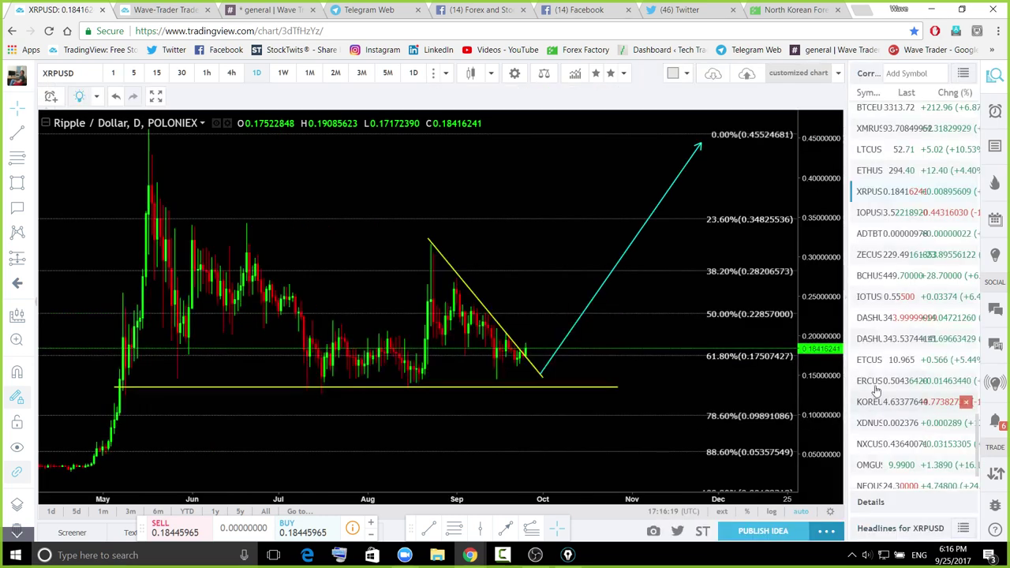
{"action": "left_click", "coordinate": [865, 215]}
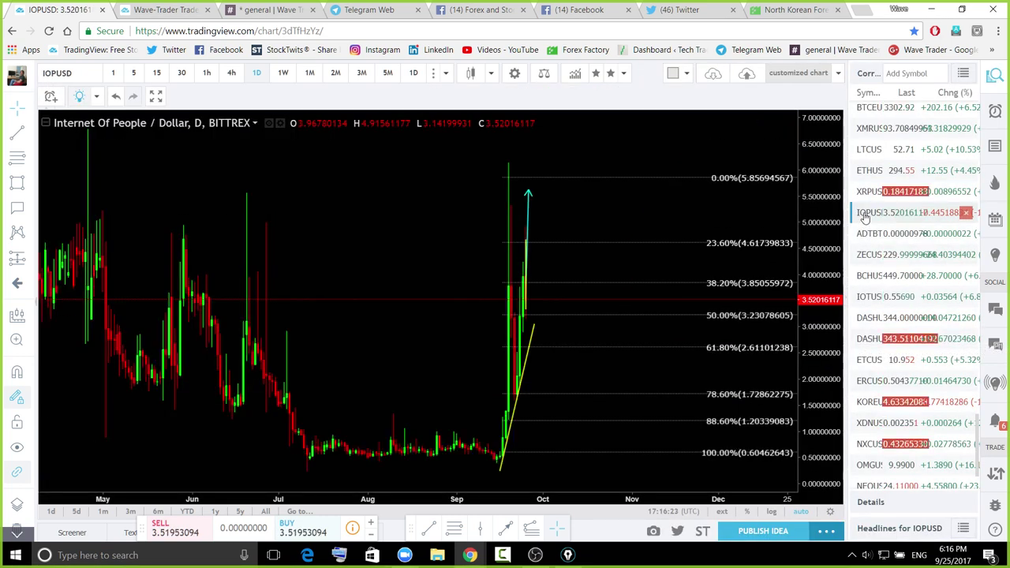
{"action": "left_click", "coordinate": [202, 79]}
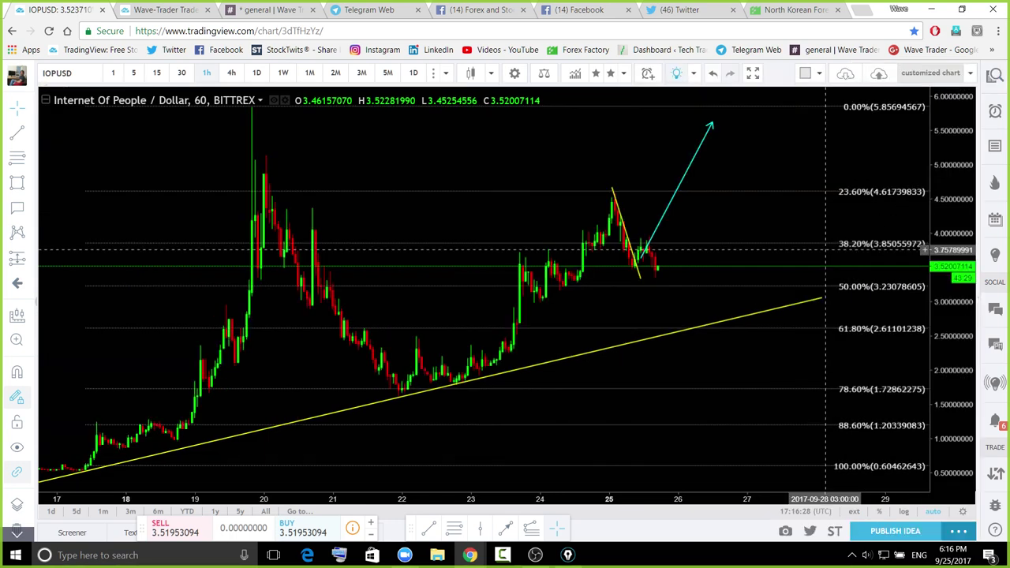
Trace the pullbacks between September 23 and 25, and sketch a rally from the latest low to about 5.5
{"action": "scroll", "coordinate": [537, 277], "scroll_direction": "down", "scroll_amount": 1}
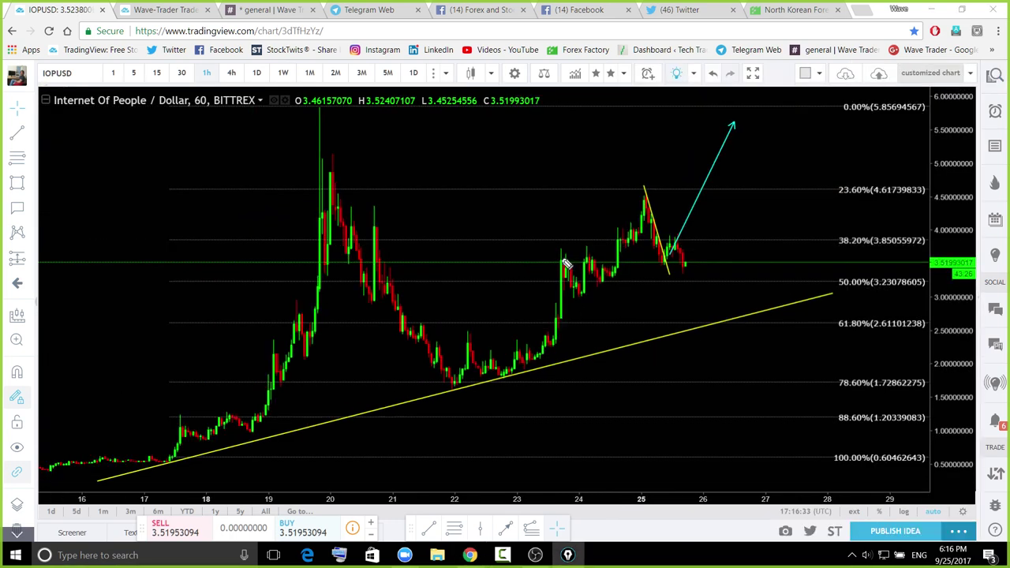
{"action": "mouse_move", "coordinate": [562, 258]}
{"action": "left_mouse_down"}
{"action": "mouse_move", "coordinate": [588, 289]}
{"action": "mouse_move", "coordinate": [561, 280]}
{"action": "left_mouse_up"}
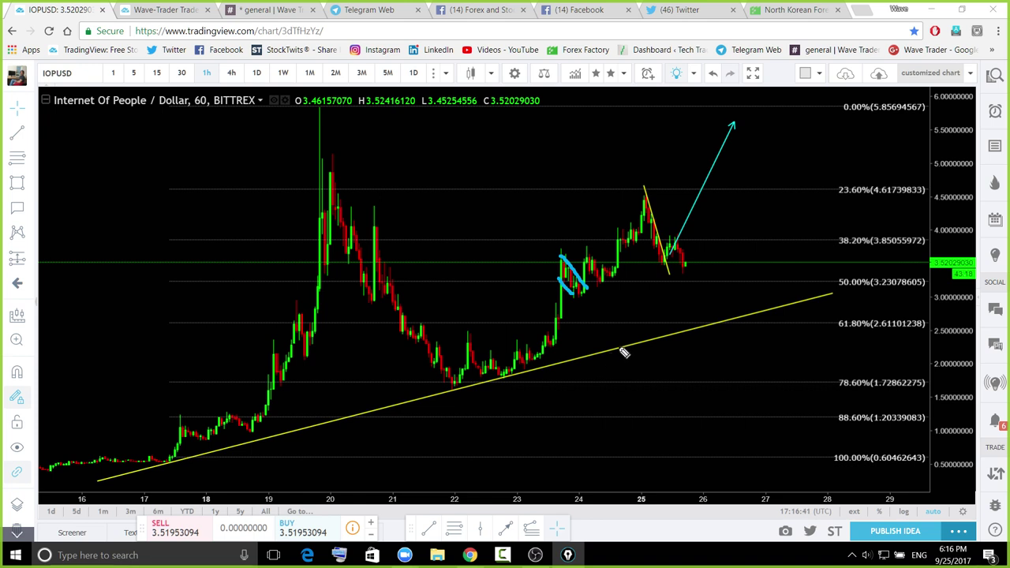
{"action": "mouse_move", "coordinate": [585, 250]}
{"action": "left_mouse_down"}
{"action": "mouse_move", "coordinate": [615, 275]}
{"action": "mouse_move", "coordinate": [597, 285]}
{"action": "left_mouse_up"}
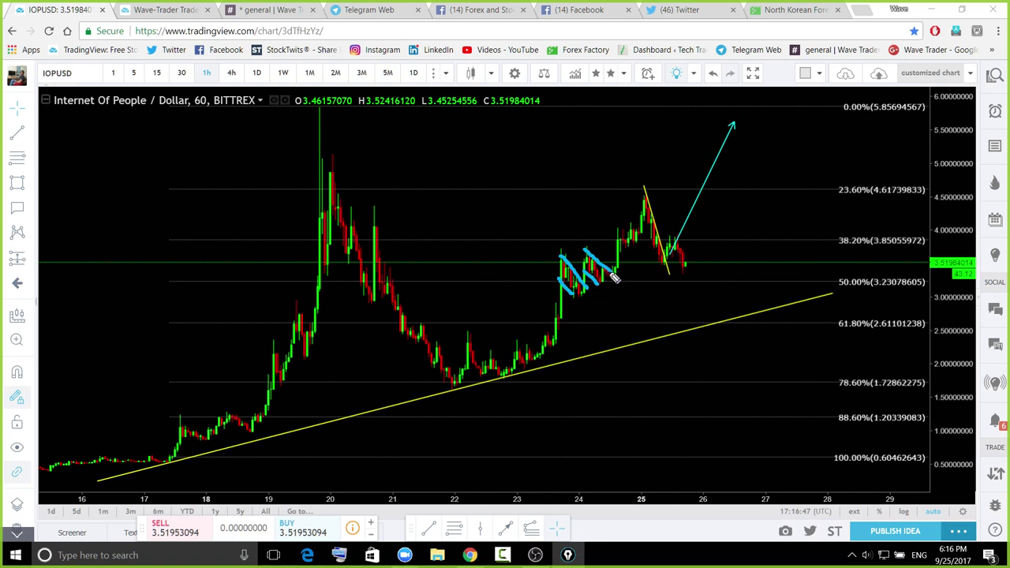
{"action": "mouse_move", "coordinate": [613, 277]}
{"action": "left_mouse_down"}
{"action": "mouse_move", "coordinate": [652, 218]}
{"action": "mouse_move", "coordinate": [658, 264]}
{"action": "mouse_move", "coordinate": [693, 275]}
{"action": "mouse_move", "coordinate": [796, 133]}
{"action": "mouse_move", "coordinate": [827, 141]}
{"action": "mouse_move", "coordinate": [714, 254]}
{"action": "mouse_move", "coordinate": [723, 146]}
{"action": "left_mouse_up"}
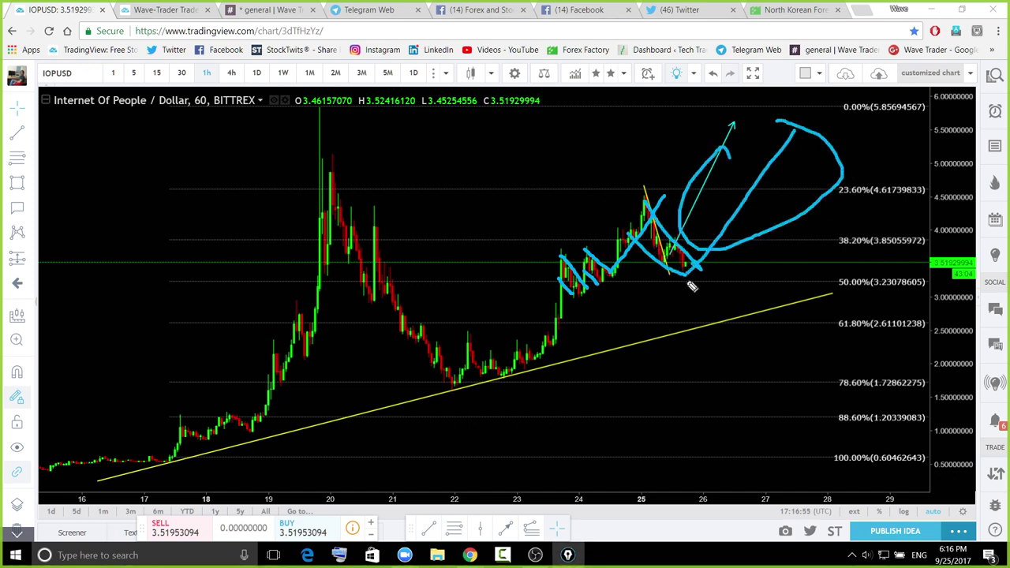
Mark the September 19–20 and September 25 highs with horizontal strokes, and circle the projected rally area
{"action": "mouse_move", "coordinate": [304, 165]}
{"action": "left_mouse_down"}
{"action": "mouse_move", "coordinate": [371, 166]}
{"action": "mouse_move", "coordinate": [394, 179]}
{"action": "left_mouse_up"}
{"action": "left_click_drag", "start_coordinate": [622, 188], "coordinate": [671, 190]}
{"action": "mouse_move", "coordinate": [800, 139]}
{"action": "left_mouse_down"}
{"action": "mouse_move", "coordinate": [825, 183]}
{"action": "mouse_move", "coordinate": [691, 239]}
{"action": "mouse_move", "coordinate": [760, 131]}
{"action": "mouse_move", "coordinate": [780, 162]}
{"action": "left_mouse_up"}
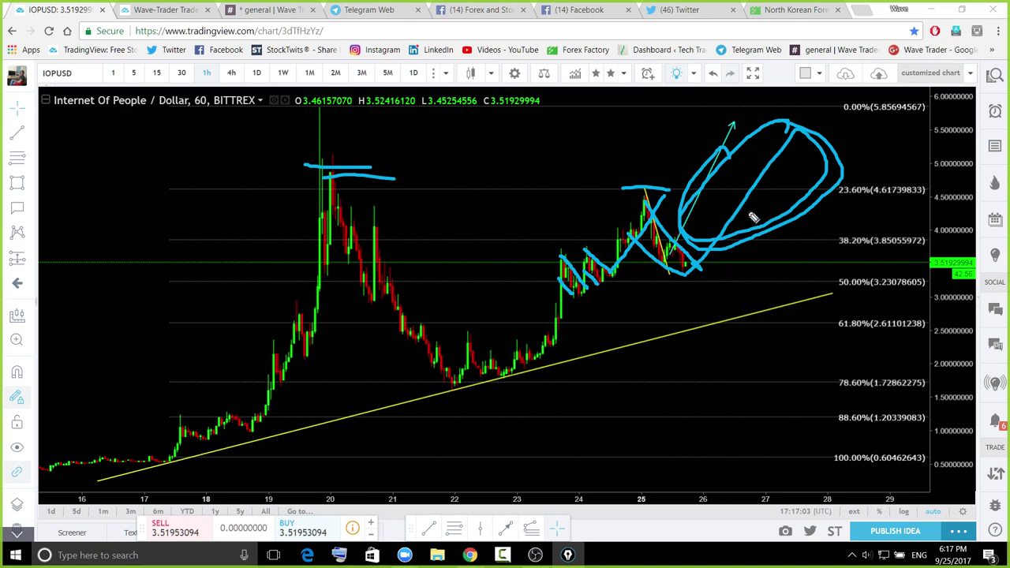
Sketch a dip to the rising trendline near the 61.8% level with a rally to the 0% level, and clear the sketches
{"action": "left_click_drag", "start_coordinate": [770, 186], "coordinate": [796, 163]}
{"action": "mouse_move", "coordinate": [695, 269]}
{"action": "left_mouse_down"}
{"action": "mouse_move", "coordinate": [734, 319]}
{"action": "mouse_move", "coordinate": [868, 103]}
{"action": "left_mouse_up"}
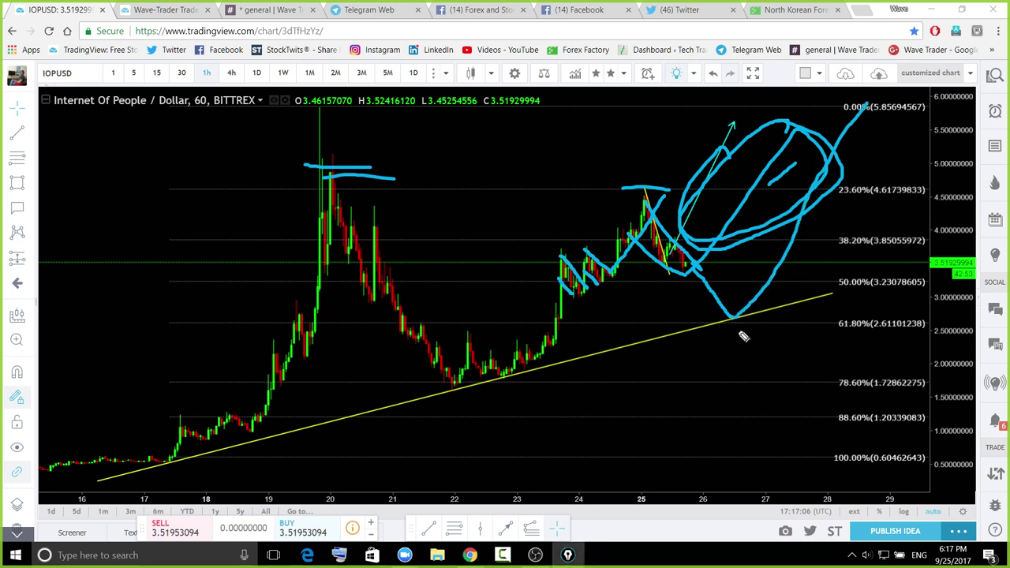
{"action": "left_click_drag", "start_coordinate": [754, 322], "coordinate": [748, 320]}
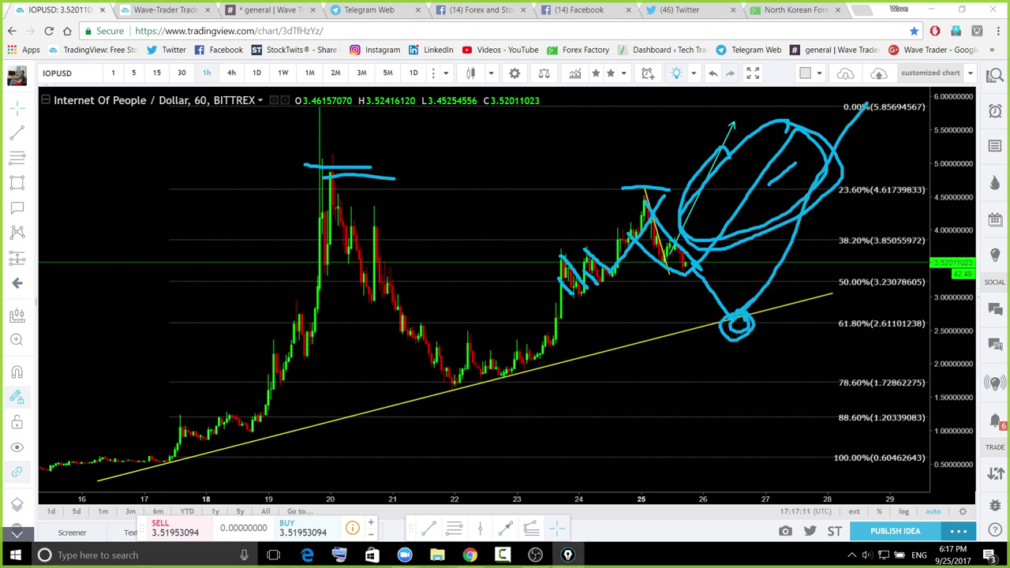
{"action": "key", "text": "ctrl+shift+7"}
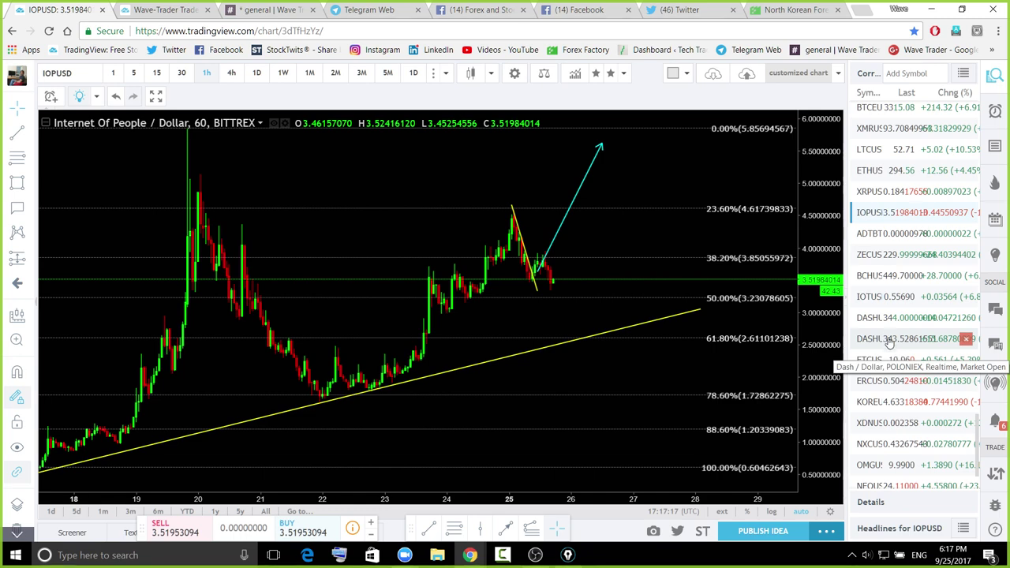
Switch to the ADTBTC chart from the watchlist, hide the watchlist, and set the timeframe to four hours
{"action": "left_click", "coordinate": [883, 233]}
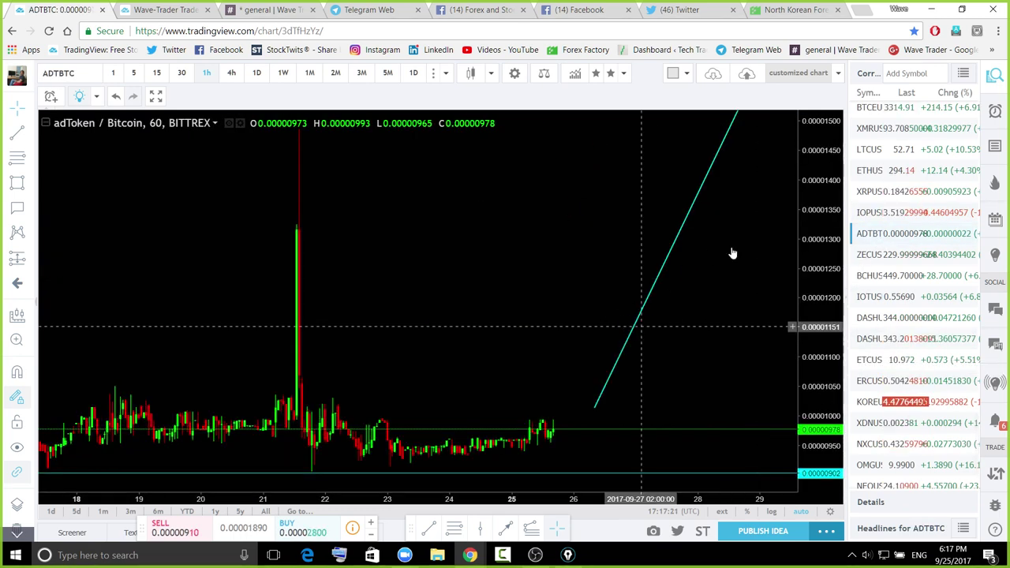
{"action": "left_click", "coordinate": [994, 75]}
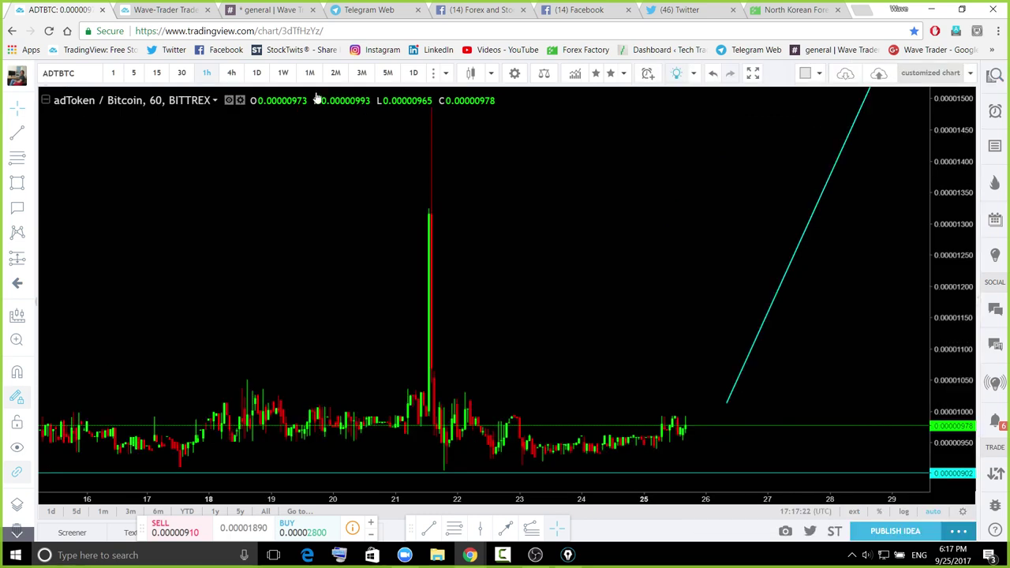
{"action": "left_click", "coordinate": [229, 73]}
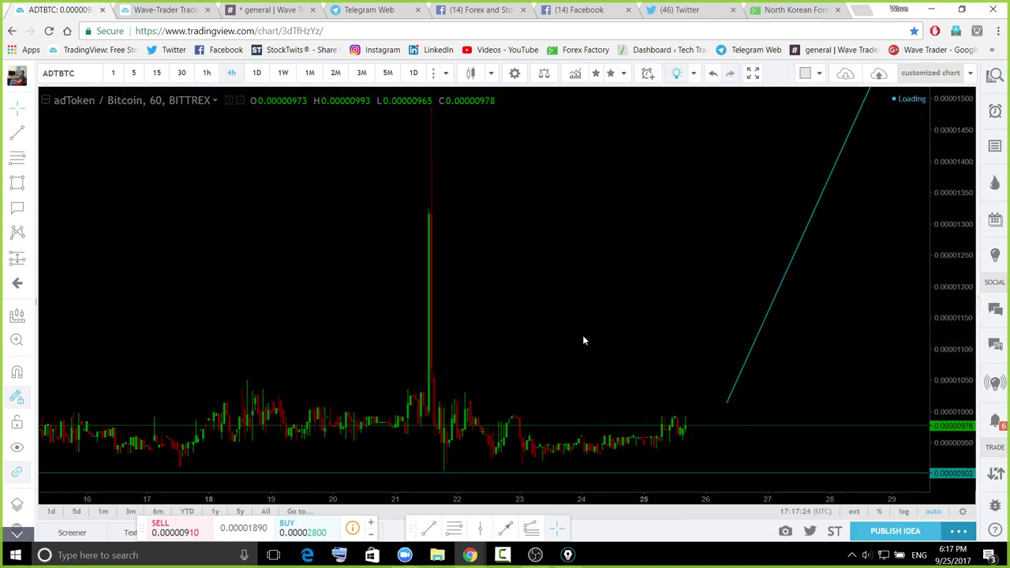
{"action": "scroll", "coordinate": [731, 353], "scroll_direction": "down", "scroll_amount": 3}
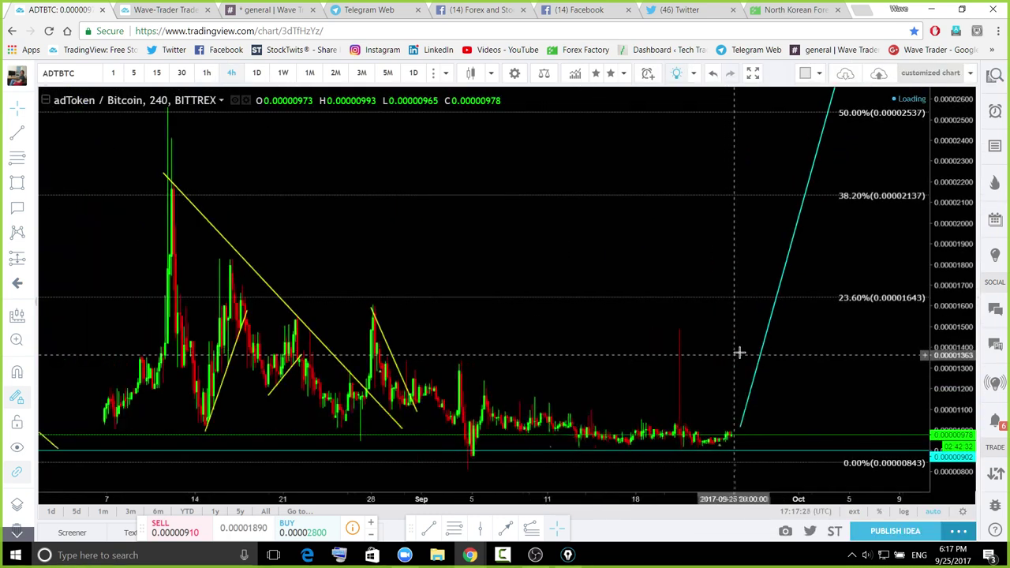
{"action": "scroll", "coordinate": [752, 358], "scroll_direction": "down", "scroll_amount": 2}
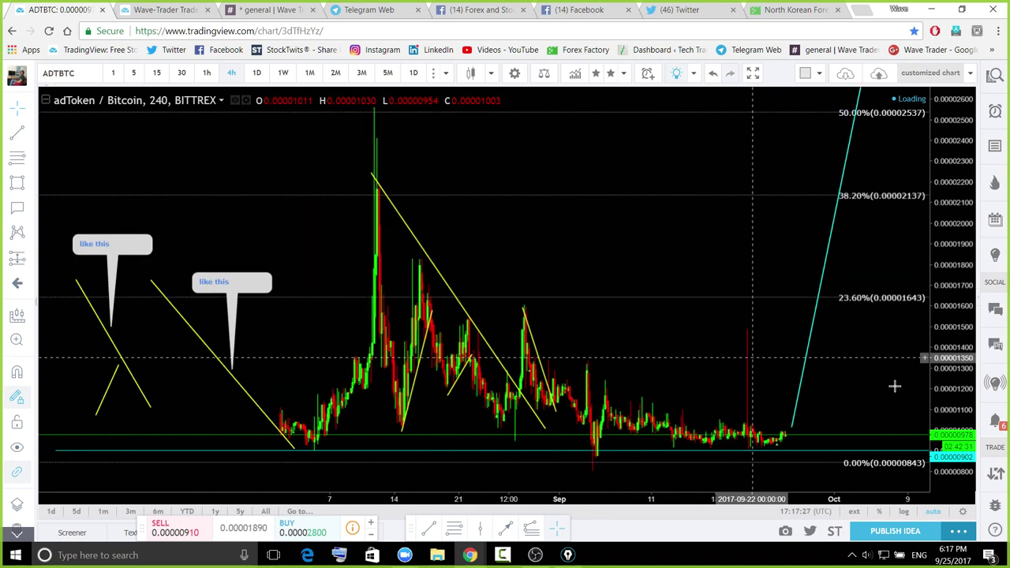
{"action": "scroll", "coordinate": [895, 386], "scroll_direction": "down", "scroll_amount": 1}
{"action": "scroll", "coordinate": [957, 390], "scroll_direction": "down", "scroll_amount": 3}
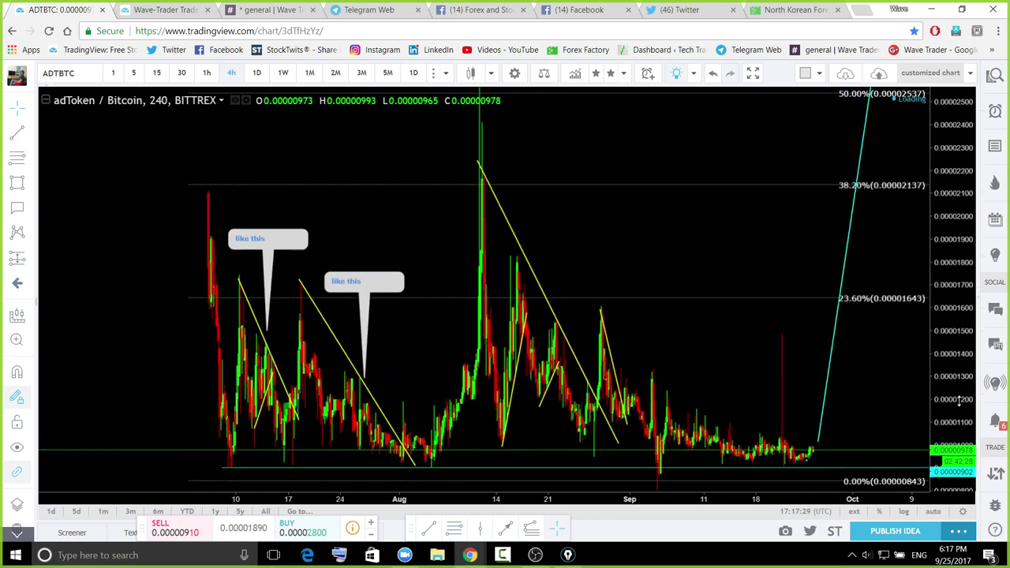
{"action": "left_click_drag", "start_coordinate": [955, 422], "coordinate": [948, 451]}
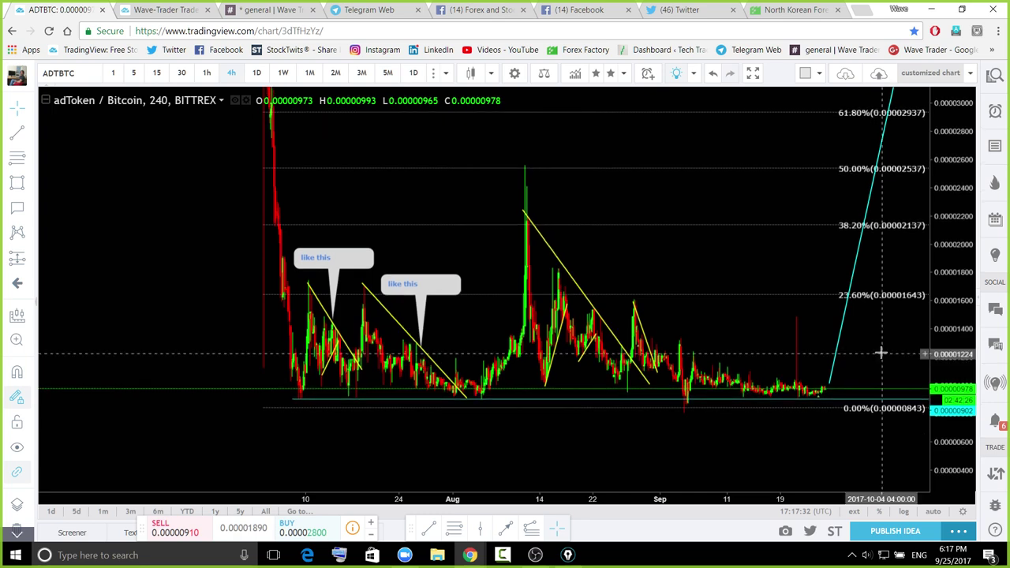
{"action": "left_click_drag", "start_coordinate": [877, 346], "coordinate": [756, 304]}
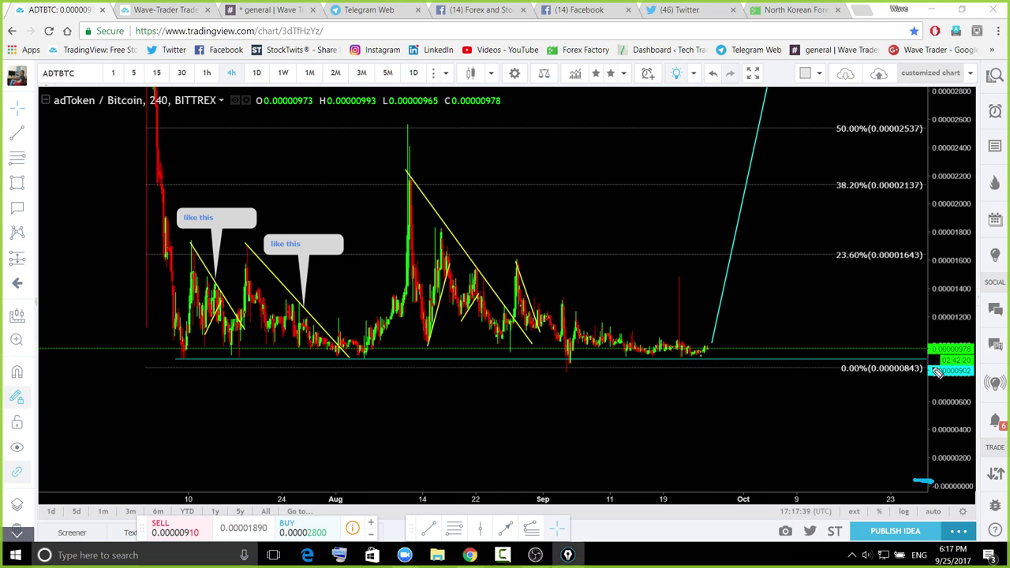
Circle the current price on the scale, and sketch four rising curves from the support line to between about 0.000022 and 0.000025
{"action": "mouse_move", "coordinate": [967, 339]}
{"action": "left_mouse_down"}
{"action": "mouse_move", "coordinate": [954, 364]}
{"action": "mouse_move", "coordinate": [979, 360]}
{"action": "mouse_move", "coordinate": [974, 338]}
{"action": "left_mouse_up"}
{"action": "mouse_move", "coordinate": [706, 361]}
{"action": "left_mouse_down"}
{"action": "mouse_move", "coordinate": [725, 361]}
{"action": "mouse_move", "coordinate": [704, 352]}
{"action": "mouse_move", "coordinate": [794, 167]}
{"action": "left_mouse_up"}
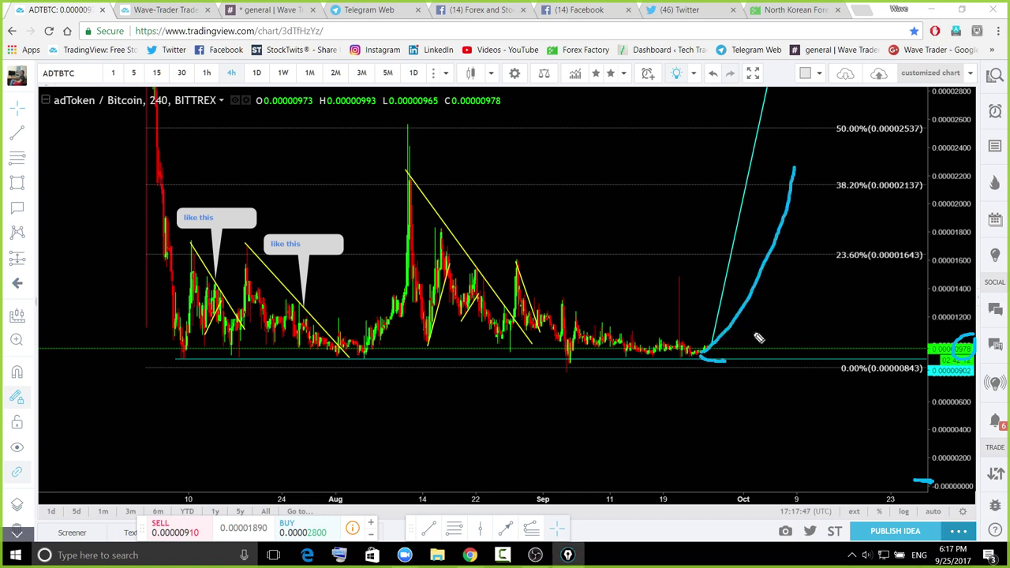
{"action": "mouse_move", "coordinate": [720, 355]}
{"action": "left_mouse_down"}
{"action": "mouse_move", "coordinate": [737, 360]}
{"action": "mouse_move", "coordinate": [823, 140]}
{"action": "left_mouse_up"}
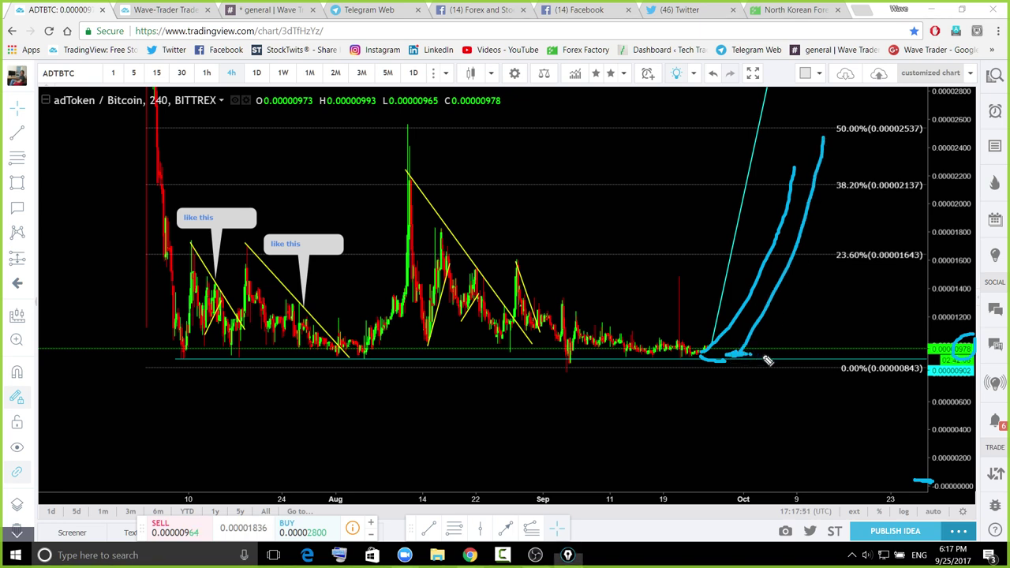
{"action": "left_click_drag", "start_coordinate": [767, 356], "coordinate": [884, 162]}
{"action": "left_click_drag", "start_coordinate": [802, 353], "coordinate": [922, 165]}
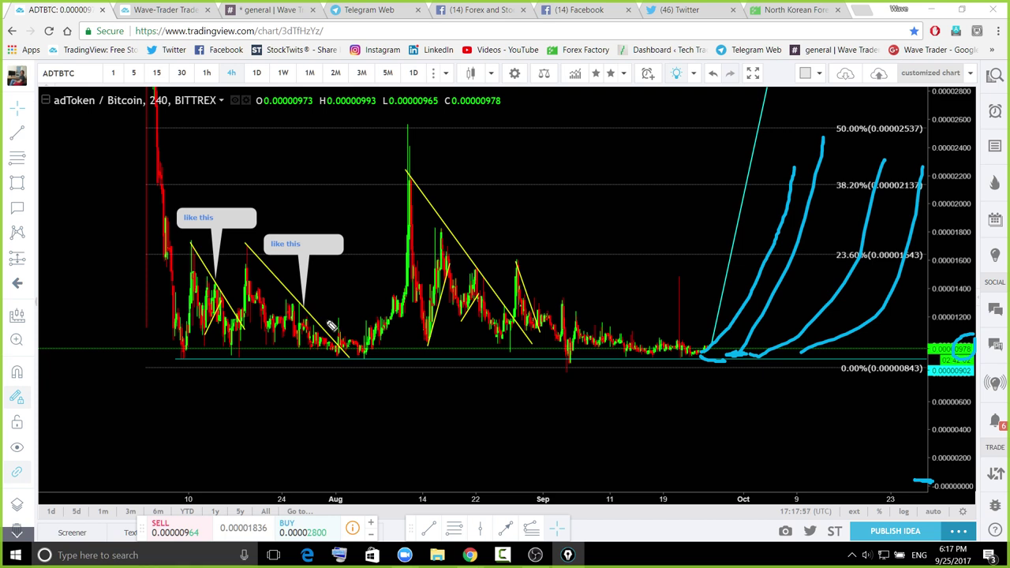
Trace and circle the early-August rally, and circle the late-September price spike
{"action": "left_click_drag", "start_coordinate": [357, 352], "coordinate": [425, 169]}
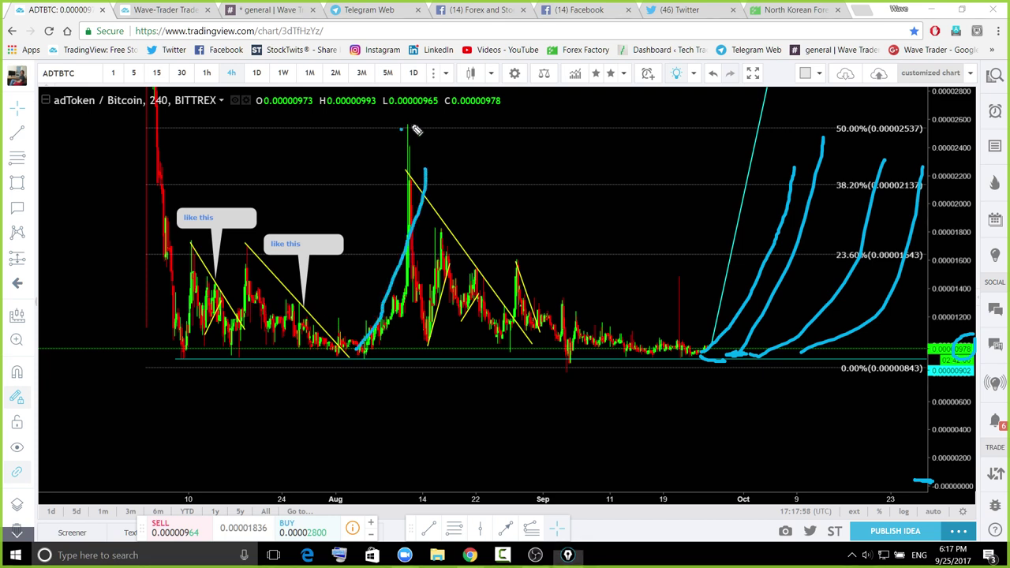
{"action": "mouse_move", "coordinate": [403, 131]}
{"action": "left_mouse_down"}
{"action": "mouse_move", "coordinate": [453, 215]}
{"action": "mouse_move", "coordinate": [390, 346]}
{"action": "mouse_move", "coordinate": [330, 289]}
{"action": "mouse_move", "coordinate": [371, 156]}
{"action": "mouse_move", "coordinate": [407, 130]}
{"action": "left_mouse_up"}
{"action": "left_click_drag", "start_coordinate": [366, 330], "coordinate": [432, 144]}
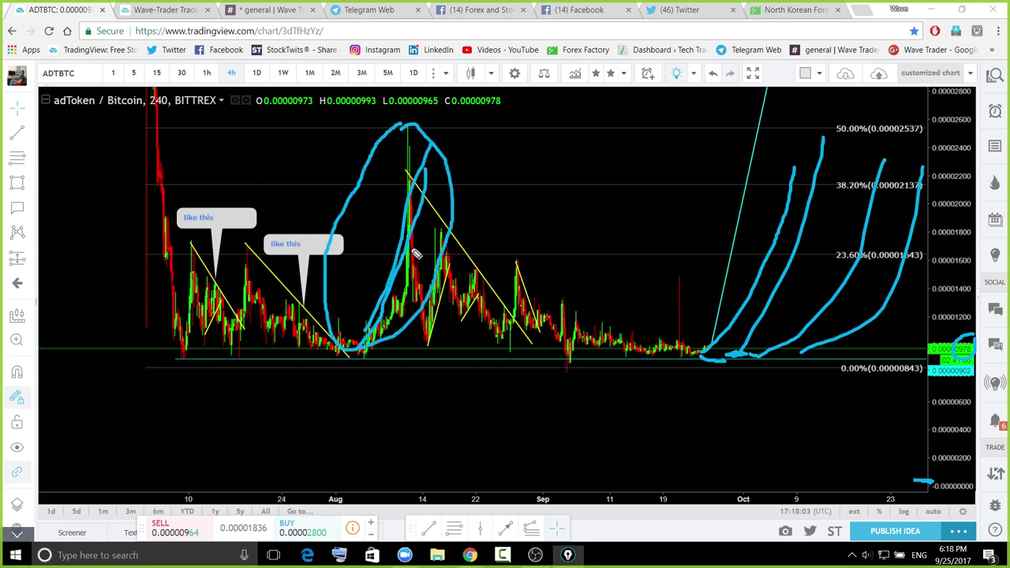
{"action": "left_click_drag", "start_coordinate": [680, 267], "coordinate": [699, 347]}
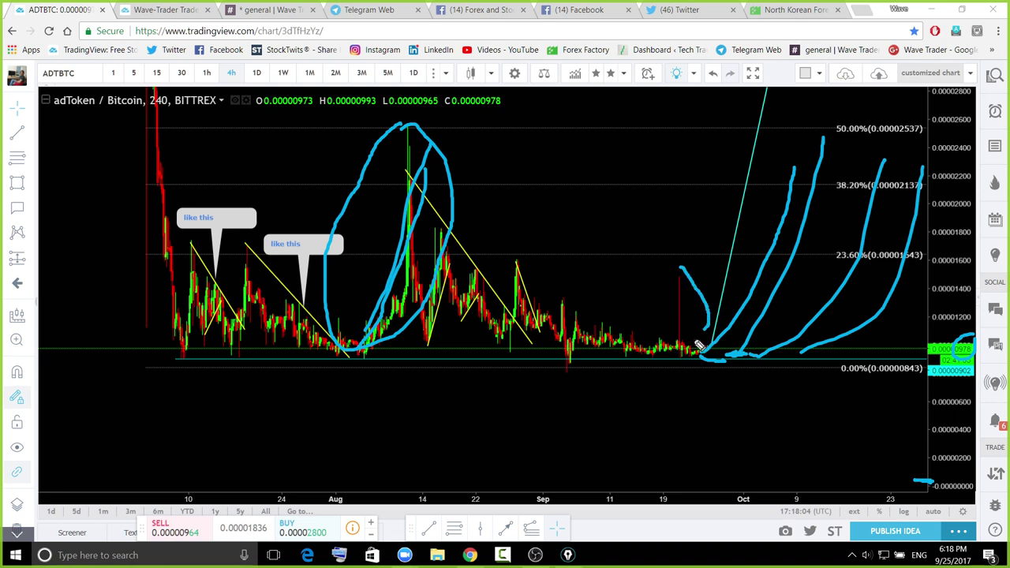
{"action": "left_click_drag", "start_coordinate": [657, 316], "coordinate": [682, 270]}
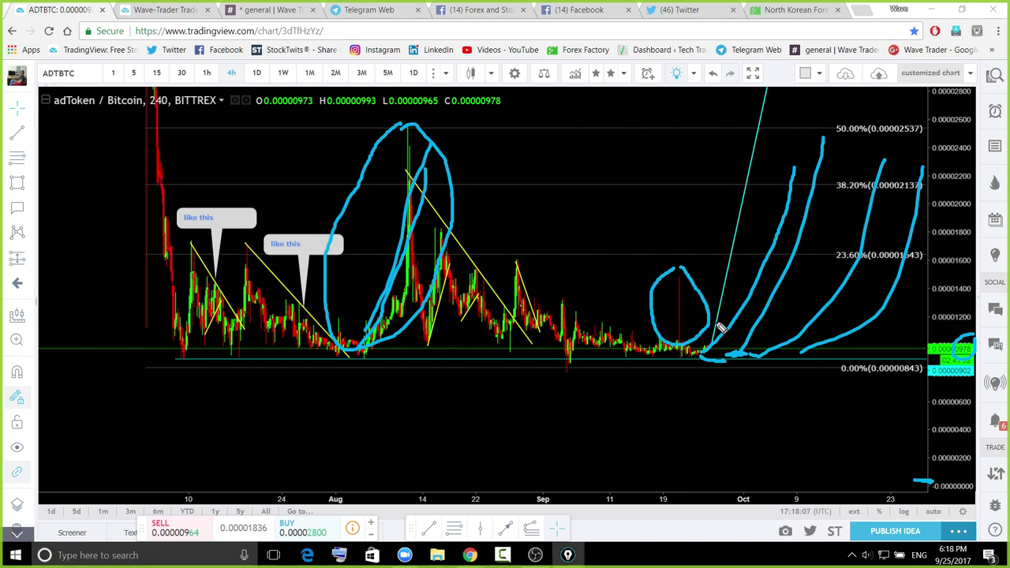
Circle the group of projected rises, mark their base at the support line, and clear the sketches
{"action": "mouse_move", "coordinate": [840, 138]}
{"action": "left_mouse_down"}
{"action": "mouse_move", "coordinate": [898, 150]}
{"action": "mouse_move", "coordinate": [888, 325]}
{"action": "mouse_move", "coordinate": [799, 341]}
{"action": "mouse_move", "coordinate": [742, 227]}
{"action": "mouse_move", "coordinate": [833, 131]}
{"action": "mouse_move", "coordinate": [859, 134]}
{"action": "left_mouse_up"}
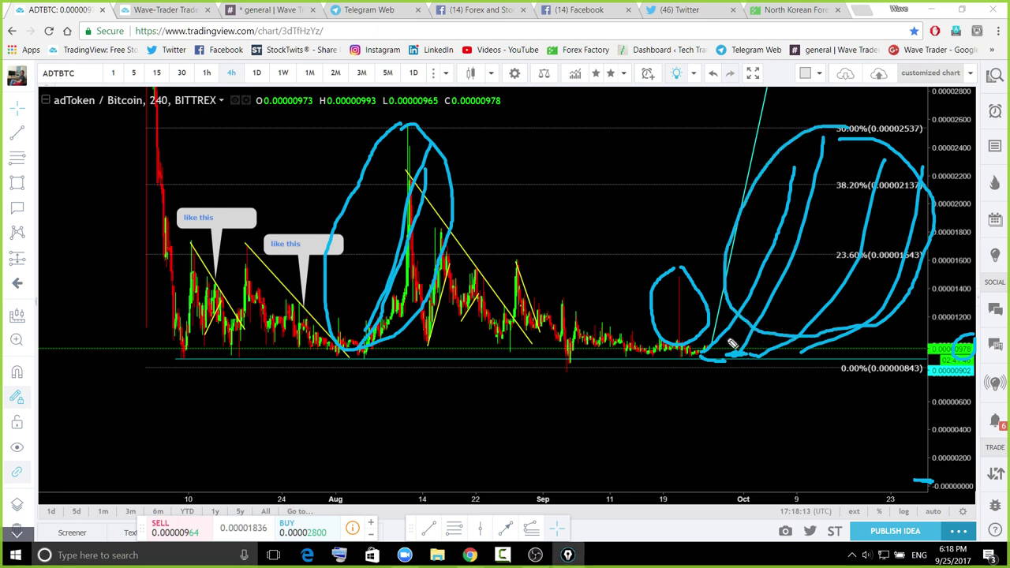
{"action": "left_click_drag", "start_coordinate": [711, 358], "coordinate": [741, 354]}
{"action": "key", "text": "ctrl+shift+7"}
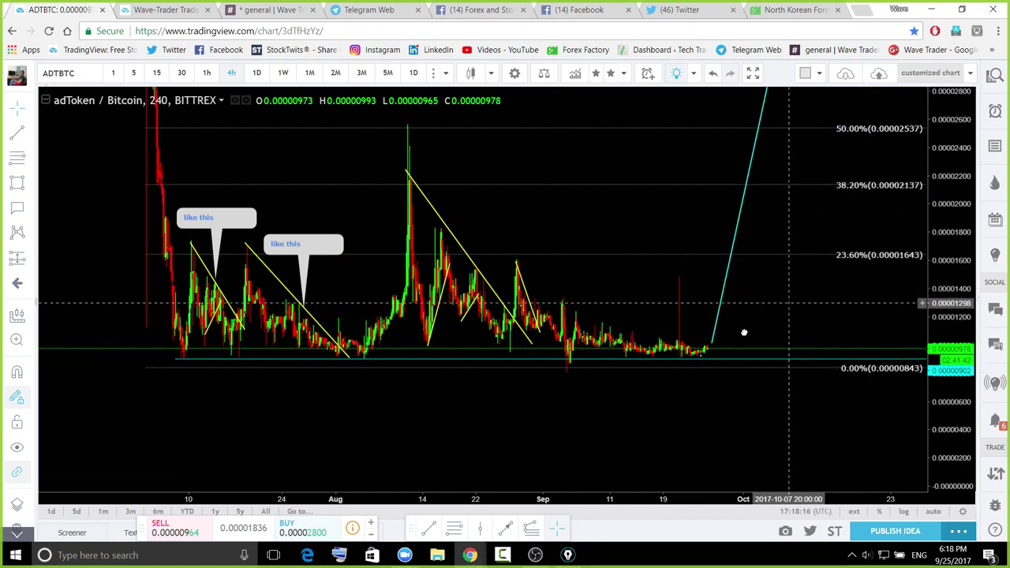
Sketch a curved rise from the current price past the 61.8% level to about 0.000031
{"action": "left_click_drag", "start_coordinate": [791, 307], "coordinate": [697, 352]}
{"action": "scroll", "coordinate": [894, 341], "scroll_direction": "down", "scroll_amount": 5}
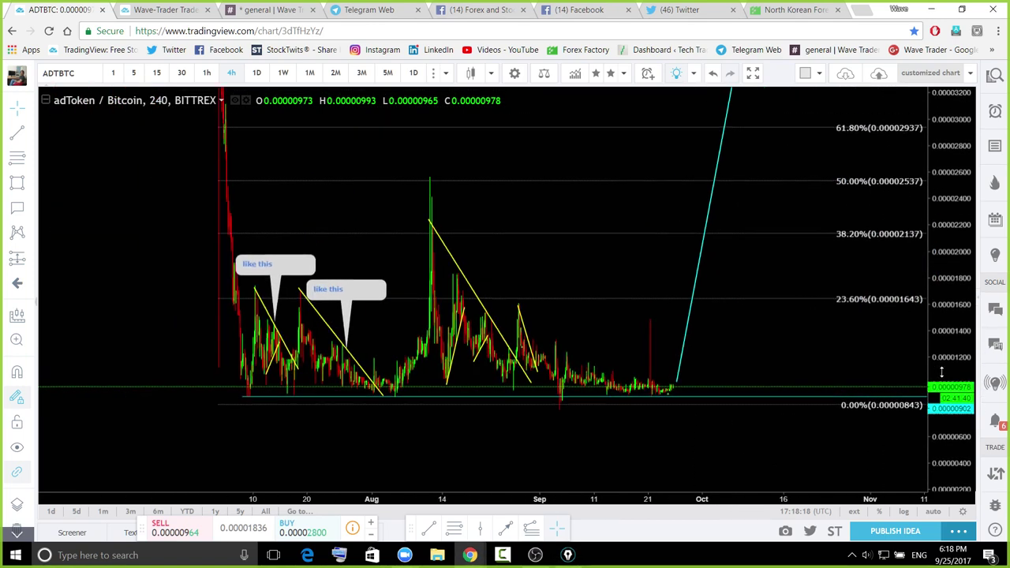
{"action": "left_click_drag", "start_coordinate": [827, 412], "coordinate": [832, 414]}
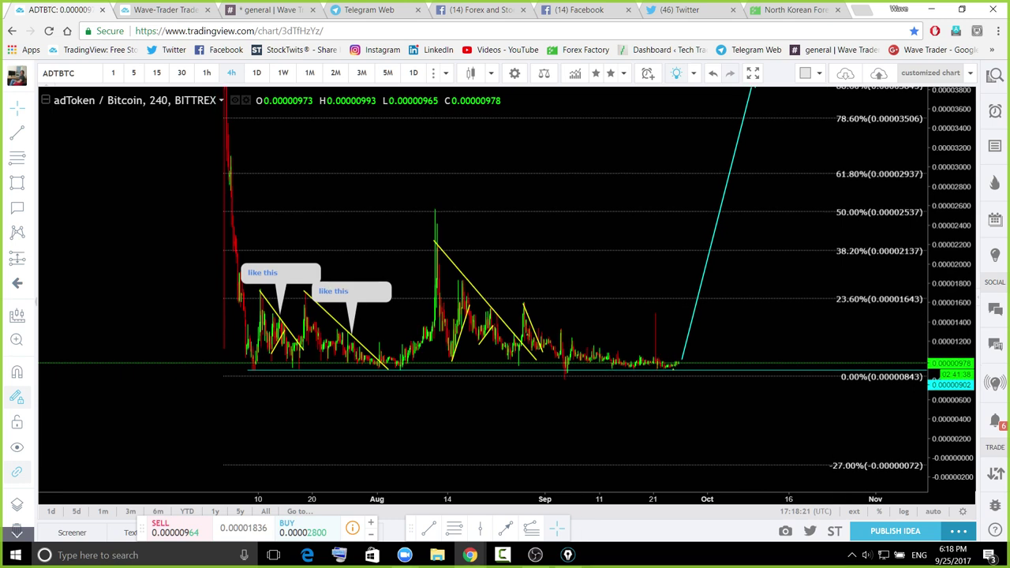
{"action": "key", "text": "ctrl+shift+3"}
{"action": "mouse_move", "coordinate": [675, 368]}
{"action": "left_mouse_down"}
{"action": "mouse_move", "coordinate": [691, 363]}
{"action": "mouse_move", "coordinate": [797, 199]}
{"action": "mouse_move", "coordinate": [807, 152]}
{"action": "left_mouse_up"}
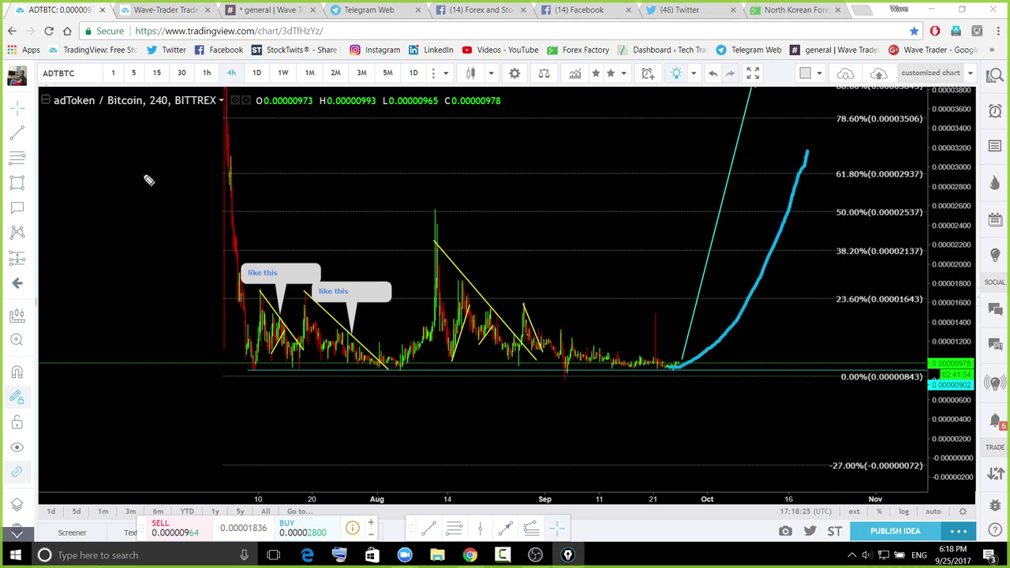
Underline the adToken and BITTREX names, circle zero and the range up to the current price on the scale, and clear the sketches
{"action": "left_click_drag", "start_coordinate": [56, 109], "coordinate": [101, 110]}
{"action": "left_click_drag", "start_coordinate": [176, 111], "coordinate": [214, 107]}
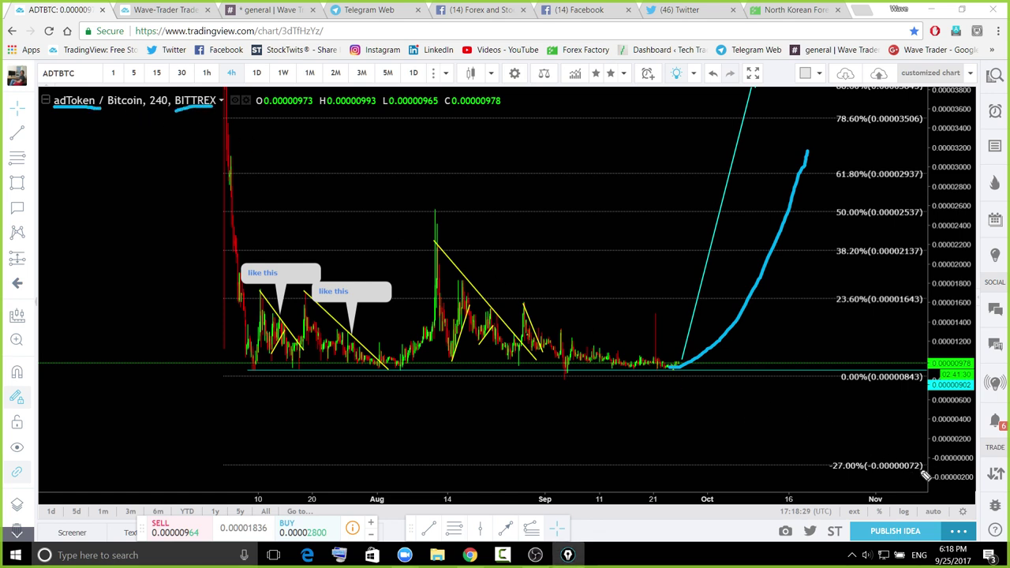
{"action": "left_click", "coordinate": [921, 445]}
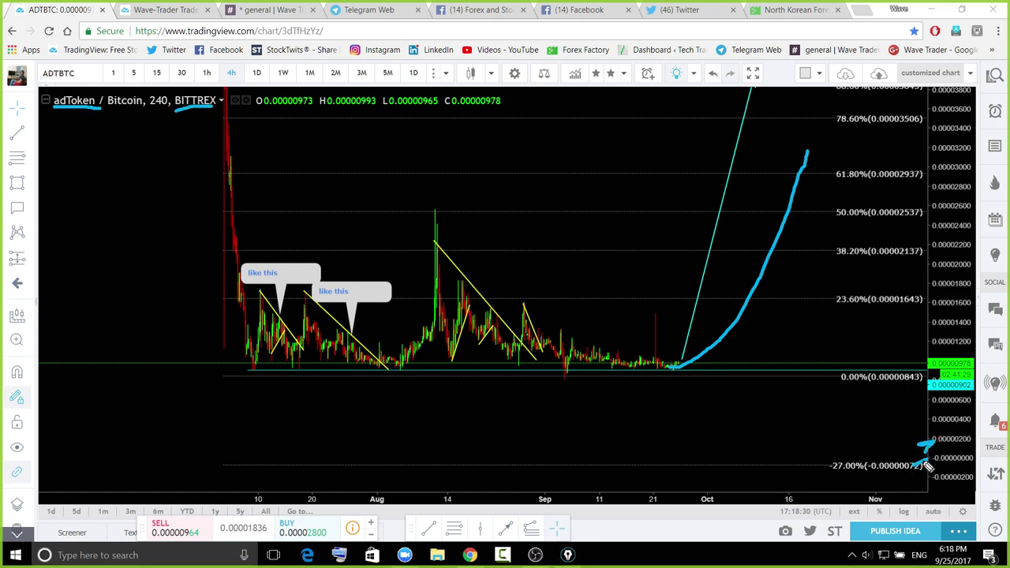
{"action": "left_click_drag", "start_coordinate": [925, 462], "coordinate": [930, 447]}
{"action": "left_click_drag", "start_coordinate": [937, 364], "coordinate": [916, 431]}
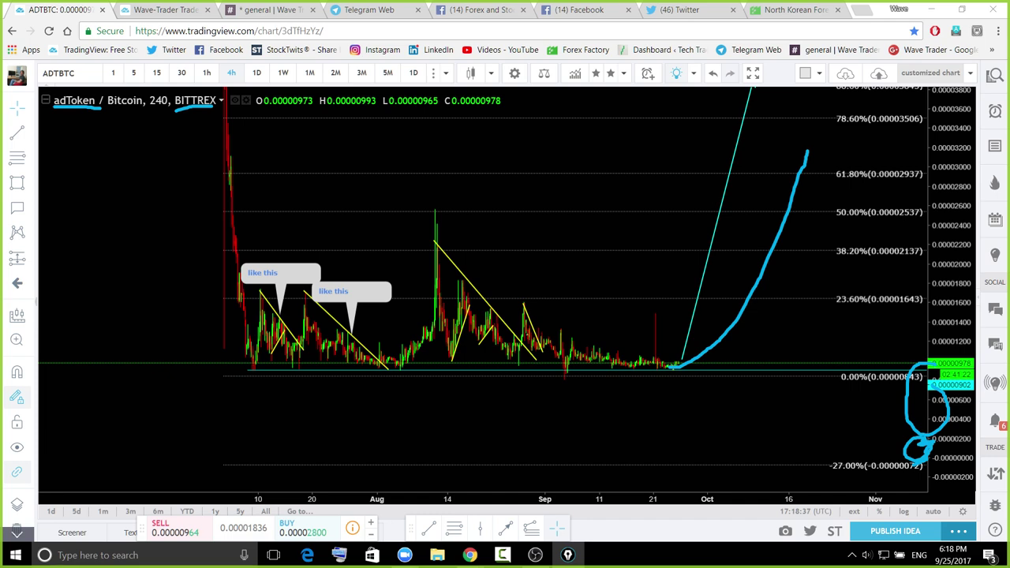
{"action": "key", "text": "ctrl+shift+7"}
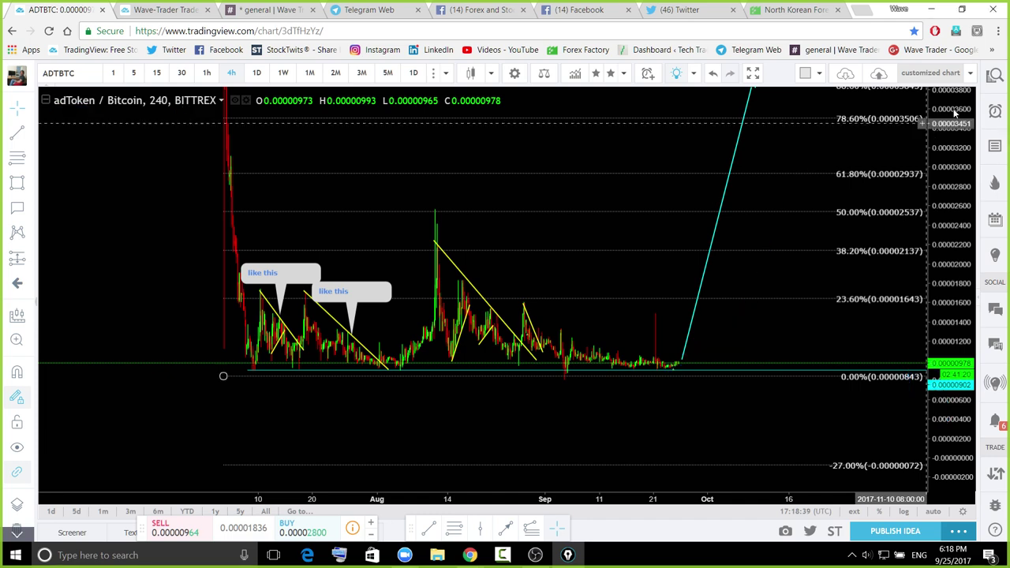
Compress the price scale to examine the initial July spike up to the horizontal line near 0.00125
{"action": "left_click_drag", "start_coordinate": [954, 115], "coordinate": [912, 462]}
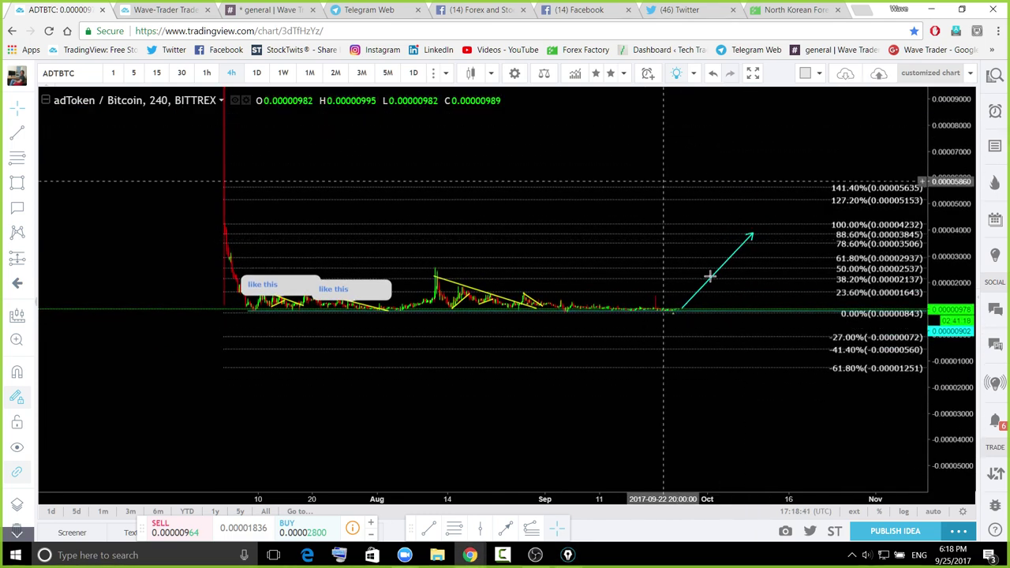
{"action": "left_click_drag", "start_coordinate": [676, 155], "coordinate": [808, 318]}
{"action": "left_click_drag", "start_coordinate": [947, 134], "coordinate": [727, 437]}
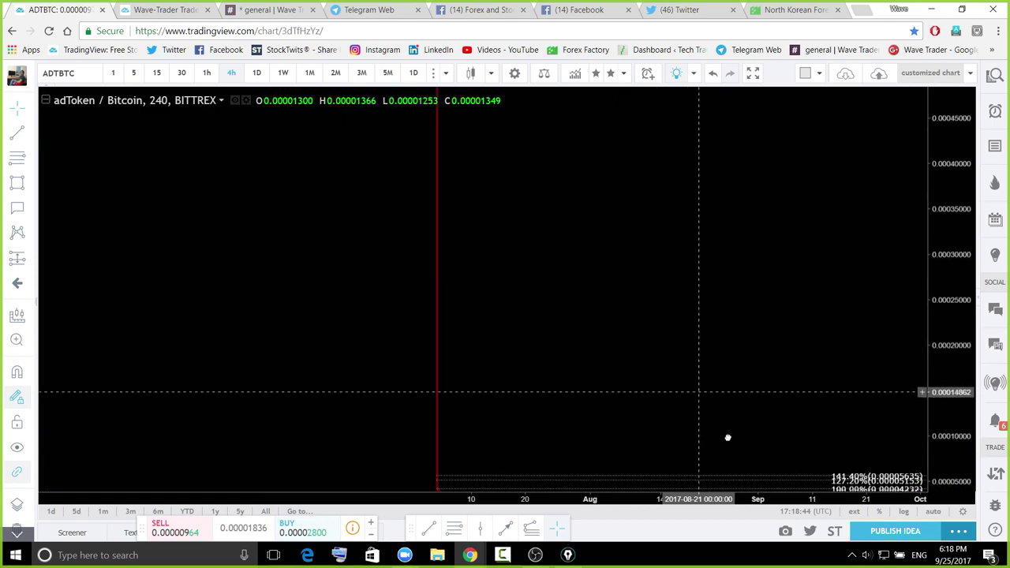
{"action": "left_click_drag", "start_coordinate": [947, 118], "coordinate": [931, 271]}
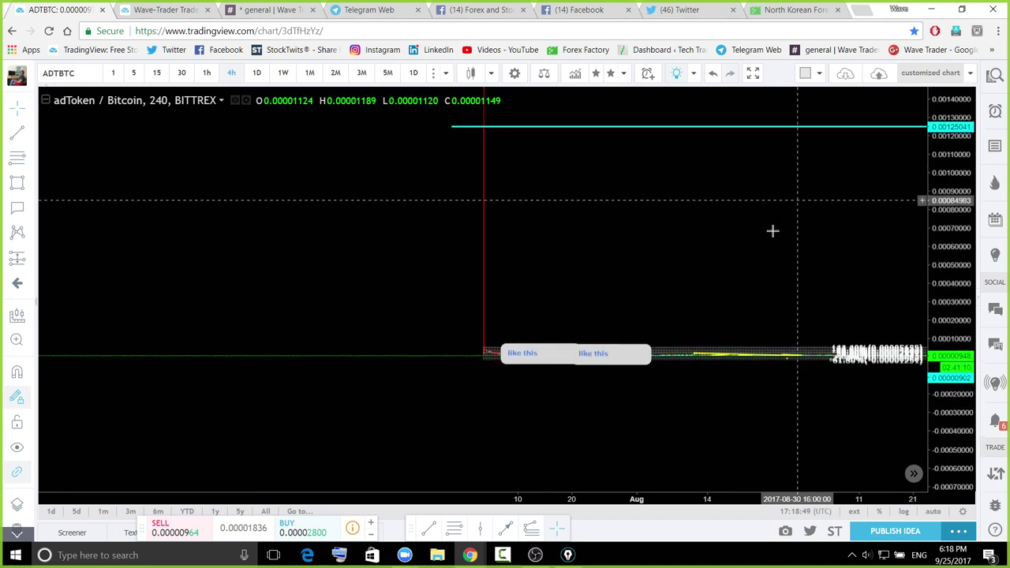
Underline the 0.00162 level, circle the 0.00125 level, mark where the July spike crosses it, underline the current price, and clear the sketches
{"action": "left_click_drag", "start_coordinate": [771, 228], "coordinate": [577, 352]}
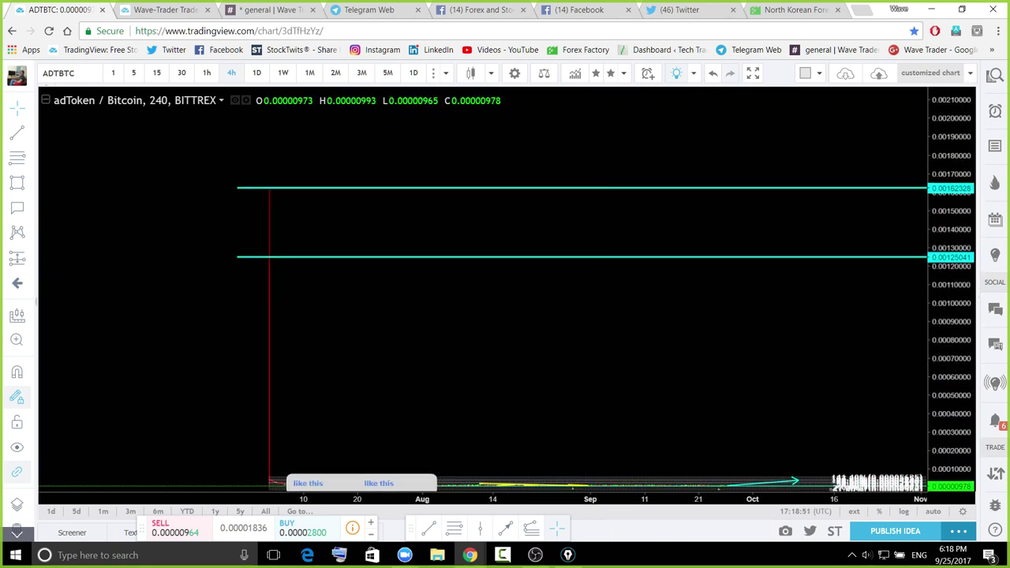
{"action": "left_click", "coordinate": [568, 555]}
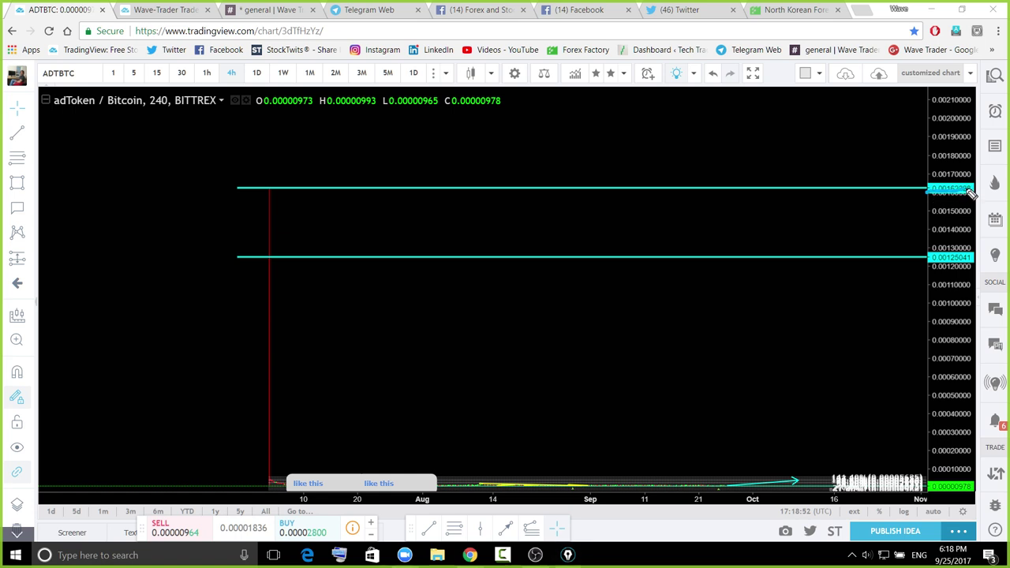
{"action": "mouse_move", "coordinate": [953, 242]}
{"action": "left_mouse_down"}
{"action": "mouse_move", "coordinate": [939, 245]}
{"action": "mouse_move", "coordinate": [965, 284]}
{"action": "left_mouse_up"}
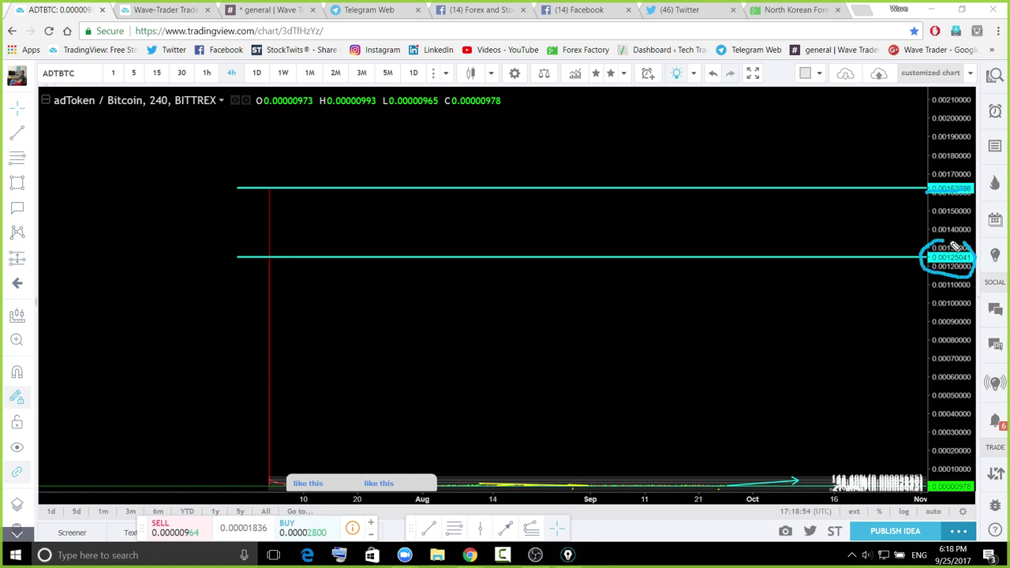
{"action": "left_click_drag", "start_coordinate": [288, 253], "coordinate": [259, 258]}
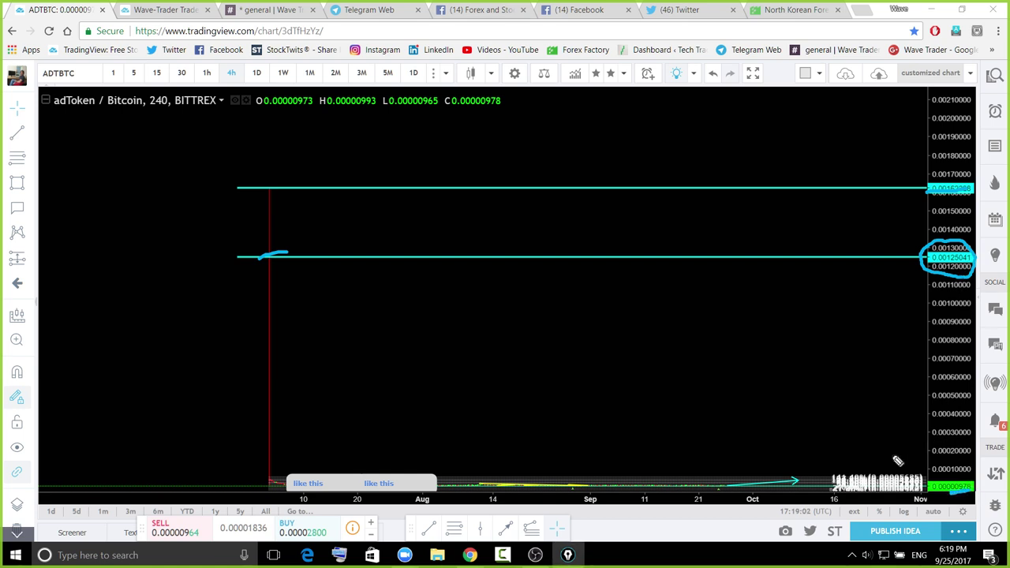
{"action": "key", "text": "Escape"}
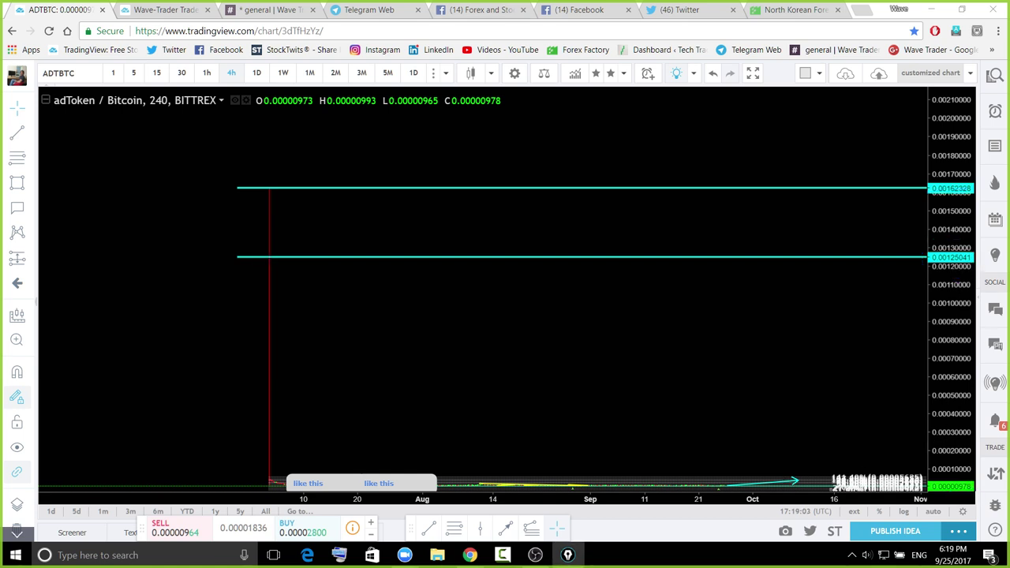
Reset the ADTBTC chart view, show the watchlist, and bring the projected rise from the current price into view
{"action": "left_click", "coordinate": [515, 471]}
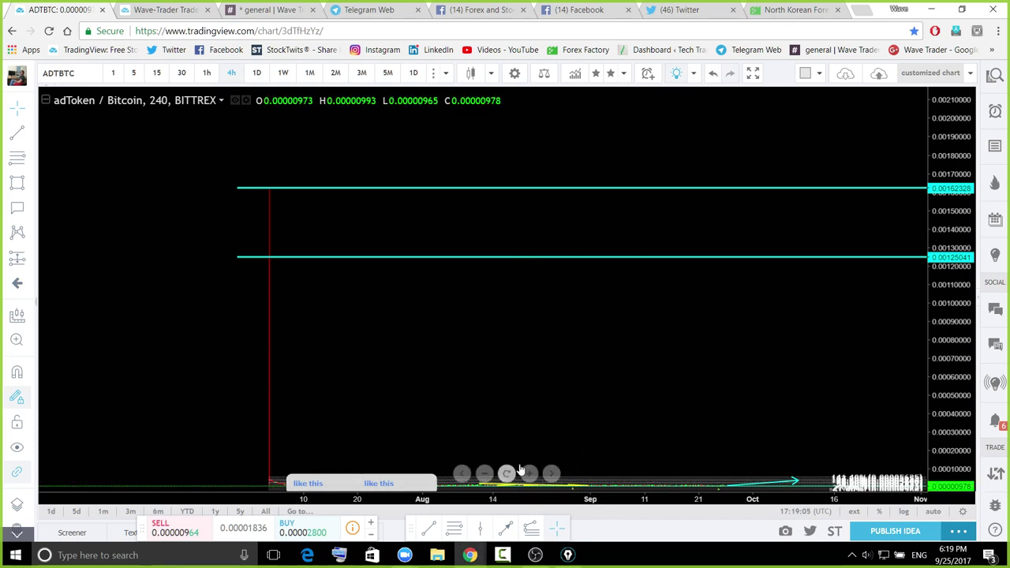
{"action": "left_click", "coordinate": [517, 473]}
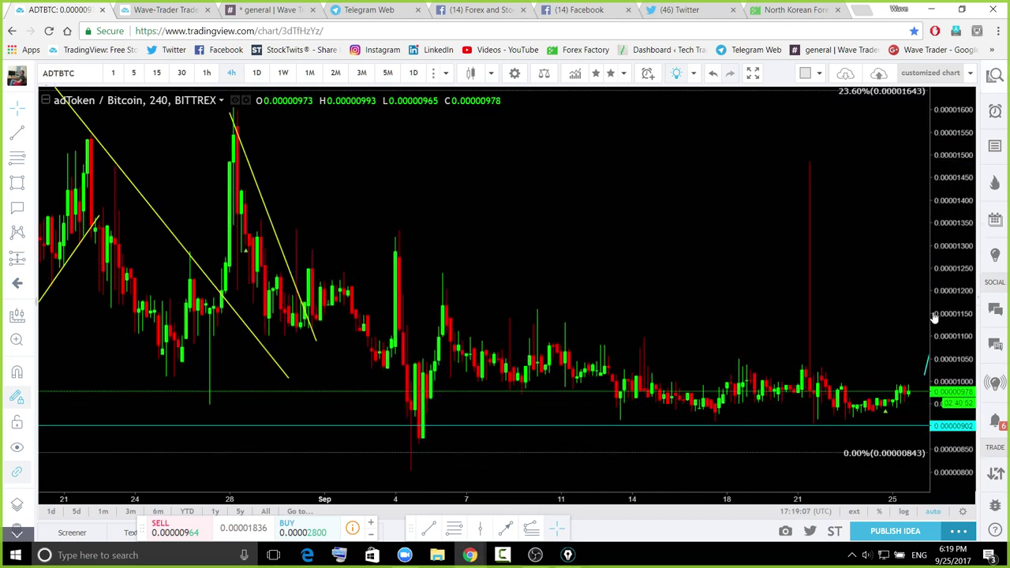
{"action": "scroll", "coordinate": [928, 401], "scroll_direction": "down", "scroll_amount": 1}
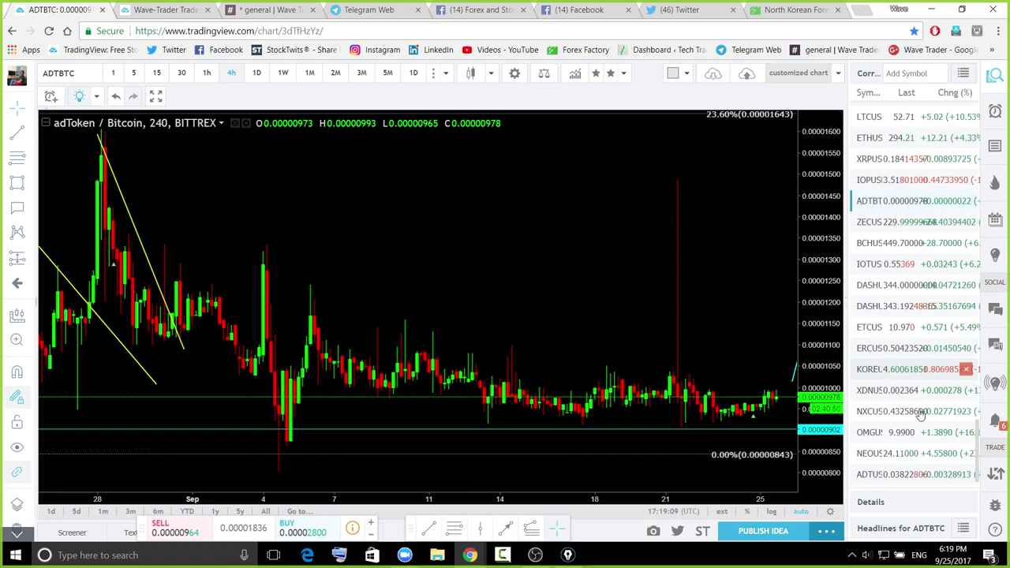
{"action": "scroll", "coordinate": [940, 414], "scroll_direction": "down", "scroll_amount": 1}
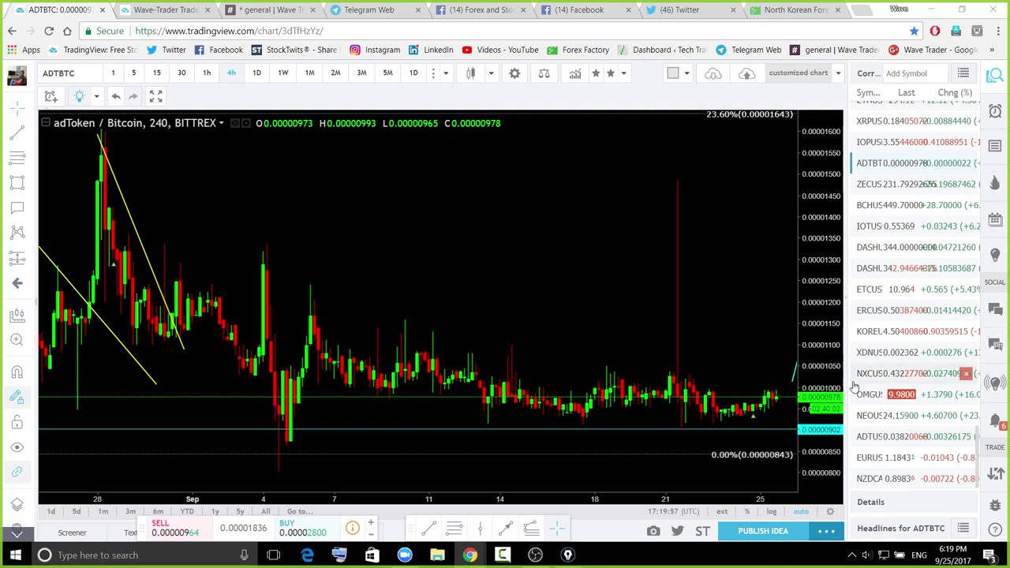
{"action": "scroll", "coordinate": [790, 331], "scroll_direction": "down", "scroll_amount": 5}
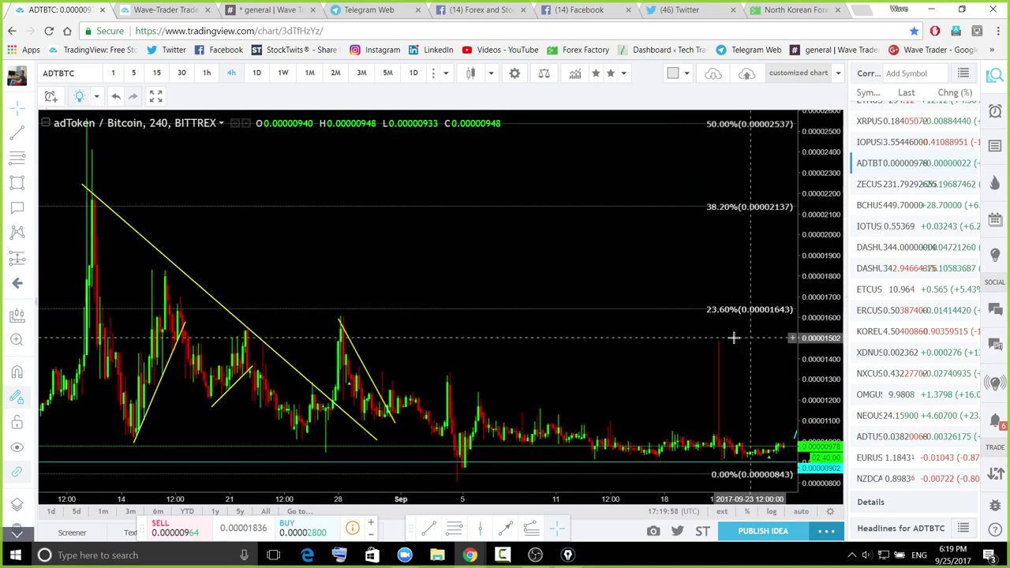
{"action": "left_click_drag", "start_coordinate": [661, 312], "coordinate": [545, 287]}
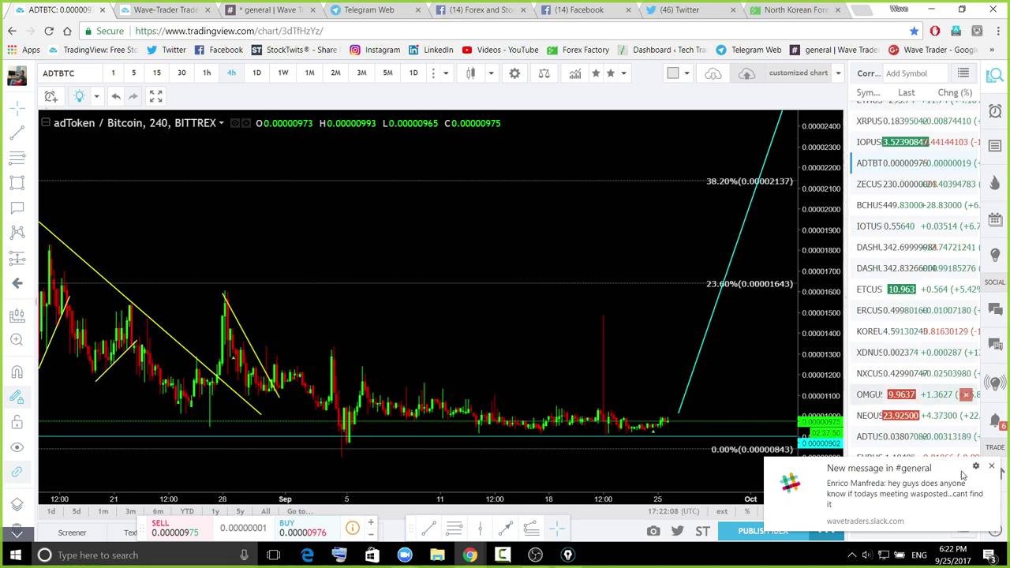
Switch to the Wave-Trader profile page, dismiss the symbol search list, and open the account's published ideas
{"action": "left_click", "coordinate": [136, 19]}
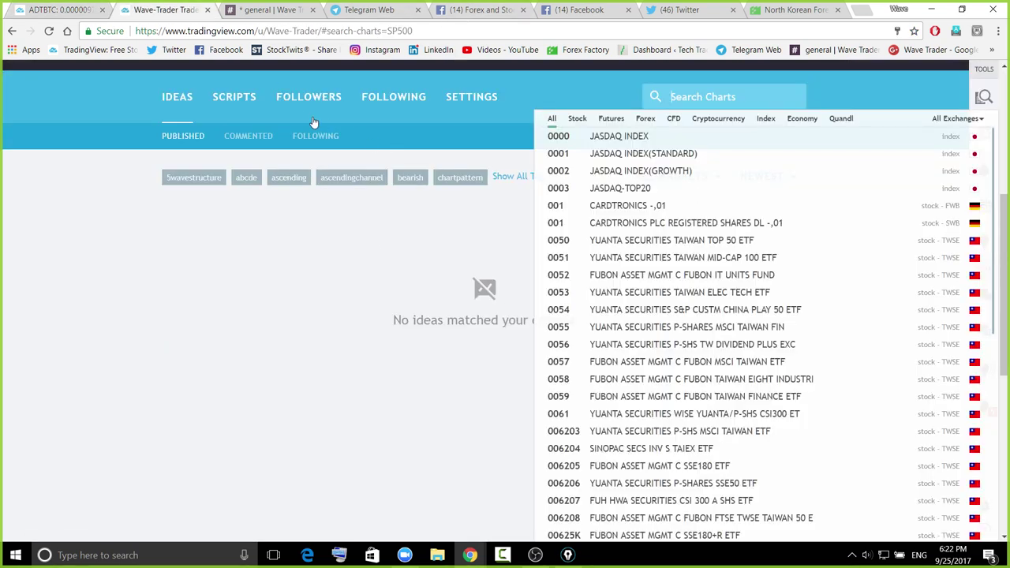
{"action": "left_click", "coordinate": [833, 94]}
{"action": "scroll", "coordinate": [245, 103], "scroll_direction": "up", "scroll_amount": 5}
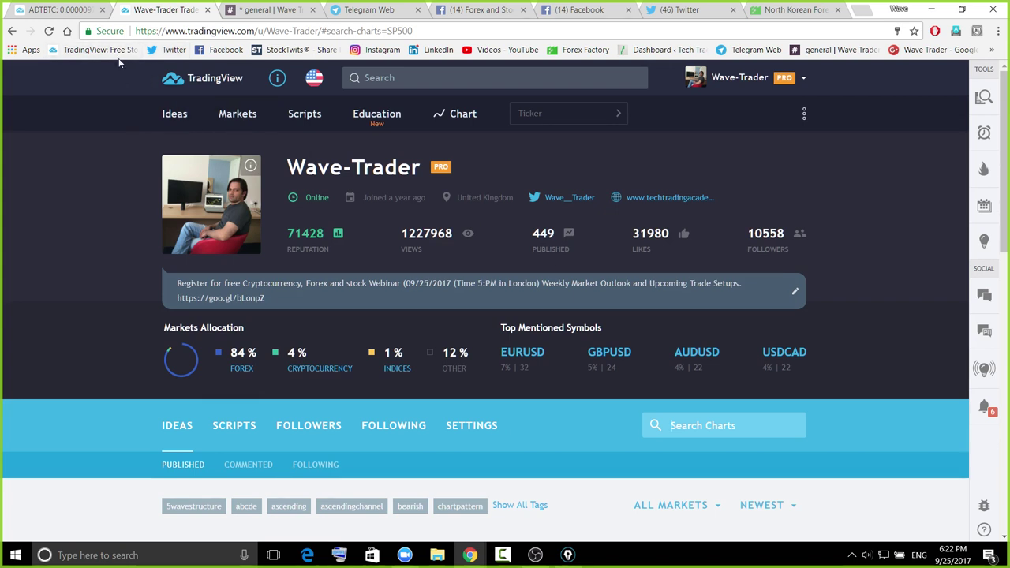
{"action": "mouse_move", "coordinate": [750, 77]}
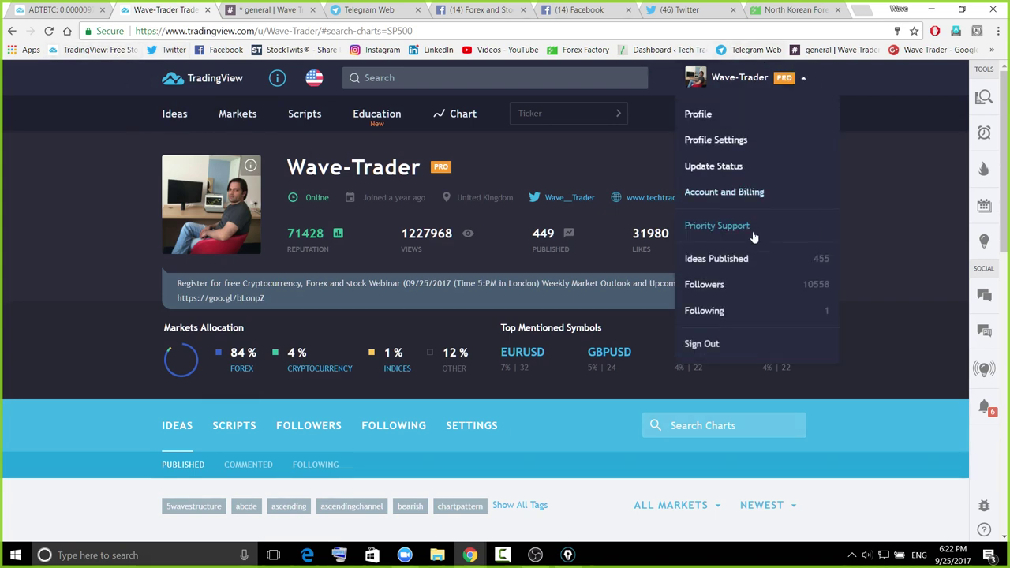
{"action": "left_click", "coordinate": [717, 261]}
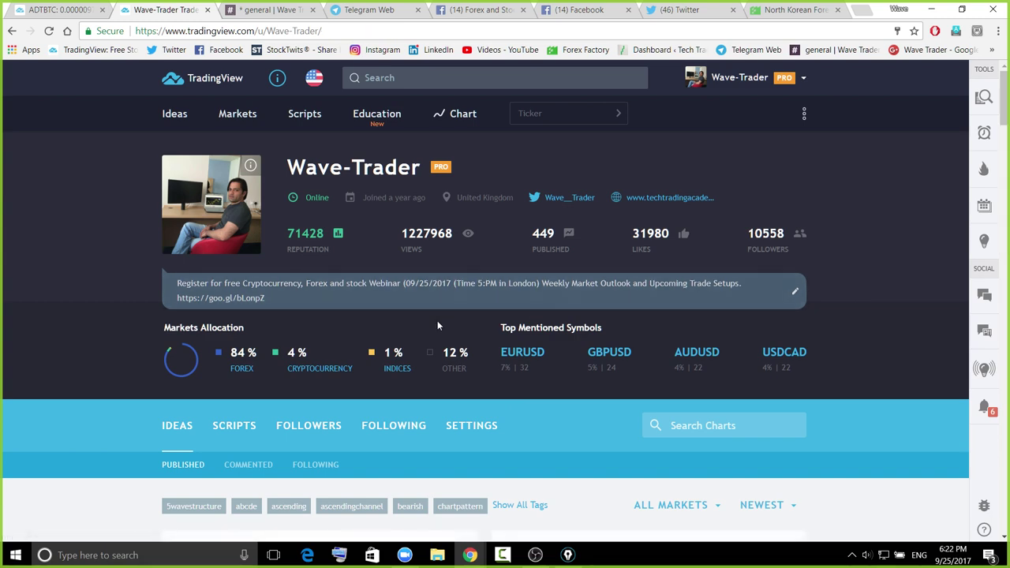
Open the published idea "NZDCAD One more wave down is on card" and go to its training course links
{"action": "scroll", "coordinate": [495, 333], "scroll_direction": "down", "scroll_amount": 5}
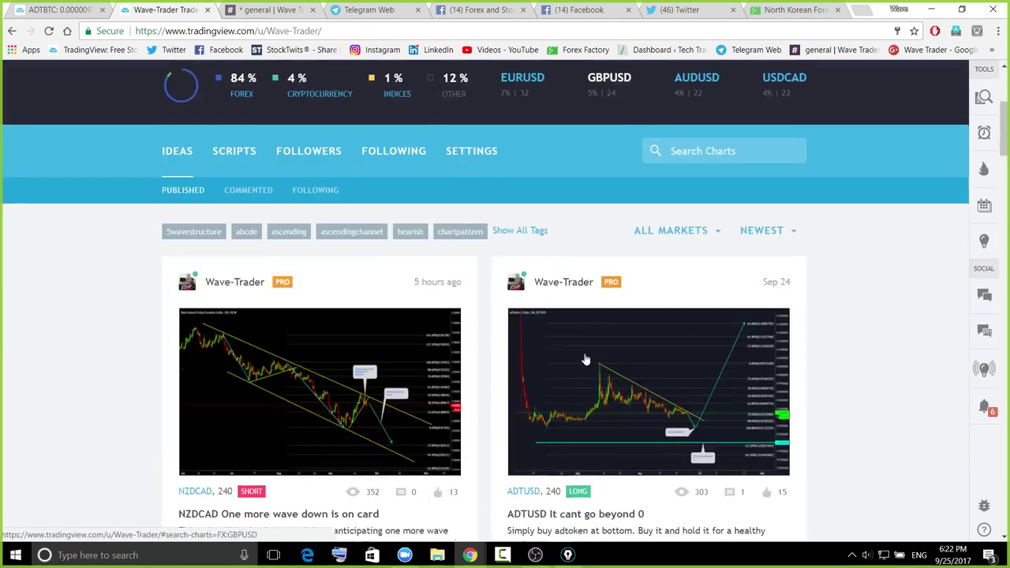
{"action": "left_click", "coordinate": [334, 330]}
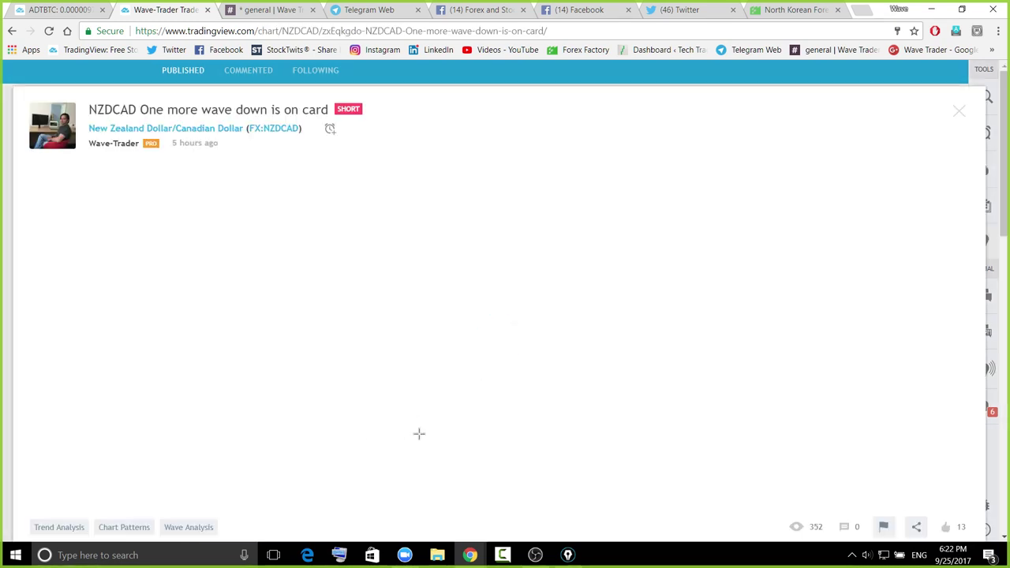
{"action": "scroll", "coordinate": [257, 472], "scroll_direction": "down", "scroll_amount": 5}
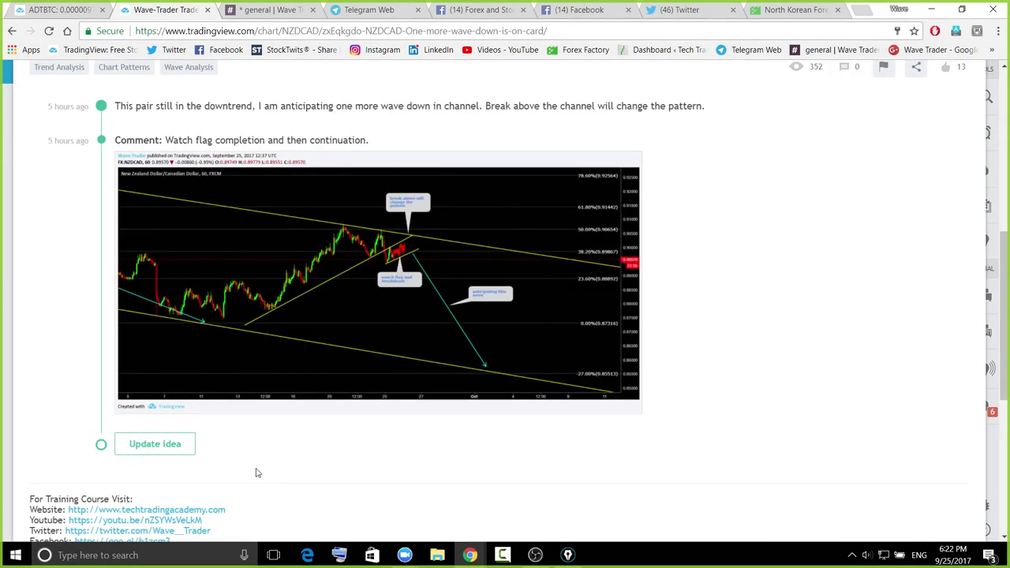
{"action": "scroll", "coordinate": [210, 422], "scroll_direction": "down", "scroll_amount": 3}
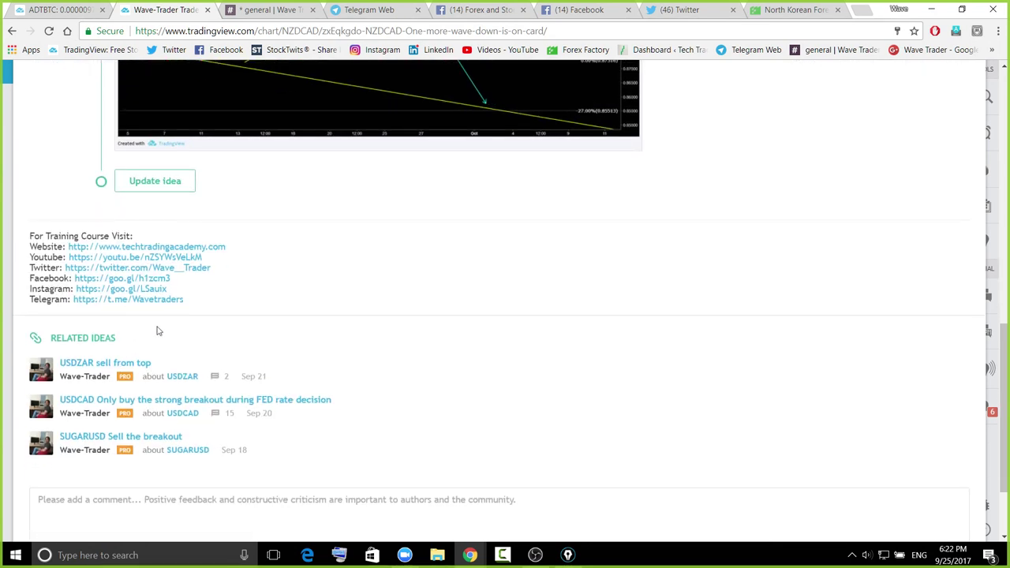
Circle the list of training course links, underline the Telegram link, and clear the sketches
{"action": "left_click", "coordinate": [1008, 328]}
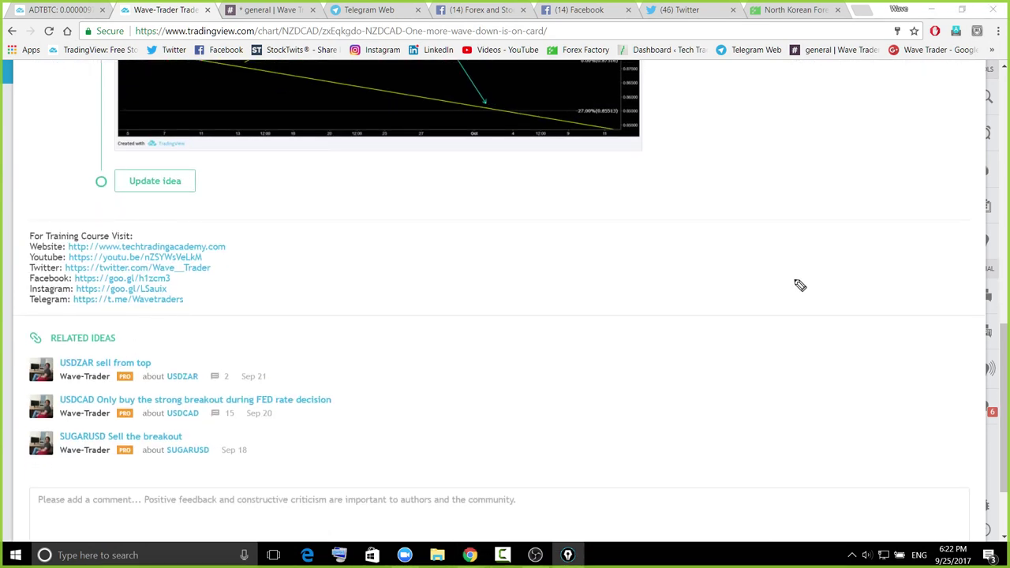
{"action": "mouse_move", "coordinate": [88, 226]}
{"action": "left_mouse_down"}
{"action": "mouse_move", "coordinate": [146, 210]}
{"action": "mouse_move", "coordinate": [226, 282]}
{"action": "mouse_move", "coordinate": [131, 324]}
{"action": "mouse_move", "coordinate": [49, 321]}
{"action": "mouse_move", "coordinate": [19, 264]}
{"action": "mouse_move", "coordinate": [46, 221]}
{"action": "left_mouse_up"}
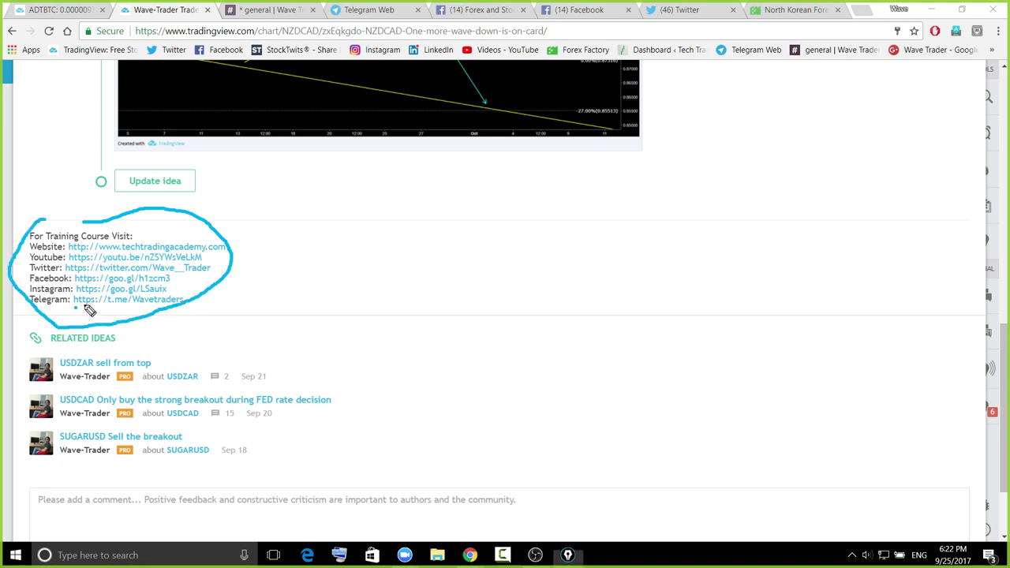
{"action": "left_click_drag", "start_coordinate": [77, 306], "coordinate": [169, 304]}
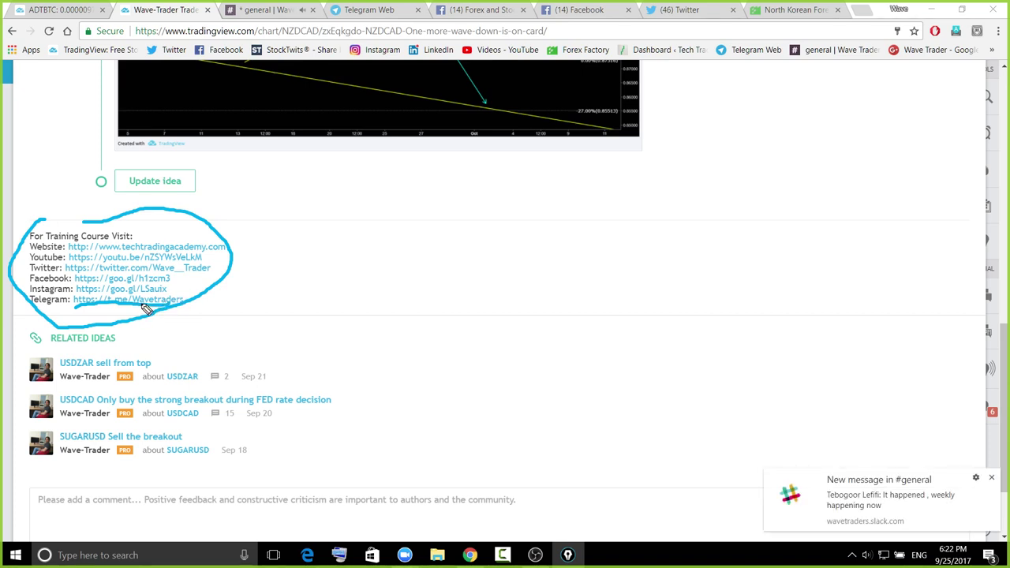
{"action": "left_click_drag", "start_coordinate": [150, 306], "coordinate": [182, 300]}
{"action": "key", "text": "ctrl+shift+7"}
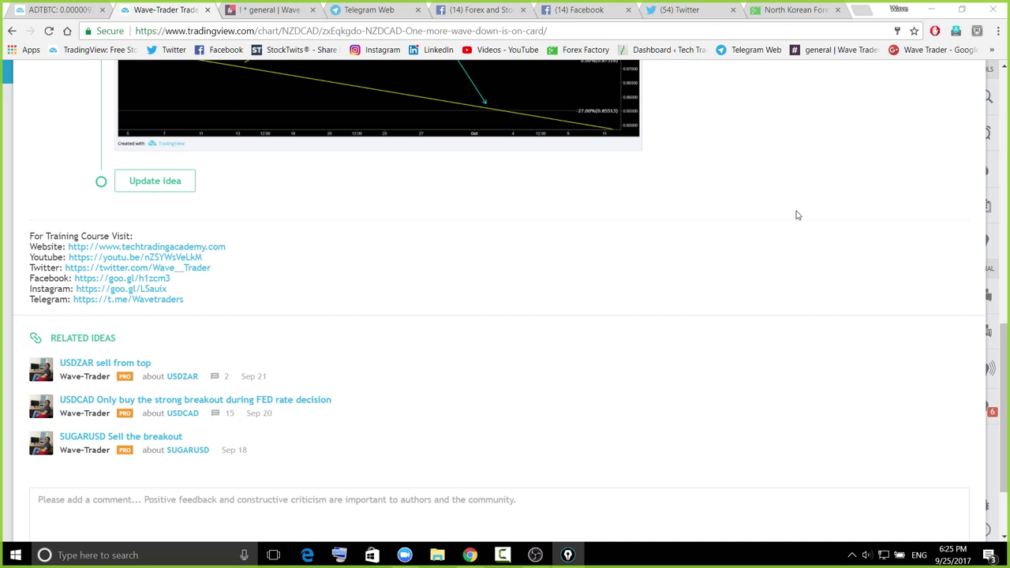
Switch to Facebook and look through the posts on the Forex and Stock Wave trader page
{"action": "left_click", "coordinate": [589, 14]}
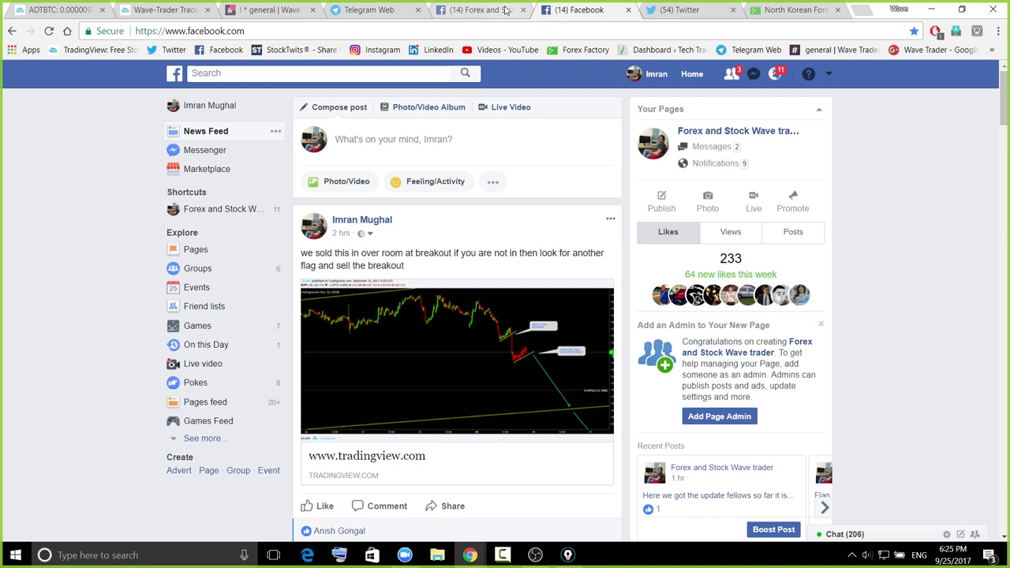
{"action": "left_click", "coordinate": [499, 12]}
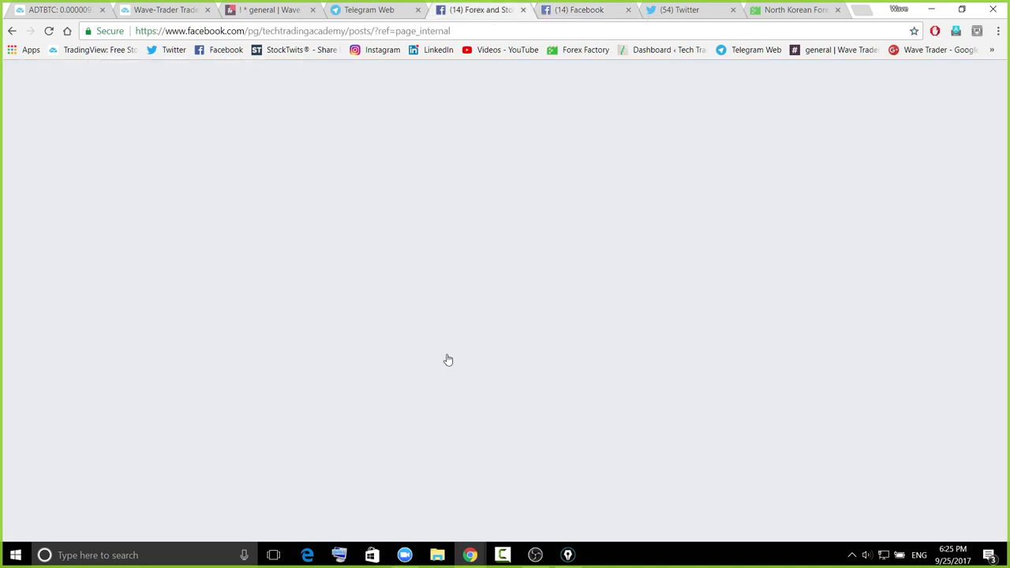
{"action": "scroll", "coordinate": [466, 397], "scroll_direction": "down", "scroll_amount": 6}
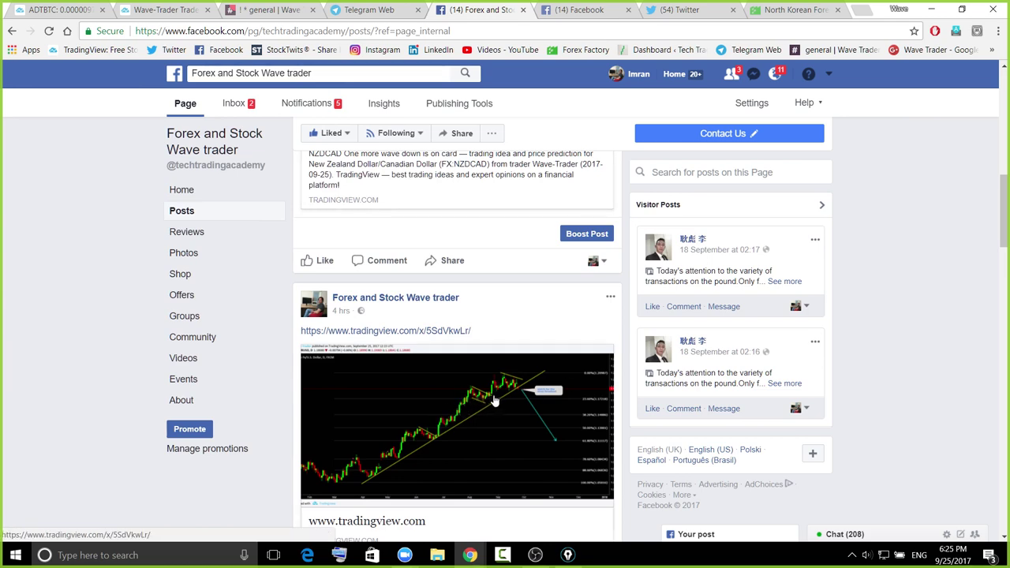
{"action": "scroll", "coordinate": [513, 394], "scroll_direction": "up", "scroll_amount": 1}
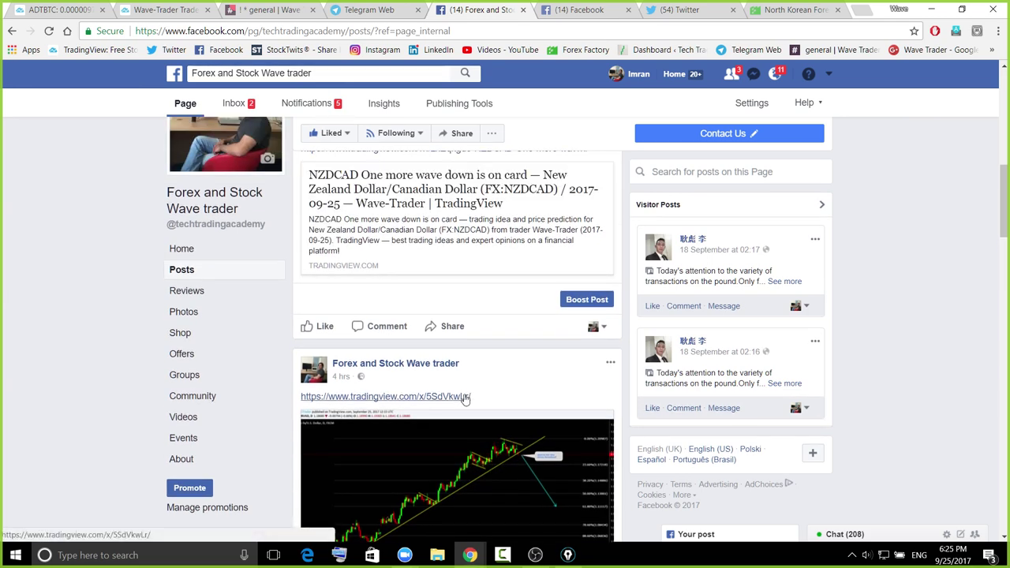
View the Wave Trader channel in Telegram Web and return to the ADTBTC chart
{"action": "left_click", "coordinate": [369, 10]}
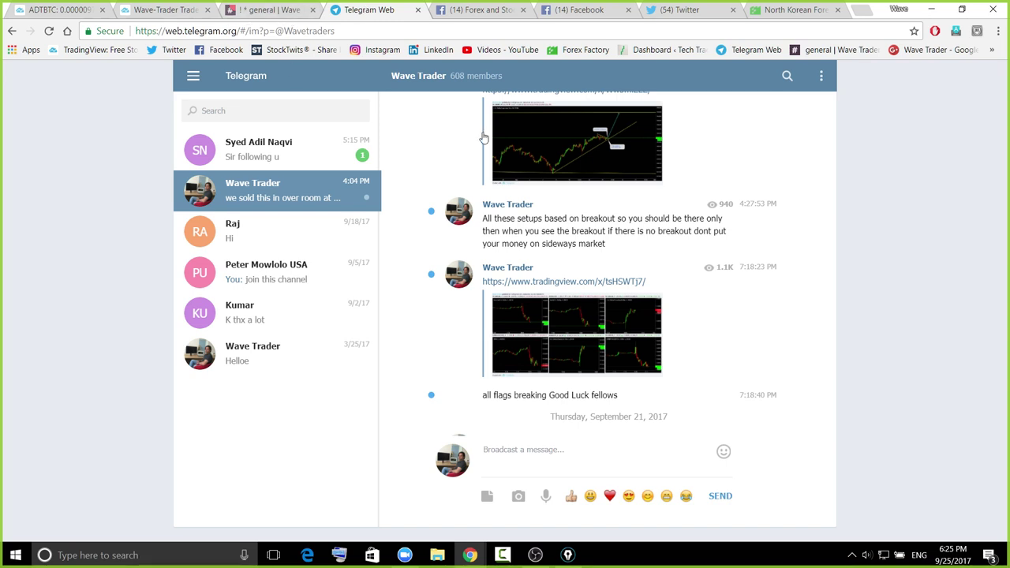
{"action": "left_click", "coordinate": [90, 16]}
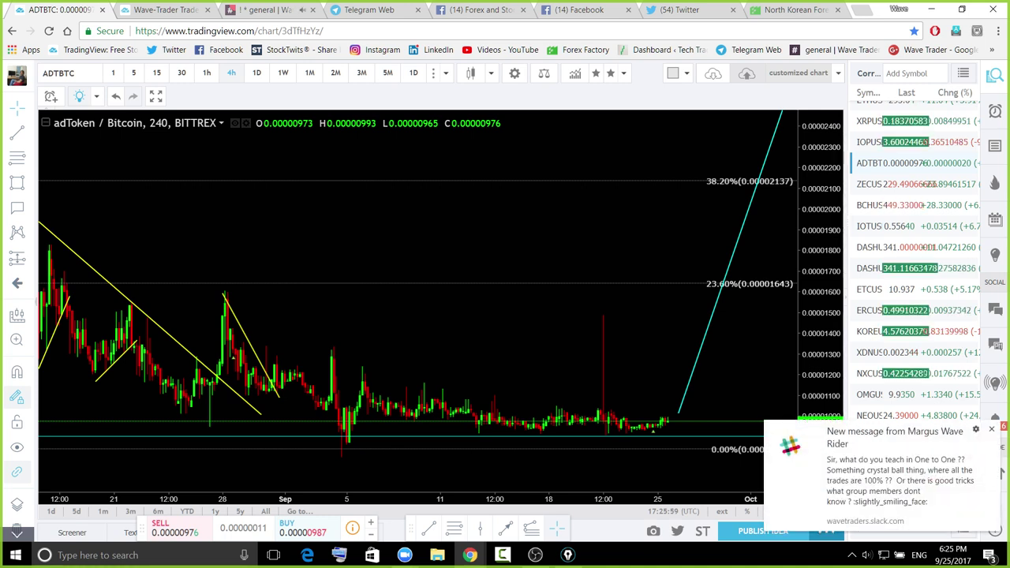
{"action": "key", "text": "alt+Tab"}
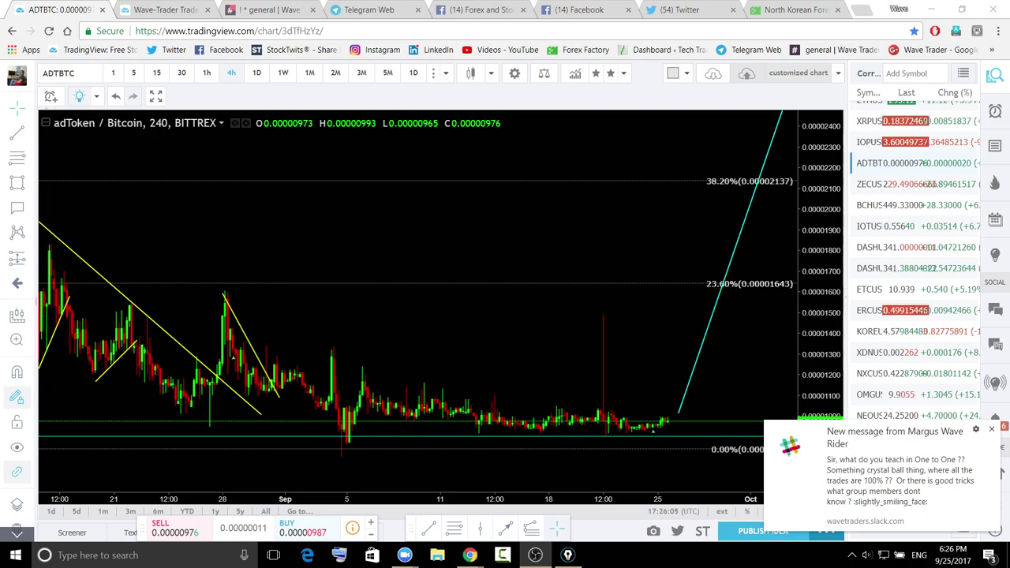
{"action": "key", "text": "alt+Tab"}
{"action": "key", "text": "alt+Tab"}
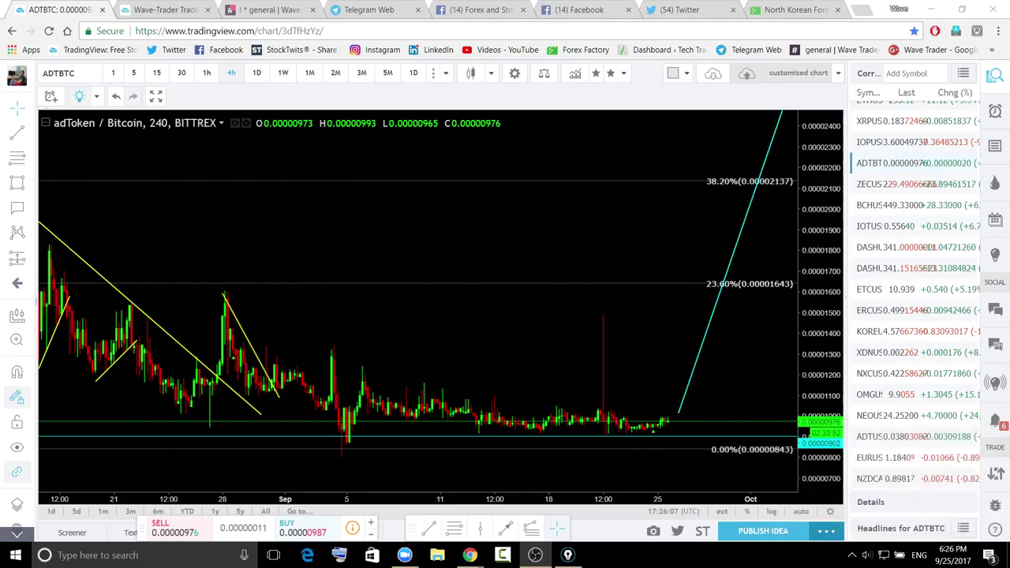